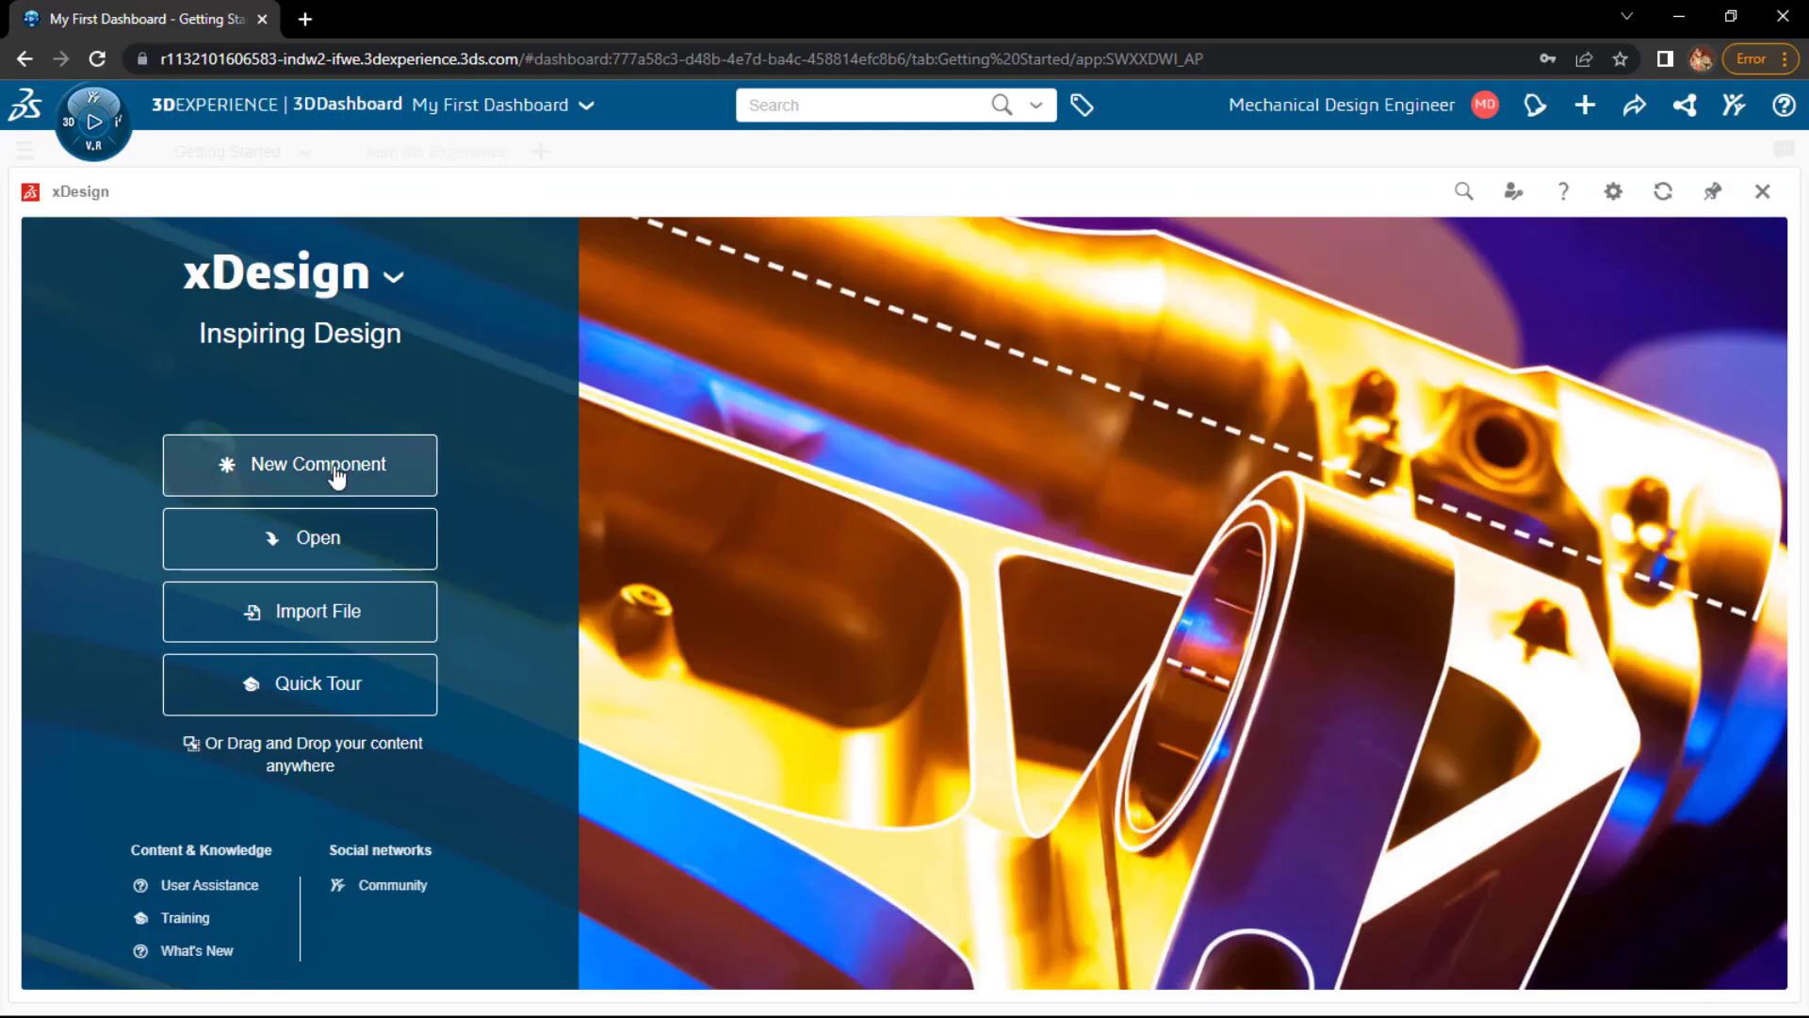
# - Create a new component named 1 in Common Space and choose the SOLIDWORKS mouse control preference
pyautogui.click(332, 466)
pyautogui.click(1127, 495)
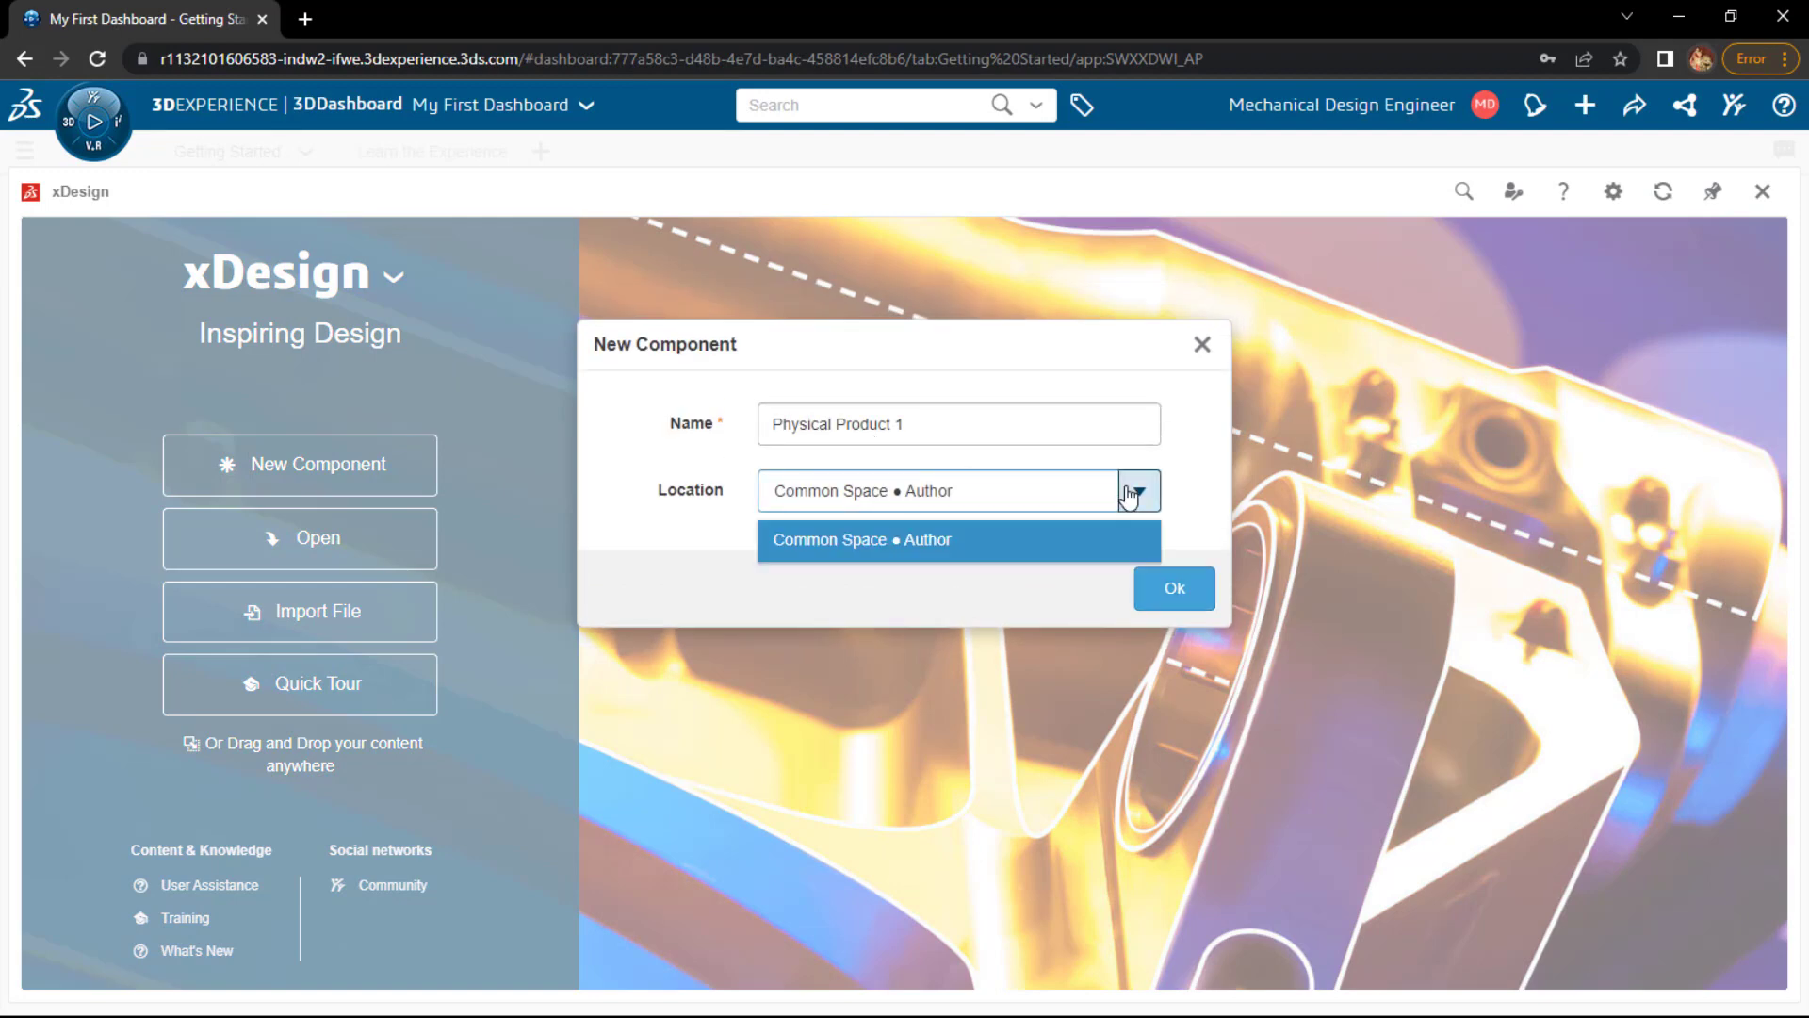
pyautogui.click(1127, 494)
pyautogui.click(918, 425)
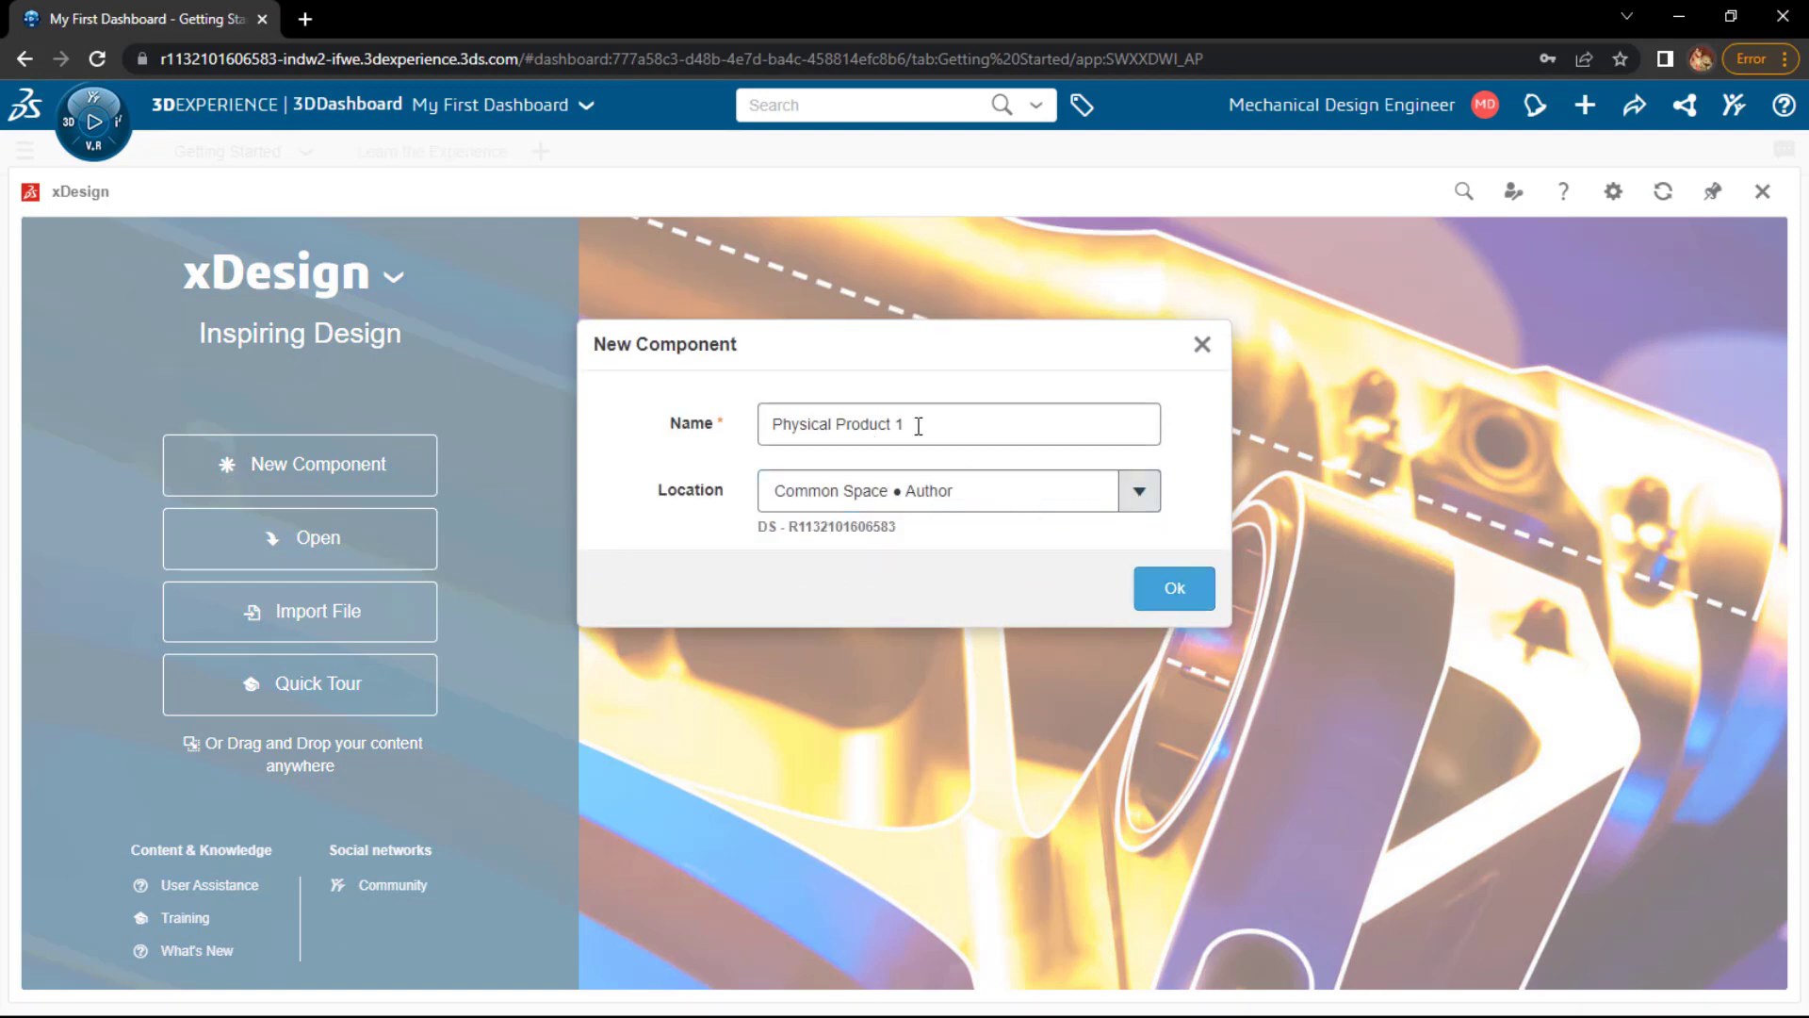
pyautogui.moveTo(903, 423); pyautogui.dragTo(714, 431)
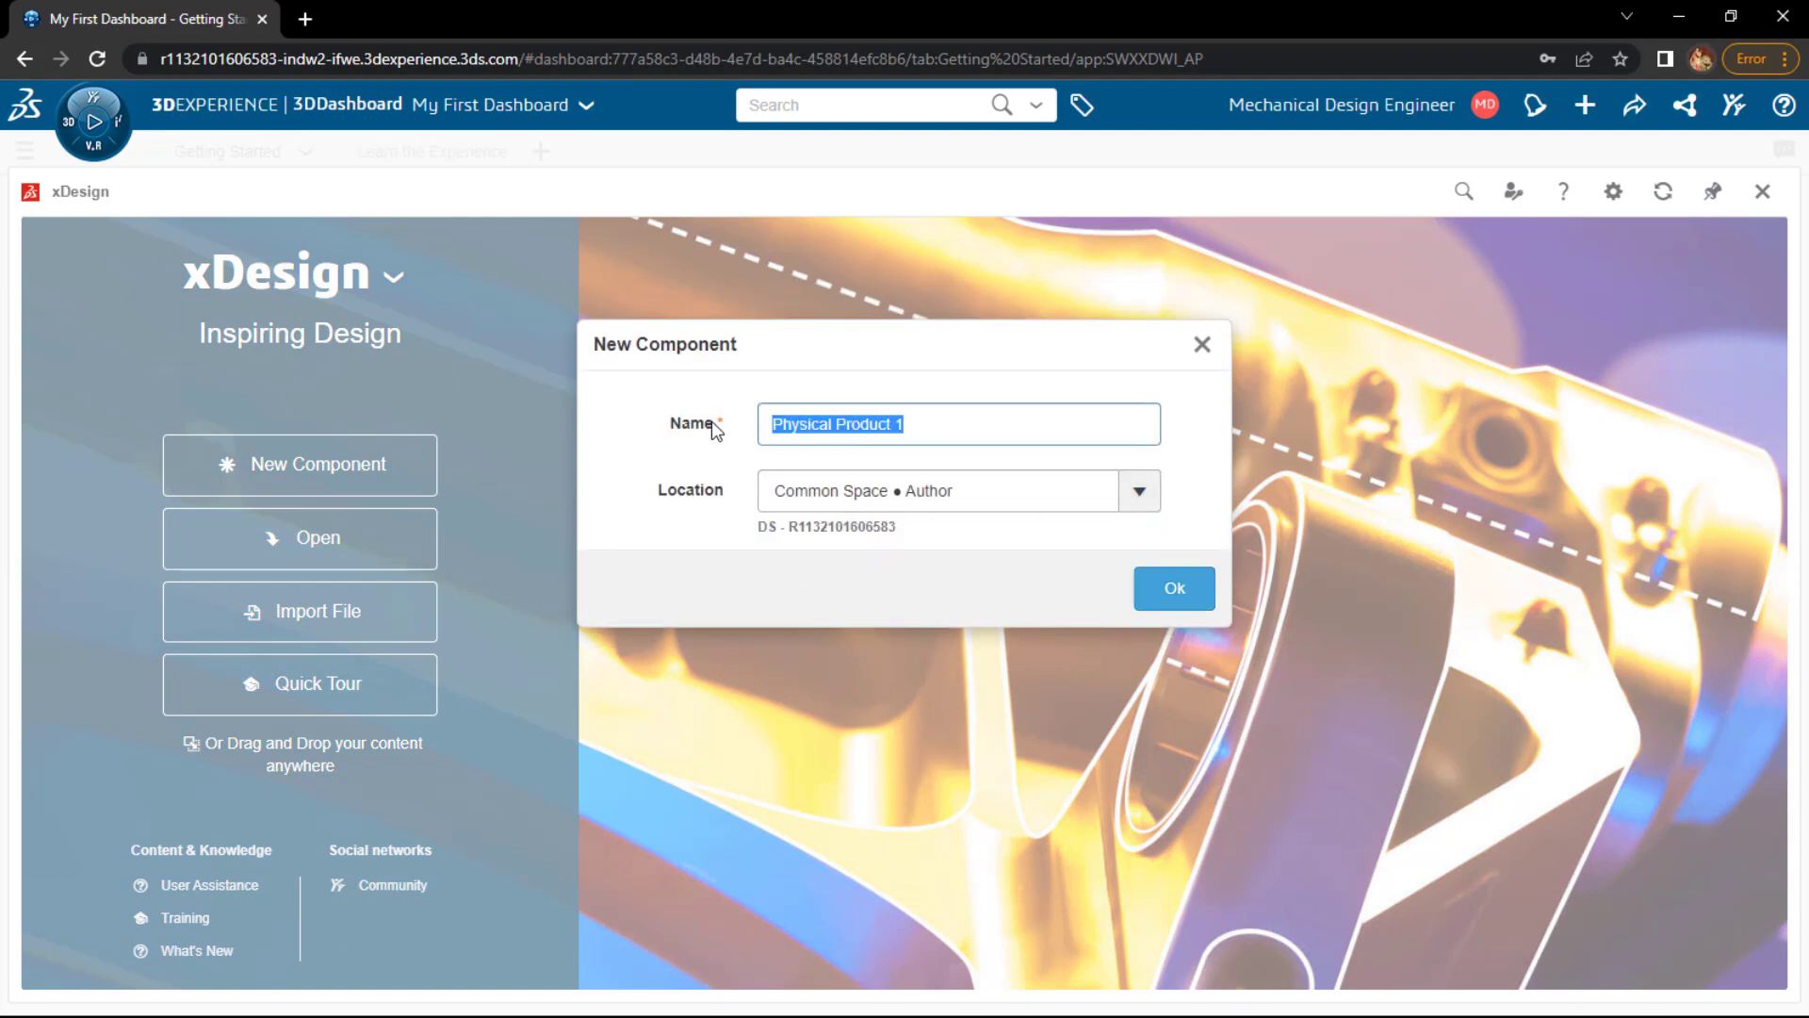
pyautogui.write('1')
pyautogui.click(1178, 592)
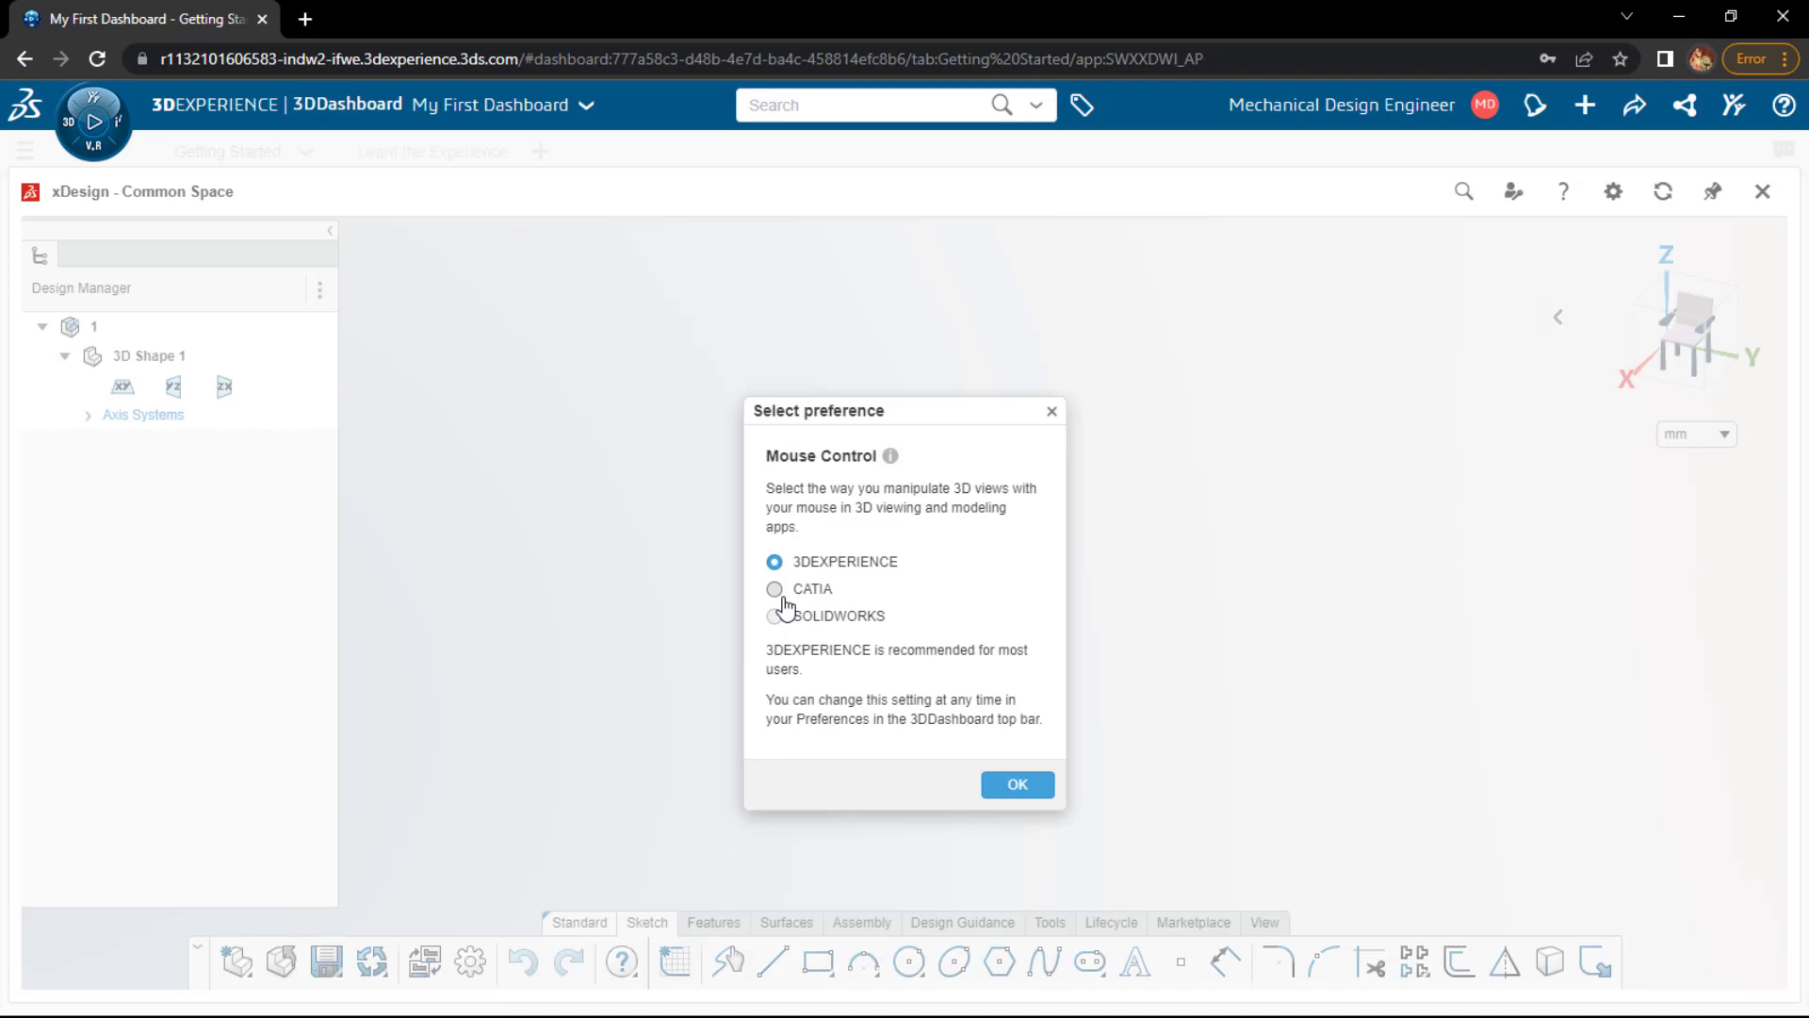
pyautogui.click(777, 616)
pyautogui.click(1010, 790)
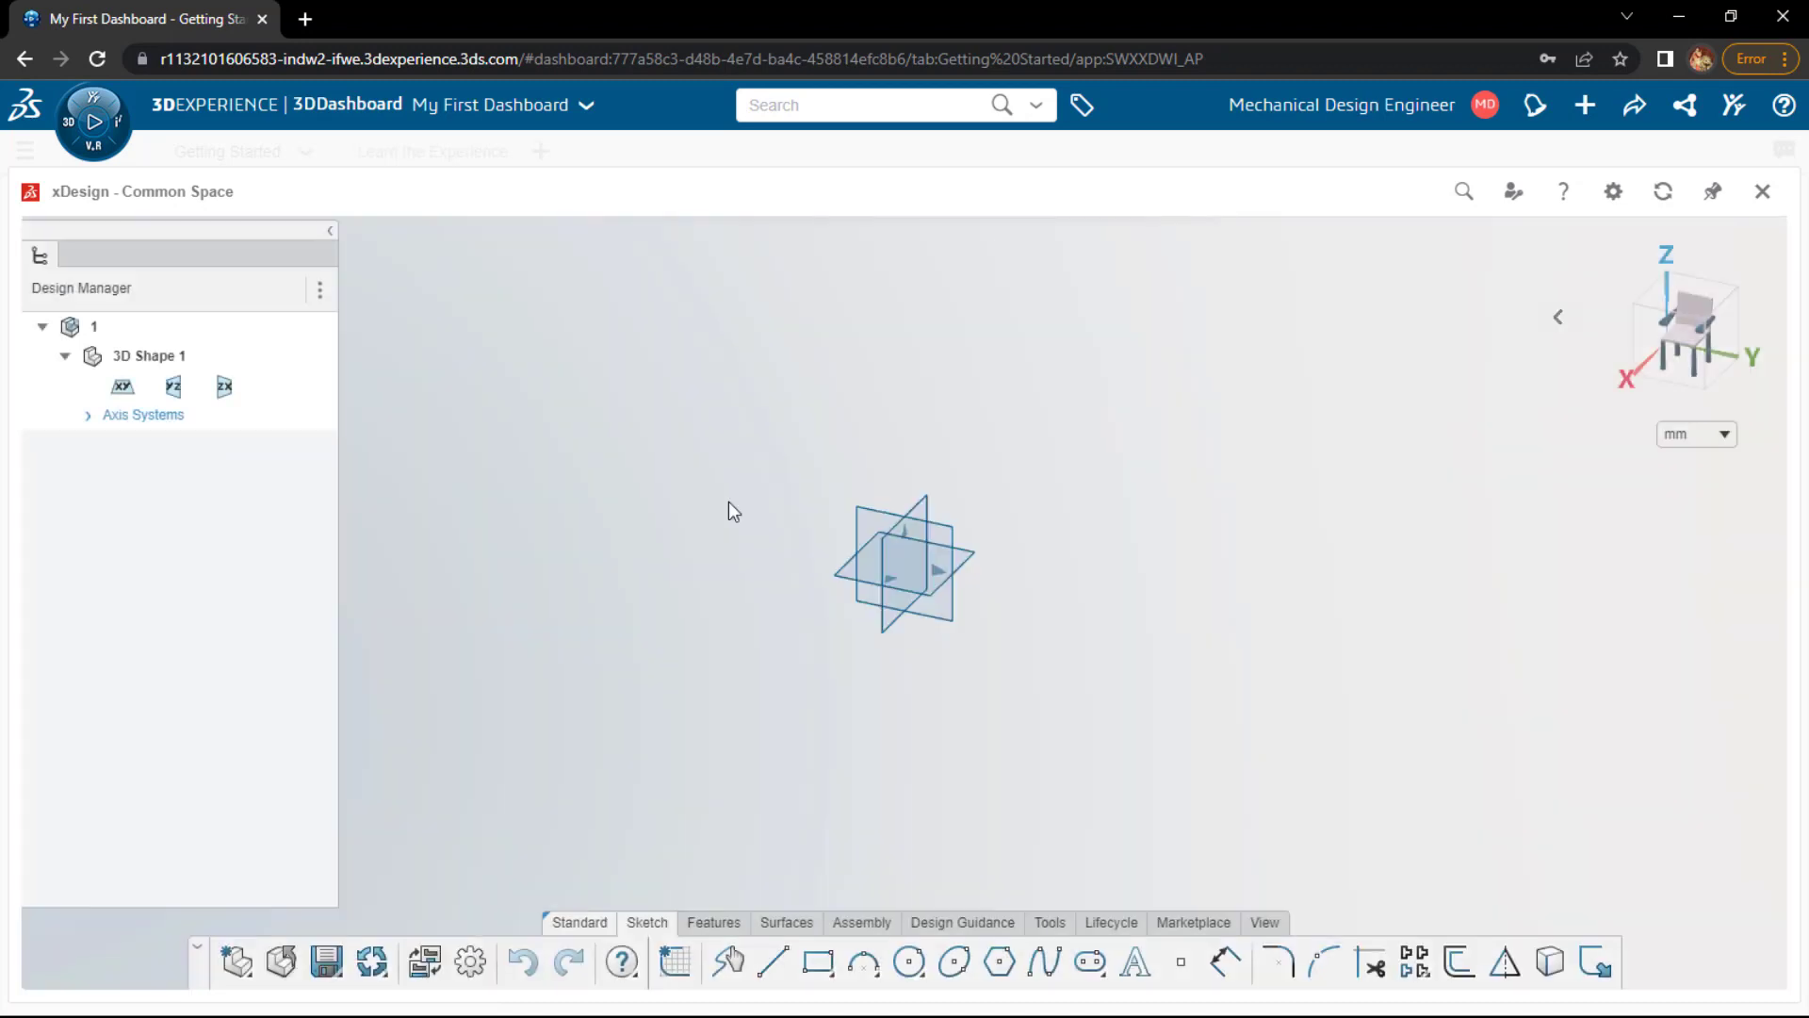
# - On the YZ plane, sketch a closed stepped half-profile from the origin, about 250 mm long and 104 mm high
pyautogui.click(869, 514)
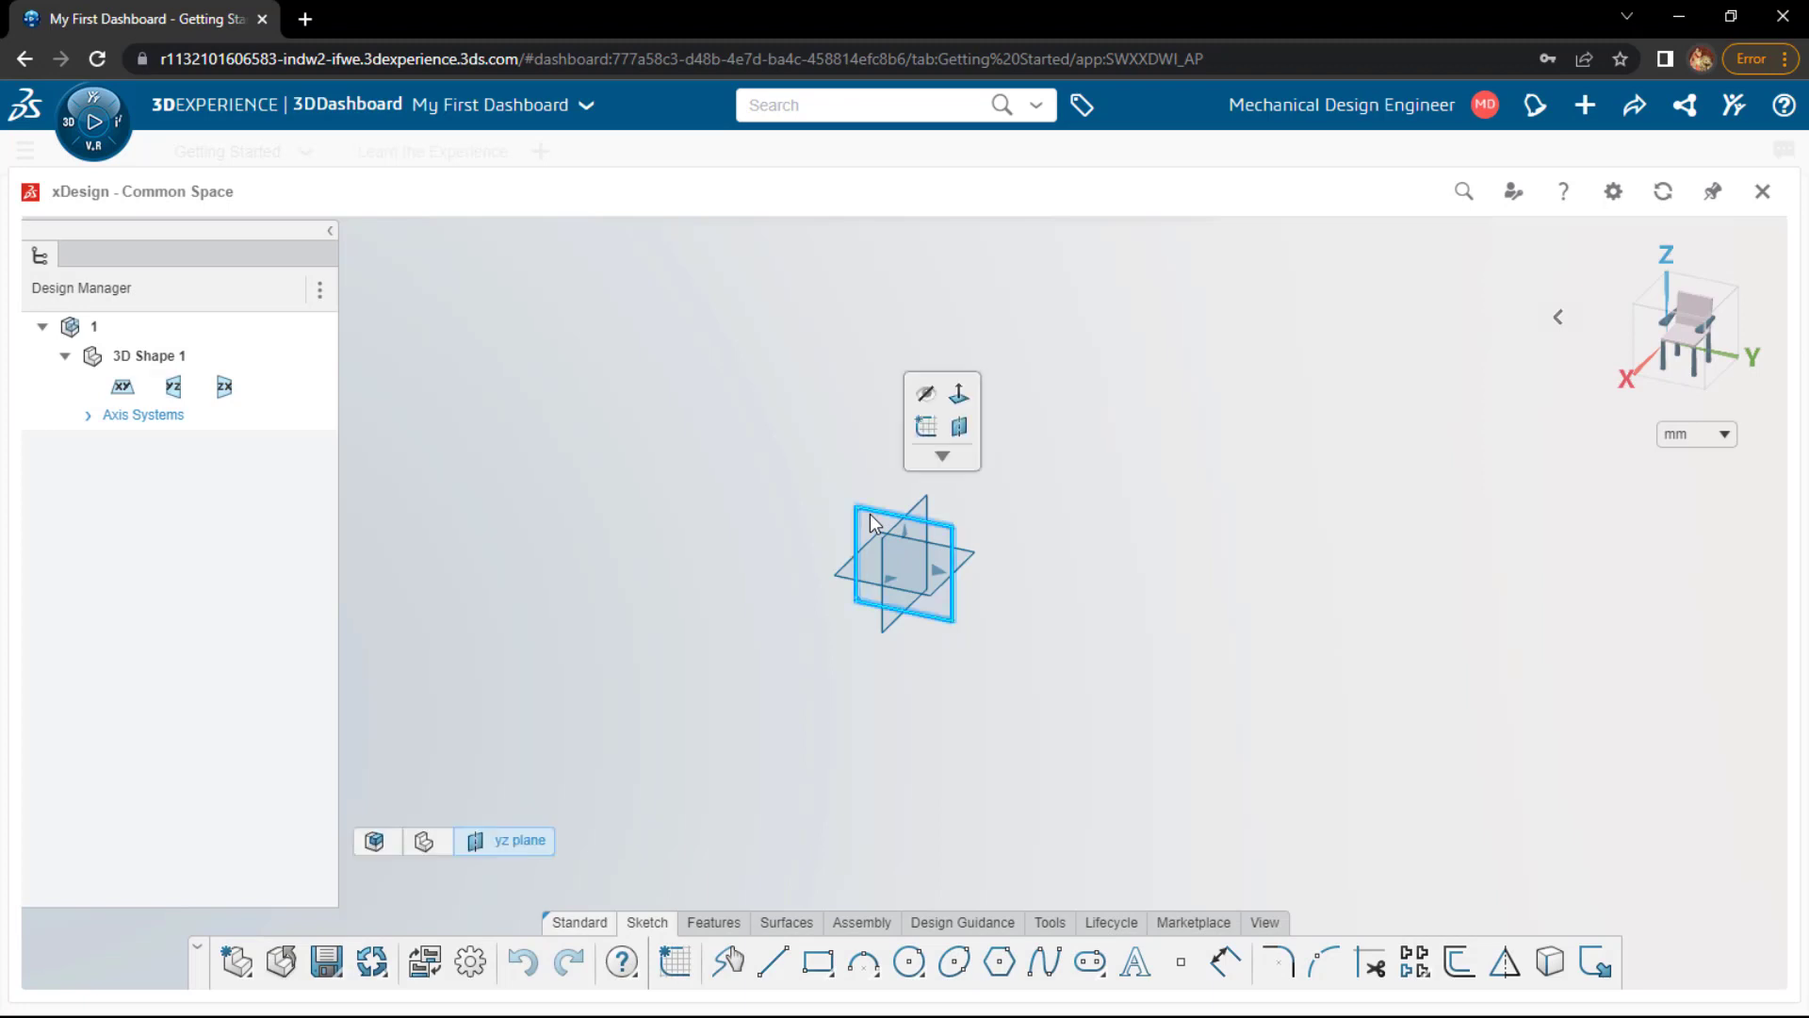
pyautogui.click(925, 431)
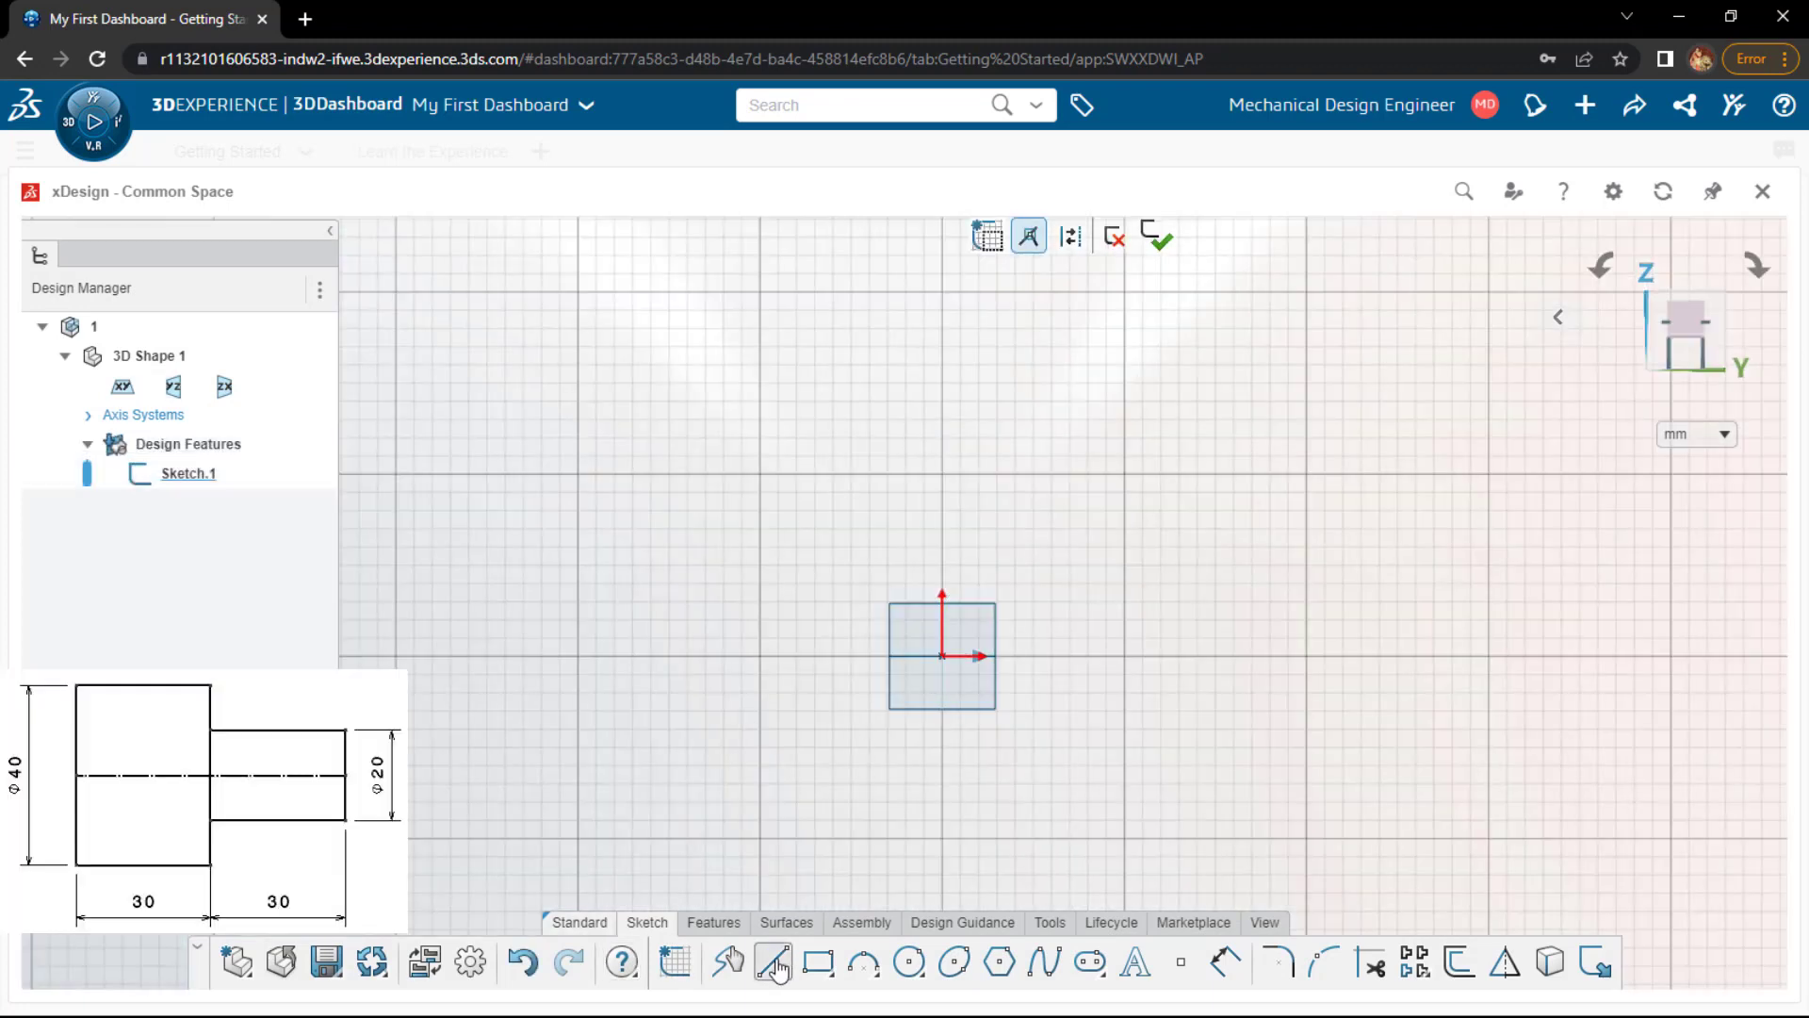
pyautogui.click(774, 963)
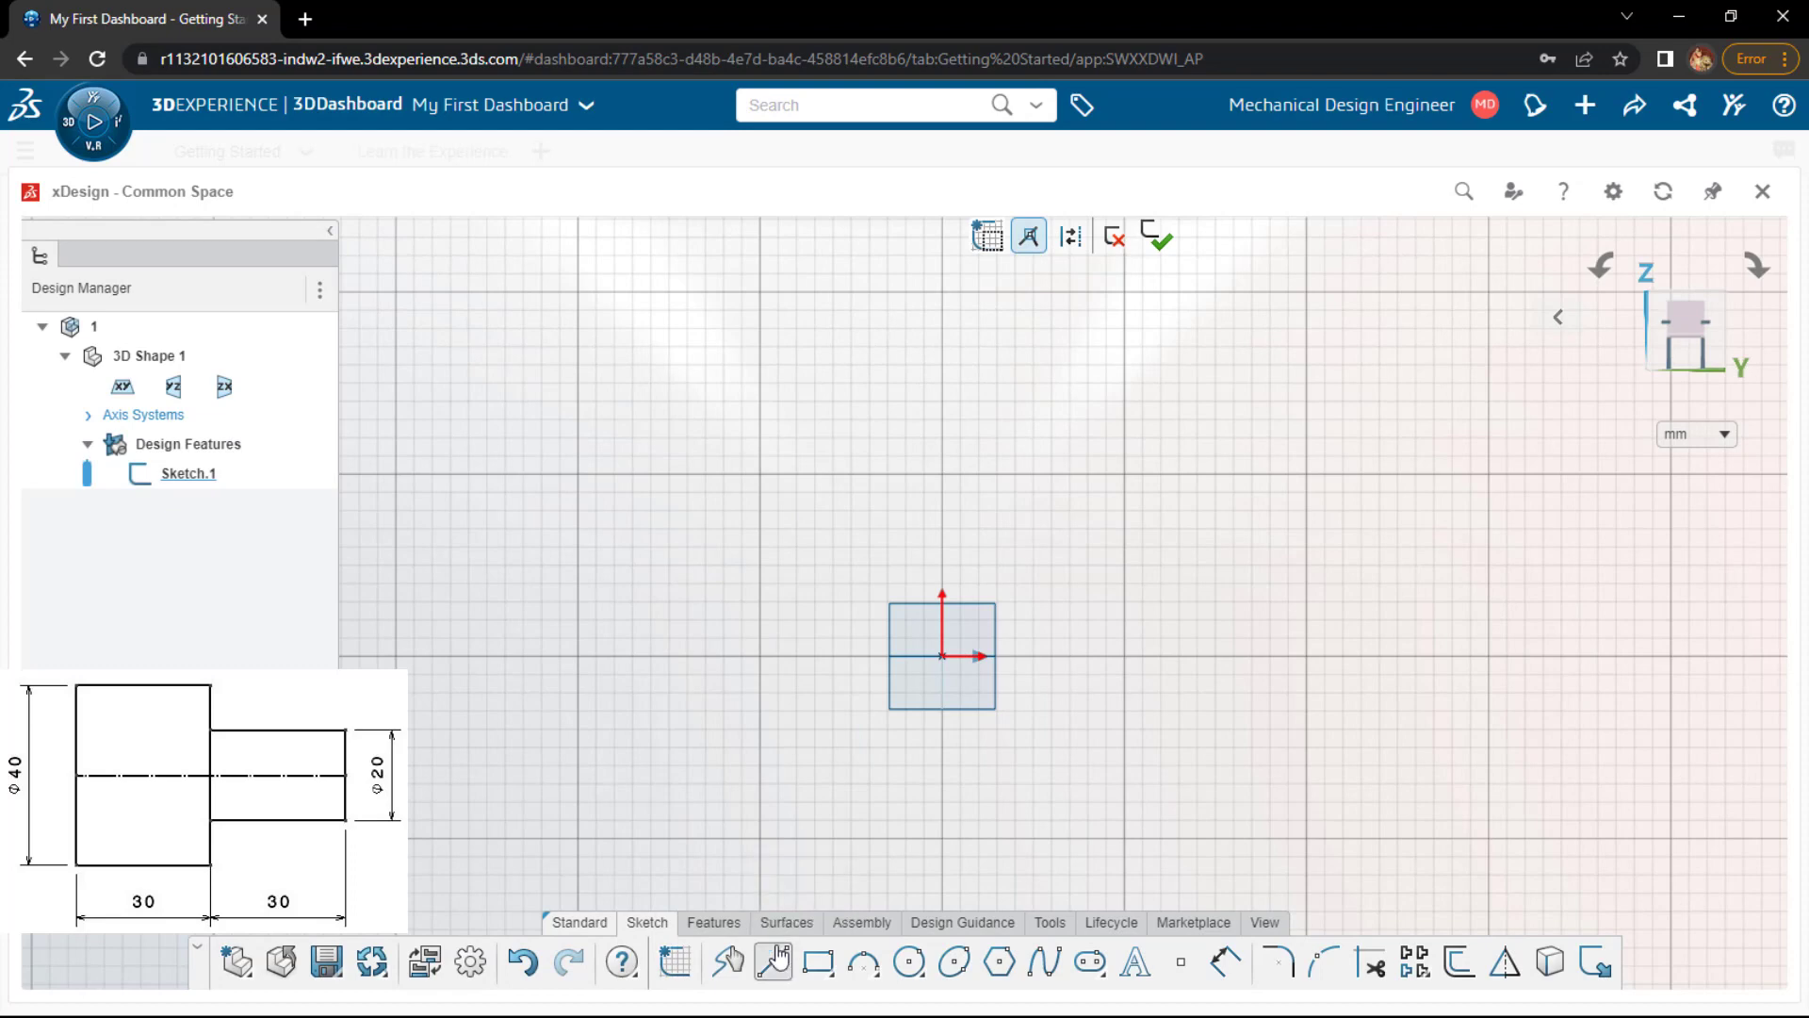
pyautogui.click(942, 465)
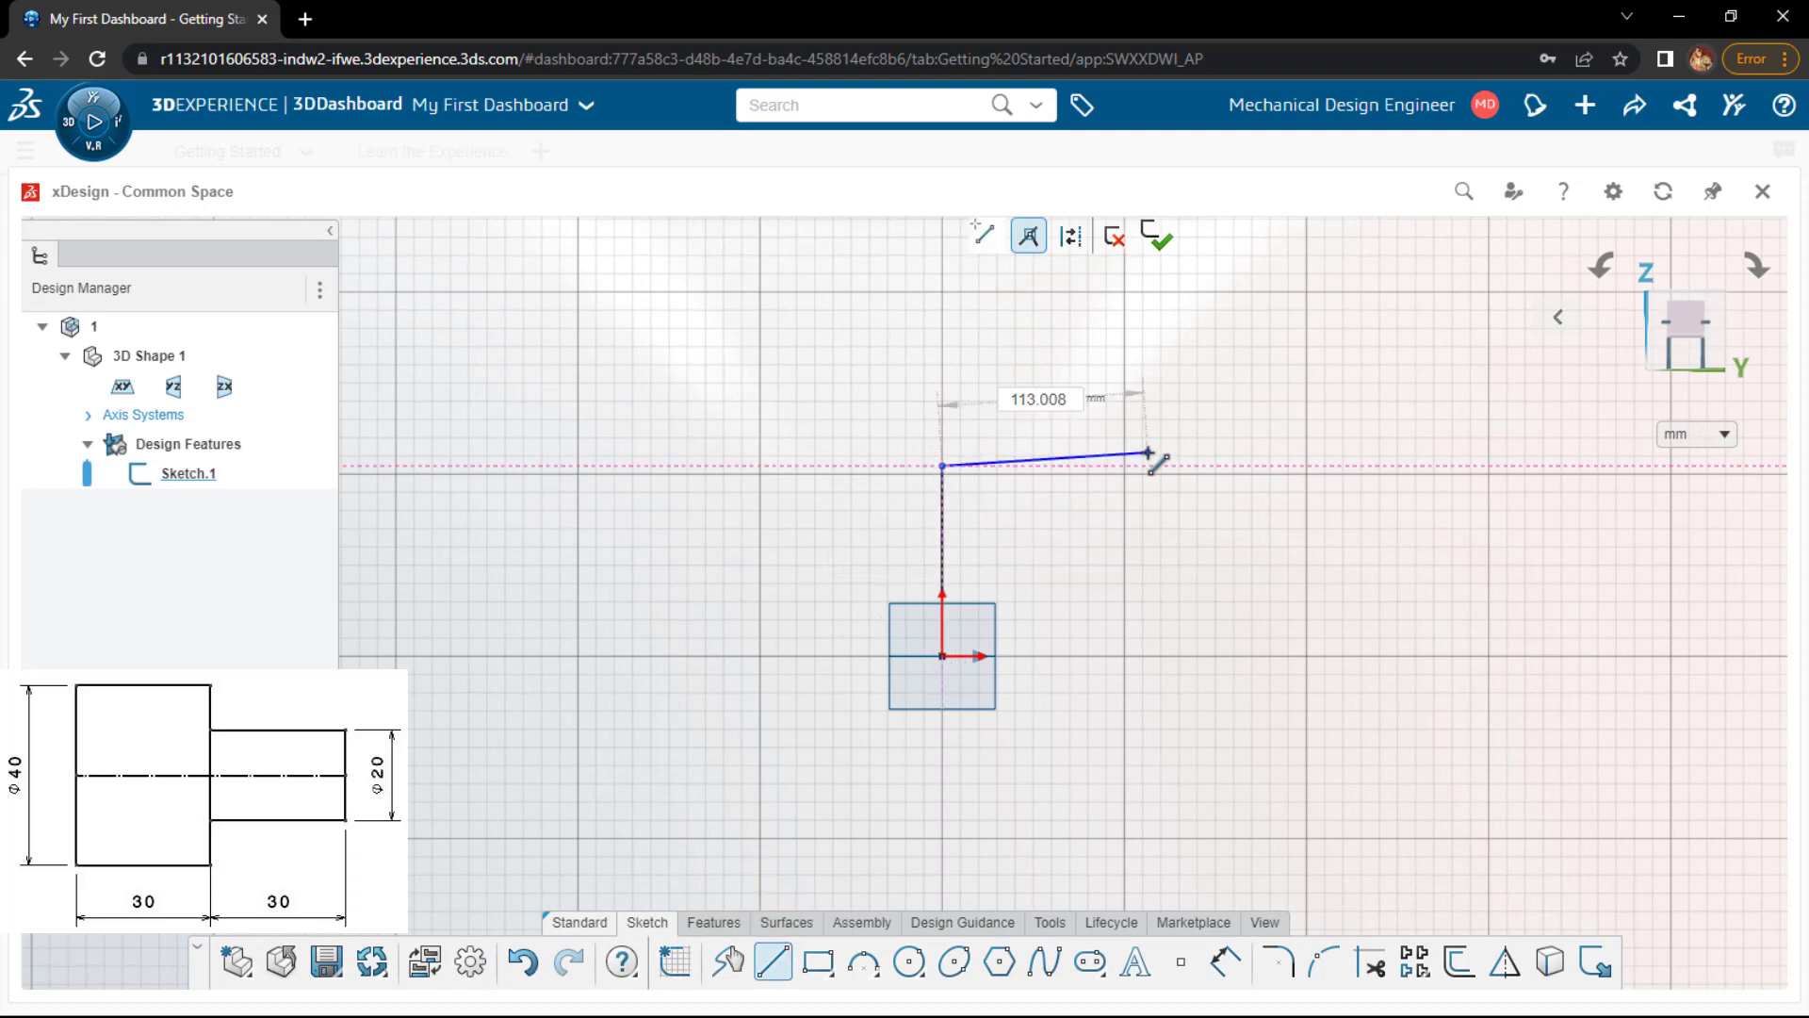
pyautogui.click(1148, 465)
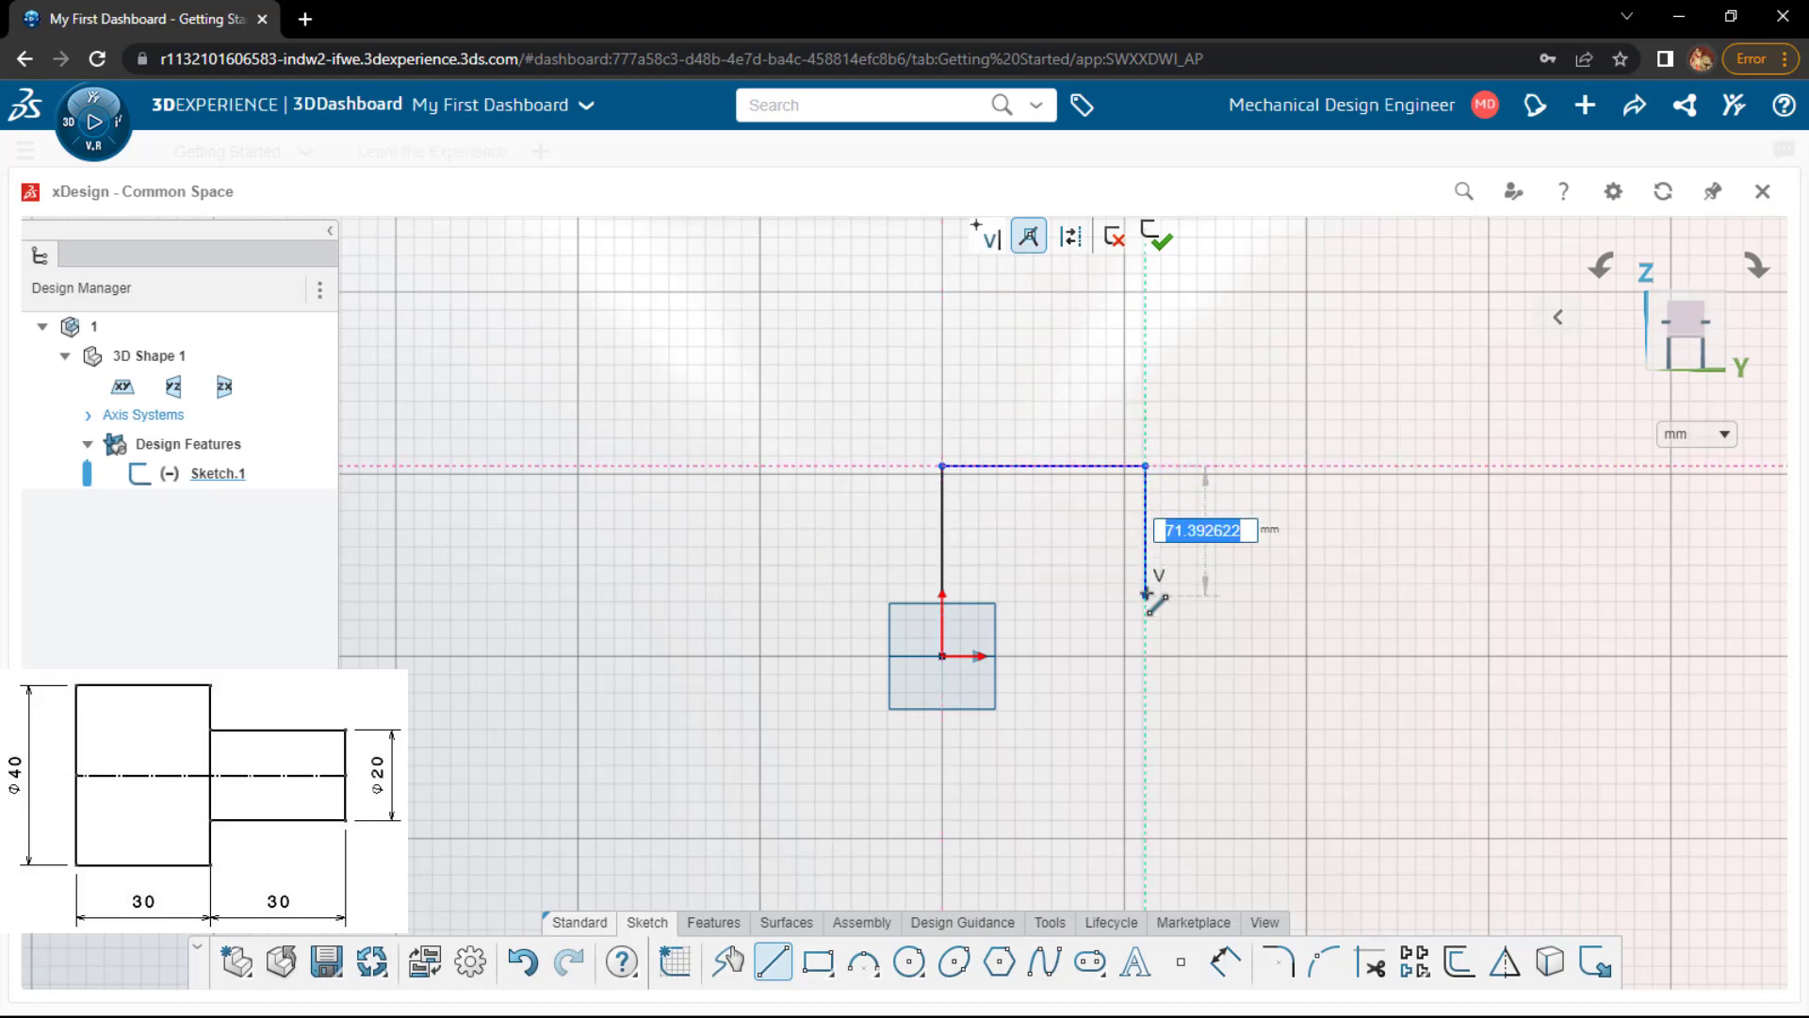
pyautogui.click(1187, 586)
pyautogui.click(1399, 586)
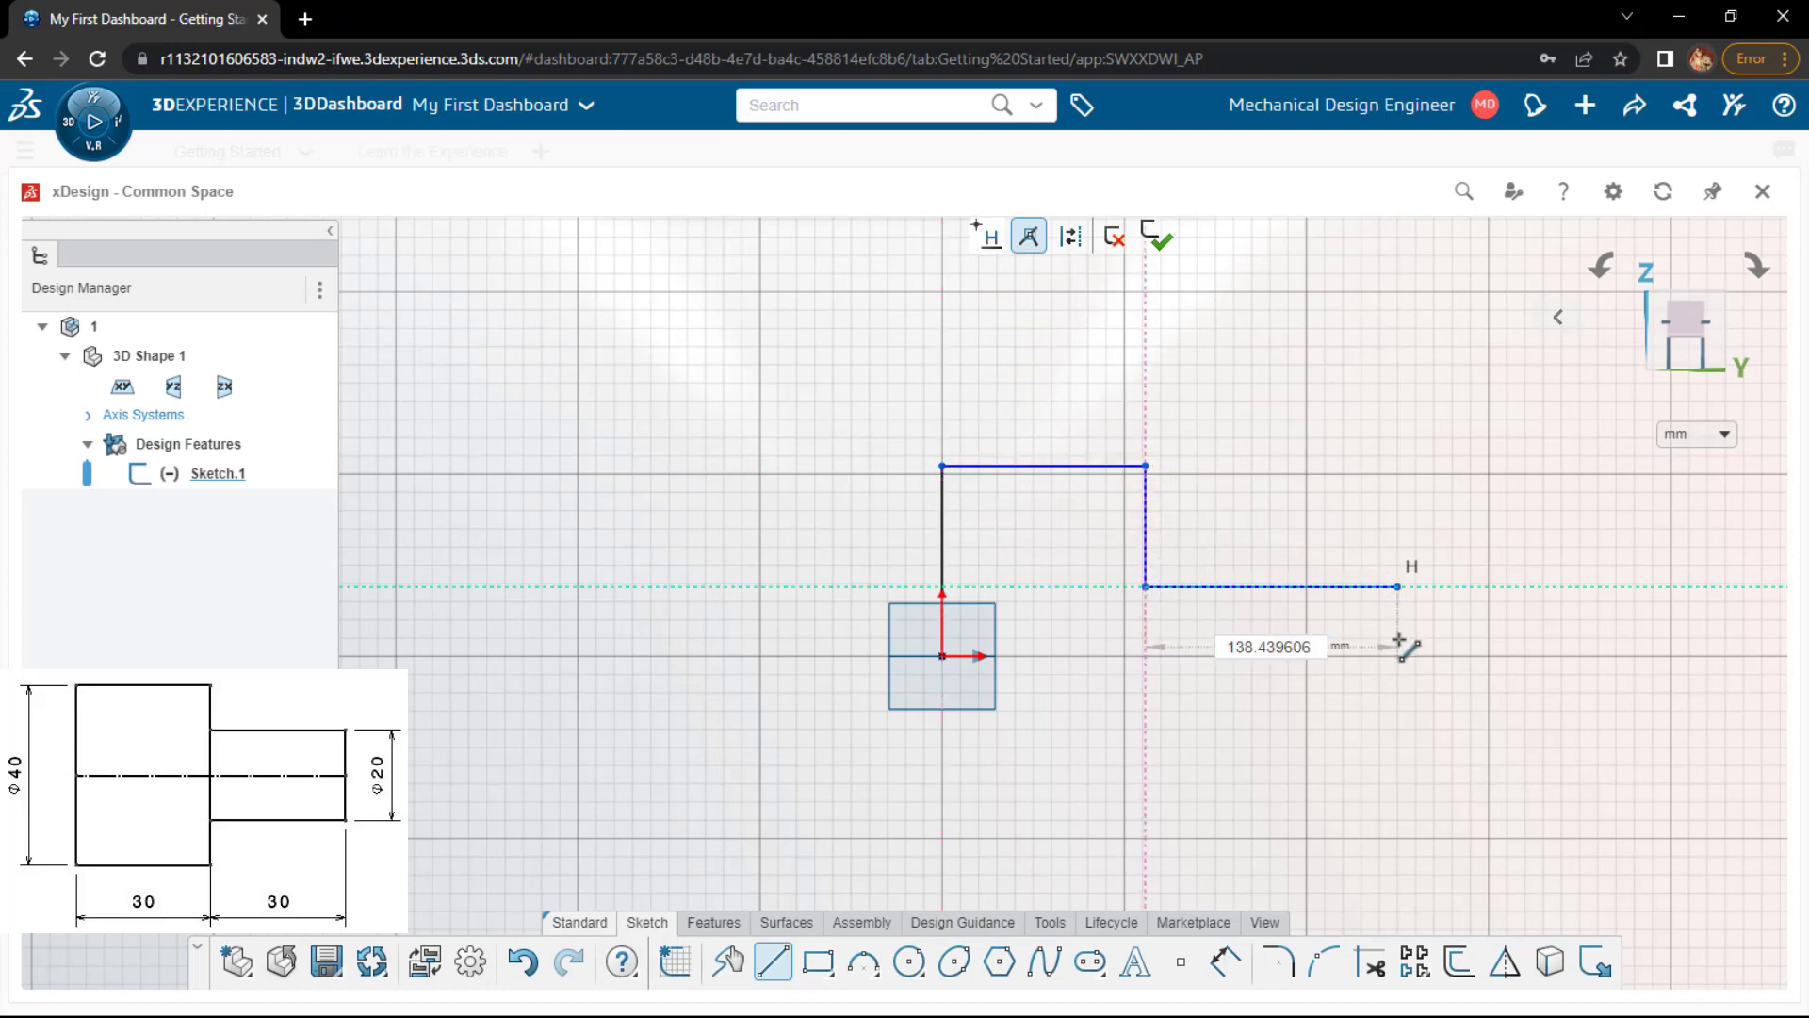
pyautogui.click(1356, 653)
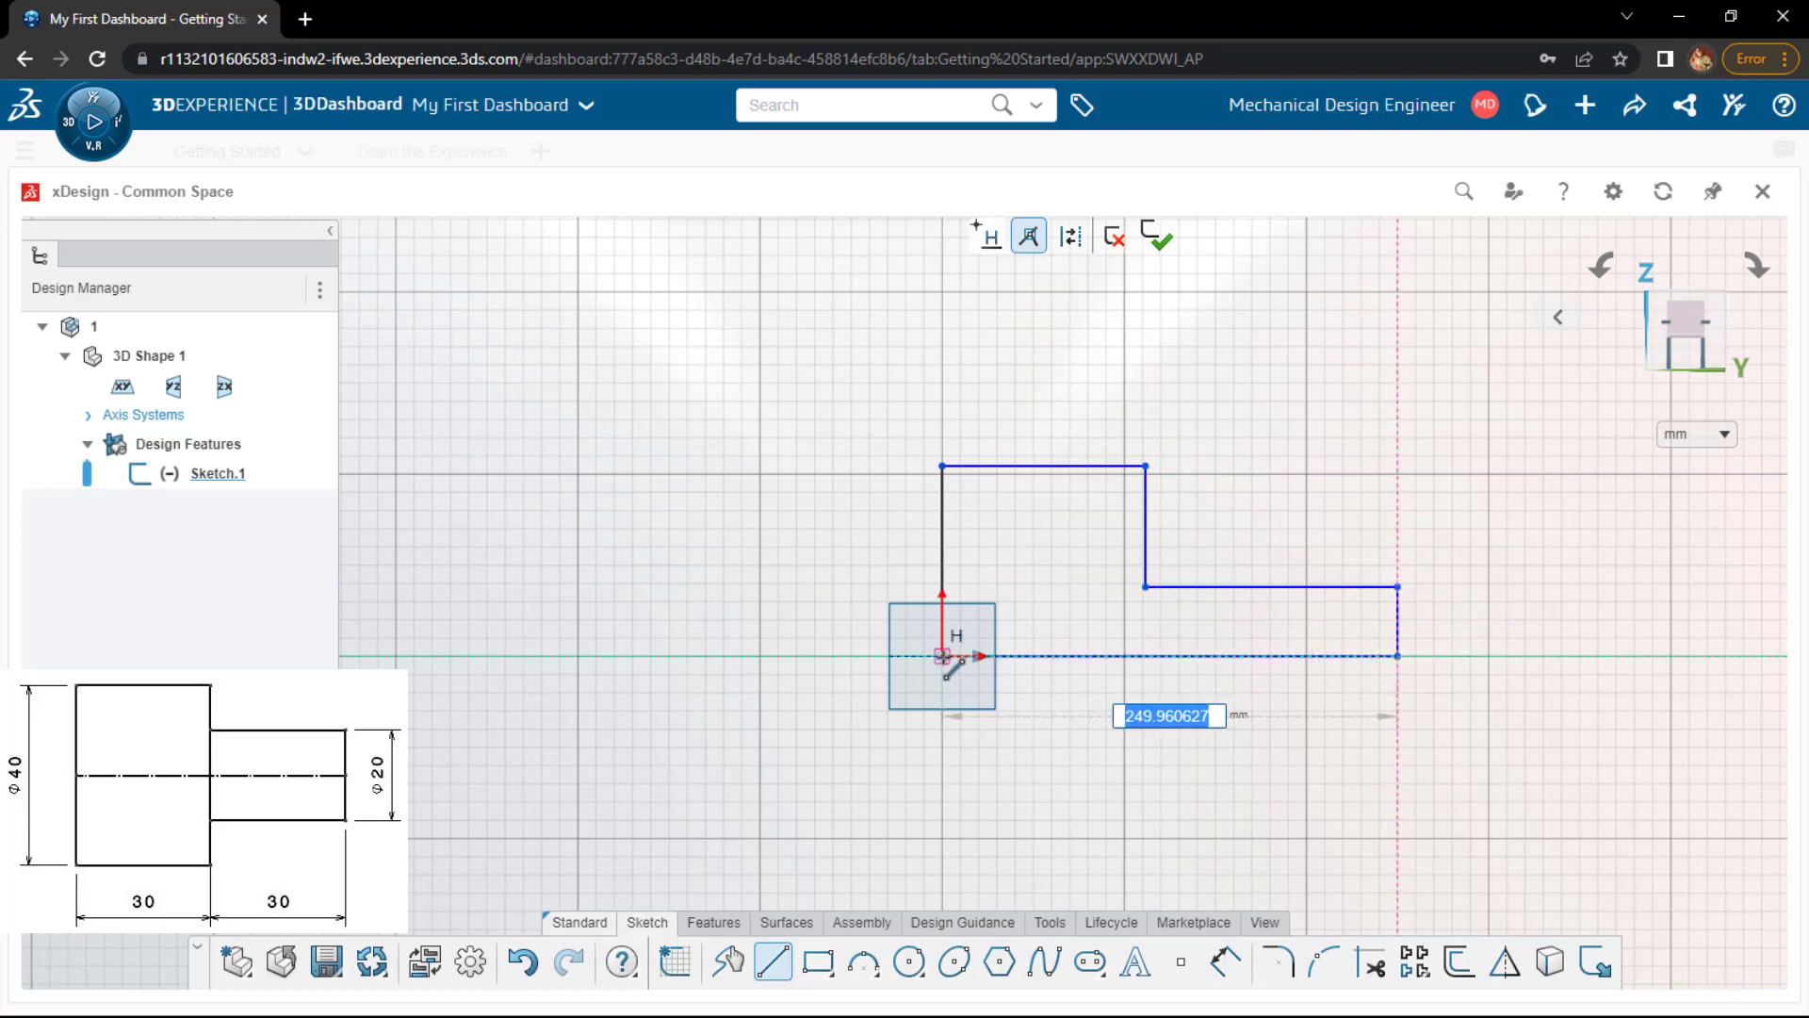
pyautogui.click(942, 655)
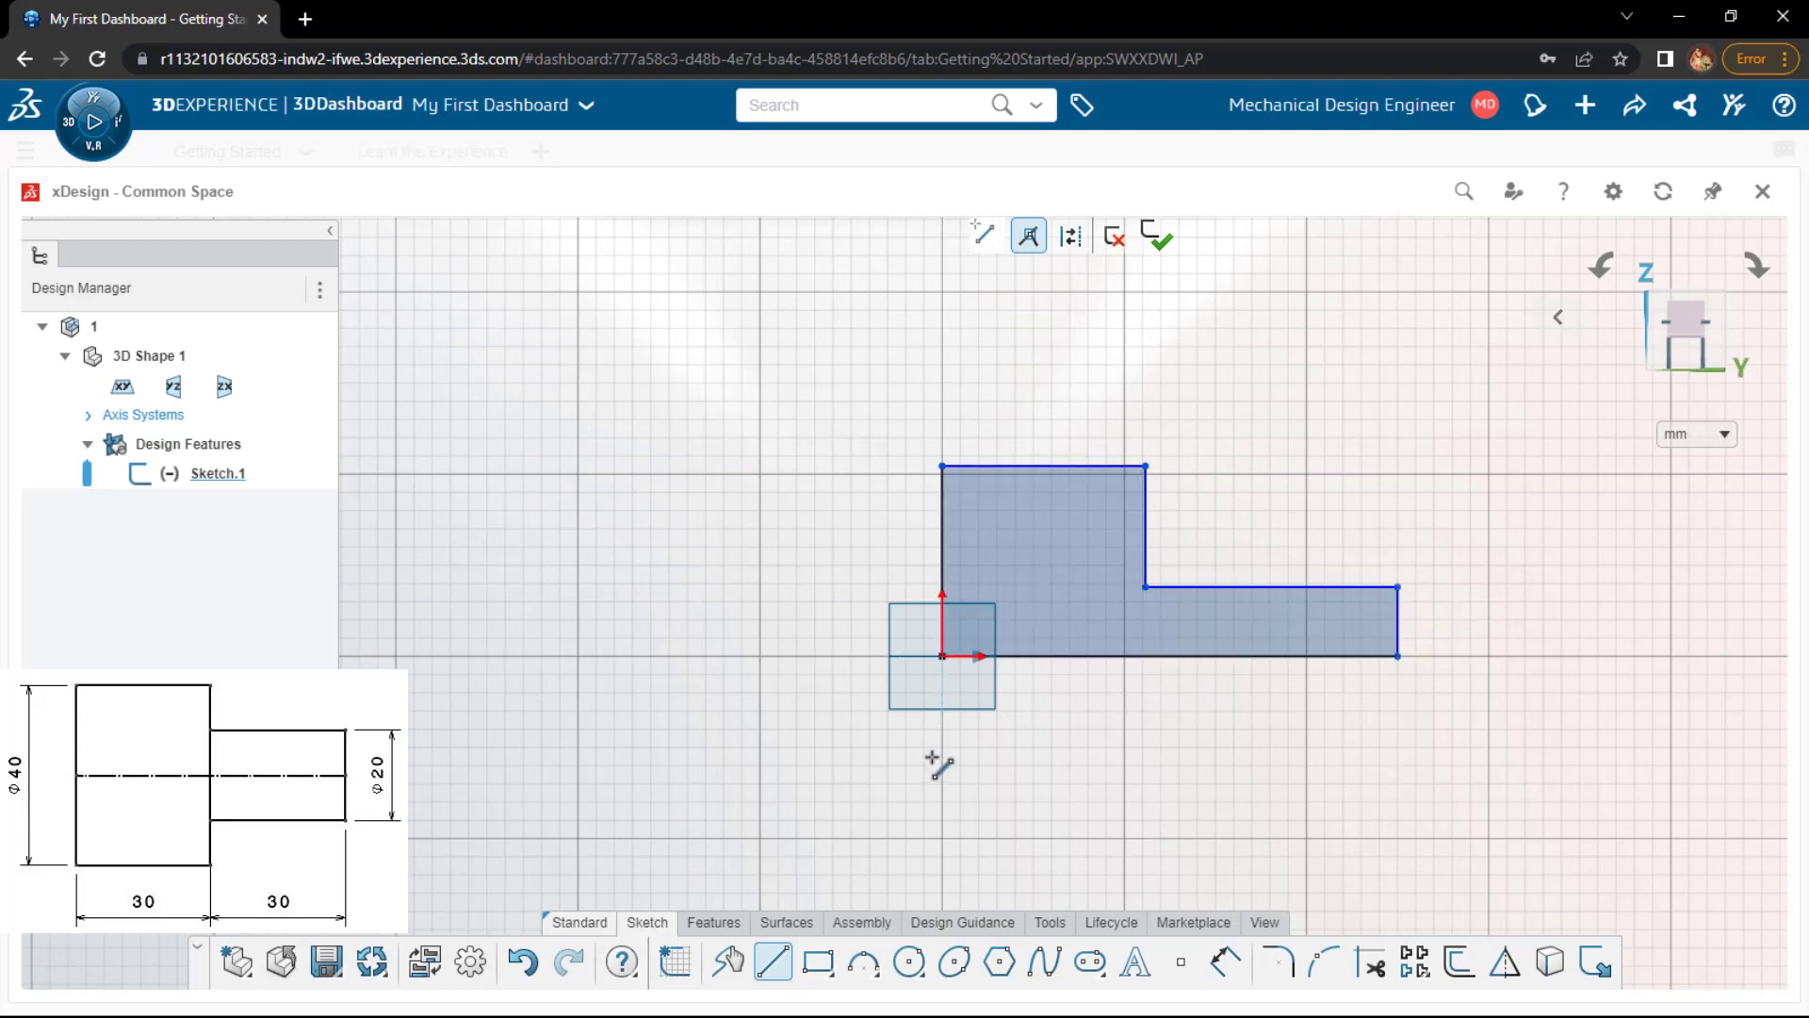
pyautogui.press('Escape')
# - Convert the profile's horizontal base line to construction geometry and mirror the stepped outline about it
pyautogui.click(1038, 657)
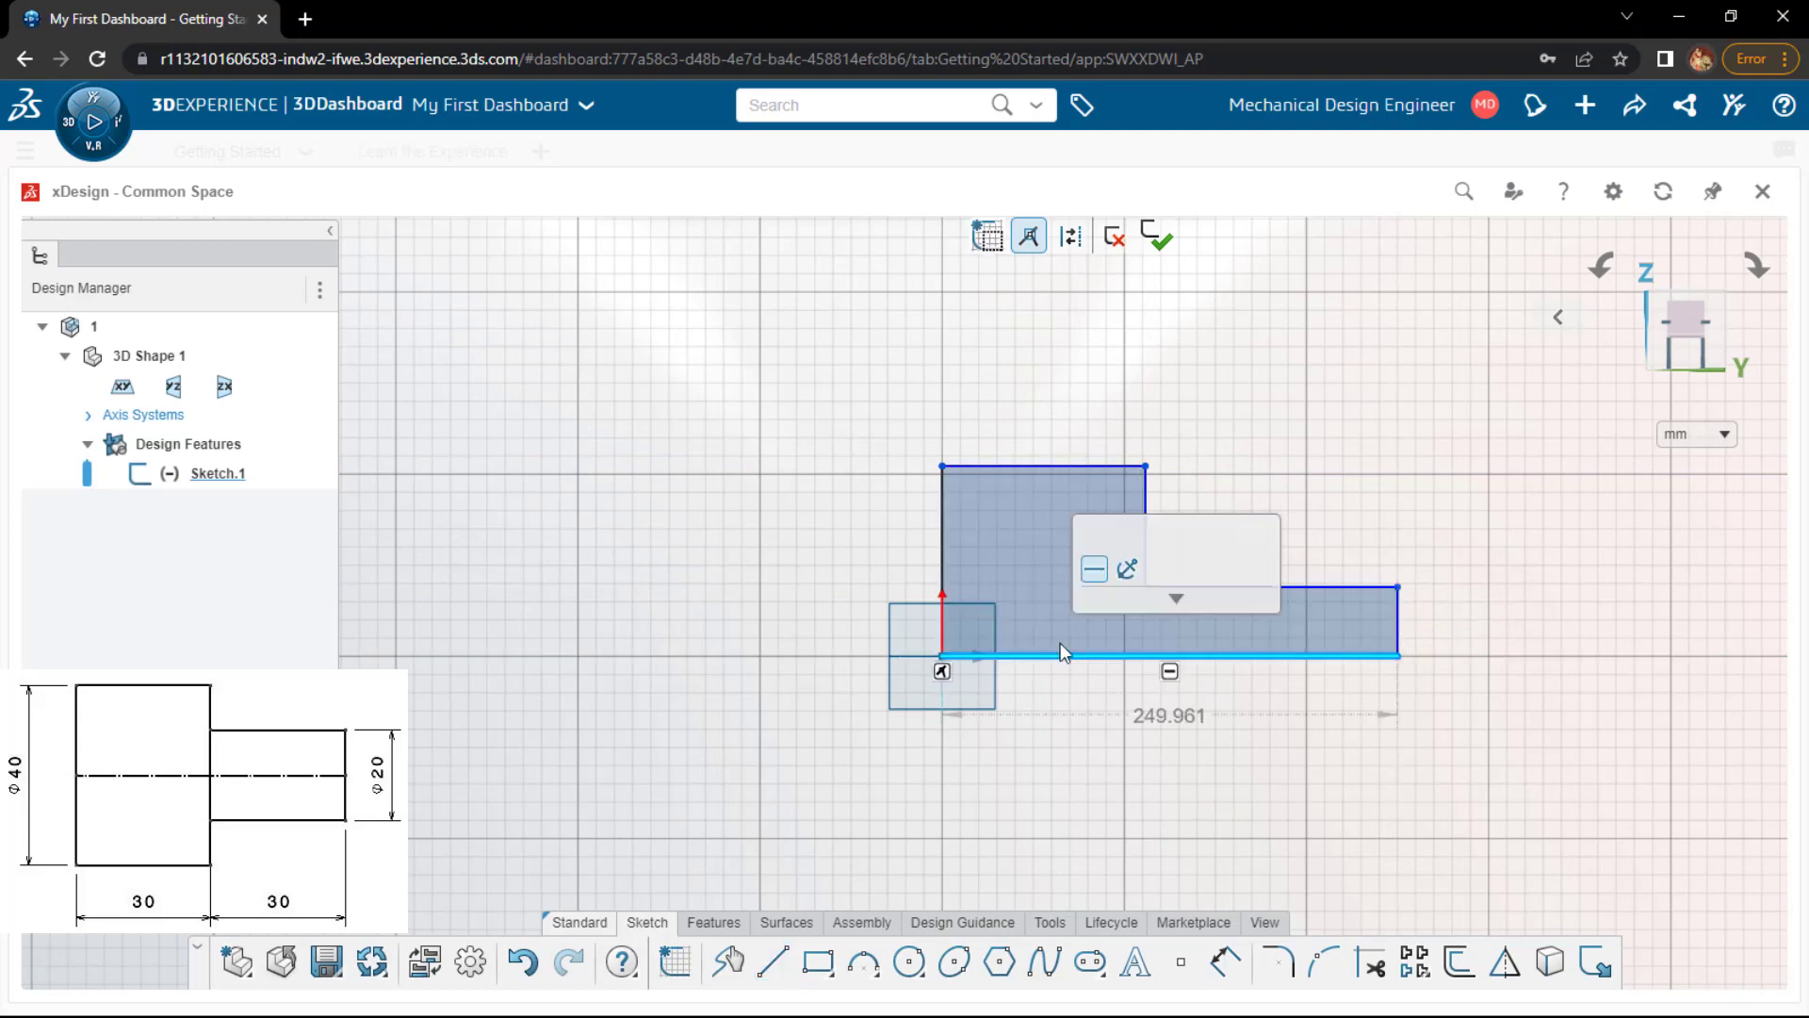
pyautogui.click(1093, 567)
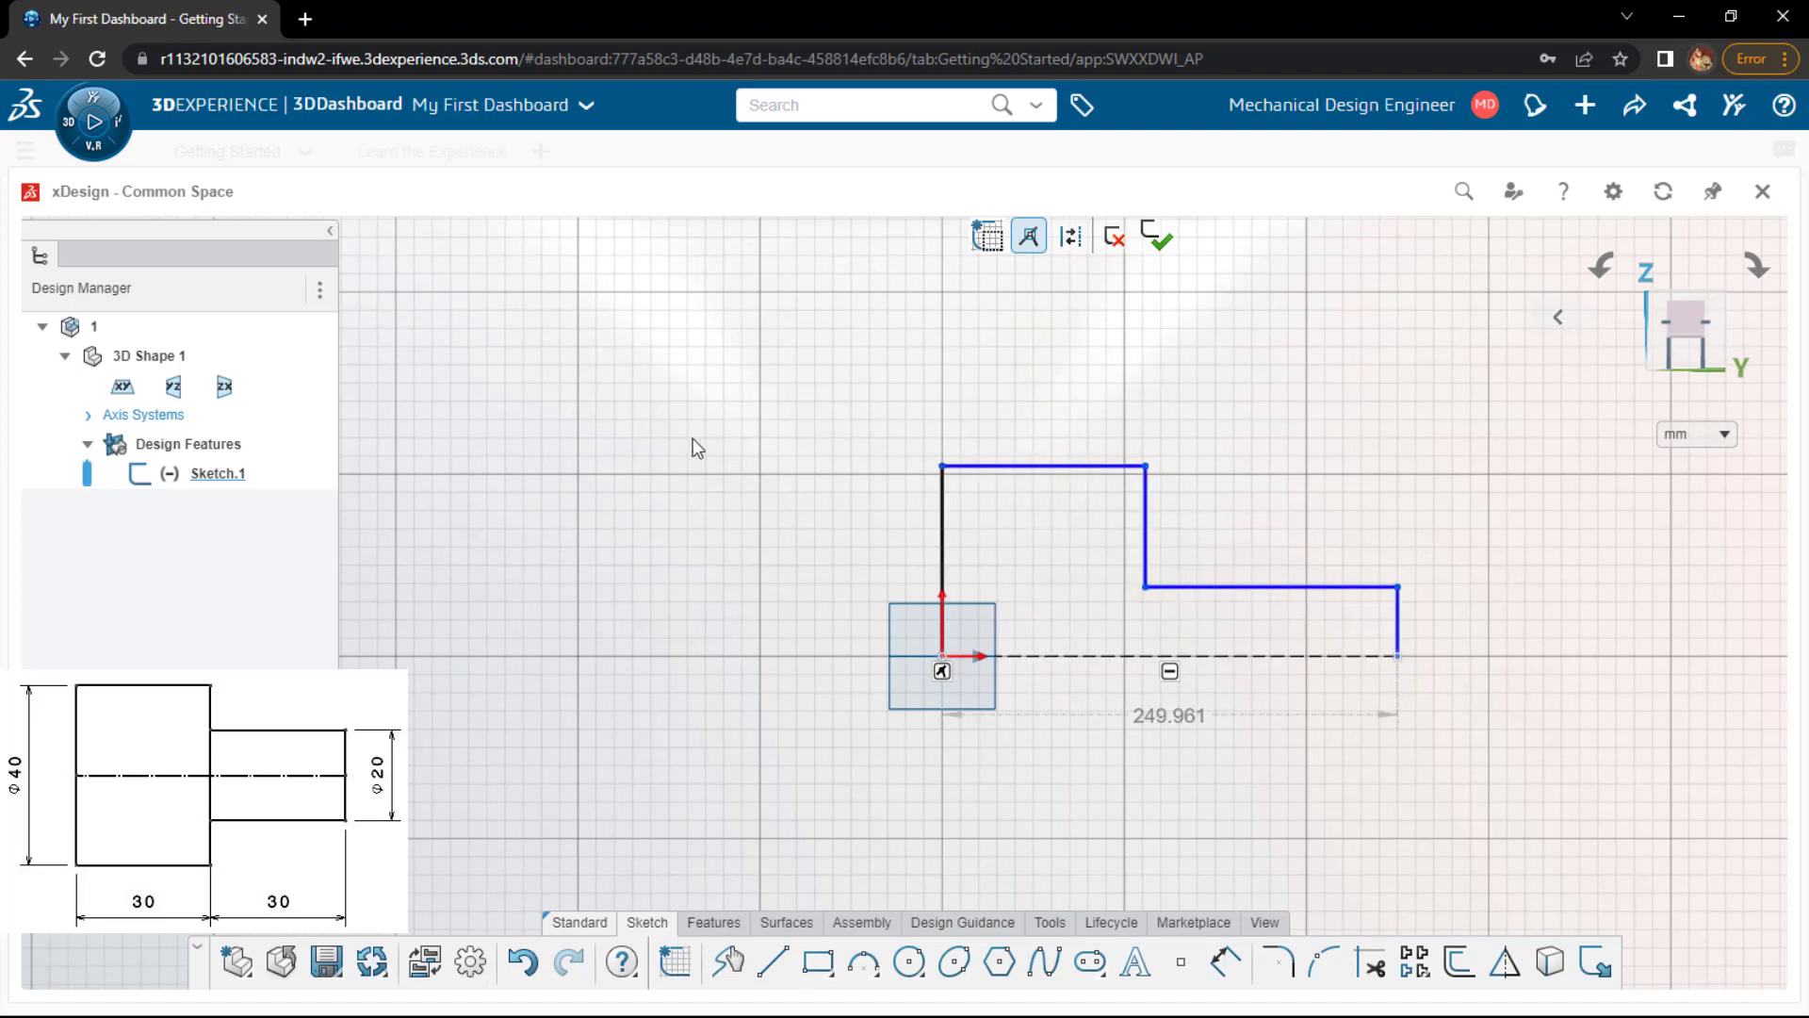
pyautogui.moveTo(695, 416); pyautogui.dragTo(1467, 724)
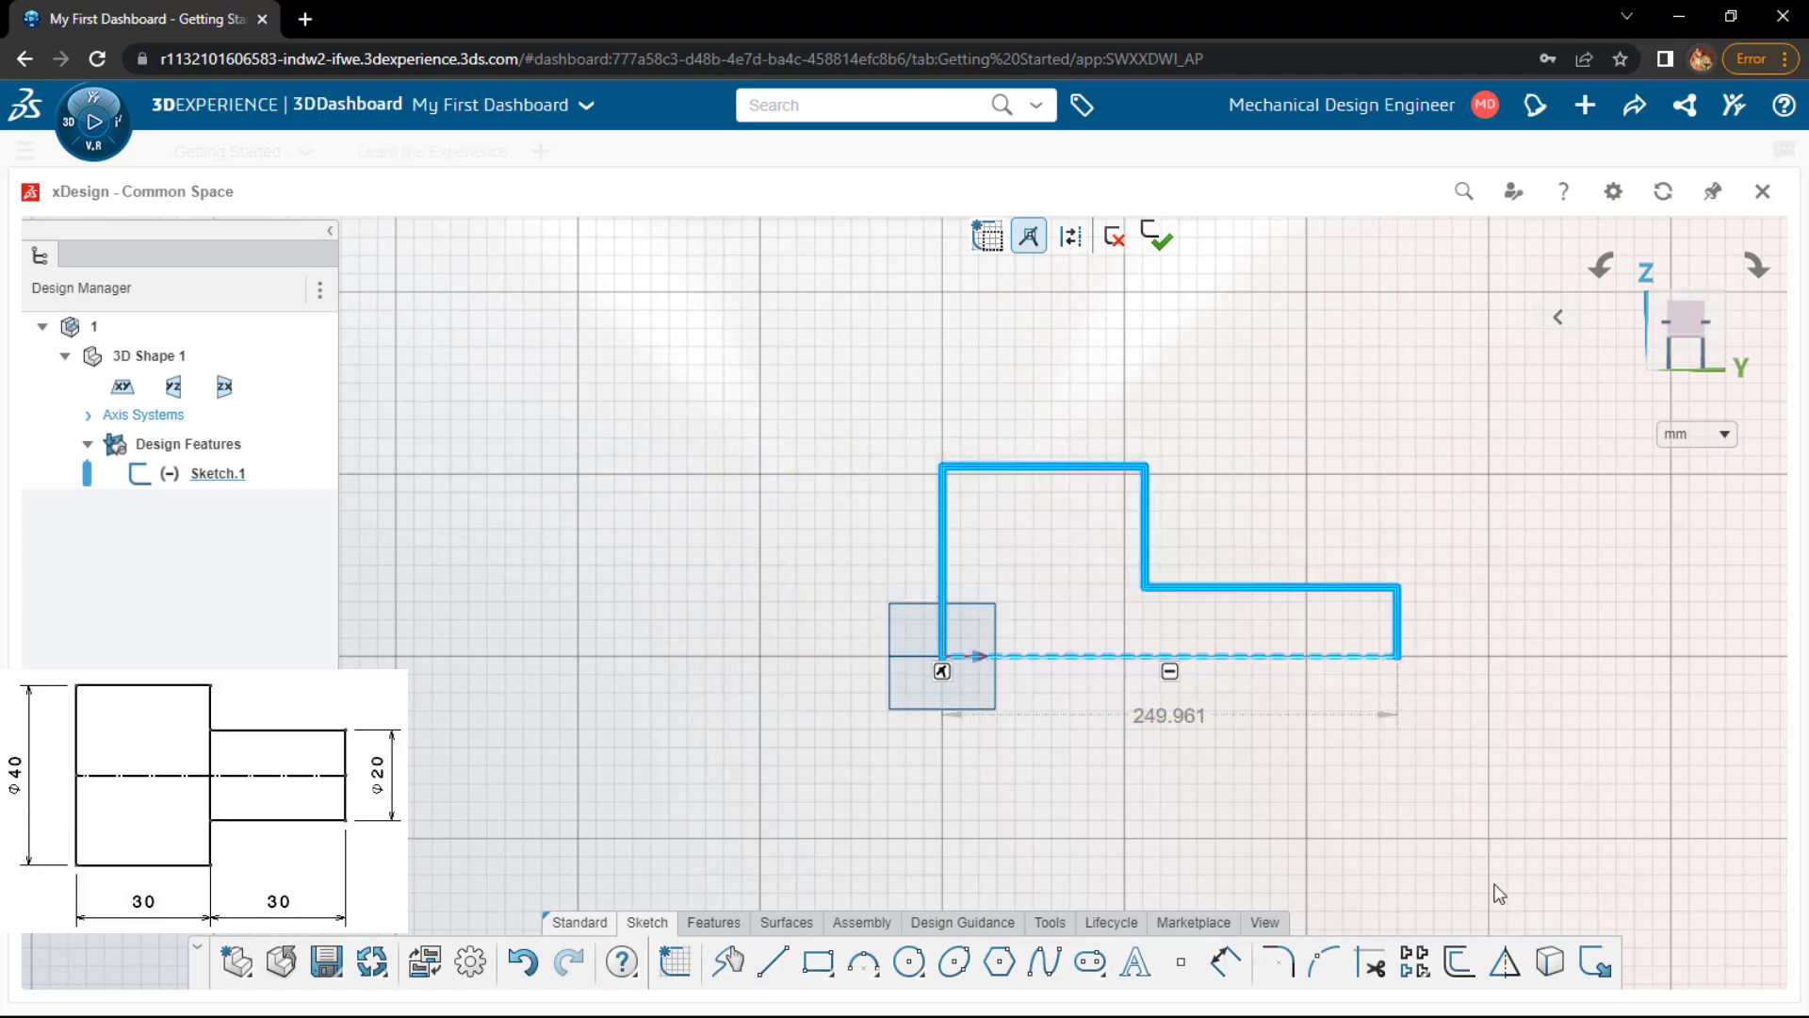
pyautogui.click(1507, 962)
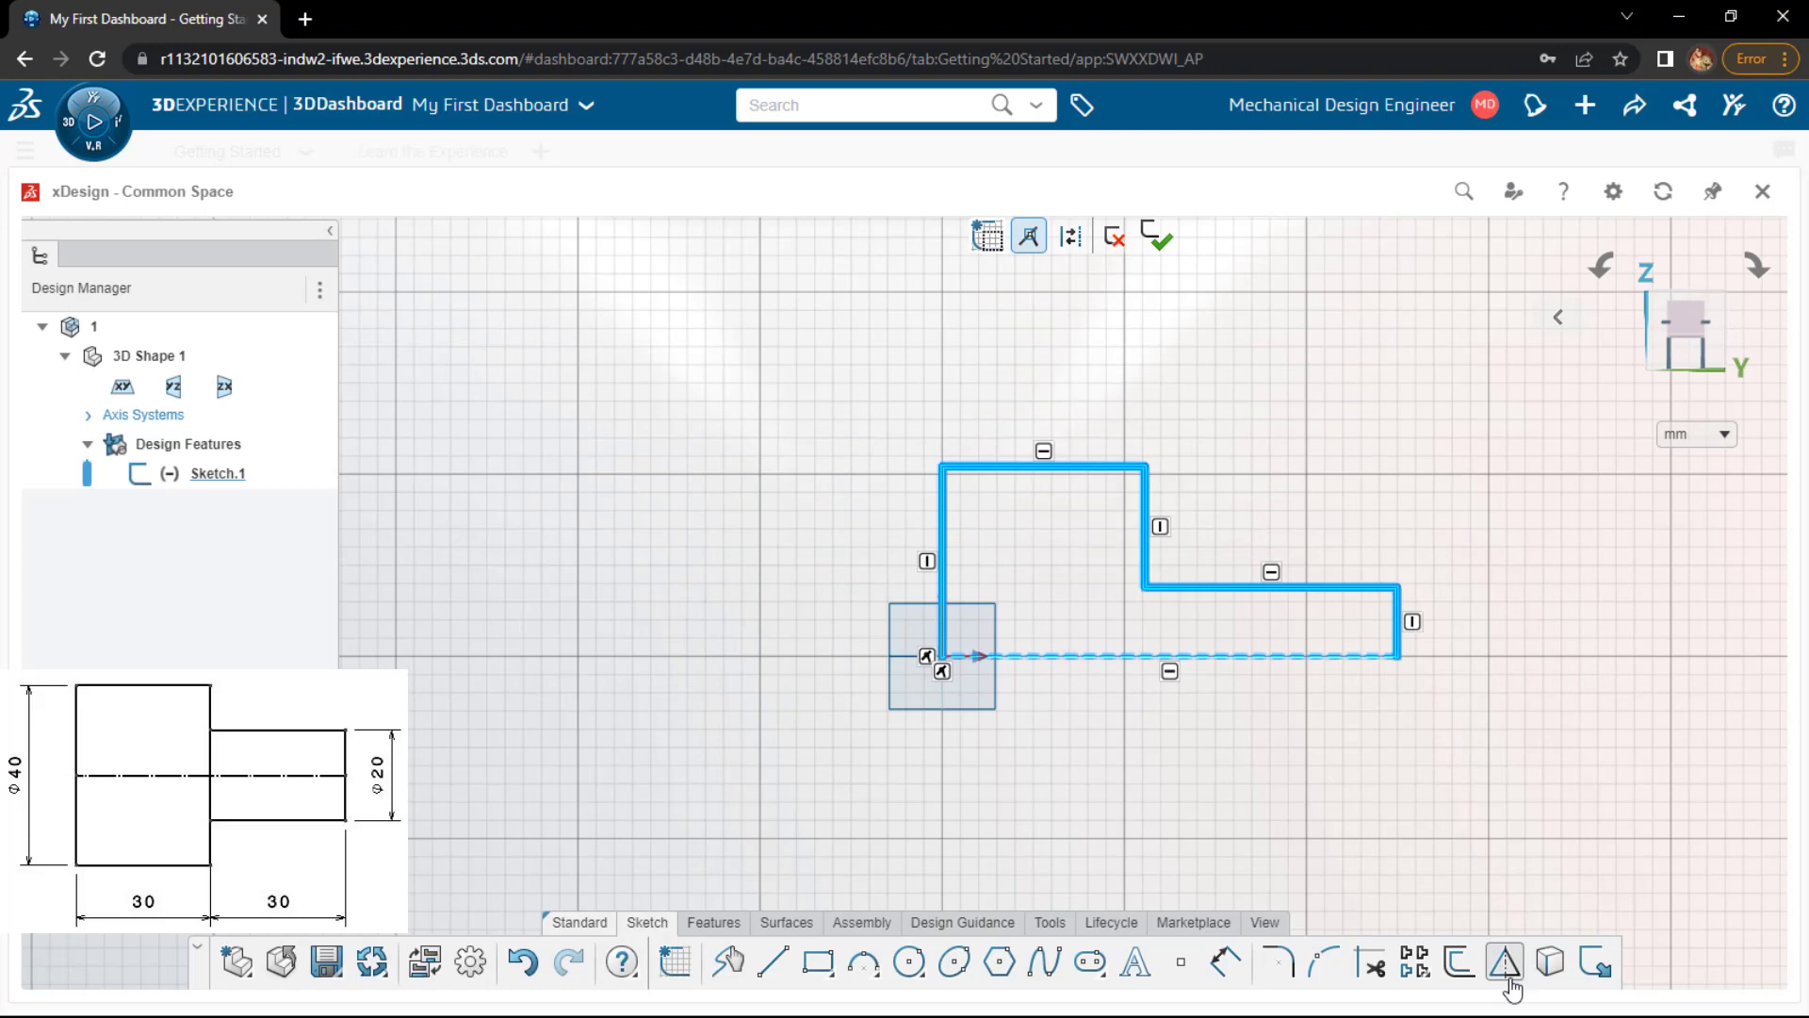
pyautogui.click(1052, 656)
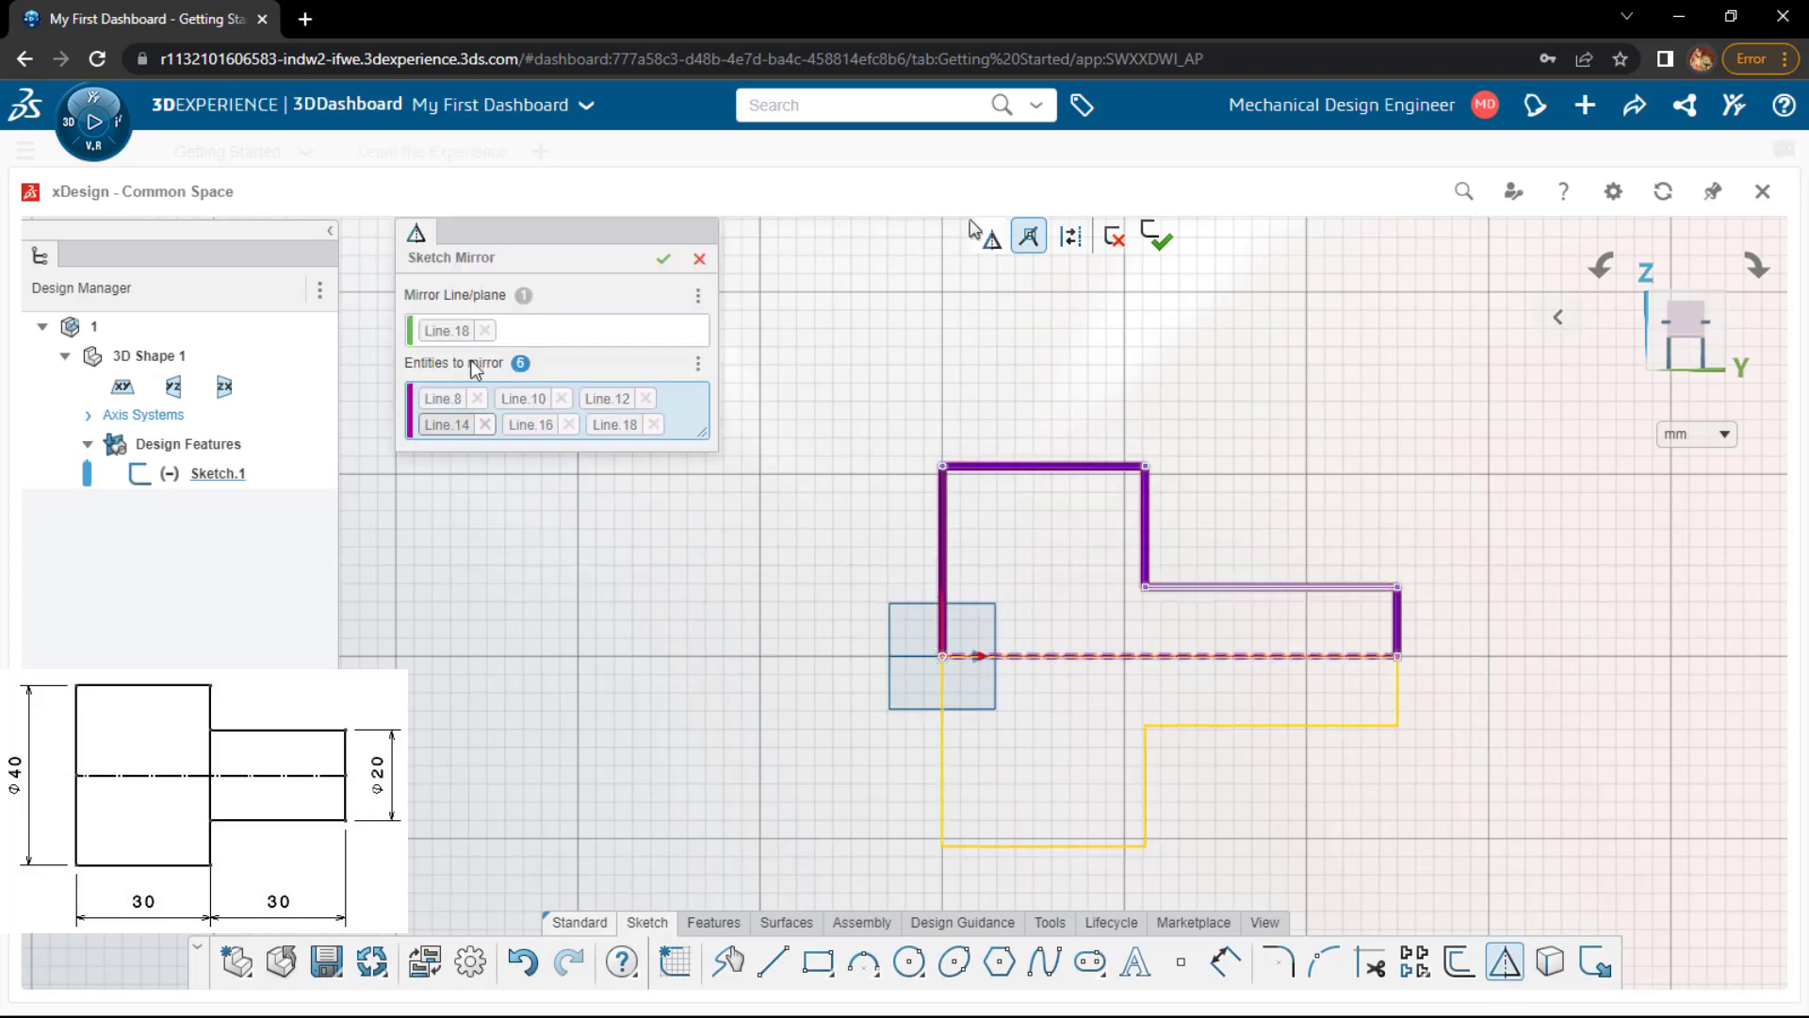
pyautogui.click(663, 258)
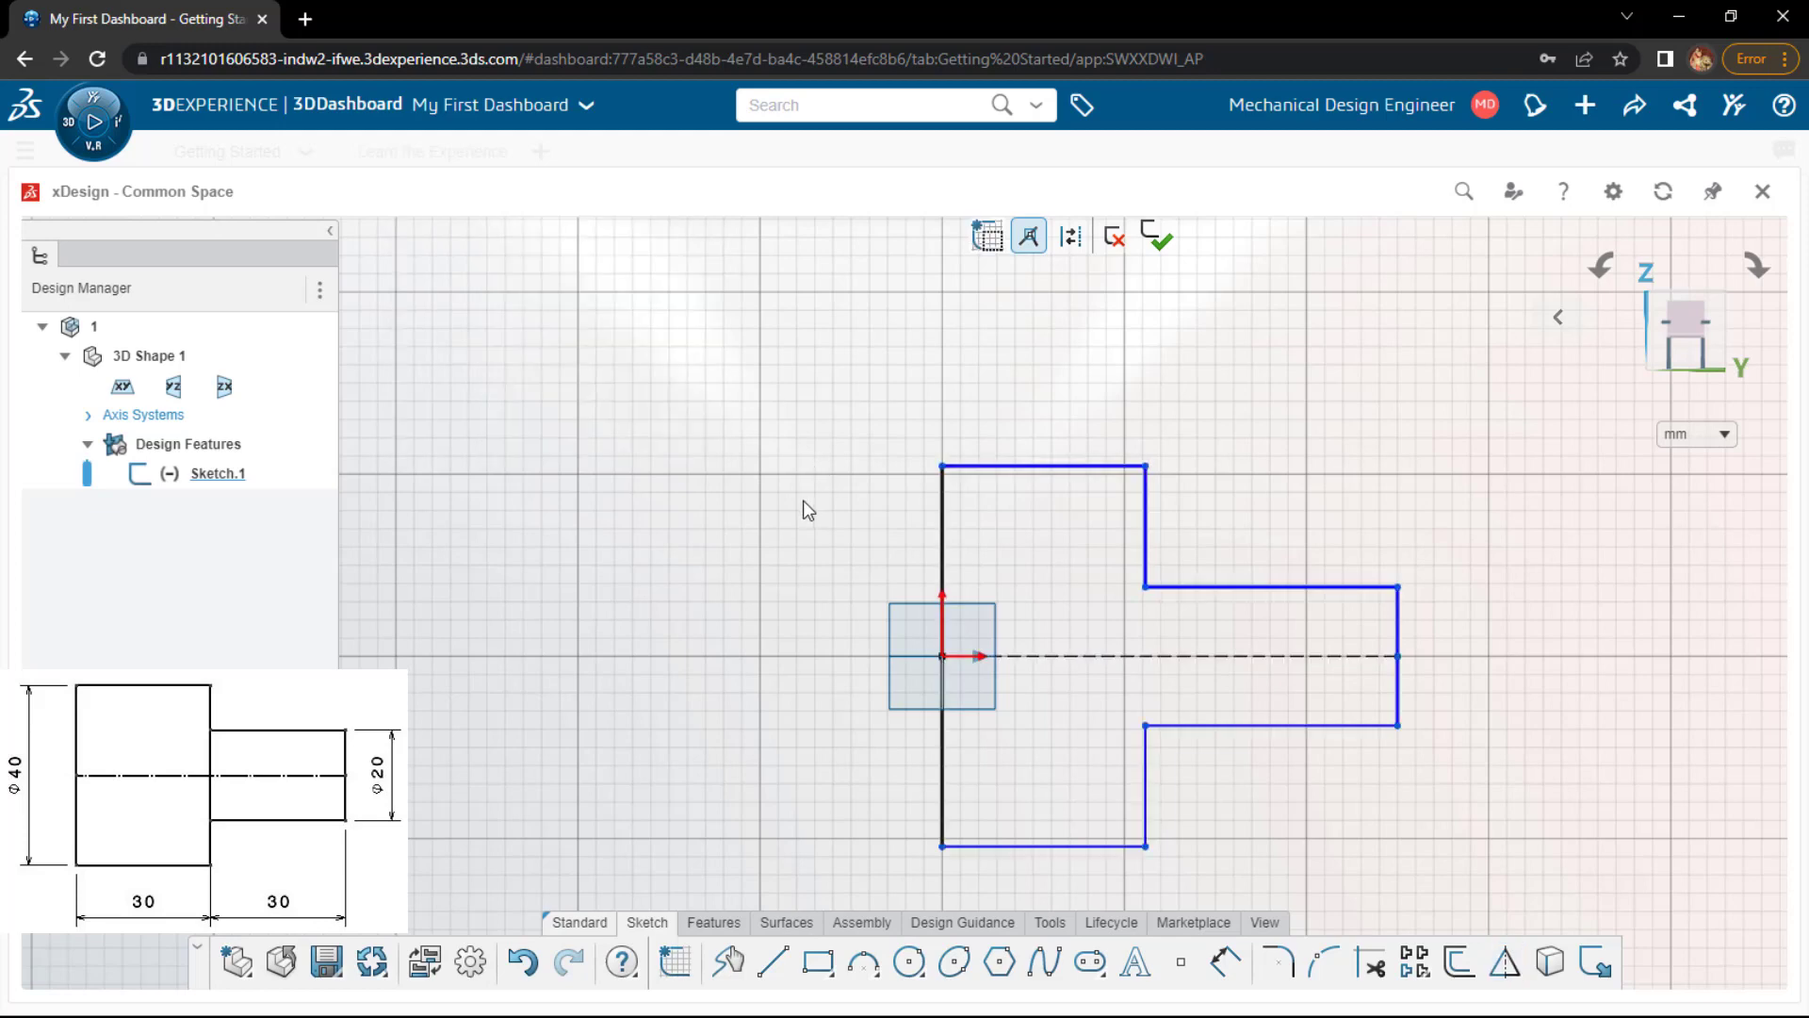
# - Dimension the full height of the large section as 40 mm and of the small section as 20 mm
pyautogui.press('d')
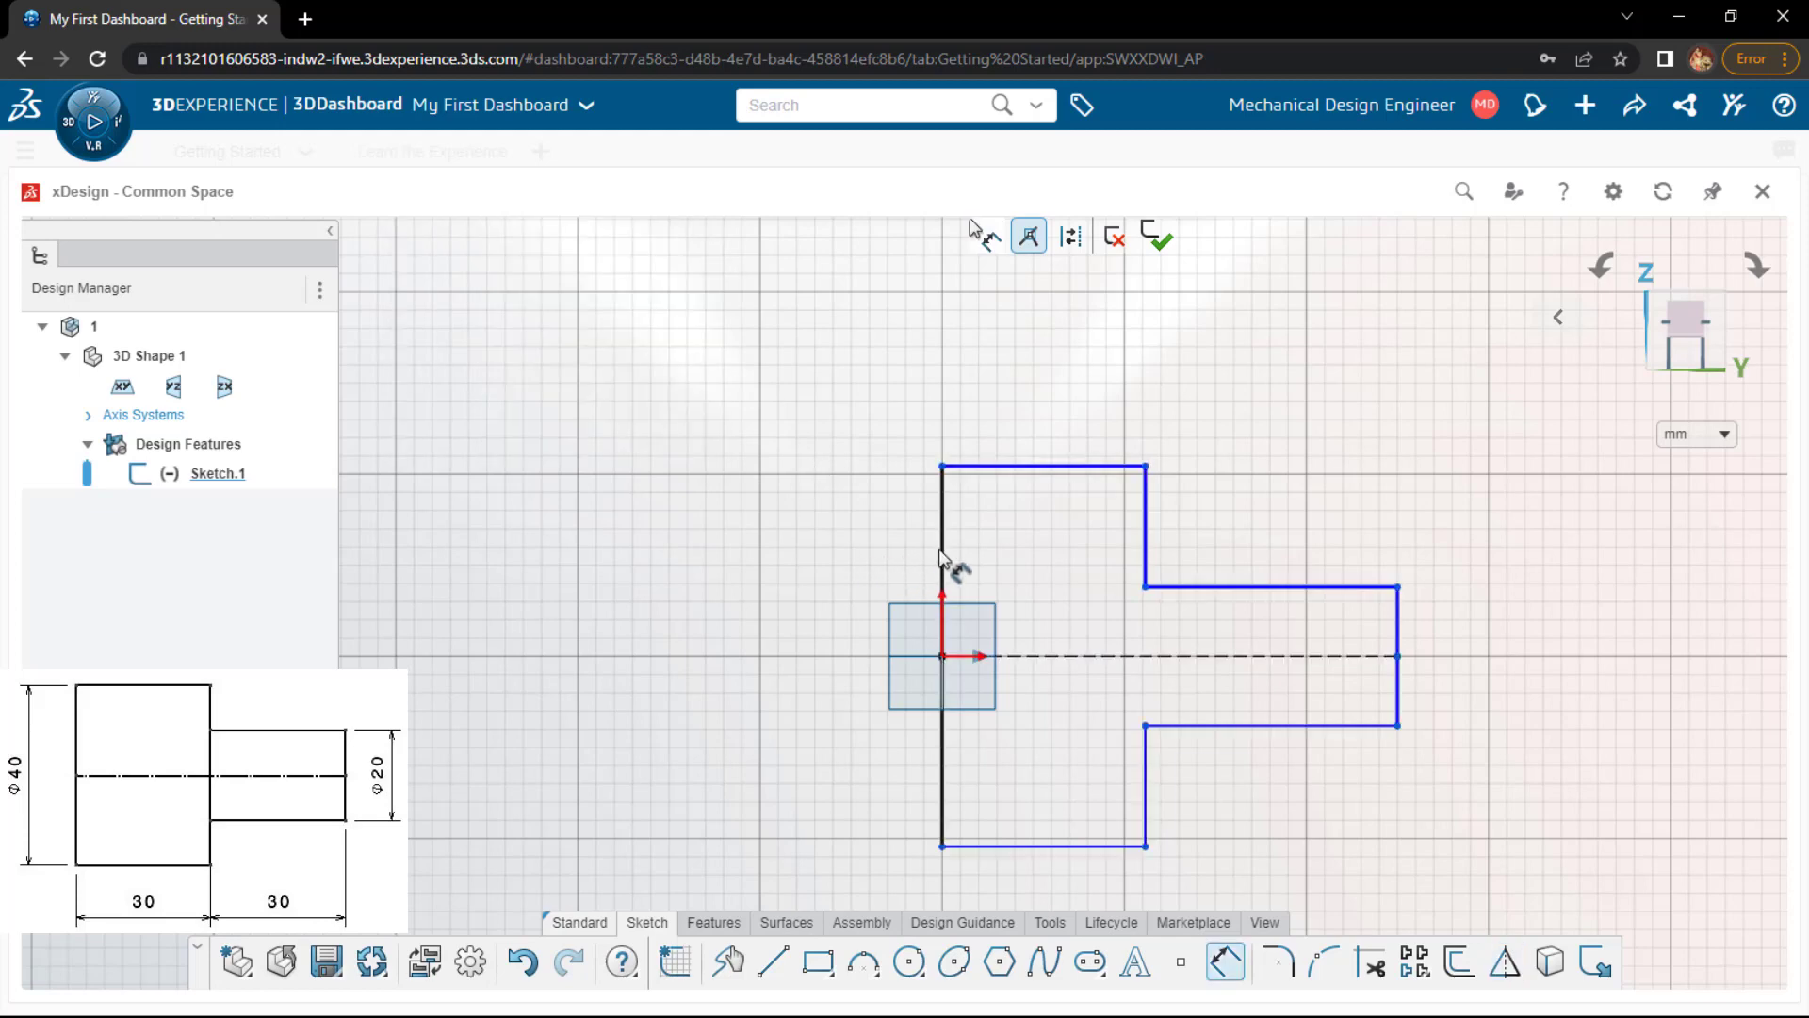
pyautogui.click(941, 558)
pyautogui.click(940, 550)
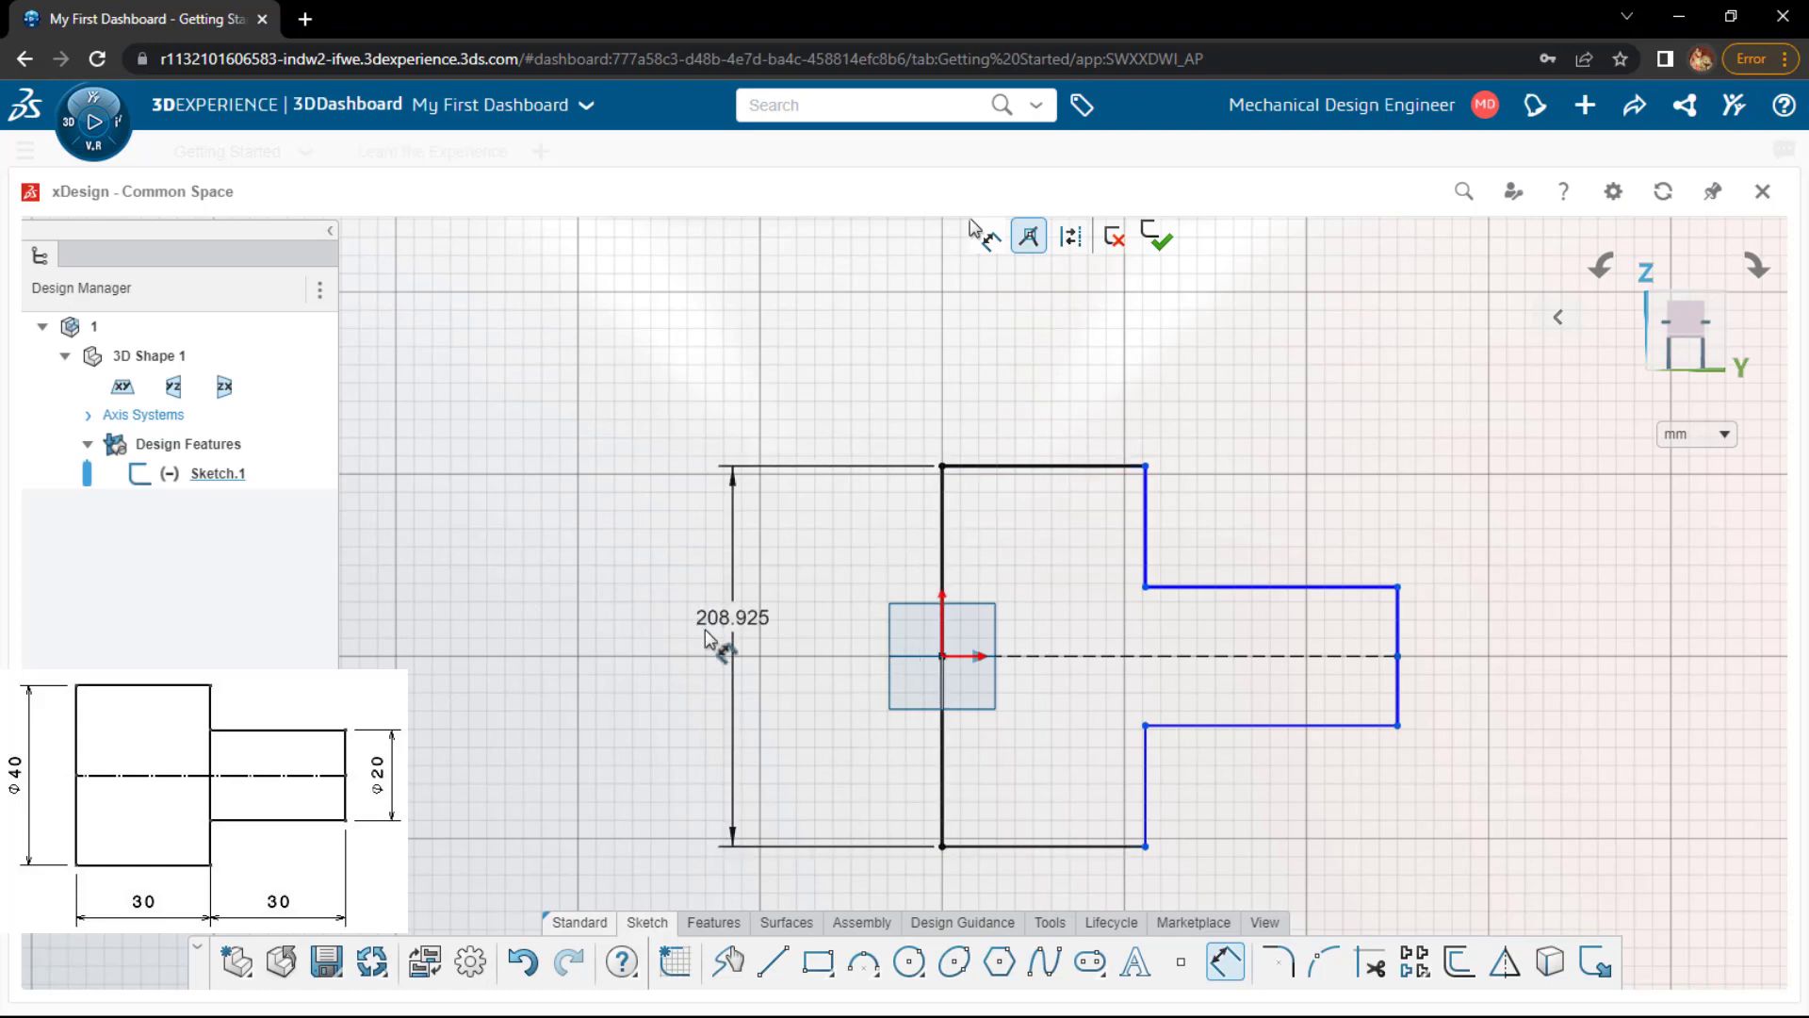
pyautogui.click(704, 631)
pyautogui.write('40')
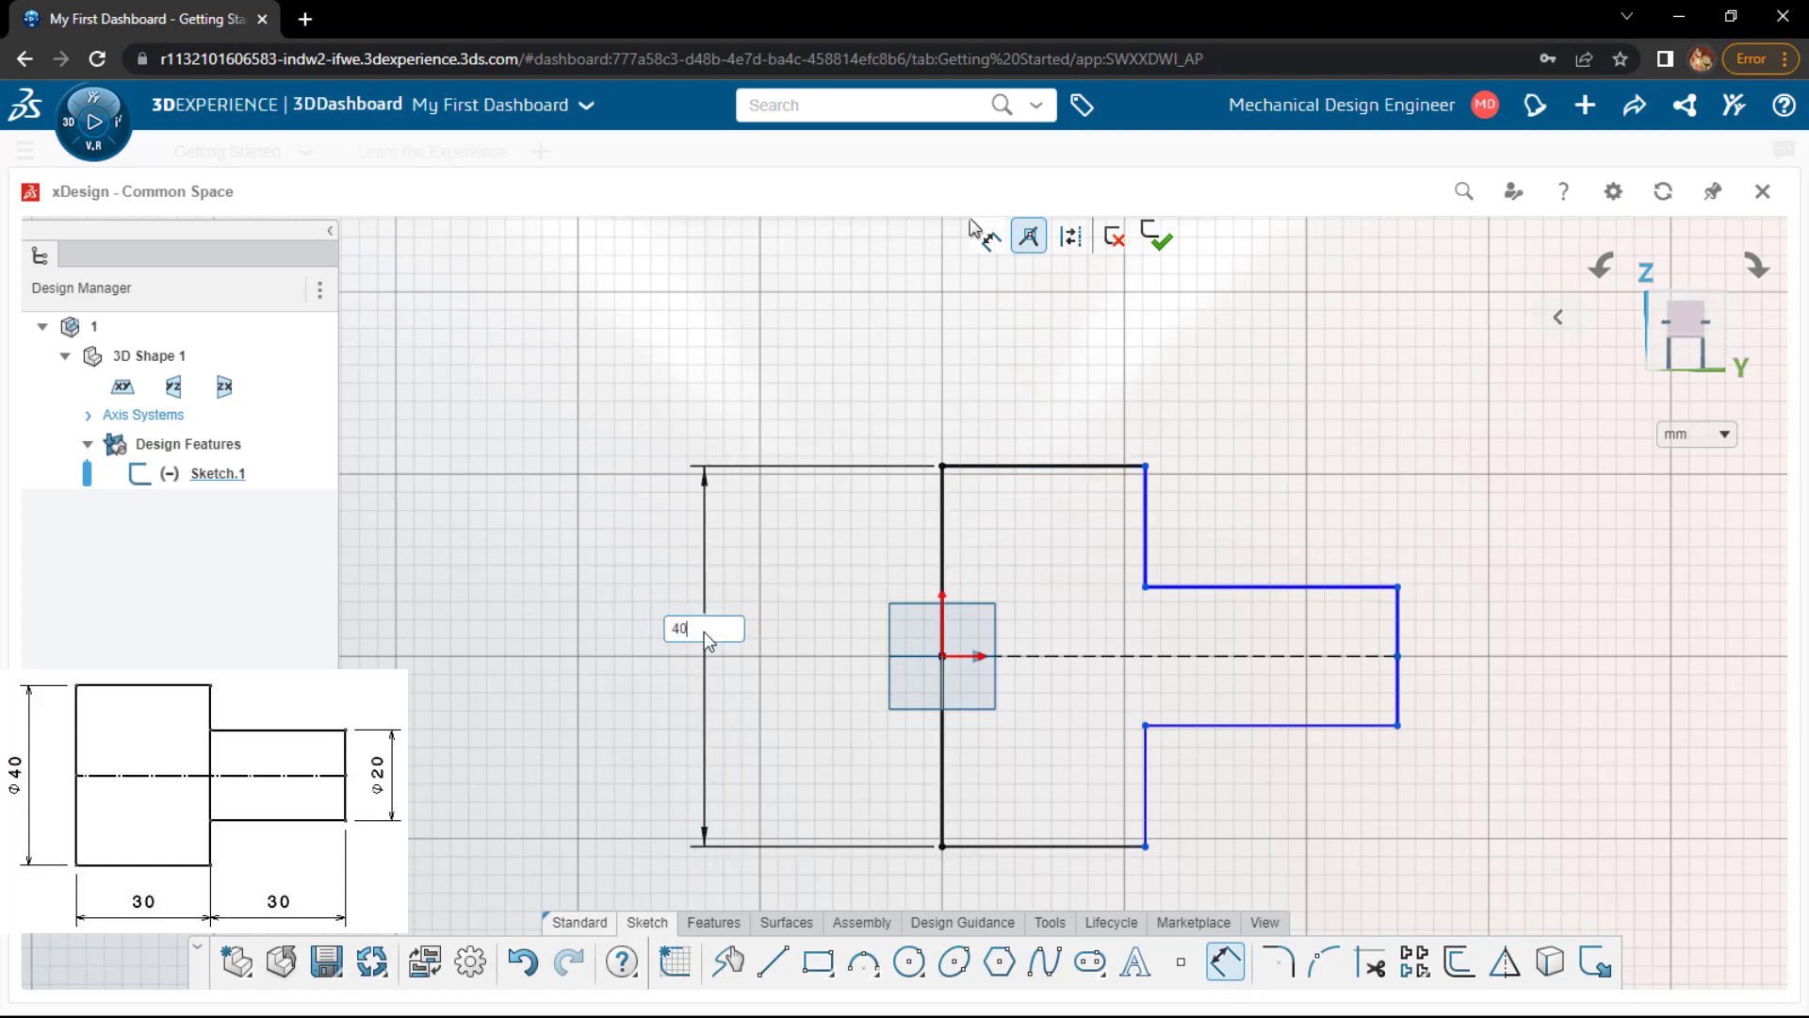
pyautogui.press('Return')
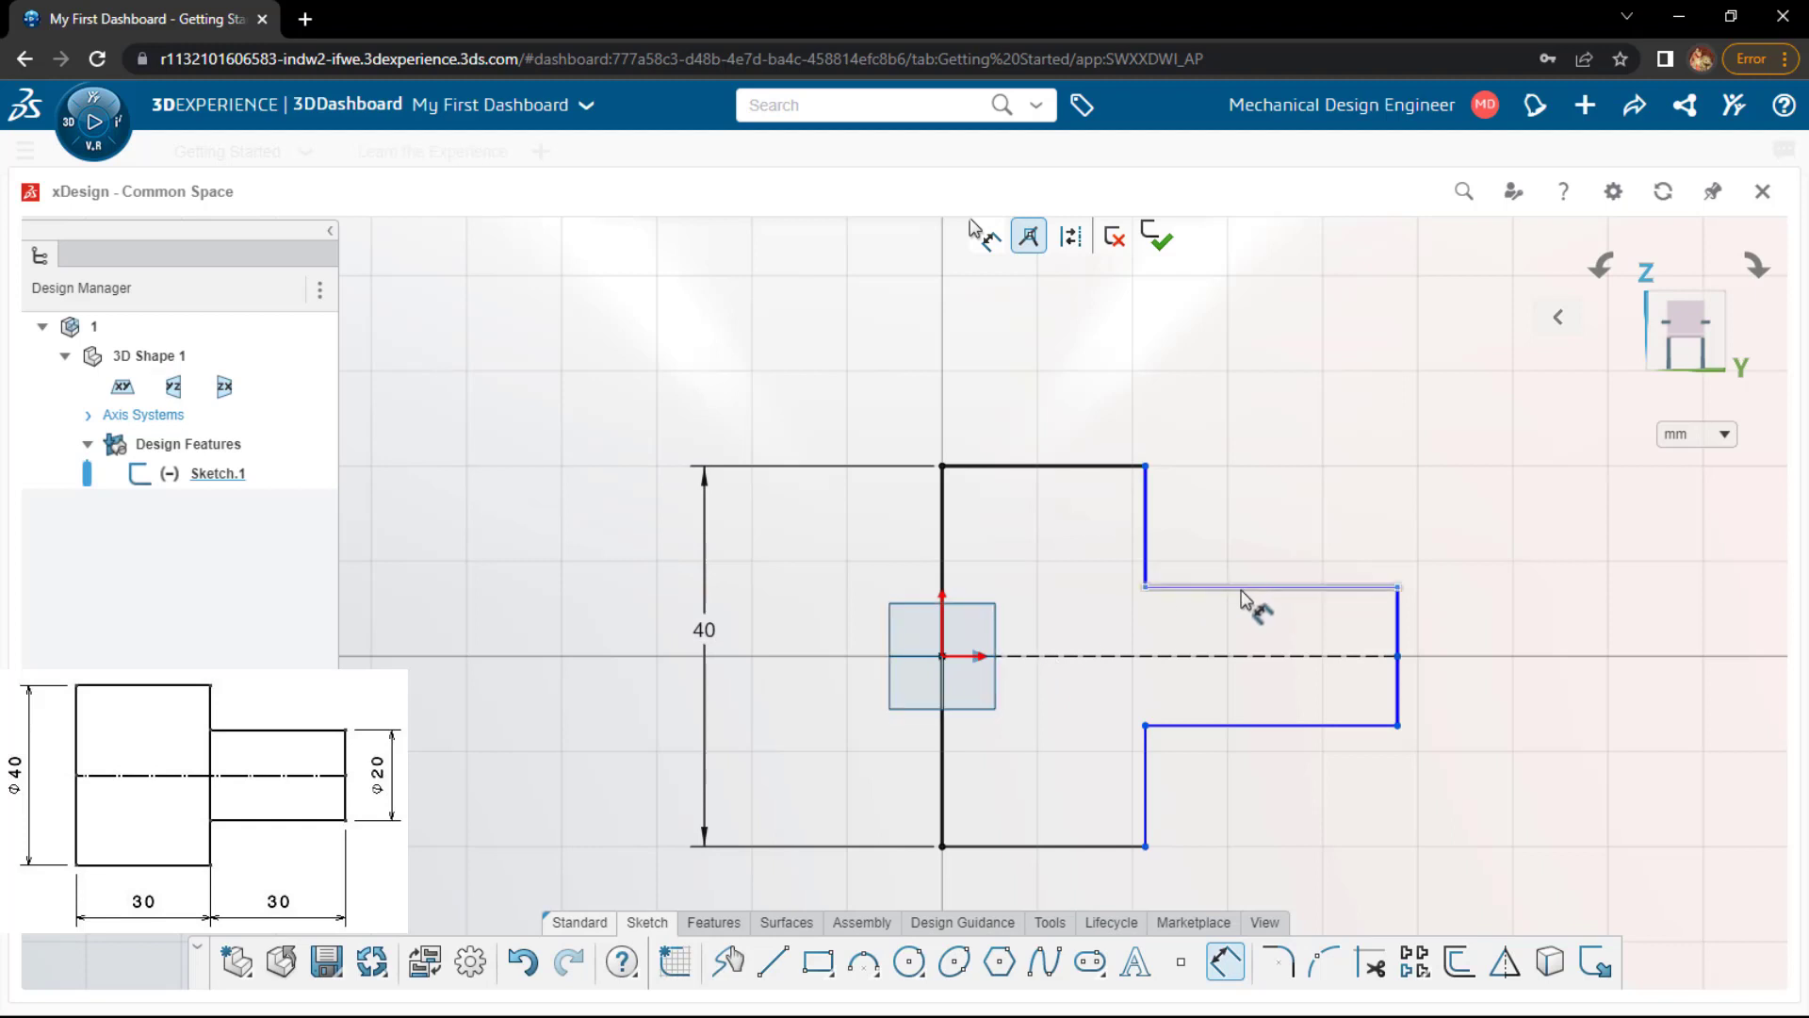
pyautogui.click(1399, 643)
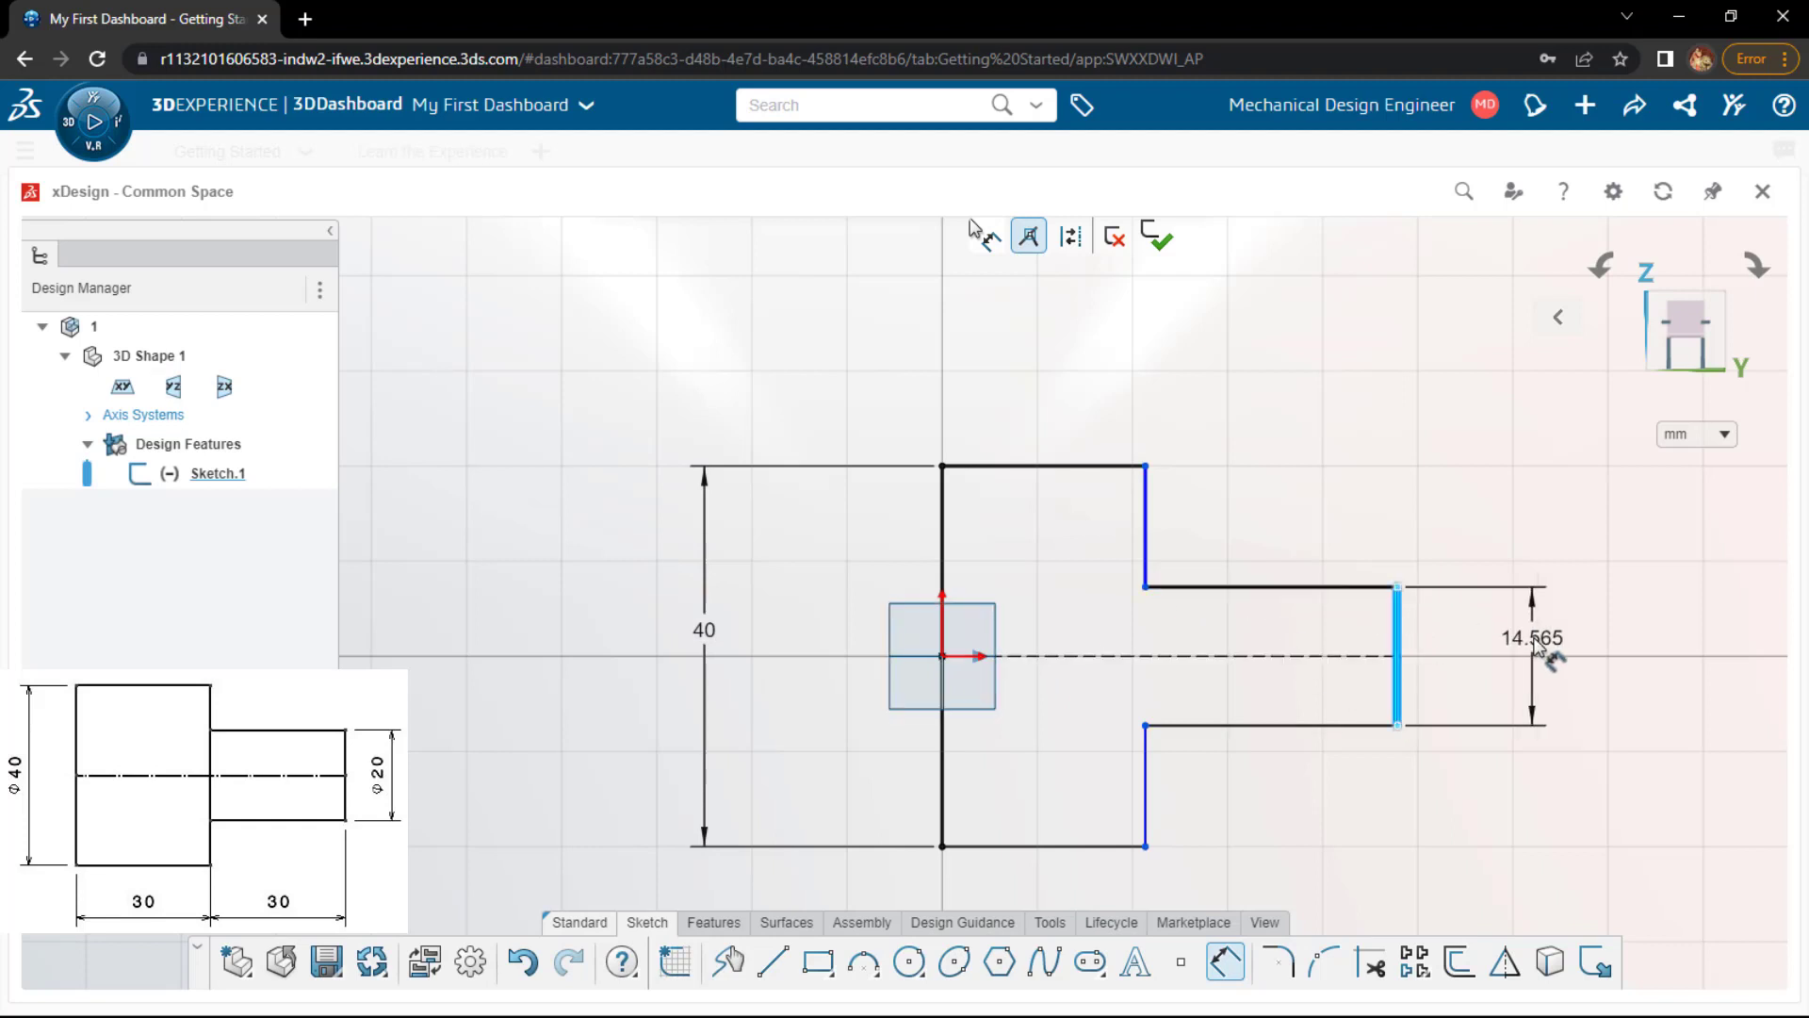
pyautogui.click(1433, 636)
pyautogui.write('20')
pyautogui.press('Return')
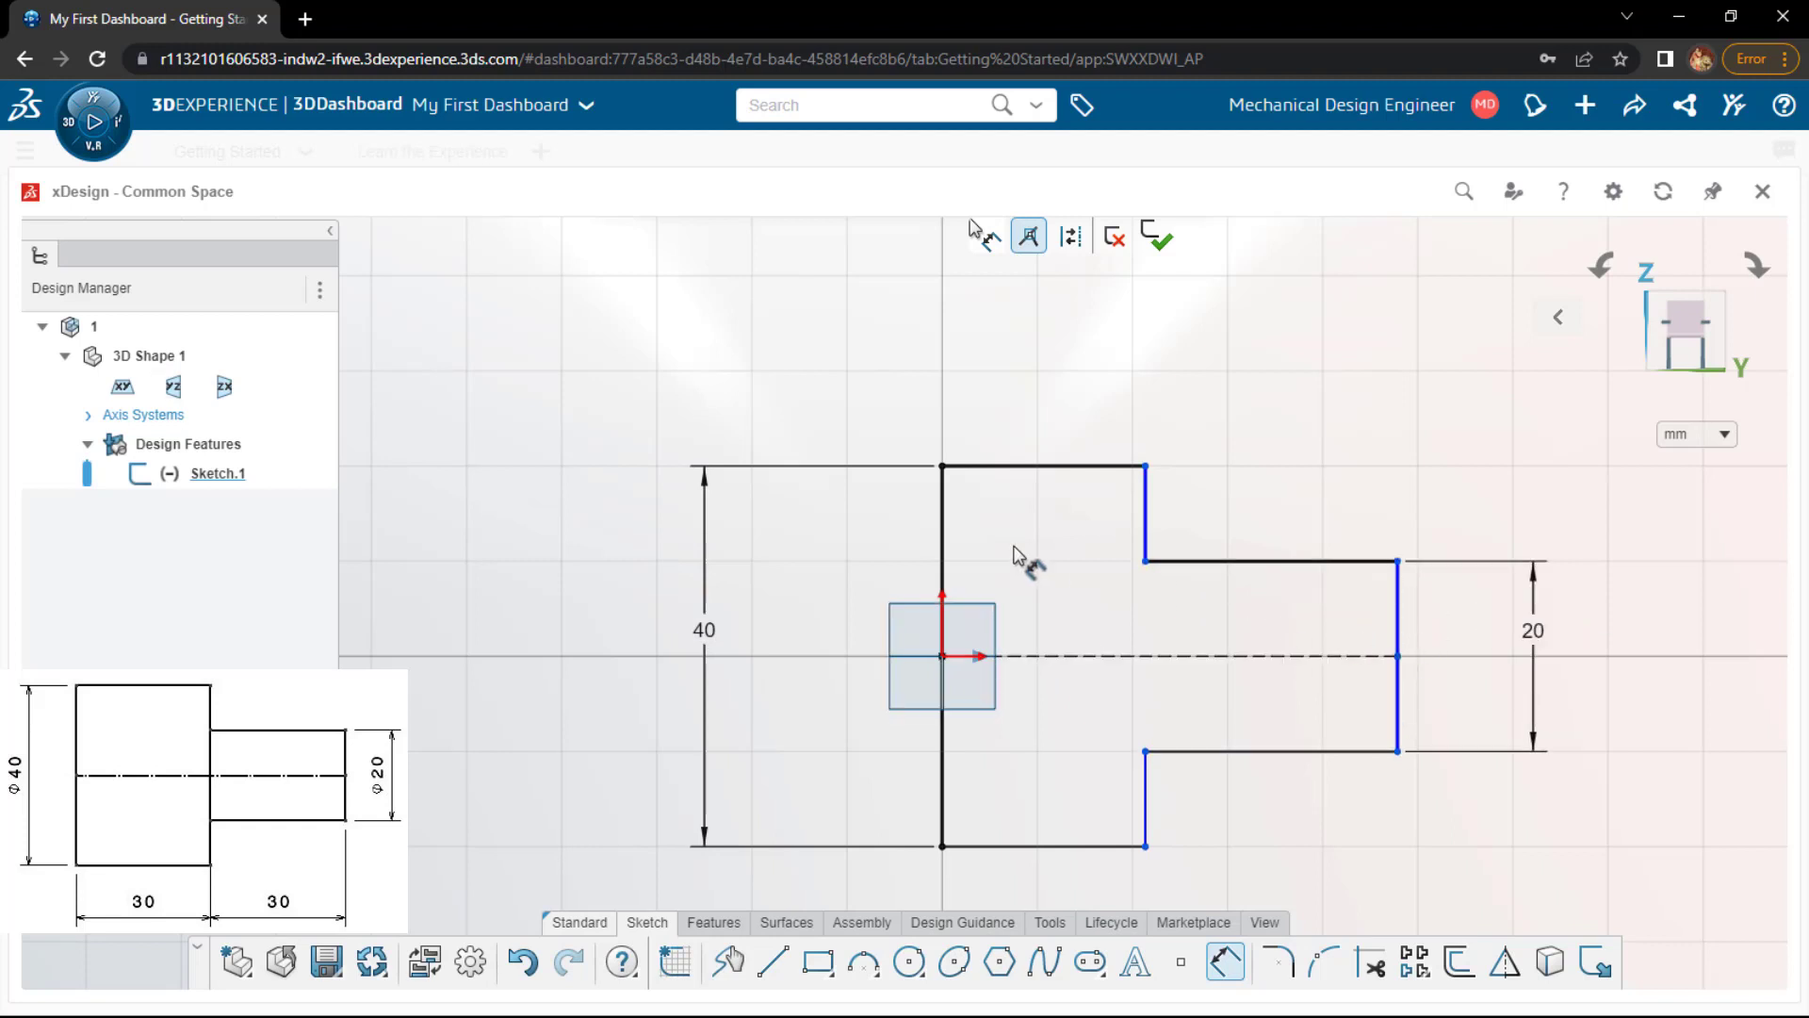
# - Dimension the lengths of the large and small sections as 30 mm each
pyautogui.click(1009, 846)
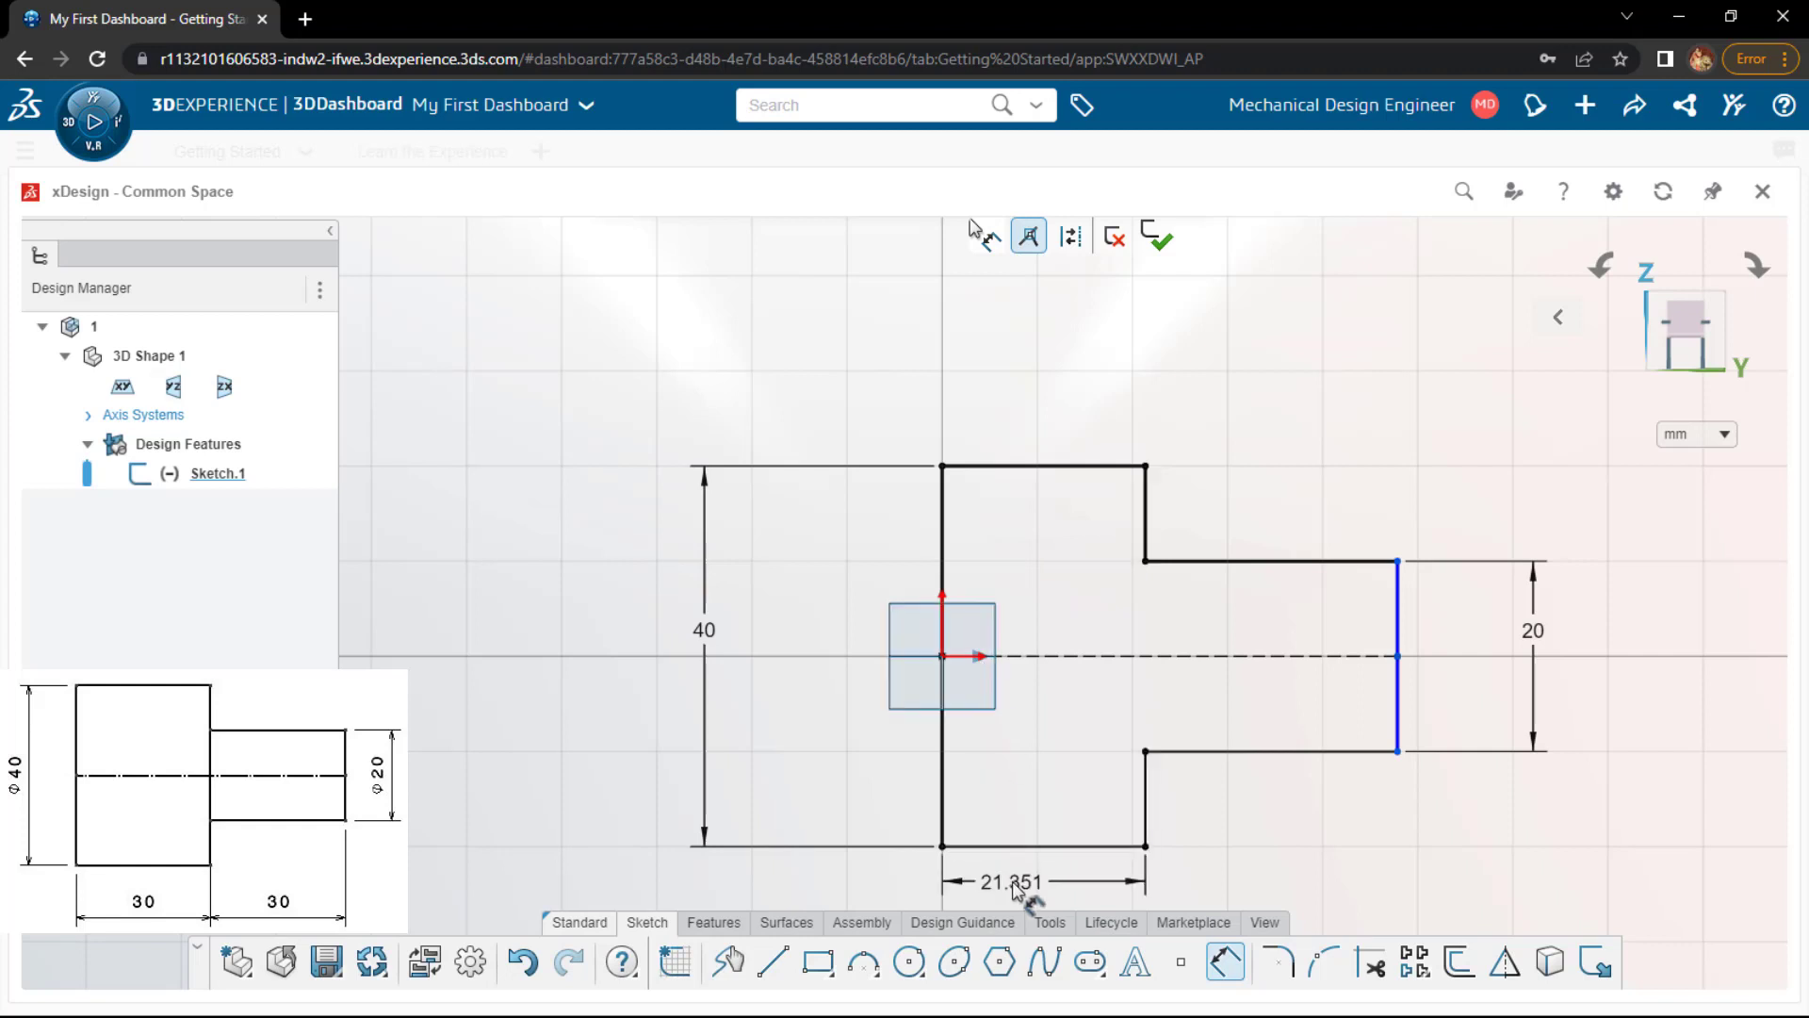
pyautogui.click(998, 878)
pyautogui.write('30')
pyautogui.press('Return')
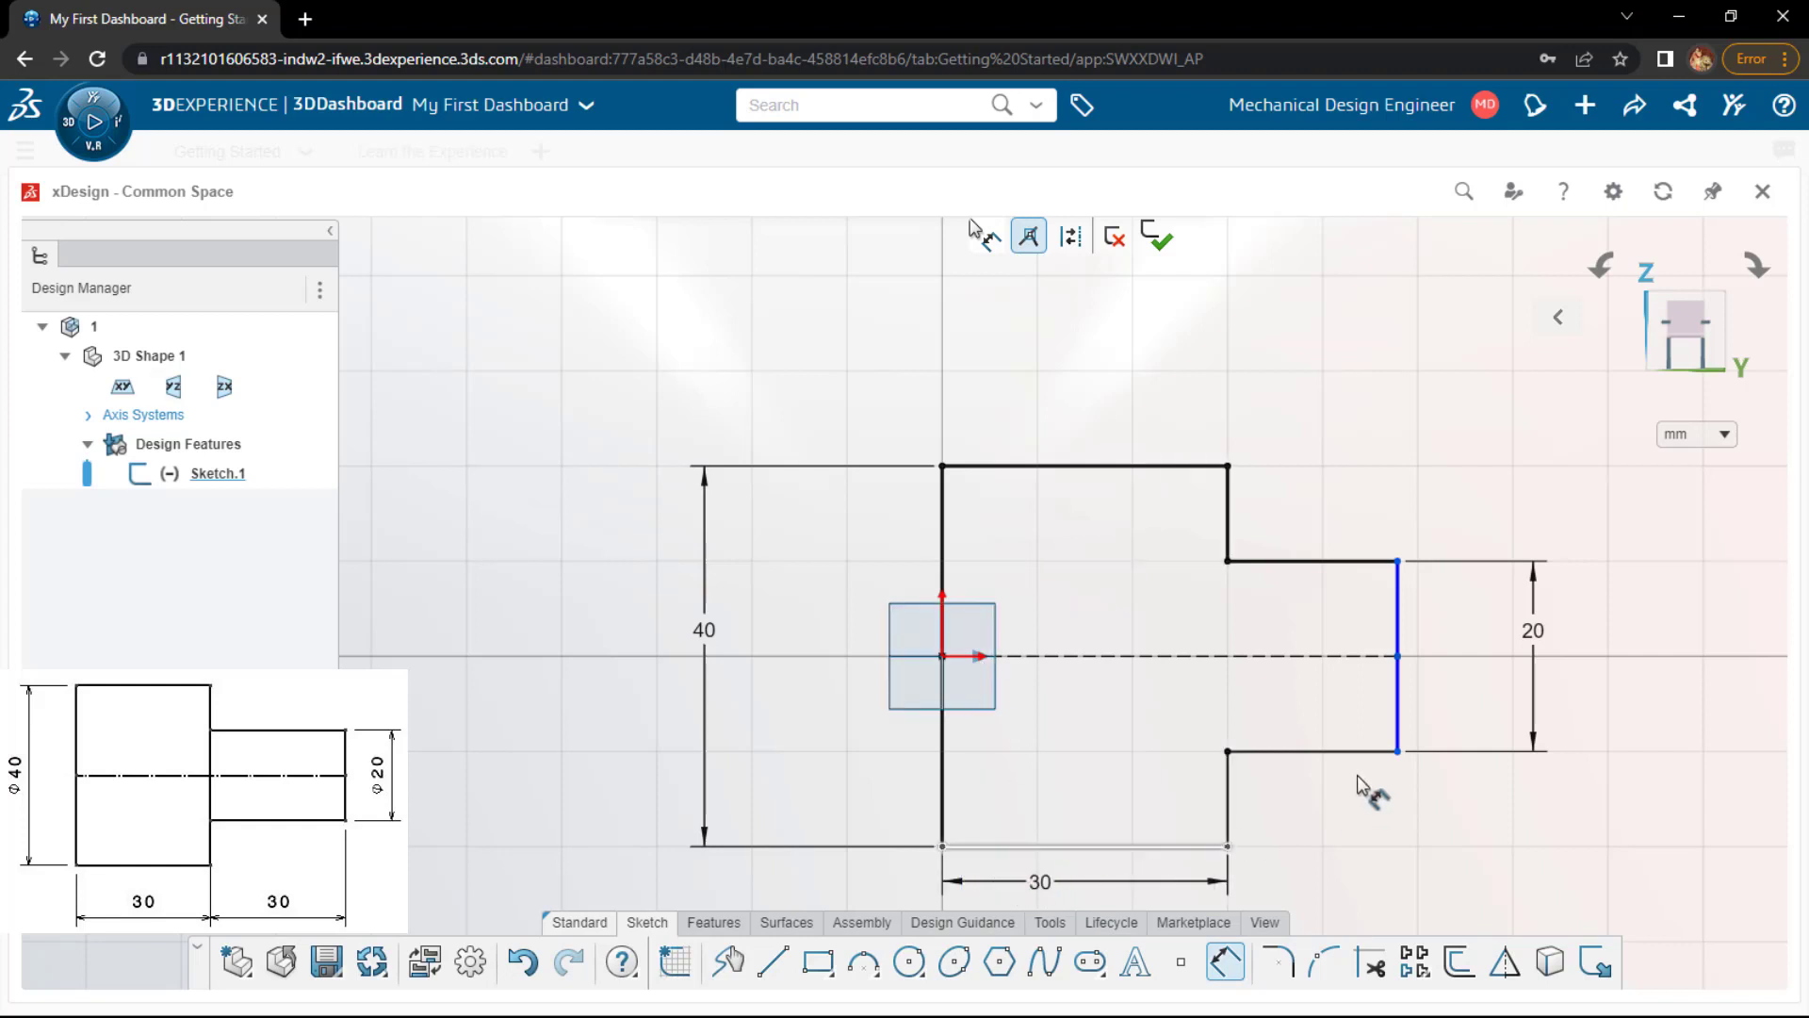
pyautogui.click(1329, 860)
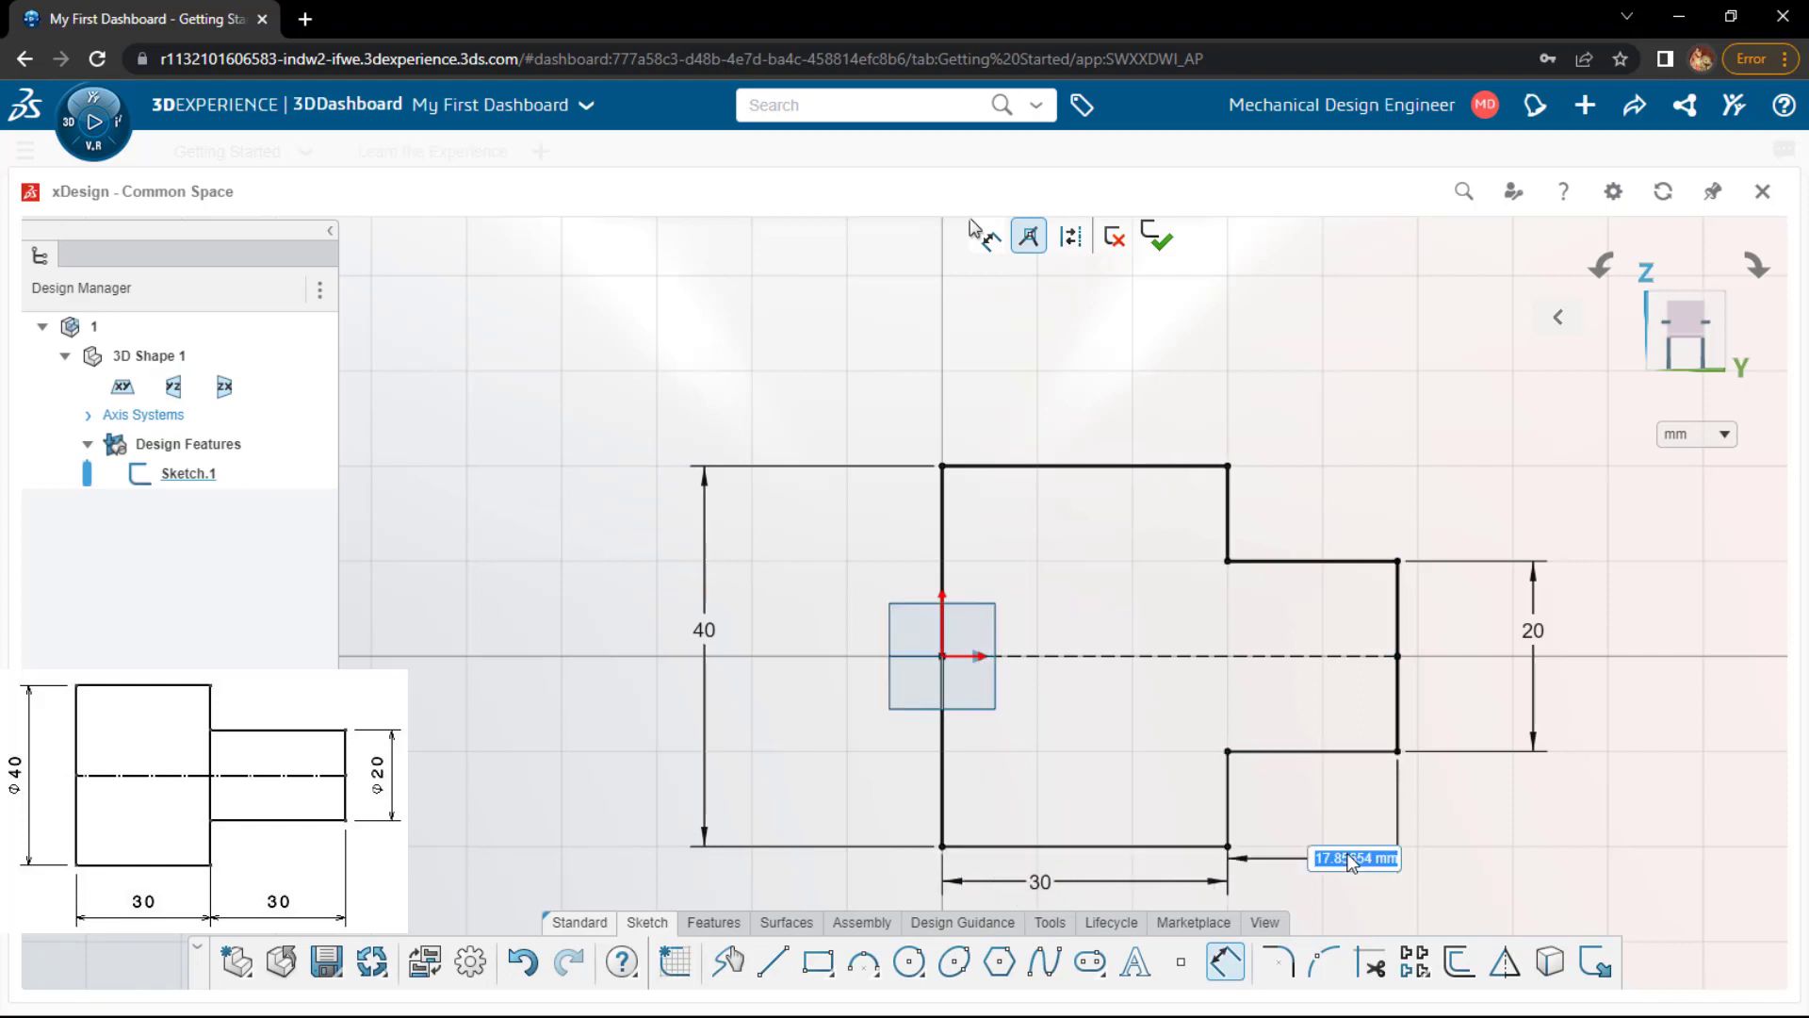
pyautogui.write('30')
pyautogui.press('Return')
# - Revolve the upper stepped half-profile a full turn about the horizontal centre line as a solid
pyautogui.click(713, 922)
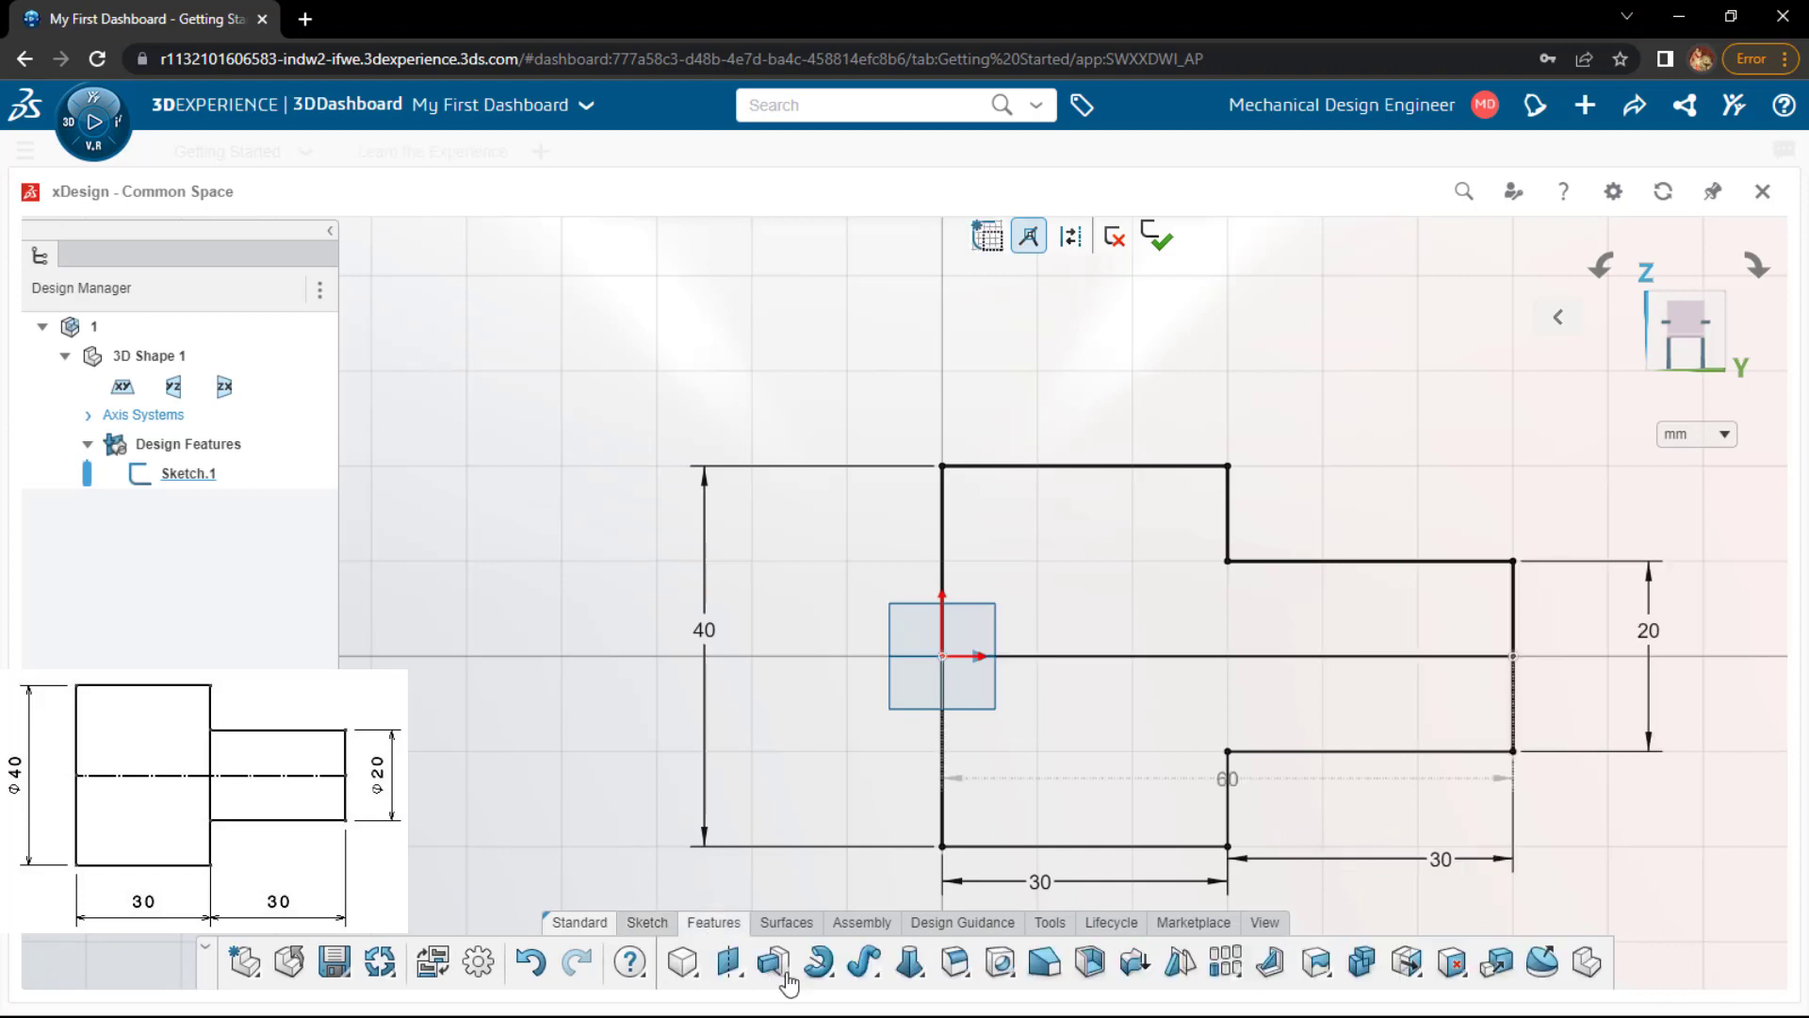
pyautogui.click(818, 961)
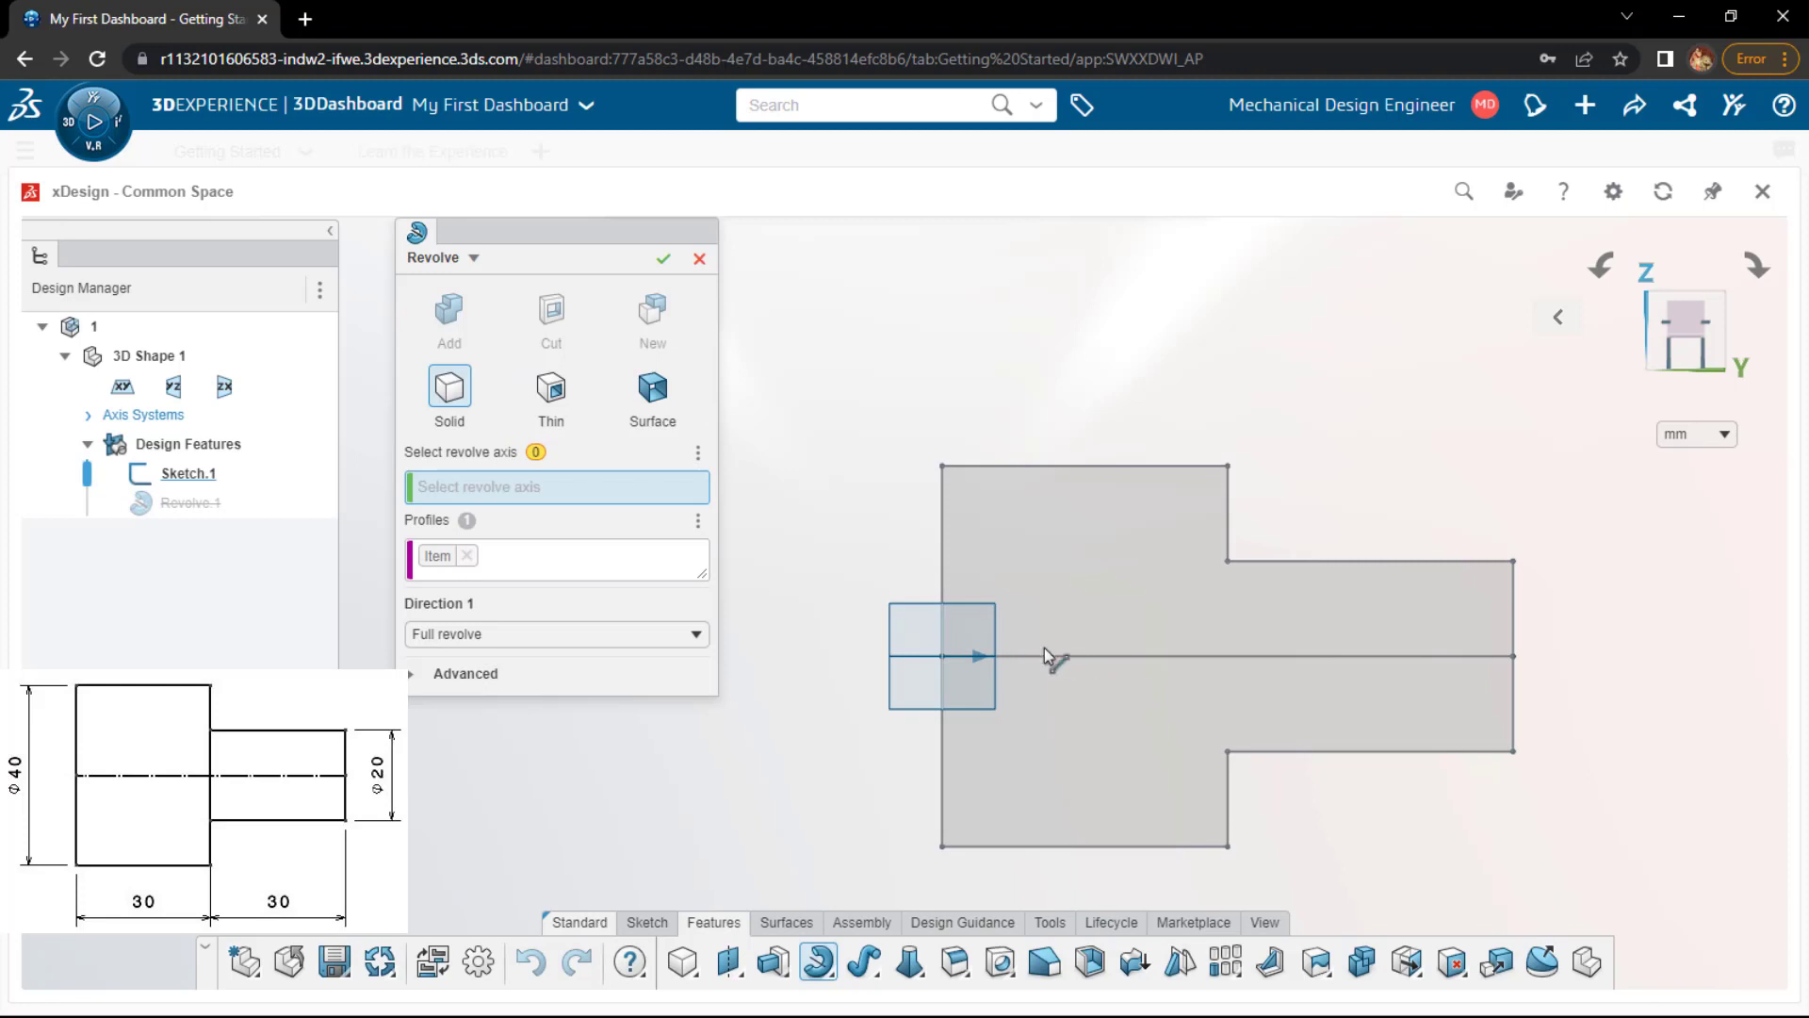
pyautogui.click(1061, 654)
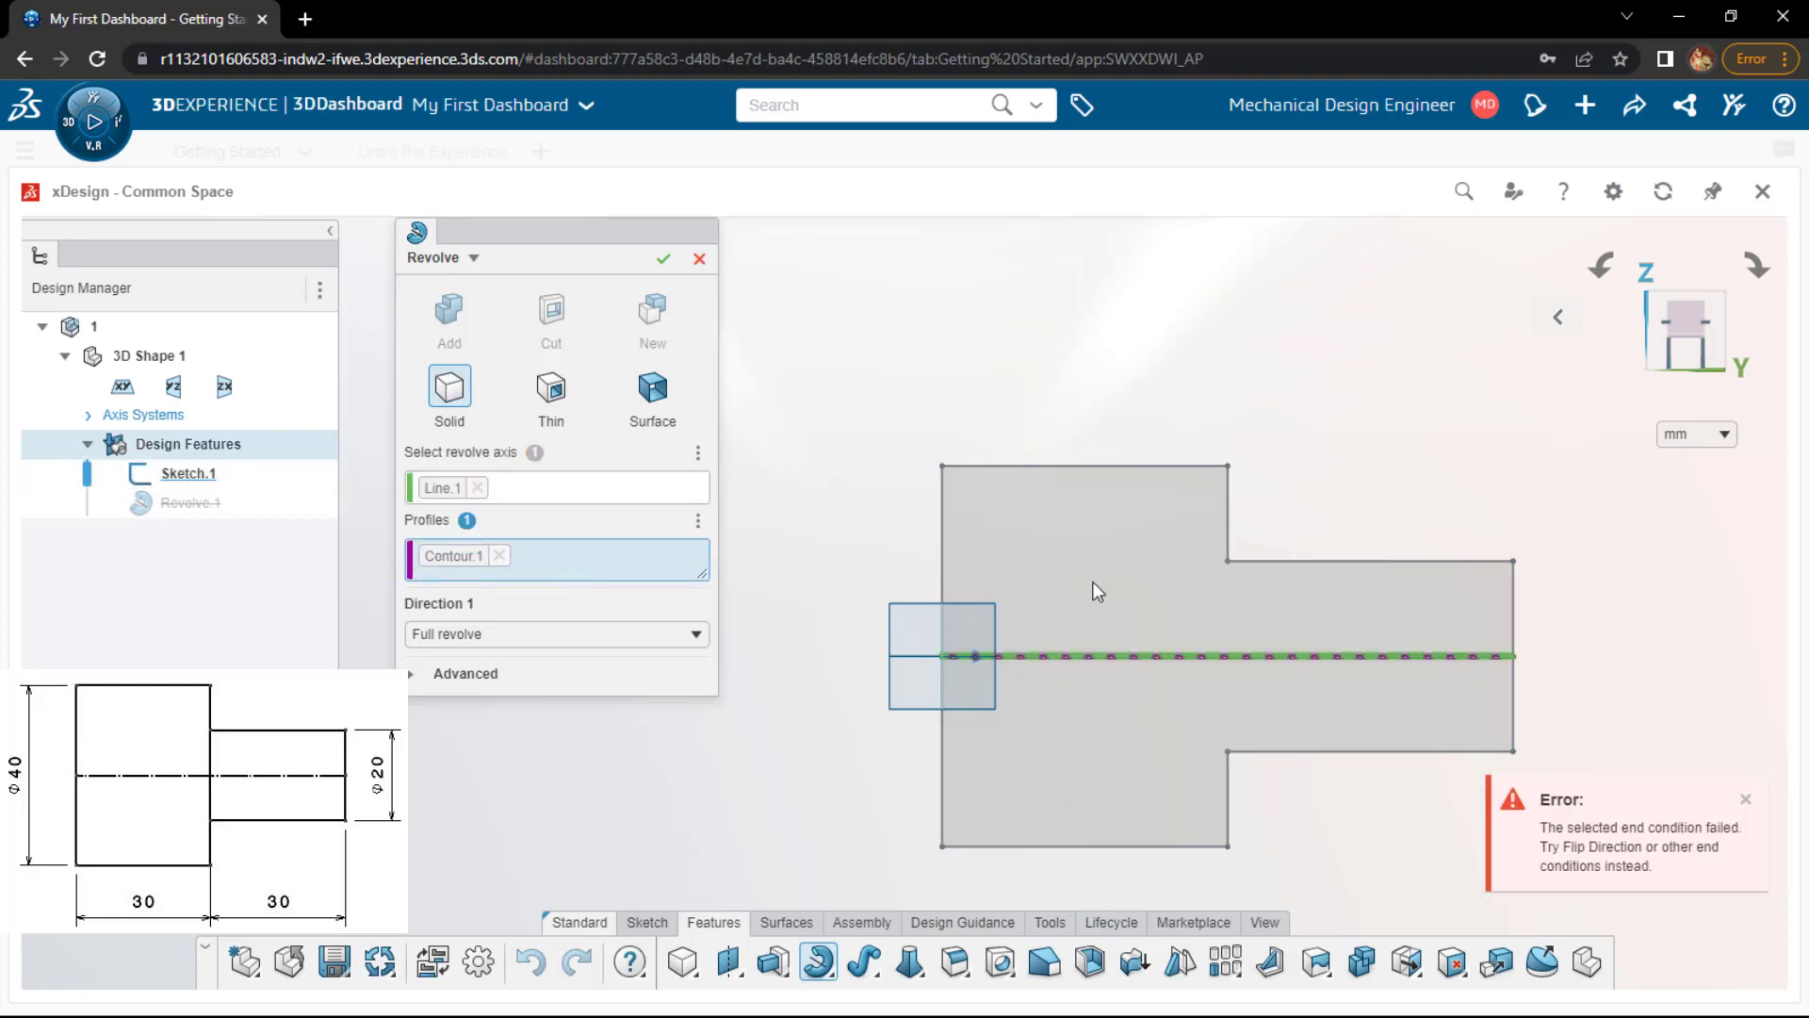
pyautogui.click(953, 658)
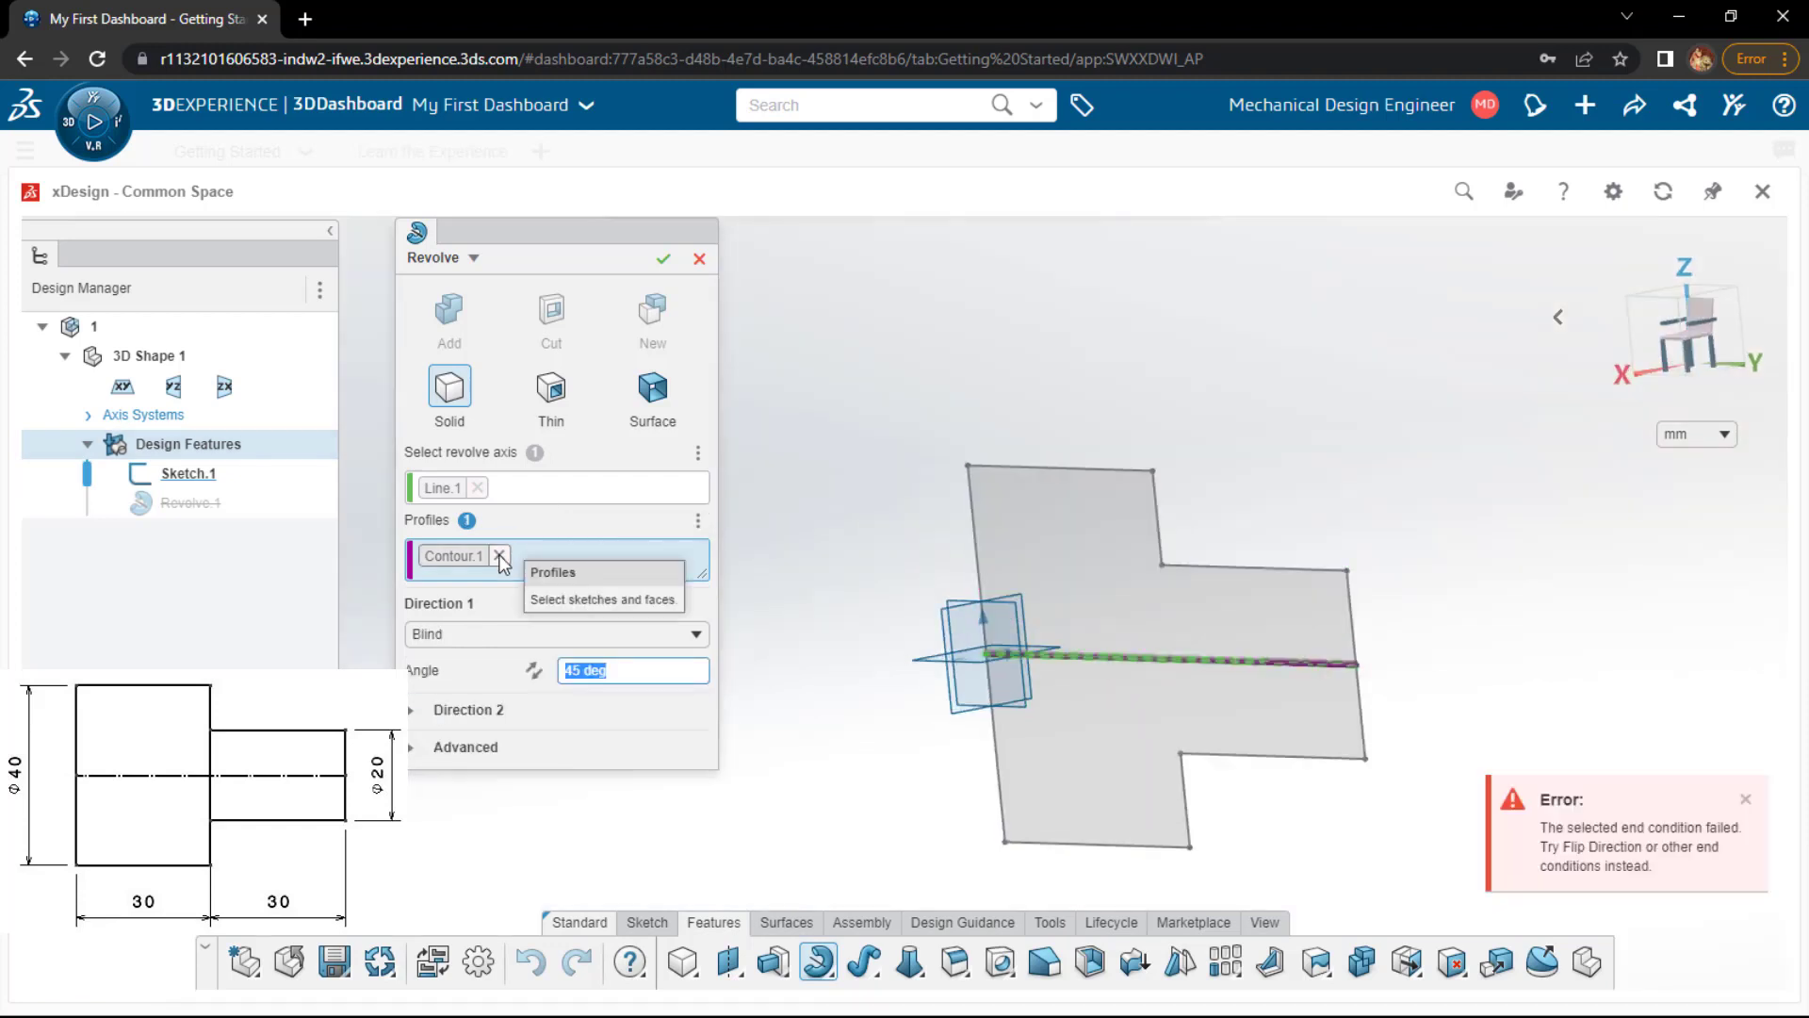
pyautogui.click(1136, 543)
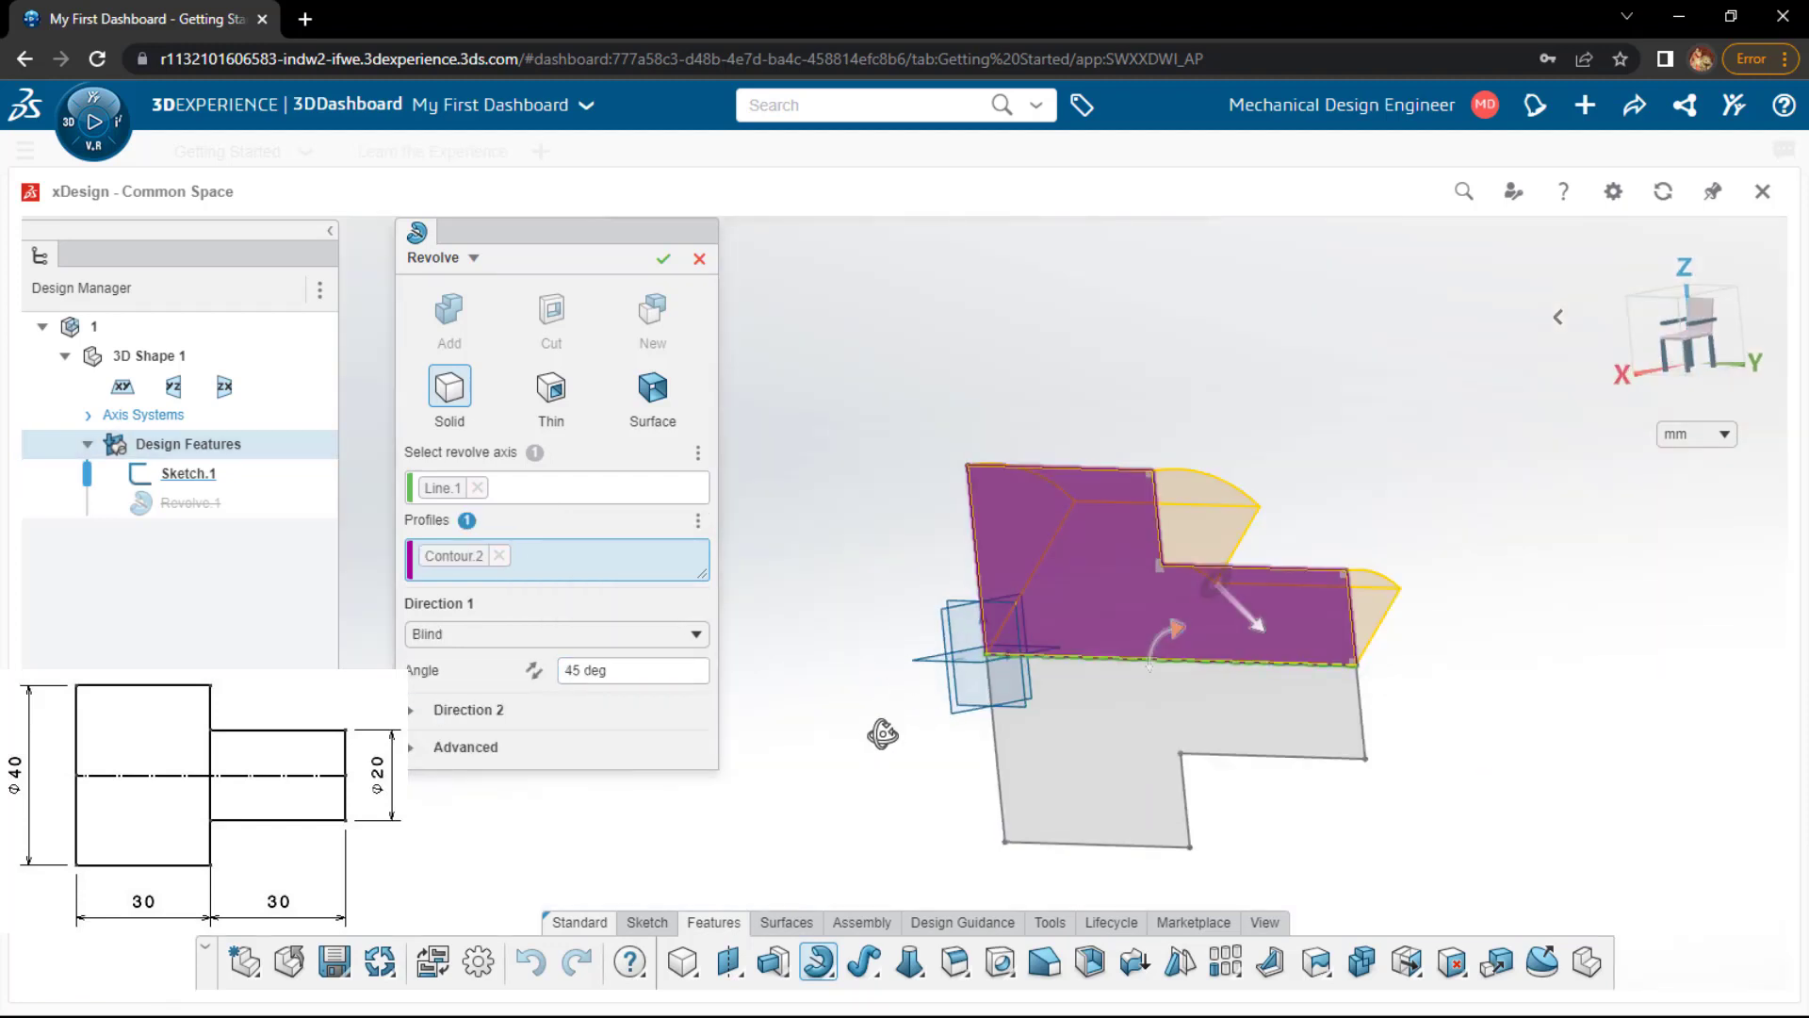
pyautogui.moveTo(881, 731); pyautogui.dragTo(933, 688, button='middle')
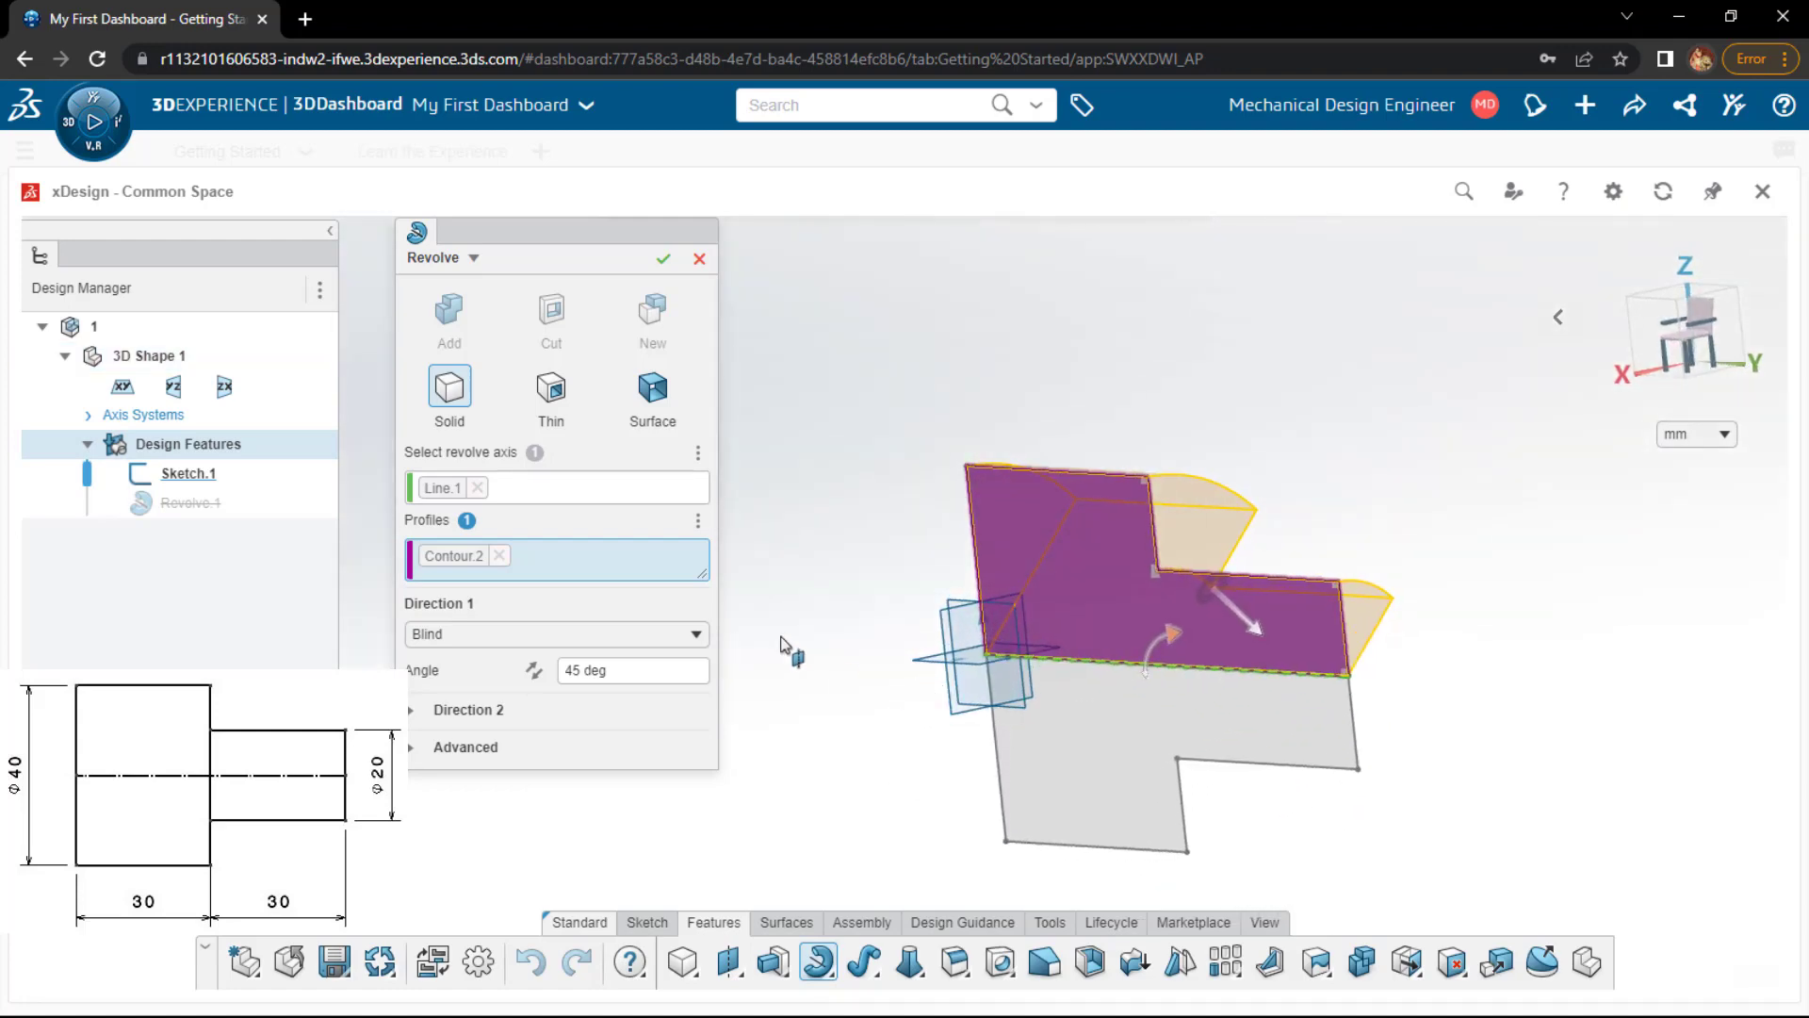
pyautogui.click(556, 648)
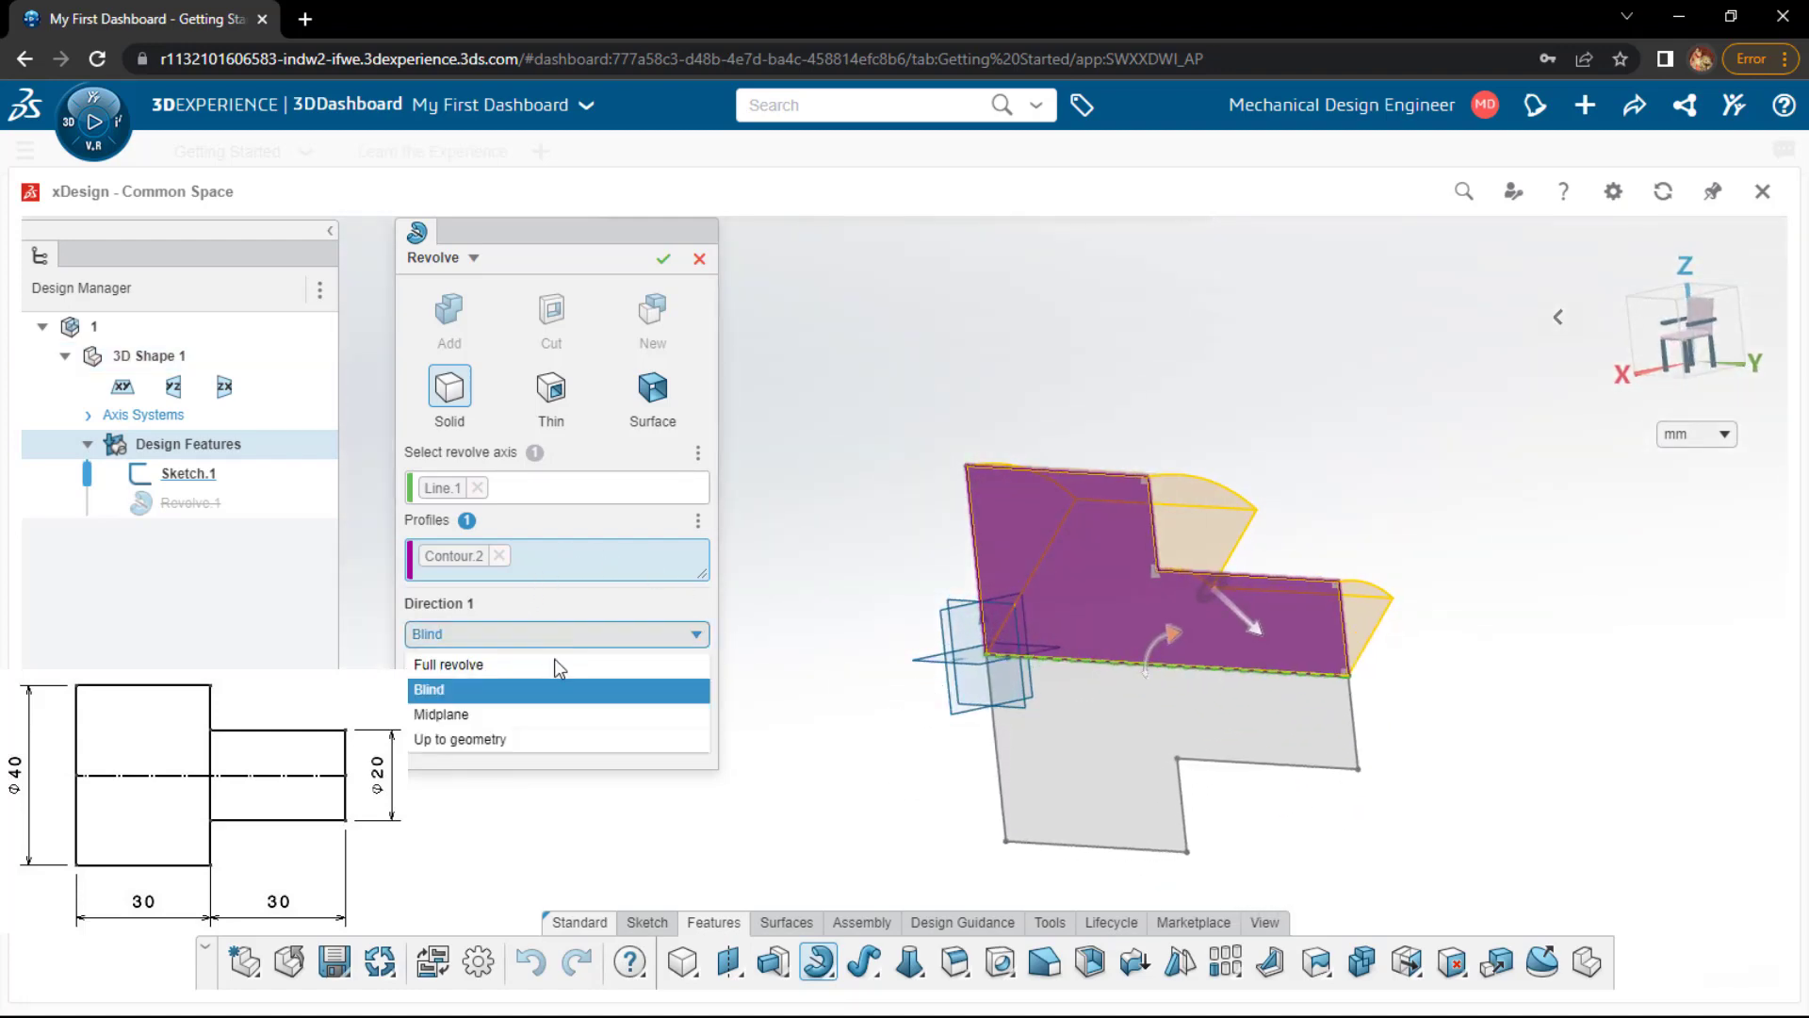
pyautogui.click(554, 661)
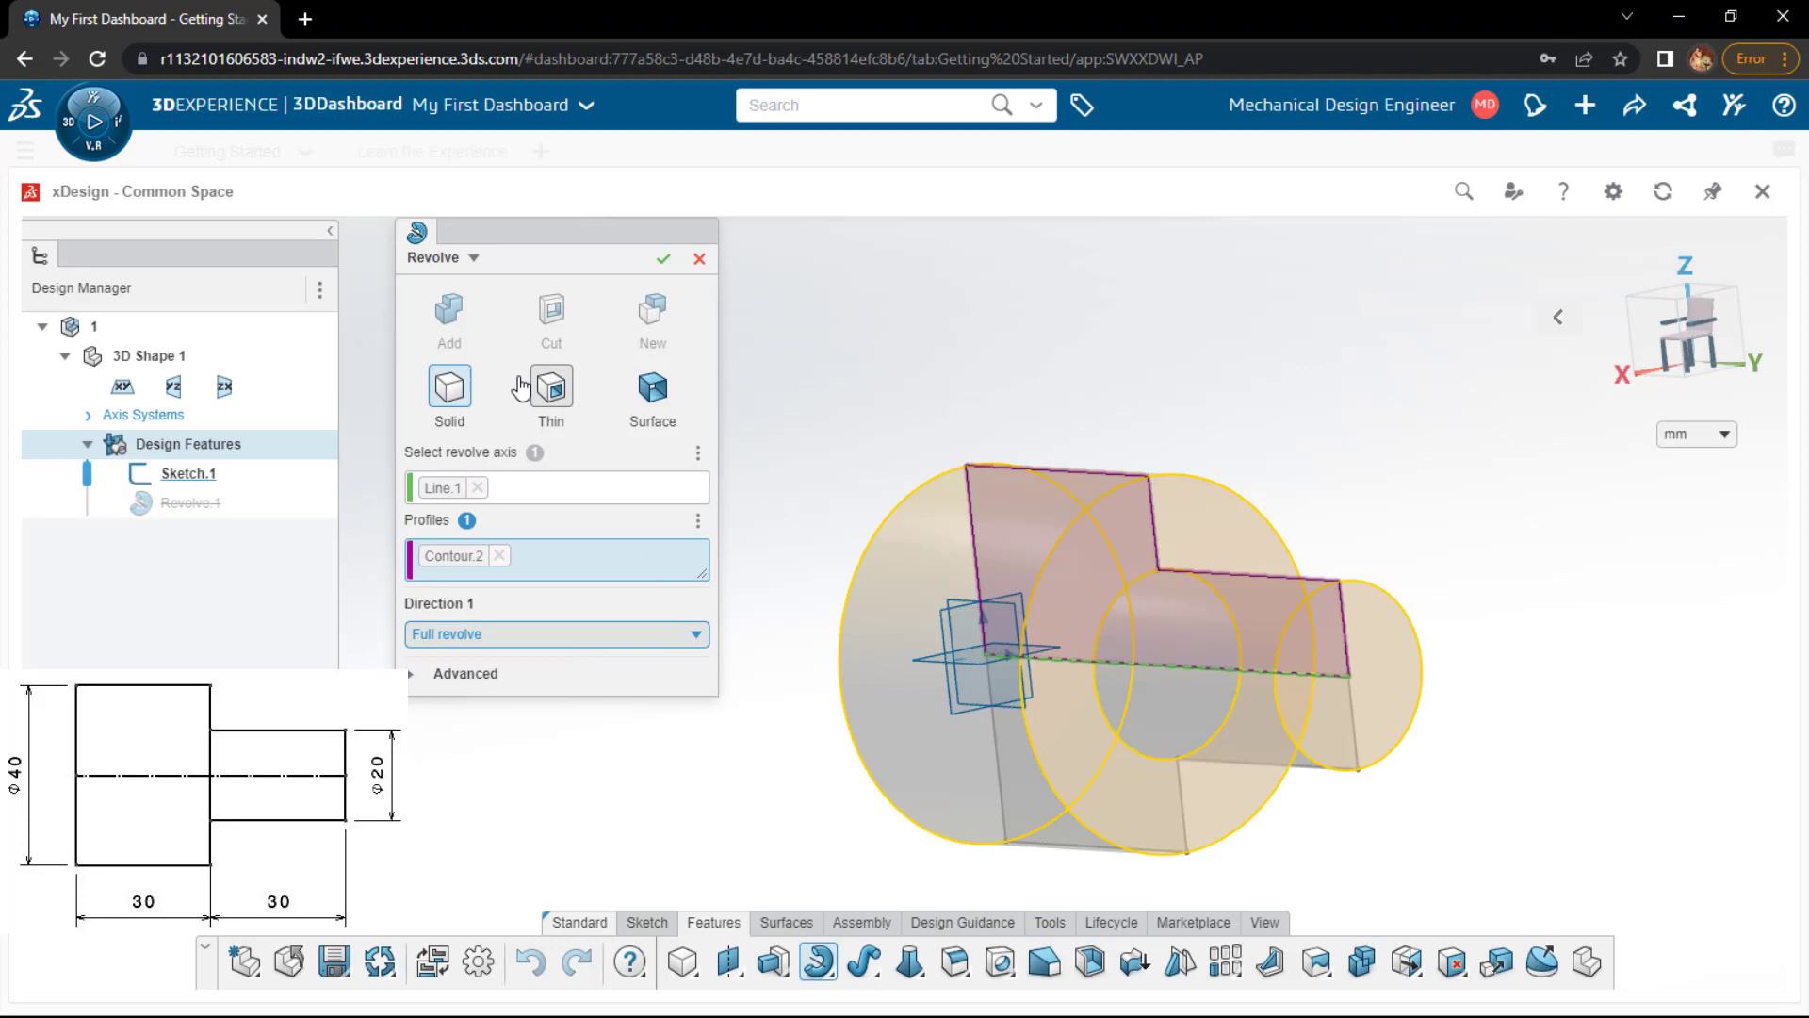
pyautogui.click(665, 260)
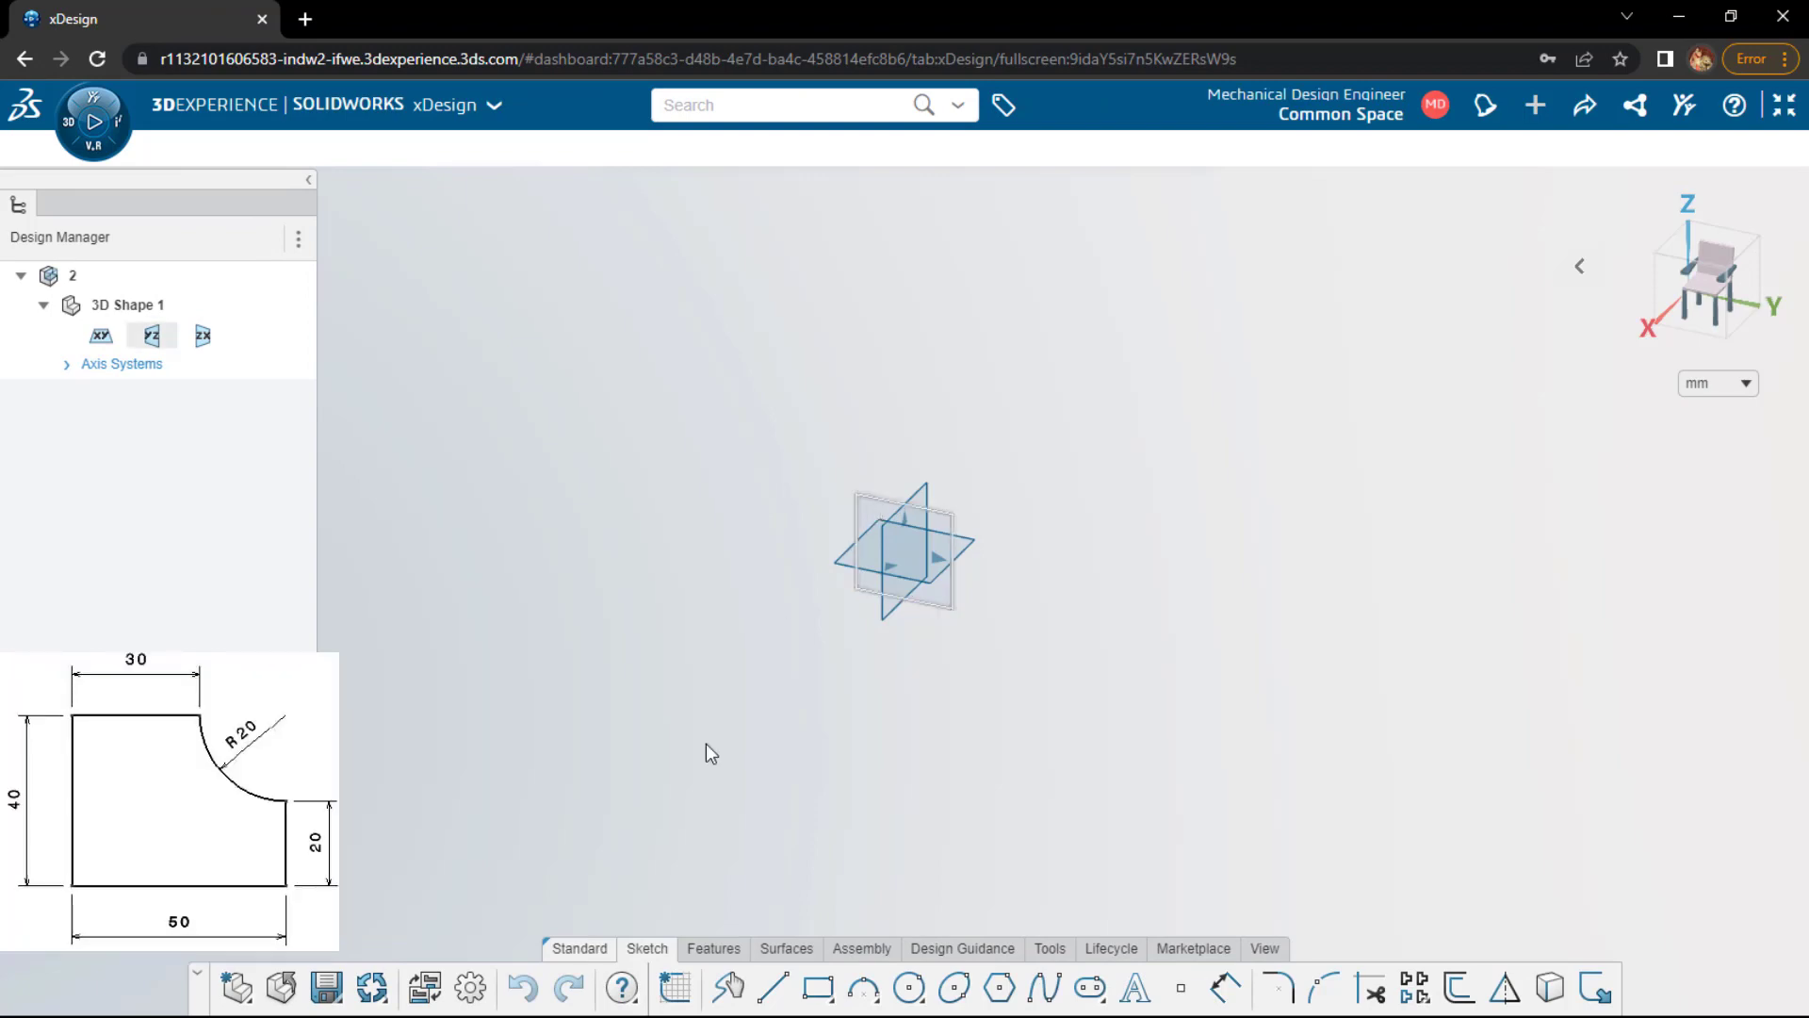
# - On the YZ plane, sketch a horizontal base line about 106 mm long to the origin, a vertical line up and a short horizontal top line
pyautogui.click(675, 987)
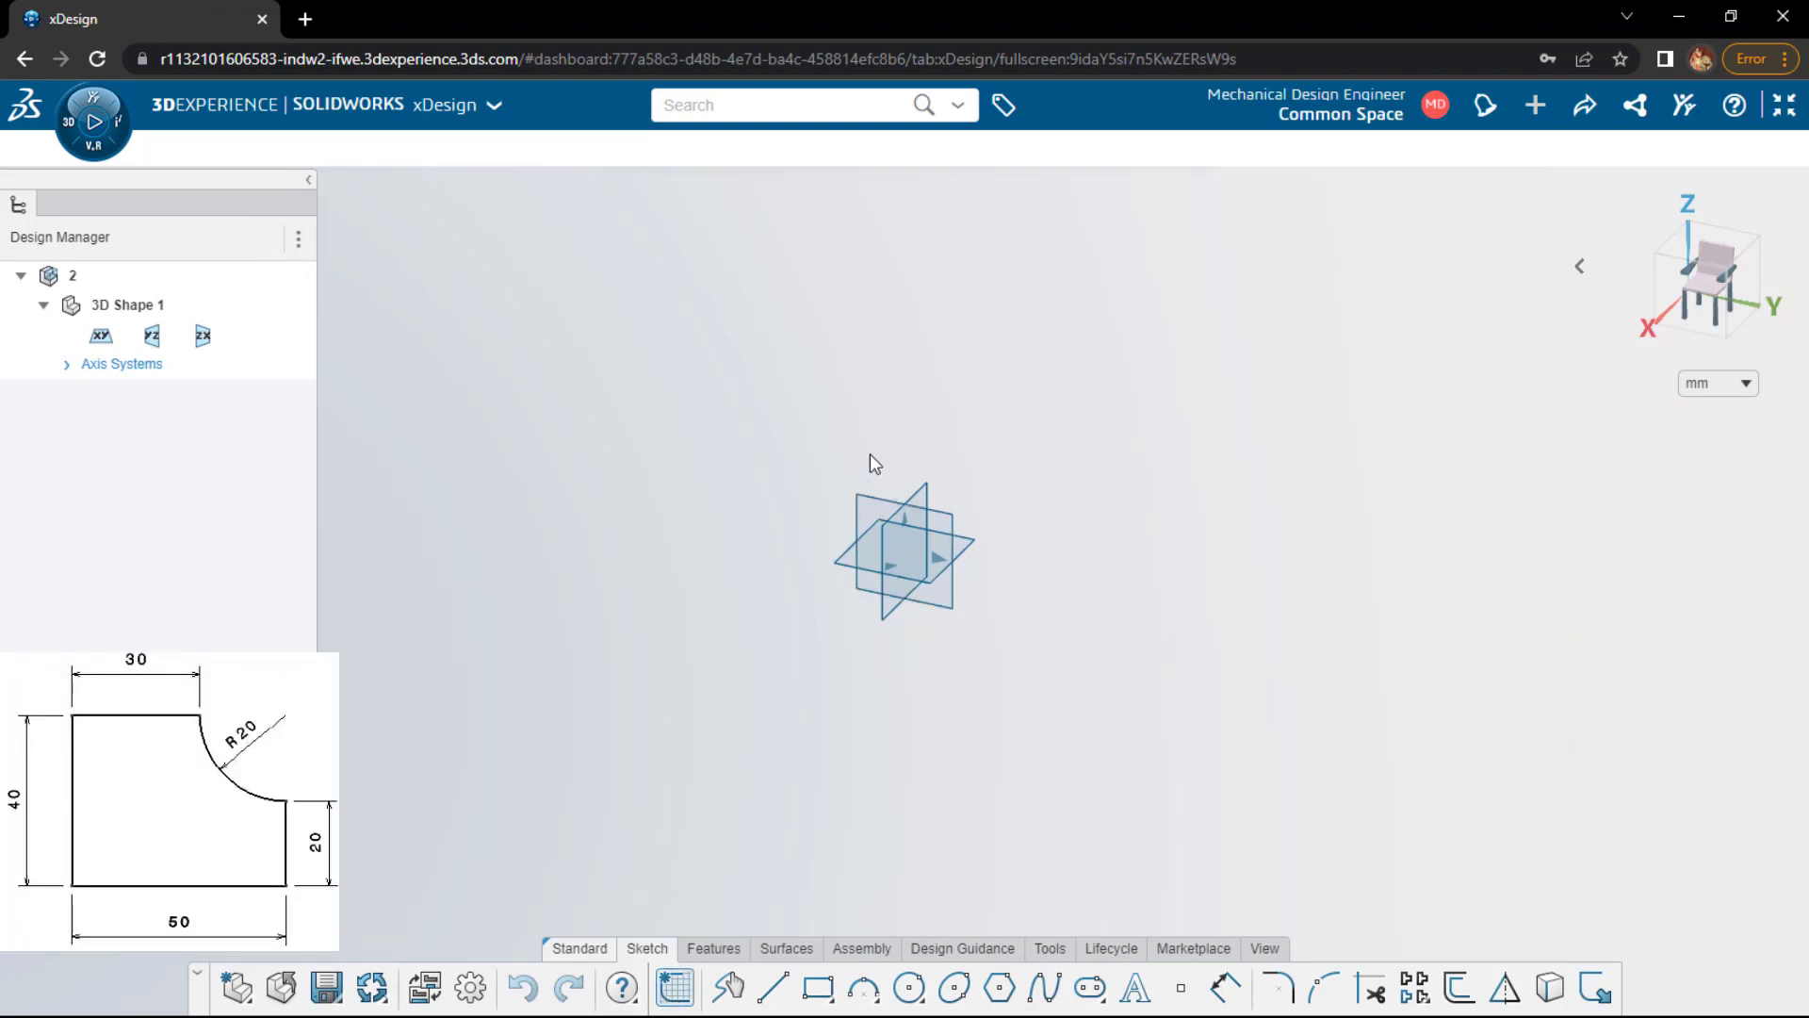
pyautogui.click(875, 509)
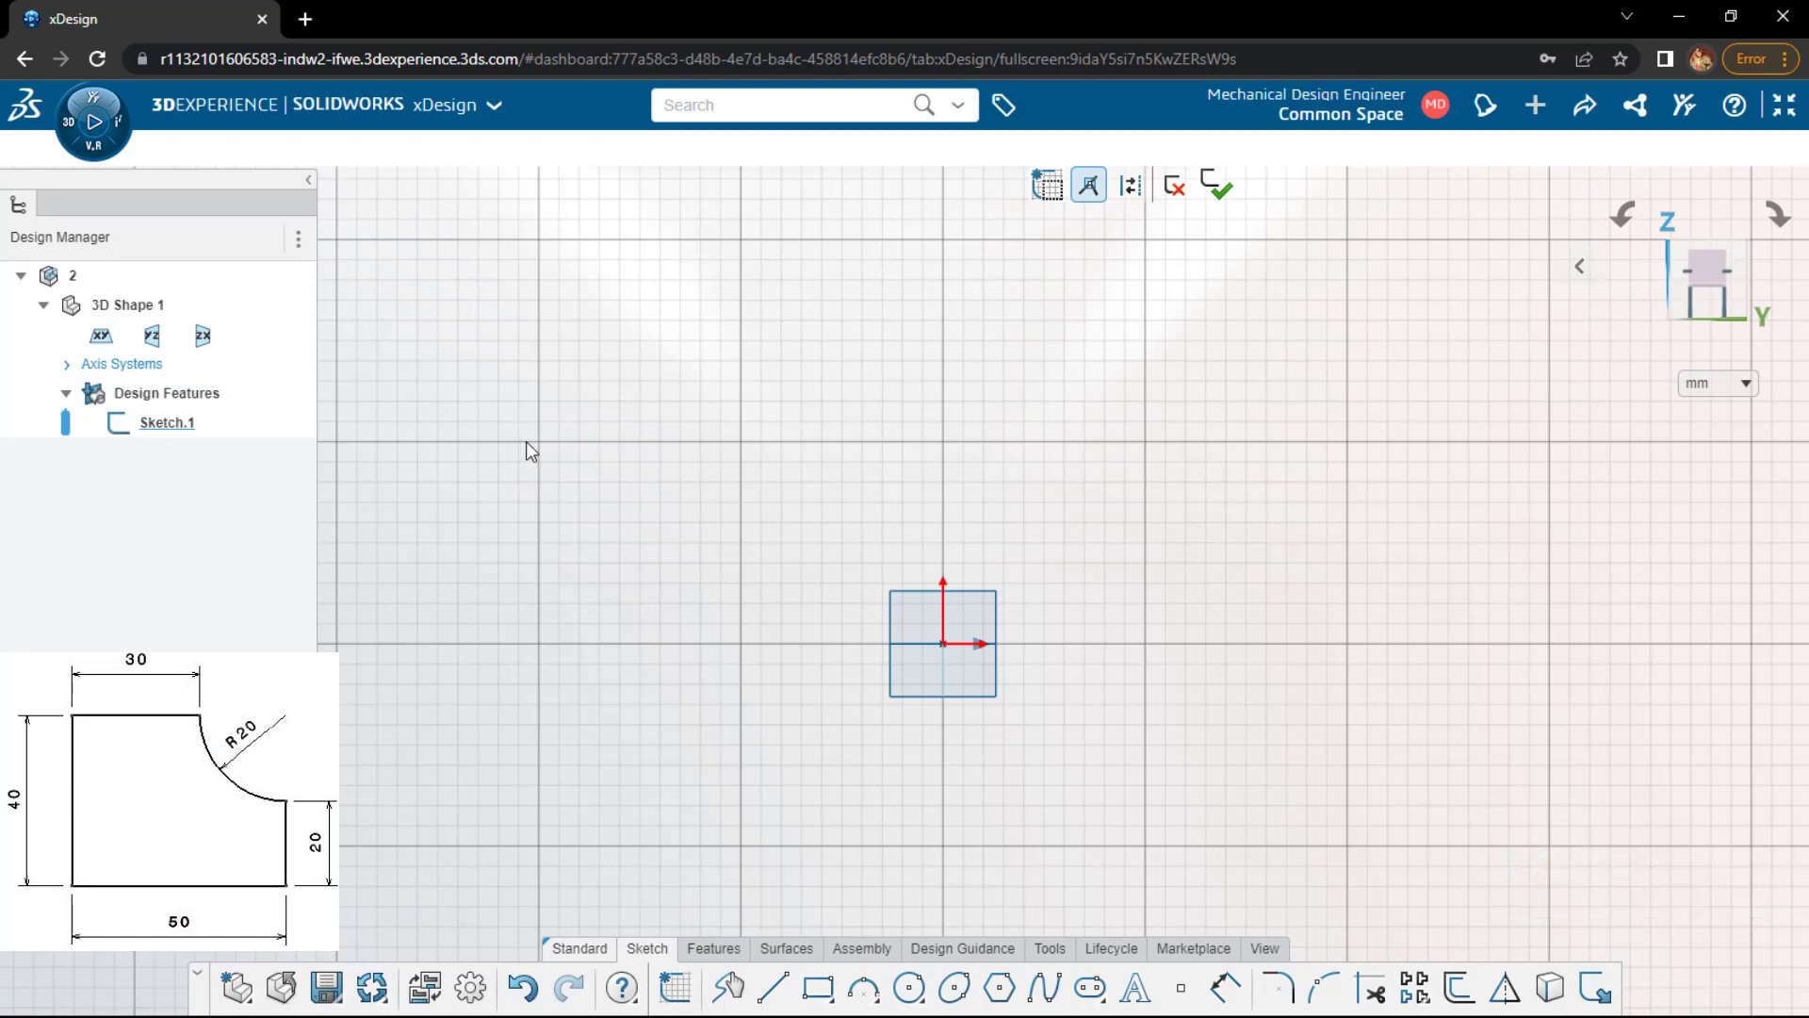
pyautogui.press('l')
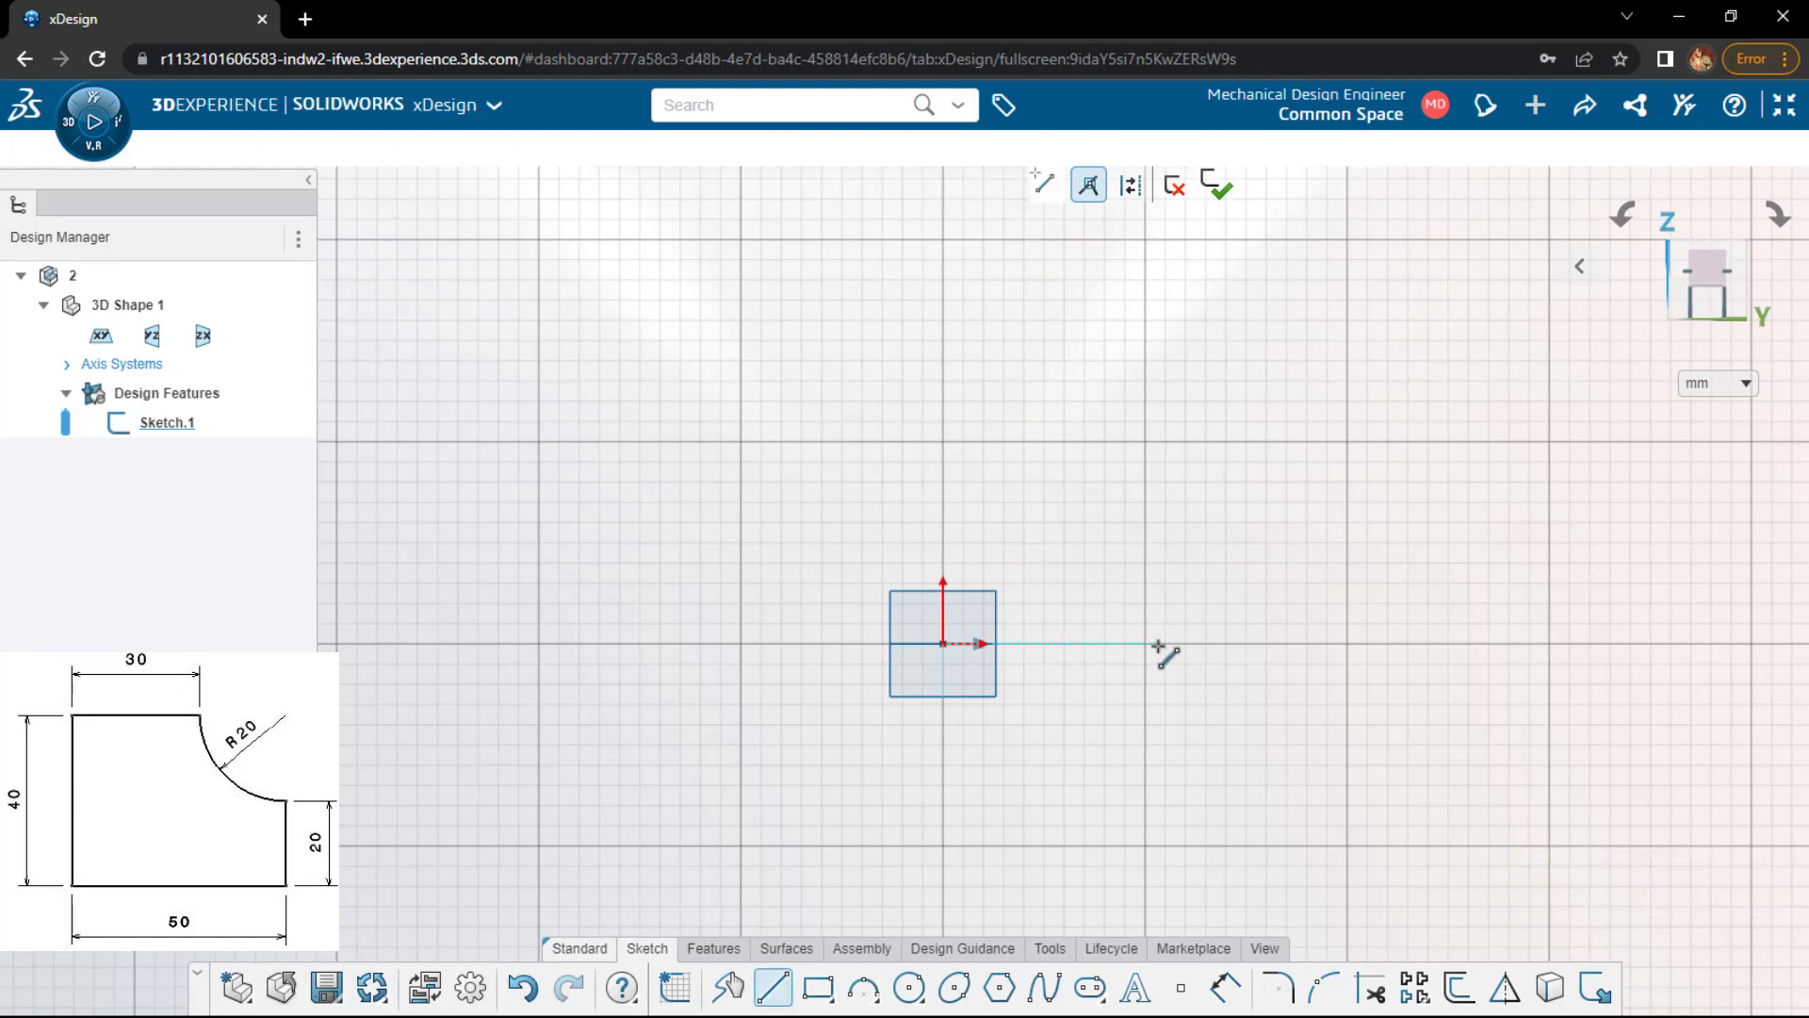
pyautogui.click(944, 645)
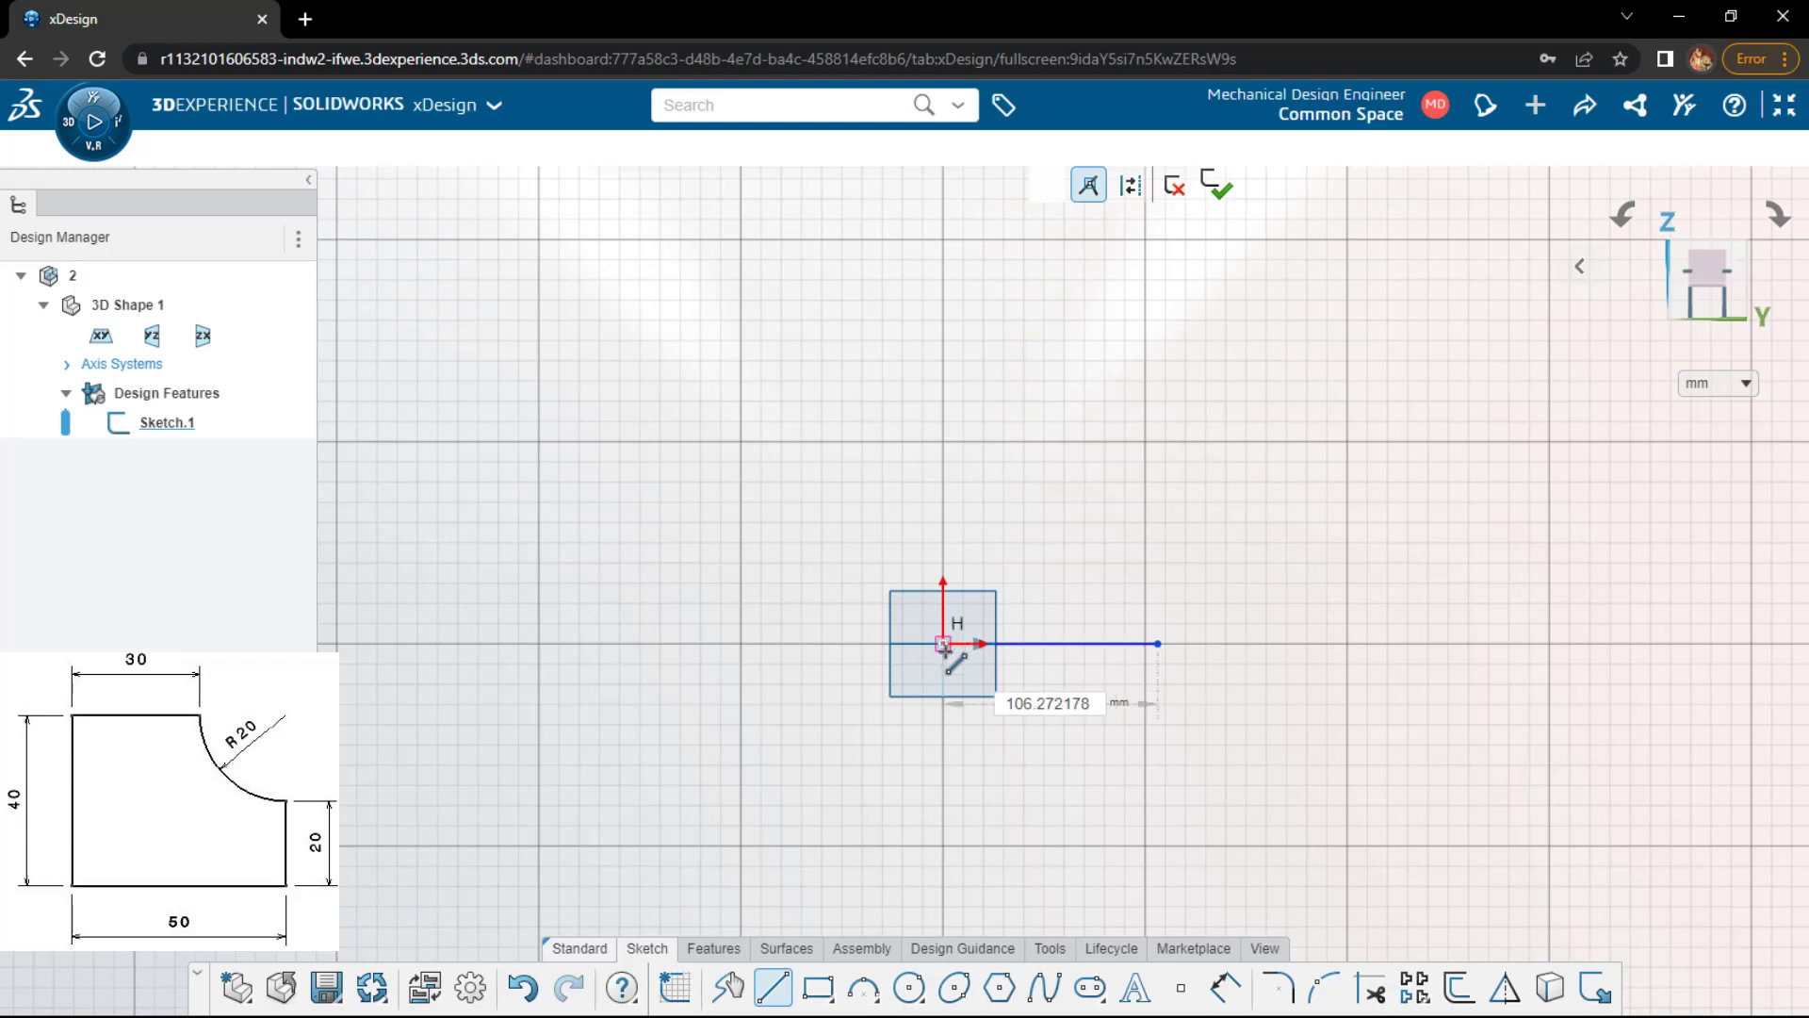
pyautogui.click(943, 386)
pyautogui.click(1051, 385)
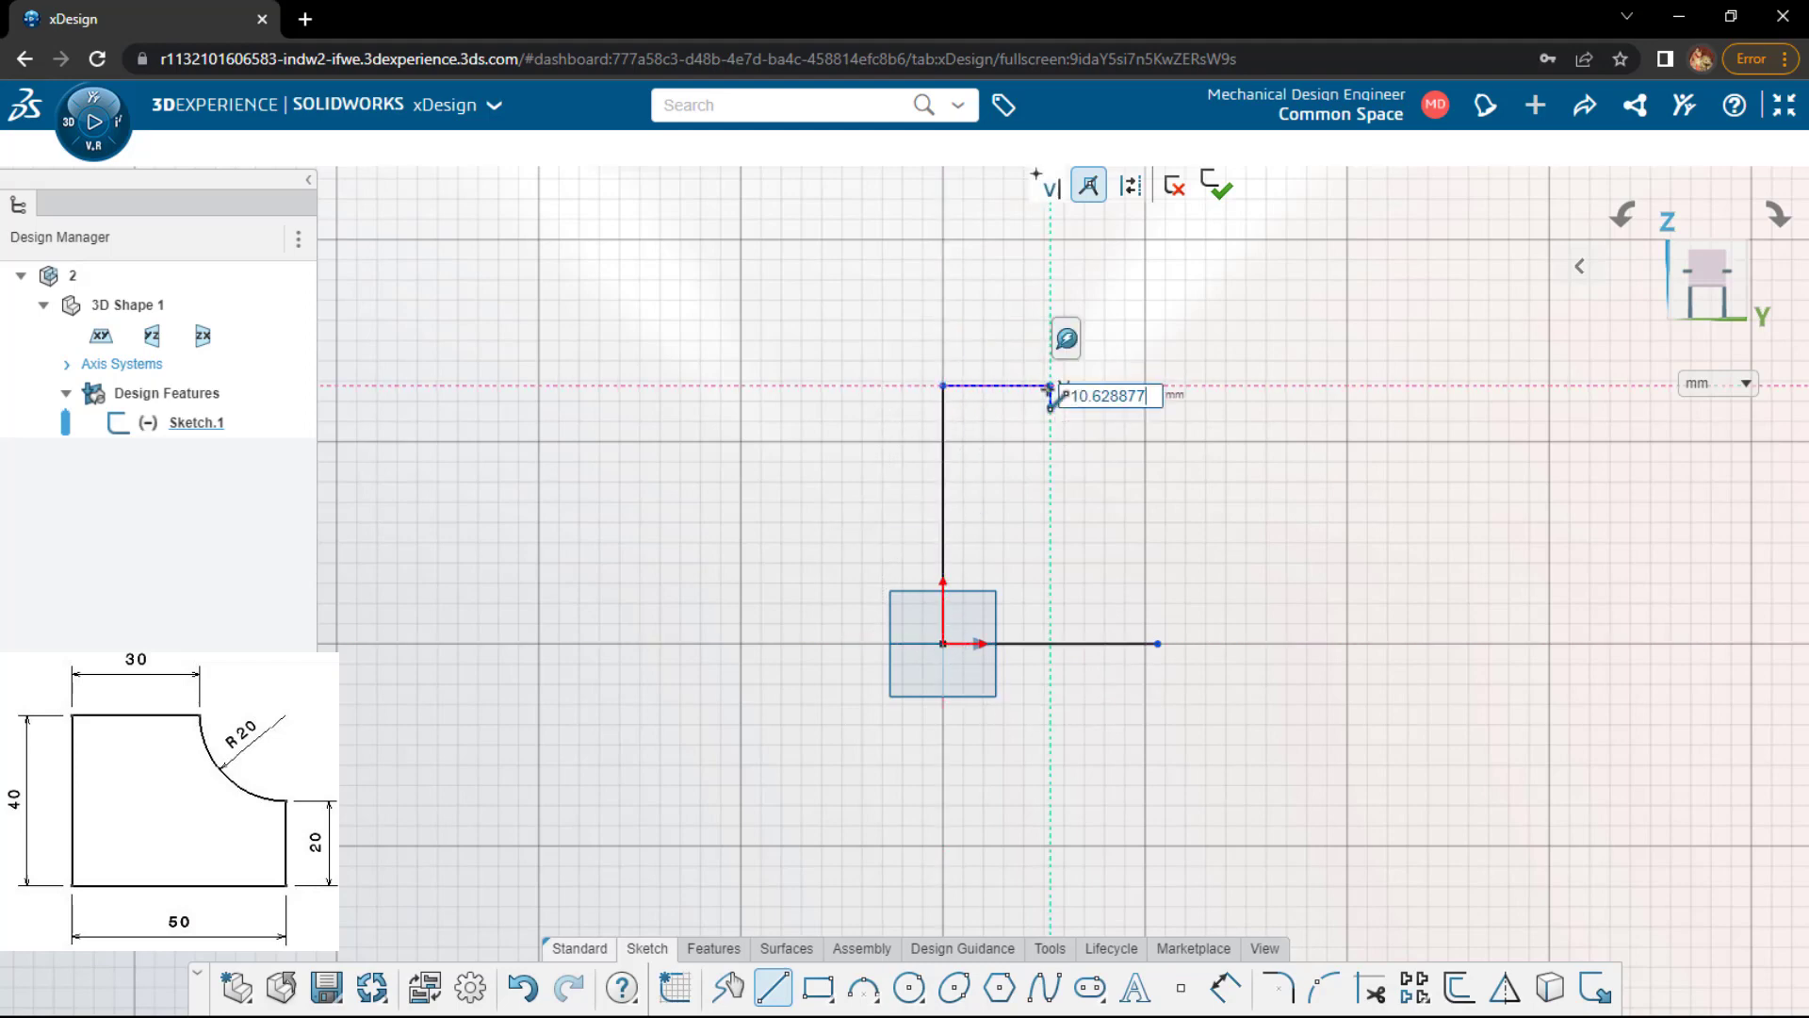
# - Close the profile with a concave tangent arc of about 57 mm radius and a vertical line about 71 mm long to the base line's end
pyautogui.press('a')
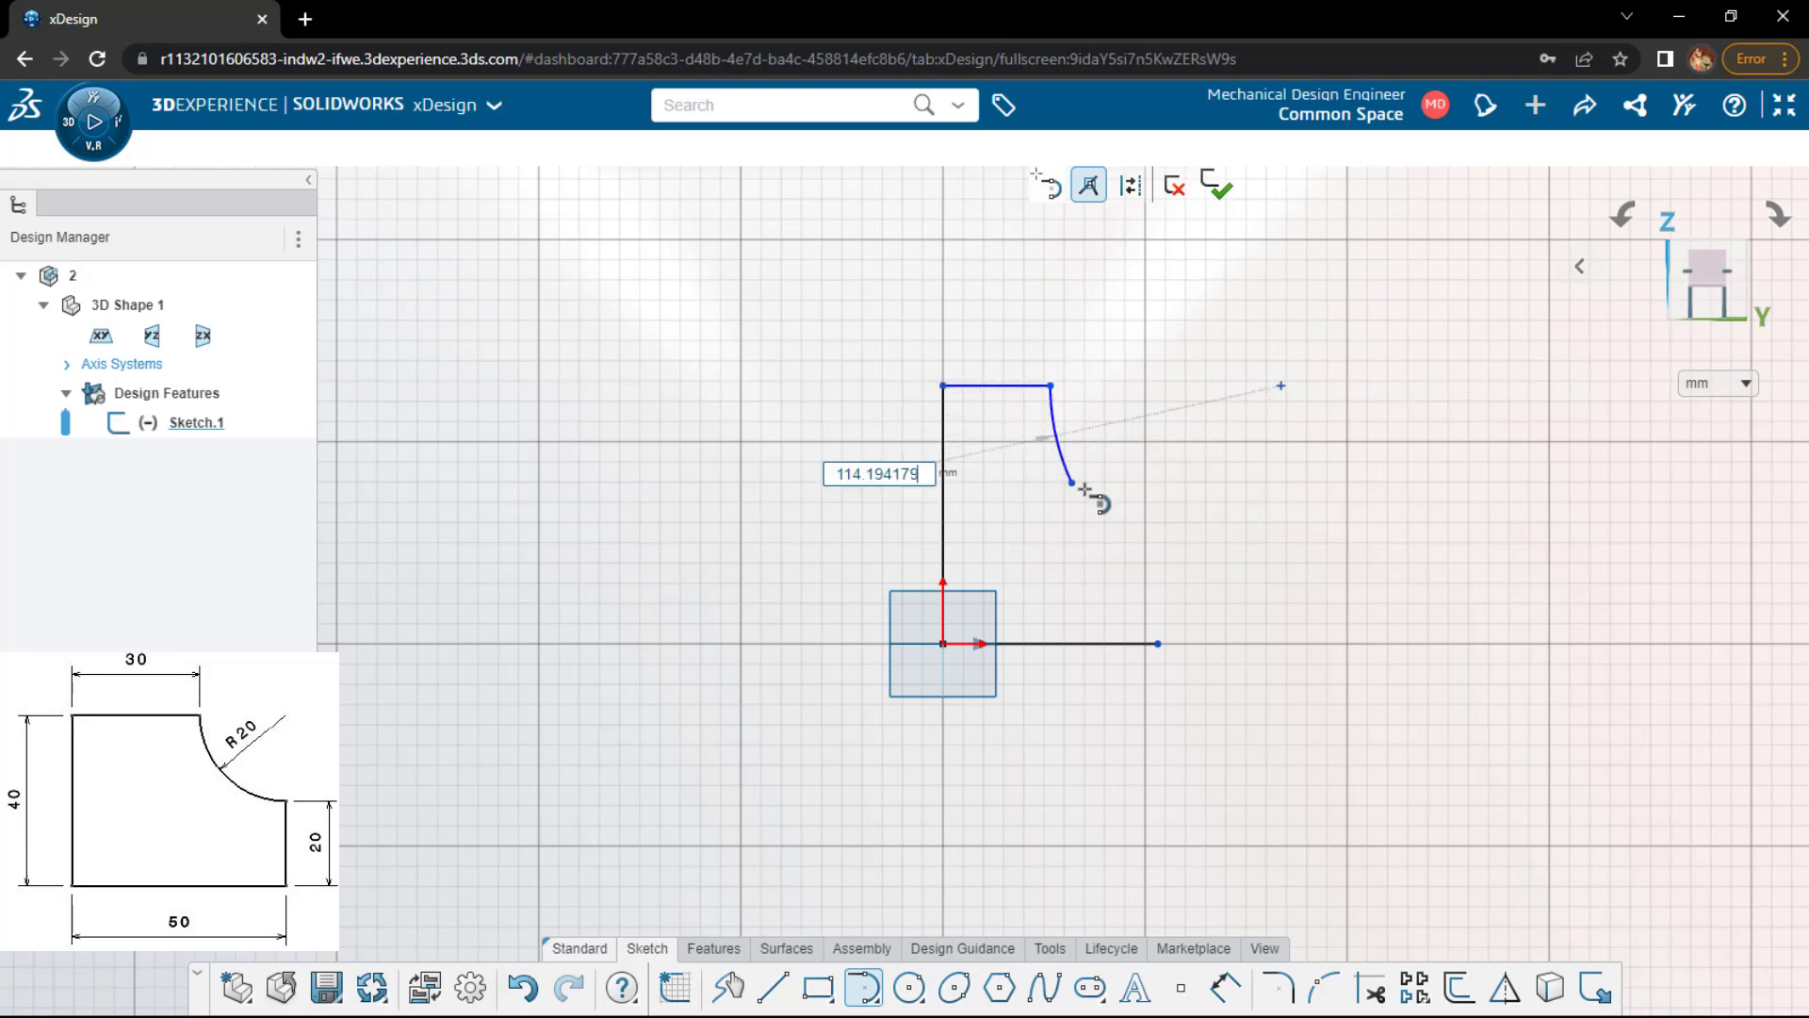
pyautogui.click(1161, 499)
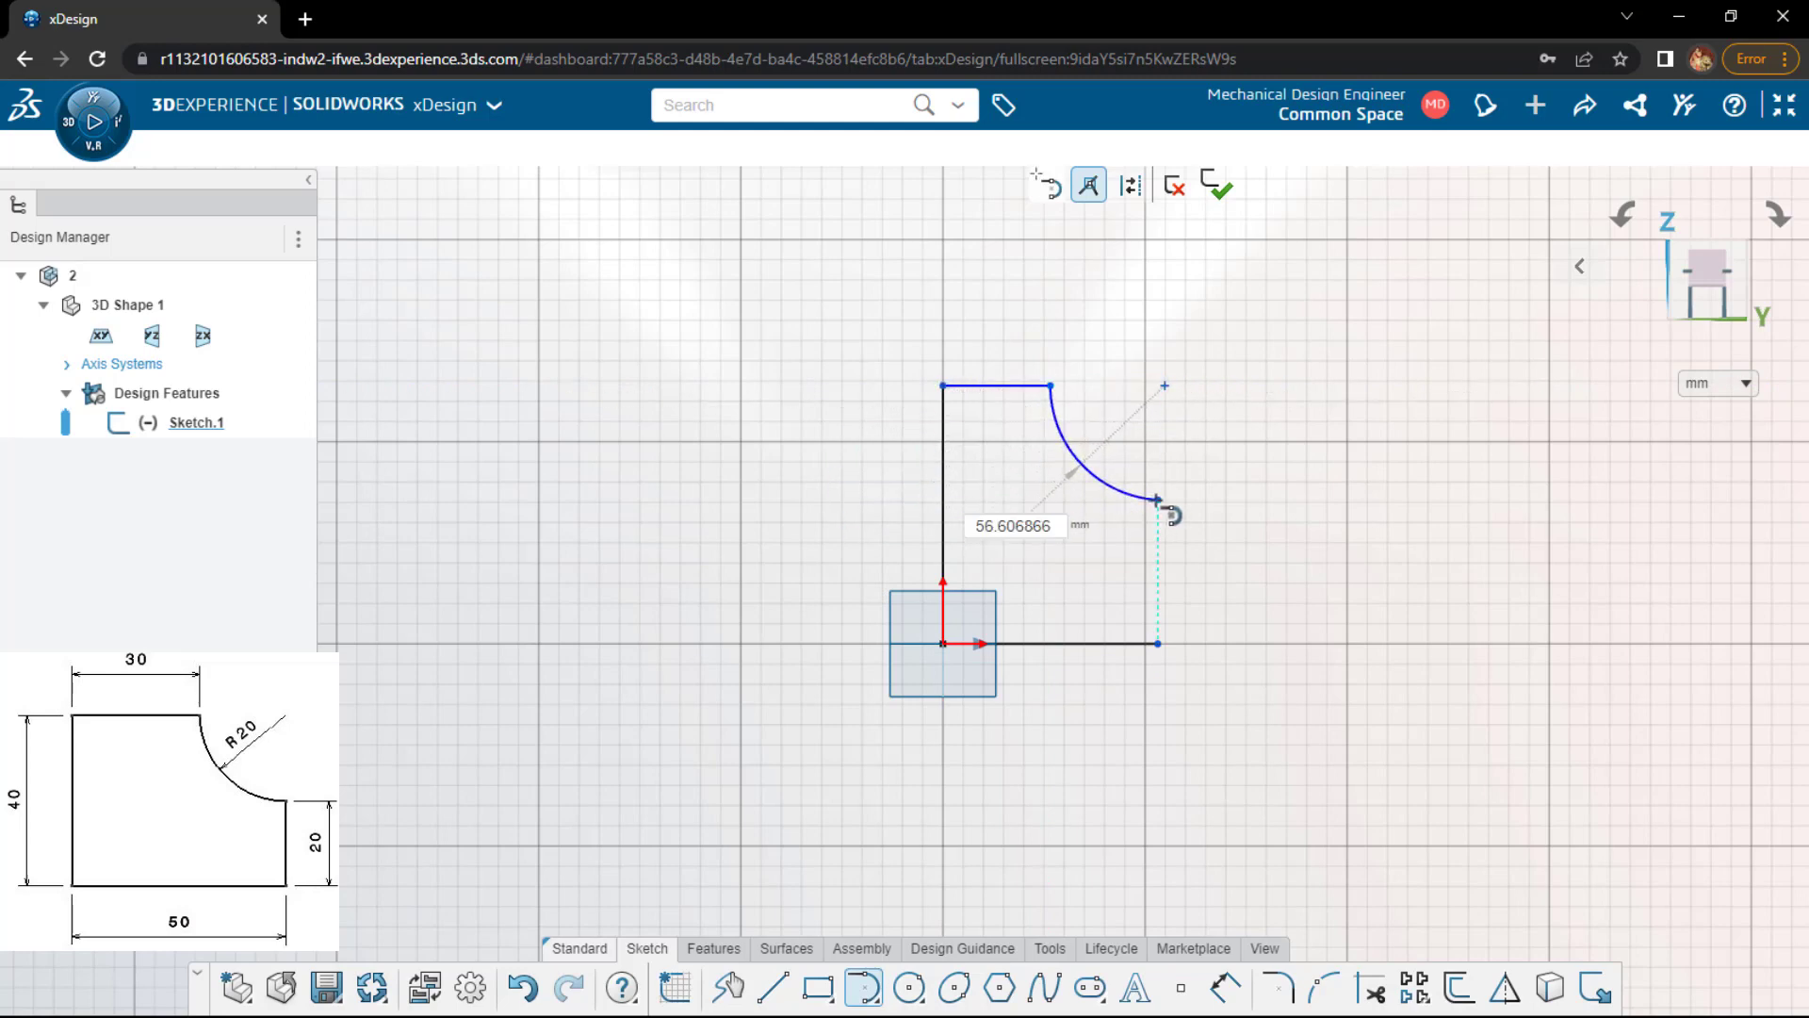
pyautogui.click(1158, 643)
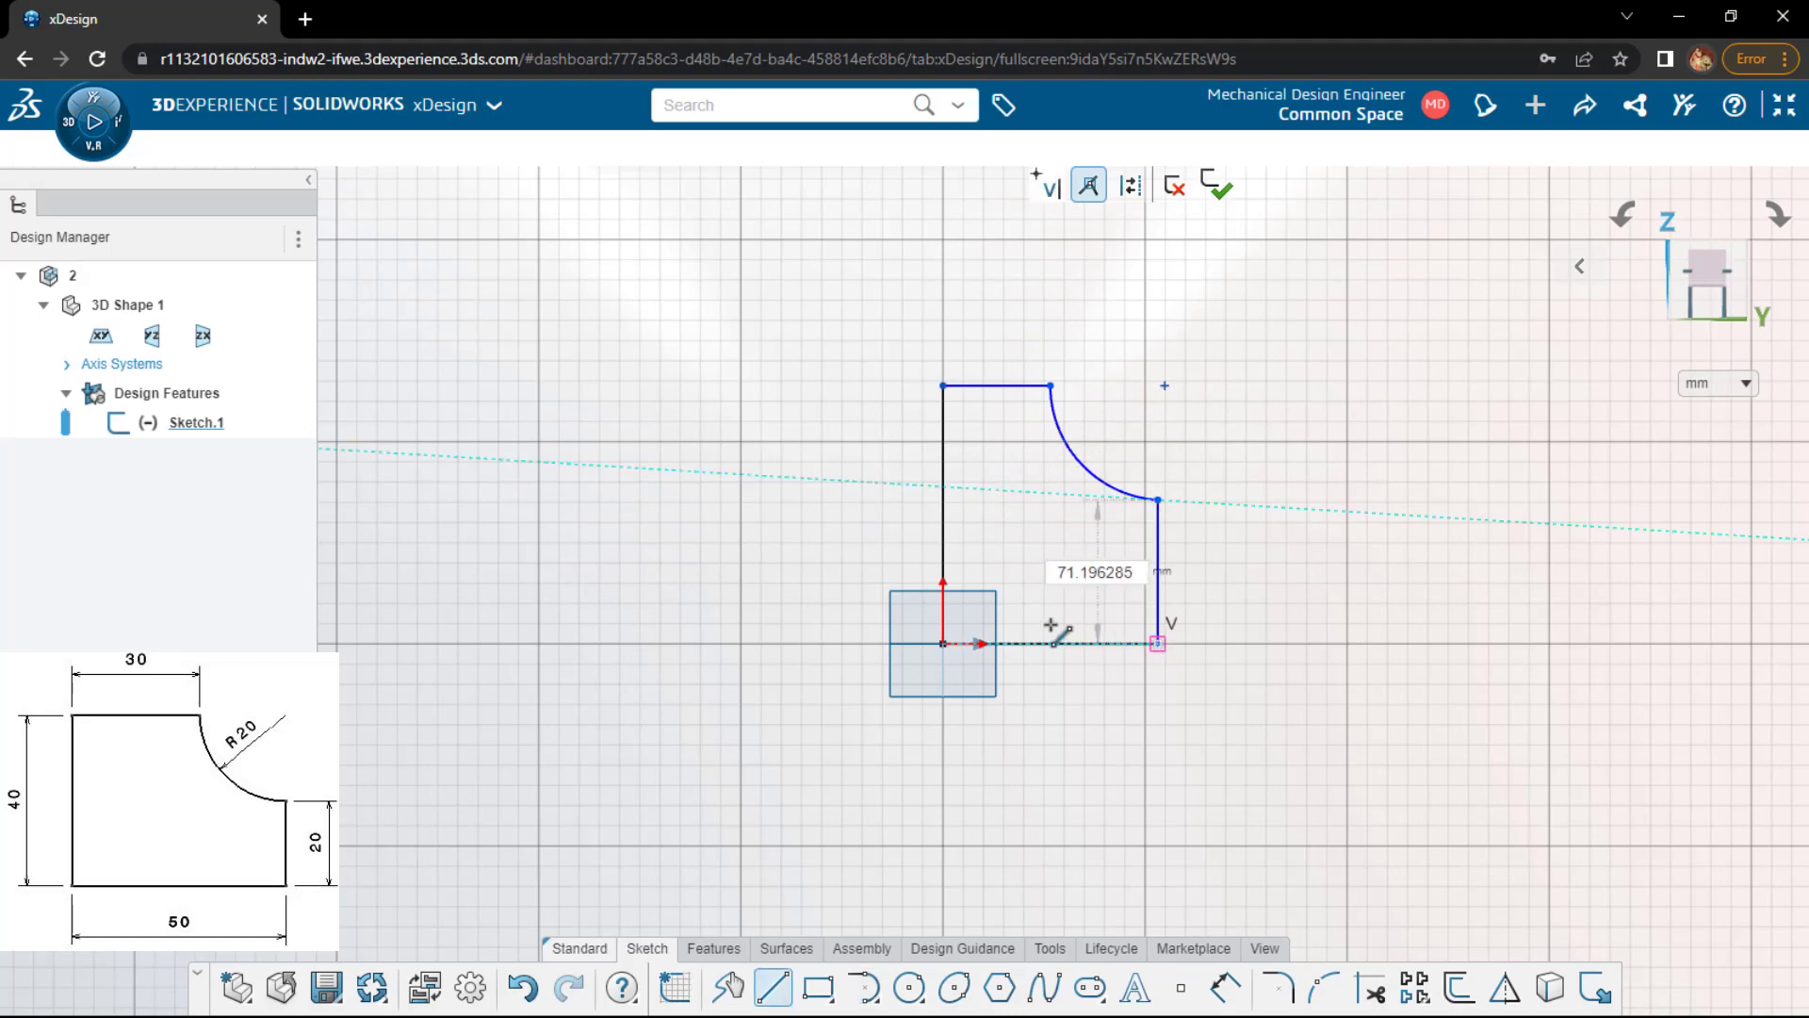
pyautogui.press('Escape')
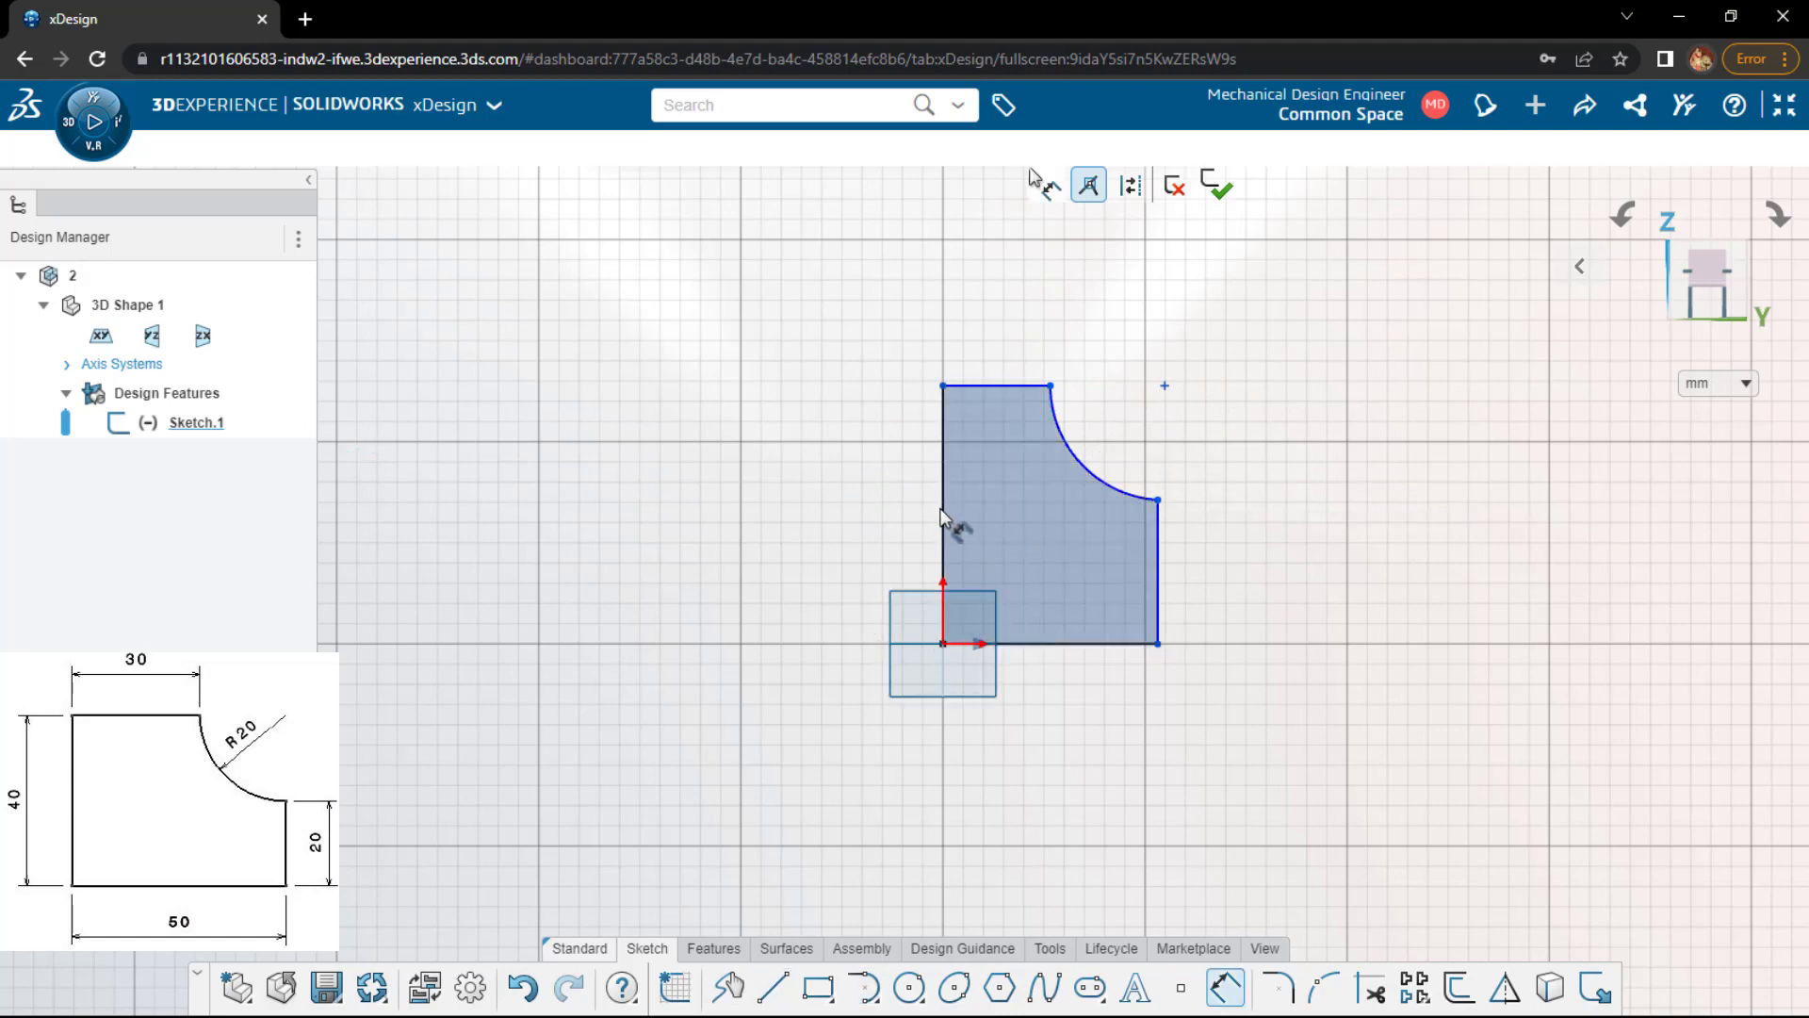
# - Dimension the profile's full height as 40 mm and its base line as 50 mm
pyautogui.click(943, 515)
pyautogui.click(780, 516)
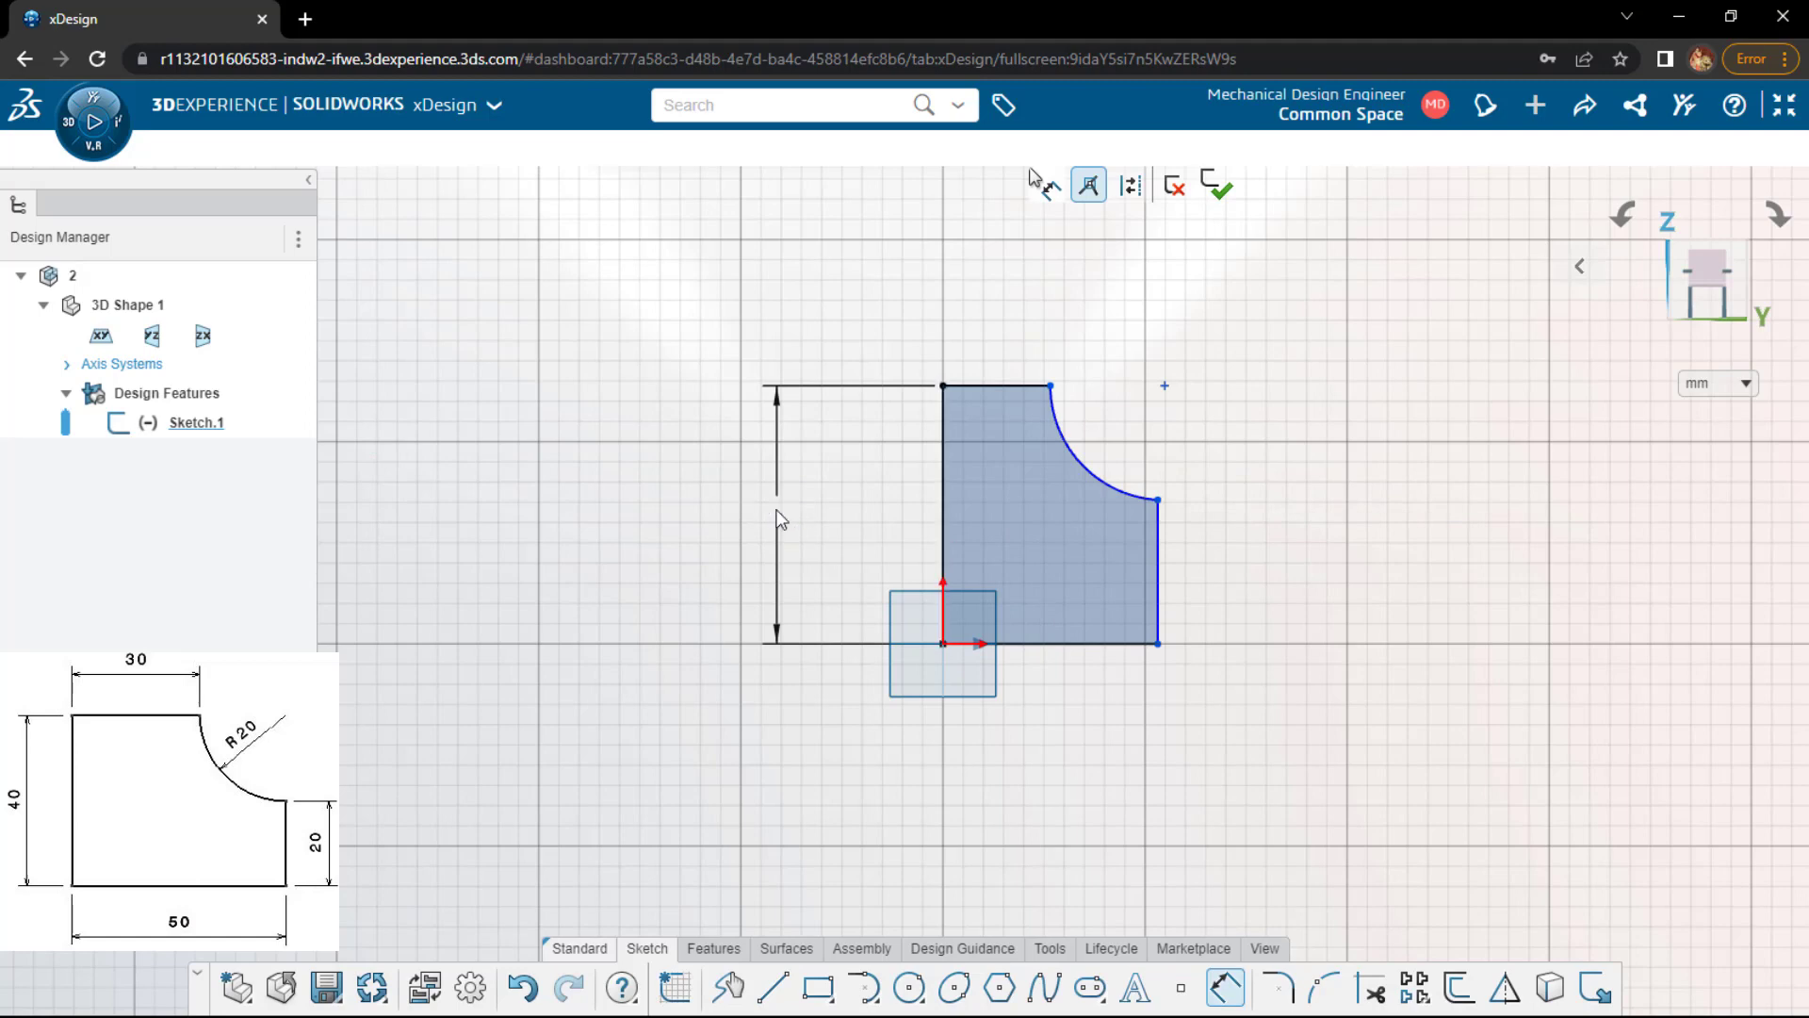
pyautogui.write('40')
pyautogui.press('Return')
pyautogui.click(1084, 645)
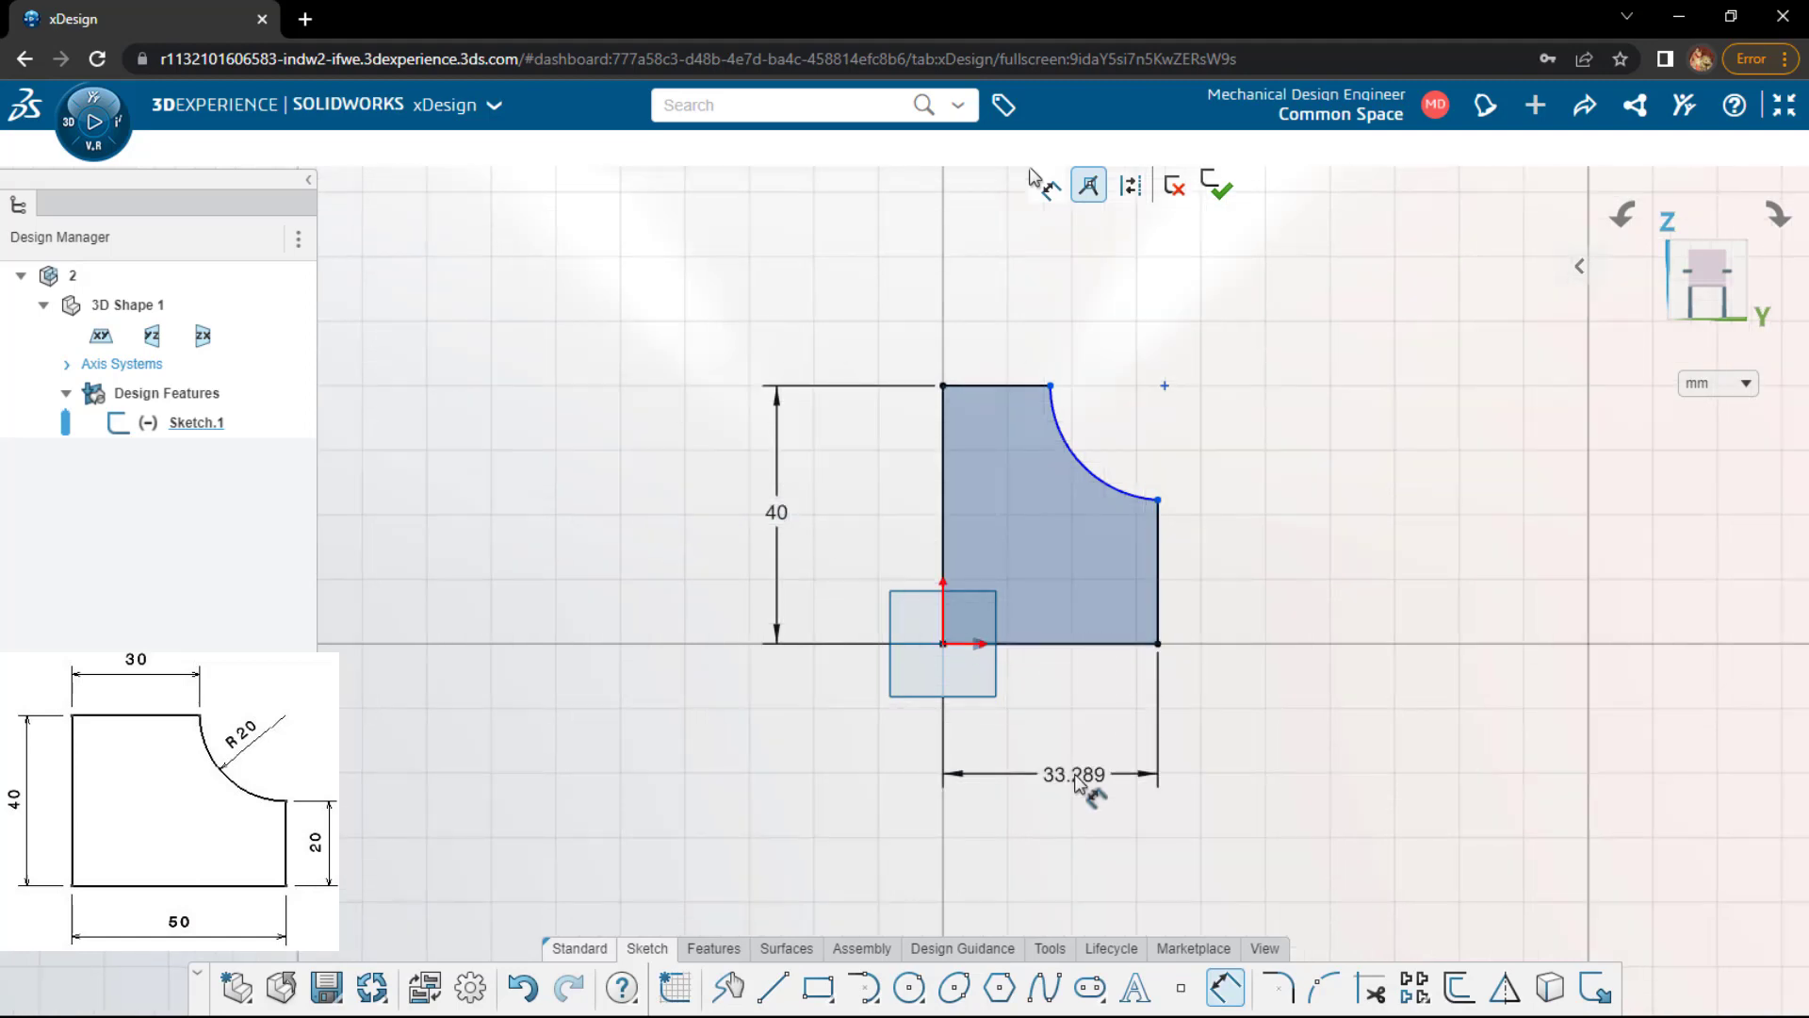
pyautogui.click(1073, 775)
pyautogui.write('50')
pyautogui.press('Return')
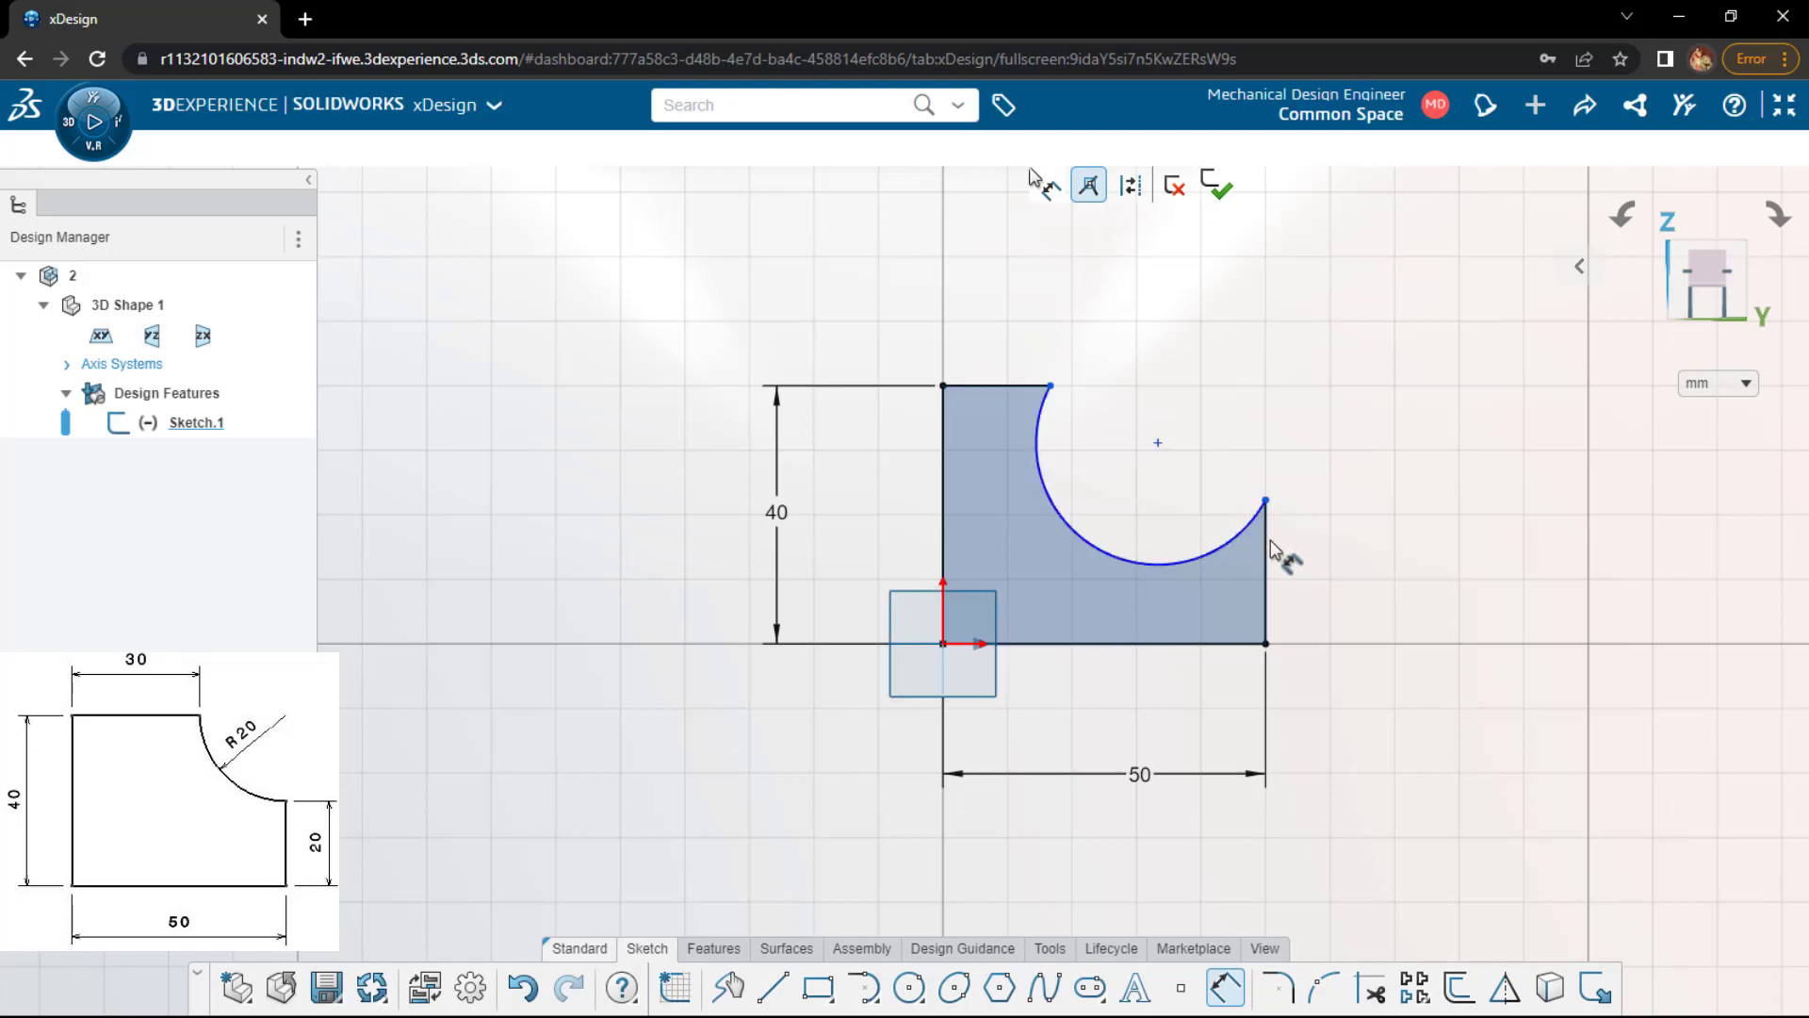
# - Dimension the short vertical edge below the arc as 20 mm
pyautogui.click(1426, 566)
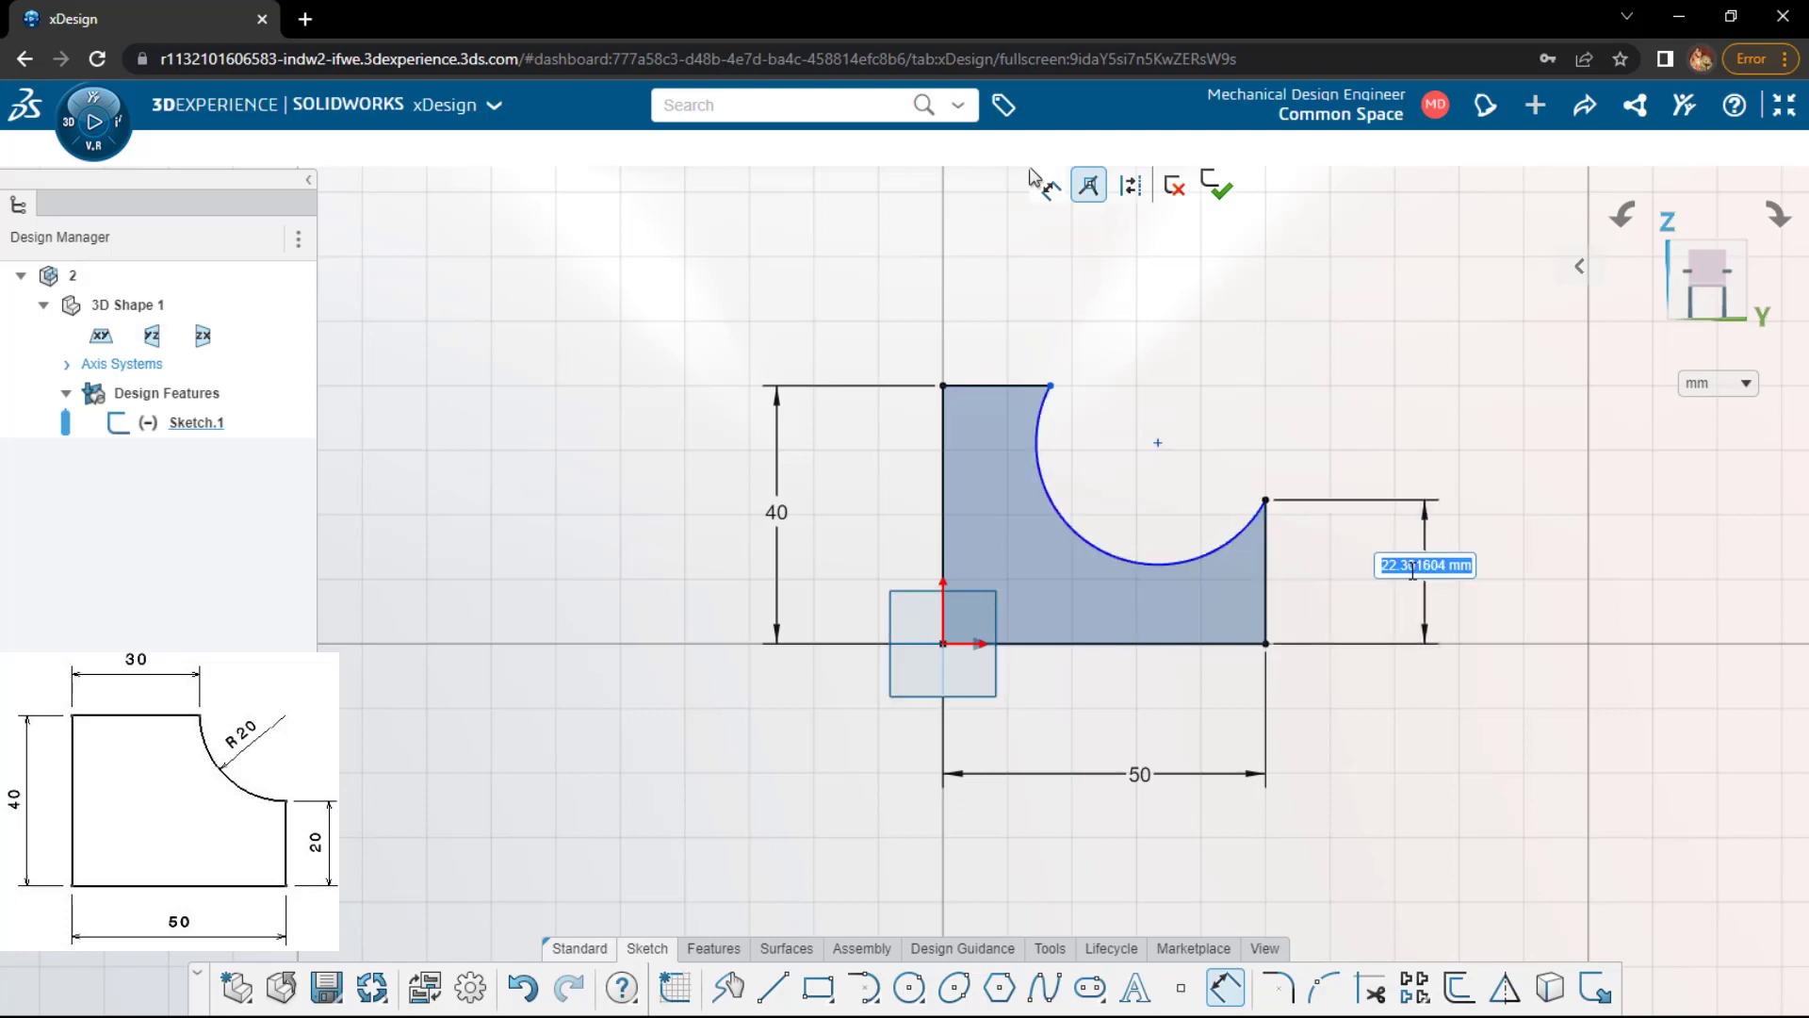
pyautogui.write('20')
pyautogui.press('Return')
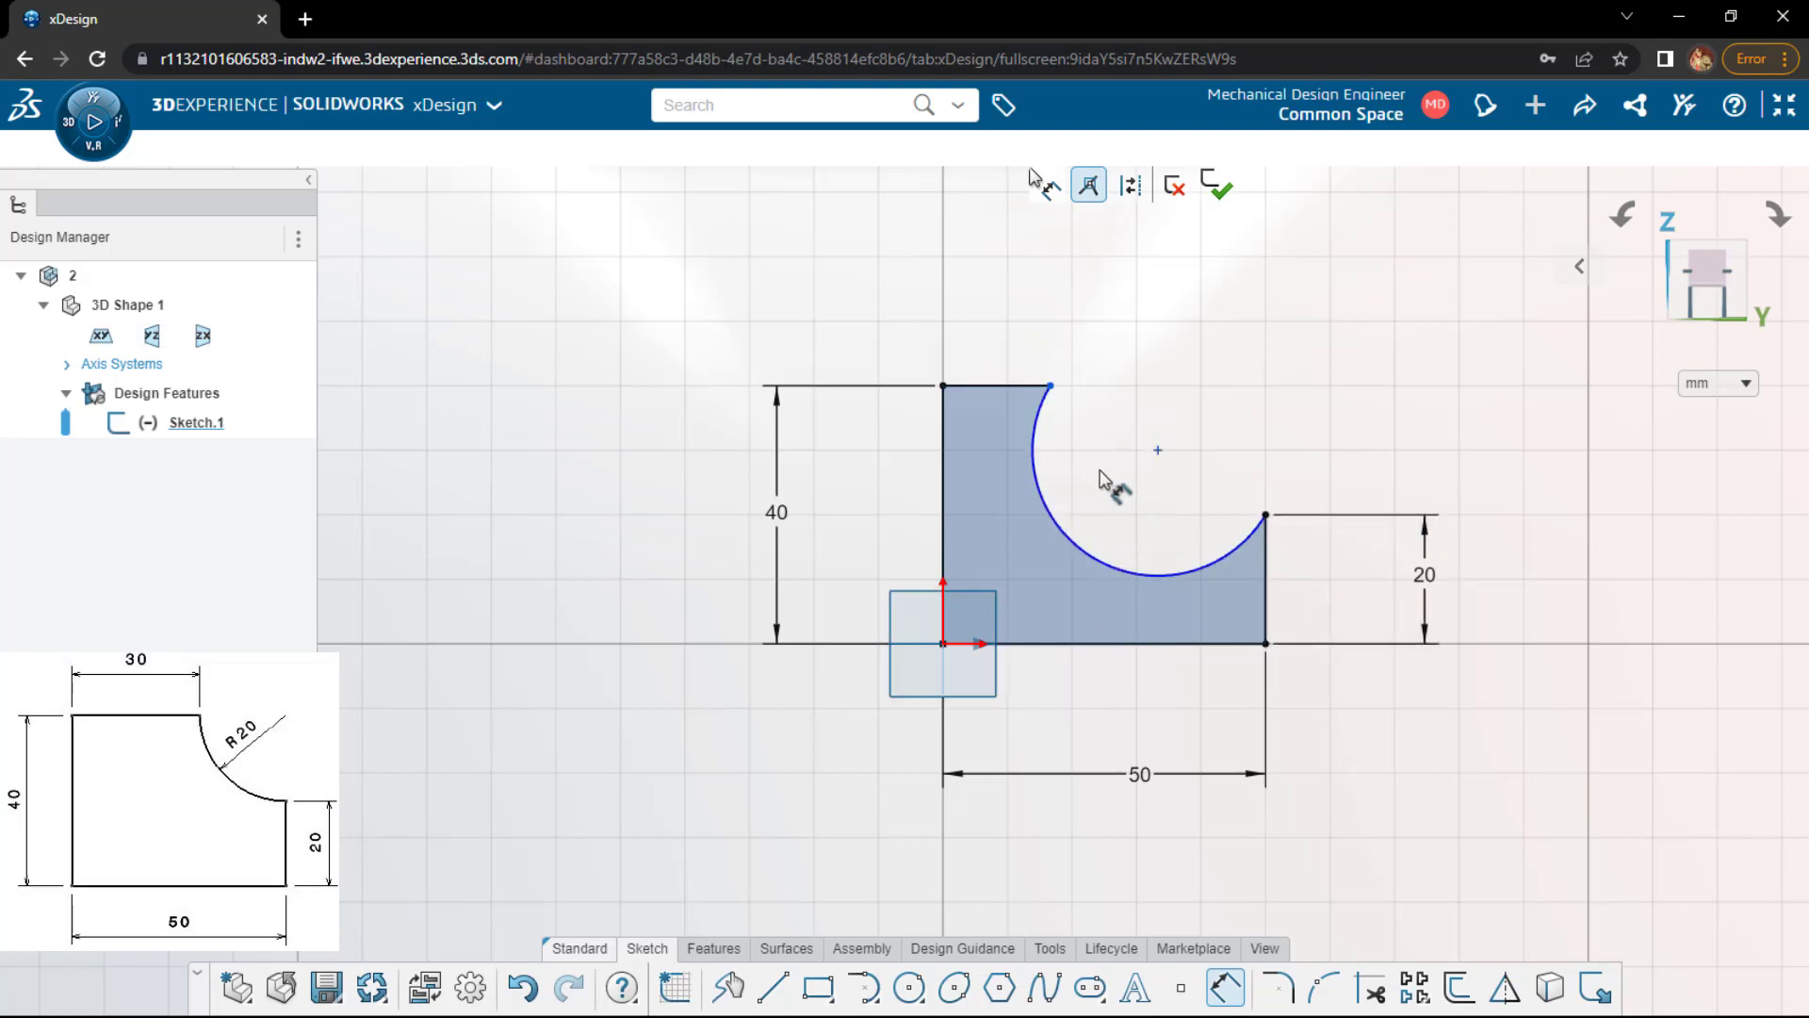
# - Dimension the concave arc's radius as 20 mm
pyautogui.click(1058, 528)
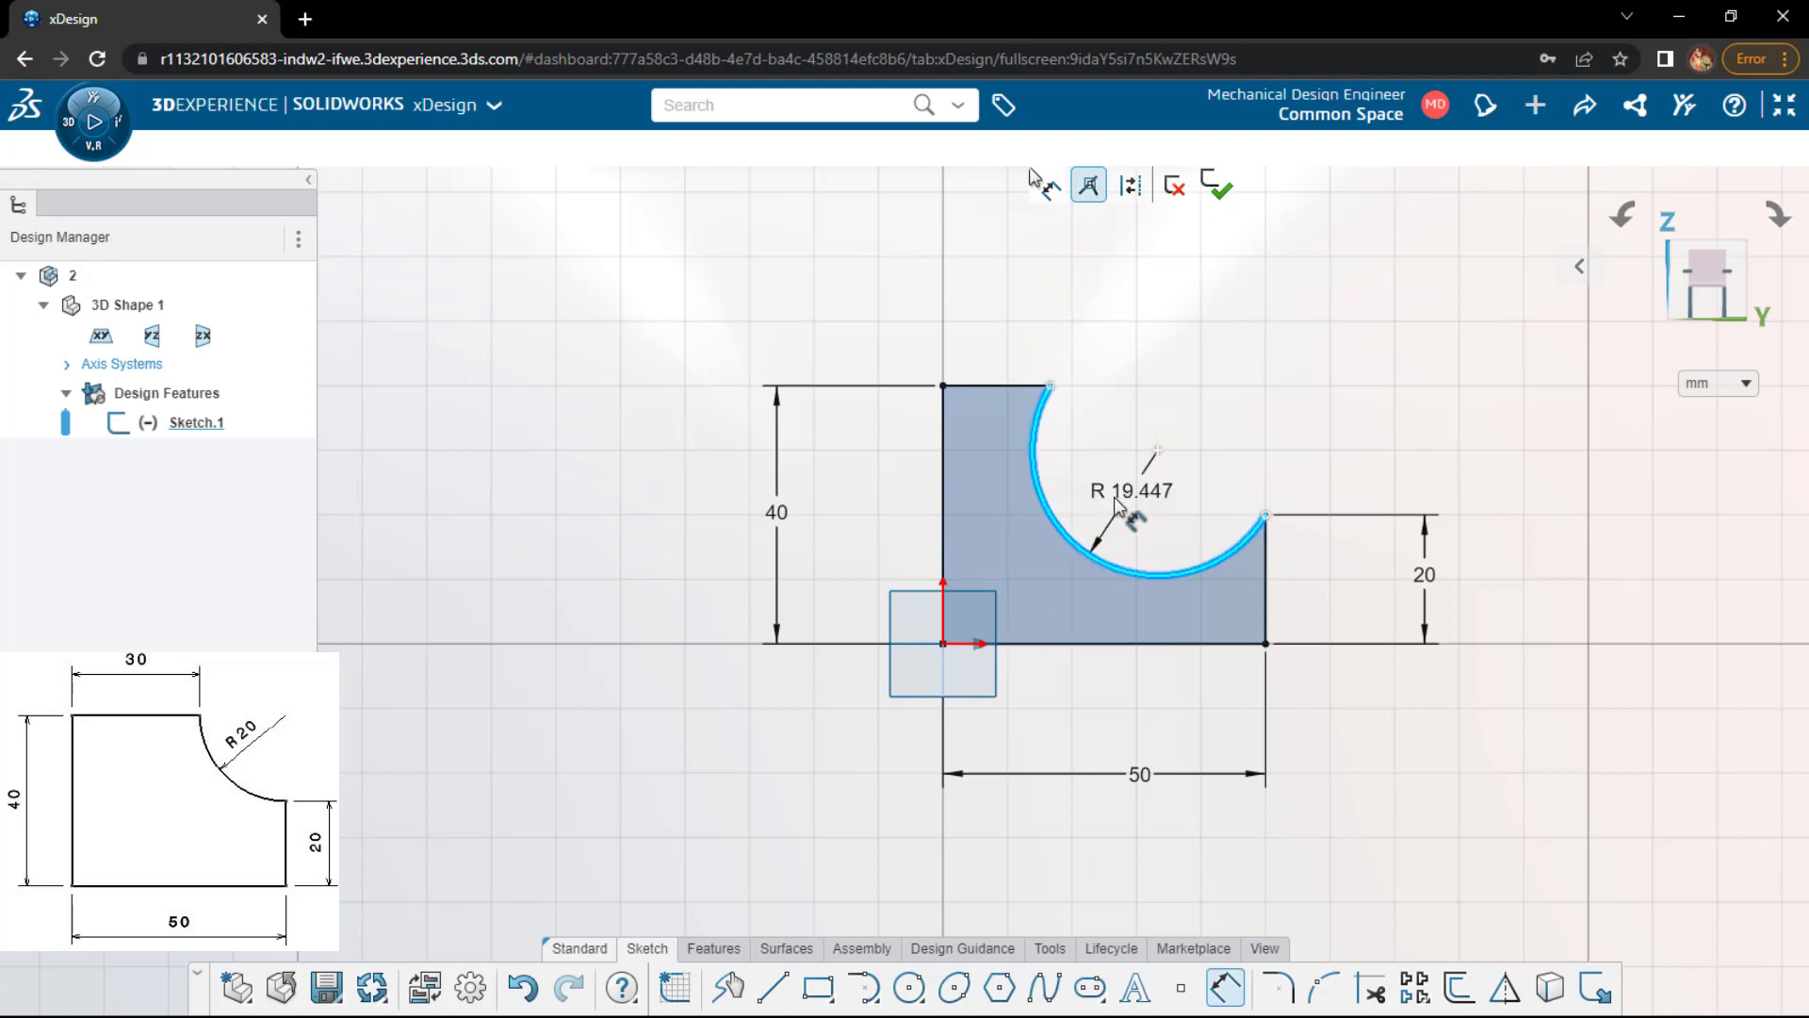
pyautogui.click(1108, 503)
pyautogui.write('20')
pyautogui.press('Return')
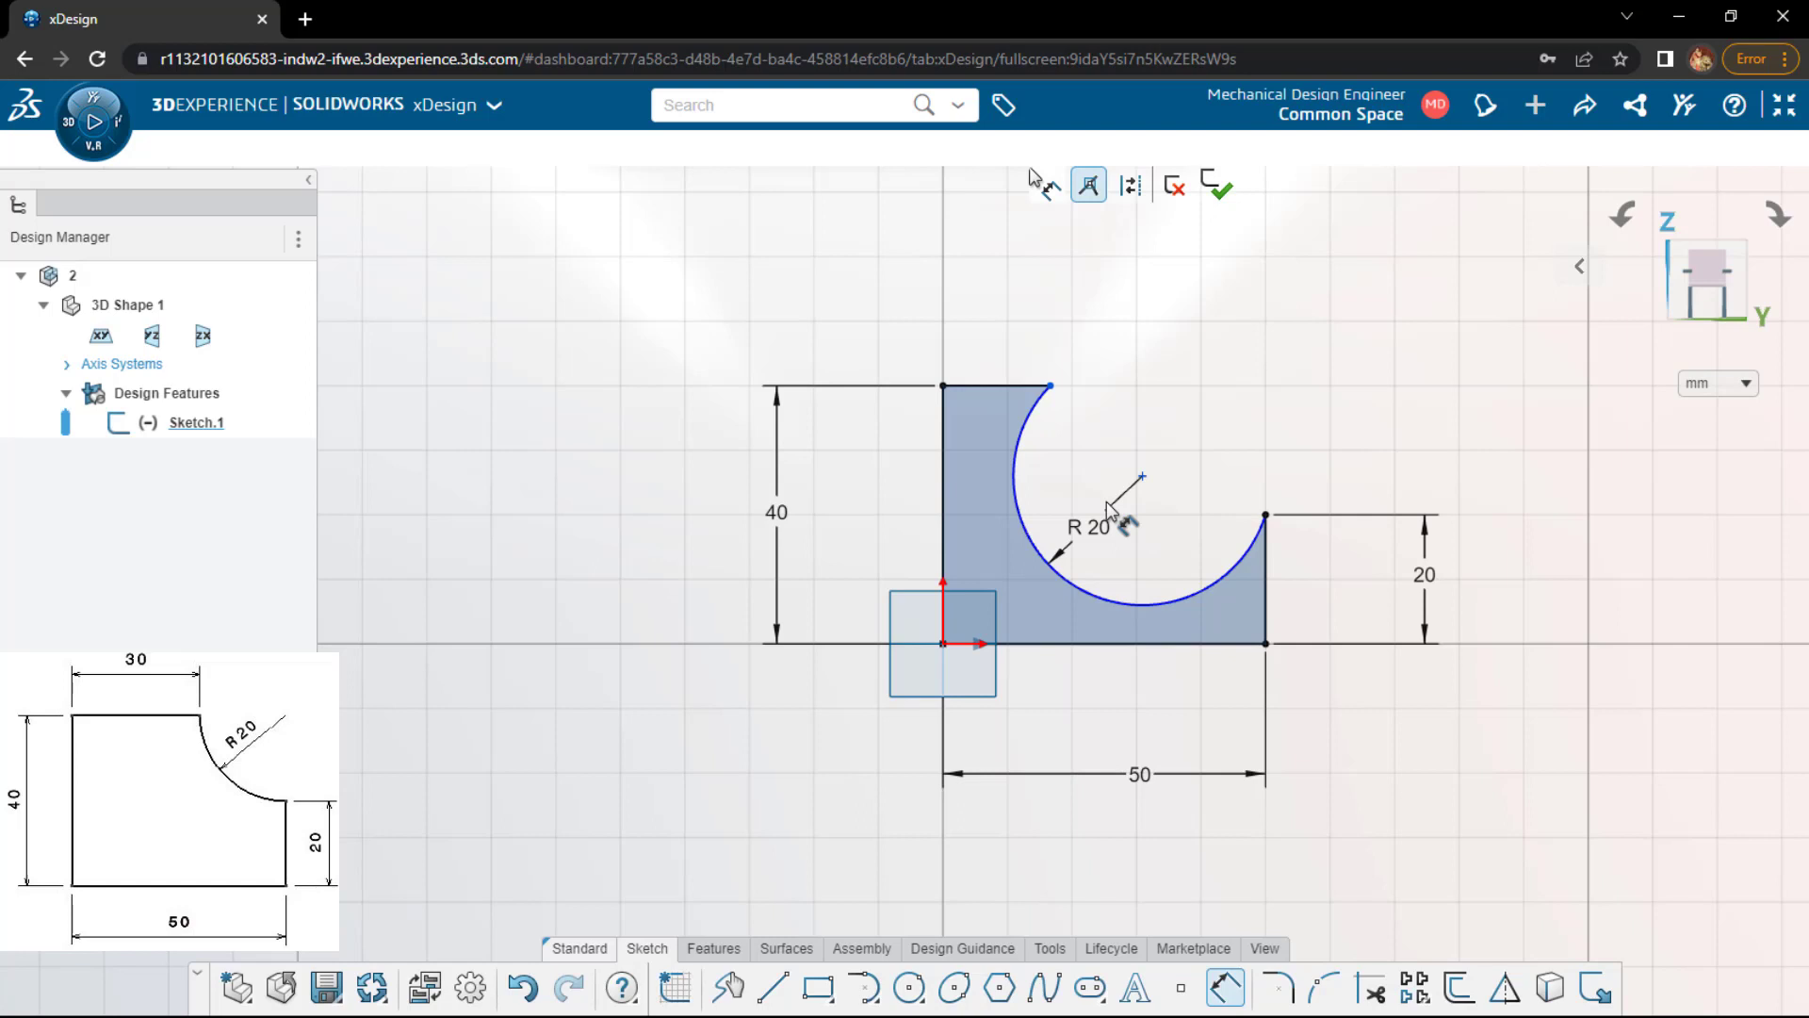
# - Dimension the profile's top edge as 30 mm
pyautogui.click(1016, 386)
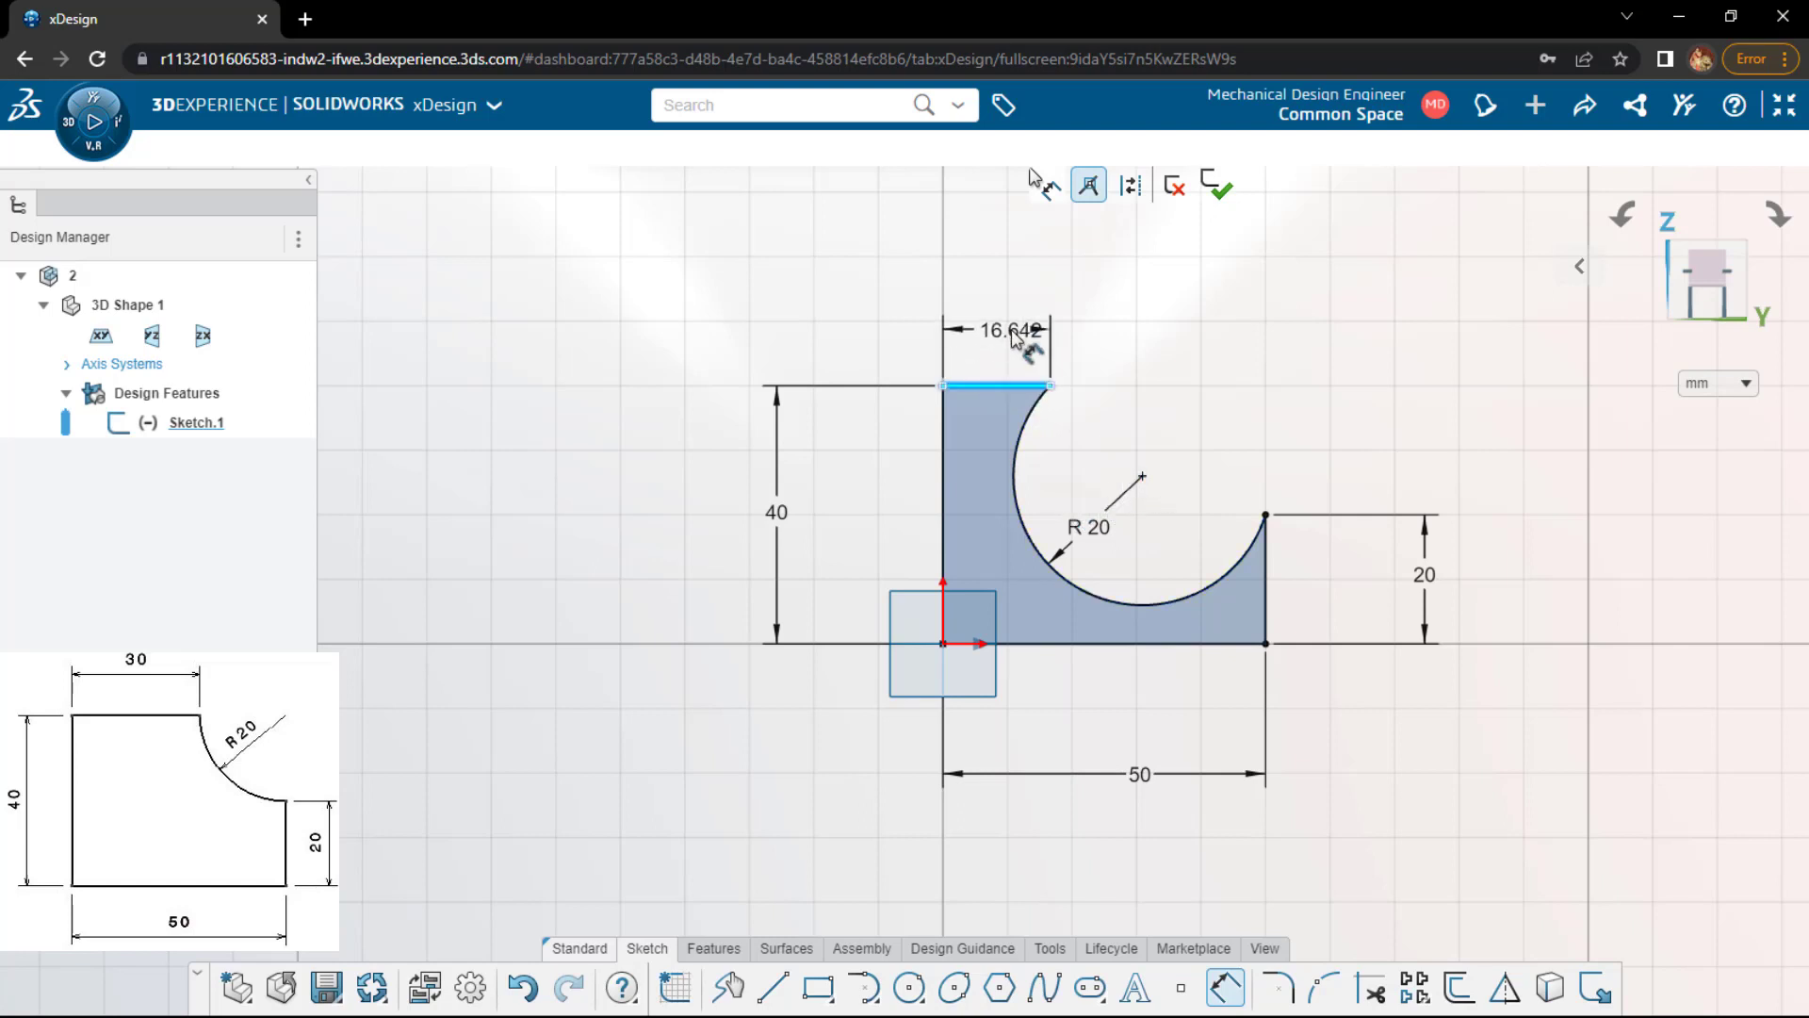
pyautogui.click(1016, 339)
pyautogui.write('30')
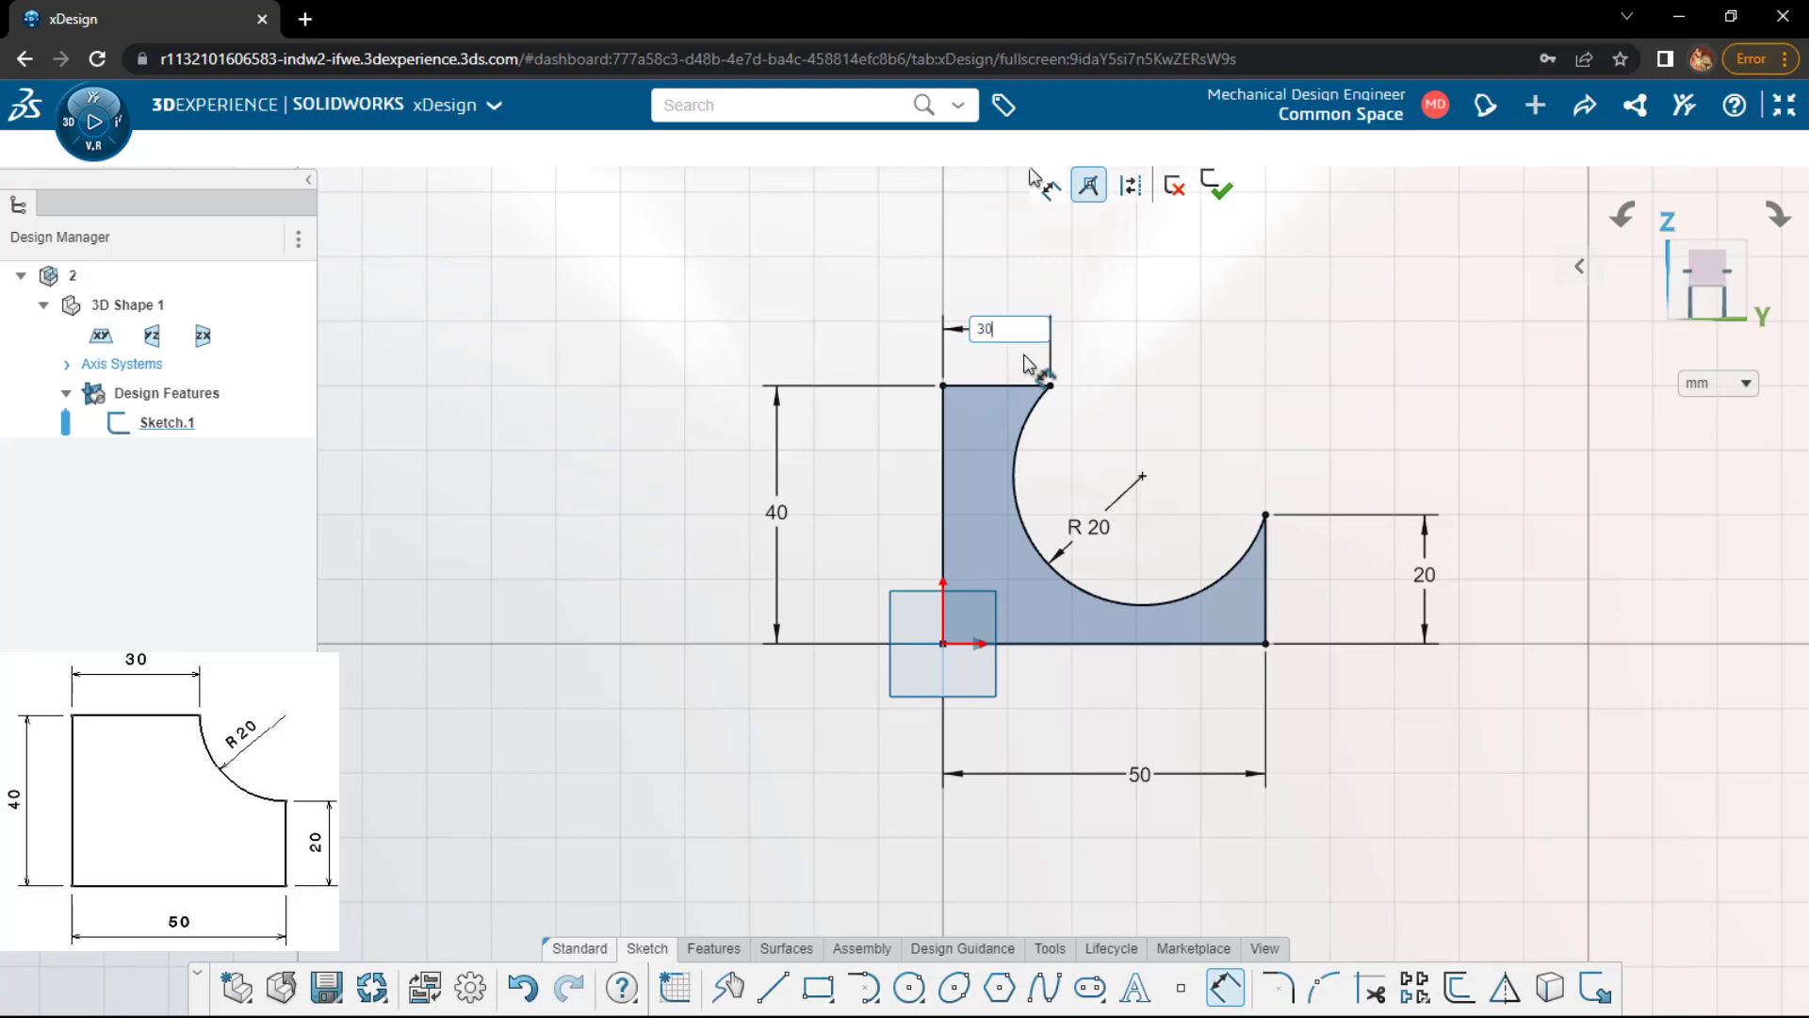
pyautogui.press('Return')
# - Delete the arc's radius dimension and move the arc's centre up and outward to form a shallow concave corner
pyautogui.click(1111, 541)
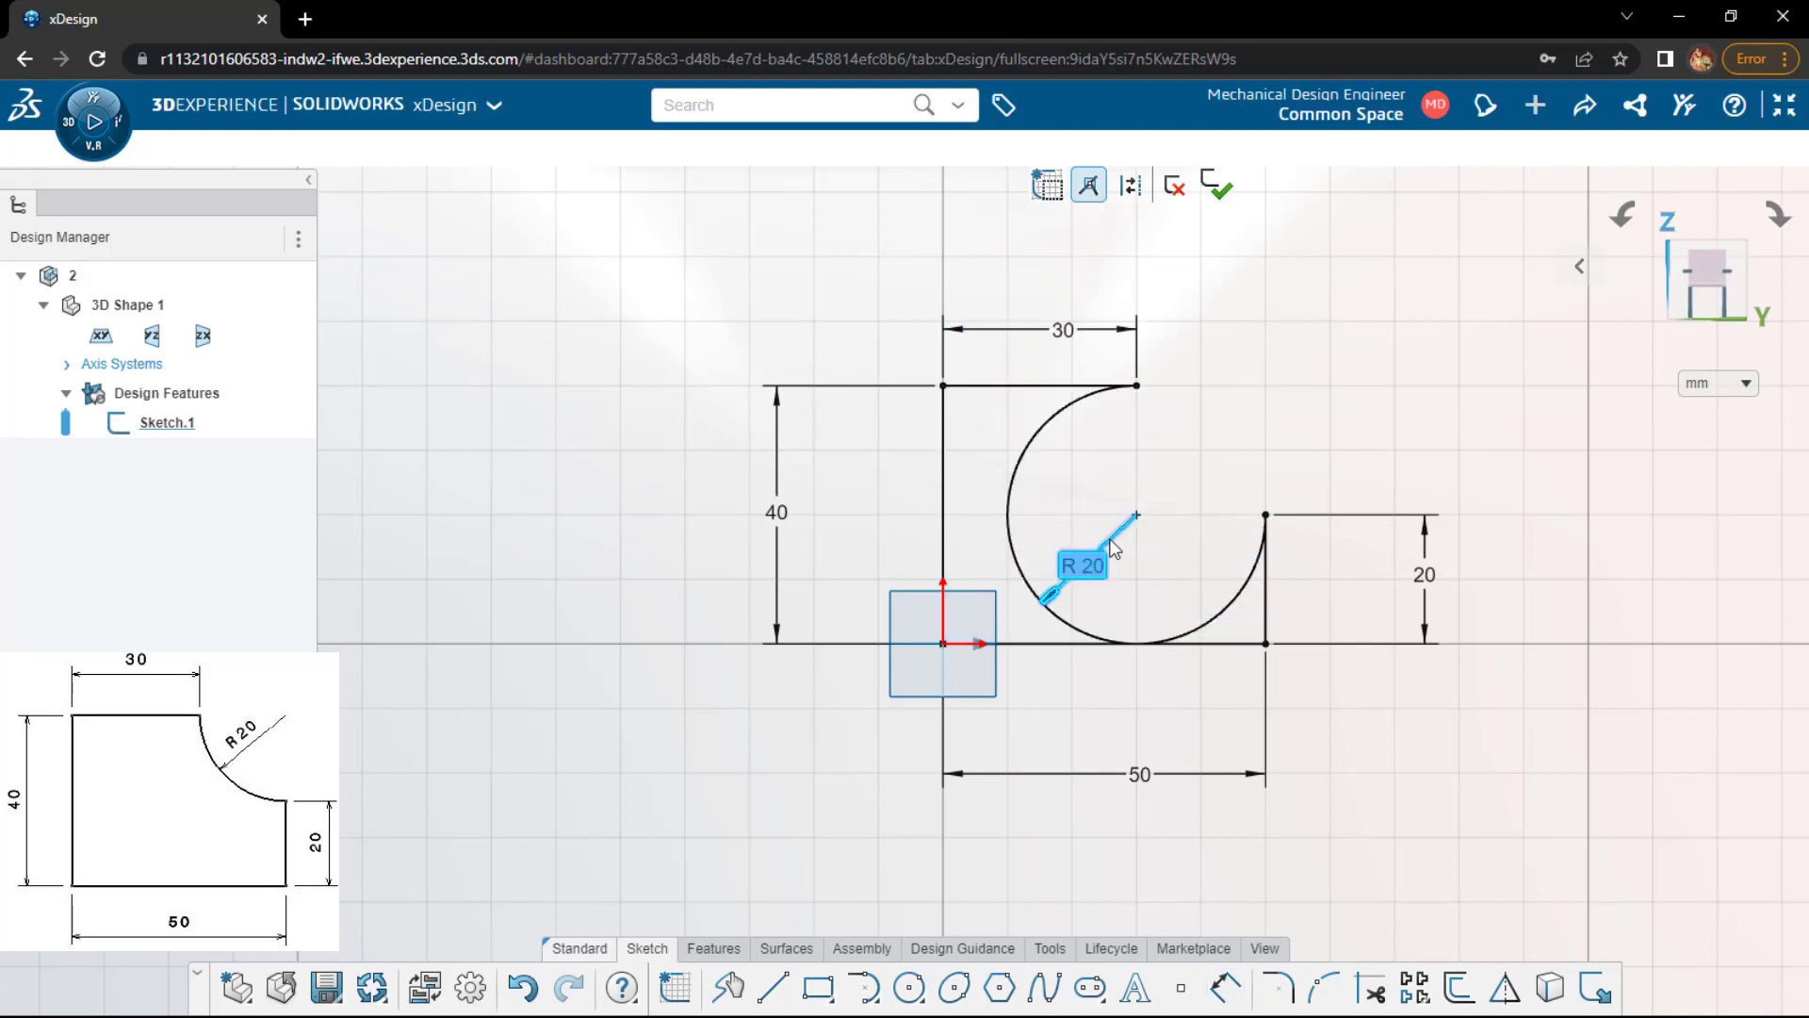
pyautogui.press('Delete')
pyautogui.moveTo(1143, 510); pyautogui.dragTo(1261, 407)
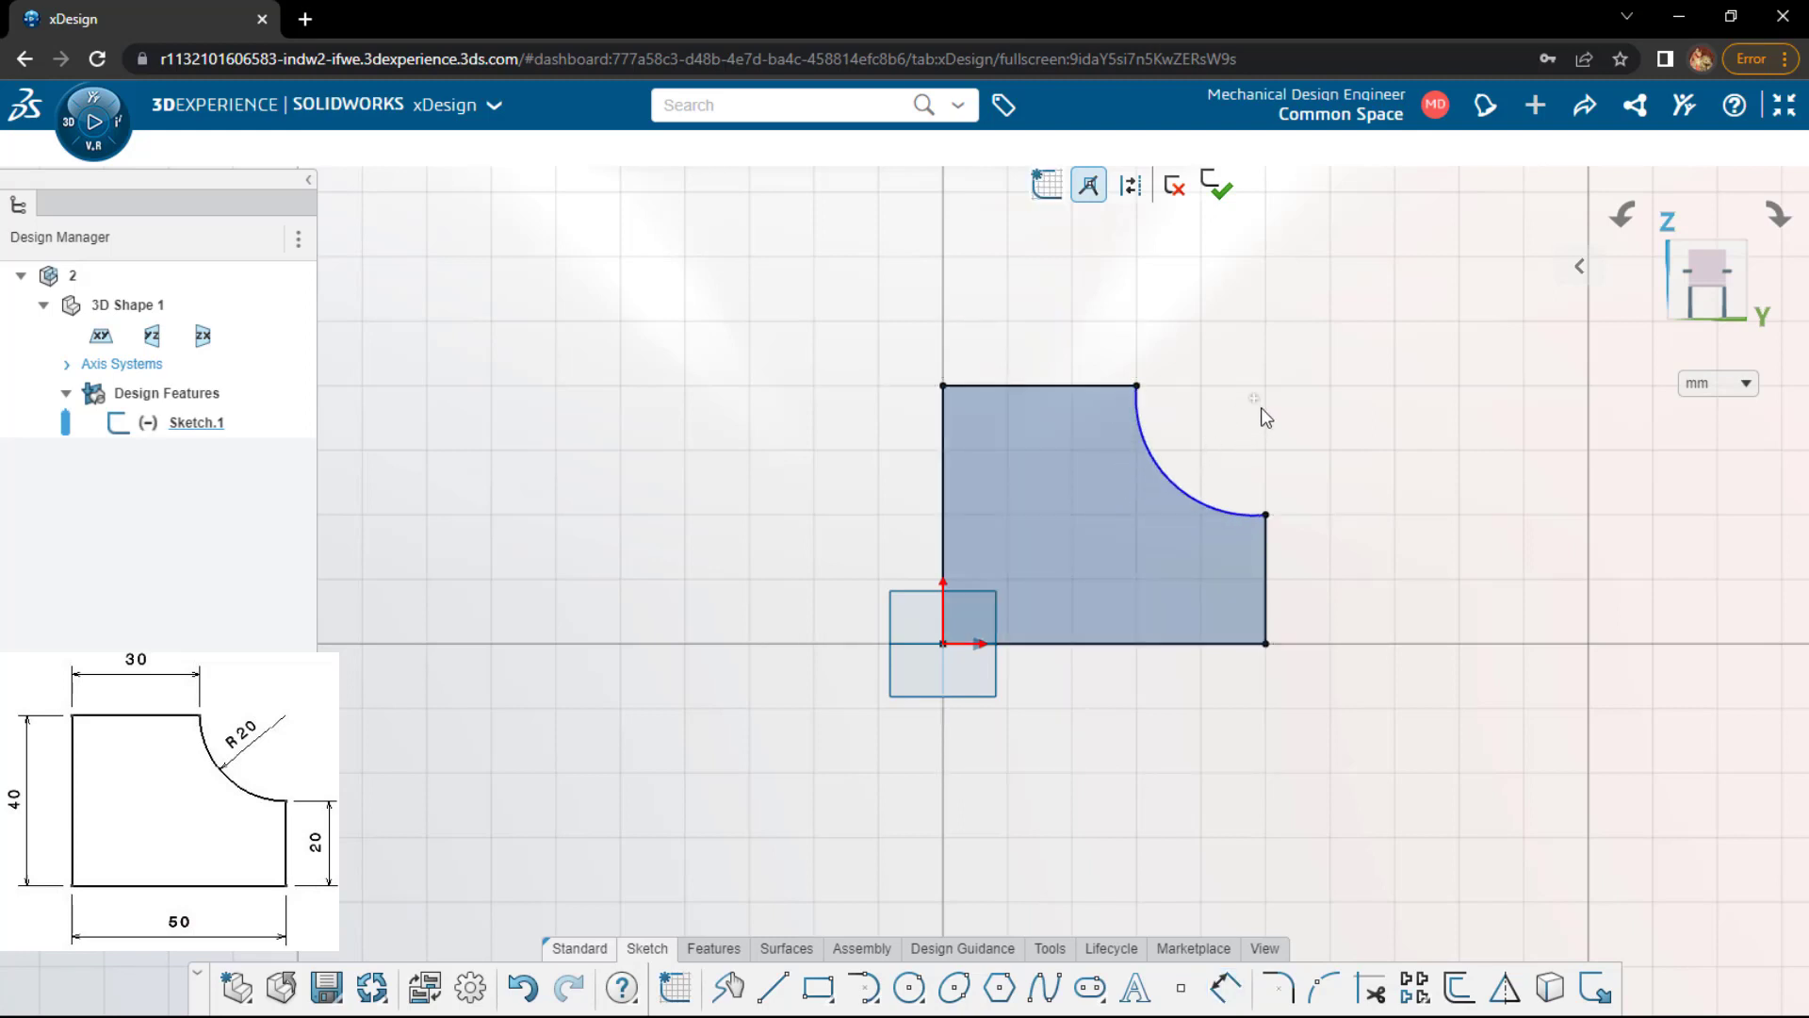
# - Dimension the reshaped corner arc with a radius of 20 mm
pyautogui.press('d')
pyautogui.click(1189, 507)
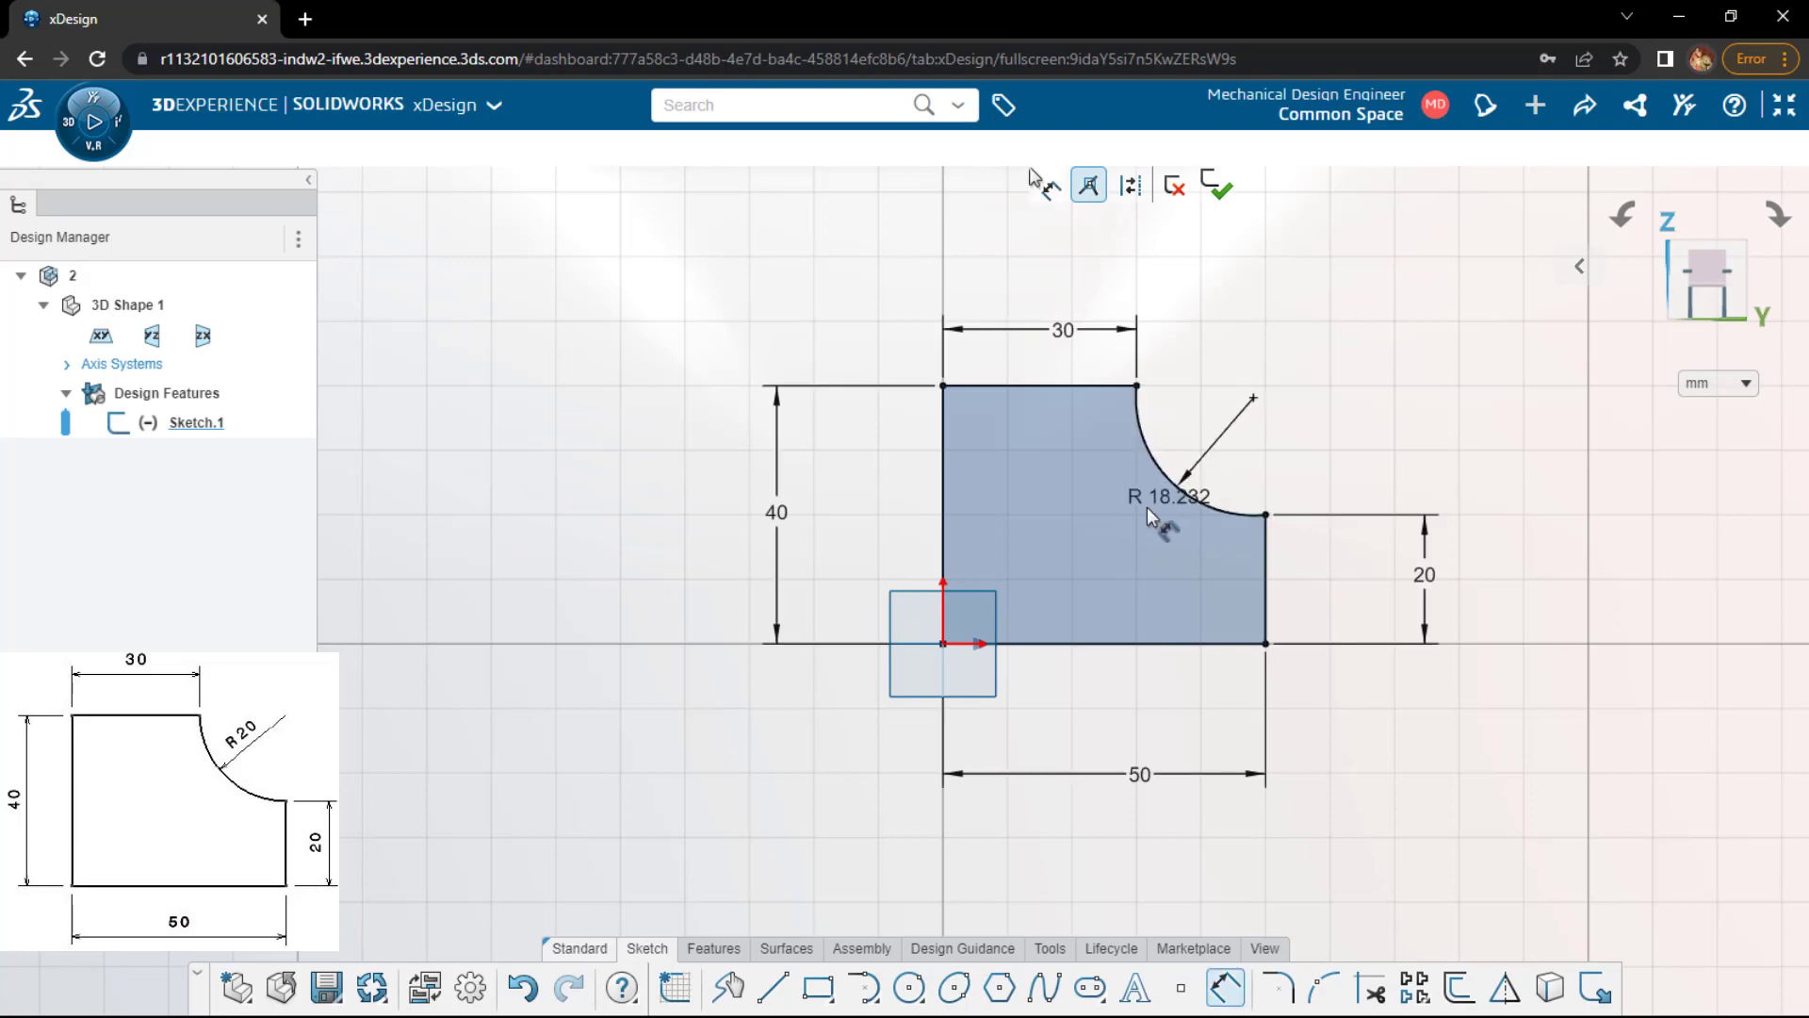
pyautogui.click(1146, 510)
pyautogui.write('2')
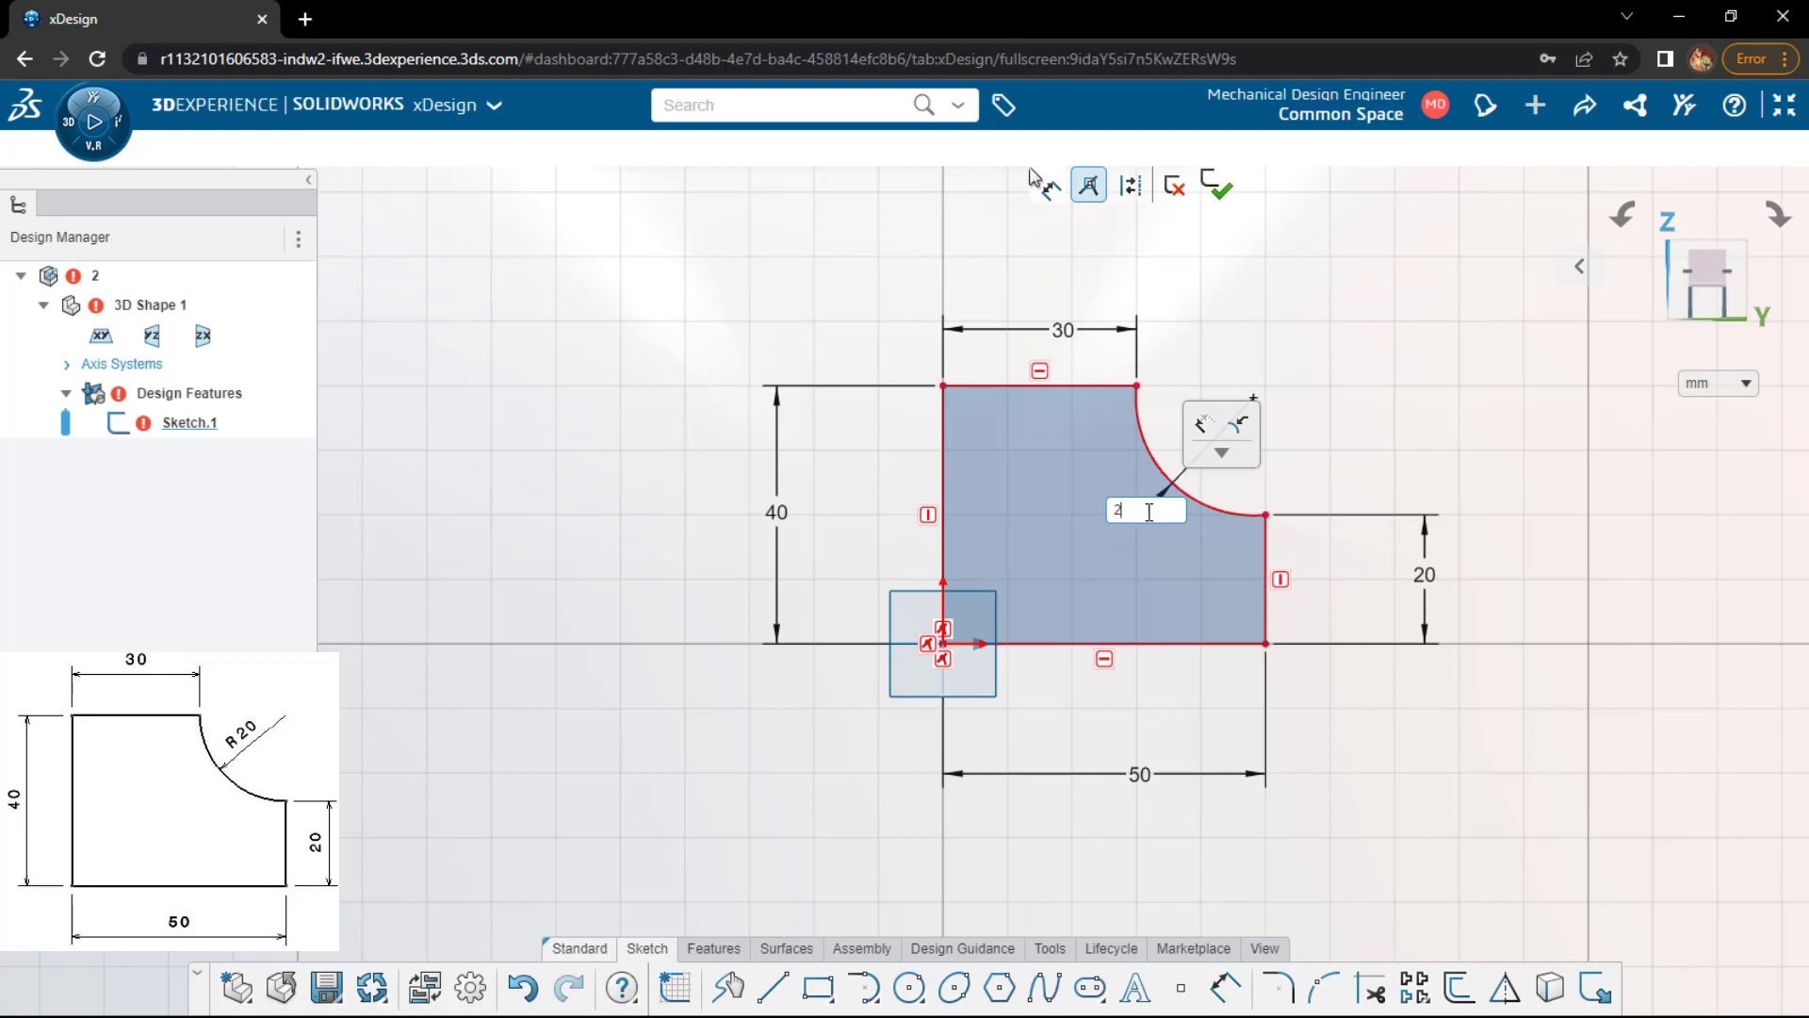
pyautogui.write('0')
pyautogui.press('Return')
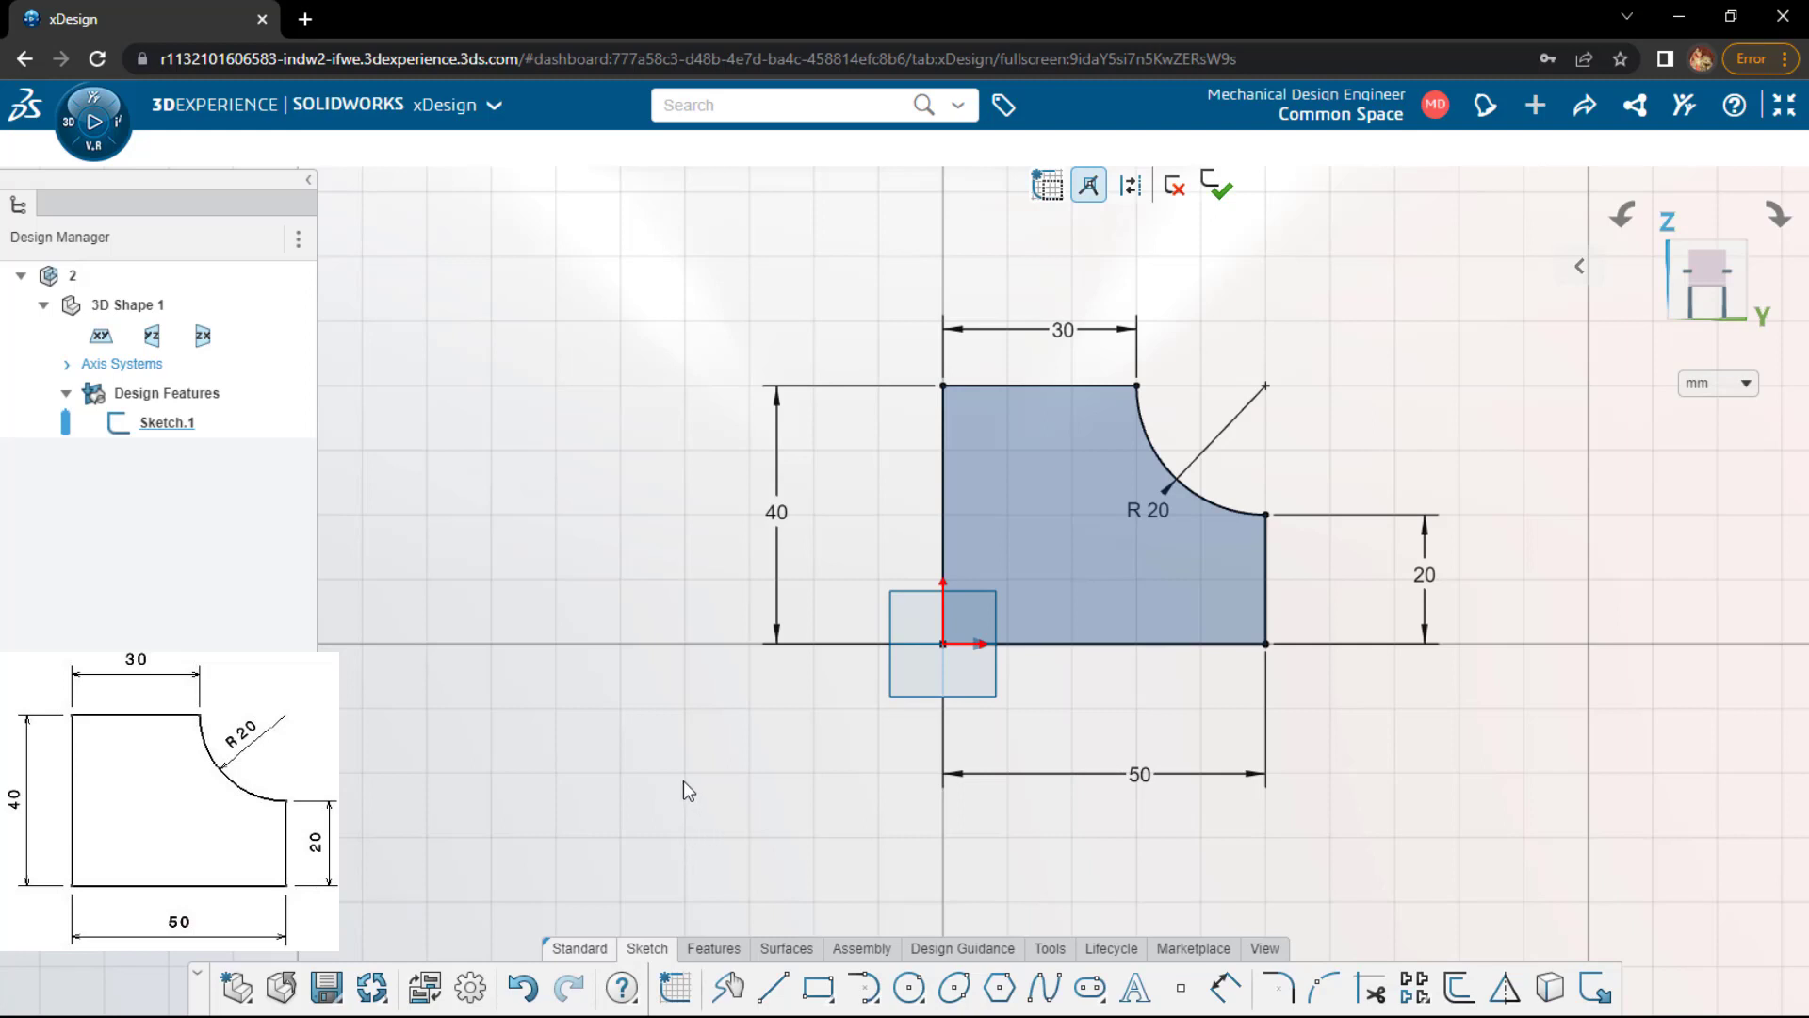
# - Save the current design and create a new component named 3
pyautogui.click(326, 987)
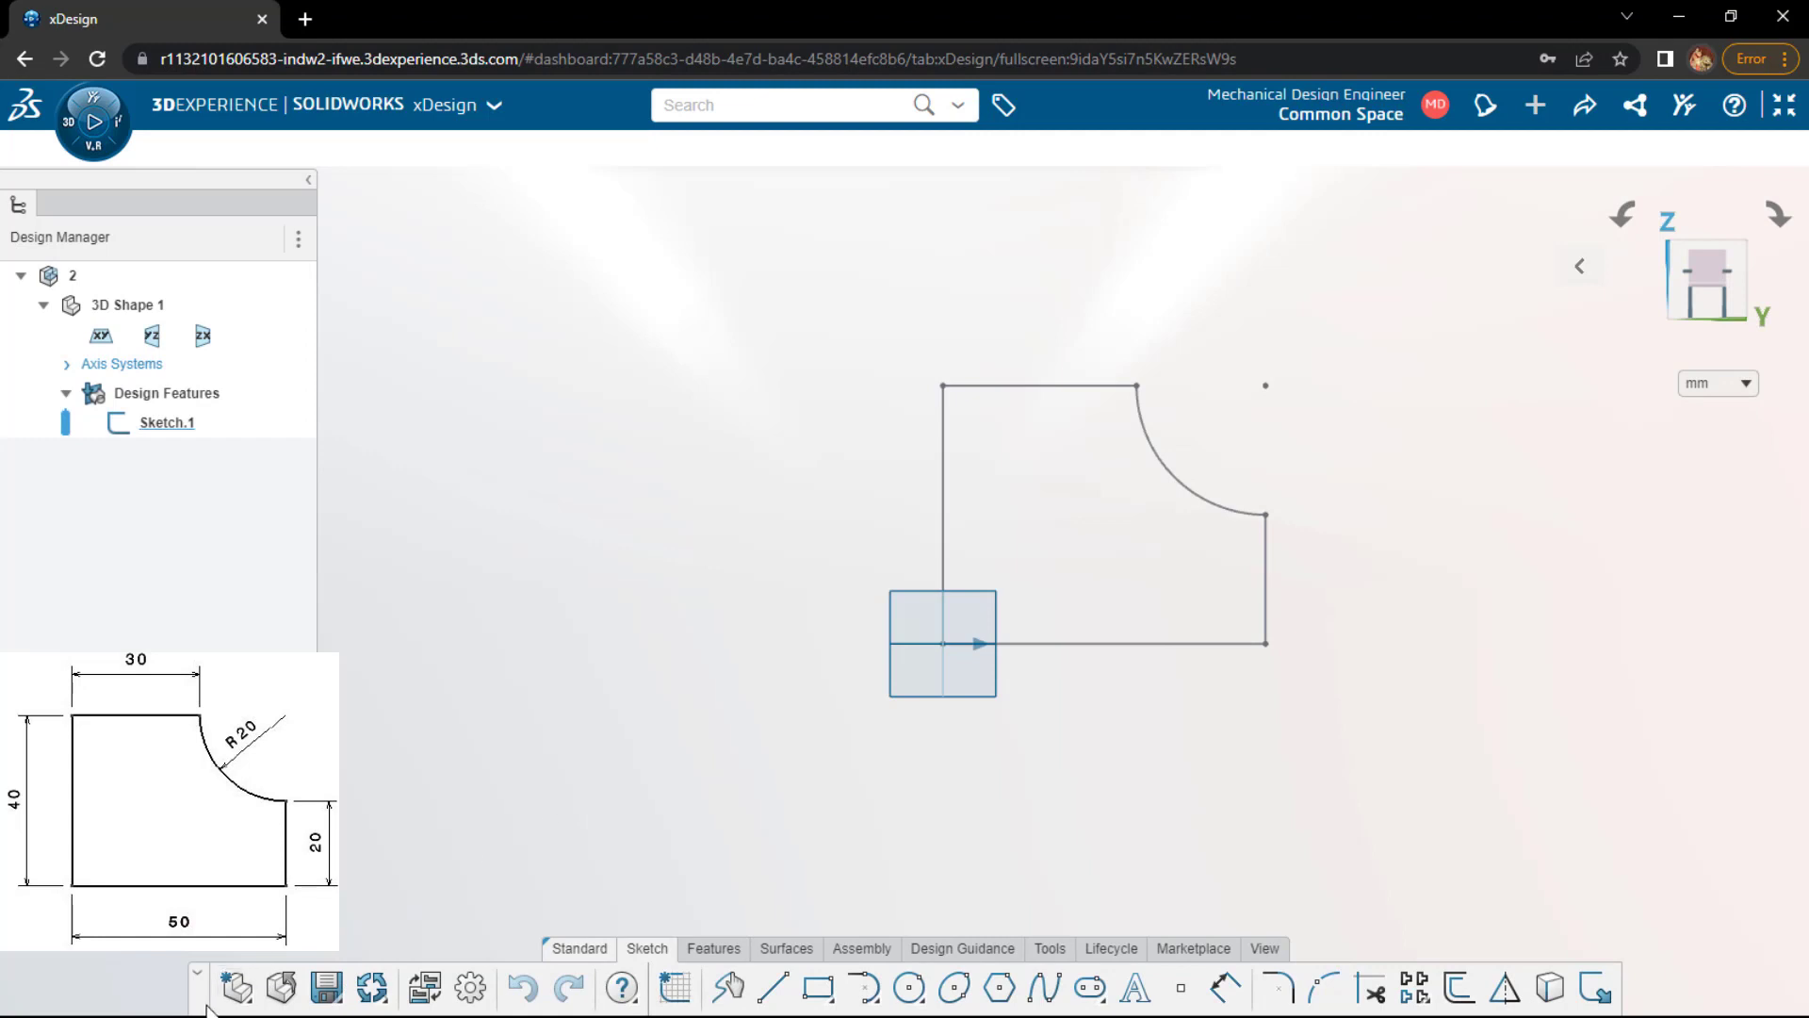
pyautogui.click(247, 999)
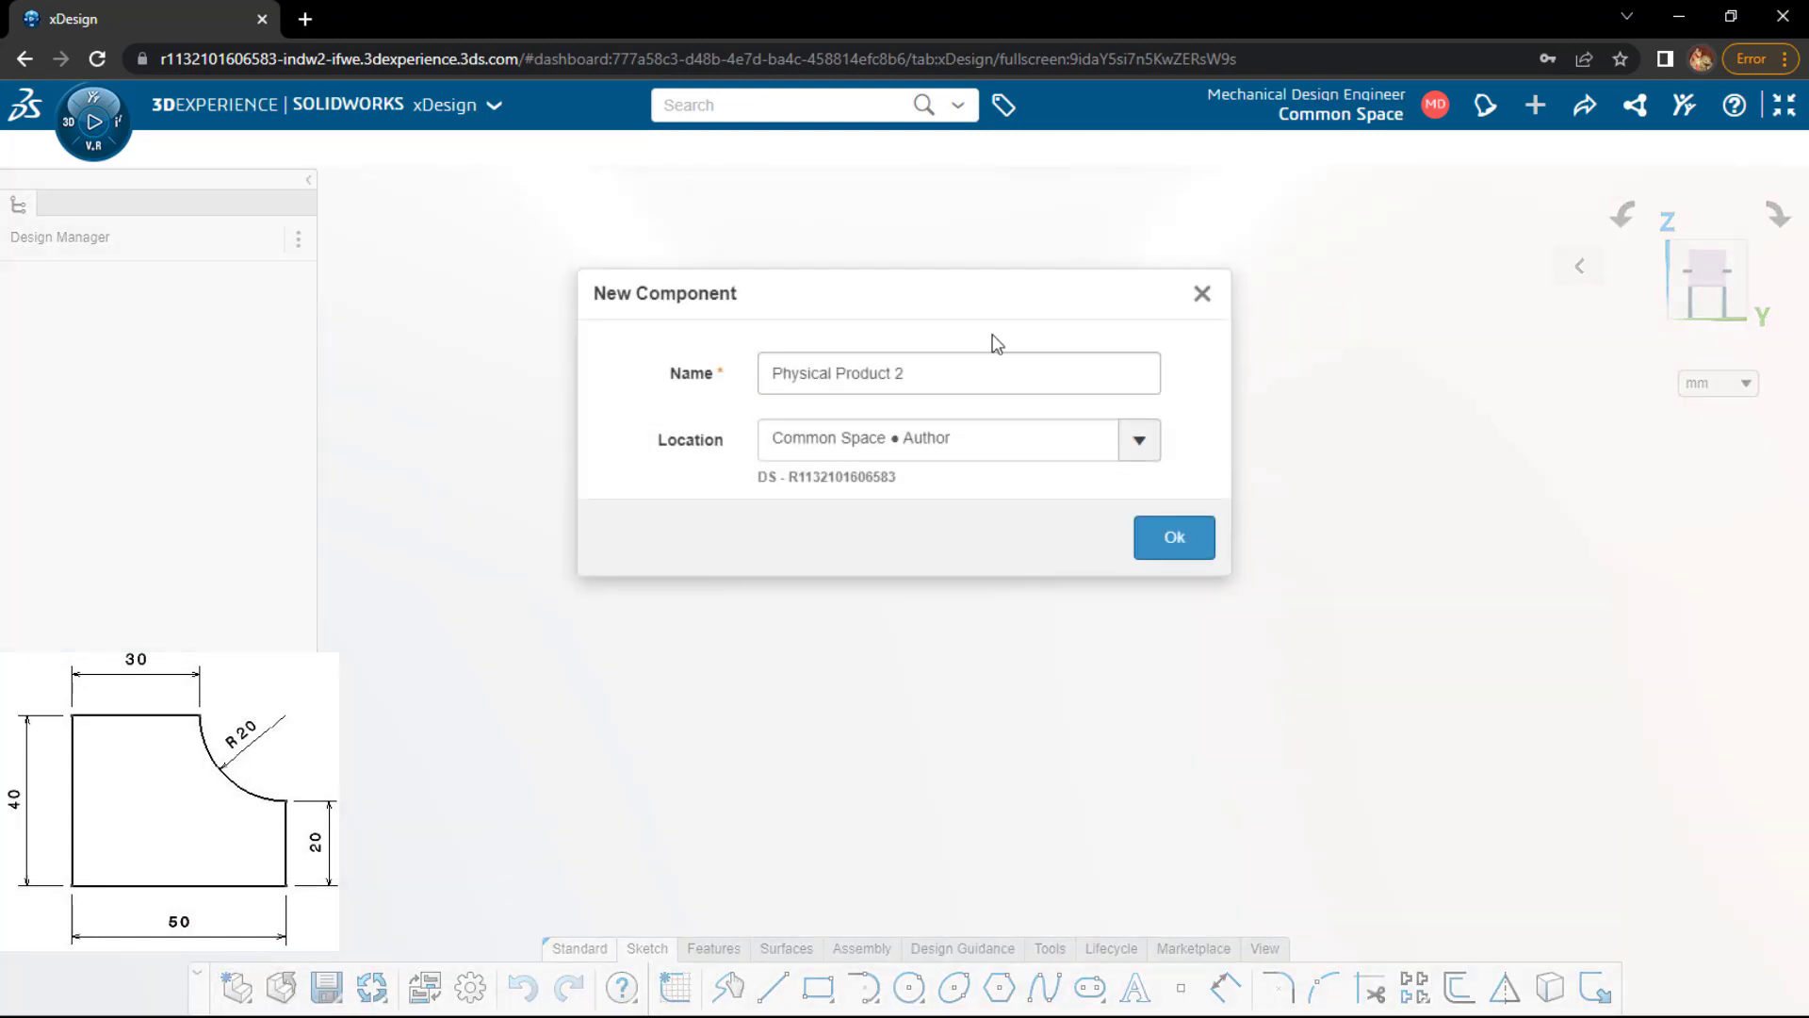
pyautogui.moveTo(971, 372); pyautogui.dragTo(691, 387)
pyautogui.write('3')
pyautogui.press('Return')
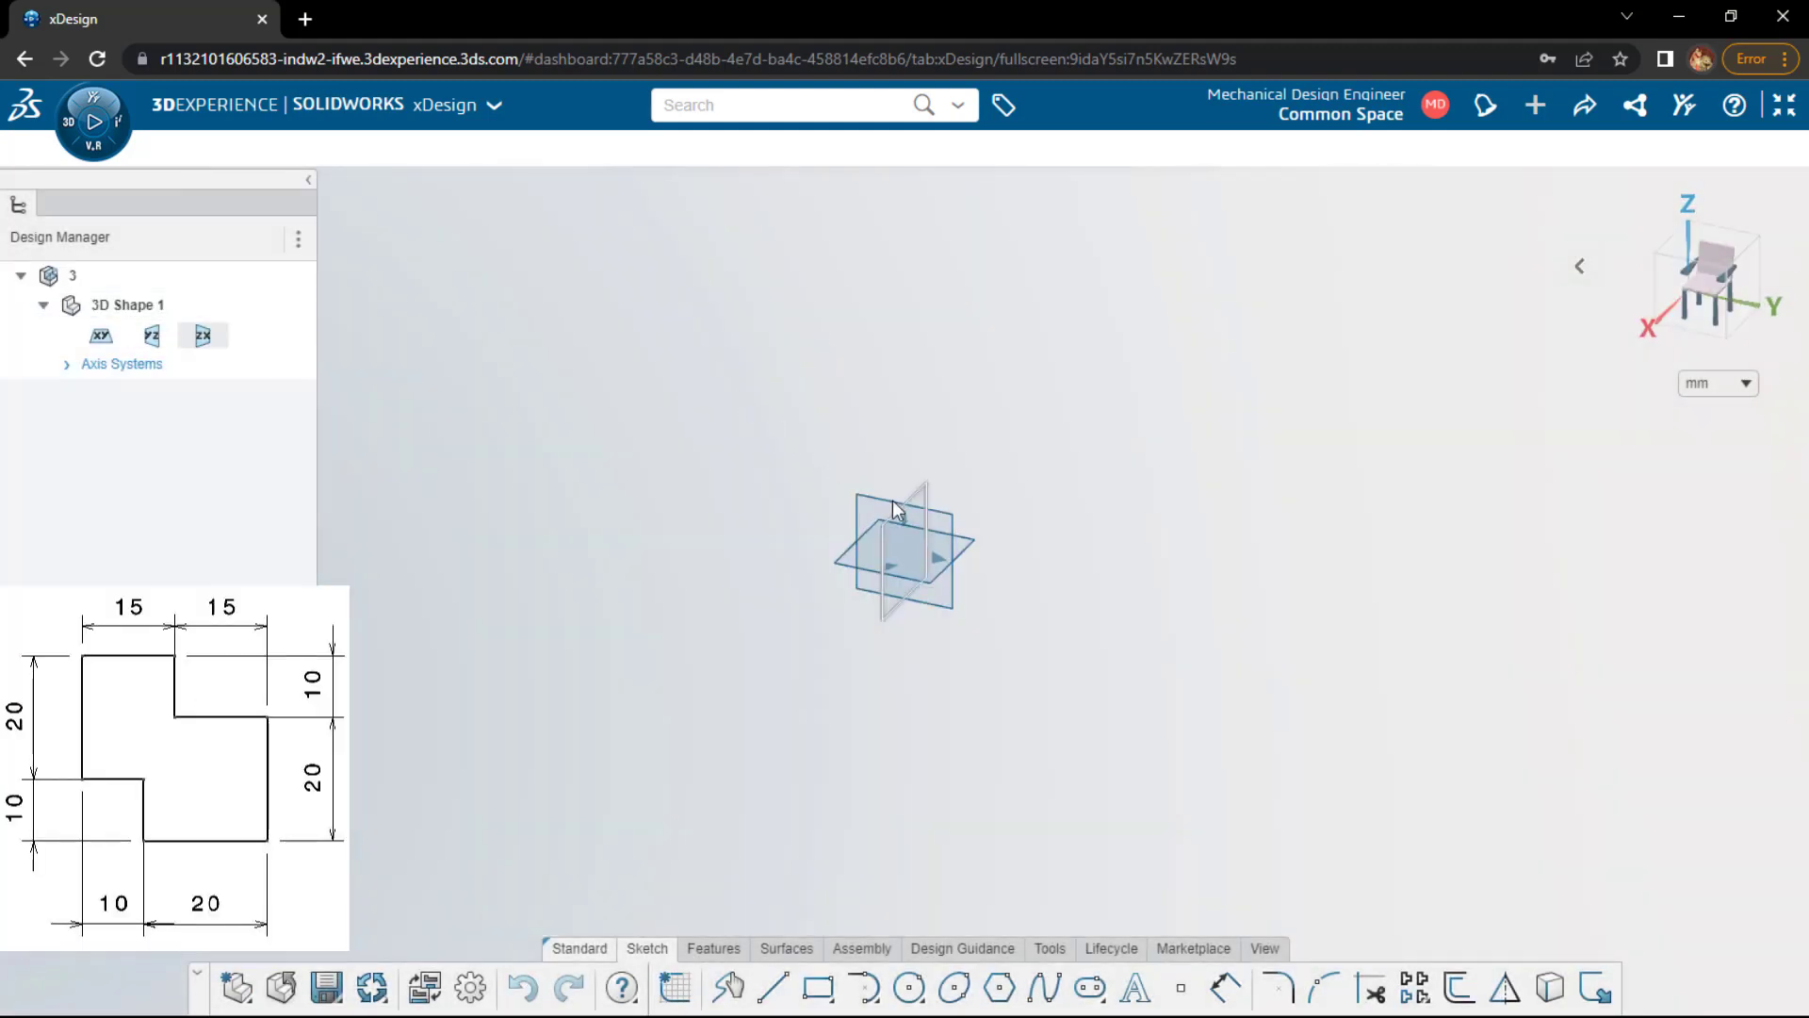
# - Start a sketch on the YZ plane and draw a closed eight-sided stepped outline from the origin, its left edge about 86 mm high
pyautogui.click(940, 478)
pyautogui.click(999, 380)
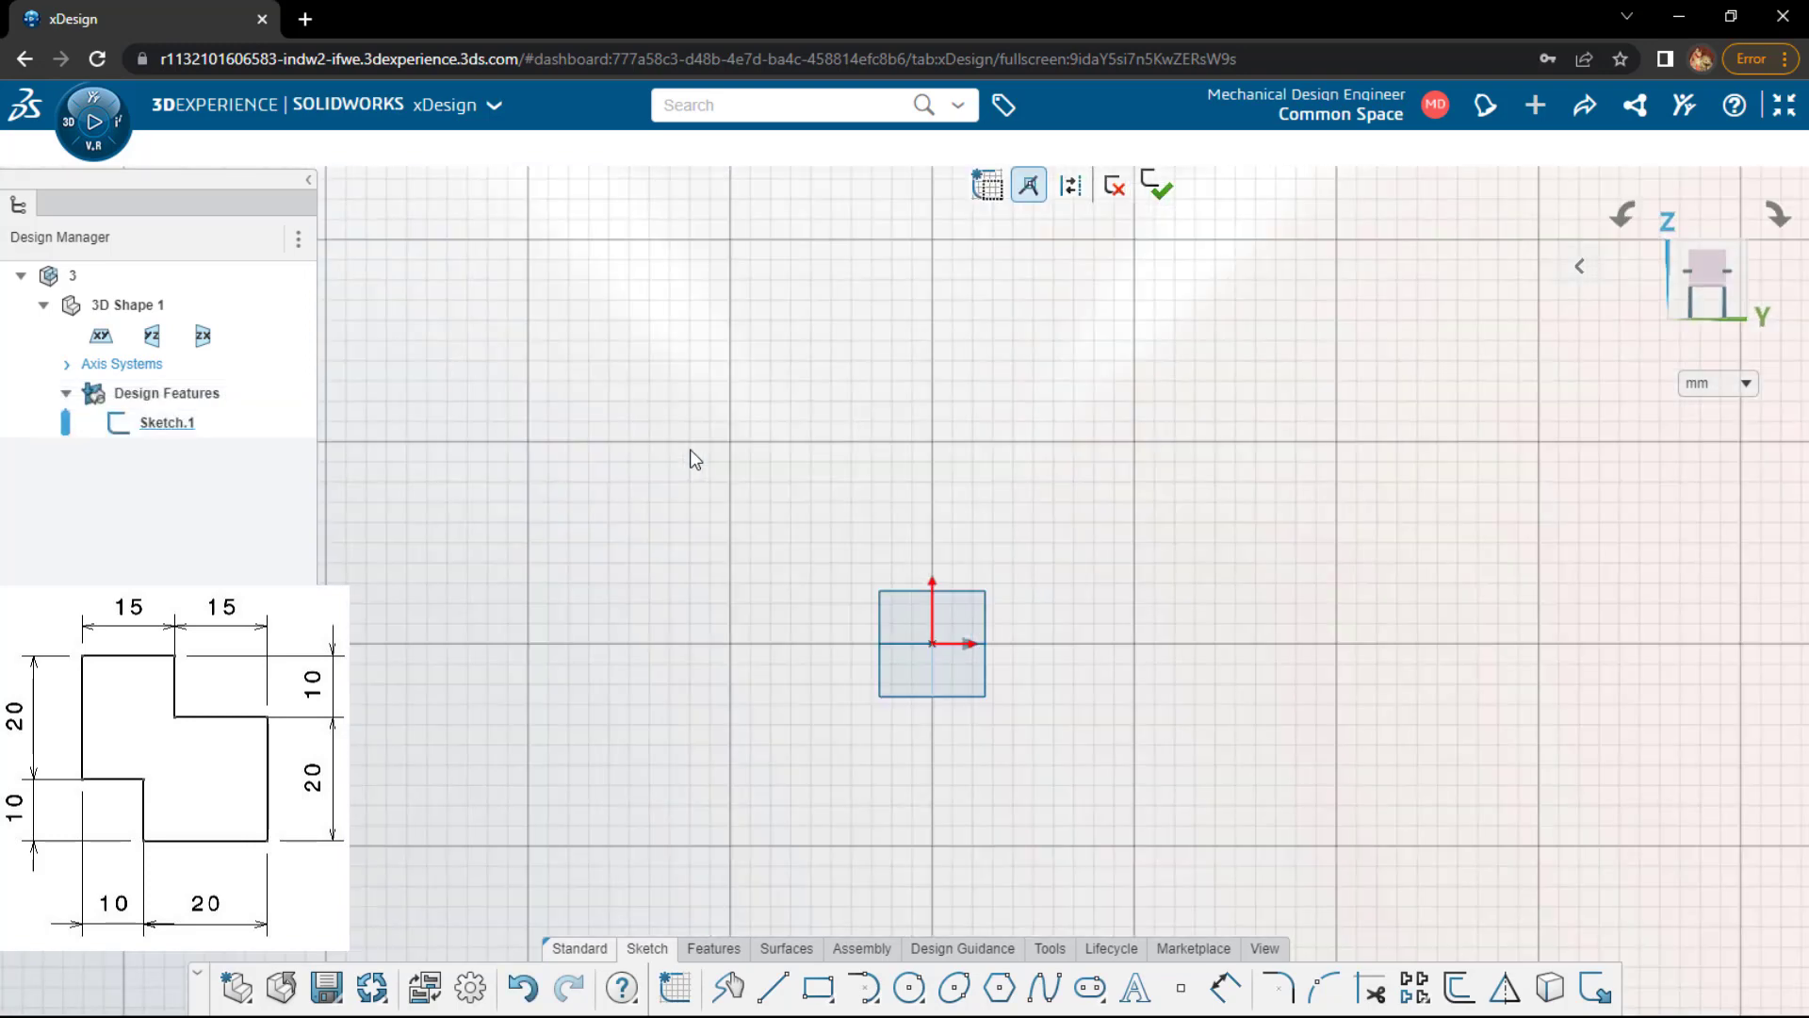
pyautogui.press('l')
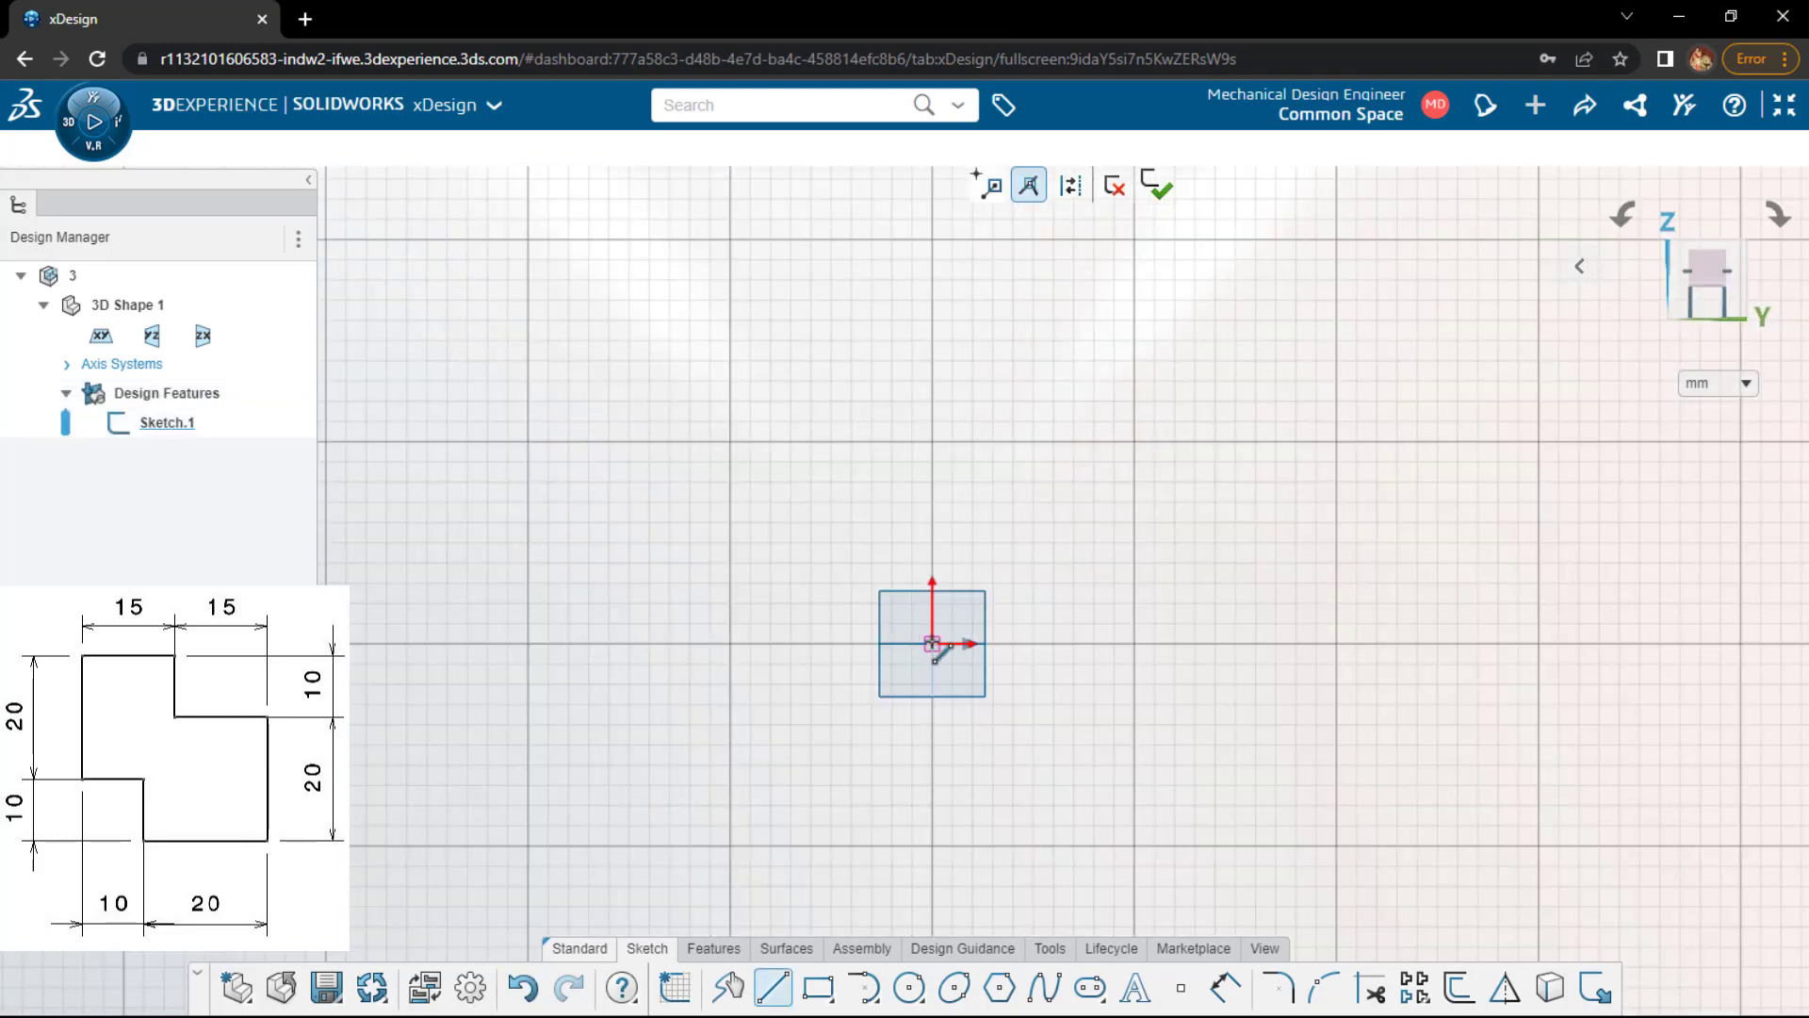
pyautogui.click(932, 643)
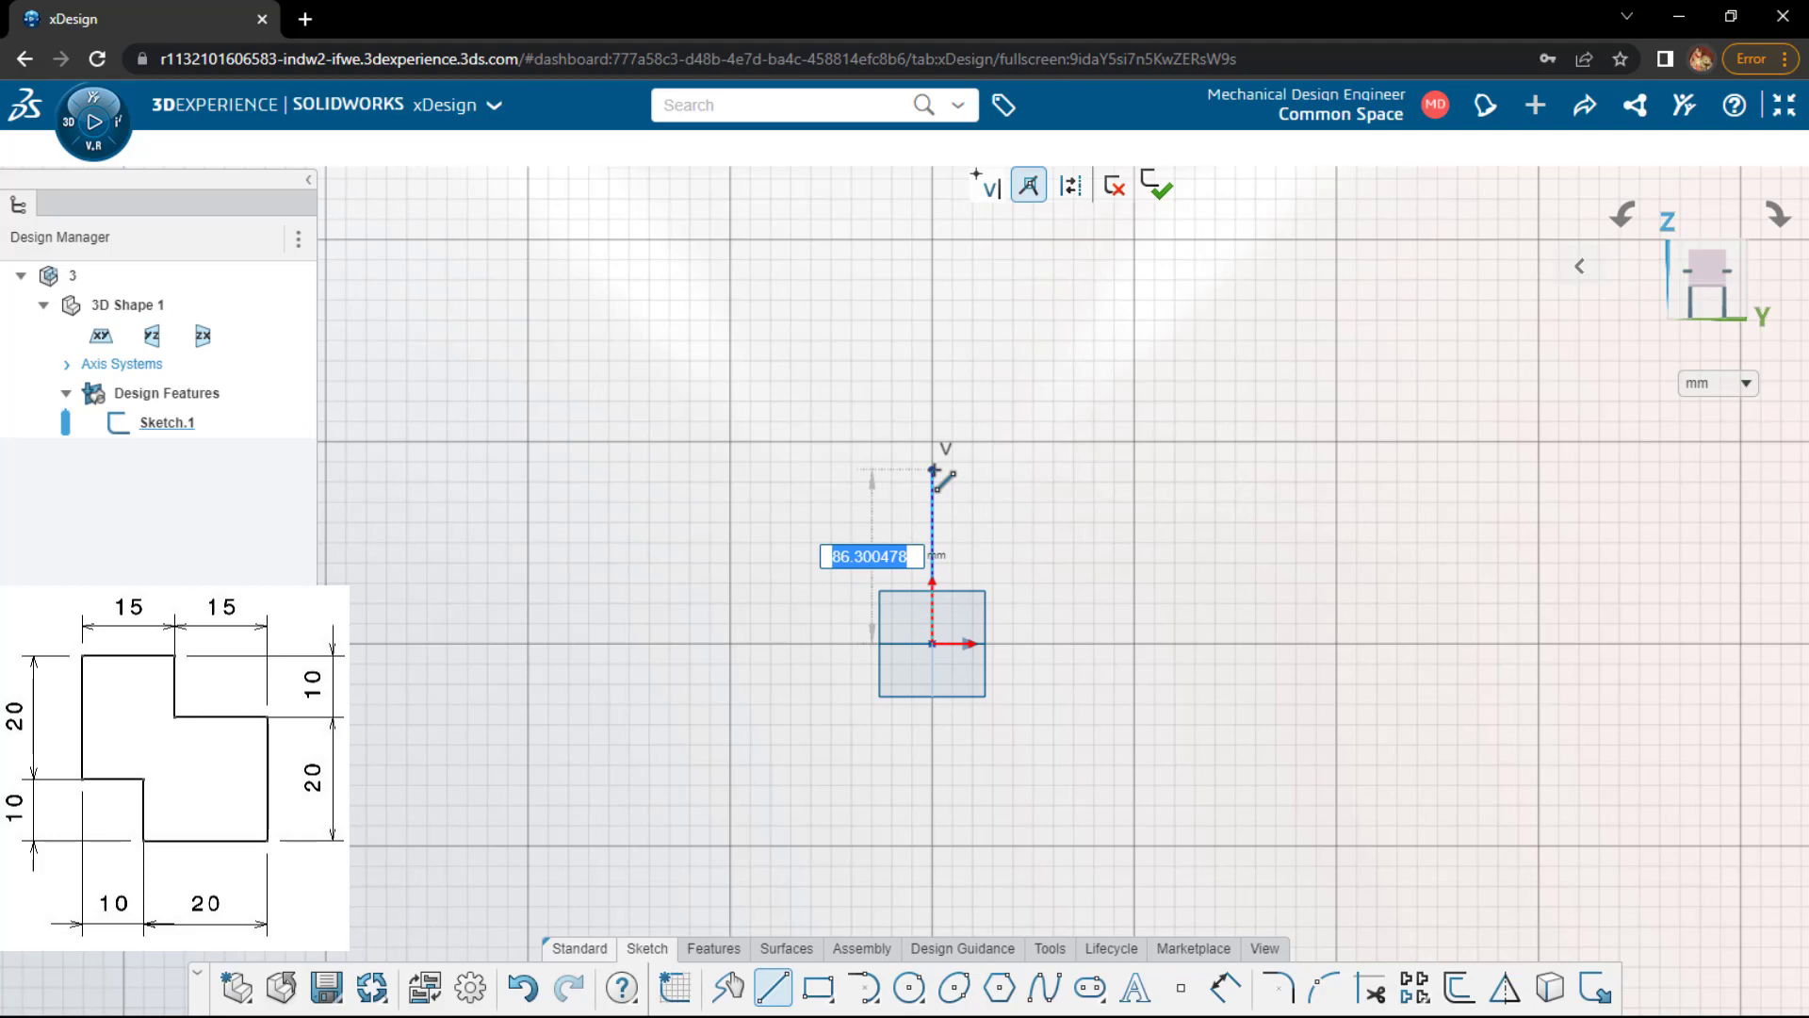
pyautogui.click(932, 468)
pyautogui.click(1057, 469)
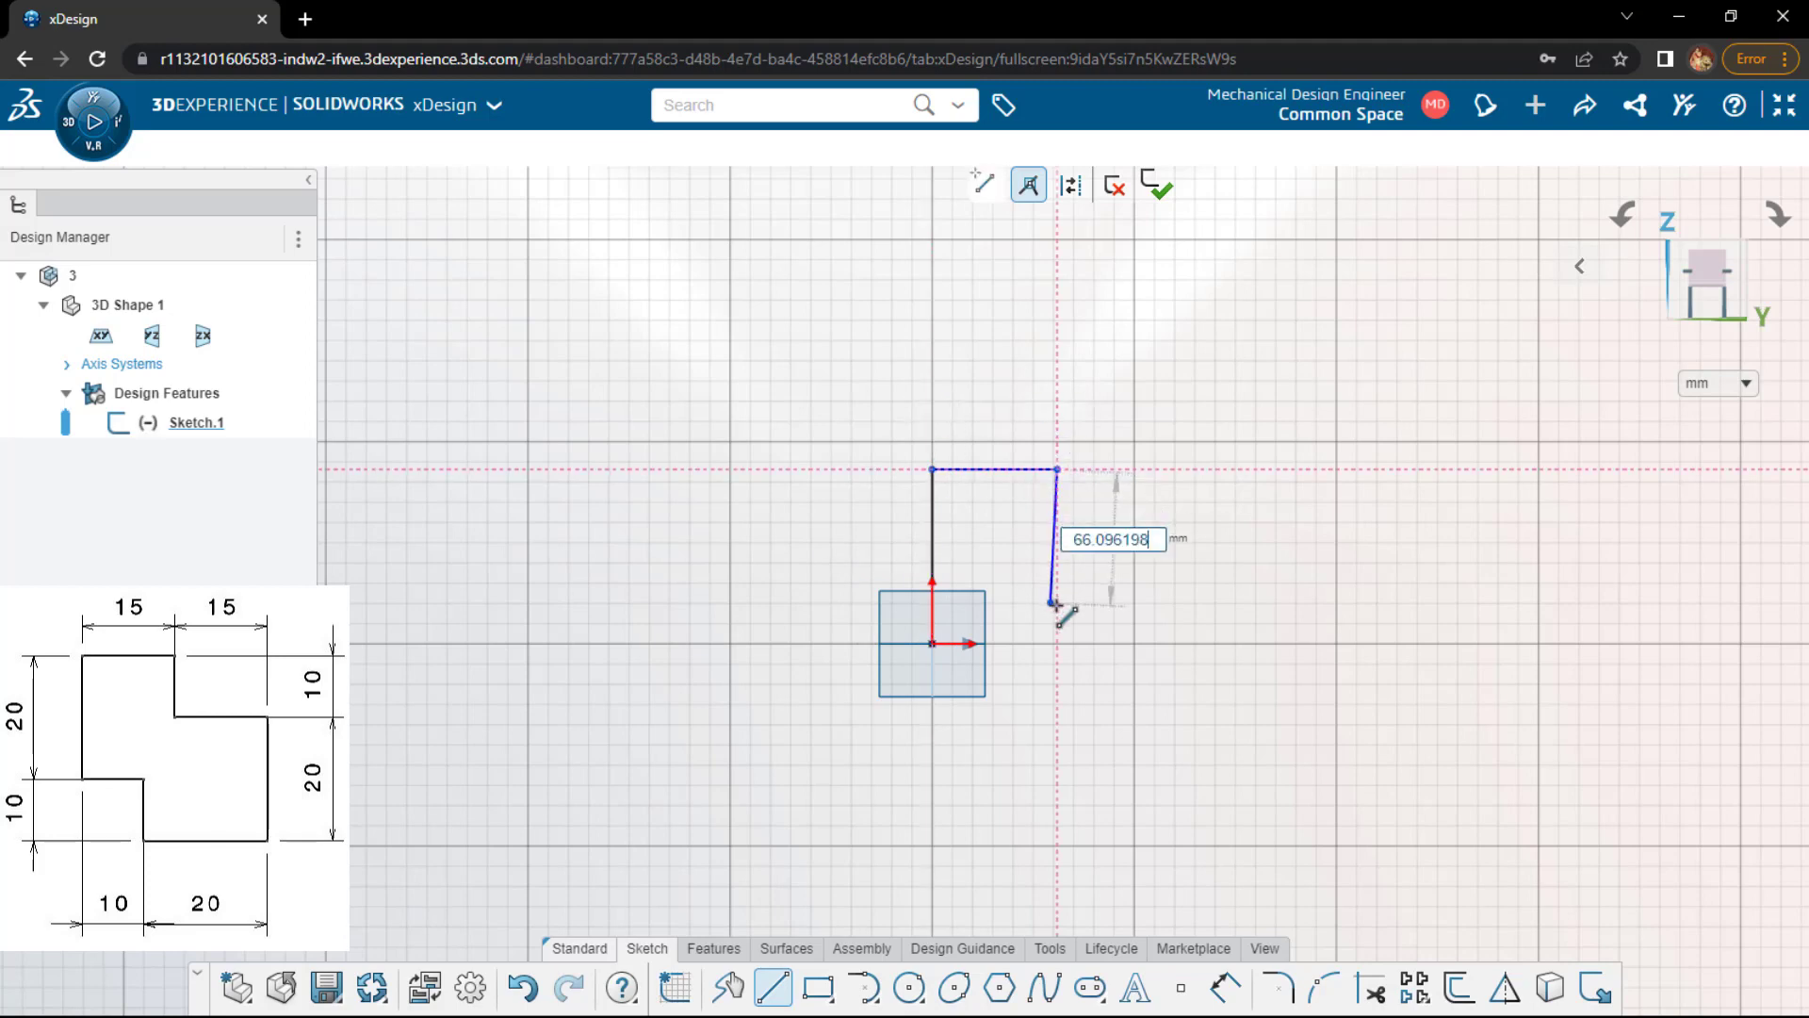
pyautogui.click(1057, 606)
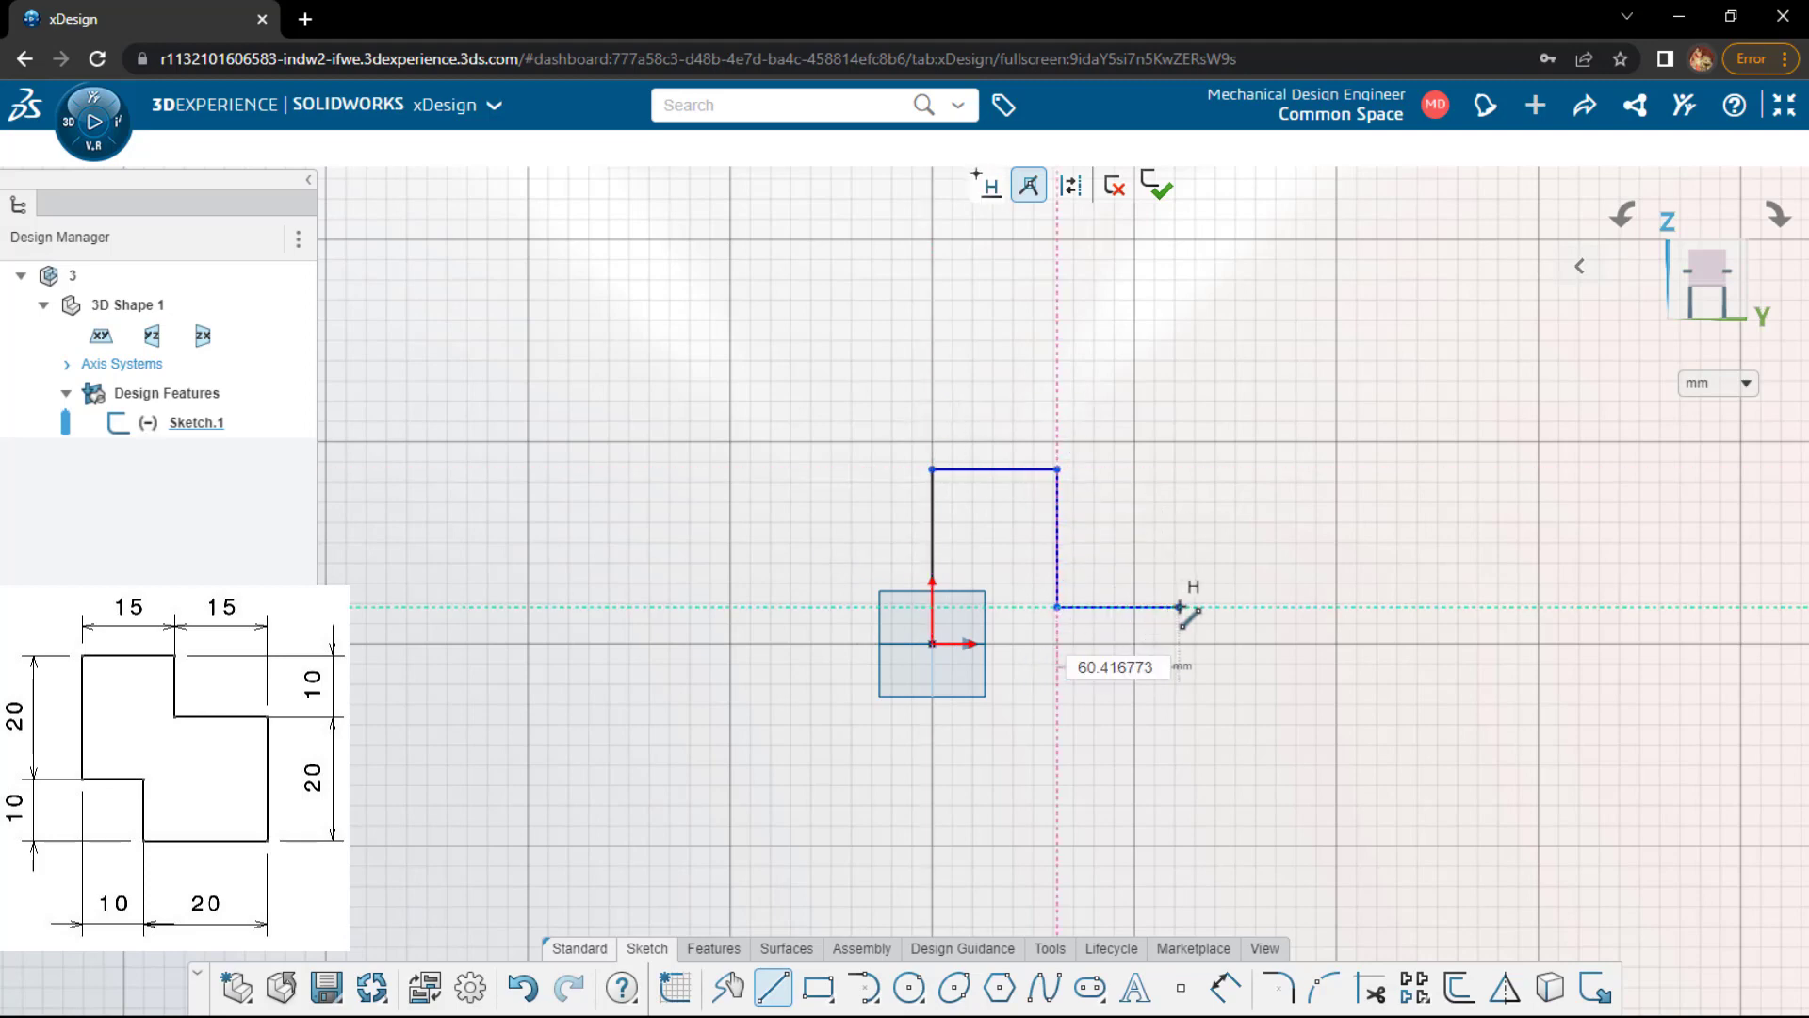
pyautogui.click(1179, 606)
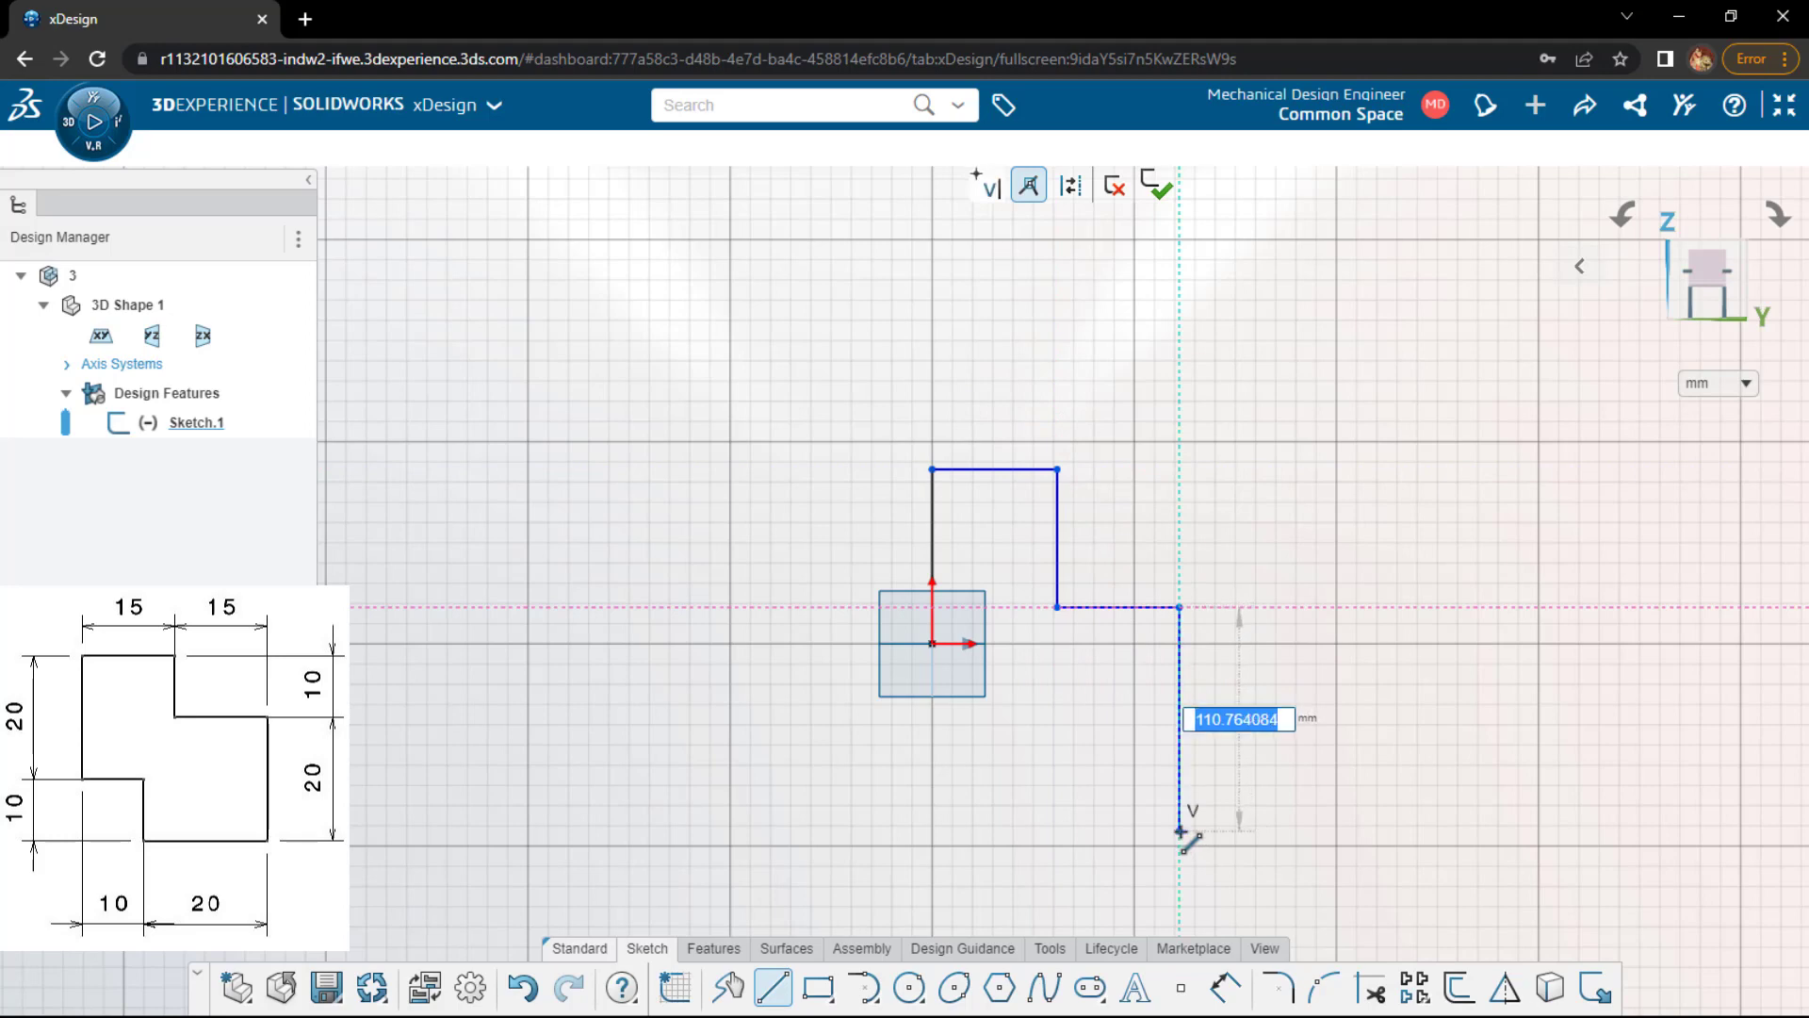
pyautogui.click(1179, 831)
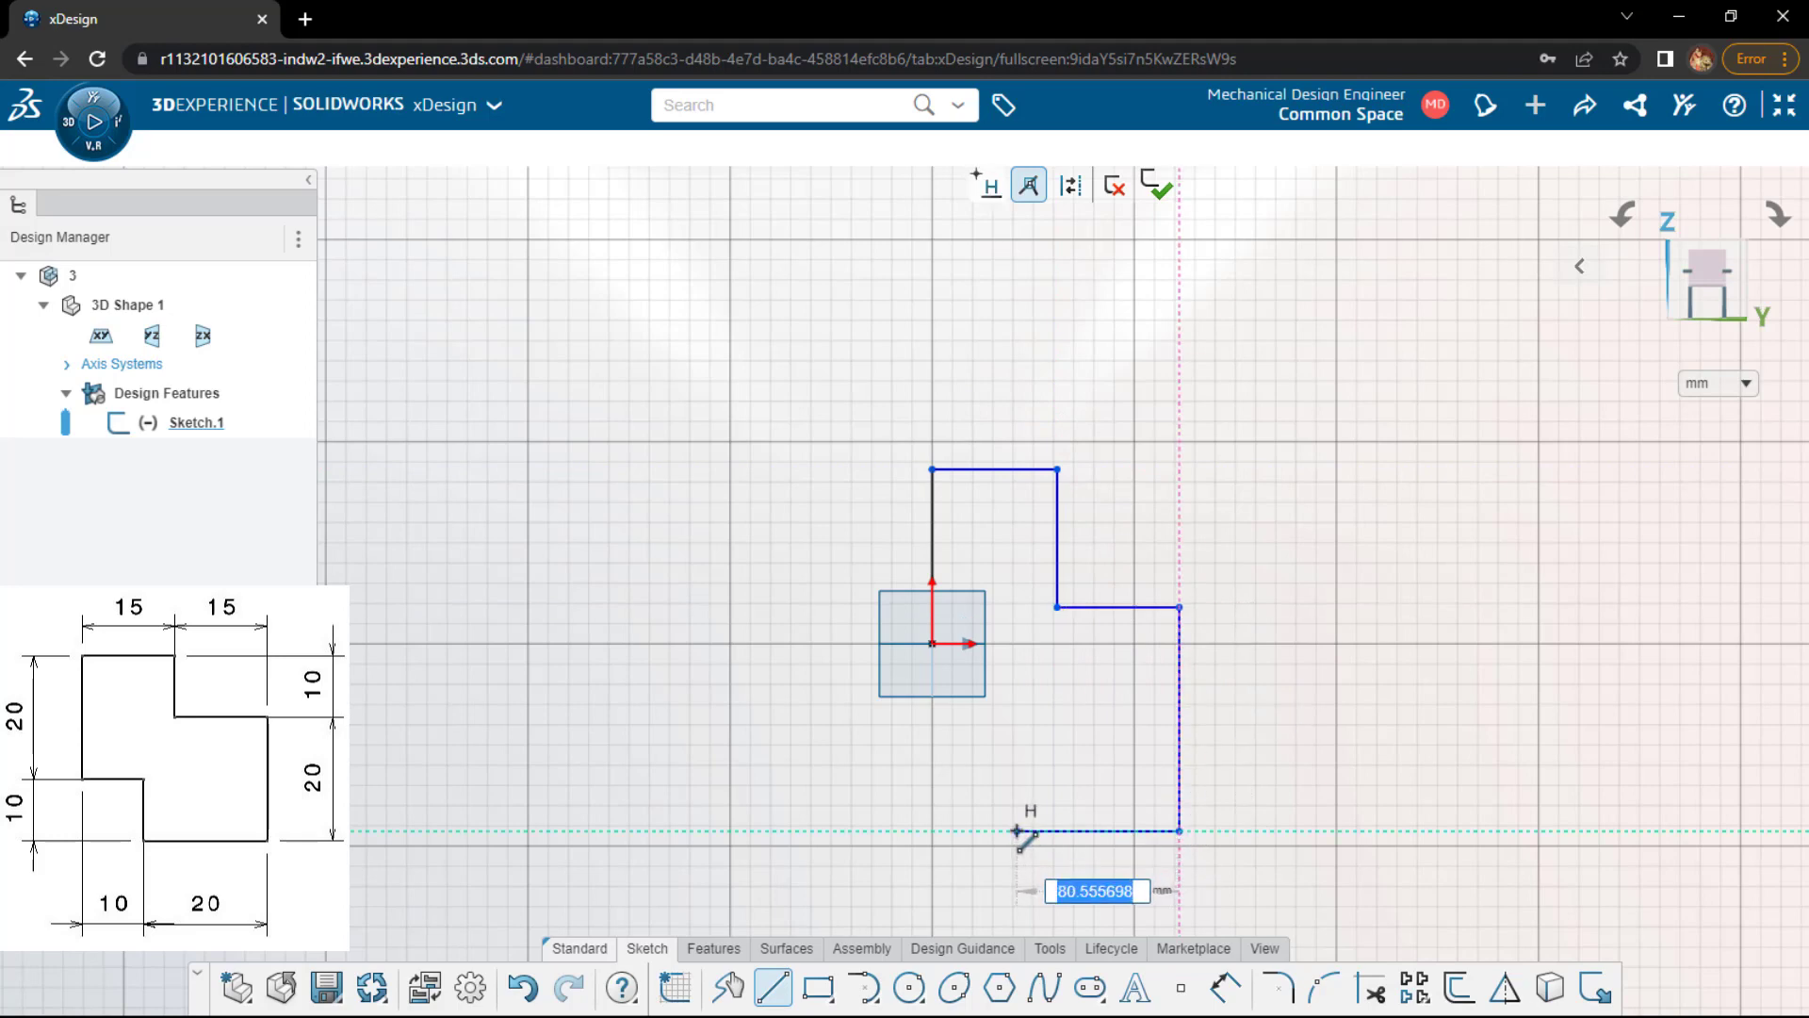
pyautogui.click(1017, 831)
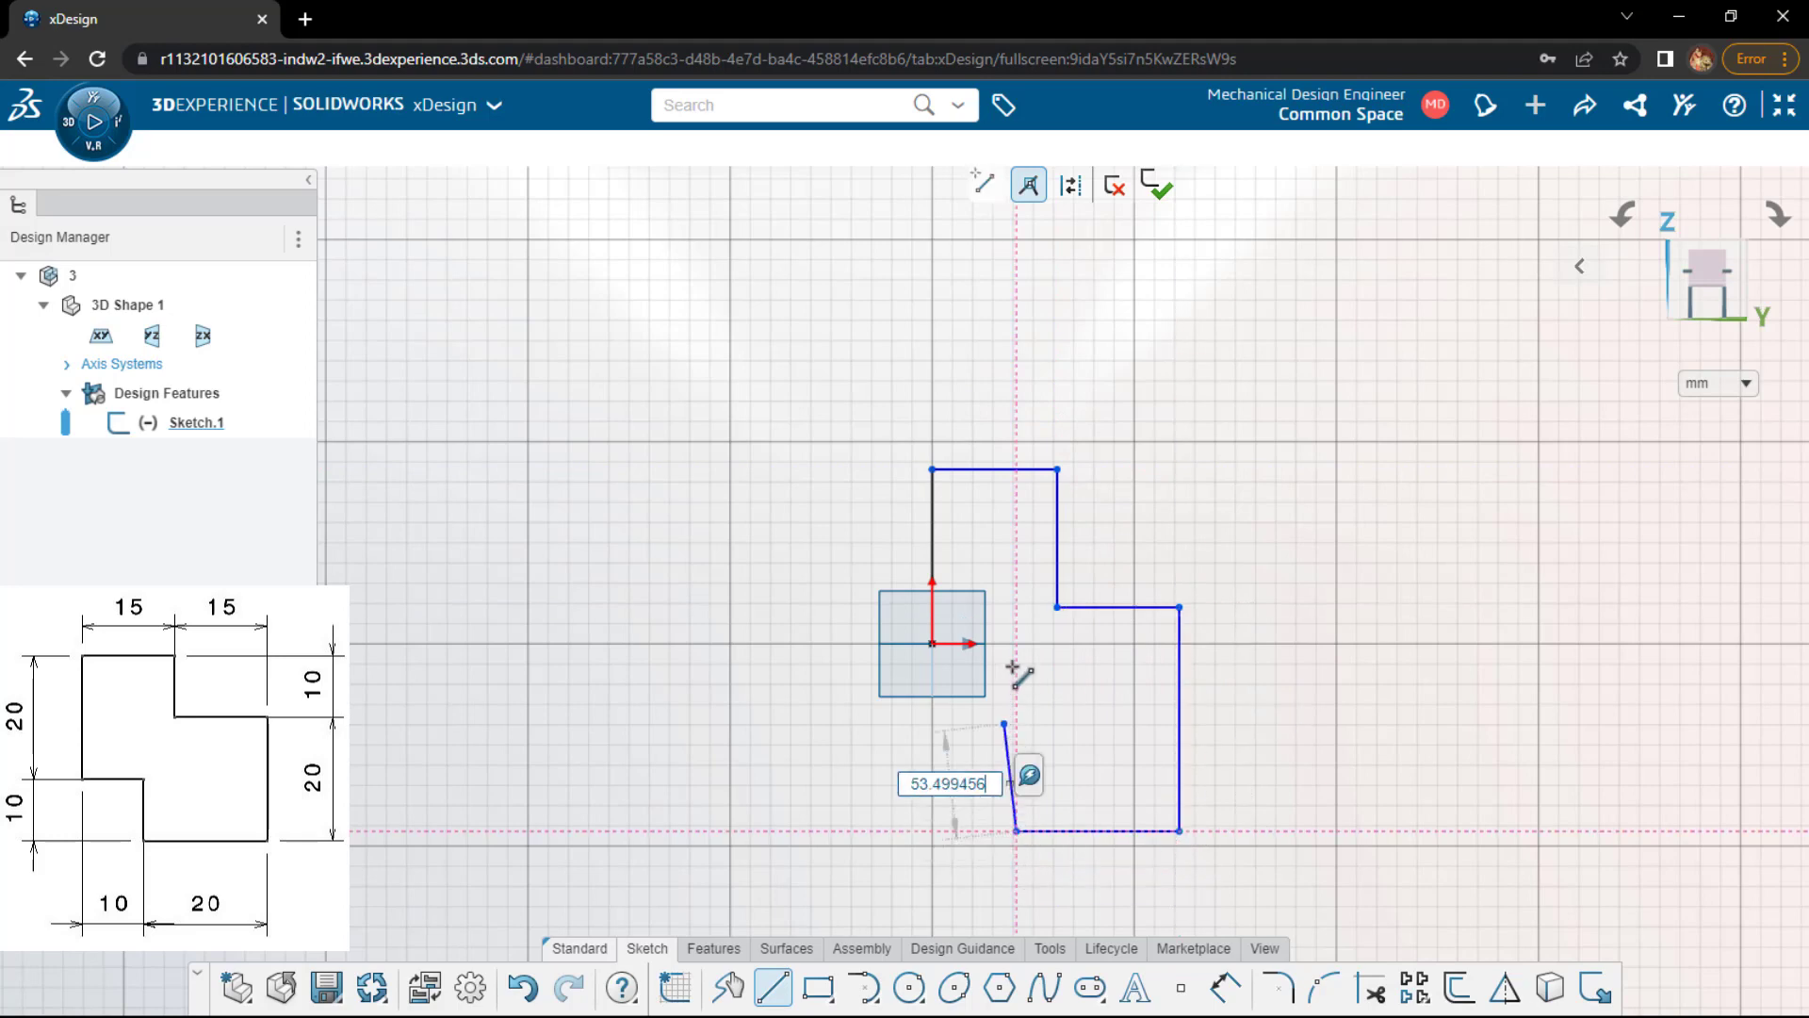
pyautogui.click(955, 644)
pyautogui.click(933, 645)
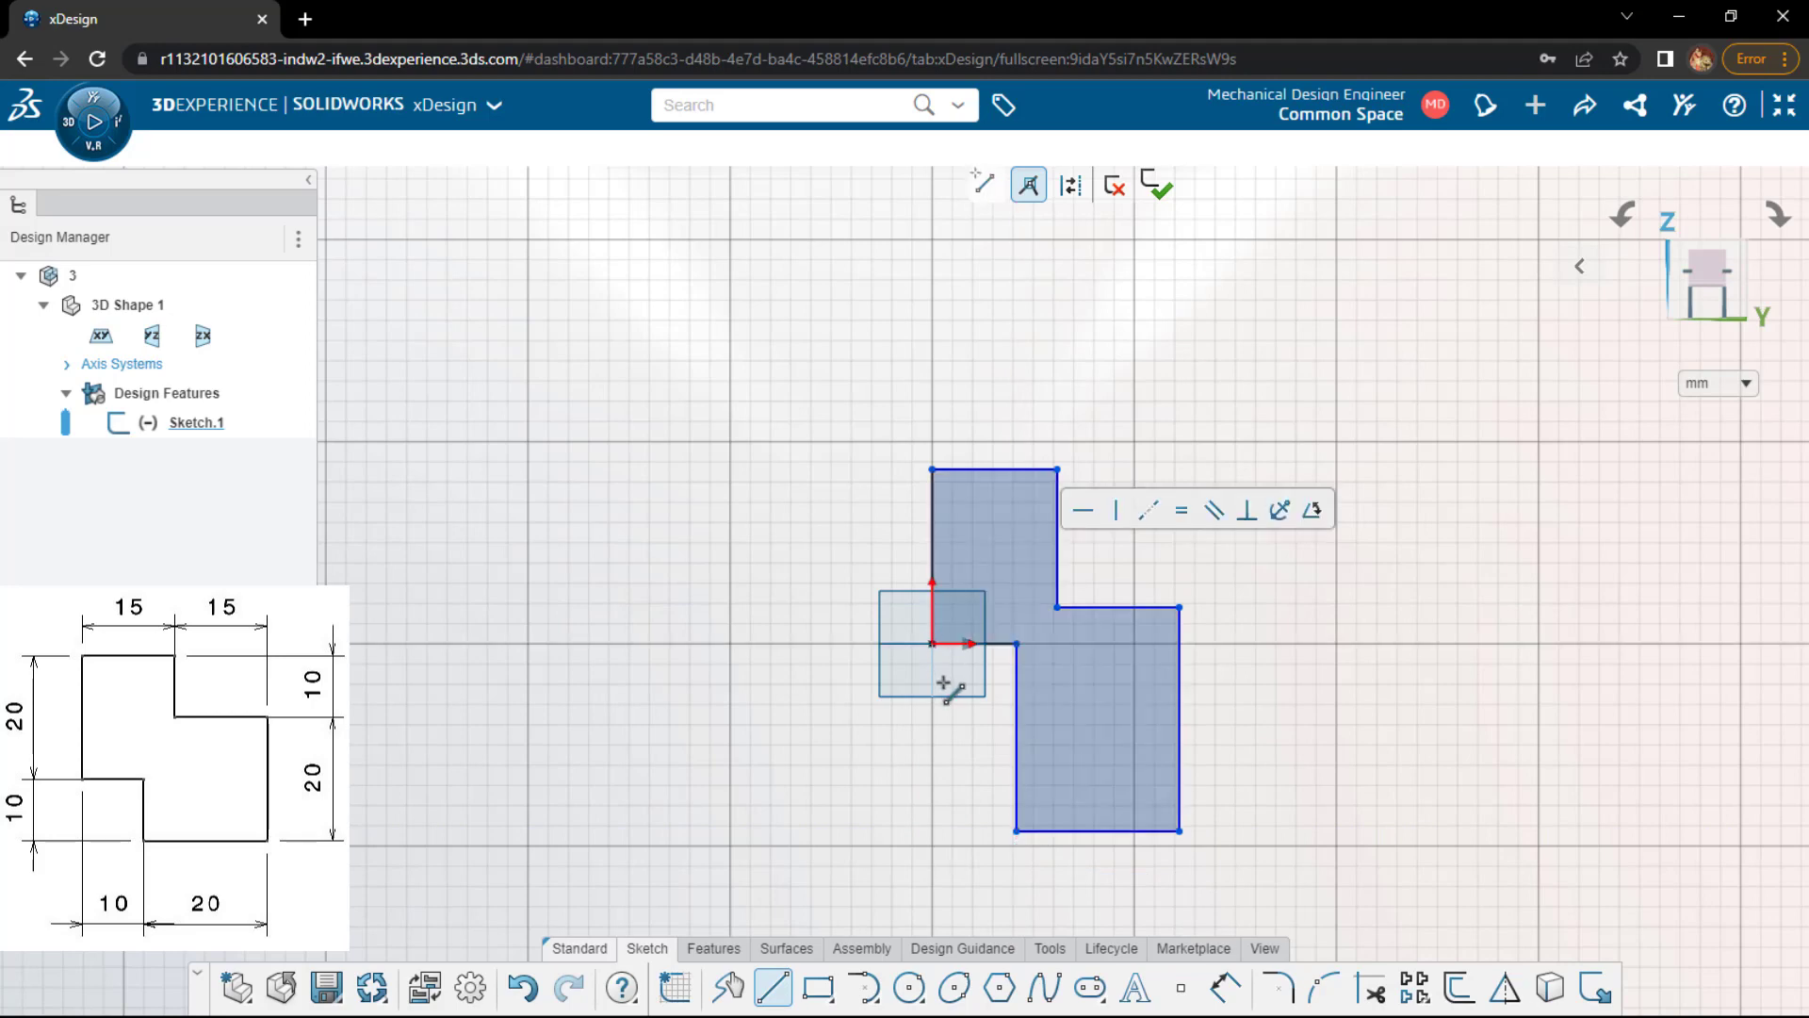
pyautogui.click(932, 557)
pyautogui.press('Escape')
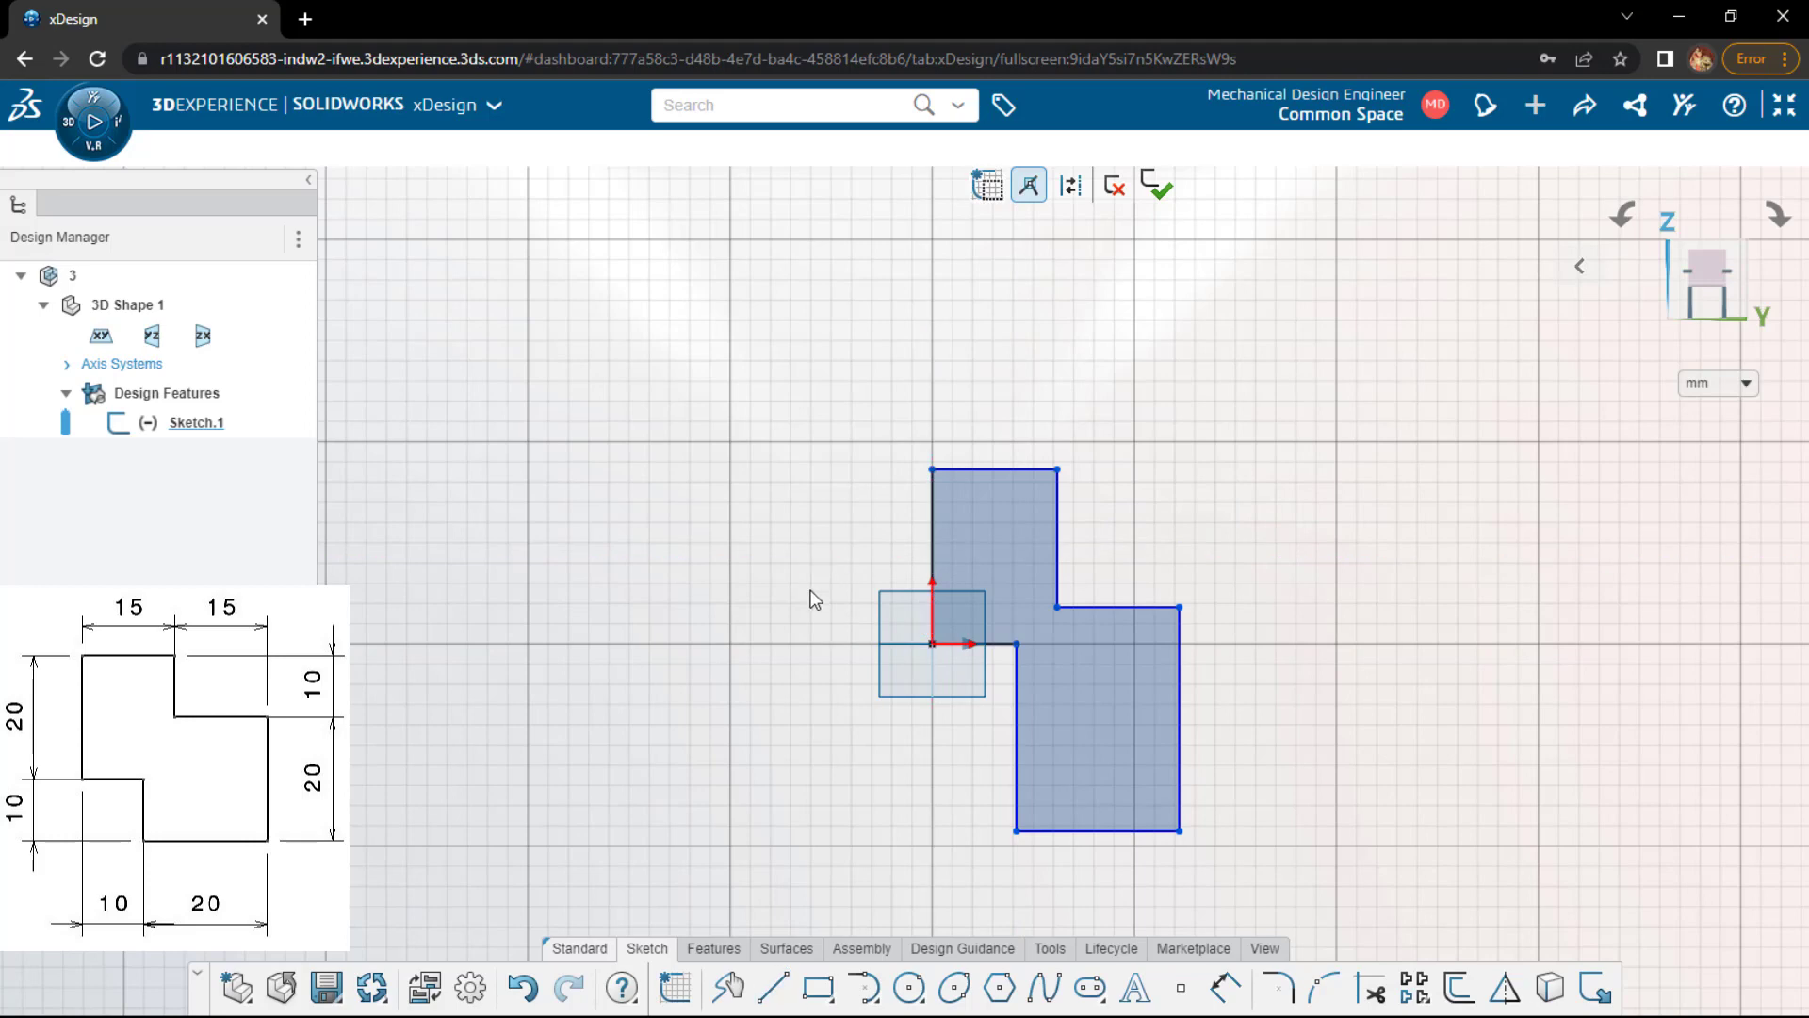
# - Dimension the outline's left edge as 20 mm and the vertical edge of the lower-left notch as 10 mm
pyautogui.click(930, 537)
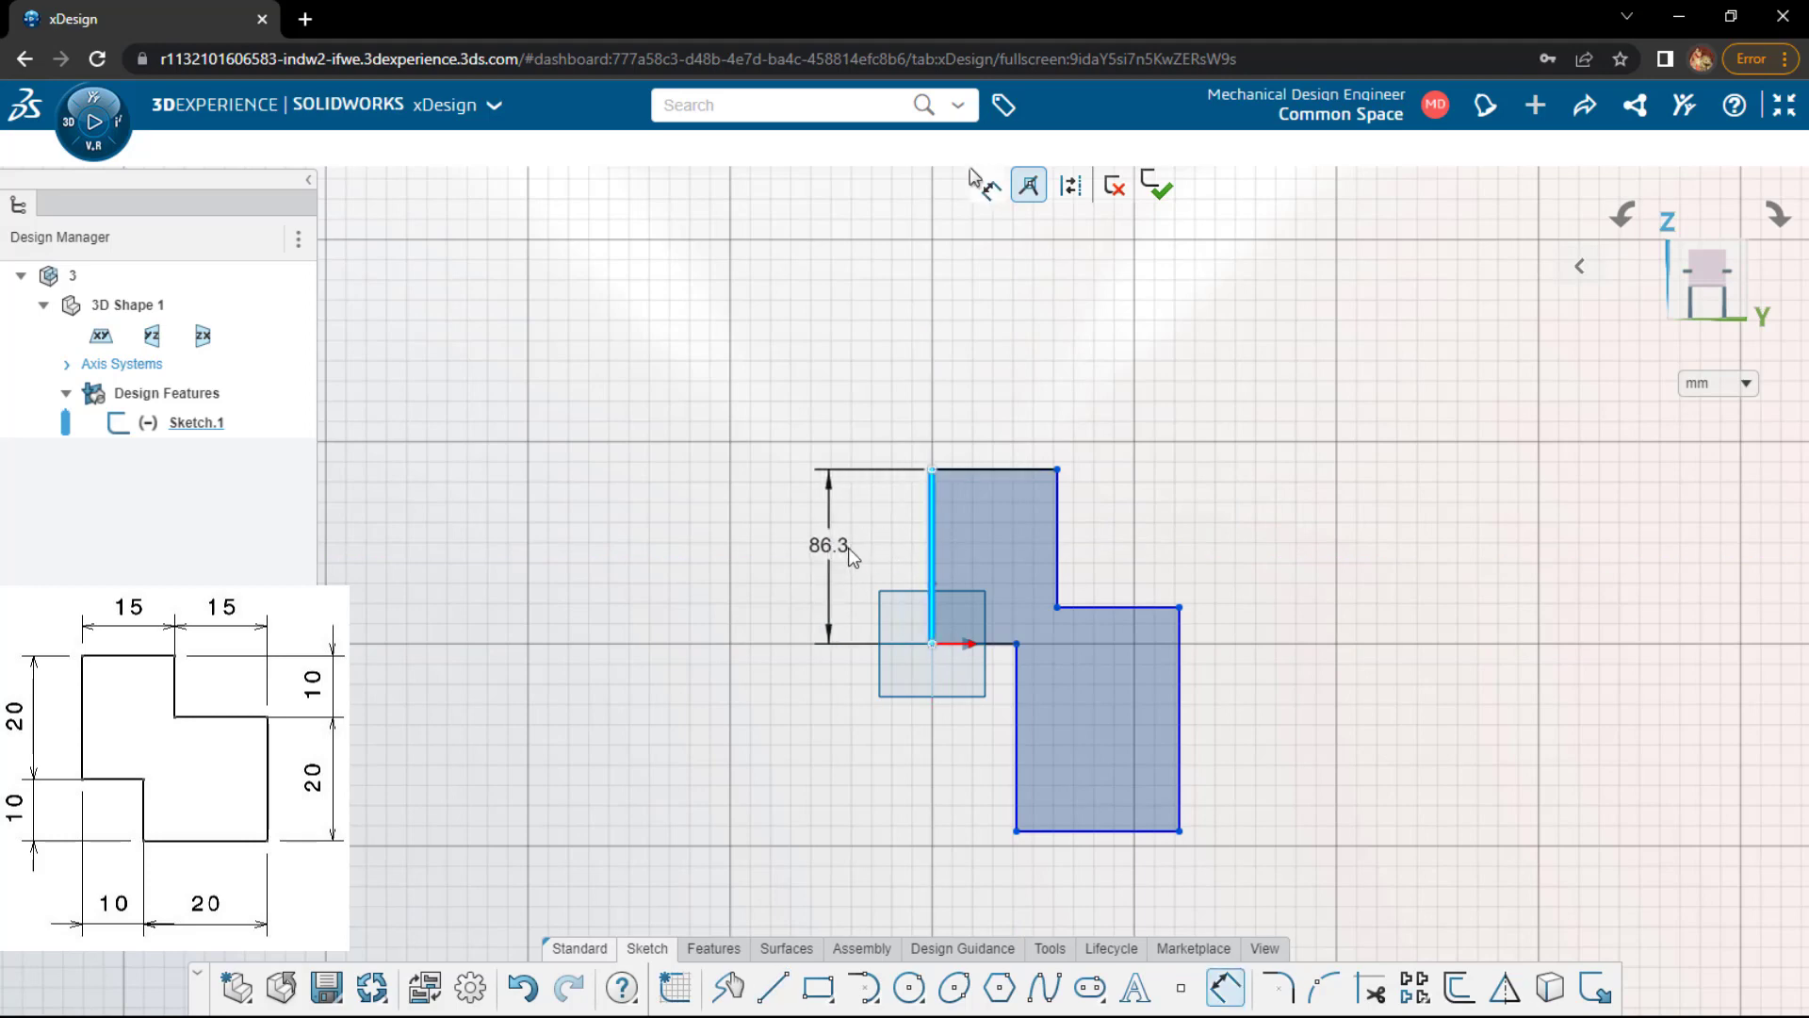
pyautogui.click(848, 546)
pyautogui.write('20')
pyautogui.press('Return')
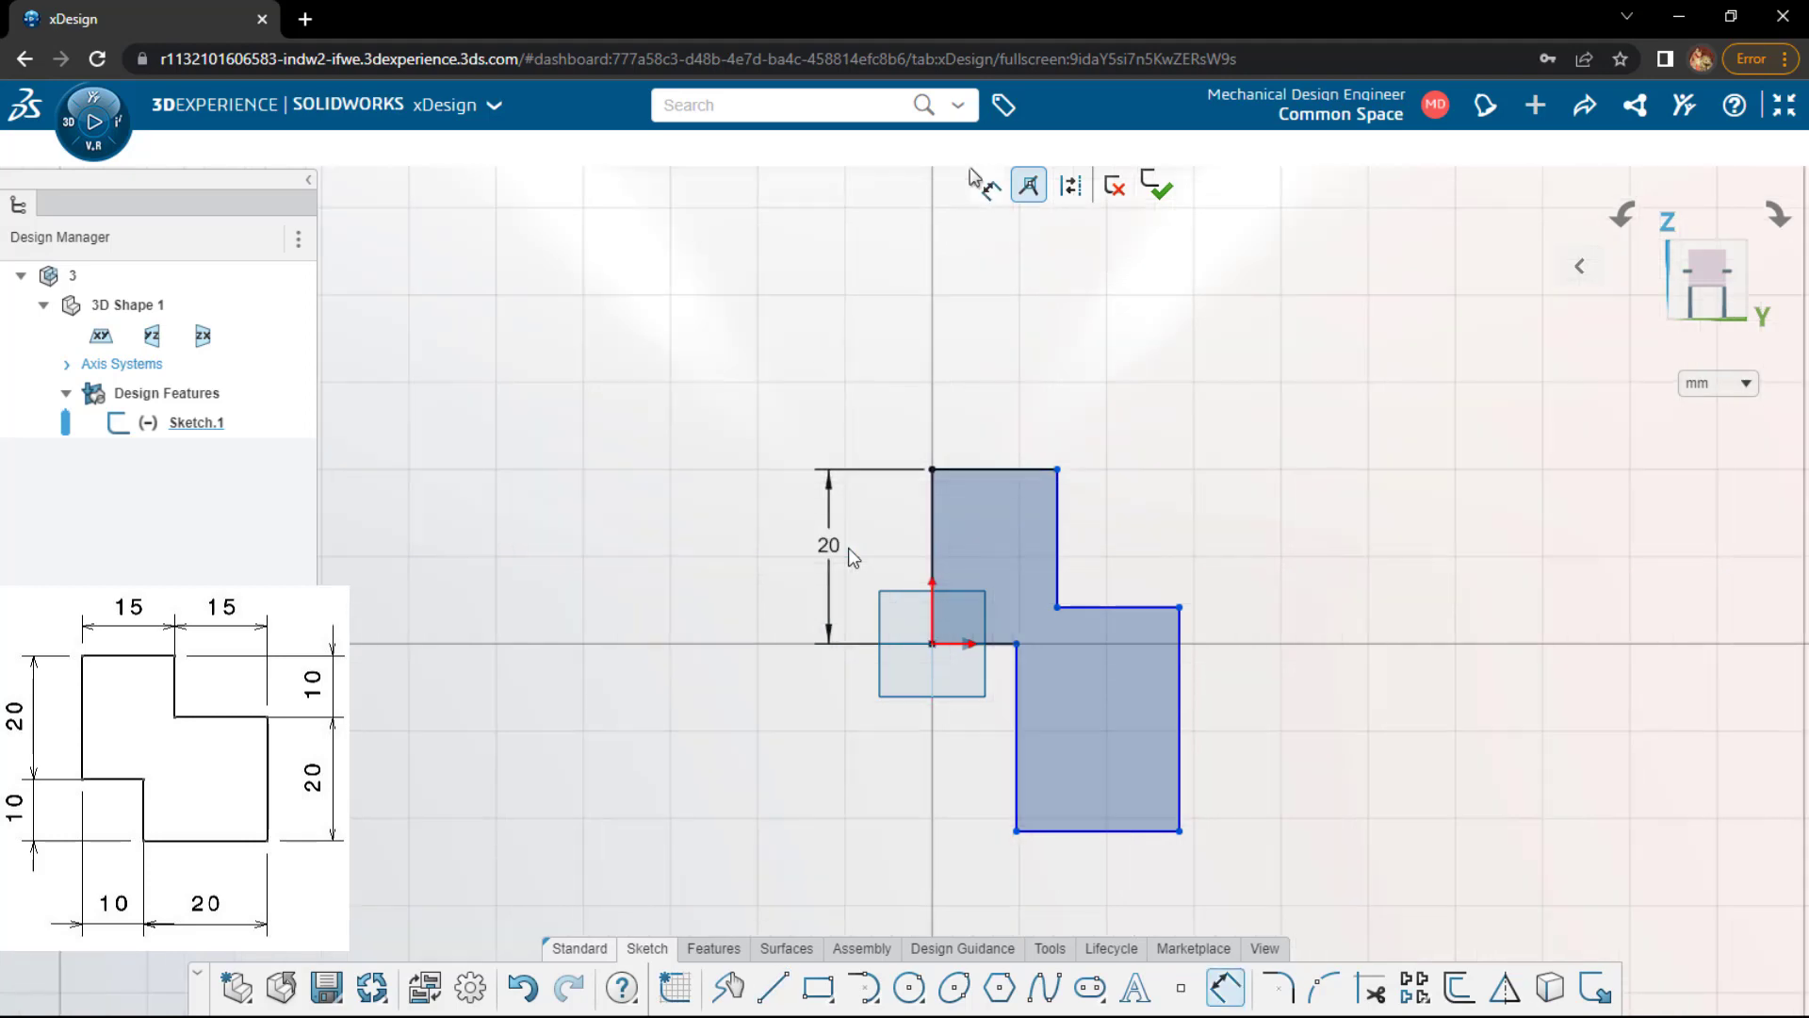
pyautogui.click(1011, 744)
pyautogui.click(771, 718)
pyautogui.write('10')
pyautogui.press('Return')
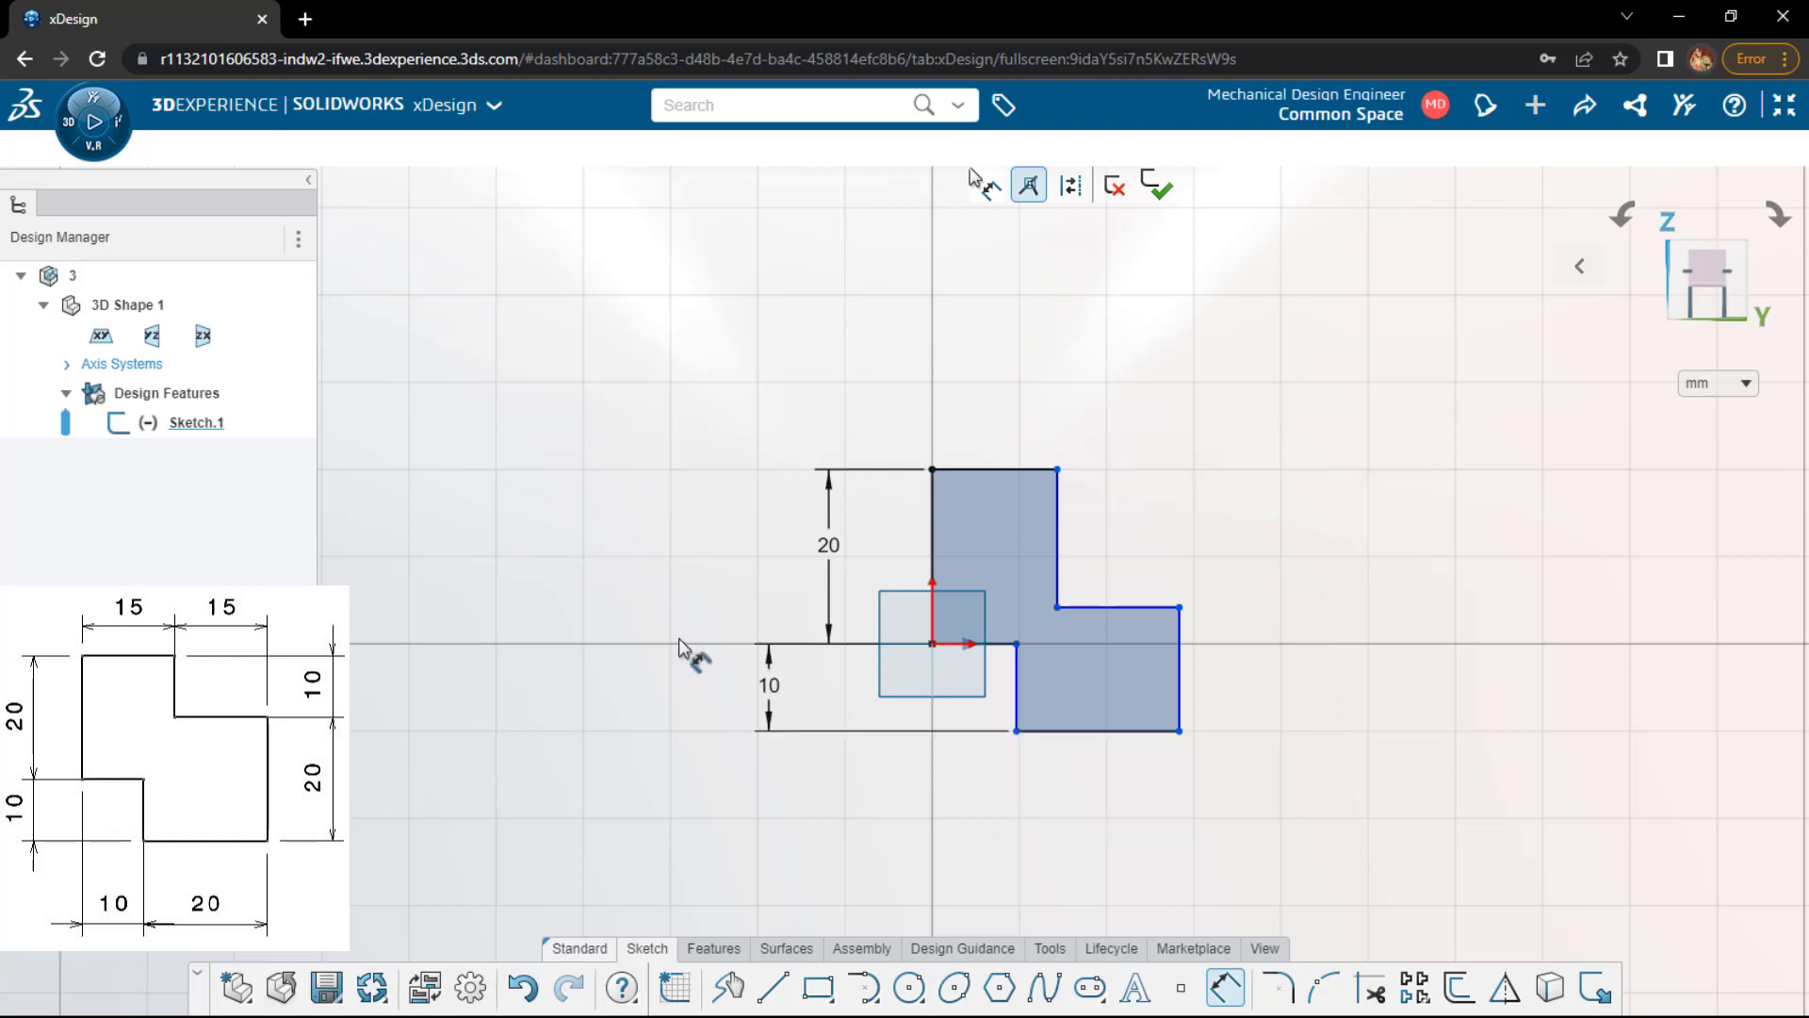
# - Dimension the horizontal edge of the lower-left notch as 10 mm and the outline's right edge as 20 mm
pyautogui.click(989, 644)
pyautogui.click(967, 796)
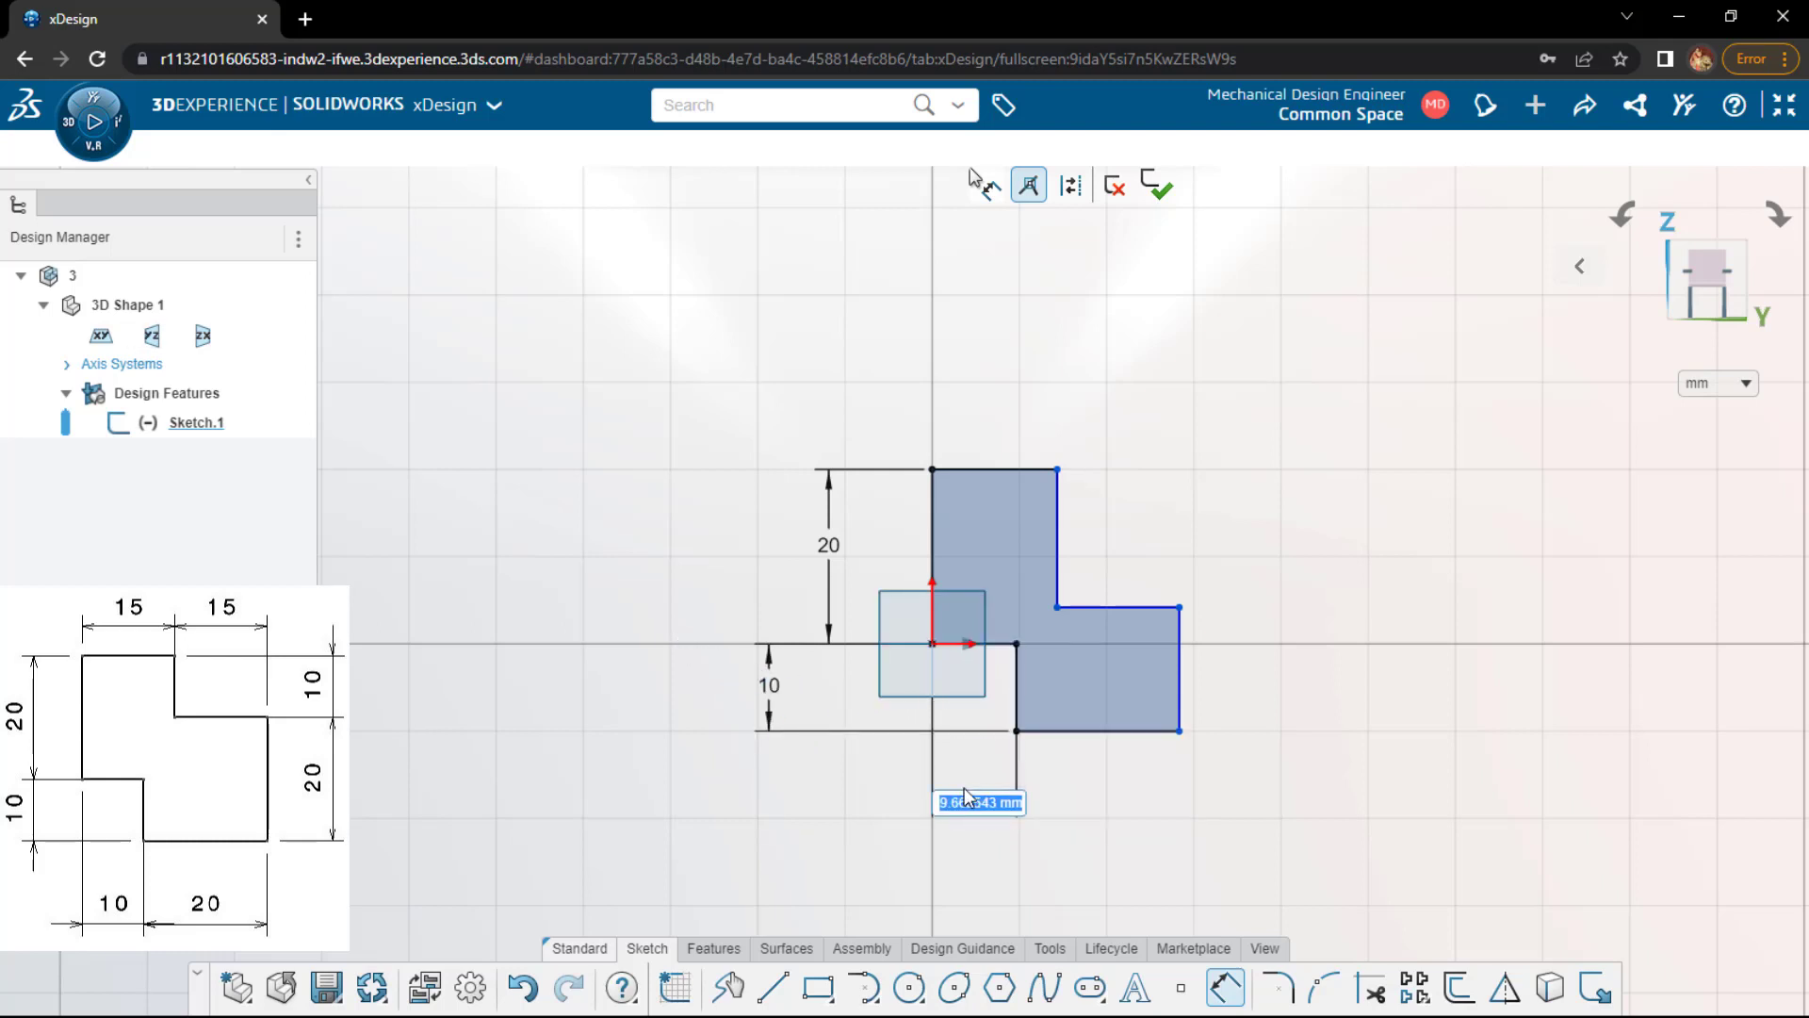
pyautogui.write('10')
pyautogui.press('Return')
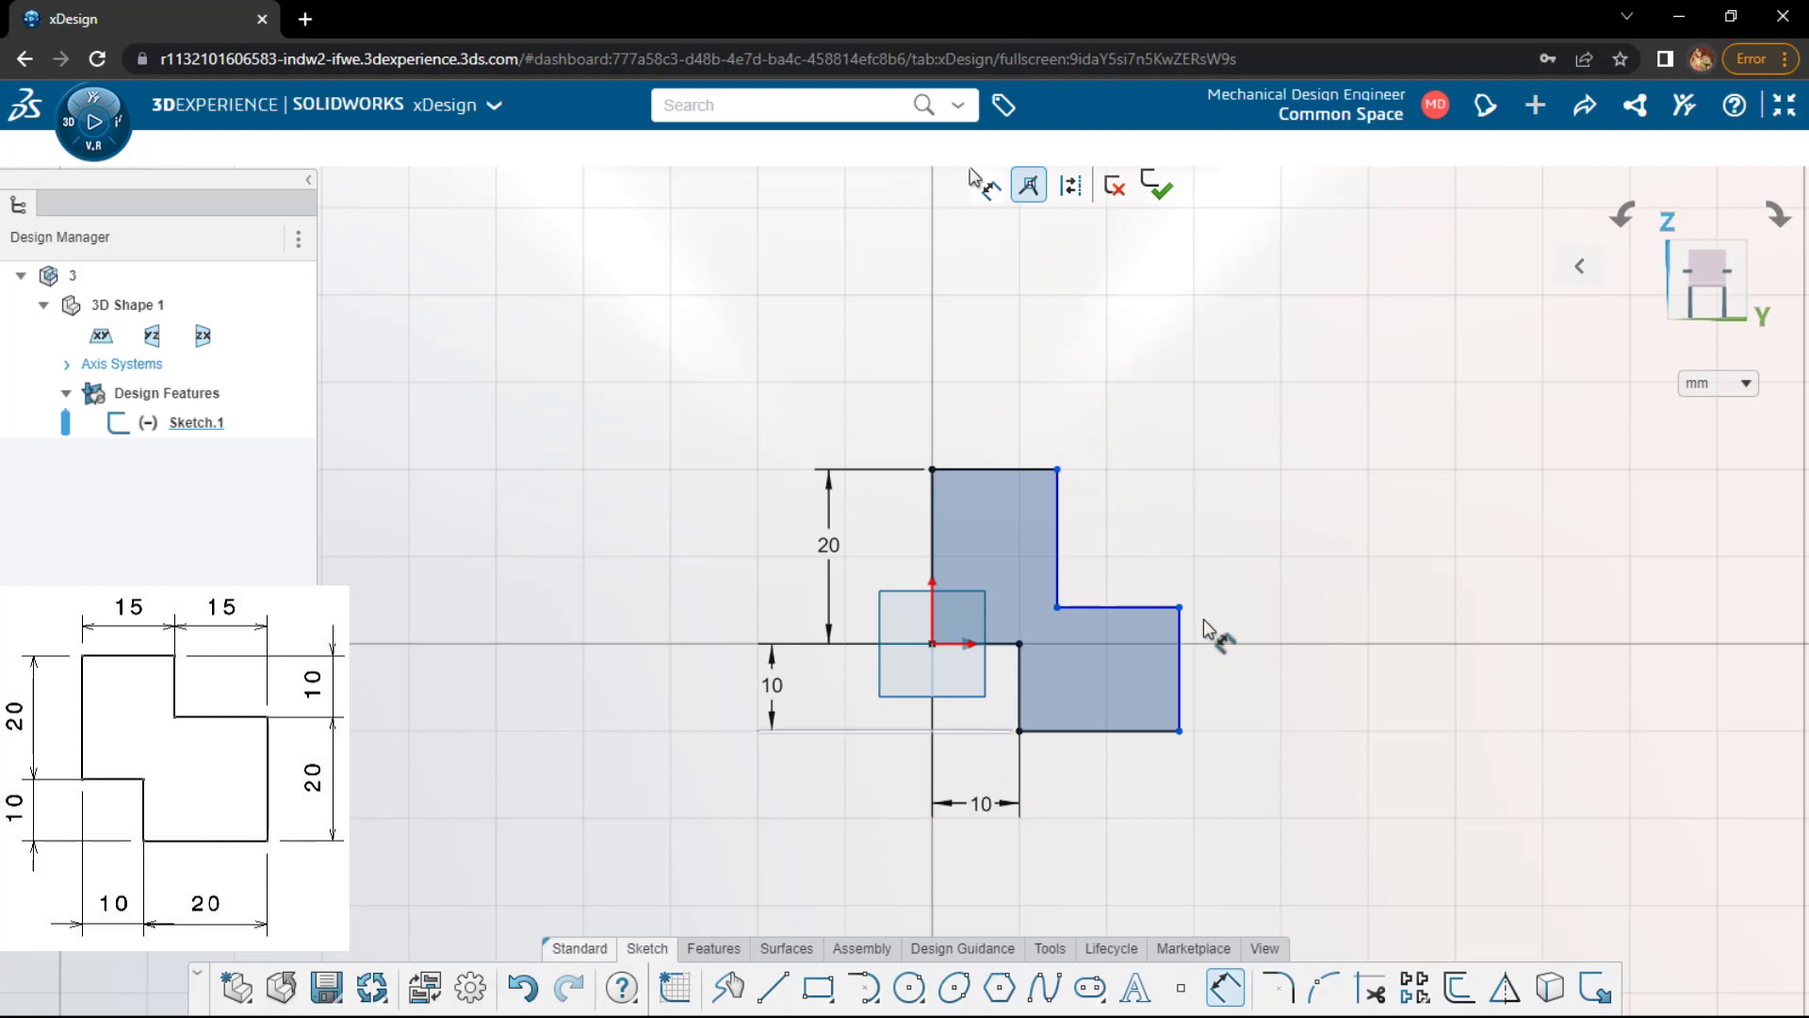
pyautogui.click(1179, 656)
pyautogui.click(1371, 674)
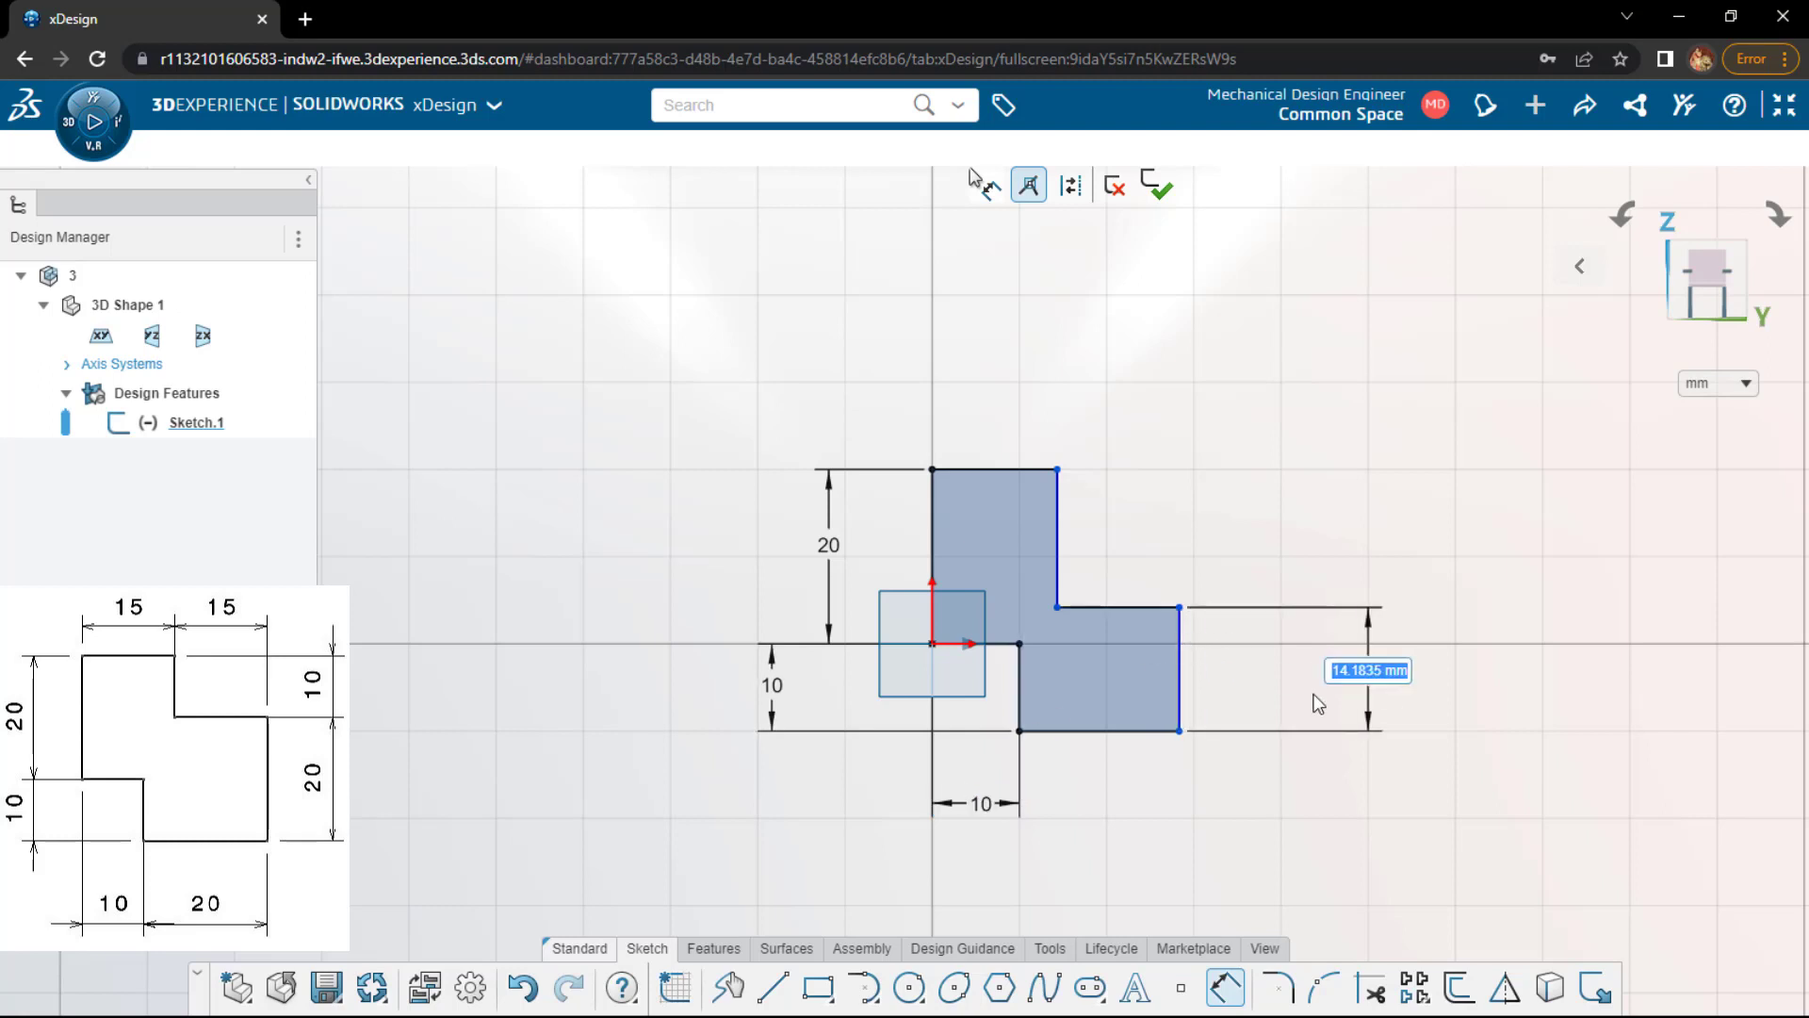
pyautogui.write('20')
pyautogui.press('Return')
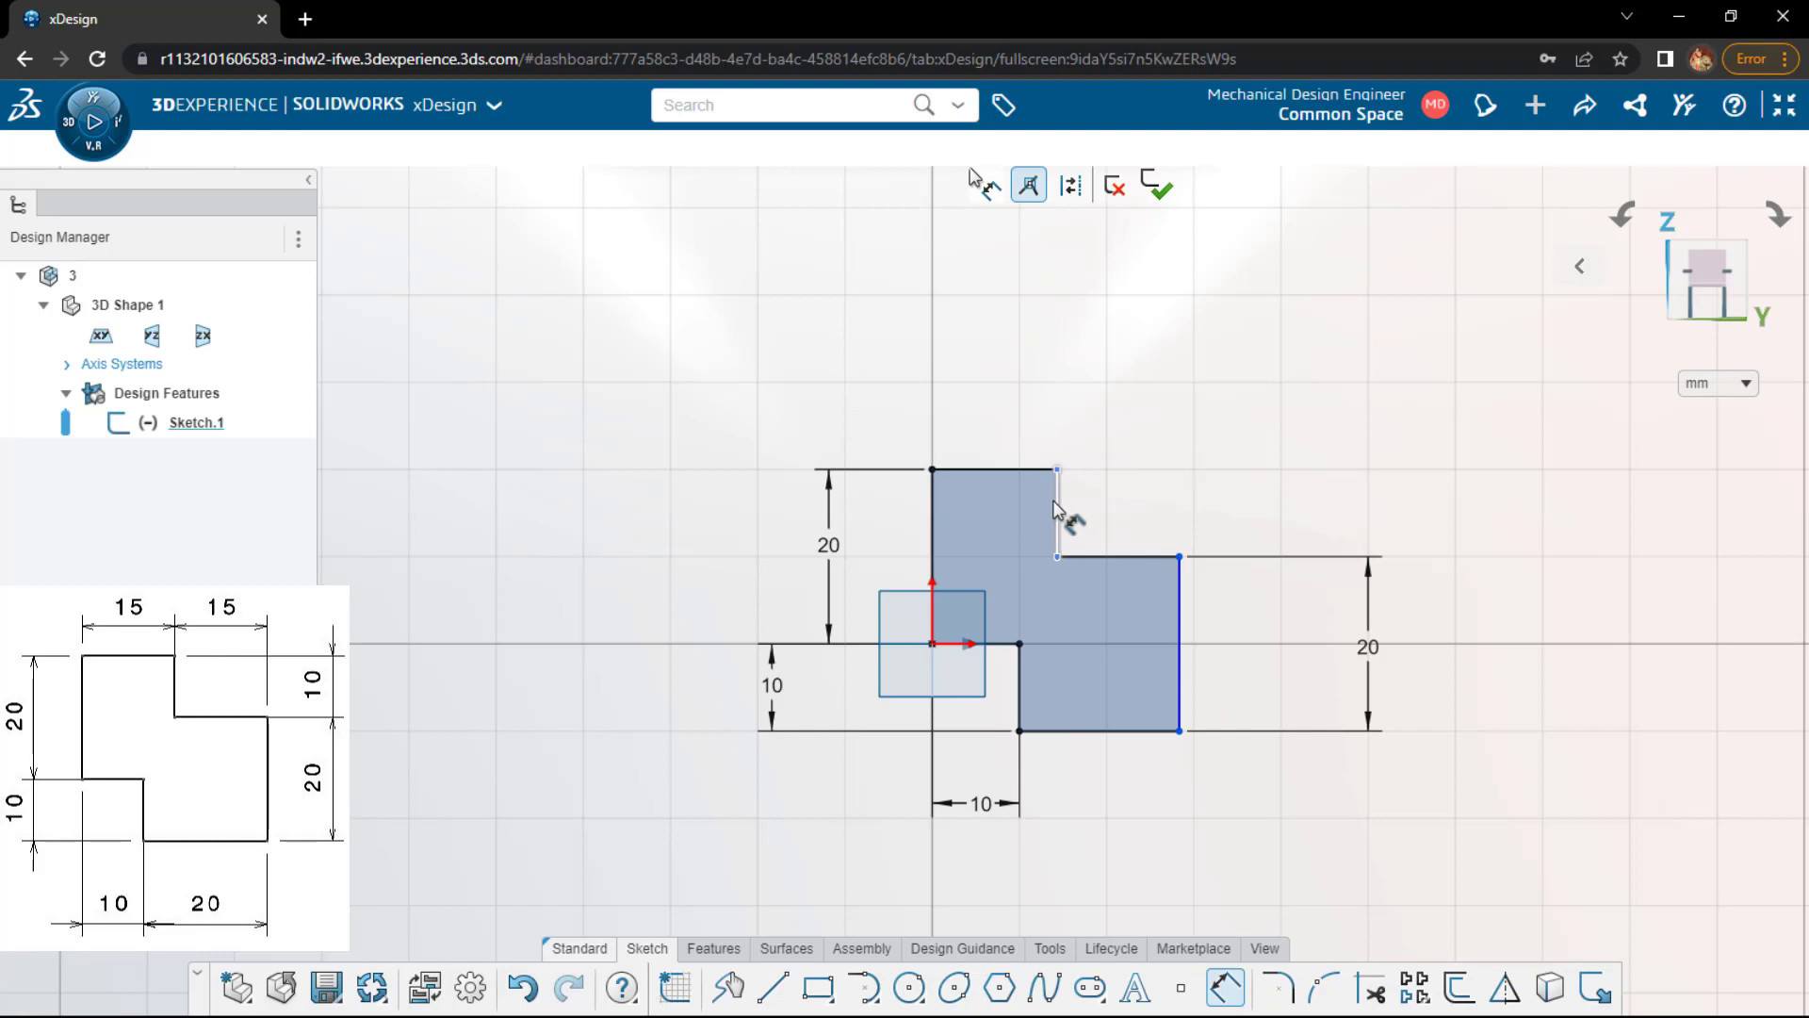
# - Dimension the outline's top edge and the horizontal edge of the upper-right step as 15 mm each
pyautogui.click(1017, 469)
pyautogui.click(1005, 412)
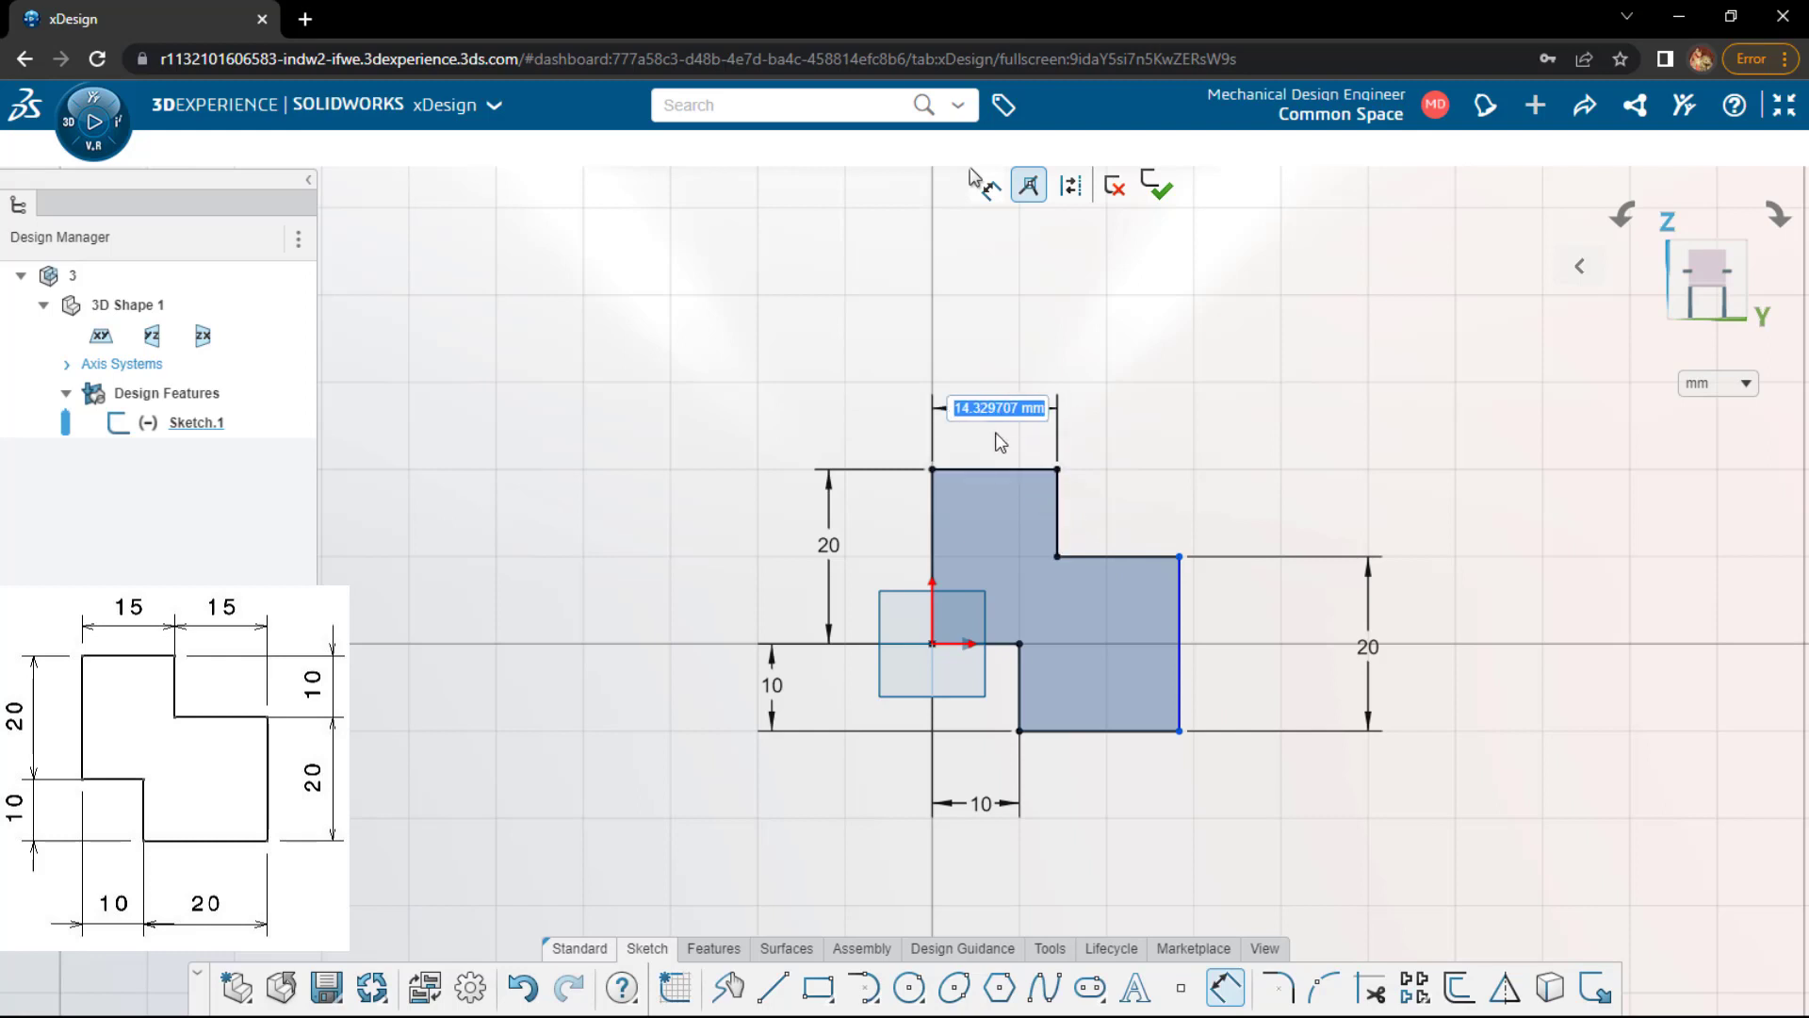
pyautogui.write('15')
pyautogui.press('Return')
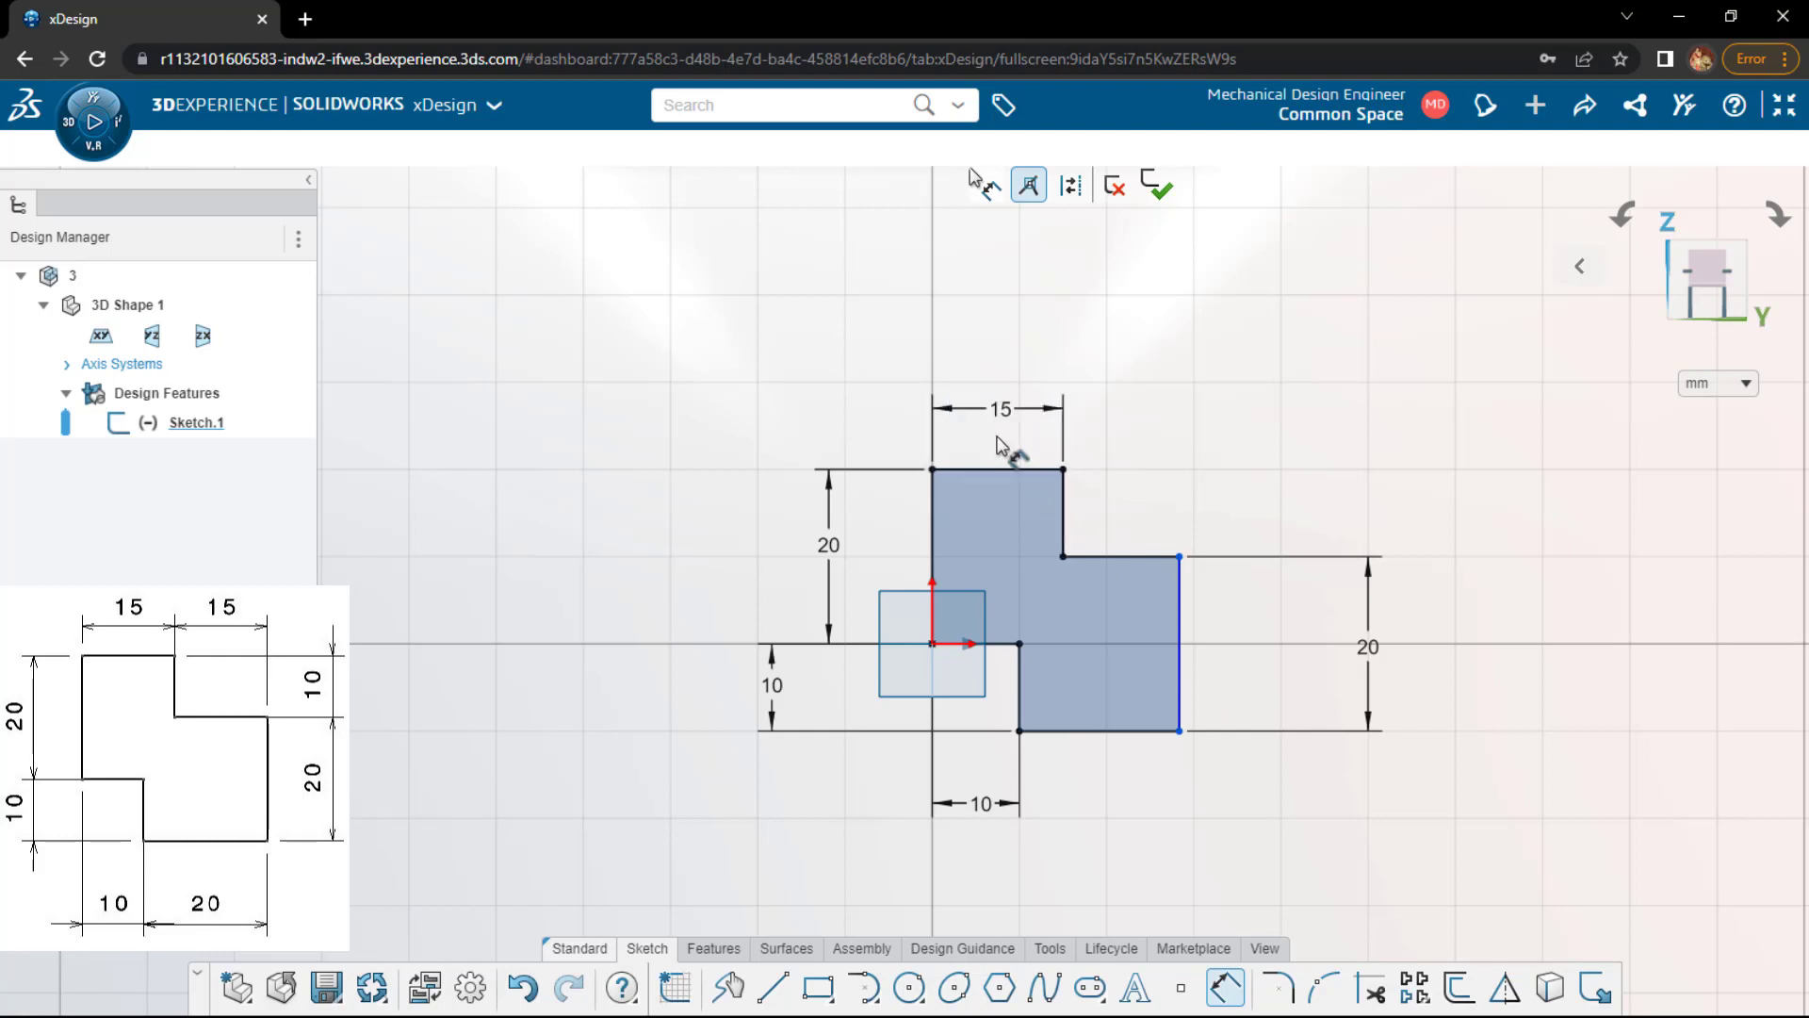
pyautogui.click(1149, 557)
pyautogui.click(1103, 396)
pyautogui.write('15')
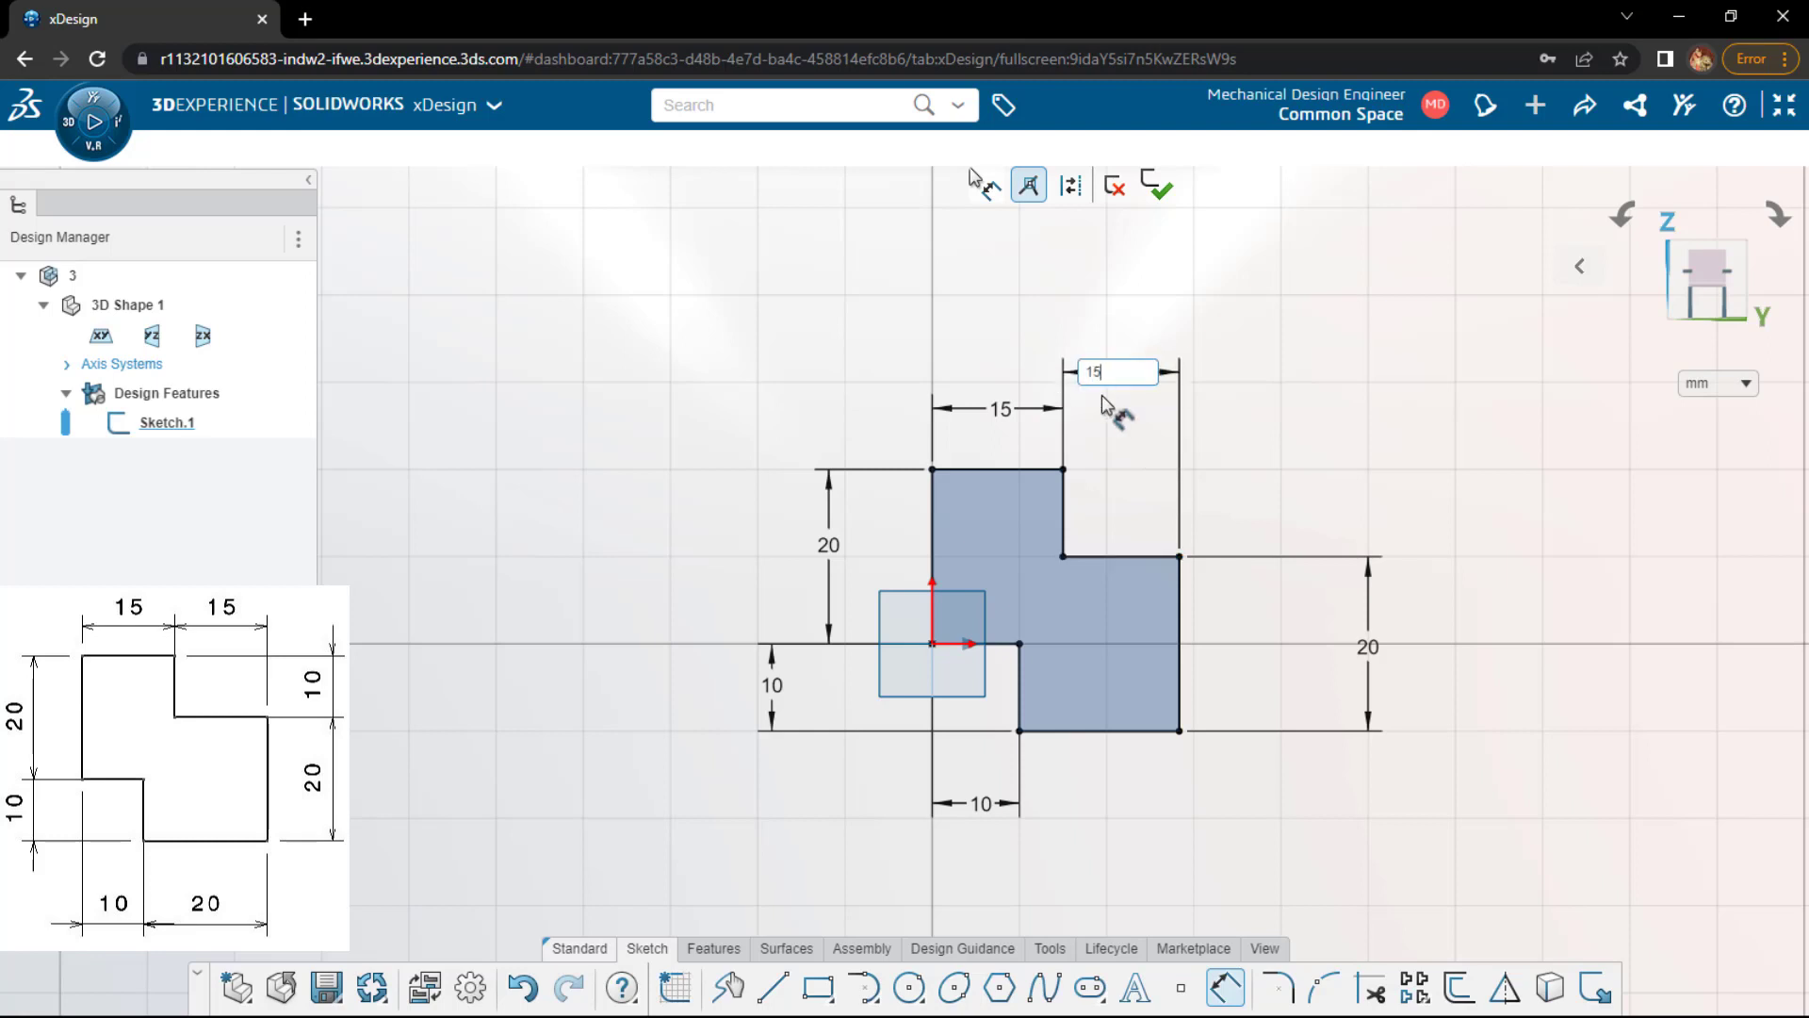
pyautogui.press('Return')
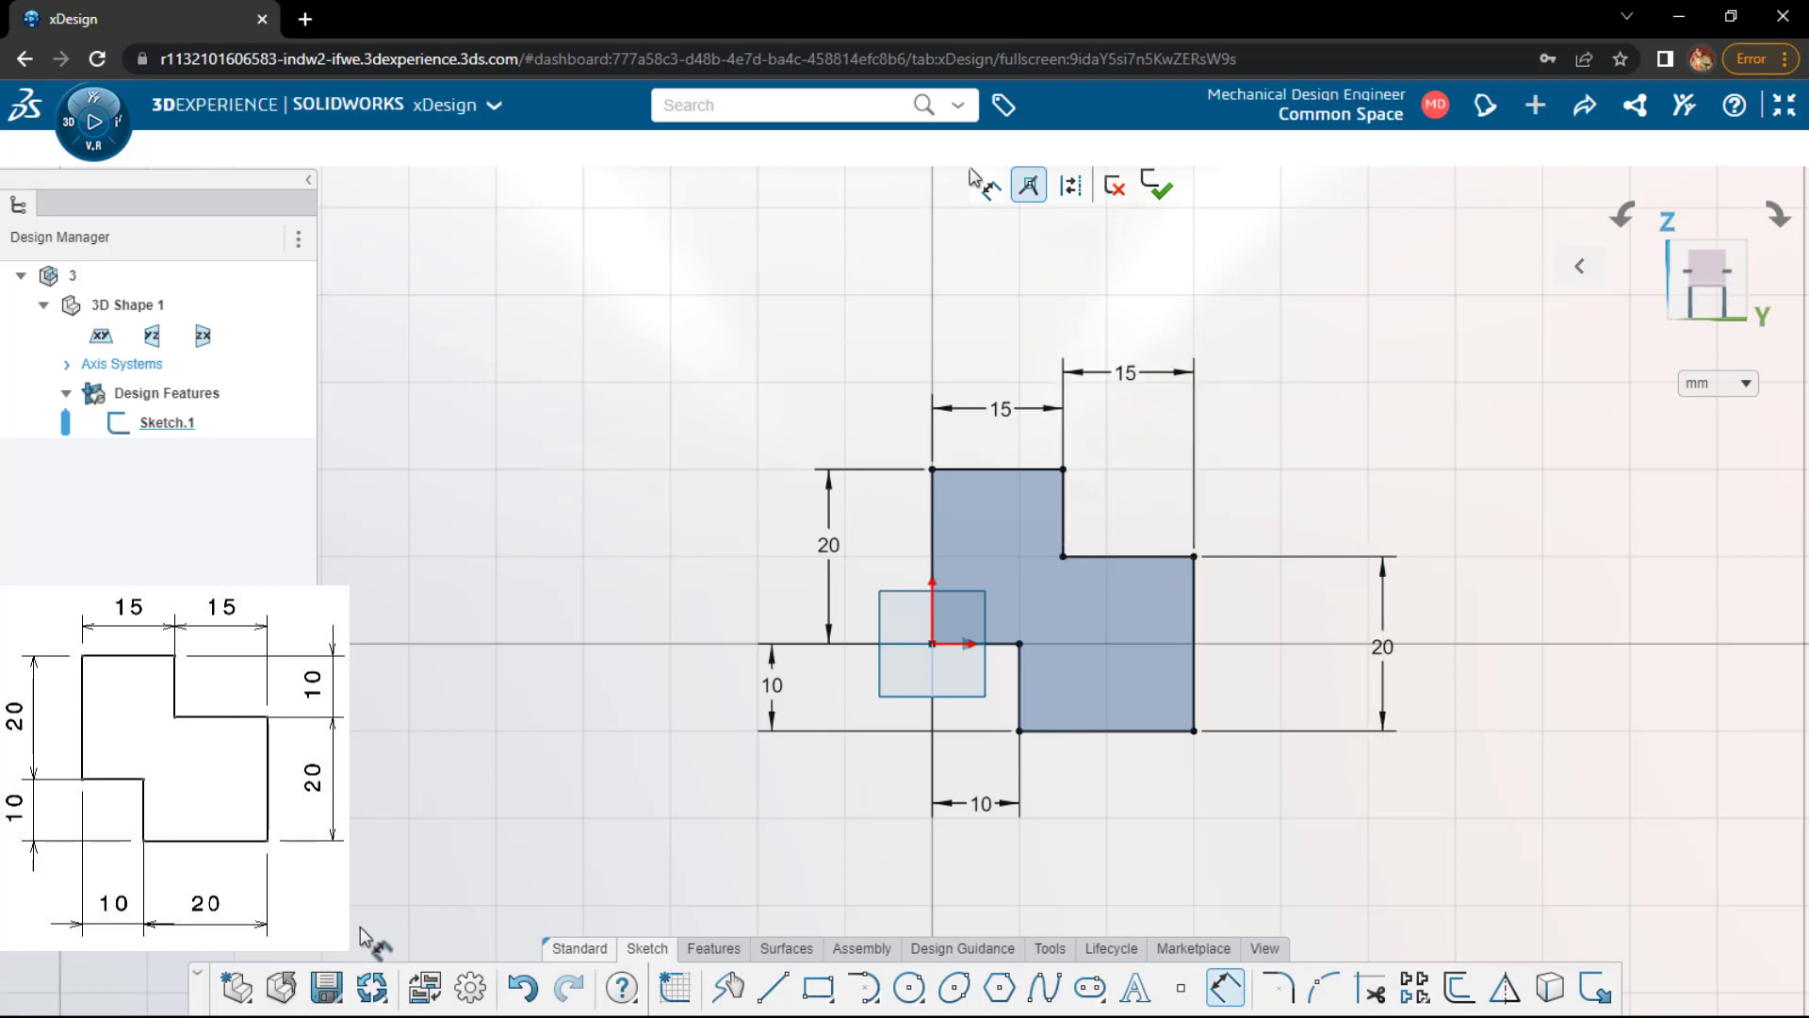
# - Save the current design and create a new component named 4
pyautogui.click(326, 986)
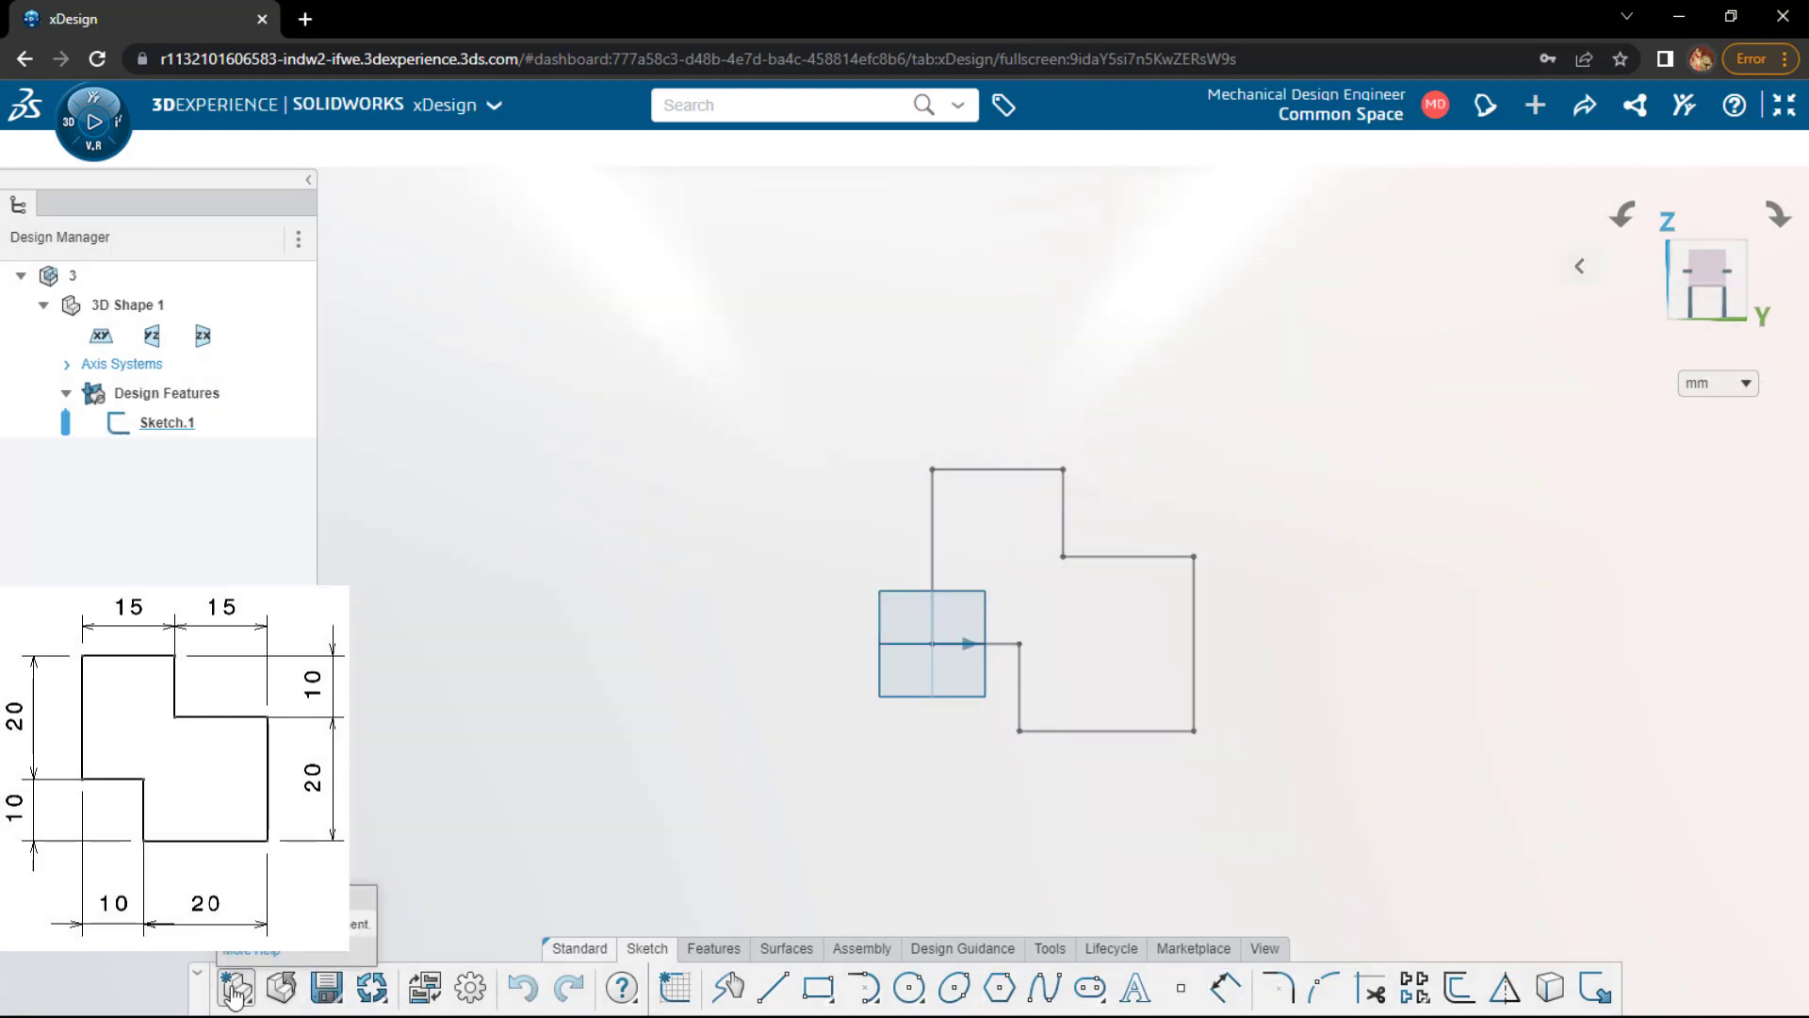
pyautogui.click(237, 987)
pyautogui.moveTo(932, 373); pyautogui.dragTo(603, 377)
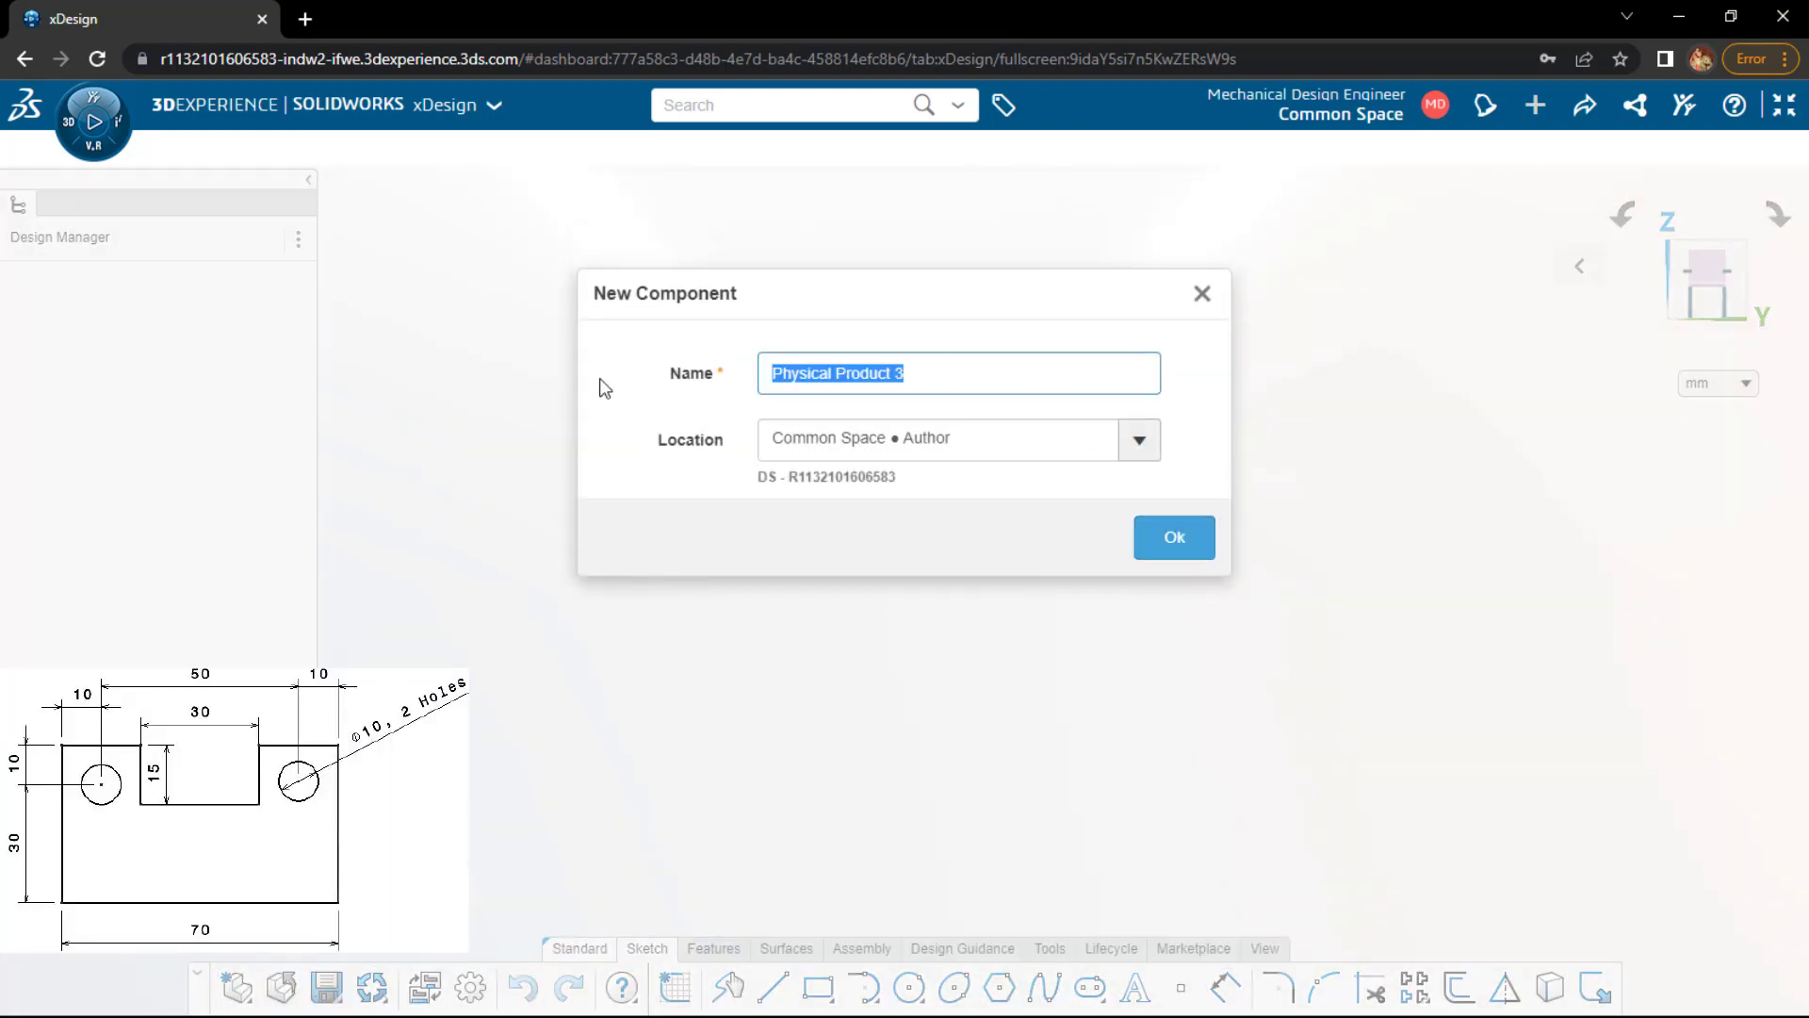
pyautogui.write('4')
pyautogui.click(1213, 535)
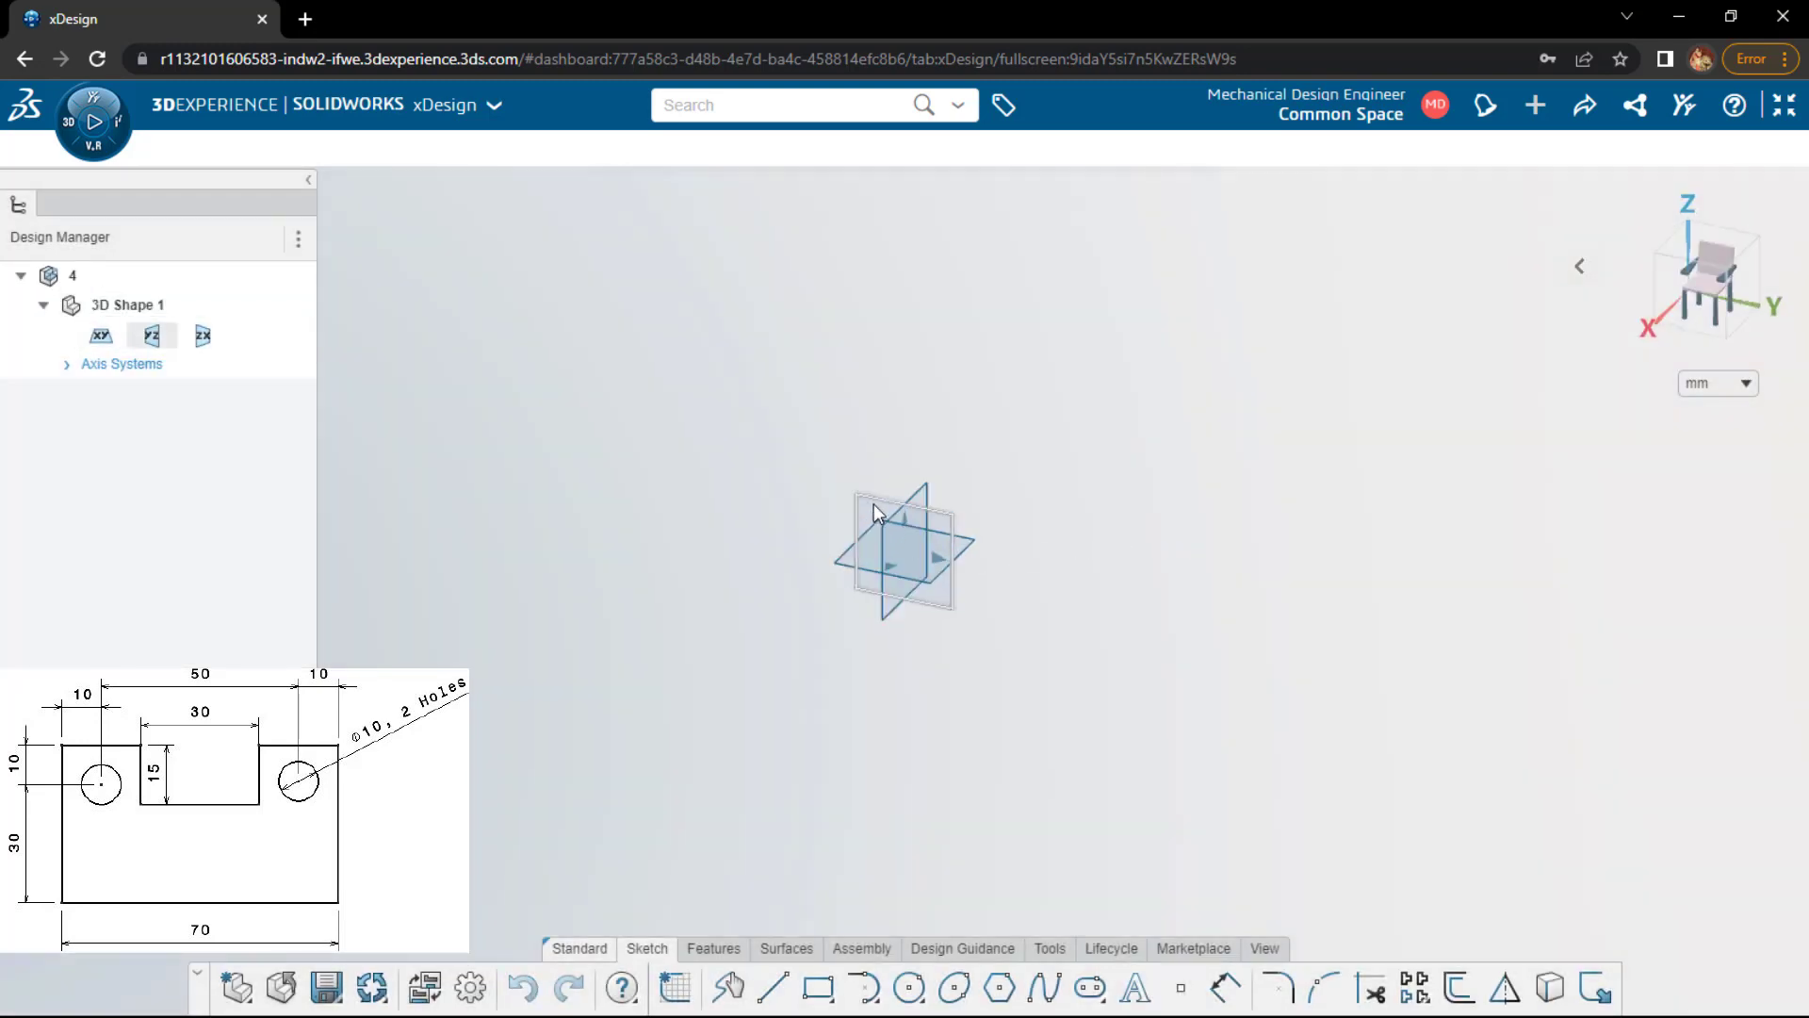
# - Sketch a closed L-shaped half-outline on the YZ plane from the origin, with a right edge about 139 mm and left edge about 84 mm high
pyautogui.click(946, 552)
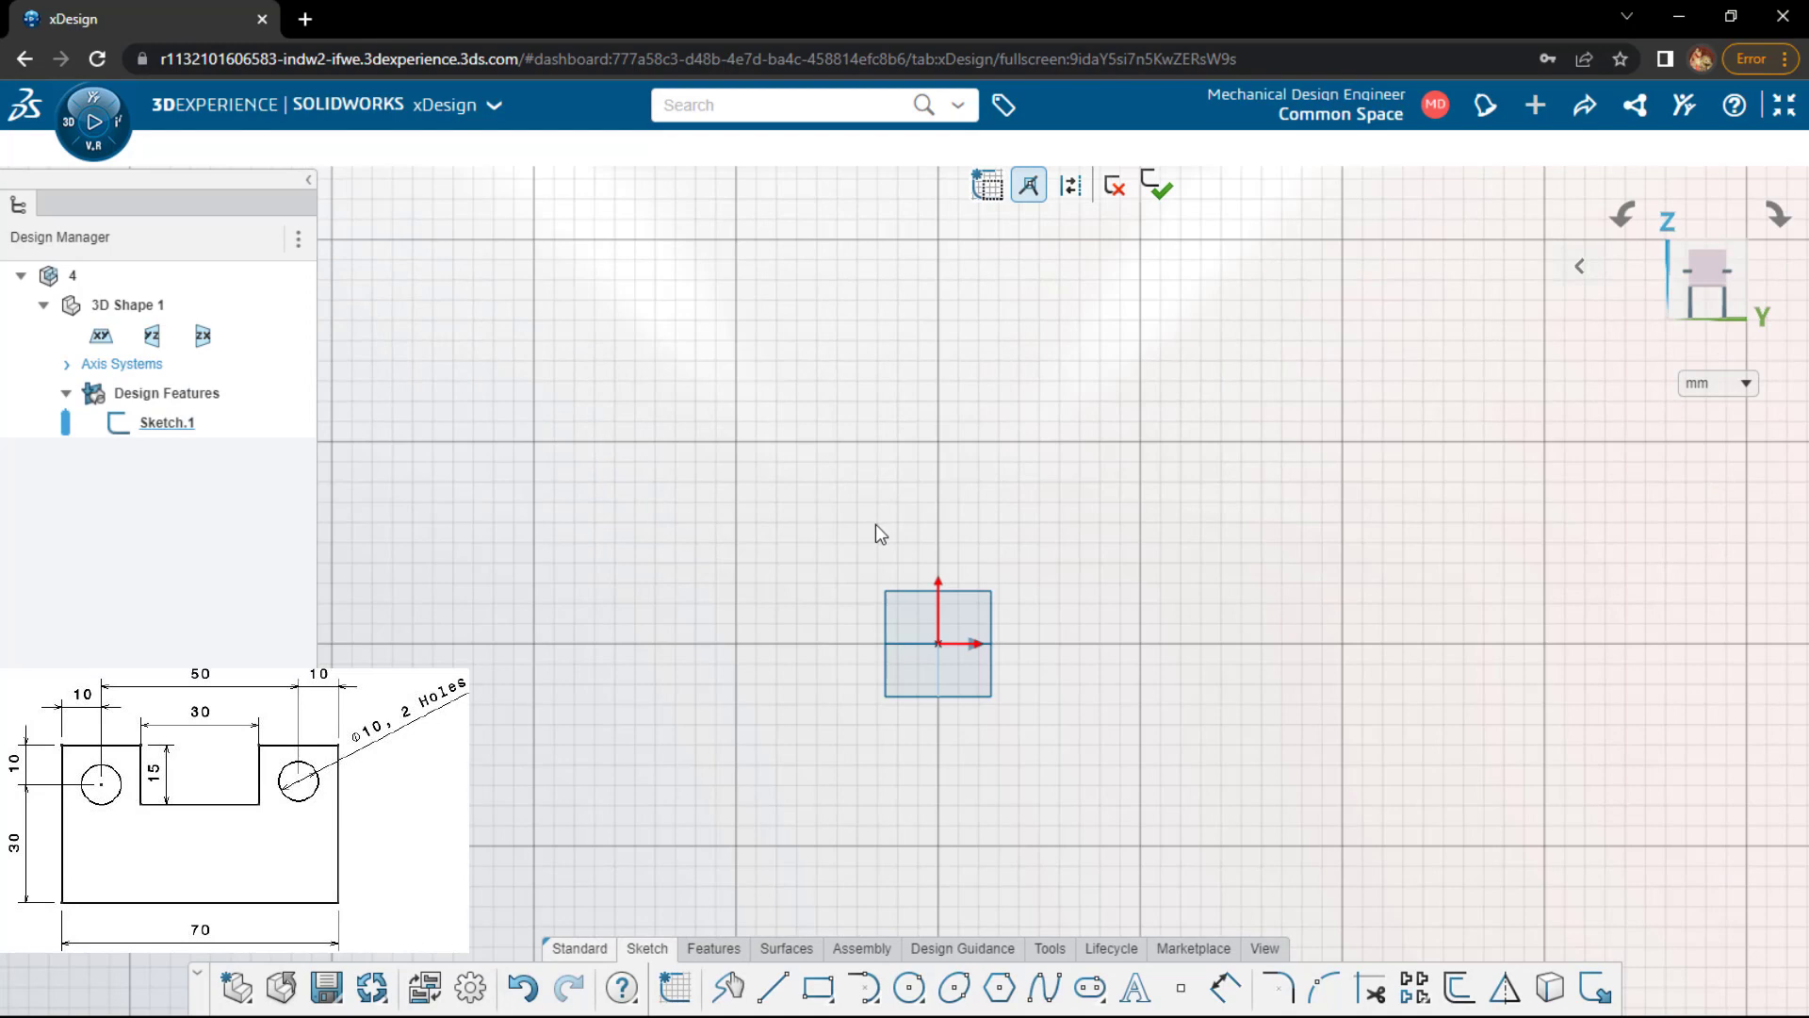
pyautogui.press('l')
pyautogui.click(937, 644)
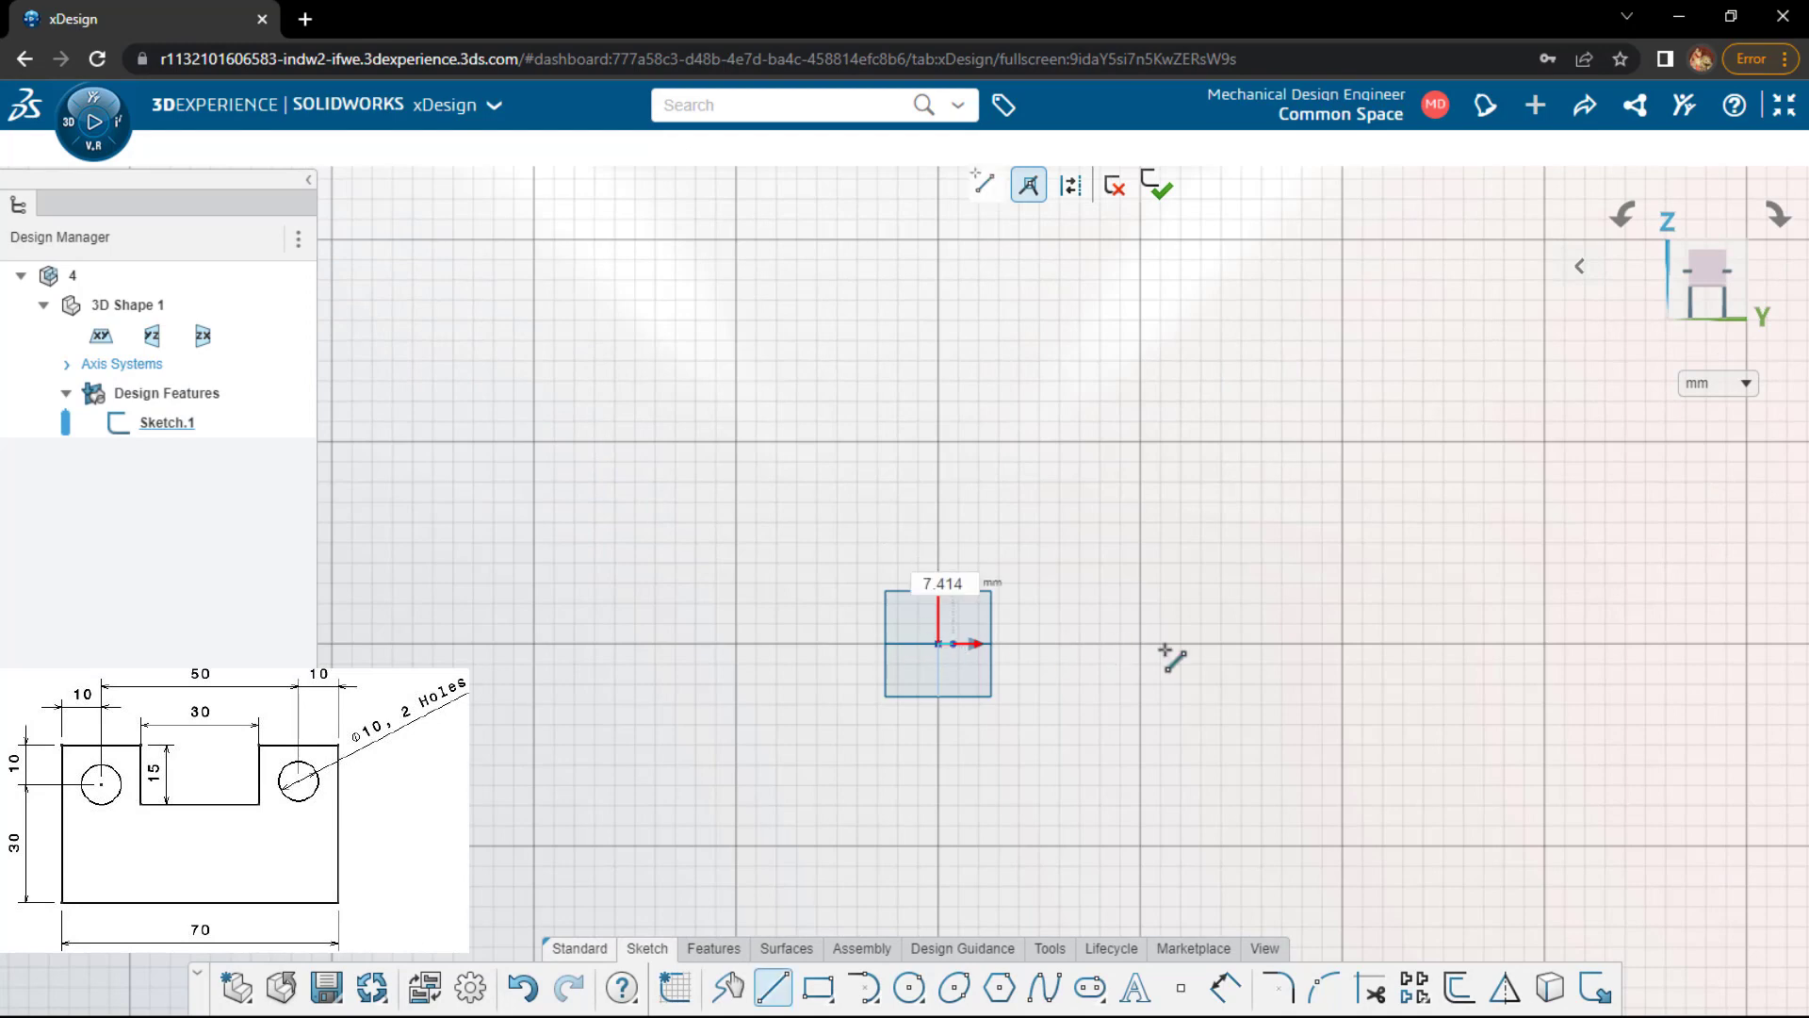
pyautogui.click(1255, 643)
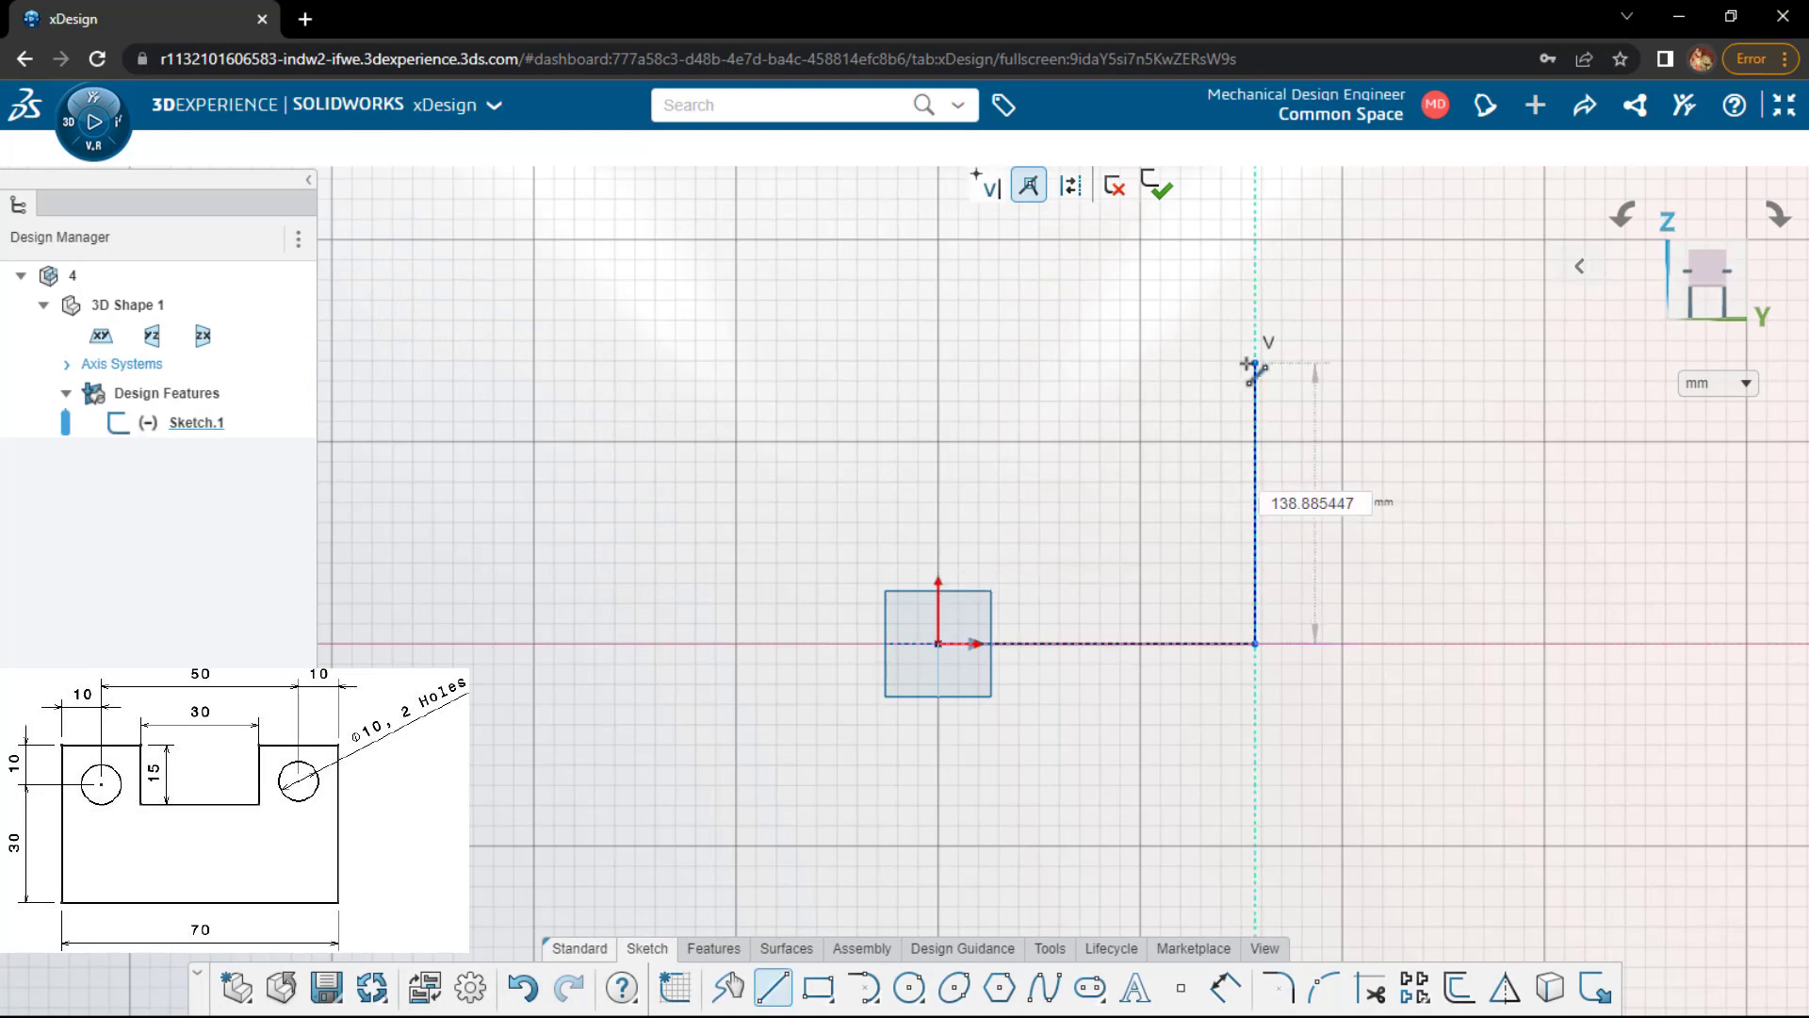
pyautogui.click(1255, 362)
pyautogui.click(1114, 363)
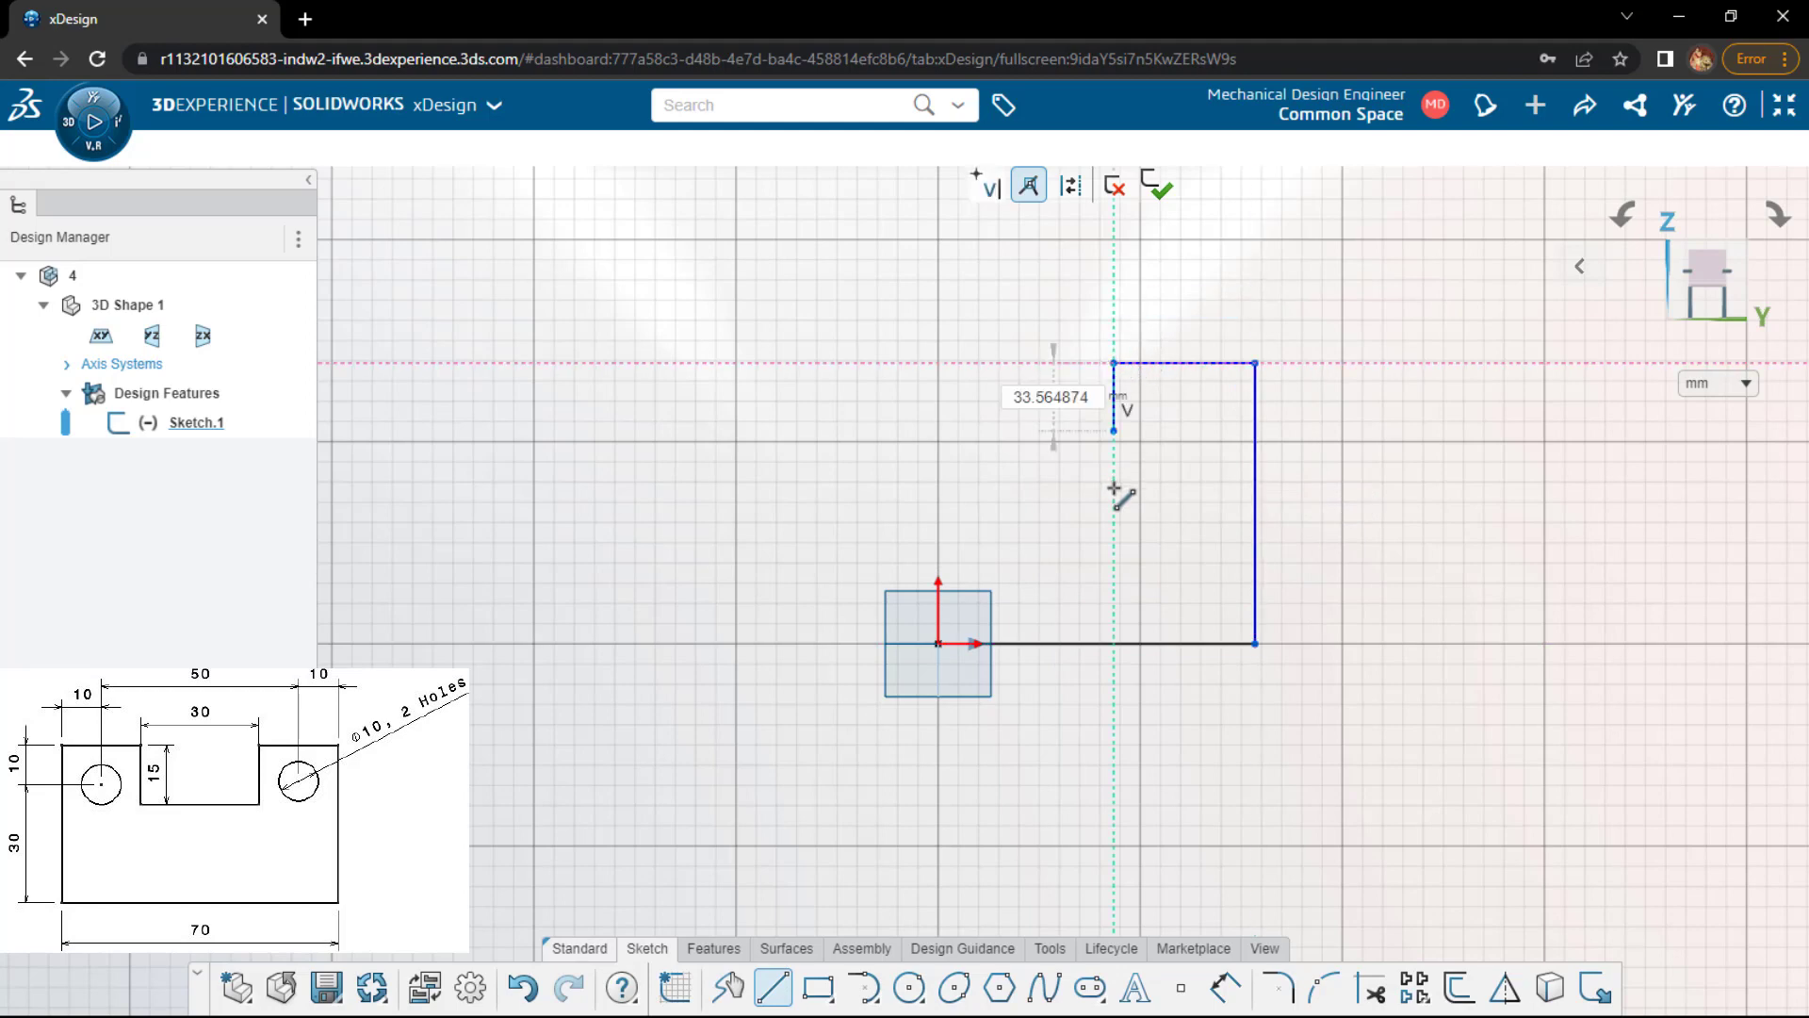
pyautogui.click(1109, 474)
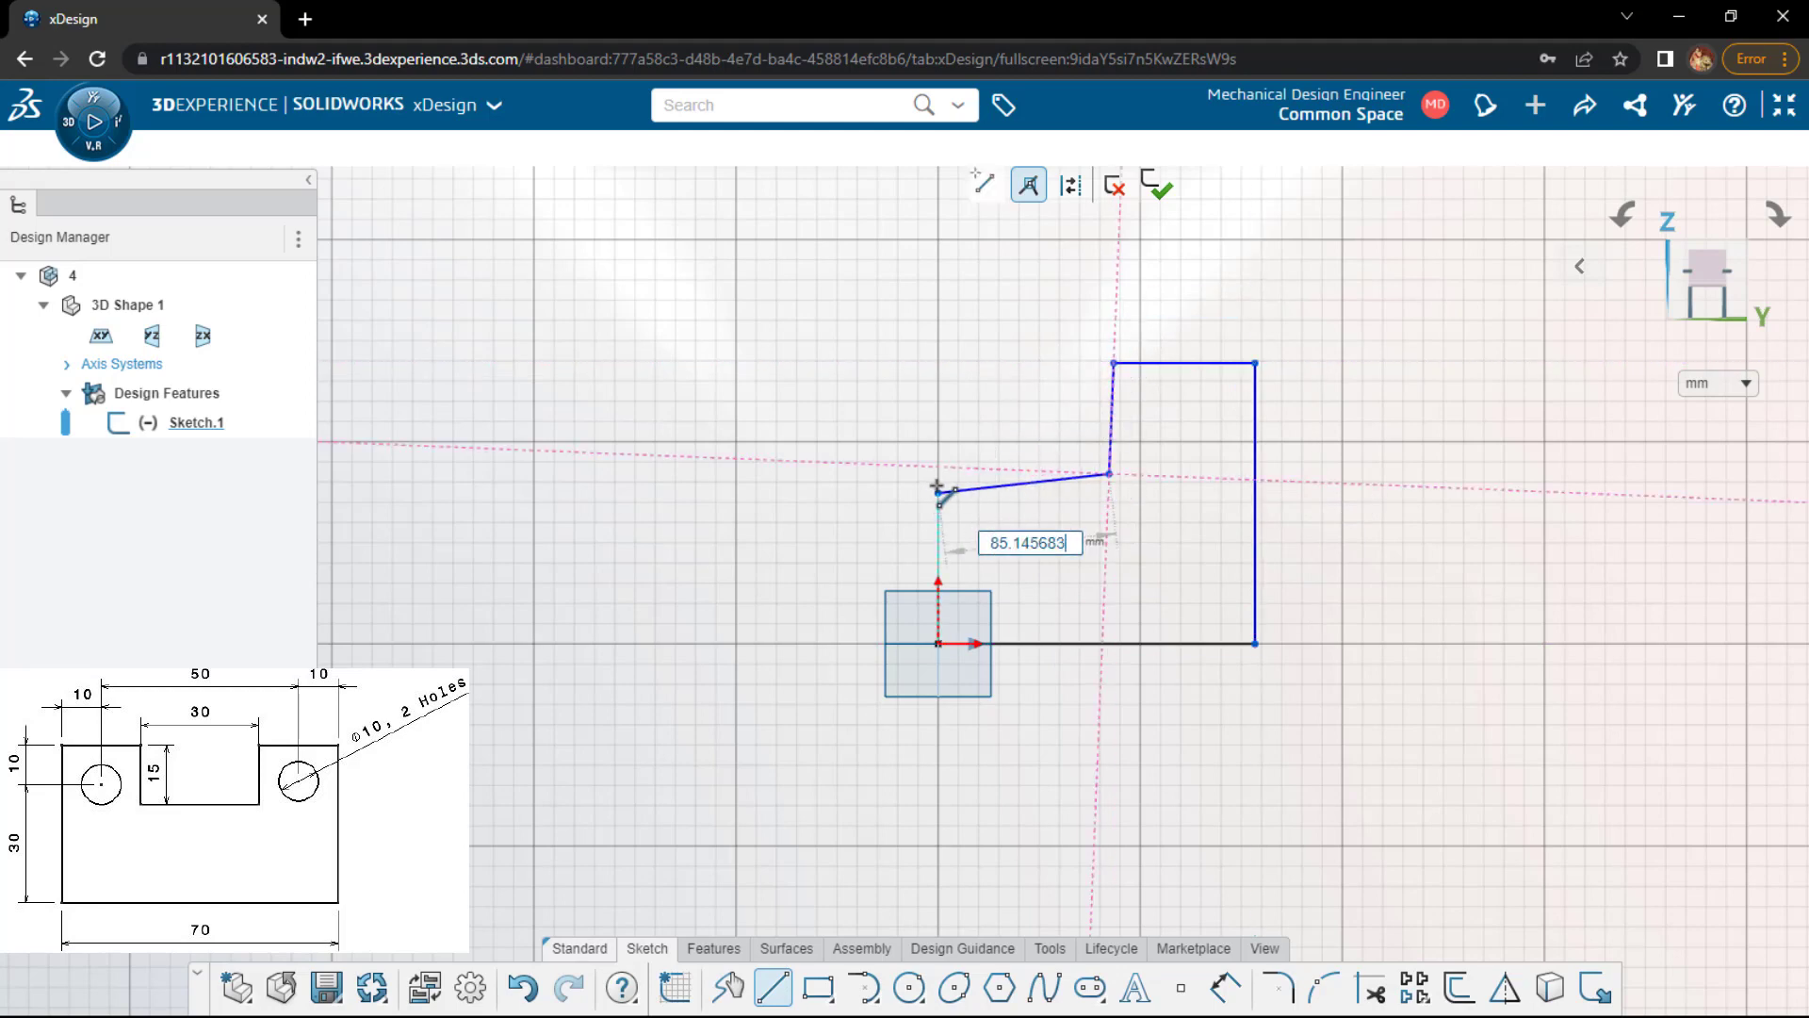
pyautogui.click(939, 474)
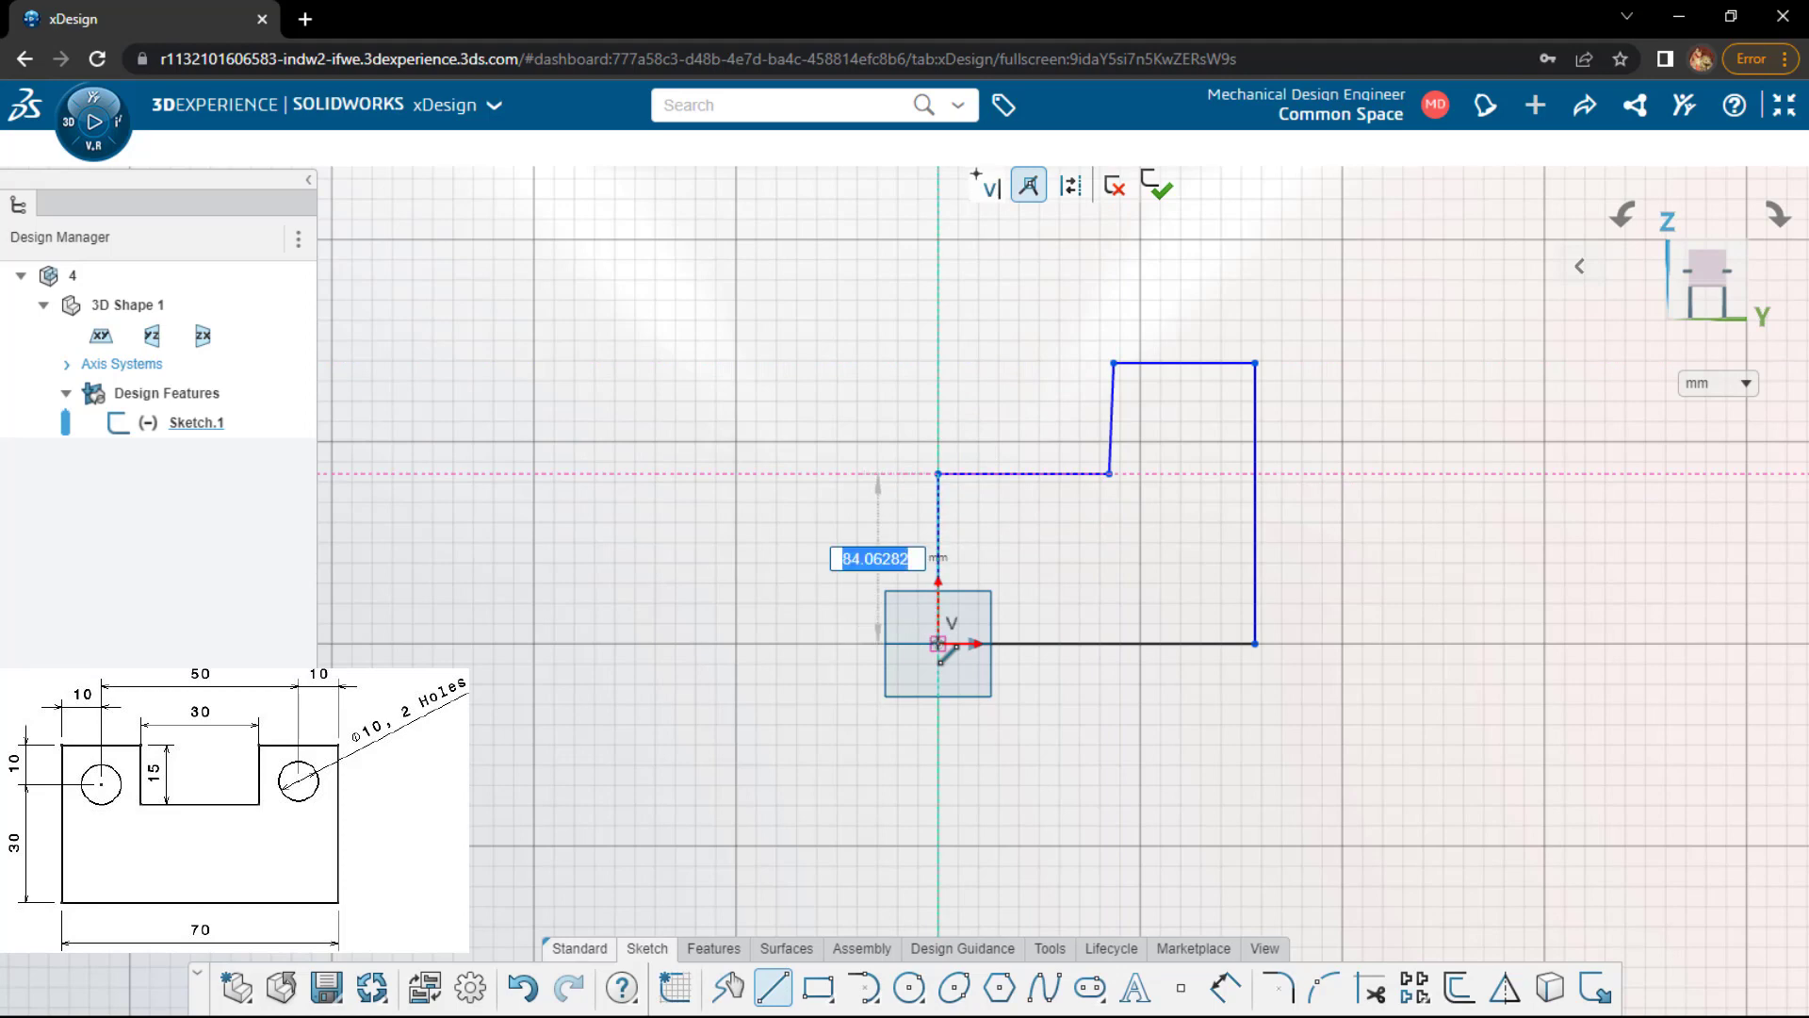
pyautogui.click(938, 644)
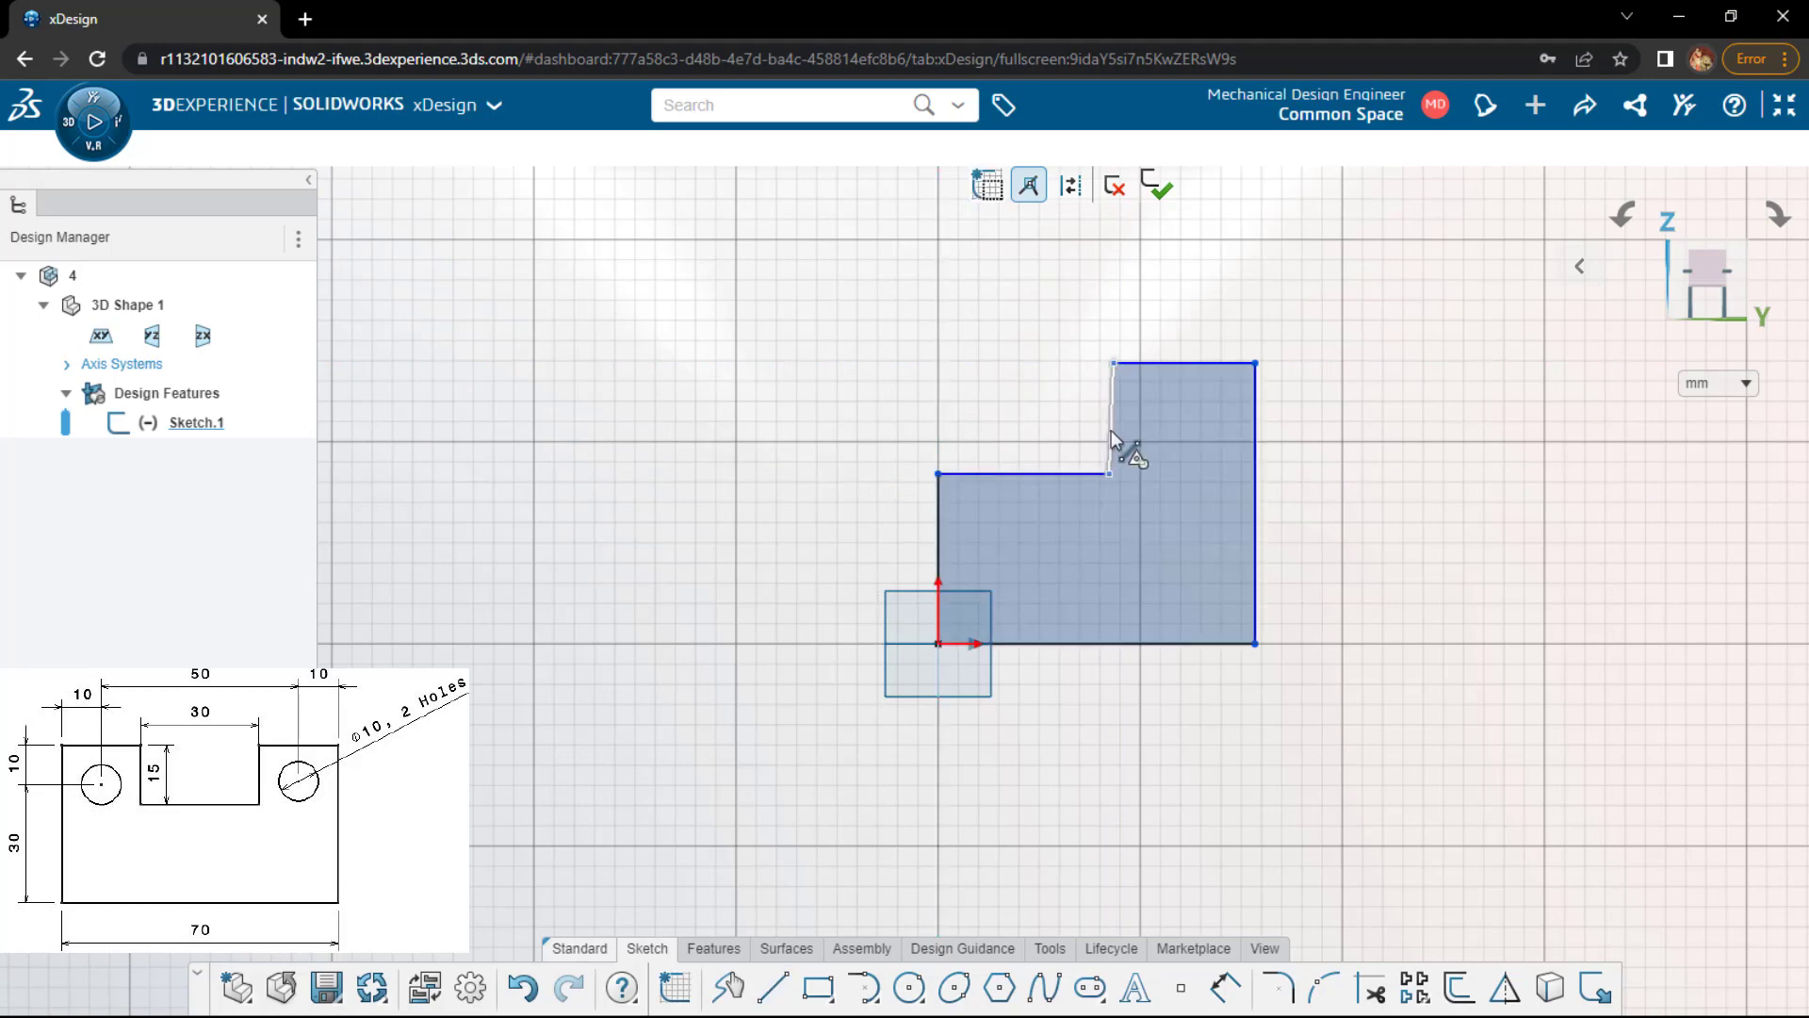
# - Constrain the slanted inner edge of the step to vertical and convert the outline's left edge to construction geometry
pyautogui.click(1113, 391)
pyautogui.click(1278, 272)
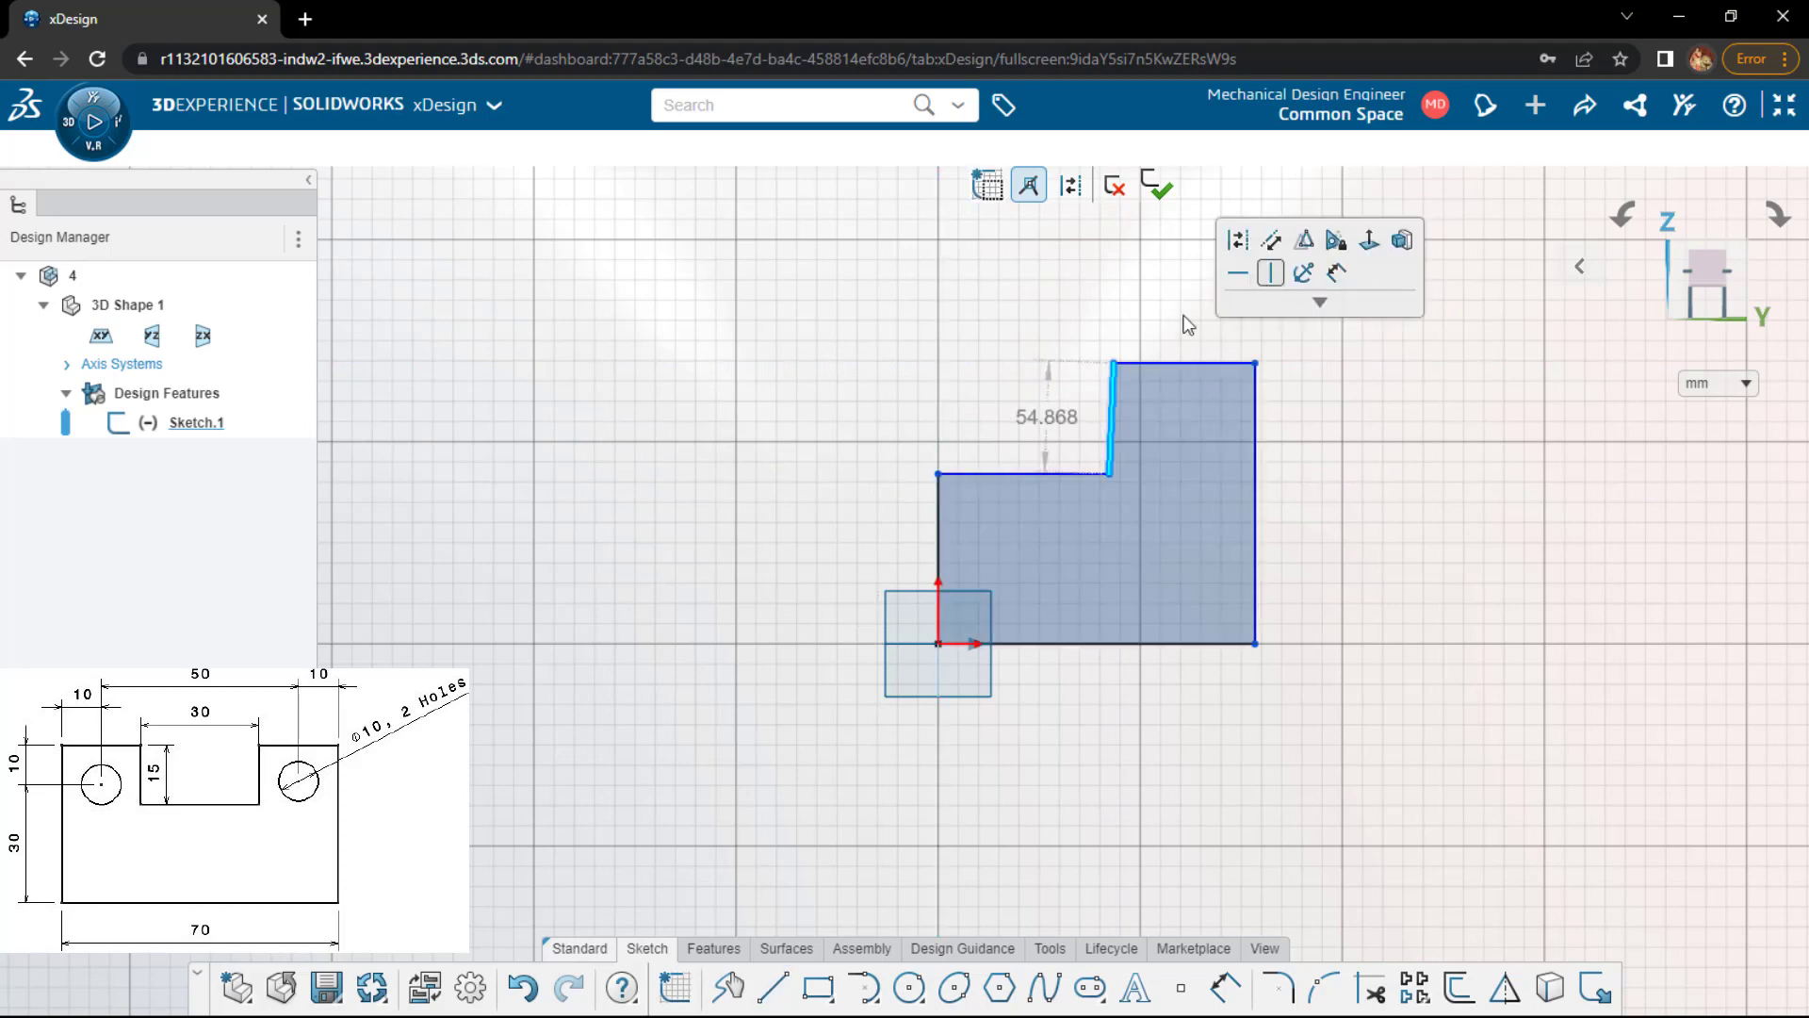
pyautogui.click(939, 563)
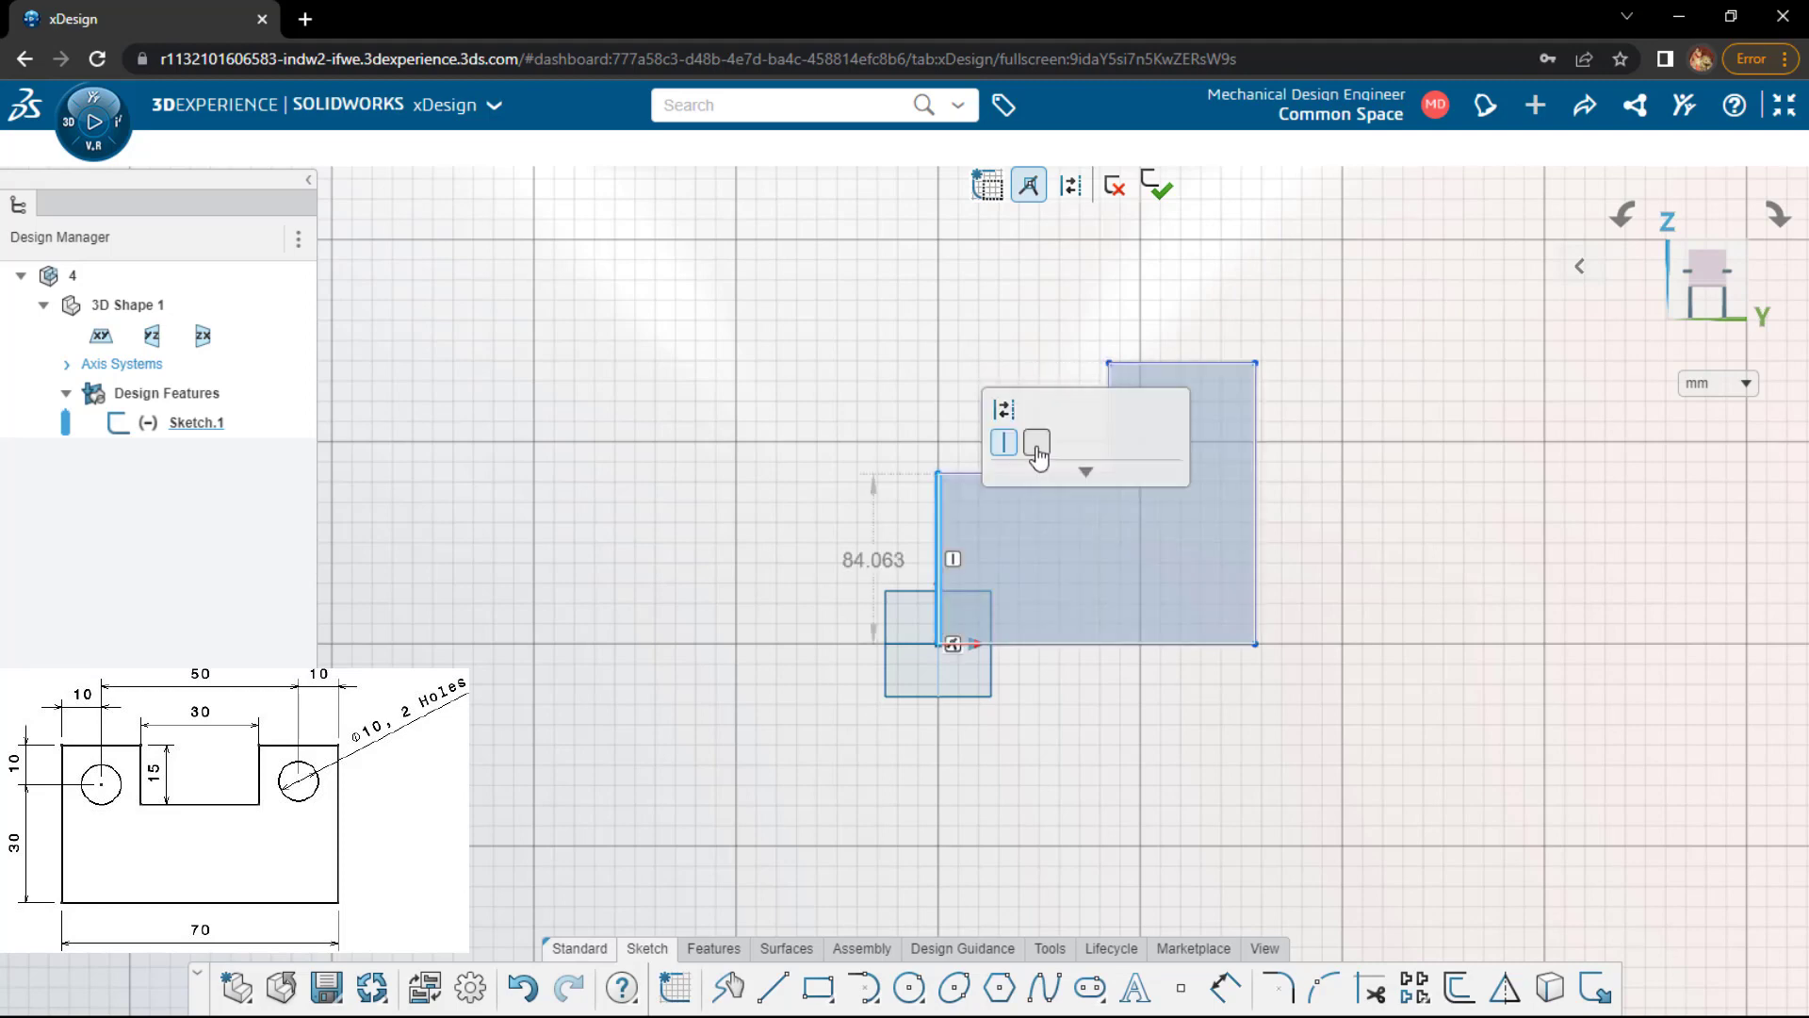
pyautogui.click(1006, 439)
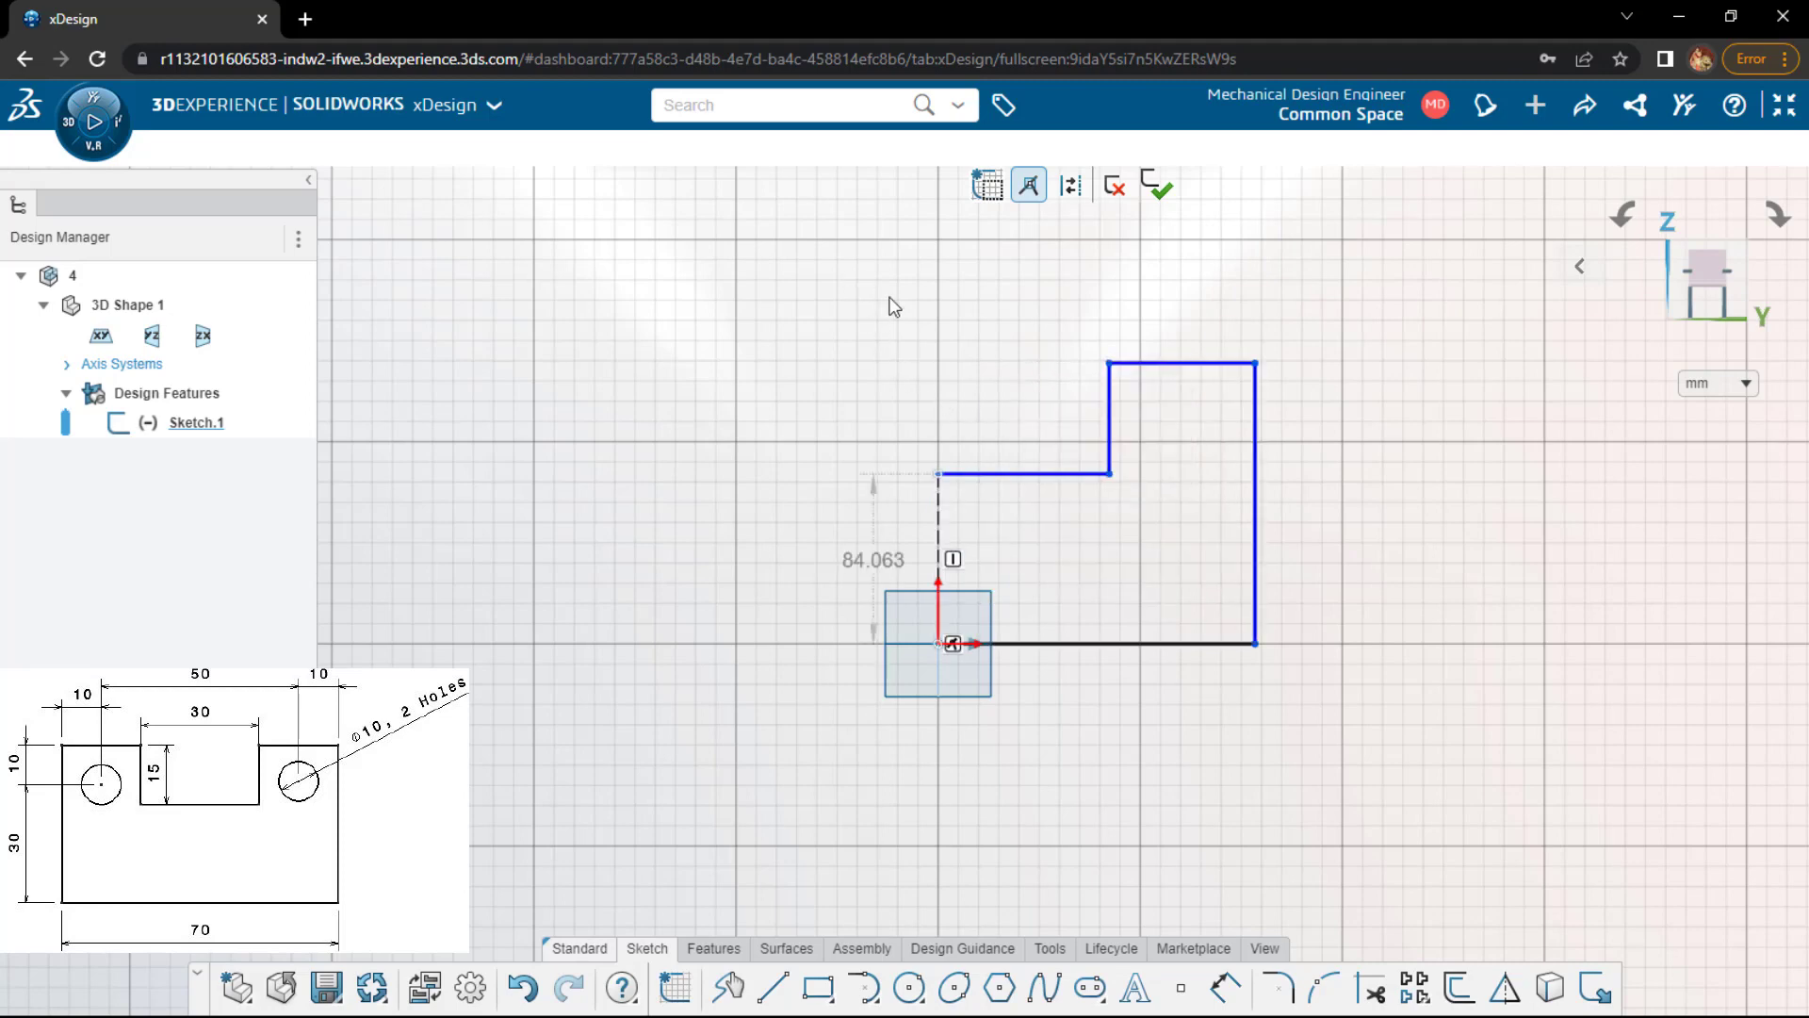
# - Mirror the half-outline about the vertical construction line and dimension the full bottom edge as 70 mm
pyautogui.click(1397, 807)
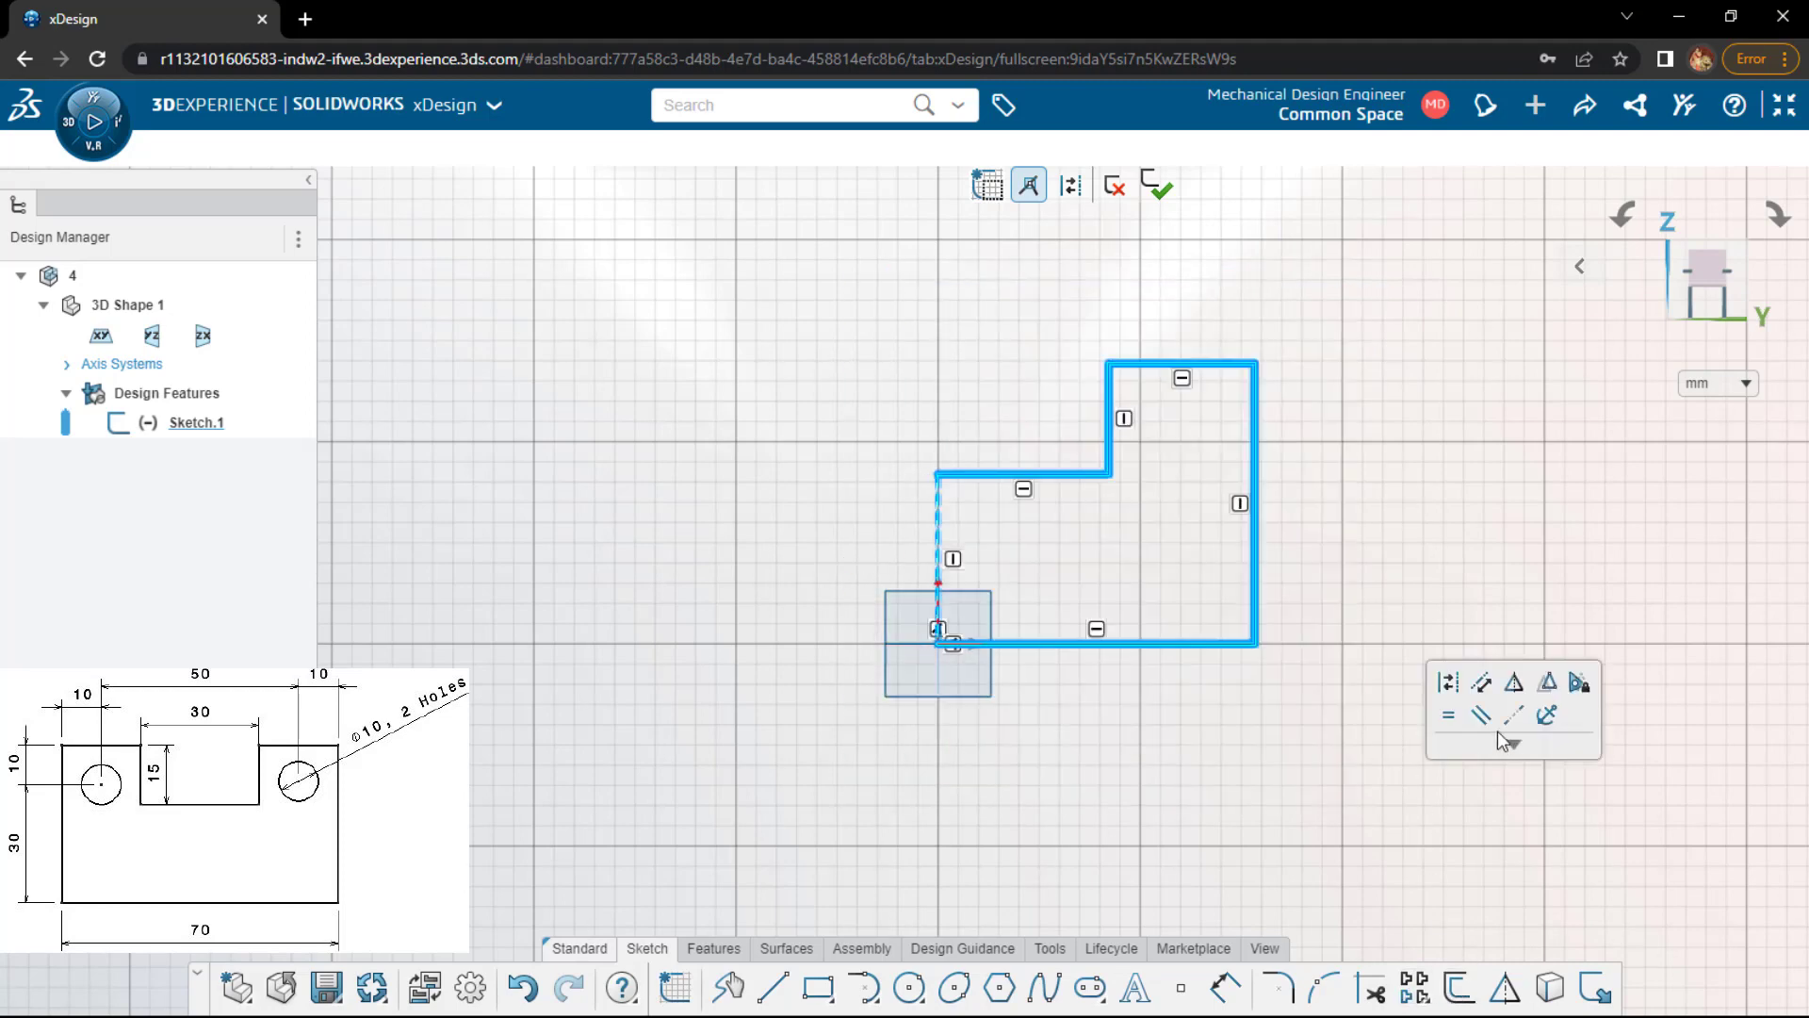
pyautogui.click(1517, 681)
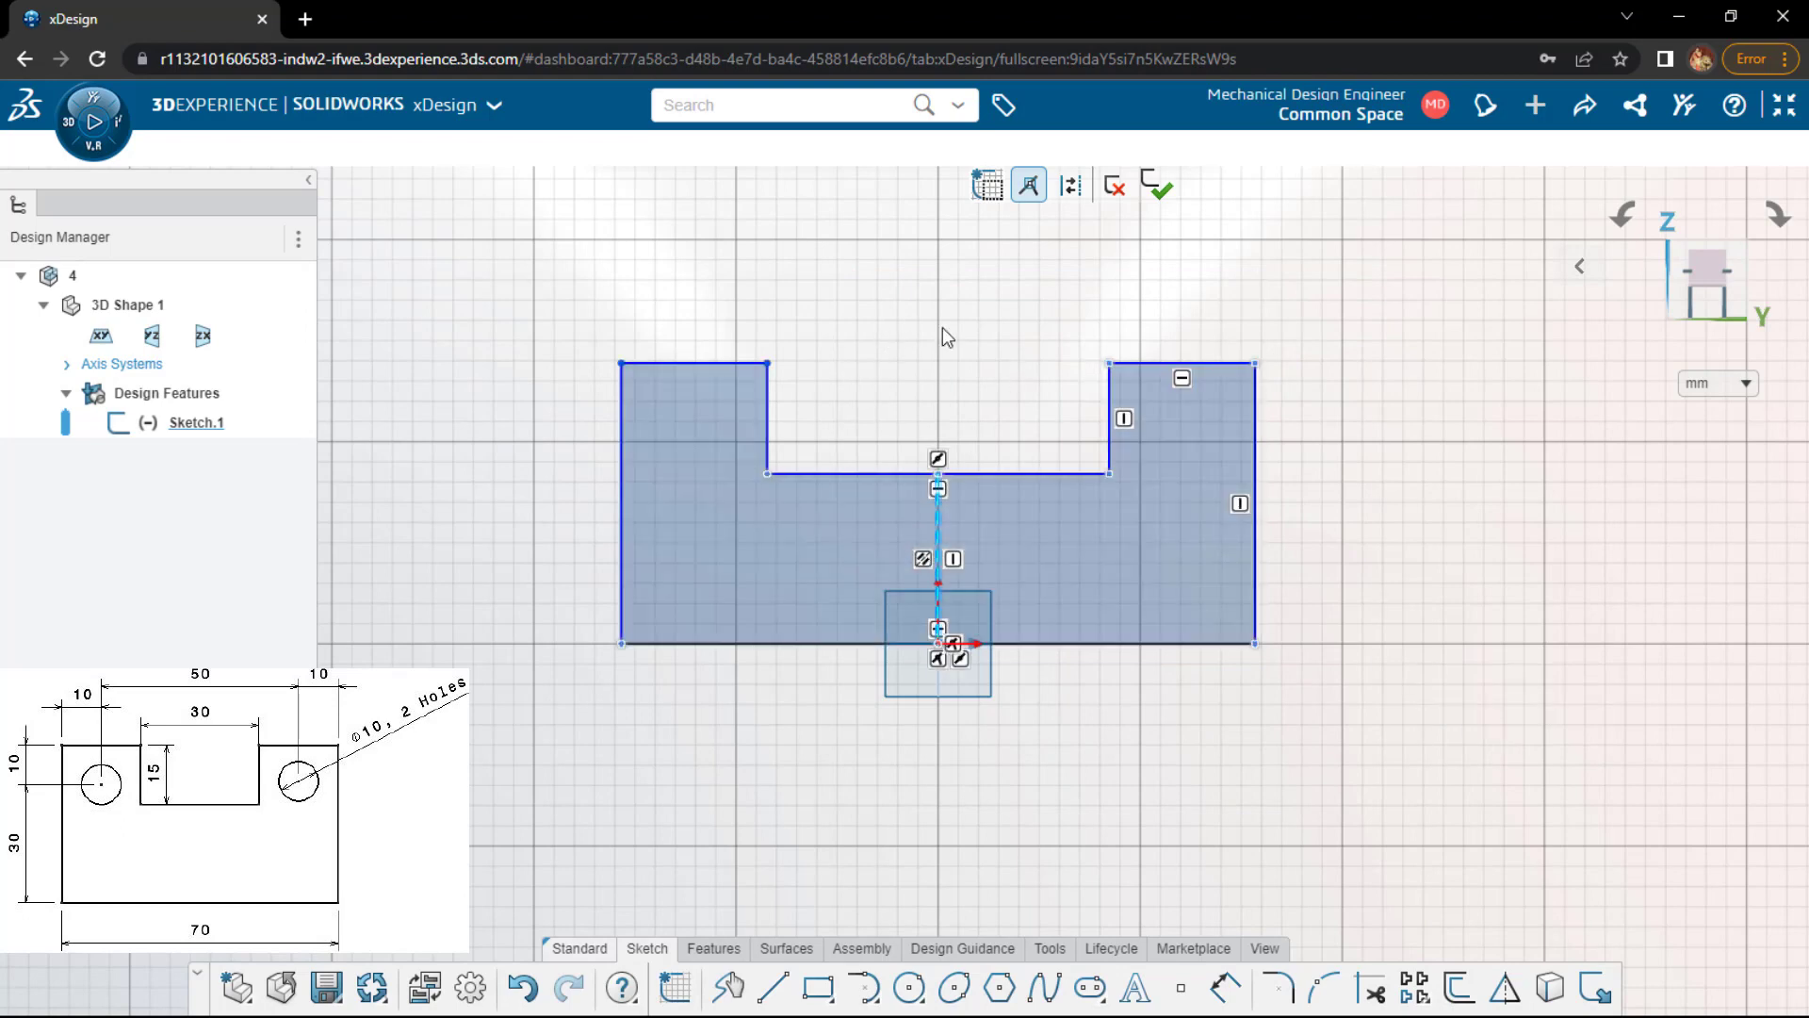
pyautogui.press('d')
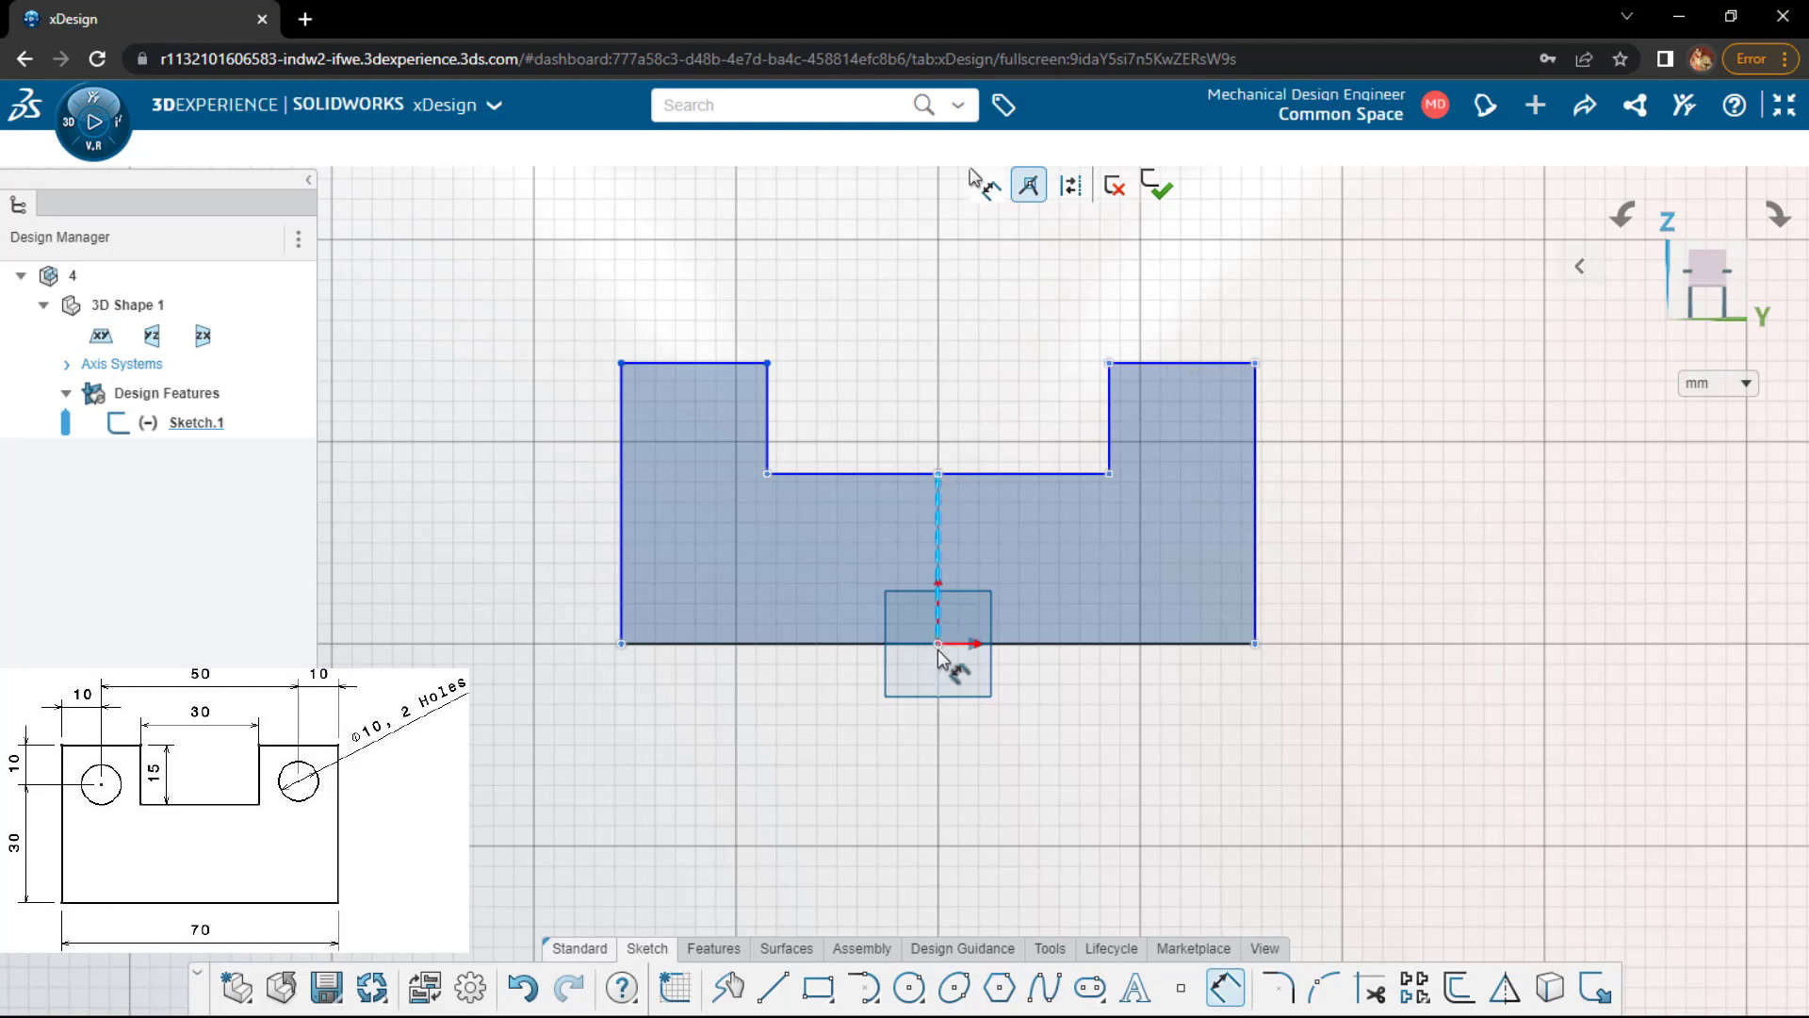
pyautogui.click(699, 650)
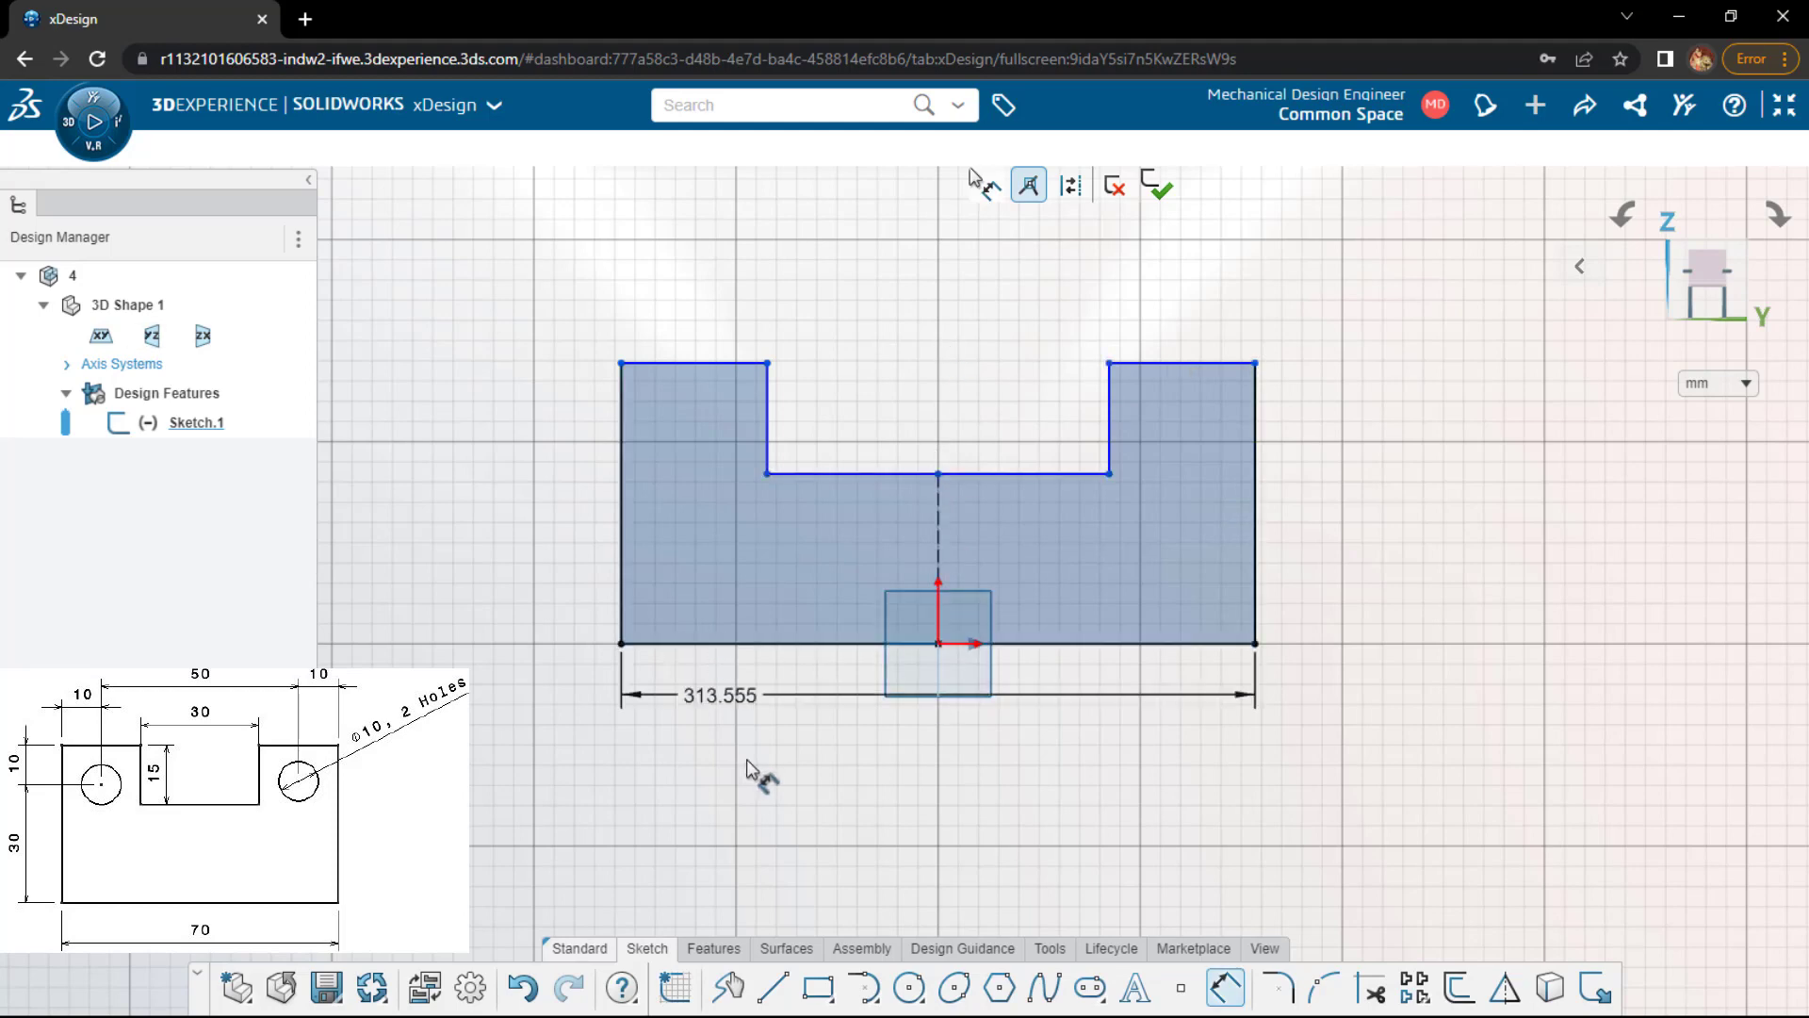
pyautogui.click(751, 765)
pyautogui.write('70')
pyautogui.press('Return')
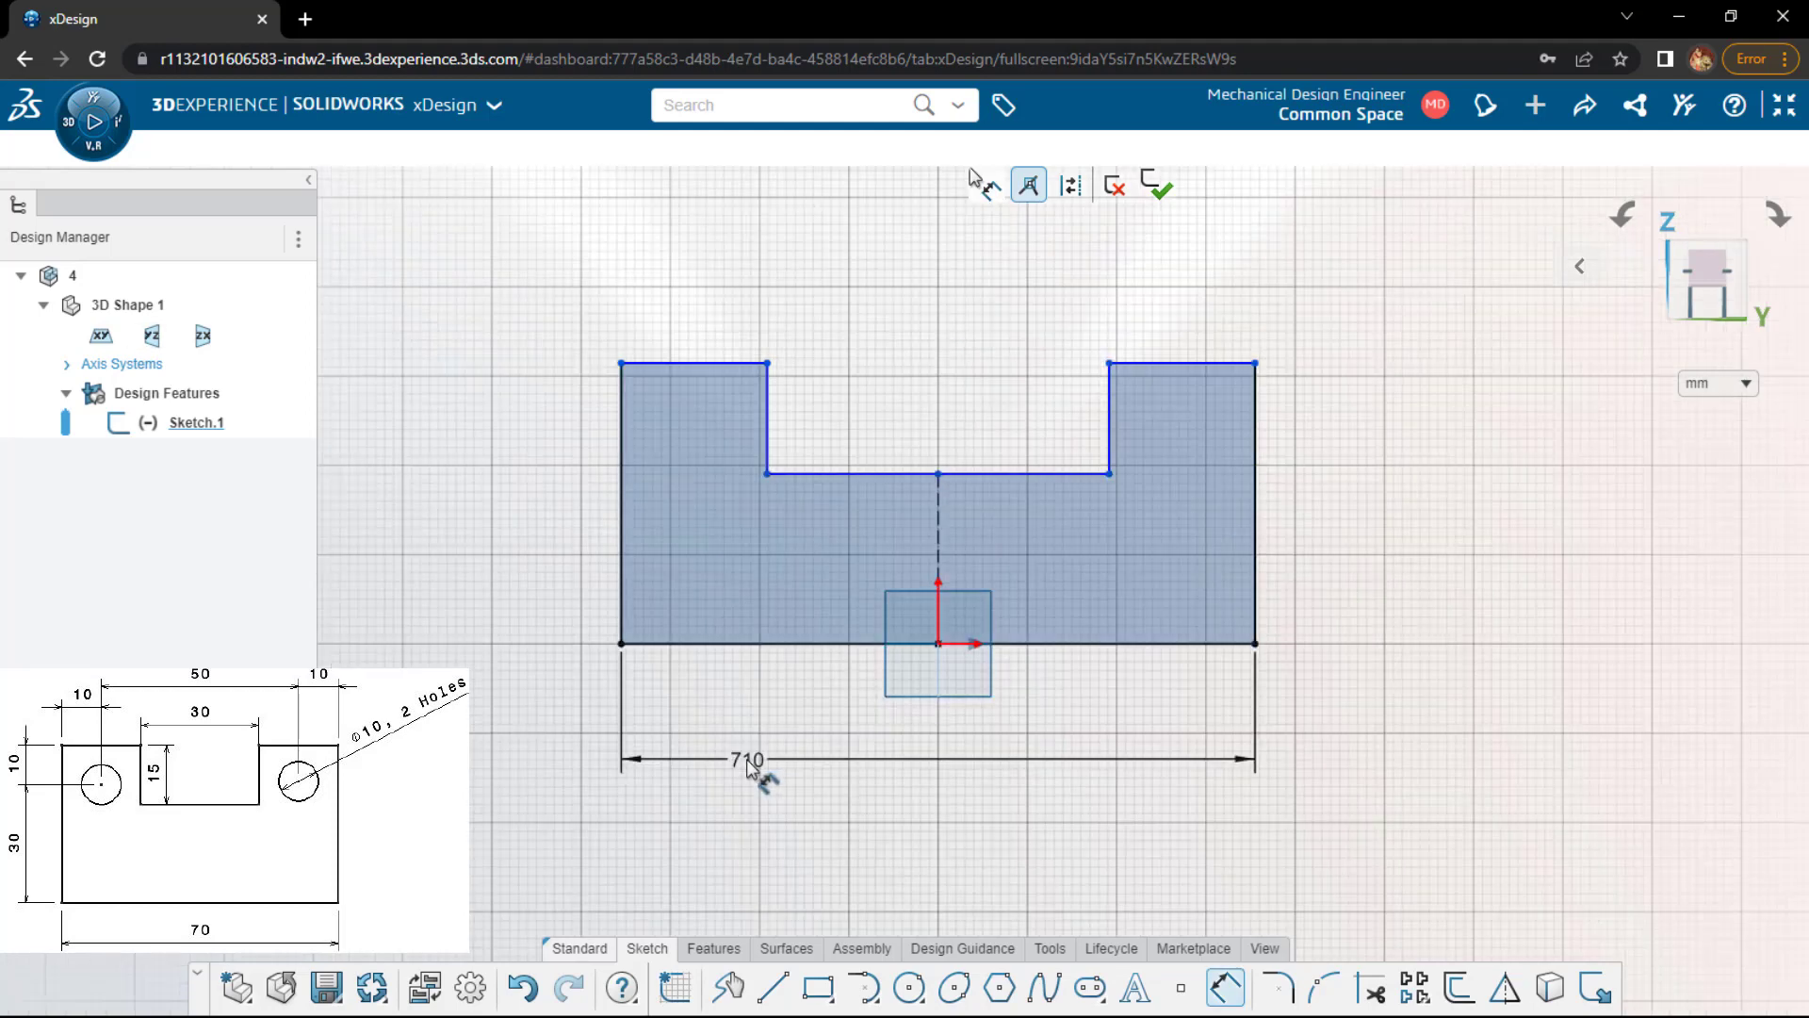
pyautogui.doubleClick(746, 761)
pyautogui.write('70')
pyautogui.press('Return')
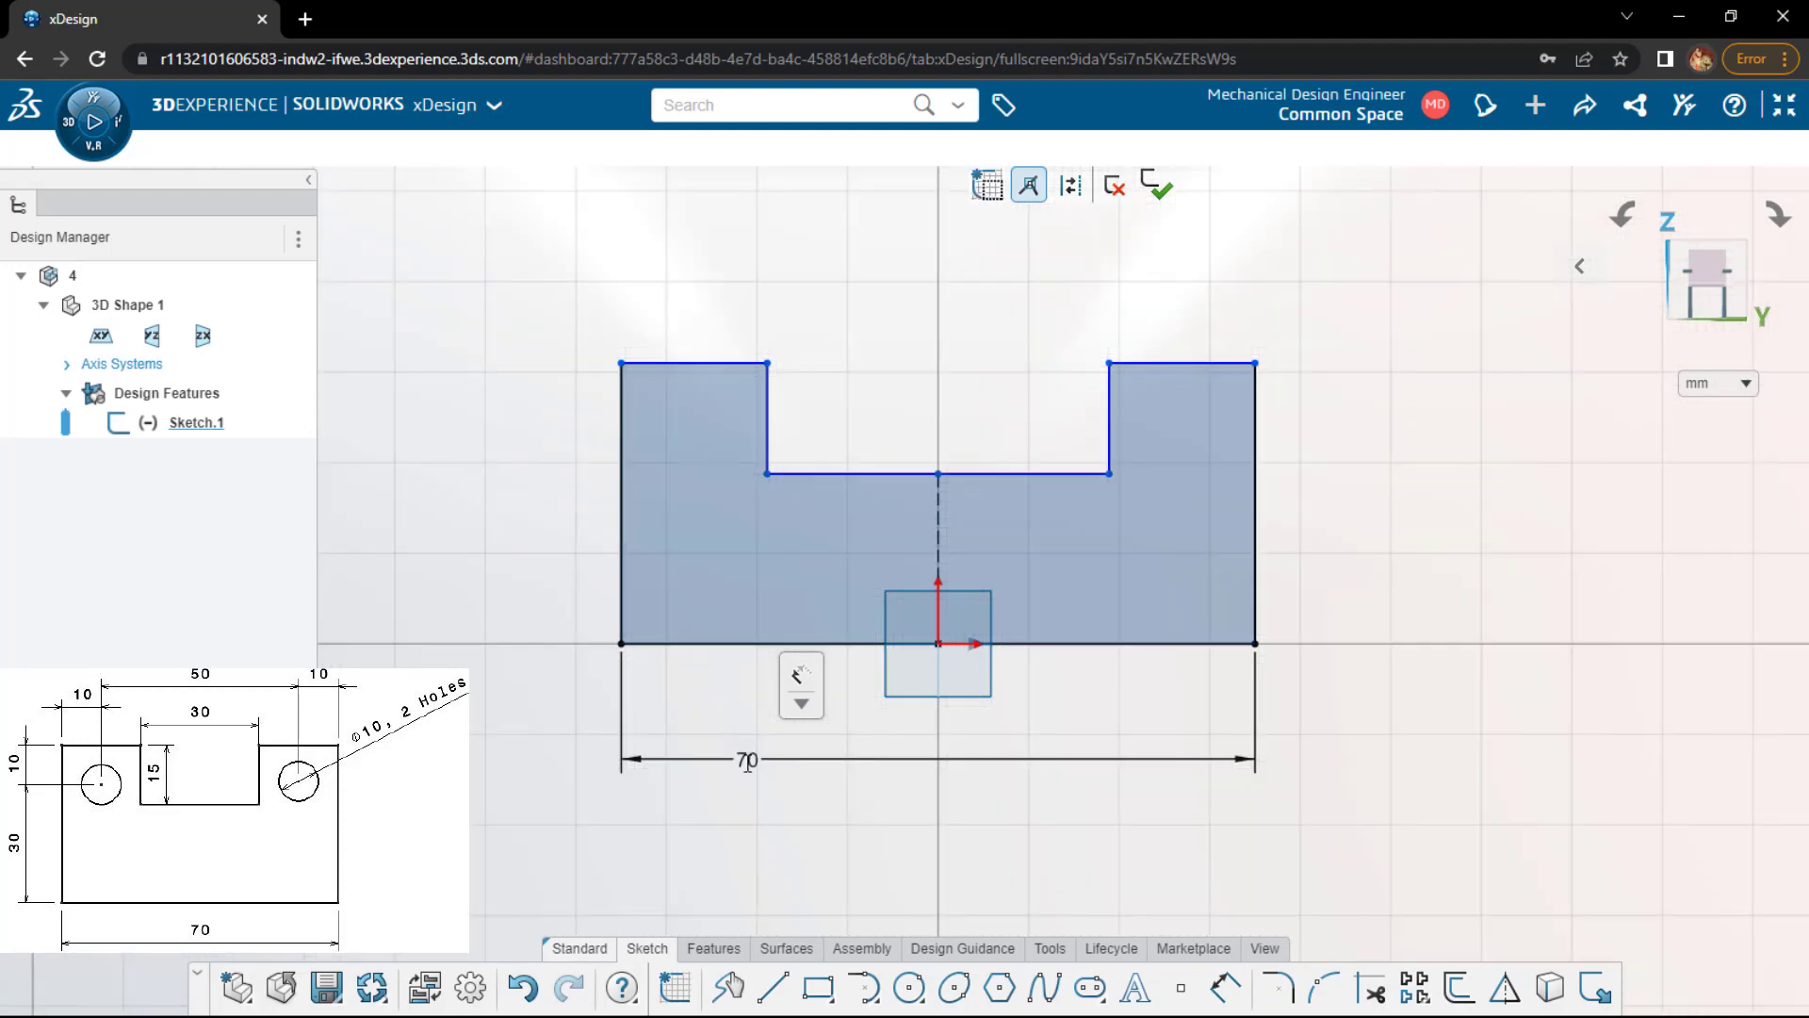
# - Dimension the outer left edge of the plate outline as 40 mm
pyautogui.click(622, 565)
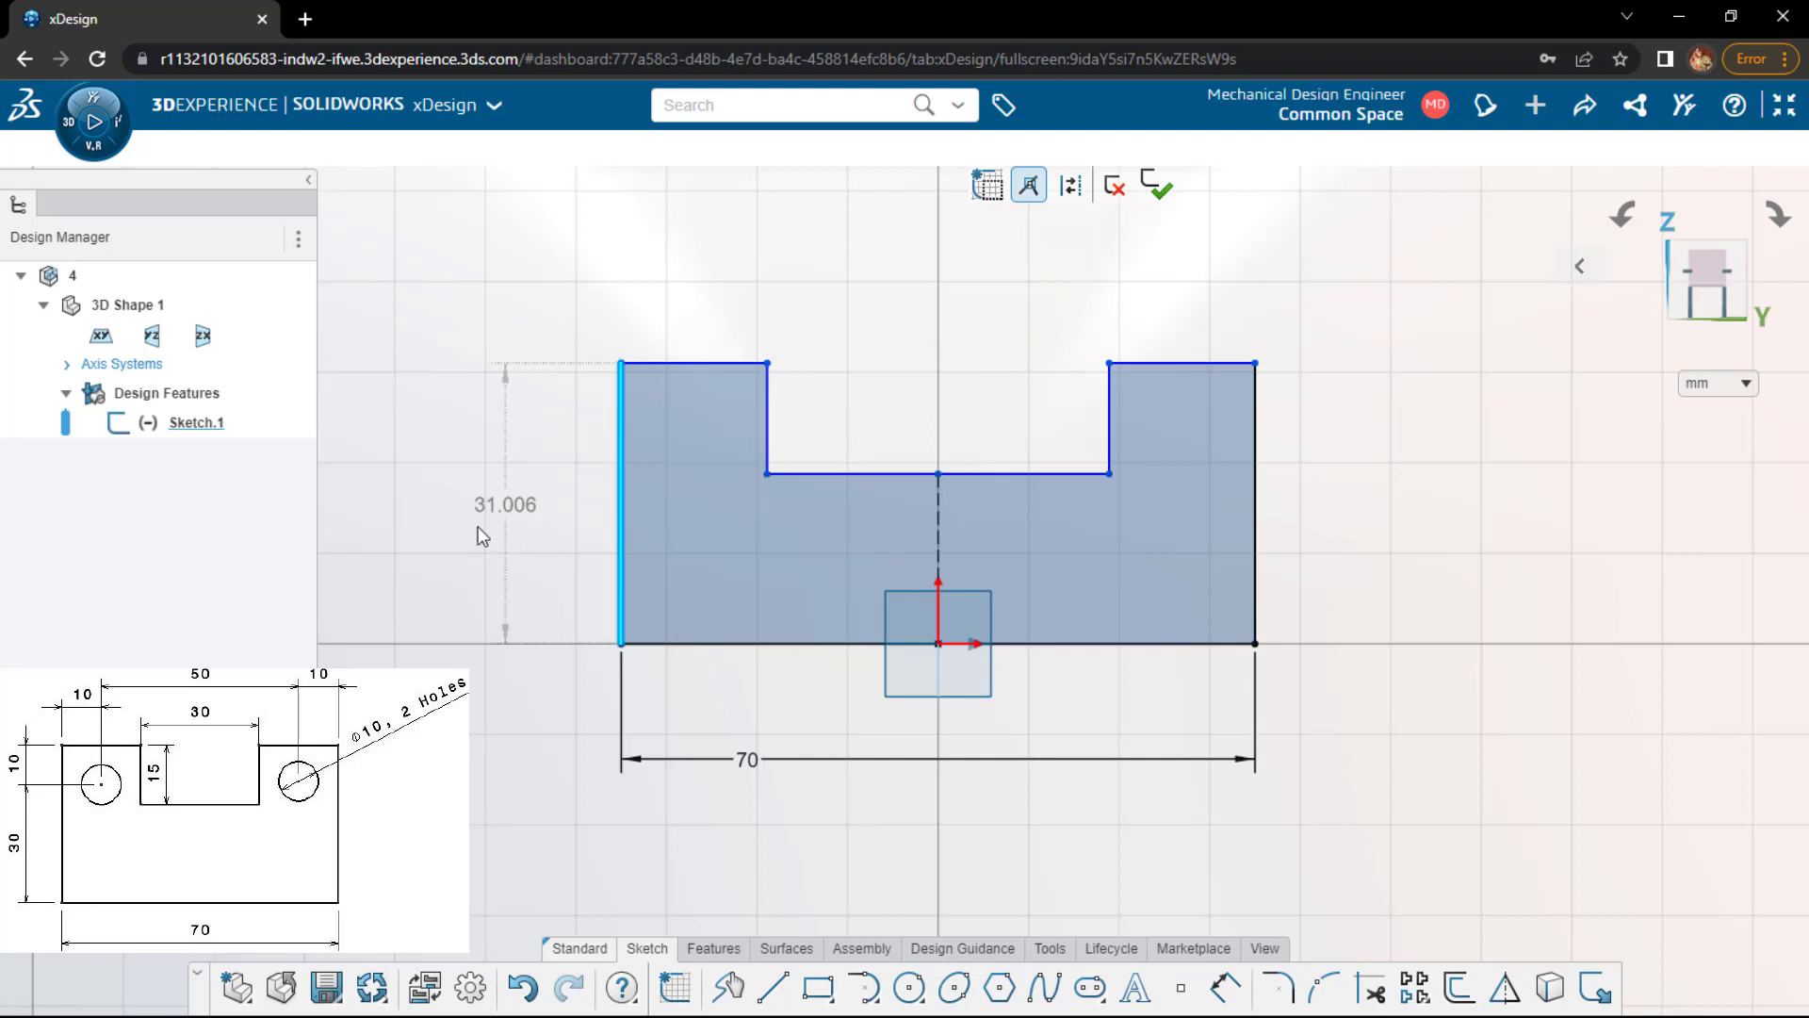
pyautogui.press('Escape')
pyautogui.click(623, 535)
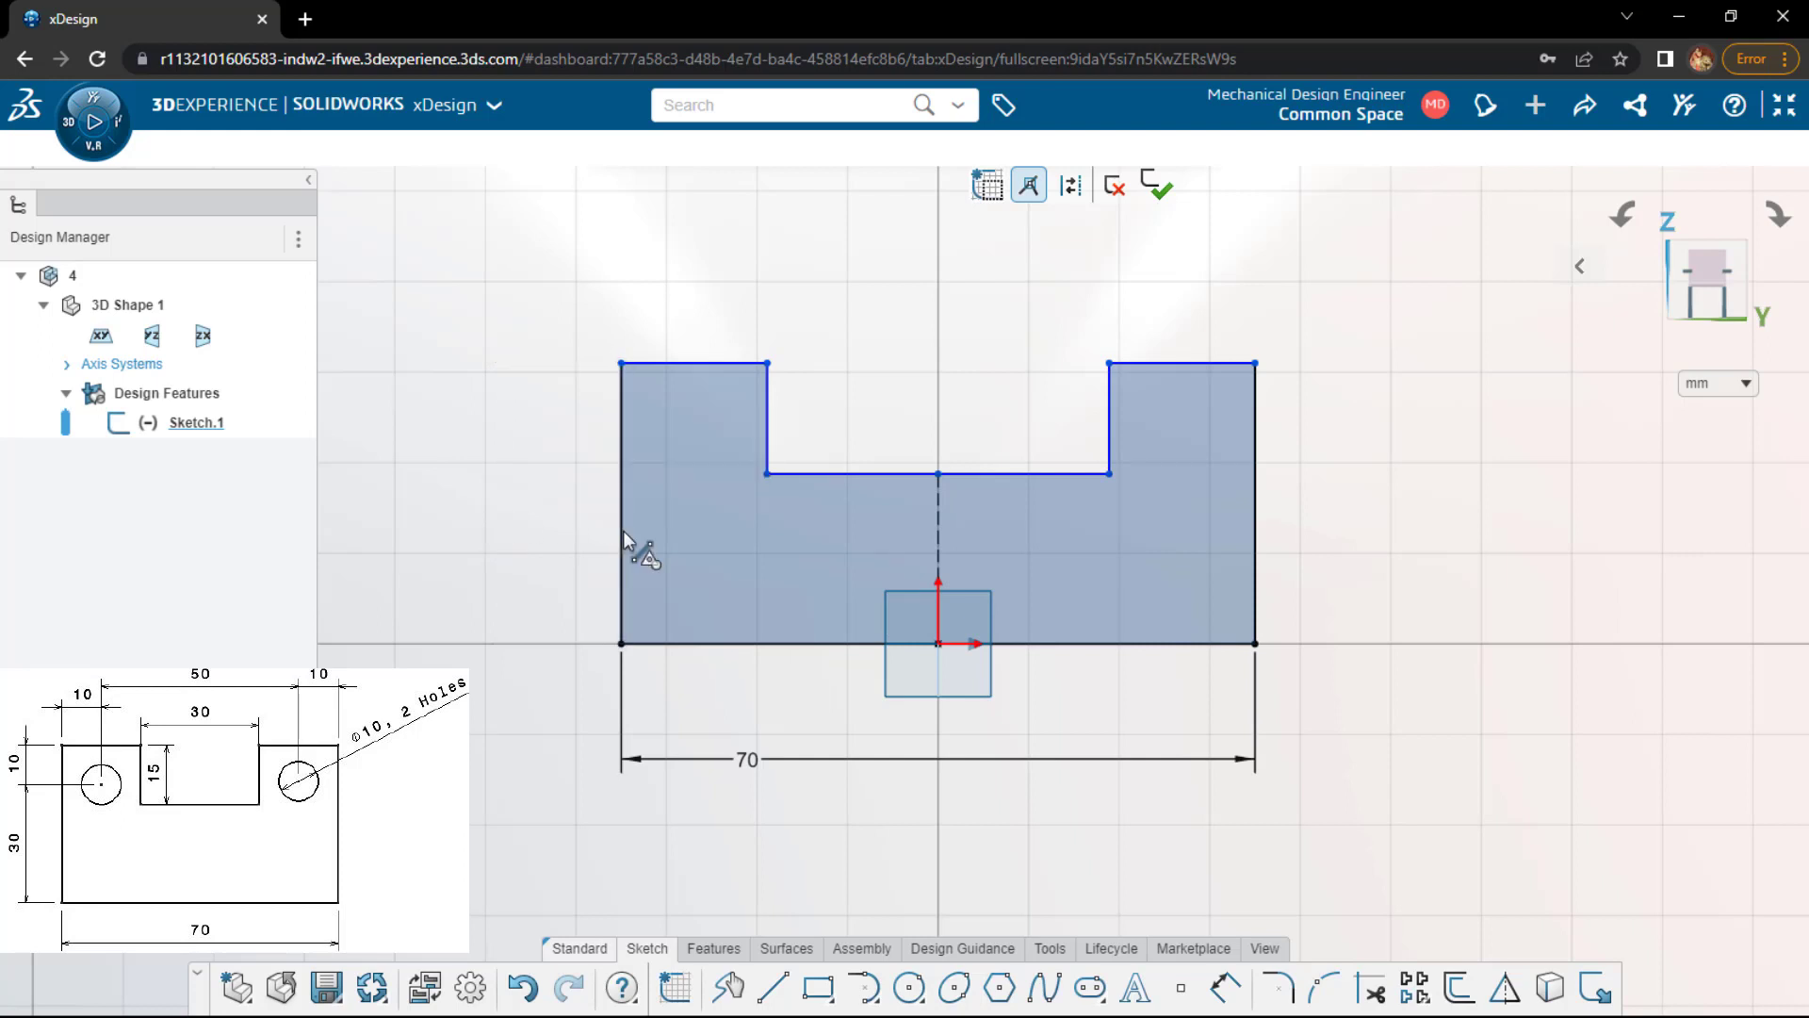
pyautogui.click(524, 528)
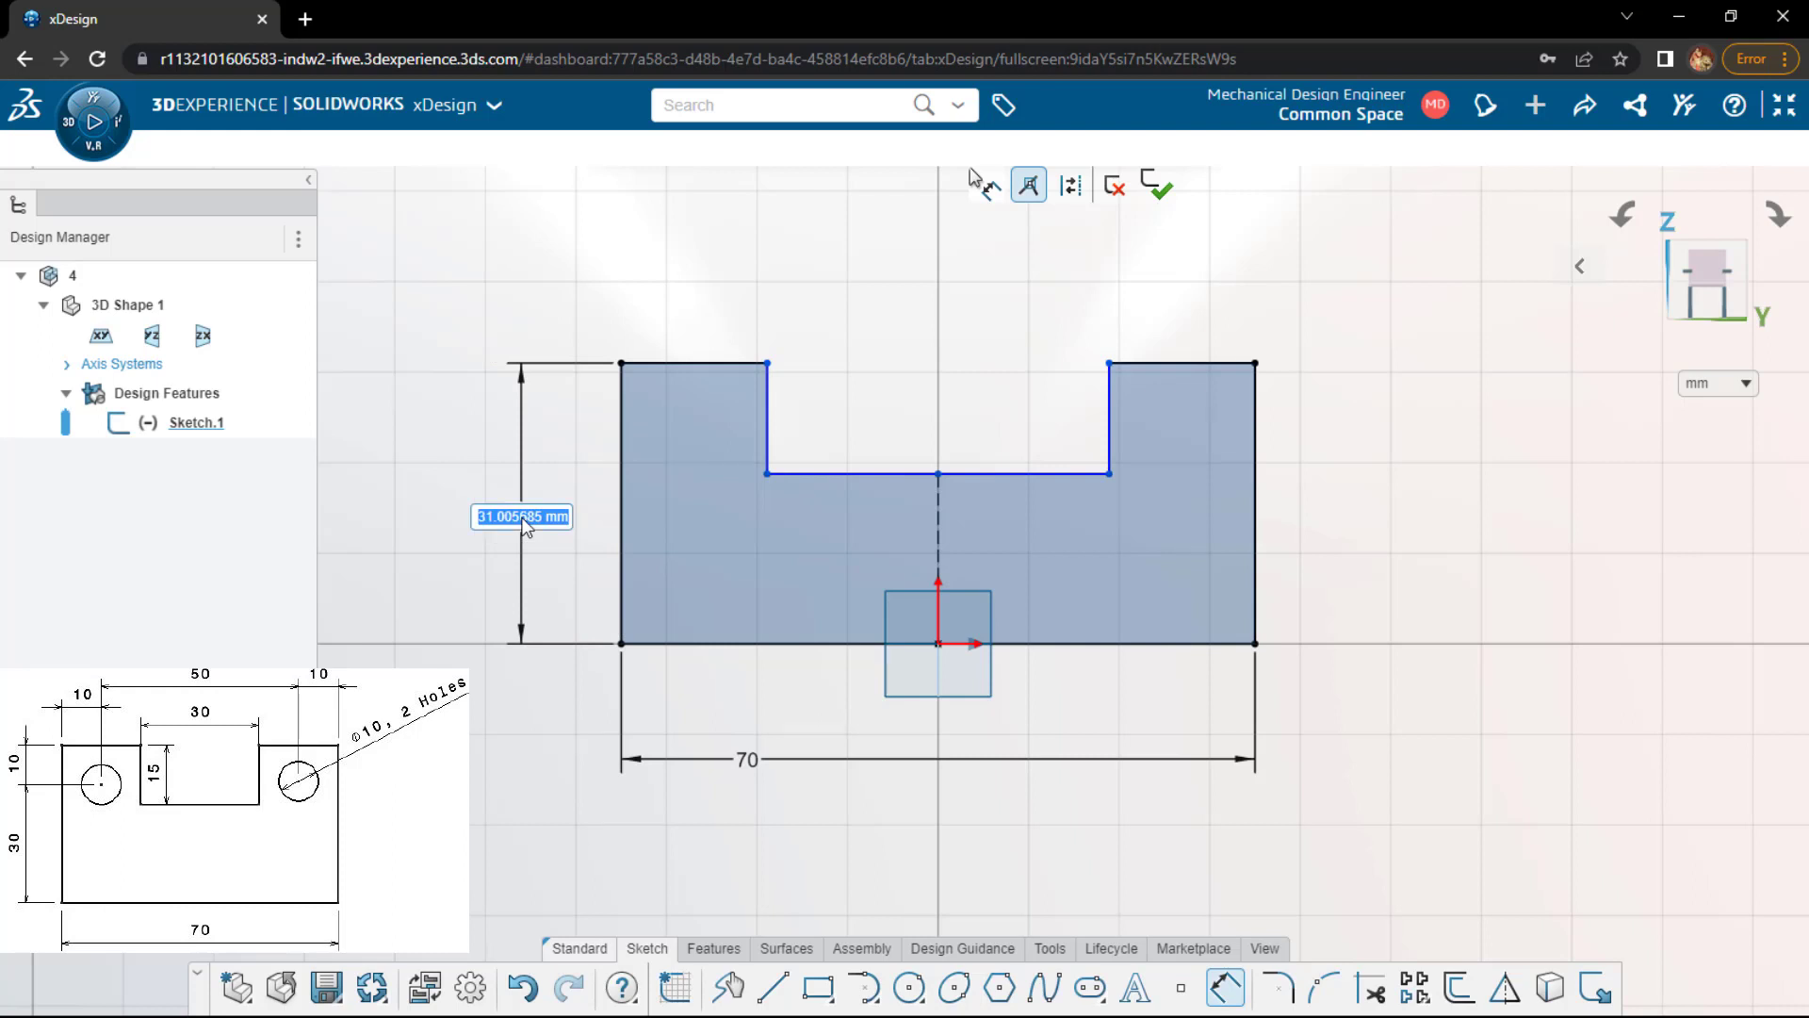
pyautogui.write('40')
pyautogui.press('Return')
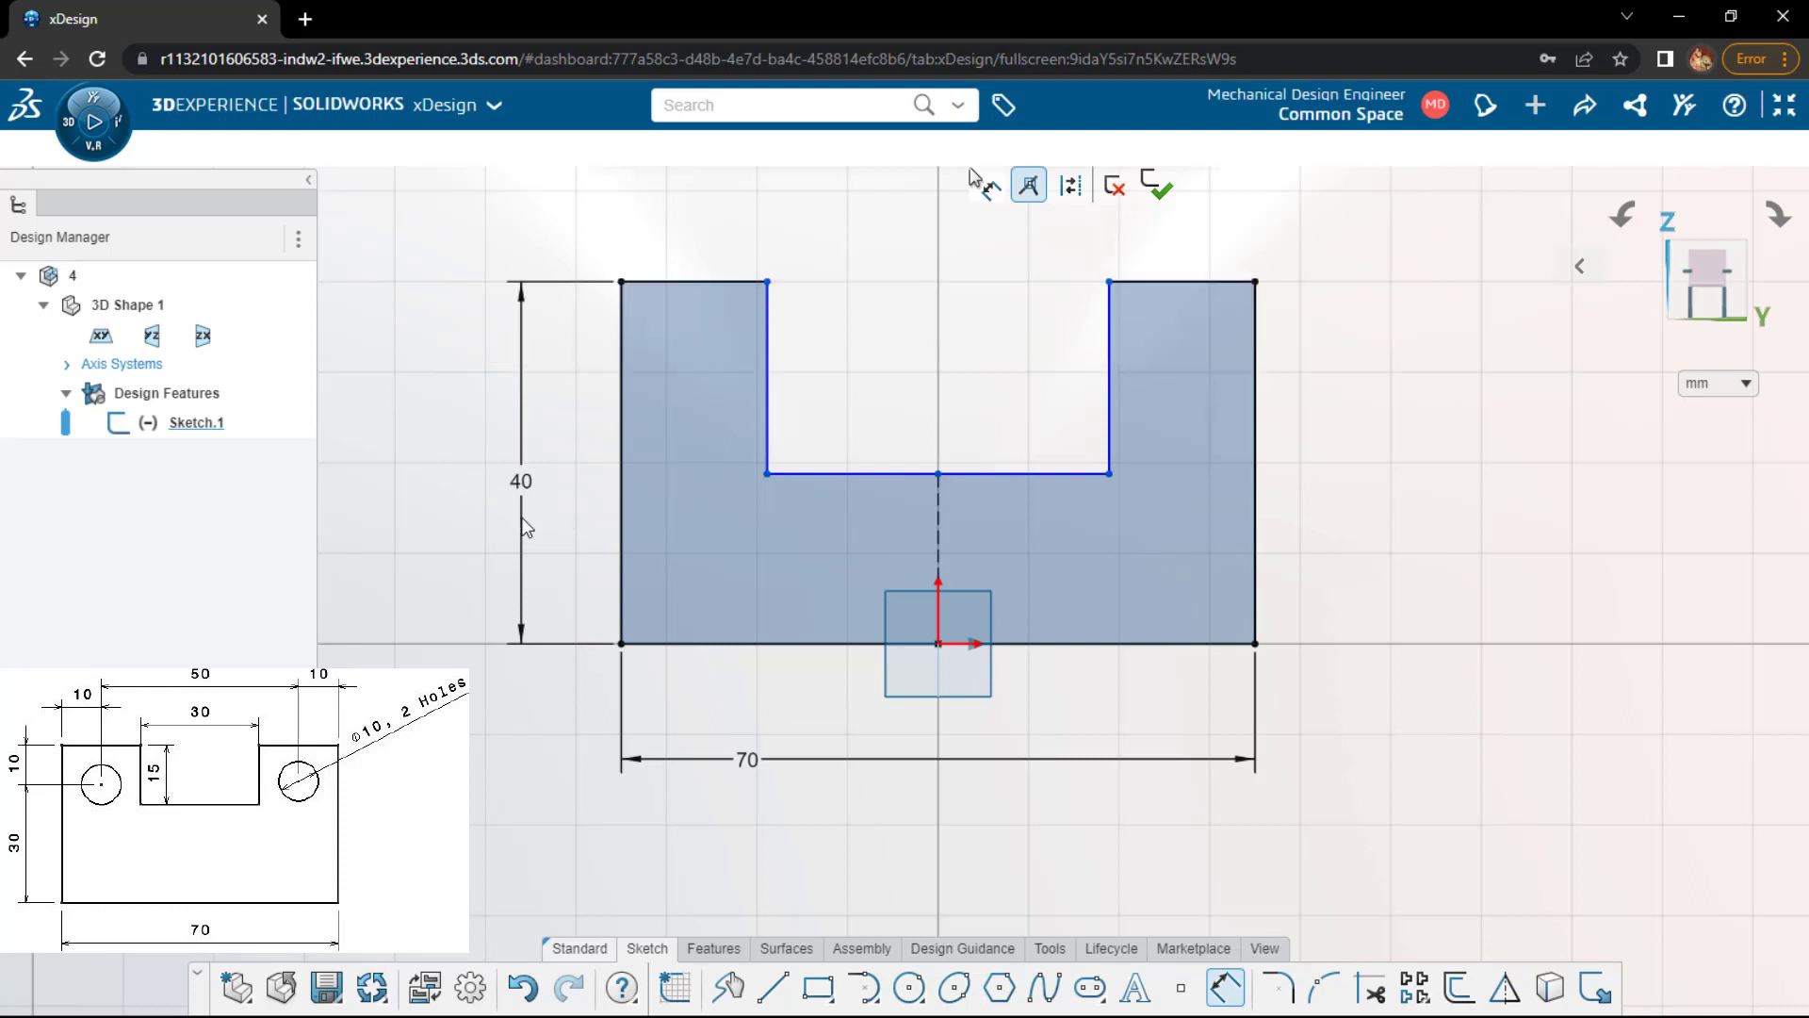
# - Dimension the depth of the central notch as 15 mm using its left vertical edge
pyautogui.click(766, 377)
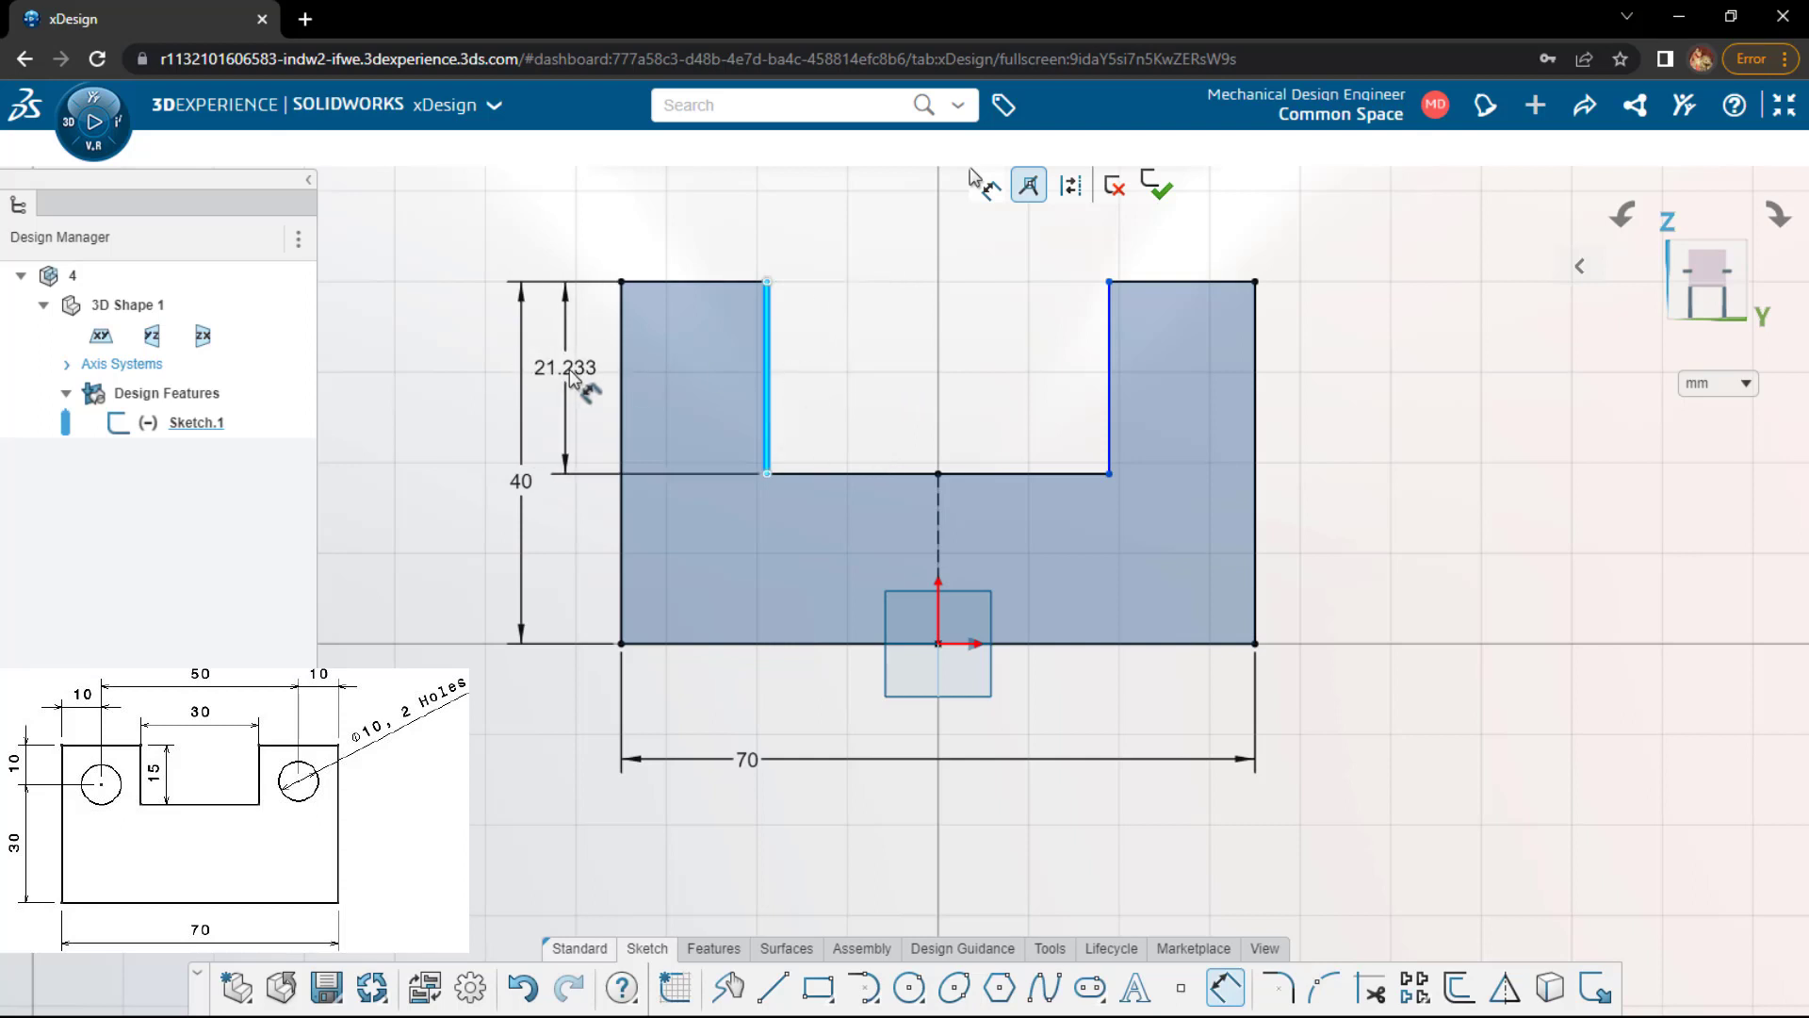
pyautogui.click(571, 376)
pyautogui.write('15')
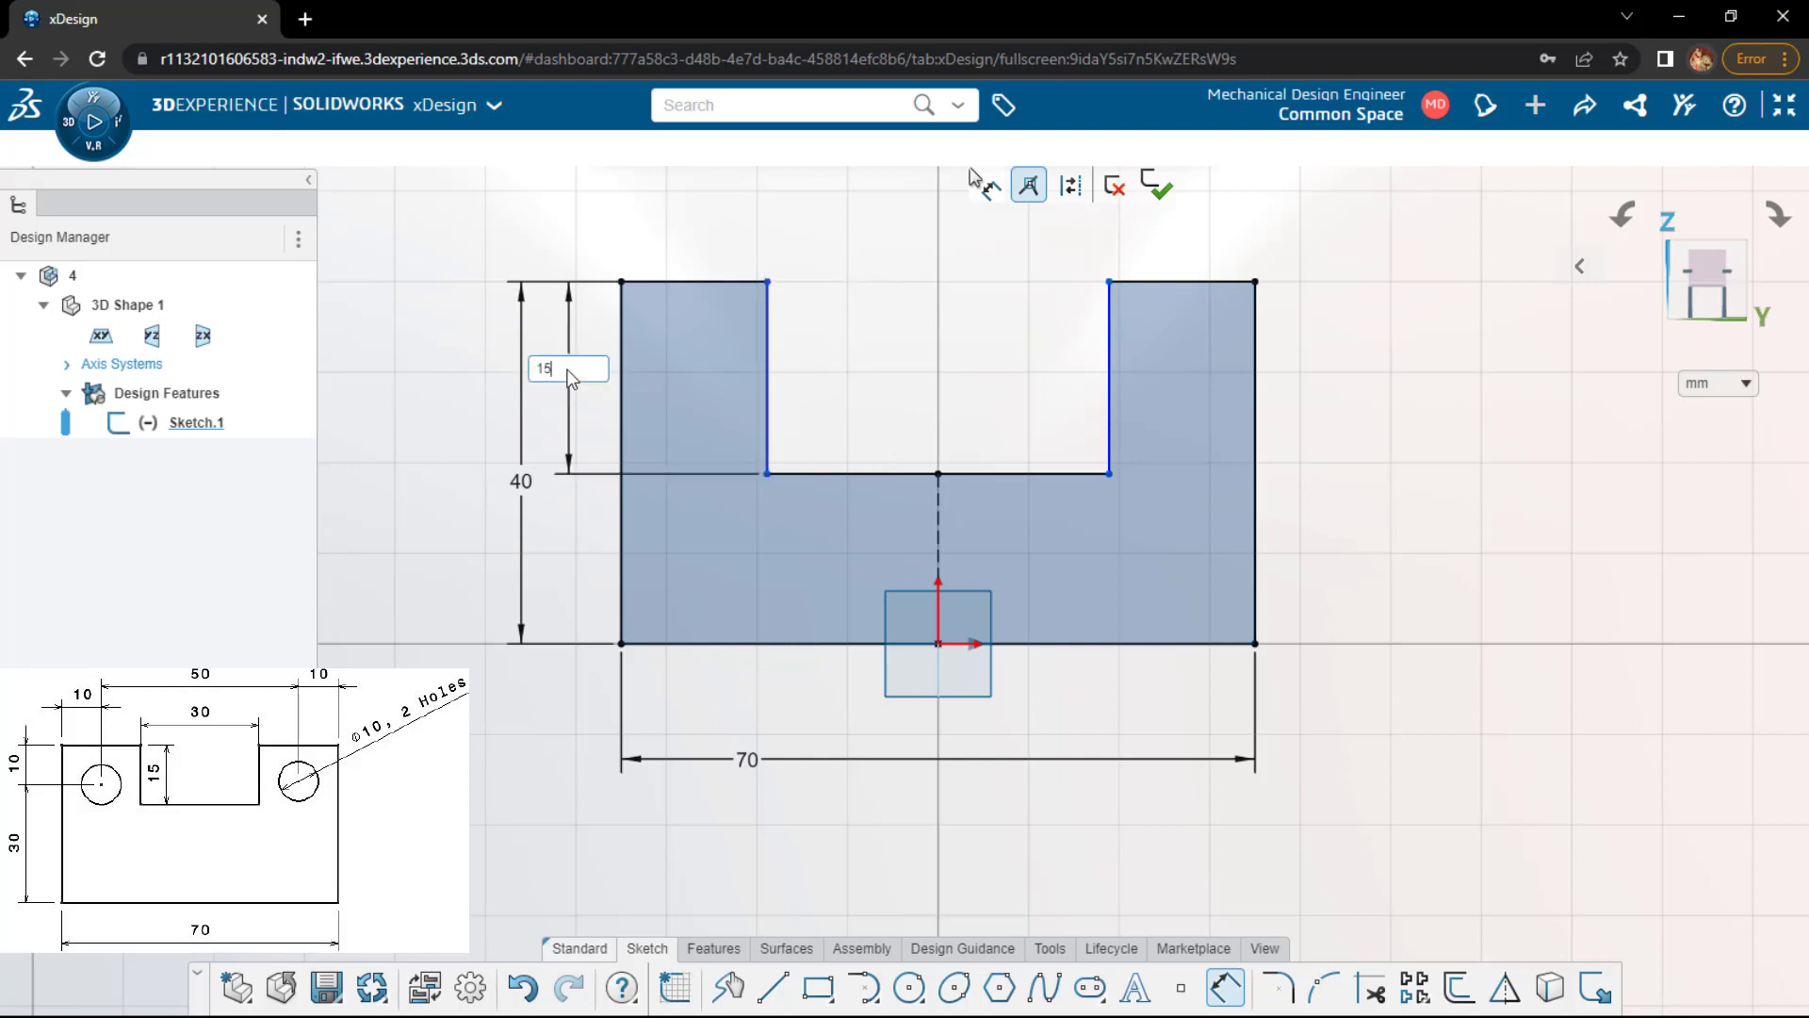
pyautogui.press('Return')
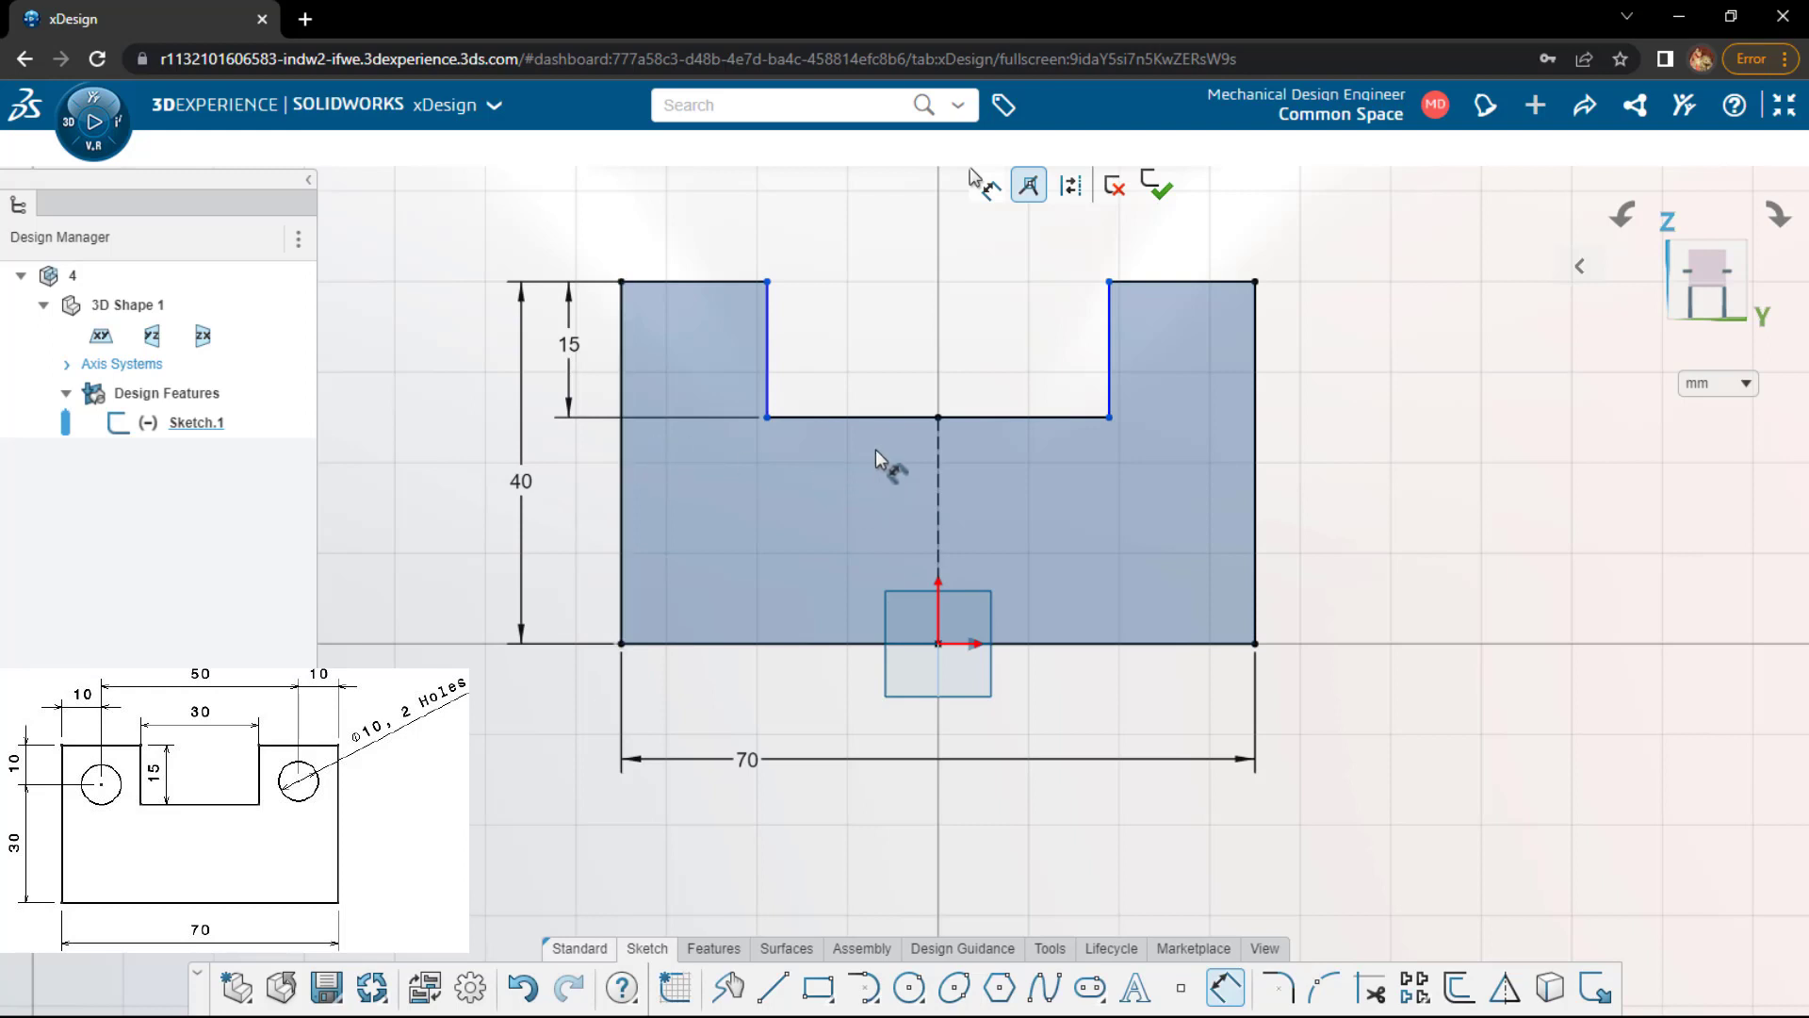
# - Dimension the notch width as 30 mm and reposition the 15 mm depth dimension inside the notch
pyautogui.click(861, 421)
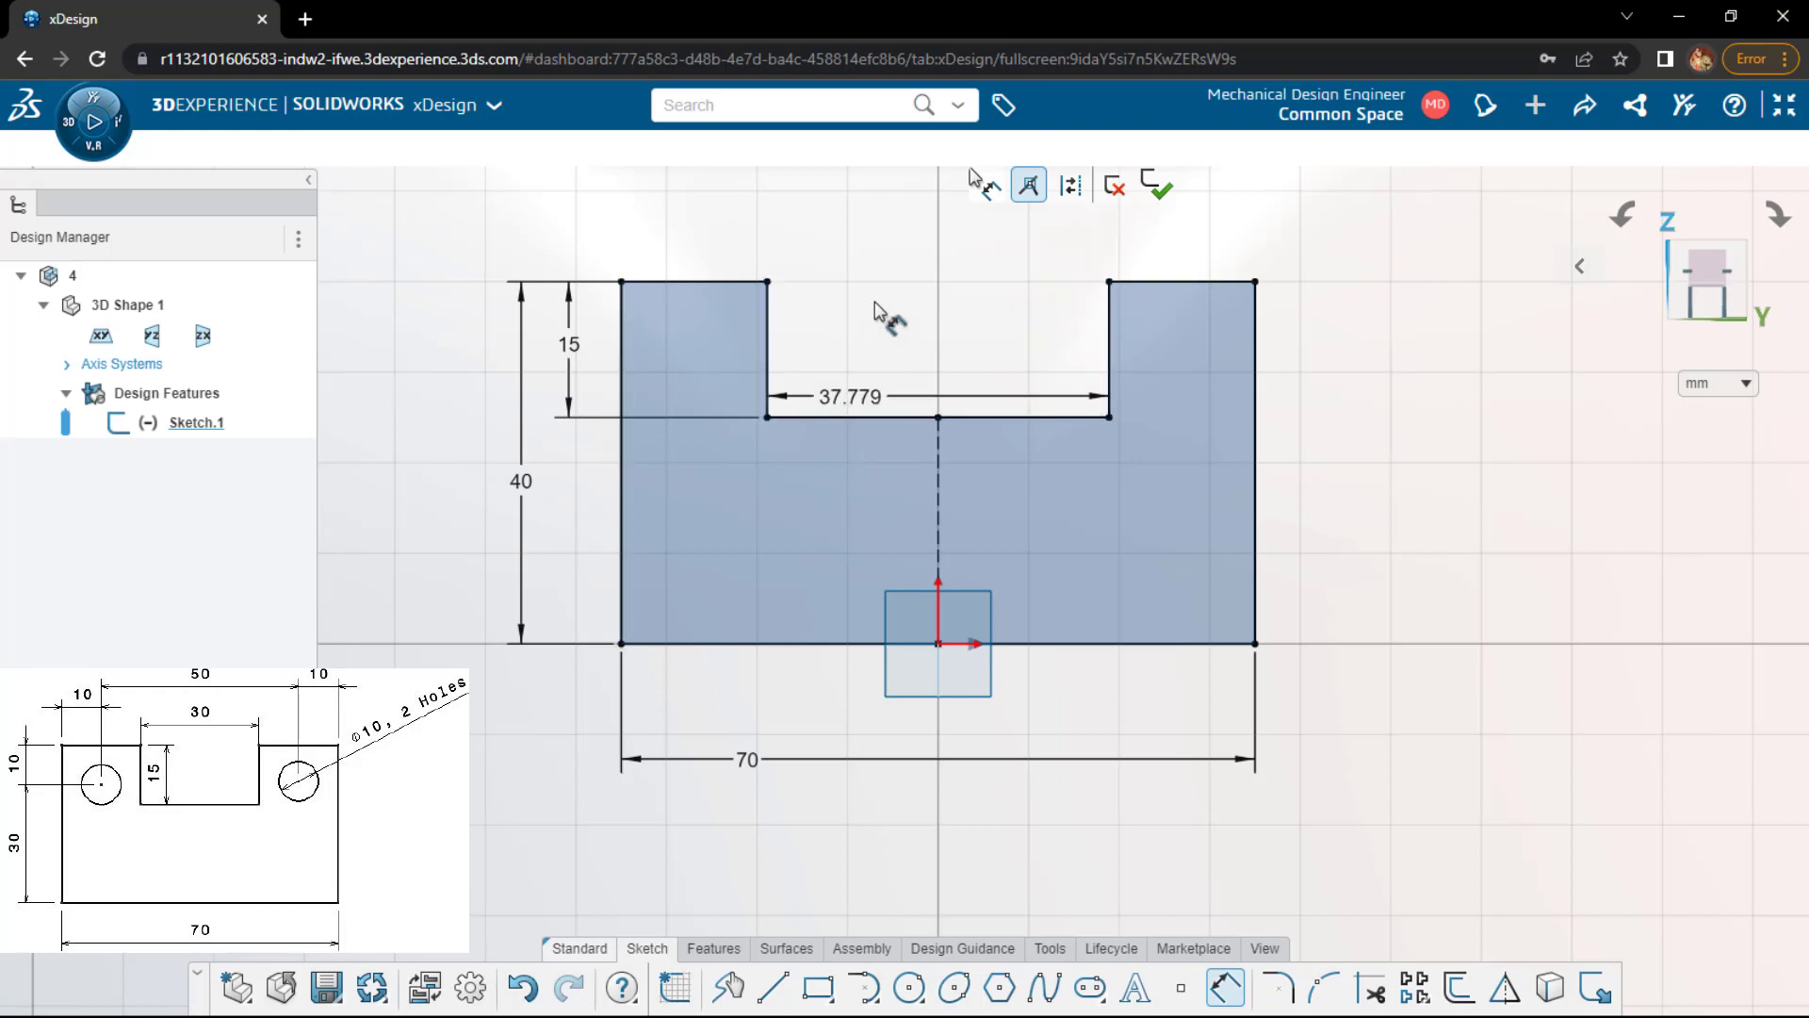
pyautogui.click(876, 244)
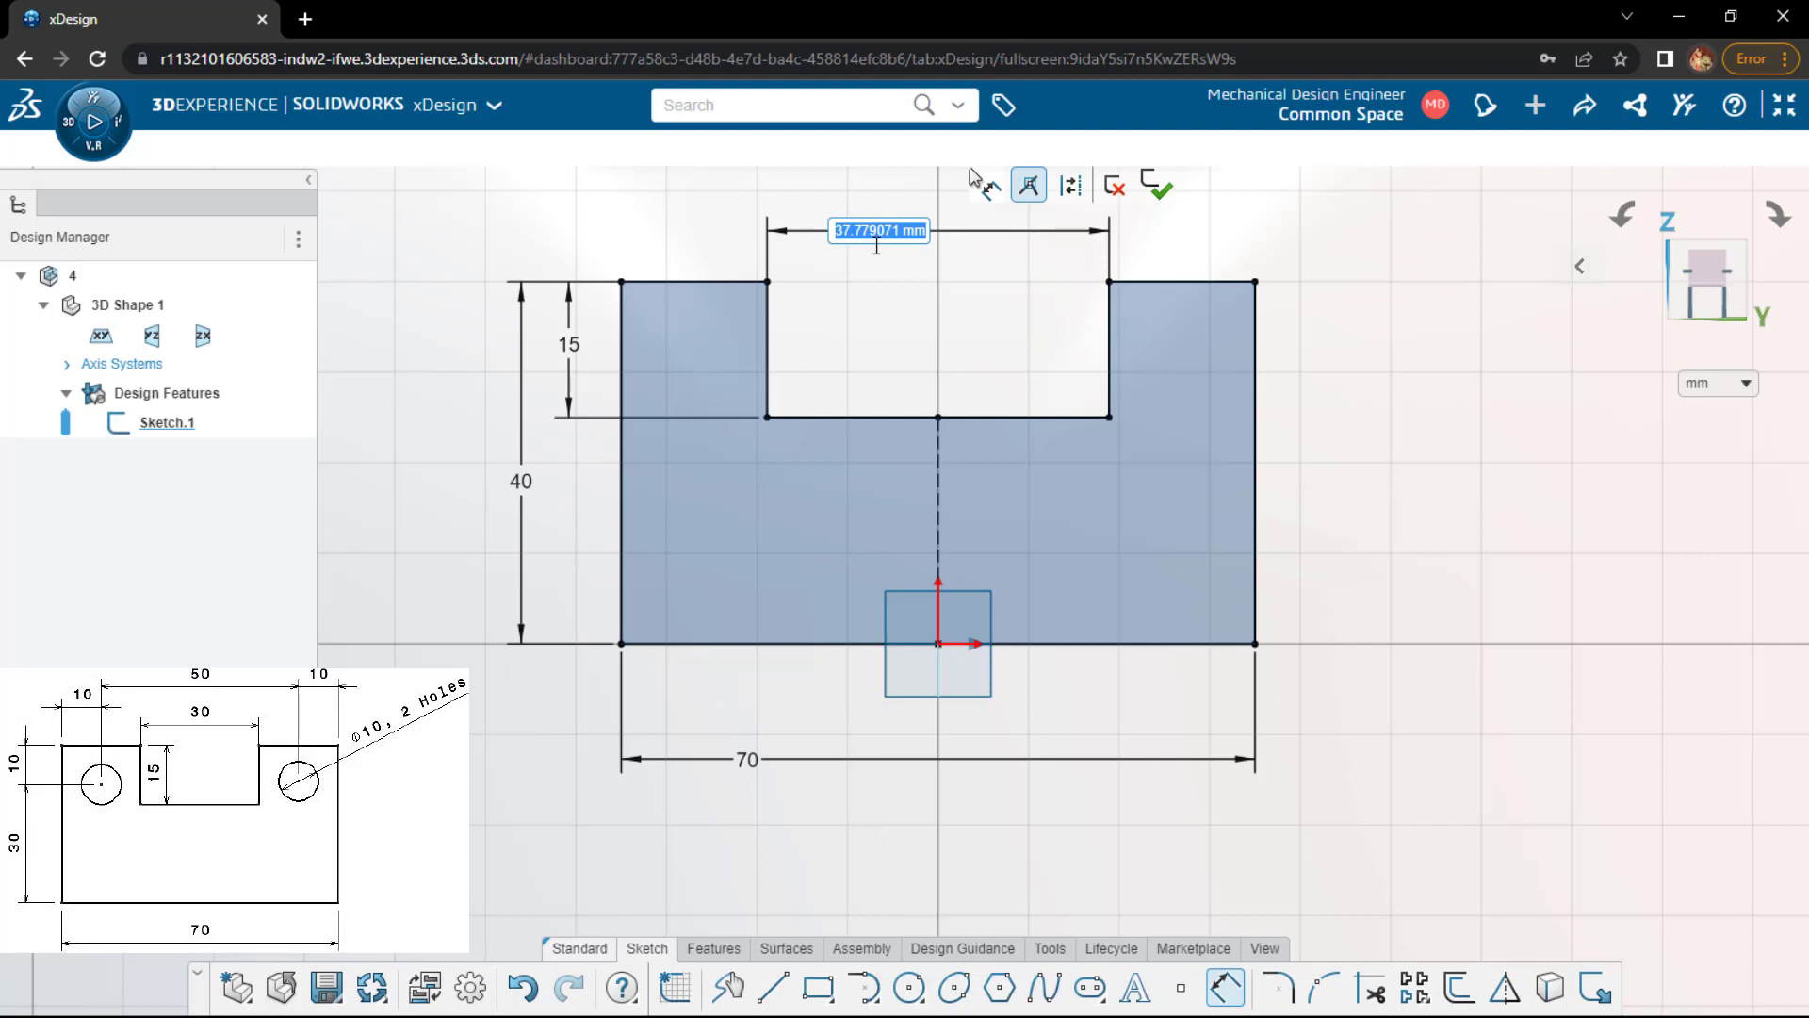
pyautogui.write('30')
pyautogui.press('Return')
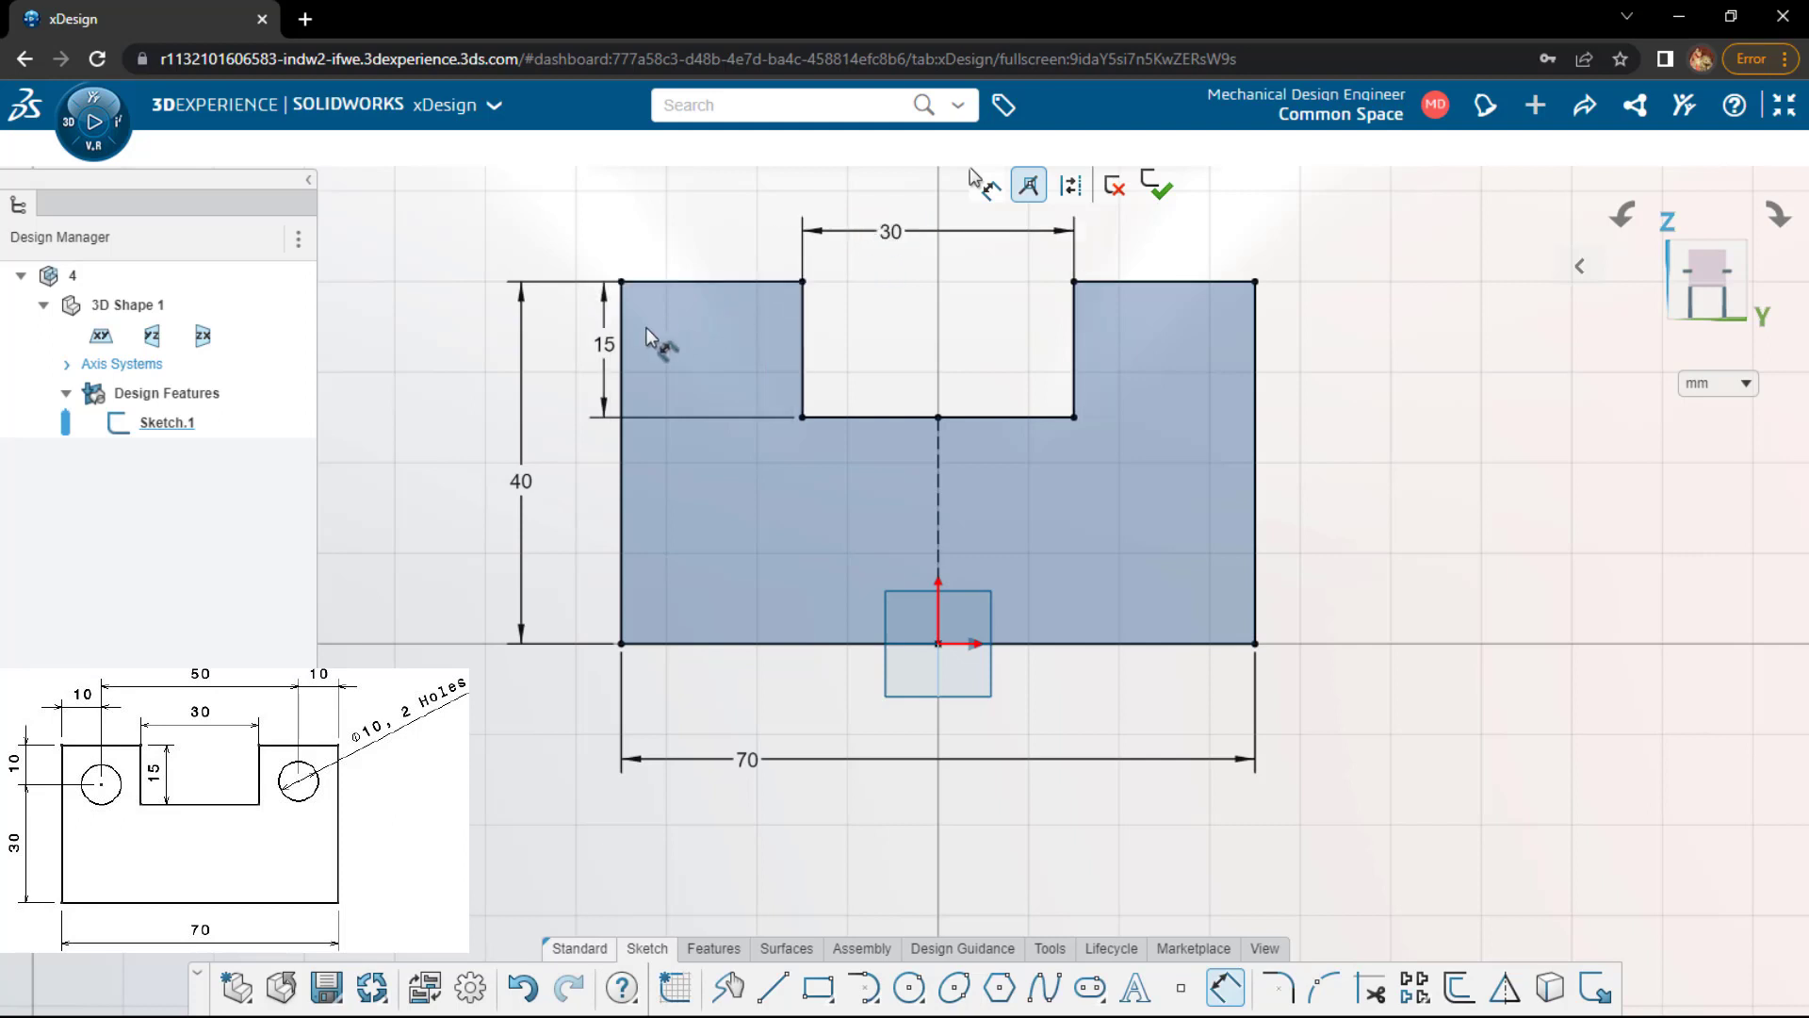
pyautogui.moveTo(607, 351); pyautogui.dragTo(775, 341)
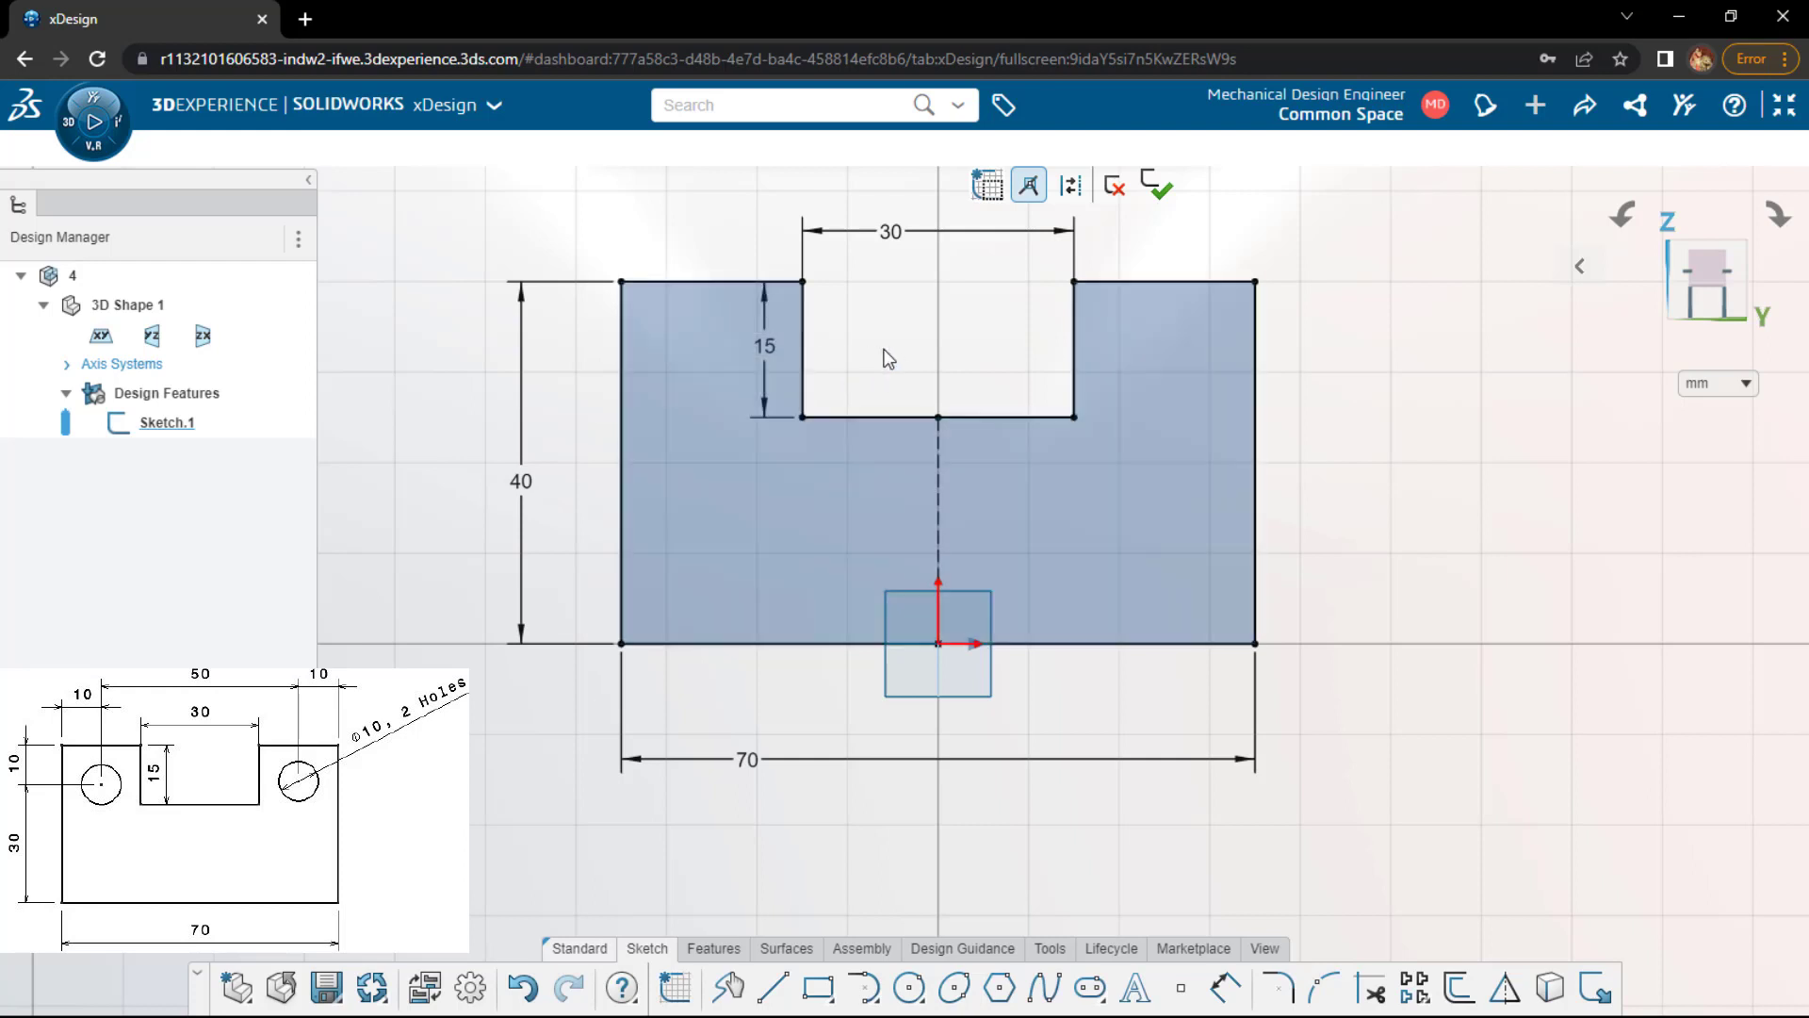
pyautogui.moveTo(906, 362)
pyautogui.mouseDown()
pyautogui.moveTo(760, 356)
pyautogui.moveTo(897, 358)
pyautogui.mouseUp()
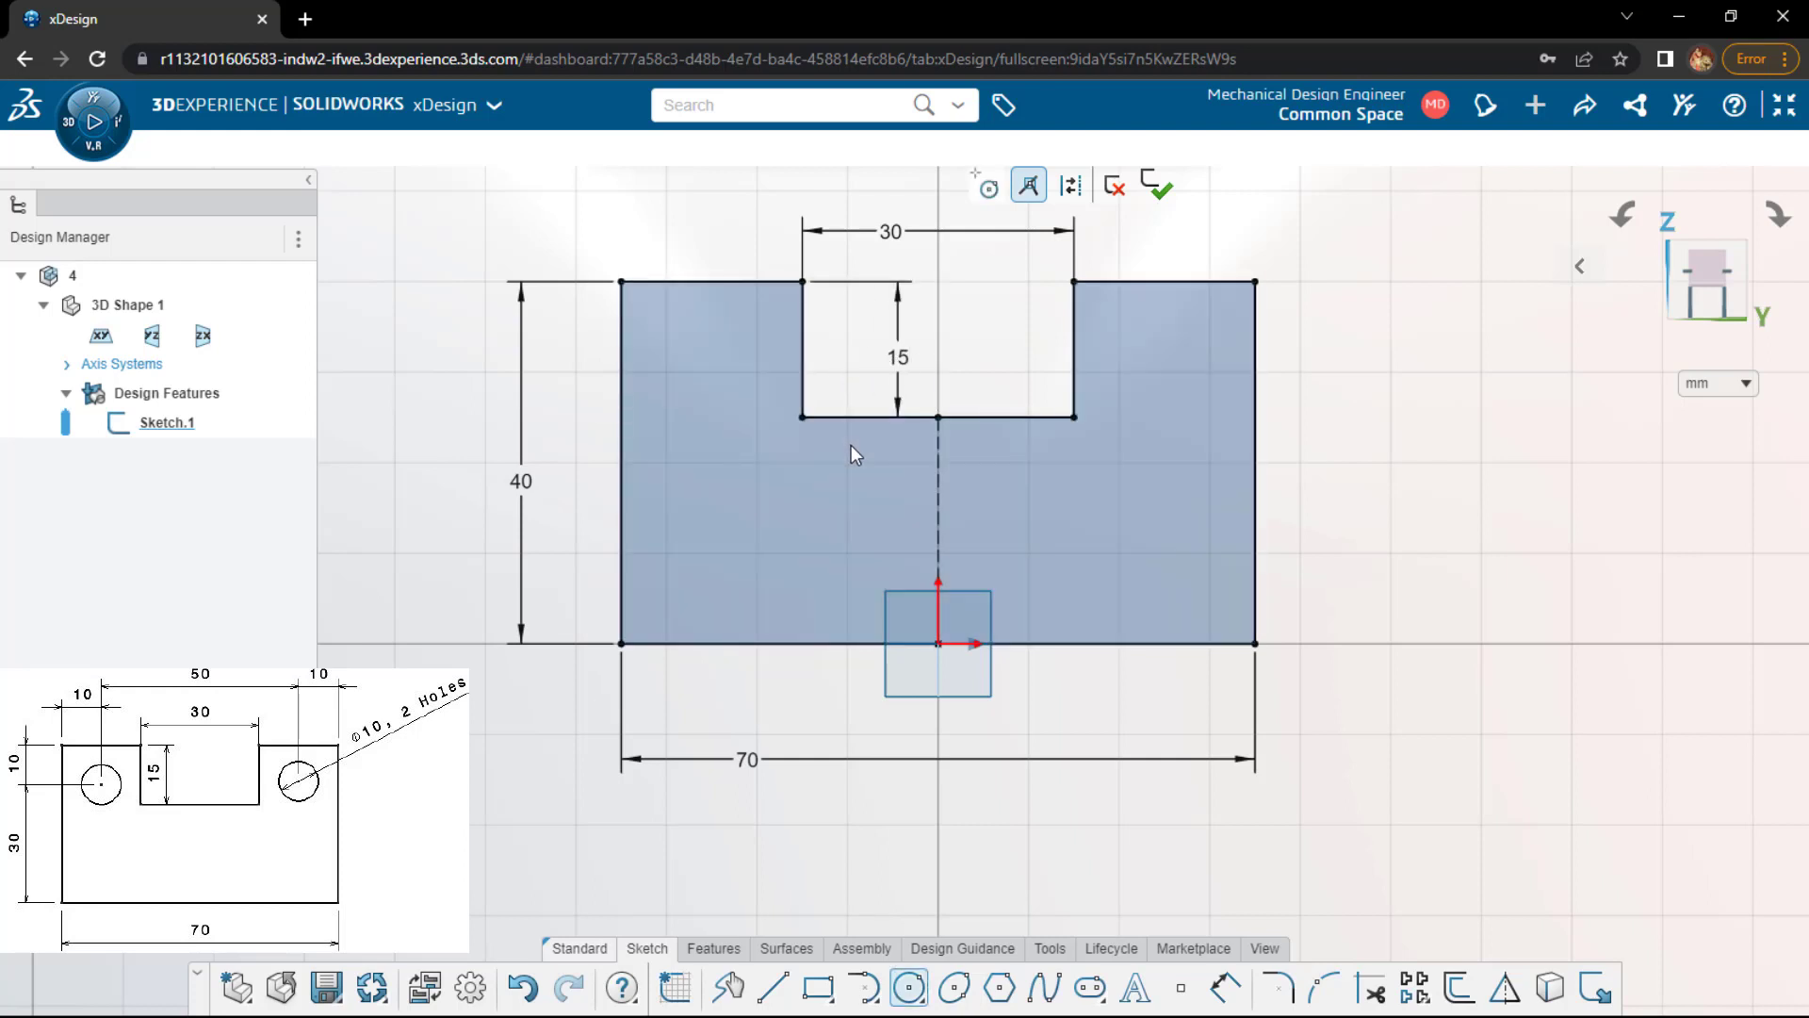
# - Draw a 10 mm diameter circle in the upper-right arm of the plate
pyautogui.press('c')
pyautogui.click(1173, 357)
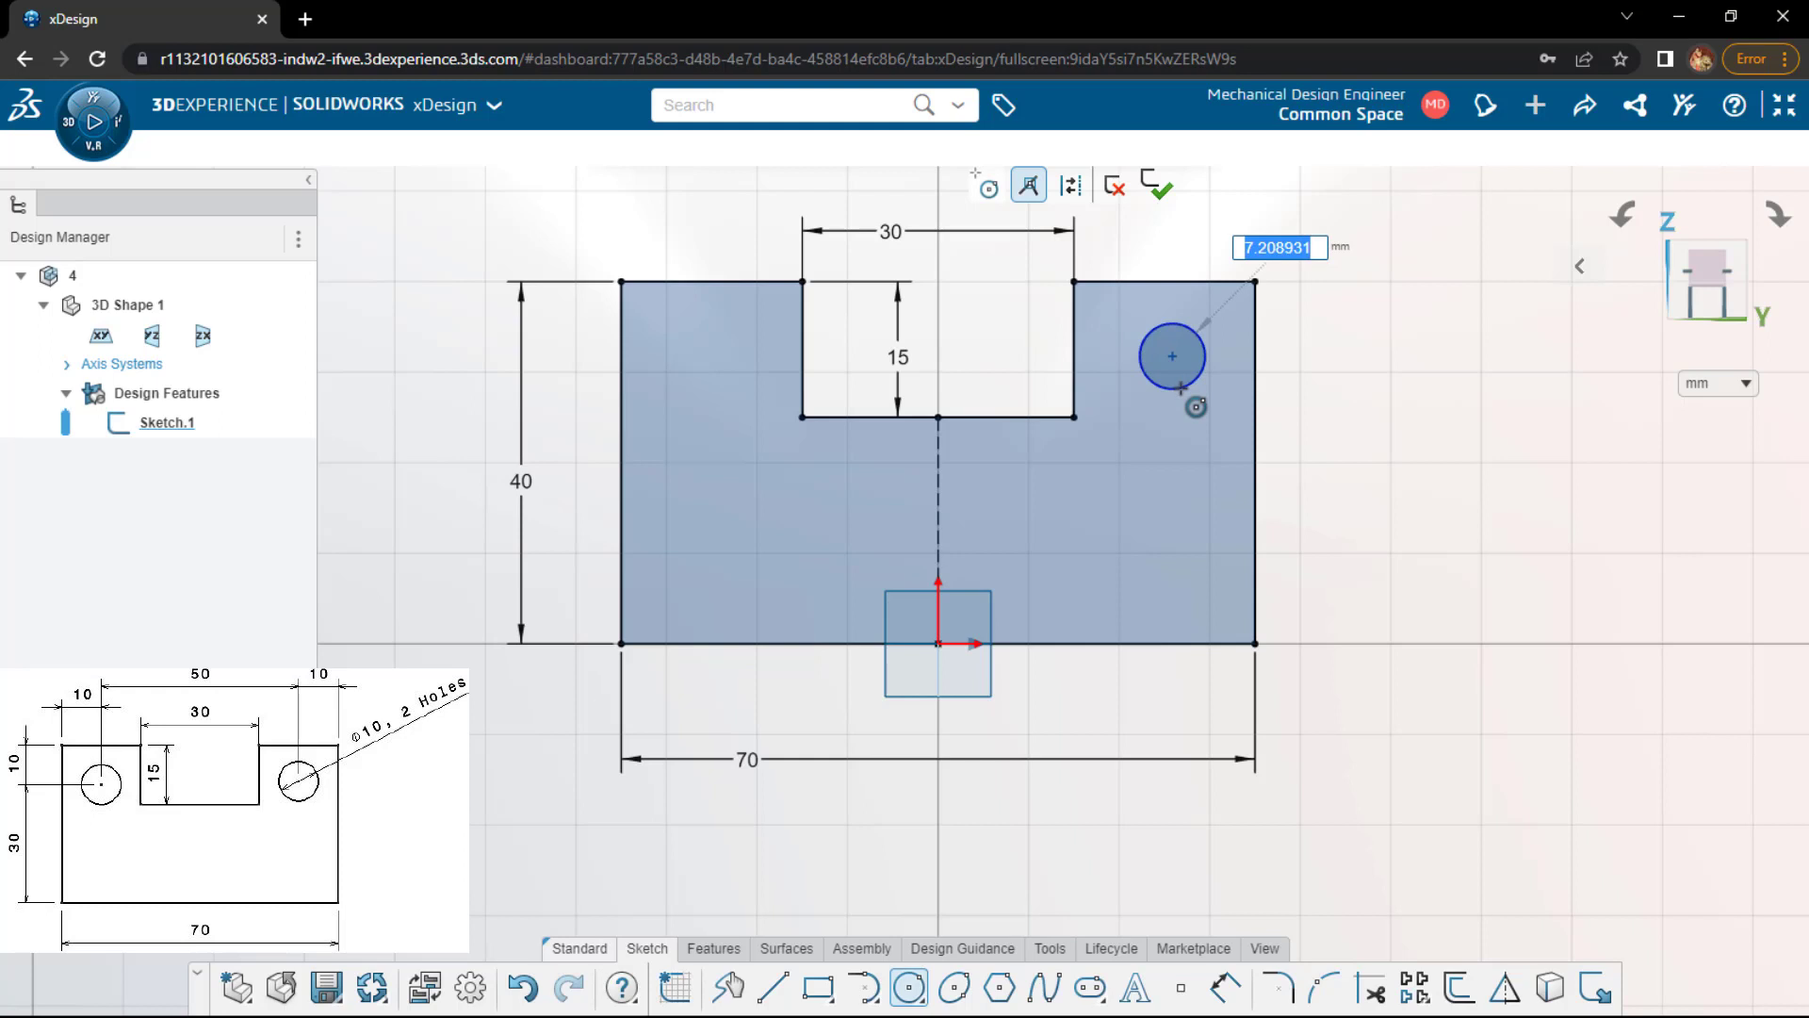
pyautogui.write('10')
pyautogui.press('Return')
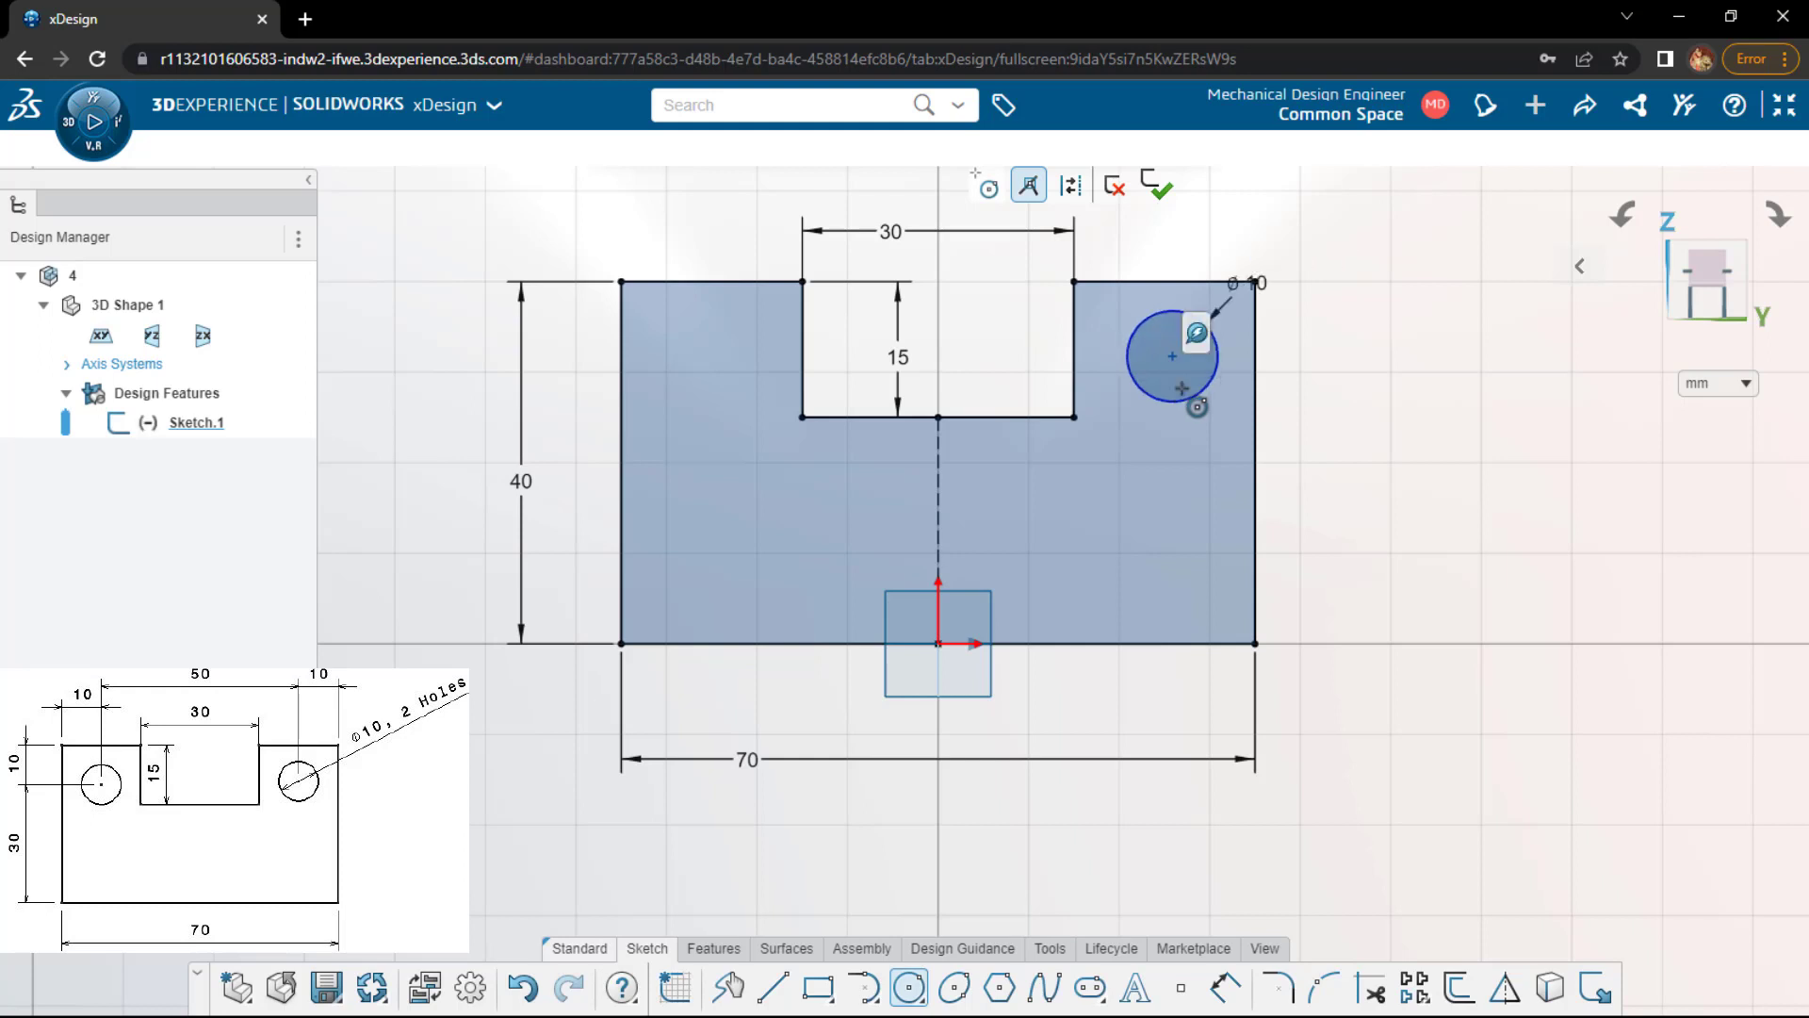
# - Draw a second circle in the upper-left arm and dimension its diameter as 10 mm
pyautogui.click(698, 361)
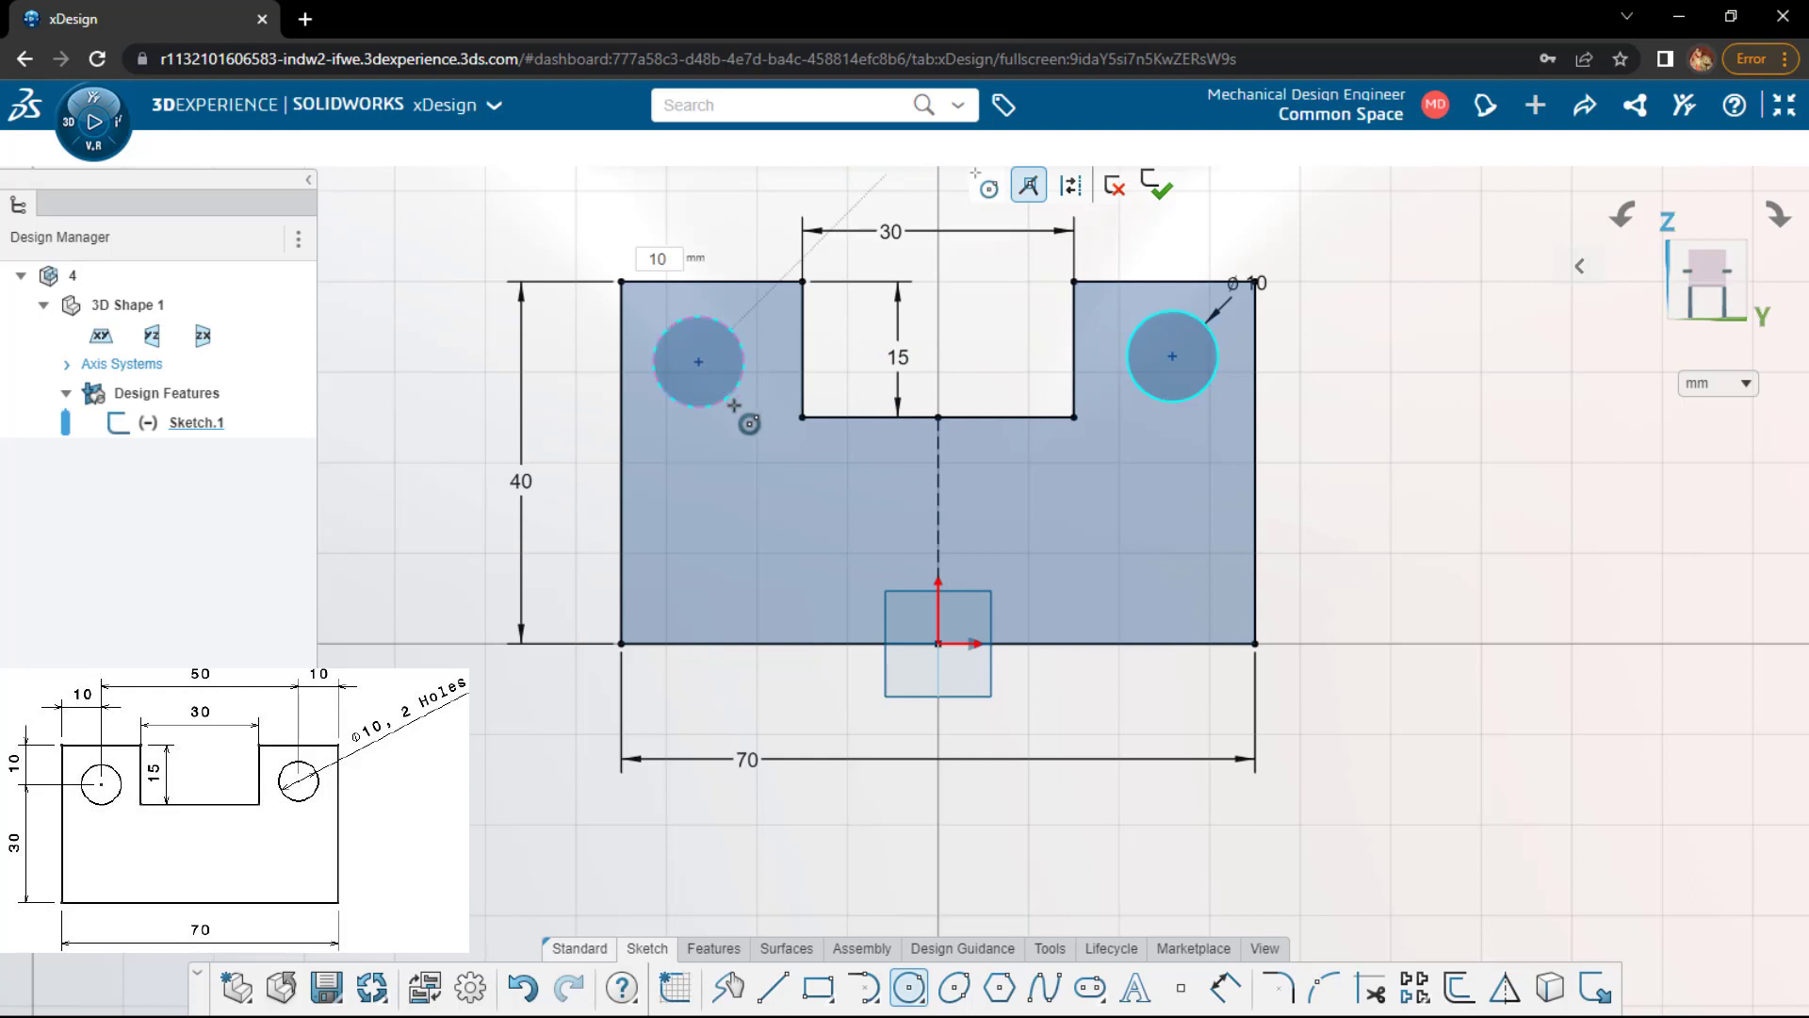
pyautogui.click(734, 405)
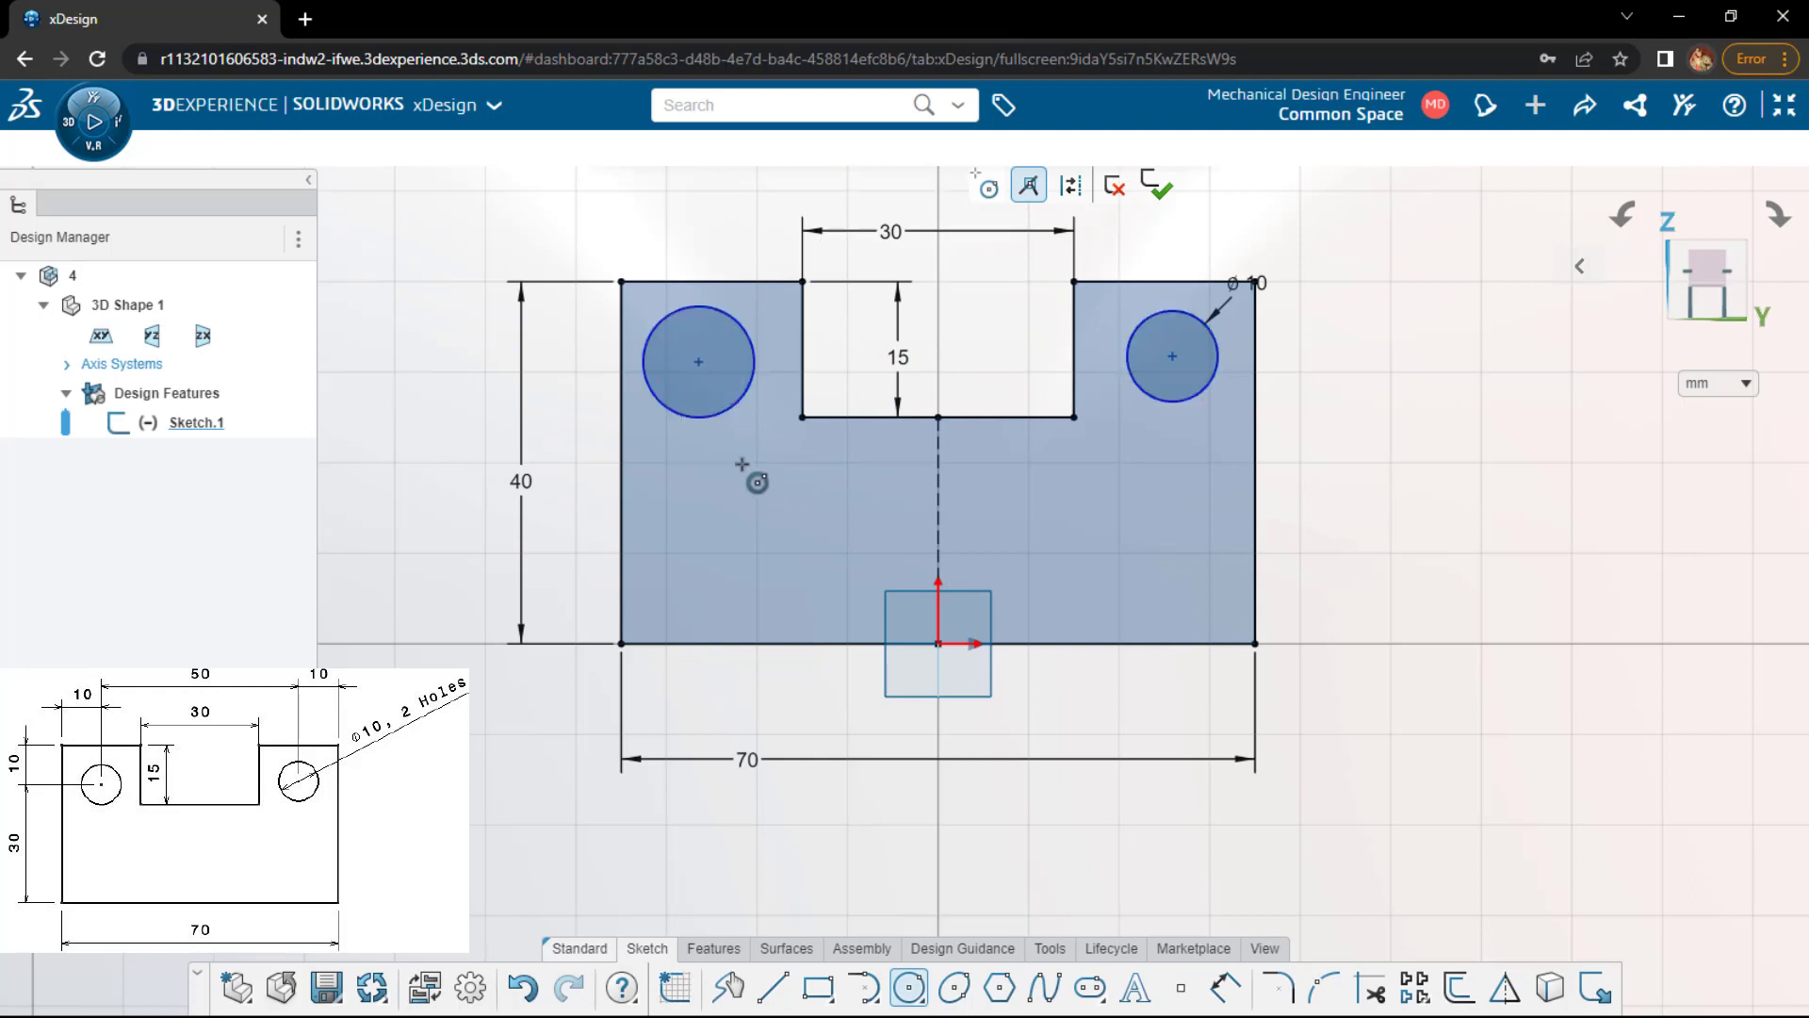
pyautogui.press('d')
pyautogui.click(710, 415)
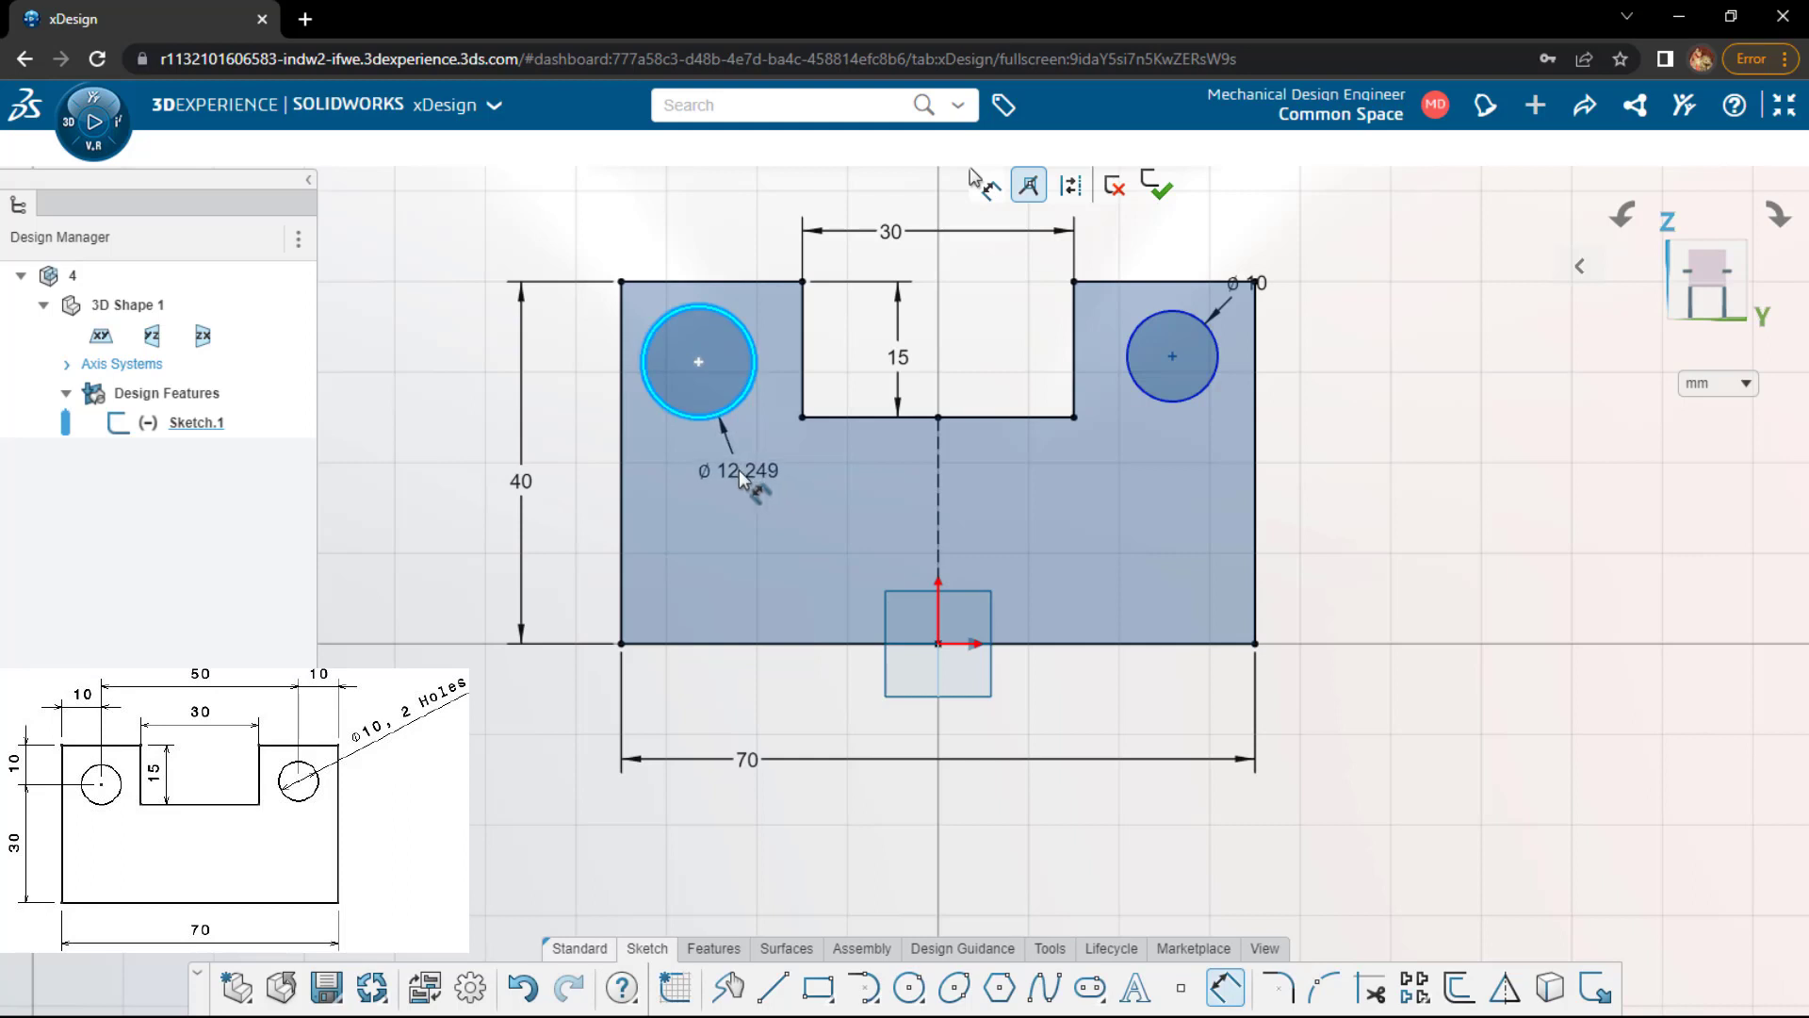
pyautogui.click(735, 467)
pyautogui.write('10')
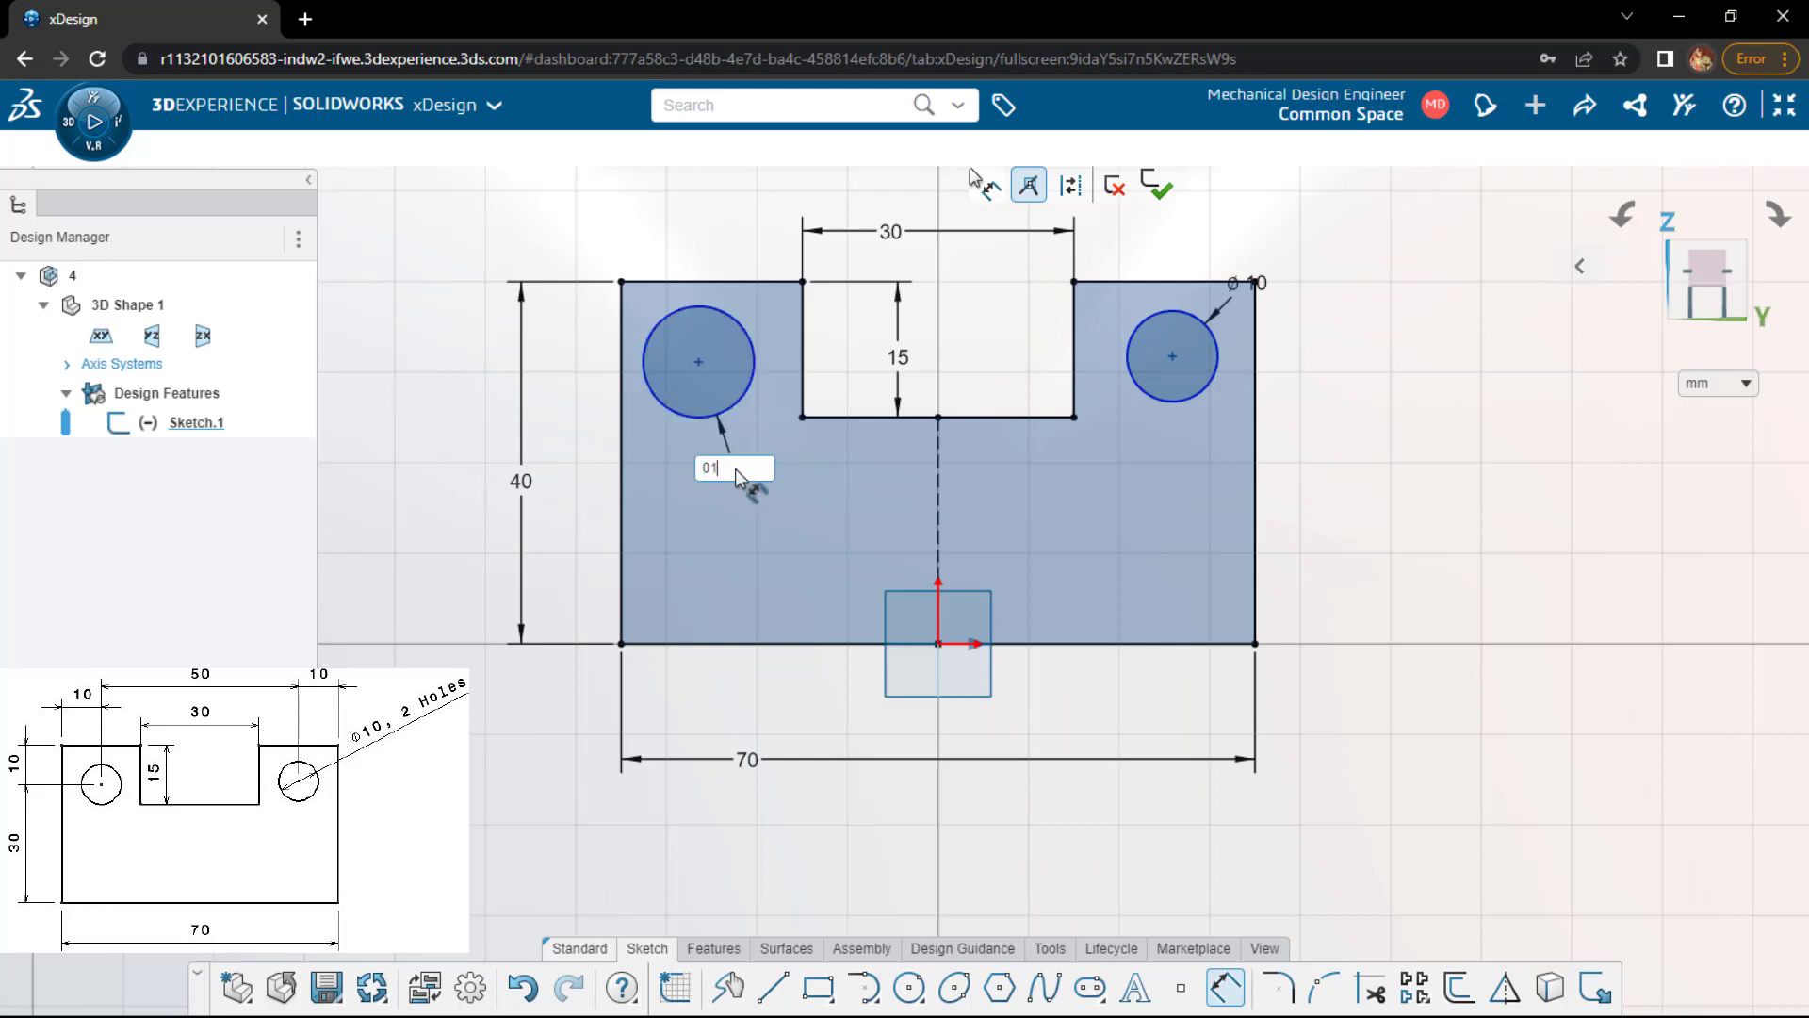
pyautogui.press('Return')
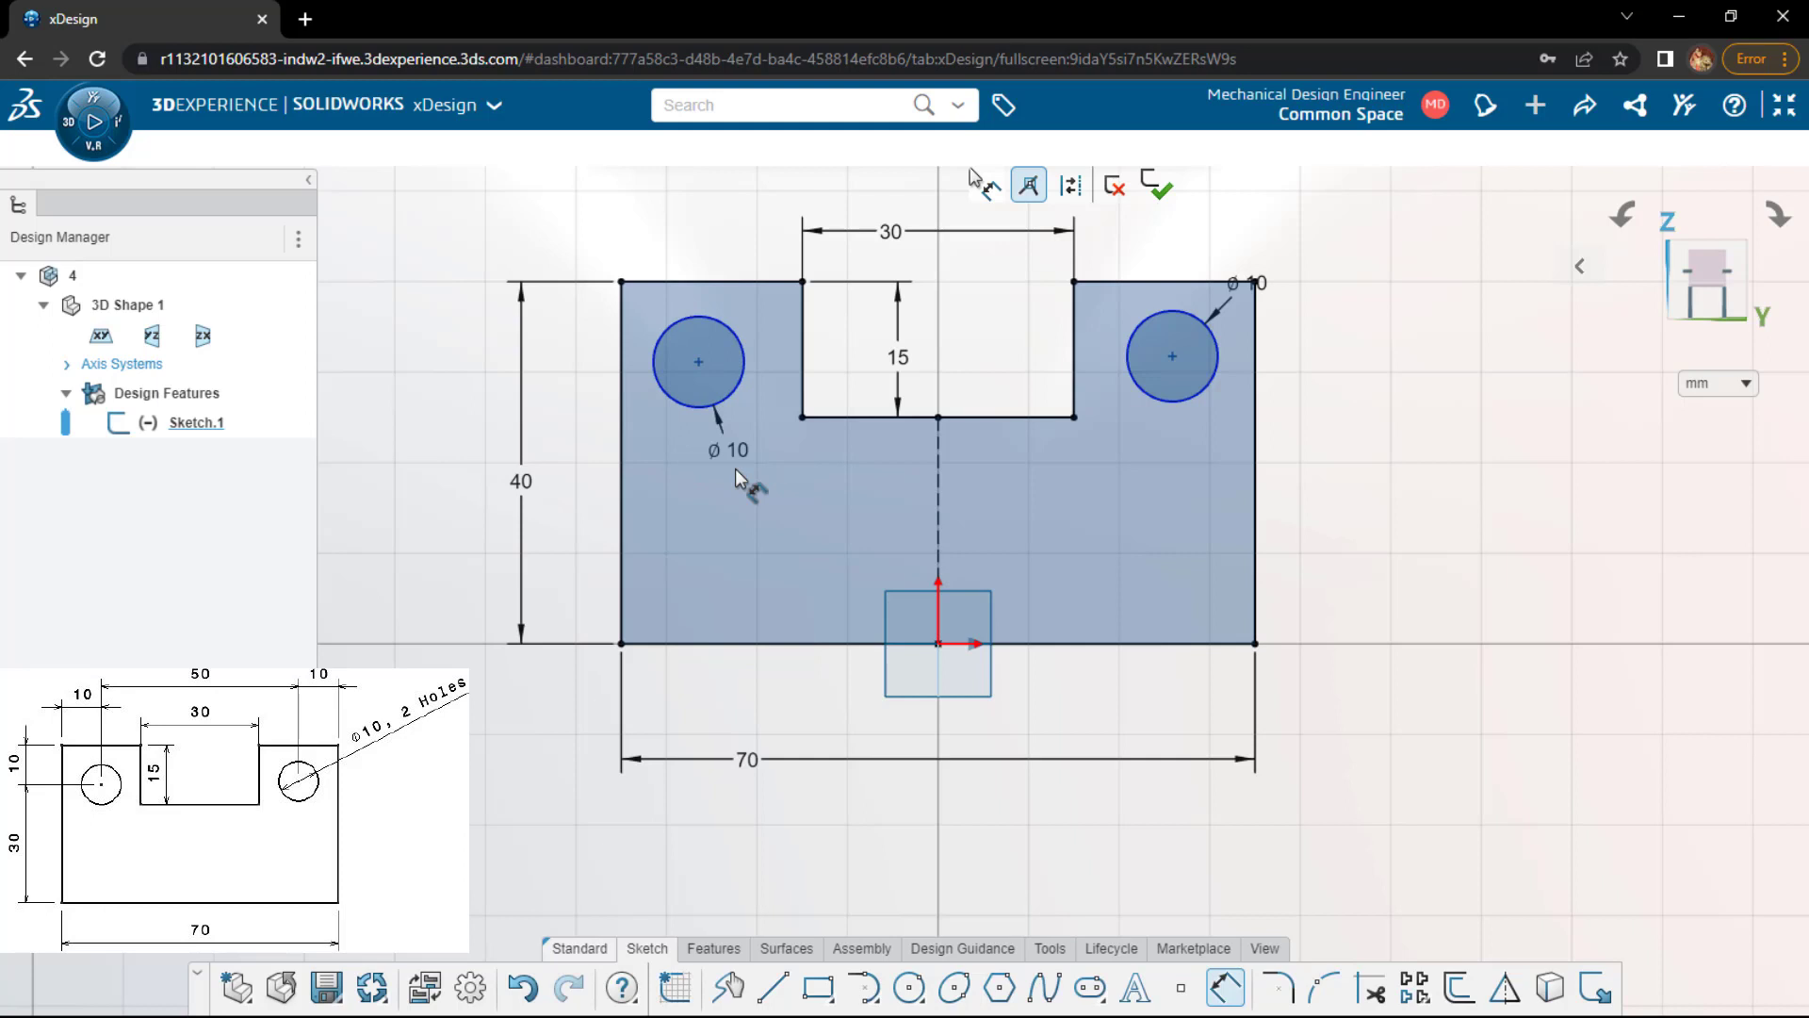
pyautogui.press('Escape')
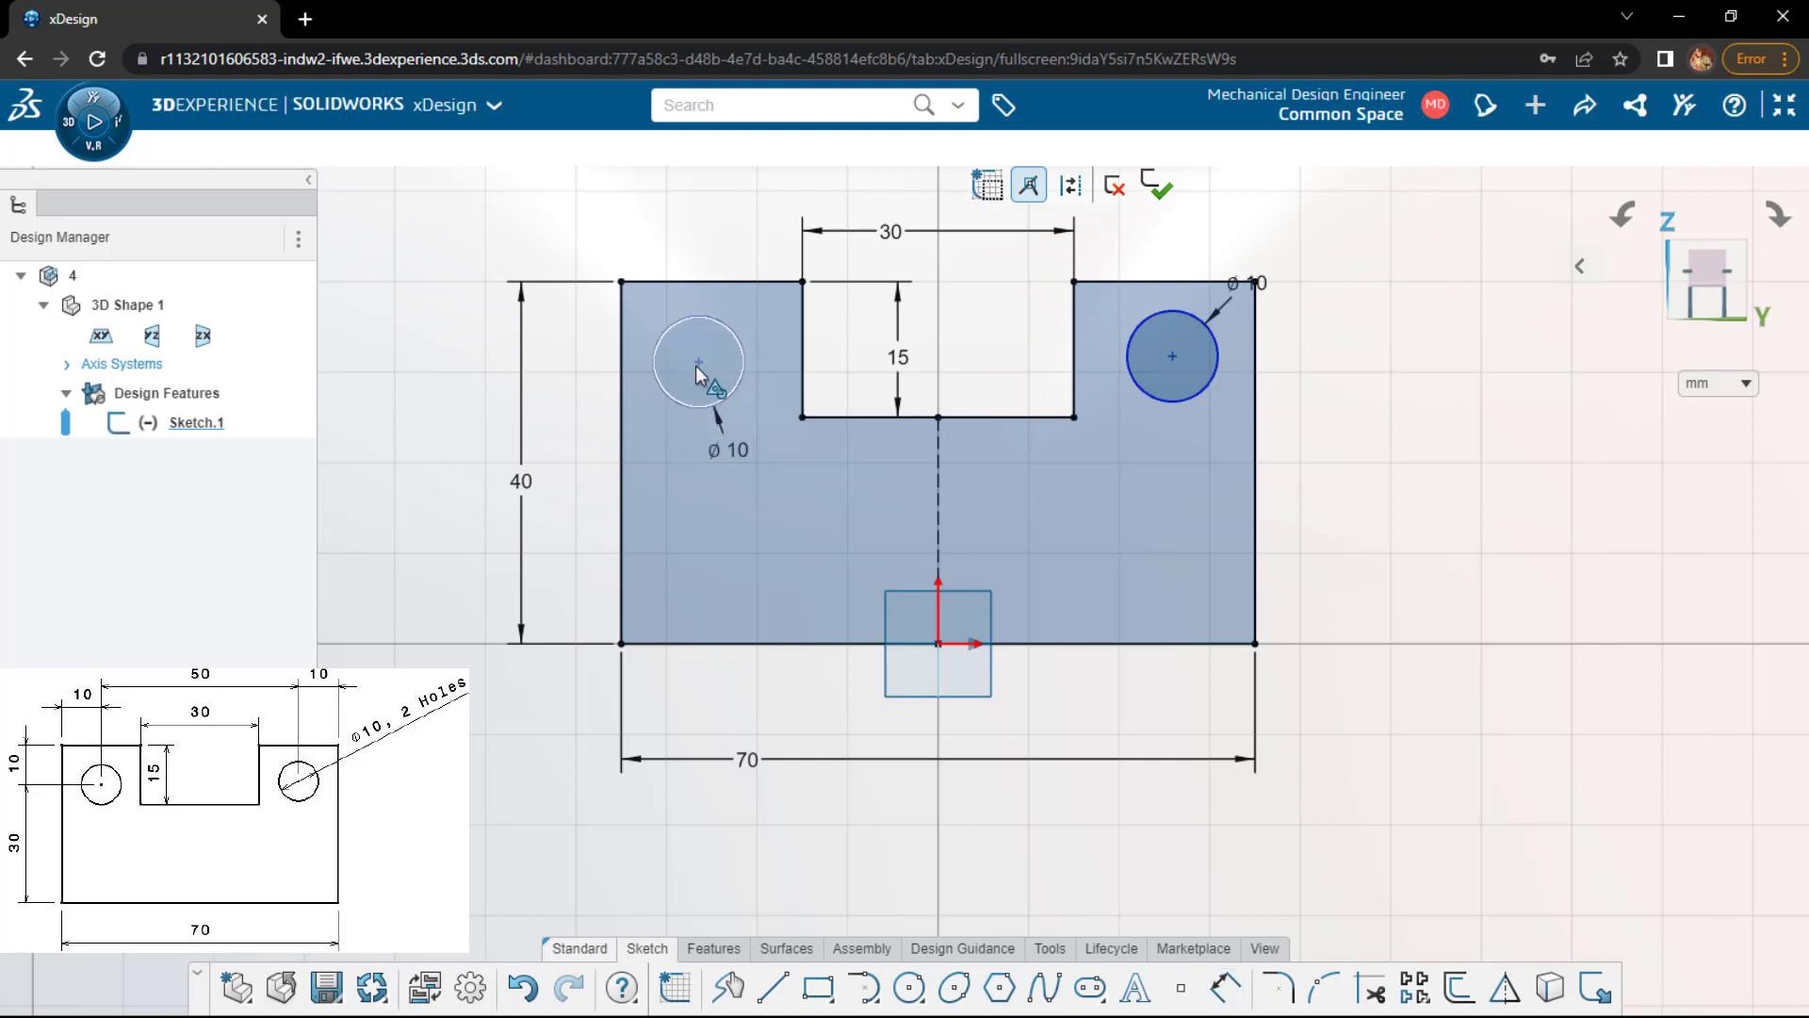
# - Dimension the left circle's centre 10 mm from the plate's outer left edge
pyautogui.press('d')
pyautogui.click(703, 364)
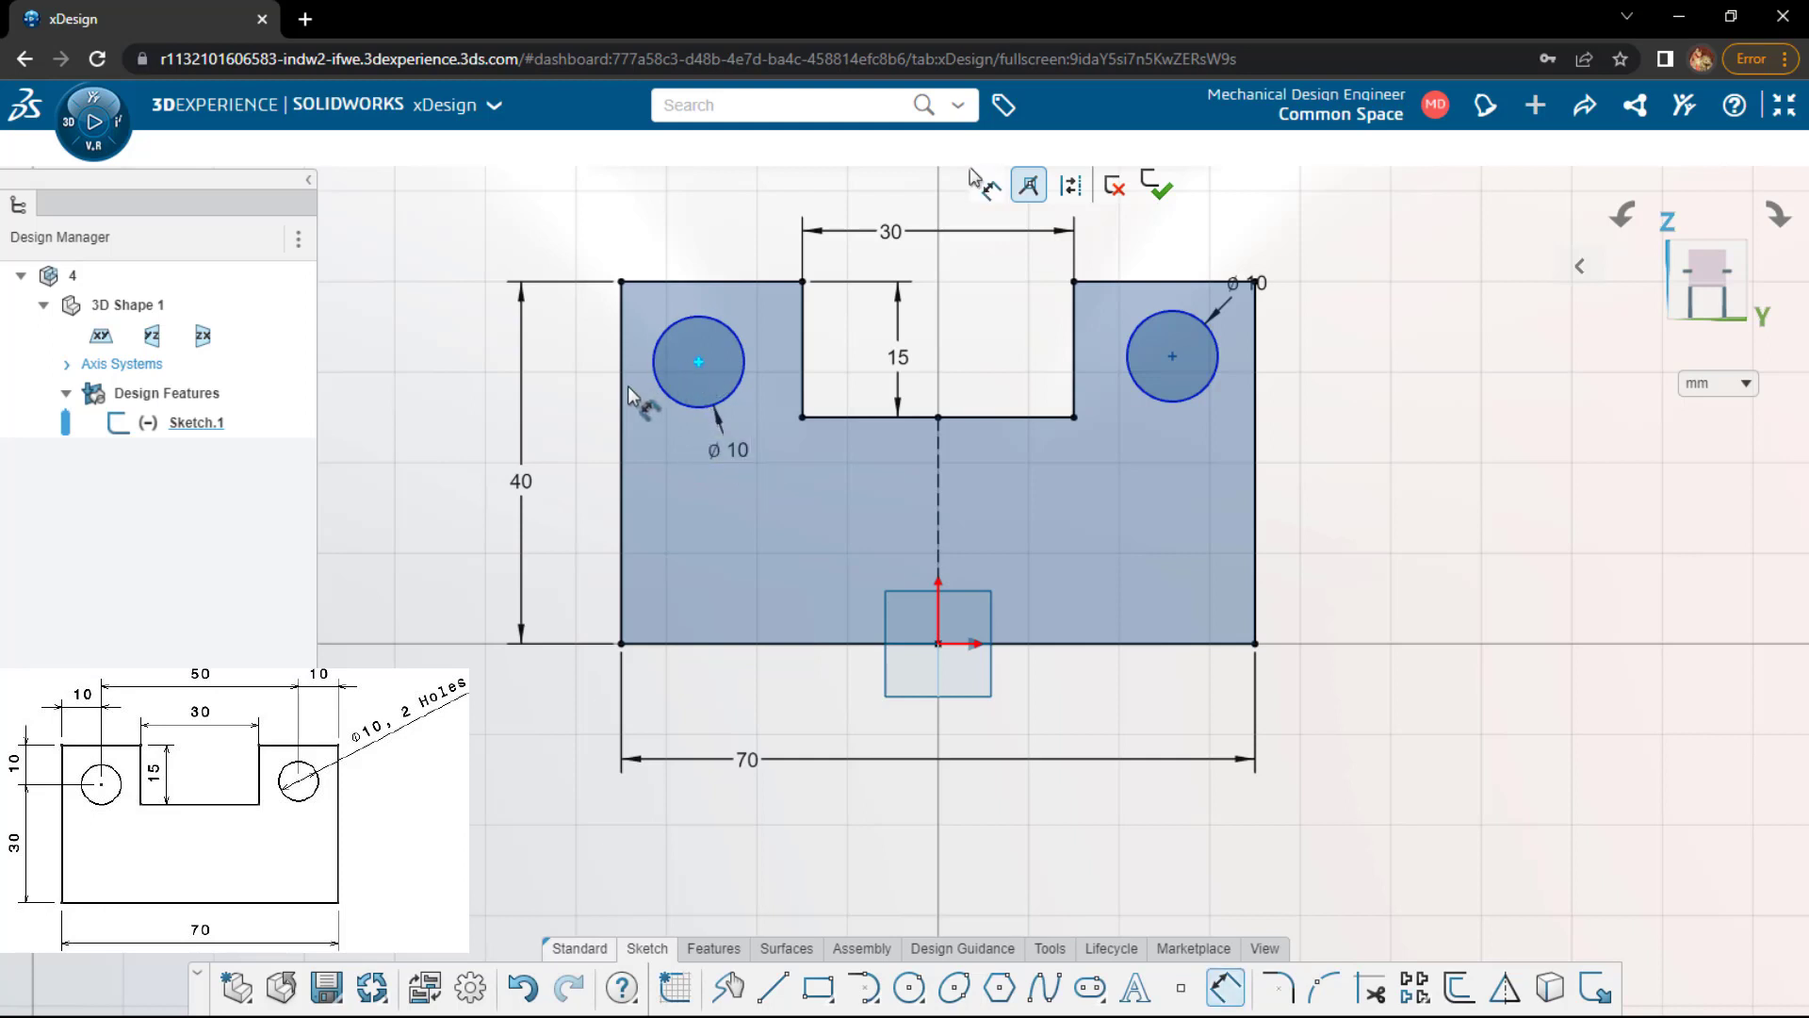
pyautogui.click(619, 394)
pyautogui.click(678, 513)
pyautogui.write('10')
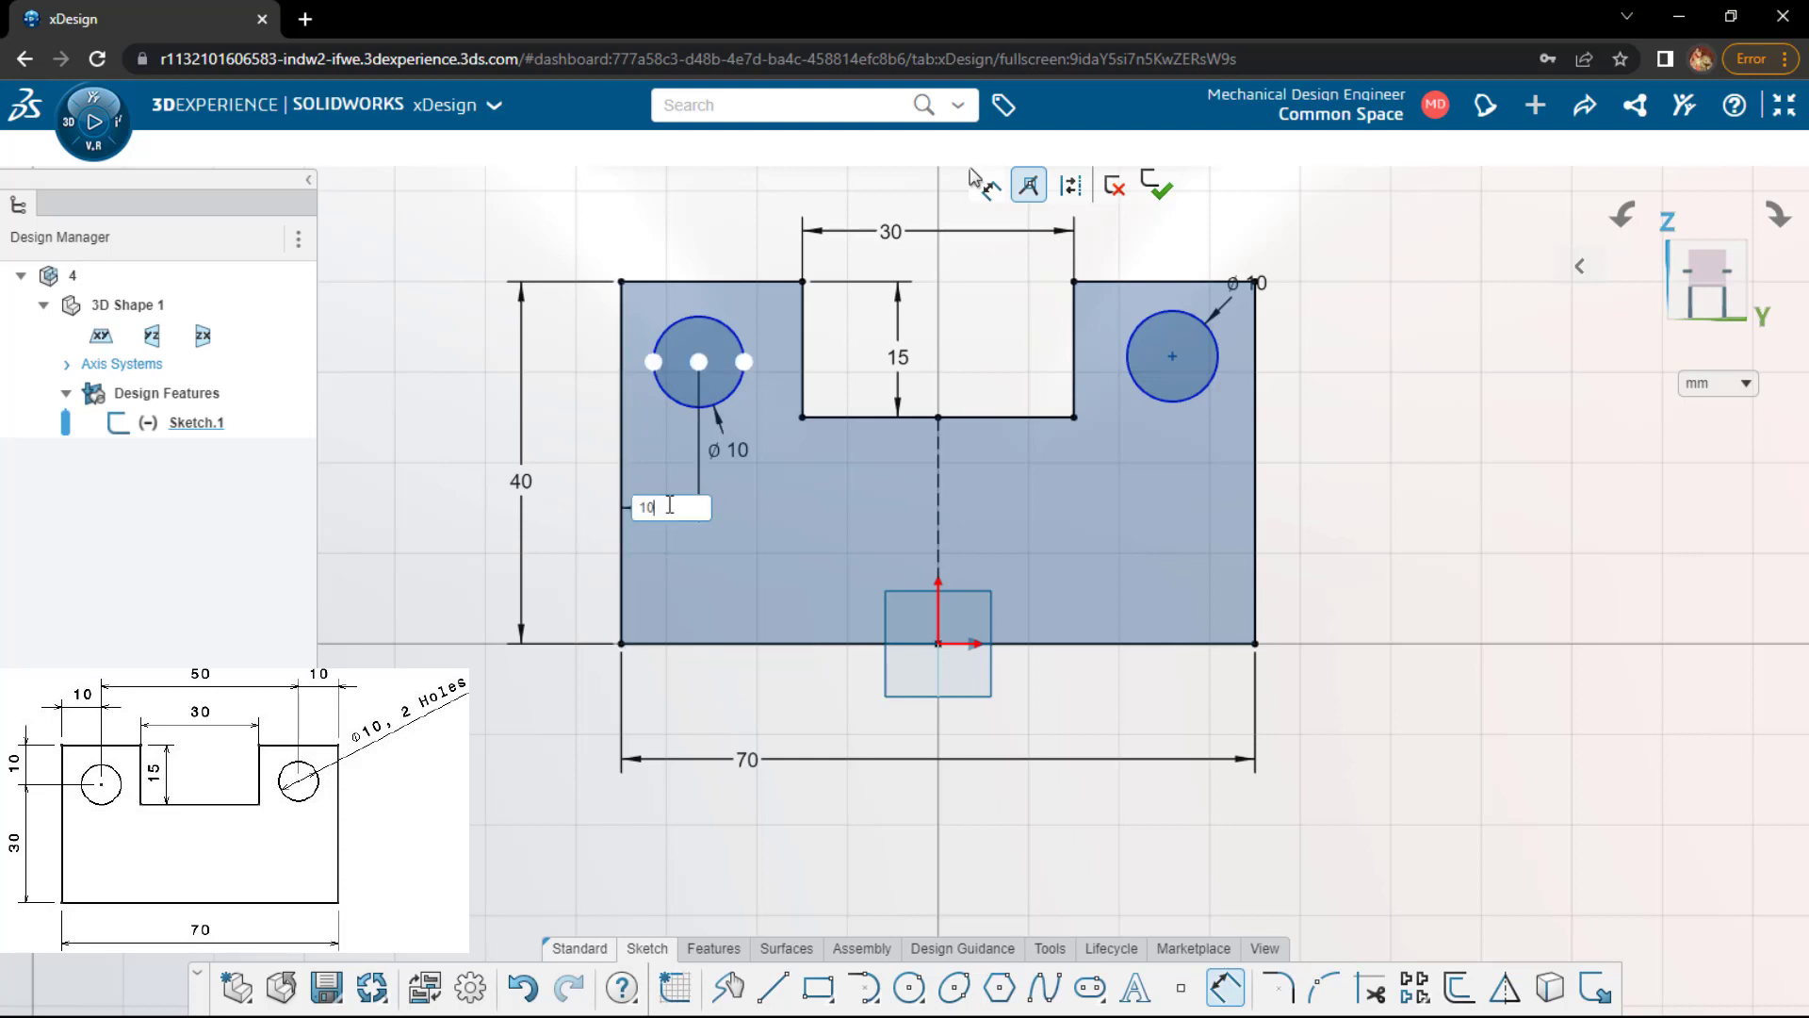
pyautogui.press('Return')
# - Dimension the left circle's centre 10 mm below the plate's top edge
pyautogui.click(711, 362)
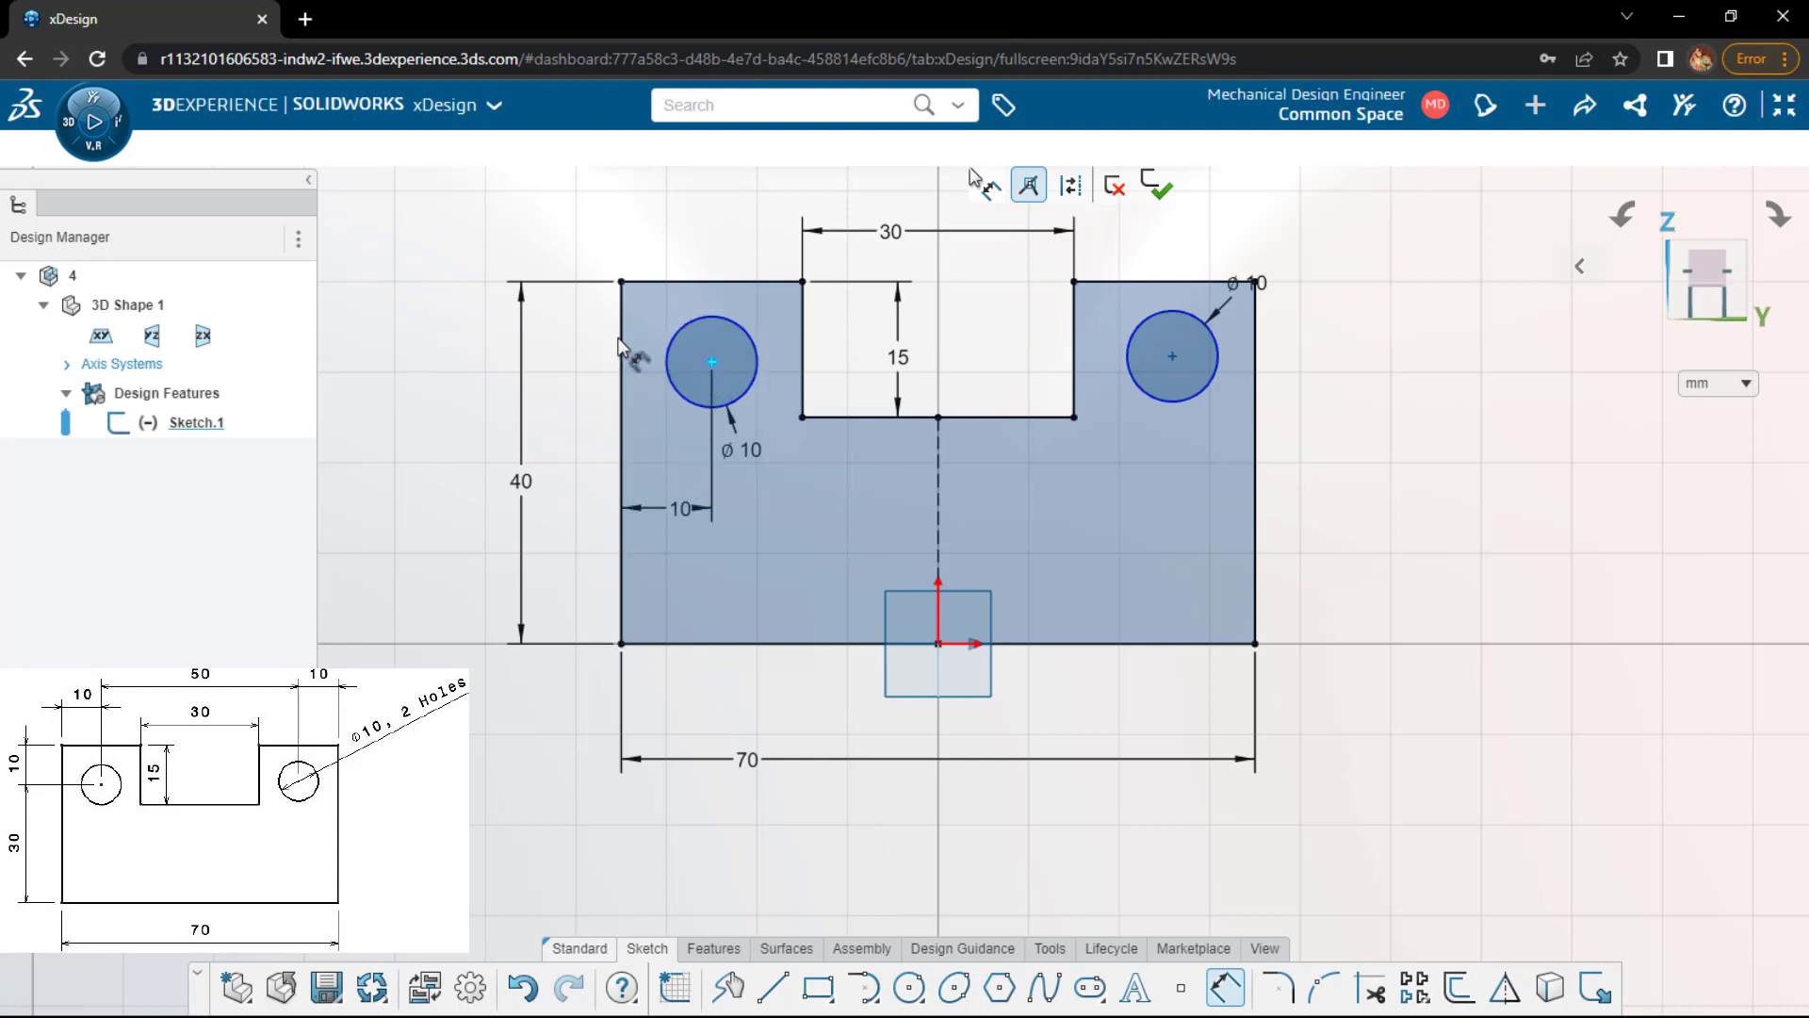
pyautogui.click(698, 281)
pyautogui.click(563, 335)
pyautogui.write('10')
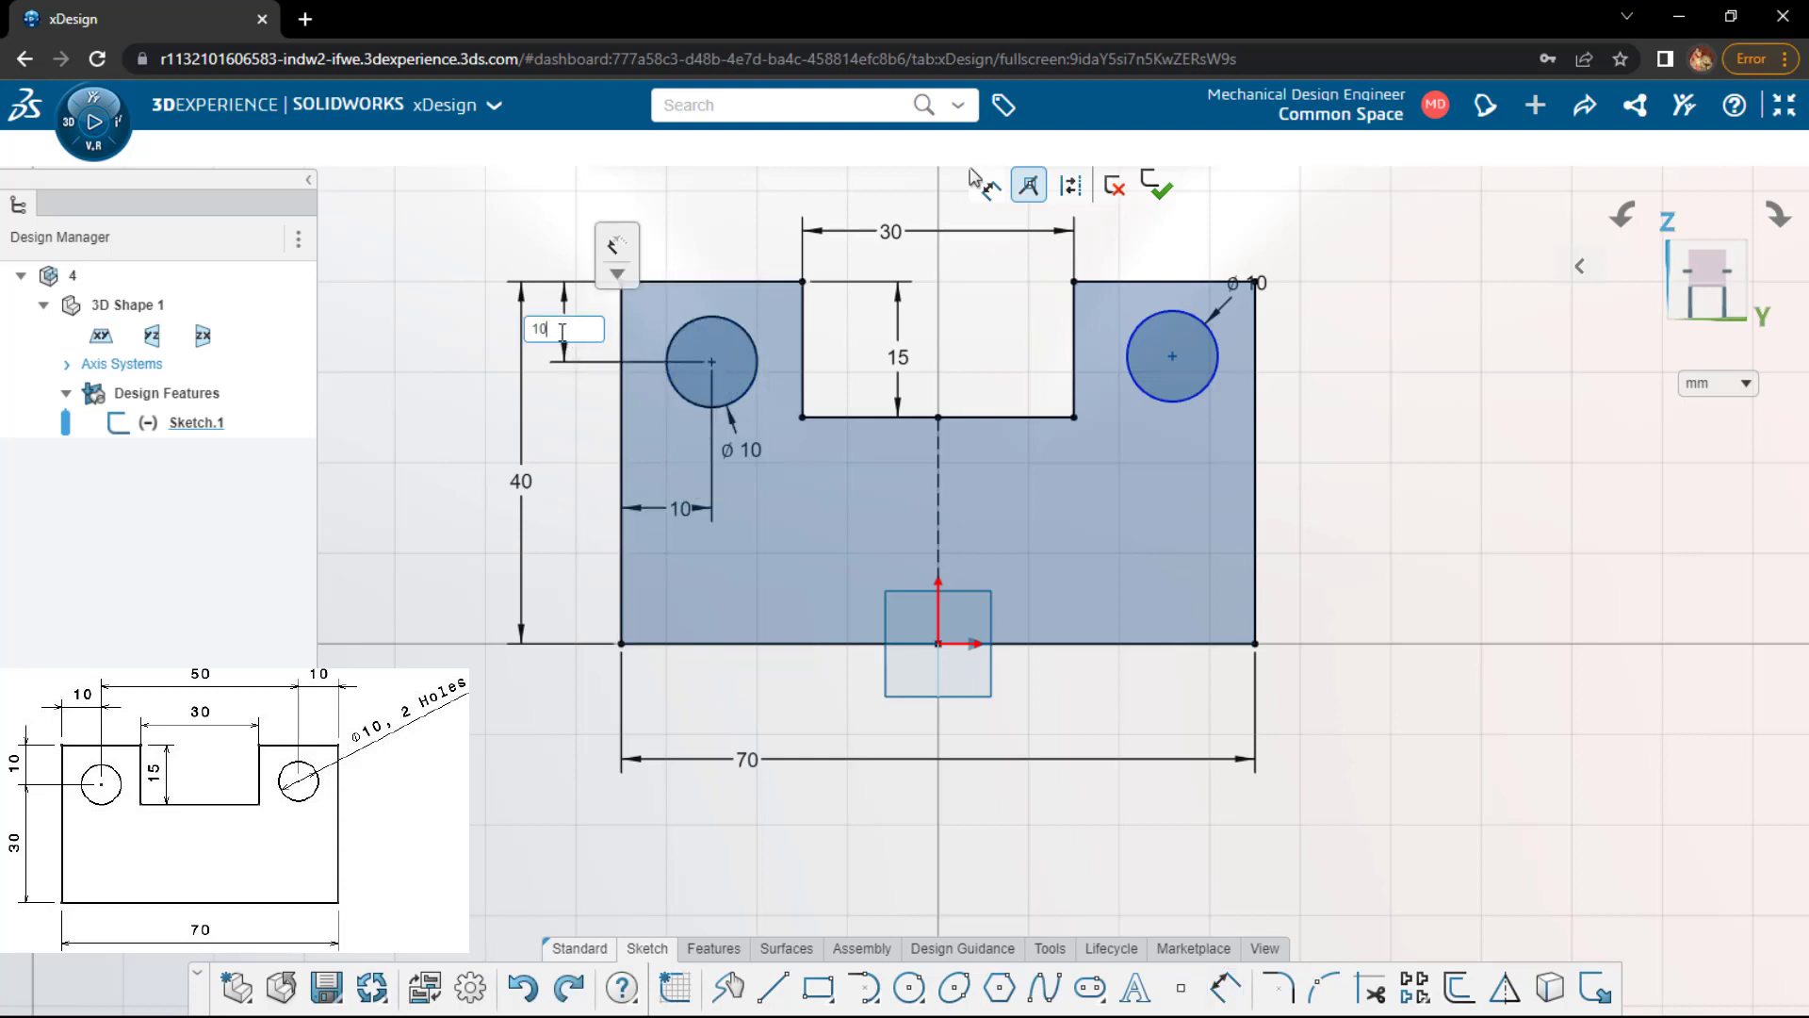
pyautogui.press('Return')
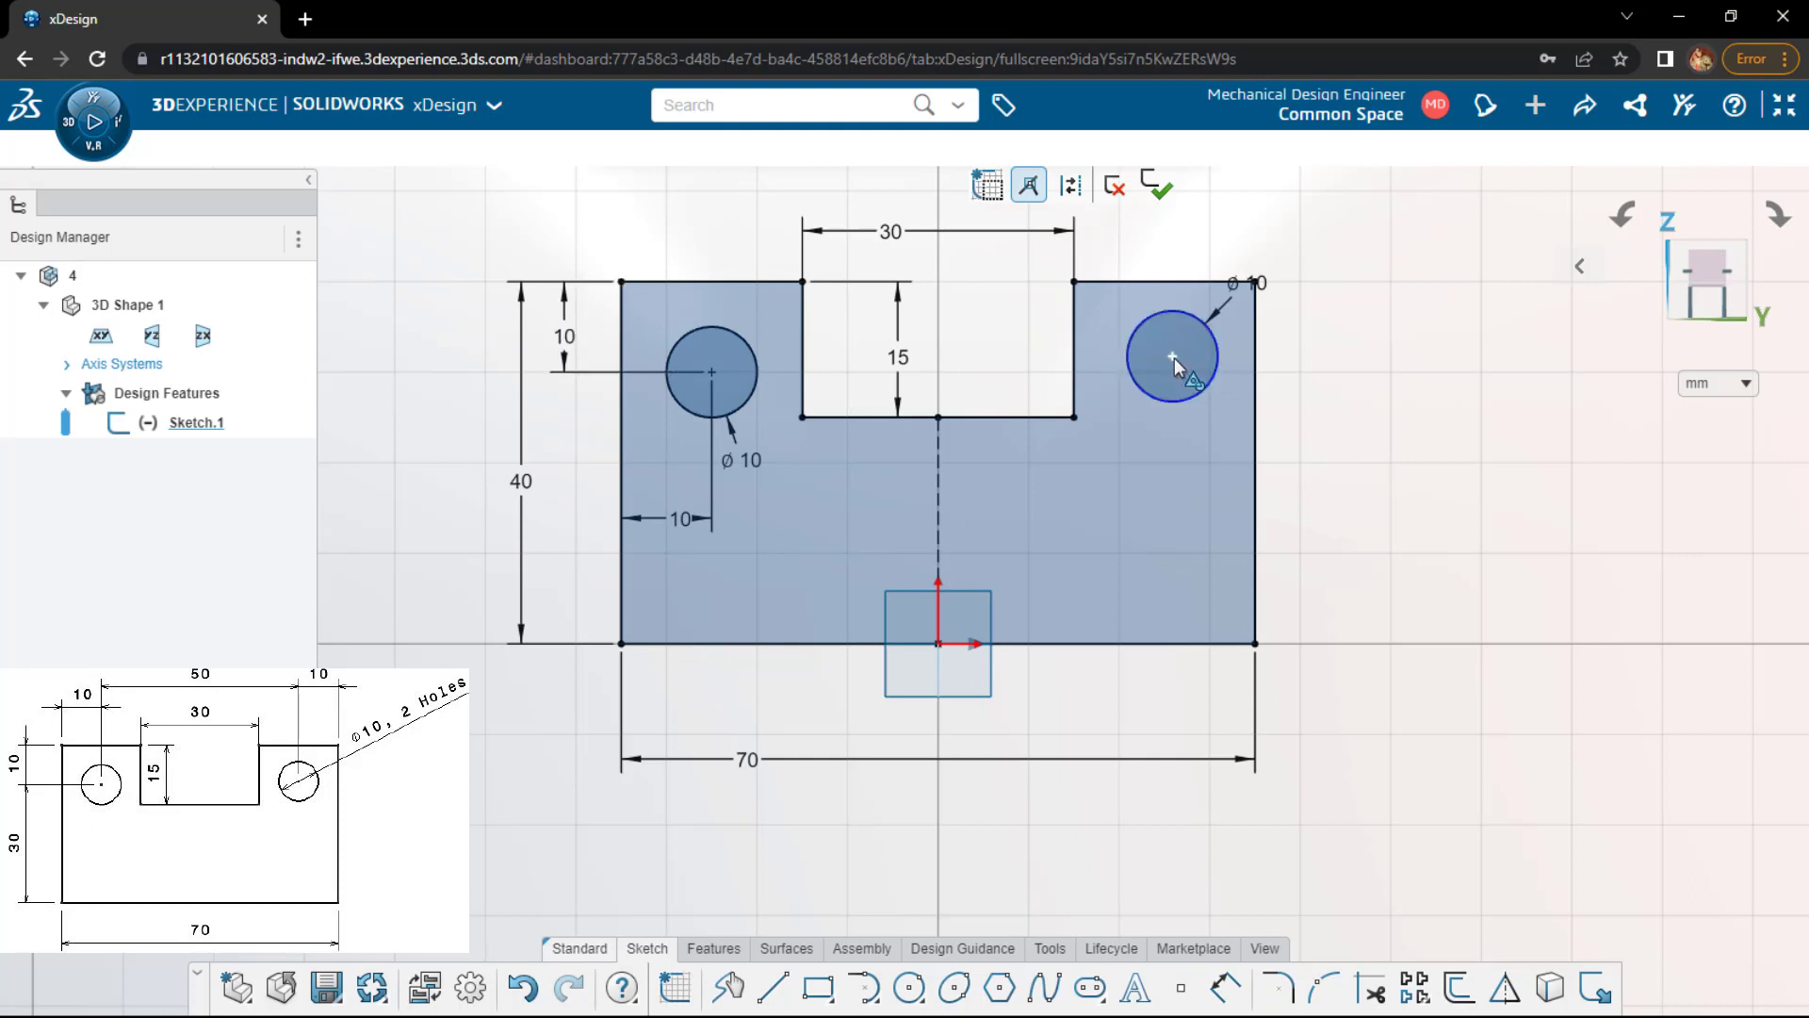
# - Dimension the right circle's centre 10 mm from the plate's right edge and 10 mm below its top edge
pyautogui.press('d')
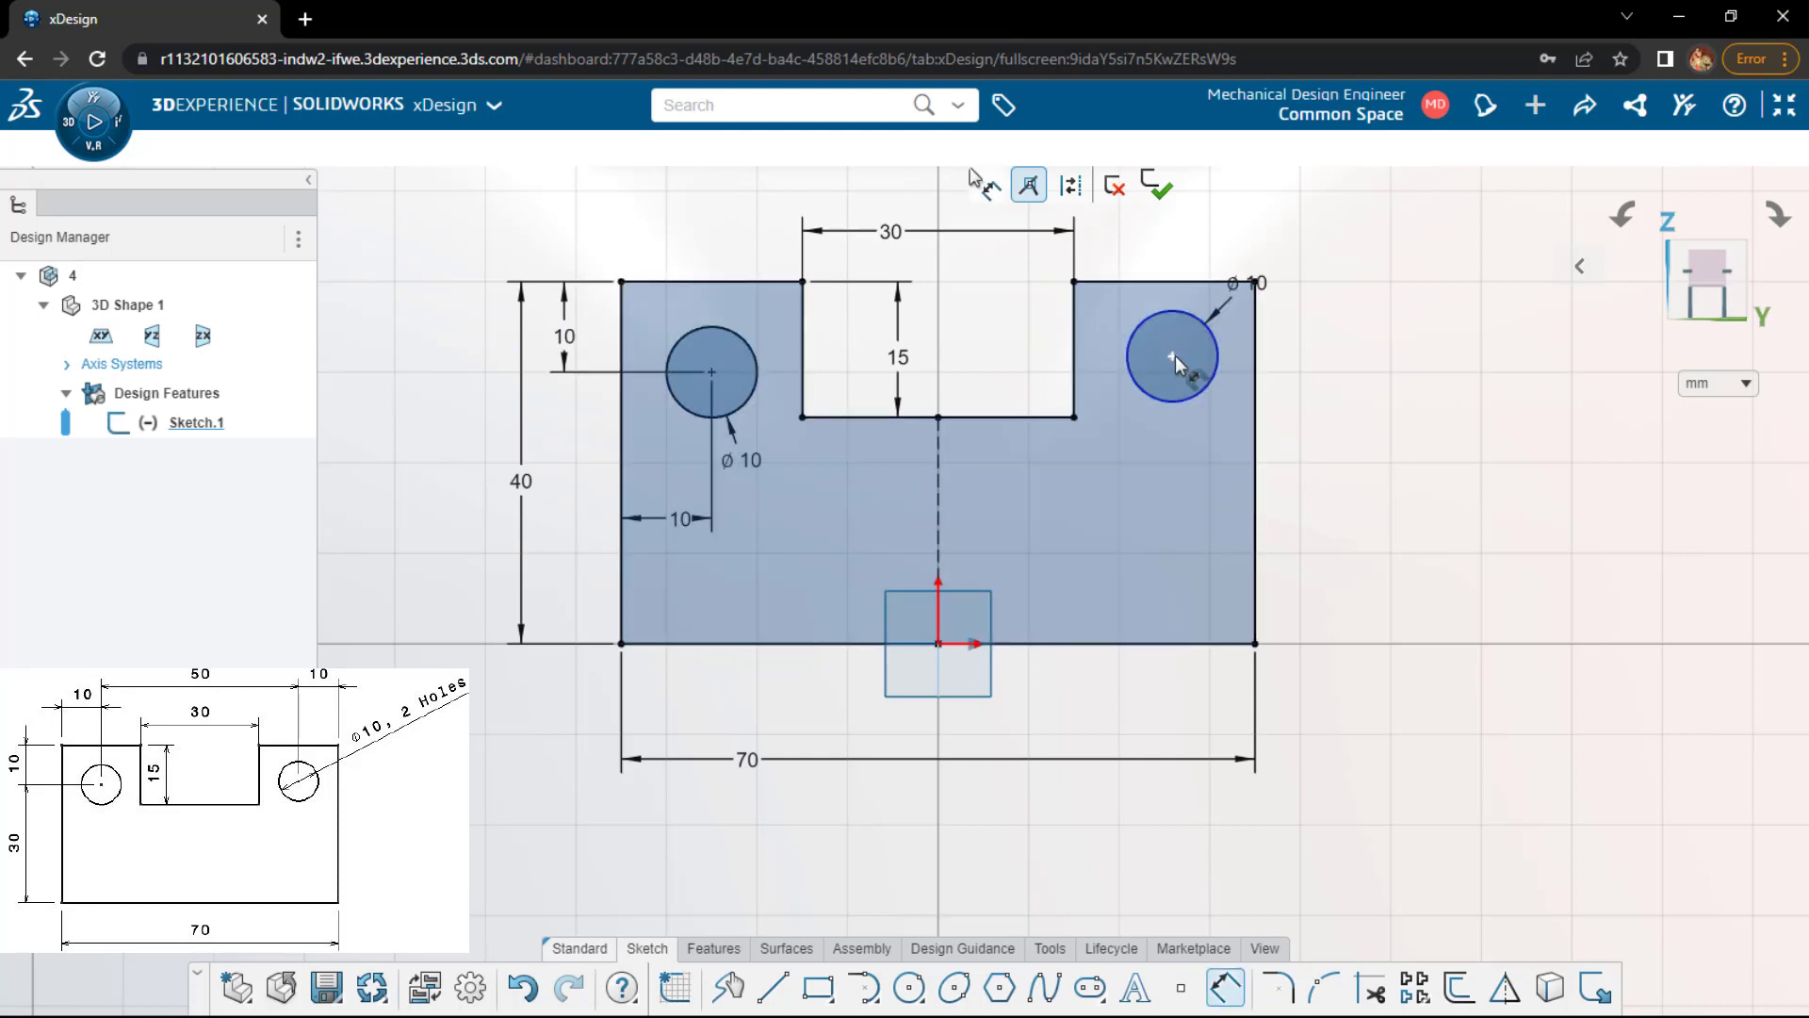
pyautogui.click(1174, 354)
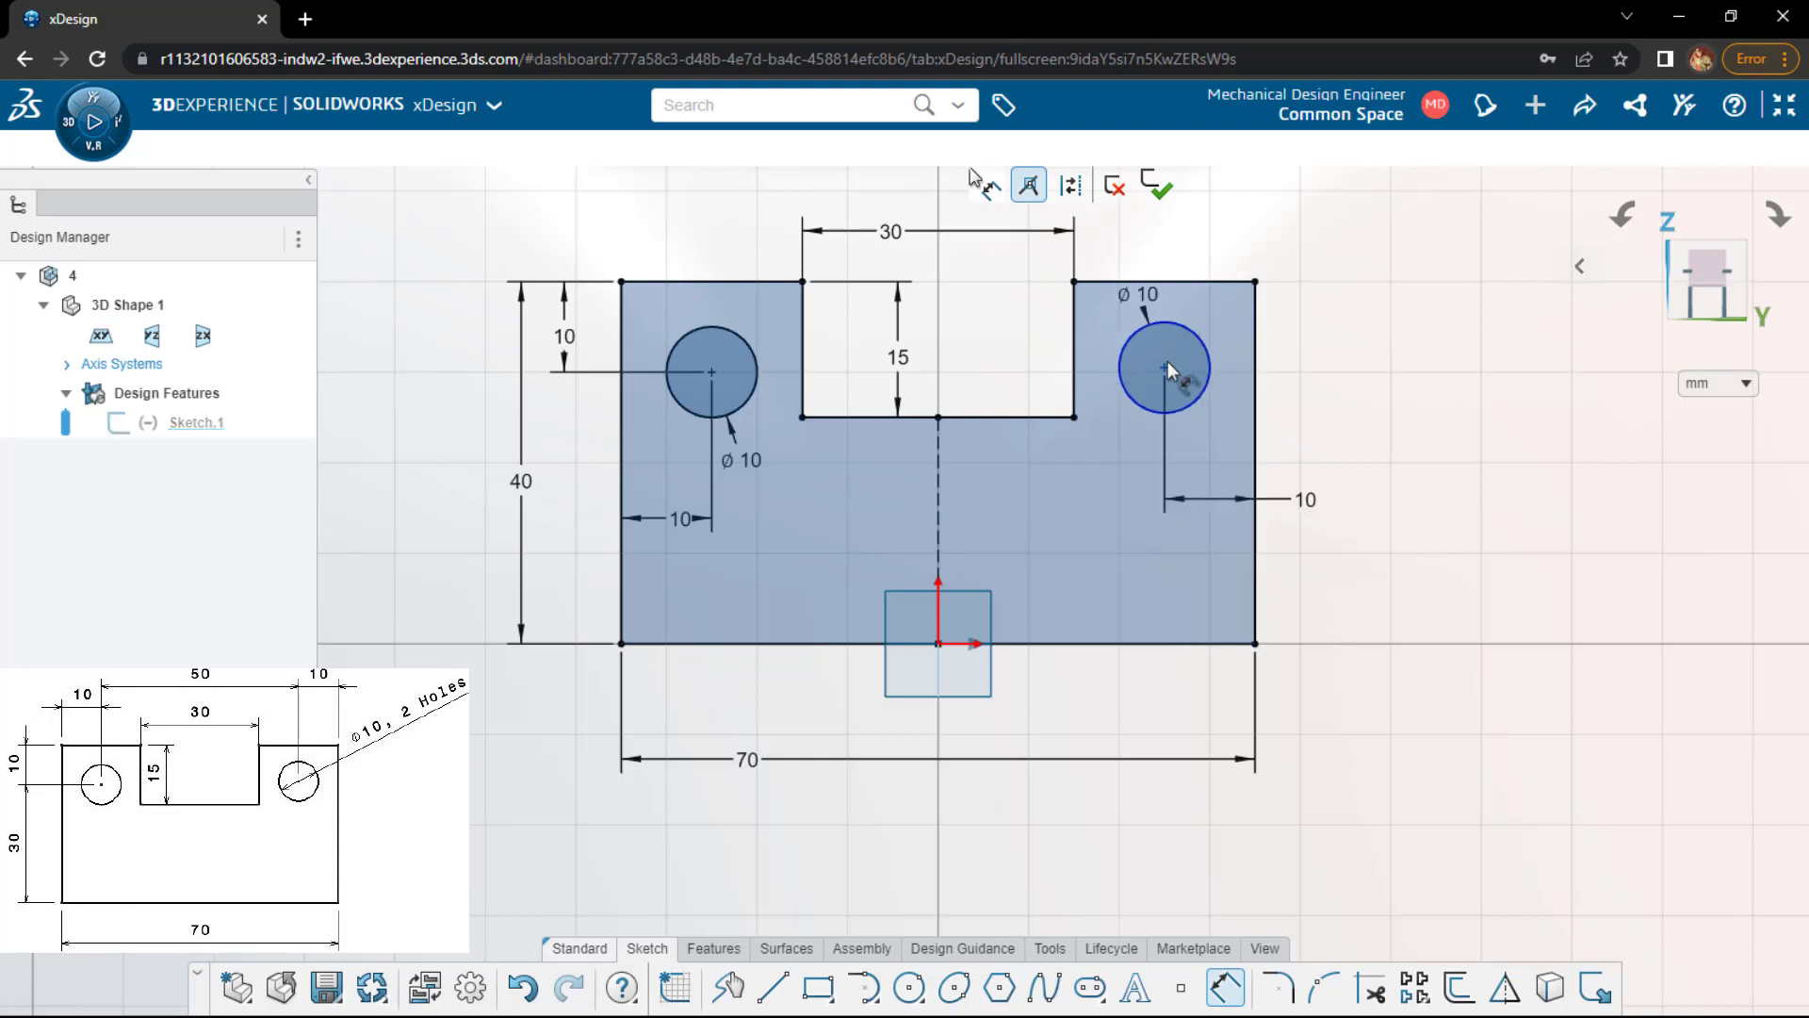
pyautogui.click(1165, 368)
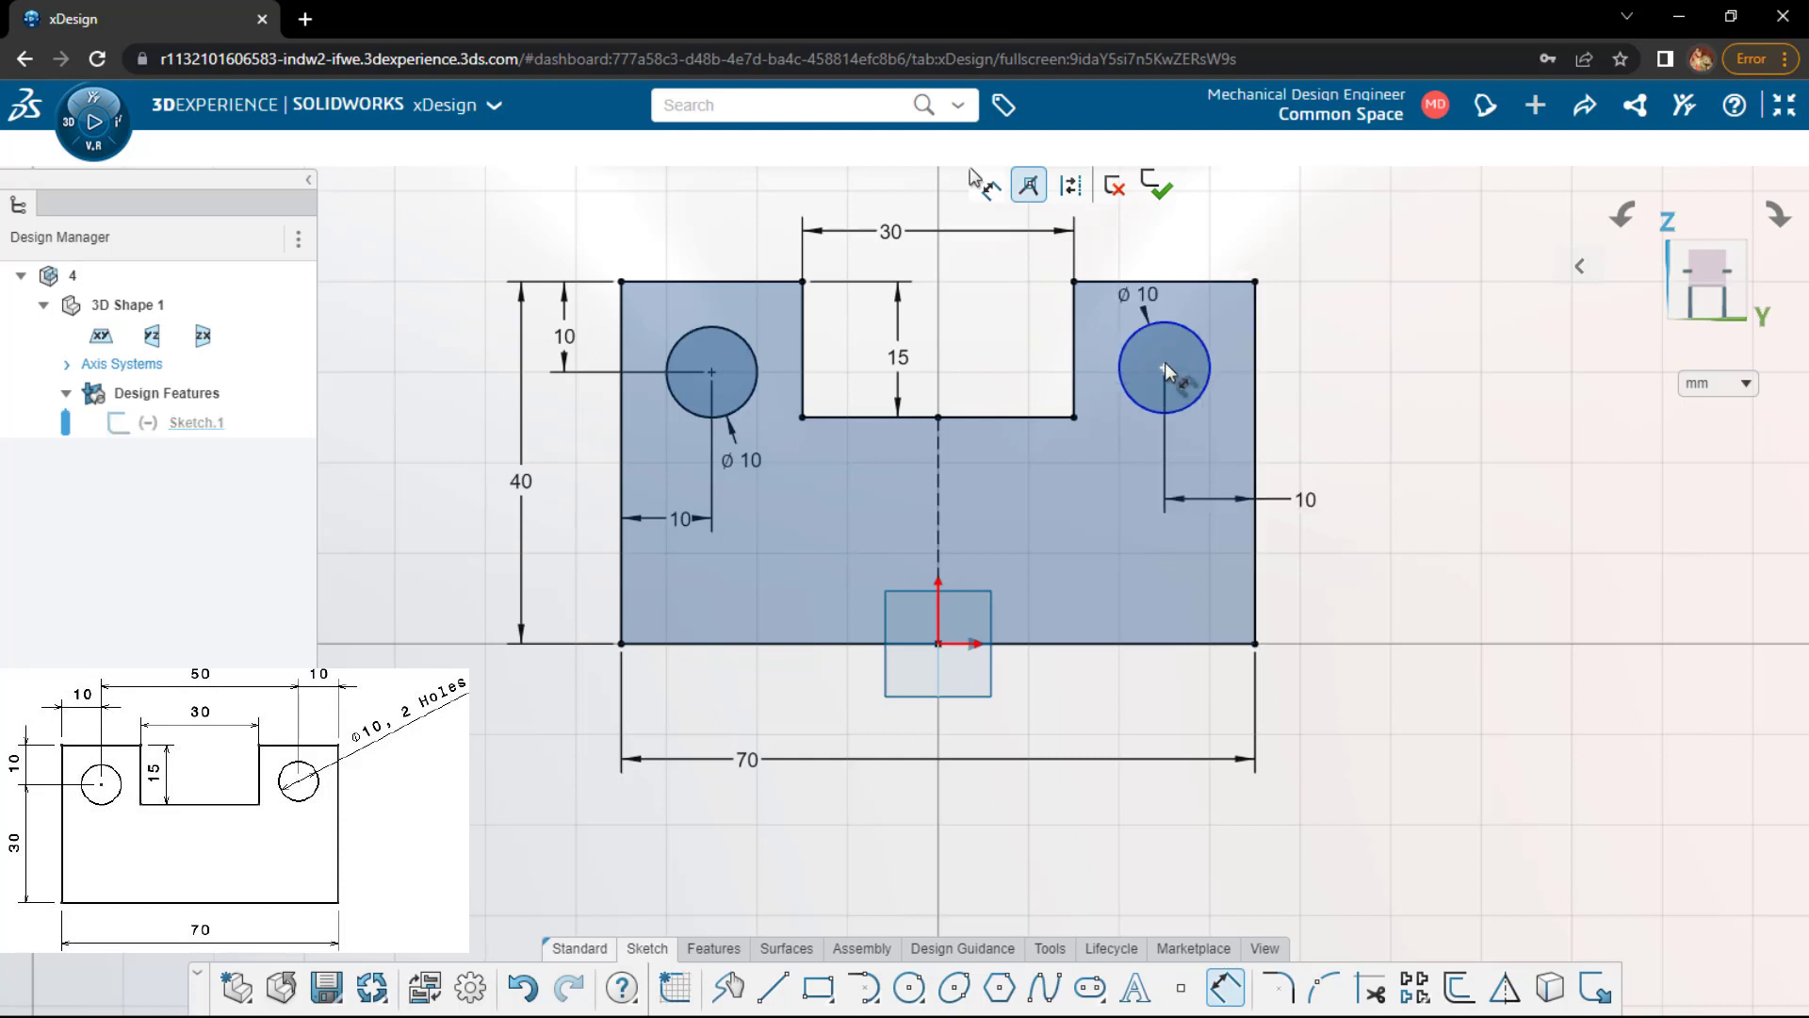
pyautogui.click(1193, 293)
pyautogui.click(1384, 329)
pyautogui.write('10')
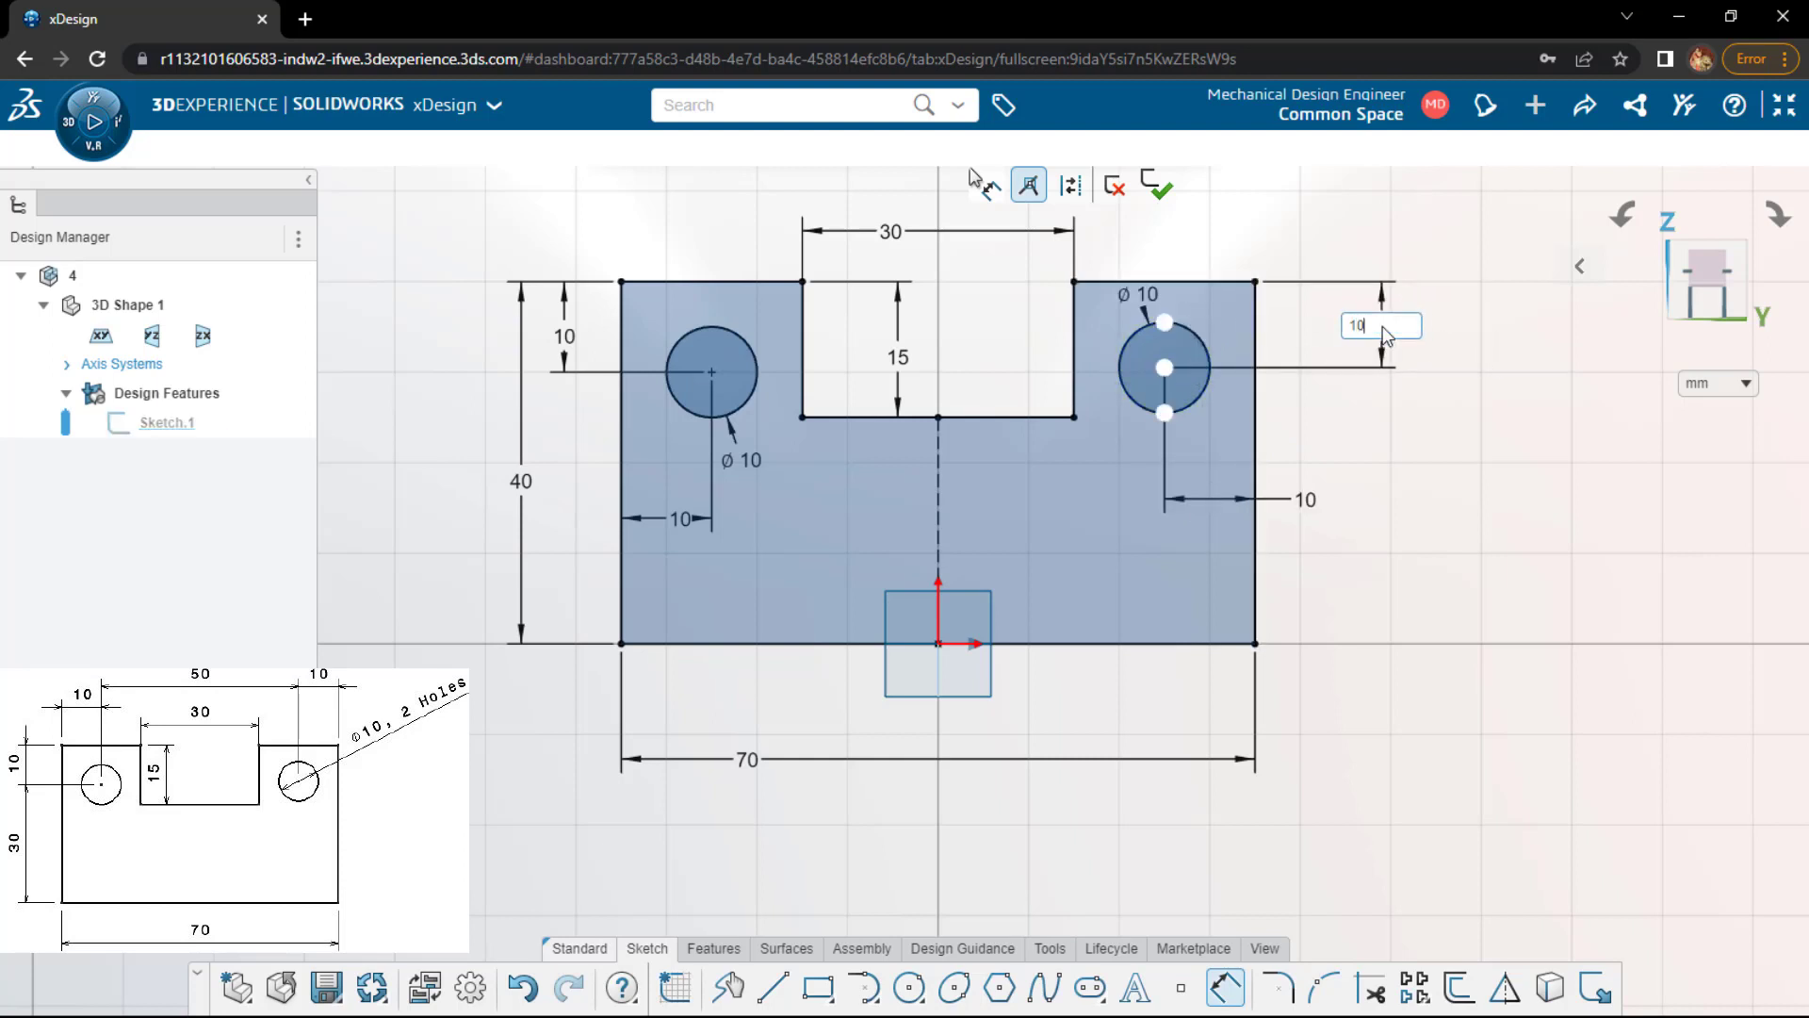
pyautogui.press('Return')
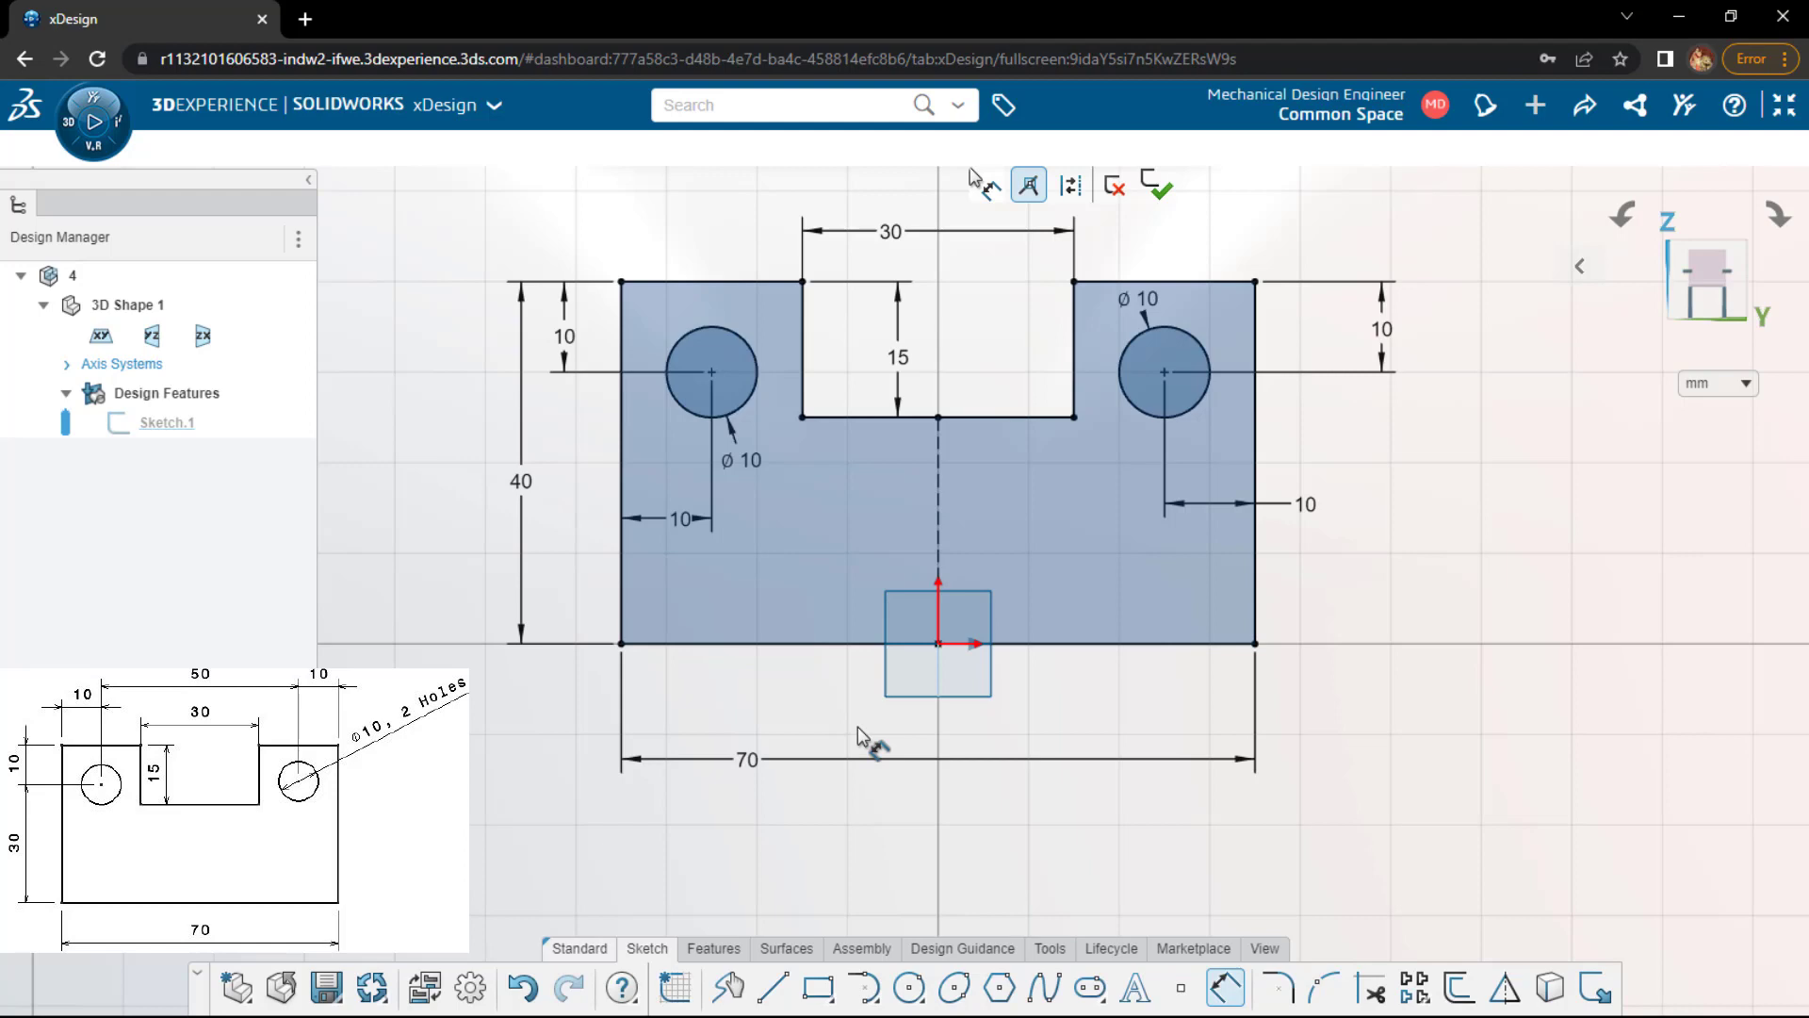
# - Save the finished plate sketch and create a new component named 5
pyautogui.scroll(-1, 782, 858)
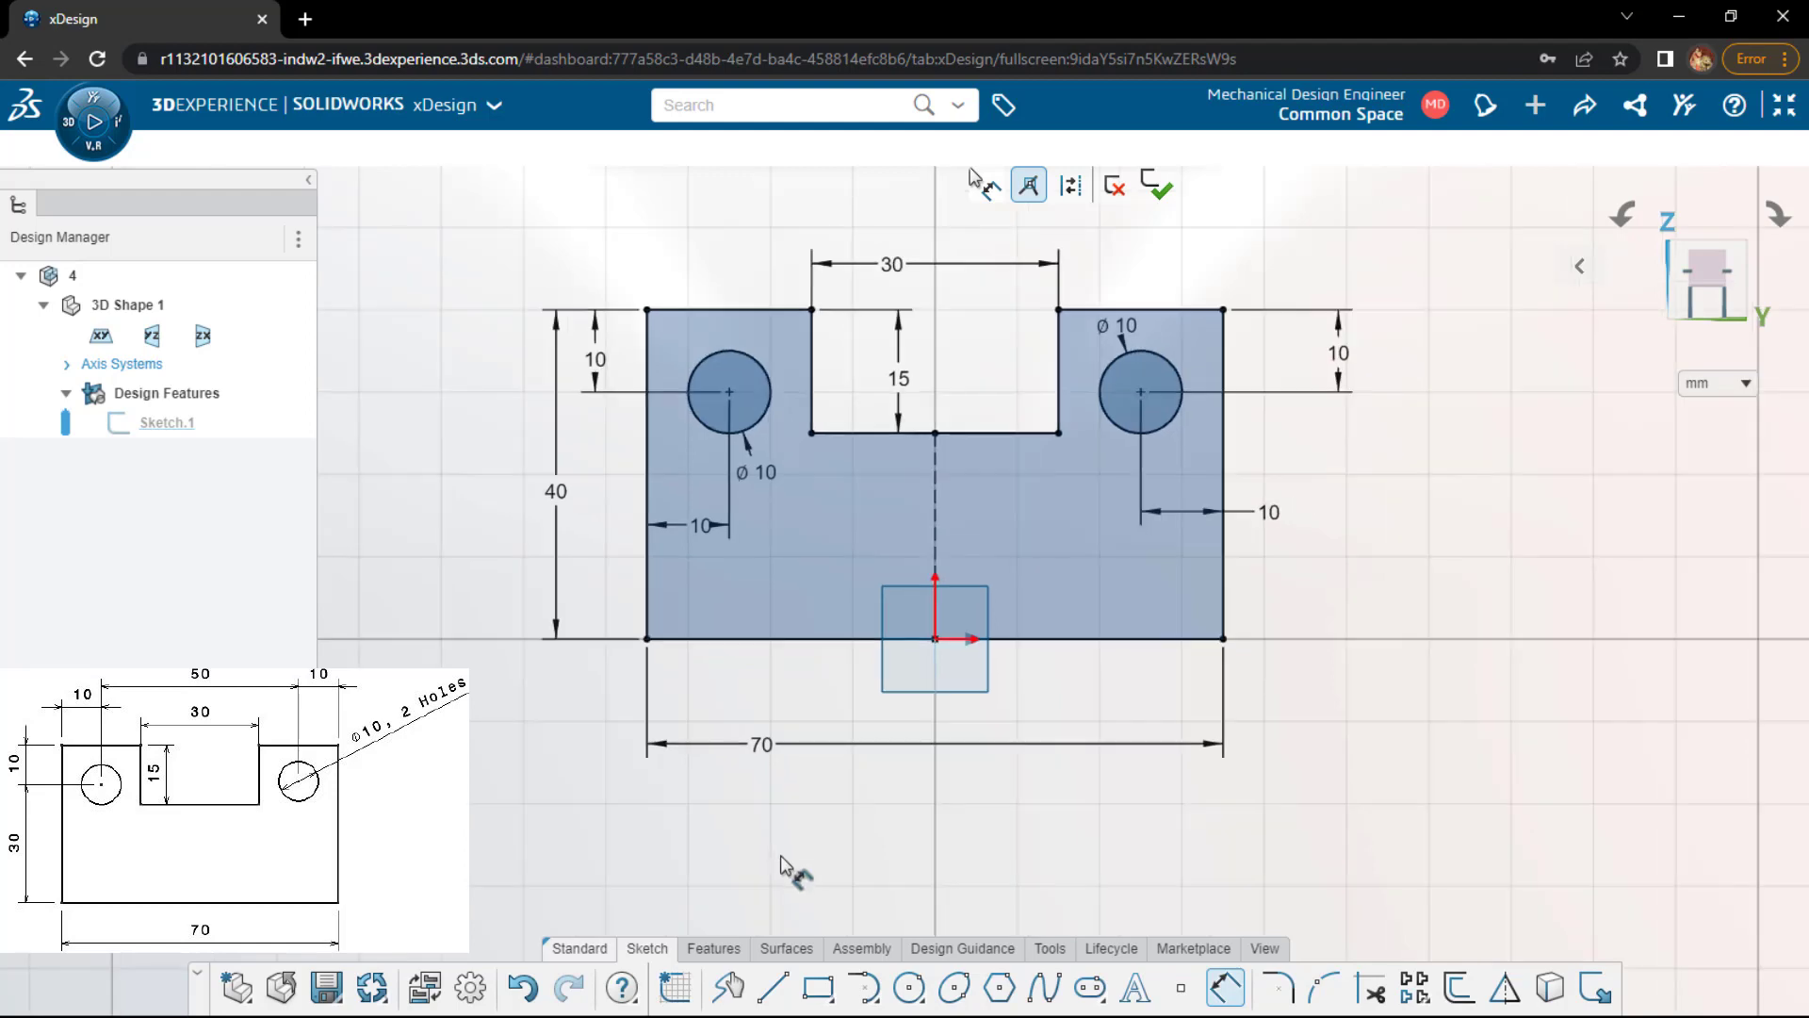
pyautogui.click(327, 990)
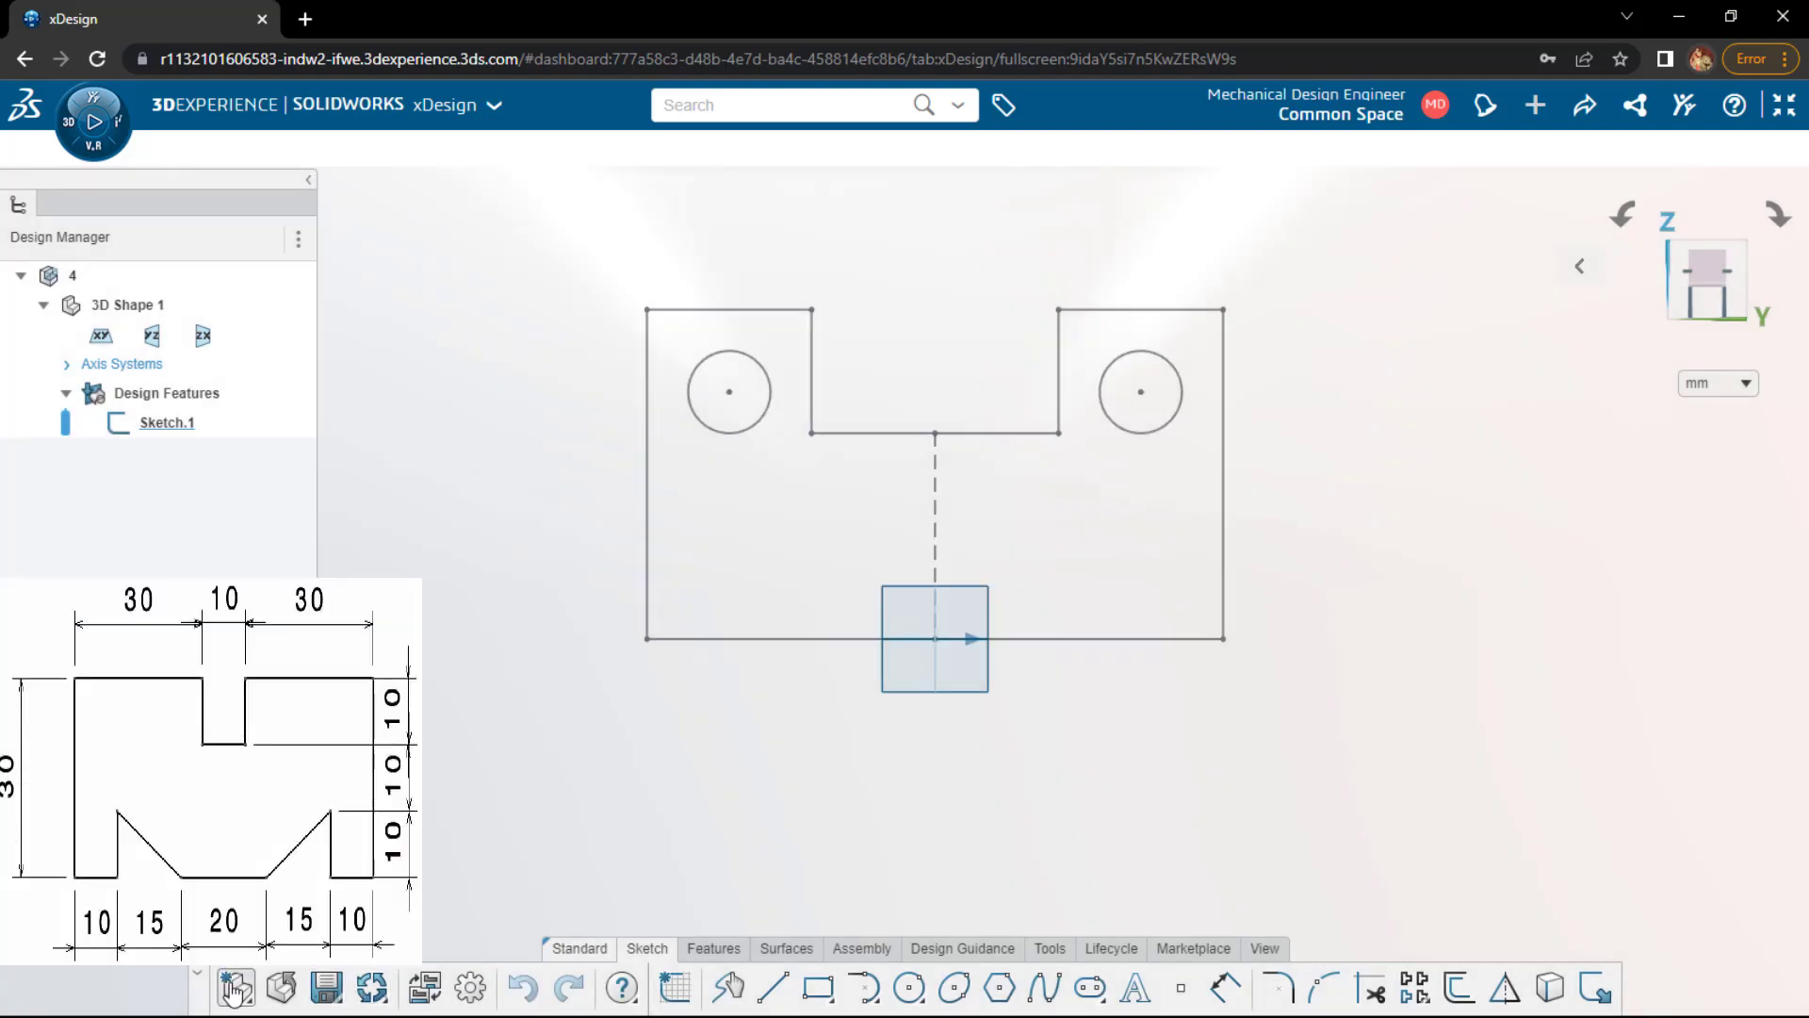
pyautogui.click(233, 989)
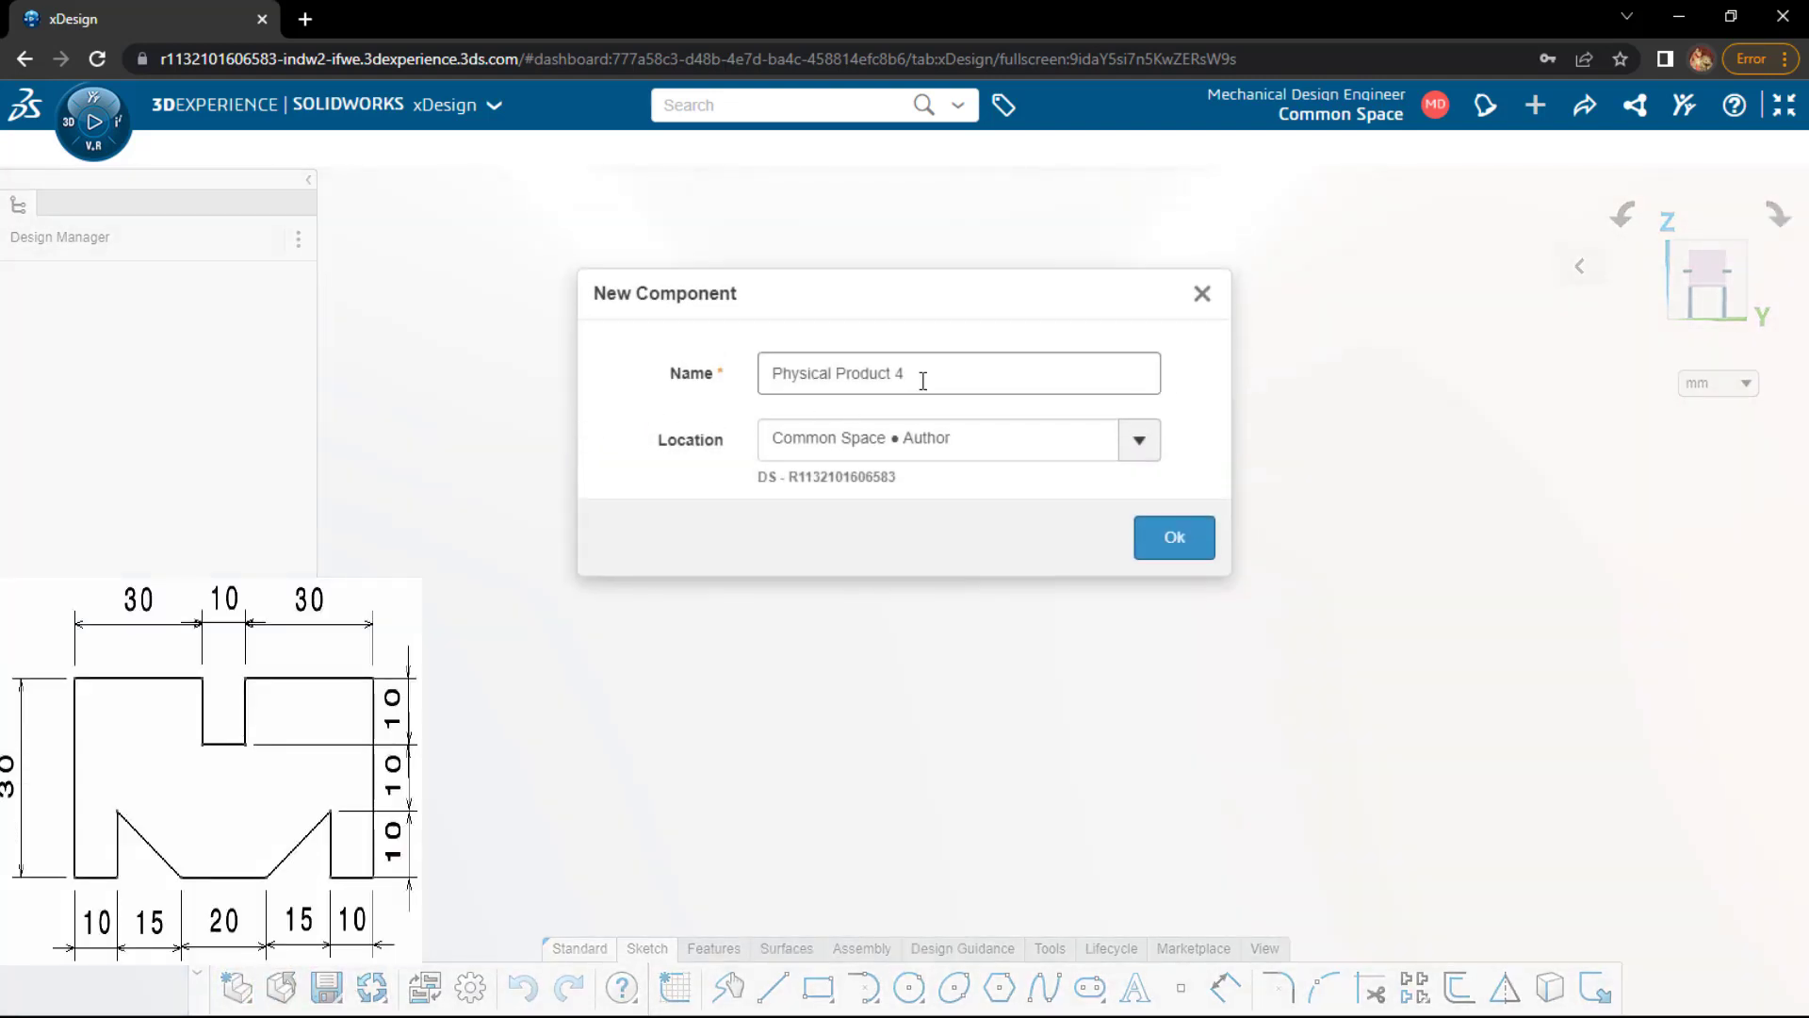
pyautogui.write('5')
pyautogui.press('Return')
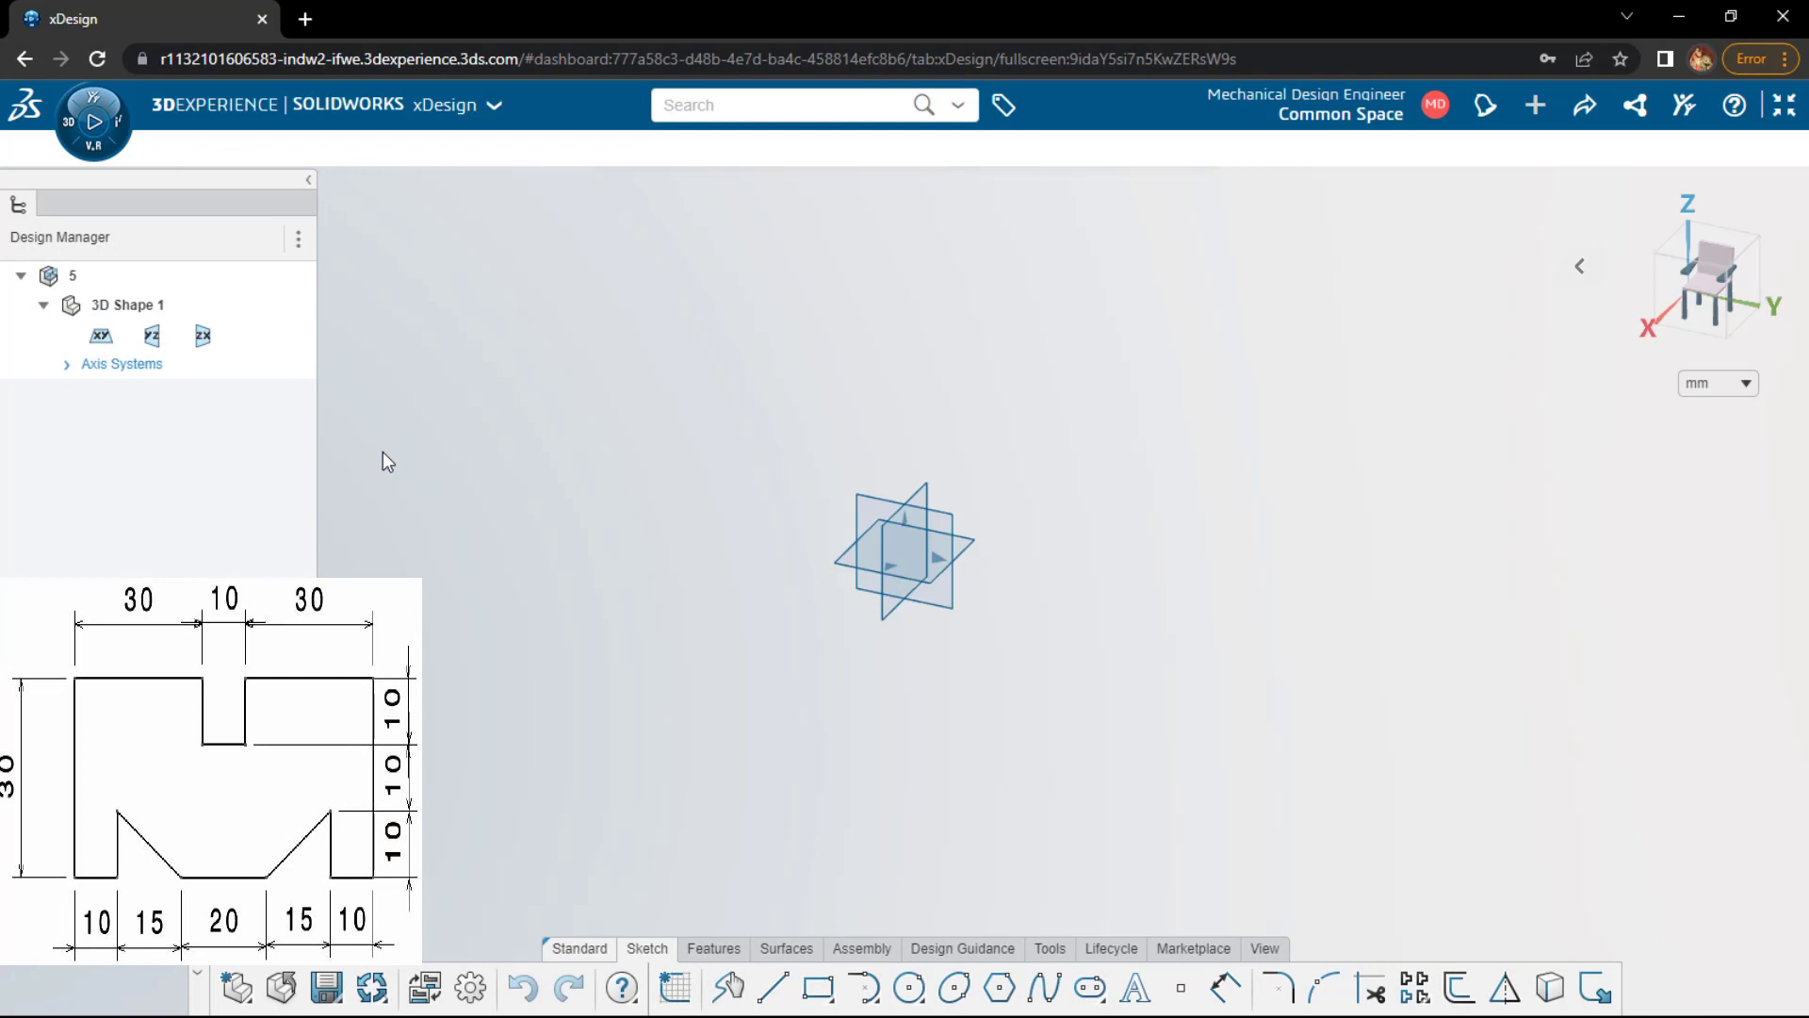
# - Start a sketch on the YZ plane and draw the bottom edge rightward from the origin, including an angled notch and an outer foot about 35 mm wide
pyautogui.click(885, 509)
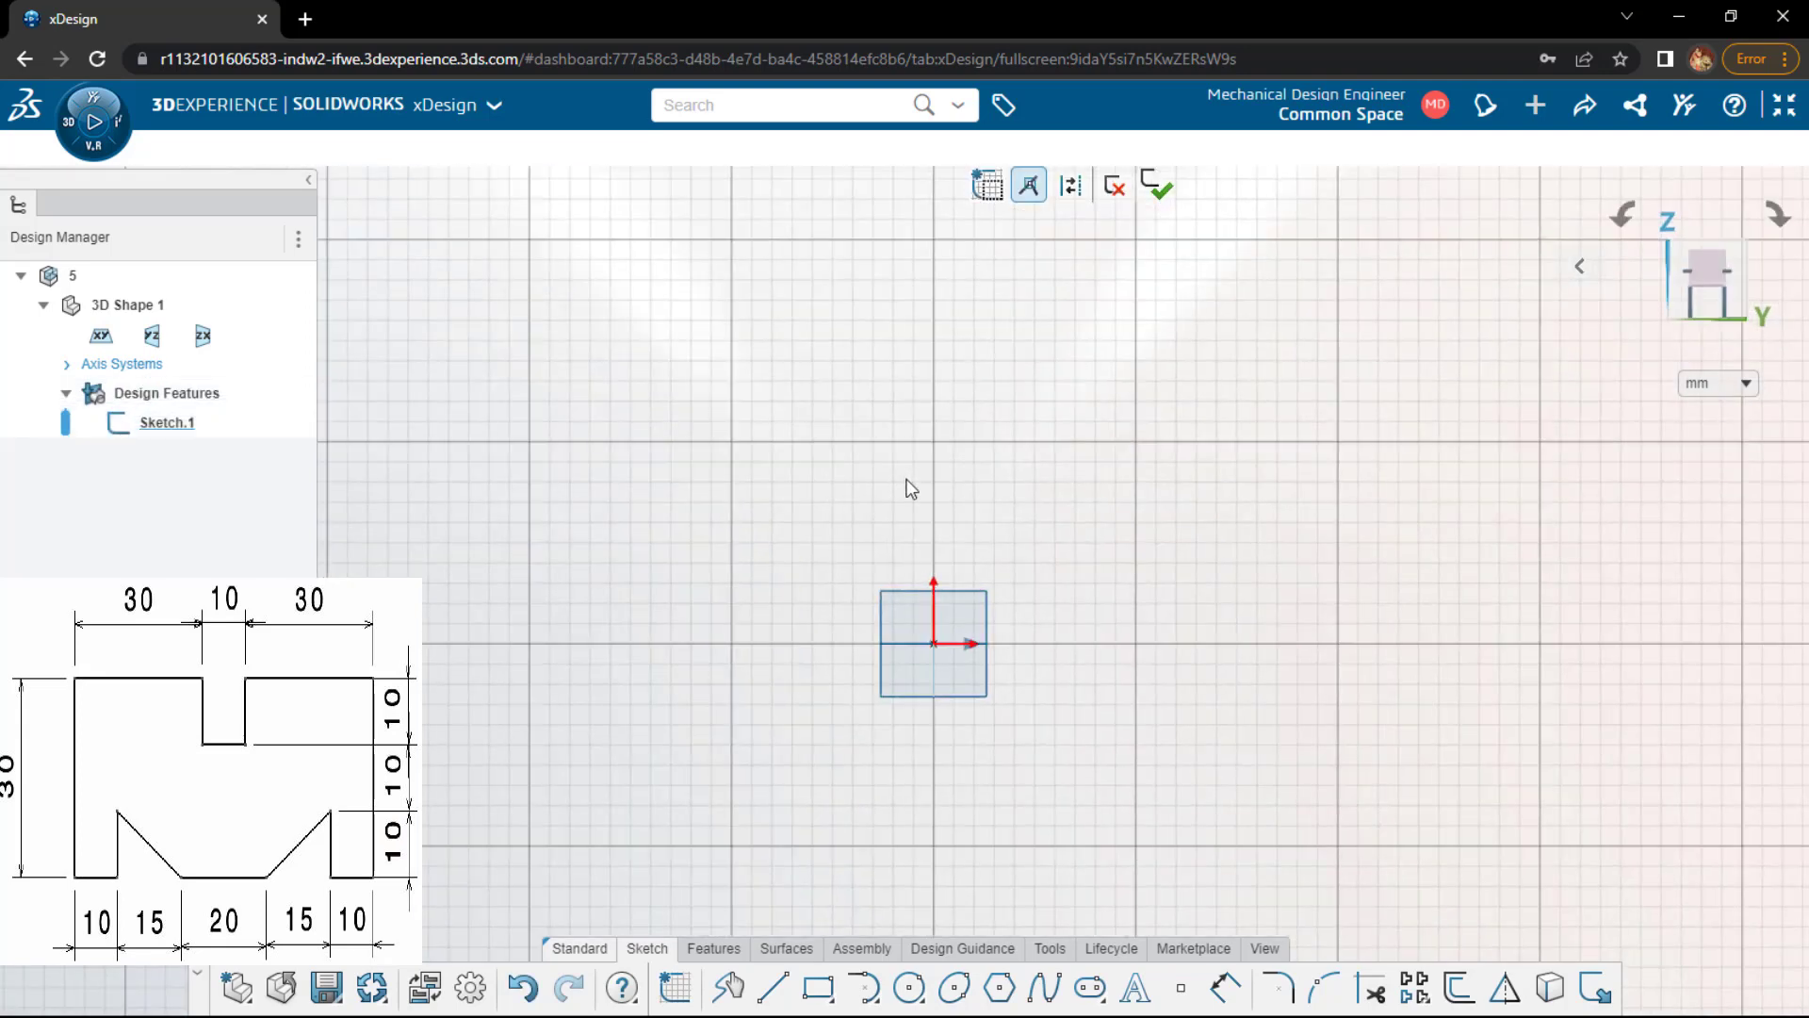
pyautogui.press('l')
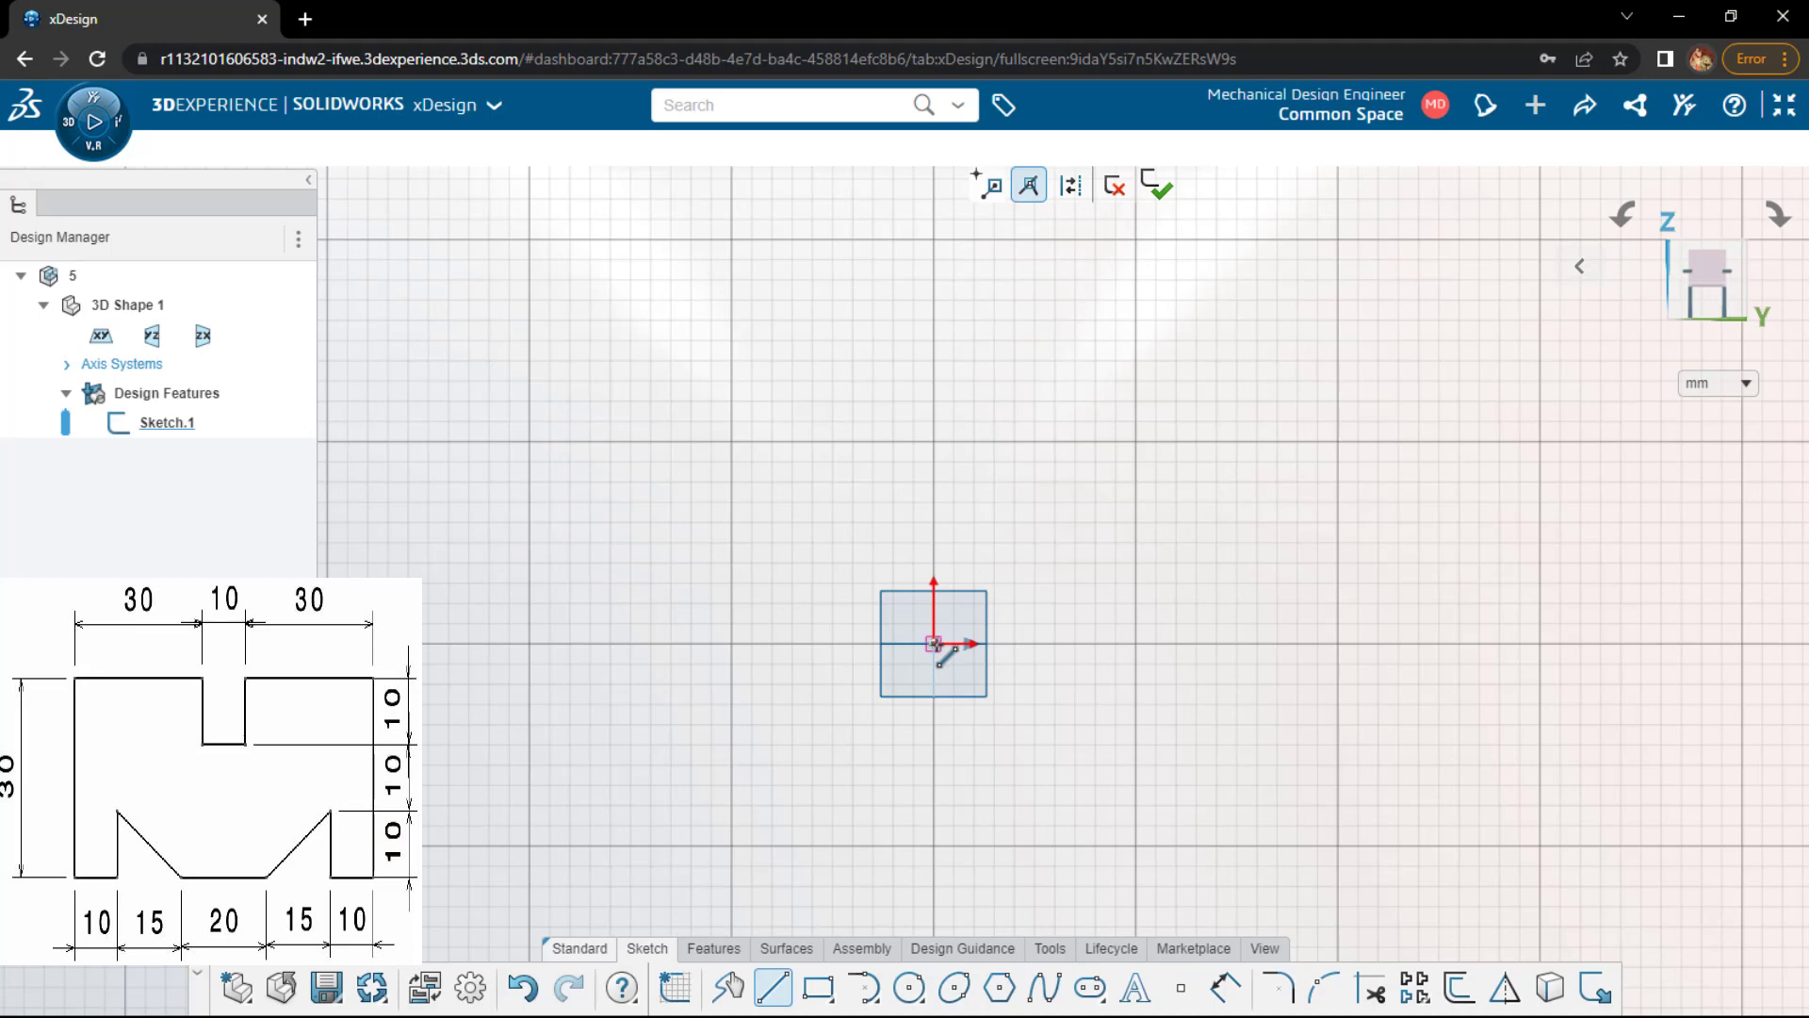
pyautogui.click(934, 644)
pyautogui.click(1046, 644)
pyautogui.click(1105, 572)
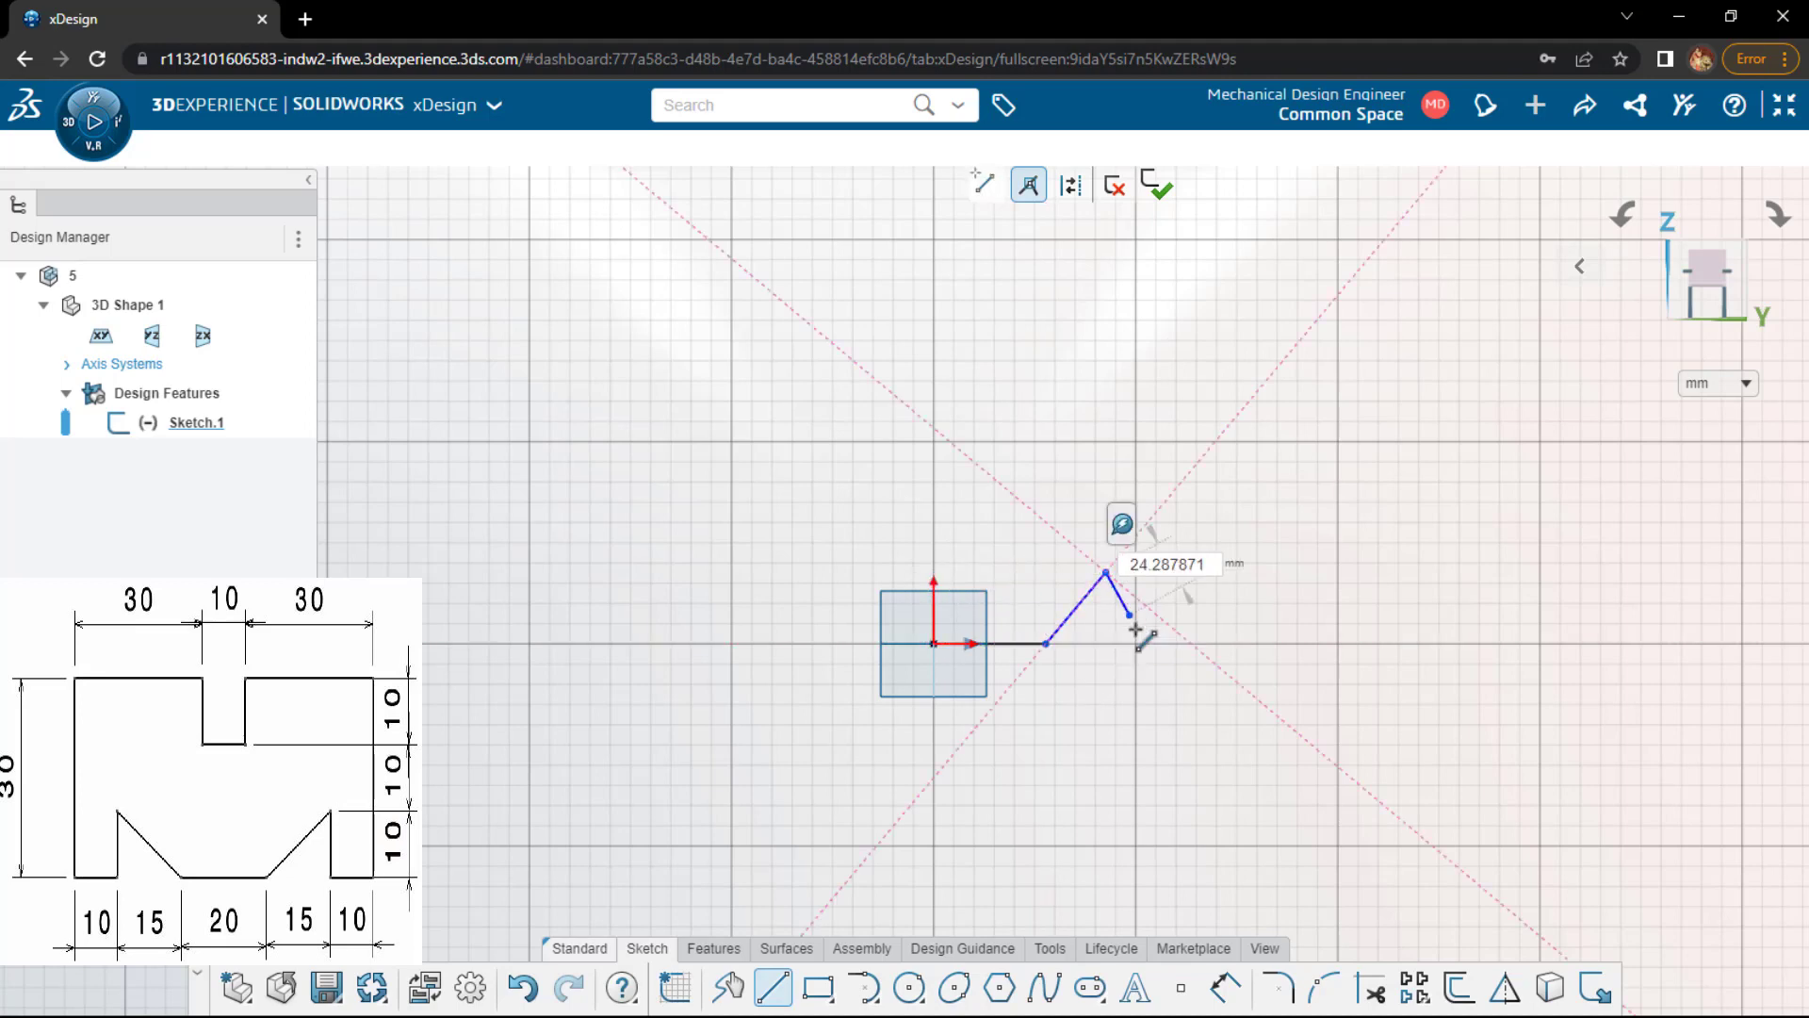
pyautogui.click(1105, 644)
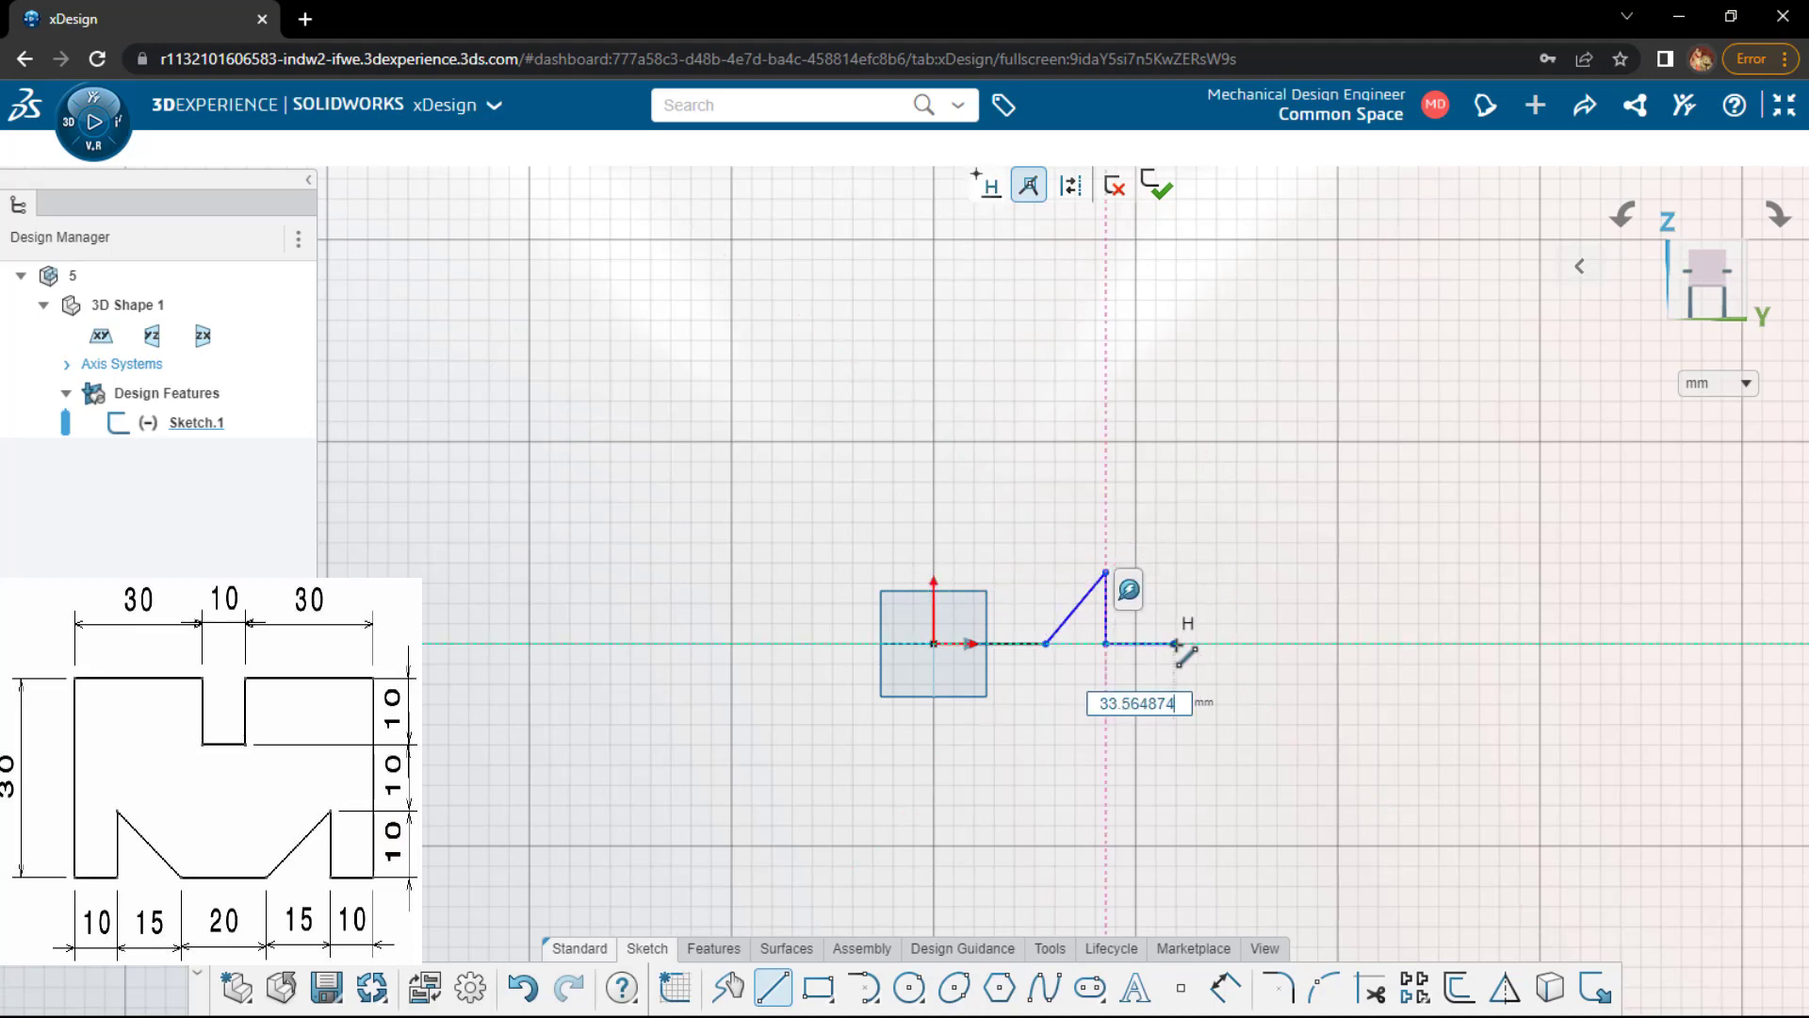
pyautogui.click(1177, 644)
# - Continue the outline with the right side, a top edge about 107 mm long and half a slot, closing it vertically at the origin
pyautogui.click(1176, 345)
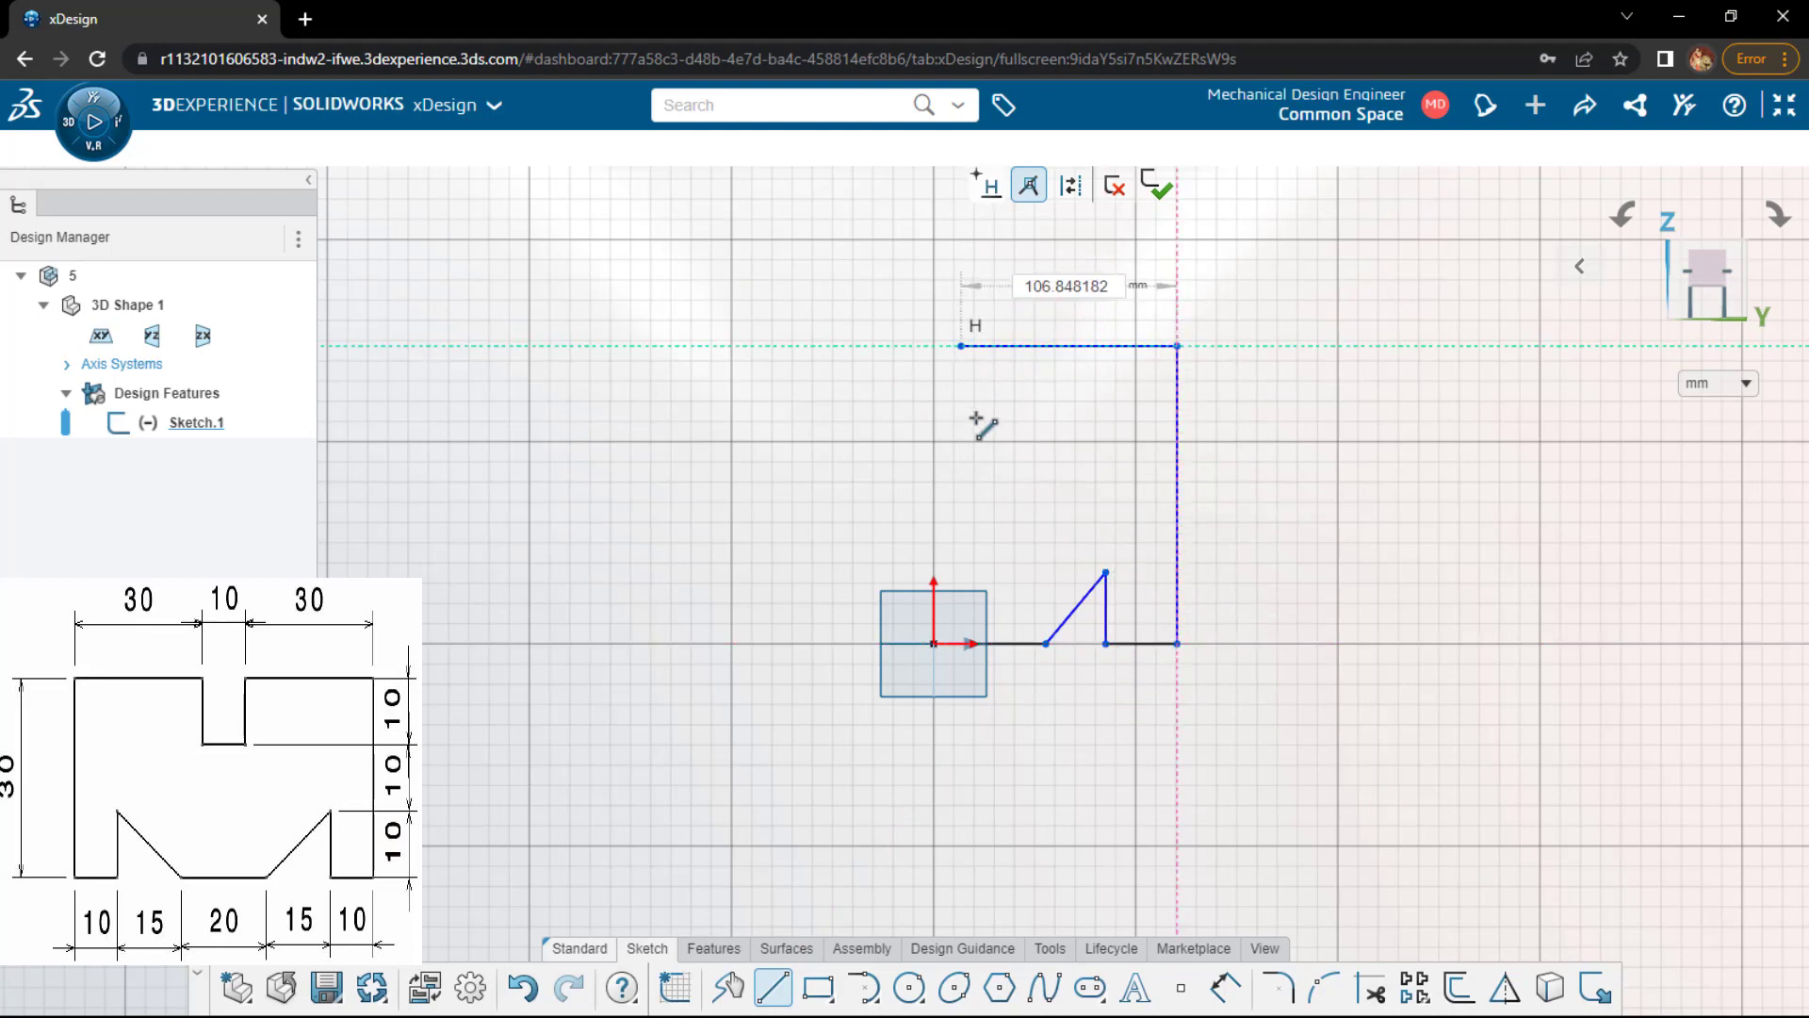
pyautogui.click(961, 346)
pyautogui.click(961, 467)
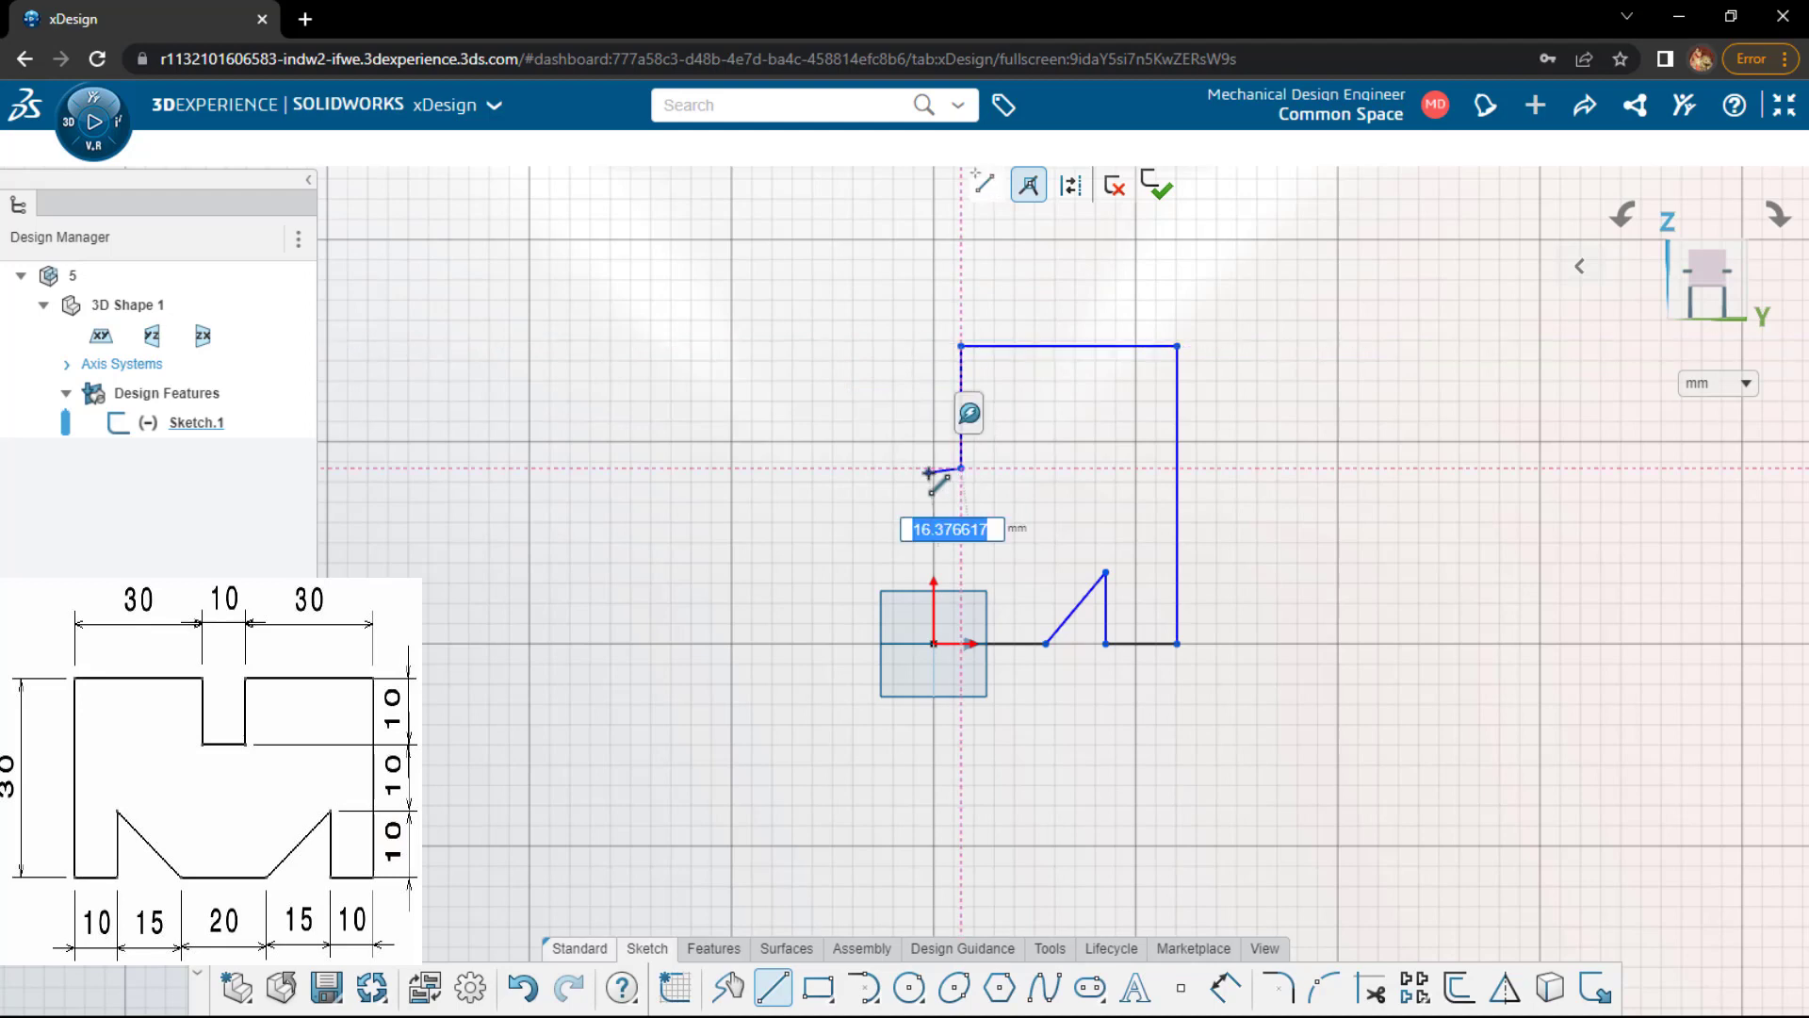
pyautogui.click(934, 467)
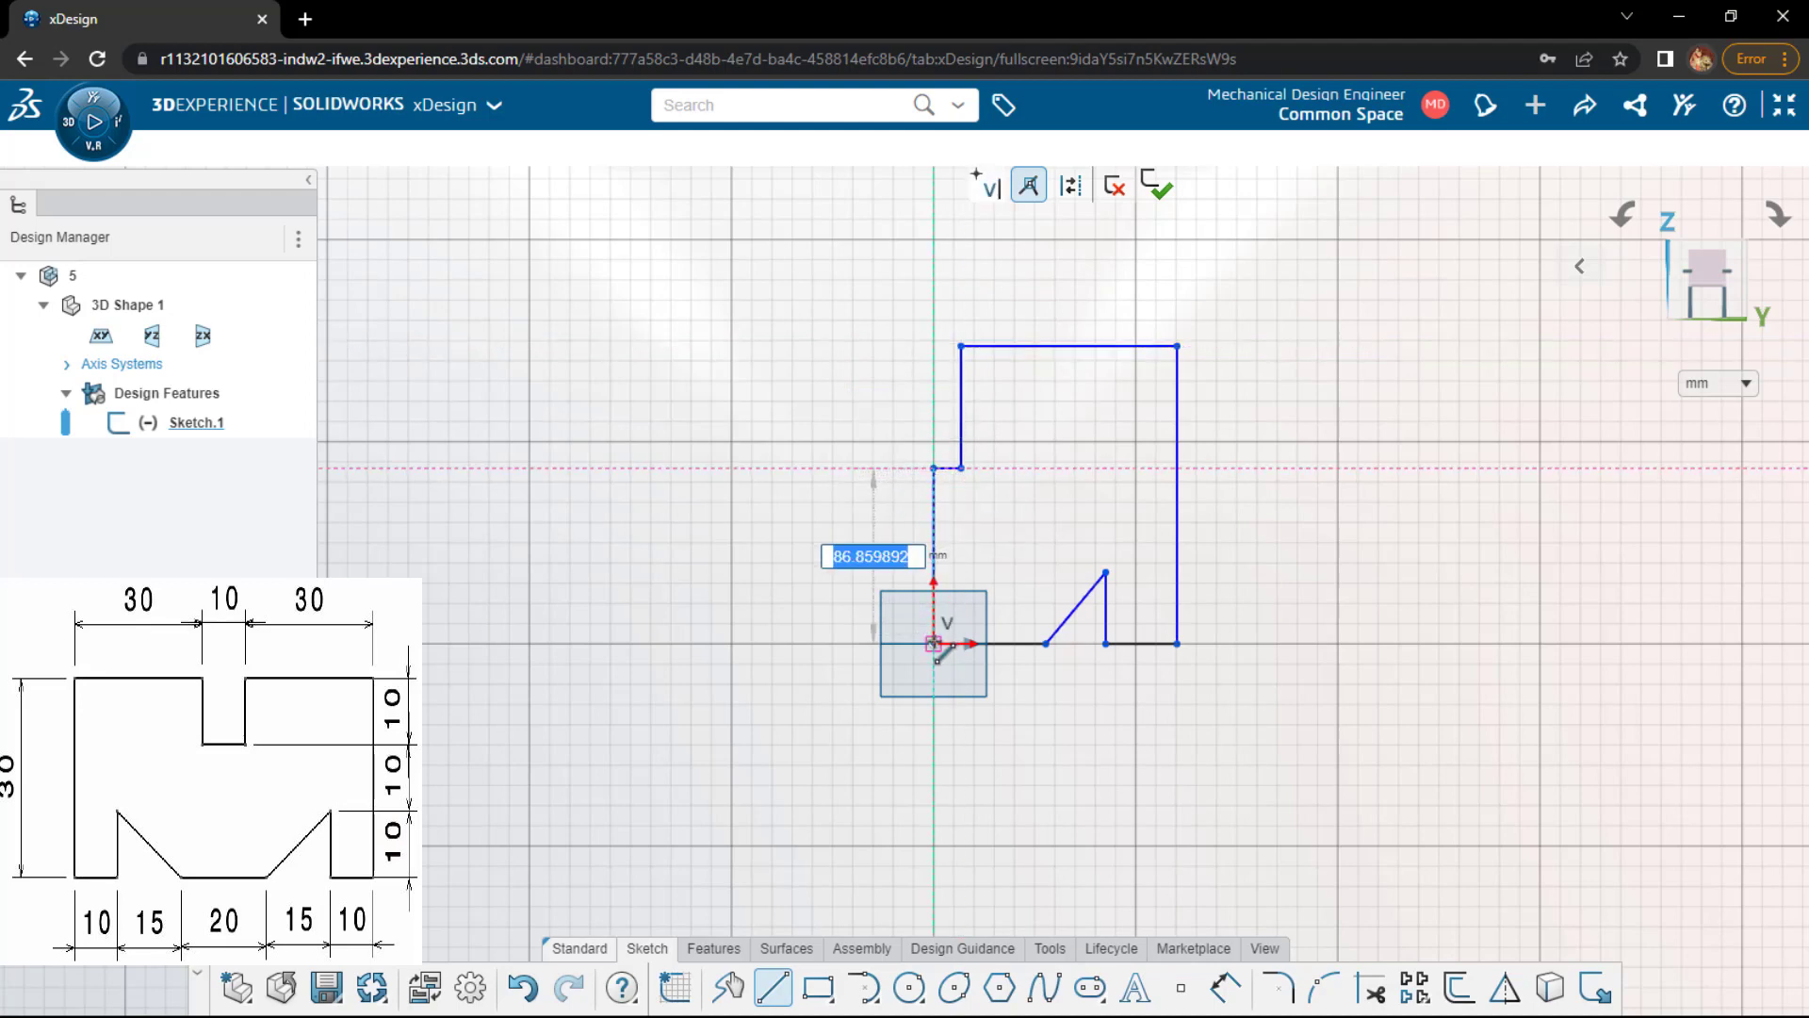
pyautogui.click(934, 643)
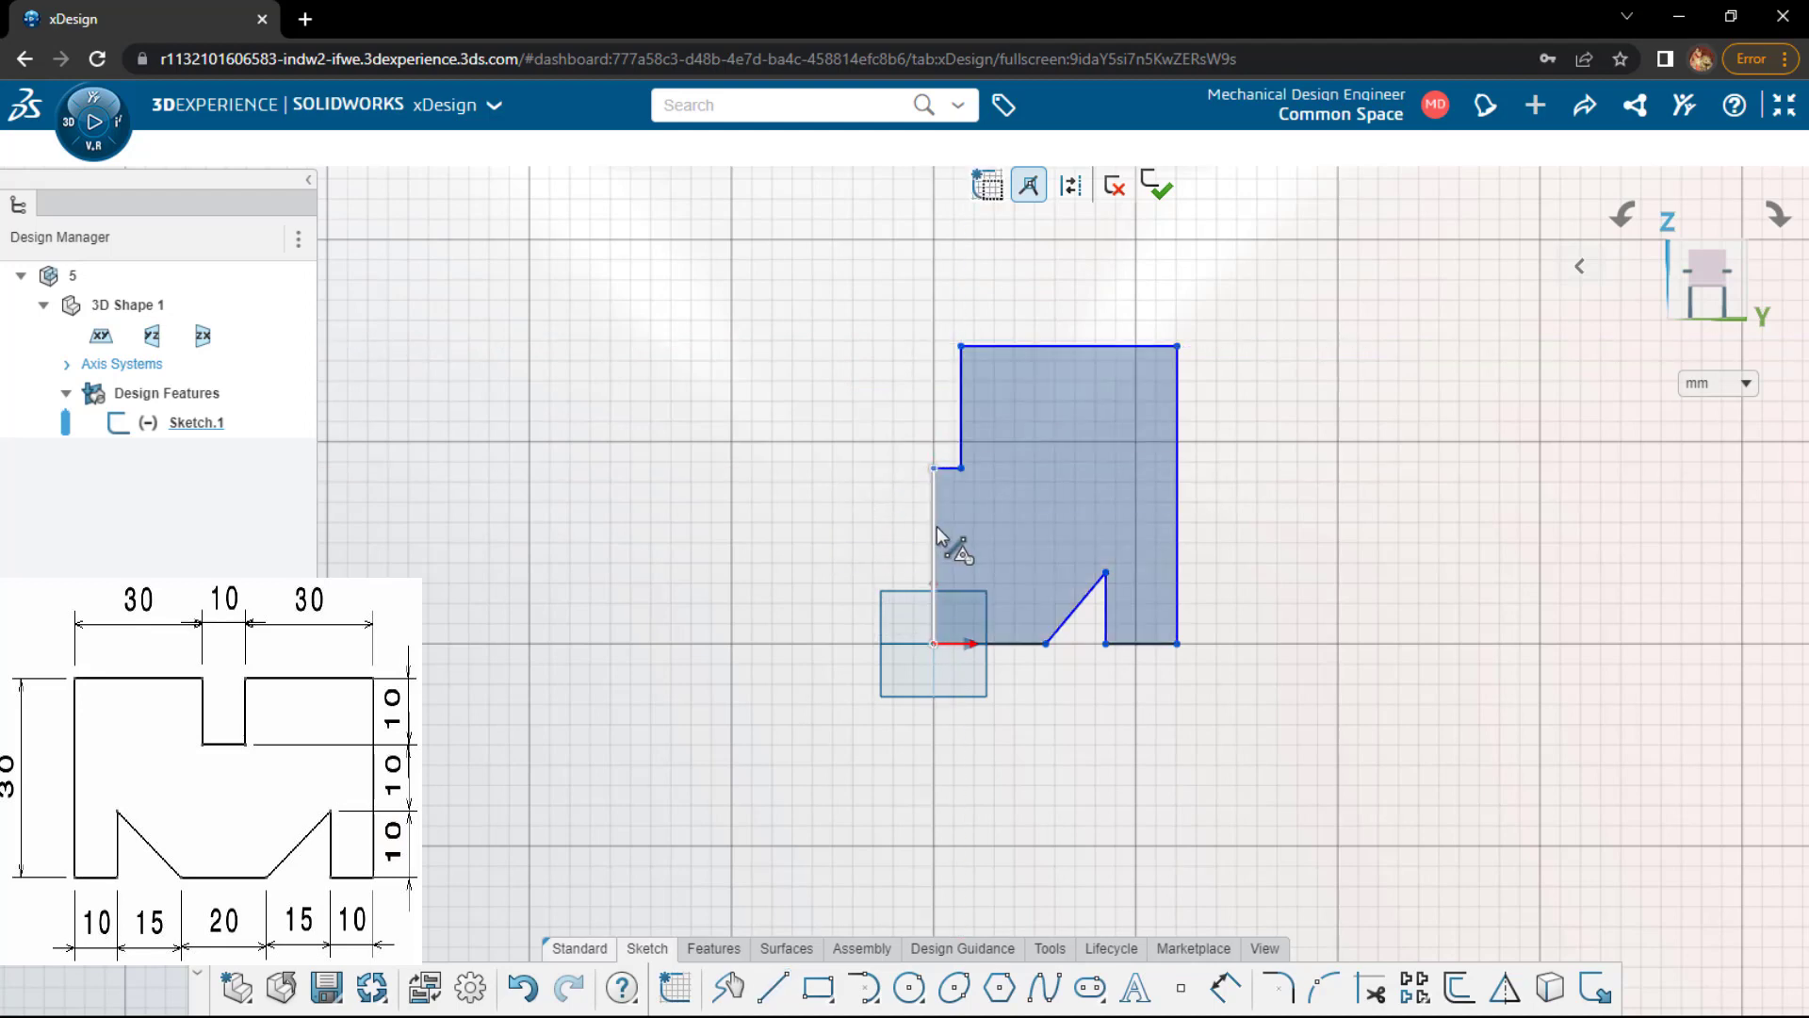
# - Turn the vertical line above the origin into construction geometry and mirror the half profile about it
pyautogui.click(938, 527)
pyautogui.moveTo(702, 226)
pyautogui.mouseDown()
pyautogui.moveTo(1276, 732)
pyautogui.moveTo(1315, 728)
pyautogui.mouseUp()
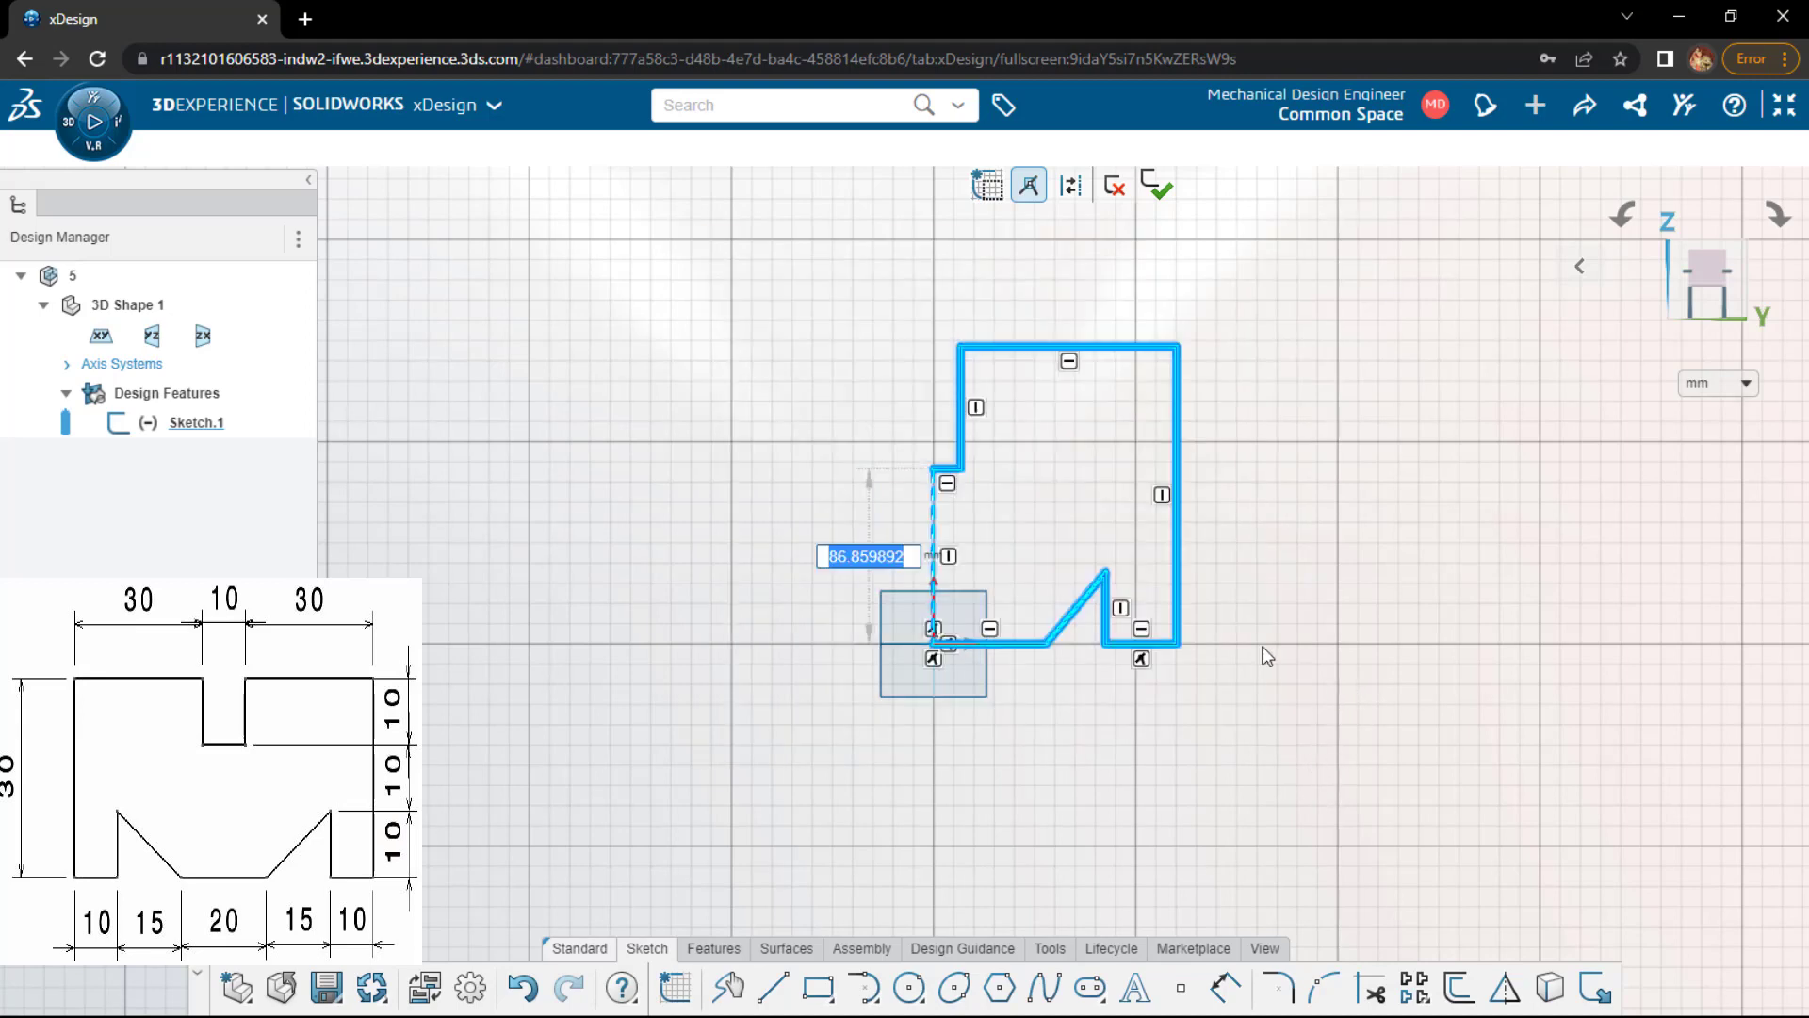
pyautogui.click(783, 306)
pyautogui.moveTo(783, 268); pyautogui.dragTo(1328, 818)
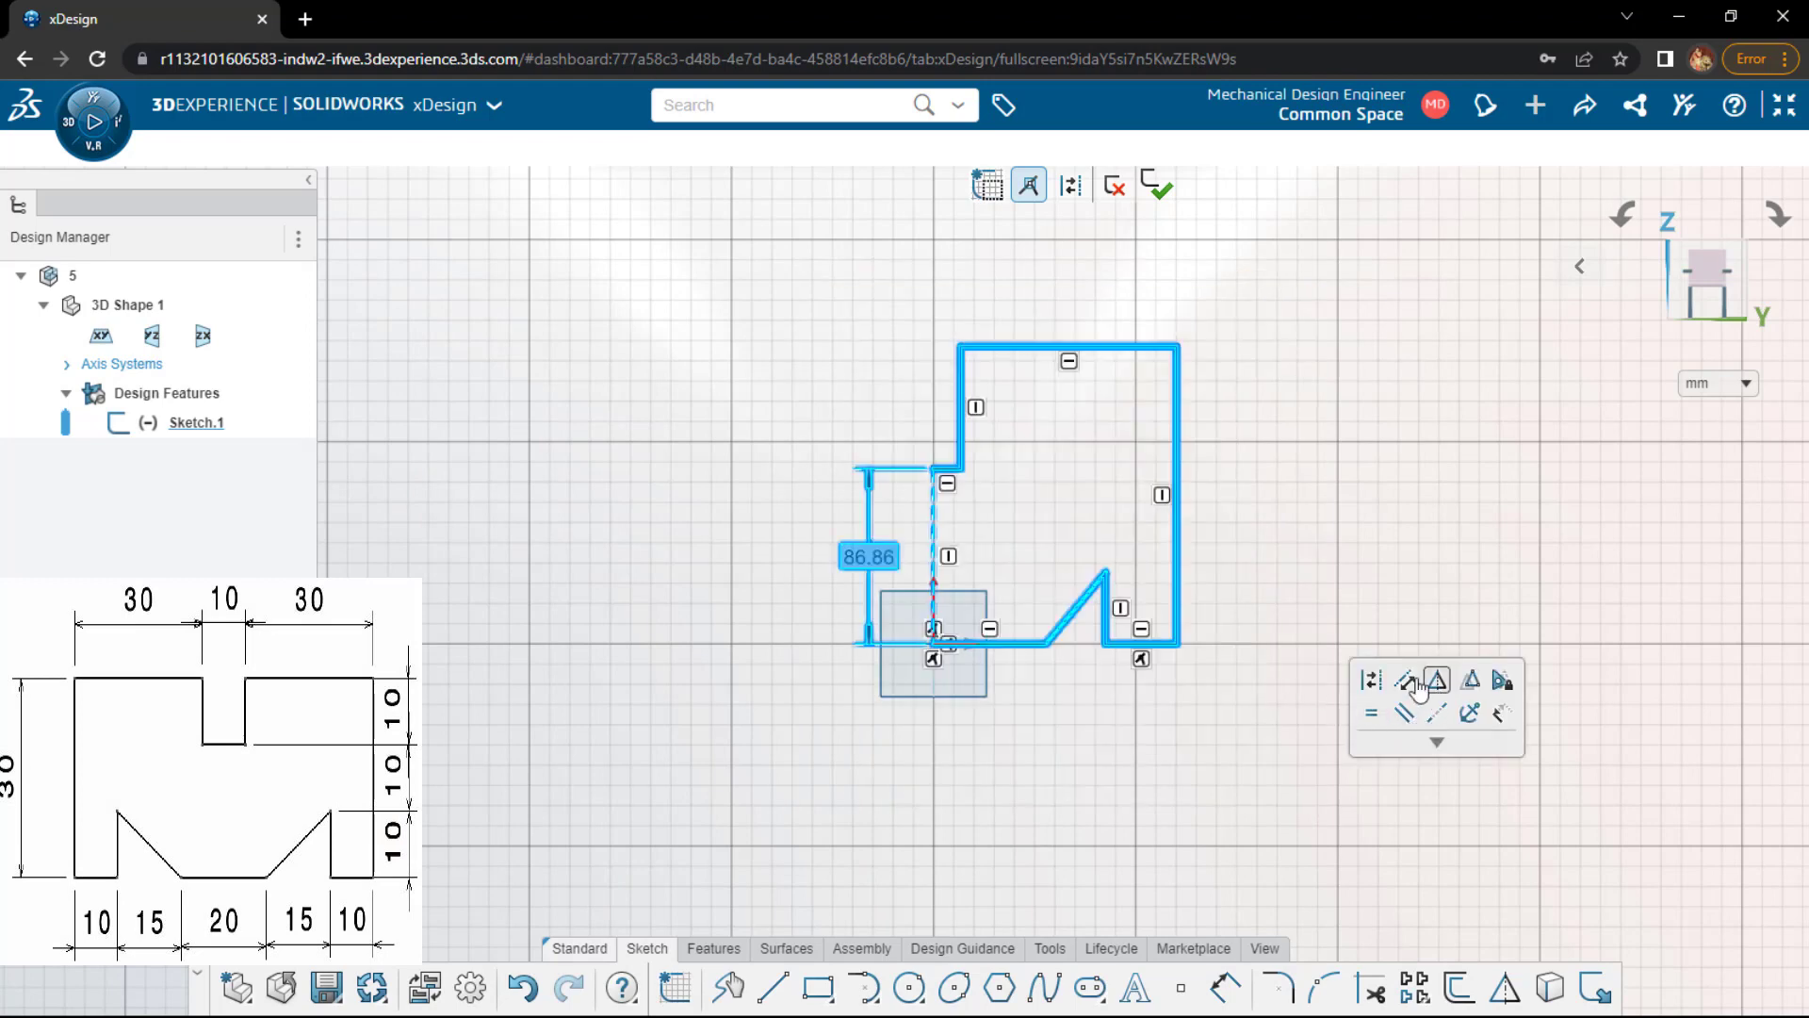
pyautogui.click(1437, 680)
pyautogui.click(807, 784)
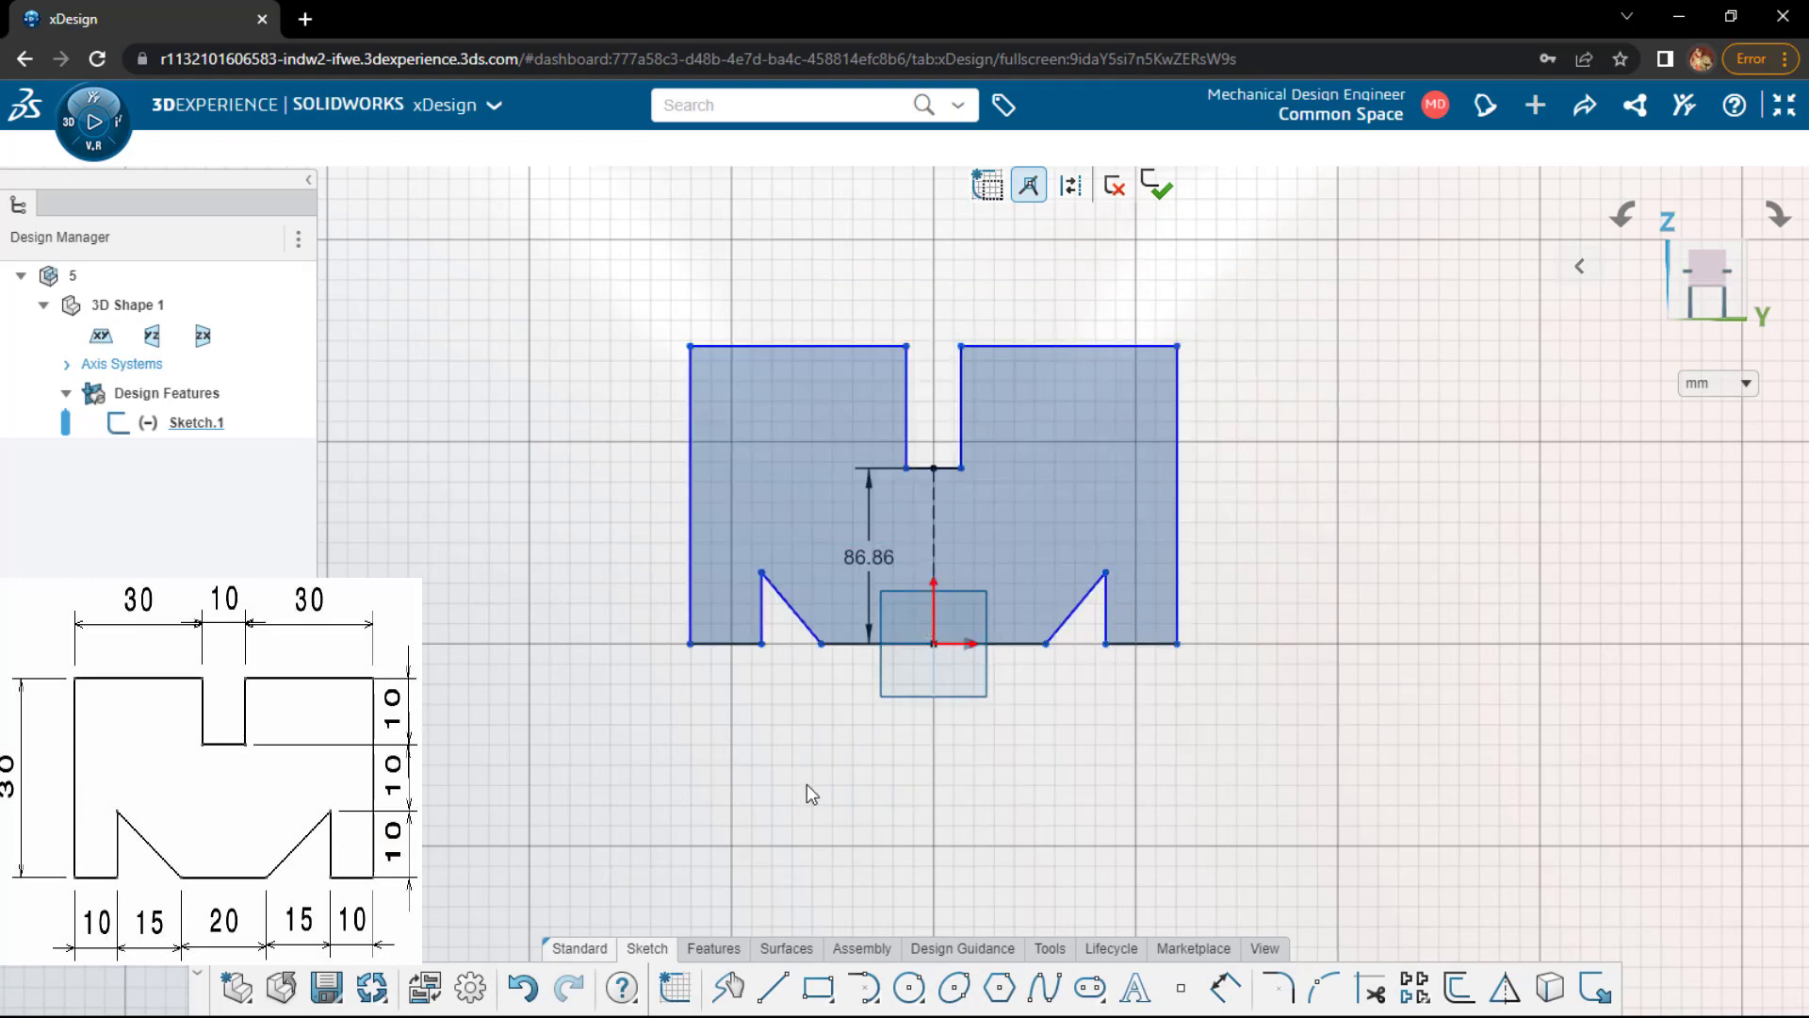
# - Dimension the width of the profile's bottom-left foot as 10 mm
pyautogui.press('d')
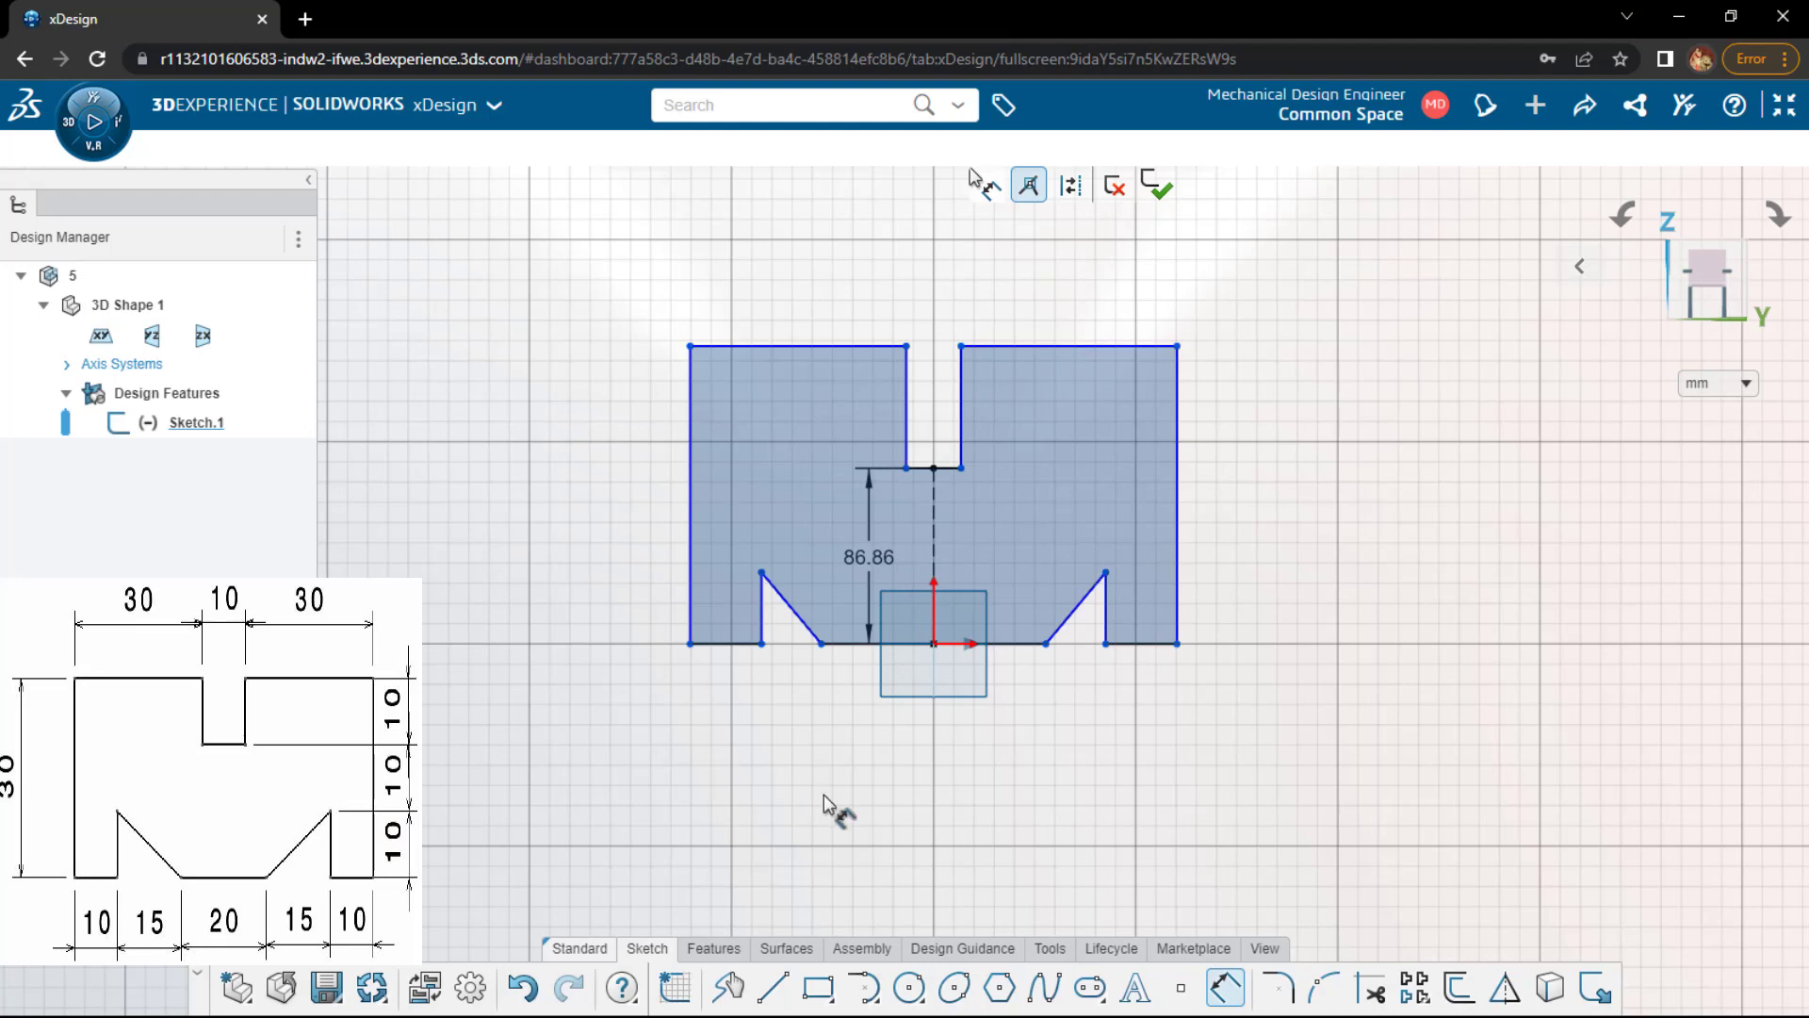
pyautogui.click(738, 644)
pyautogui.click(732, 732)
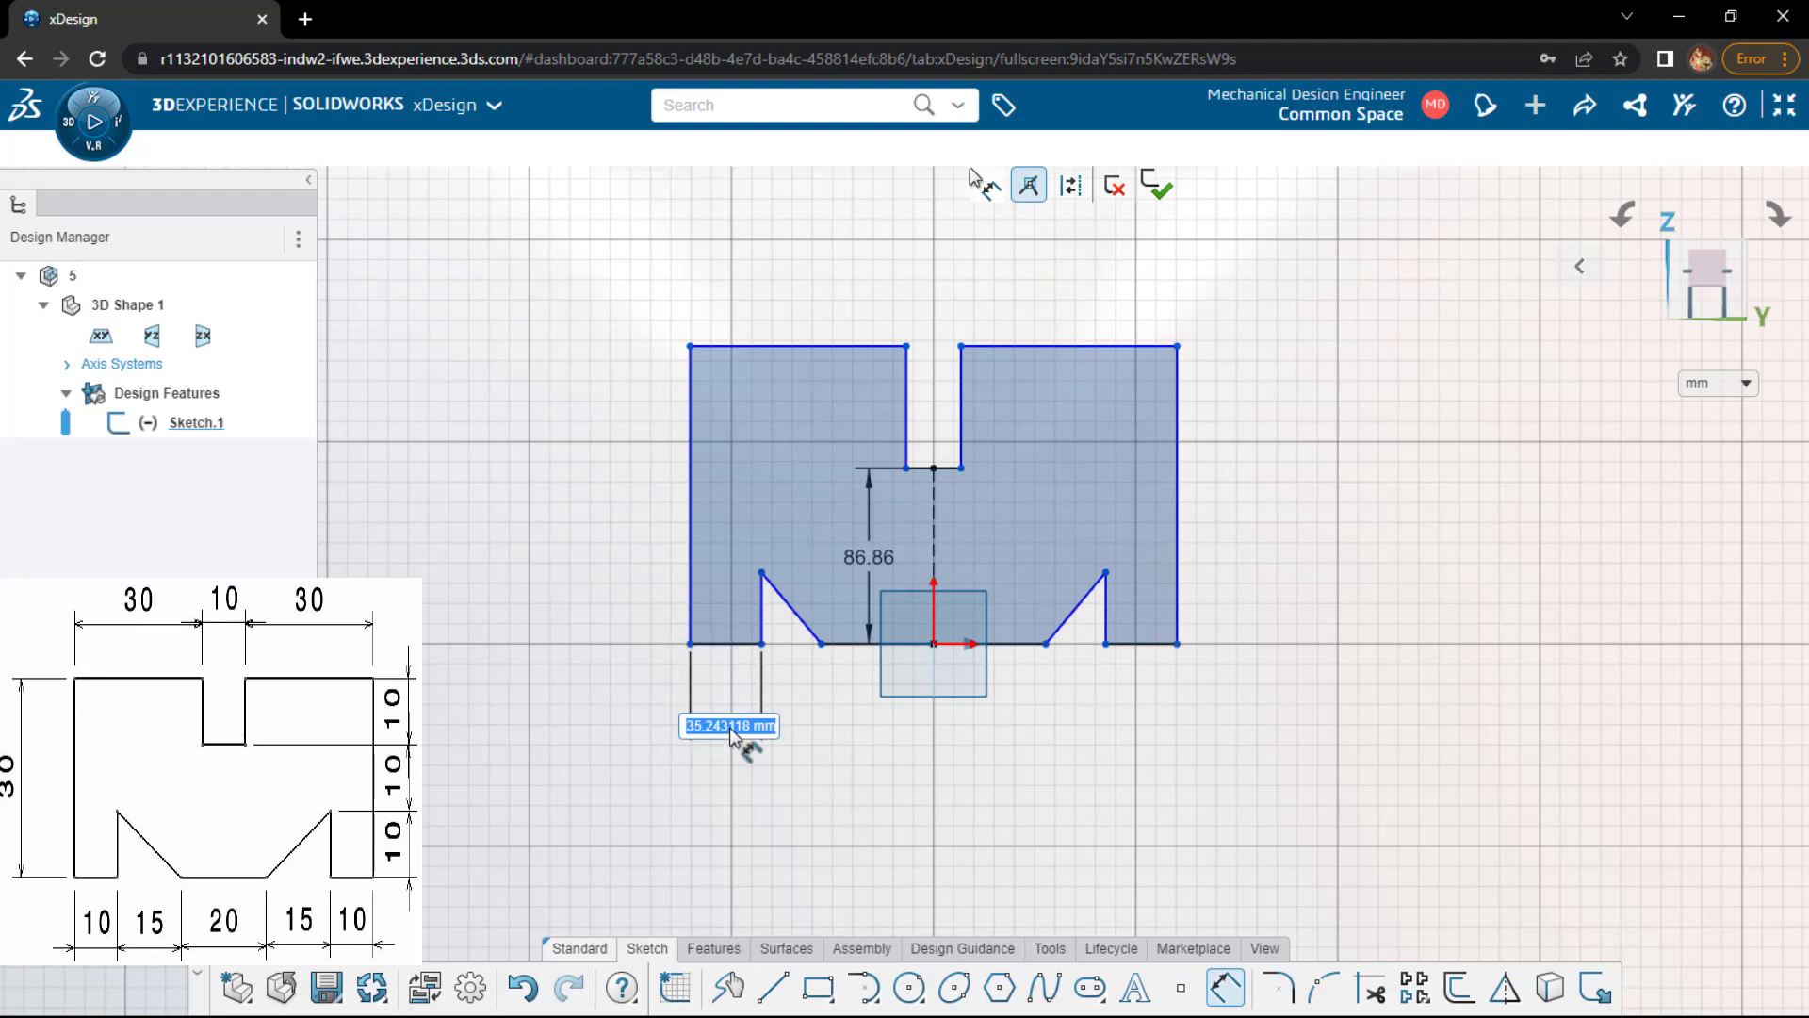
pyautogui.write('10')
pyautogui.press('Return')
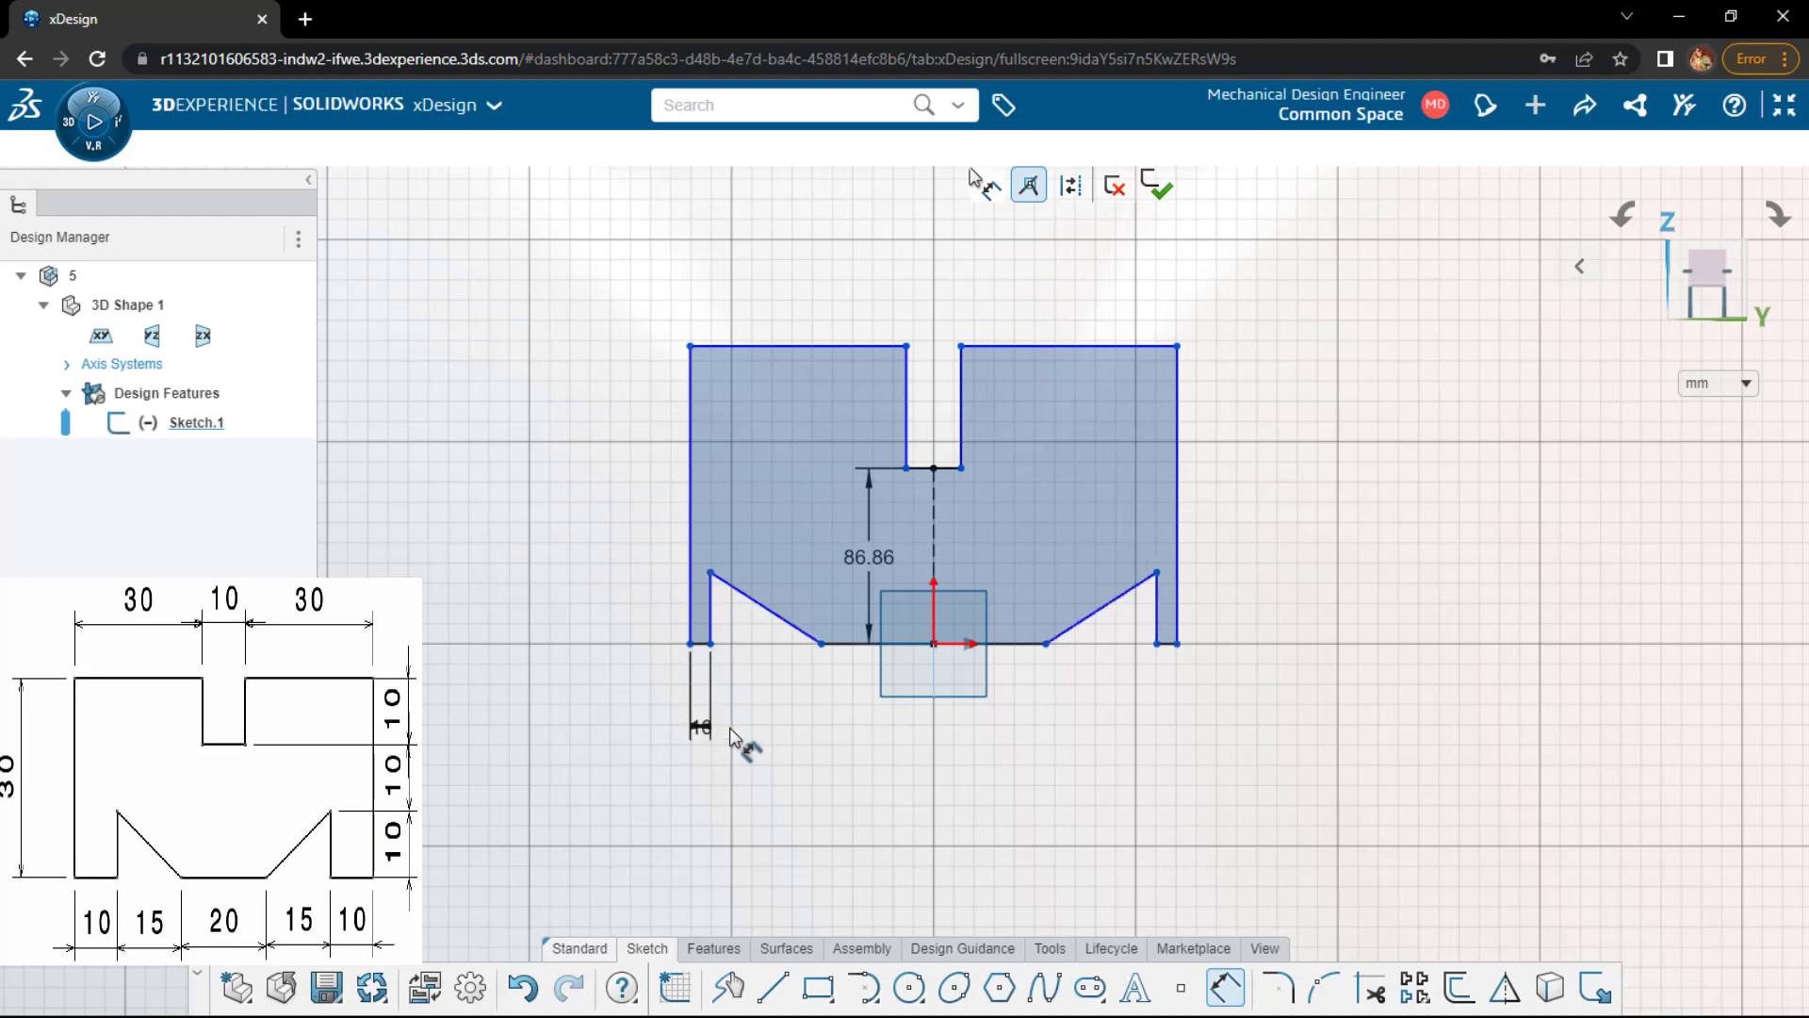
# - Dimension the horizontal width of the left angled notch as 5 mm
pyautogui.click(821, 644)
pyautogui.click(712, 627)
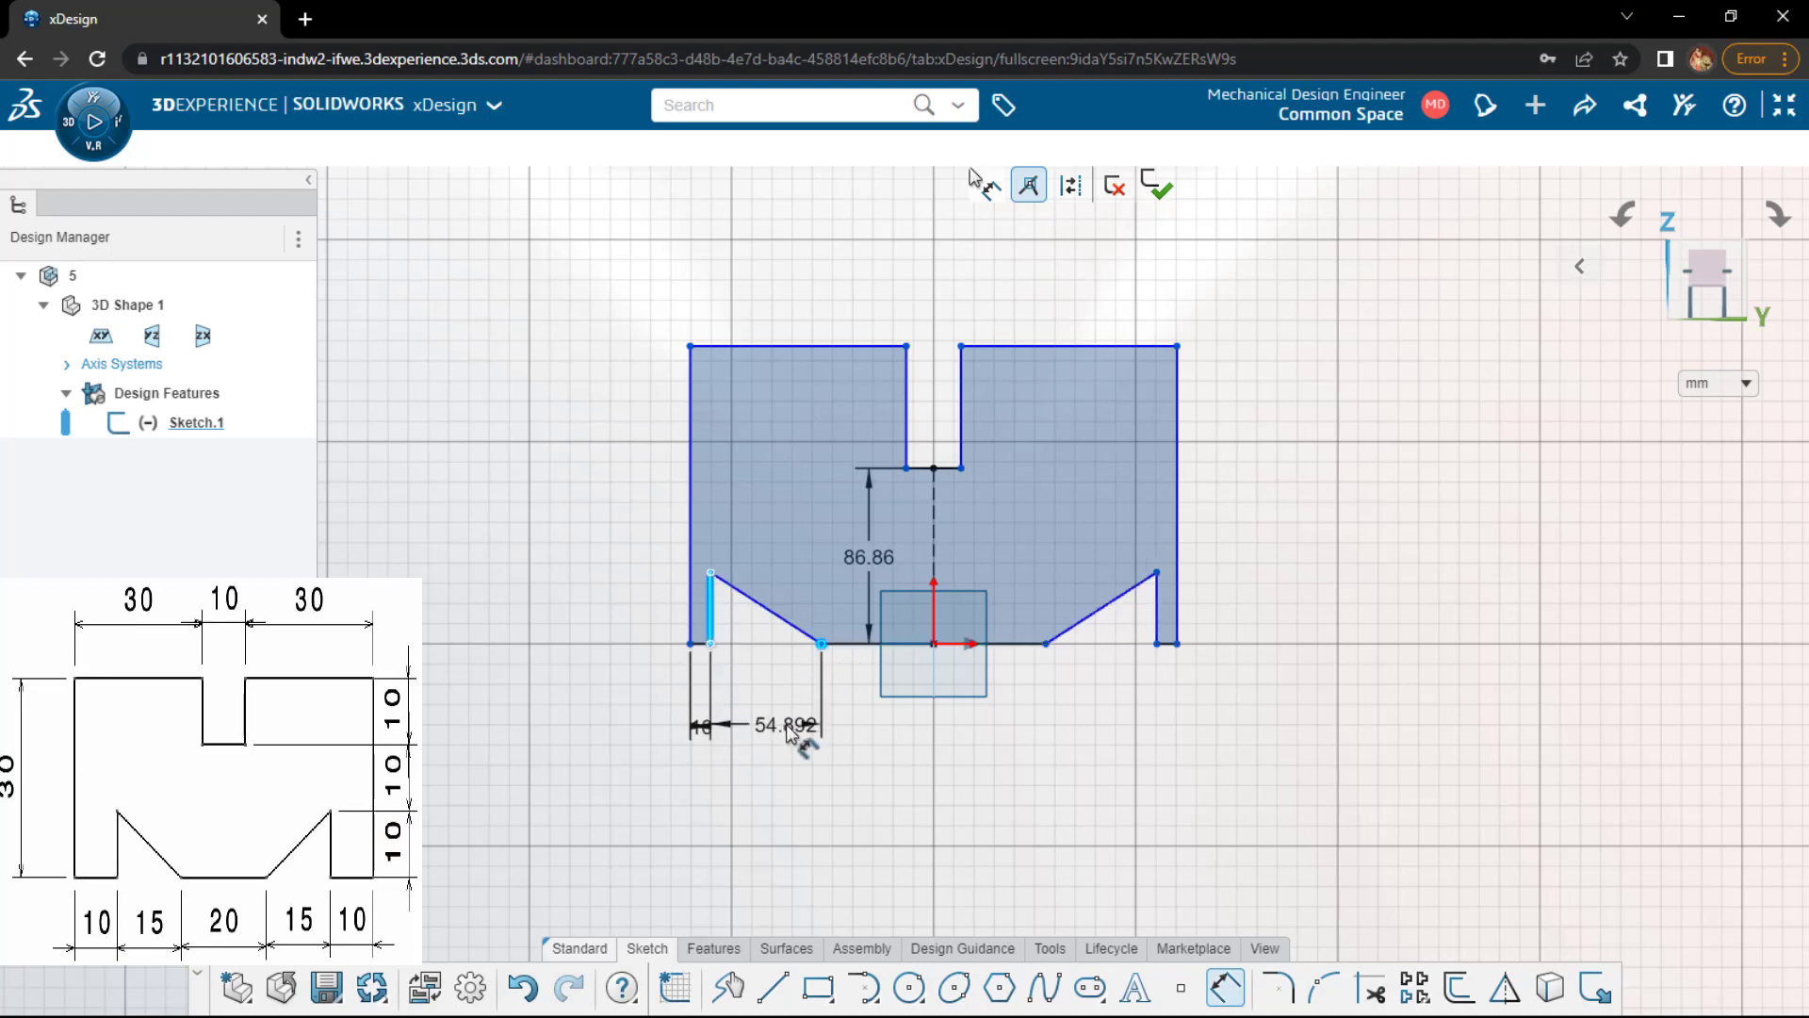
pyautogui.click(786, 724)
pyautogui.write('5')
pyautogui.press('Return')
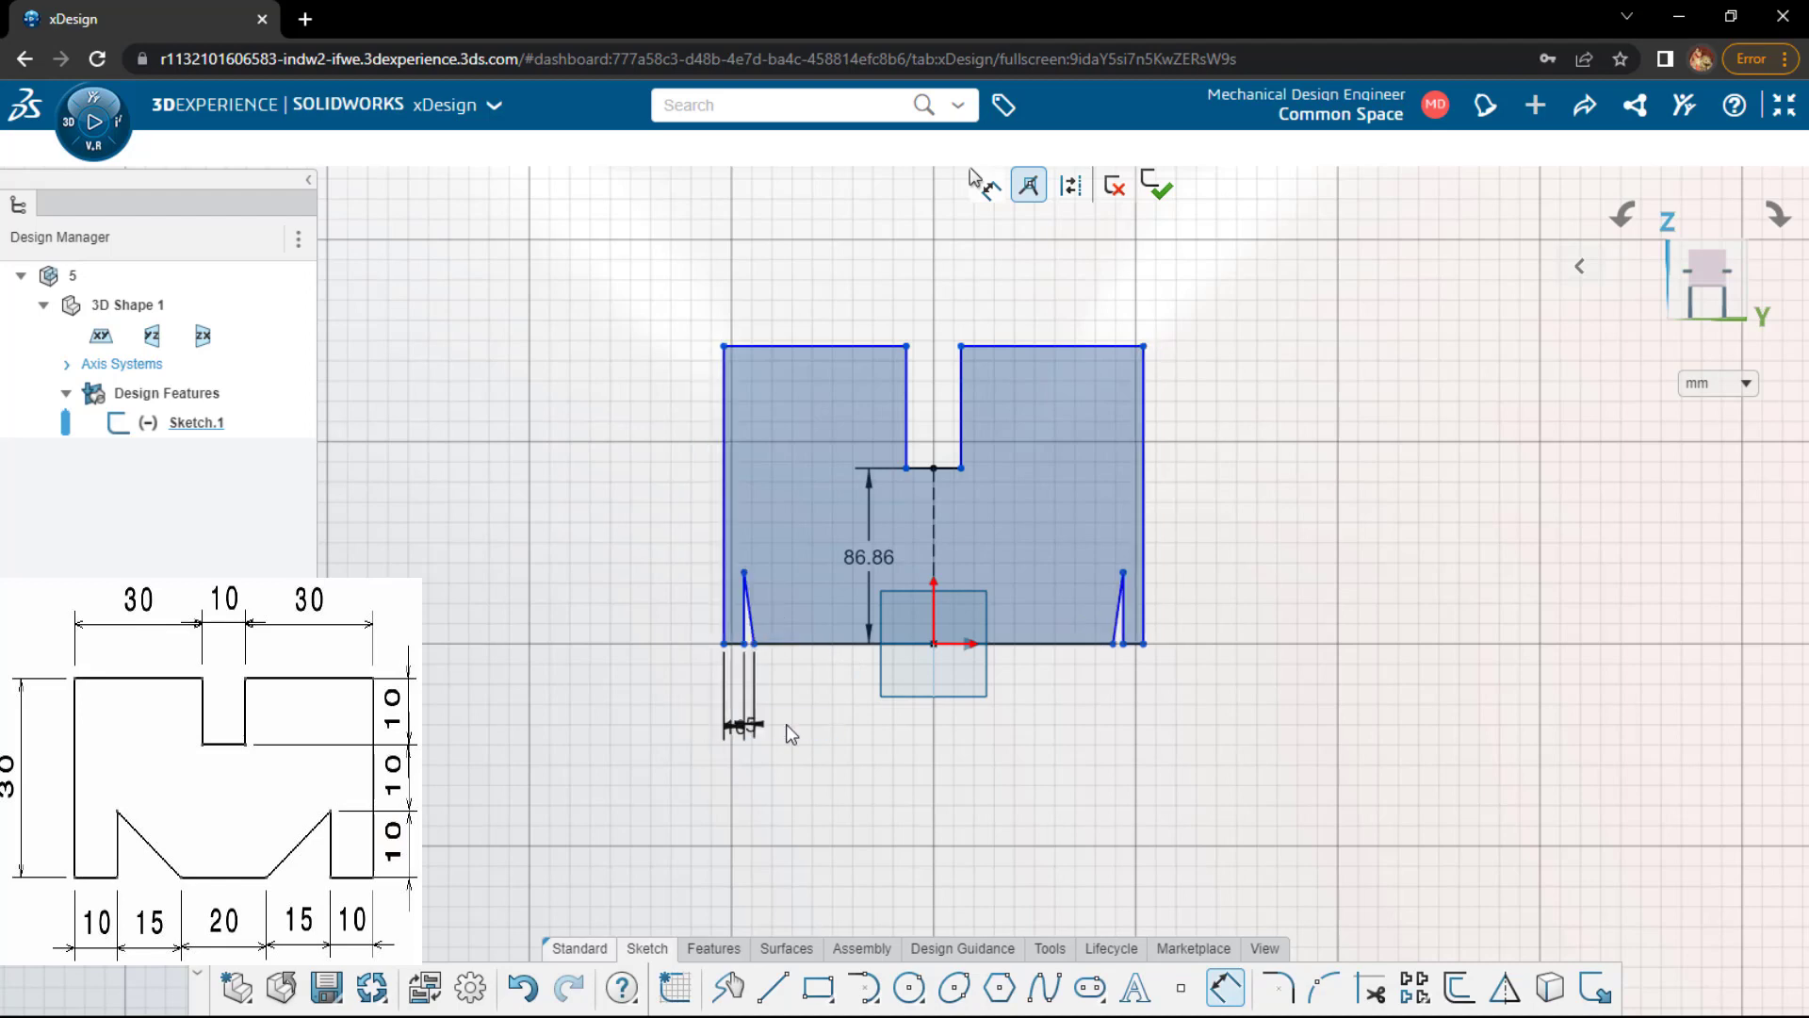
# - Dimension the middle bottom edge between the two angled notches as 20 mm
pyautogui.click(812, 646)
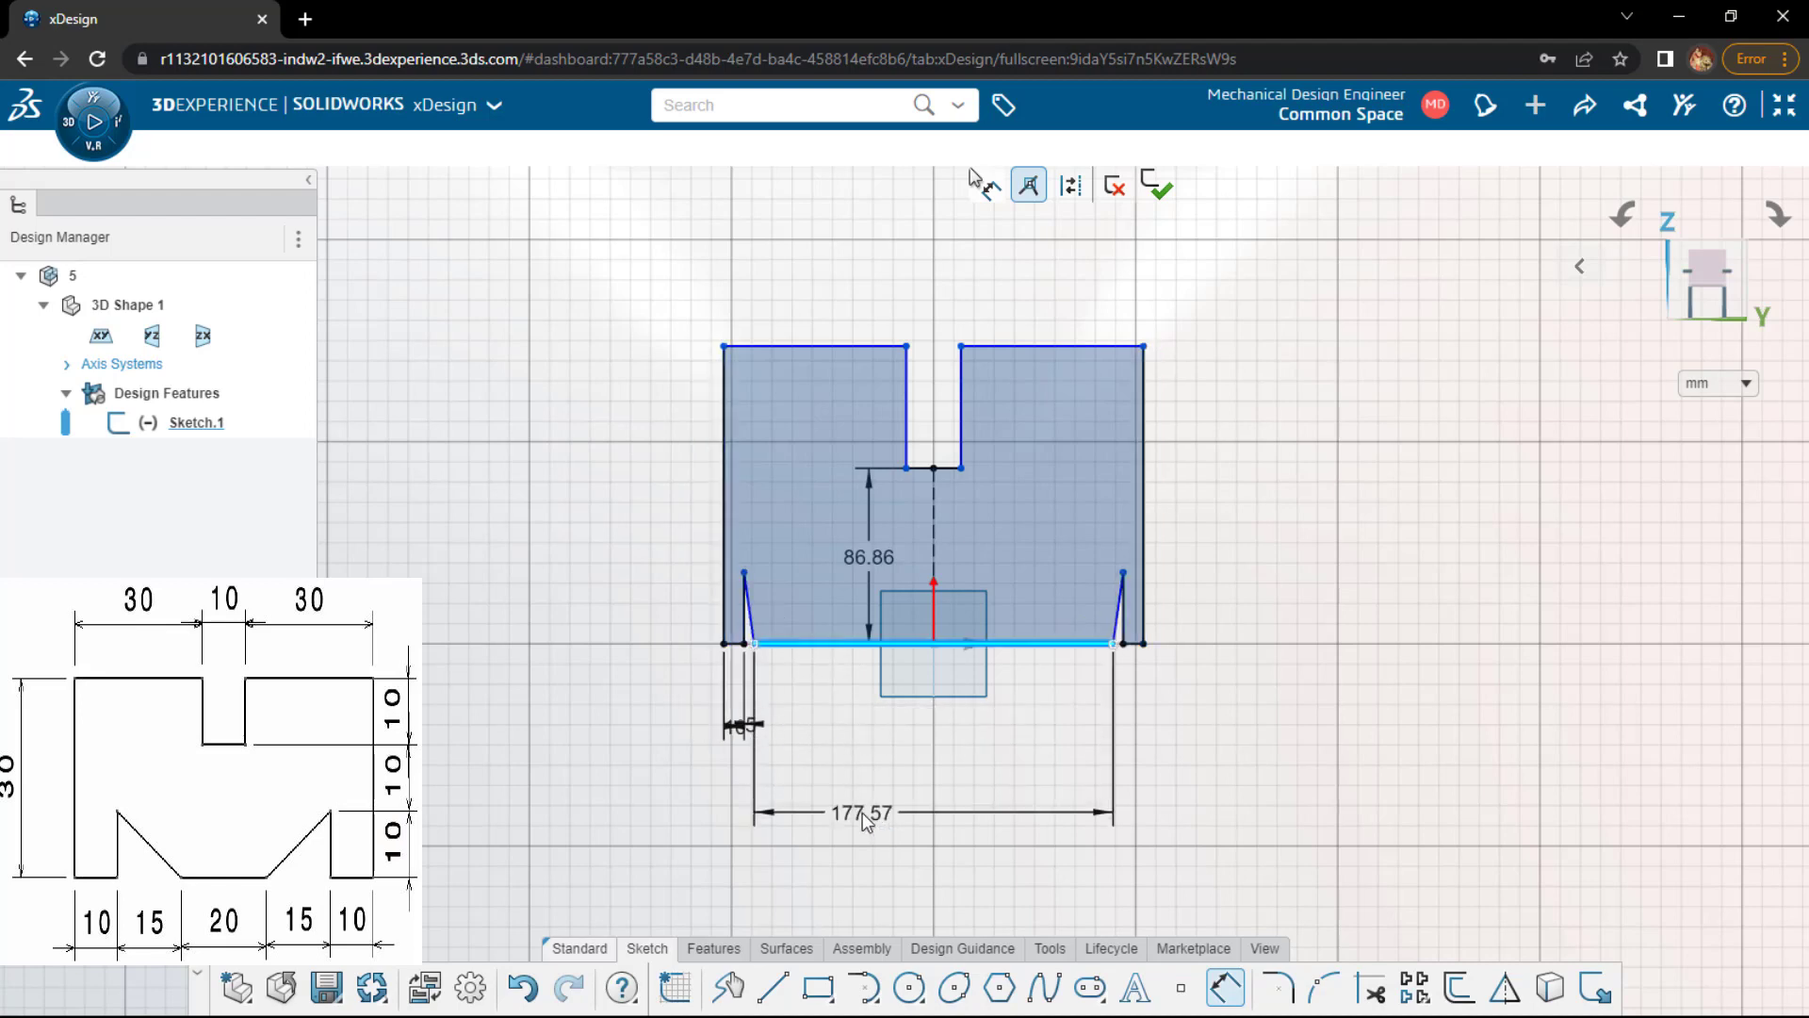
pyautogui.click(862, 813)
pyautogui.write('20')
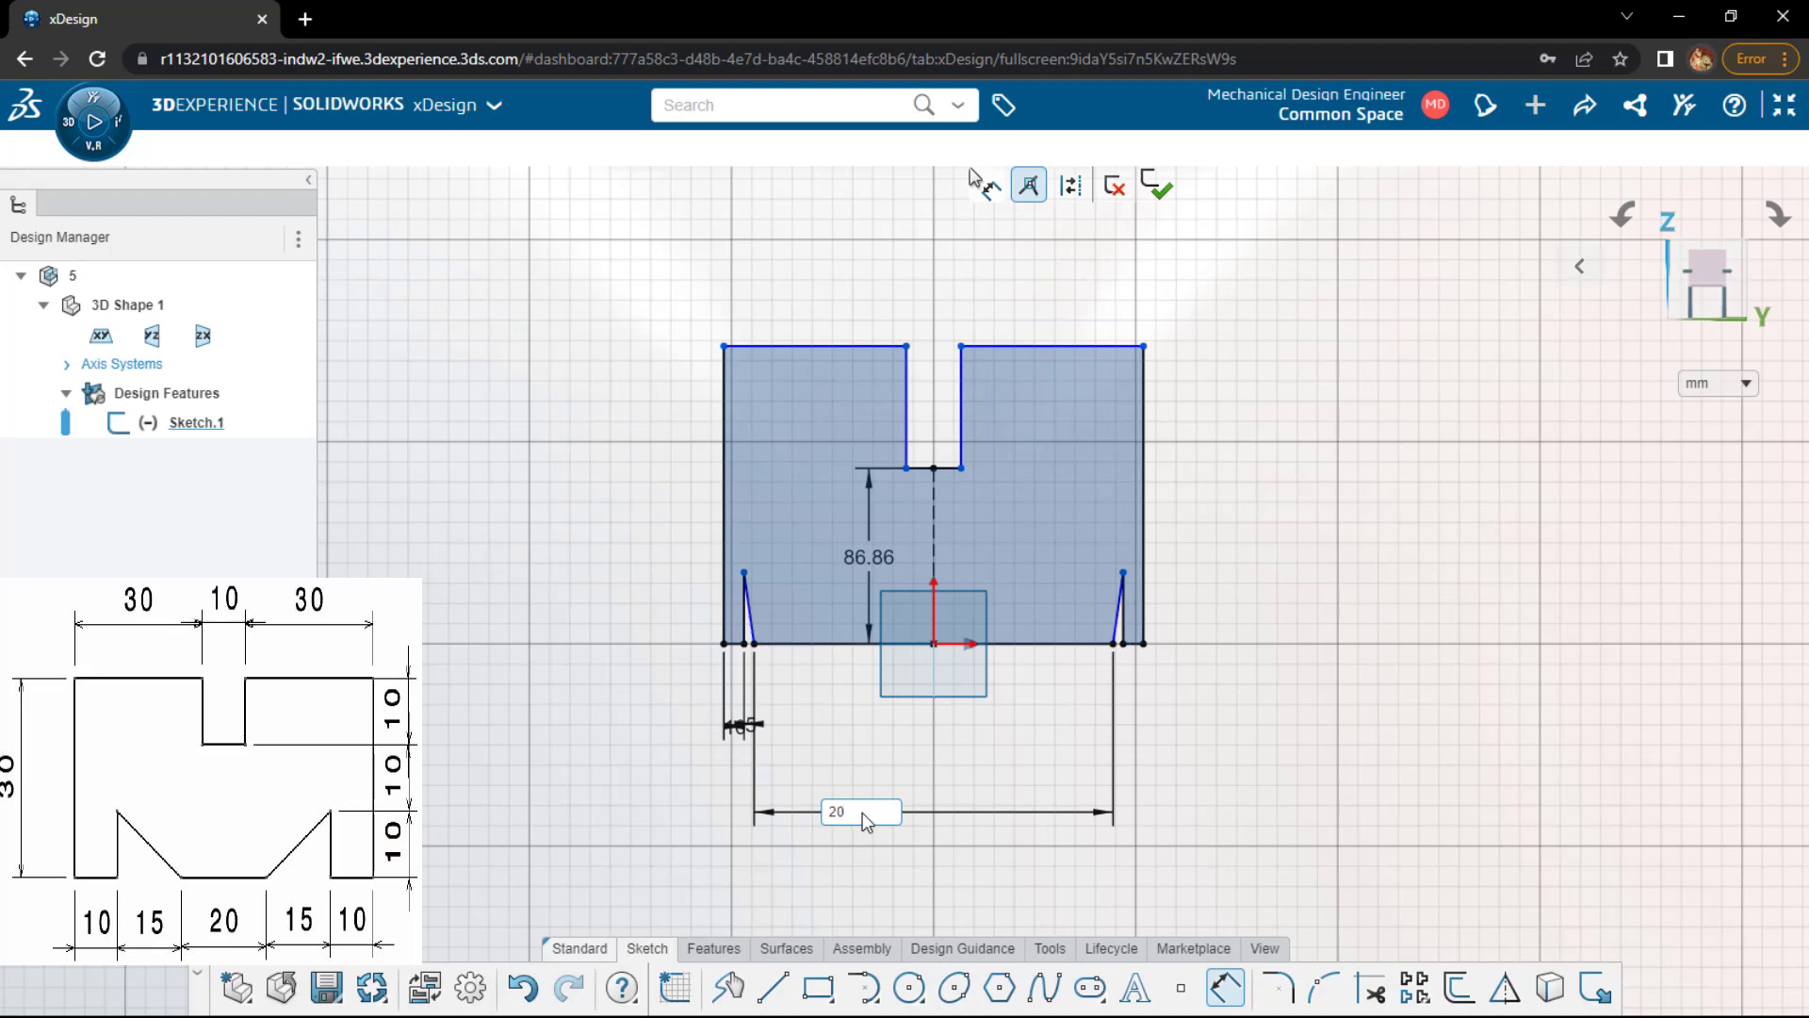
pyautogui.press('Return')
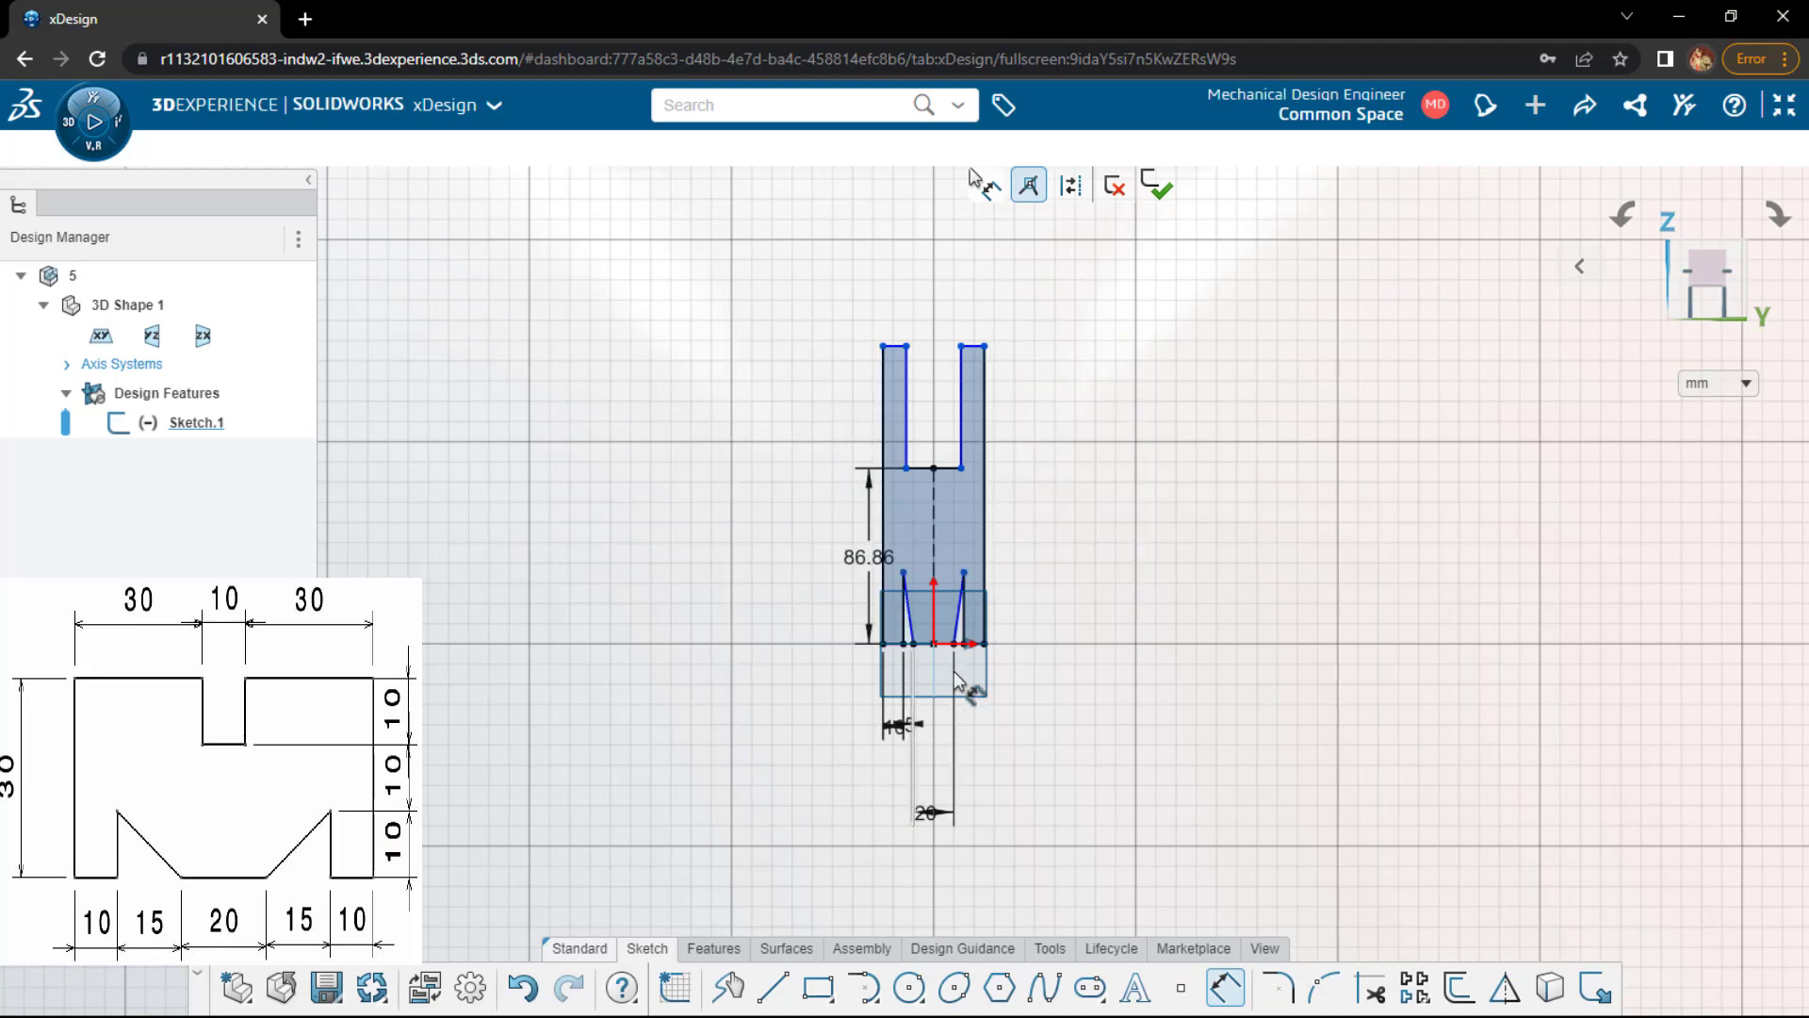
# - Dimension the height of the right angled notch as 10 mm from the bottom edge to its apex
pyautogui.scroll(3, 950, 483)
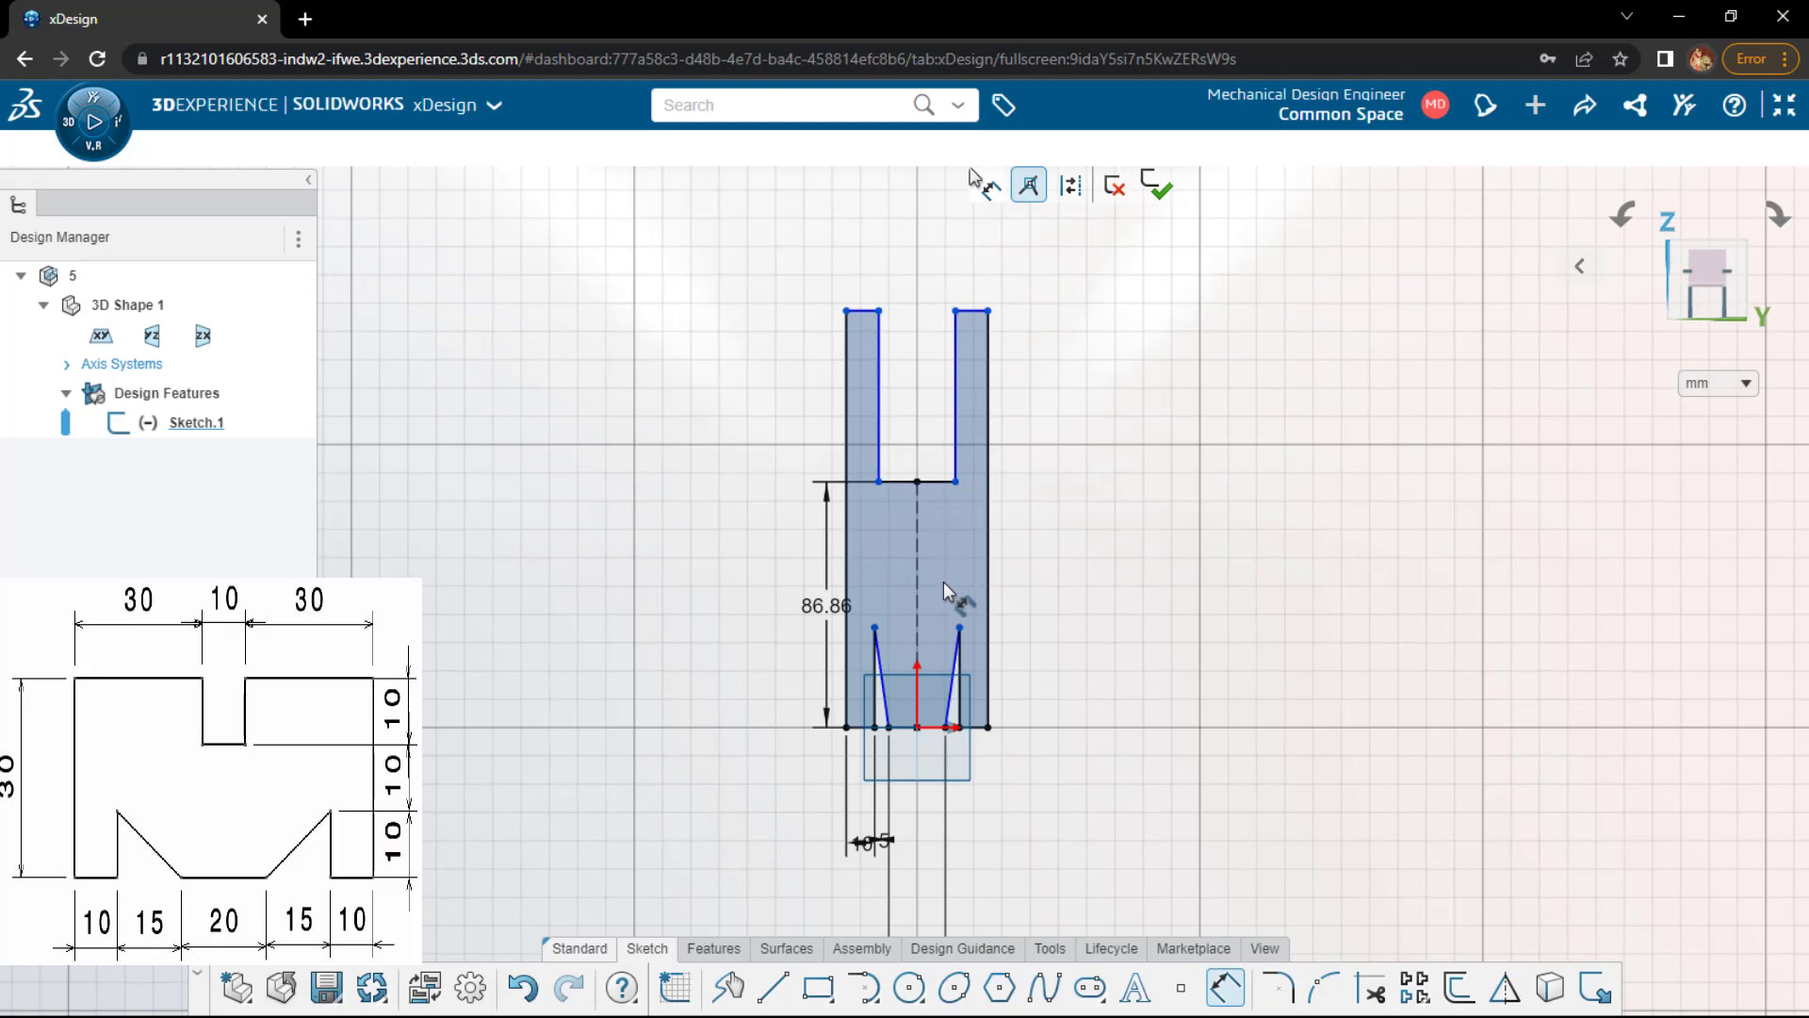
pyautogui.click(960, 629)
pyautogui.click(988, 727)
pyautogui.click(1059, 685)
pyautogui.write('10')
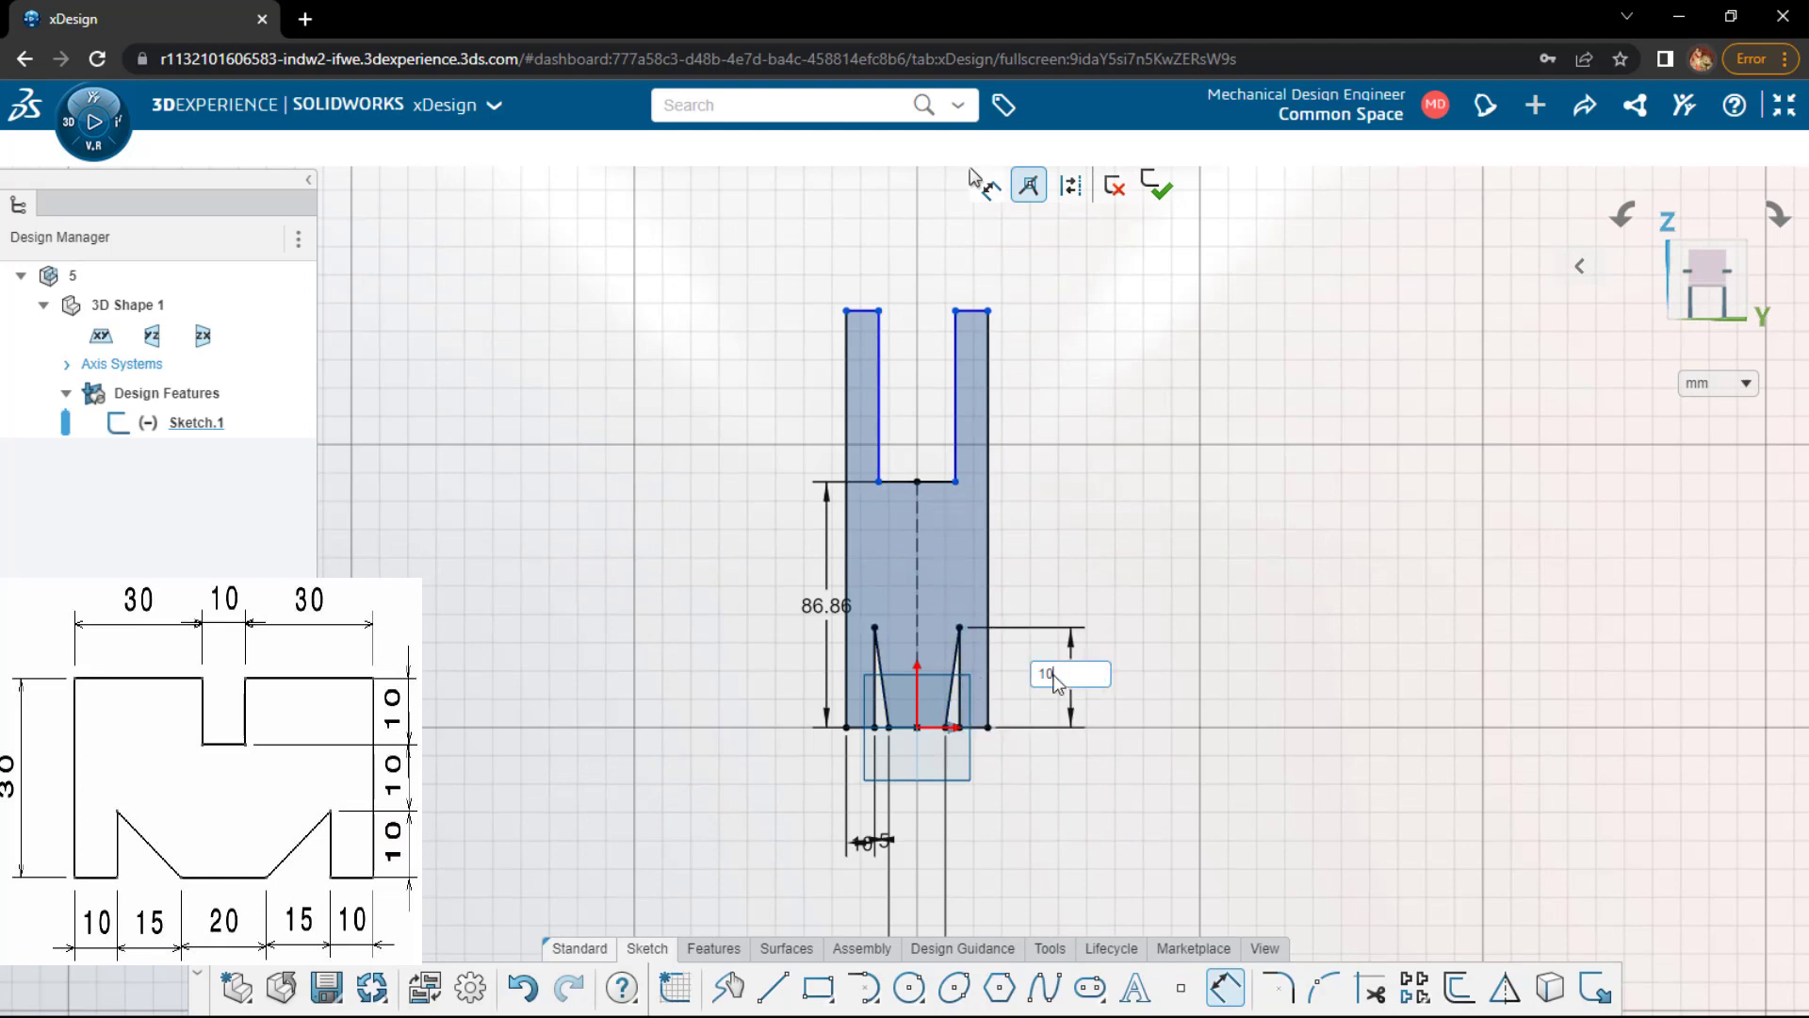
pyautogui.press('Return')
pyautogui.press('Escape')
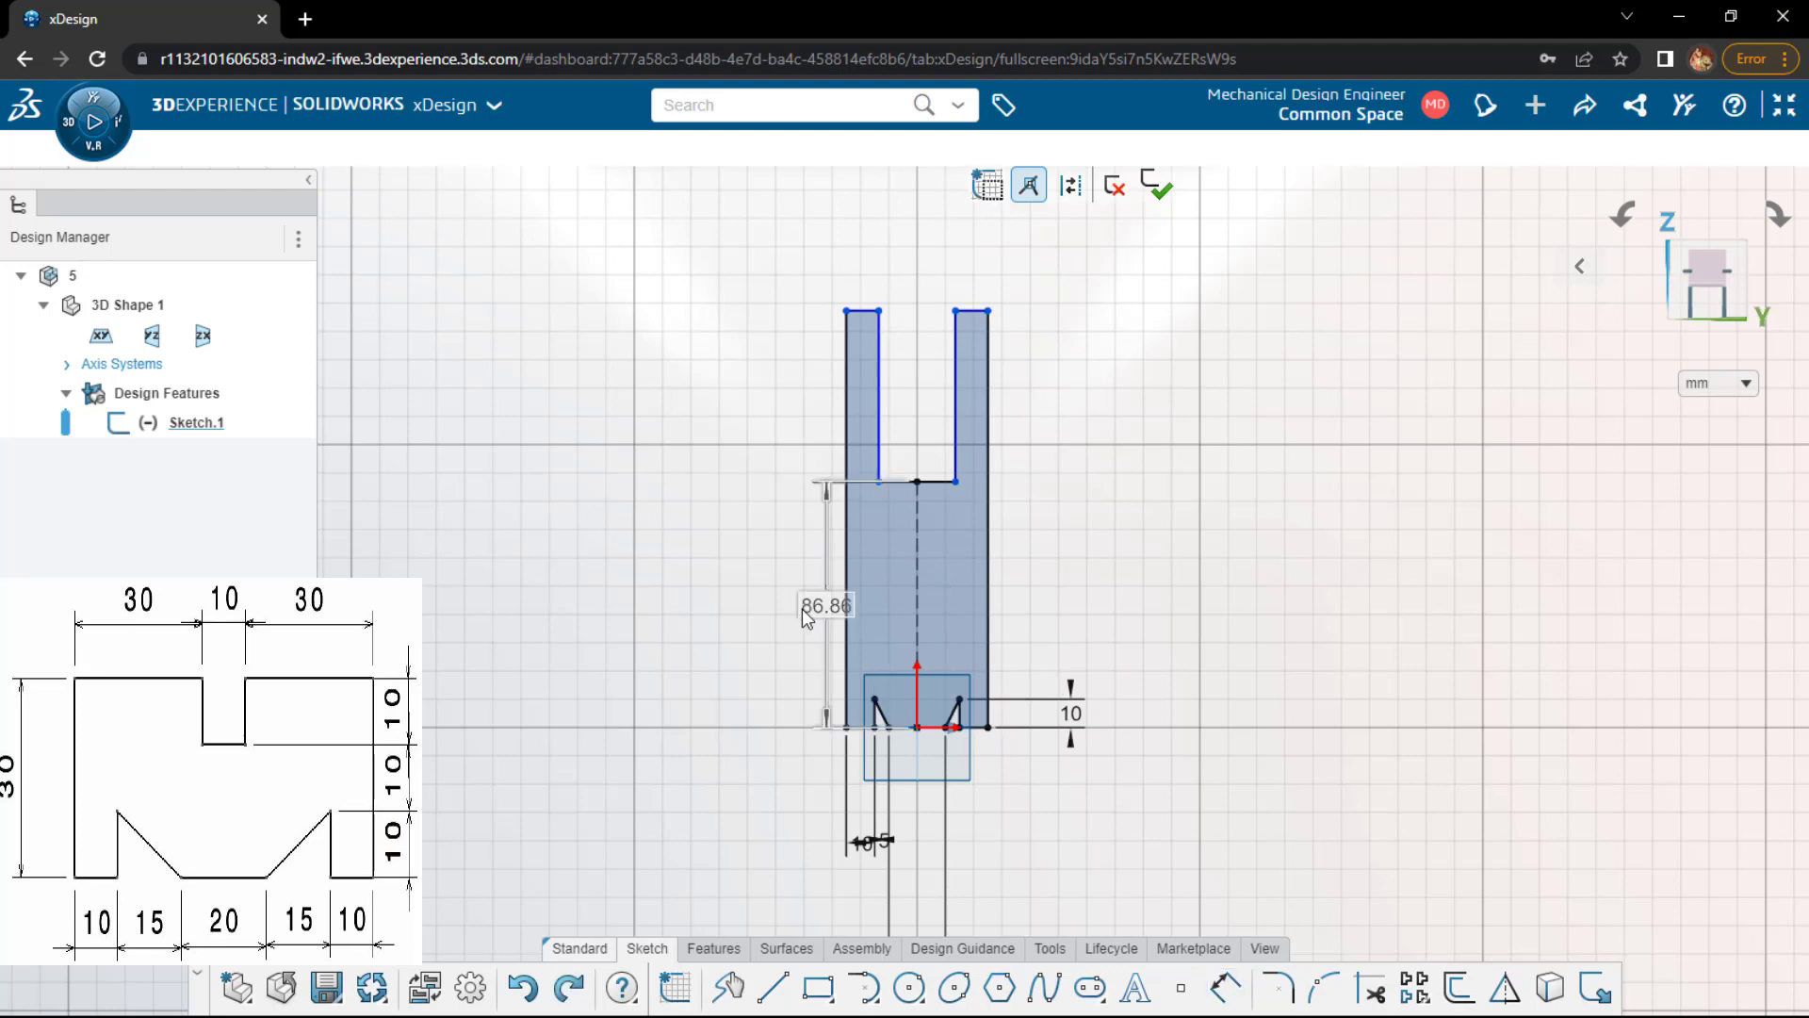
# - Delete the centreline's length dimension and place the slot floor 10 mm above the right notch's apex with a vertical dimension
pyautogui.click(801, 609)
pyautogui.press('Delete')
pyautogui.press('d')
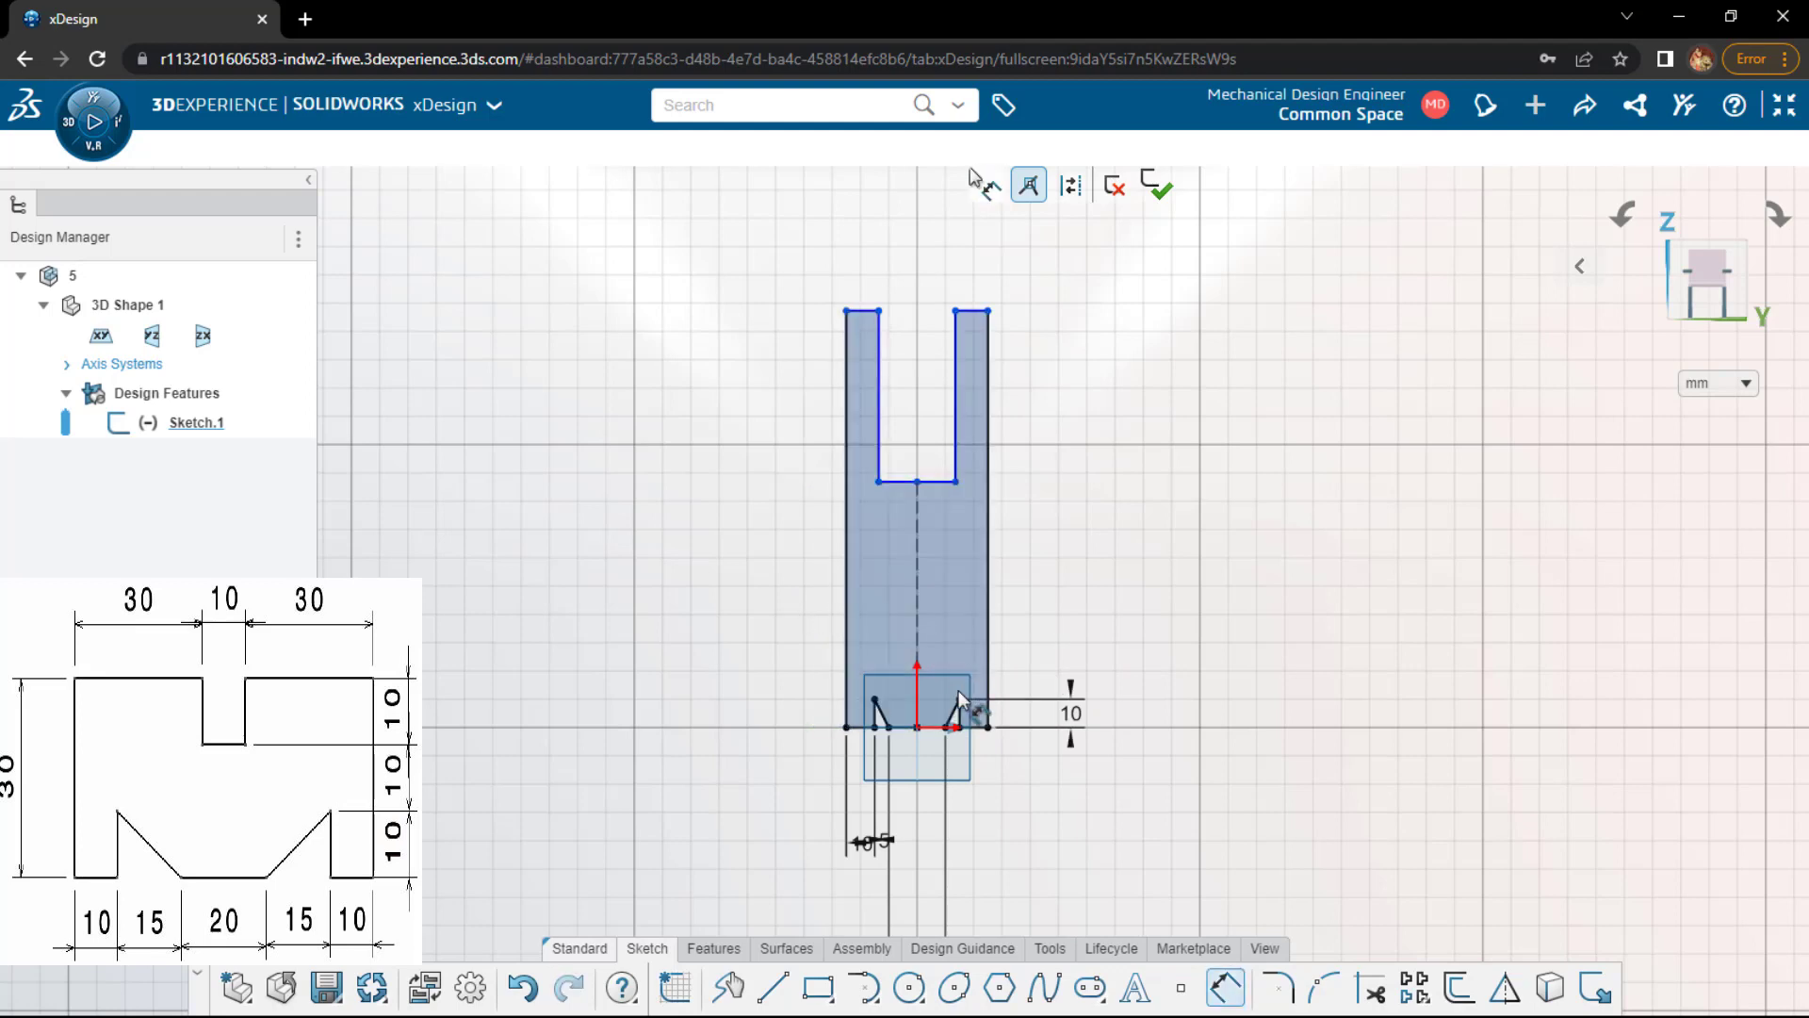
pyautogui.click(960, 699)
pyautogui.click(939, 480)
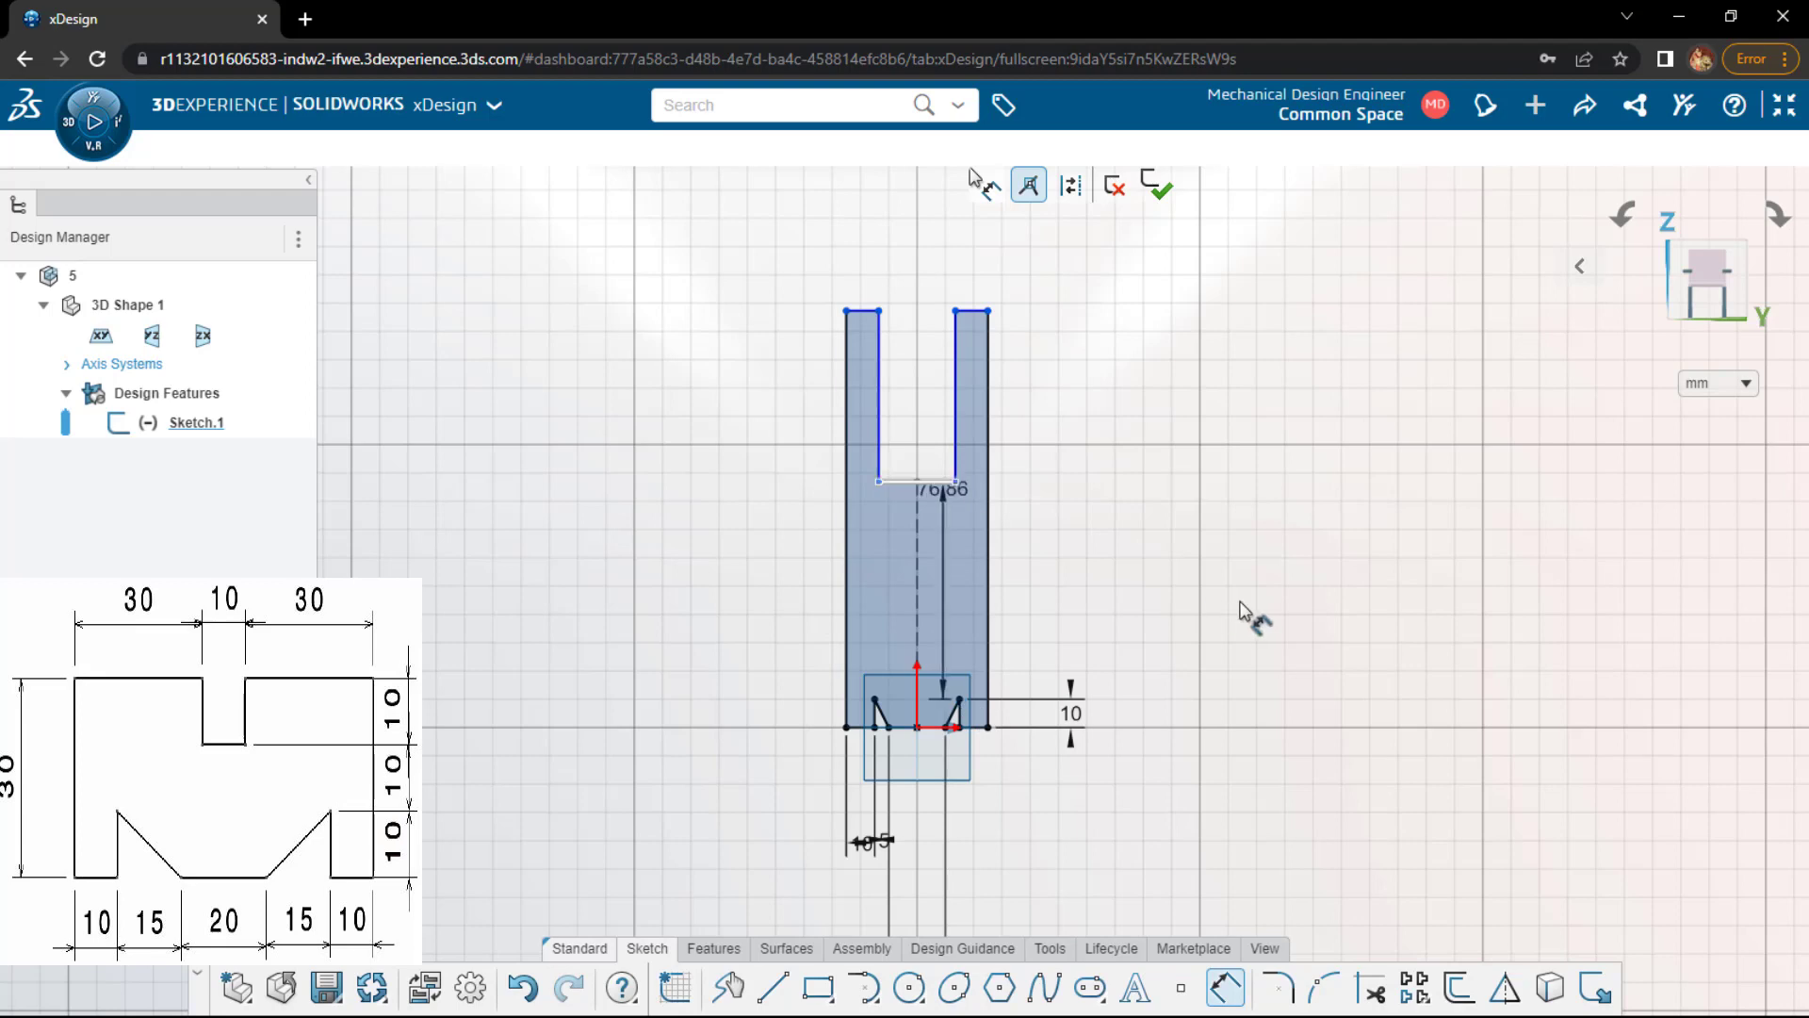
pyautogui.click(1176, 581)
pyautogui.write('10')
pyautogui.press('Return')
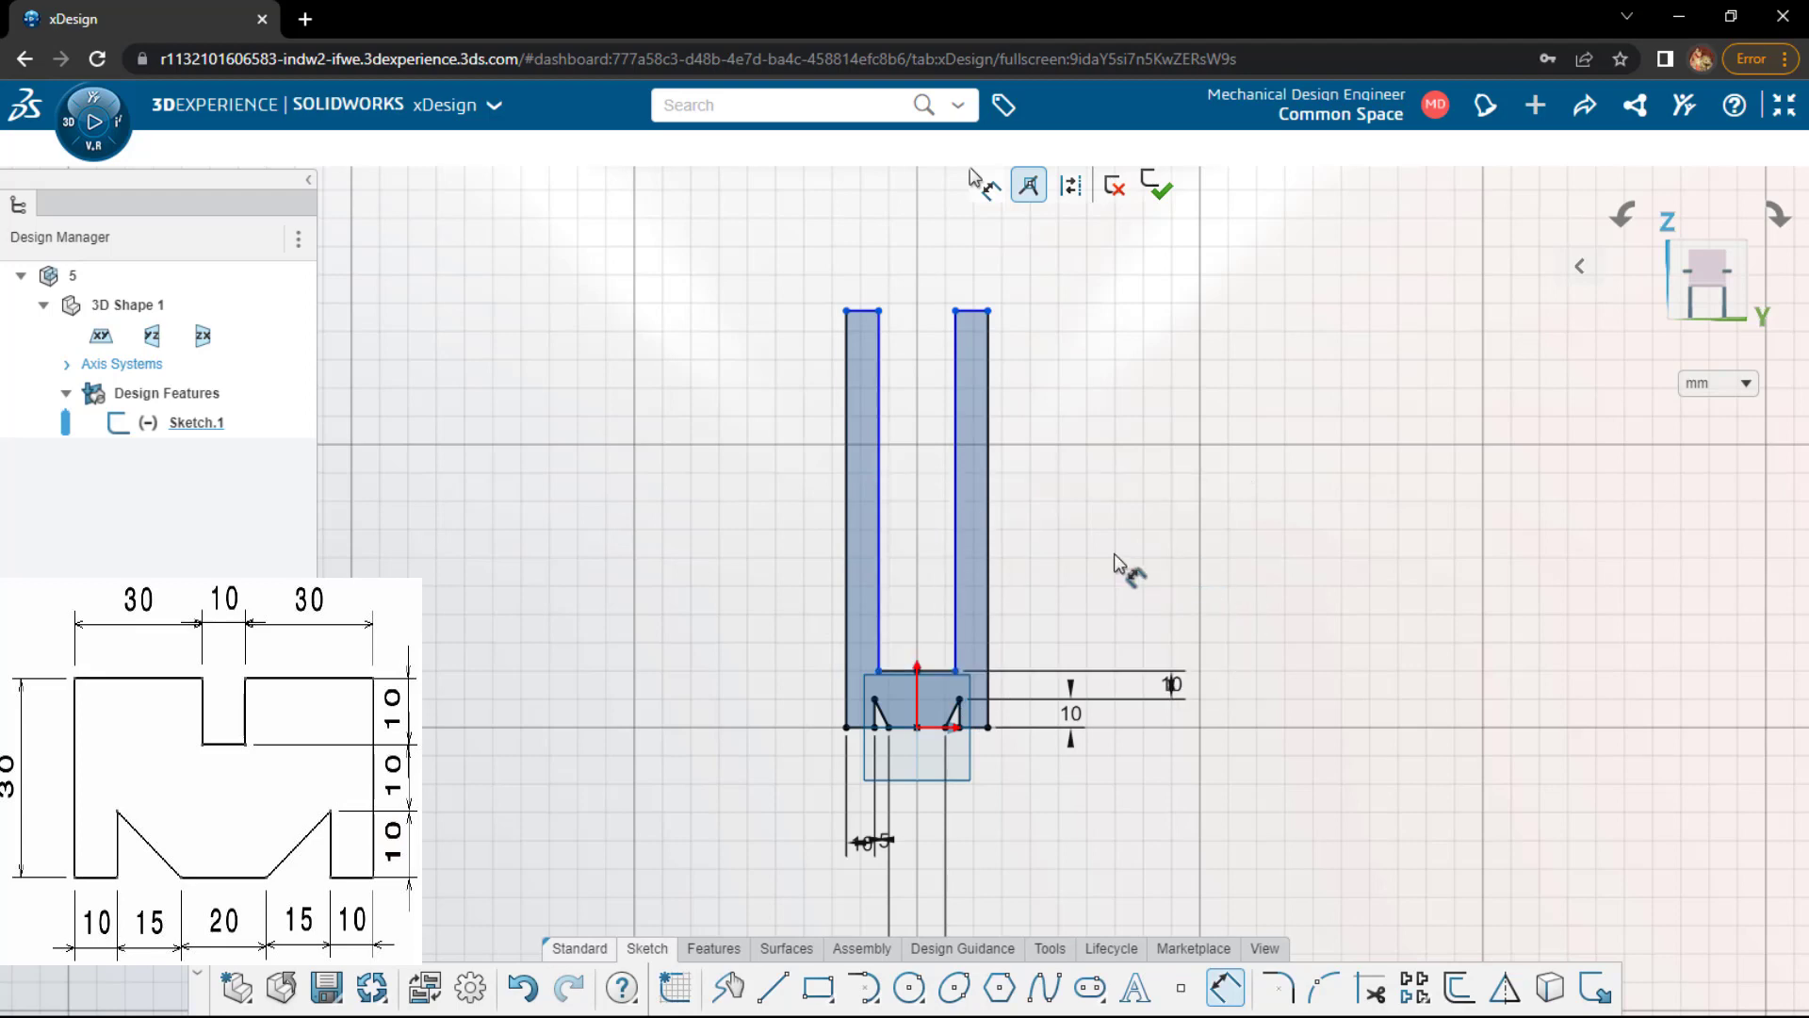
# - Dimension the central slot's depth as 10 mm and add a horizontal dimension to the top edge right of the slot
pyautogui.click(955, 671)
pyautogui.click(1237, 510)
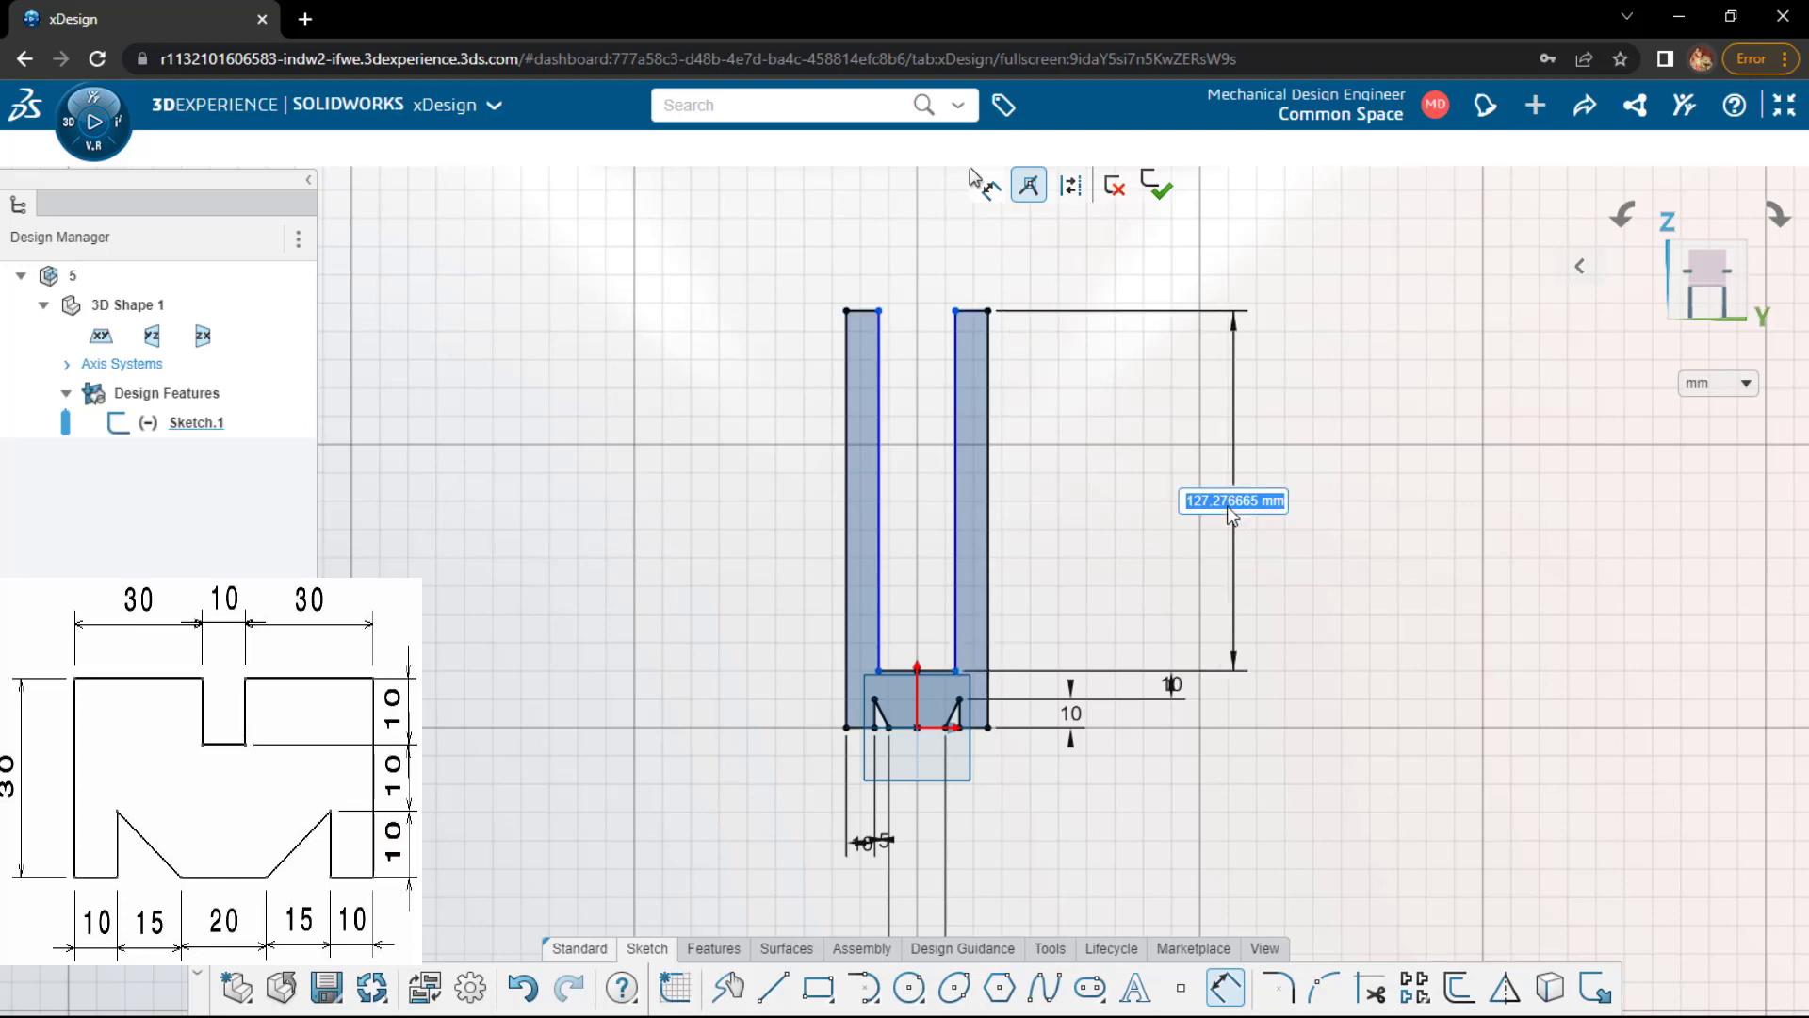
pyautogui.press('Return')
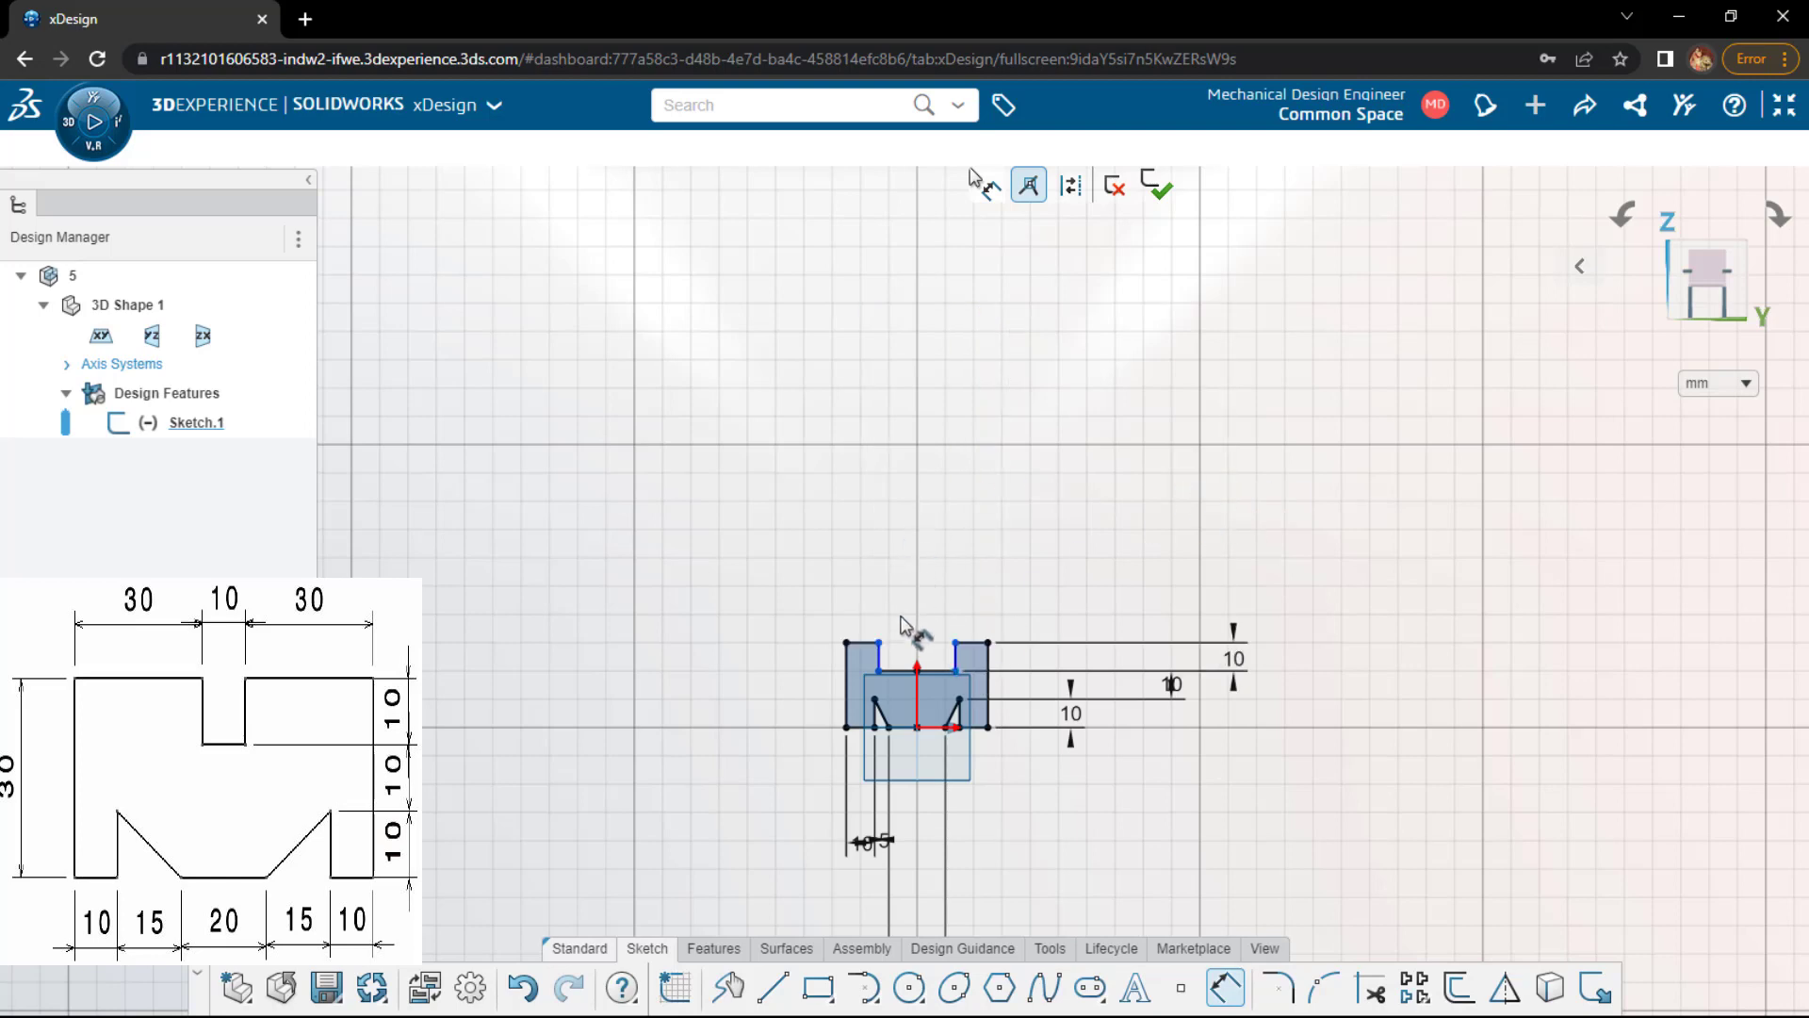
pyautogui.click(975, 643)
pyautogui.click(974, 564)
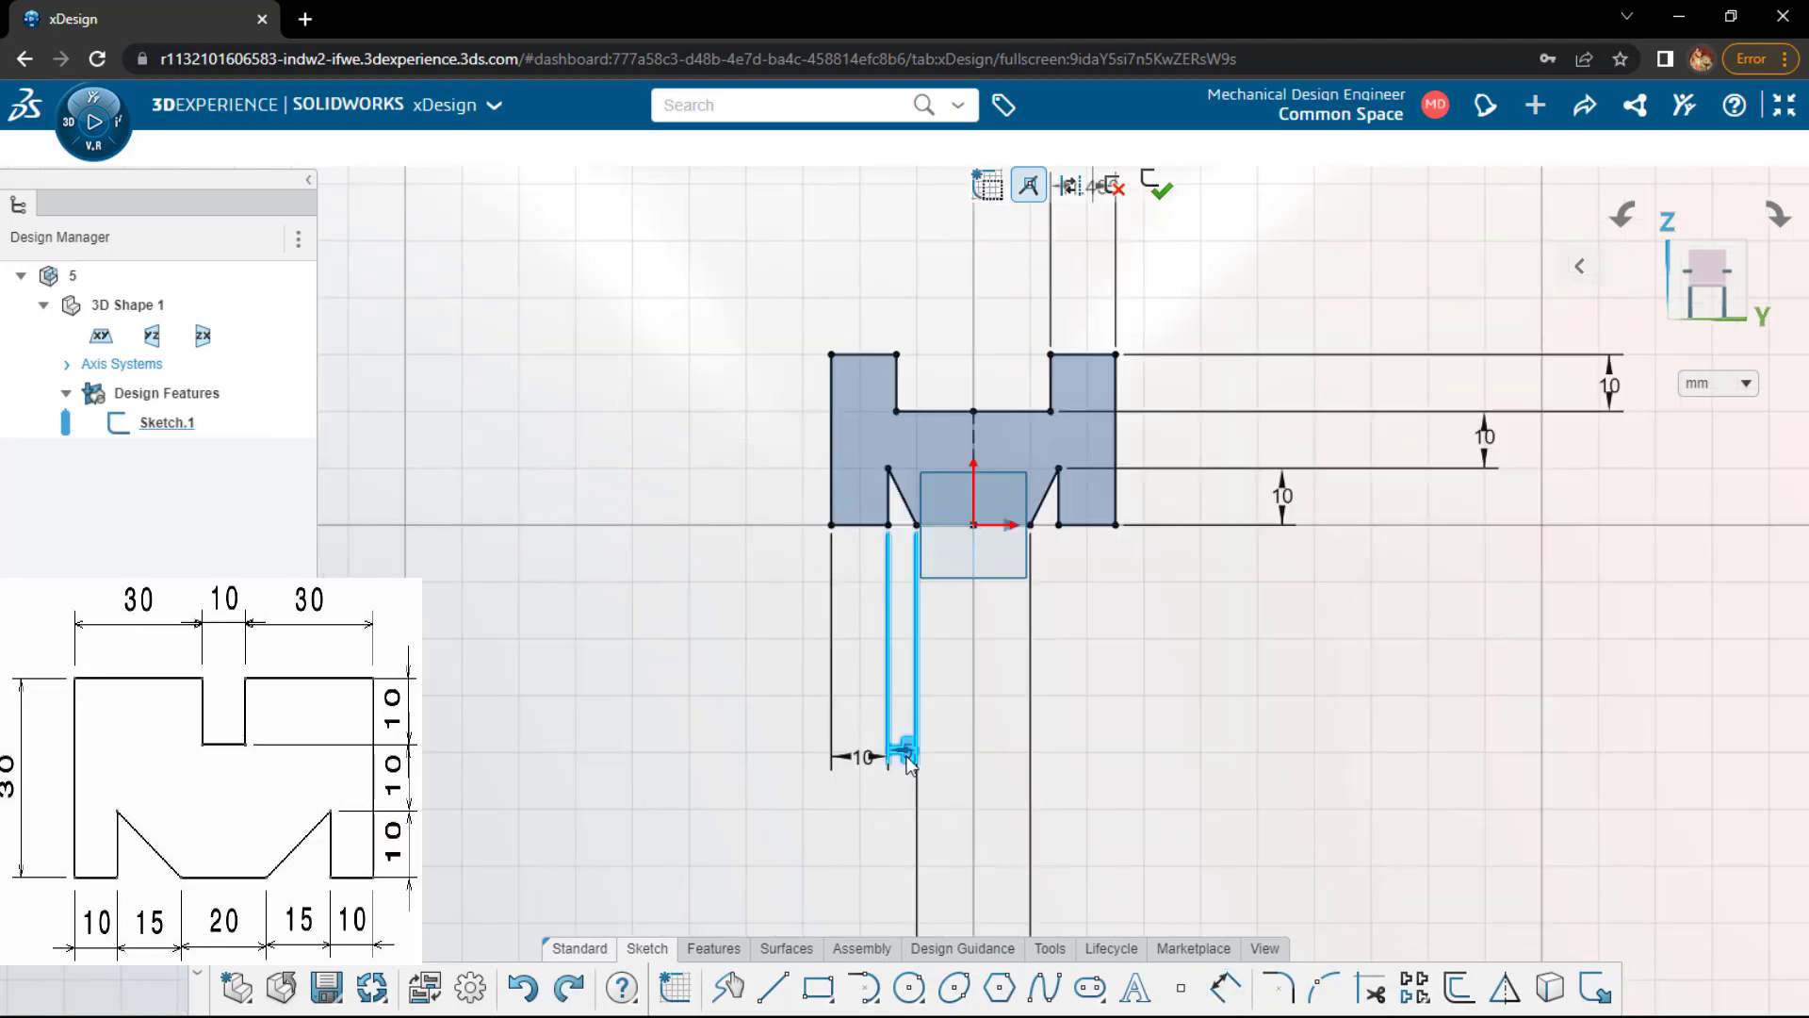
# - Set the left angled notch's horizontal width to 15 mm
pyautogui.doubleClick(904, 751)
pyautogui.write('15')
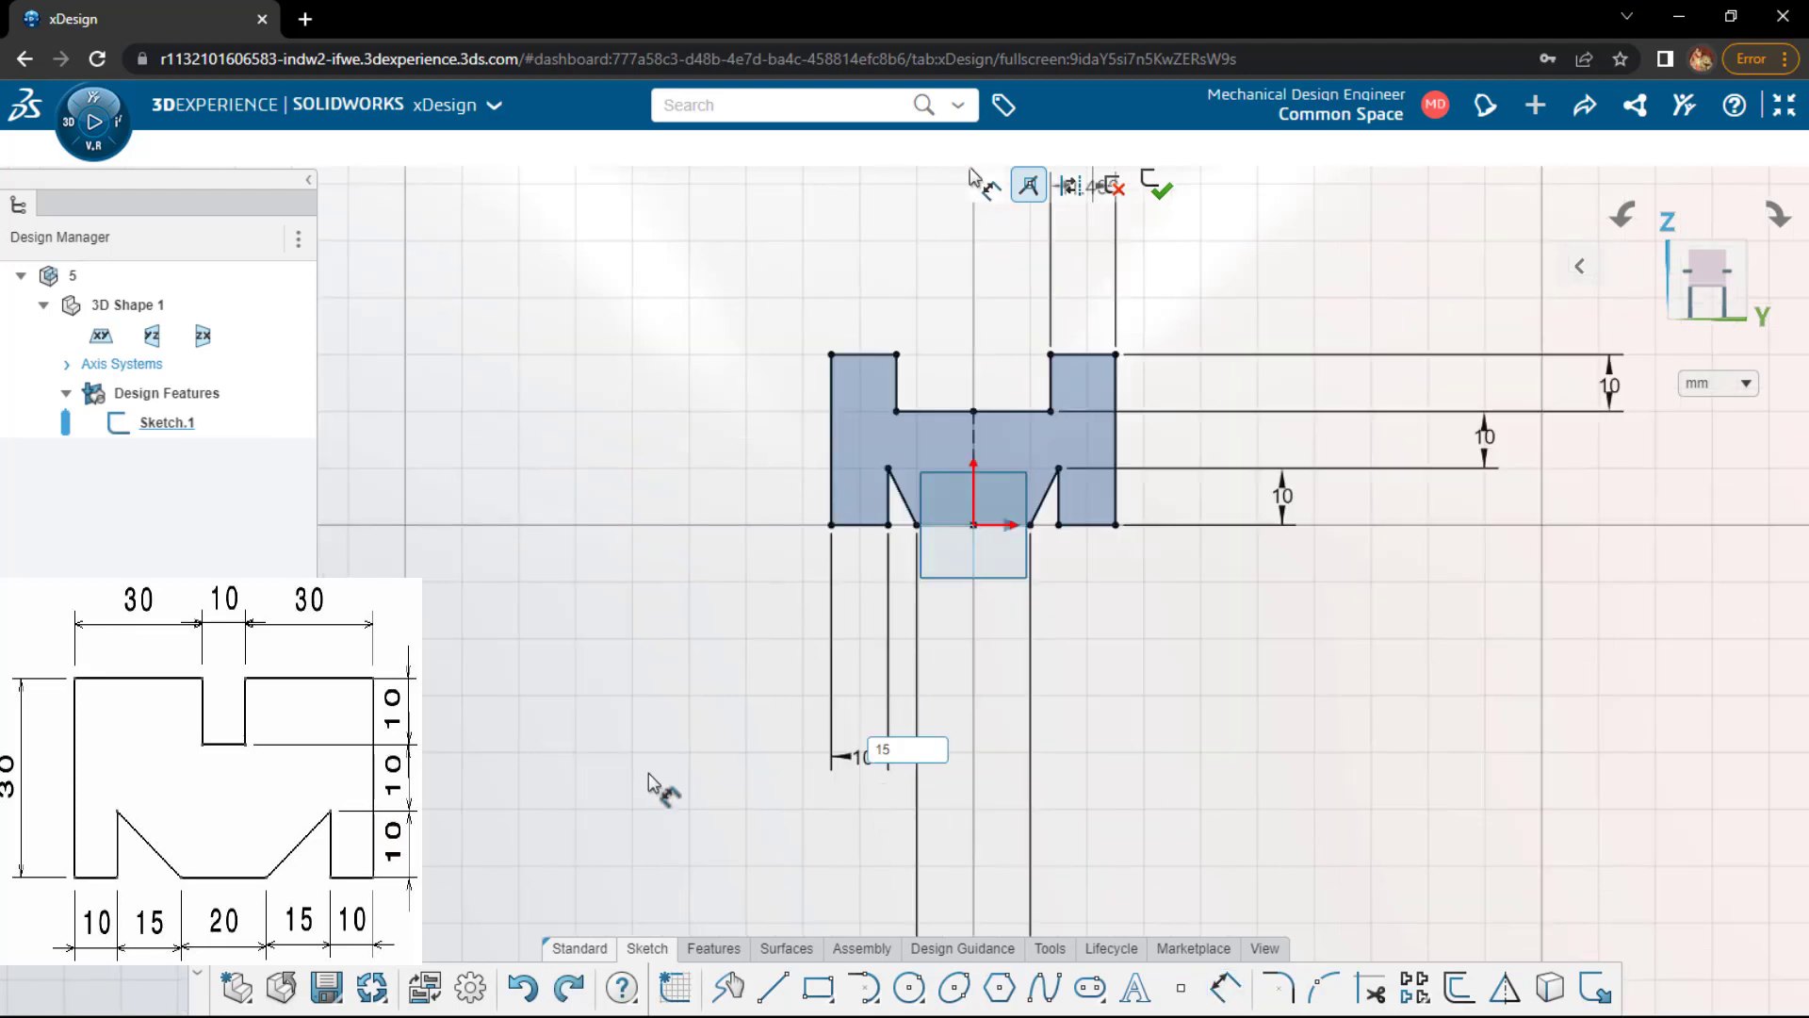
pyautogui.press('Return')
pyautogui.scroll(-2, 659, 763)
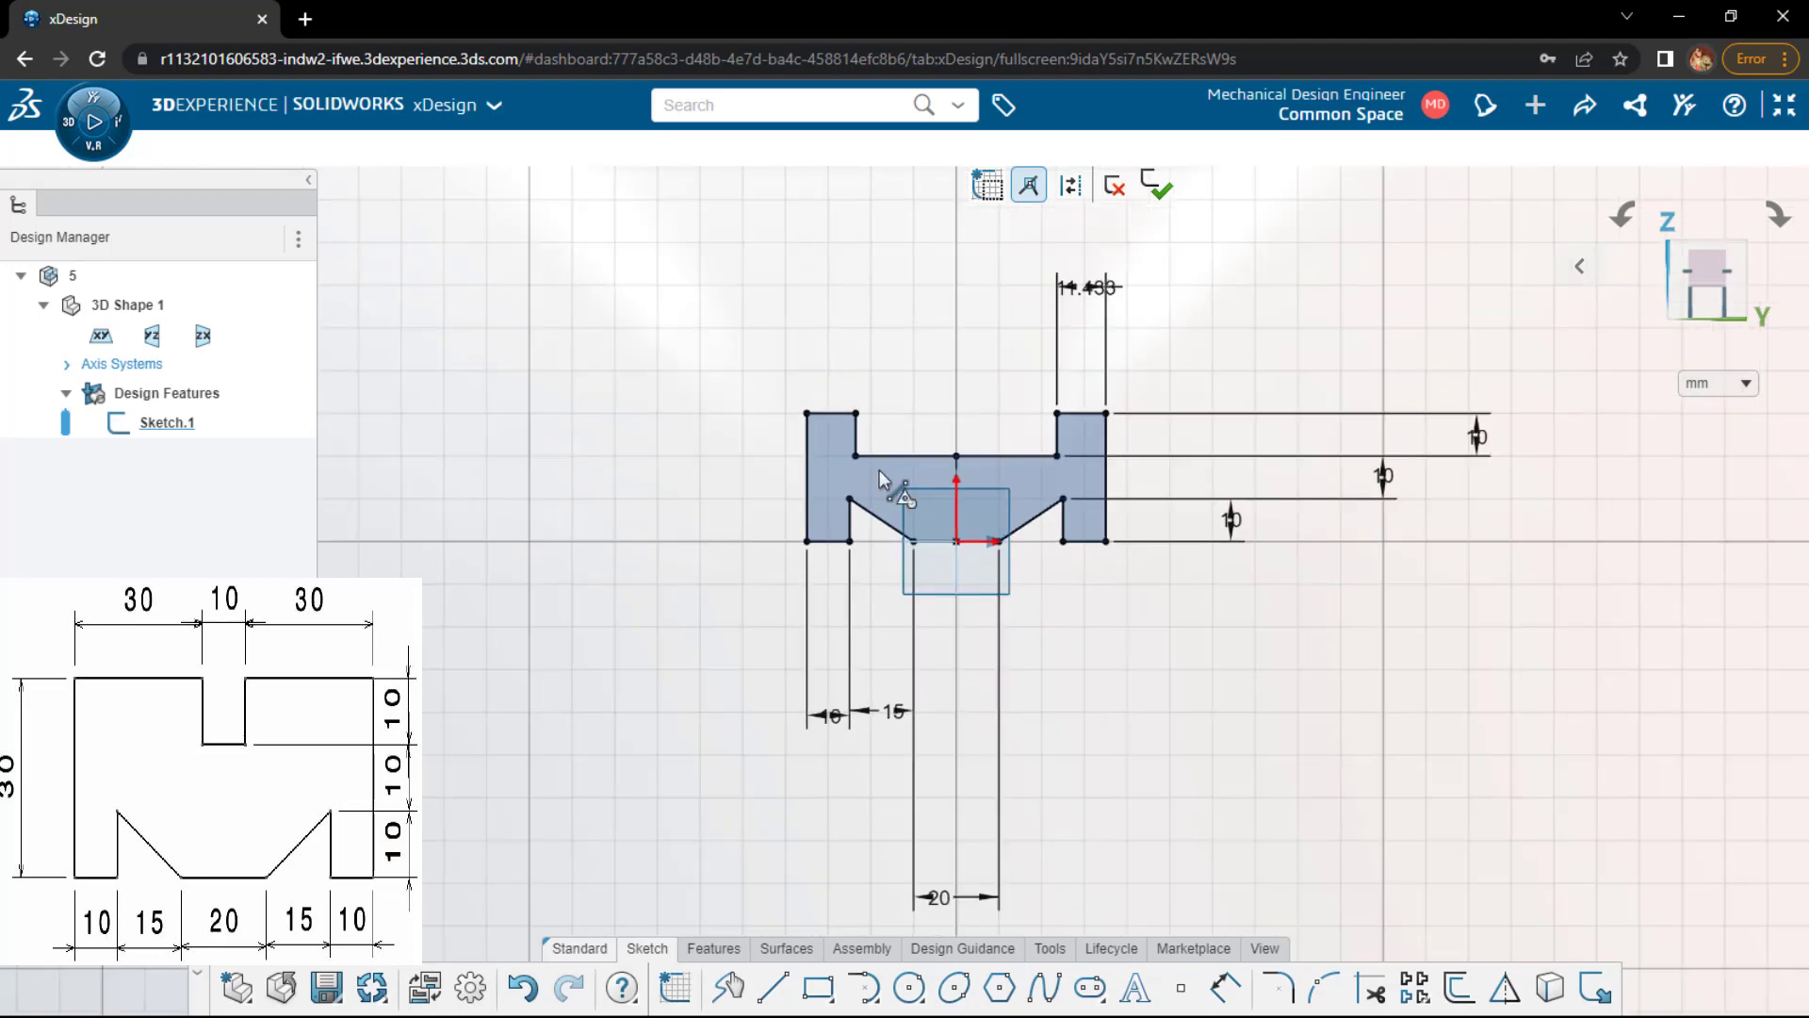
# - Set the length of the top edge right of the slot to 30 mm and save the component
pyautogui.doubleClick(1088, 288)
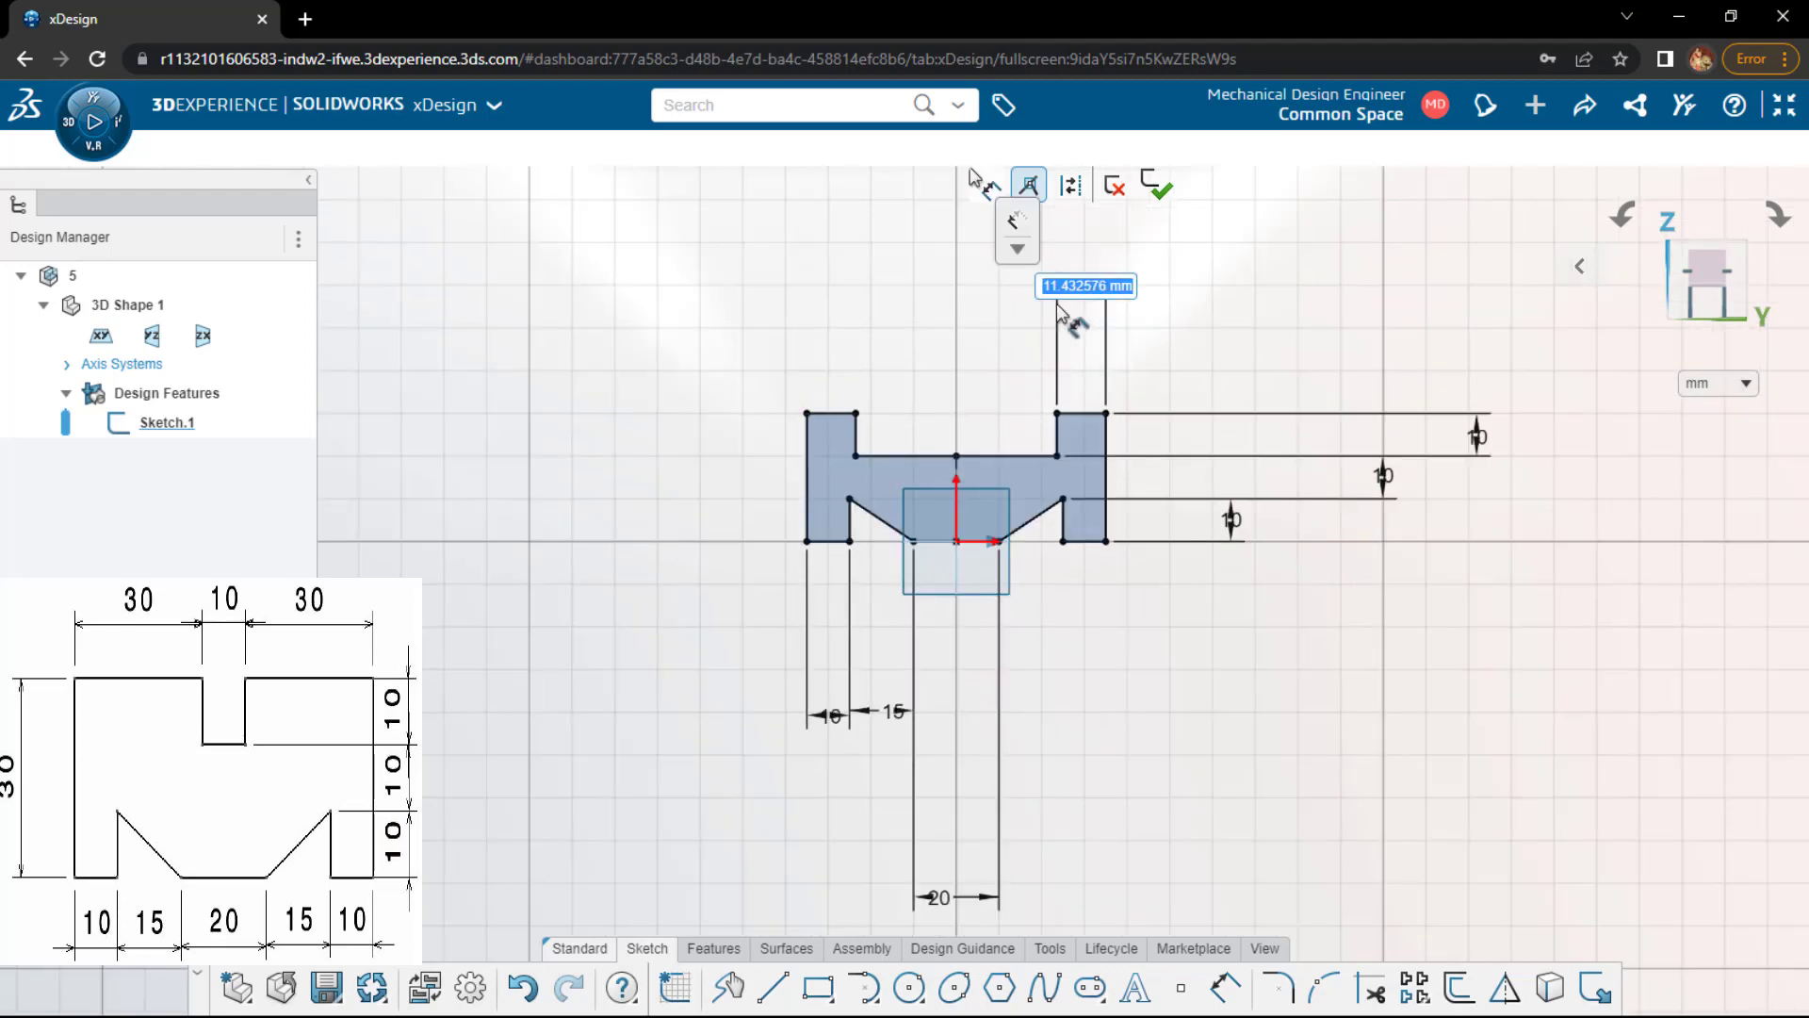
pyautogui.write('30')
pyautogui.press('Return')
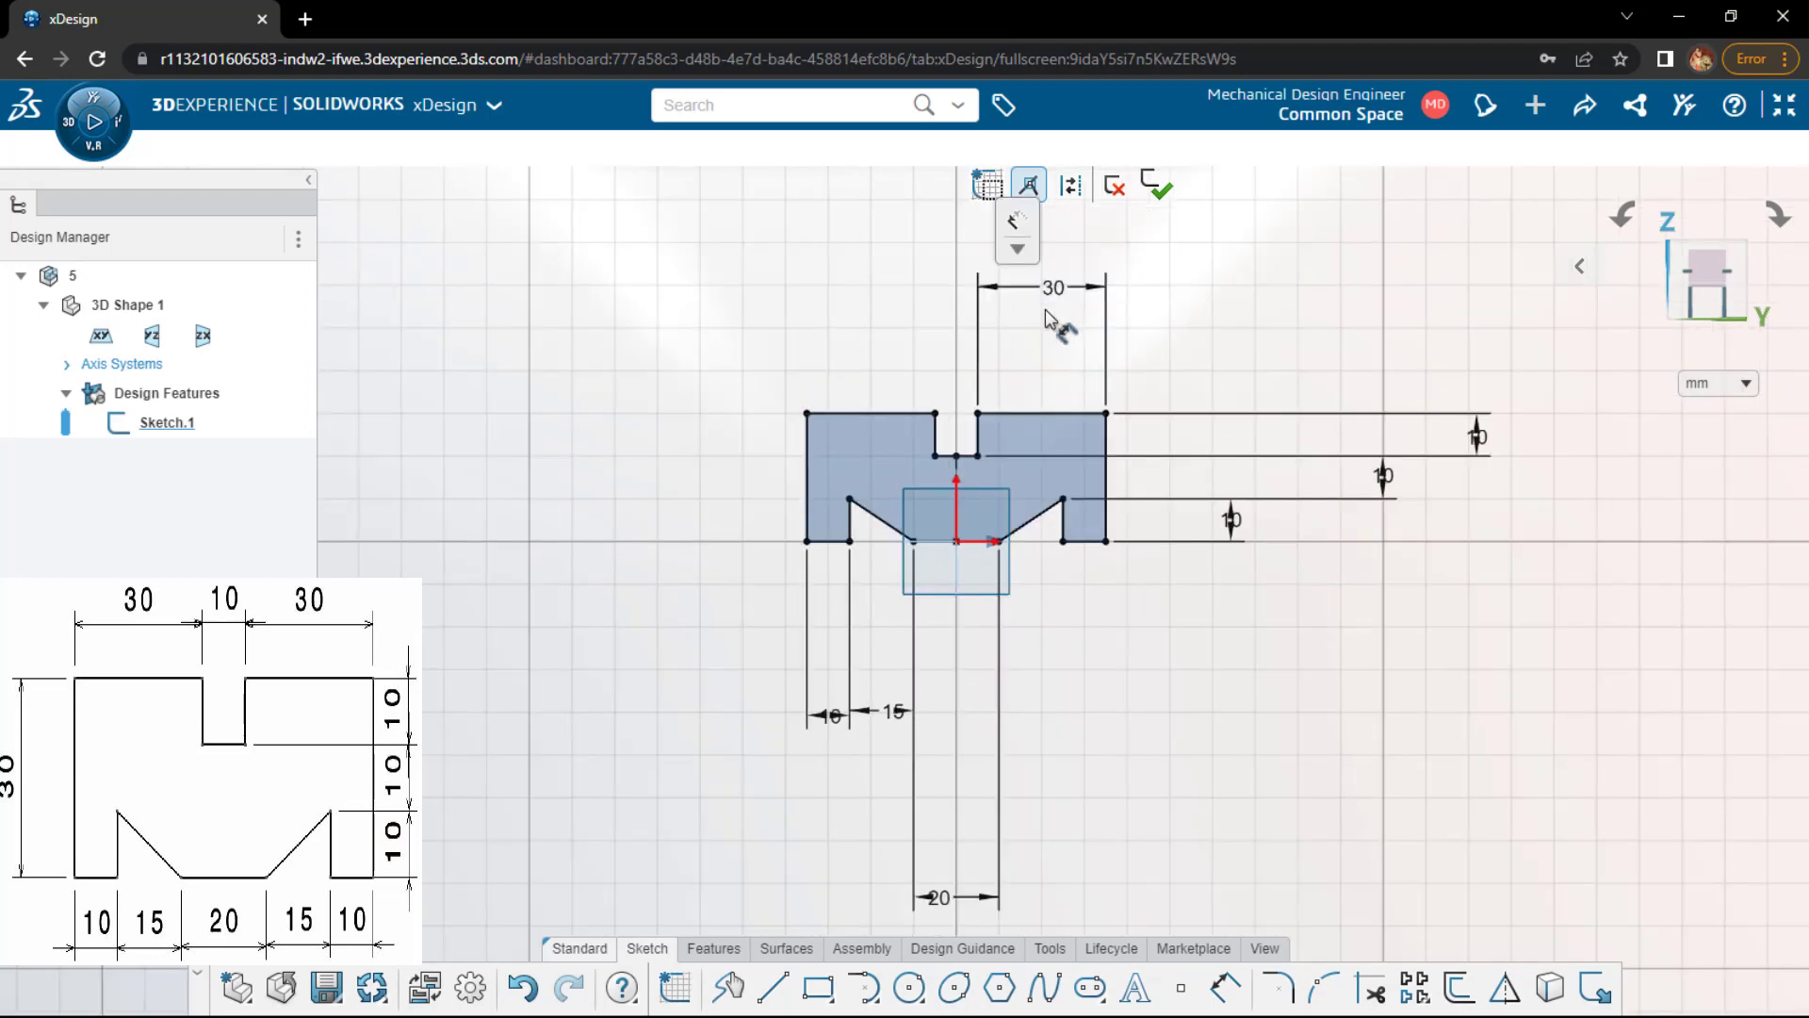
pyautogui.click(326, 987)
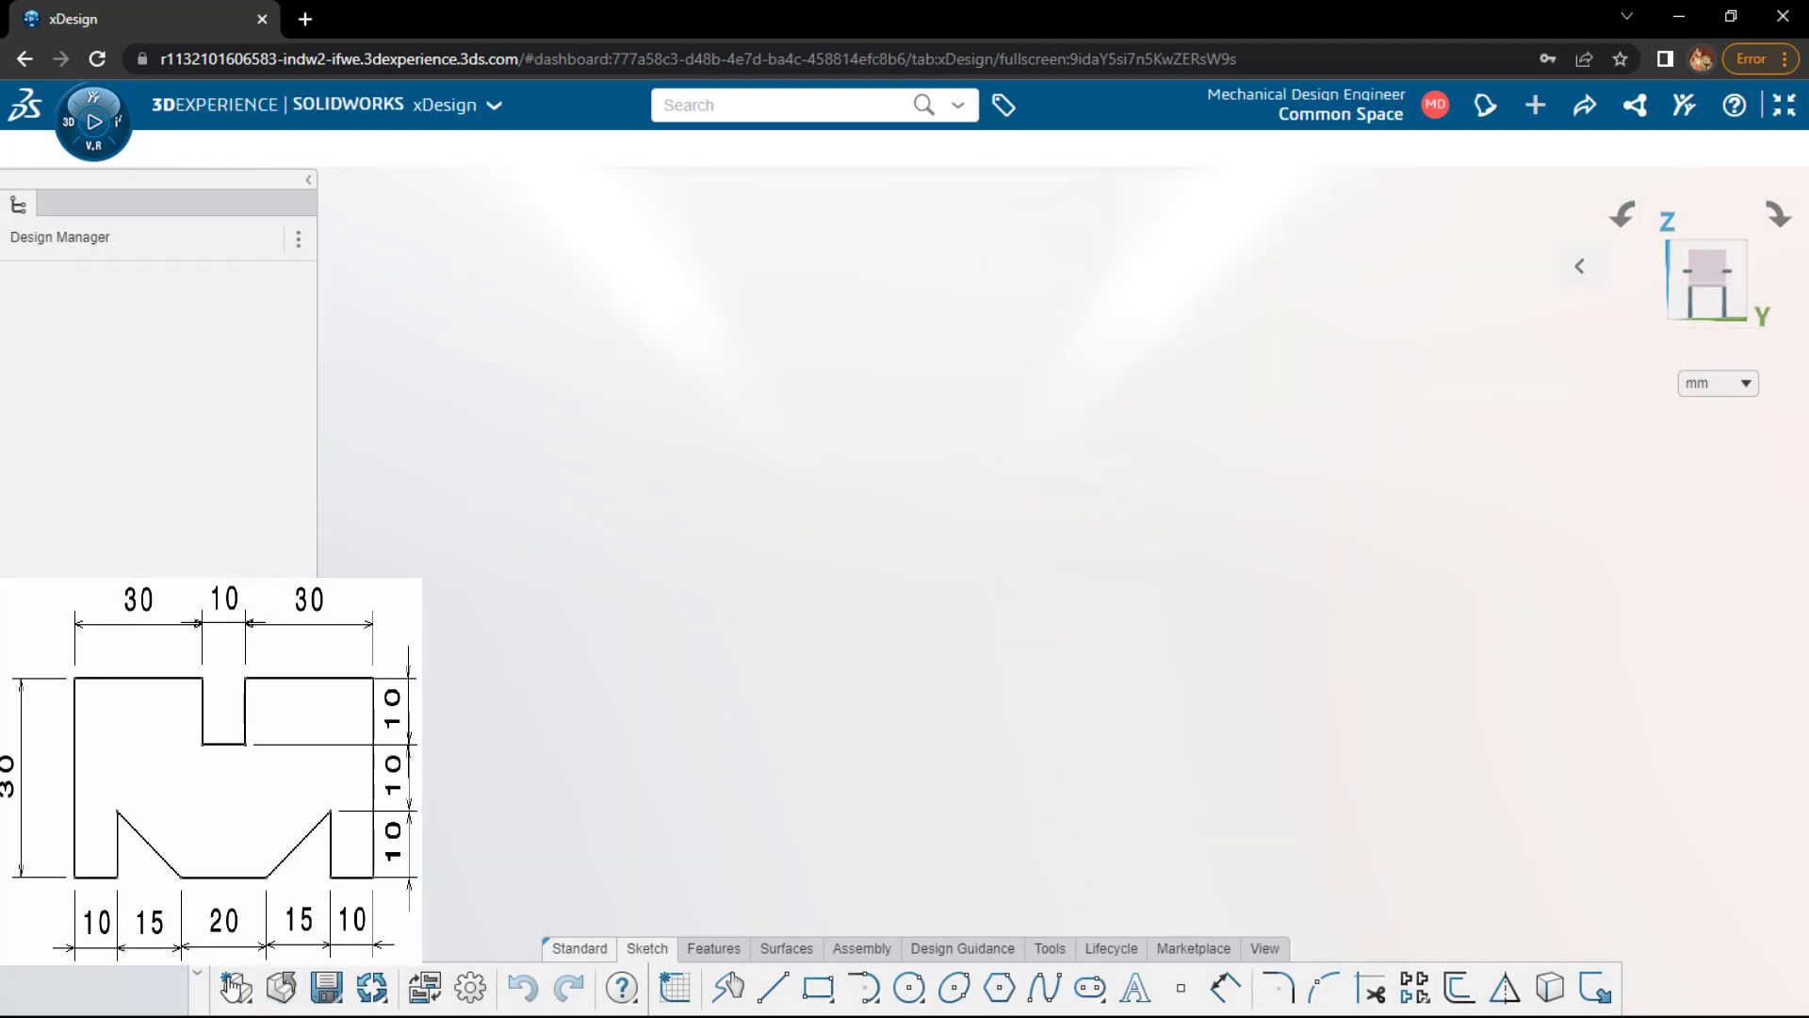
# - Create a new component named 6 and start a sketch on its YZ plane
pyautogui.click(949, 372)
pyautogui.moveTo(949, 371); pyautogui.dragTo(525, 399)
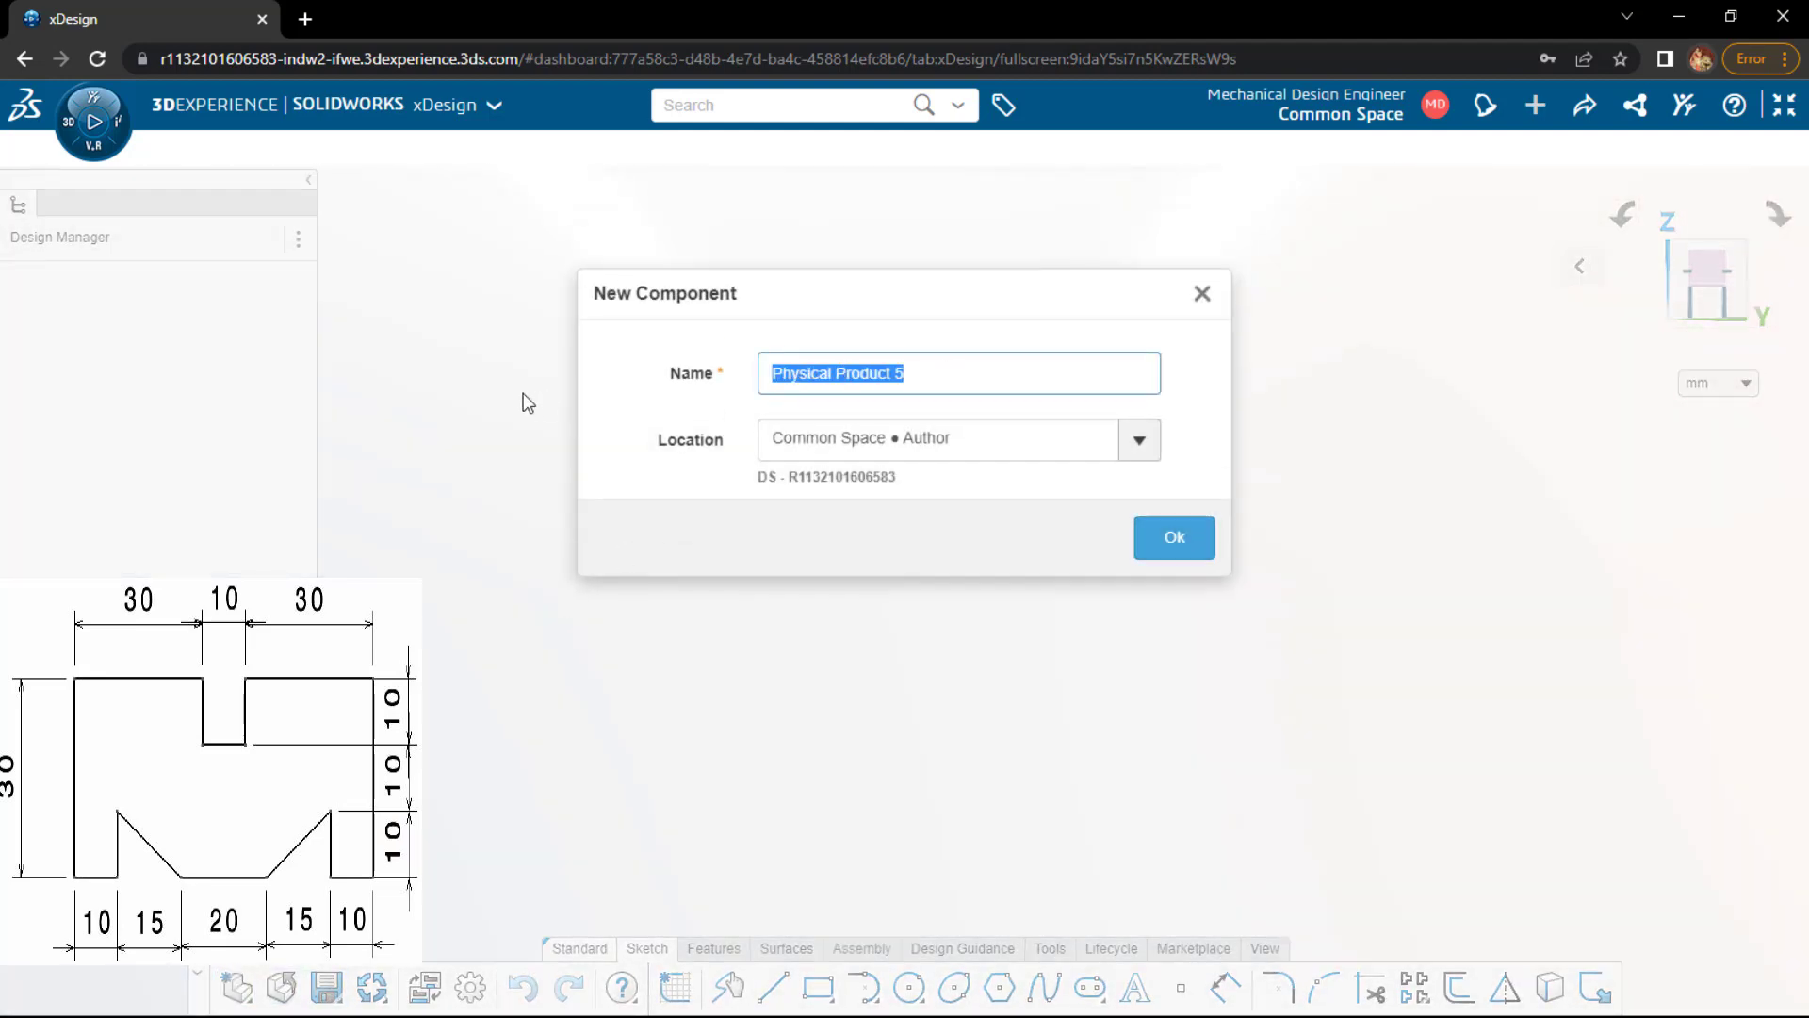
pyautogui.write('6')
pyautogui.press('Return')
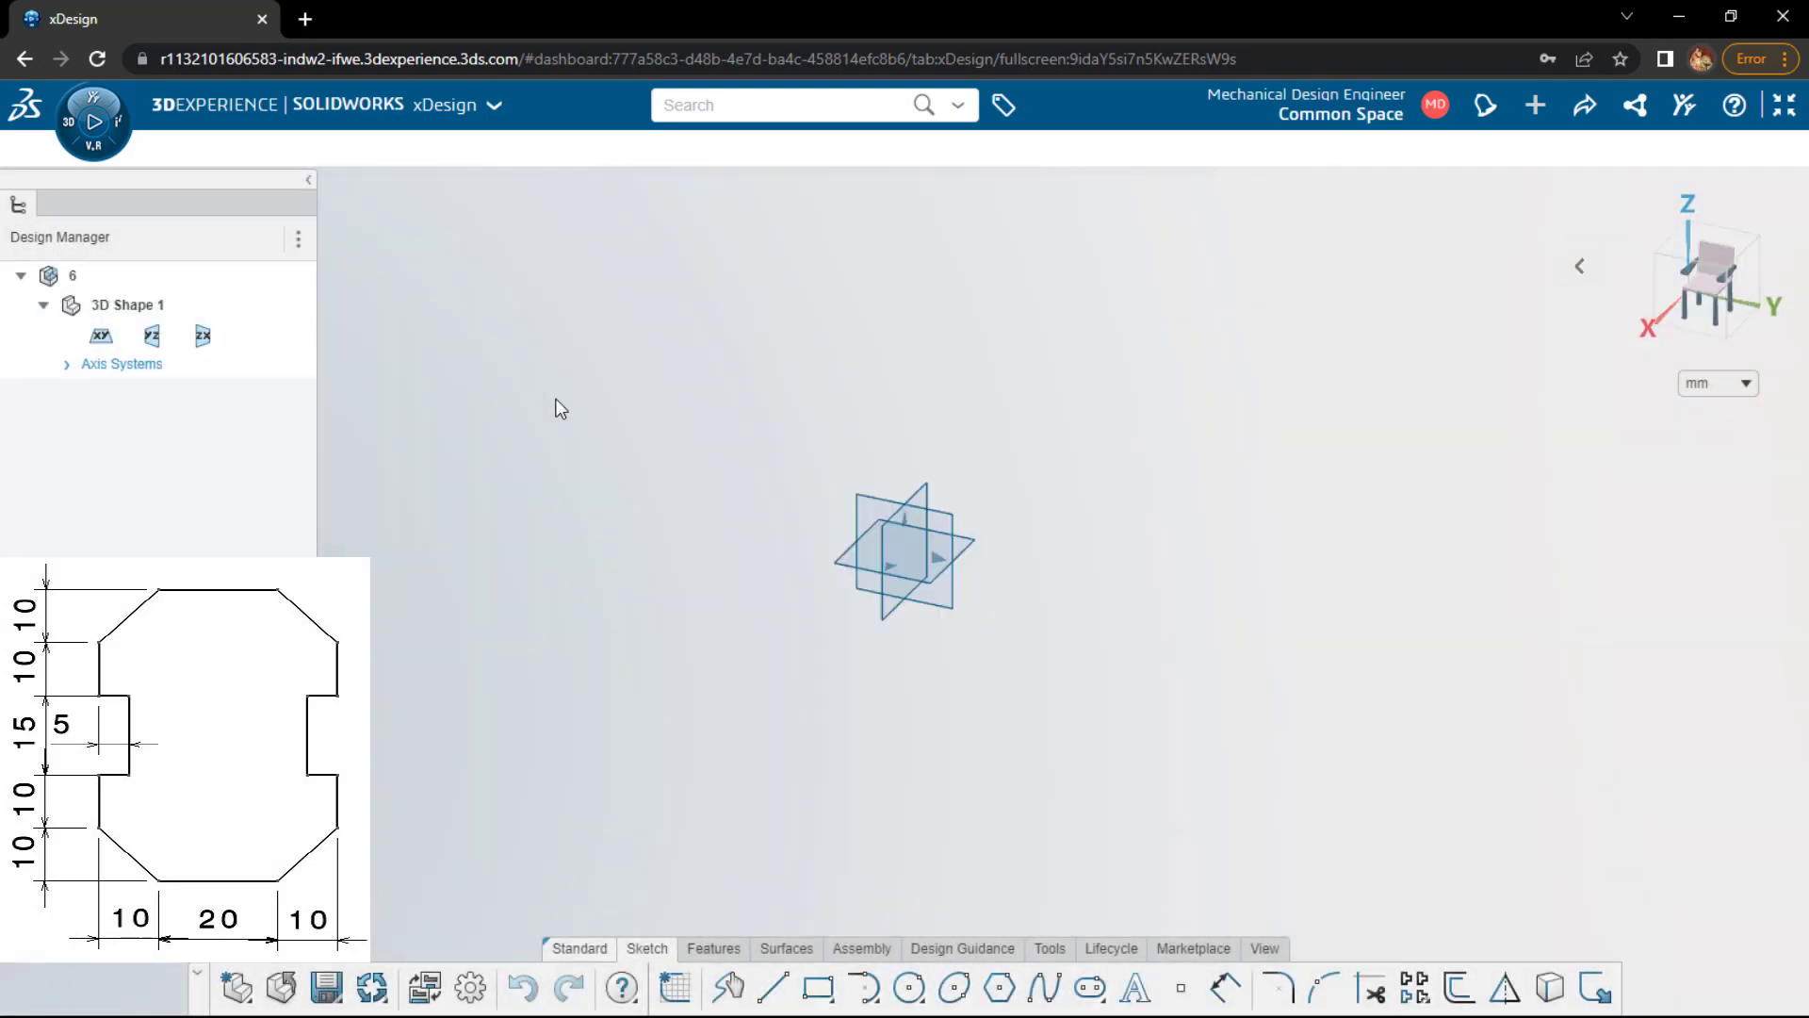
pyautogui.click(902, 515)
pyautogui.click(939, 419)
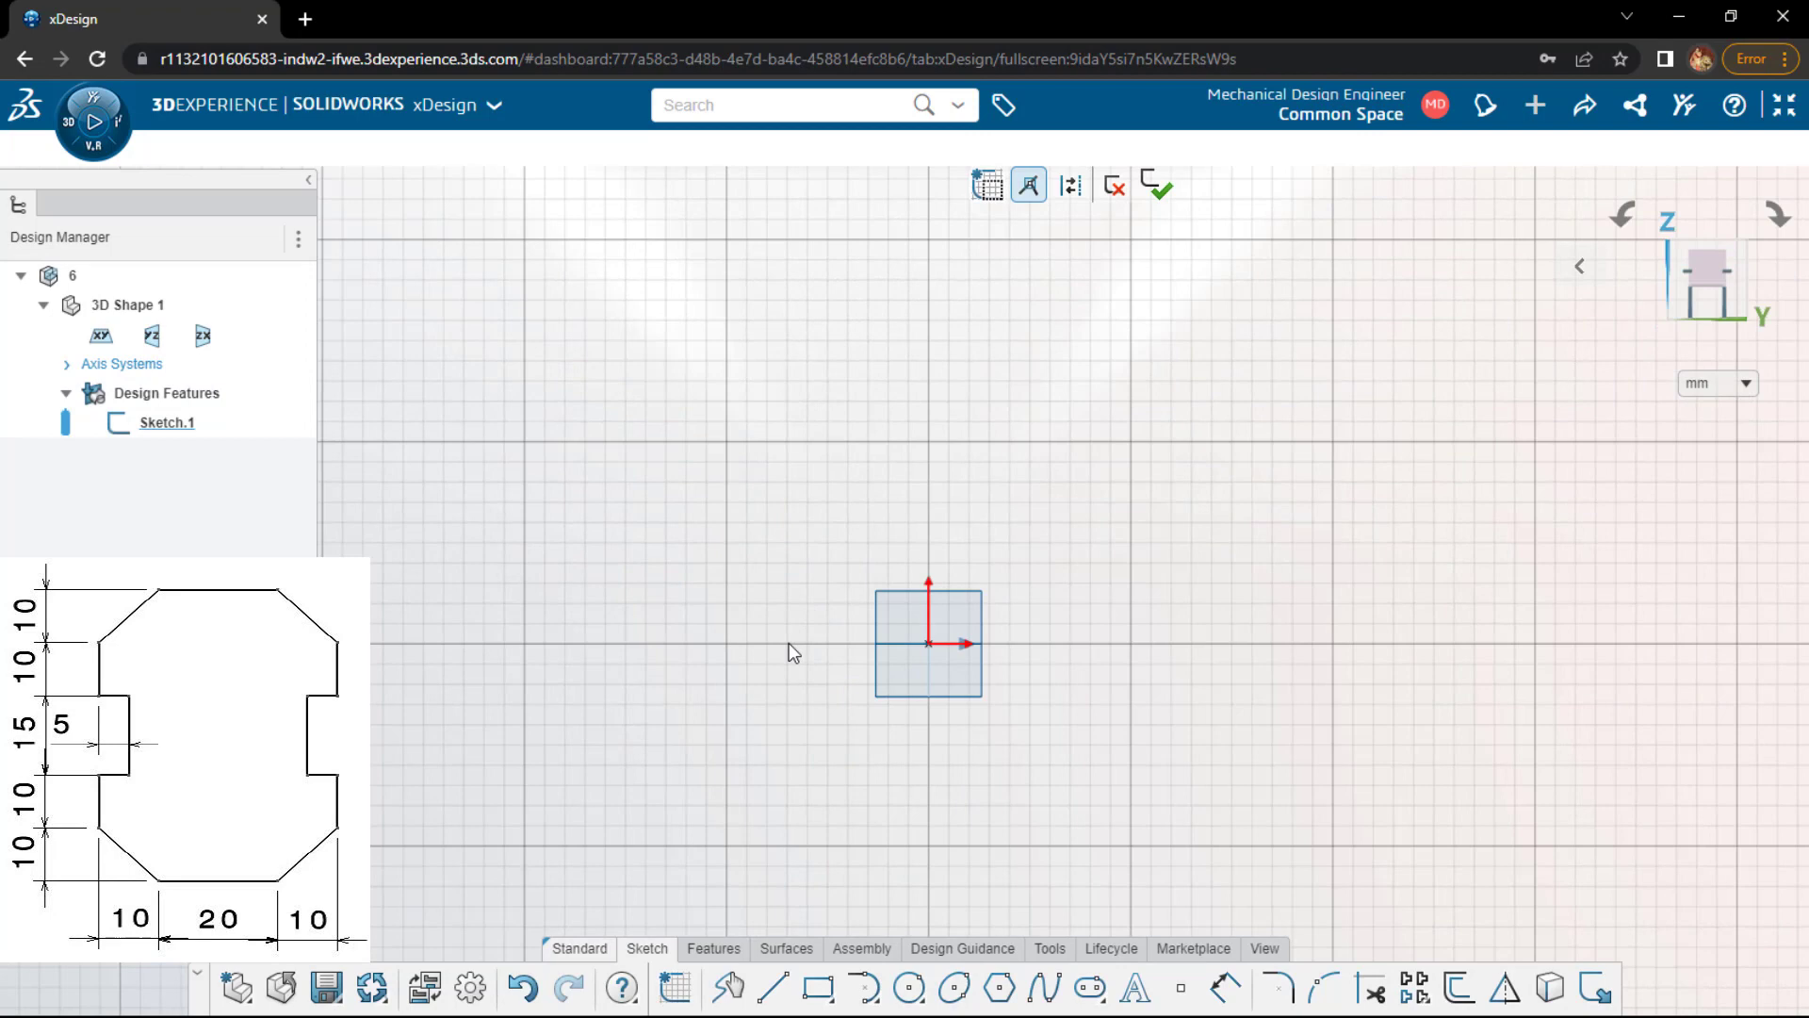
# - Sketch a closed quarter profile from the origin with a bottom edge about 75 mm, slanted corner, side notch about 69 mm deep and total height about 134 mm
pyautogui.press('l')
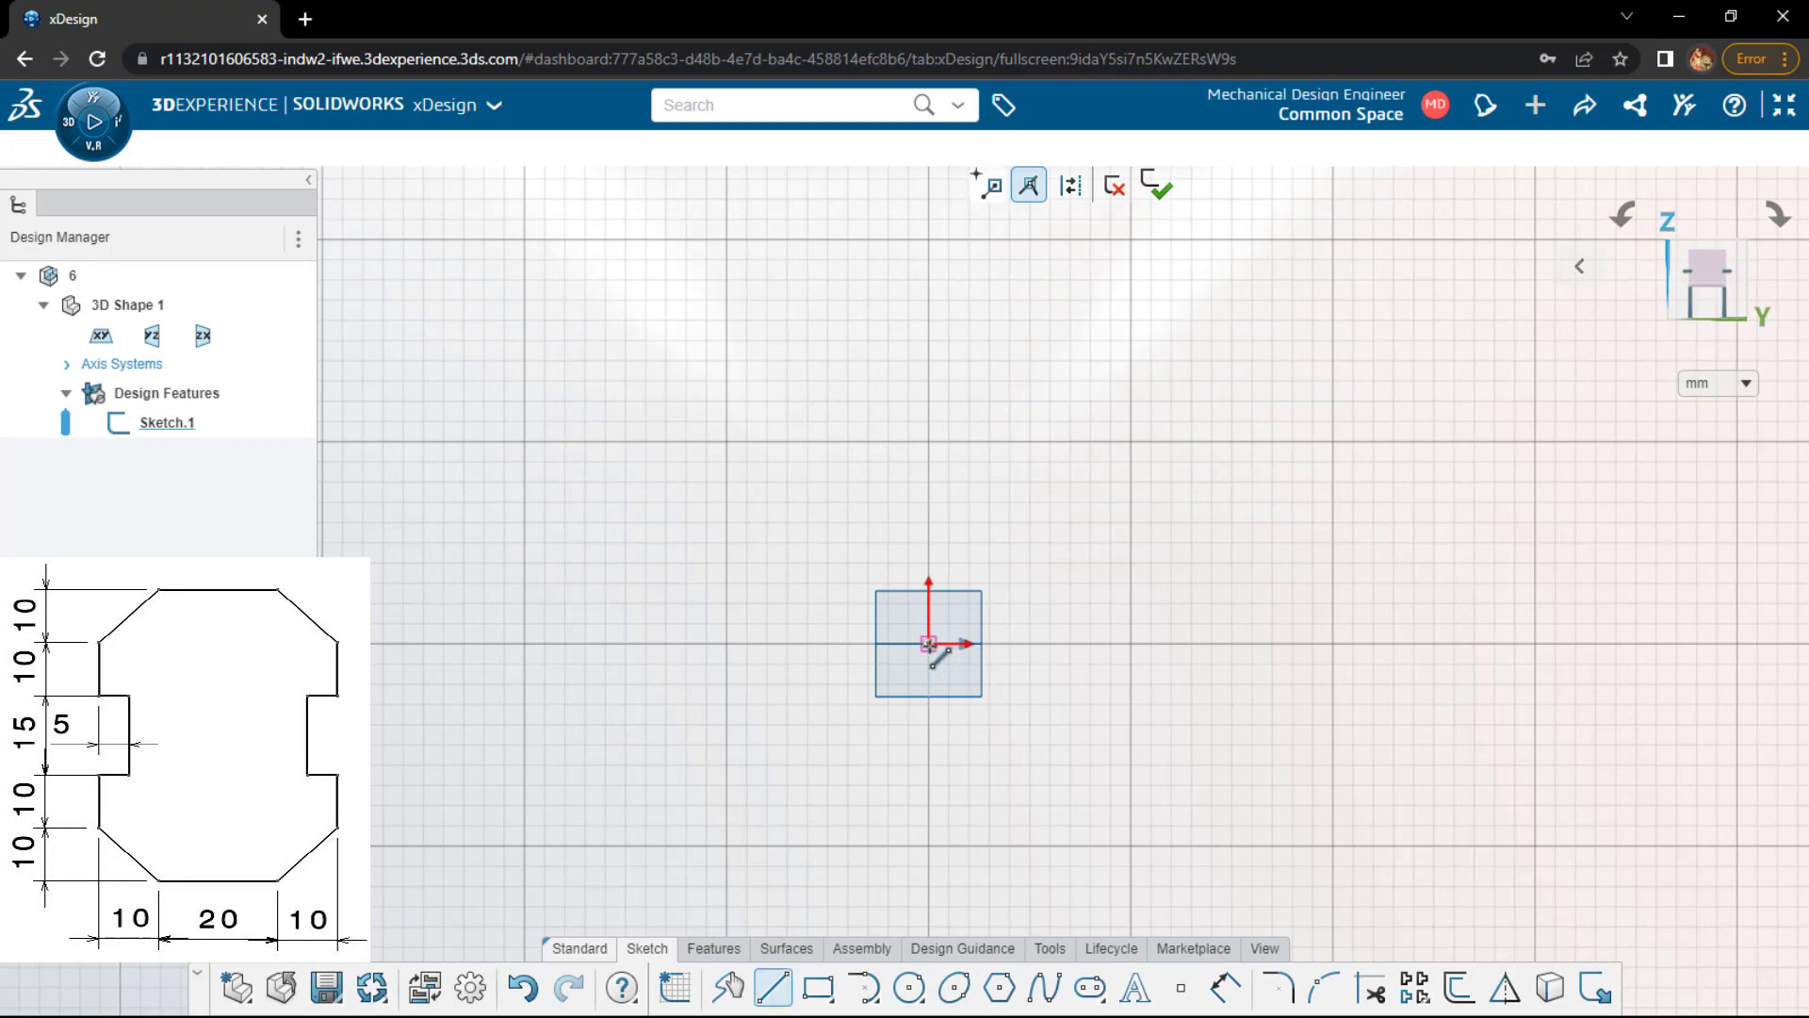
pyautogui.click(928, 643)
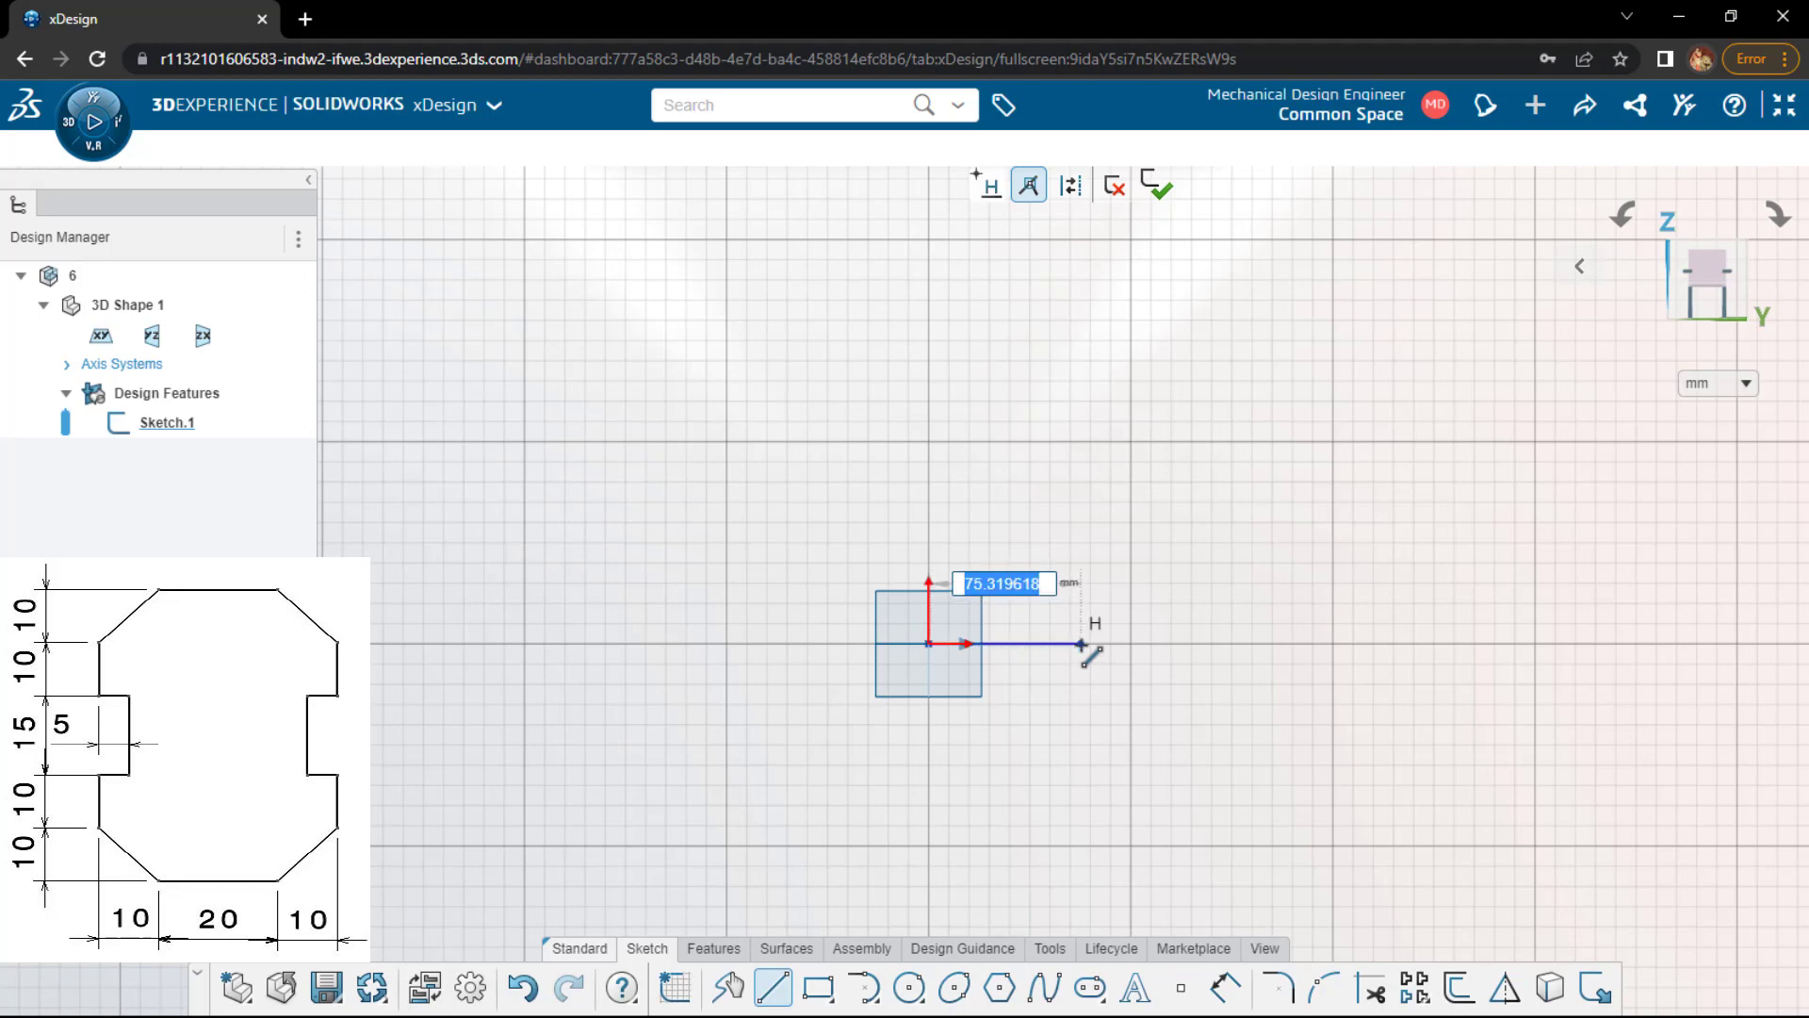
pyautogui.click(1082, 644)
pyautogui.click(1213, 568)
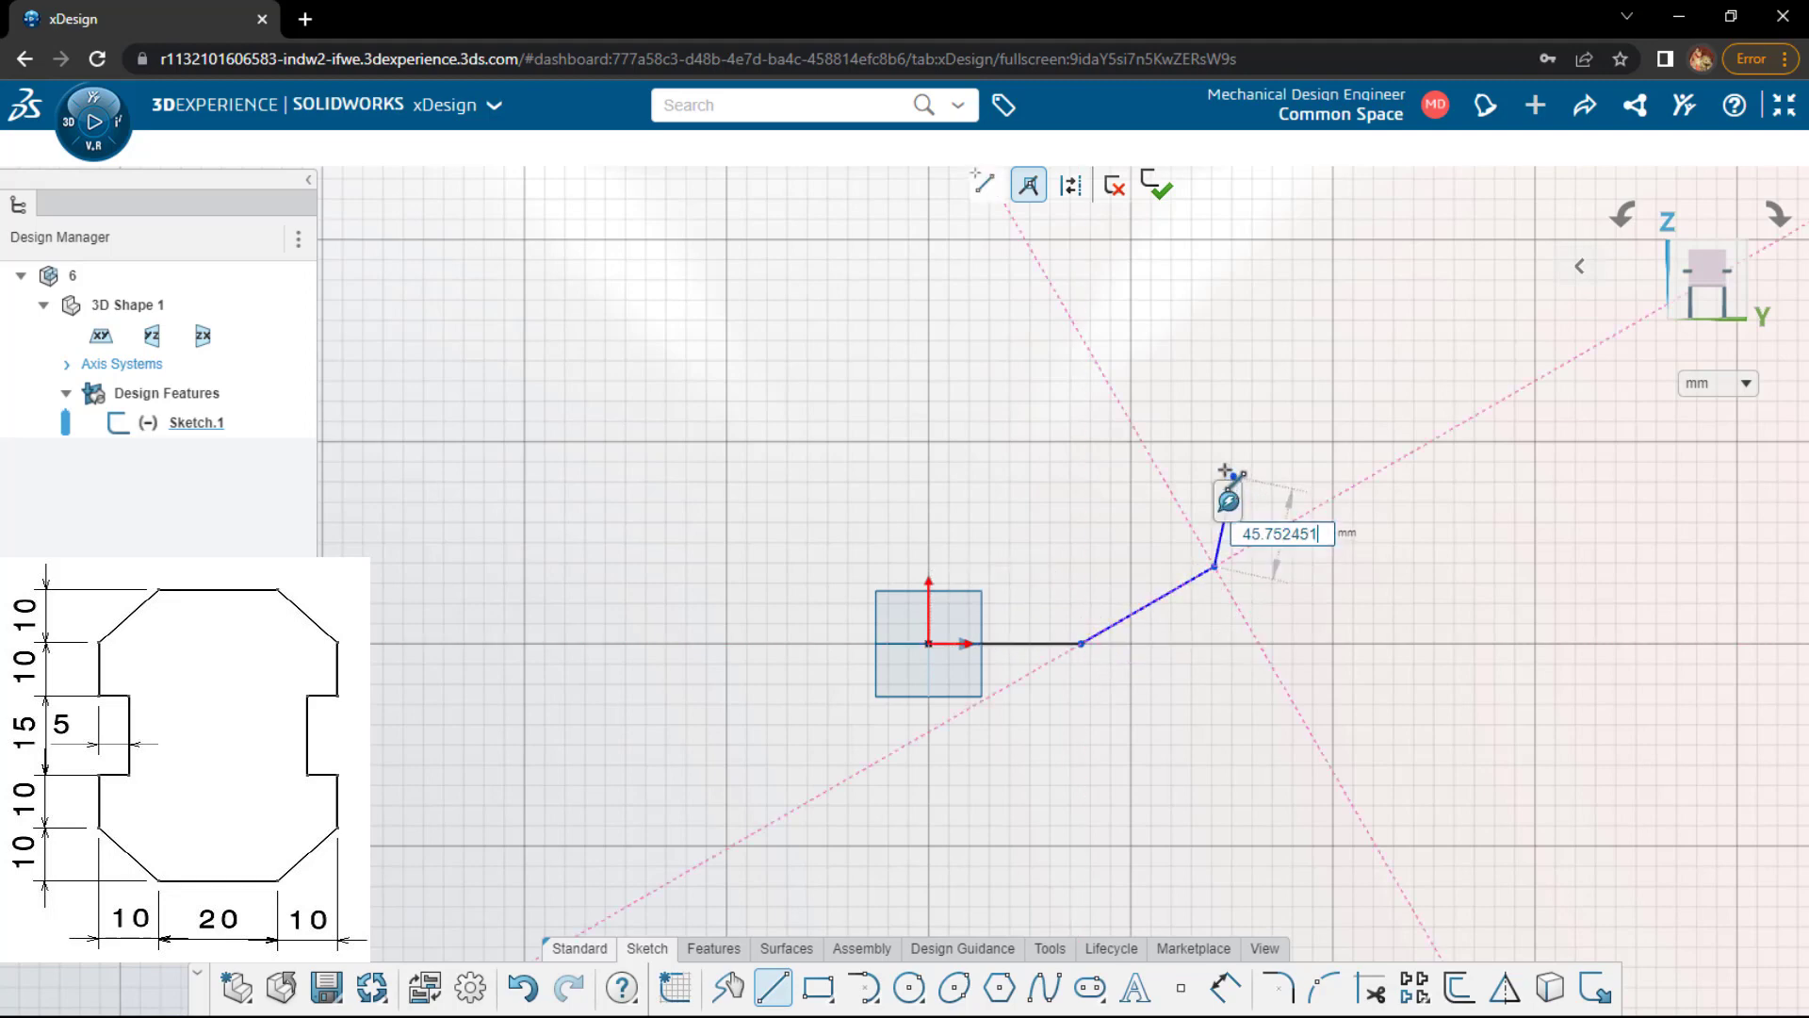
pyautogui.click(1213, 464)
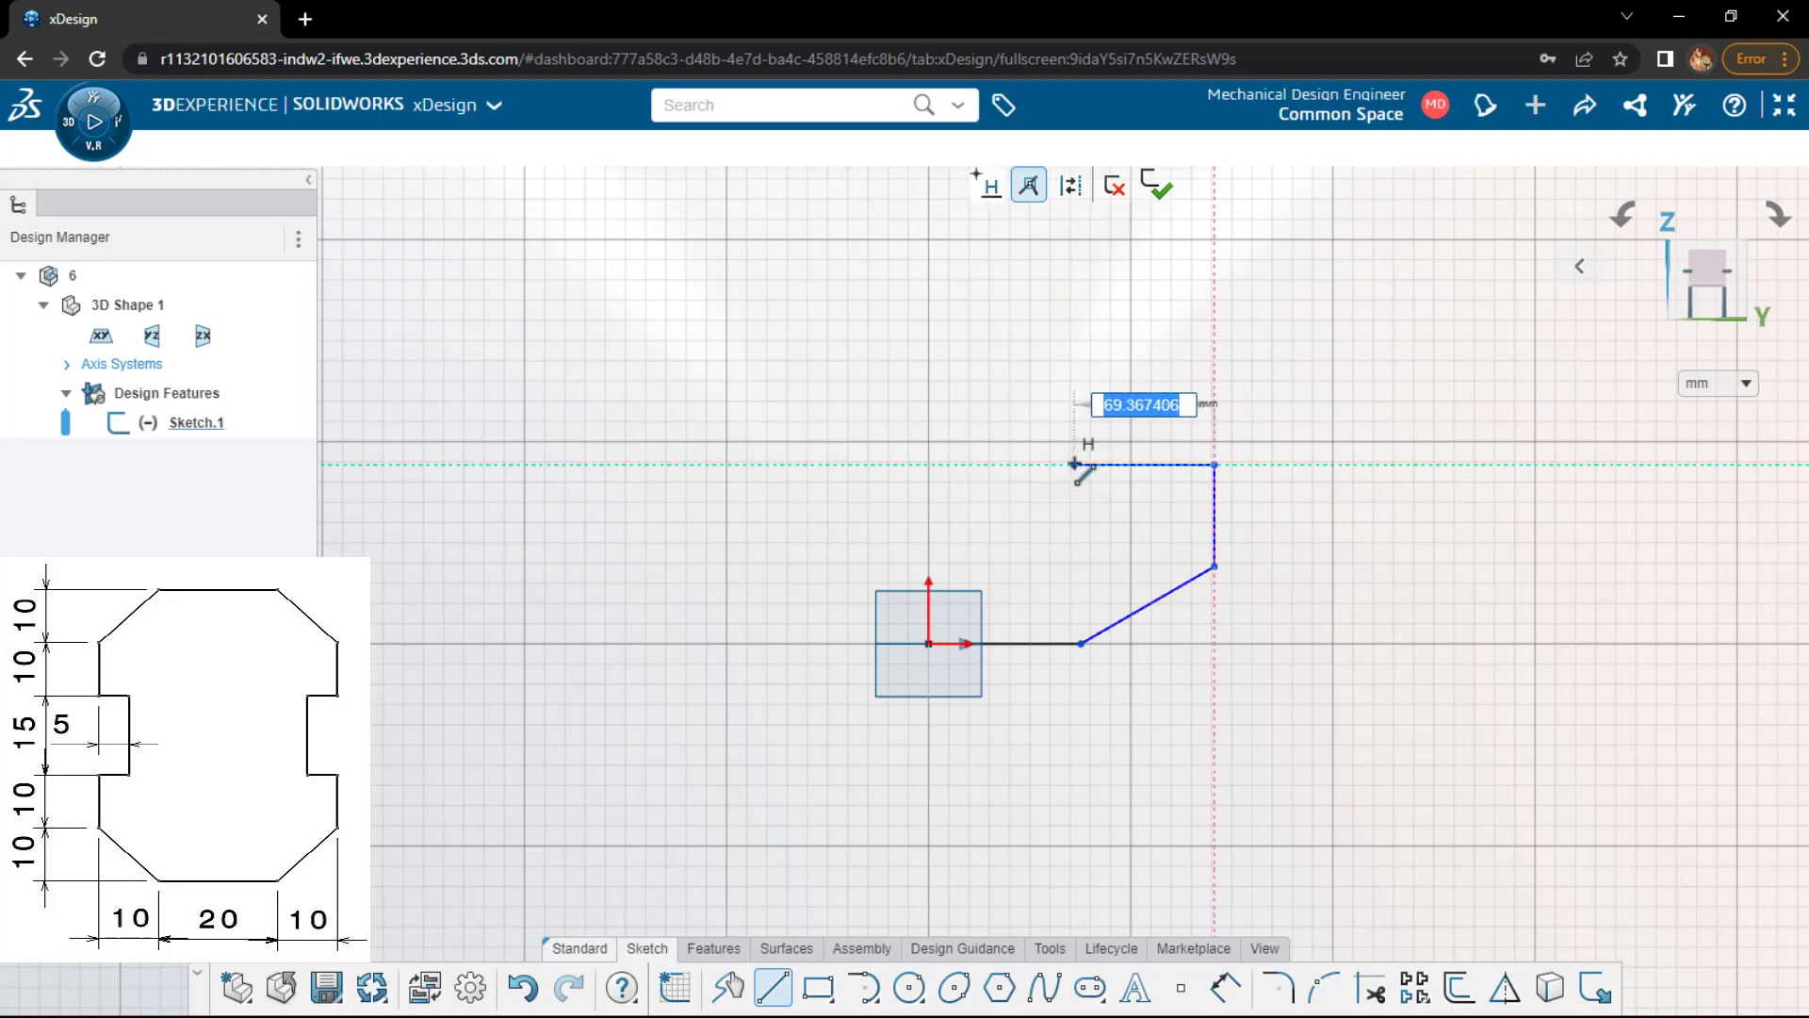
pyautogui.click(1073, 464)
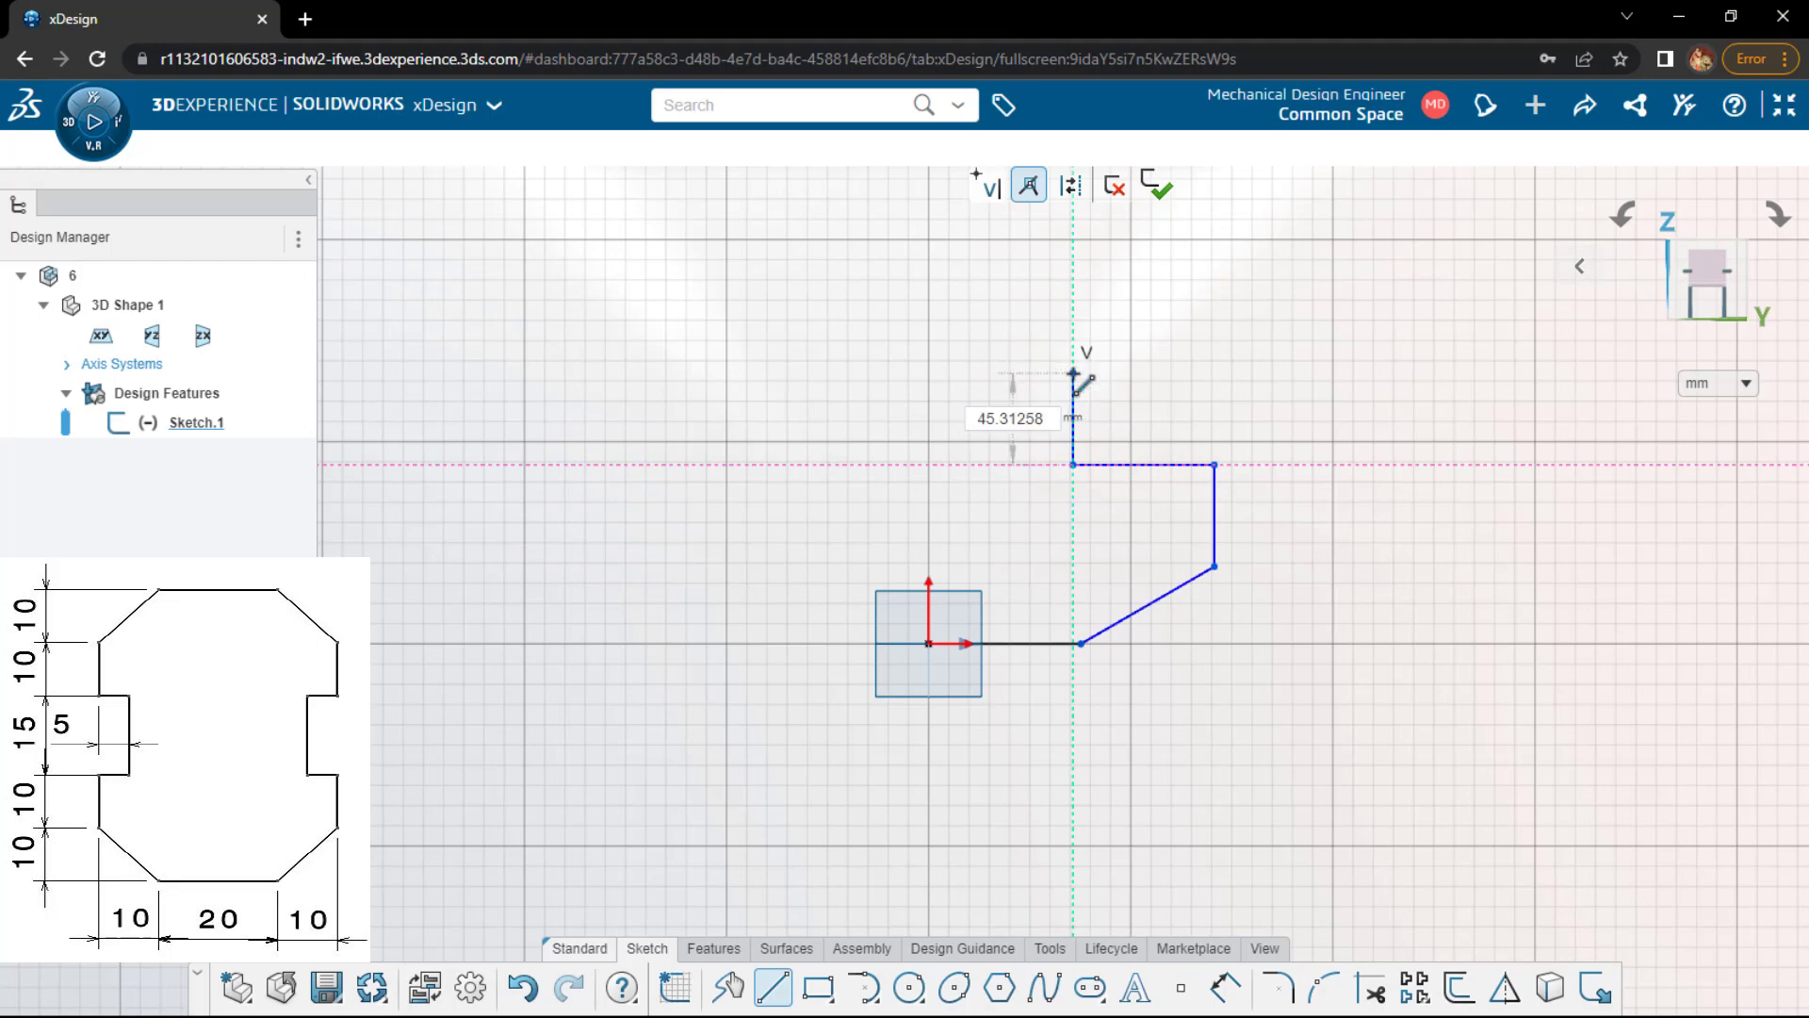
pyautogui.click(1073, 373)
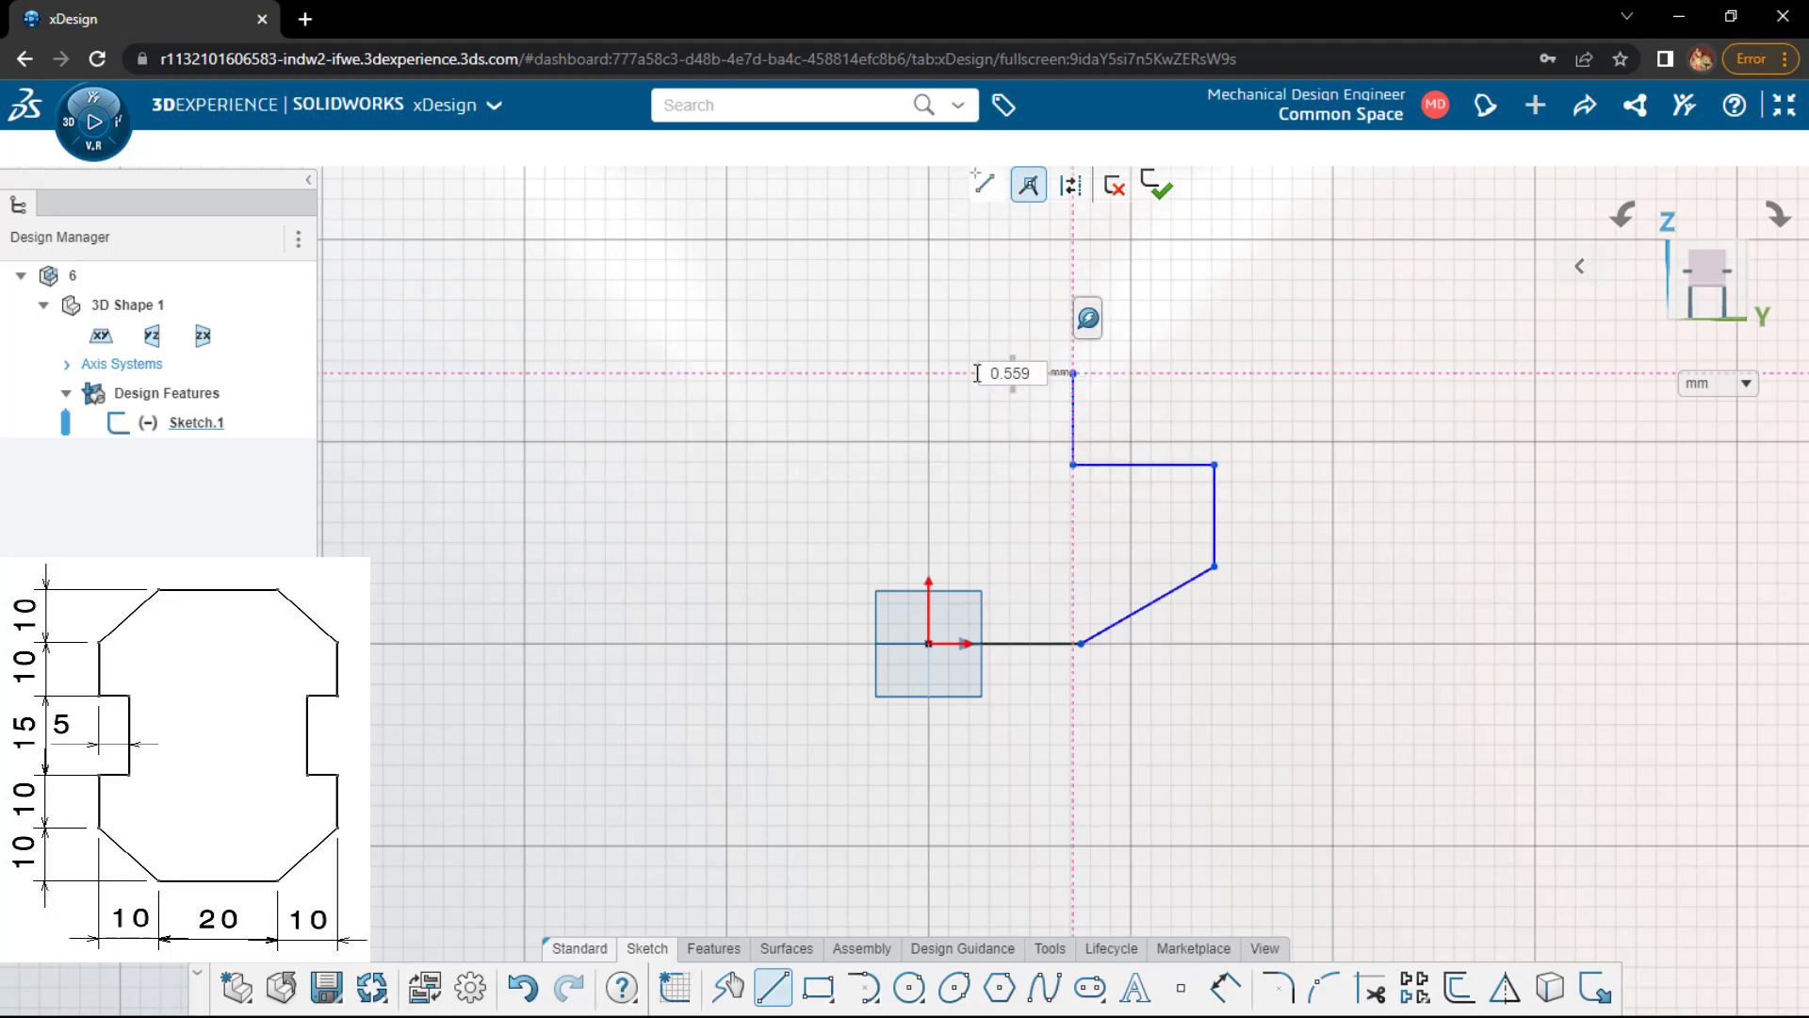
pyautogui.click(928, 374)
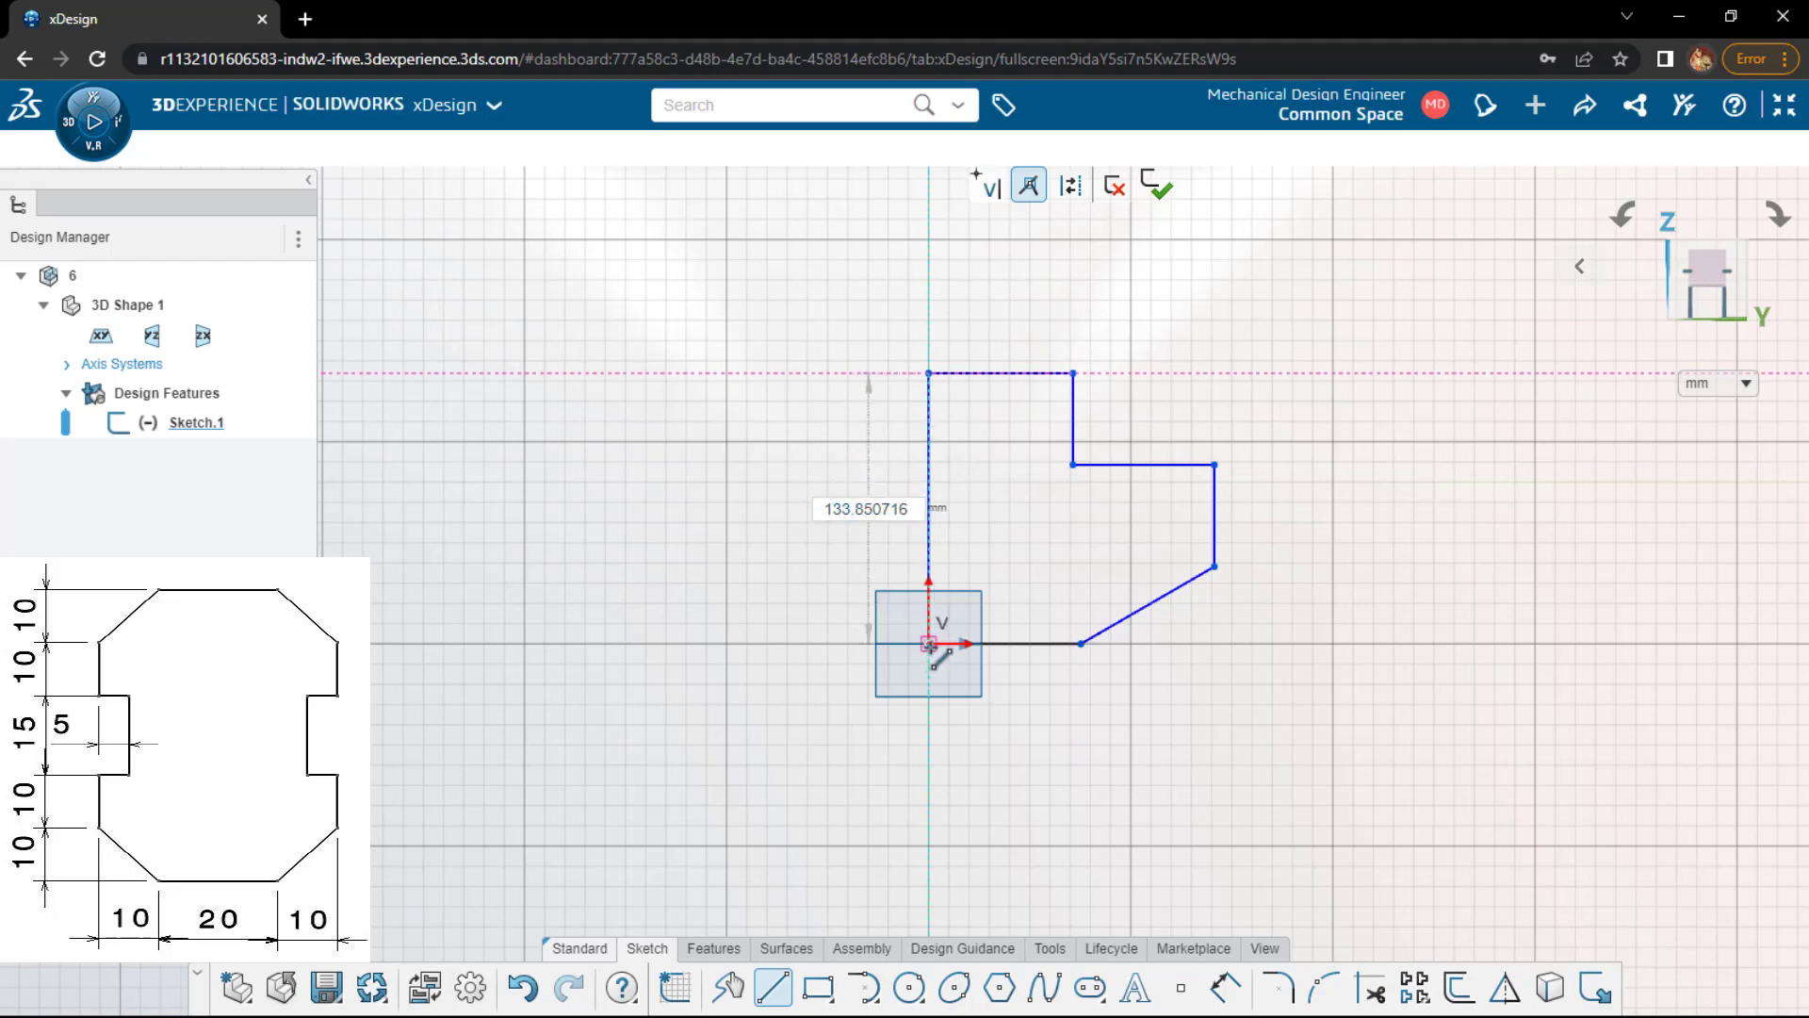
pyautogui.click(928, 644)
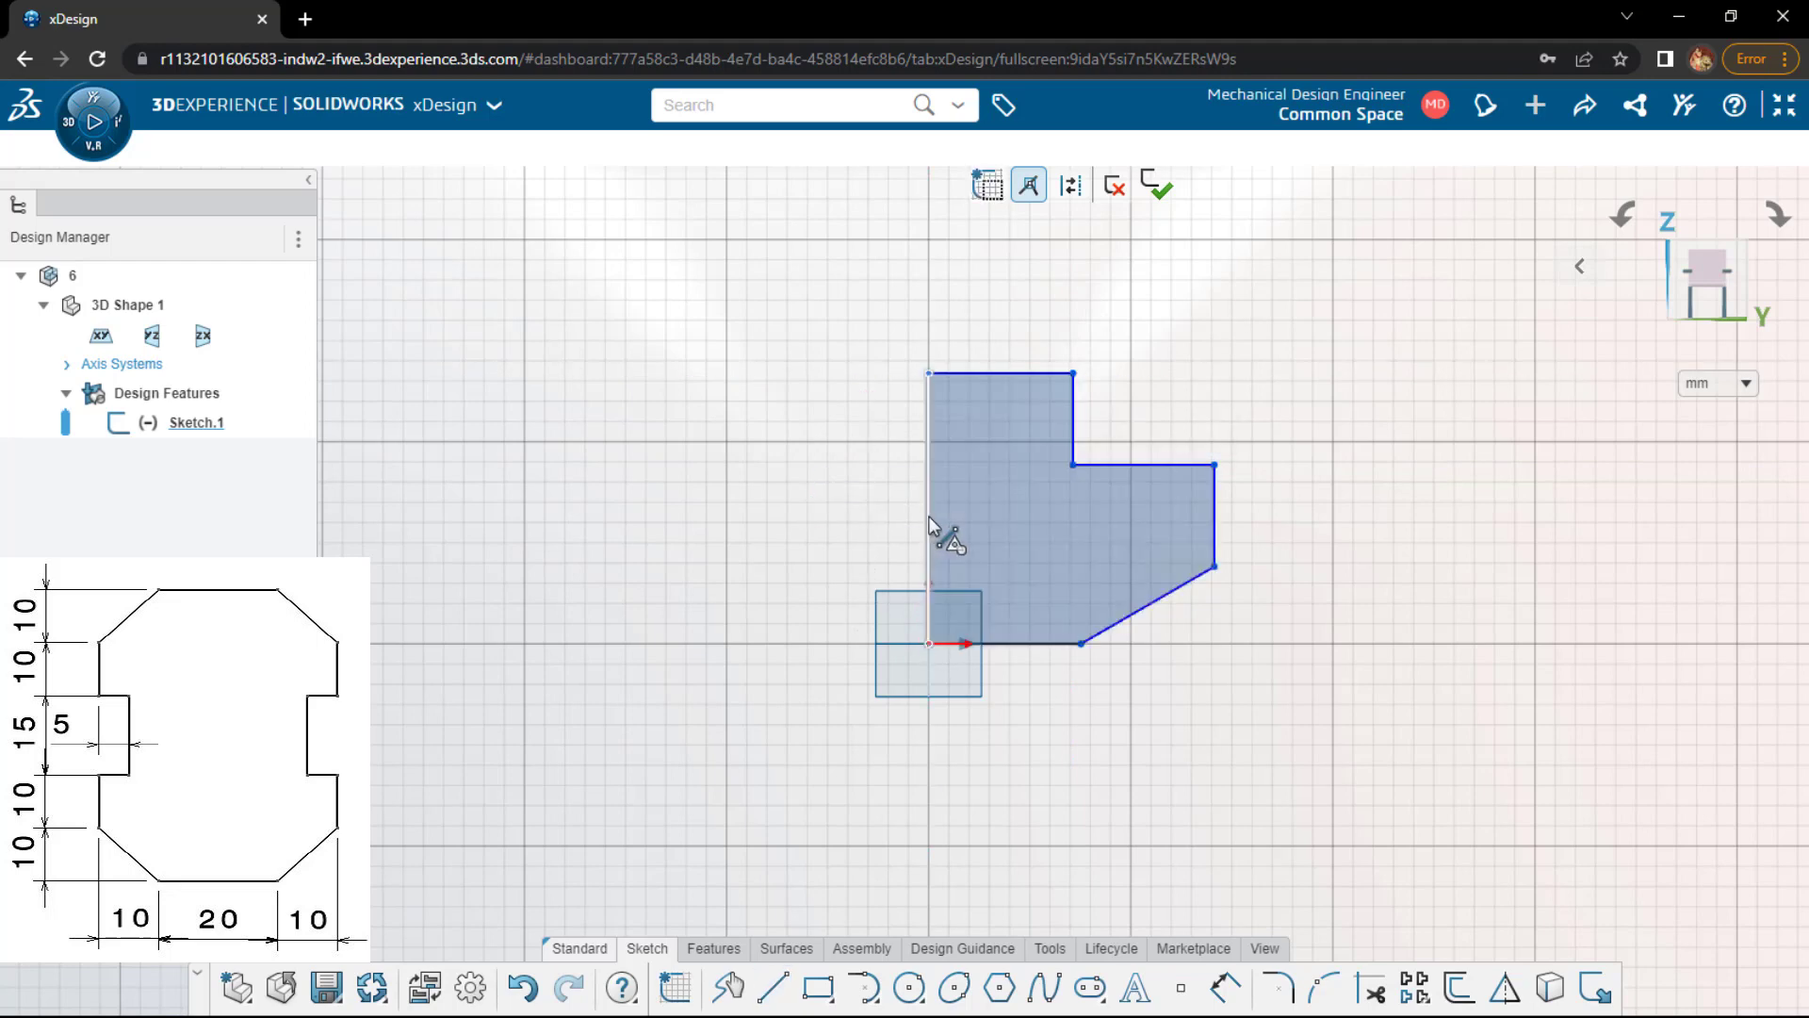
# - Convert the quarter profile's top horizontal line and the vertical line through the origin to construction lines
pyautogui.click(964, 388)
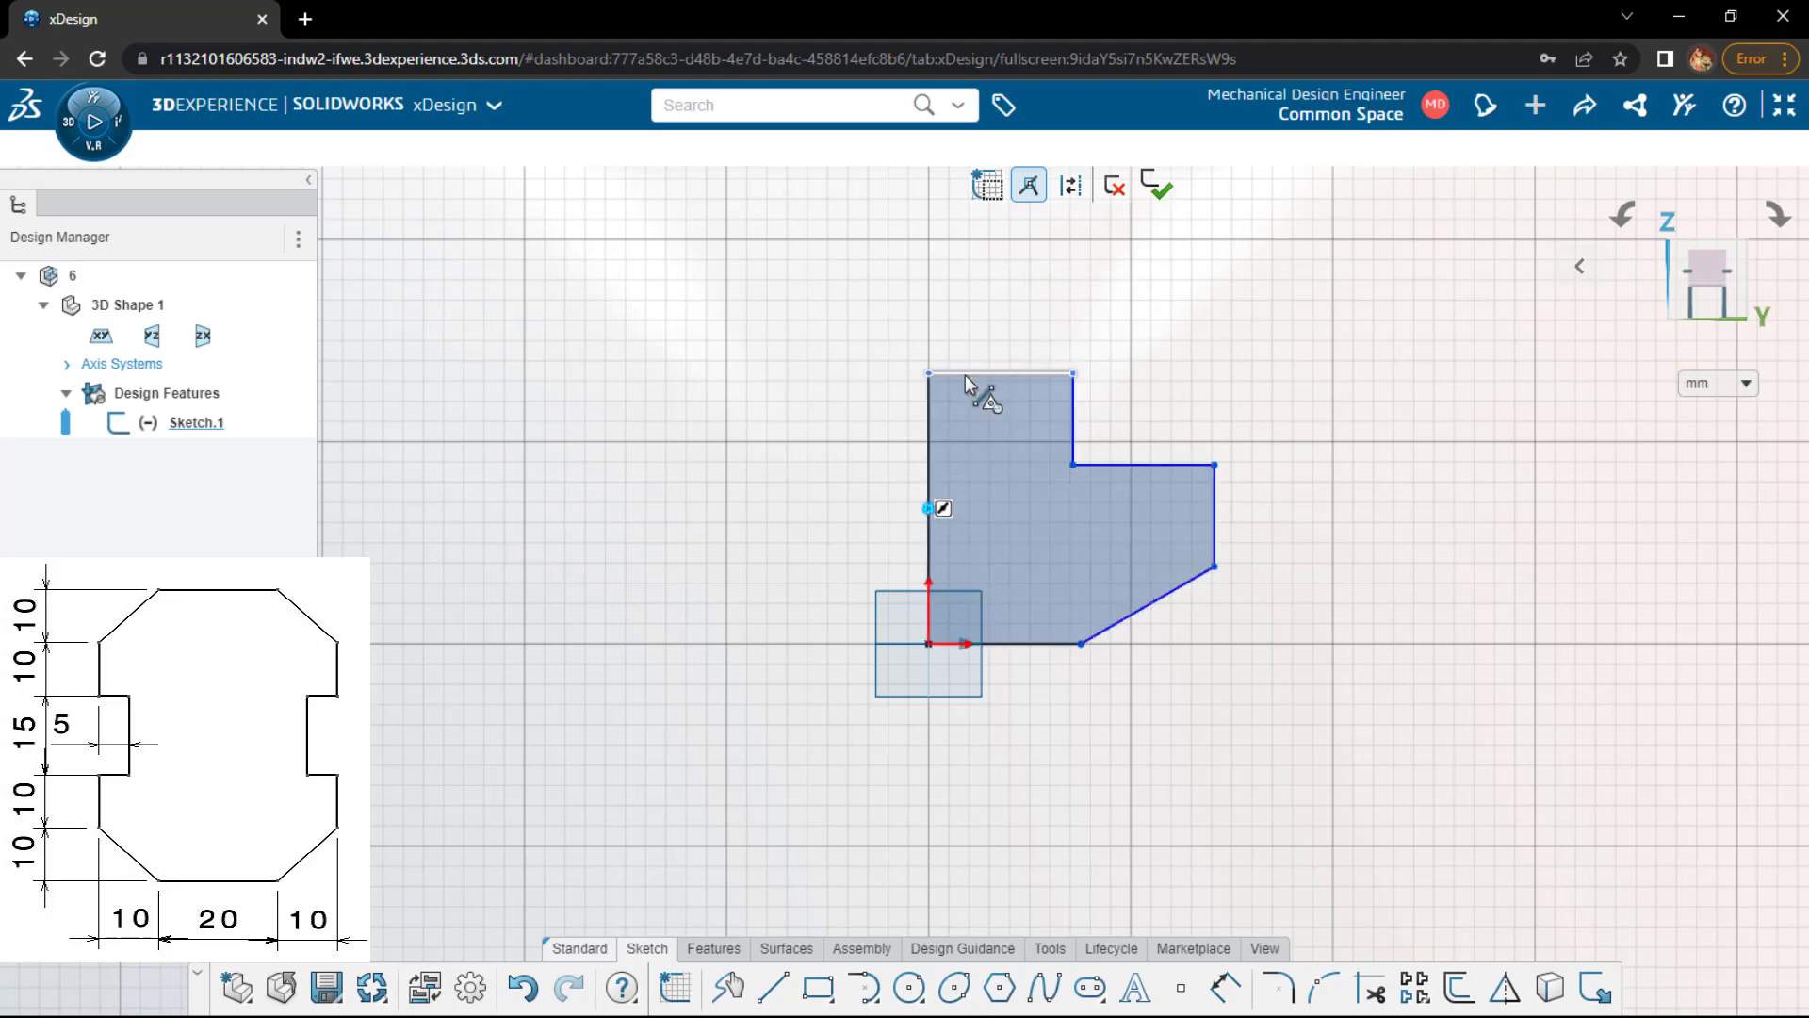
pyautogui.click(965, 375)
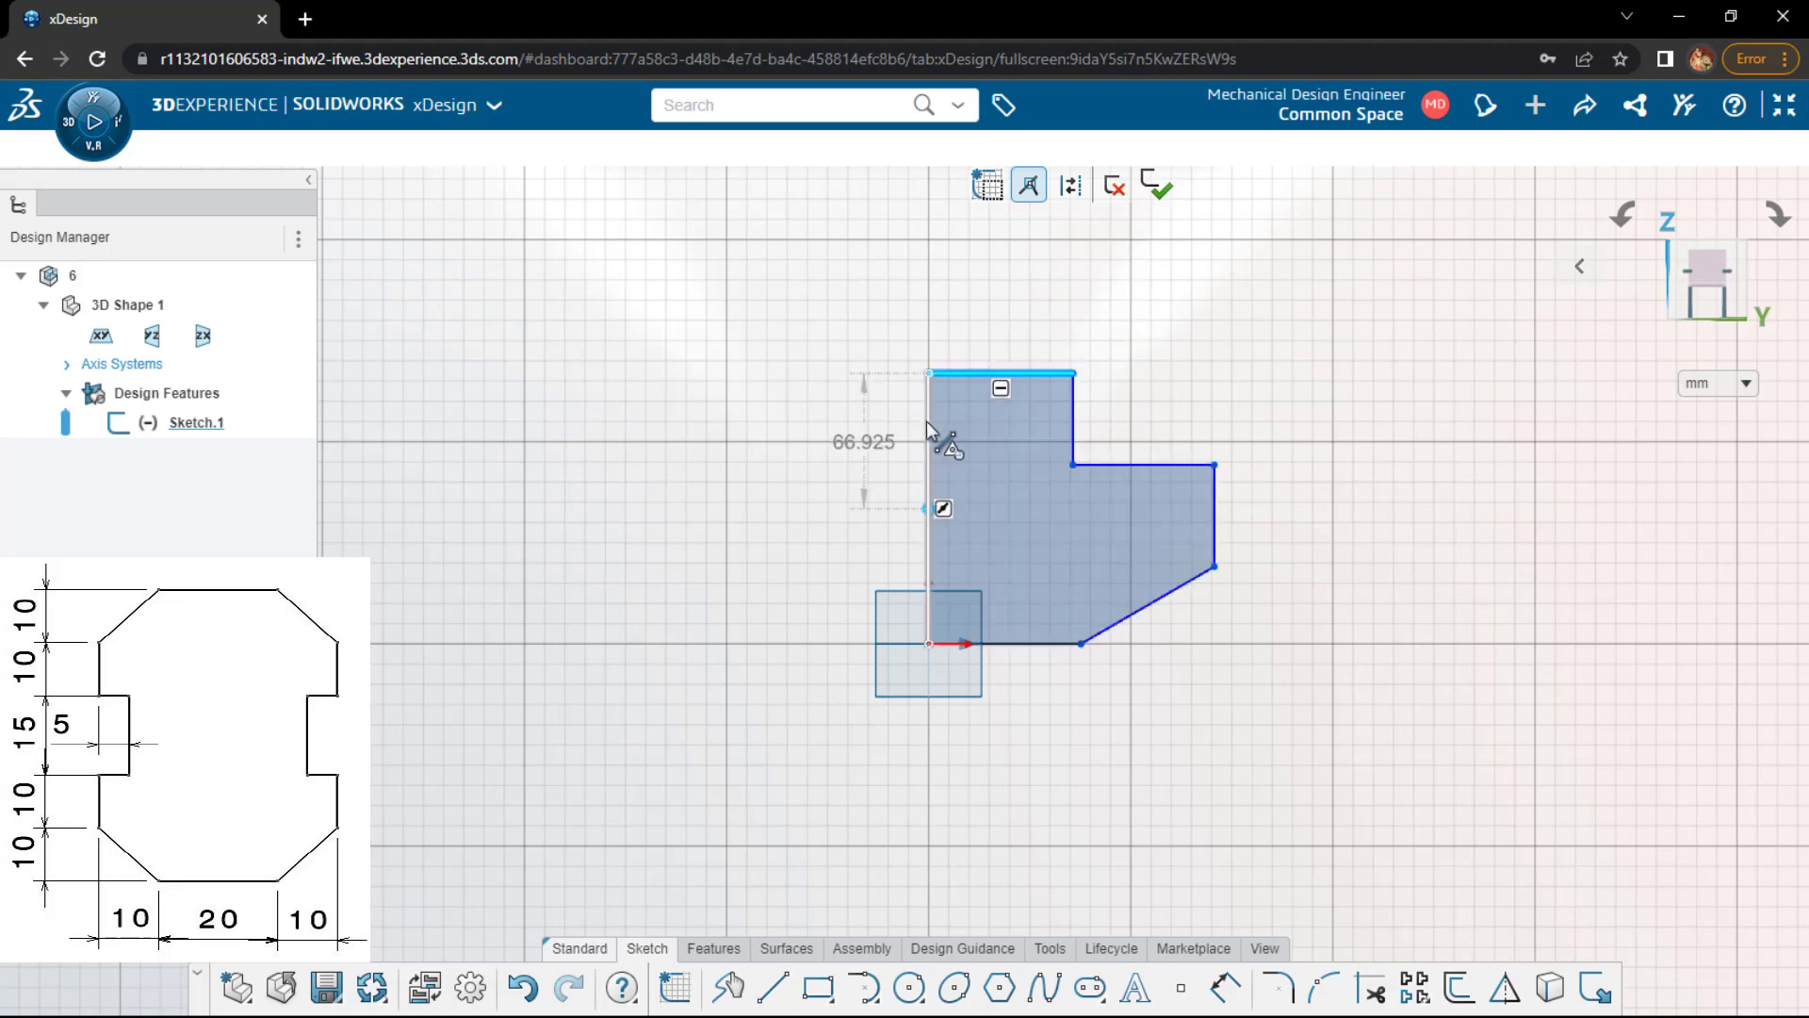
pyautogui.keyDown('ctrl'); pyautogui.click(927, 423); pyautogui.keyUp('ctrl')
pyautogui.click(981, 307)
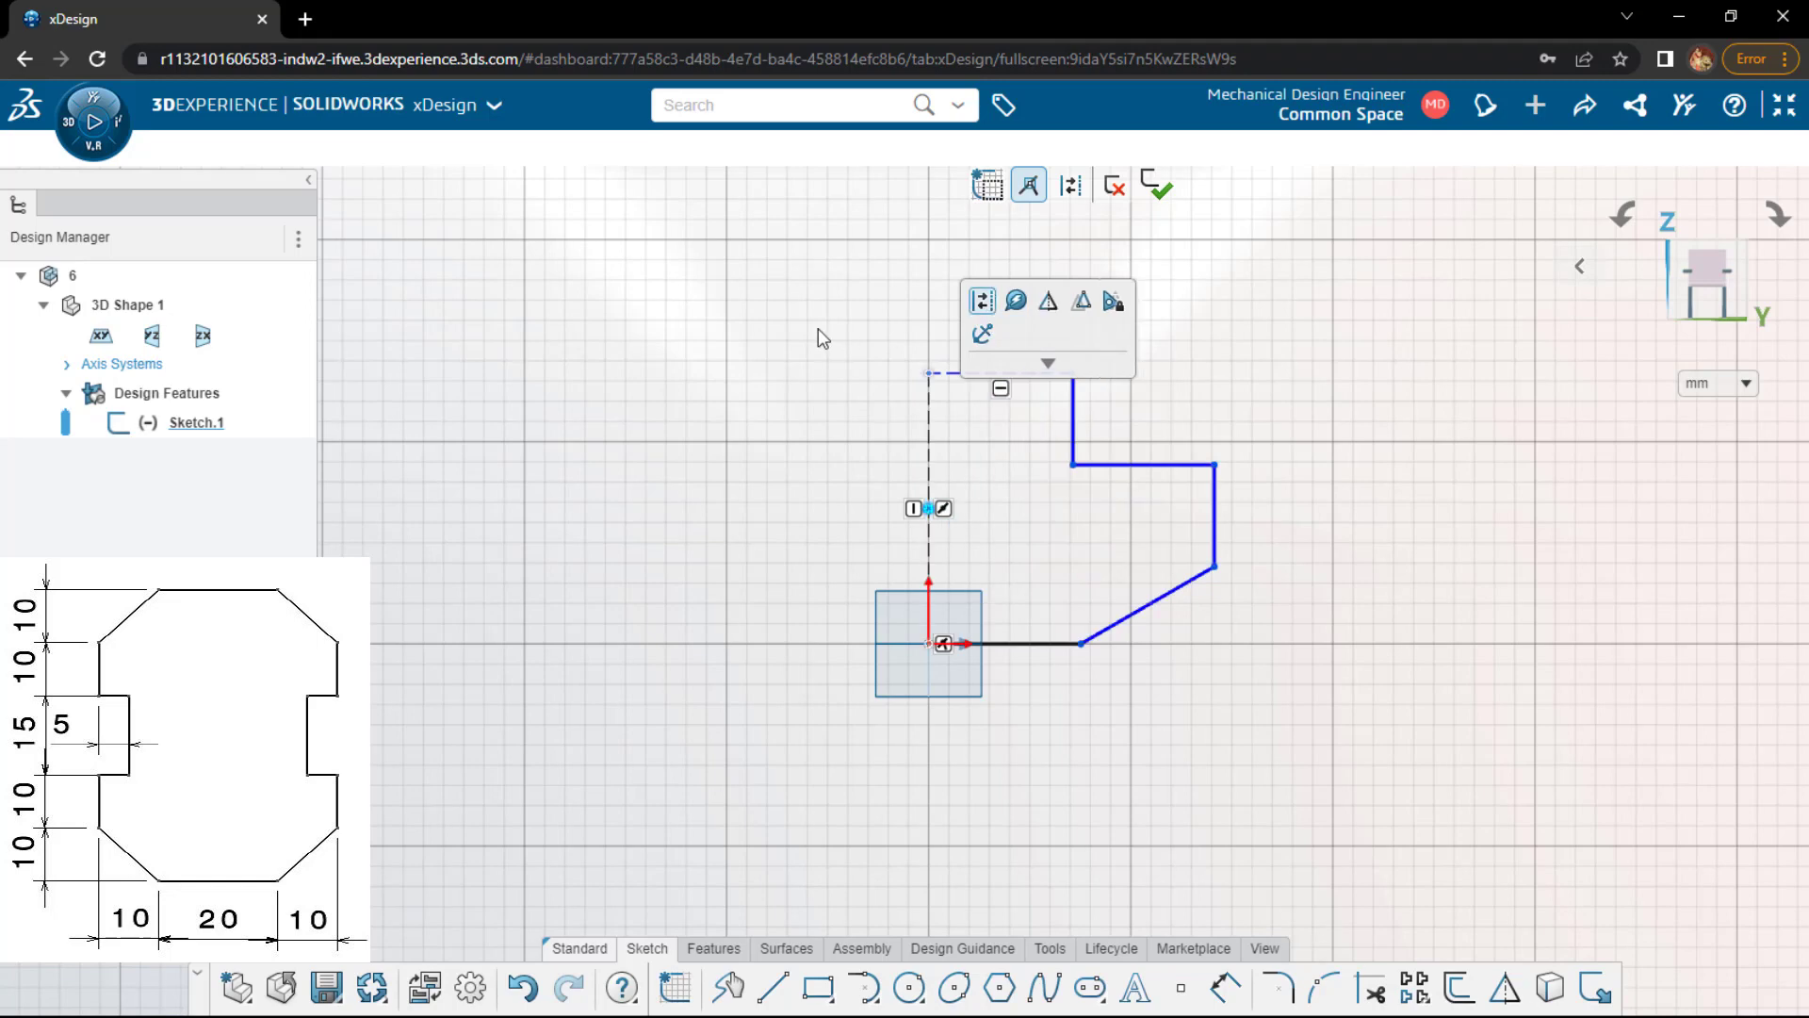
pyautogui.click(820, 337)
# - Mirror the solid quarter-profile lines about the vertical construction line
pyautogui.scroll(3, 844, 484)
pyautogui.moveTo(845, 477)
pyautogui.mouseDown()
pyautogui.moveTo(1078, 597)
pyautogui.moveTo(1159, 697)
pyautogui.mouseUp()
pyautogui.moveTo(1006, 504)
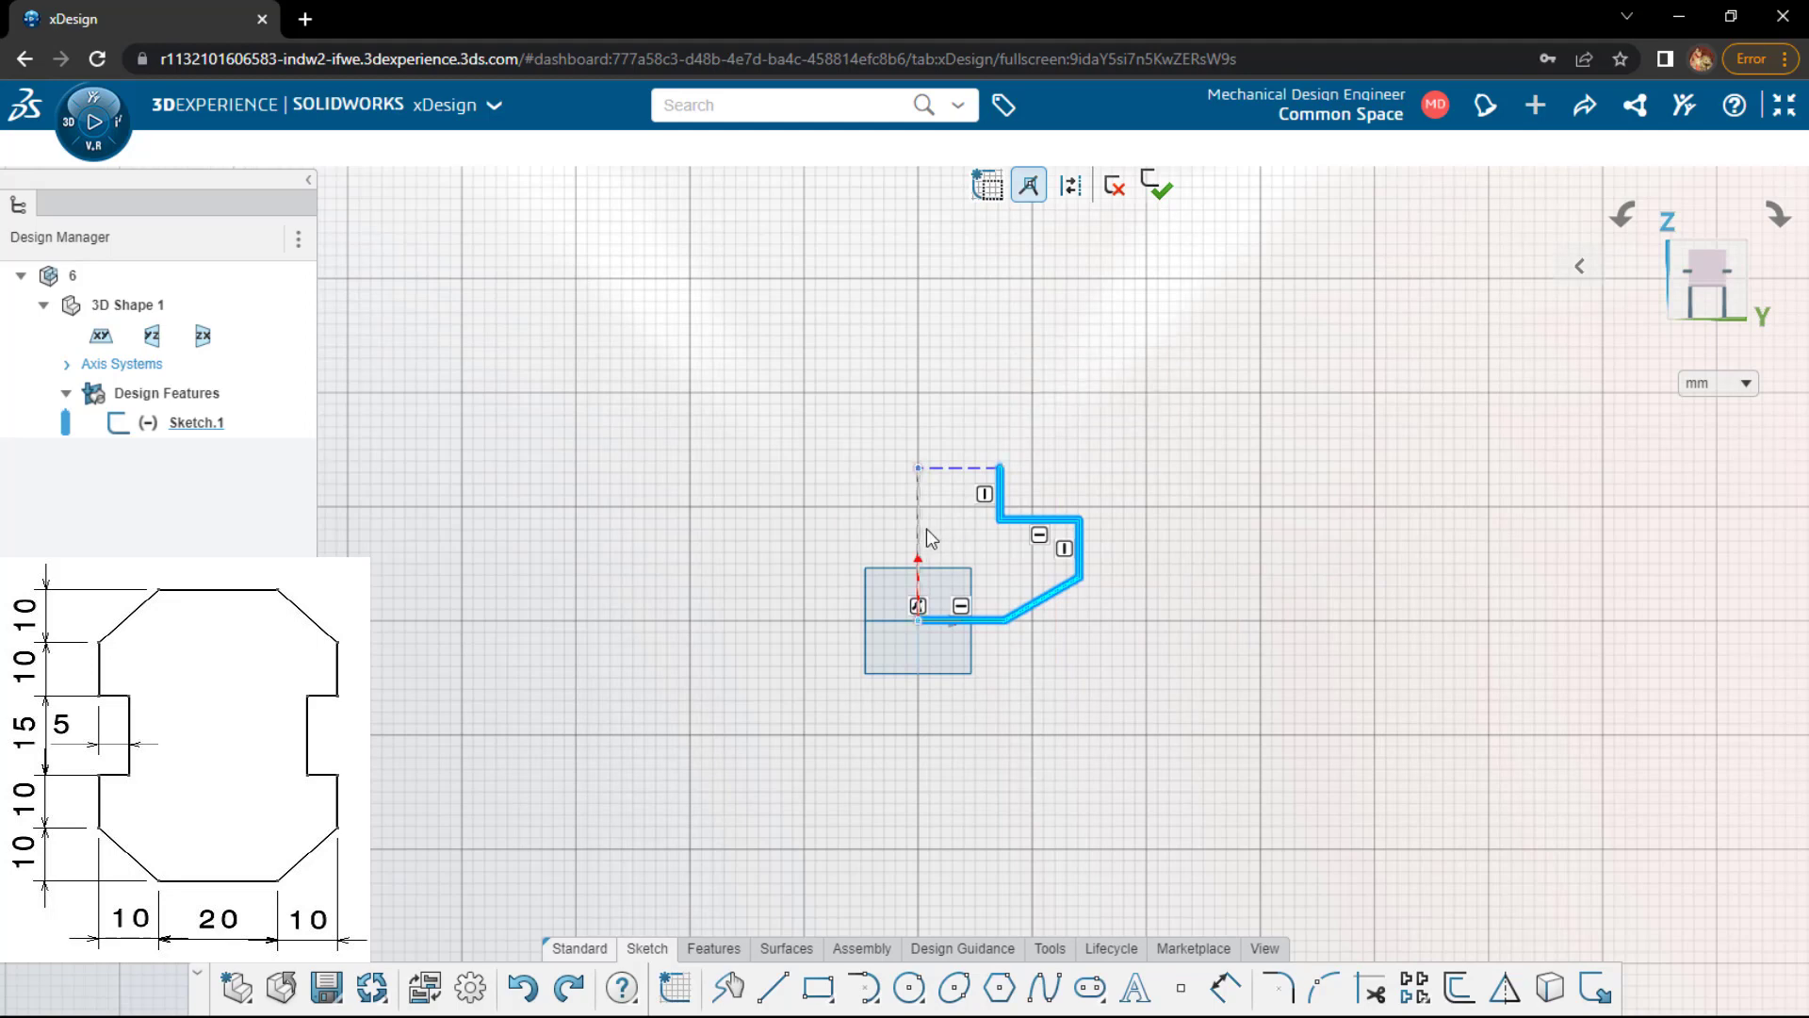
pyautogui.click(1053, 412)
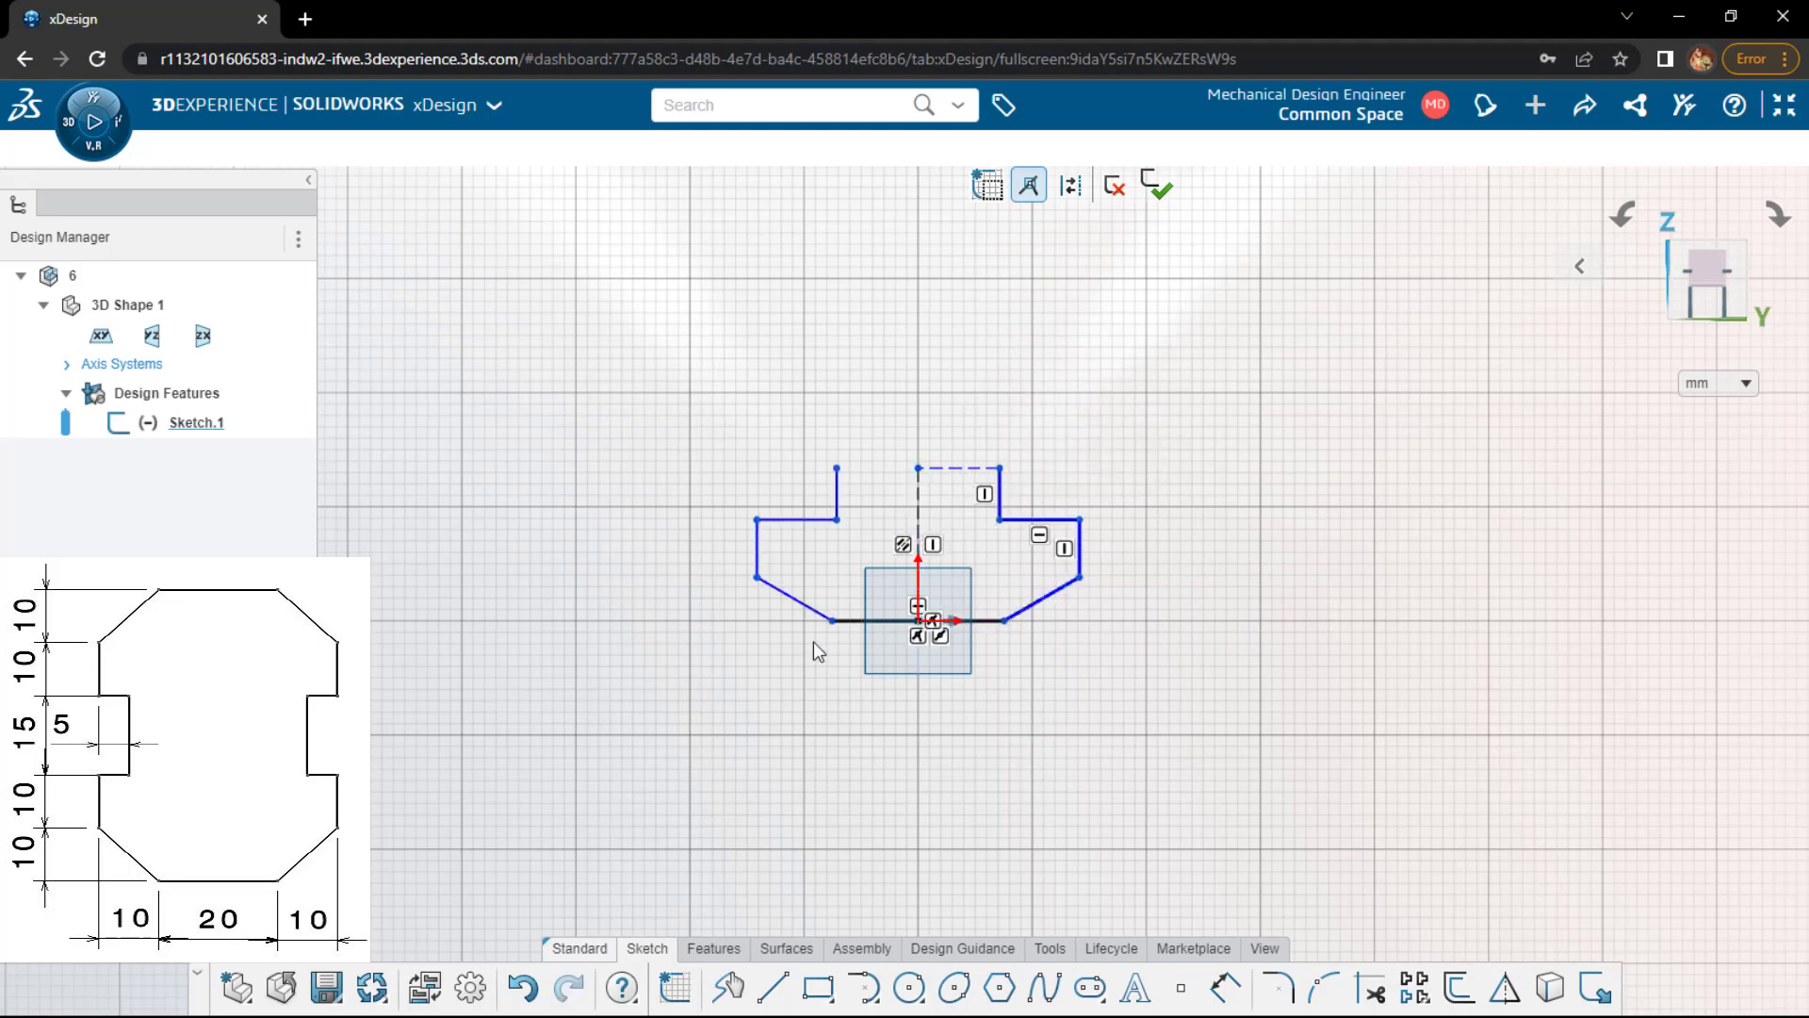
# - Mirror the lower half of the profile about the horizontal construction line to close the full outline
pyautogui.moveTo(659, 437); pyautogui.dragTo(1173, 744)
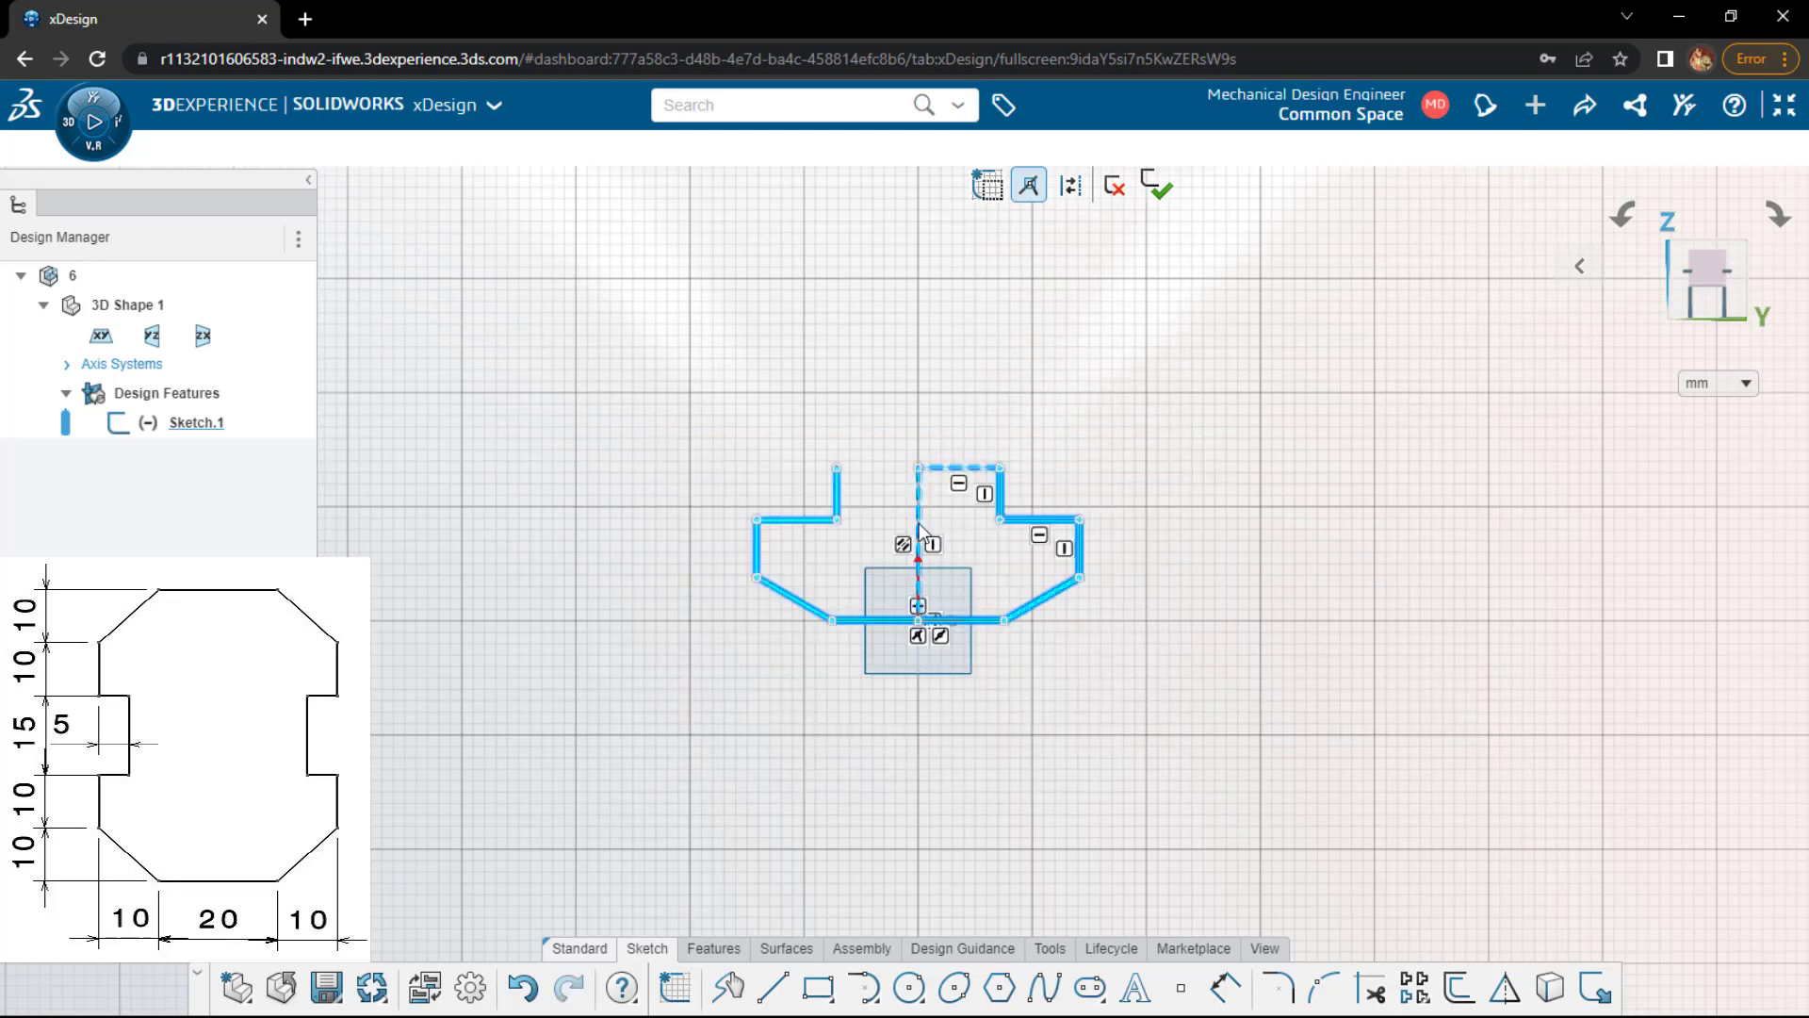
pyautogui.moveTo(981, 514)
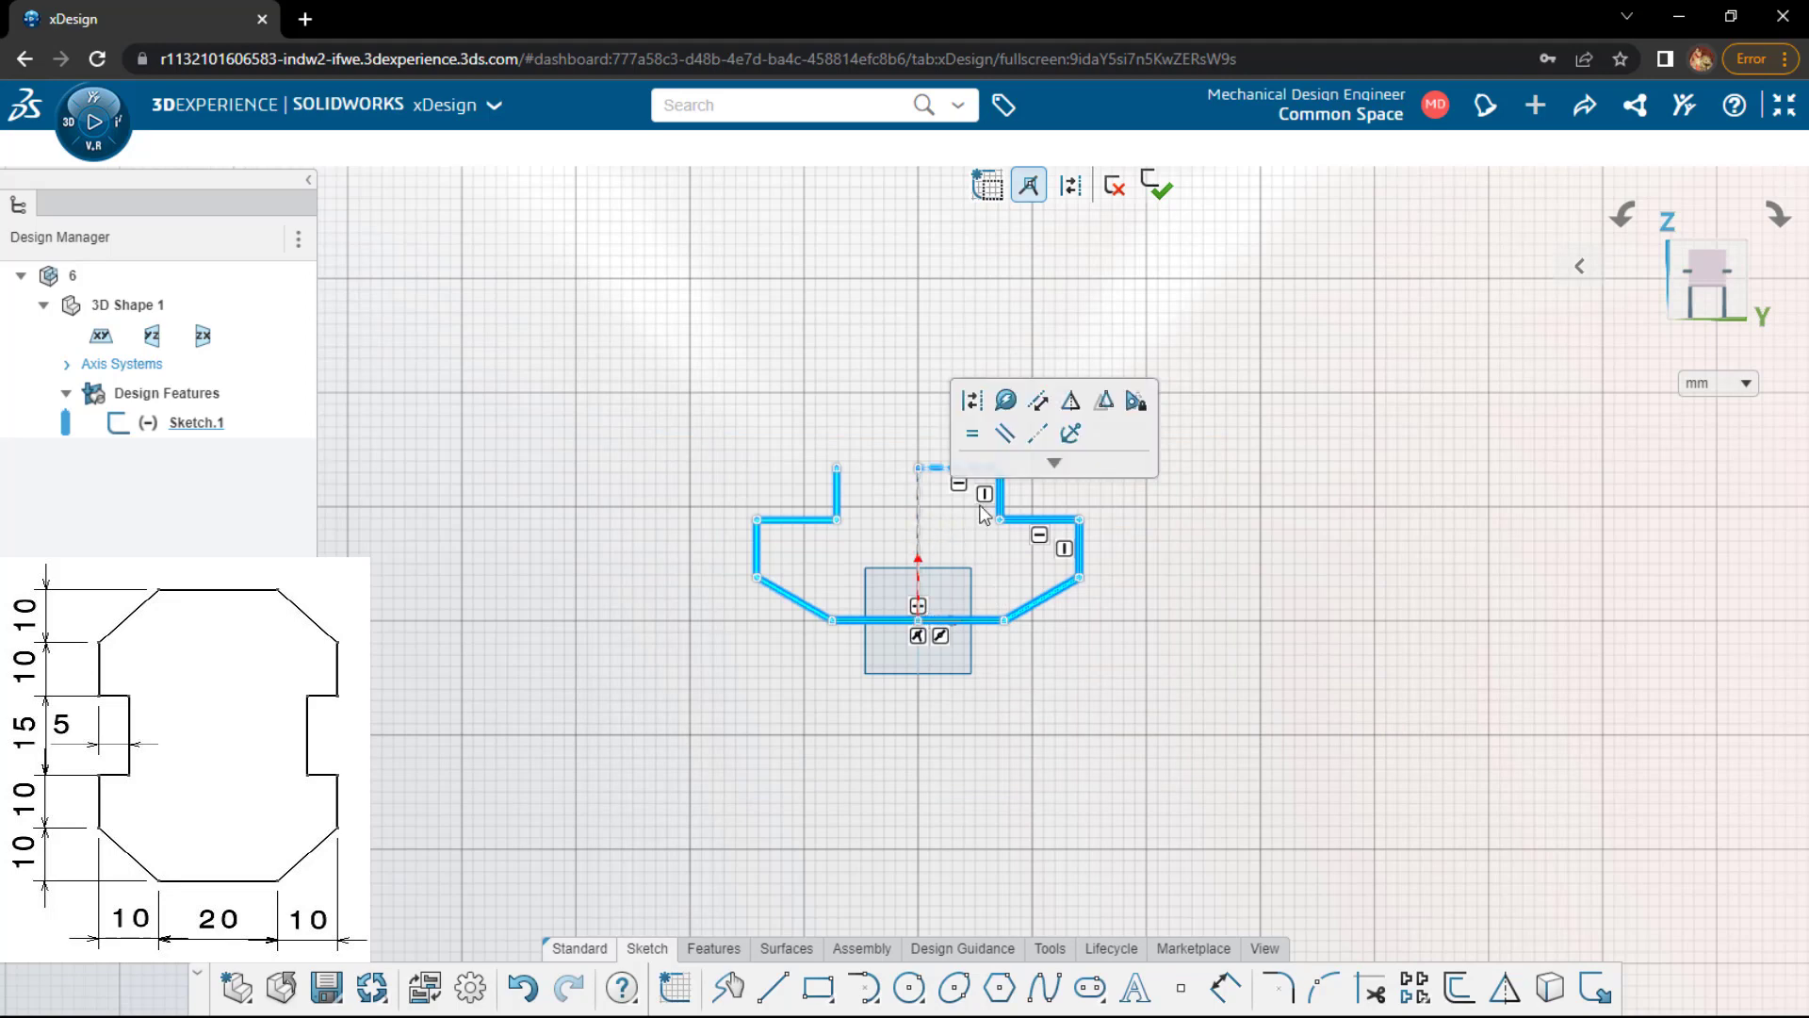
pyautogui.click(1072, 403)
pyautogui.click(1231, 705)
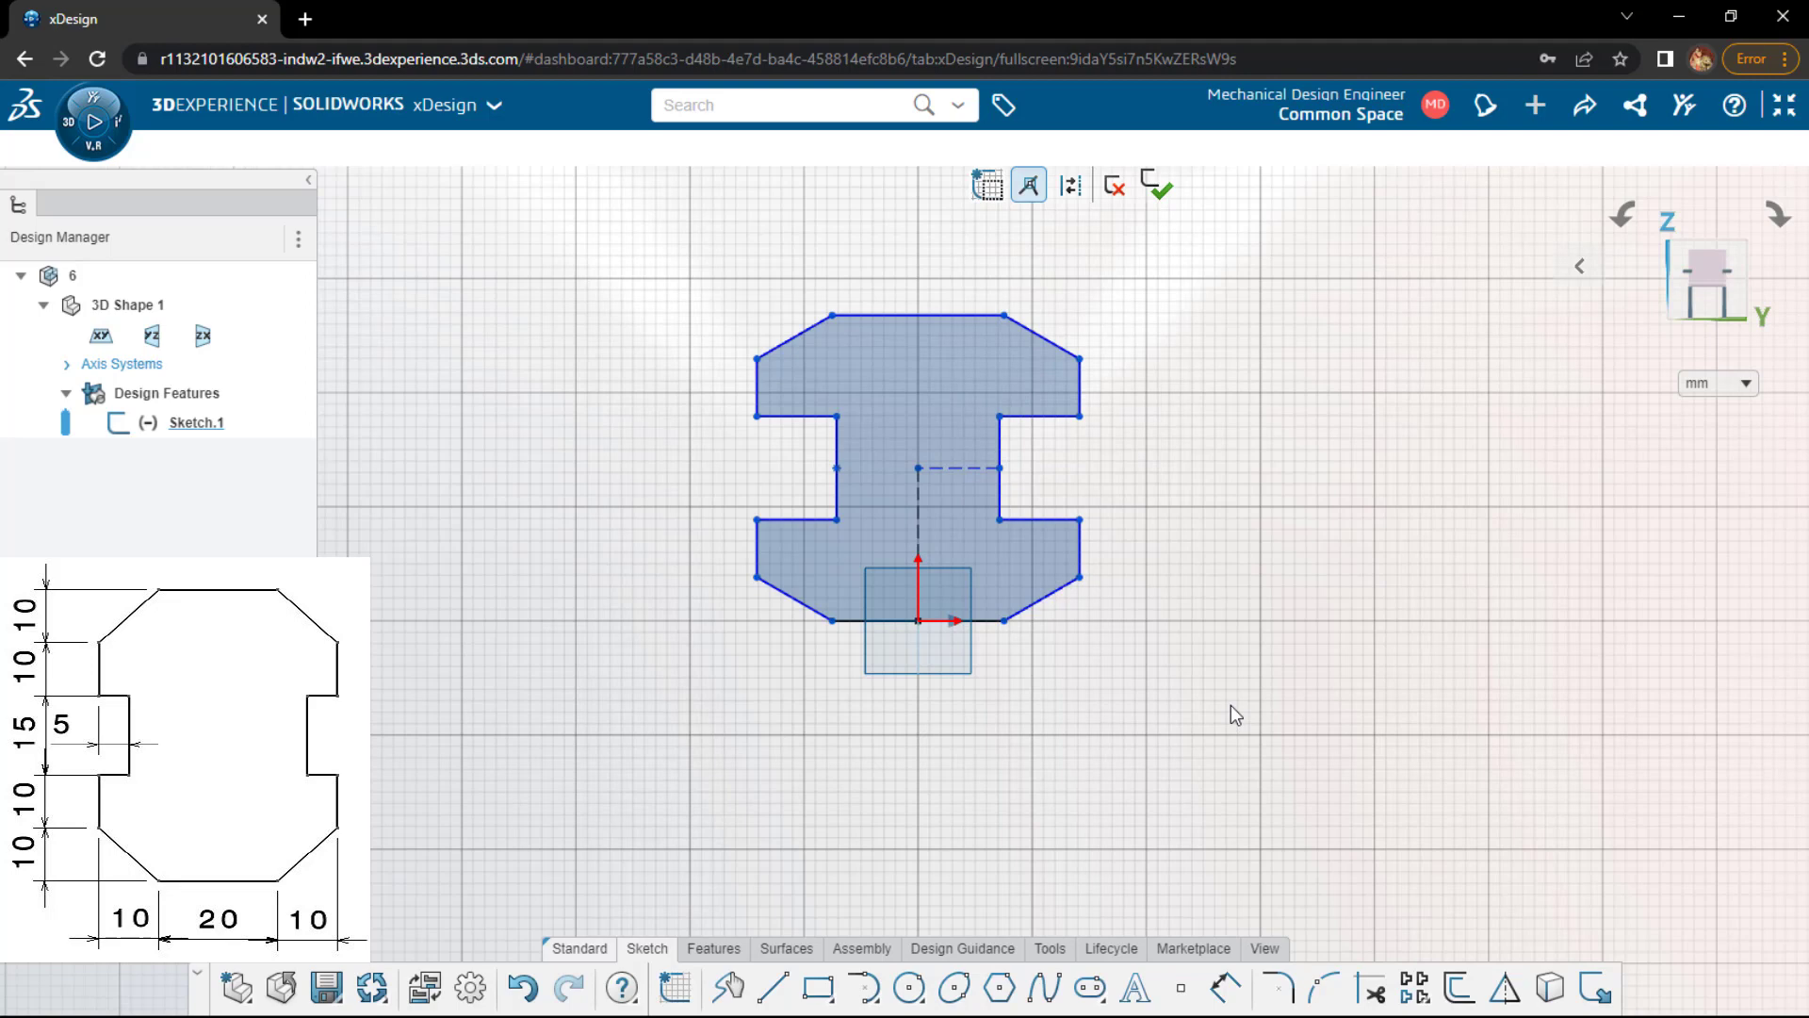
# - Dimension the profile's bottom edge as 20 mm
pyautogui.press('d')
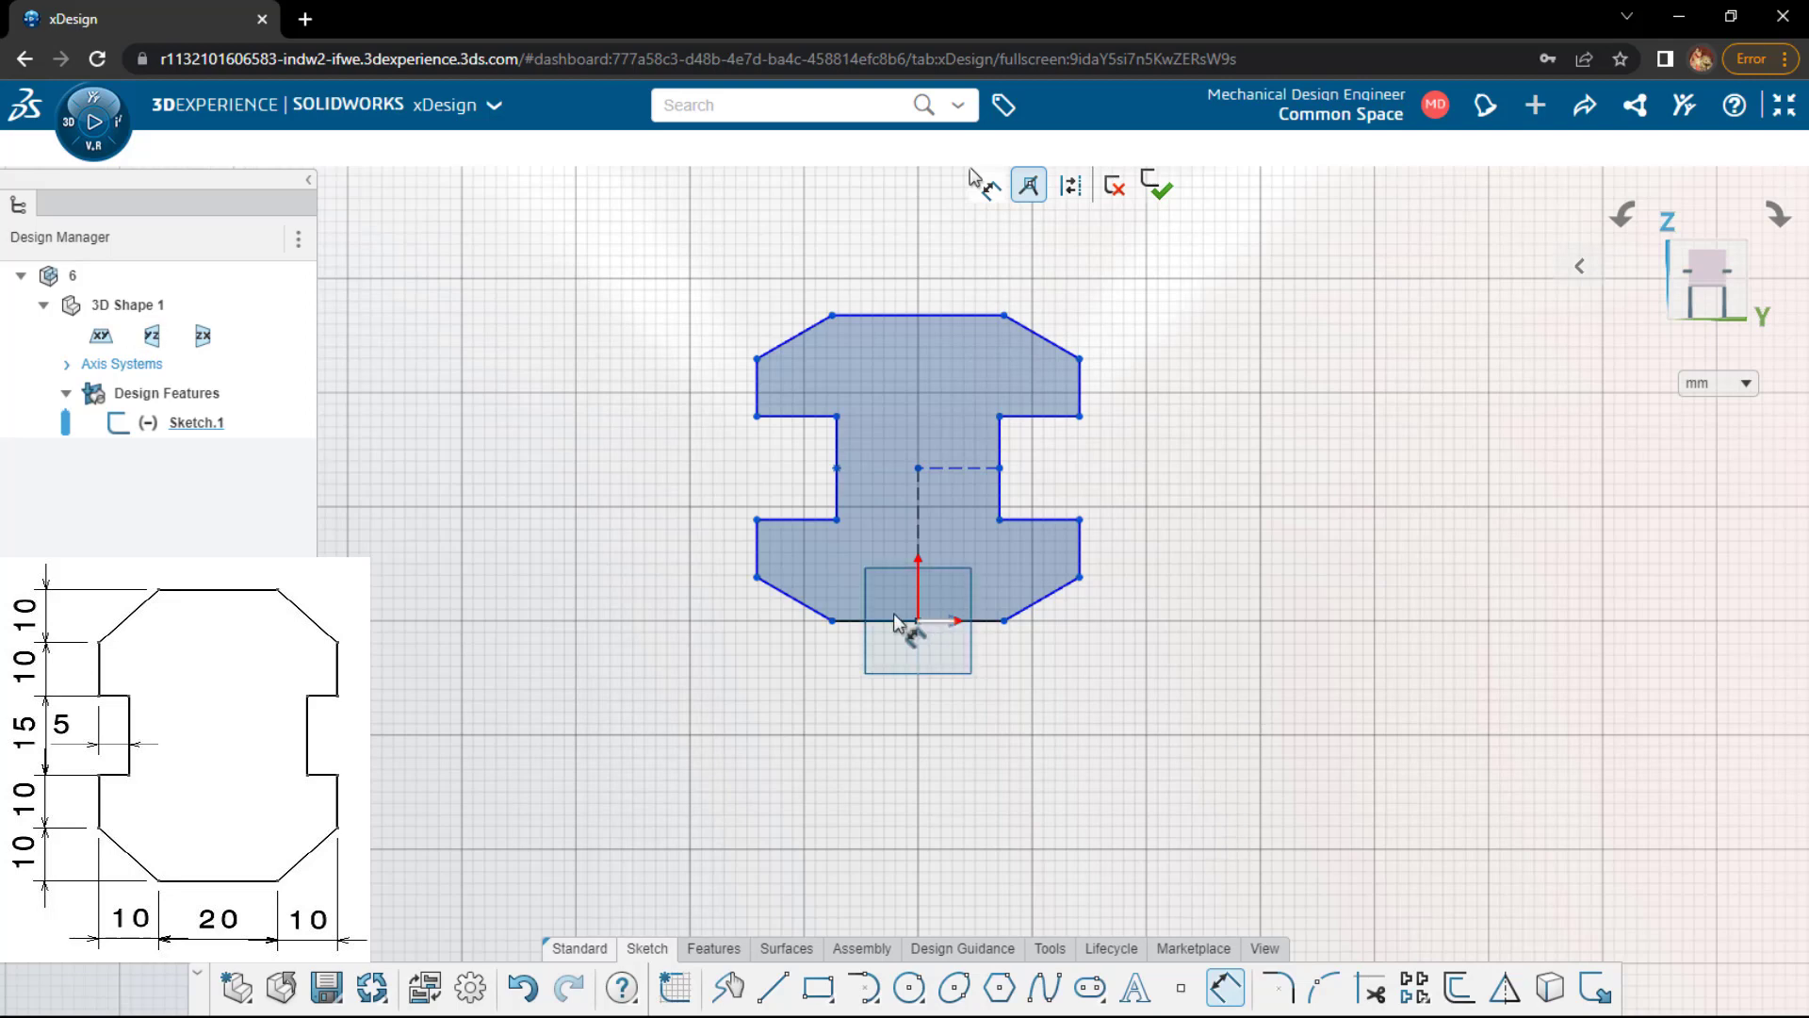
pyautogui.click(887, 663)
pyautogui.press('Return')
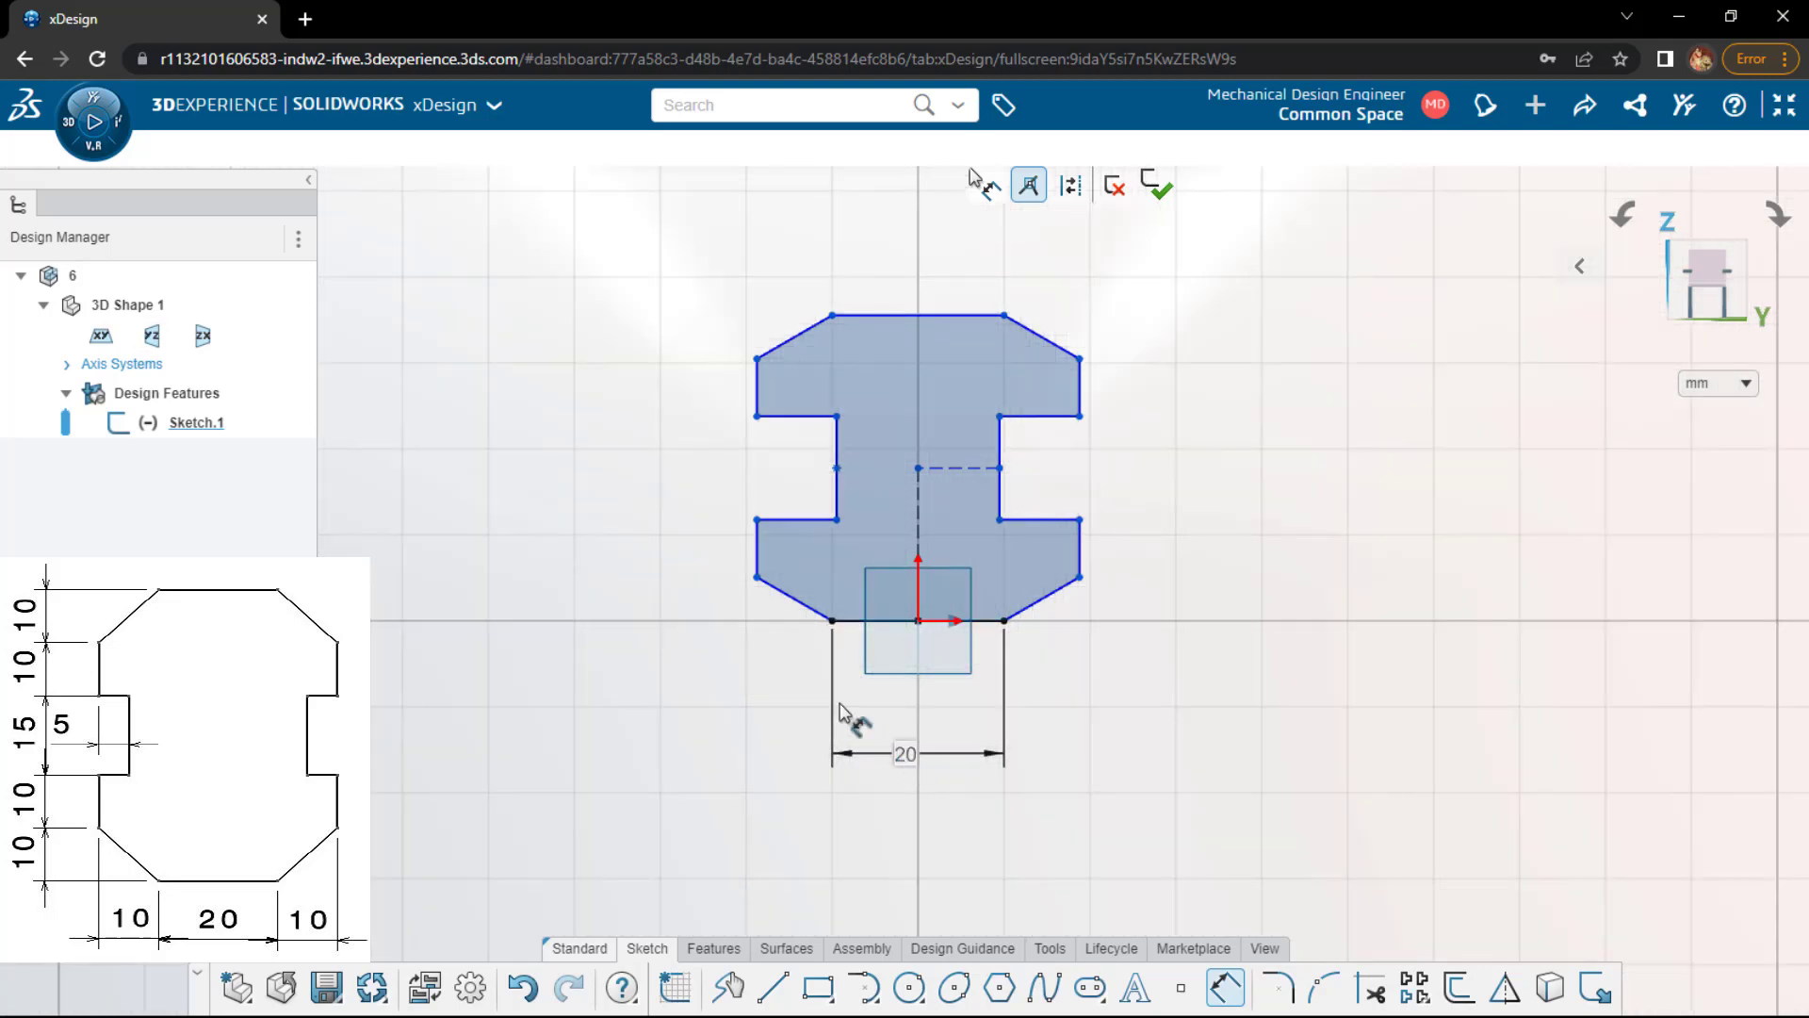
# - Dimension the horizontal width of the lower-left slanted corner as 10 mm
pyautogui.click(757, 579)
pyautogui.click(832, 620)
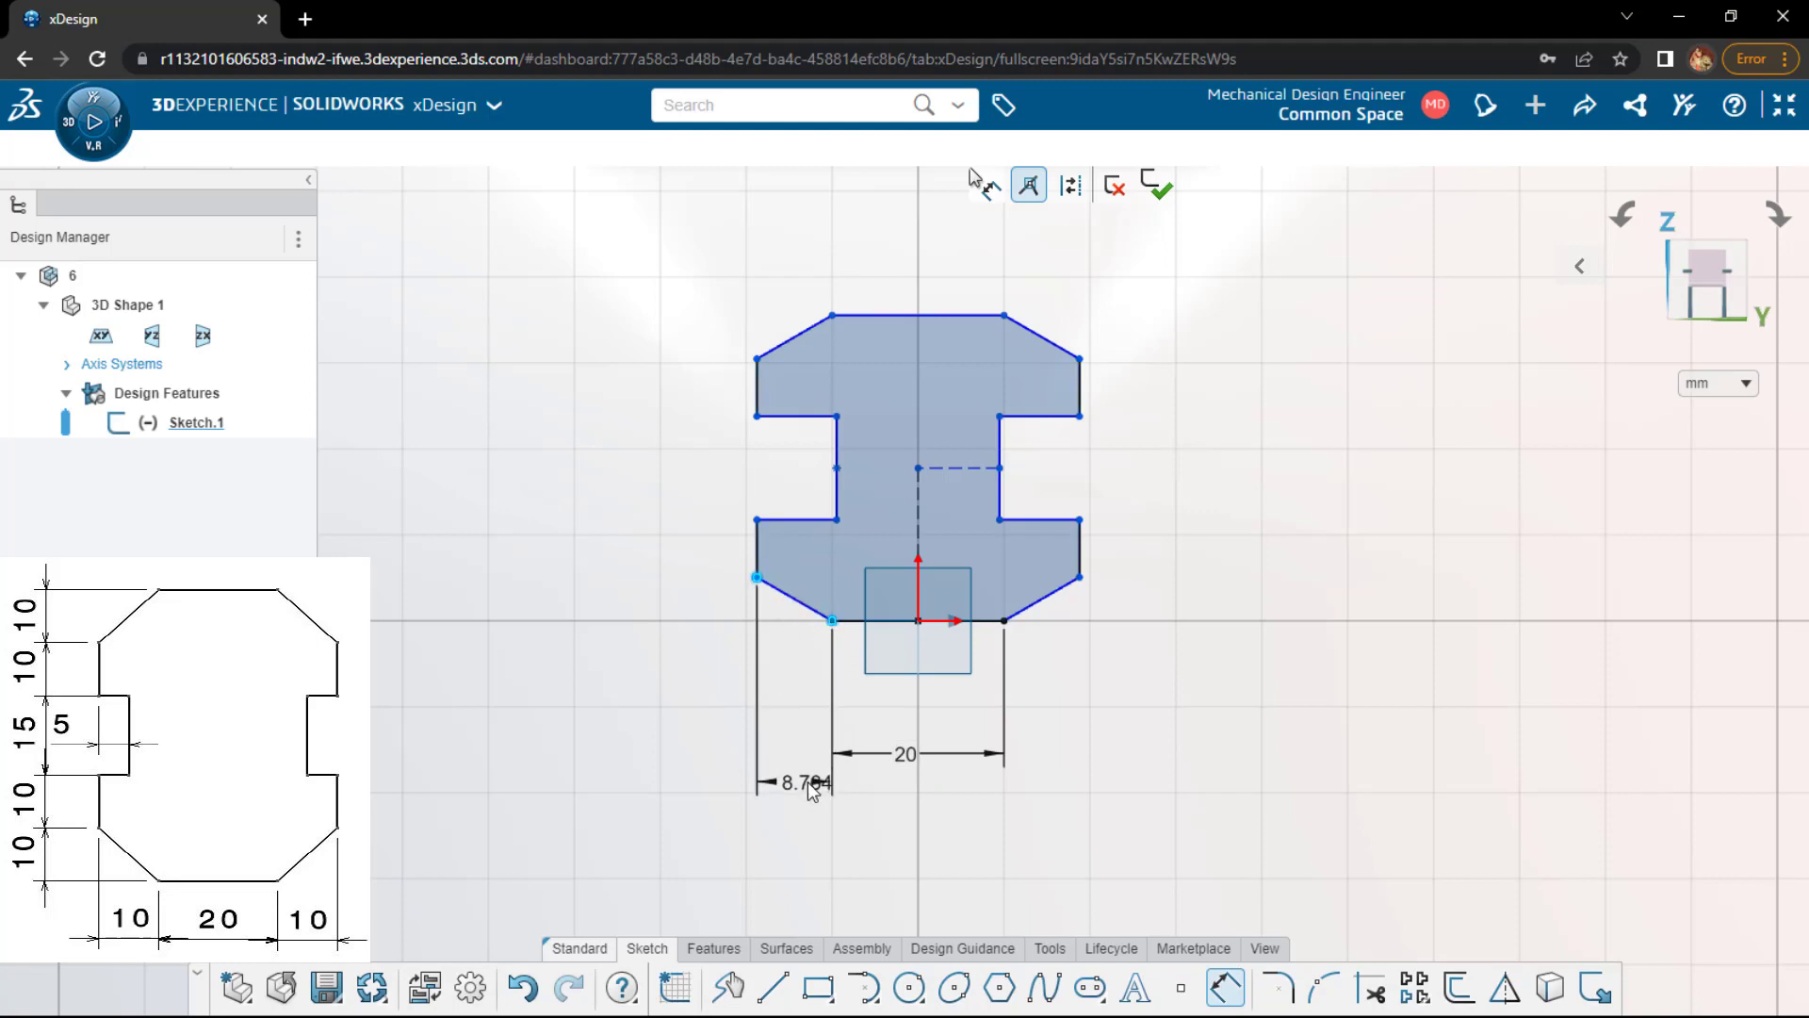
pyautogui.click(806, 782)
pyautogui.write('10')
pyautogui.press('Return')
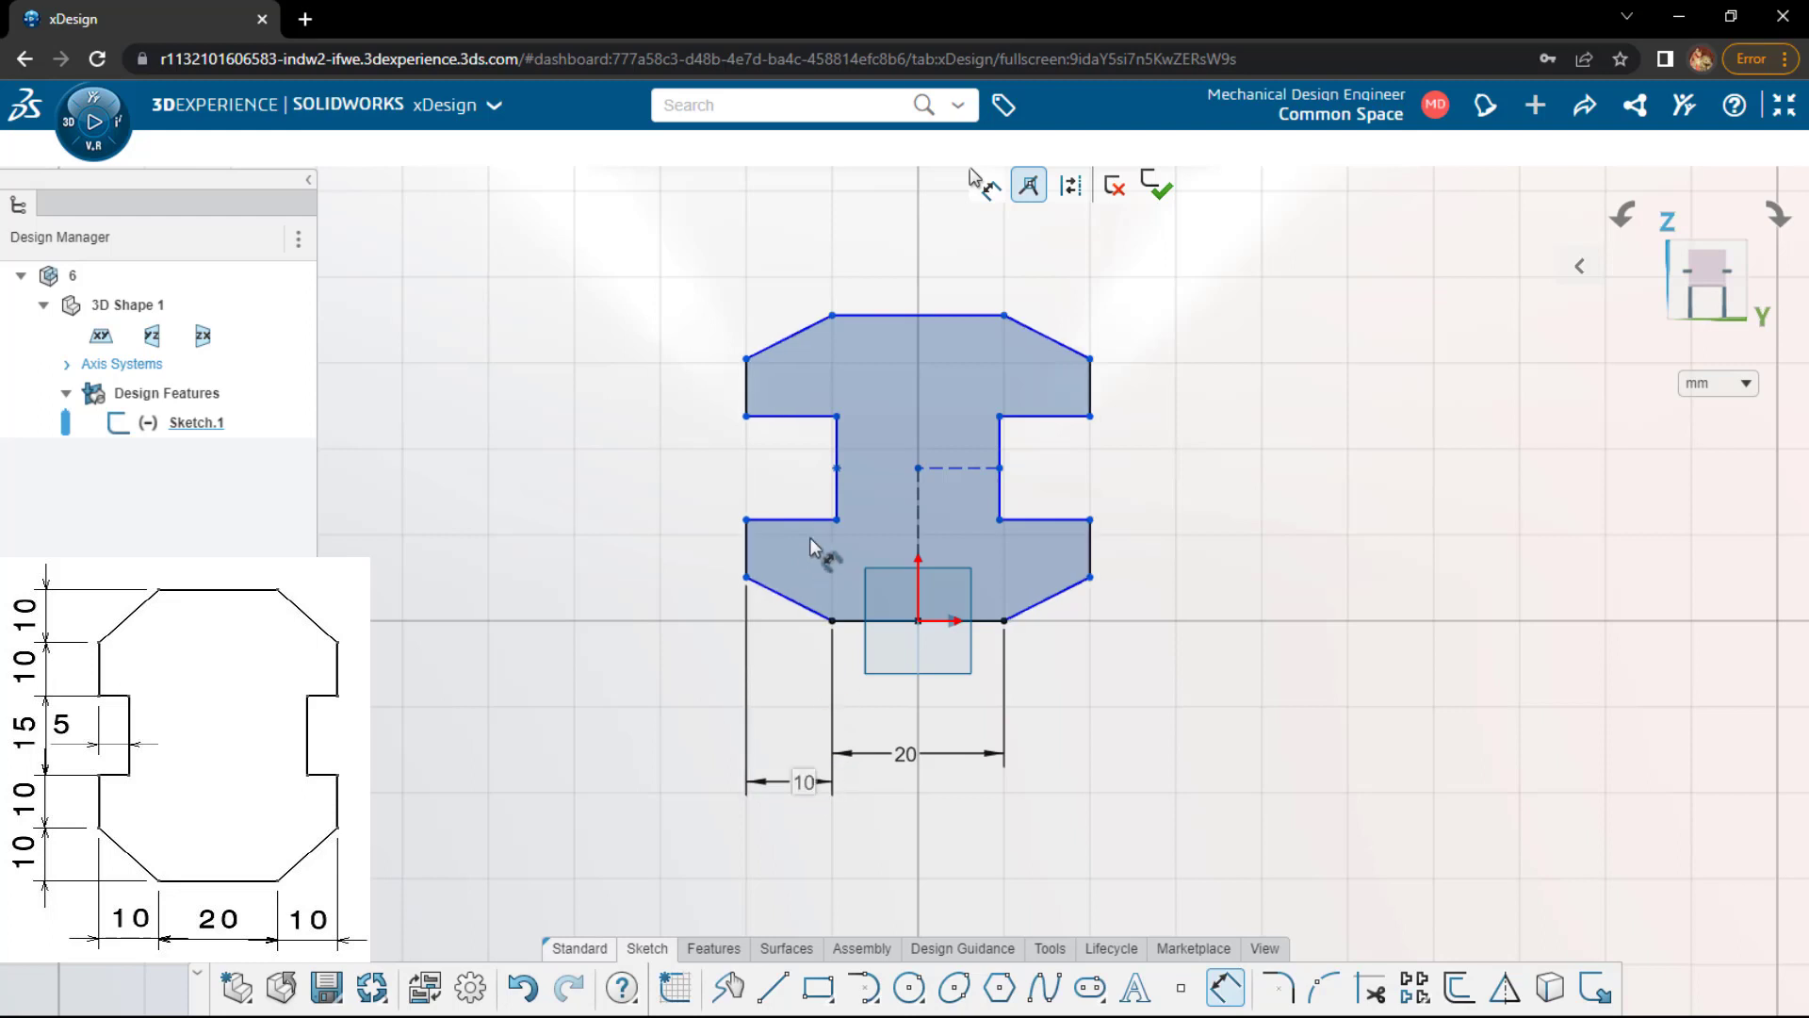
# - Dimension the vertical height of the lower-left slanted corner as 10 mm
pyautogui.click(746, 578)
pyautogui.click(832, 620)
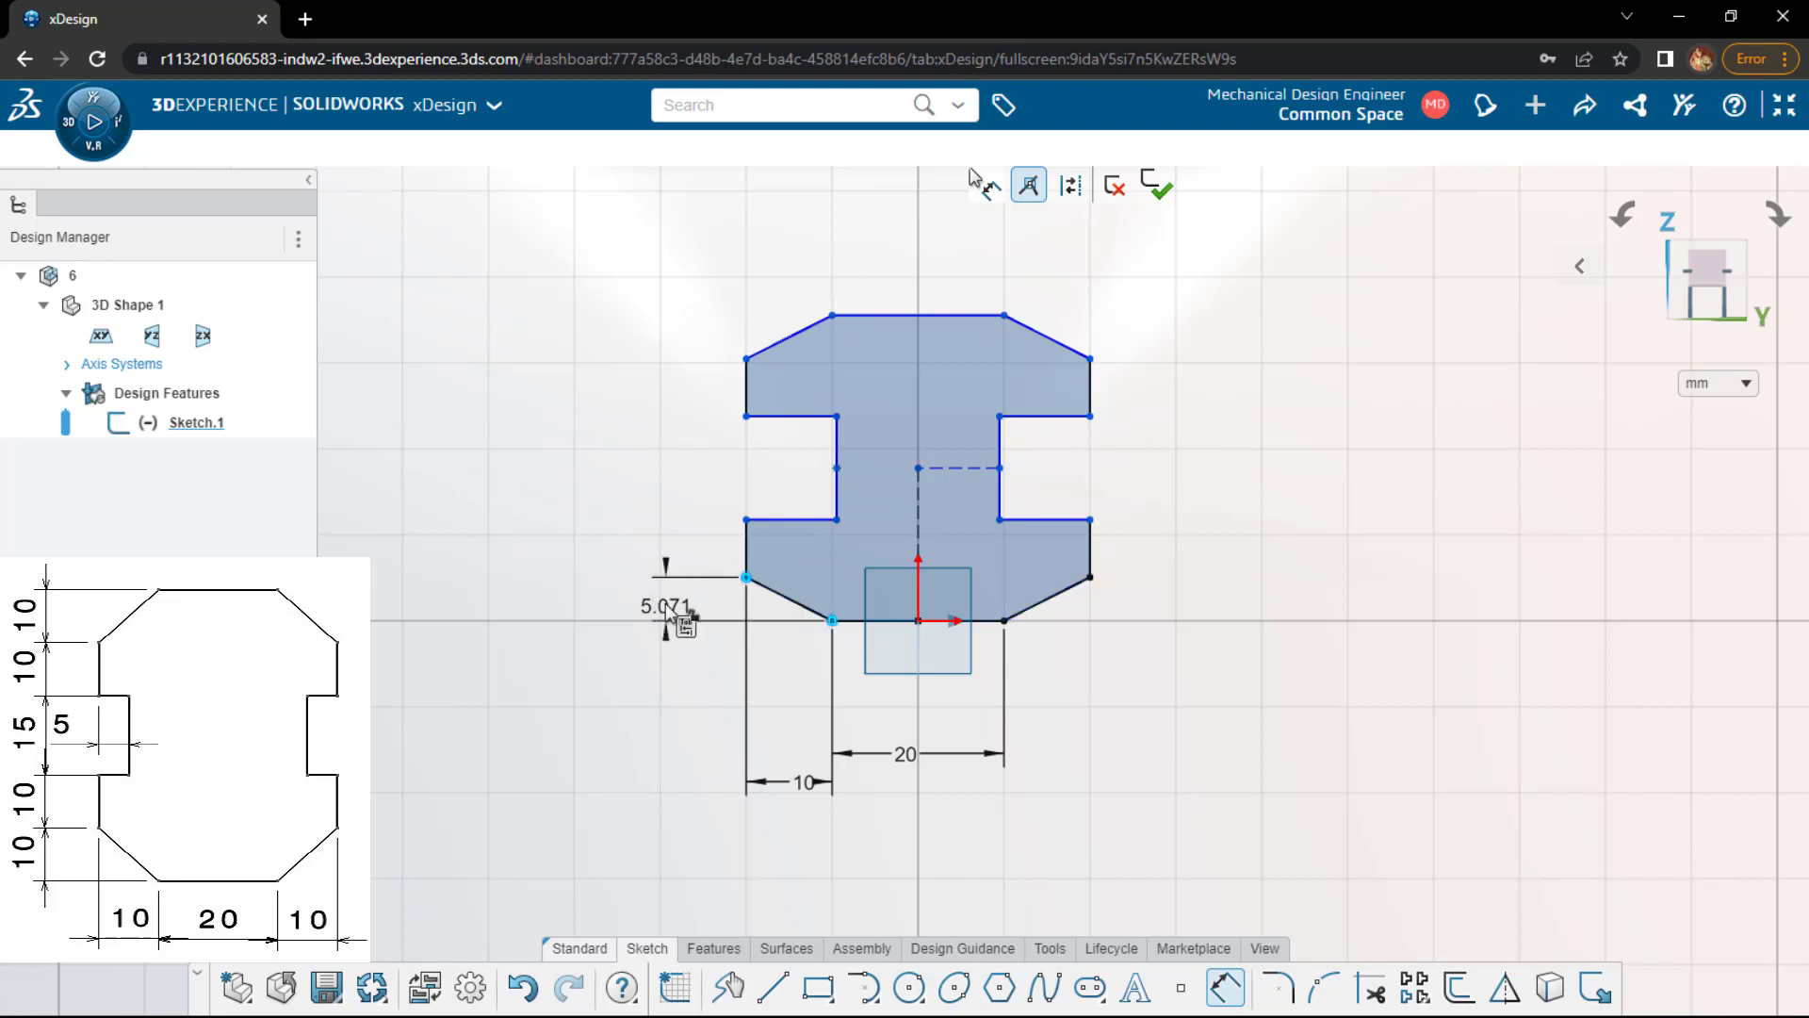
pyautogui.click(666, 610)
pyautogui.write('10')
pyautogui.press('Return')
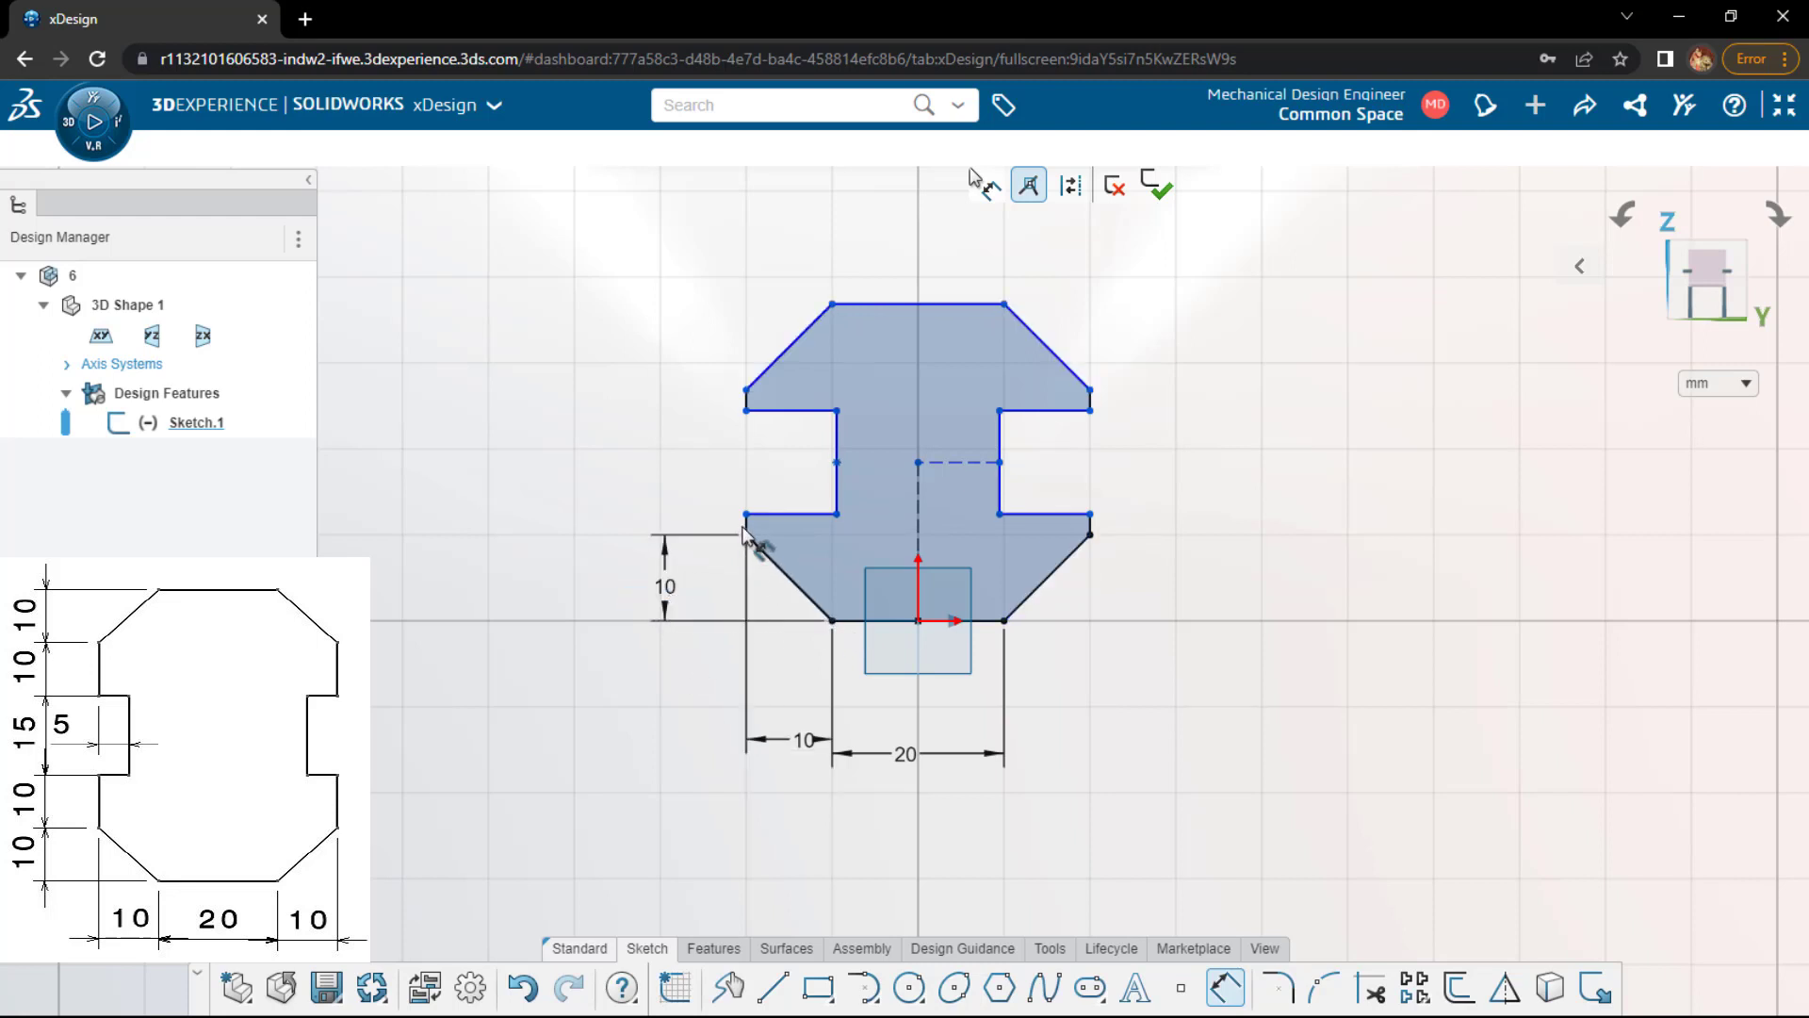
# - Dimension the vertical edge above the lower-left slanted corner as 10 mm
pyautogui.scroll(4, 745, 527)
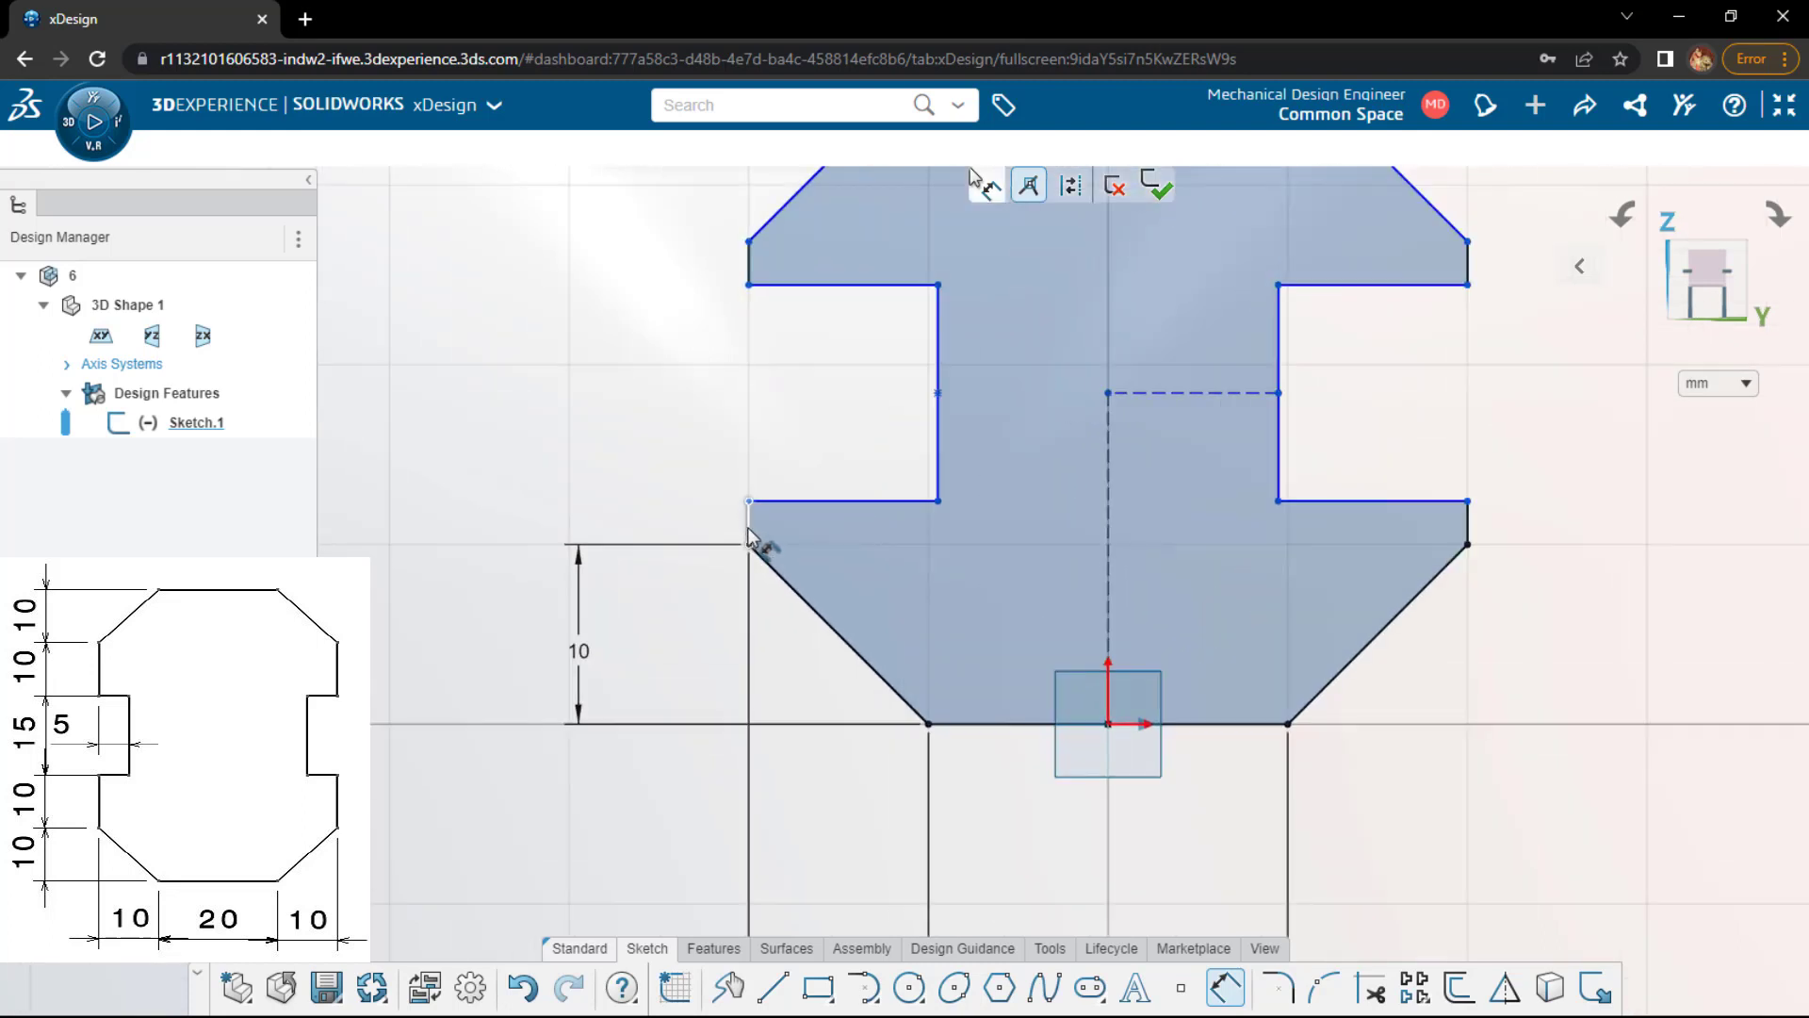
pyautogui.click(748, 527)
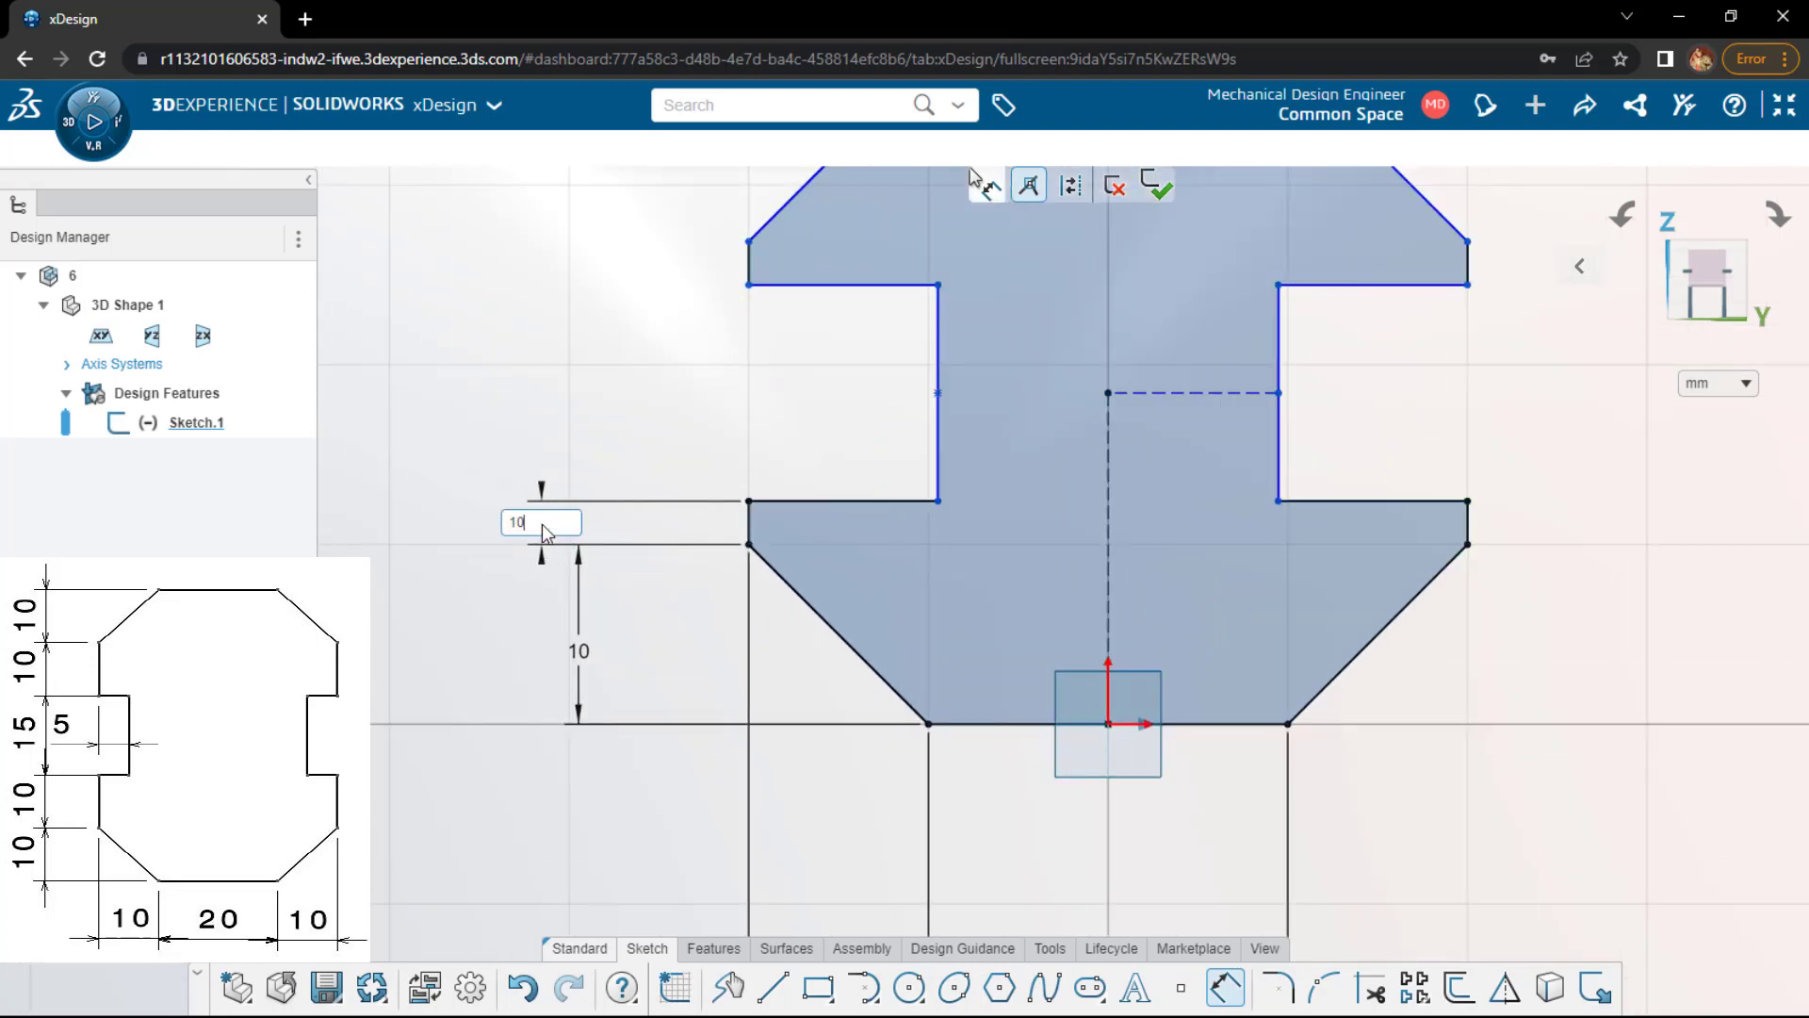
pyautogui.press('Return')
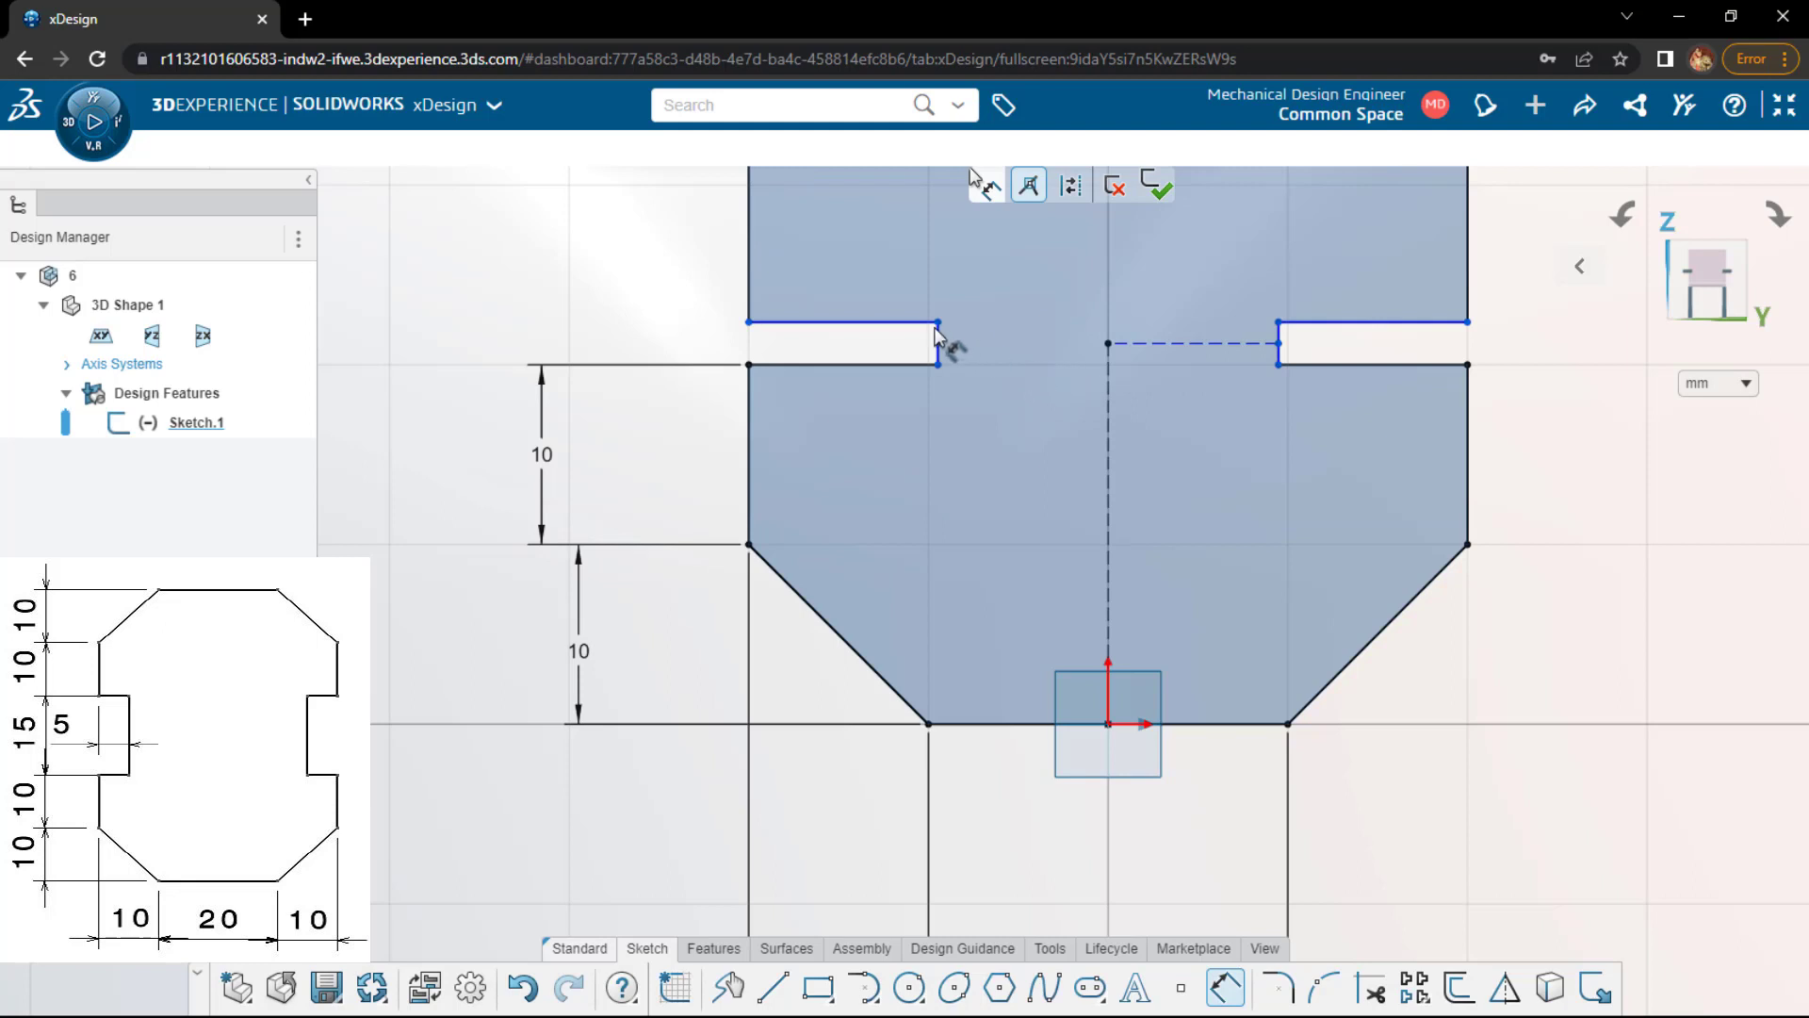
# - Dimension the vertical opening of the profile's left notch as 15 mm
pyautogui.click(938, 353)
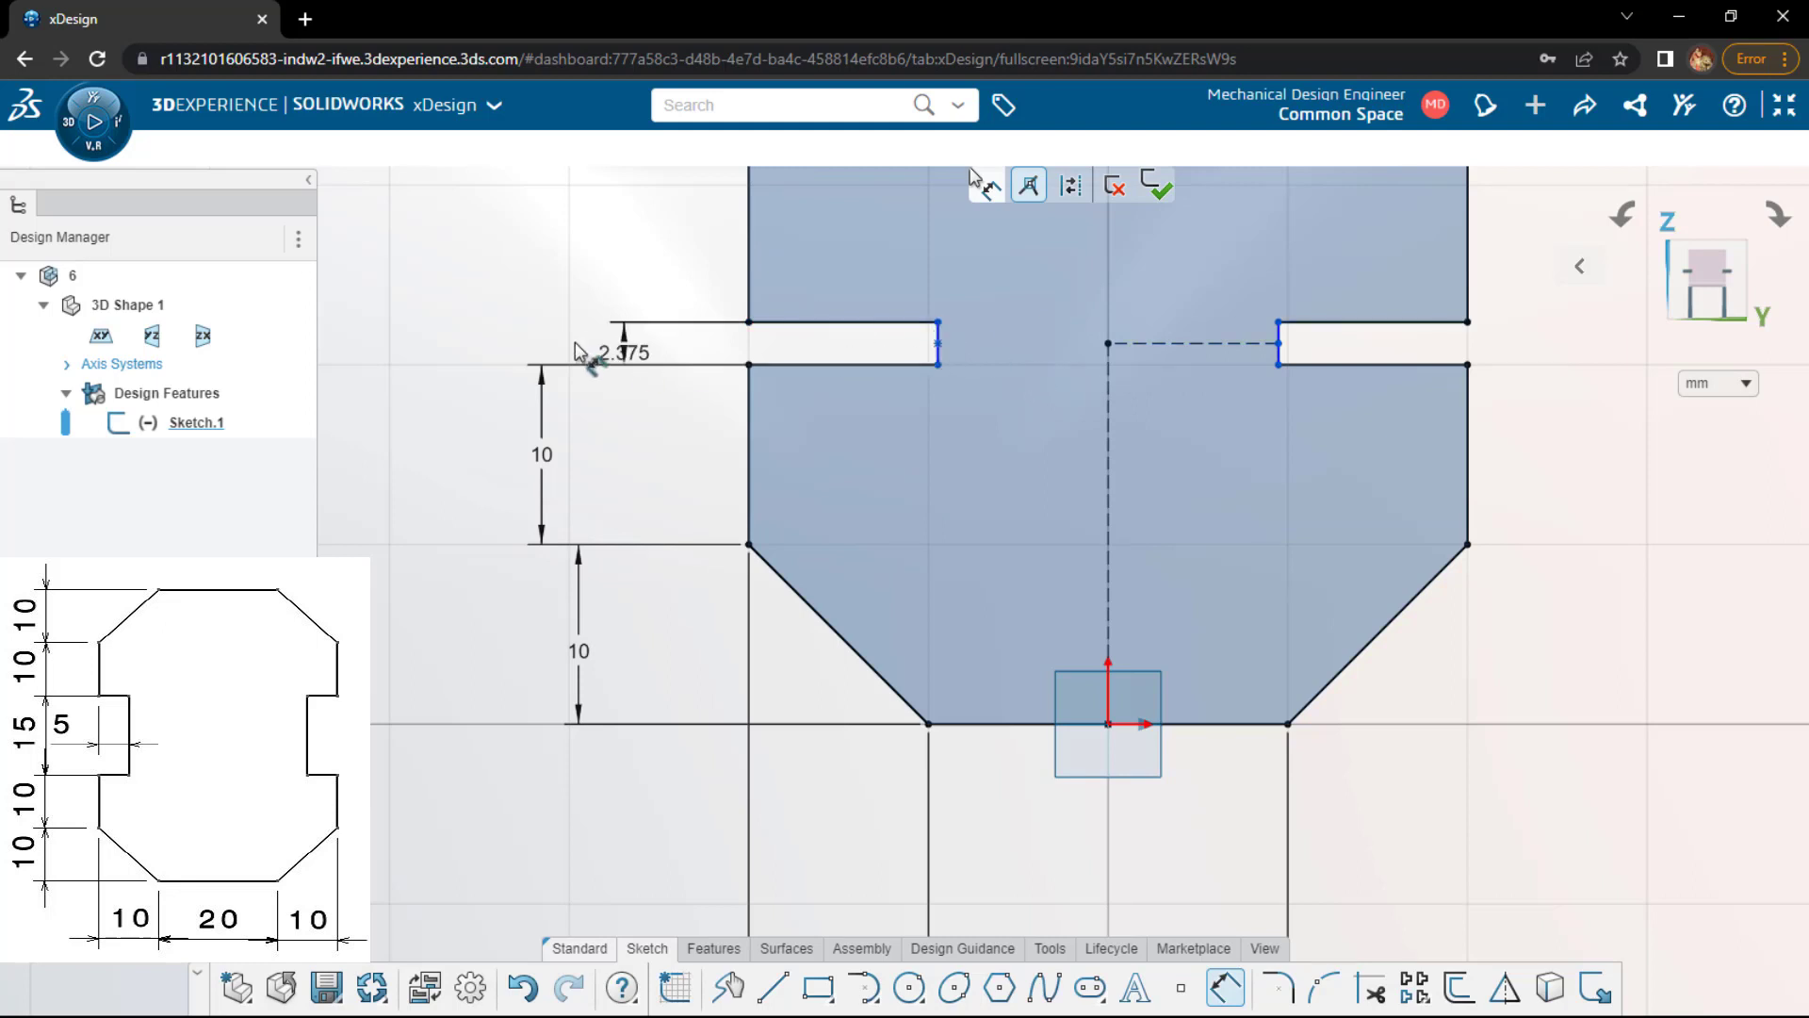
pyautogui.click(576, 341)
pyautogui.write('15')
pyautogui.press('Return')
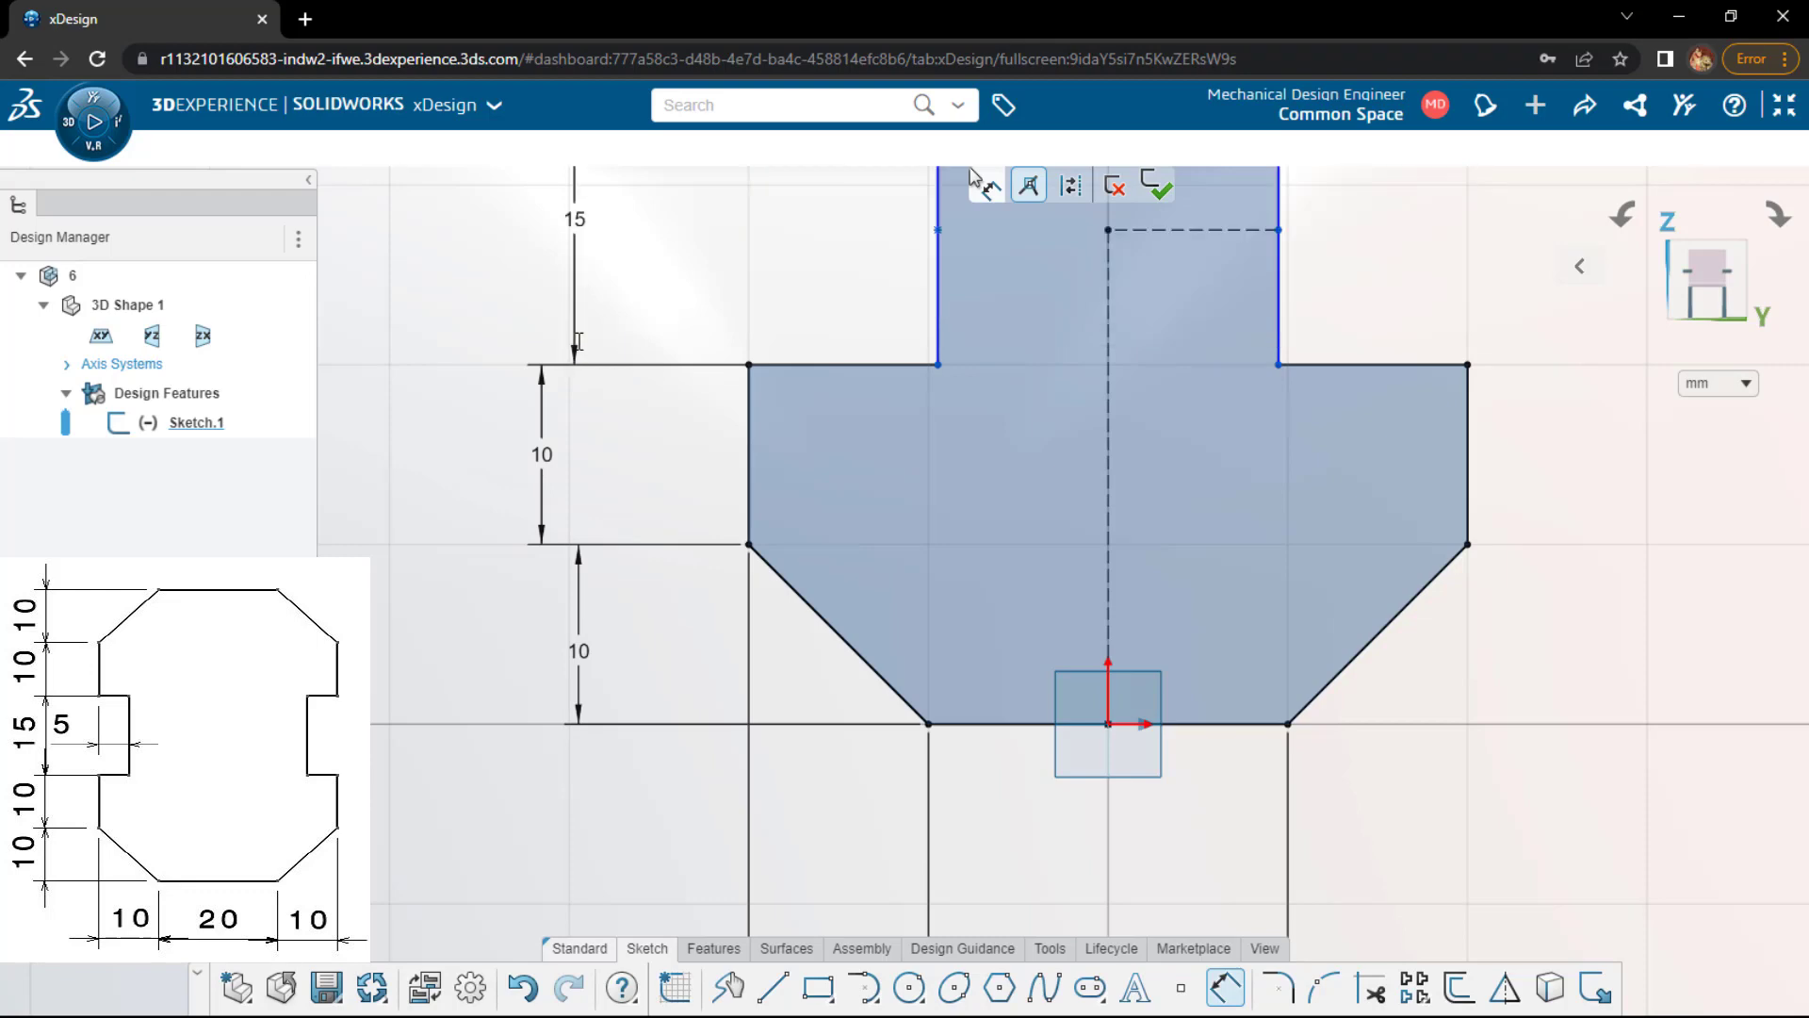
# - Dimension the horizontal depth of the left notch as 5 mm
pyautogui.scroll(-3, 708, 297)
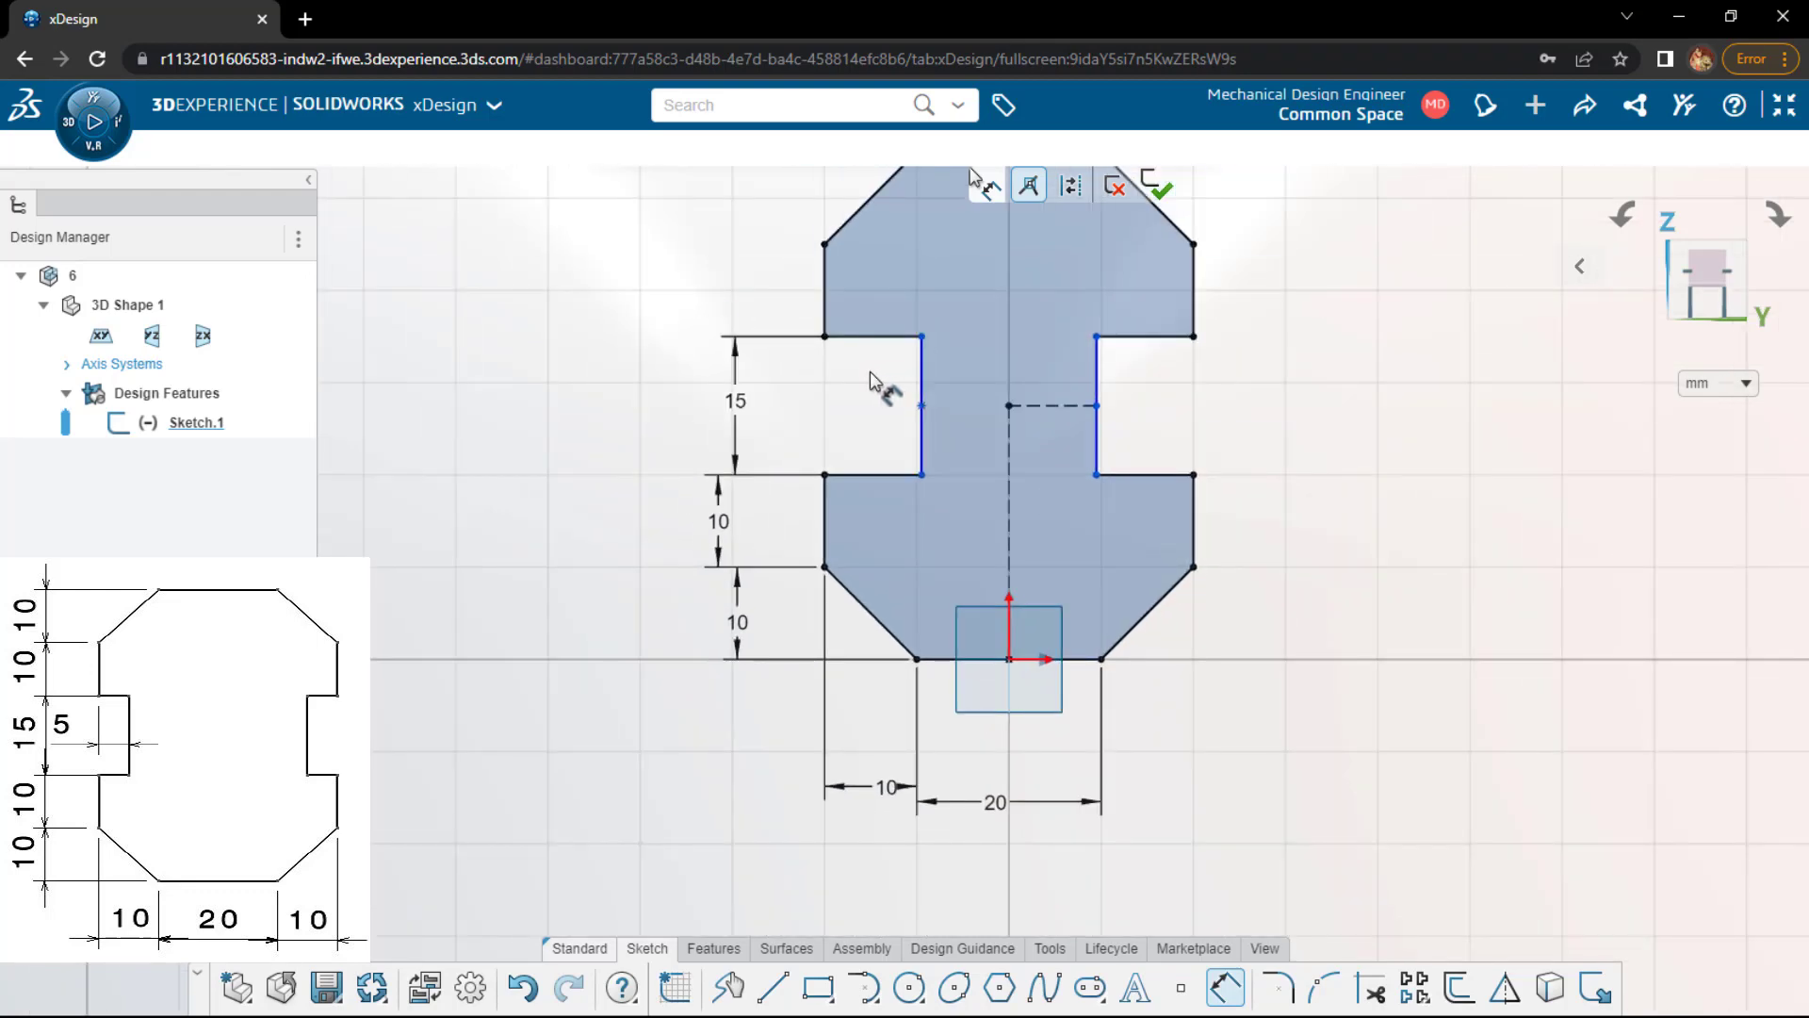
pyautogui.click(923, 386)
pyautogui.click(825, 338)
pyautogui.click(841, 367)
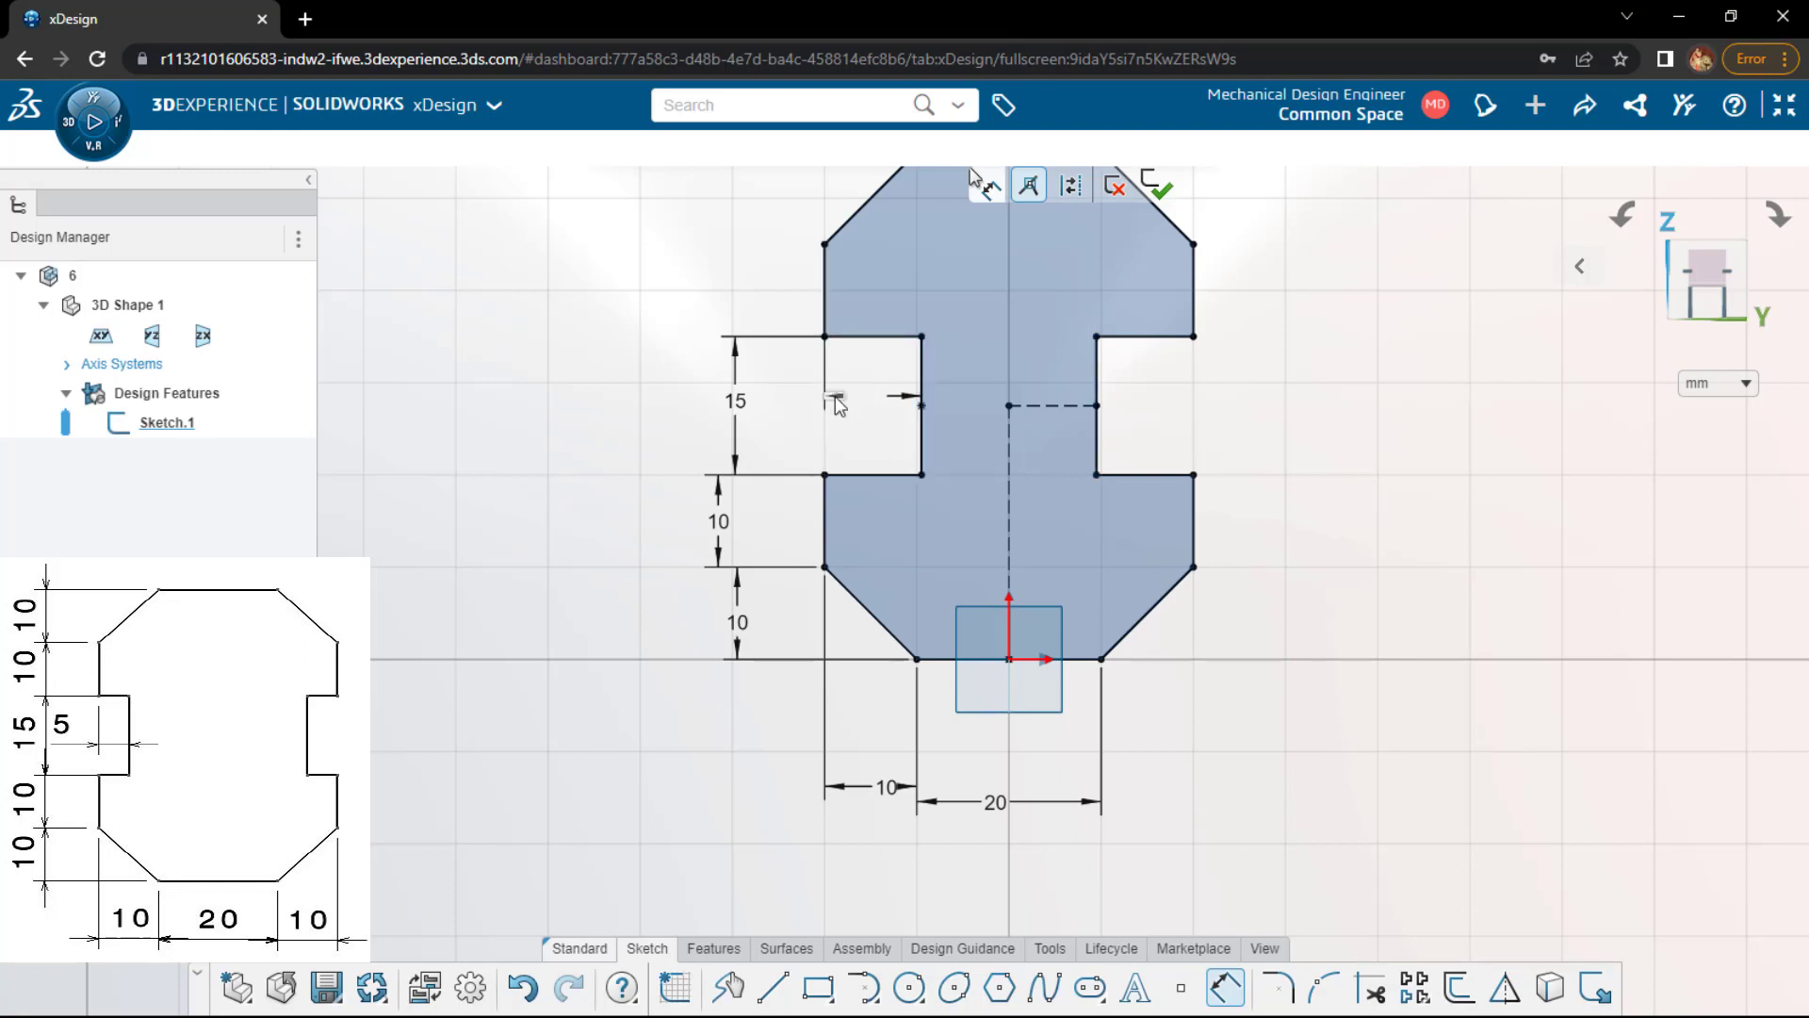
pyautogui.write('5')
pyautogui.press('Return')
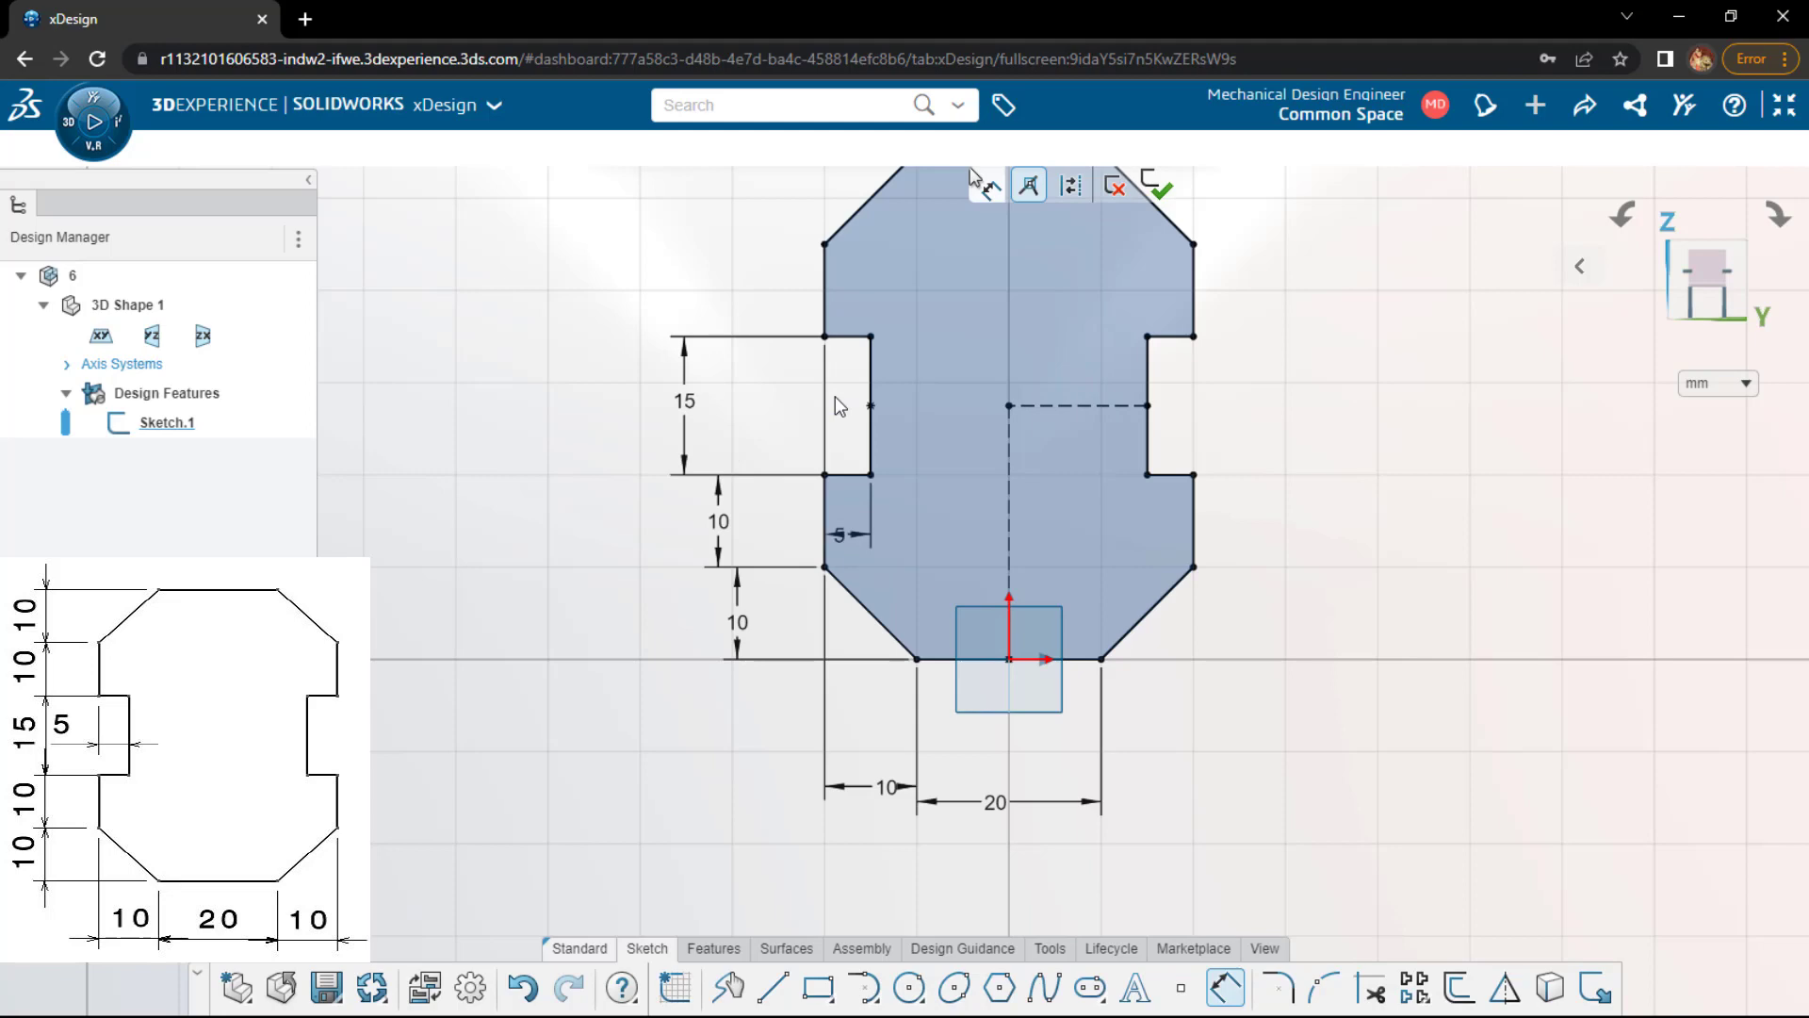
# - Exit the fully dimensioned profile sketch and save component 6
pyautogui.scroll(-2, 811, 415)
pyautogui.scroll(-2, 625, 302)
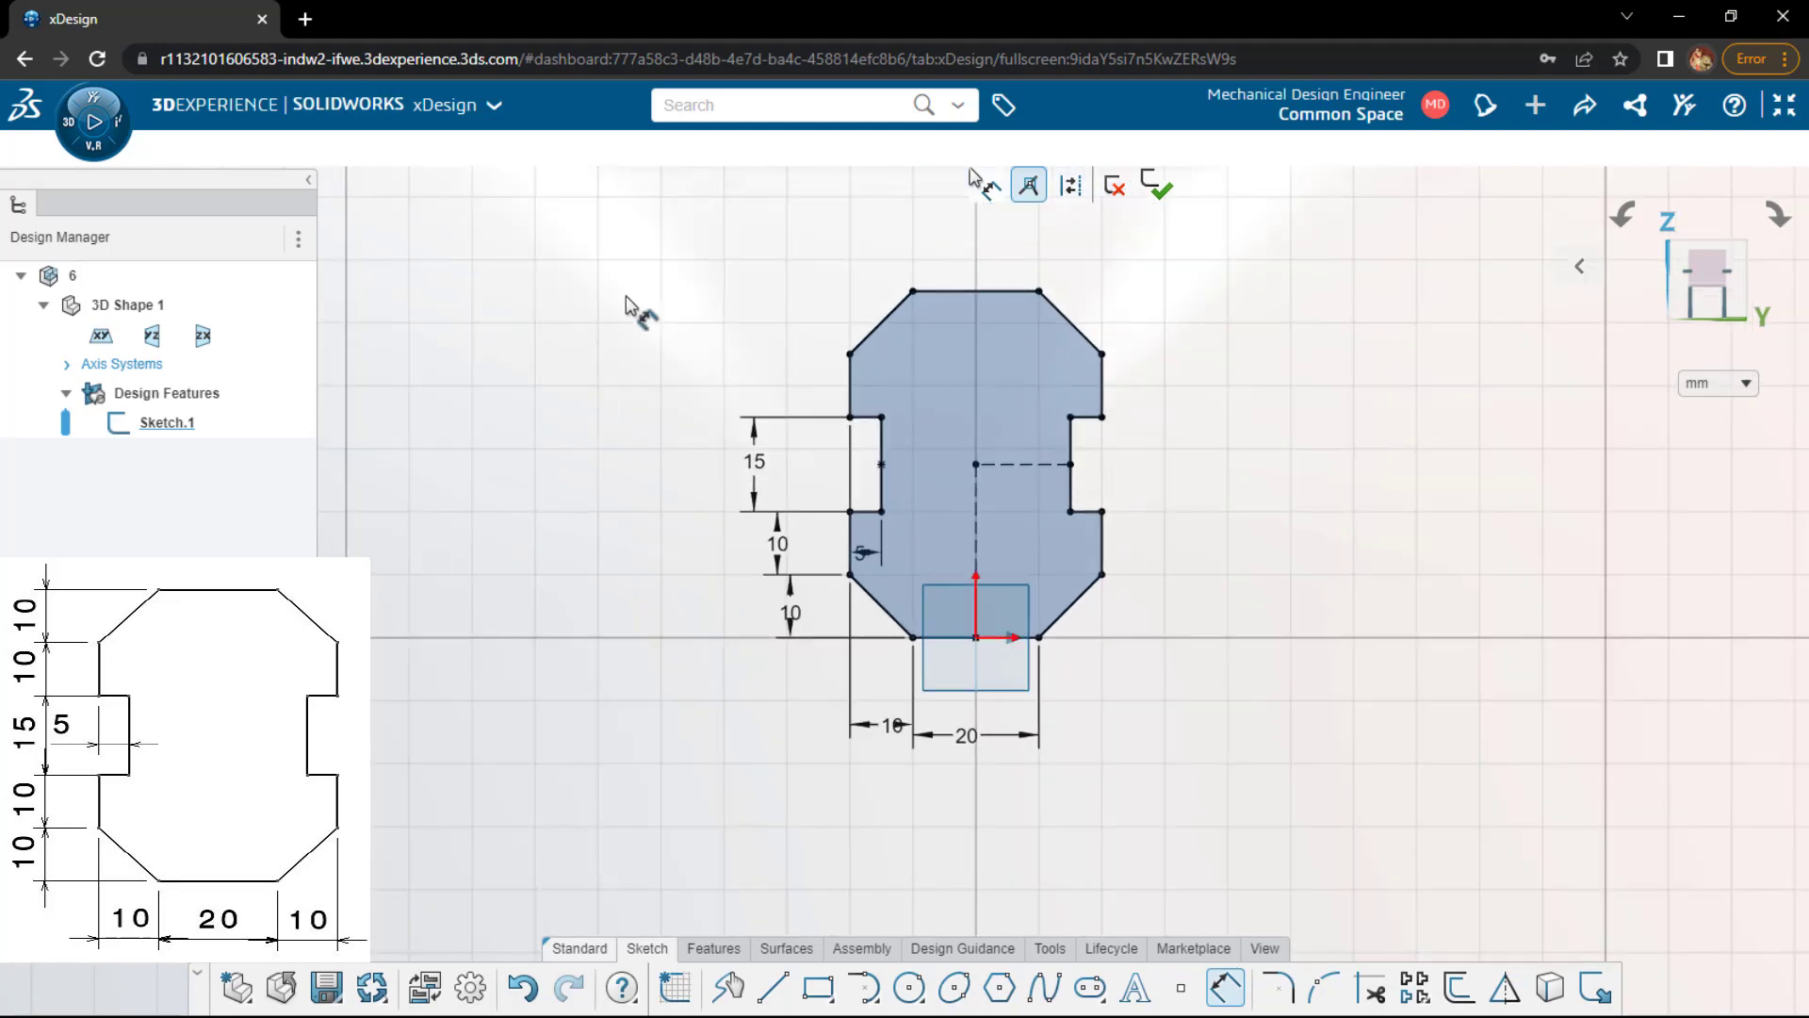
pyautogui.hotkey('ctrl', 's')
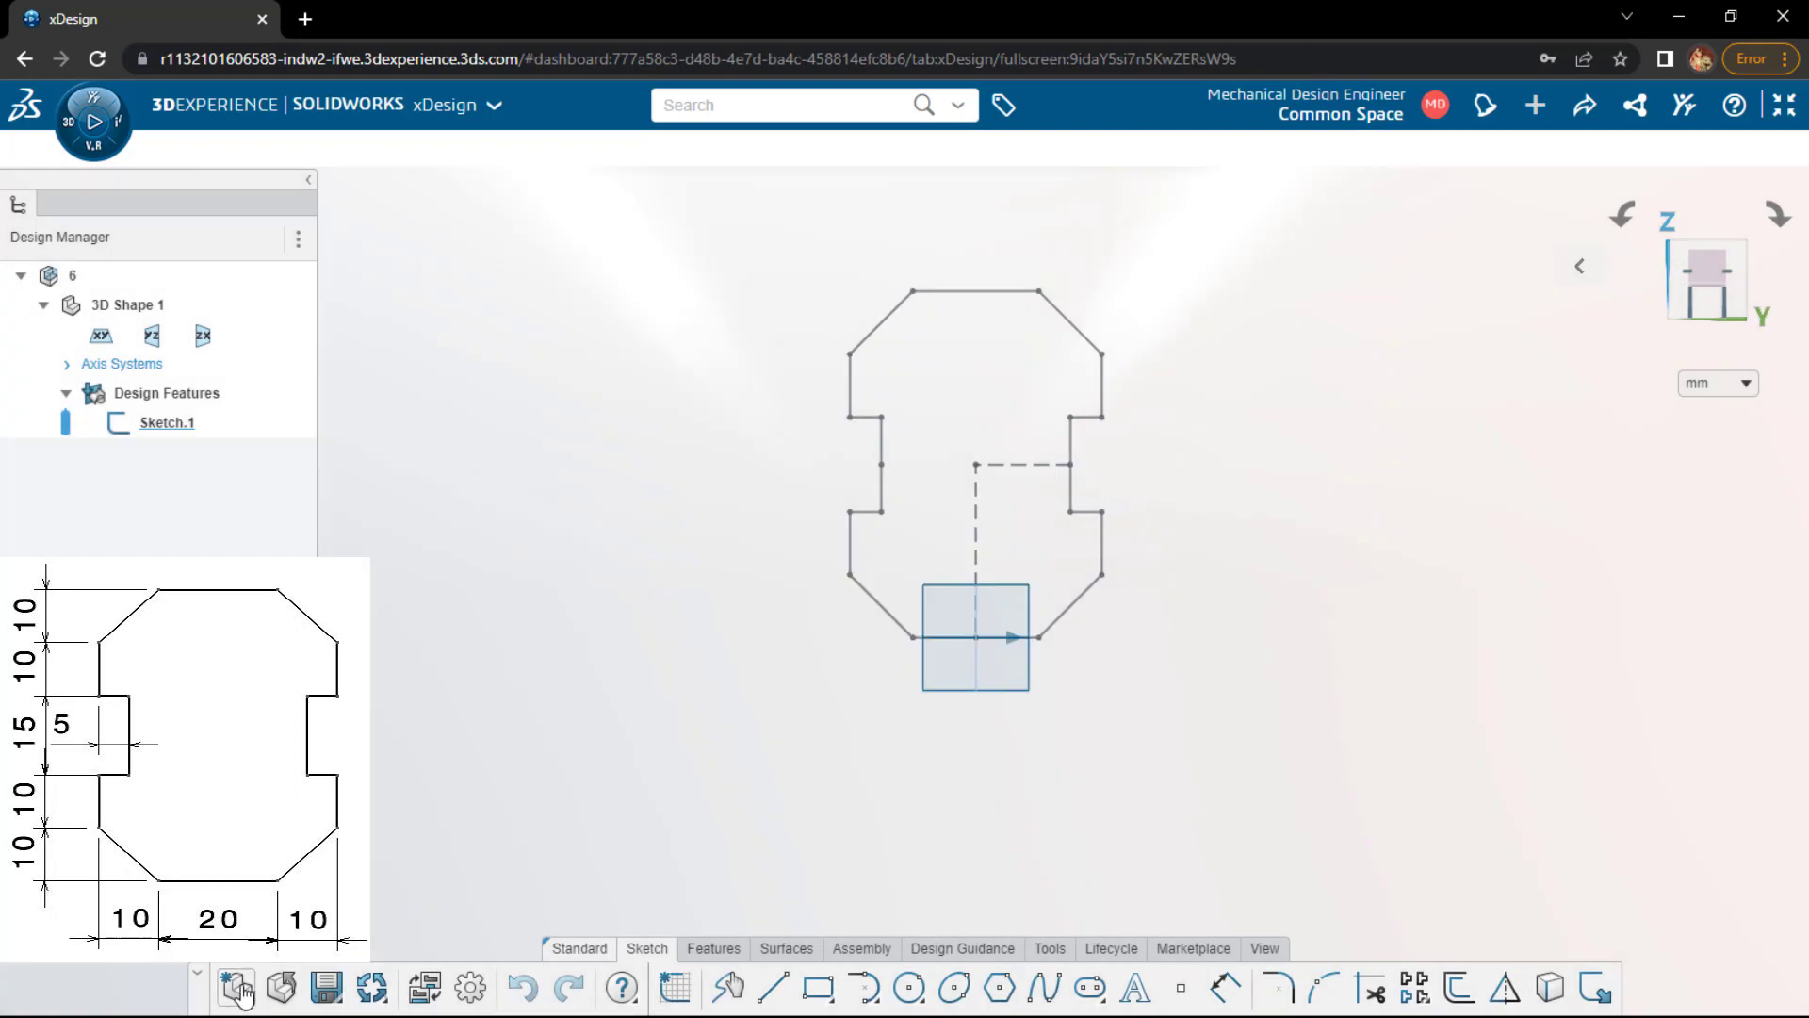
# - Create a new component named 7 and start a sketch on its YZ plane
pyautogui.click(238, 987)
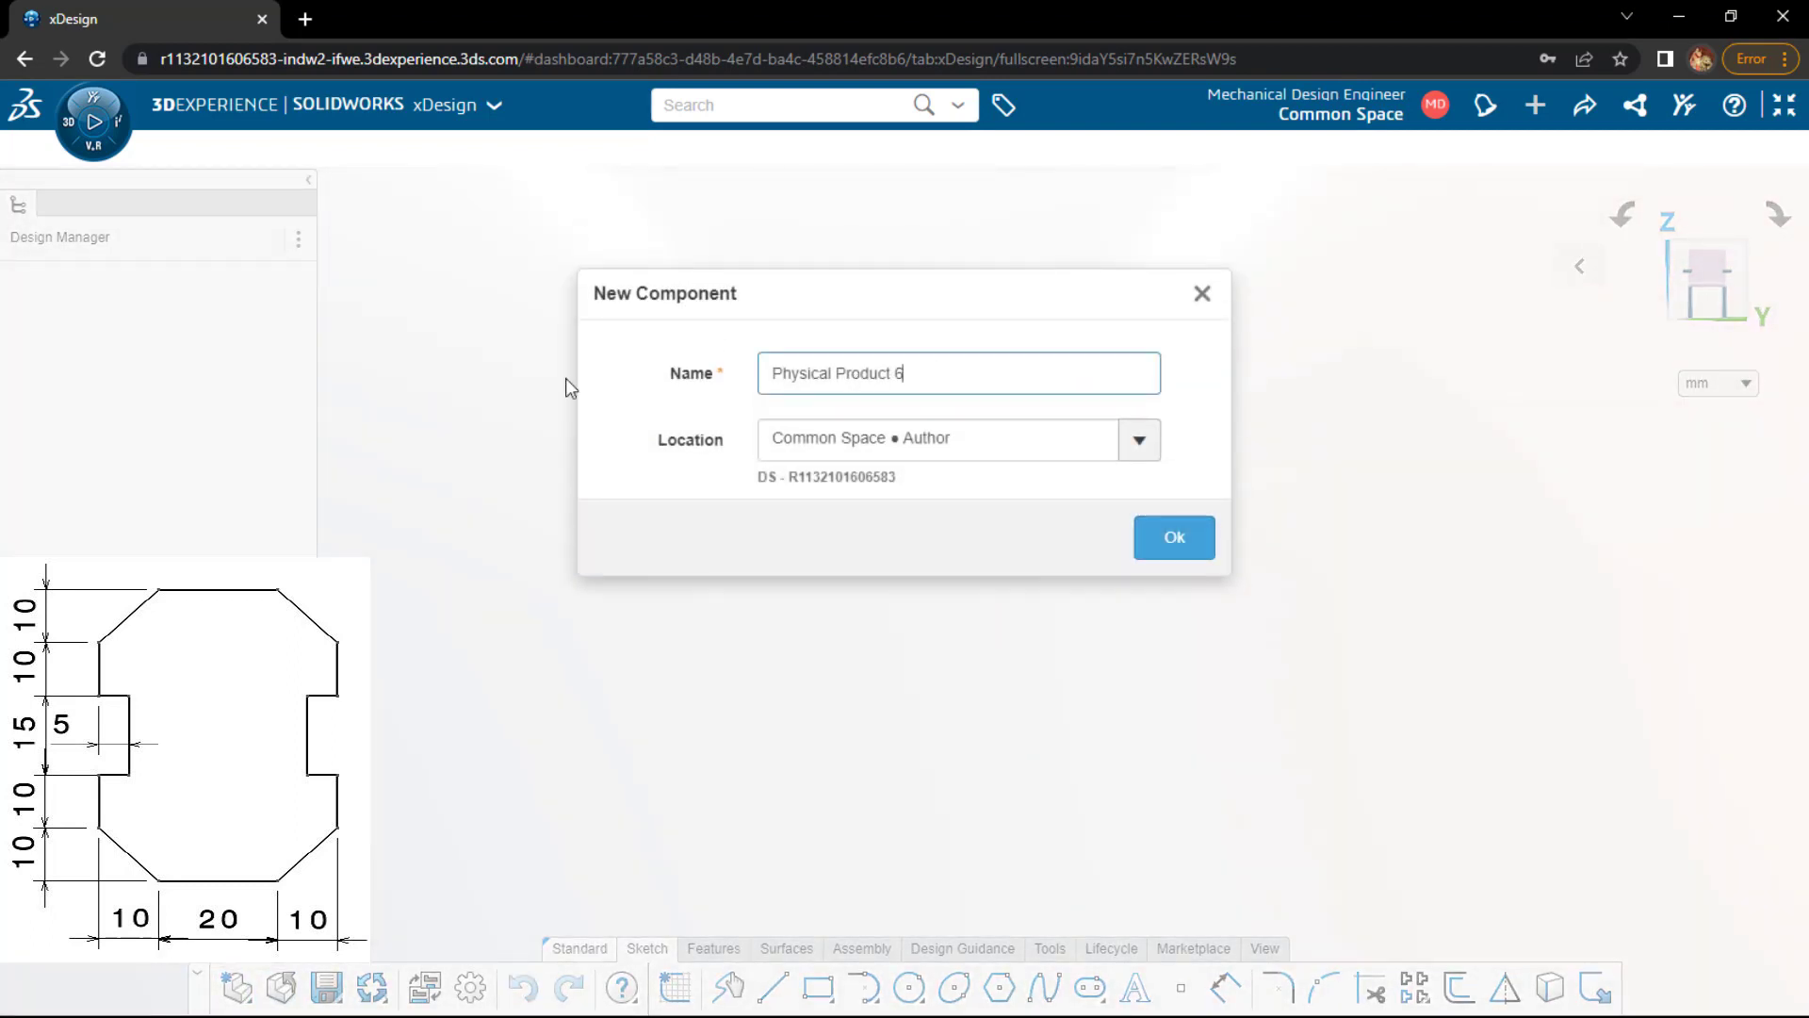
pyautogui.hotkey('ctrl', 'a')
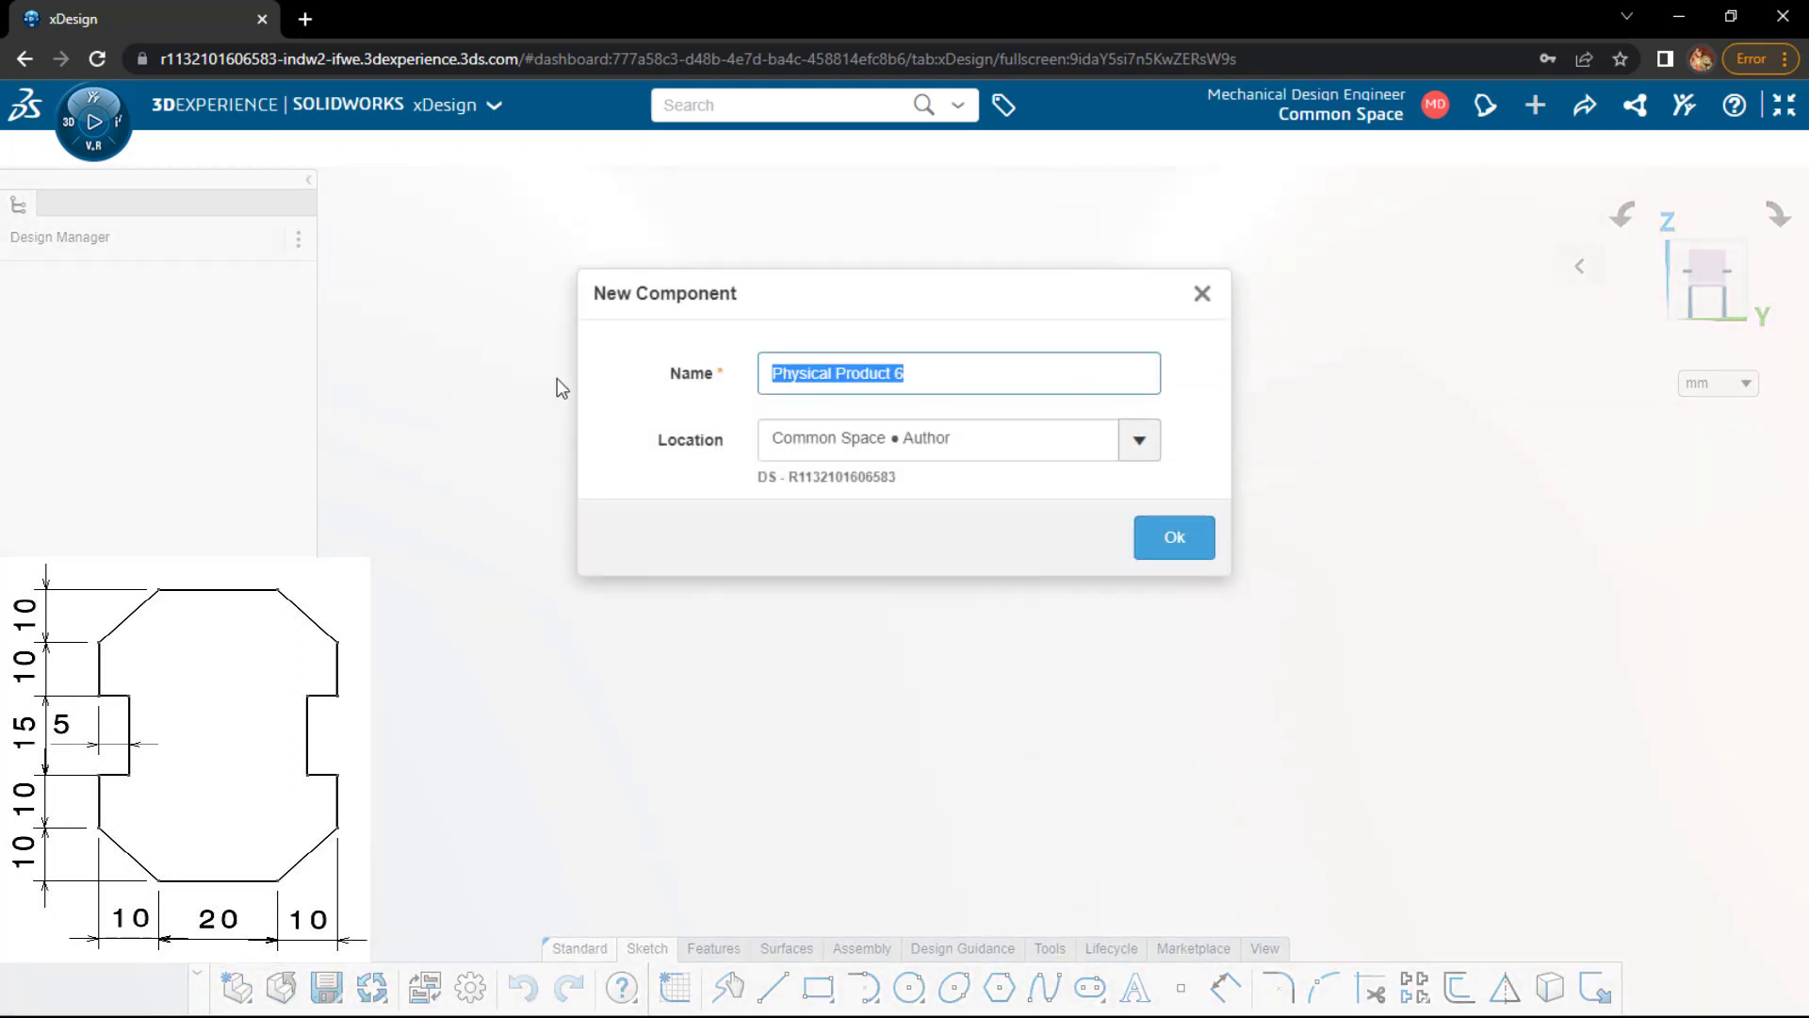
pyautogui.write('7')
pyautogui.press('Return')
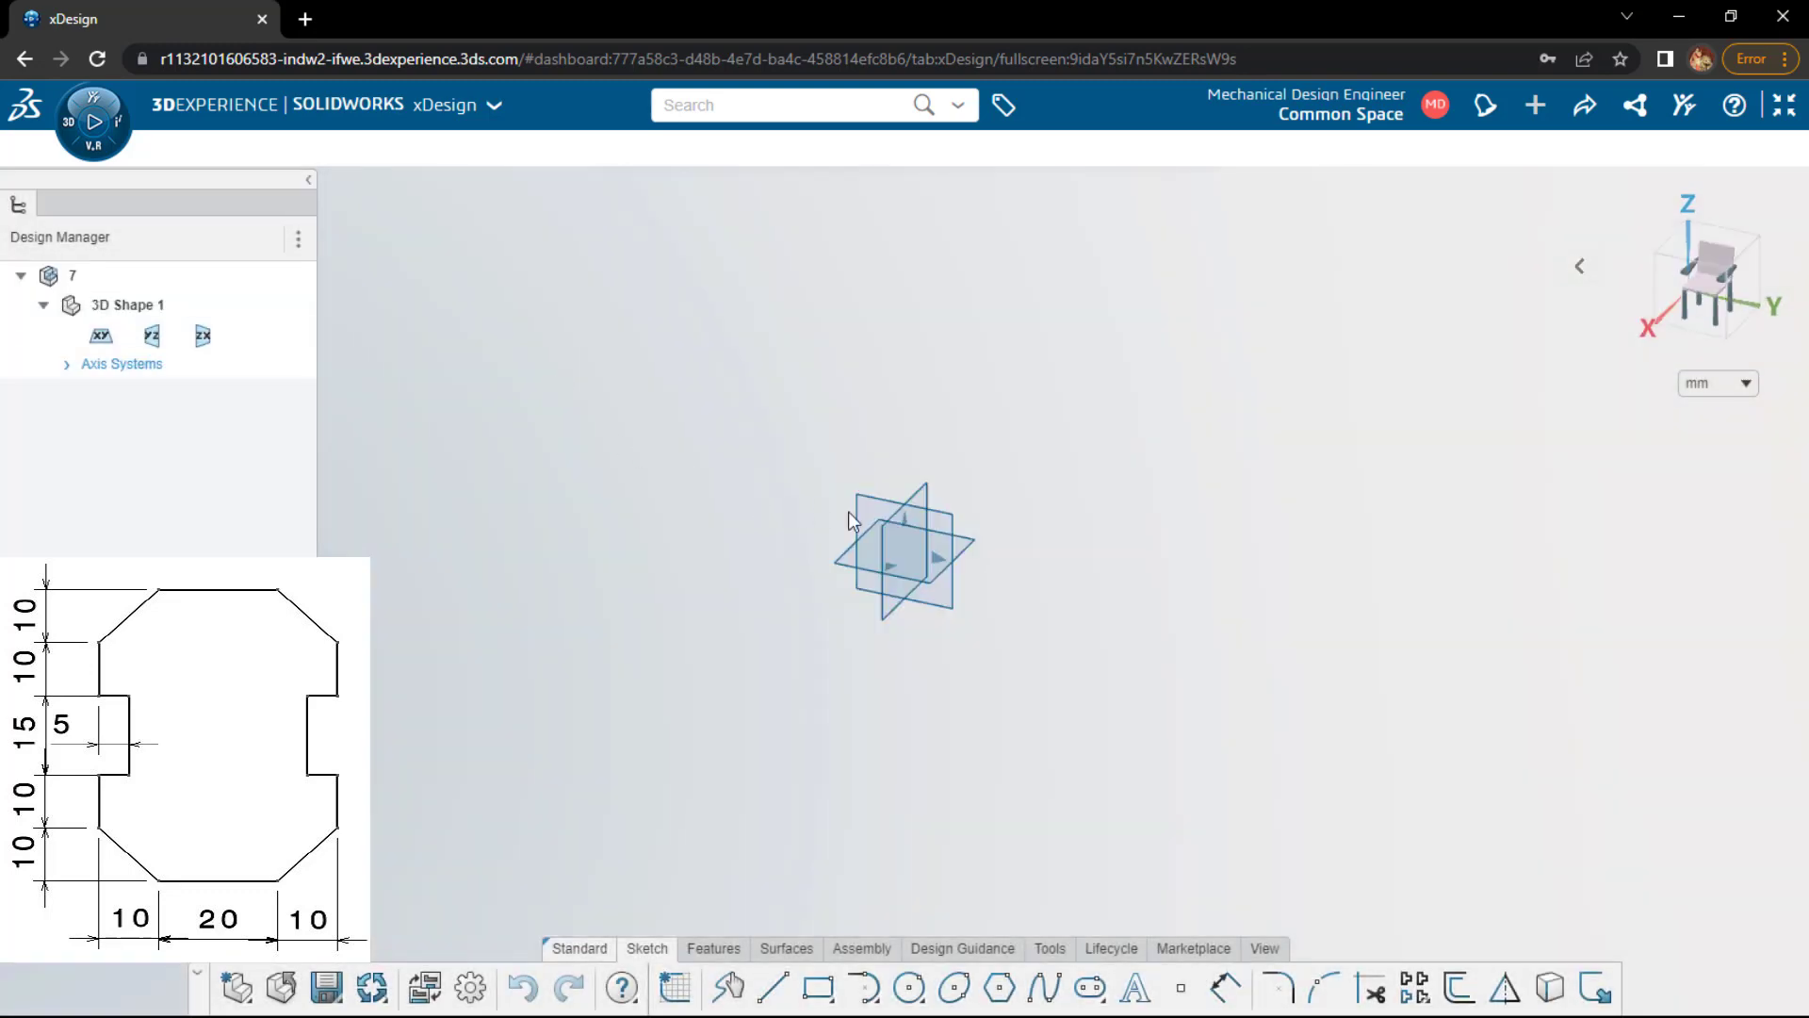
pyautogui.click(873, 498)
pyautogui.click(913, 415)
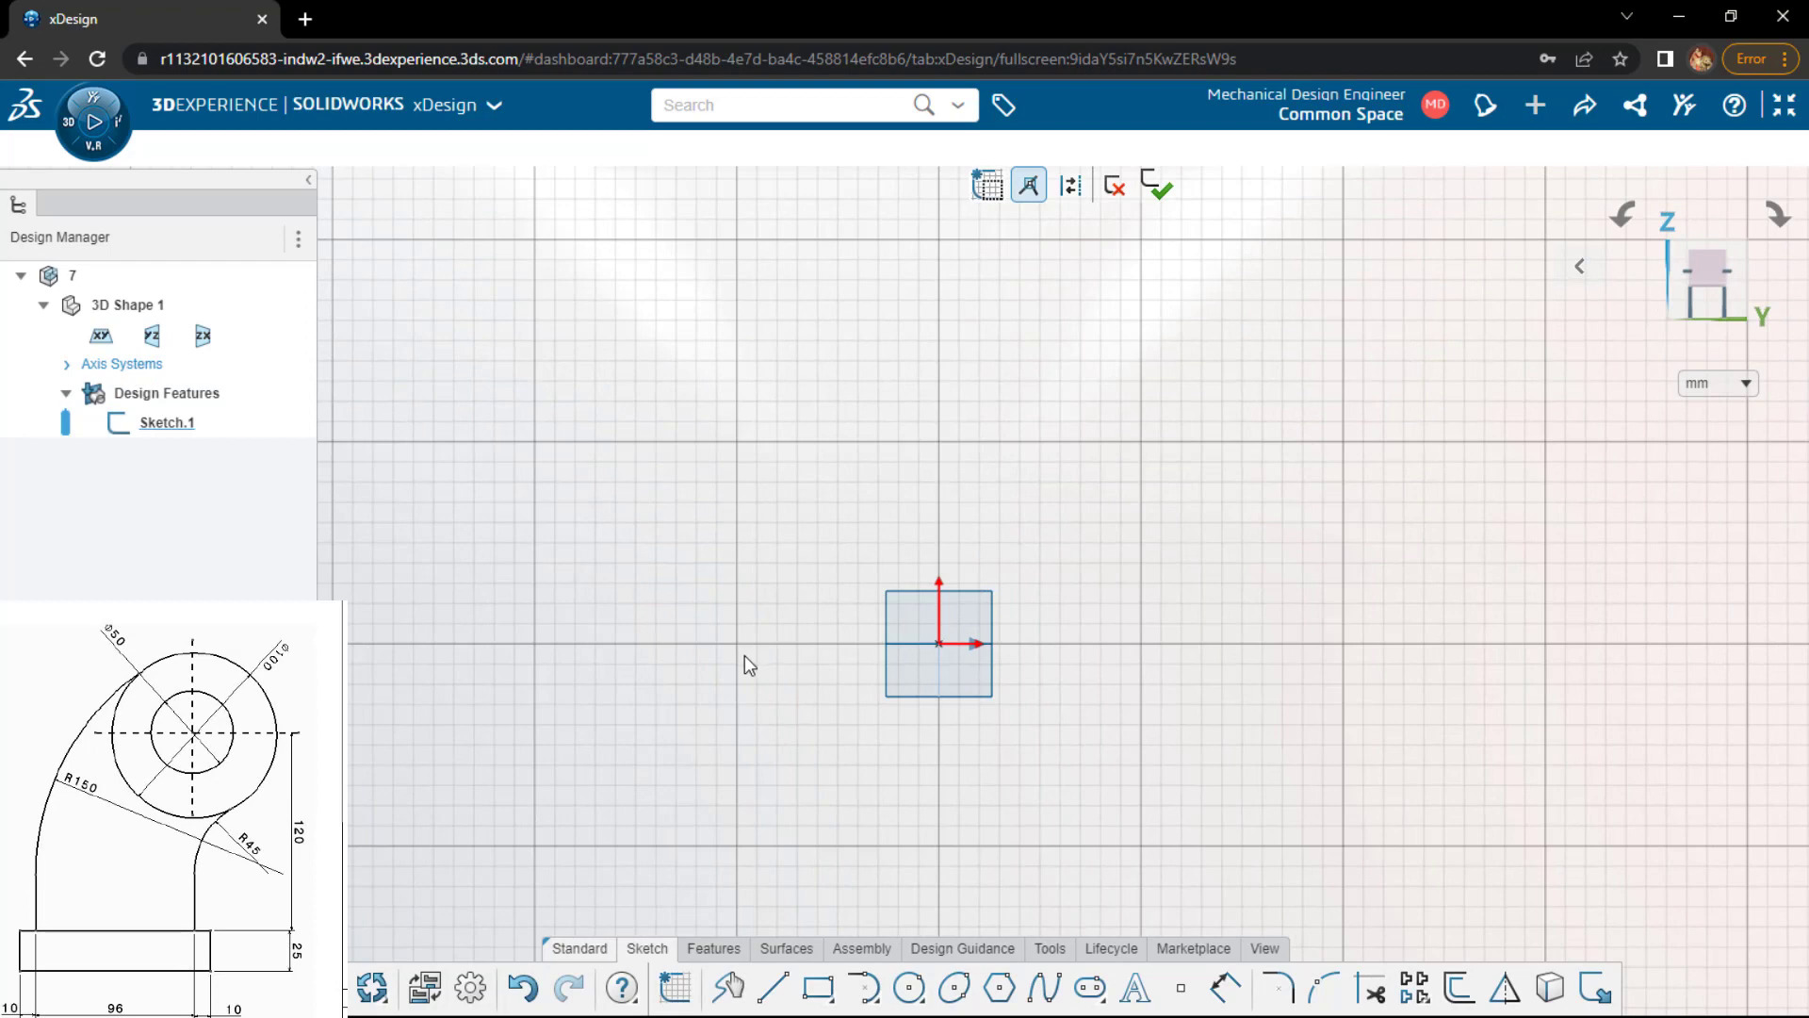
# - Draw two concentric circles centred on the origin with diameters of 100 mm and 50 mm
pyautogui.press('c')
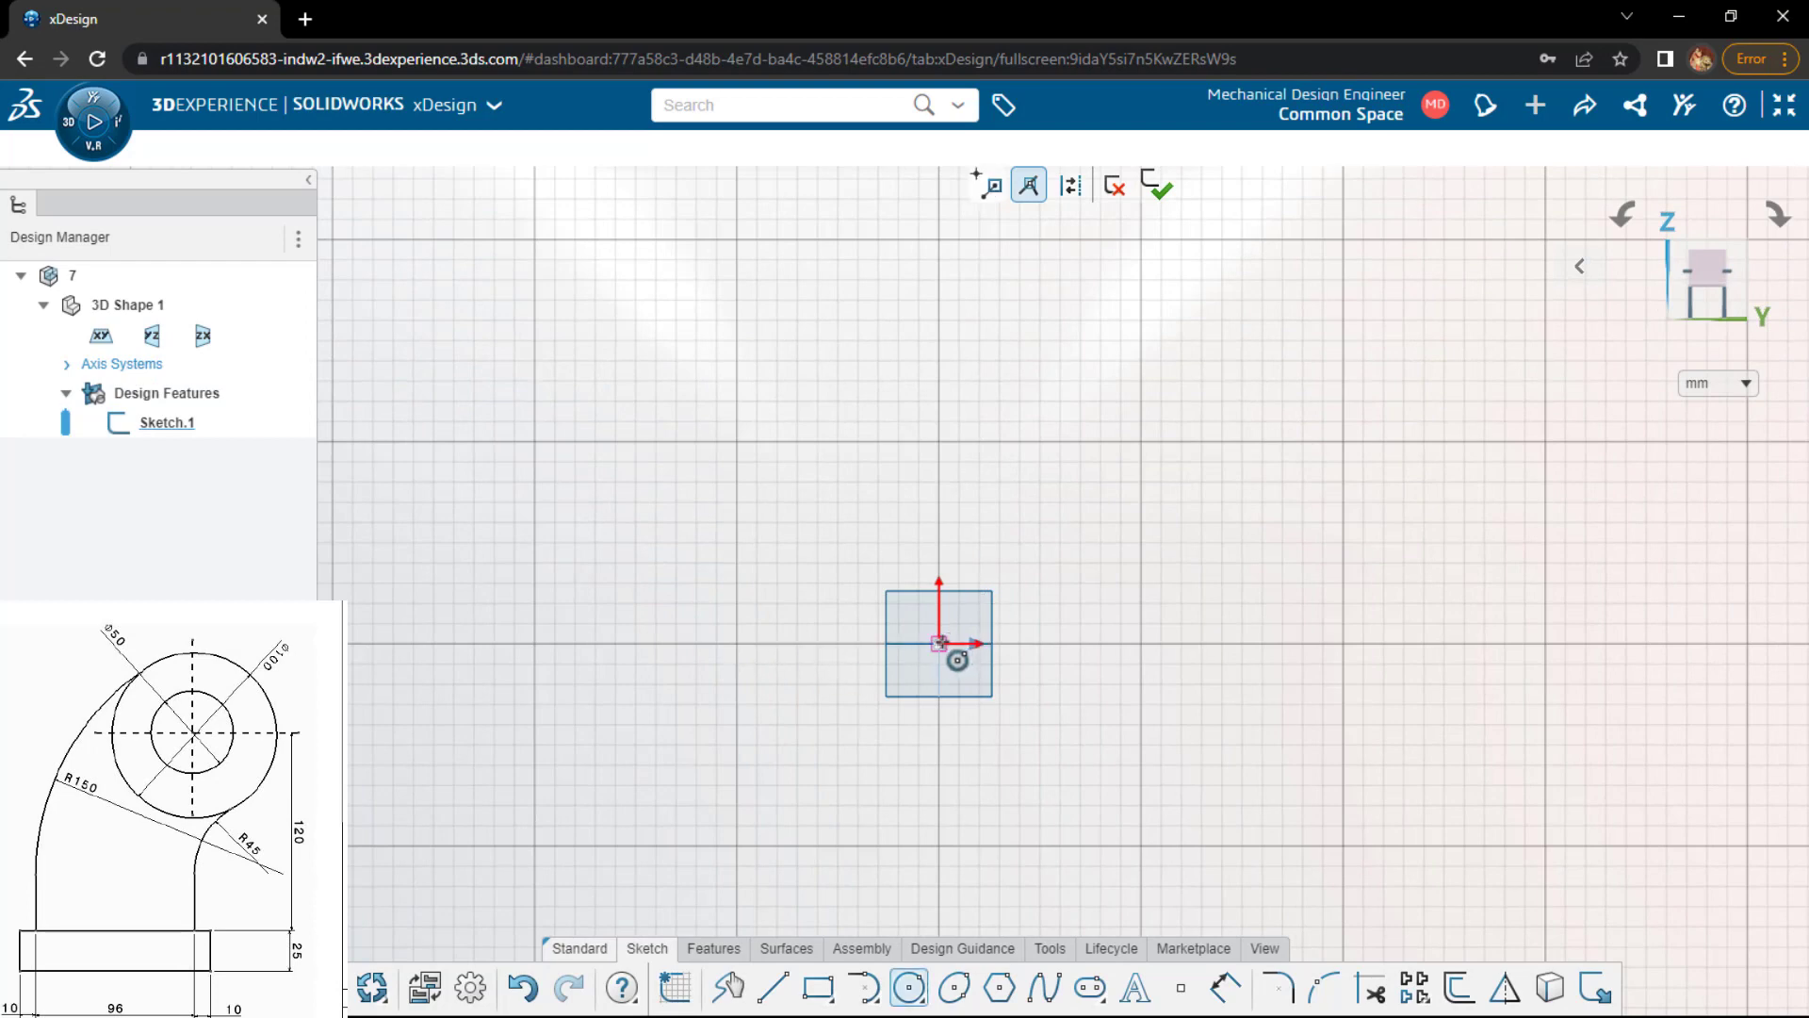
pyautogui.click(938, 644)
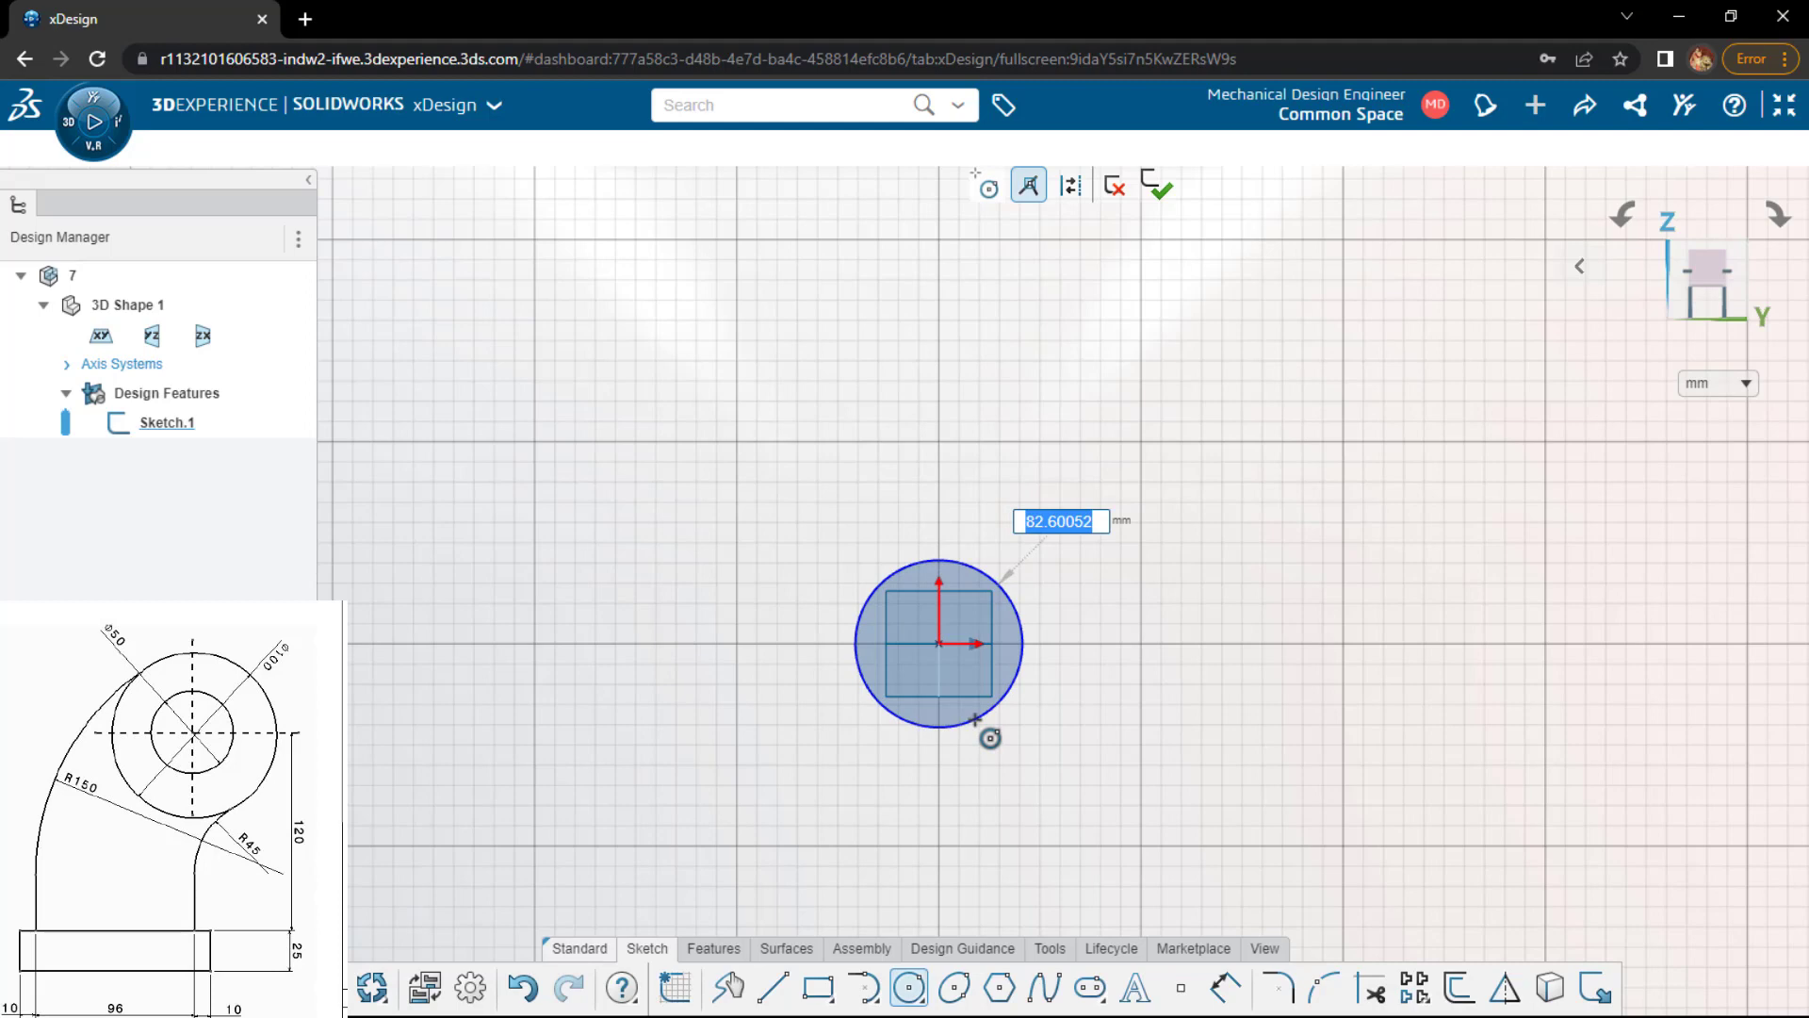
pyautogui.write('100')
pyautogui.press('Return')
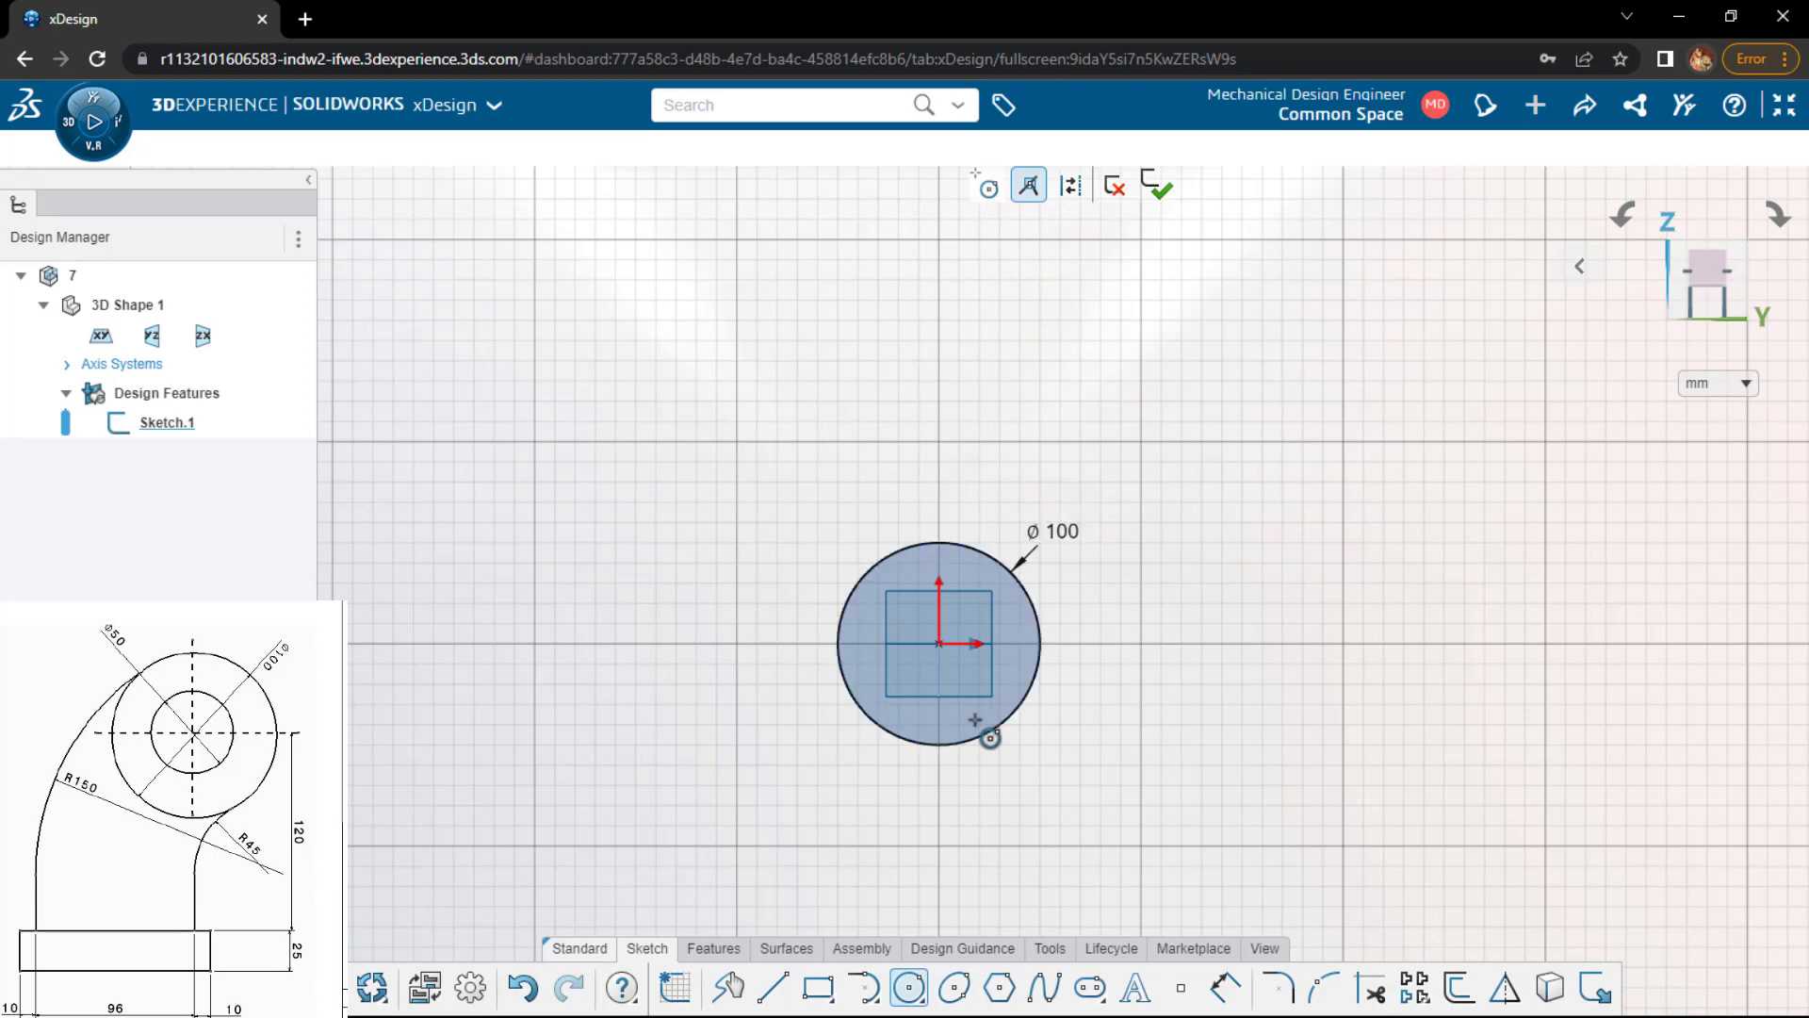
pyautogui.click(939, 644)
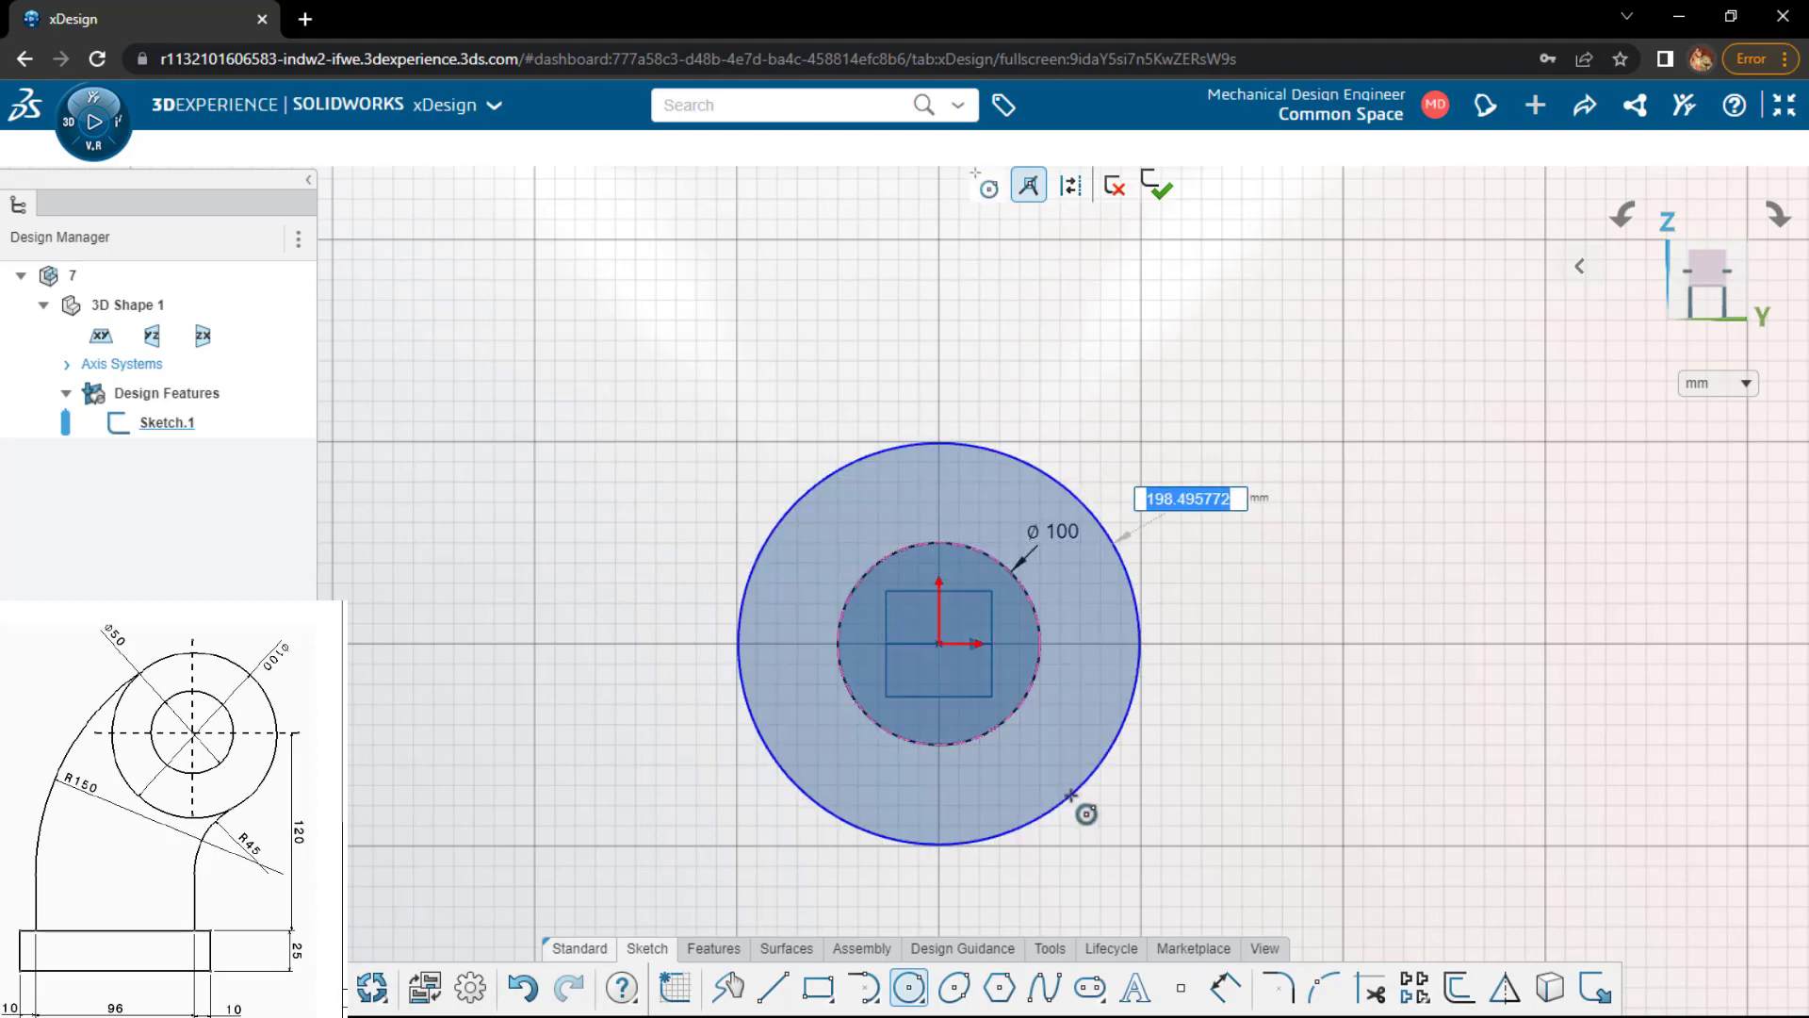
pyautogui.write('50')
pyautogui.press('Return')
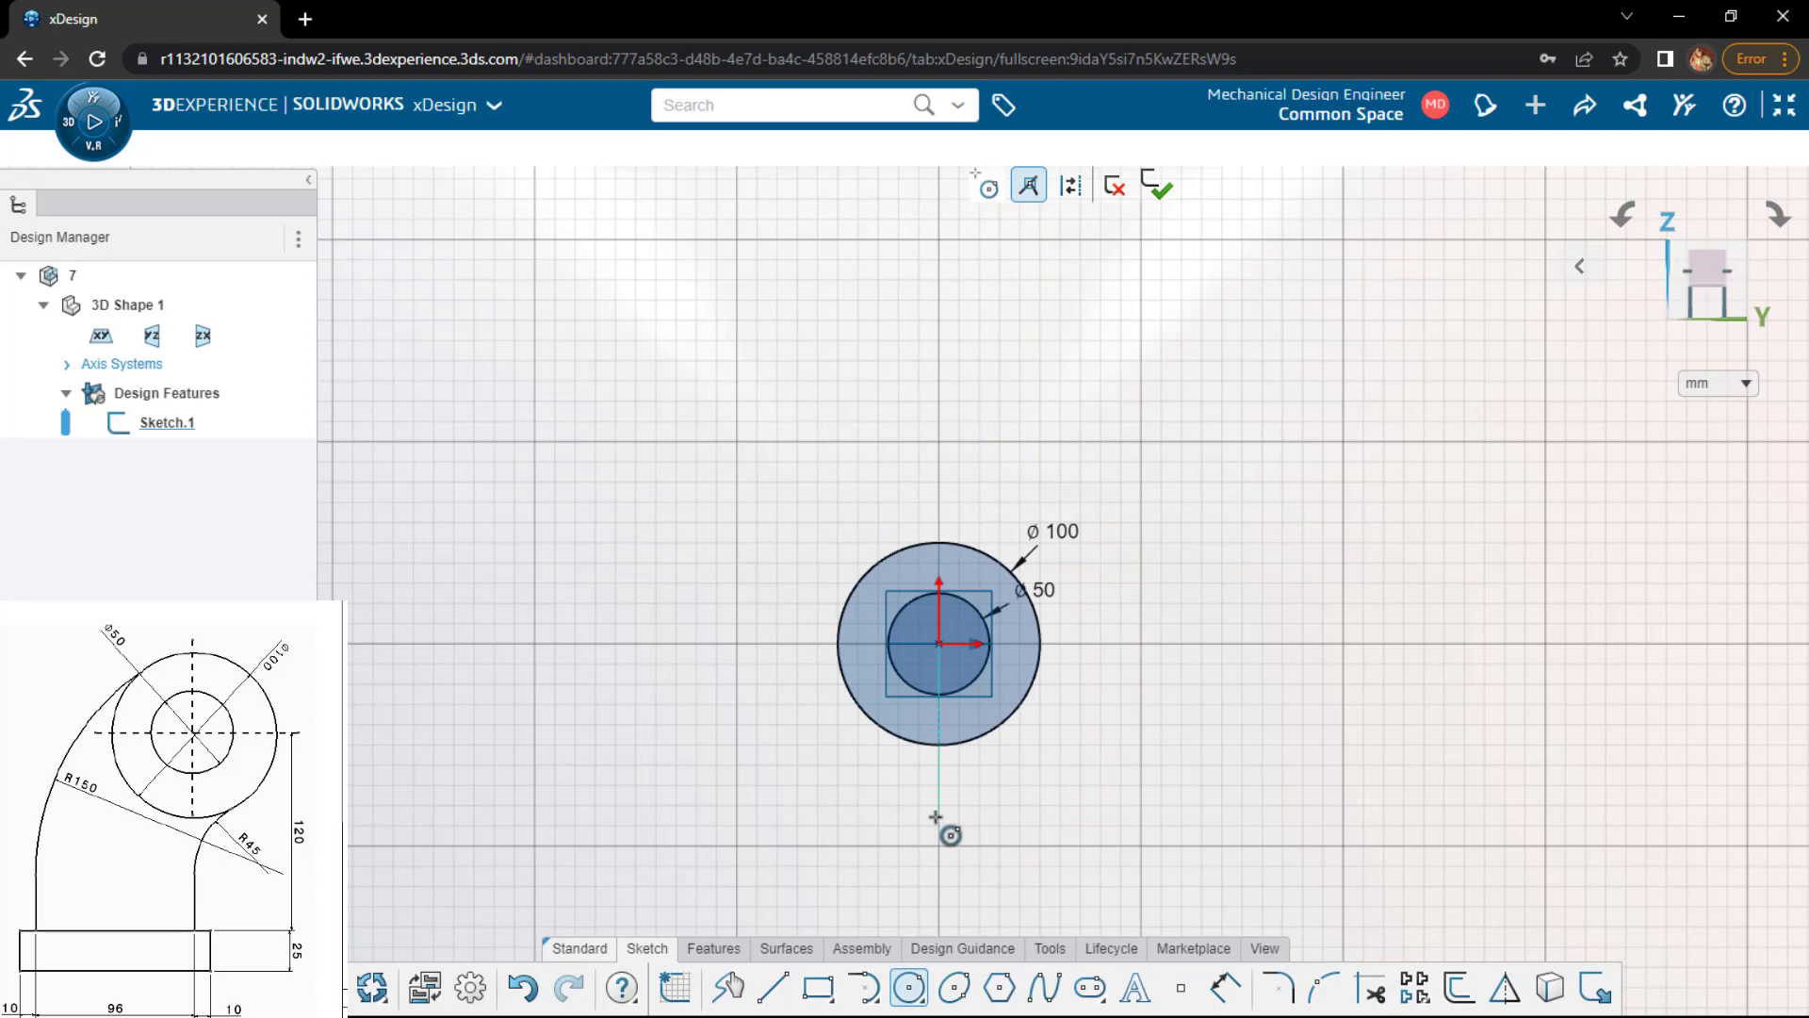
# - Sketch a wide horizontal rectangle about 46 mm high below the circles, extending mostly to the left of the origin
pyautogui.scroll(-1, 918, 803)
pyautogui.scroll(-1, 913, 802)
pyautogui.scroll(-2, 912, 802)
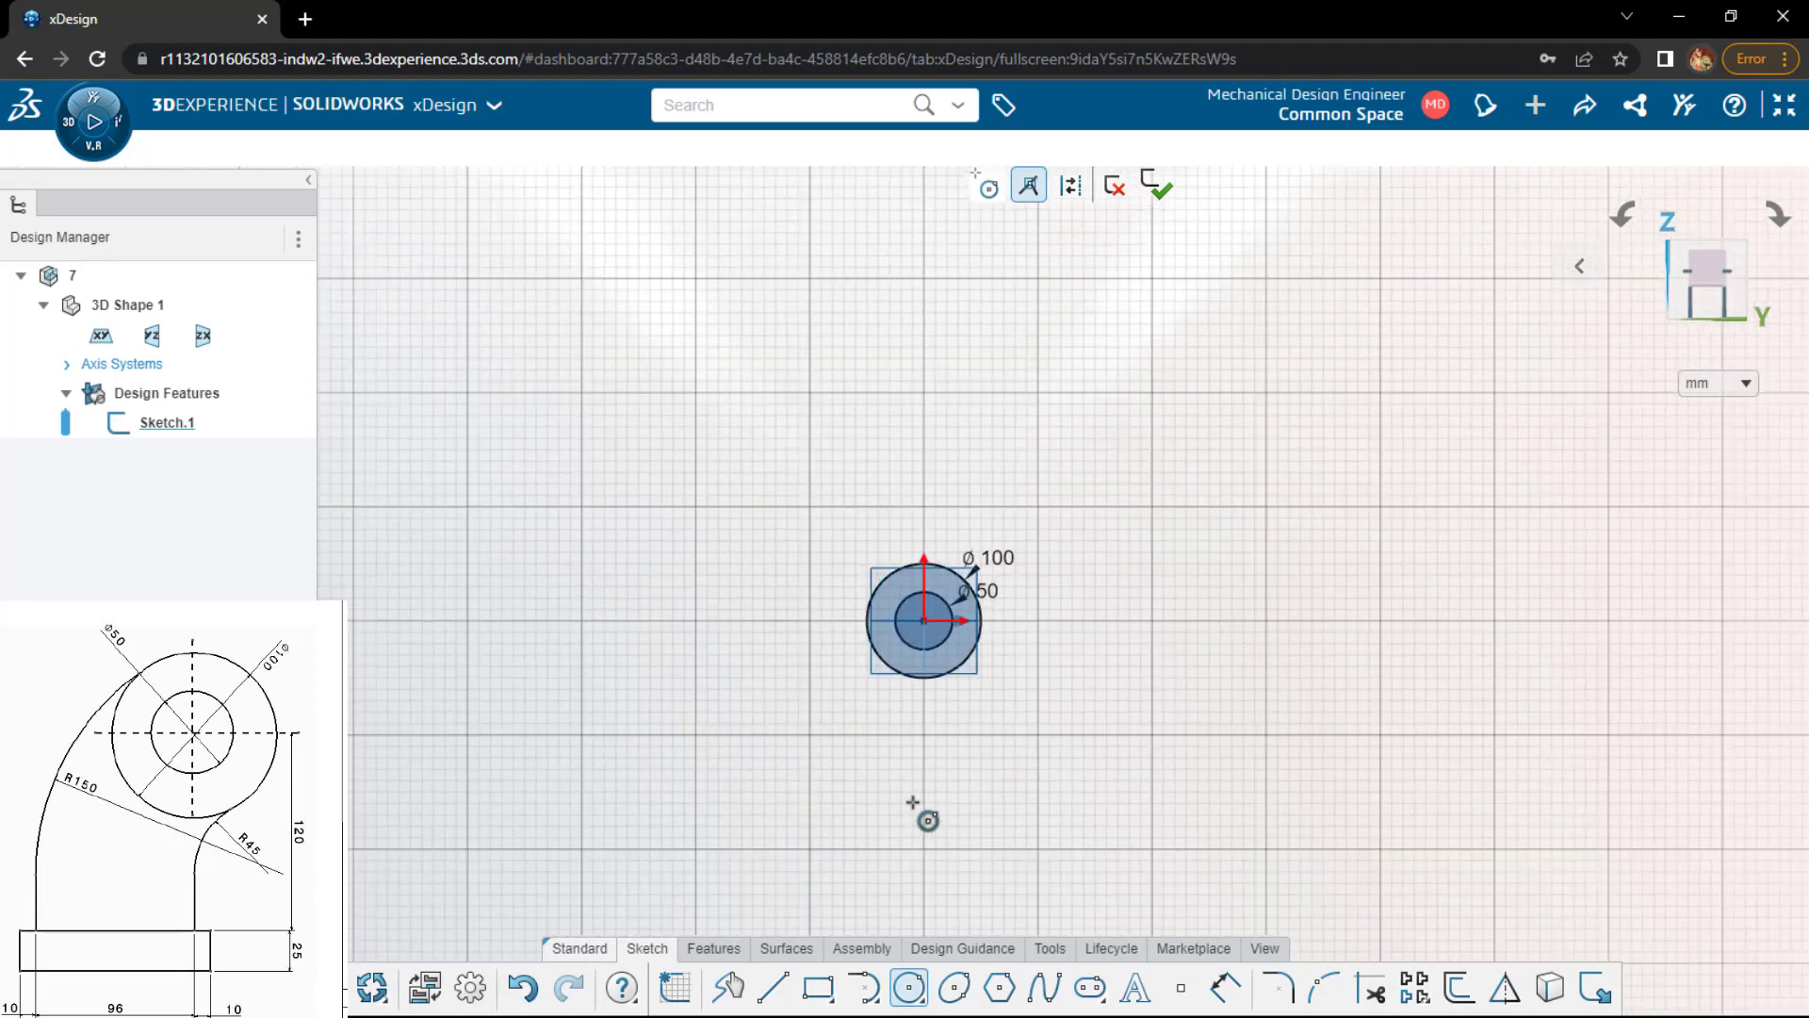
pyautogui.scroll(2, 912, 801)
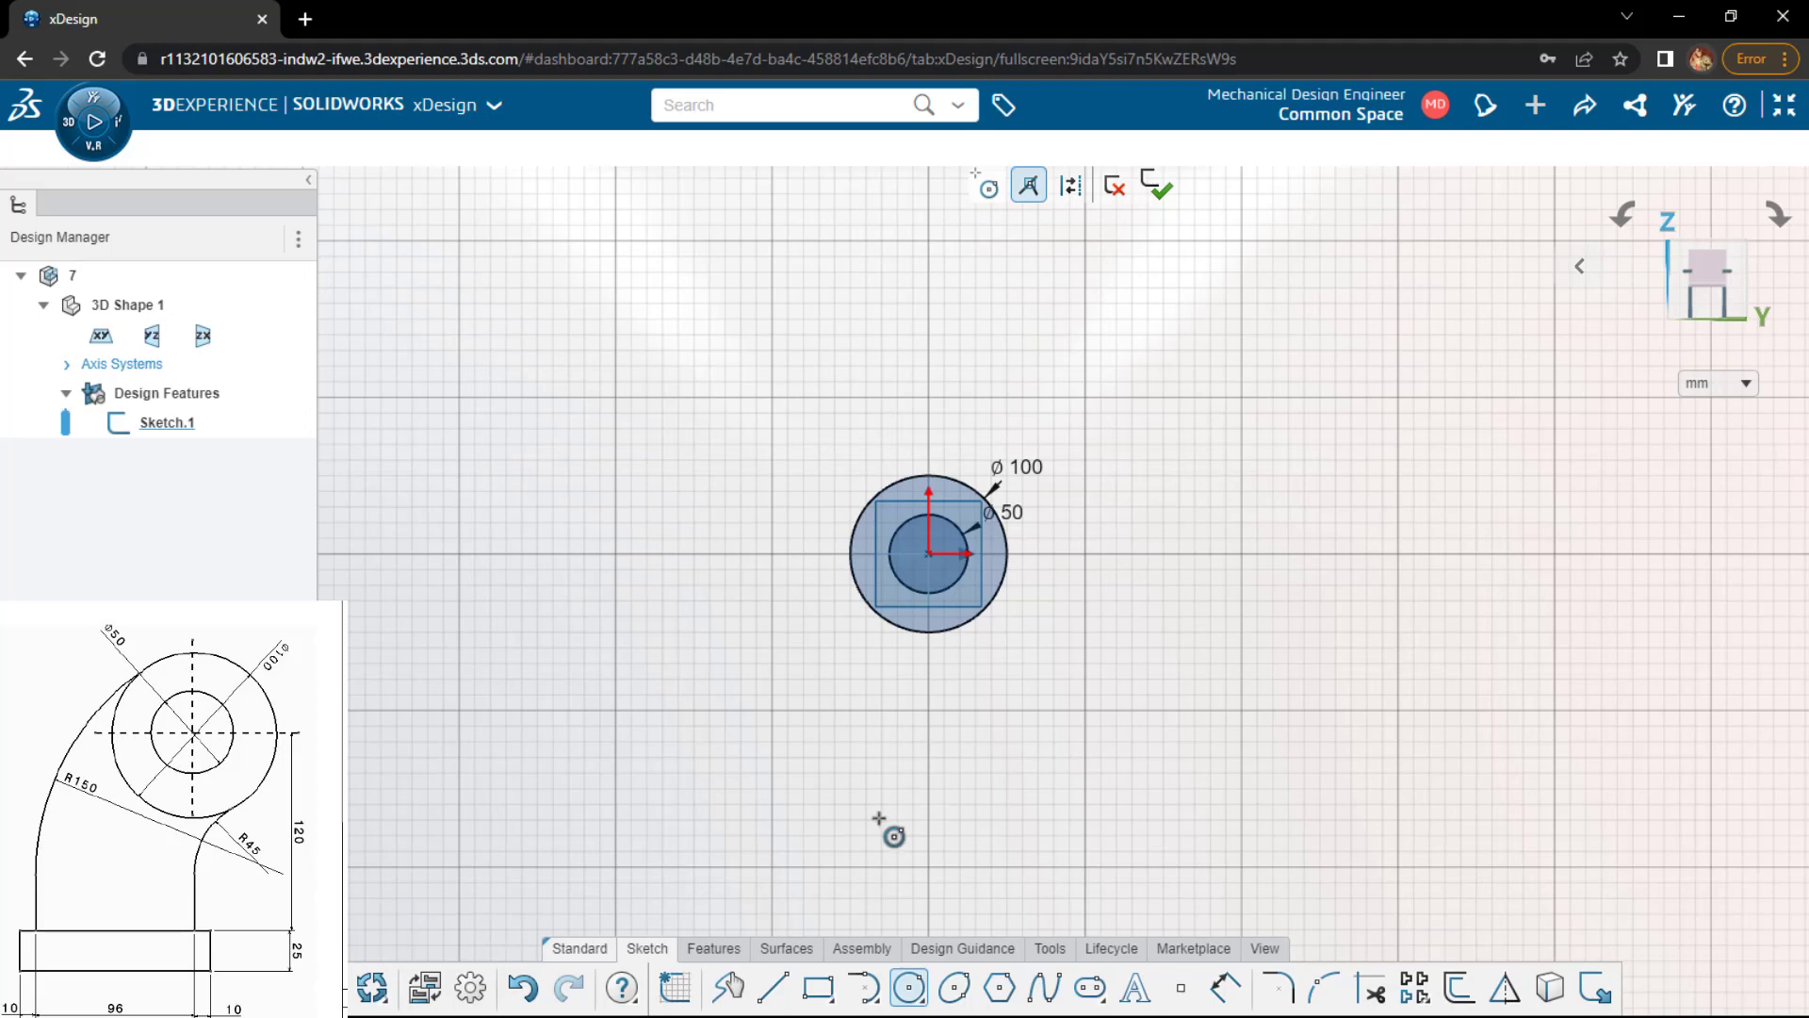
pyautogui.rightClick(879, 818)
pyautogui.click(971, 842)
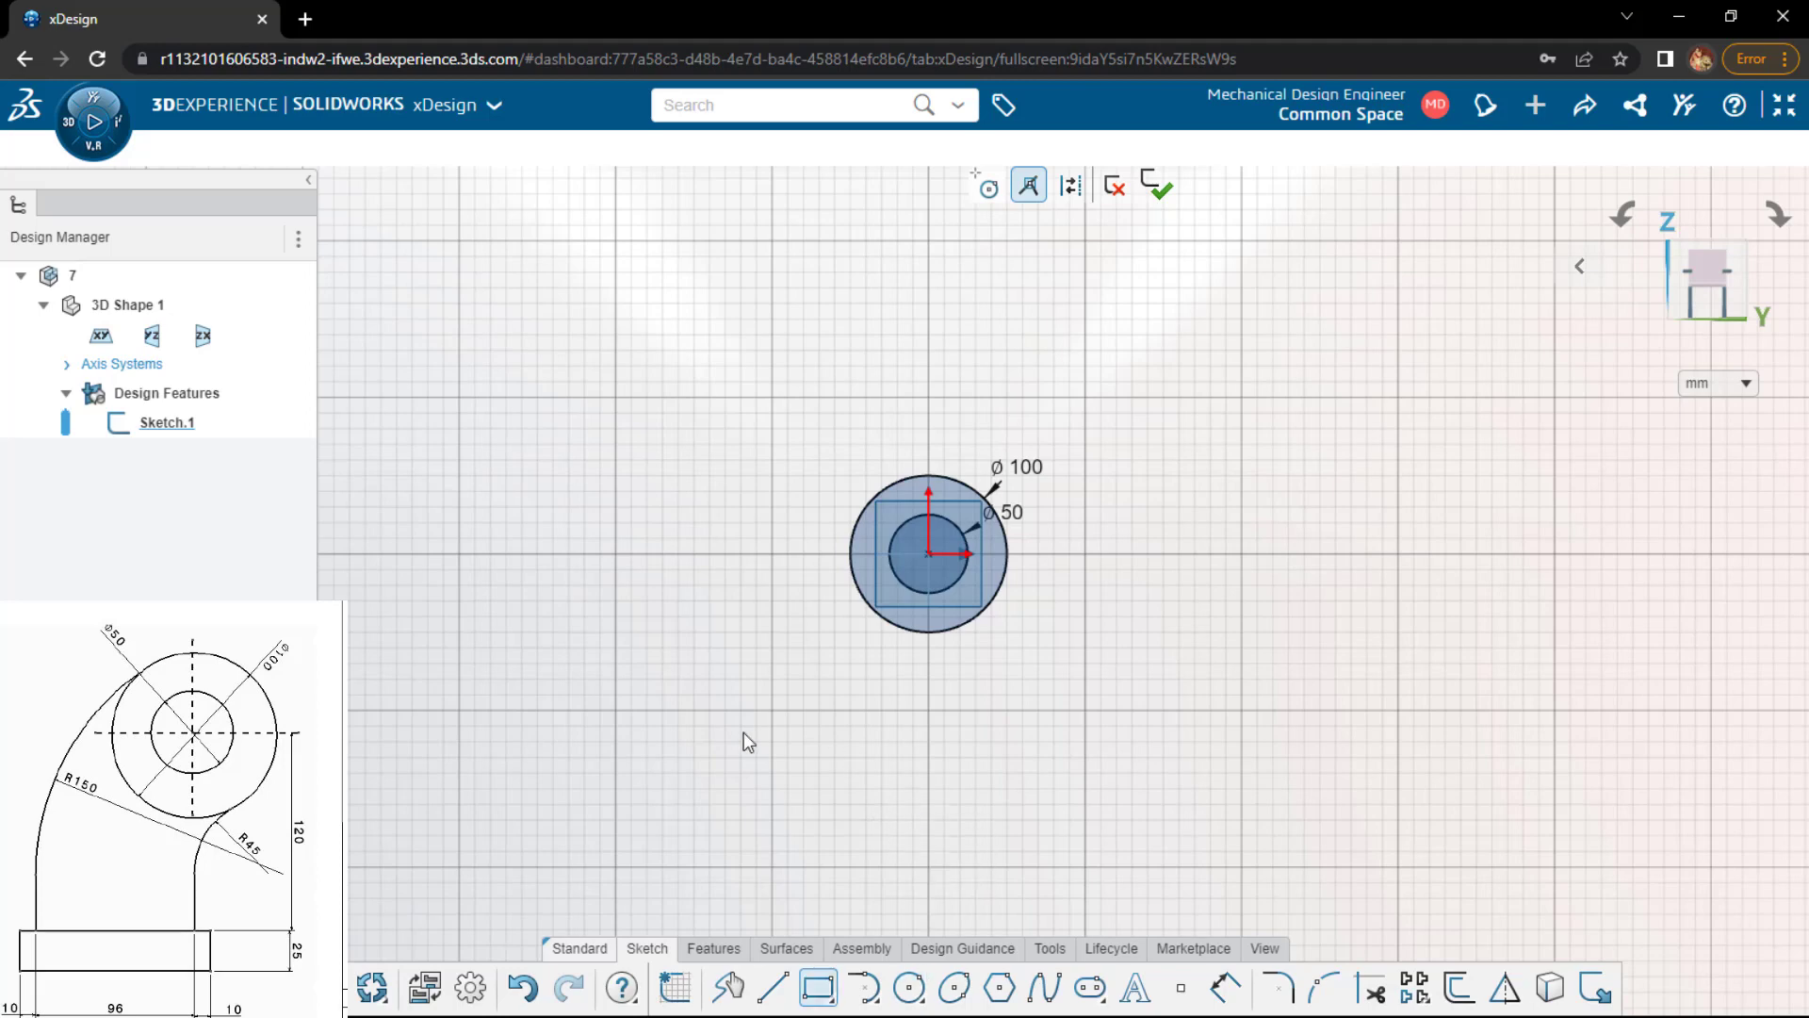
pyautogui.click(658, 705)
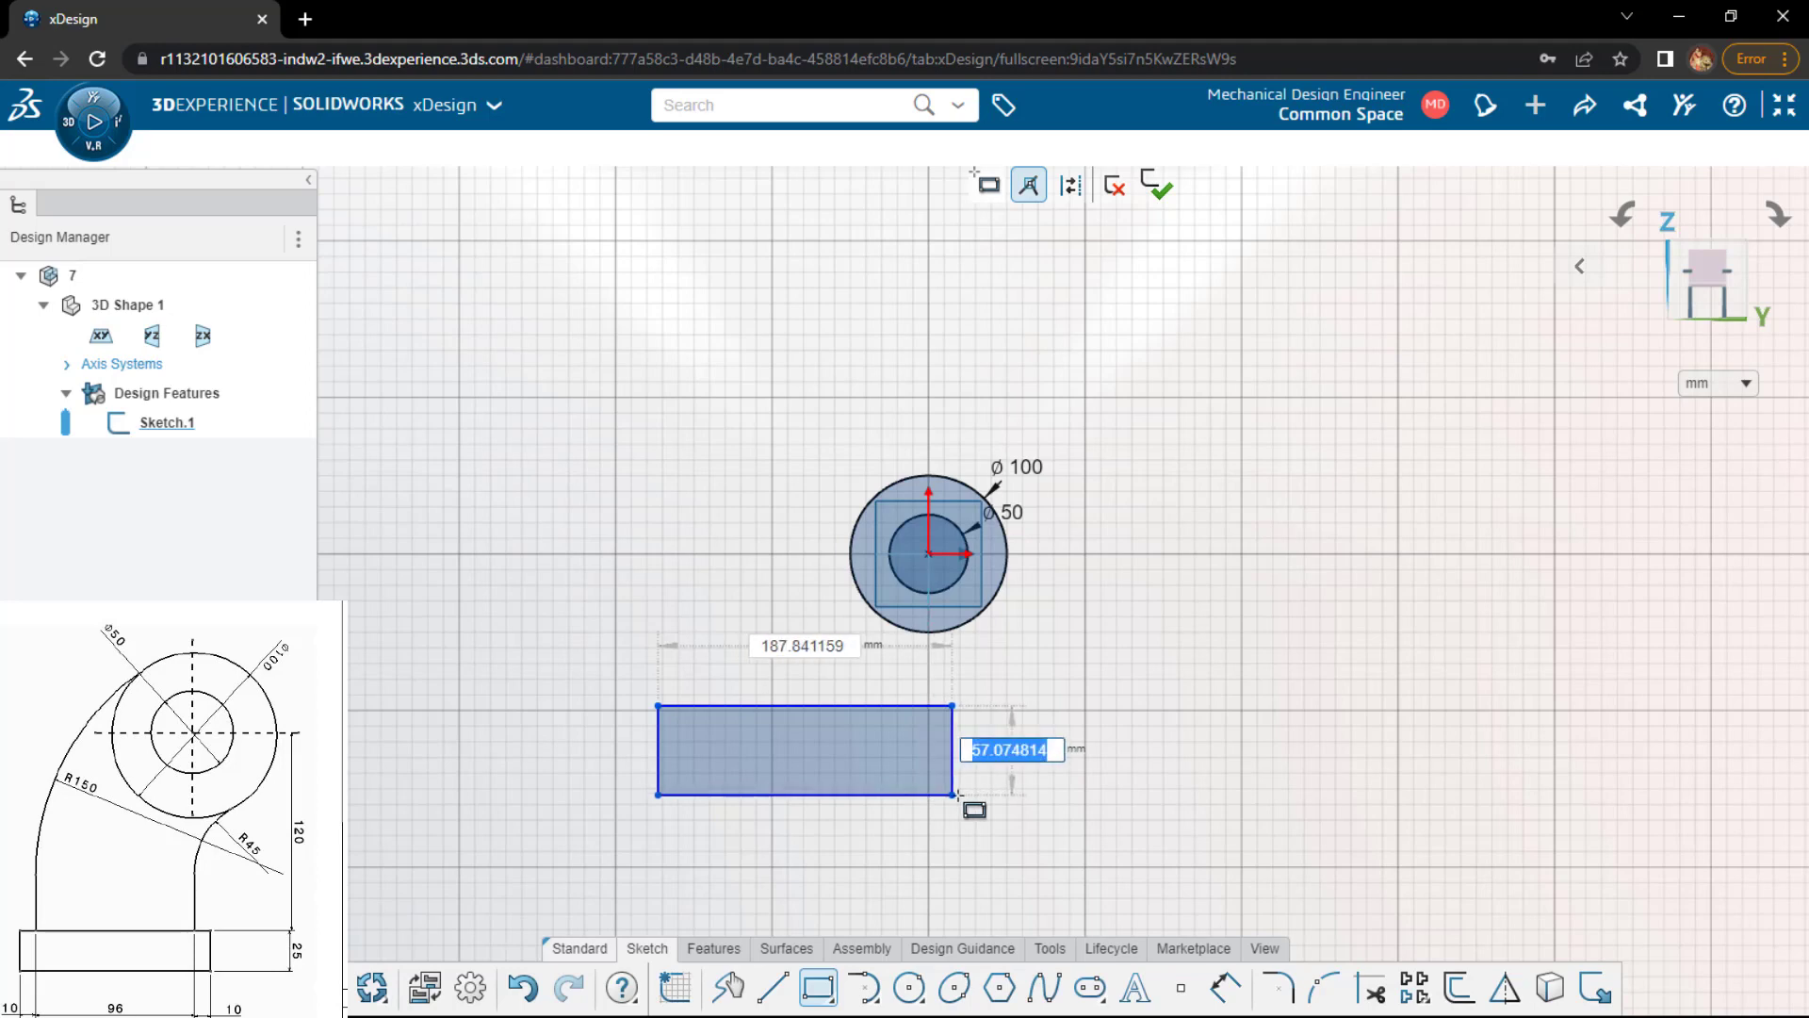
pyautogui.click(970, 777)
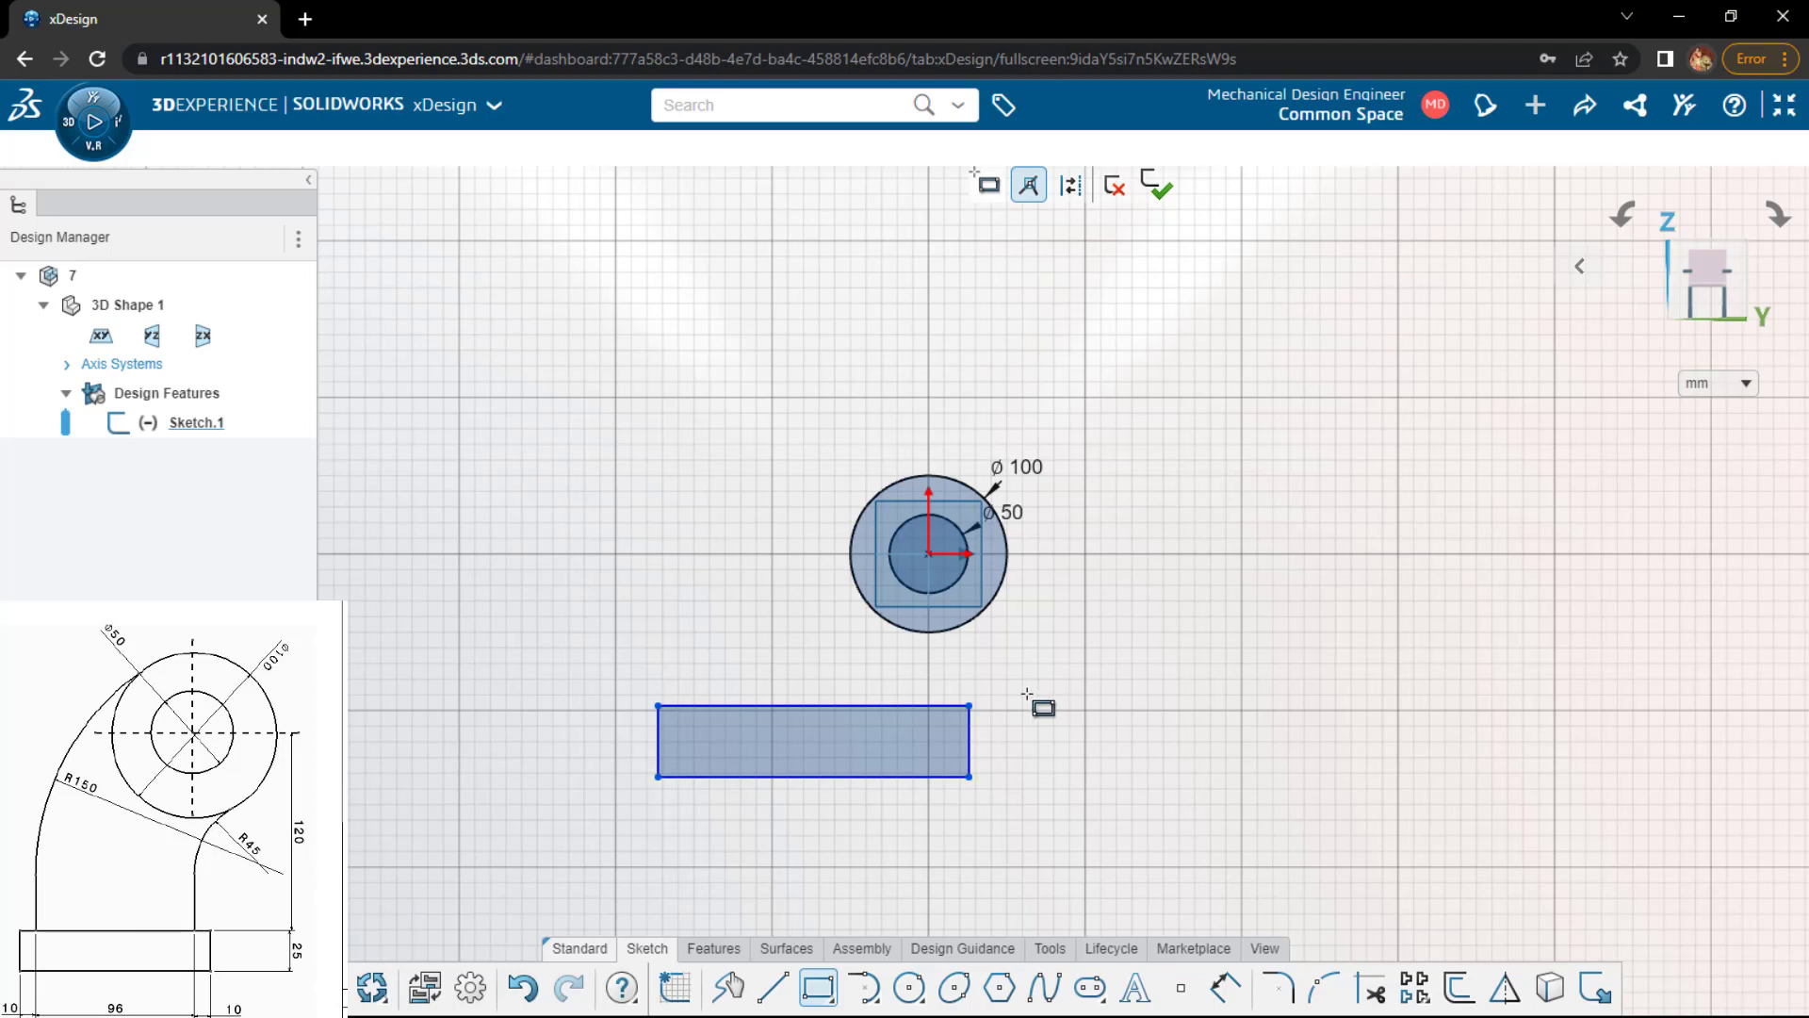
# - Draw a vertical line about 27 mm long, aligned with the origin, from below the circles to the rectangle's upper edge
pyautogui.press('l')
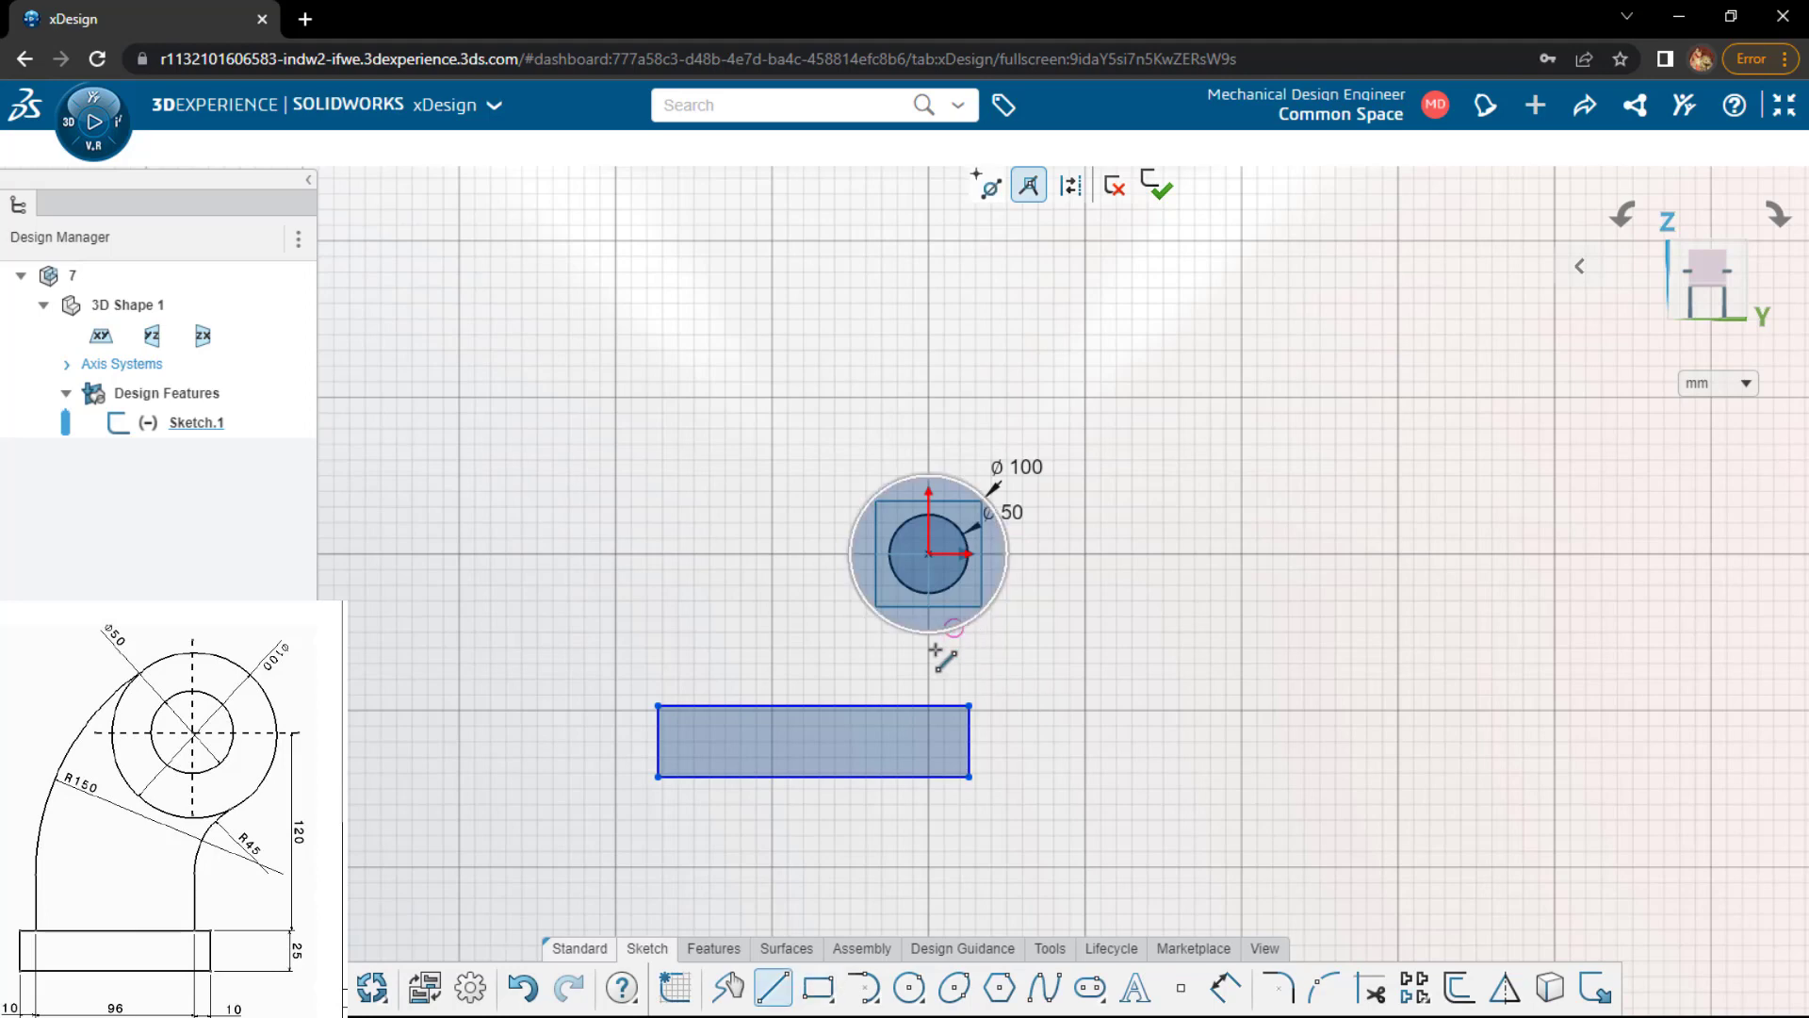
pyautogui.click(928, 664)
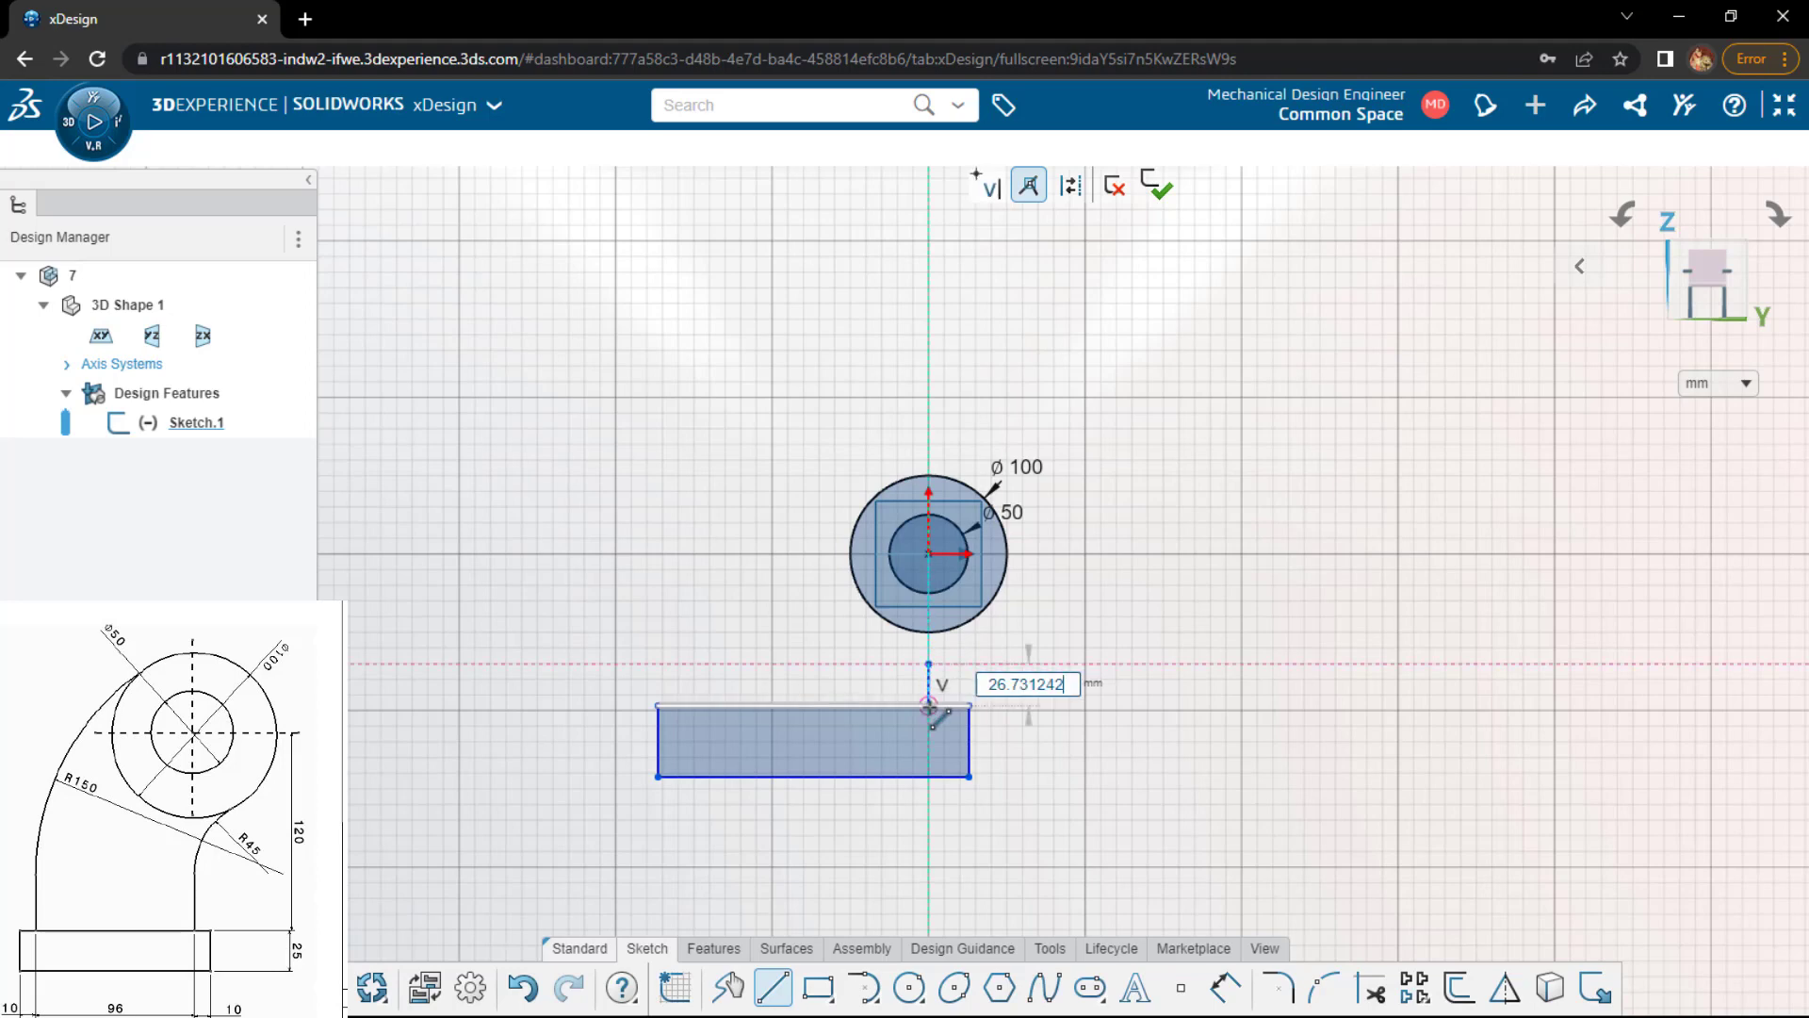
pyautogui.click(928, 705)
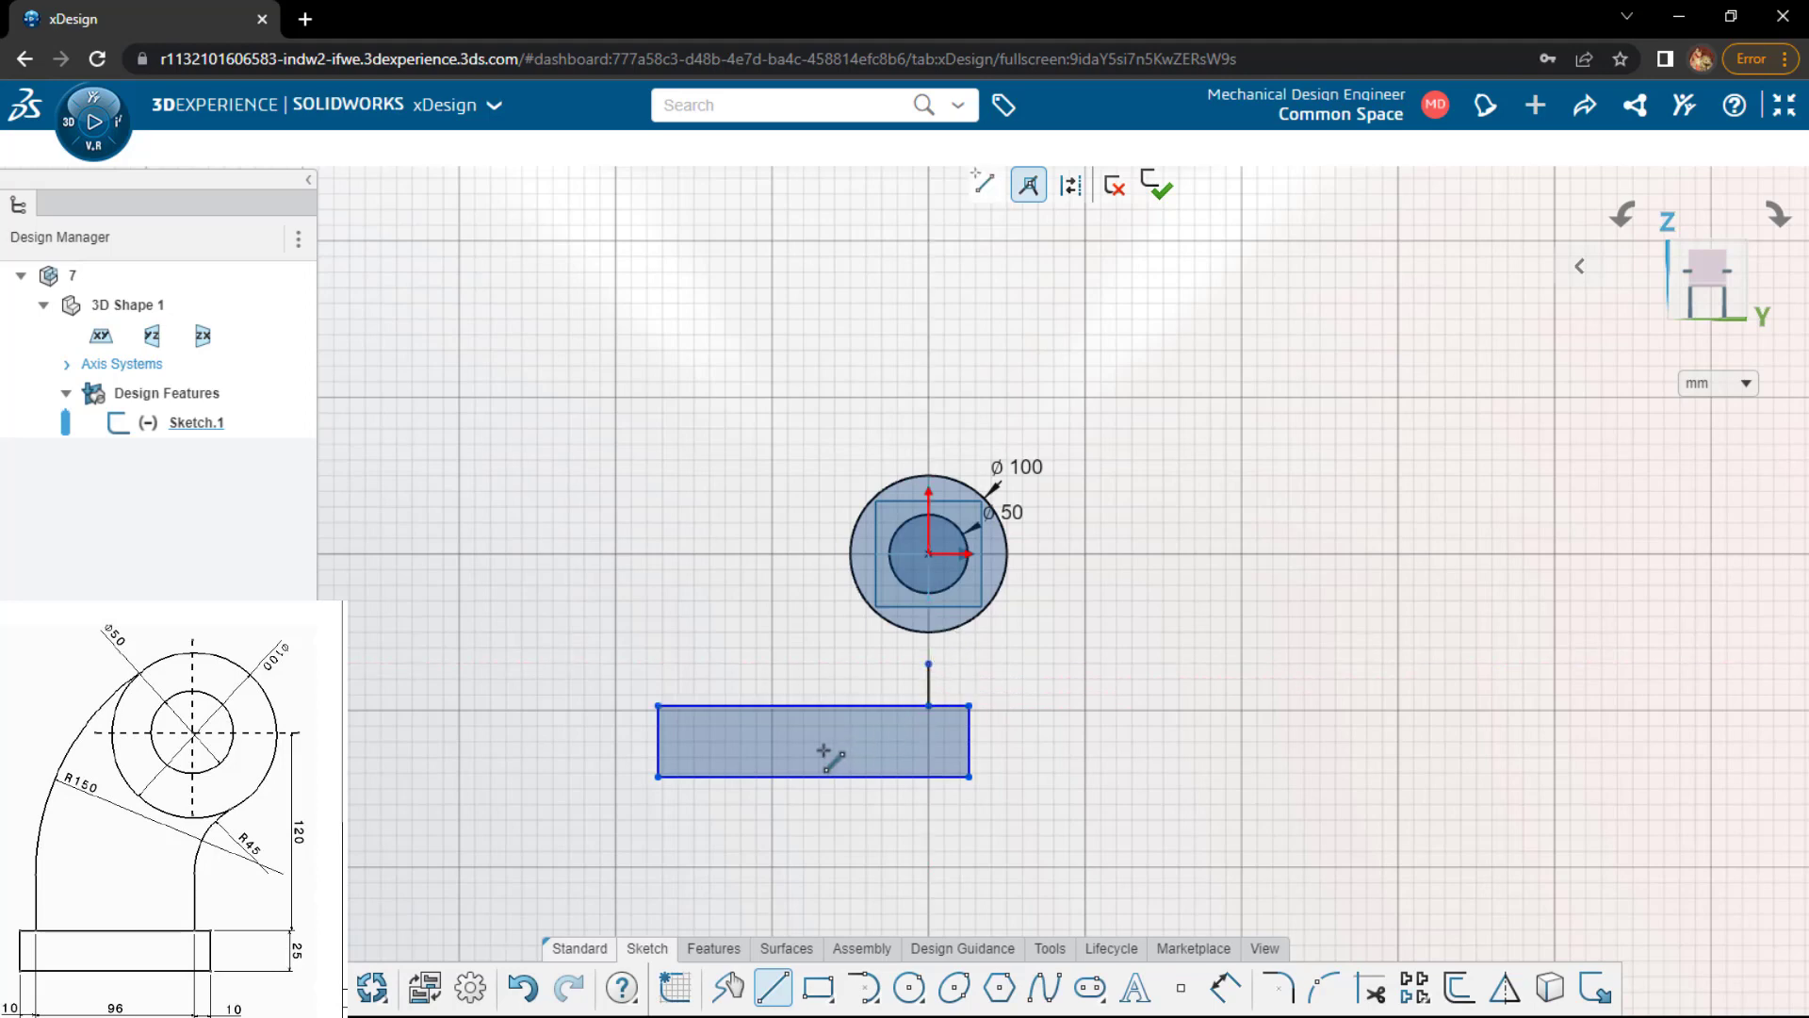
pyautogui.scroll(2, 489, 622)
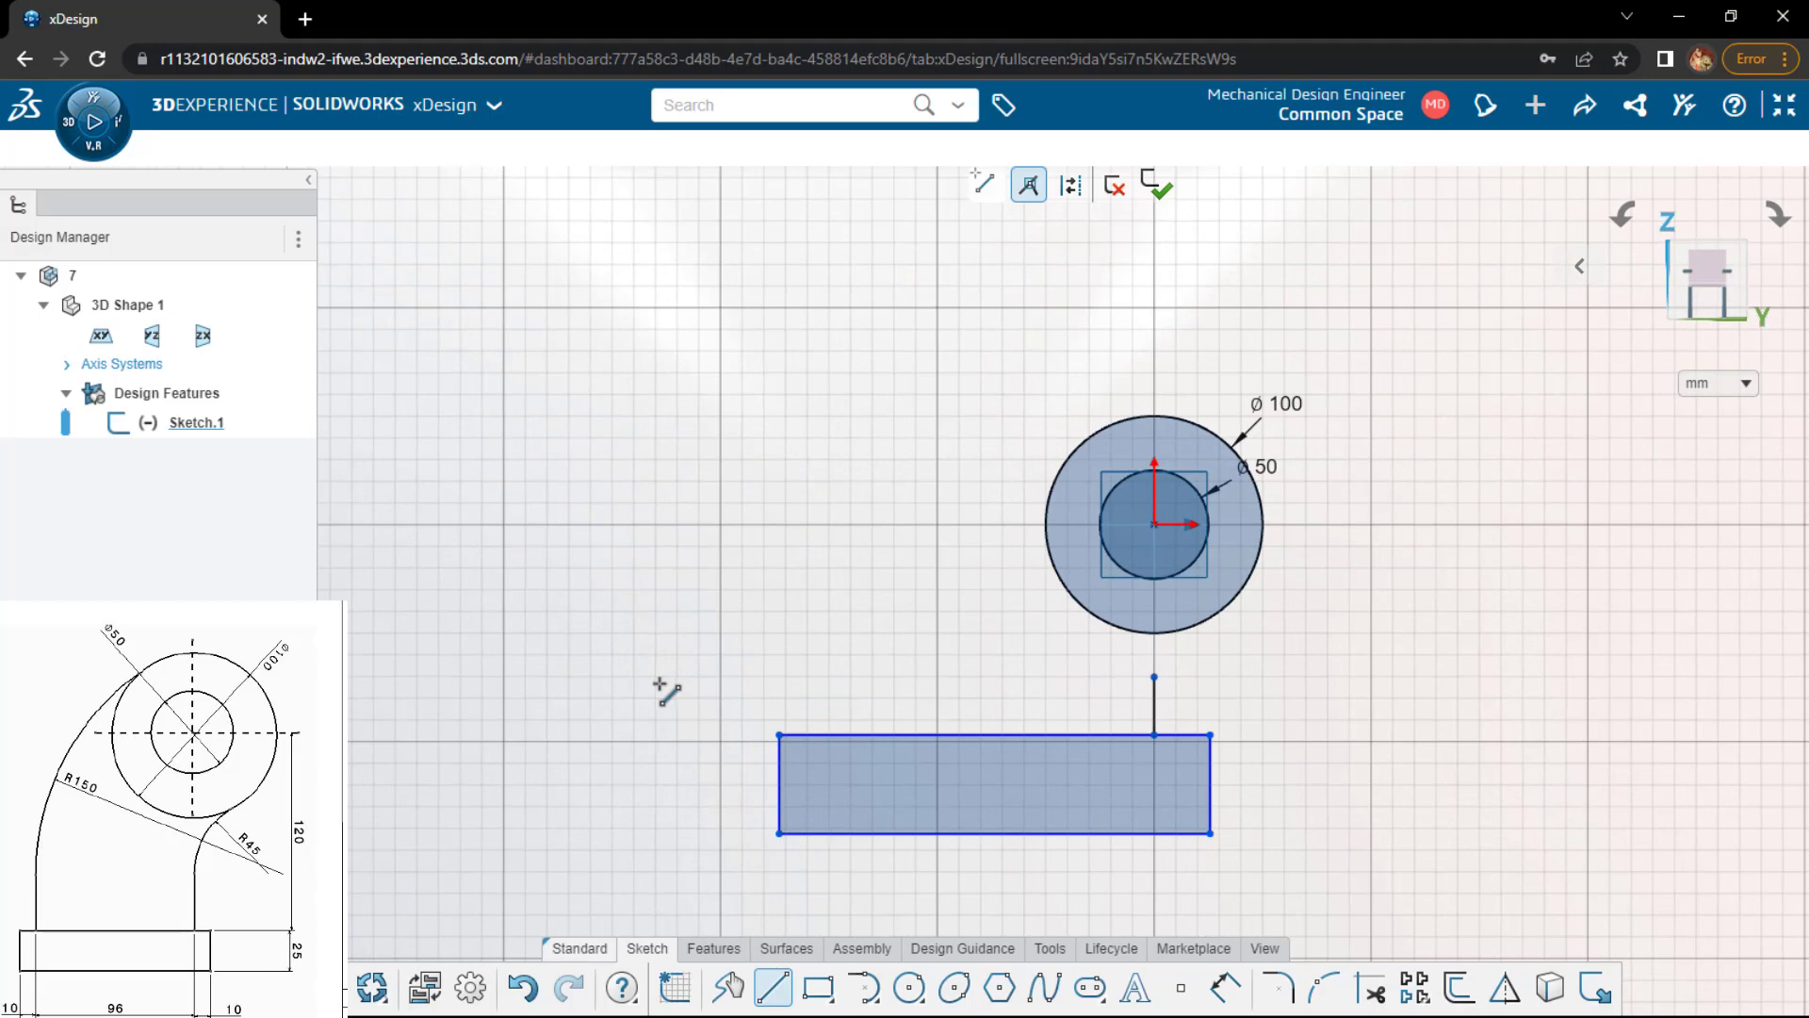
pyautogui.press('Escape')
# - Dimension the rectangle's height as 25 mm
pyautogui.click(779, 783)
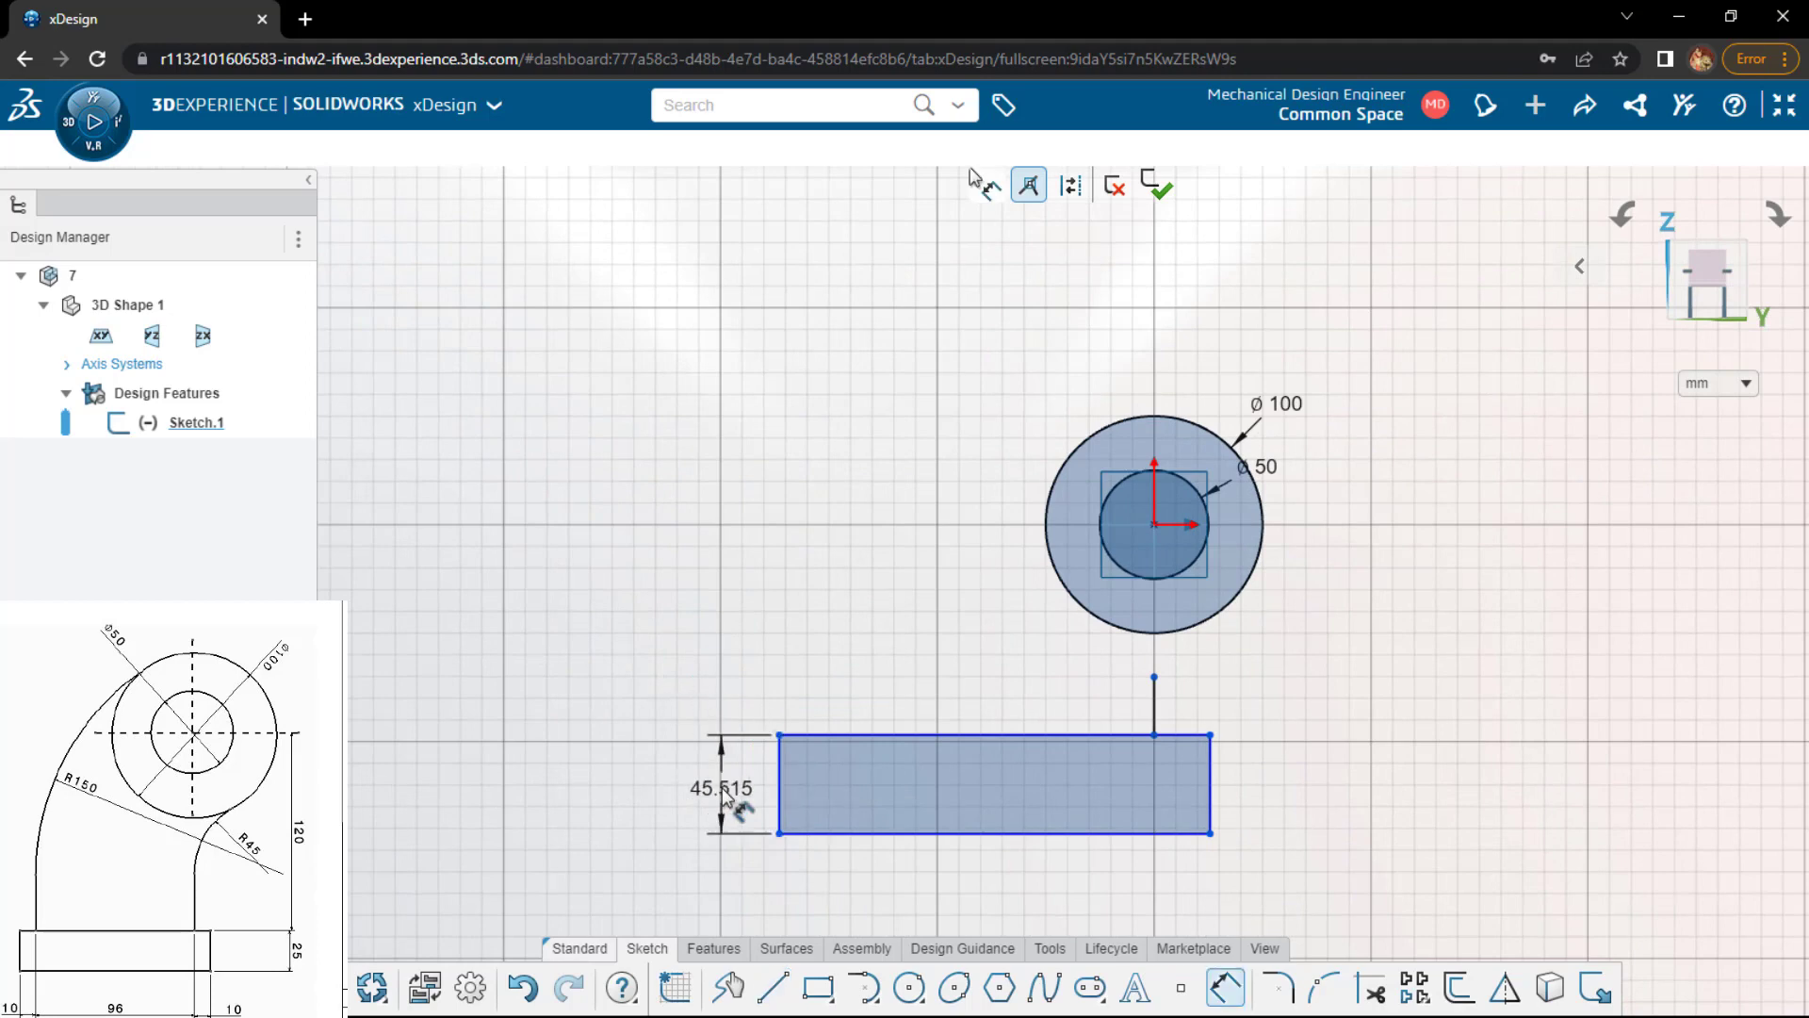
pyautogui.click(723, 793)
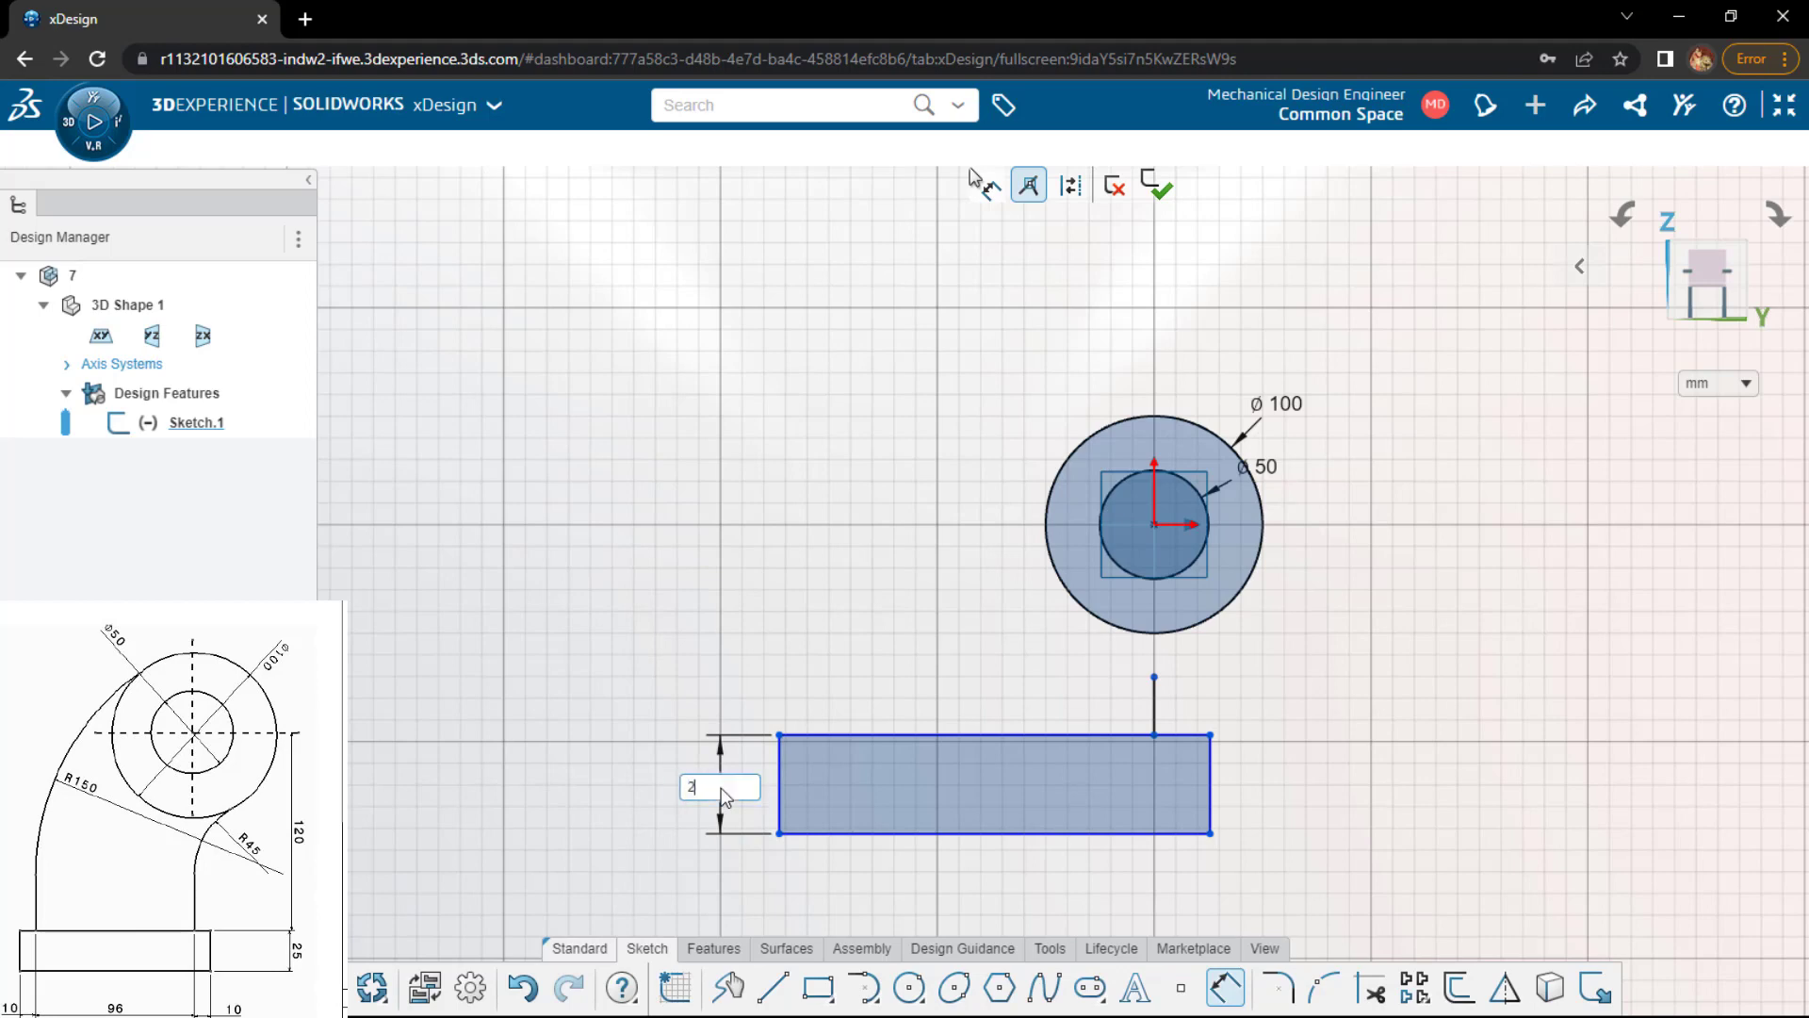
pyautogui.write('25')
pyautogui.press('Return')
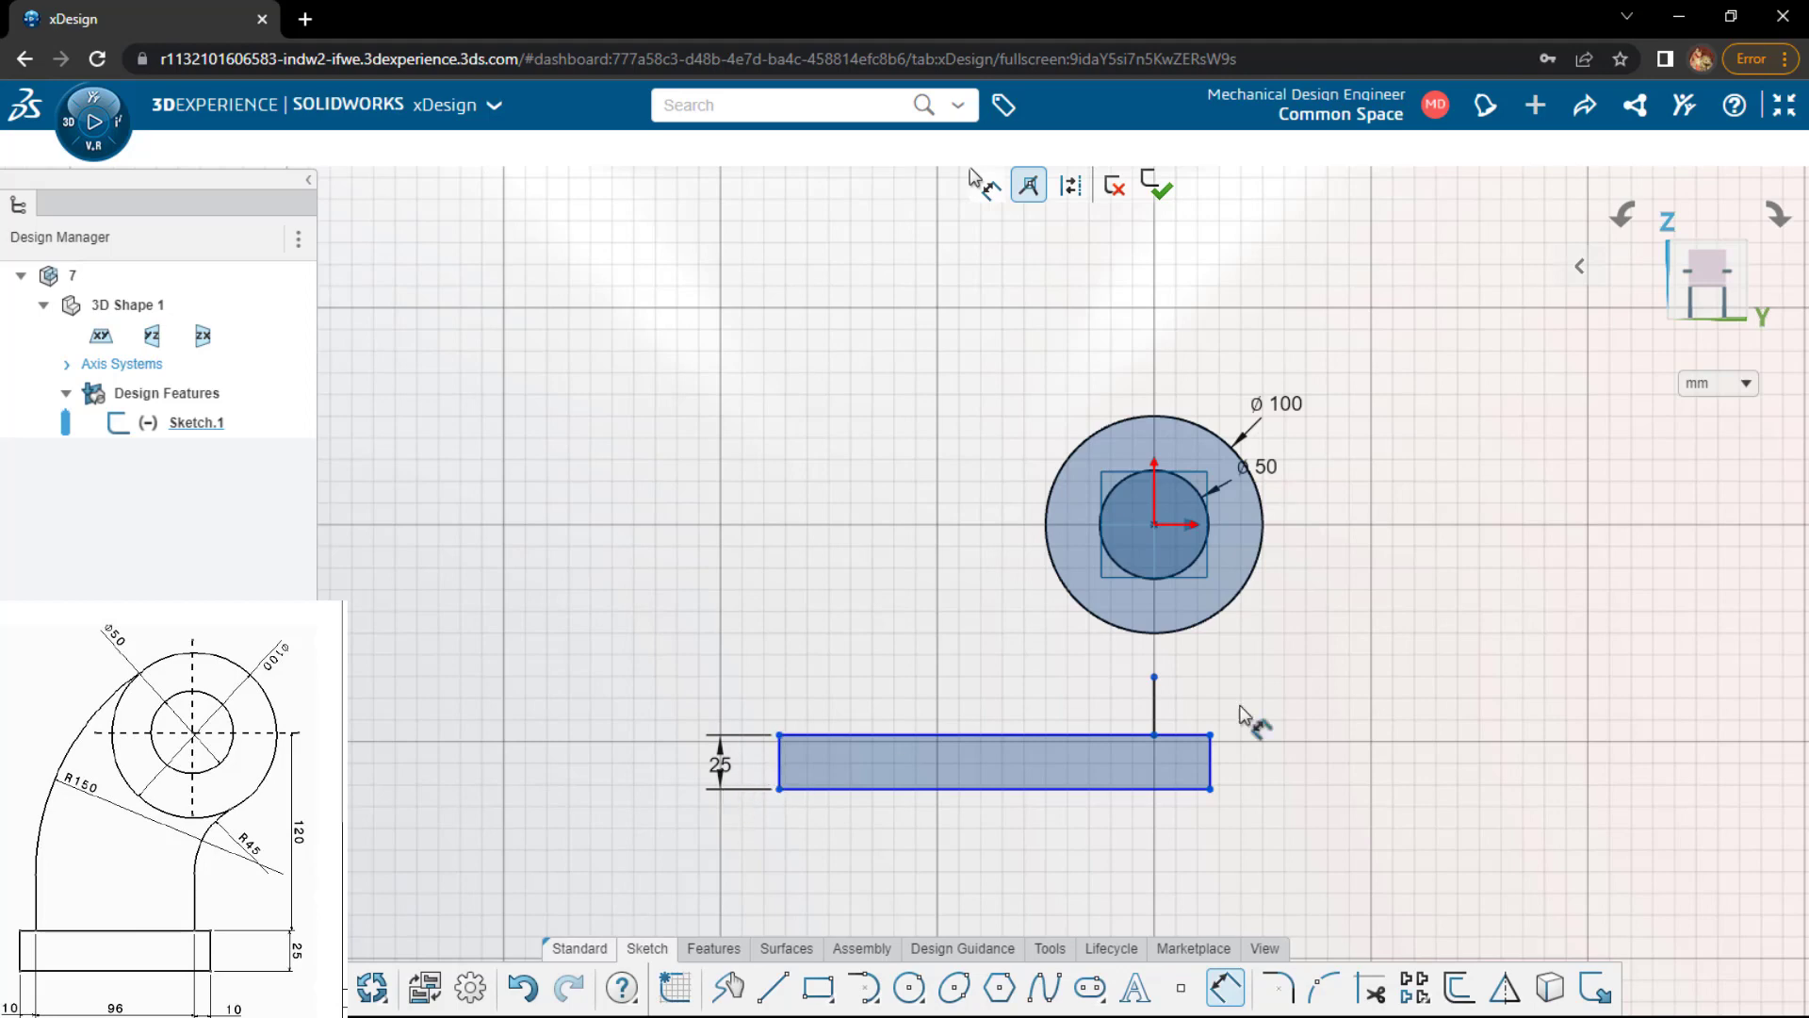
# - Dimension the horizontal distance between the short vertical line and the rectangle's right edge as 10 mm
pyautogui.click(1159, 713)
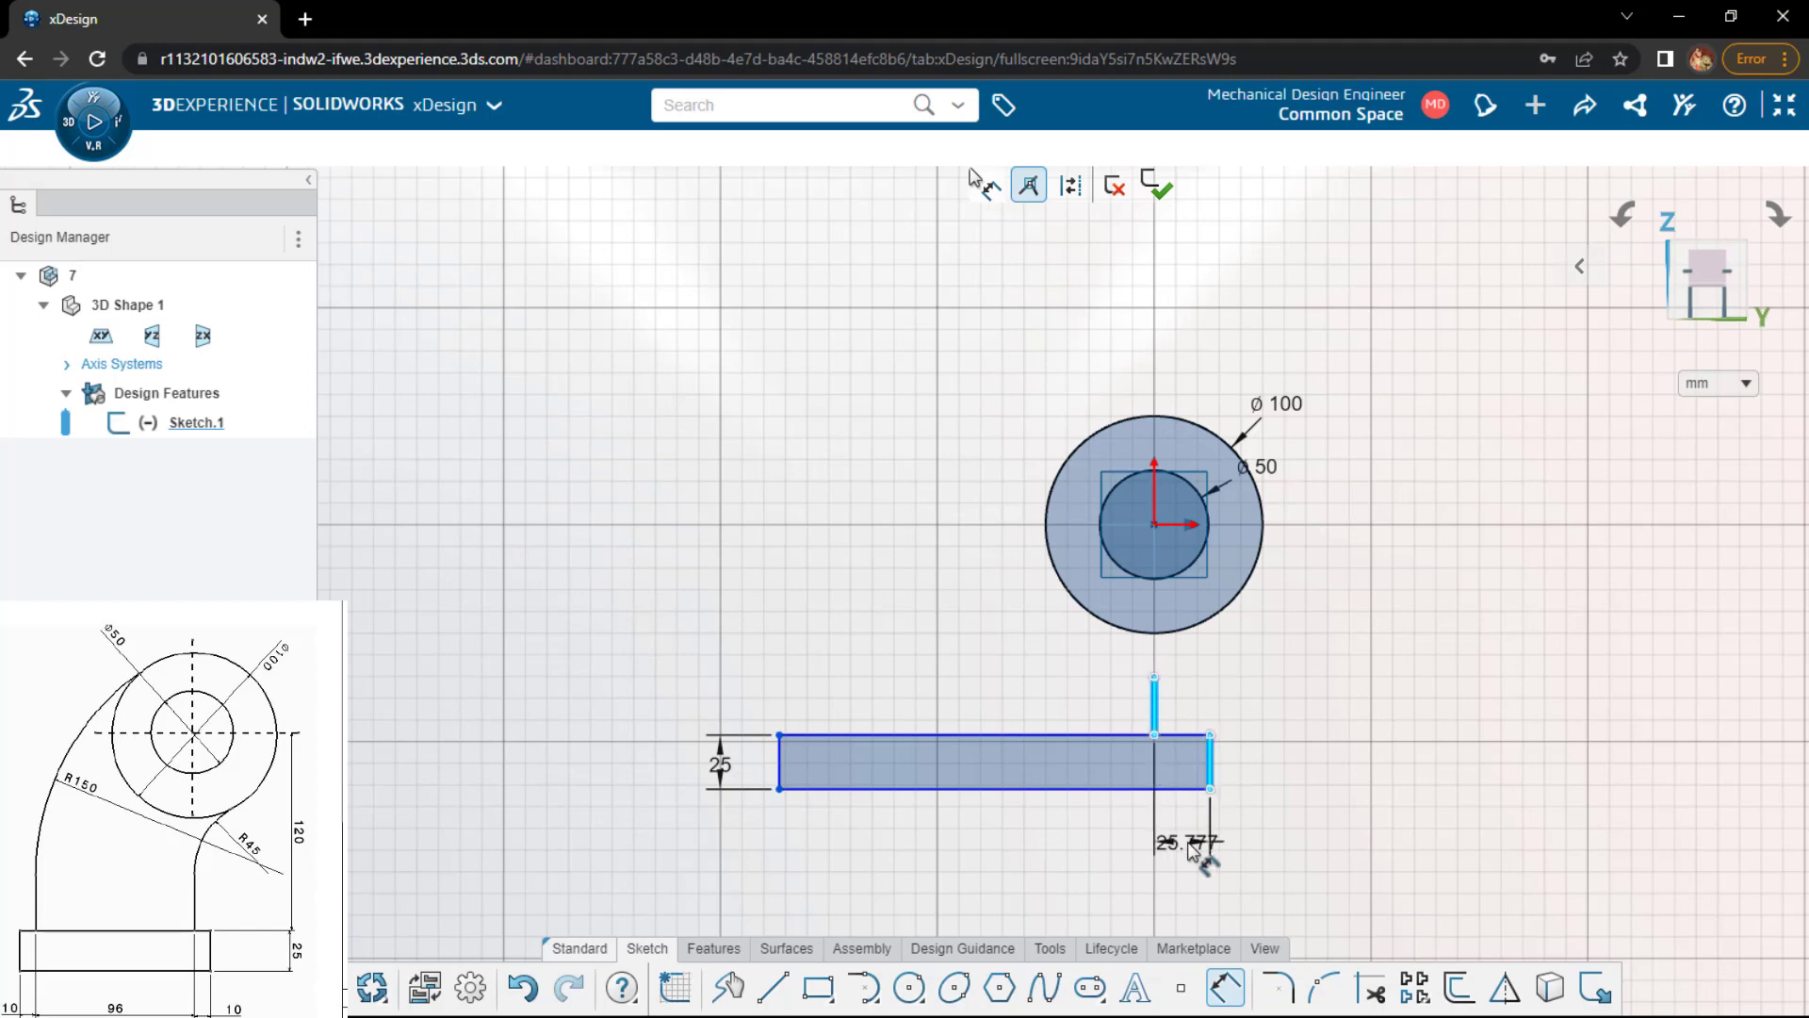
pyautogui.click(1187, 840)
pyautogui.write('10')
pyautogui.press('Return')
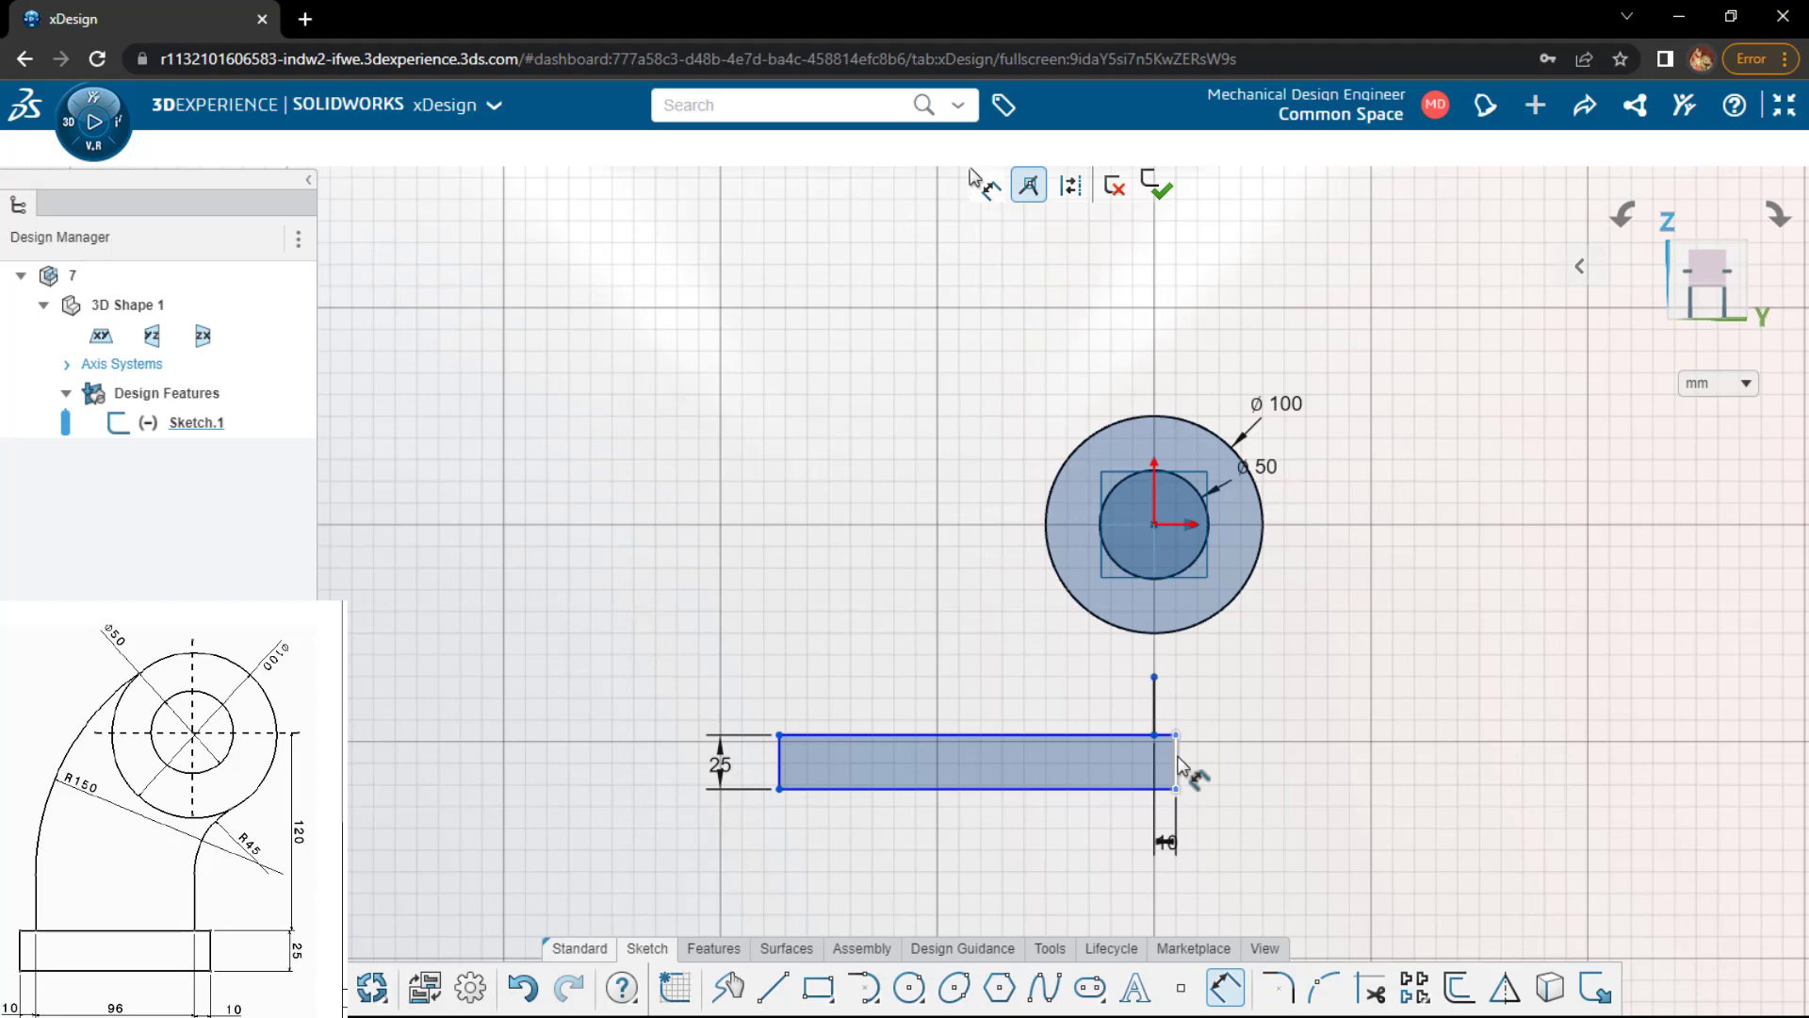
# - Dimension the vertical distance from the circles' centre to the rectangle's bottom edge as 120+25 mm
pyautogui.click(1154, 524)
pyautogui.click(1100, 788)
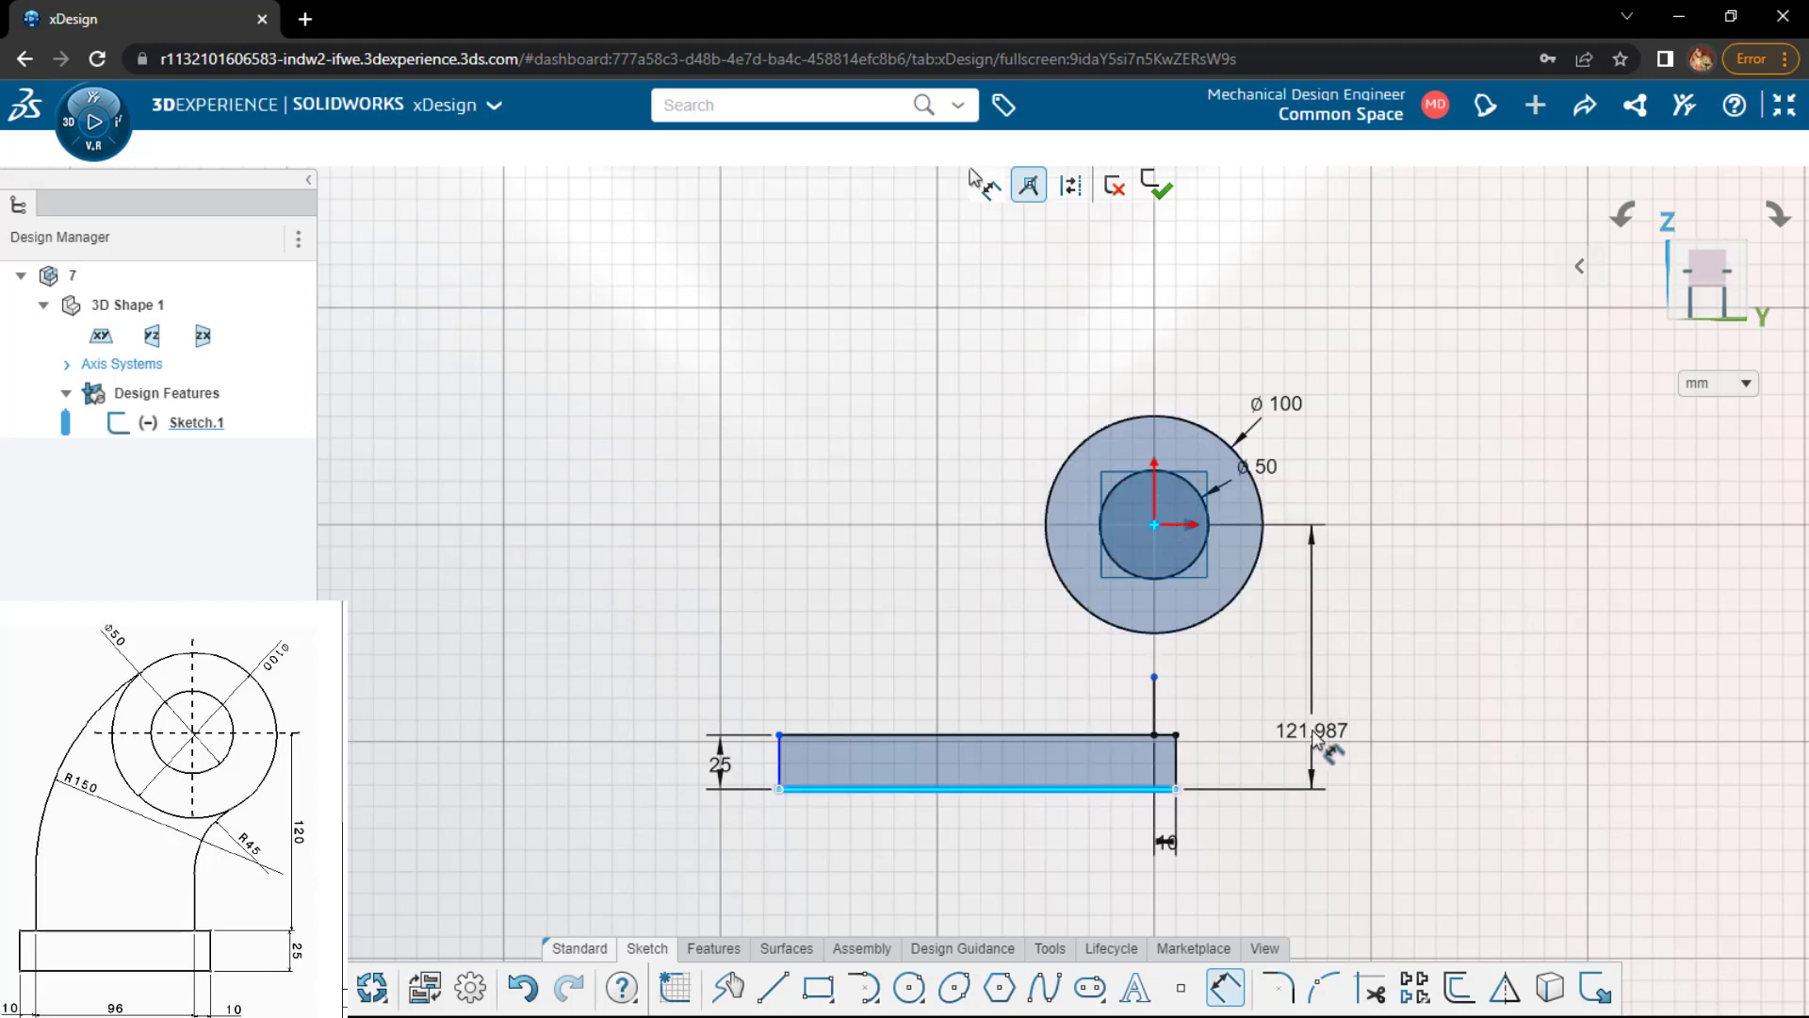
pyautogui.click(1311, 729)
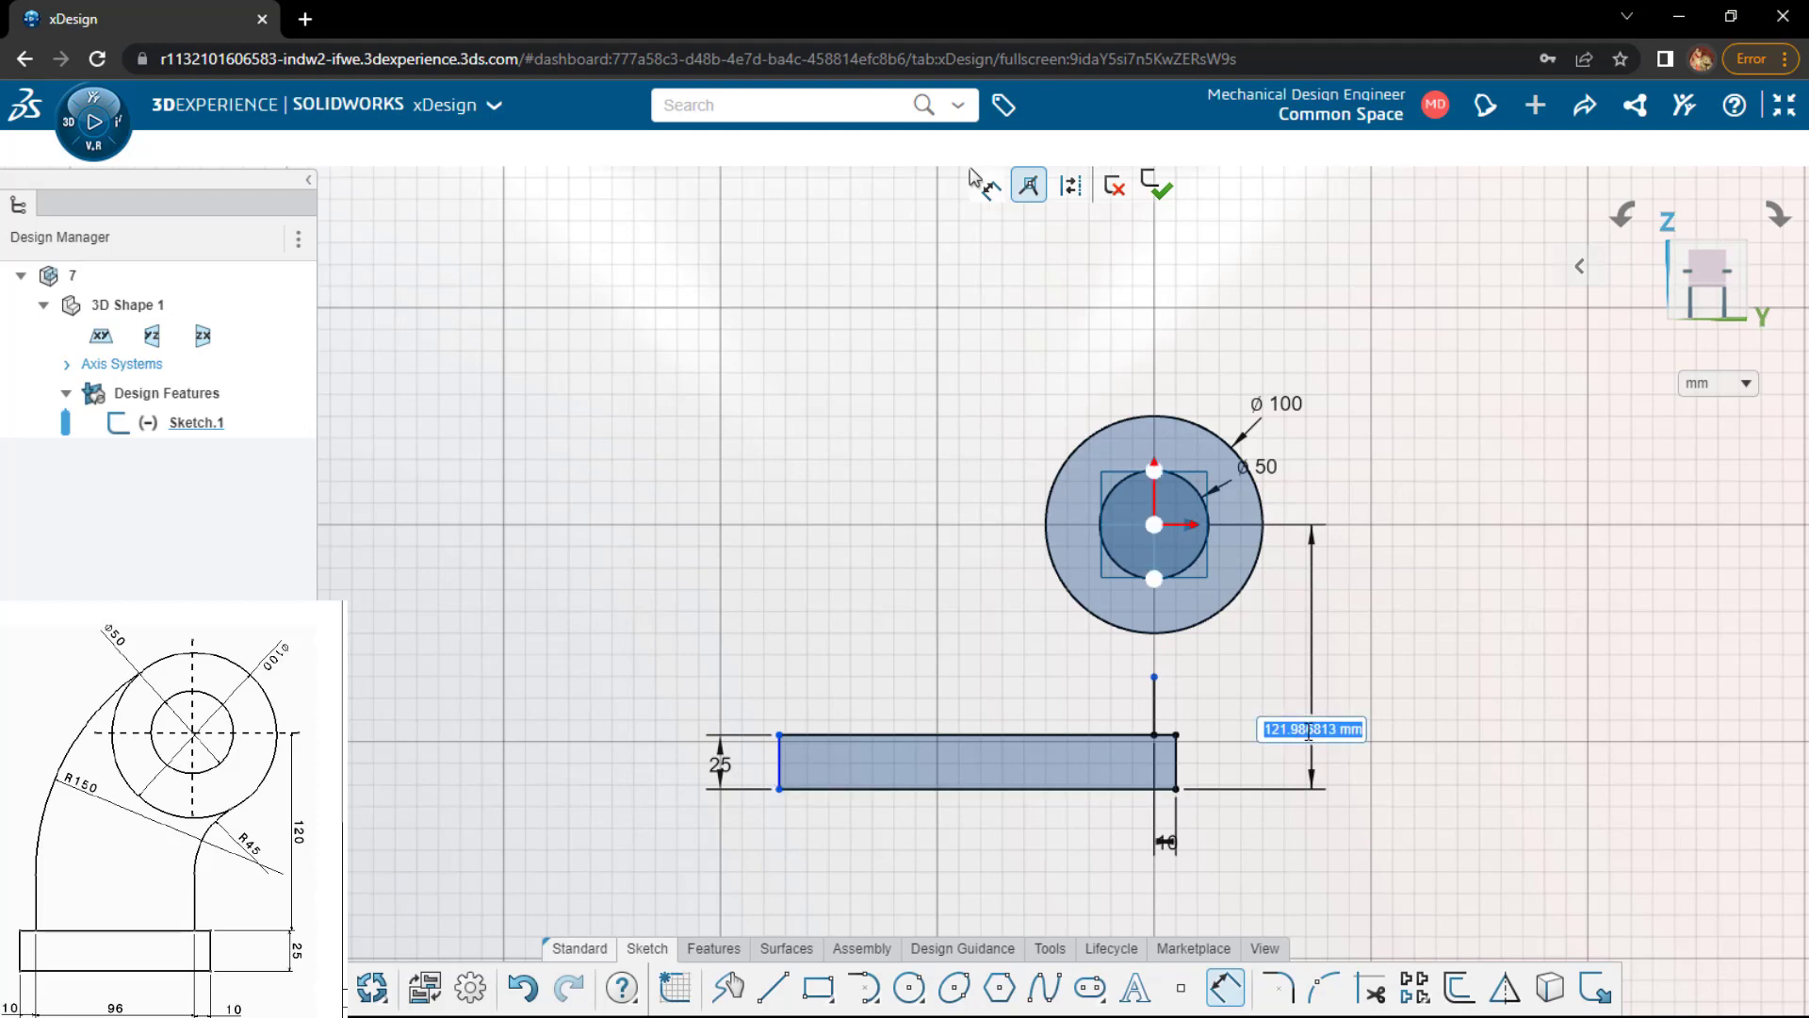
pyautogui.write('120+25')
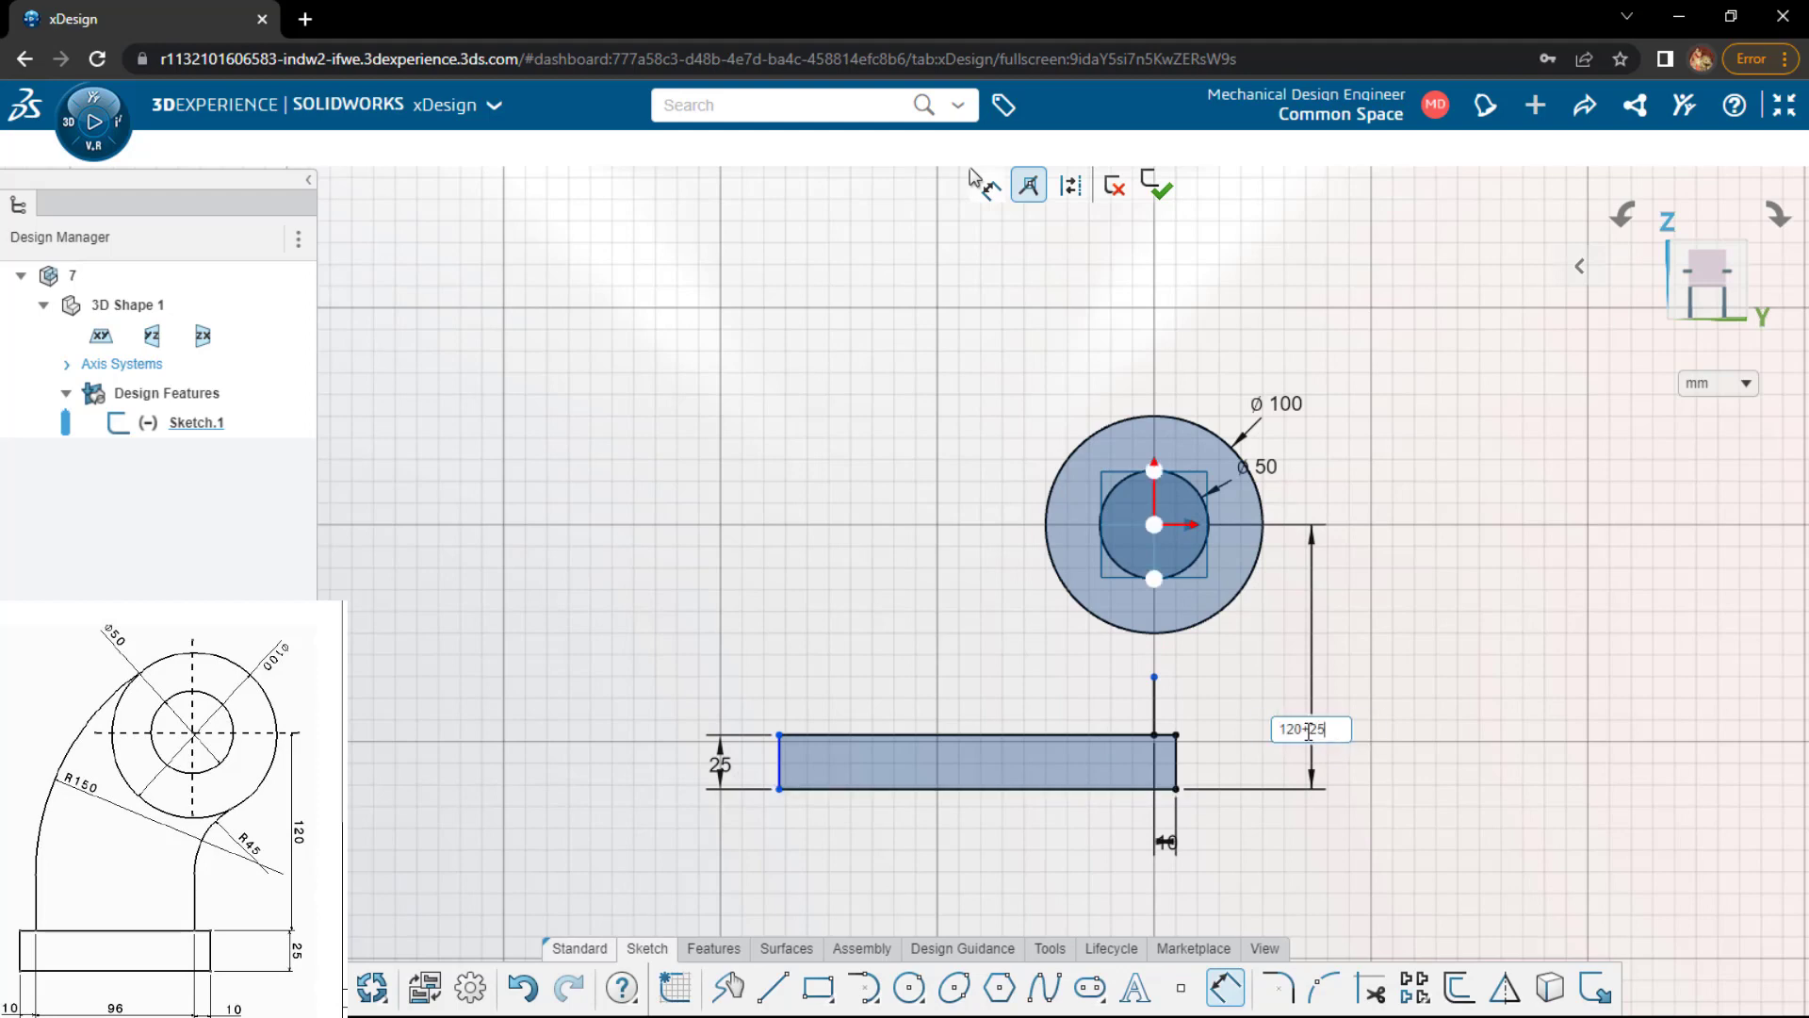
pyautogui.press('Return')
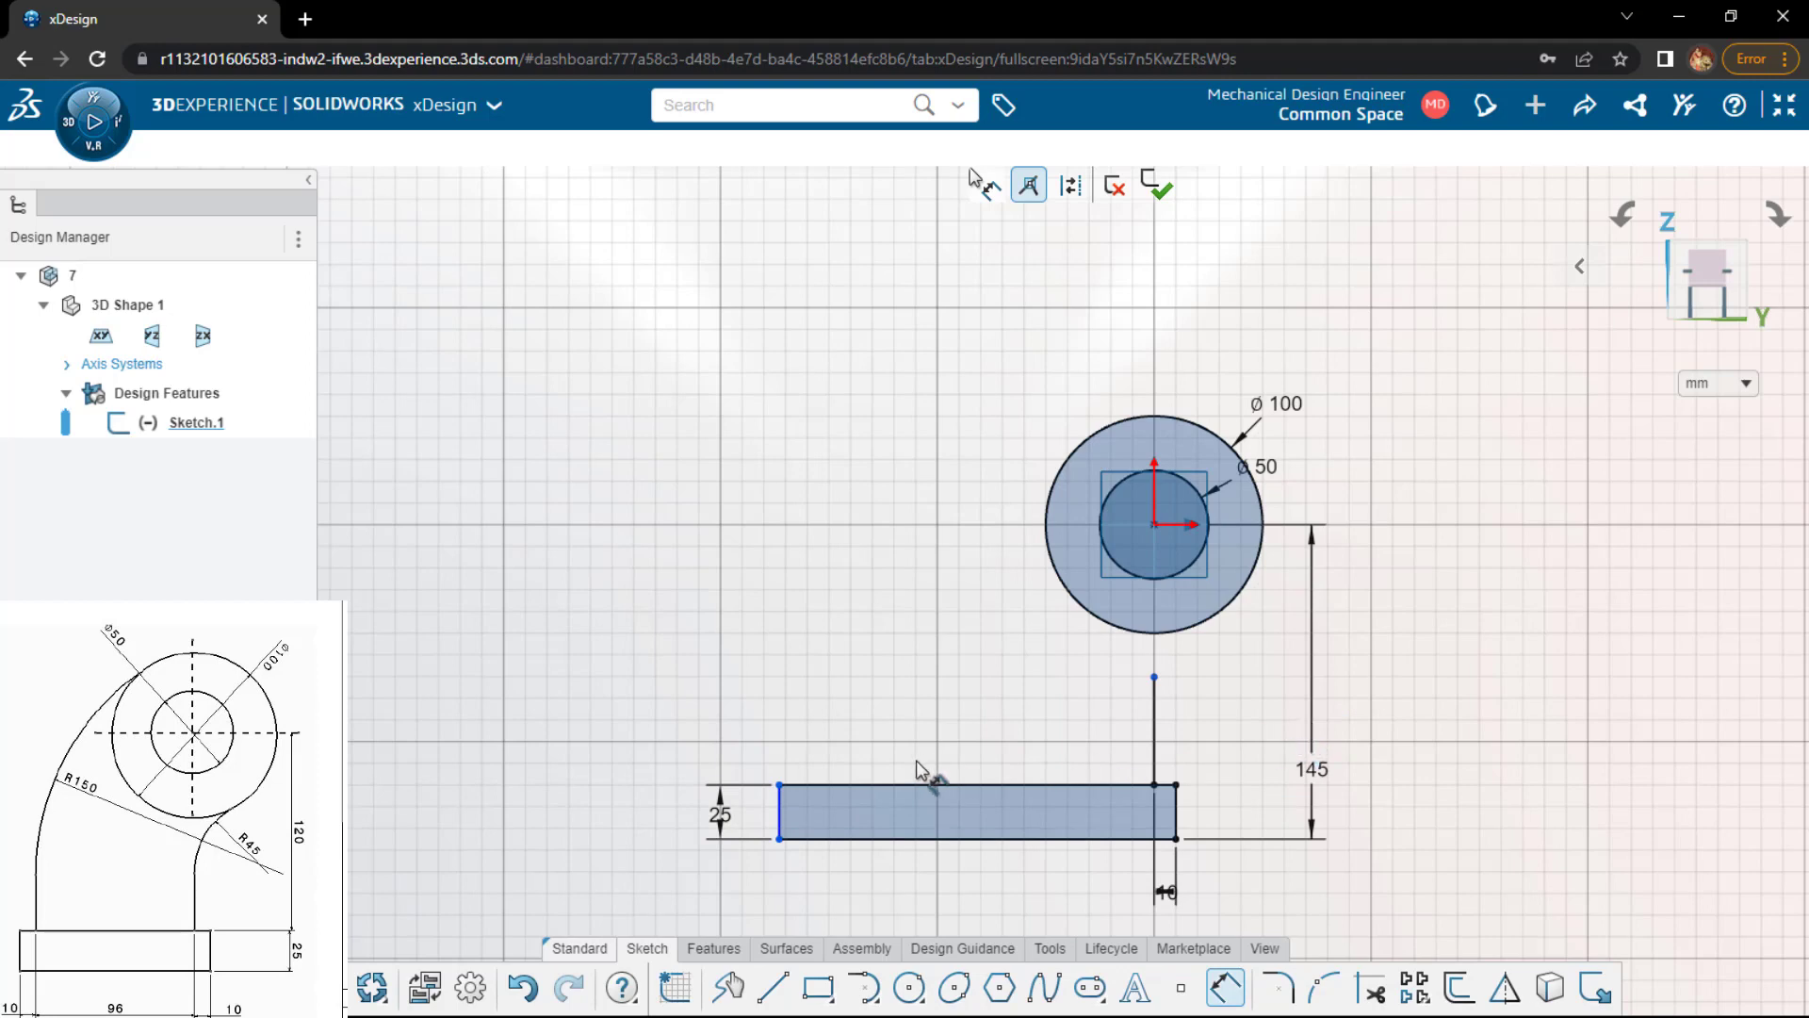
# - Draw a vertical line upward from the rectangle's upper edge near its left end
pyautogui.press('l')
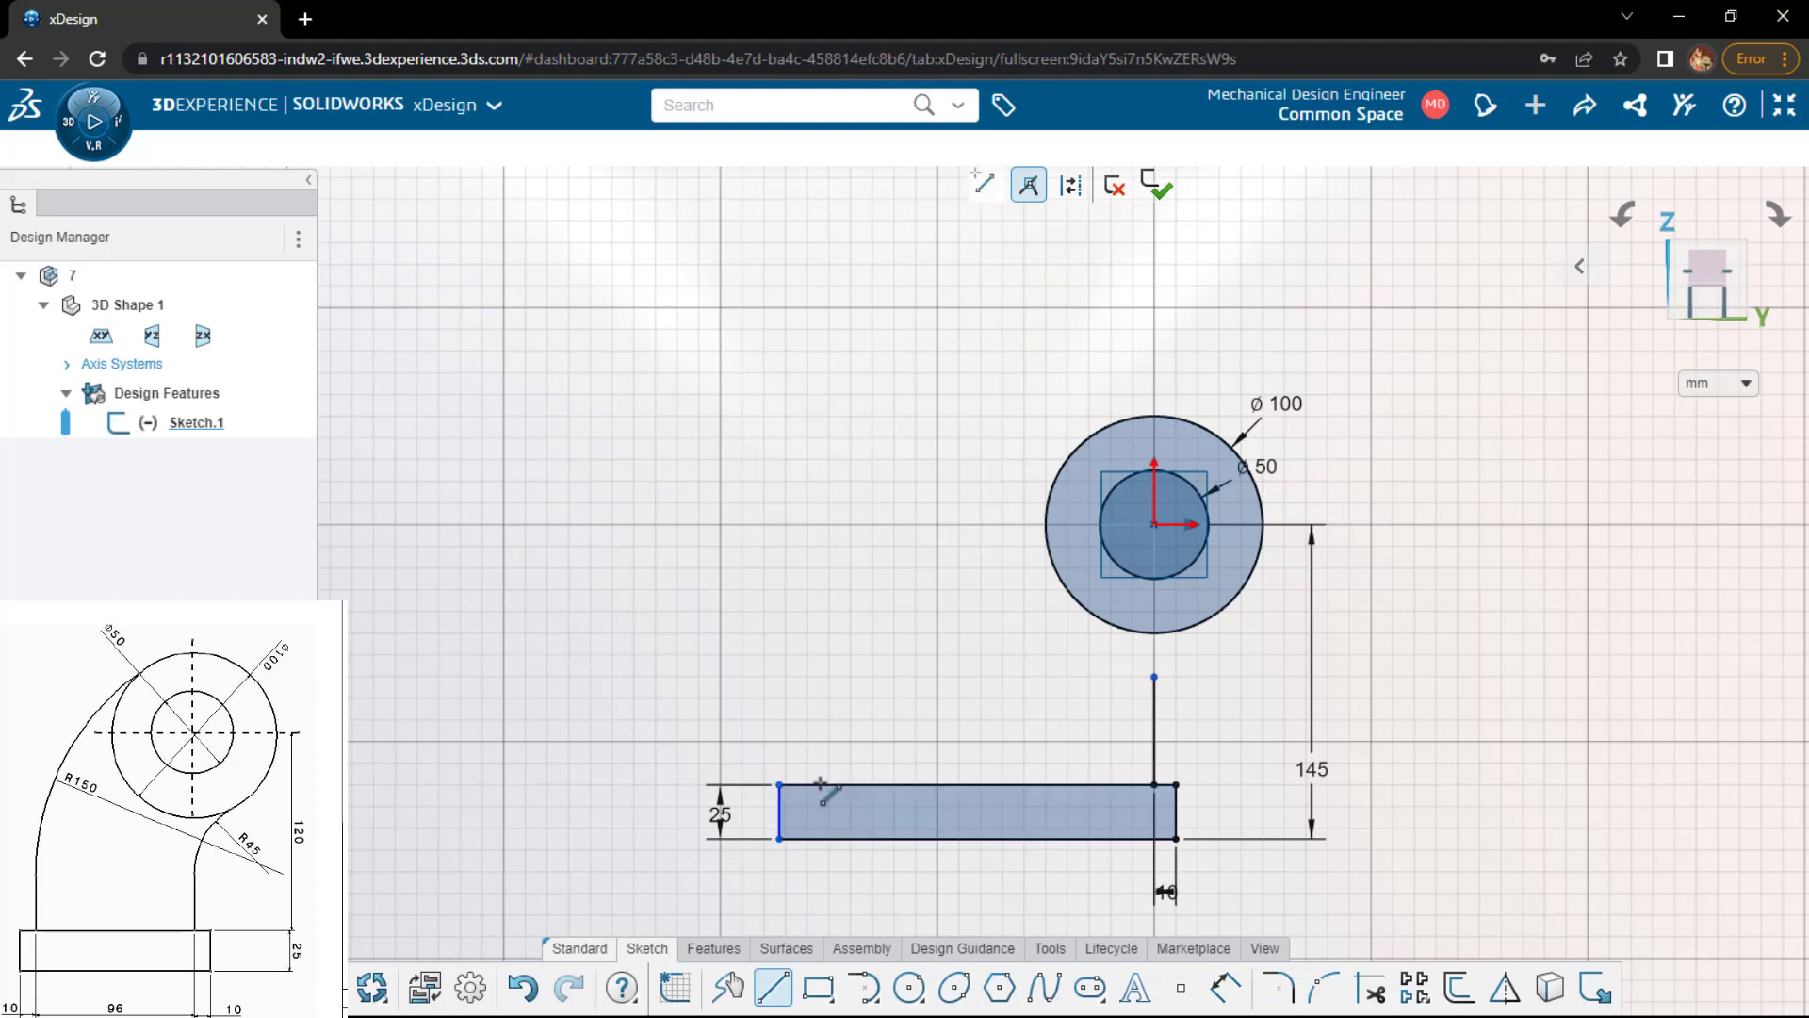
pyautogui.moveTo(815, 784); pyautogui.dragTo(815, 587)
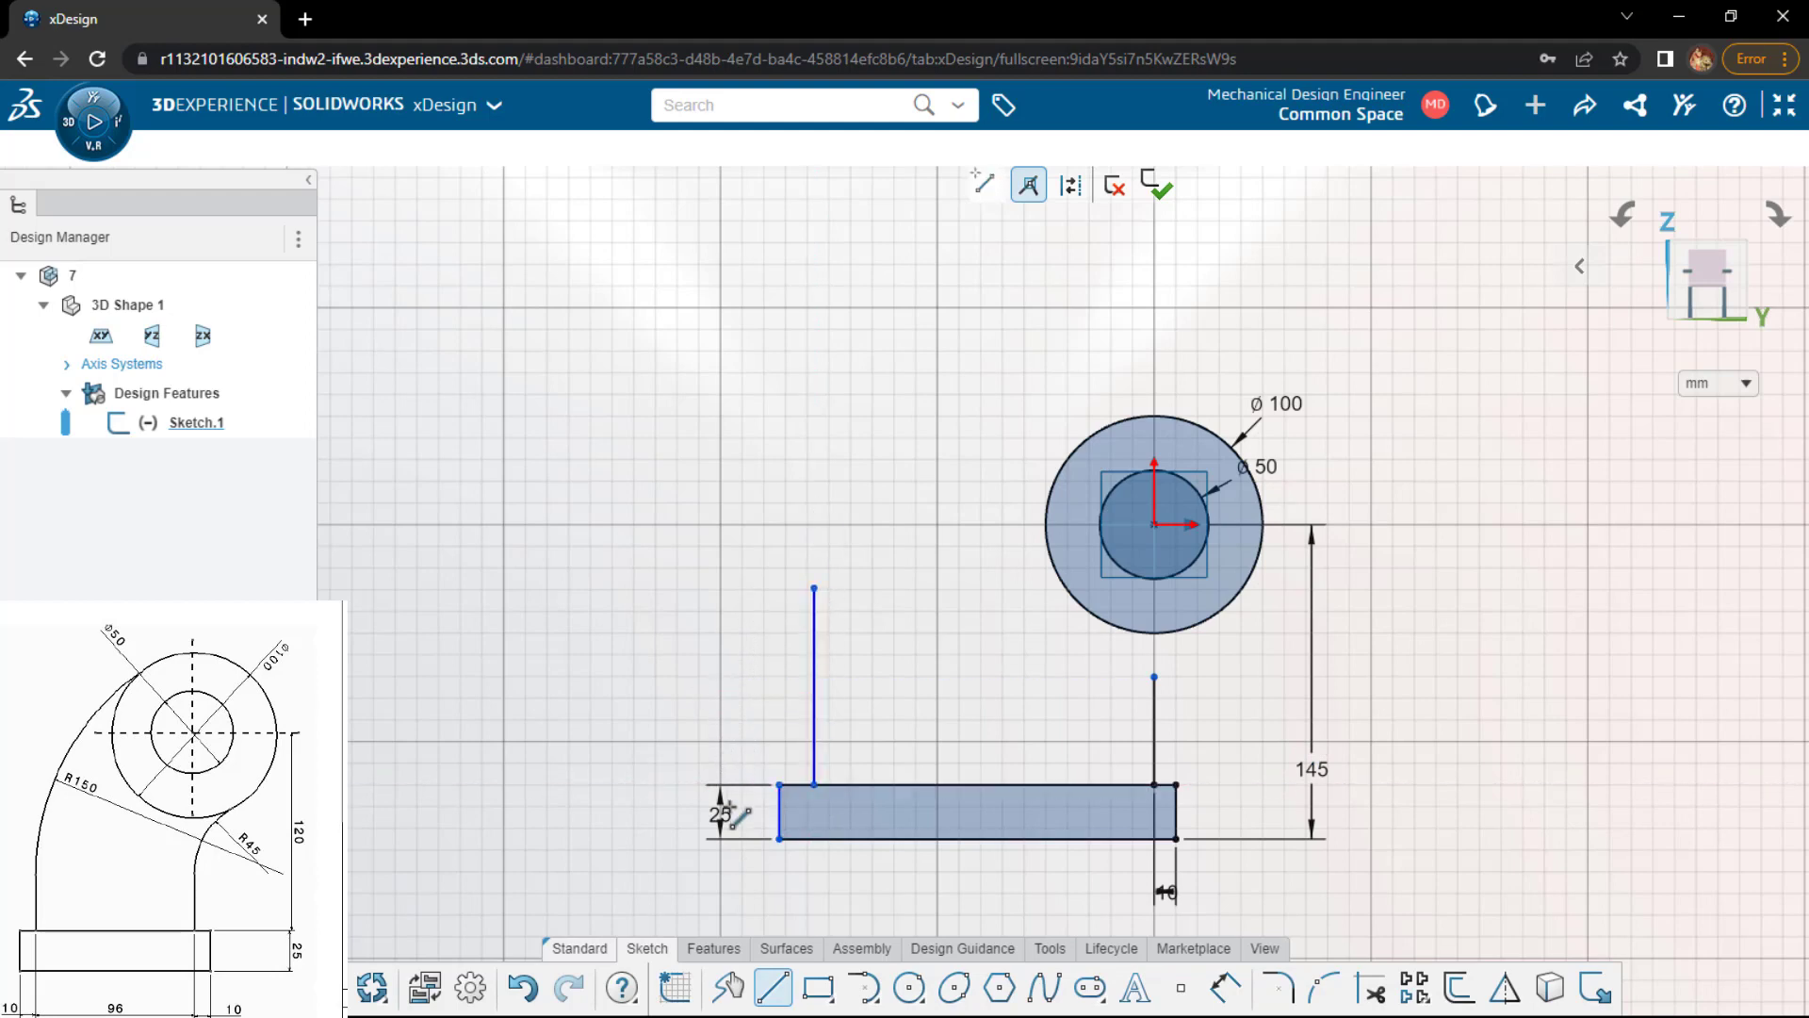
# - Dimension the left vertical line 10 mm from the left edge of the base rectangle
pyautogui.press('Escape')
pyautogui.click(779, 799)
pyautogui.click(813, 731)
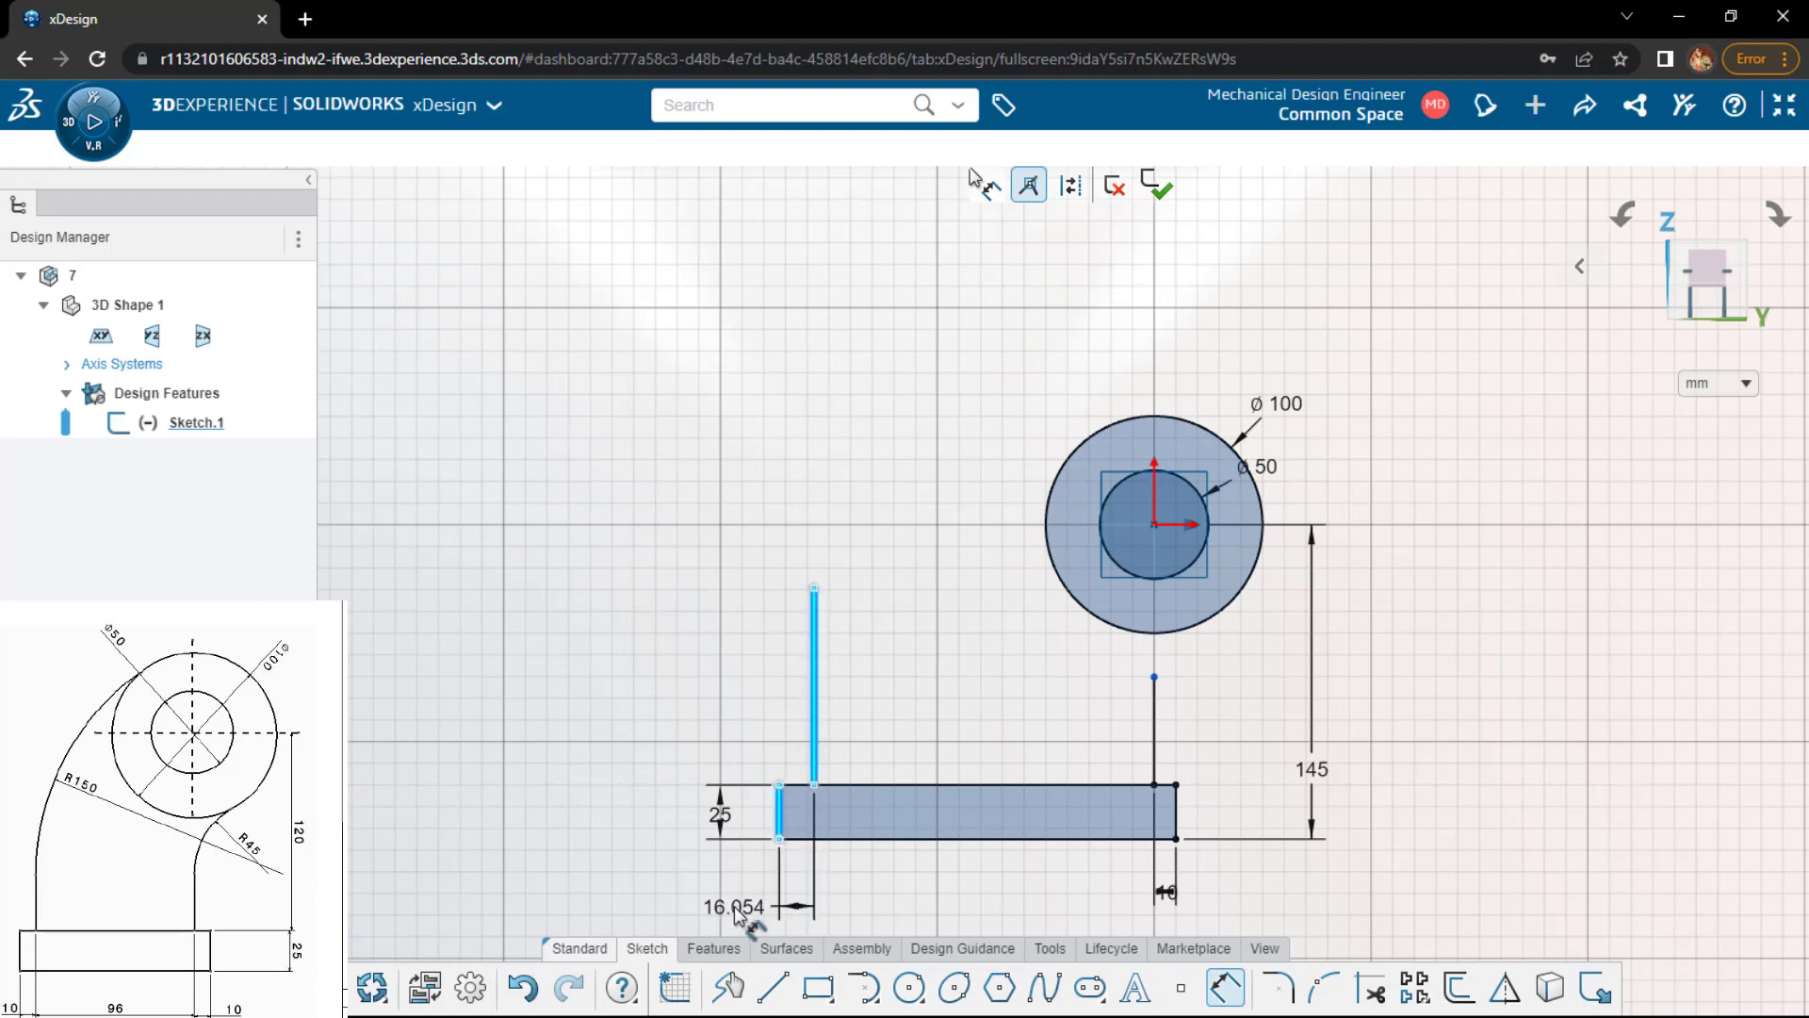
pyautogui.click(737, 910)
pyautogui.write('10')
pyautogui.press('Return')
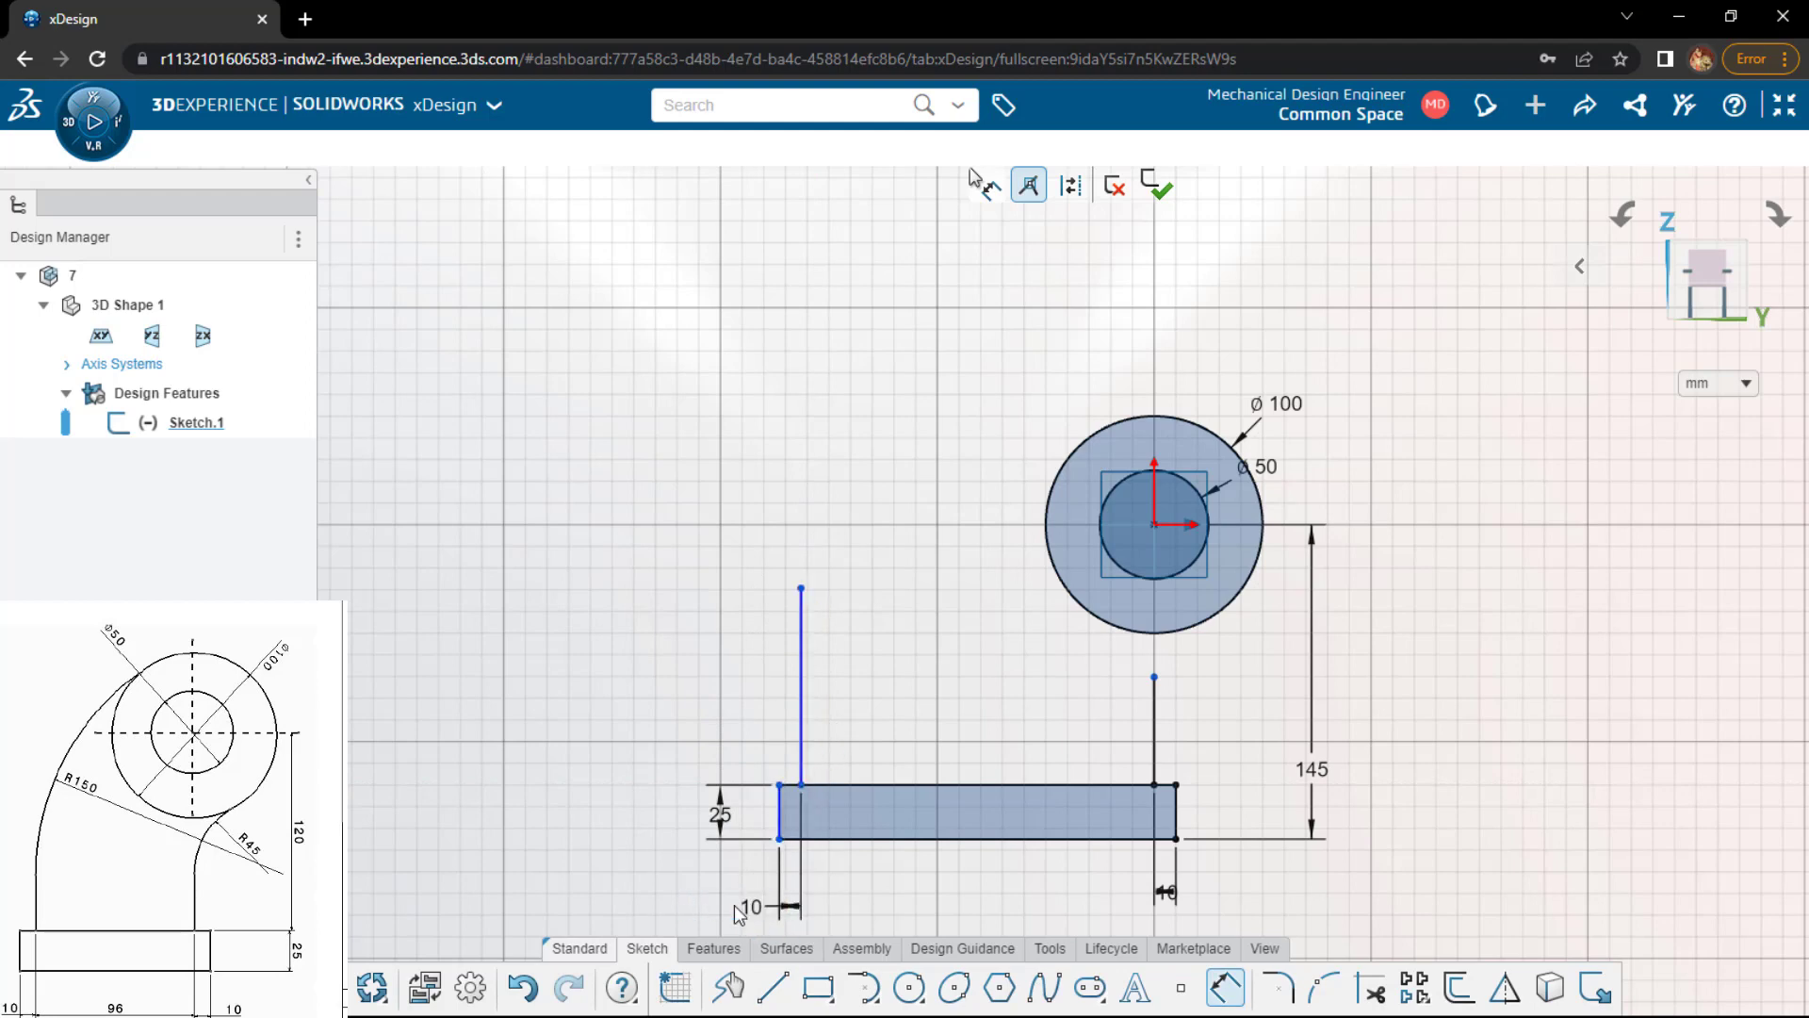
# - Dimension the overall width of the base rectangle as 116 mm
pyautogui.click(779, 816)
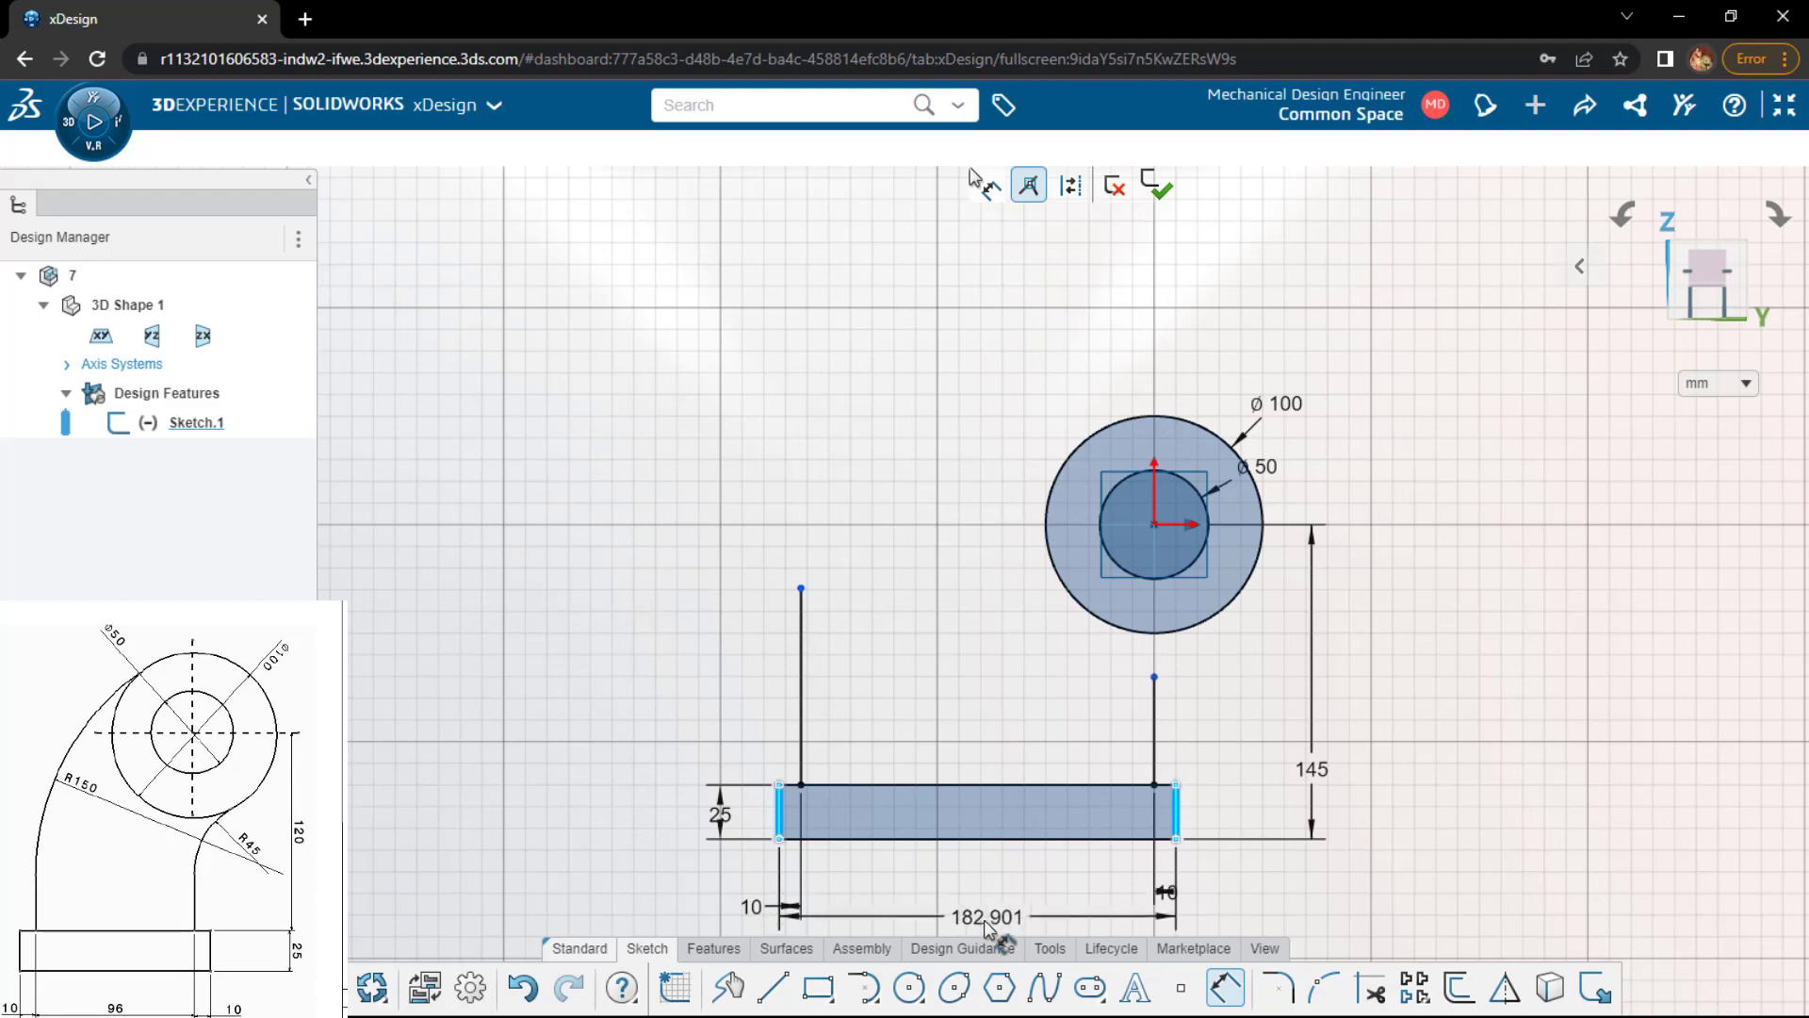
pyautogui.click(981, 929)
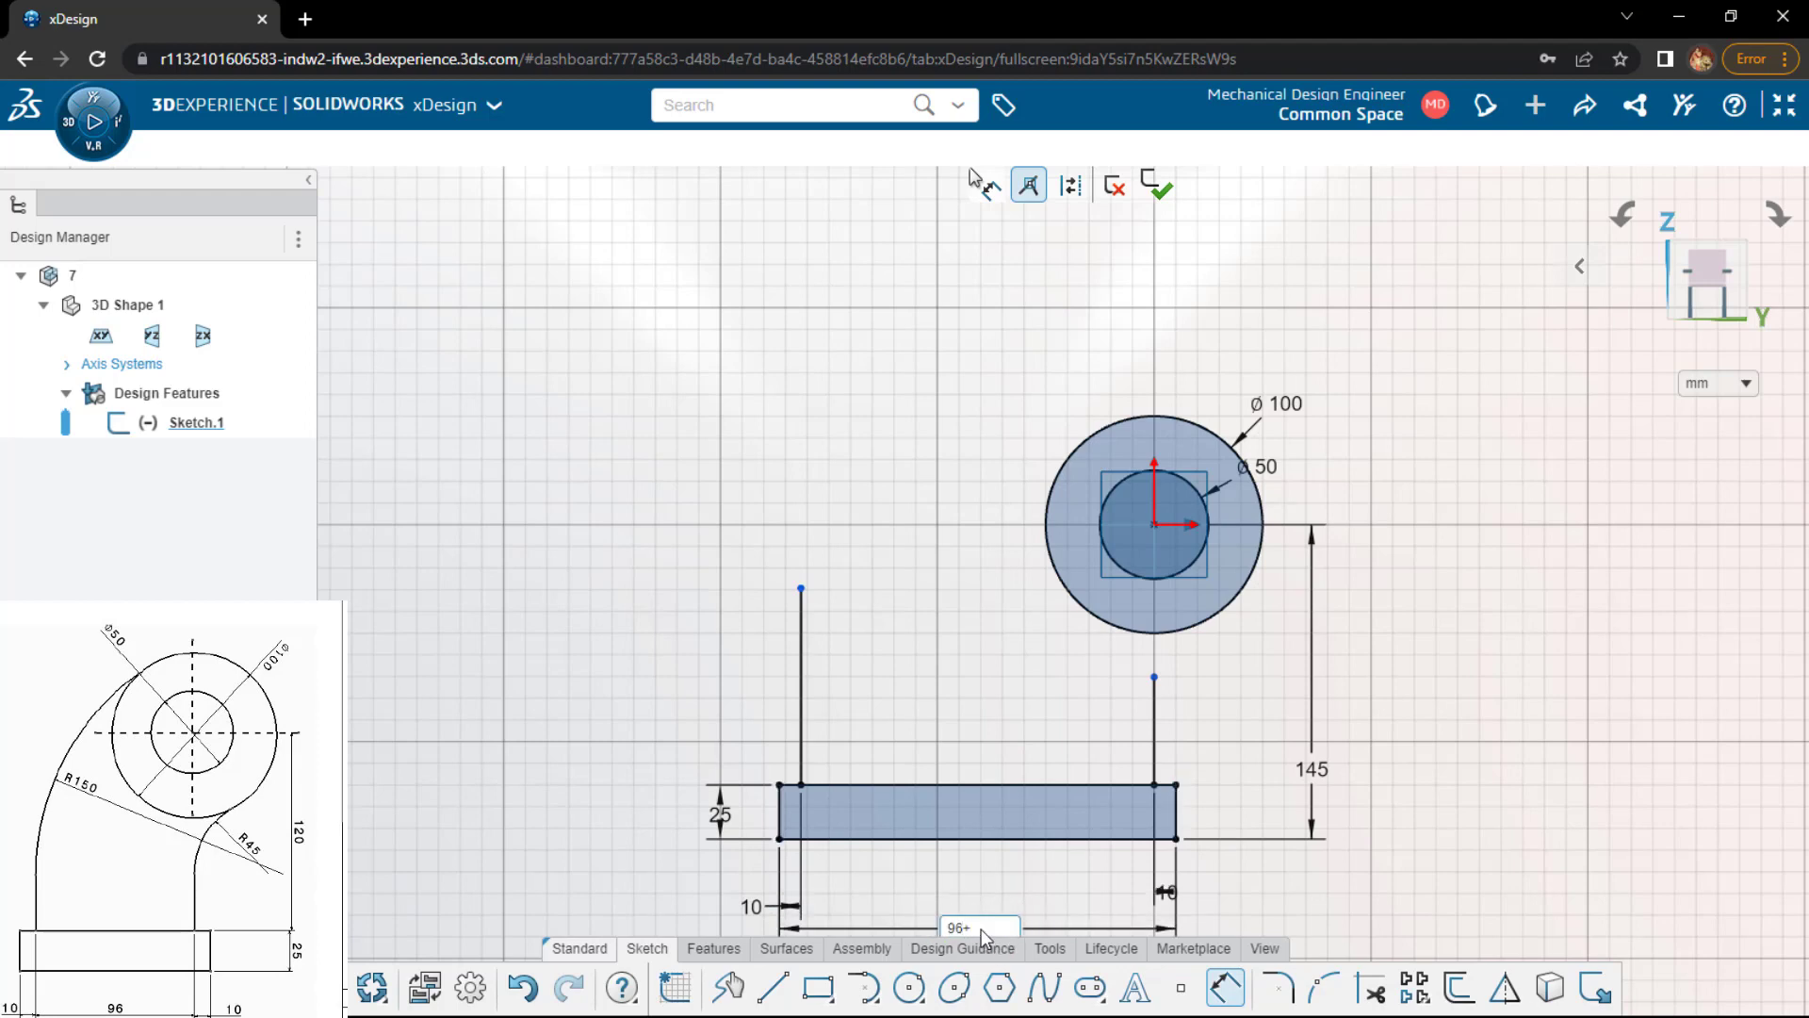
pyautogui.press('Return')
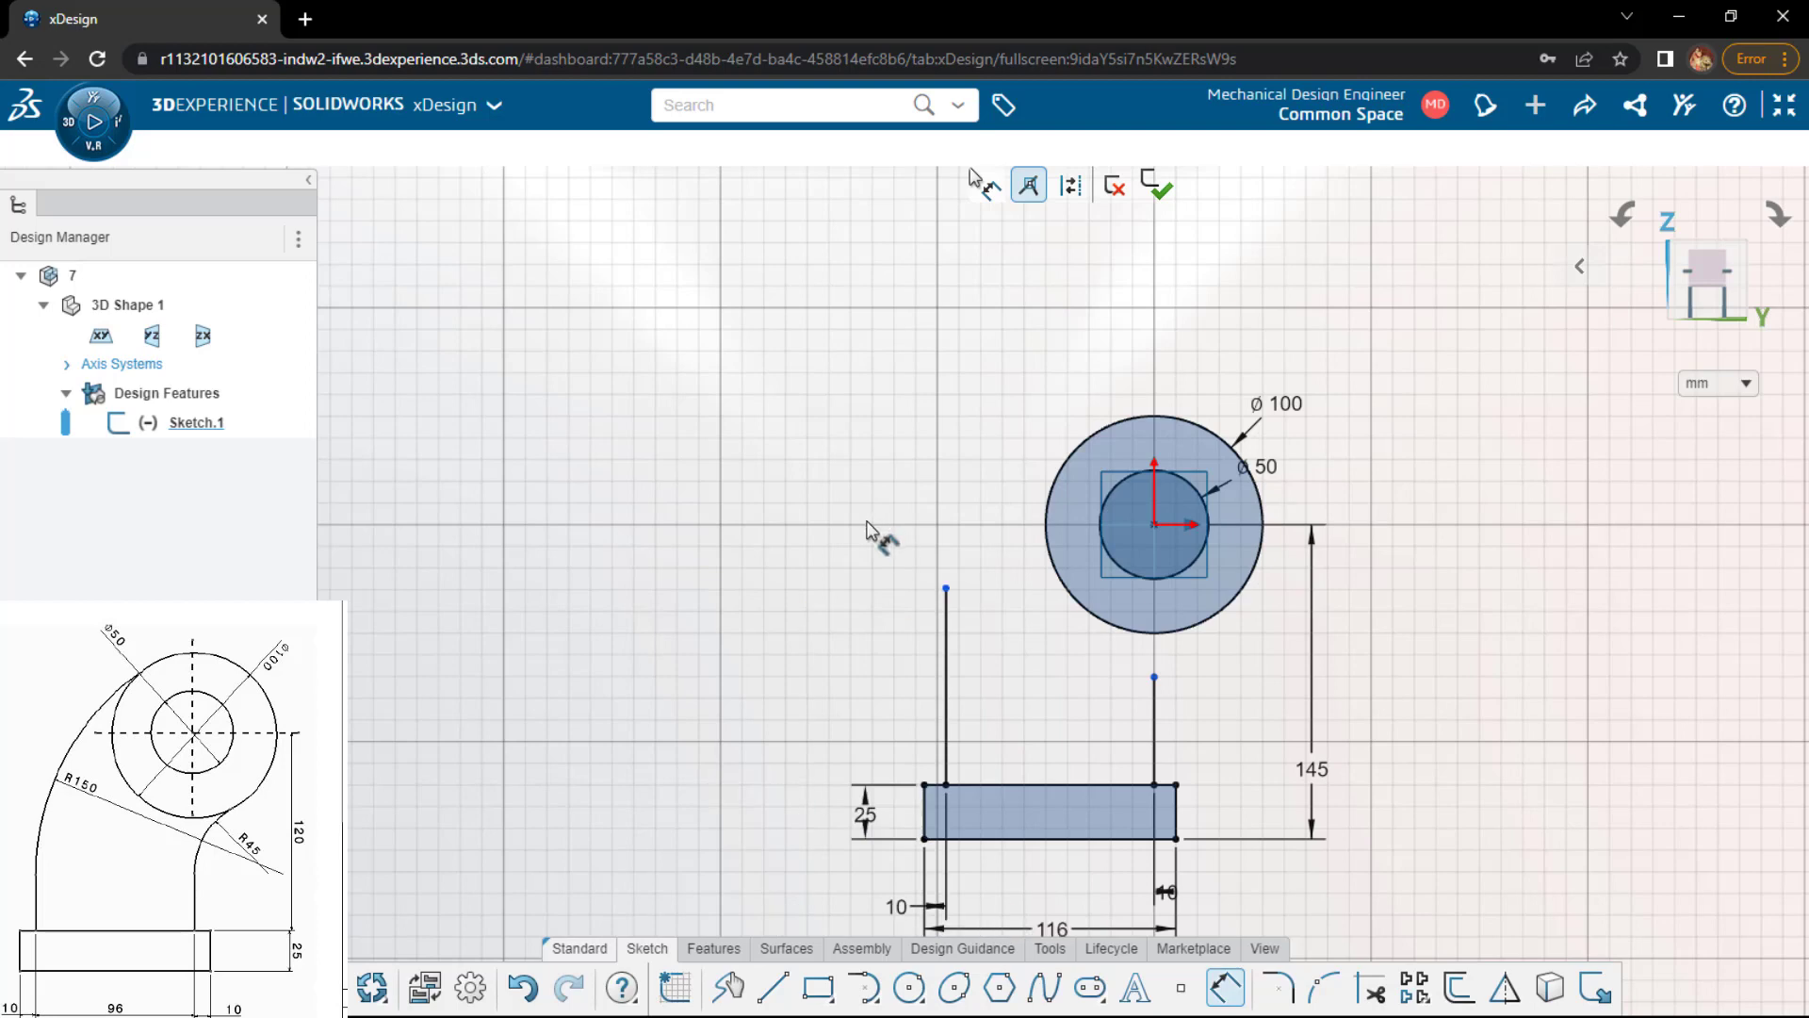
# - Sketch a tangent arc of about 82 mm radius from the left vertical line's upper end to the top of the Ø100 circle
pyautogui.press('l')
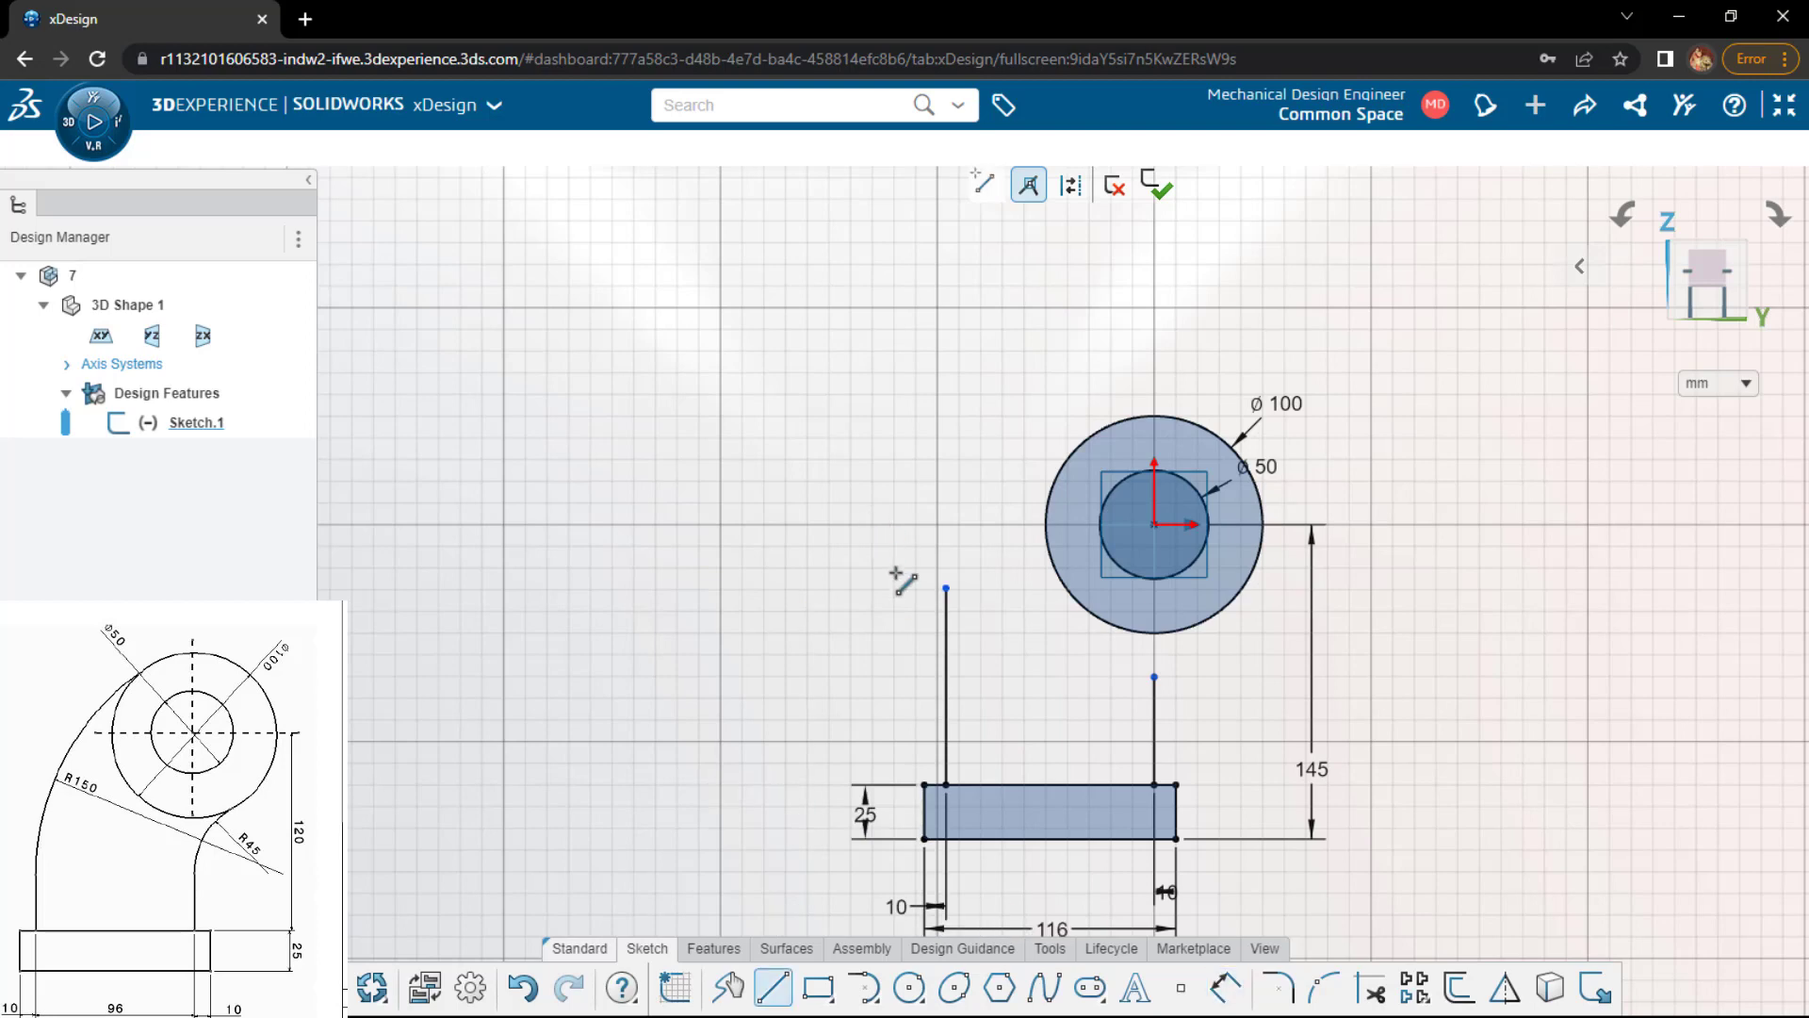
pyautogui.click(948, 586)
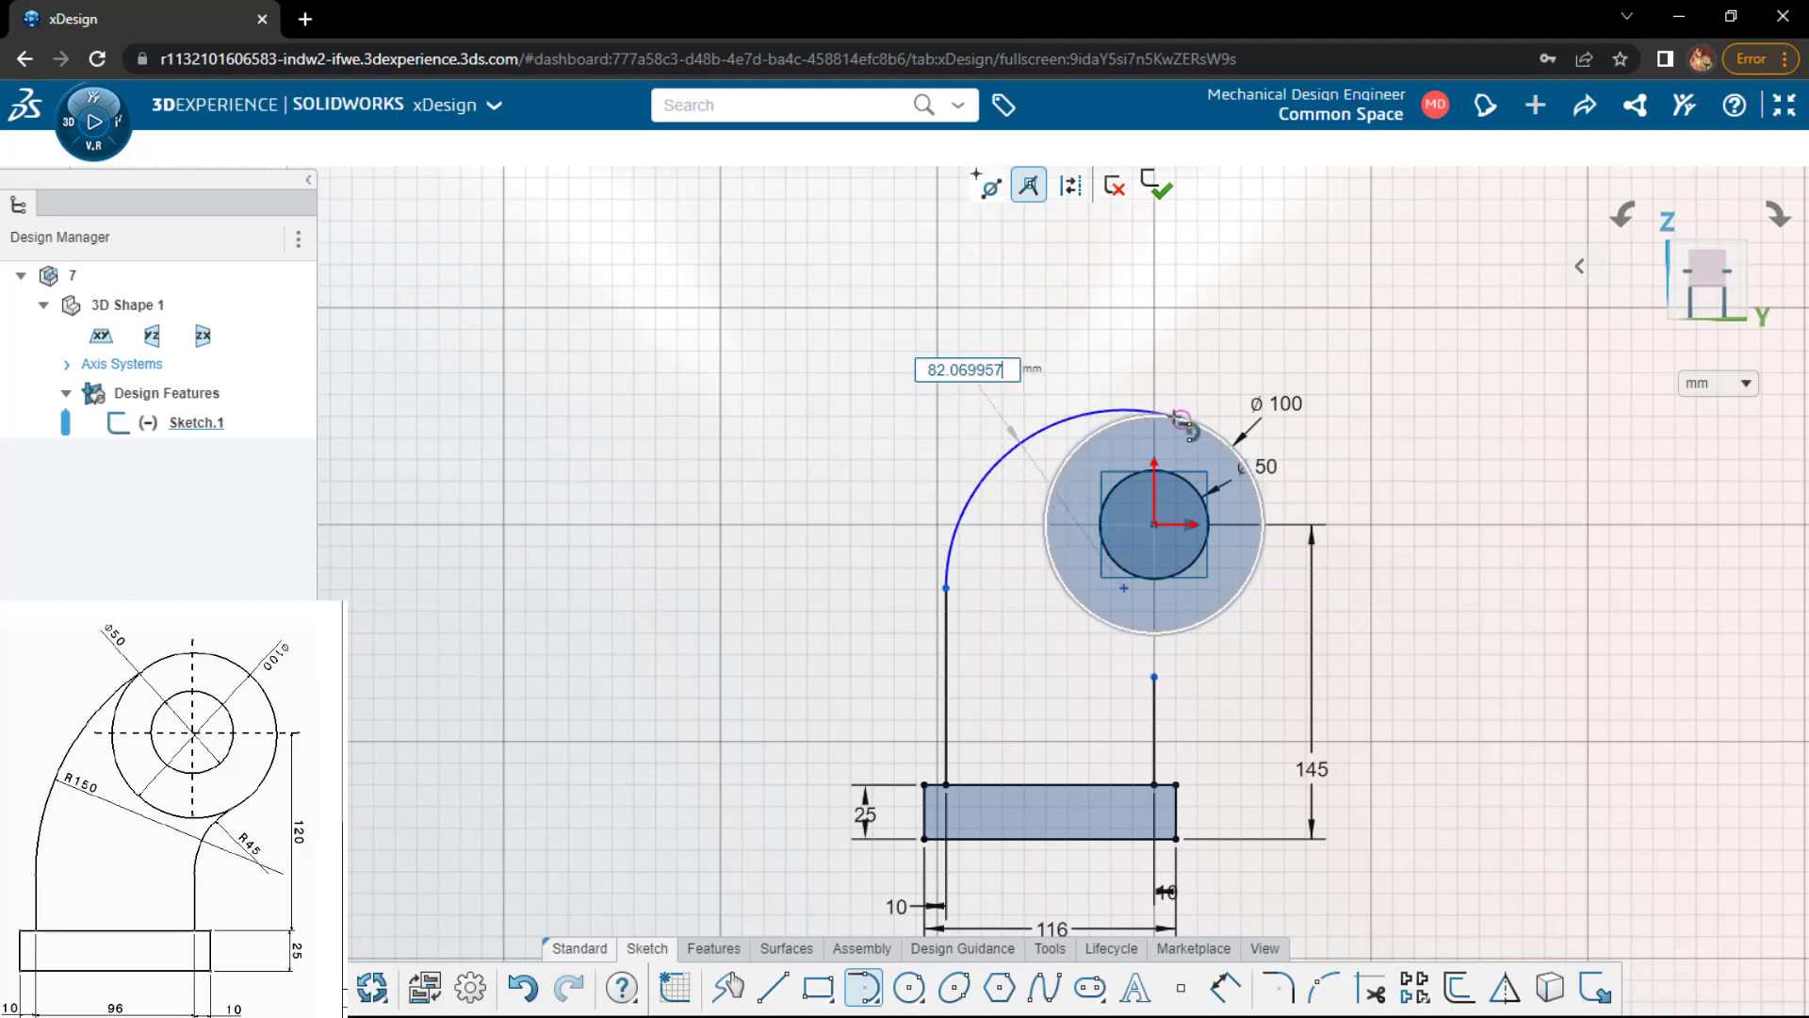
pyautogui.click(1175, 420)
# - Sketch a tangent arc of about 24 mm radius from the right vertical line's upper end to the underside of the Ø100 circle
pyautogui.press('l')
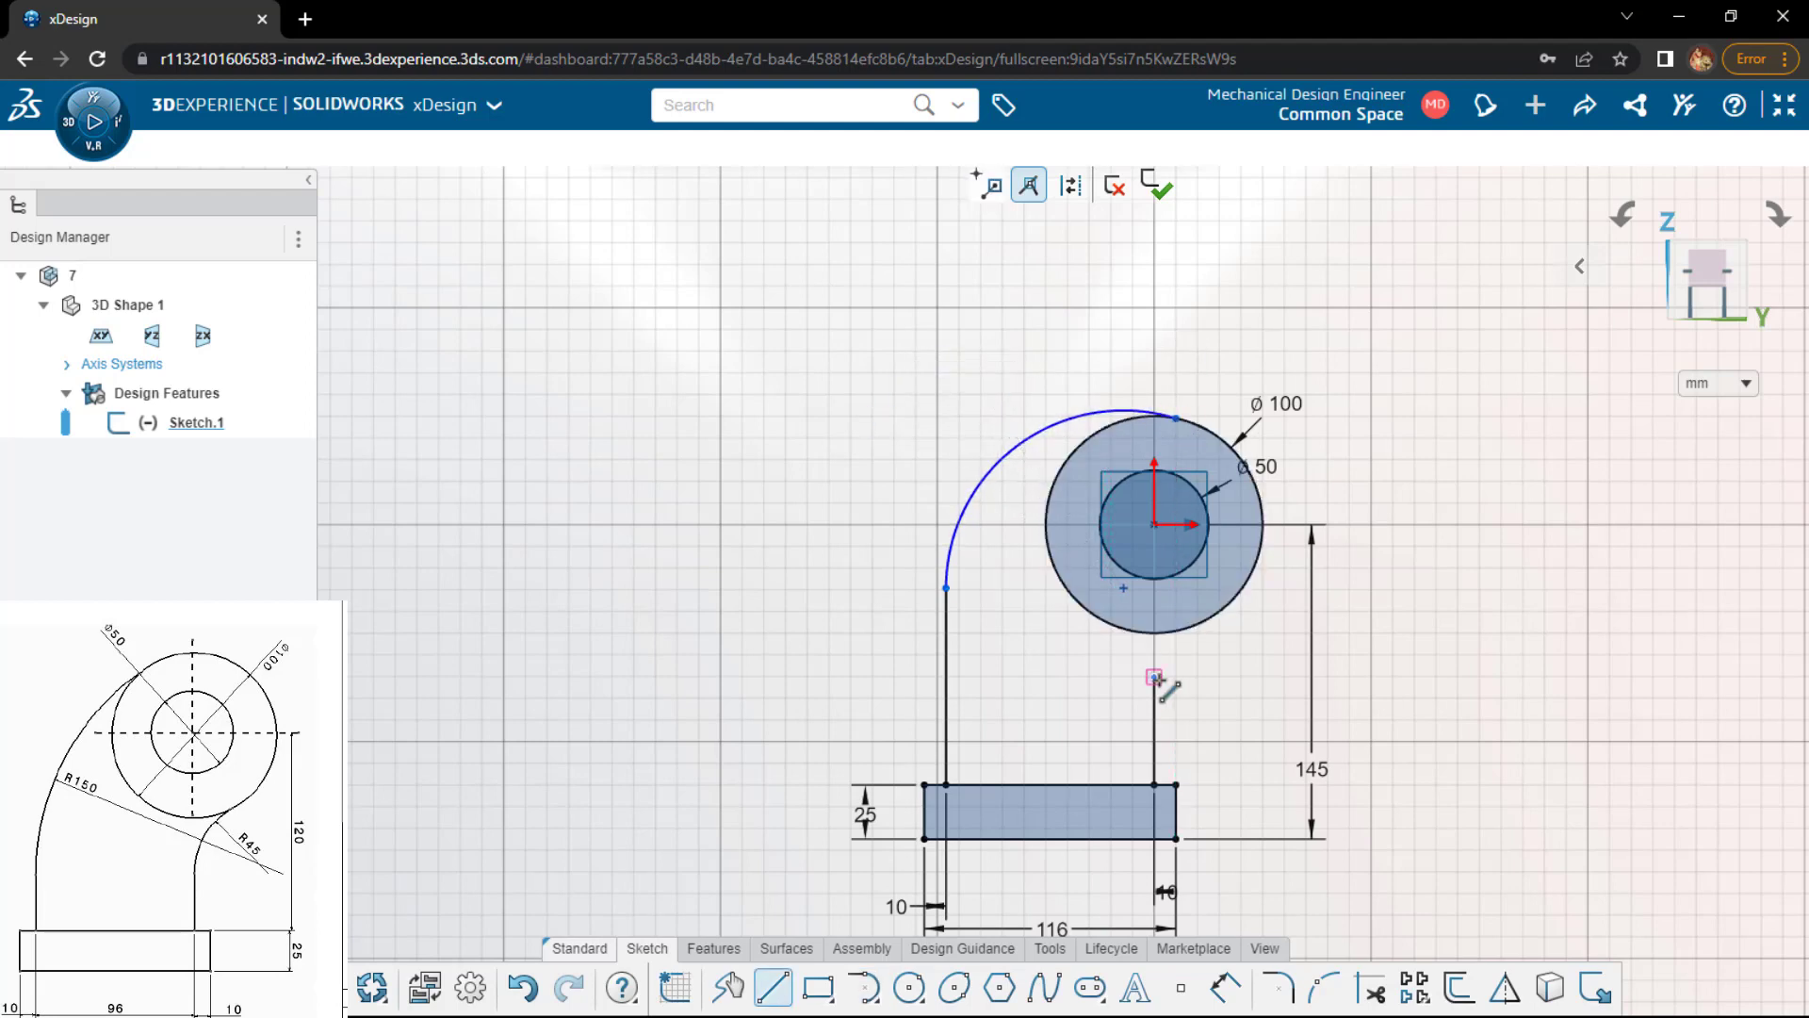
pyautogui.click(1154, 677)
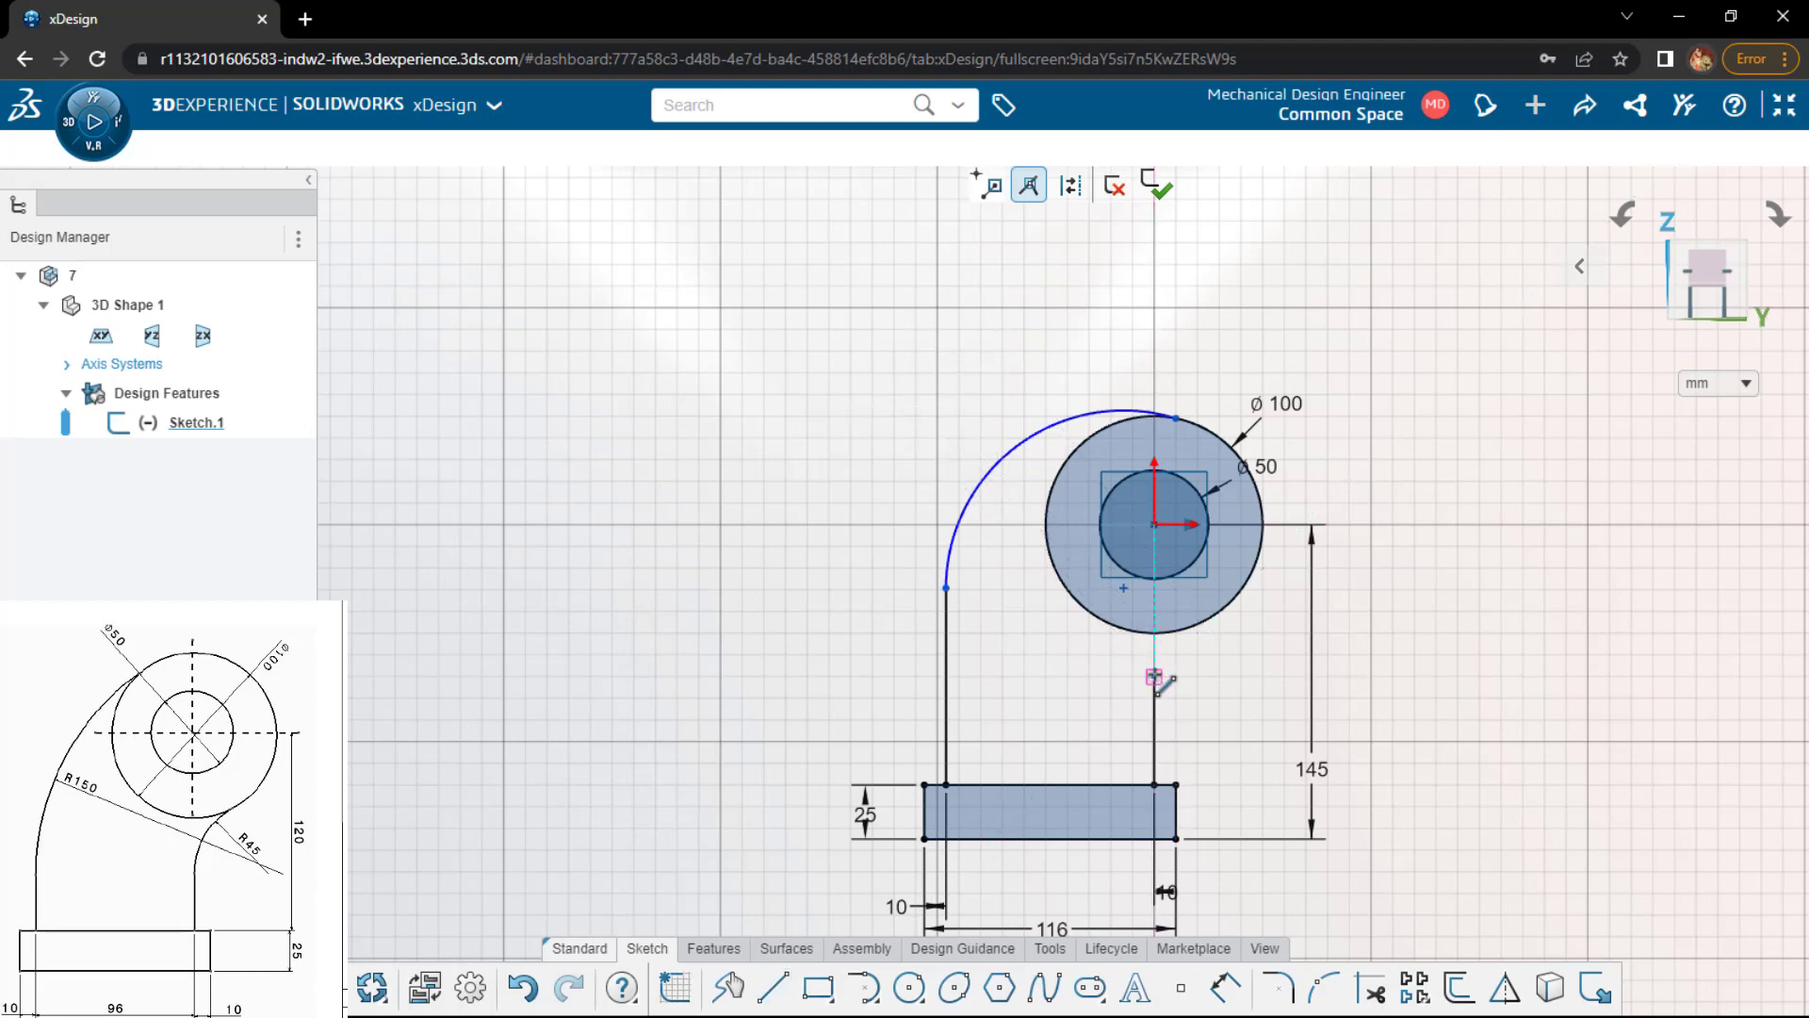
pyautogui.moveTo(1154, 676)
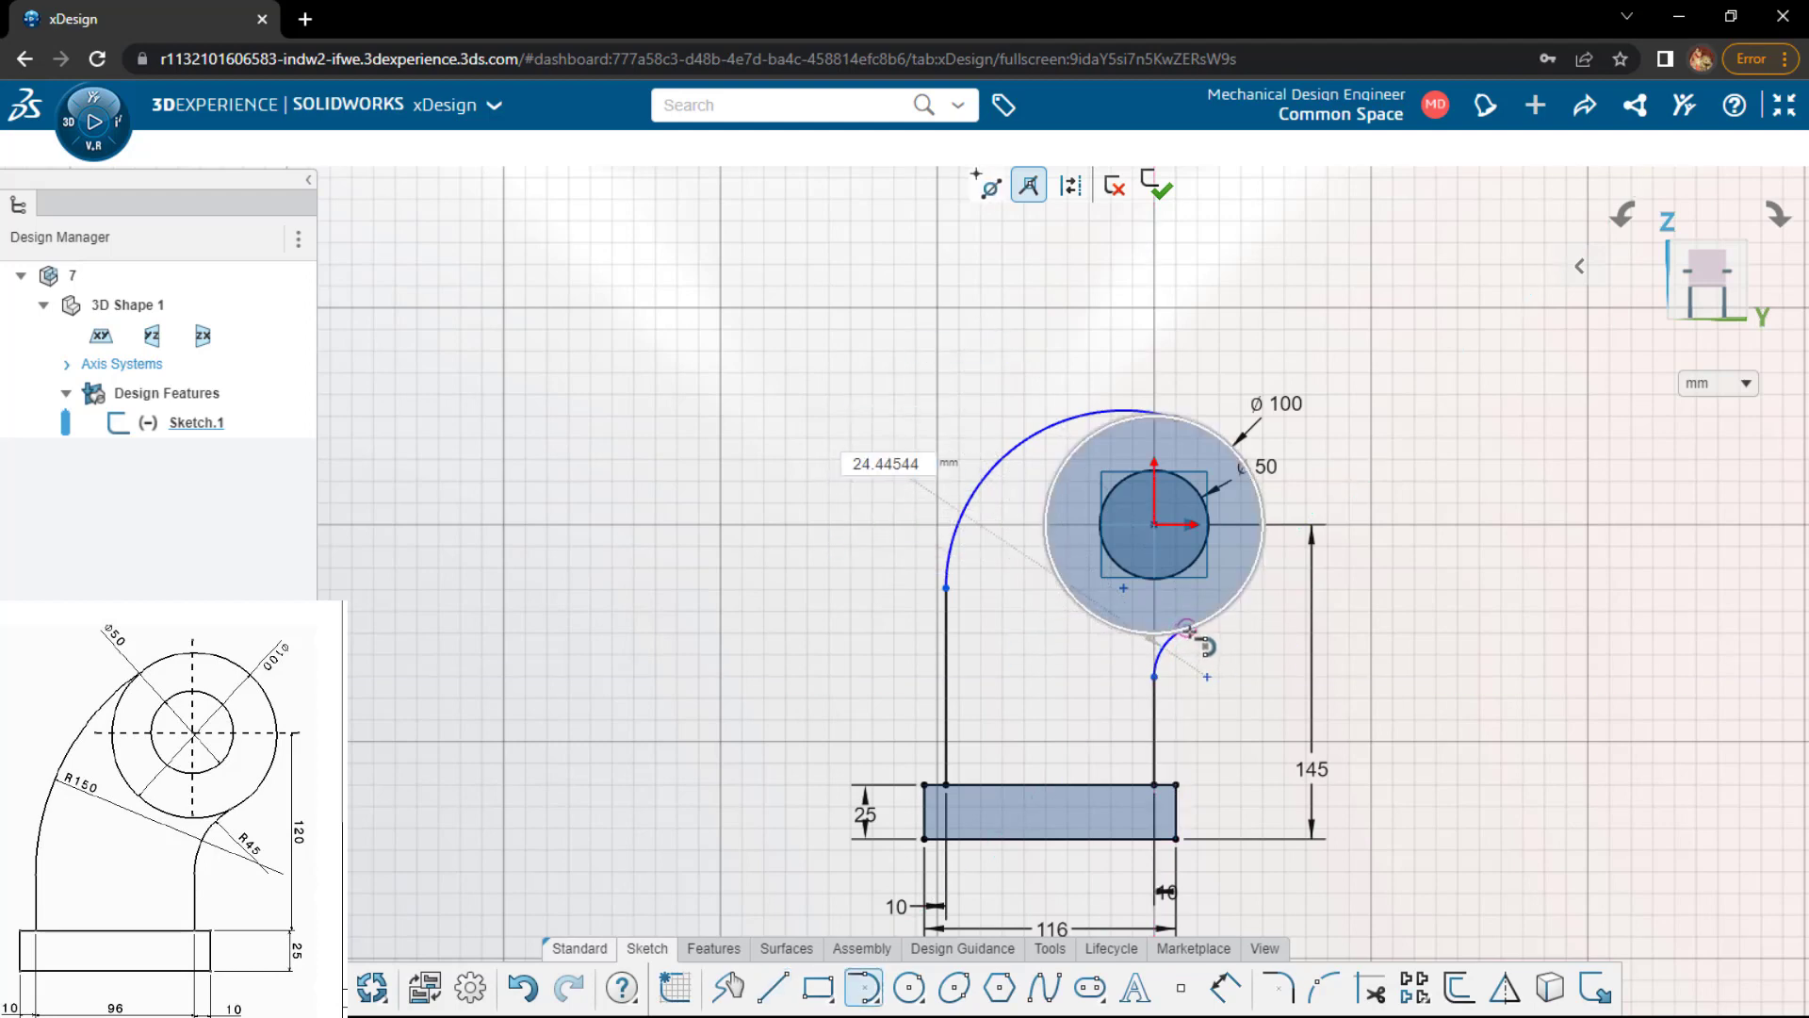
pyautogui.click(1189, 629)
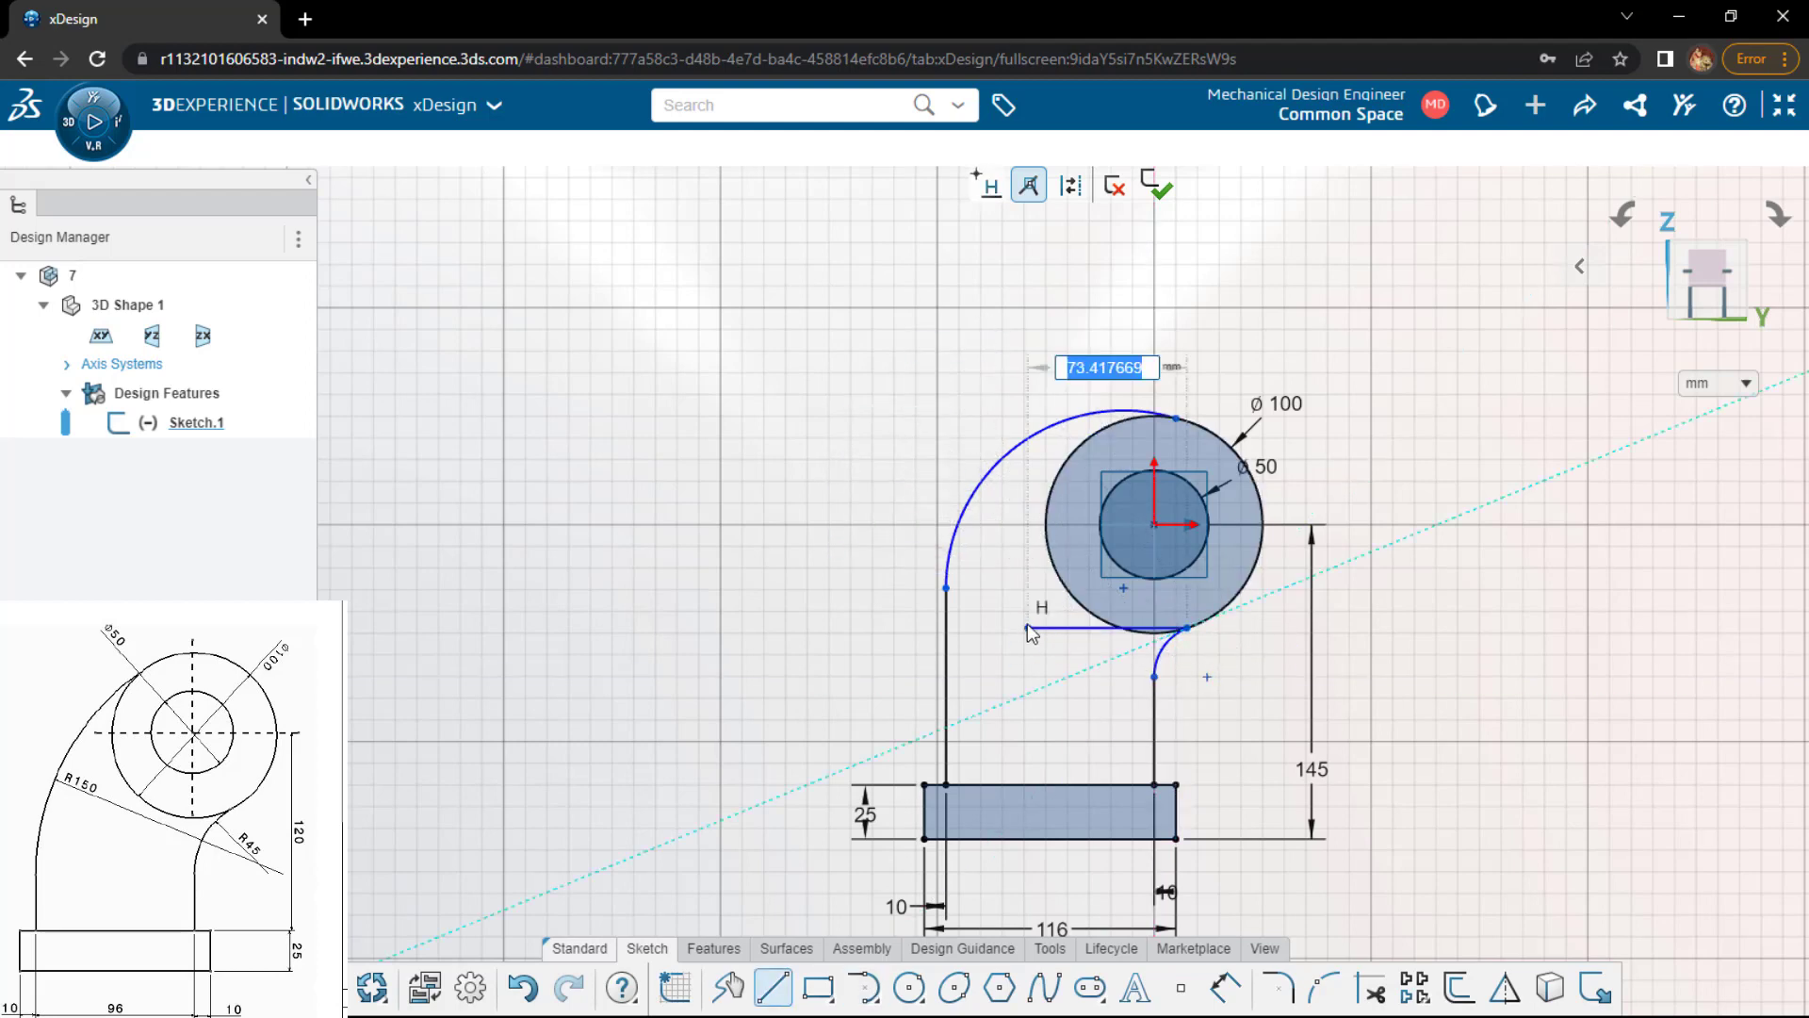
pyautogui.press('Escape')
# - Make the left arc tangent to the Ø100 circle and move its upper end to the circle's upper-left side
pyautogui.click(955, 548)
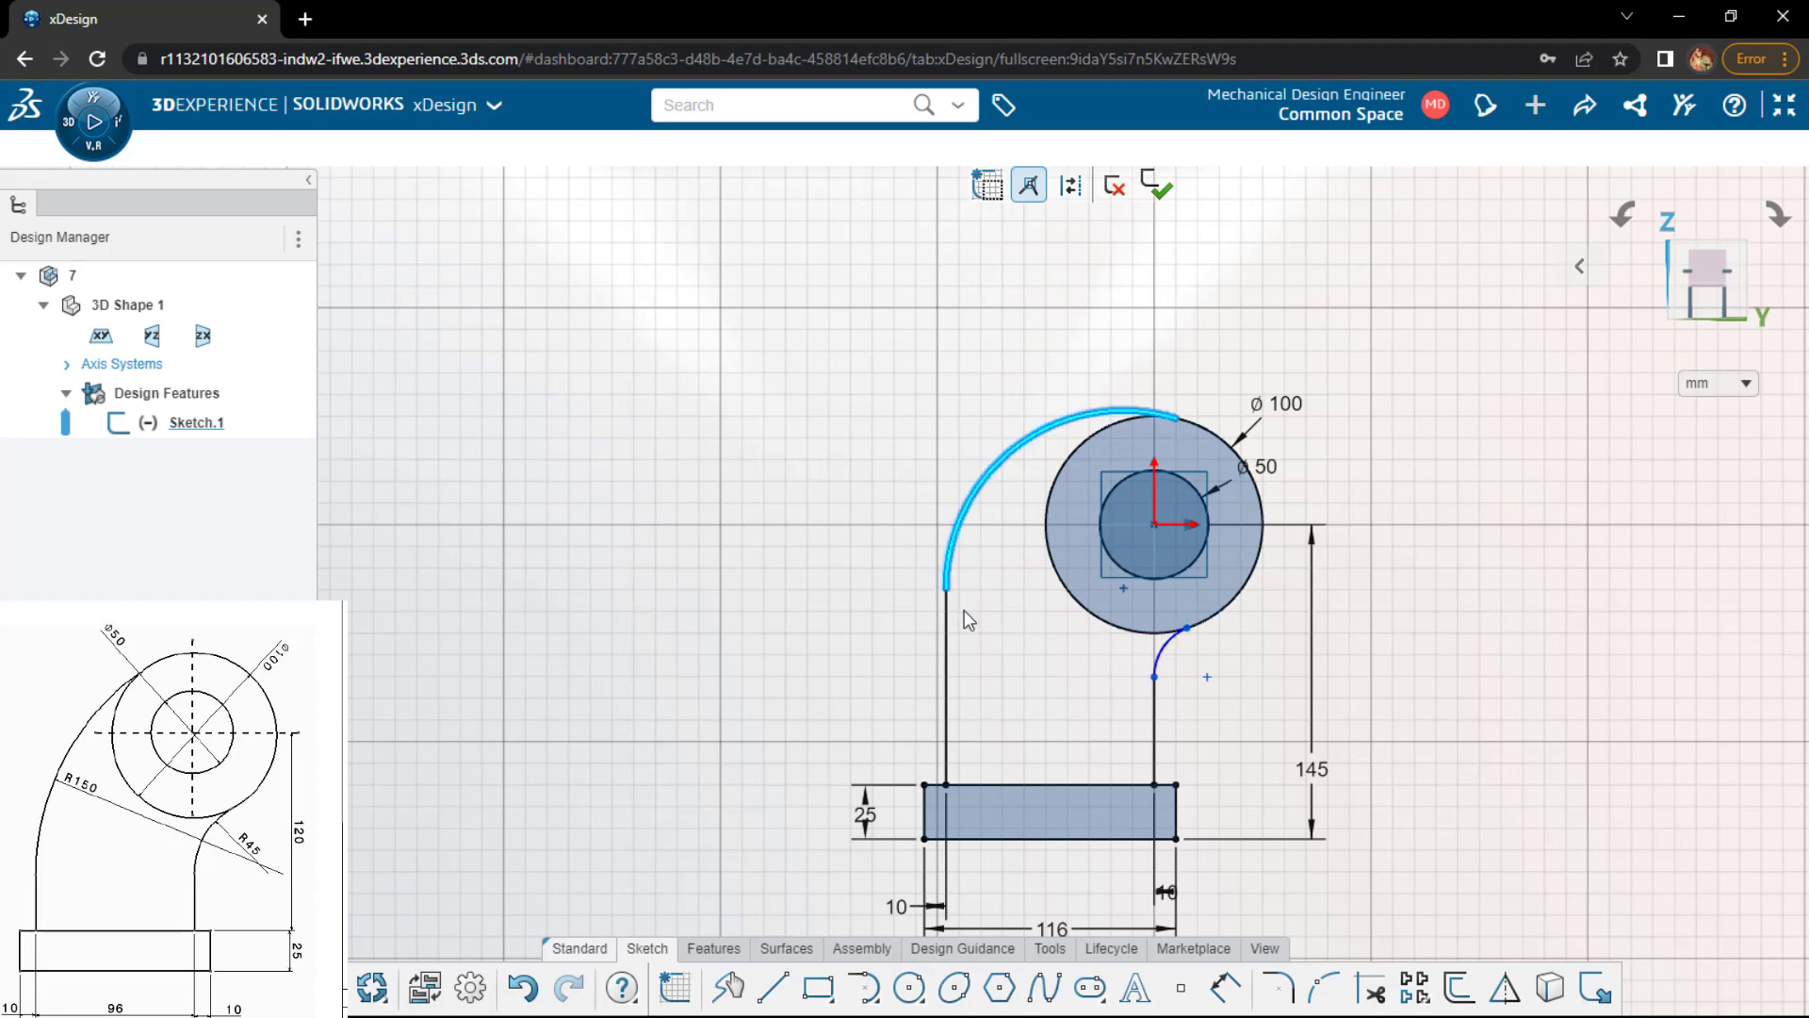
pyautogui.click(947, 624)
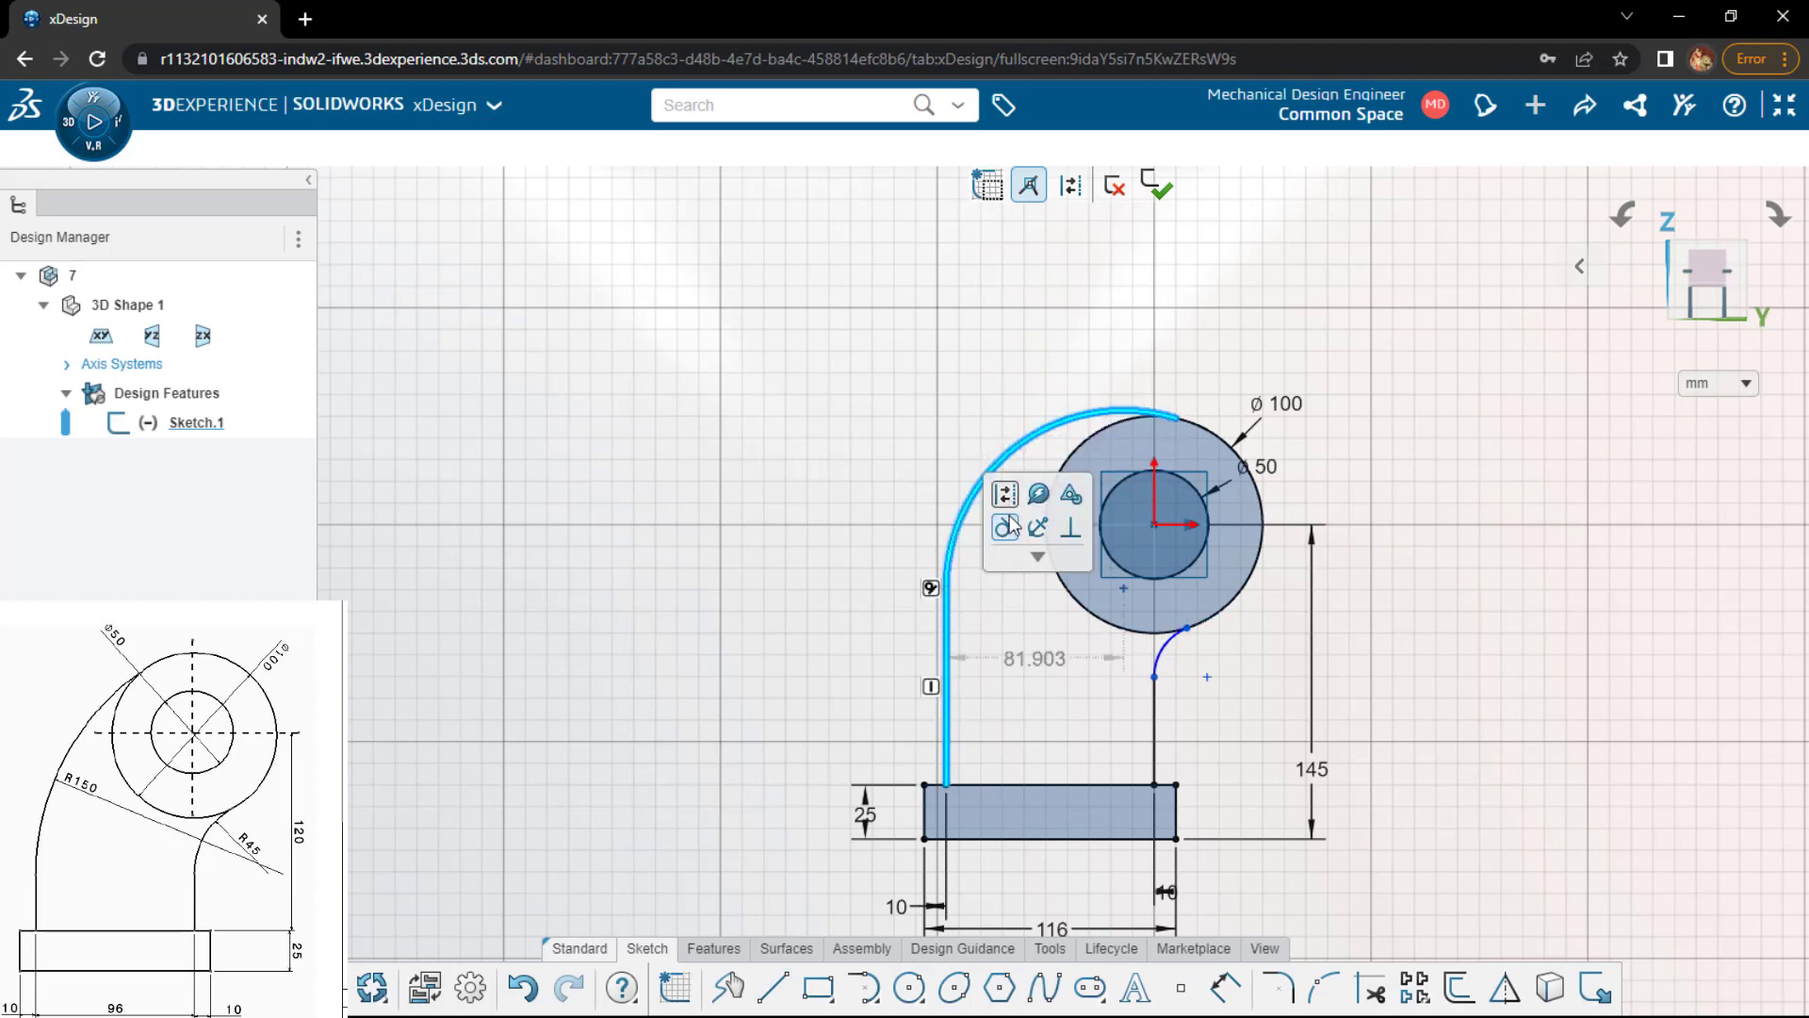
pyautogui.click(1096, 426)
pyautogui.click(1096, 426)
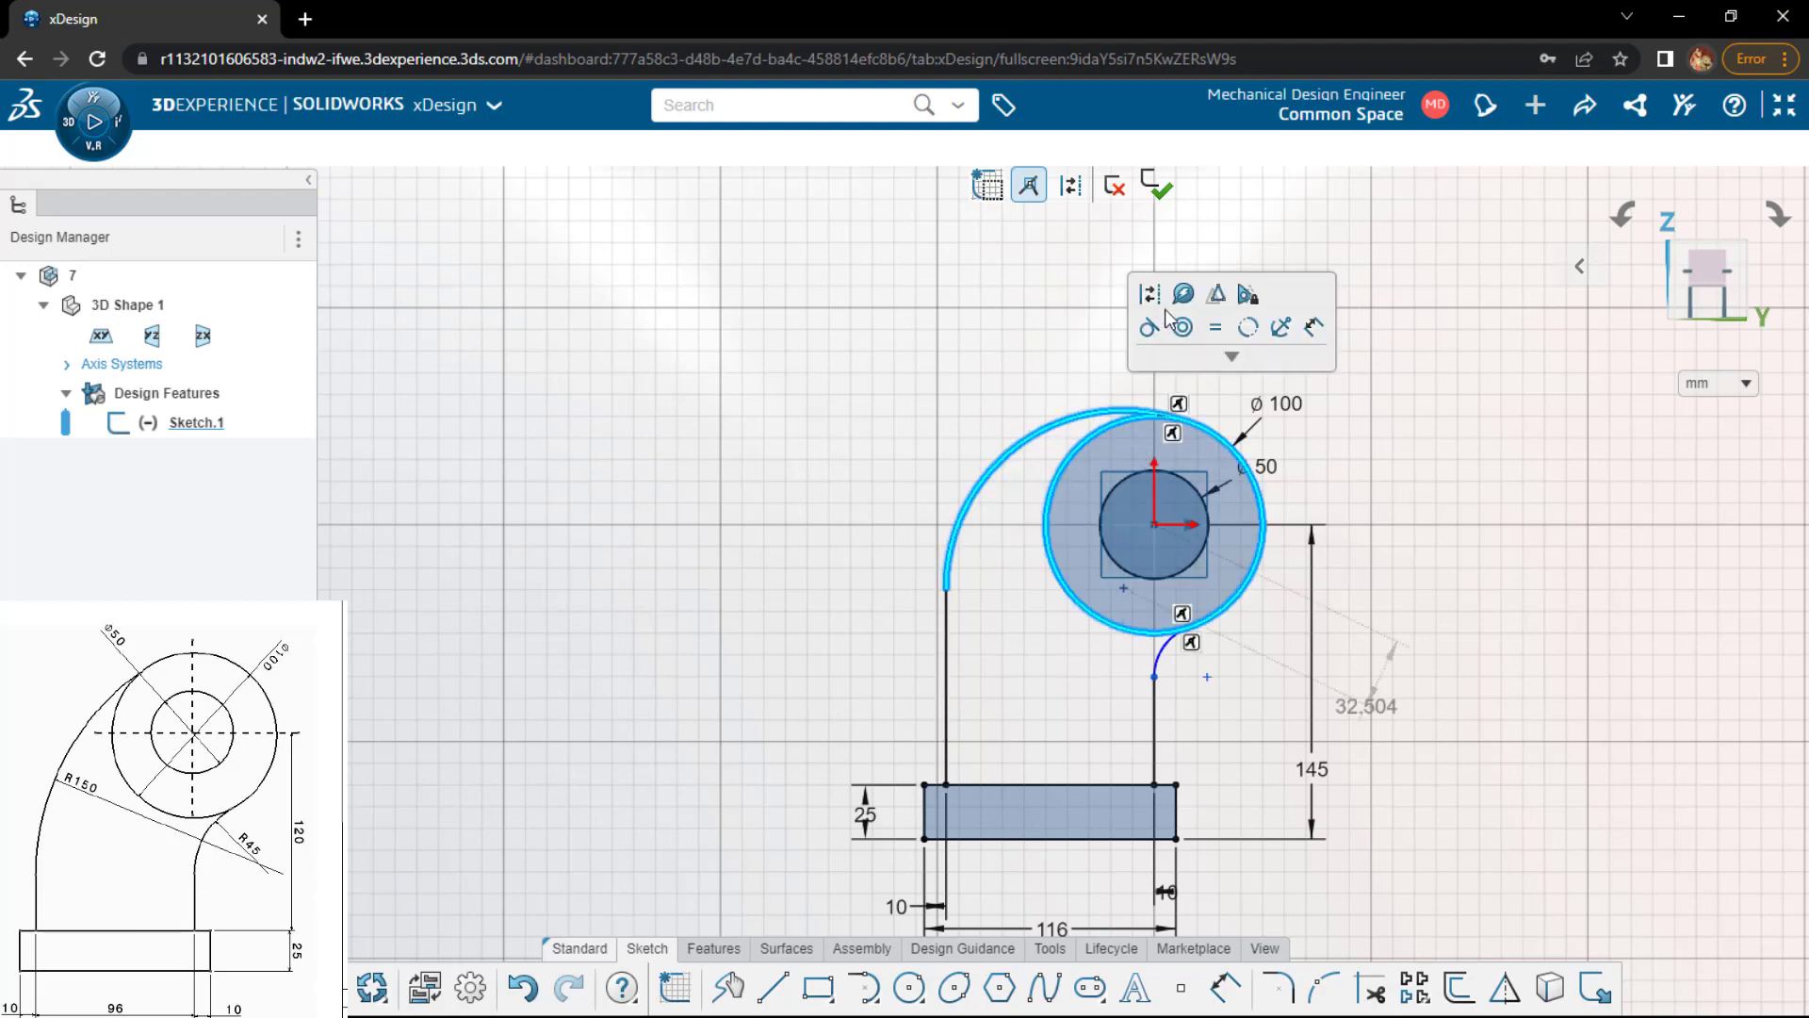
pyautogui.click(1148, 327)
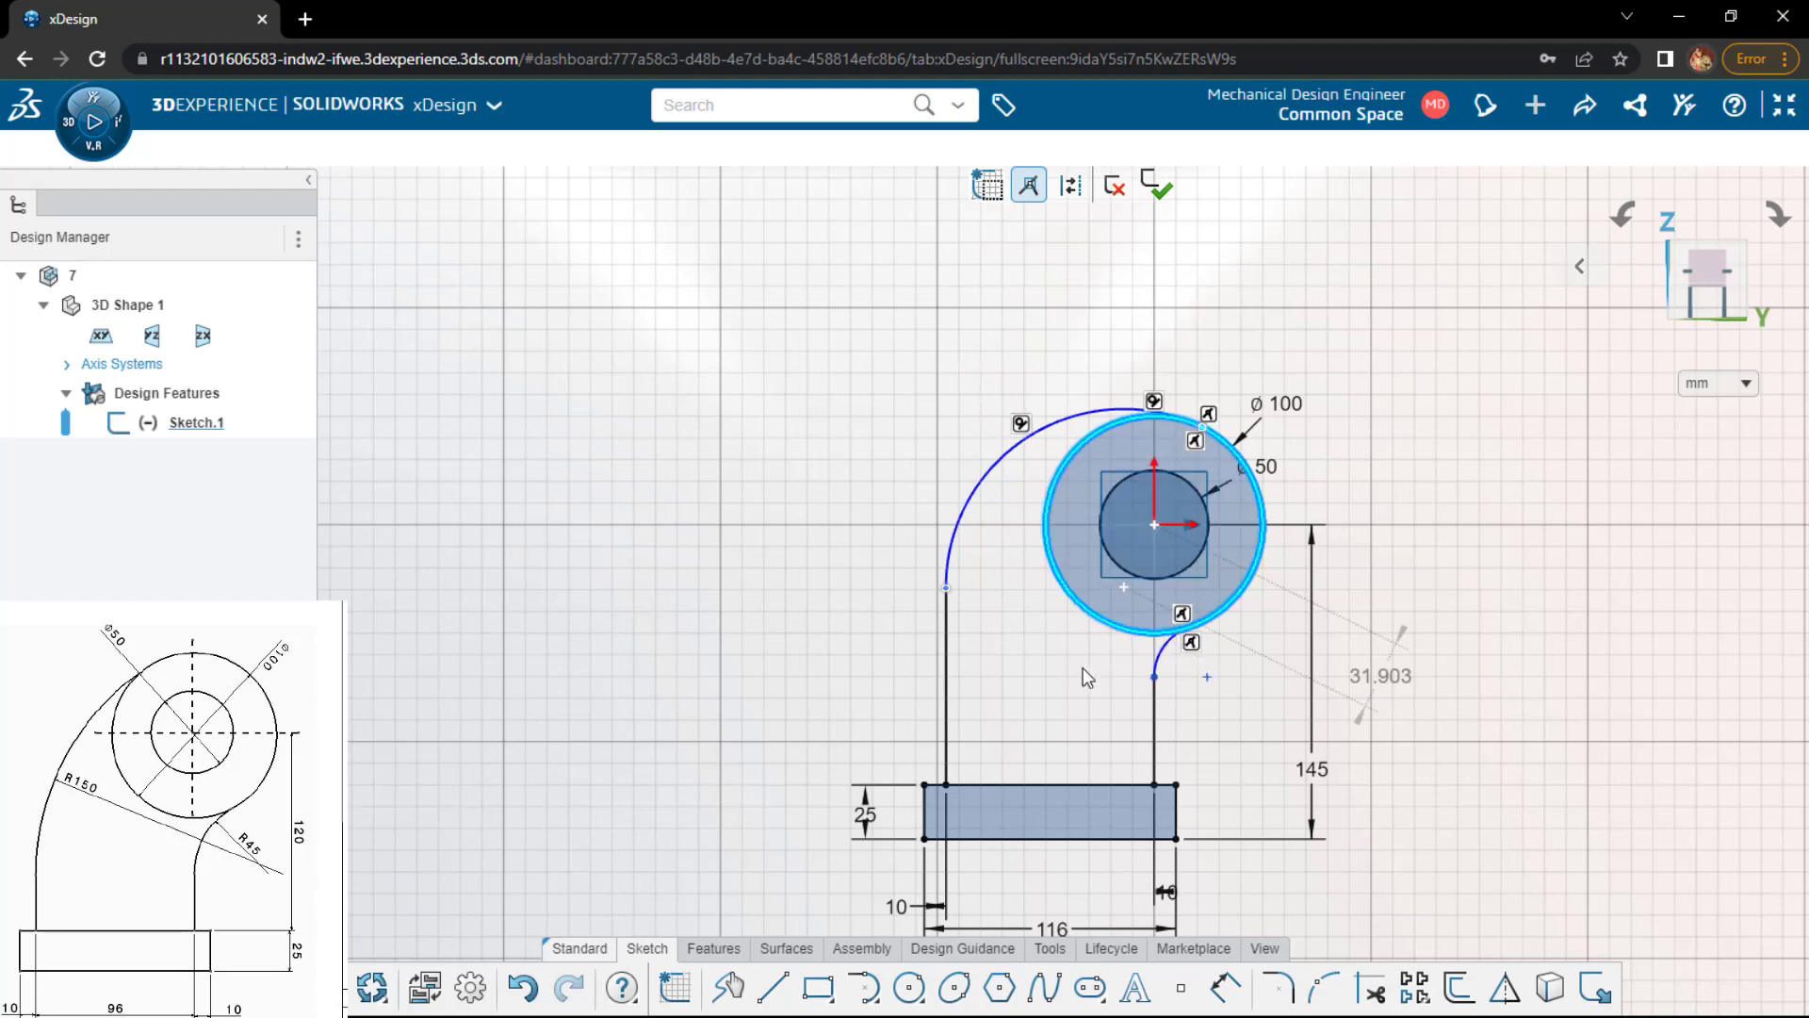
pyautogui.click(1027, 603)
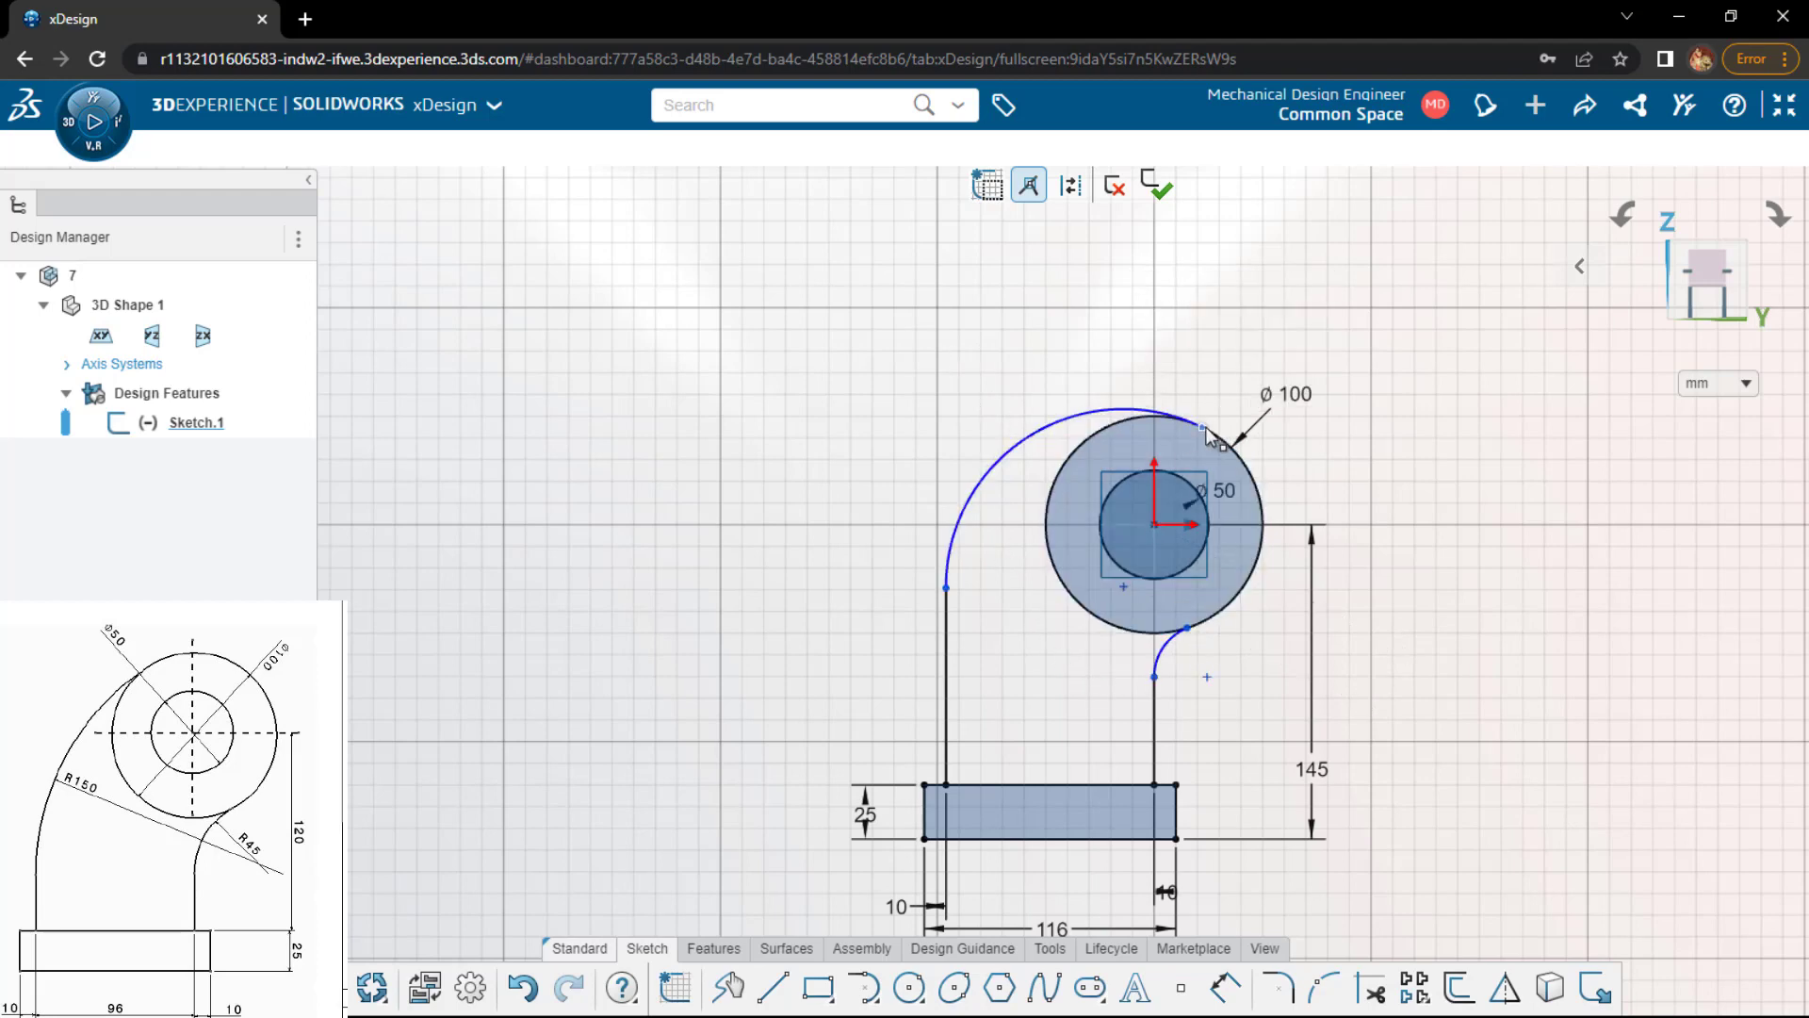
pyautogui.moveTo(1193, 431); pyautogui.dragTo(1088, 432)
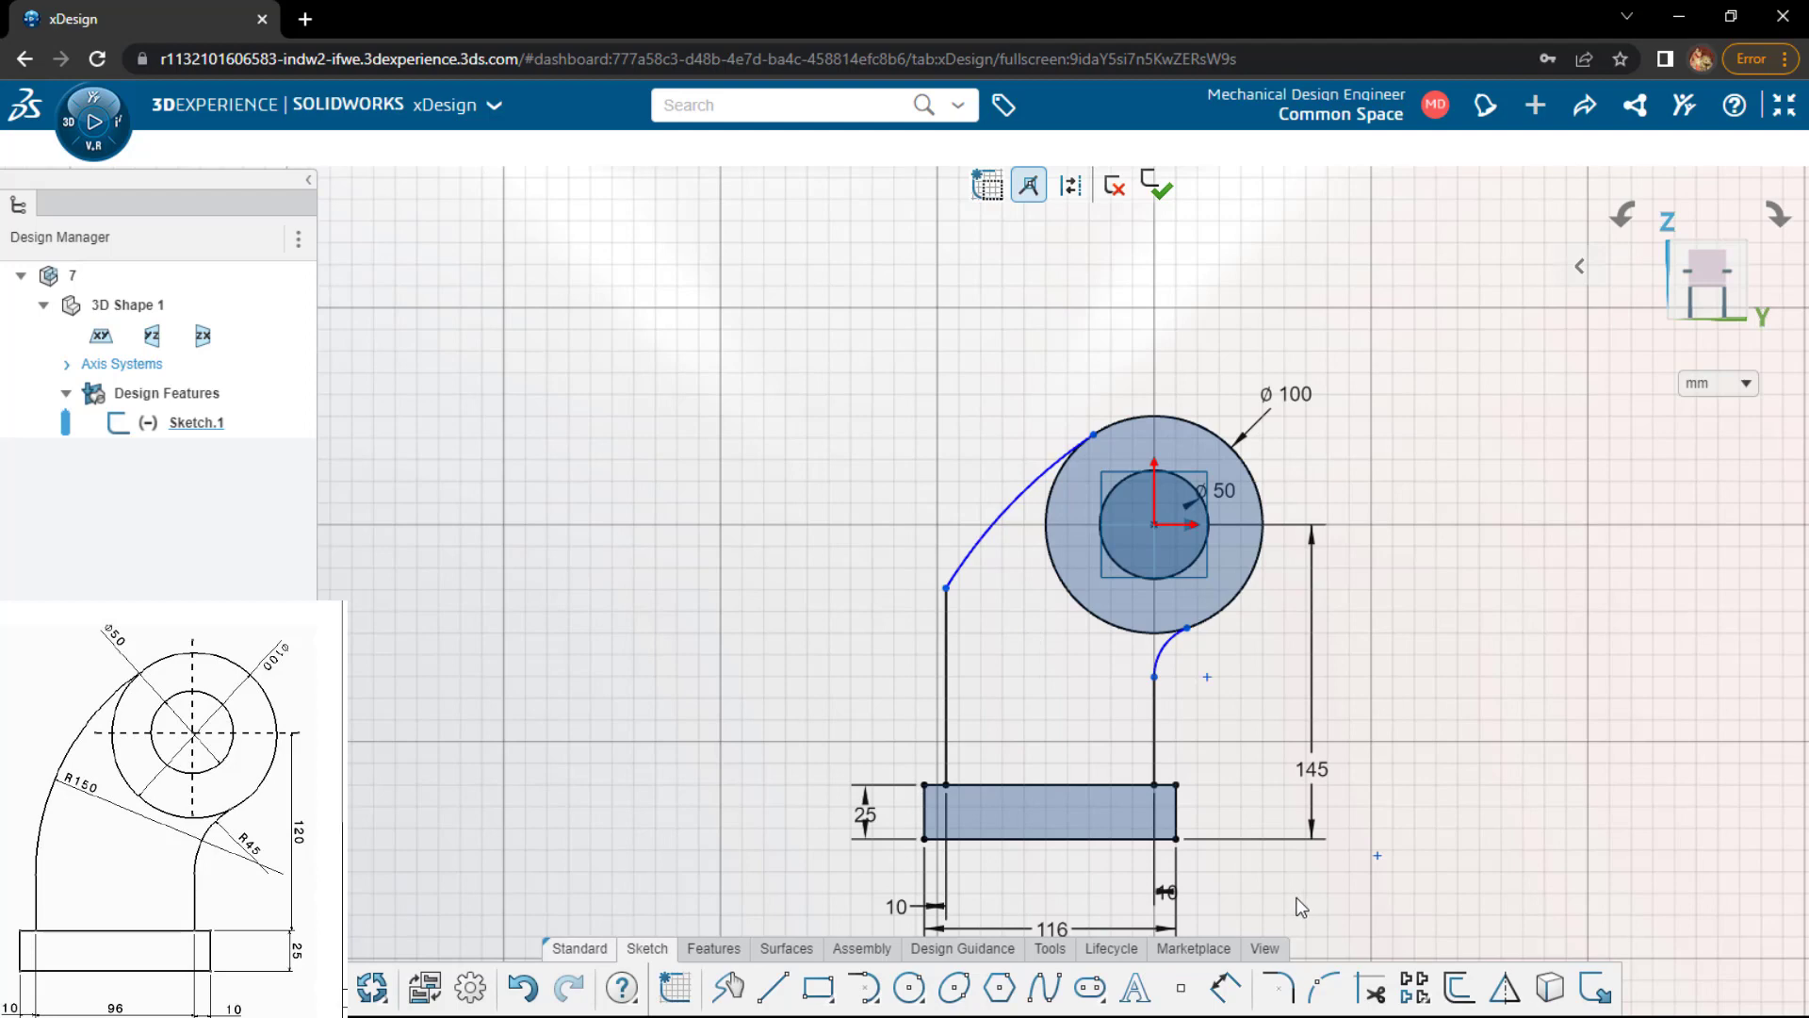
# - Turn on the display of the sketch constraints
pyautogui.click(1261, 949)
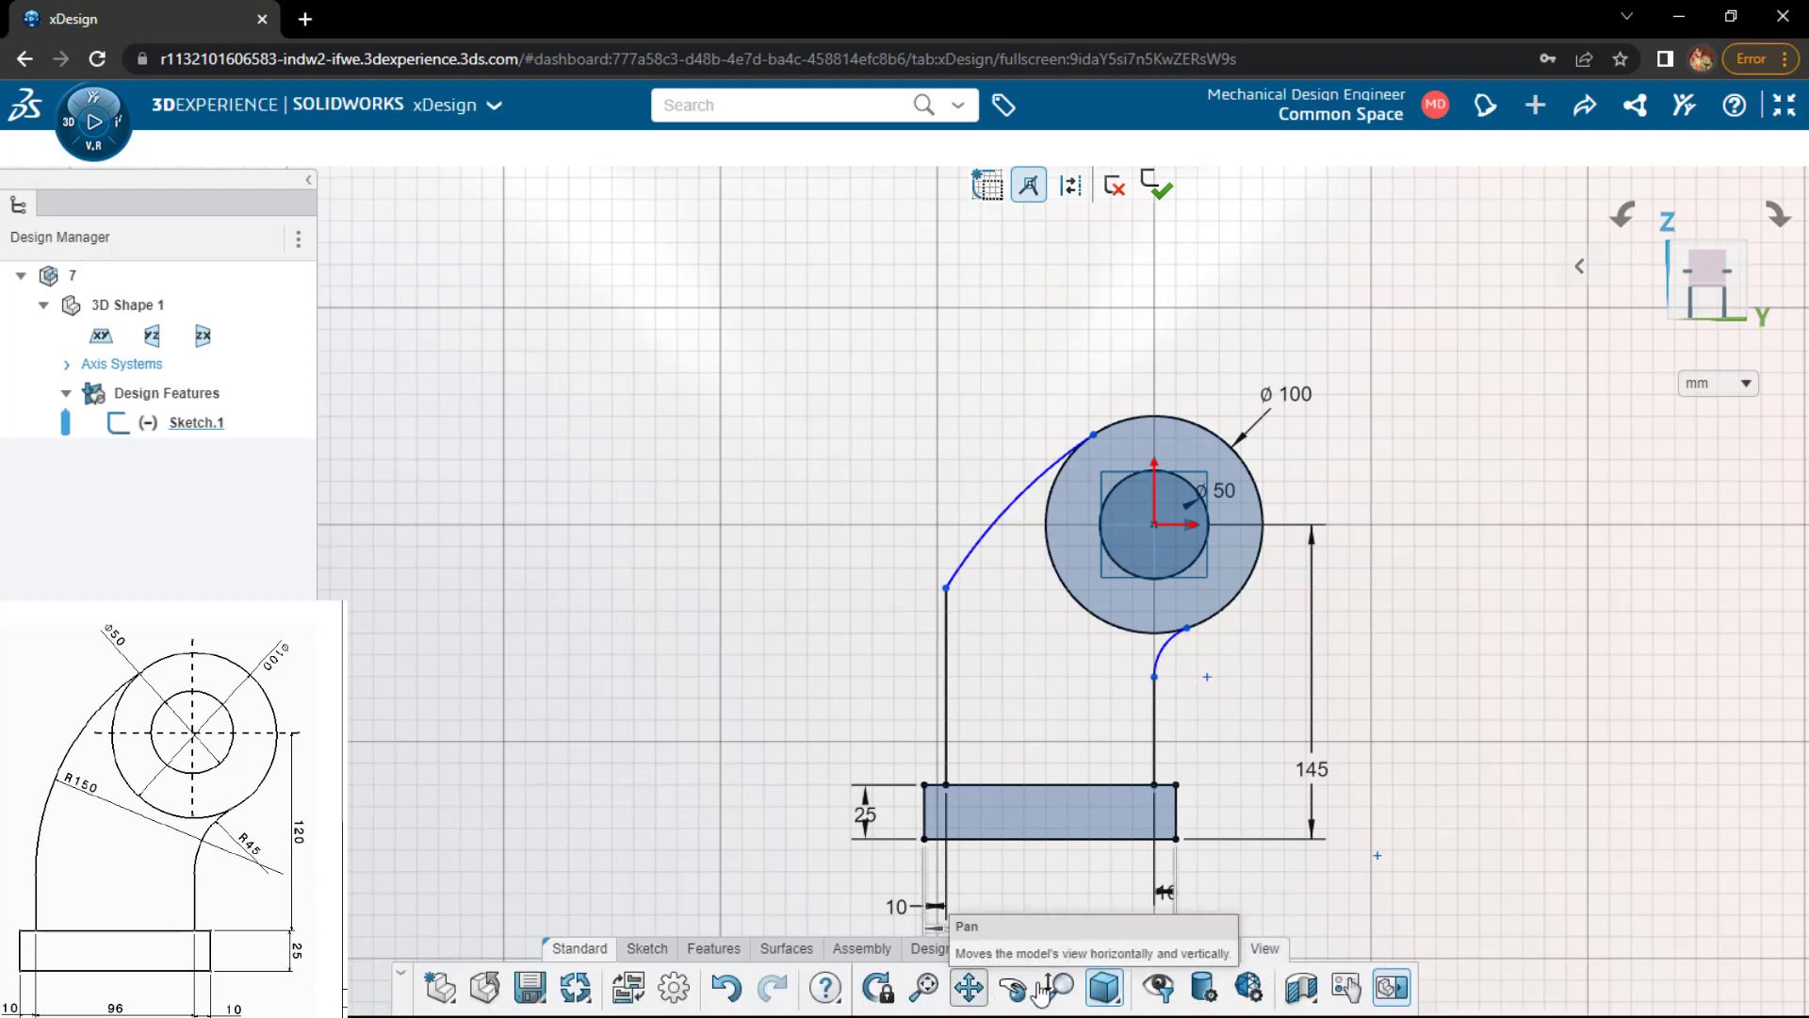
pyautogui.click(1159, 990)
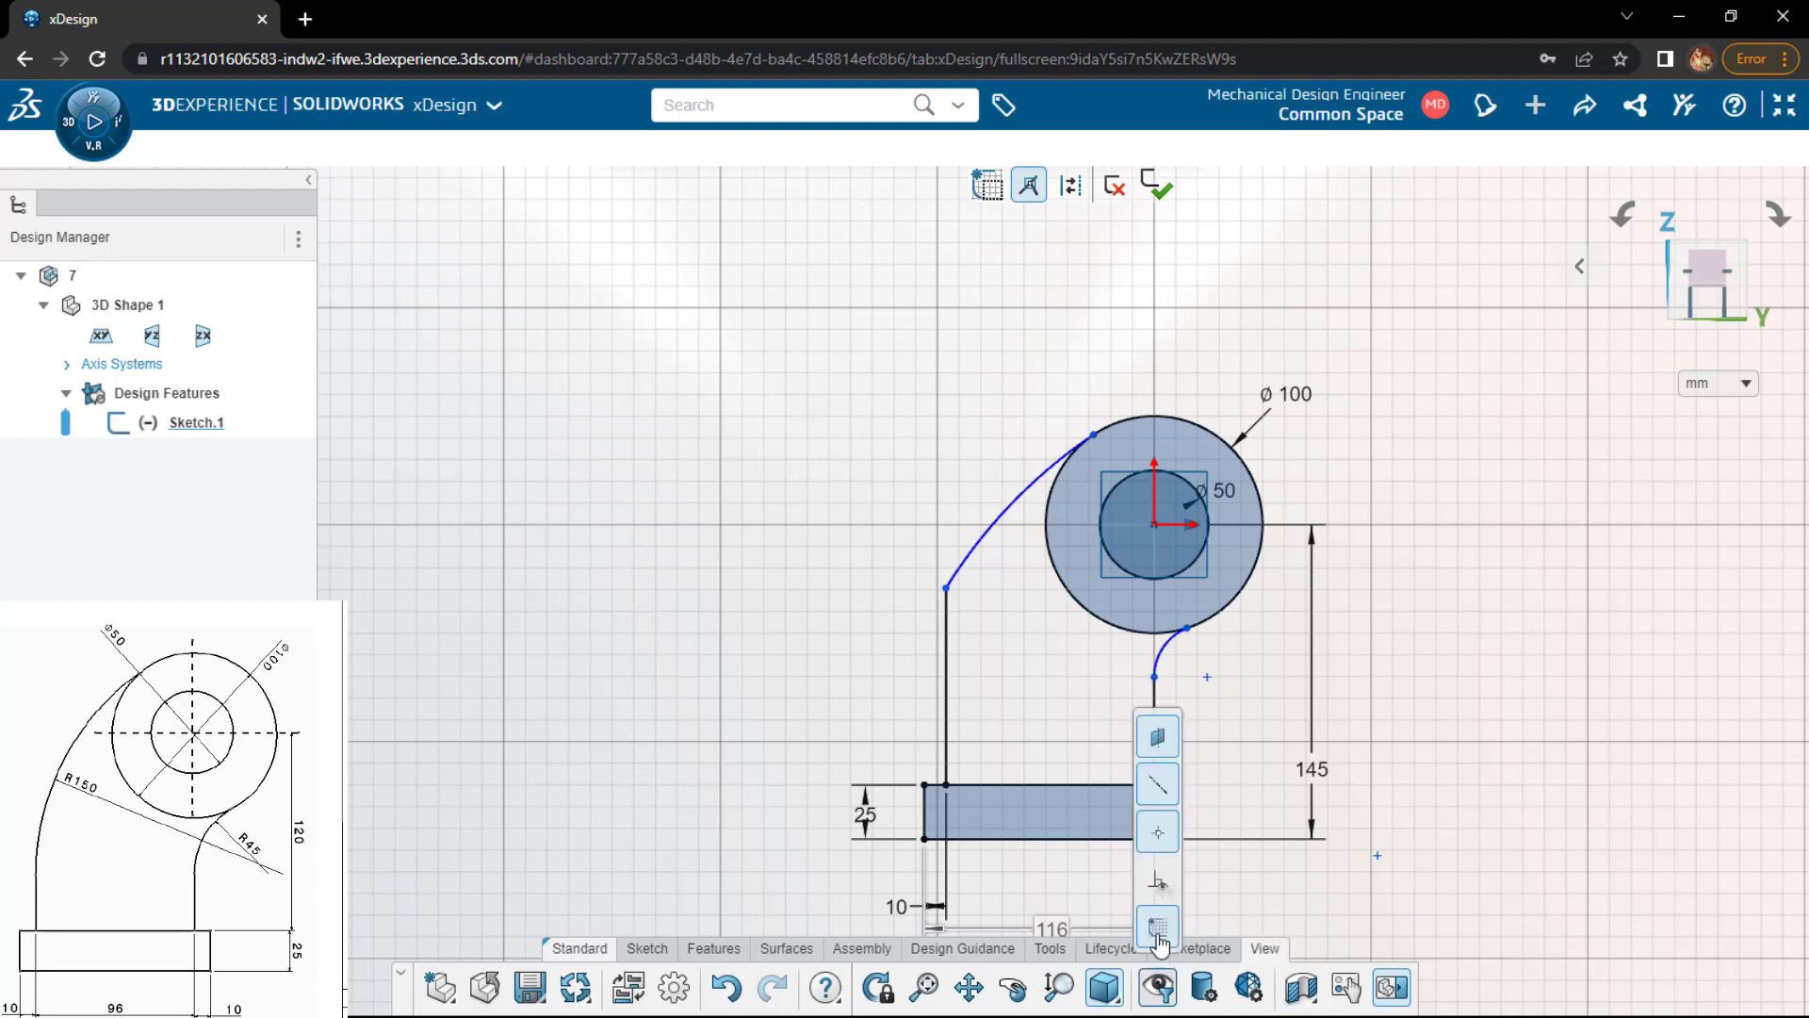
pyautogui.click(1158, 884)
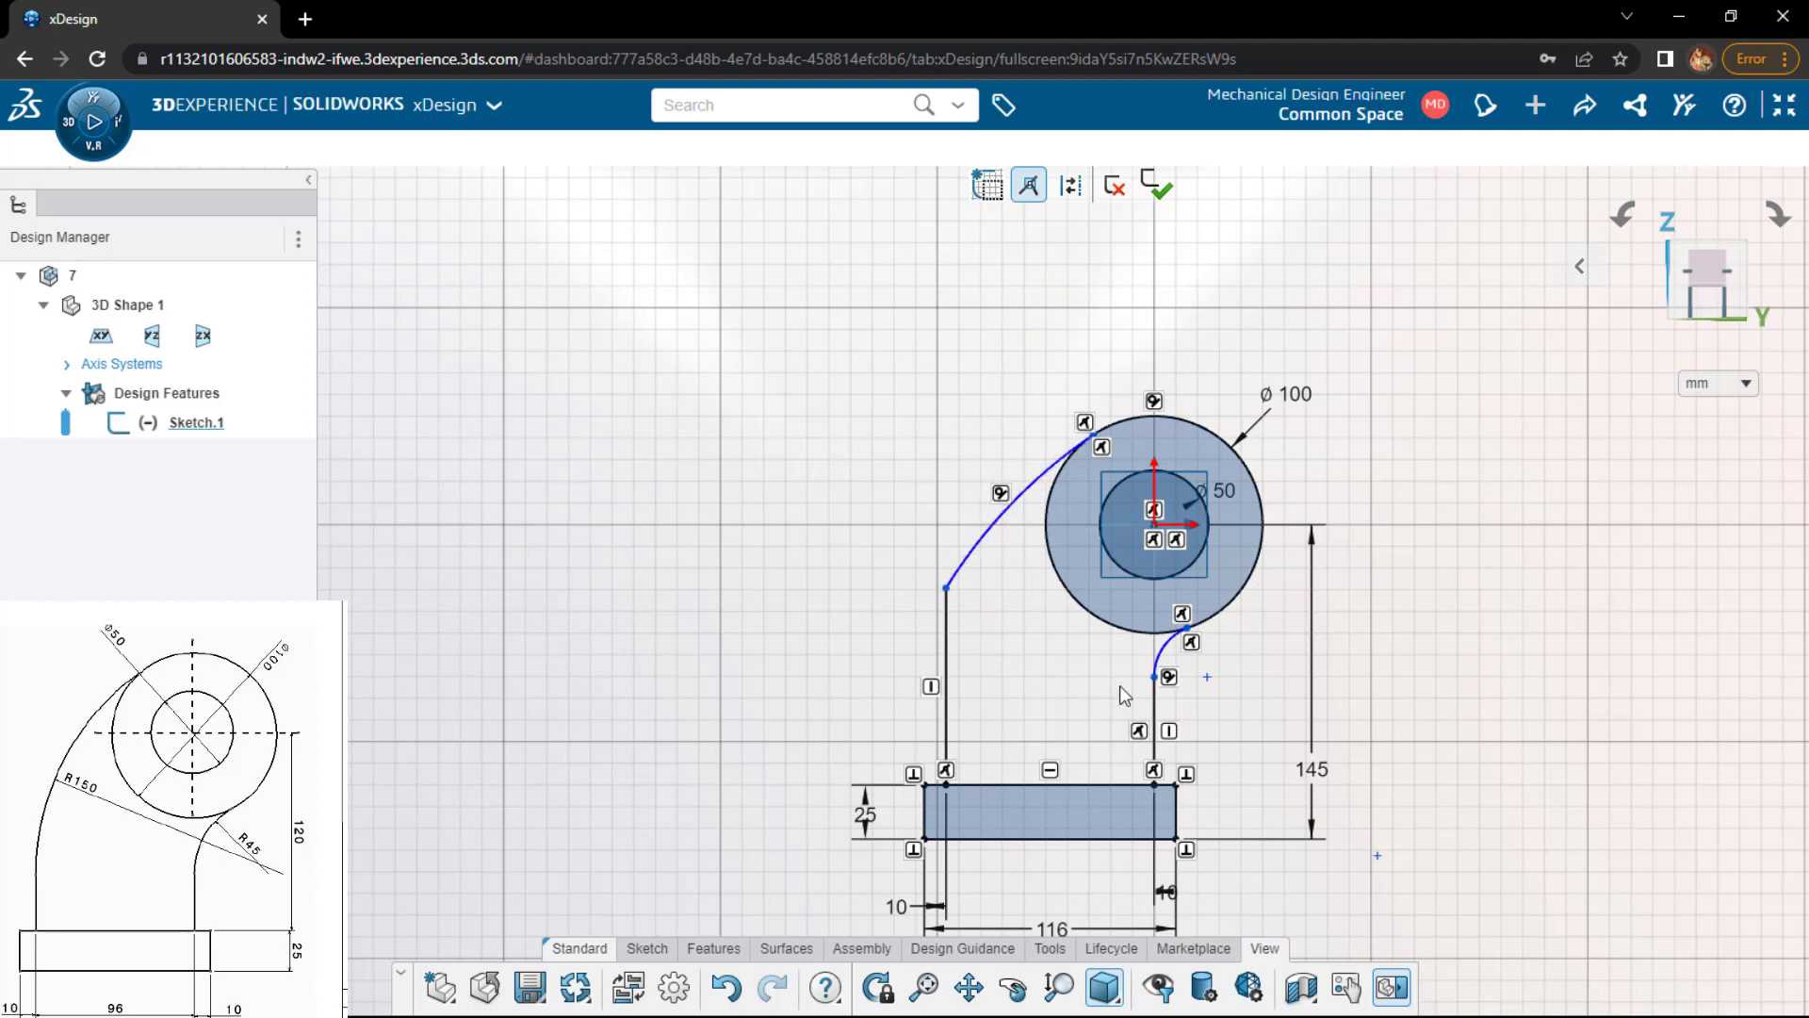
# - Make the small right arc tangent to the Ø100 circle
pyautogui.click(1172, 648)
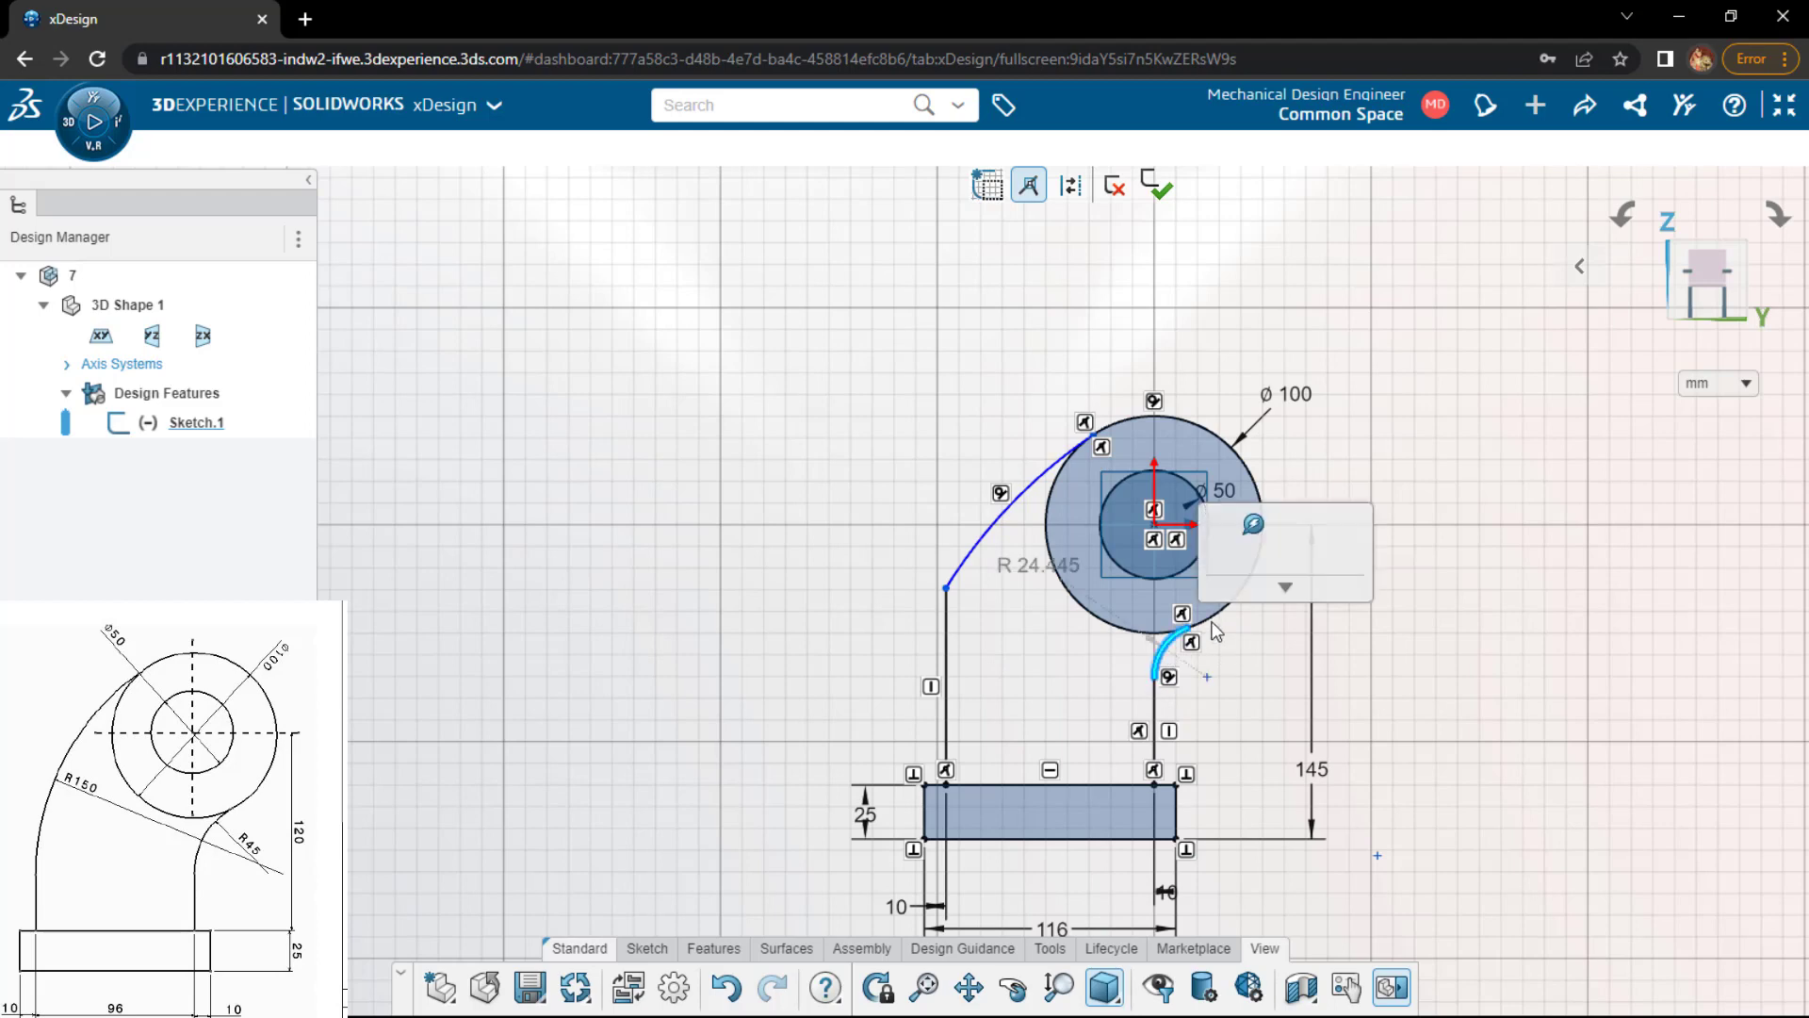
pyautogui.click(1213, 620)
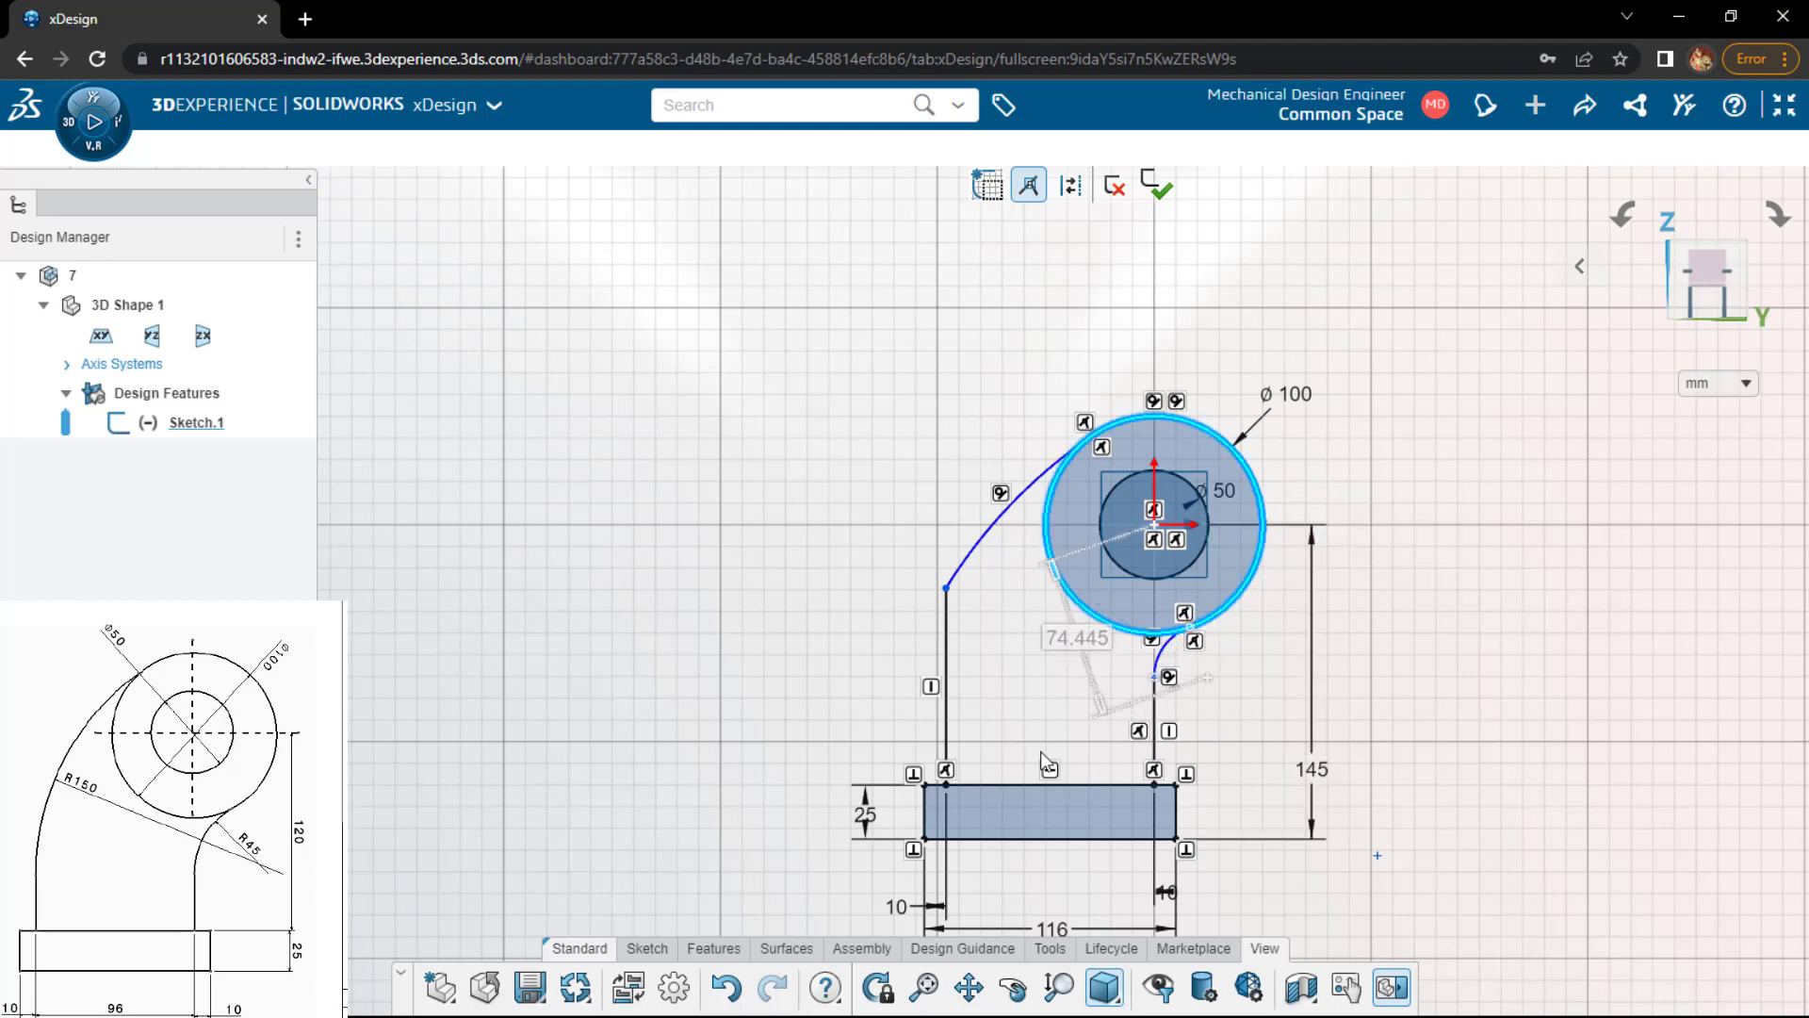
pyautogui.click(1053, 682)
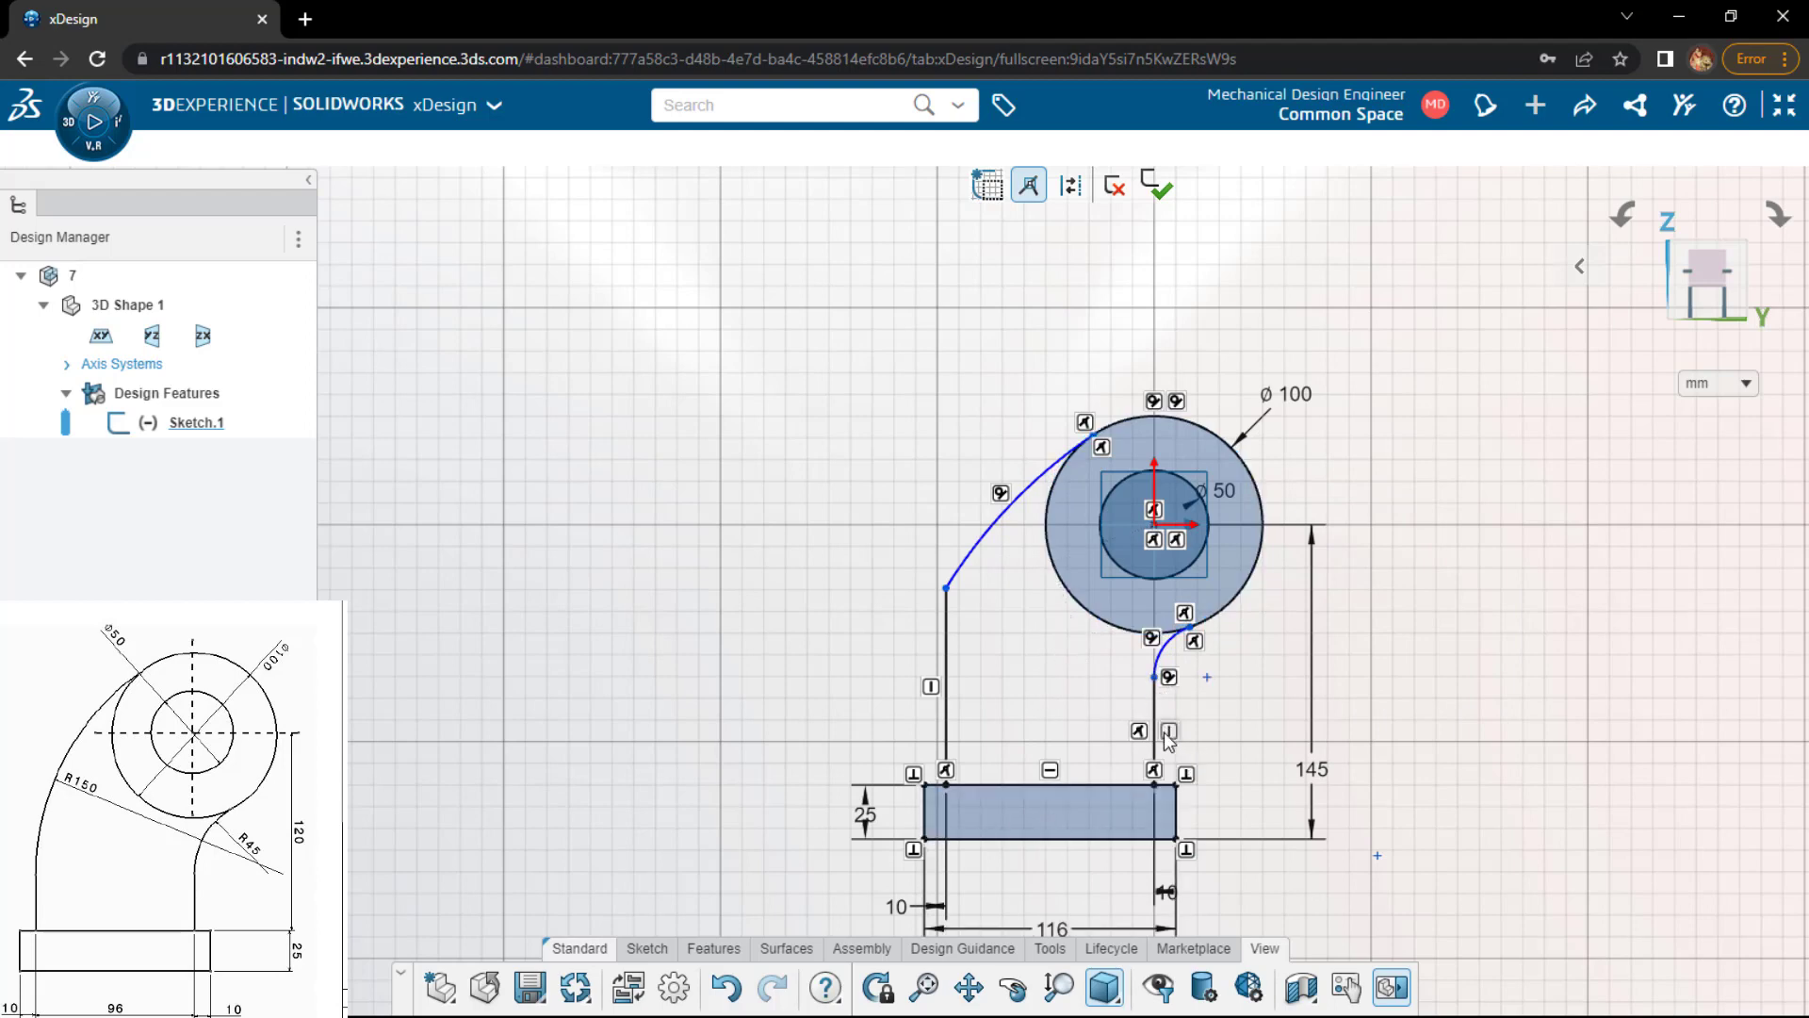
# - Dimension the small right arc with a 45 mm radius
pyautogui.press('d')
pyautogui.click(1163, 652)
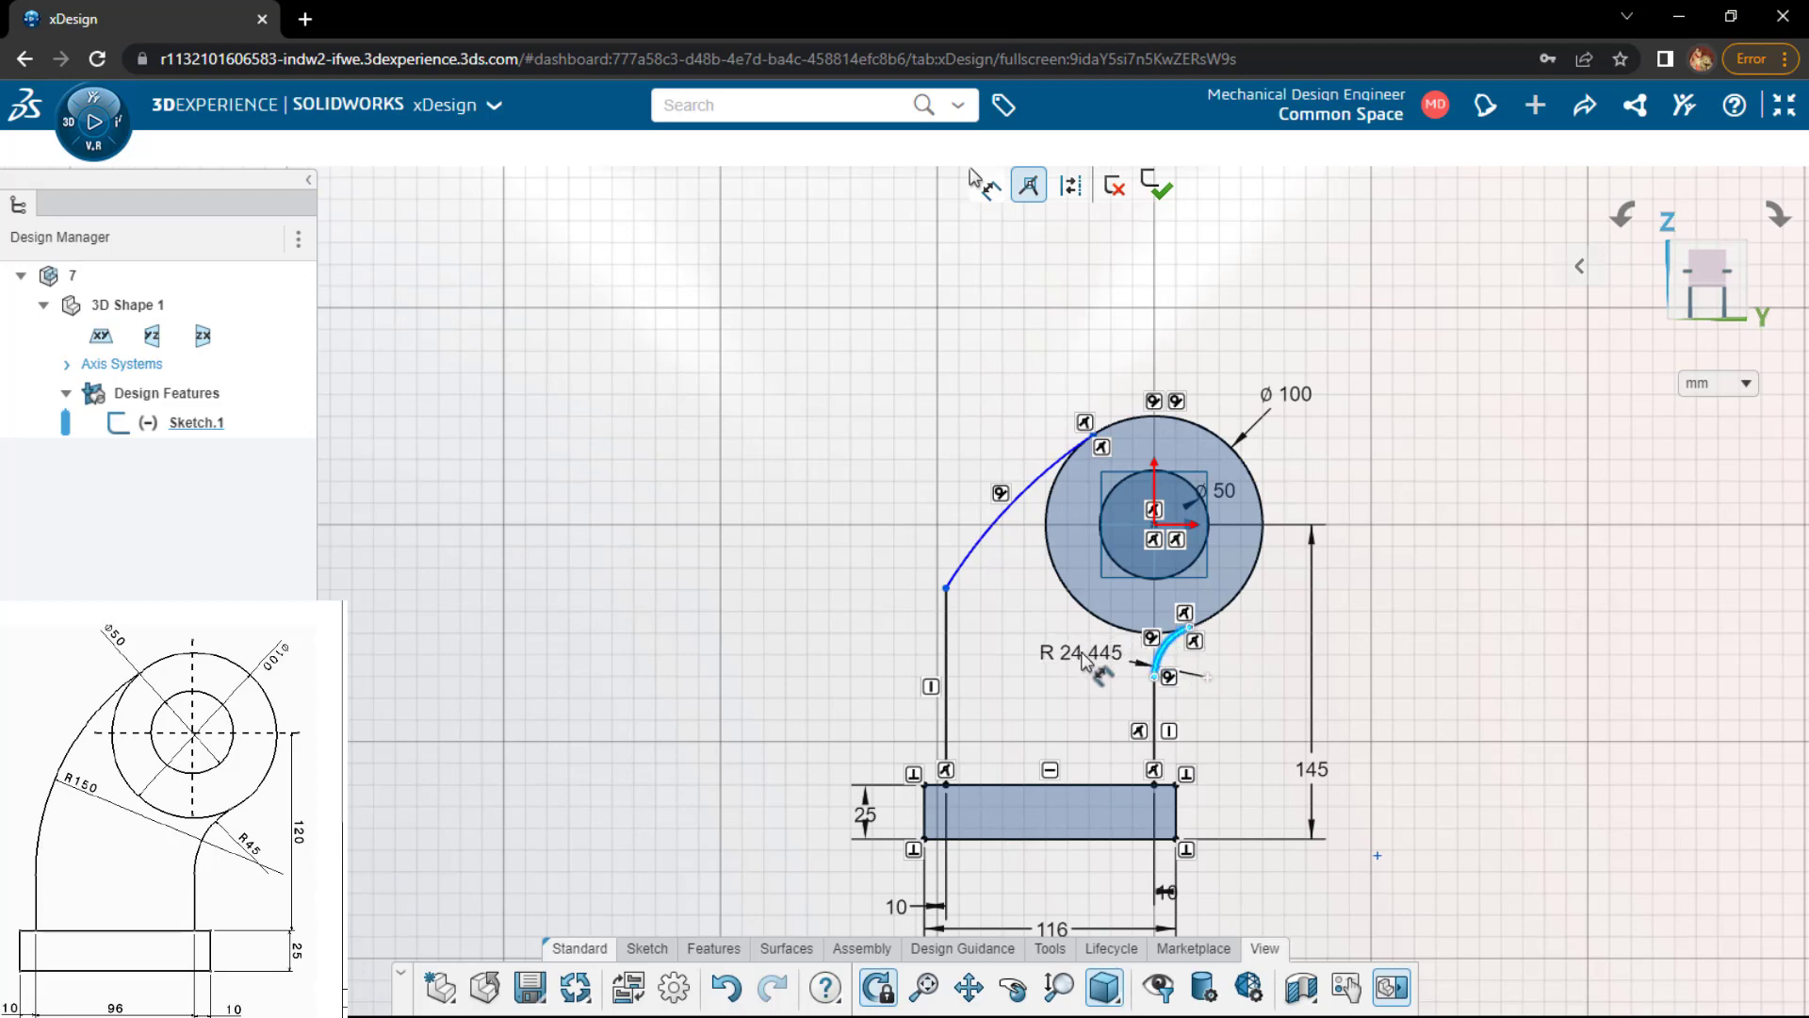
pyautogui.click(1084, 660)
pyautogui.write('45')
pyautogui.press('Return')
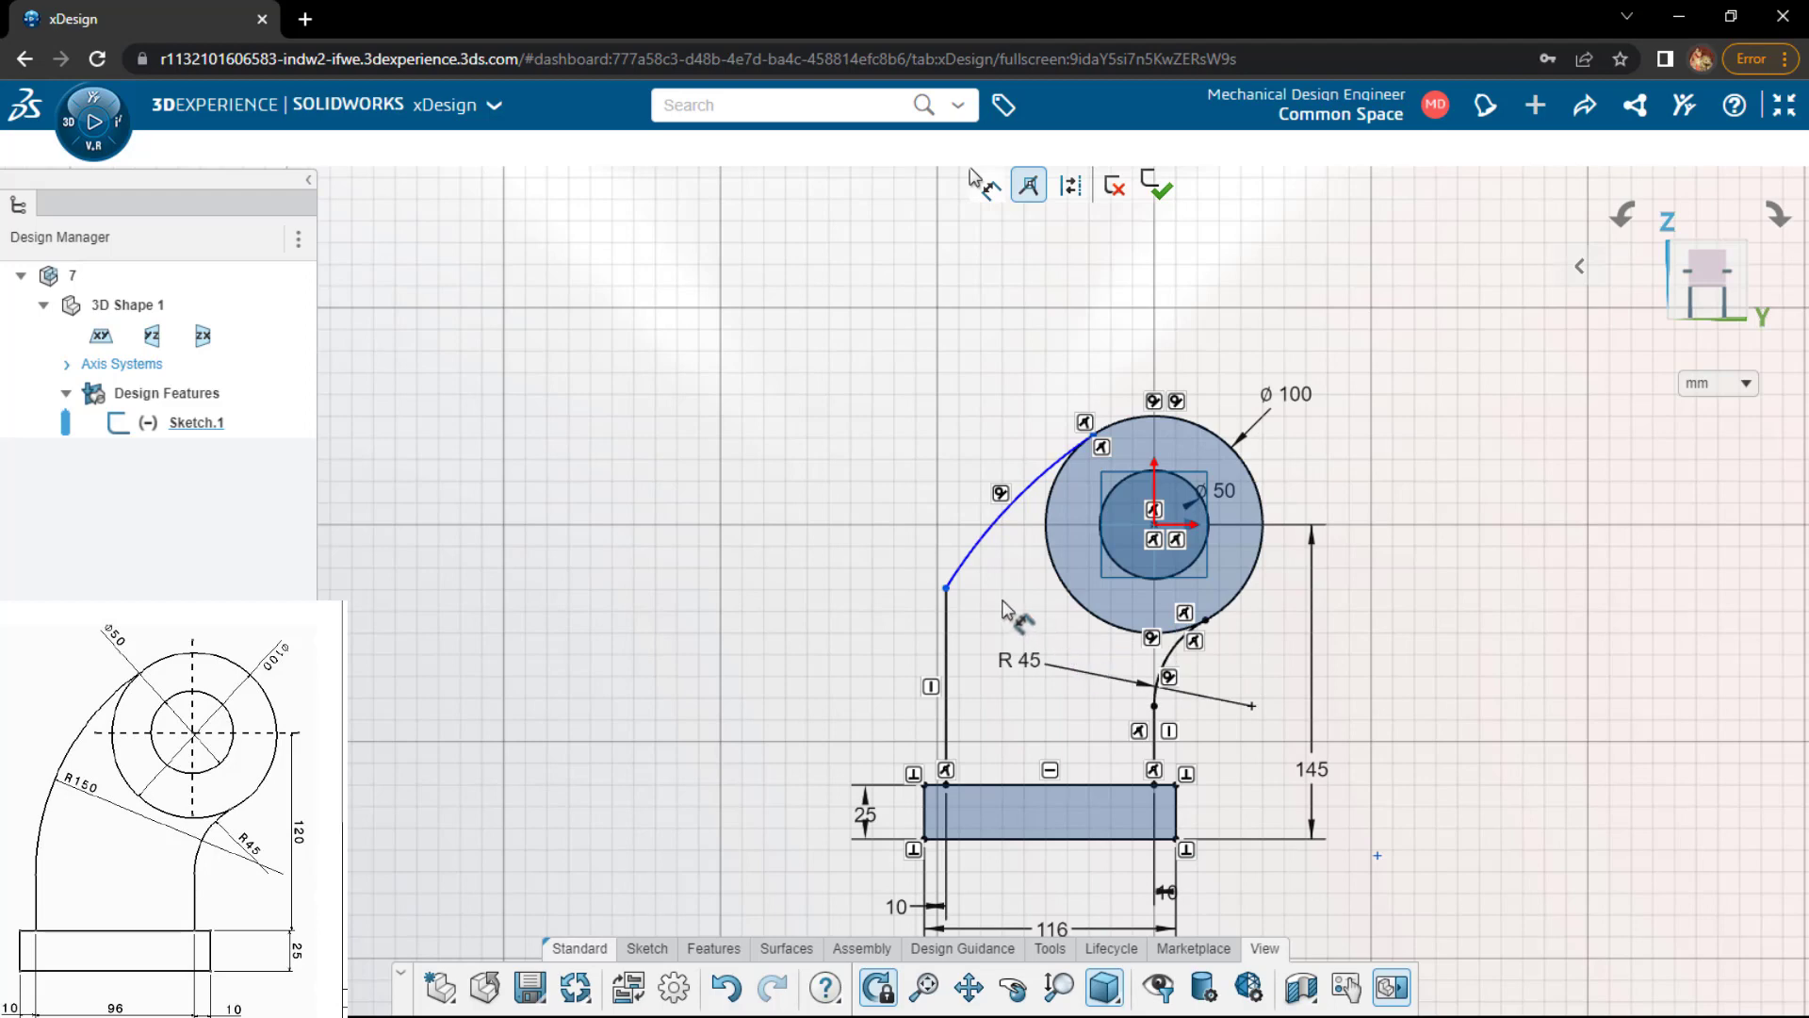
# - Check the tangency between the left arc and the Ø100 circle
pyautogui.scroll(-1, 1004, 531)
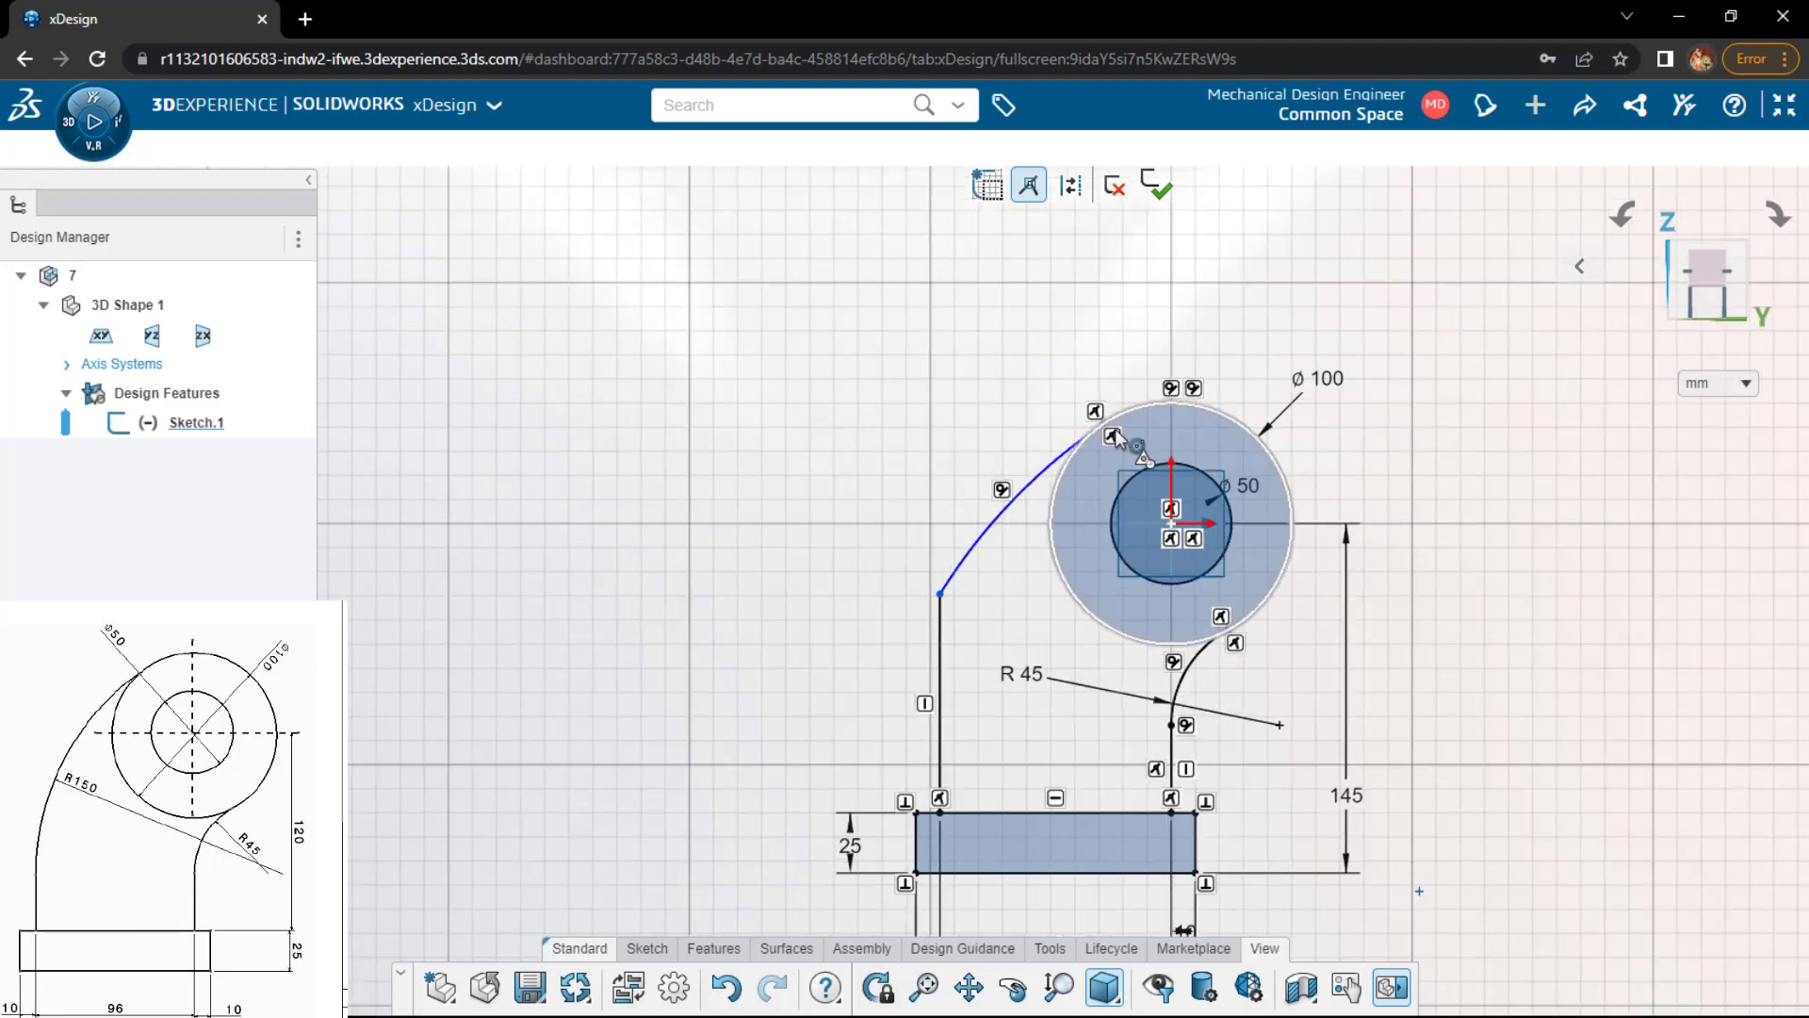
pyautogui.click(1072, 461)
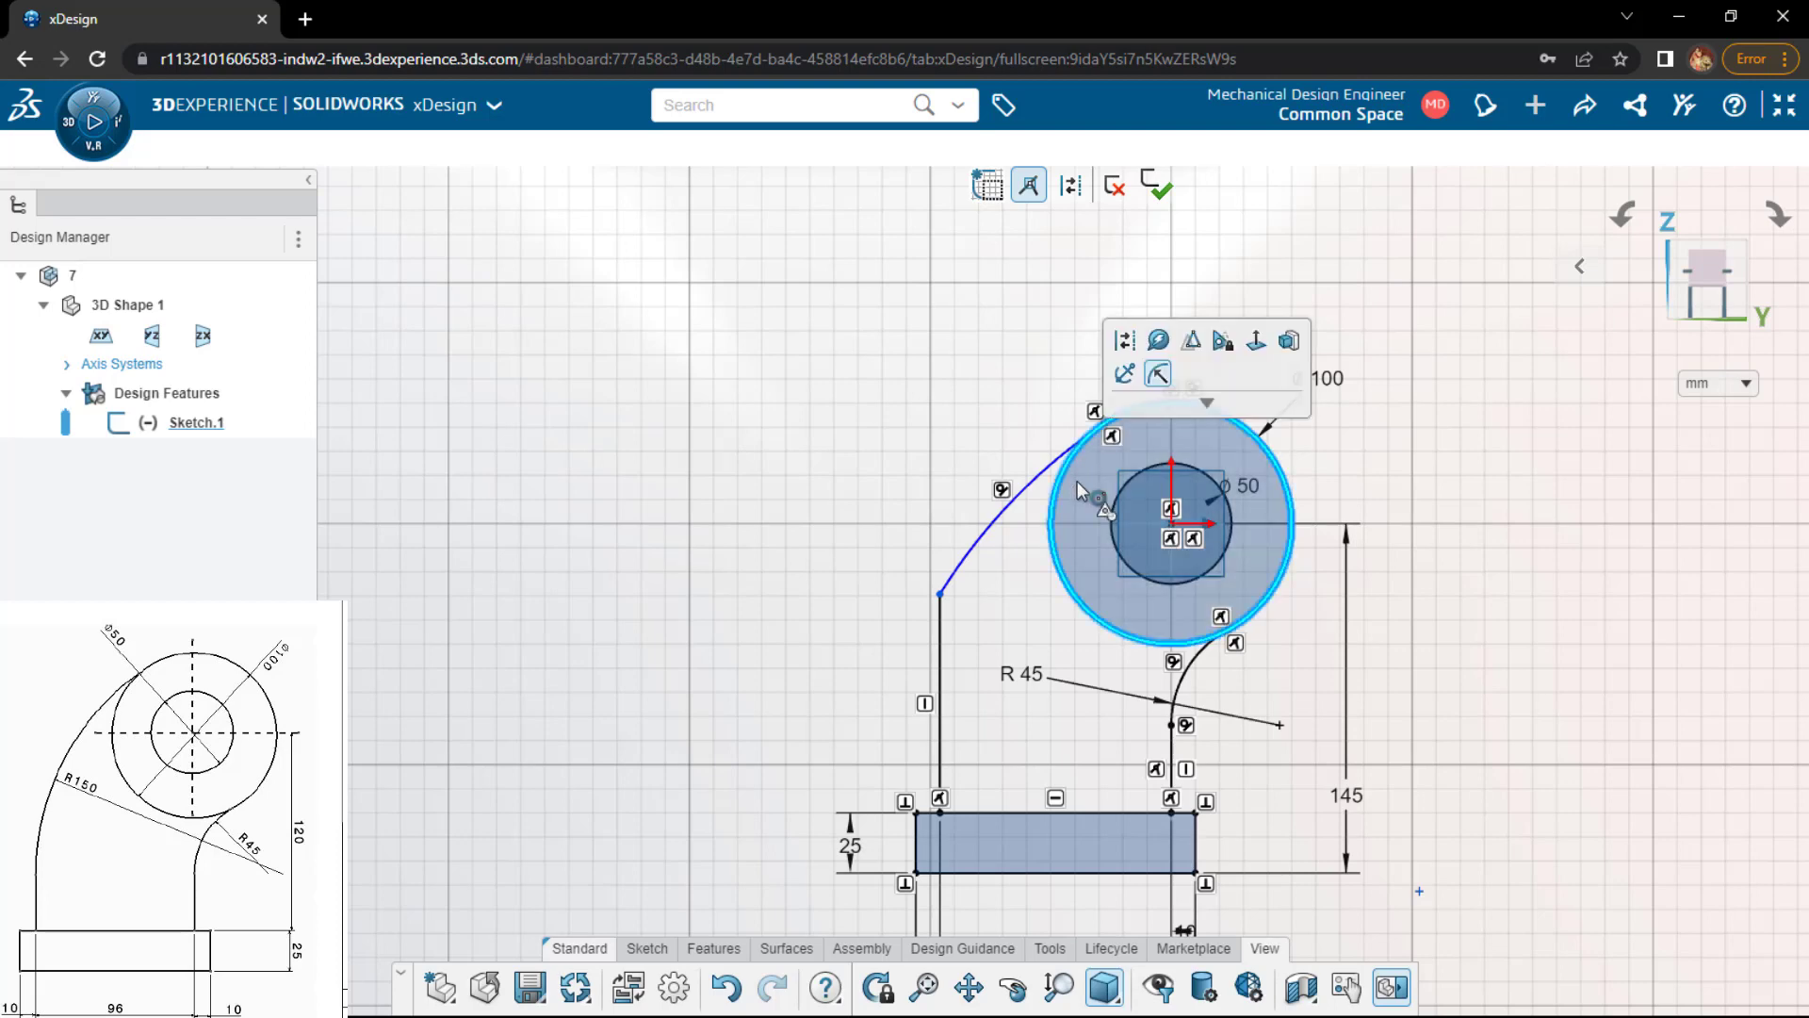
pyautogui.click(825, 451)
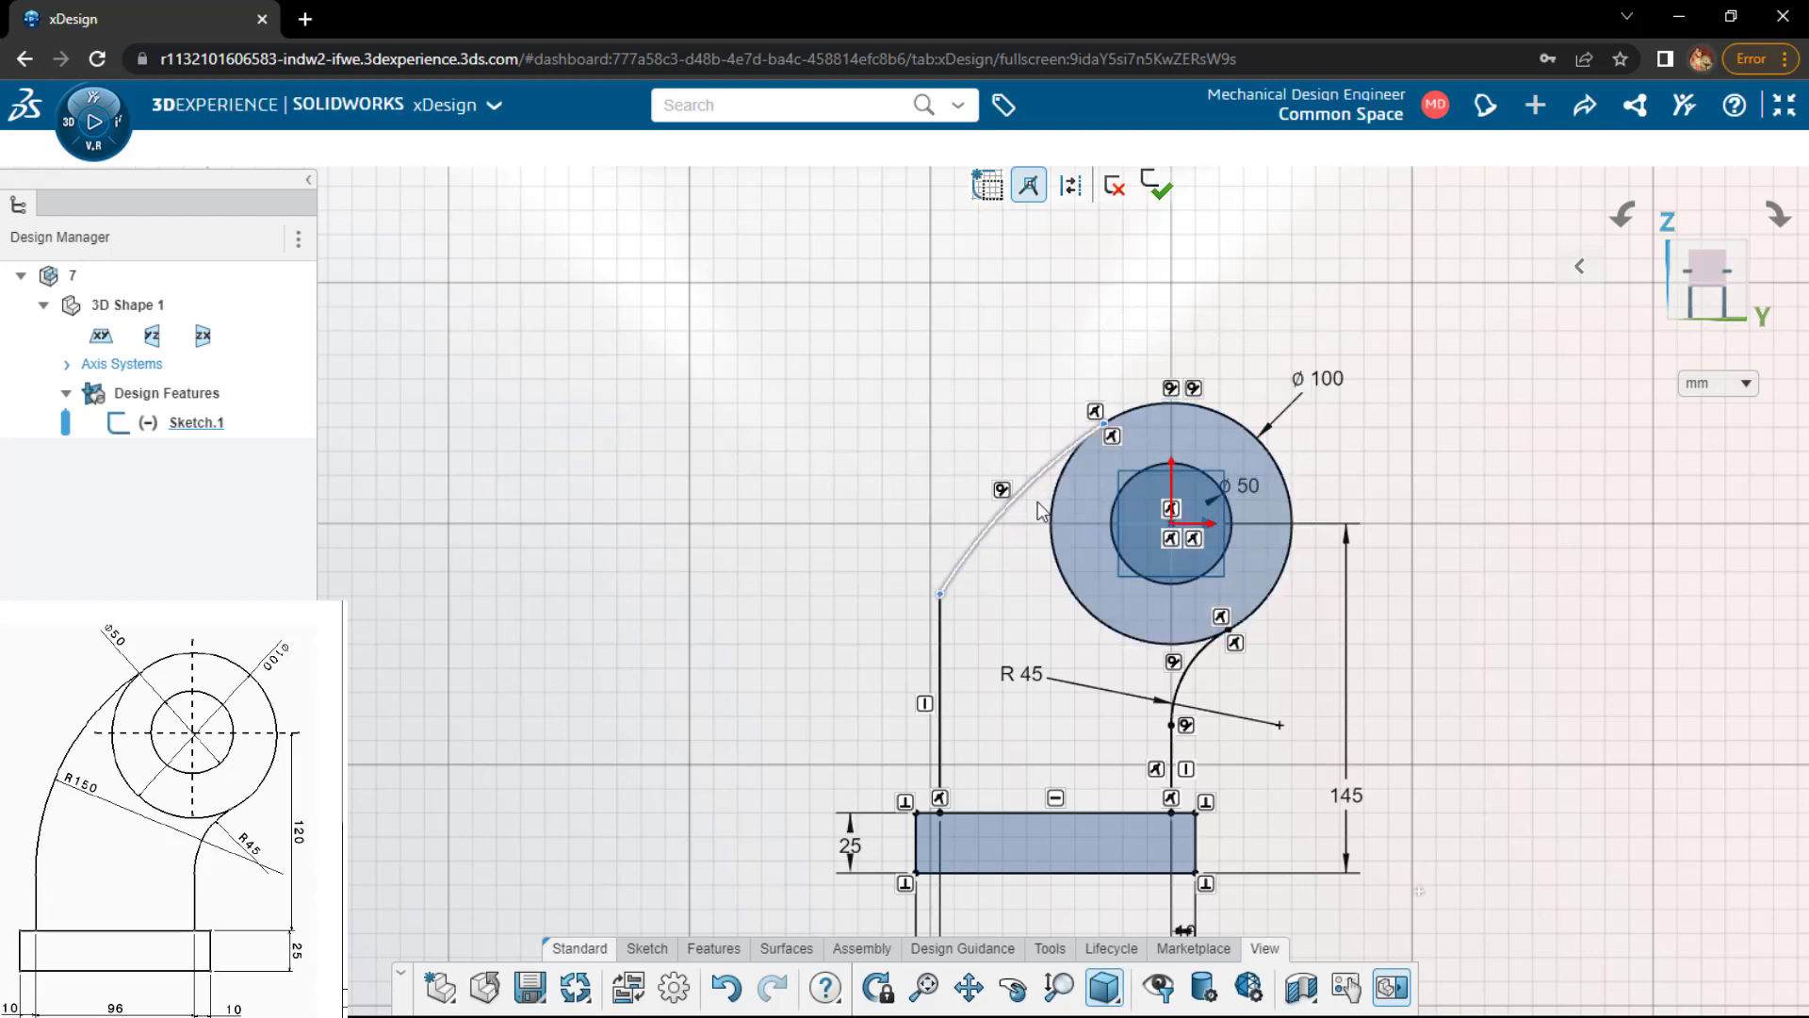
pyautogui.click(1040, 509)
pyautogui.click(1052, 524)
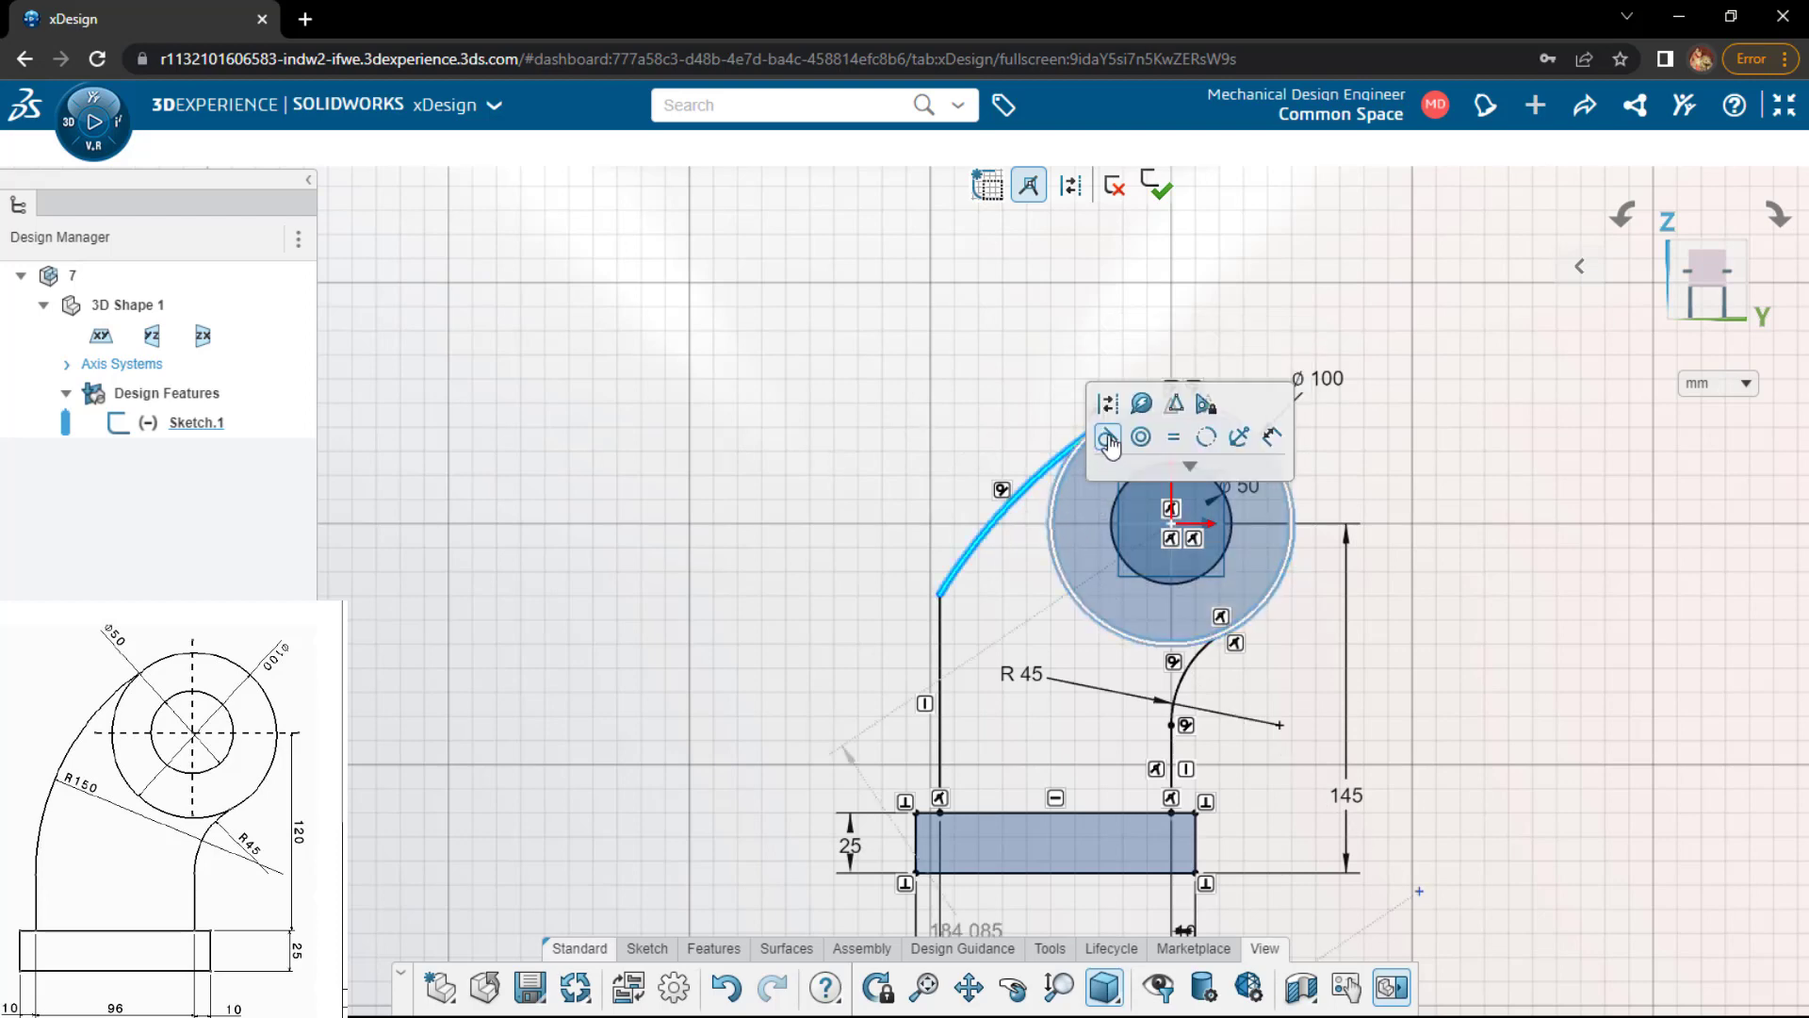
pyautogui.click(834, 481)
# - Make the left arc tangent to the left vertical line and move their shared endpoint up above the base rectangle
pyautogui.click(940, 669)
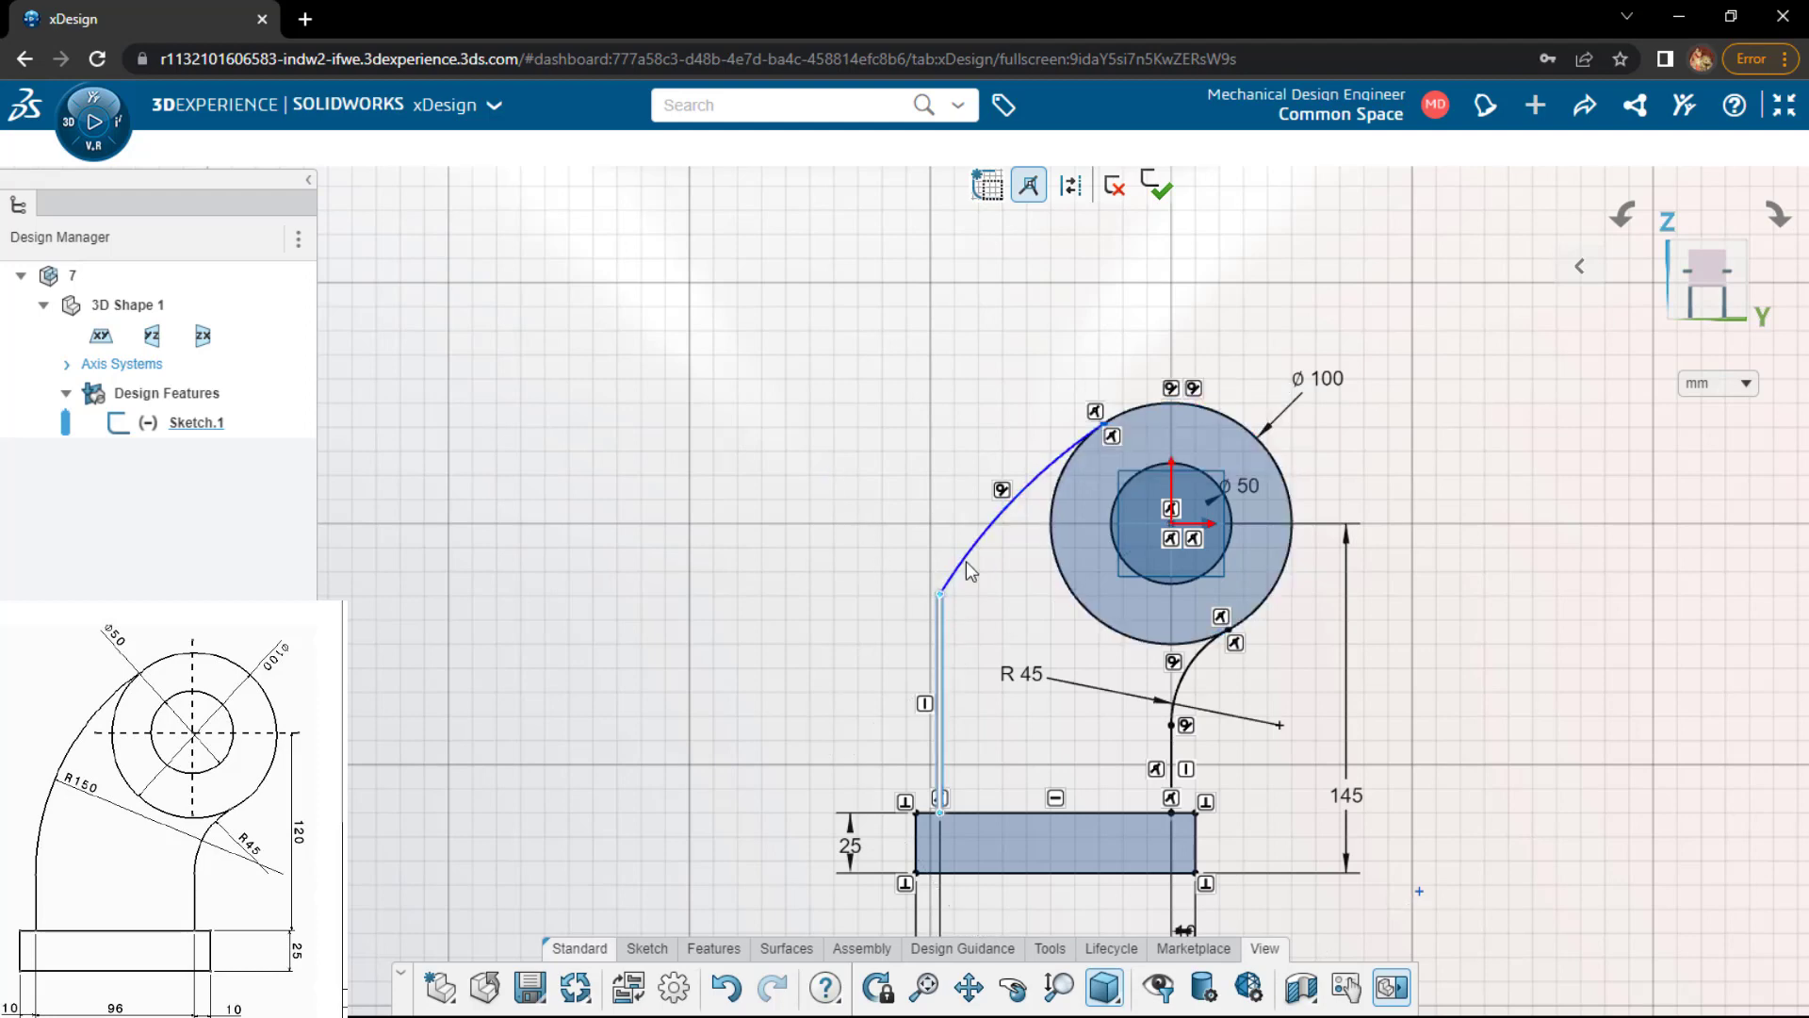
pyautogui.click(987, 537)
pyautogui.click(1019, 475)
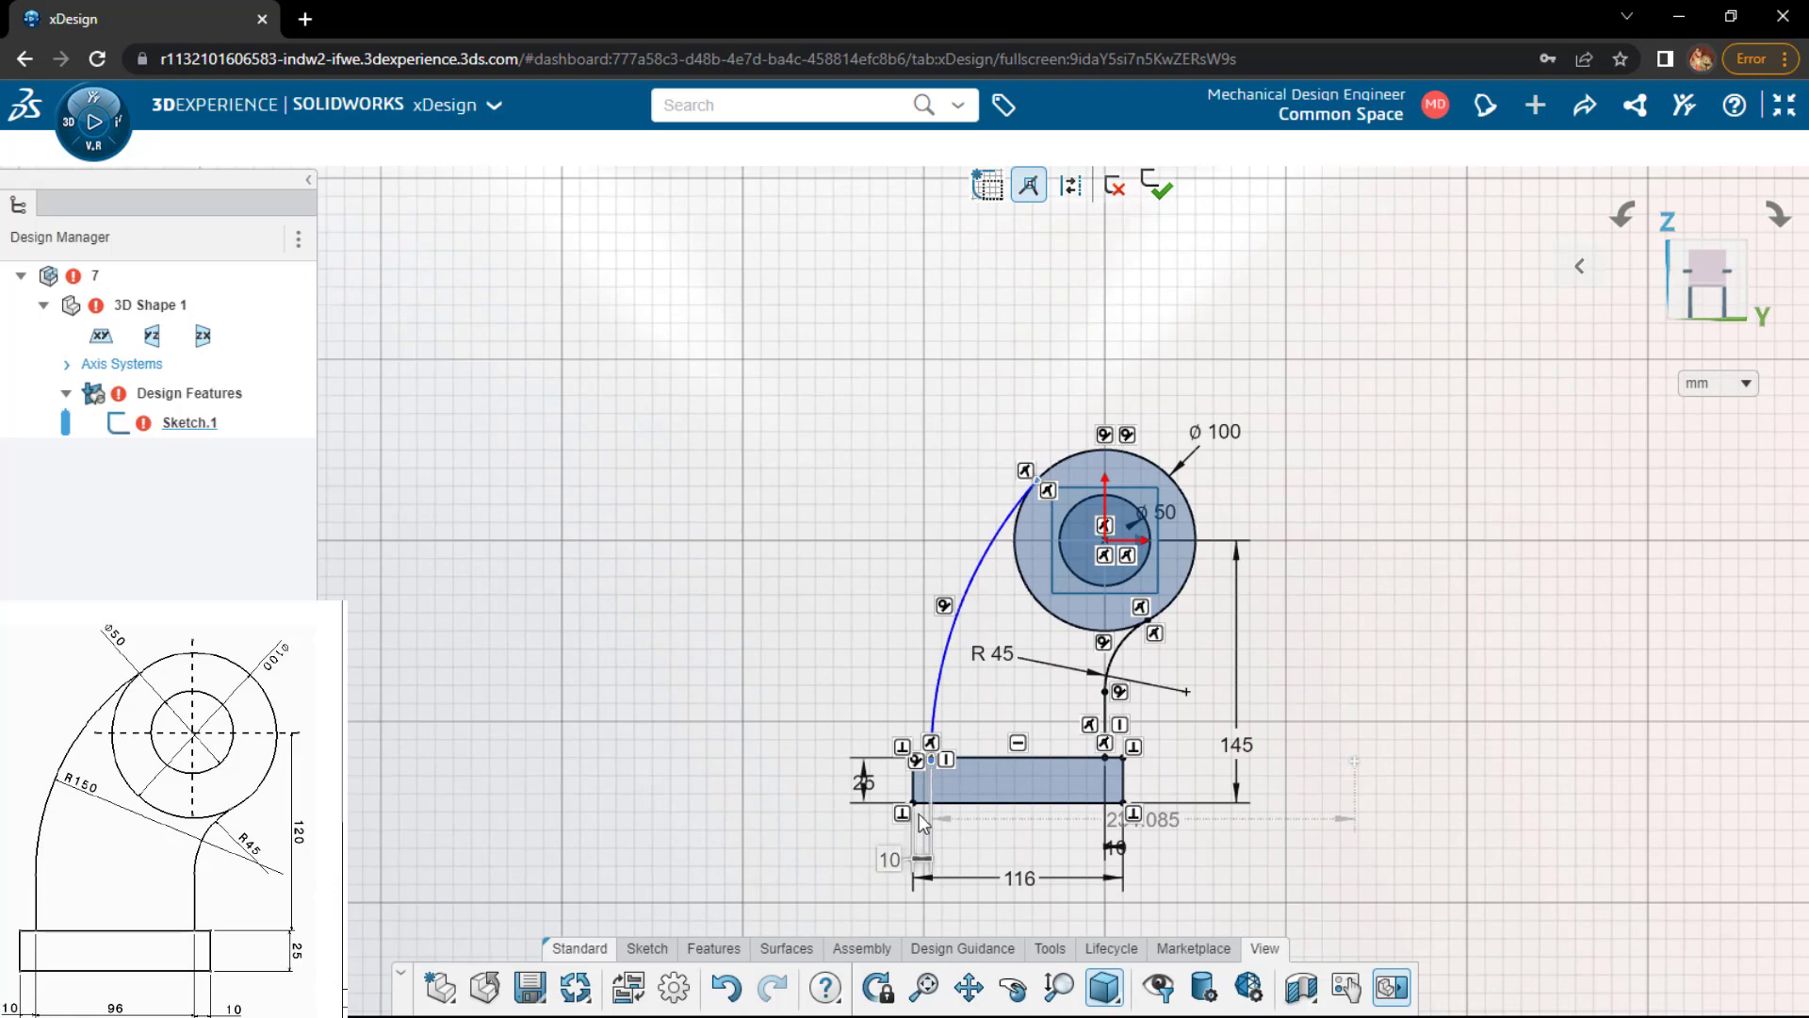
pyautogui.scroll(5, 918, 812)
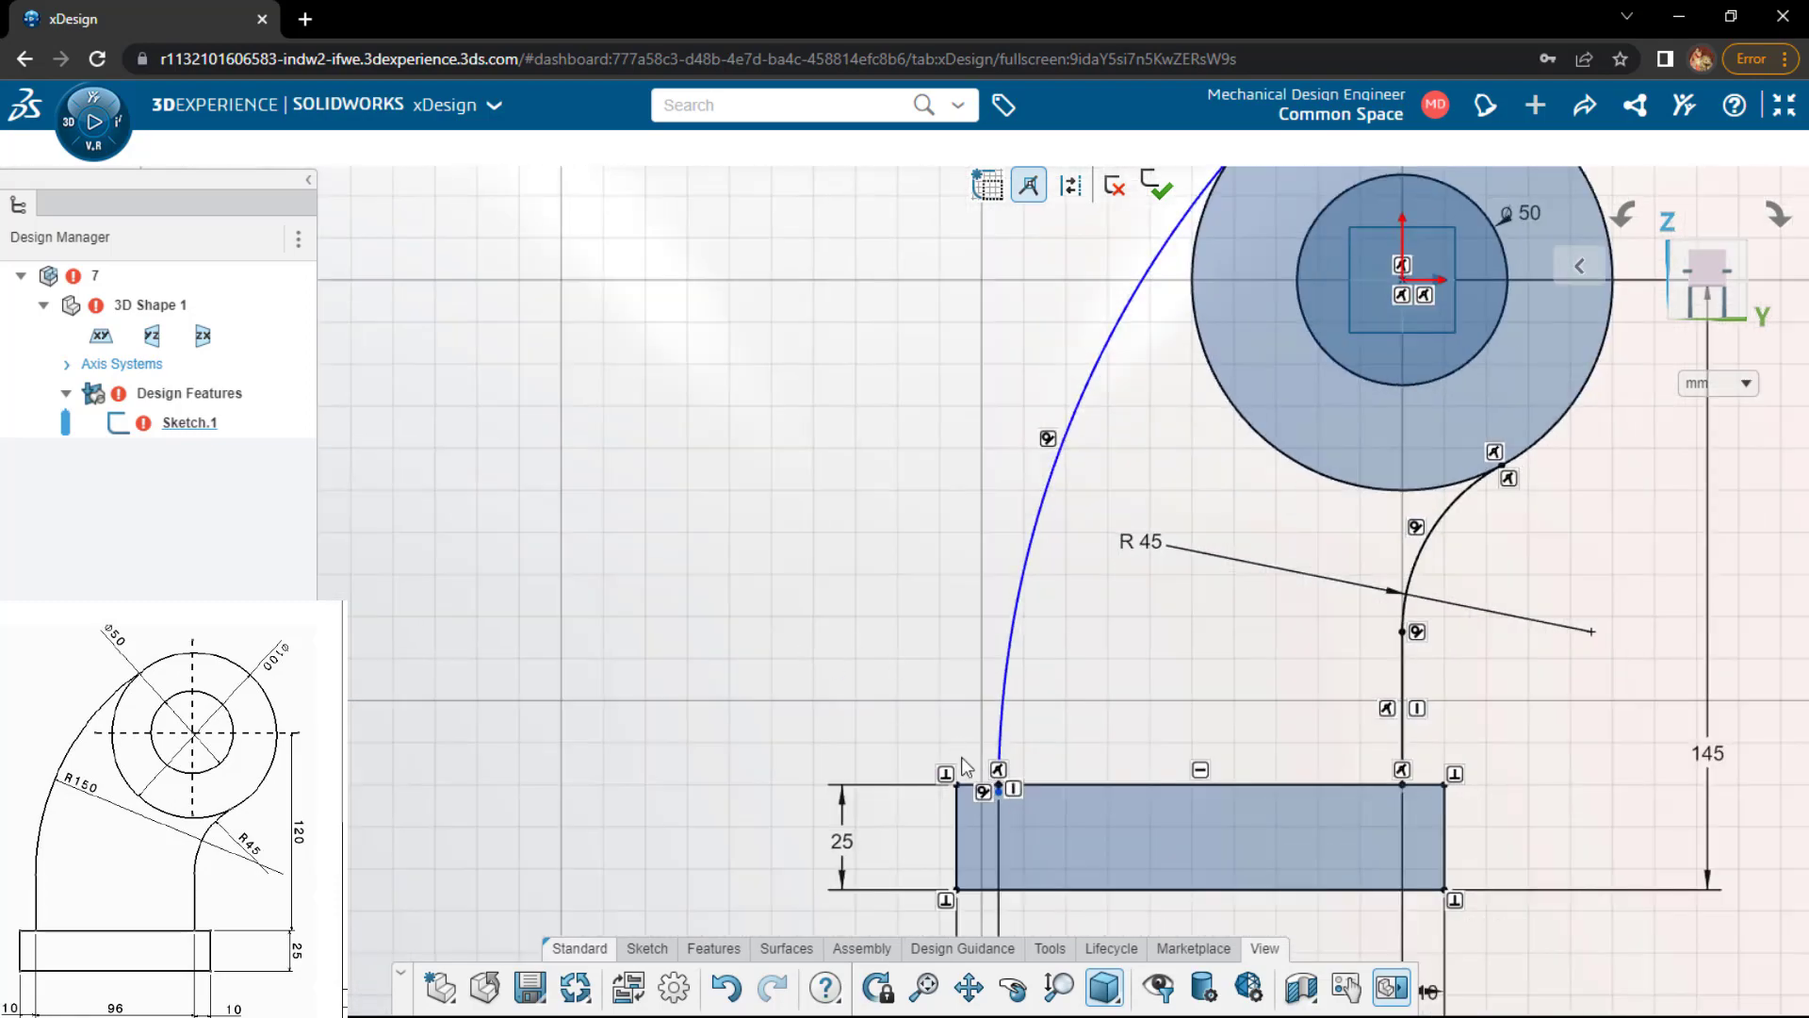
pyautogui.moveTo(998, 788); pyautogui.dragTo(999, 636)
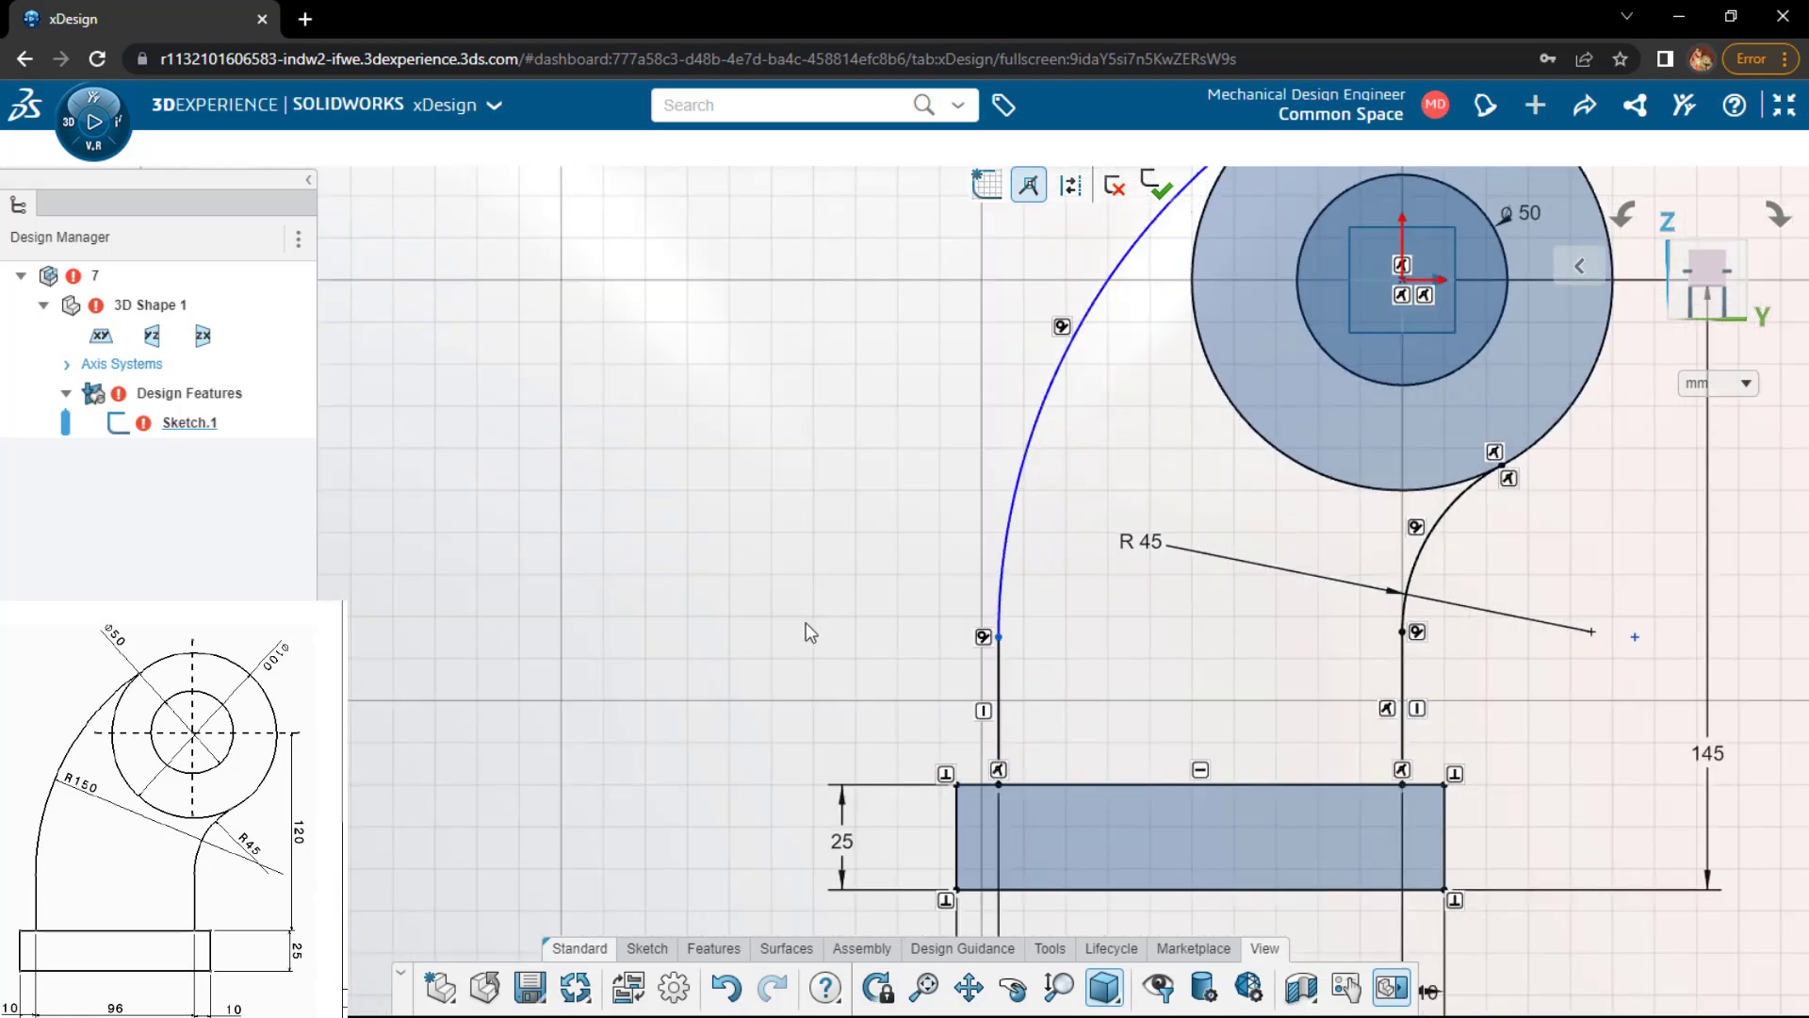
# - Dimension the large left arc with a 150 mm radius
pyautogui.scroll(-3, 989, 575)
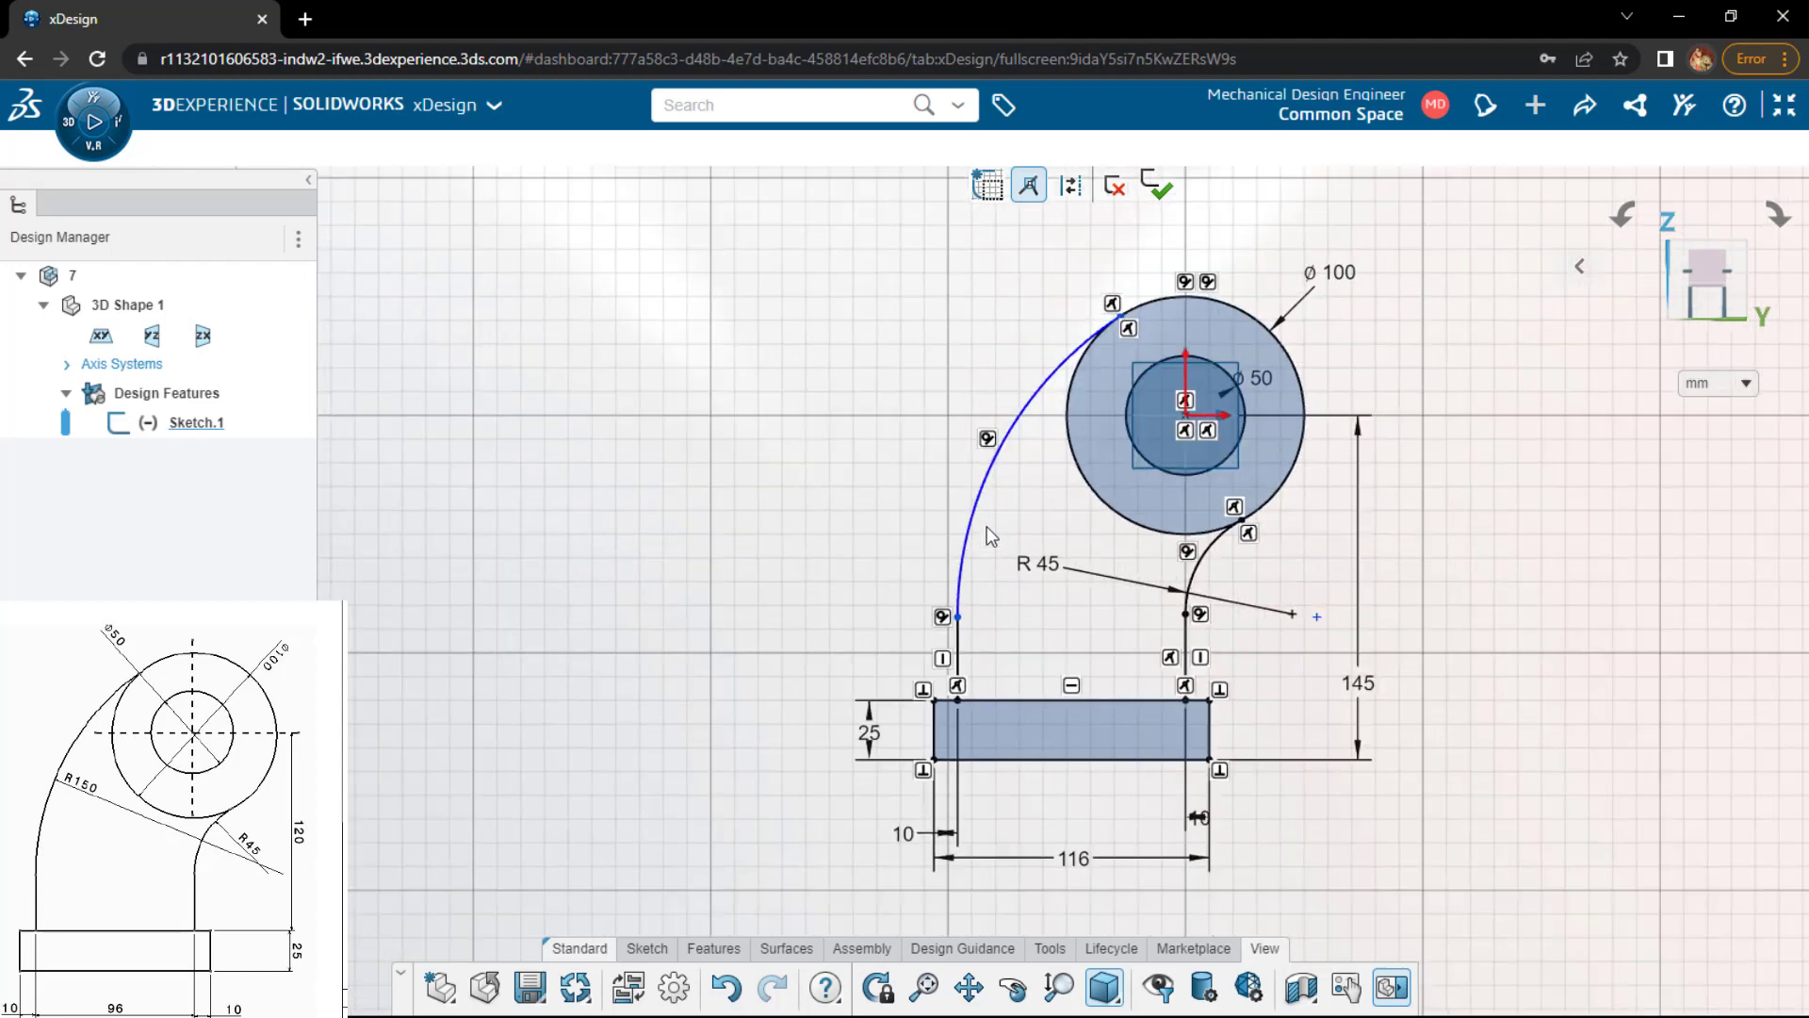
pyautogui.scroll(-3, 986, 528)
pyautogui.scroll(3, 1165, 338)
pyautogui.press('d')
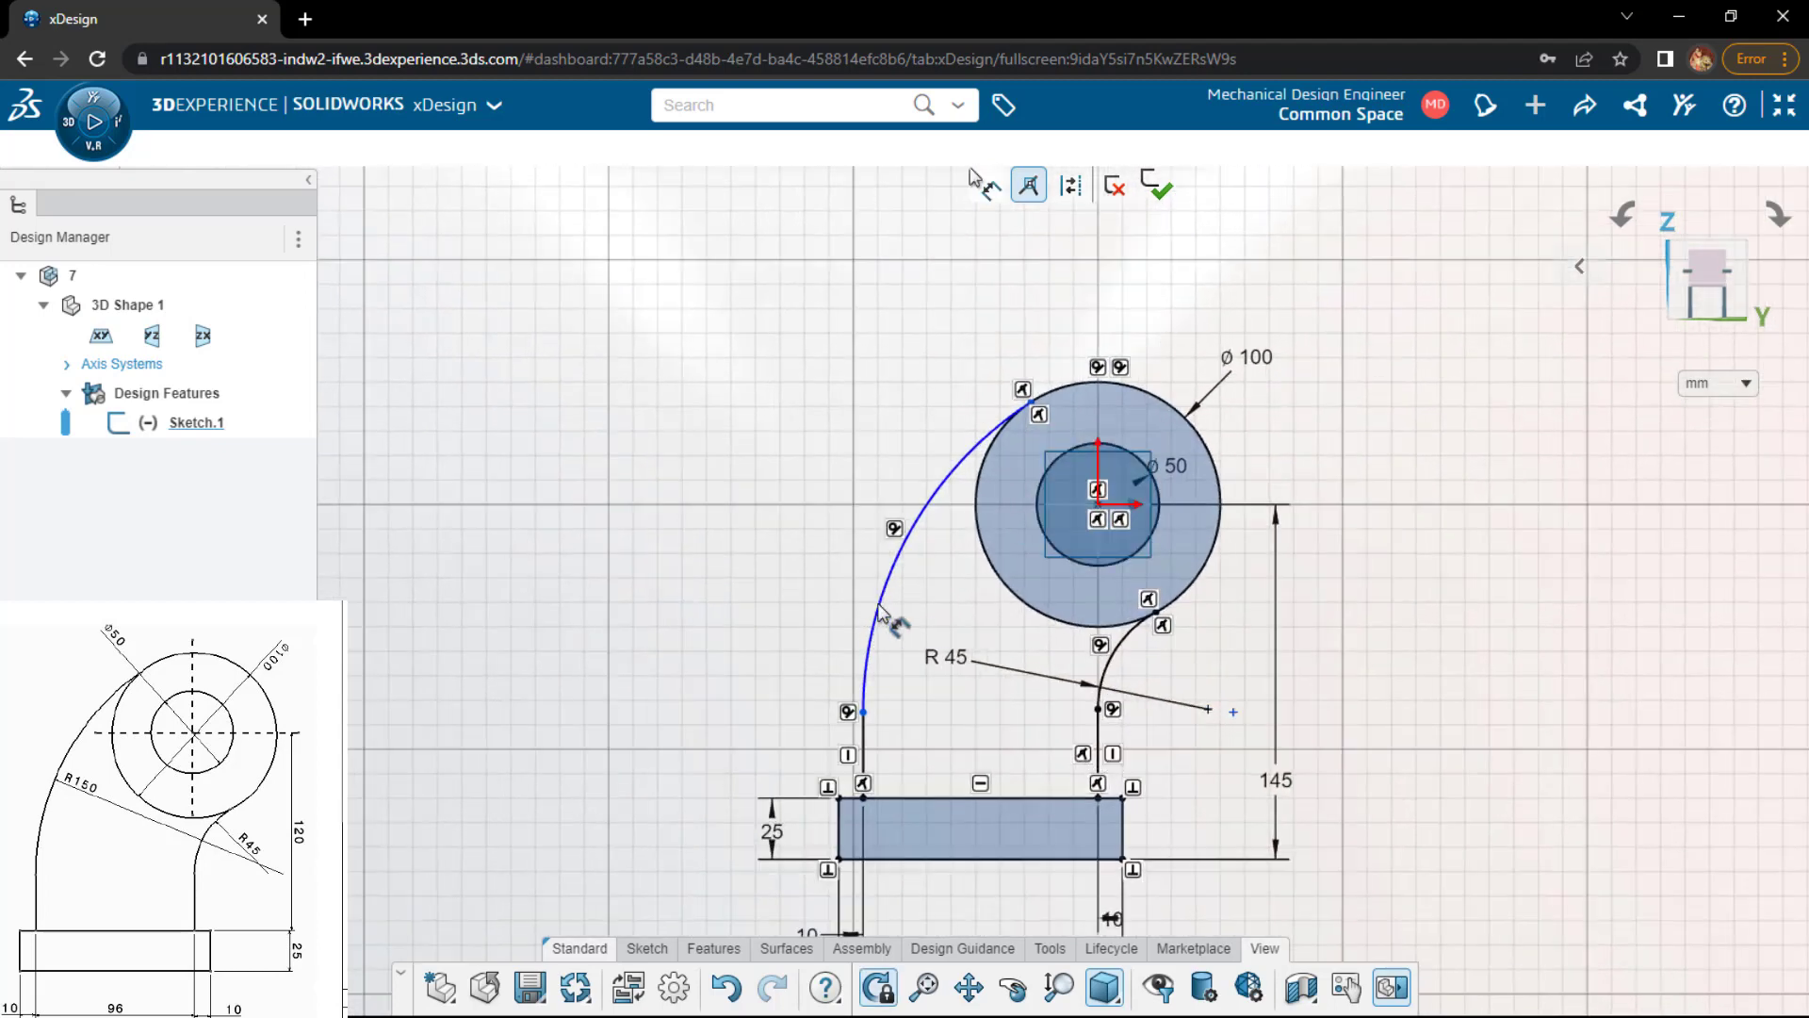
pyautogui.click(879, 610)
pyautogui.click(803, 557)
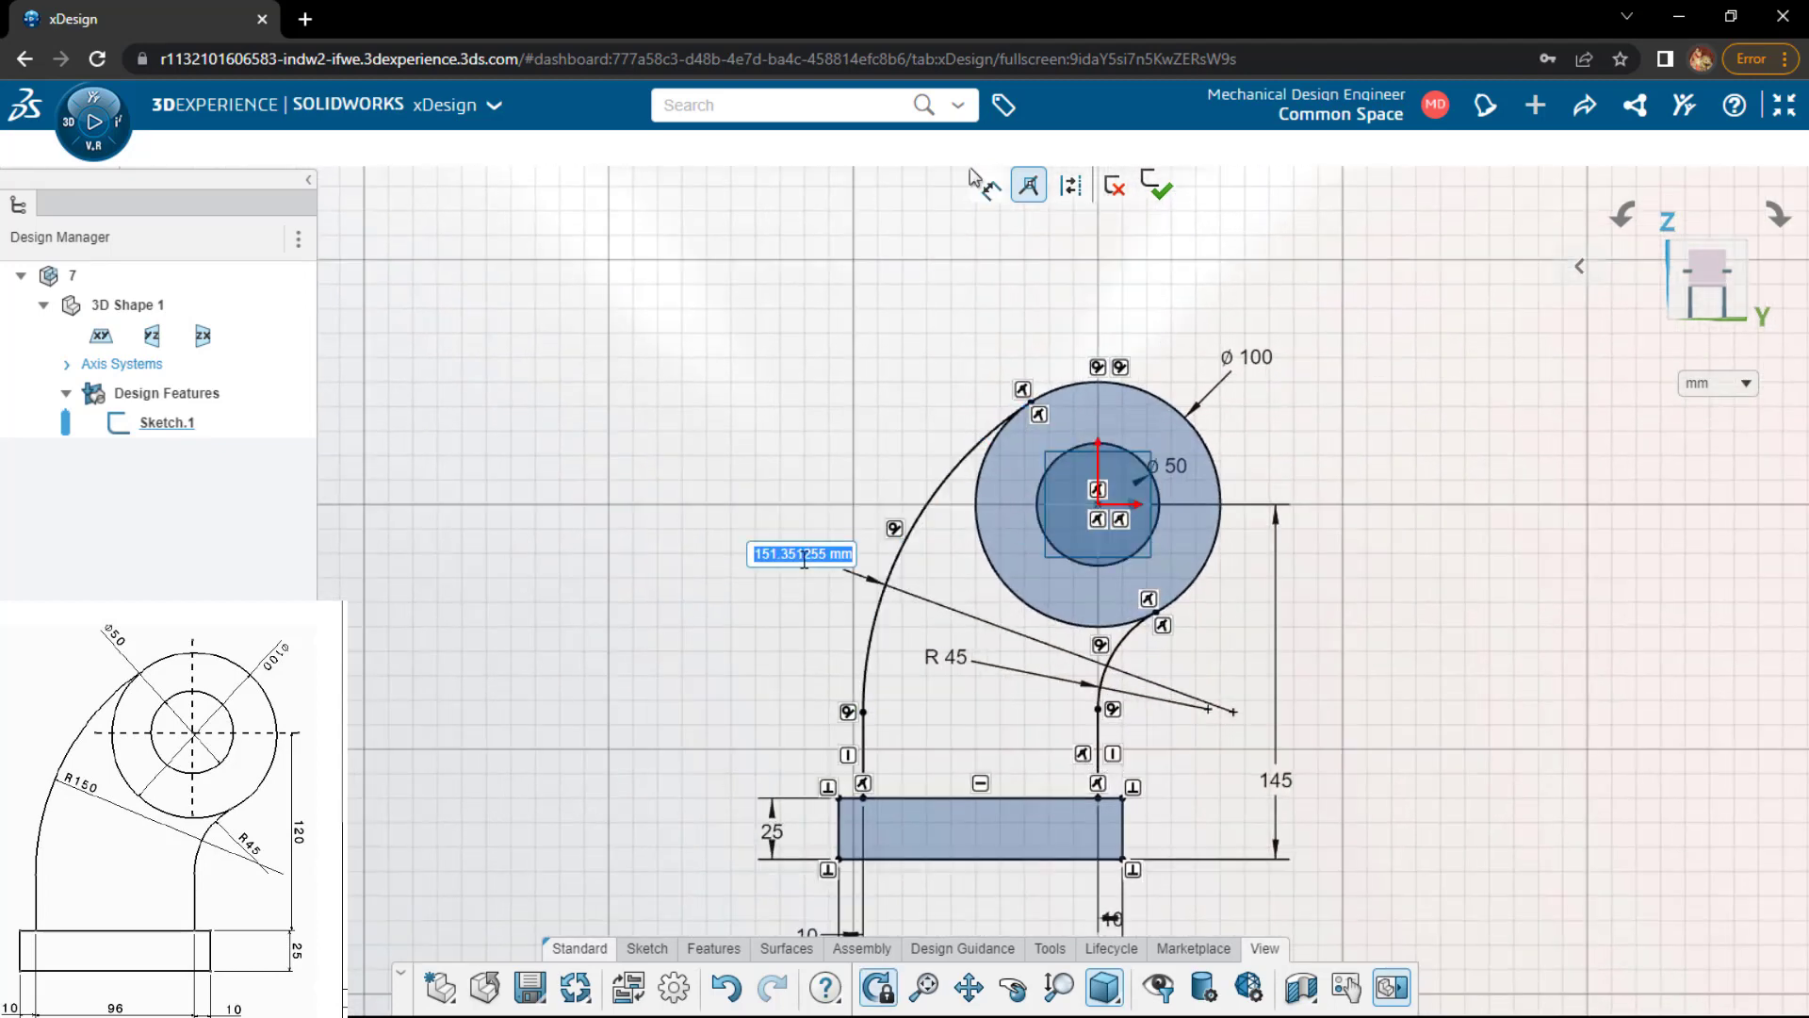
pyautogui.write('150')
pyautogui.press('Return')
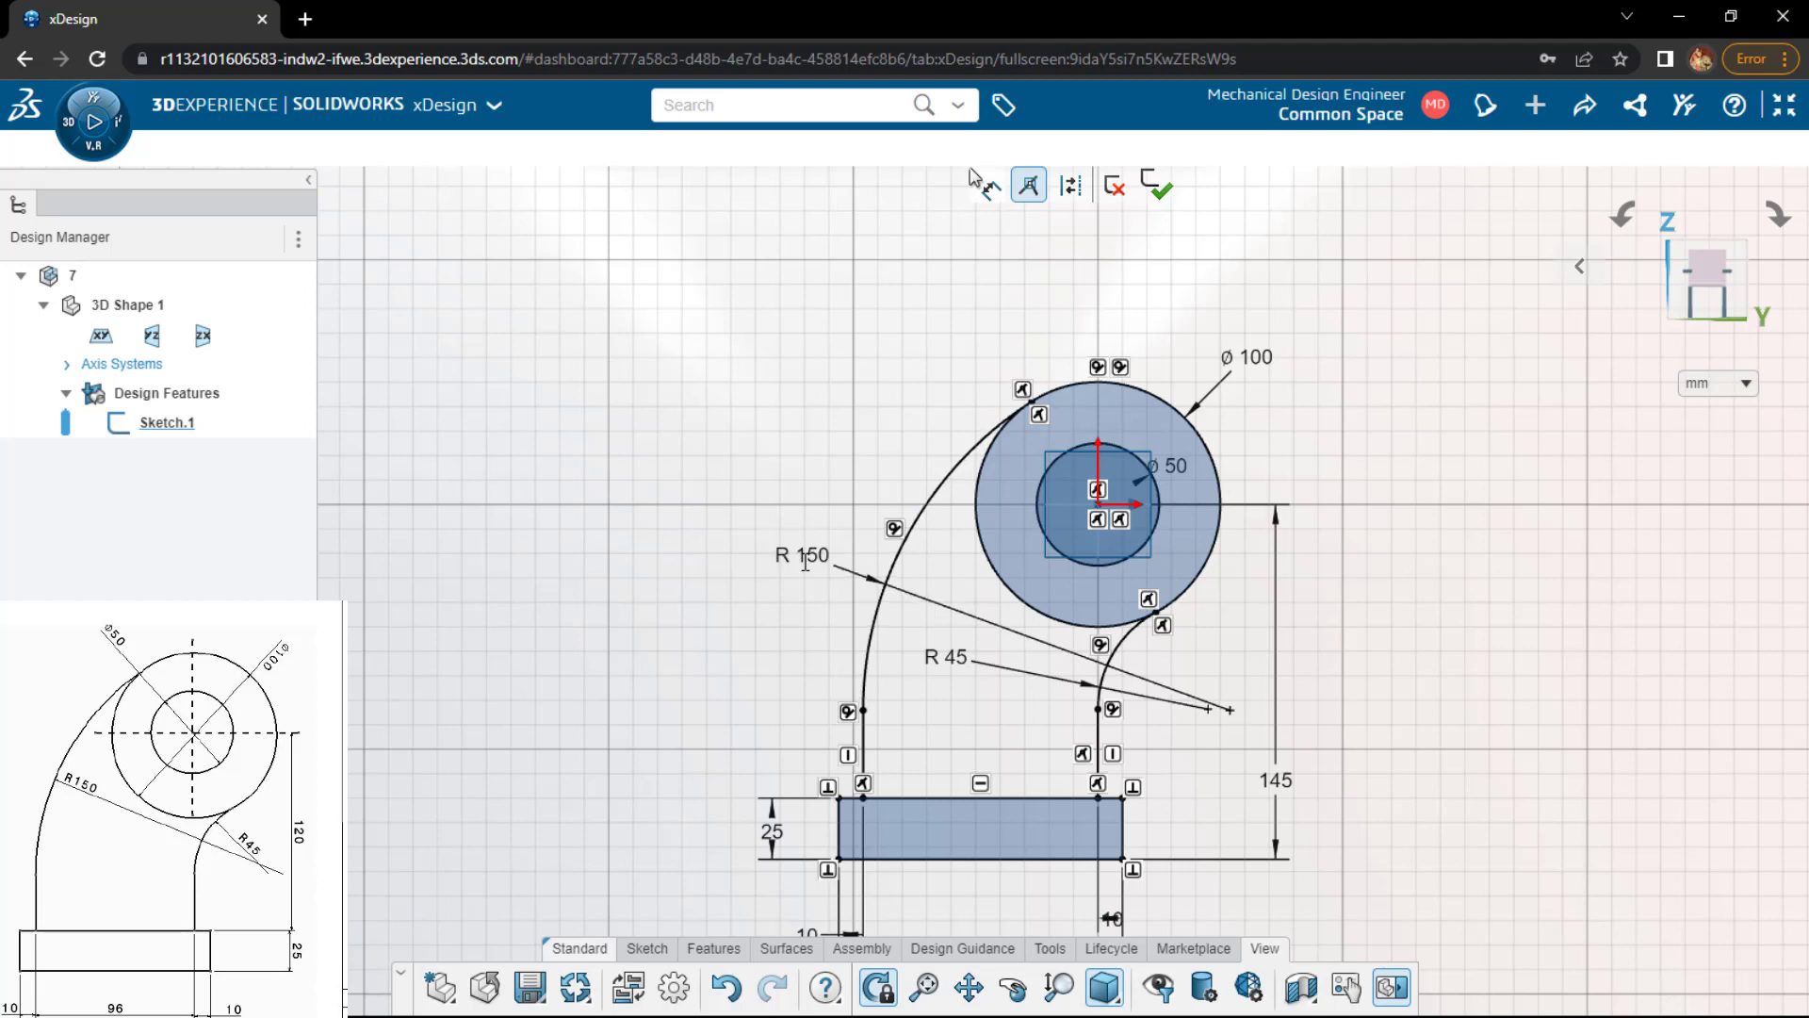
# - Save the component with the completed bracket profile
pyautogui.scroll(-1, 726, 626)
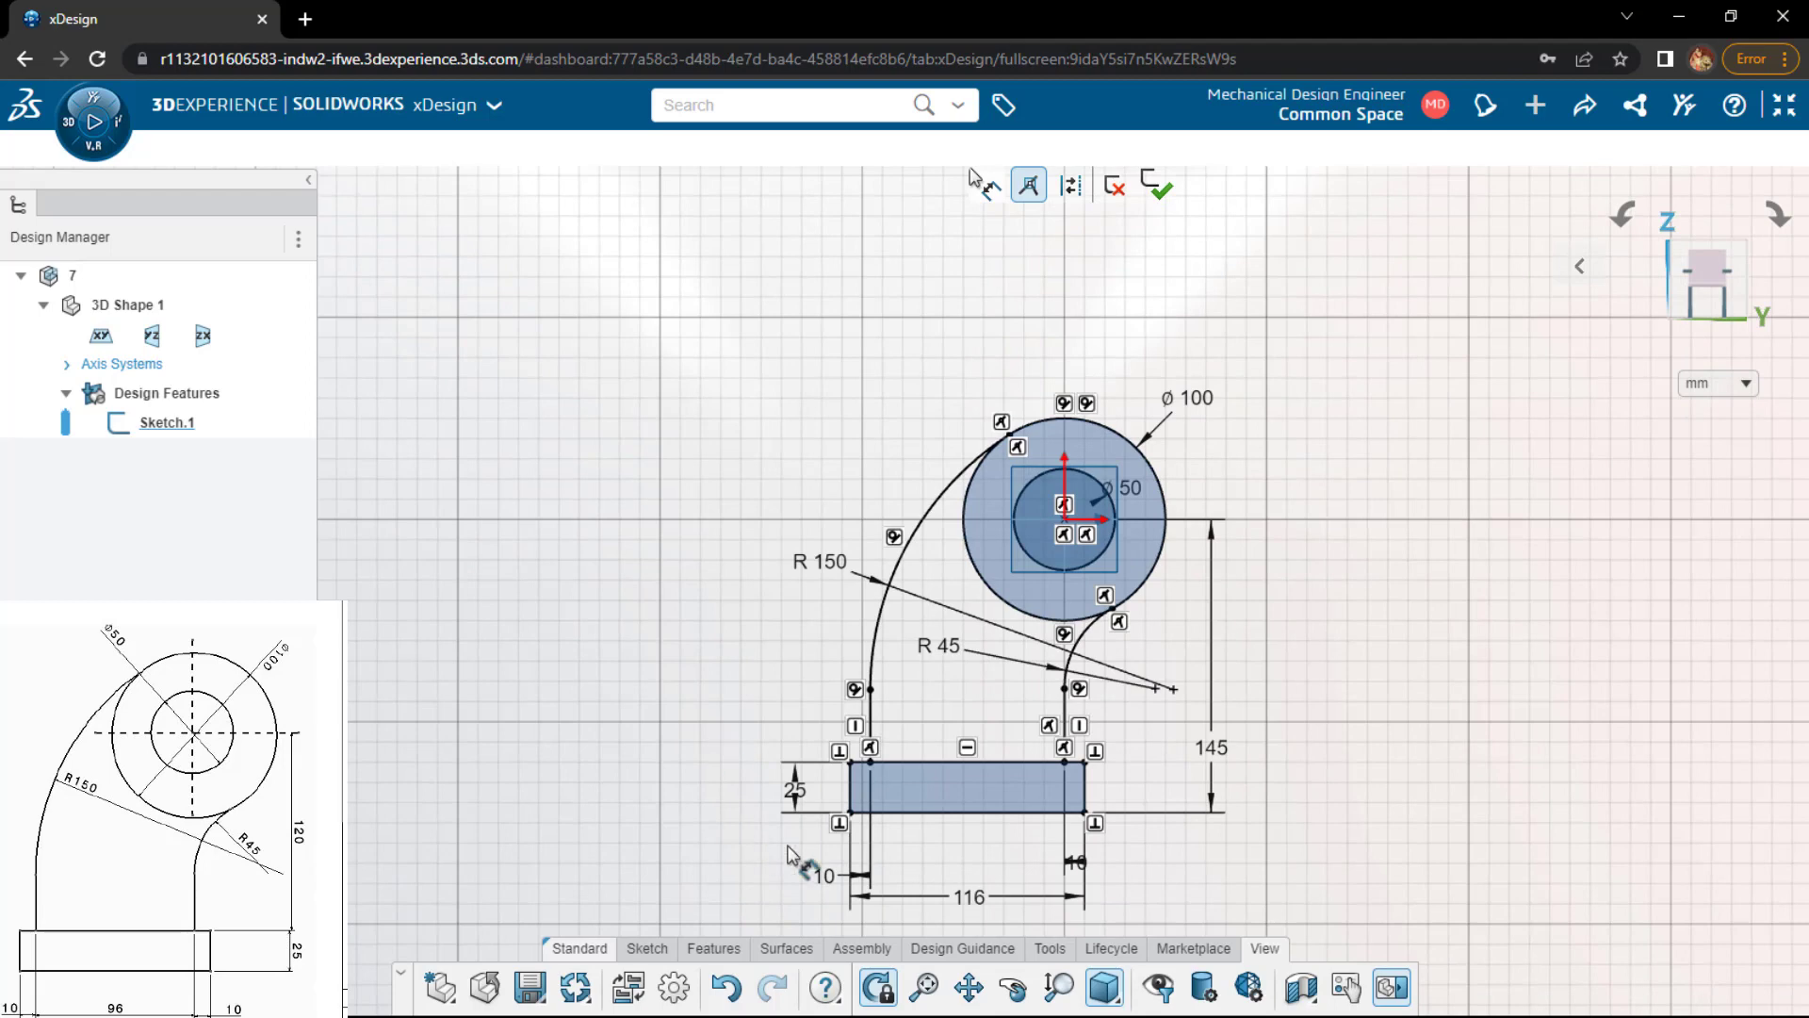
pyautogui.scroll(1, 1009, 908)
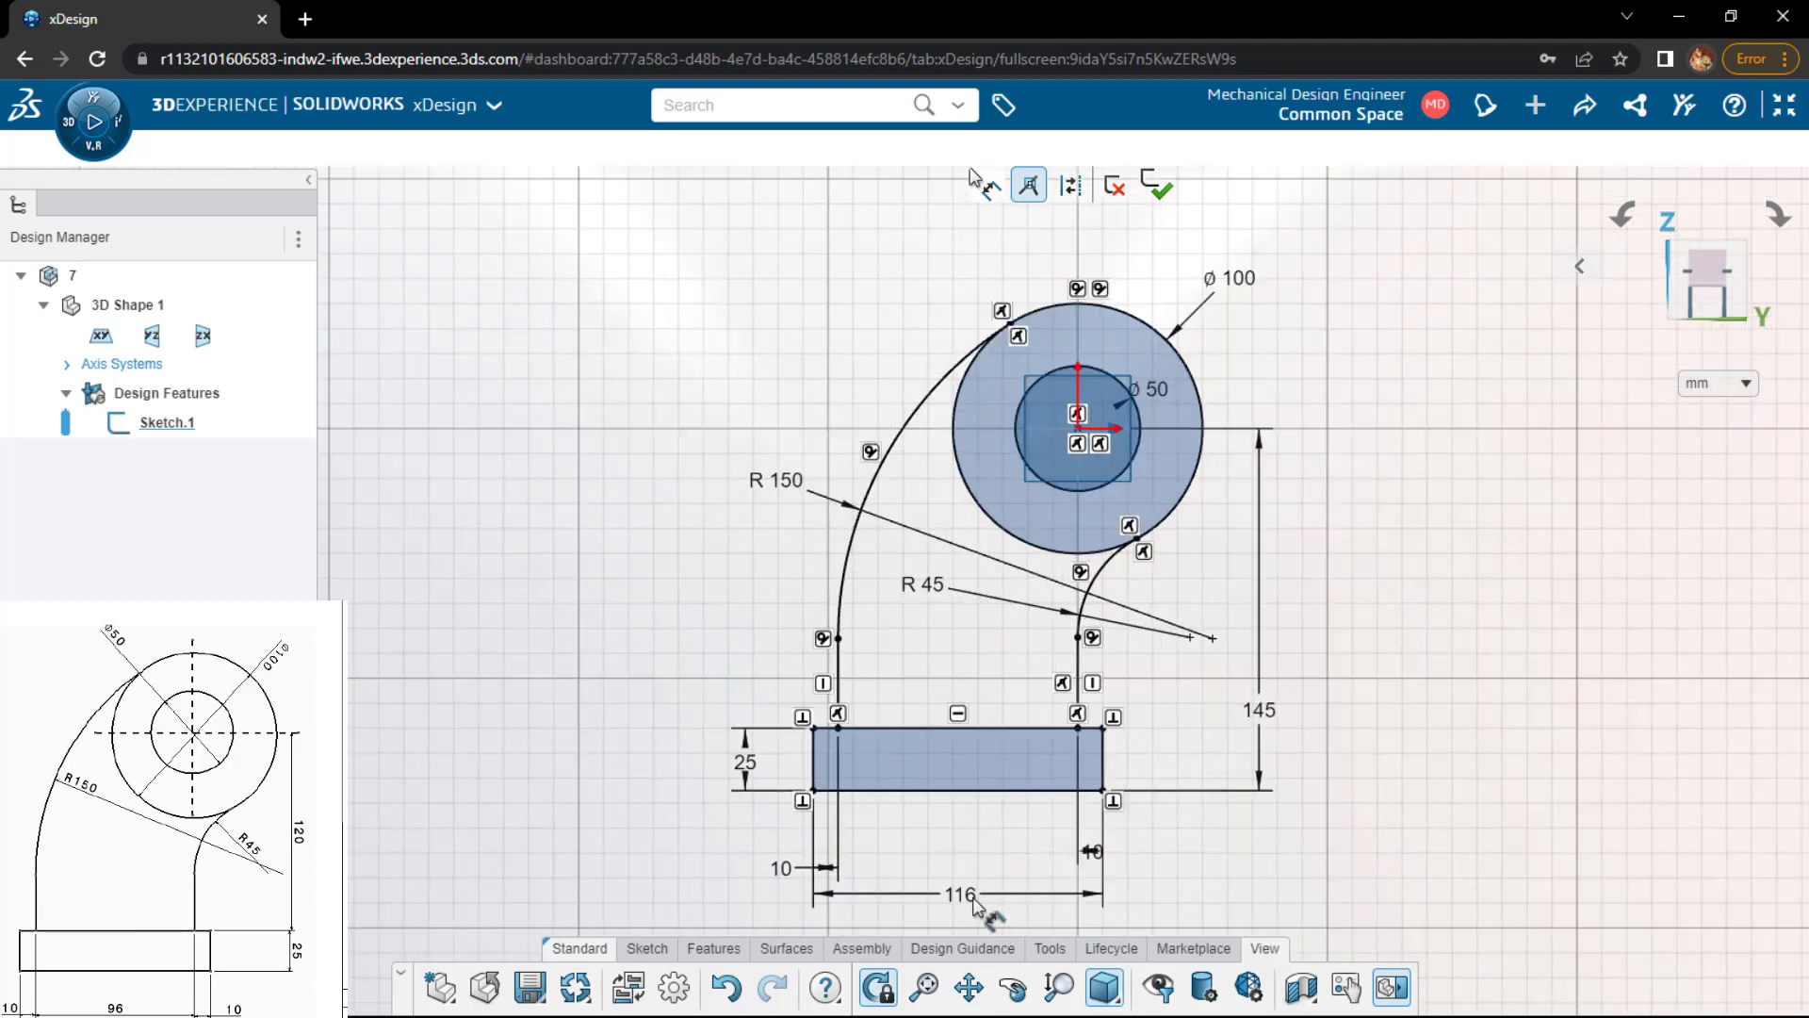
pyautogui.click(542, 985)
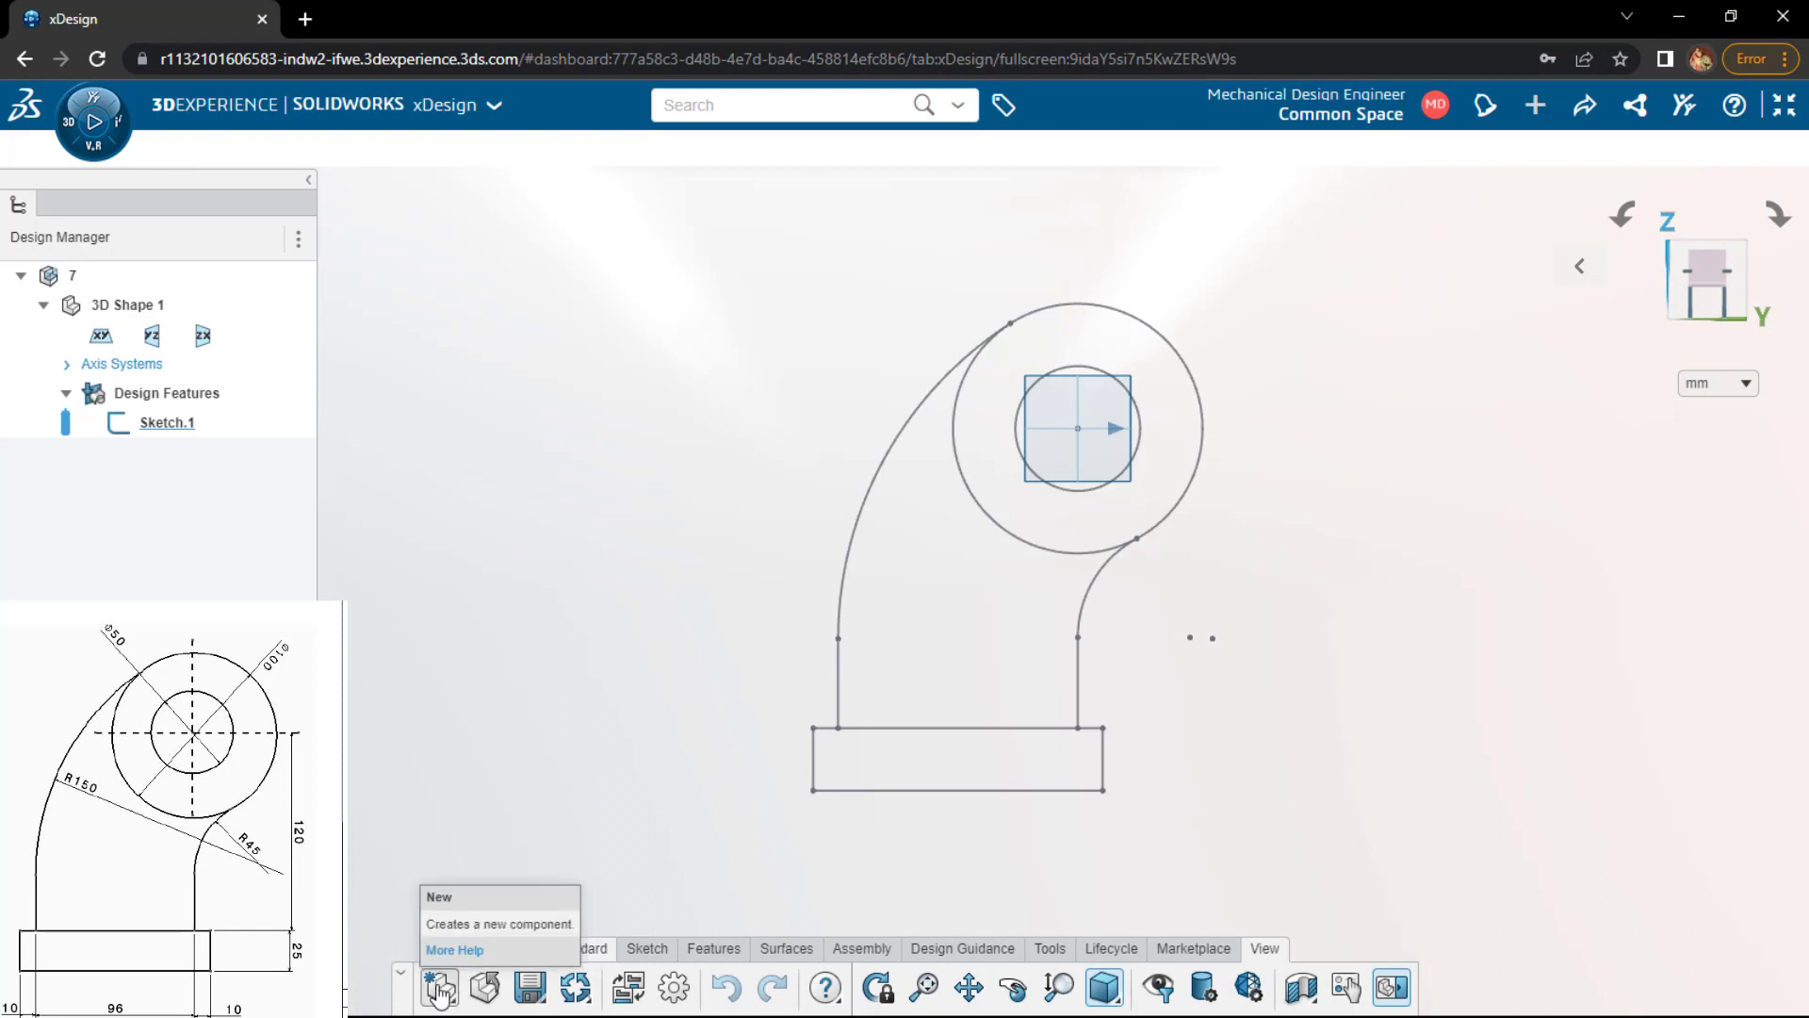
# - Create a new component named 8 in the Common Space
pyautogui.click(439, 987)
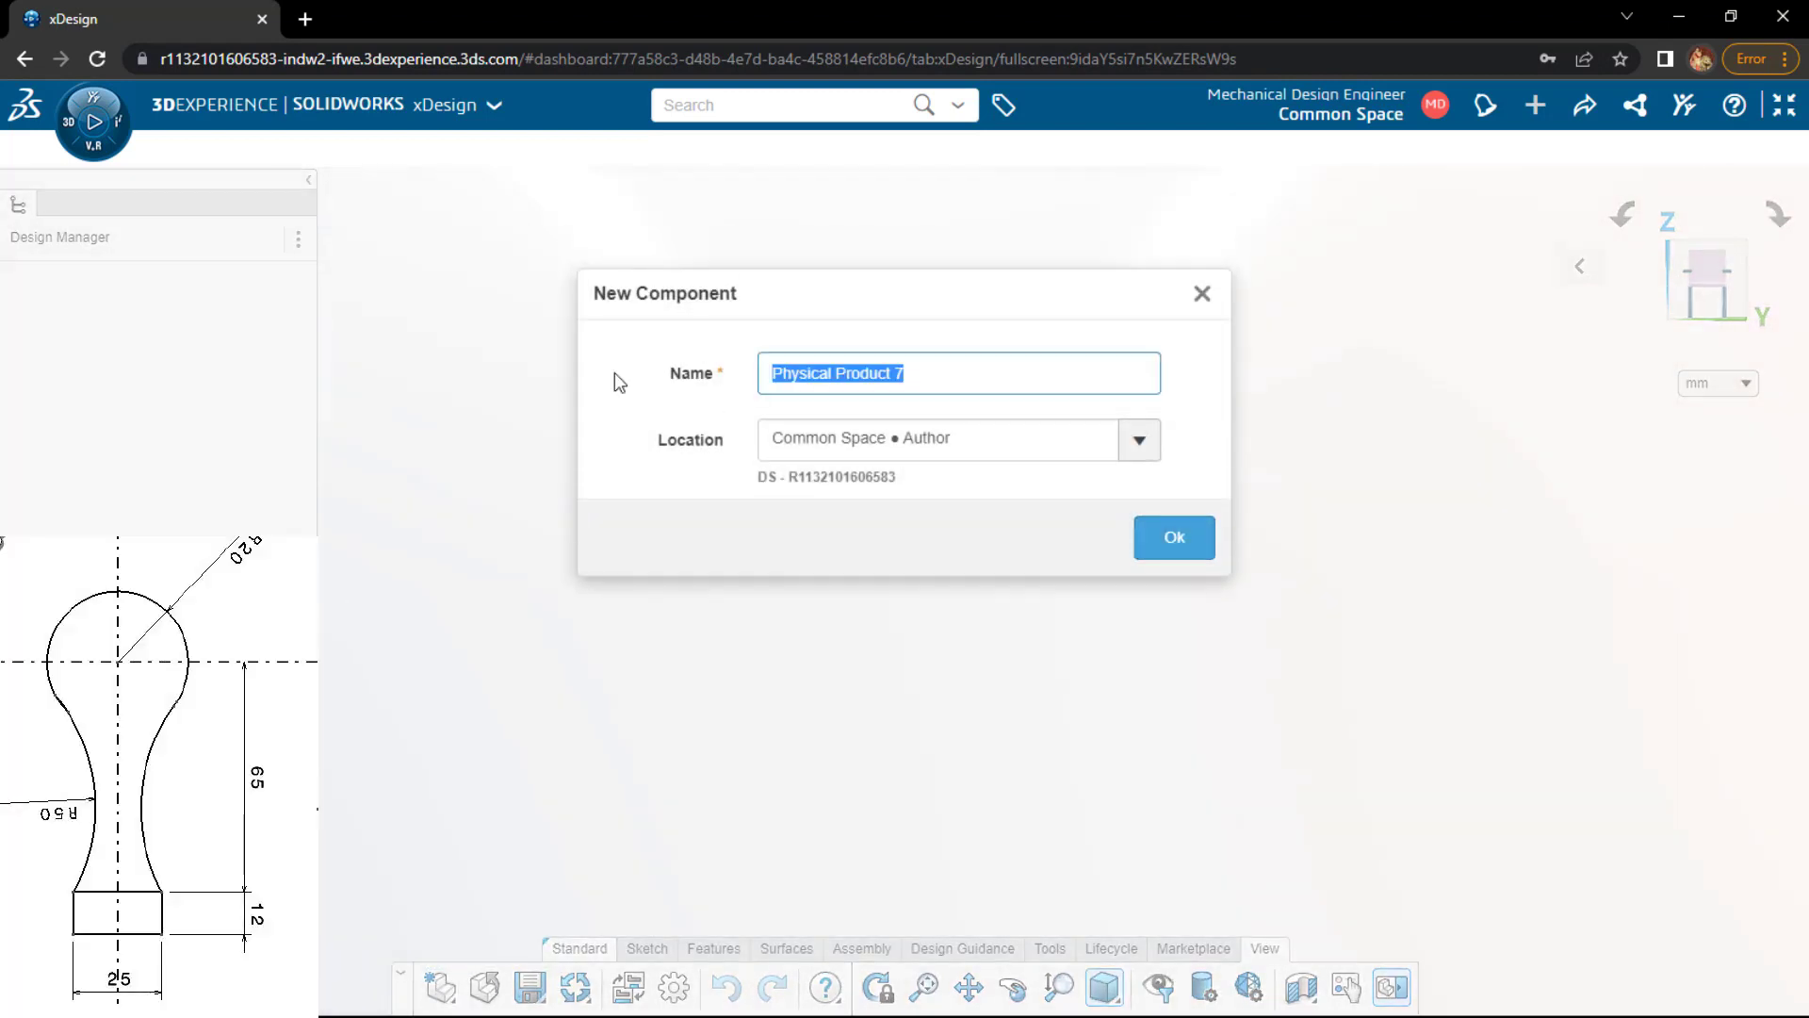
pyautogui.write('8')
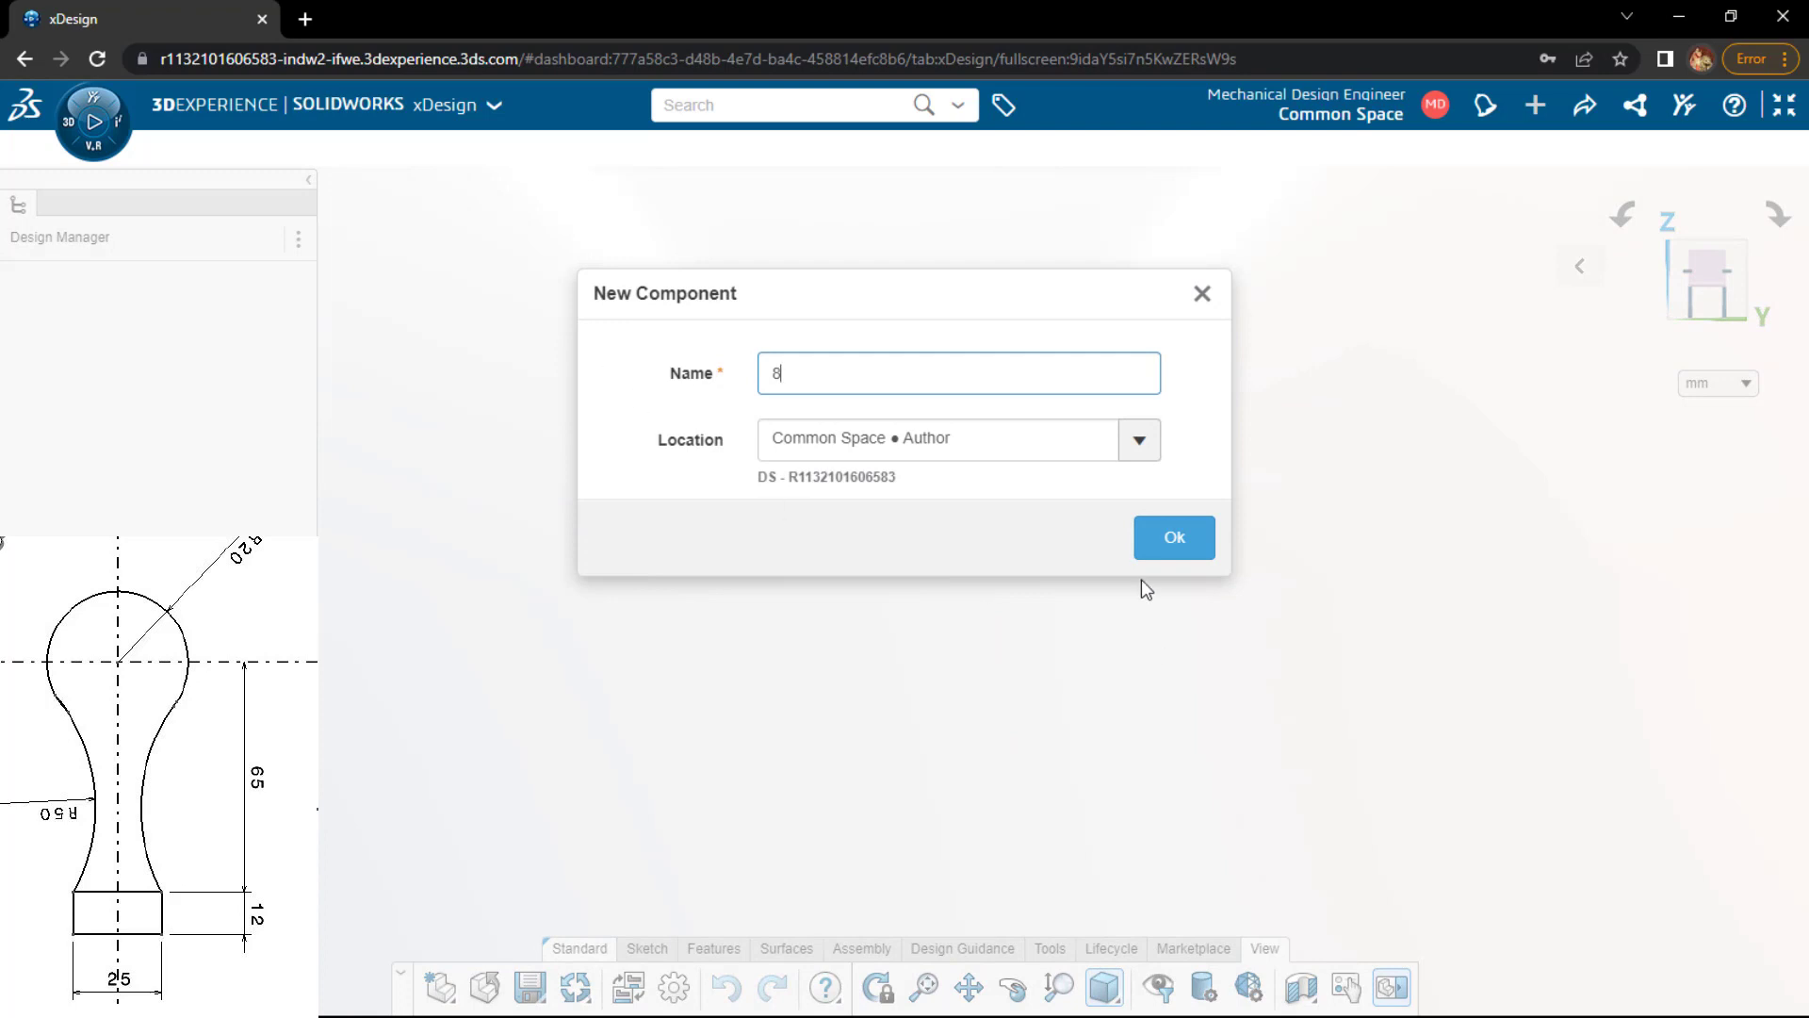
pyautogui.click(1150, 554)
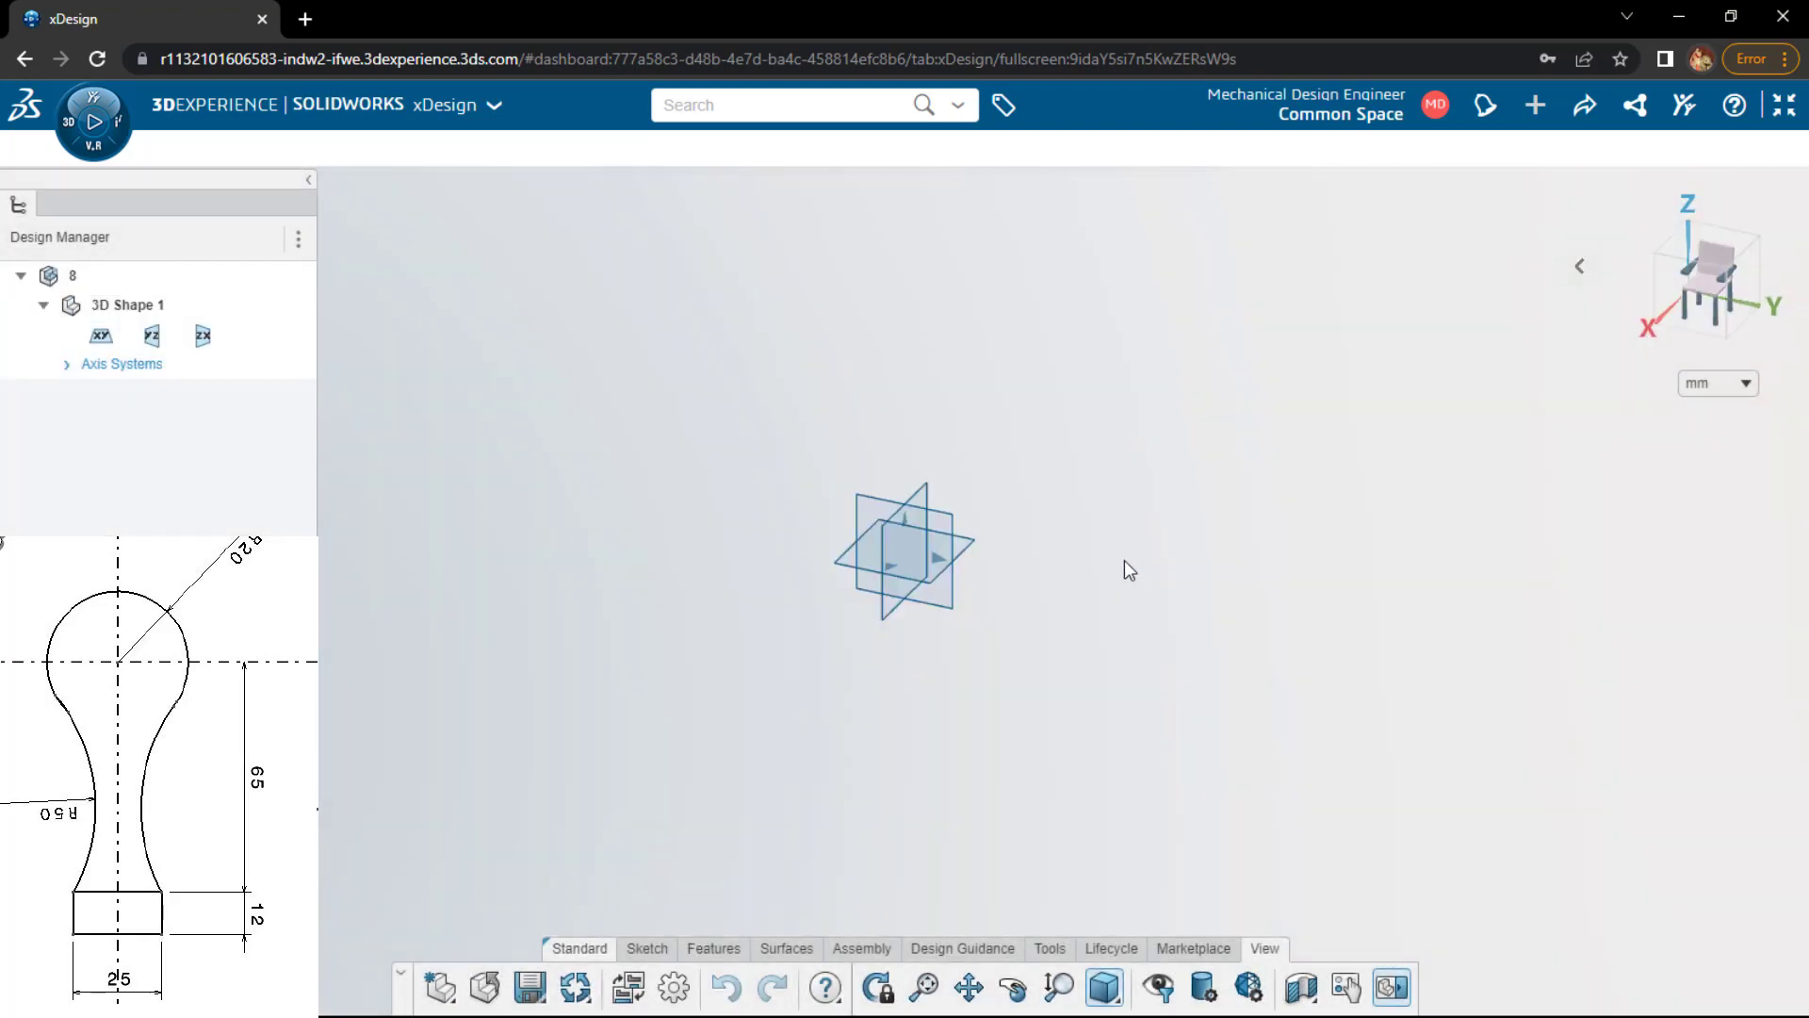
# - Sketch a circle centred on the origin of the YZ plane with a 40 mm diameter
pyautogui.click(880, 513)
pyautogui.click(929, 422)
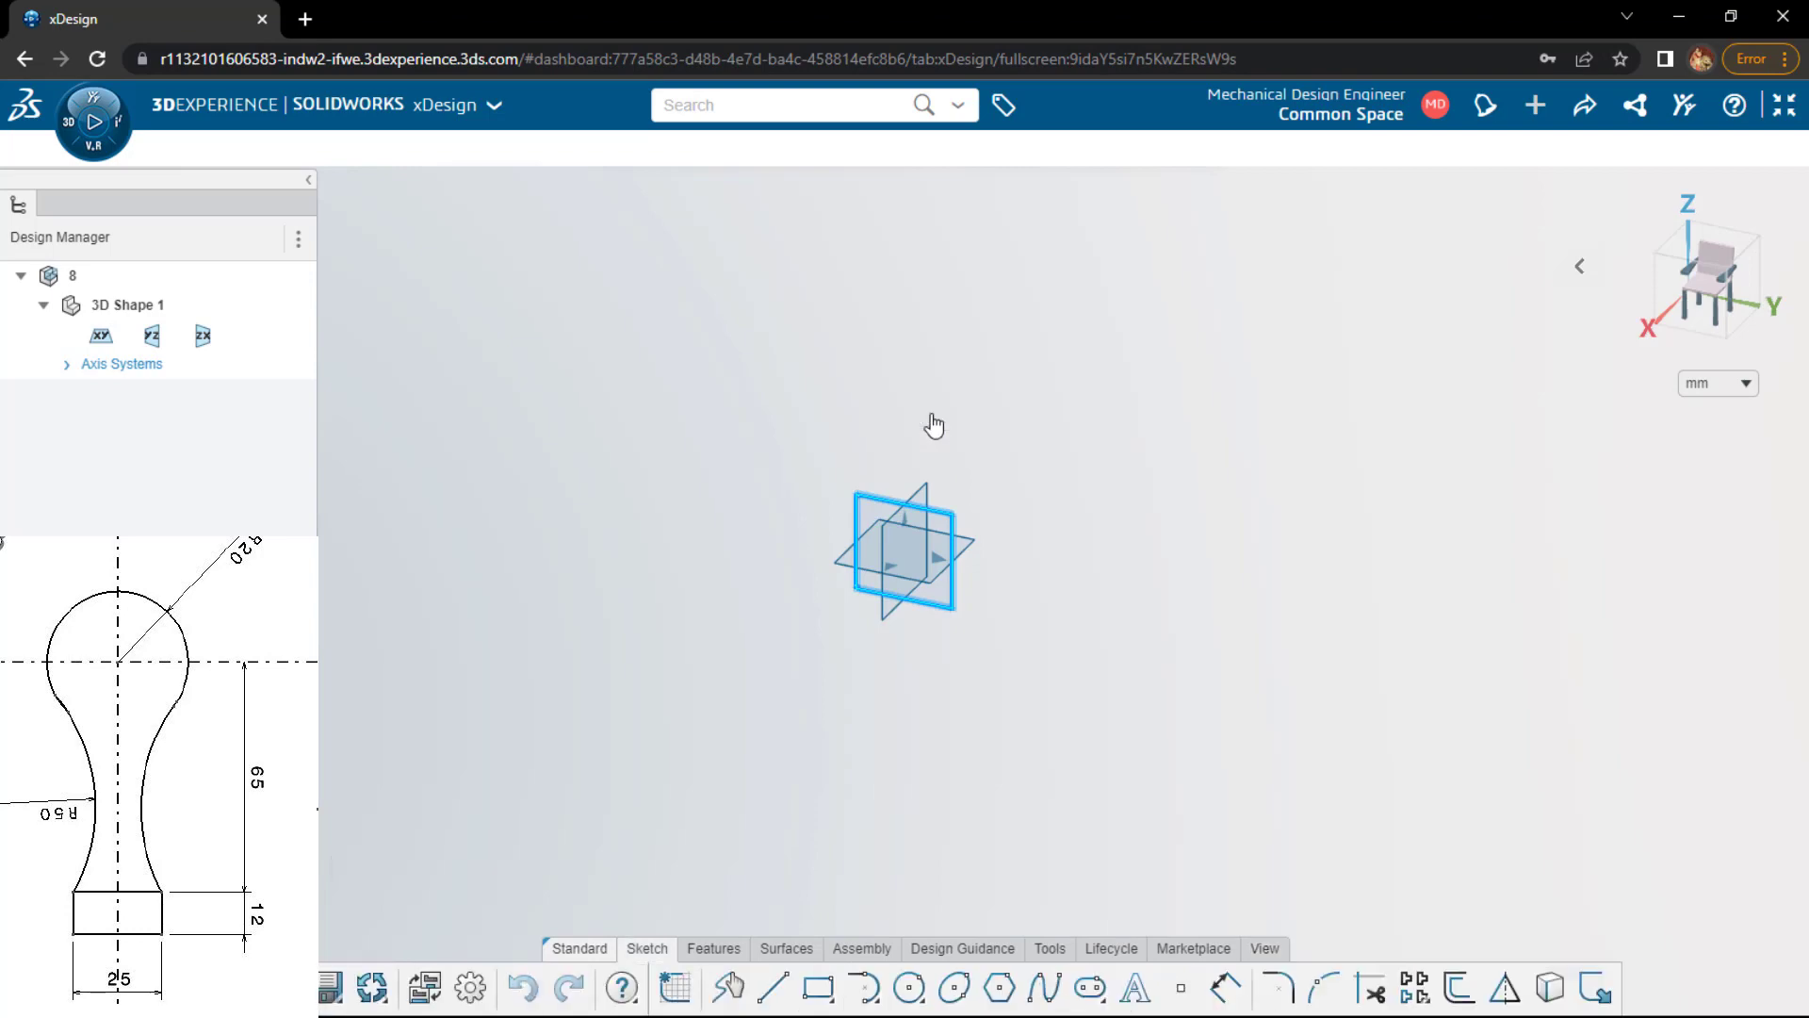
pyautogui.click(911, 476)
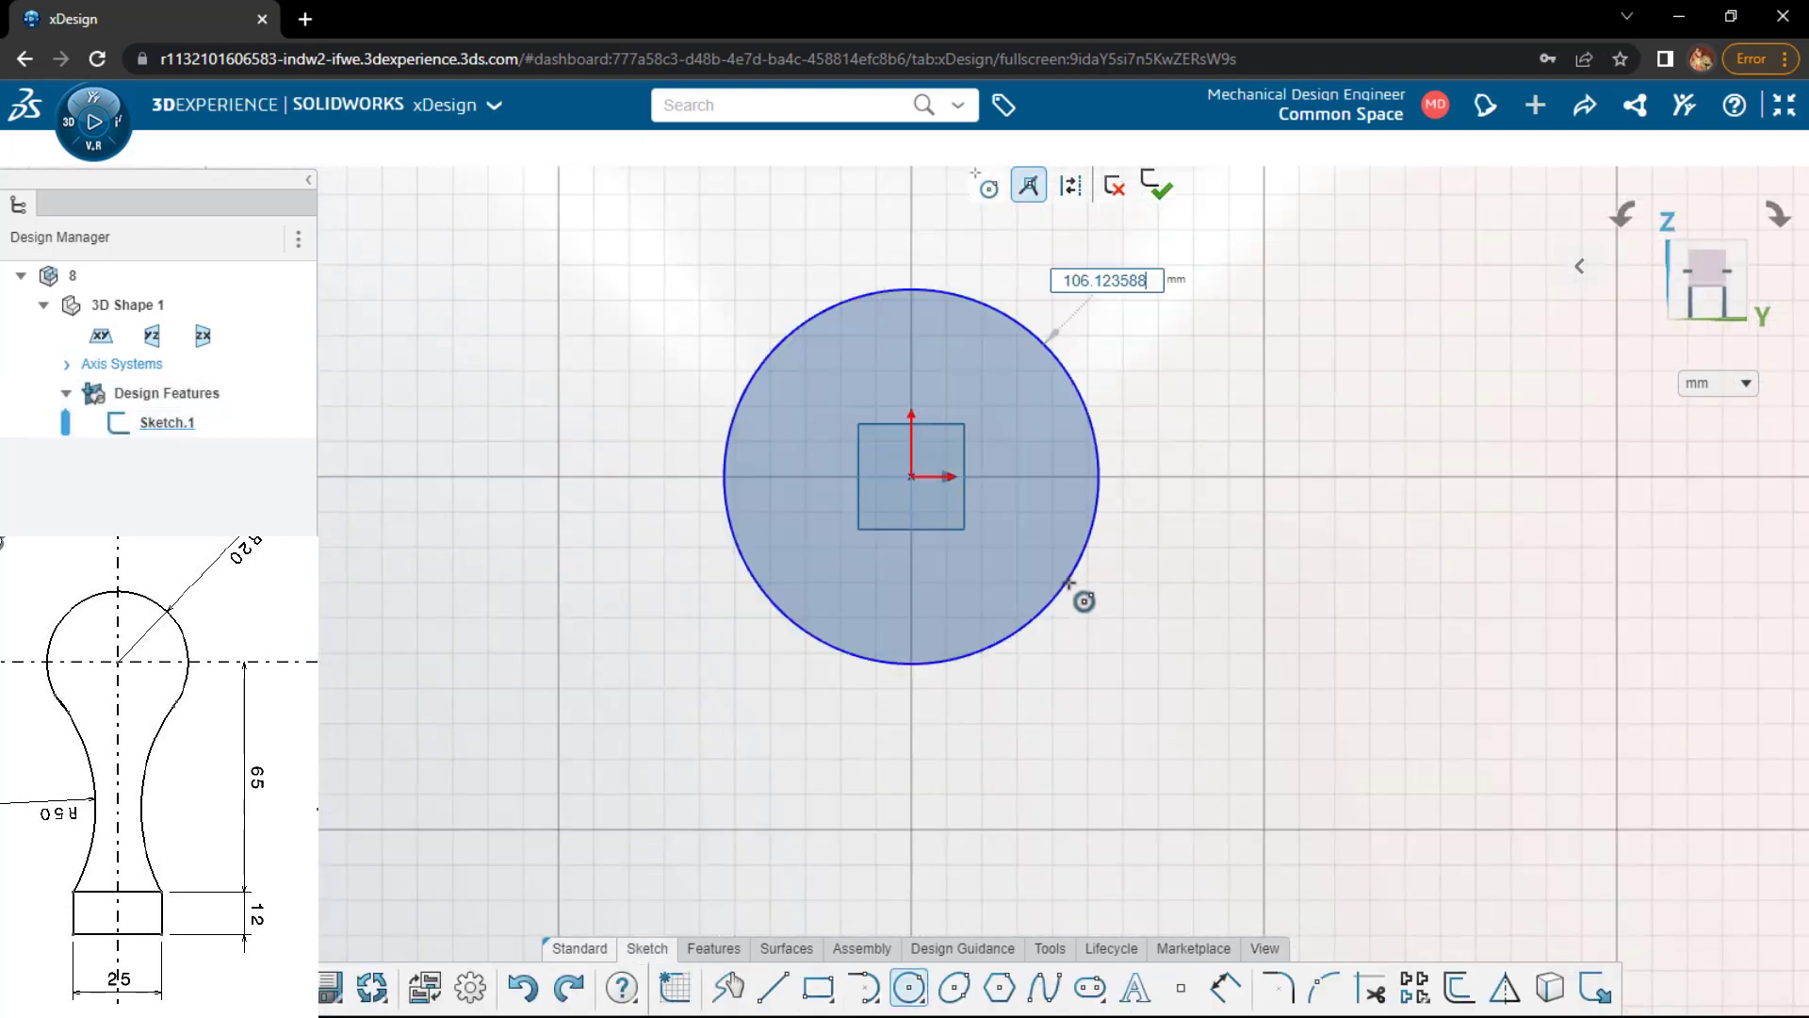
pyautogui.write('40')
pyautogui.press('Return')
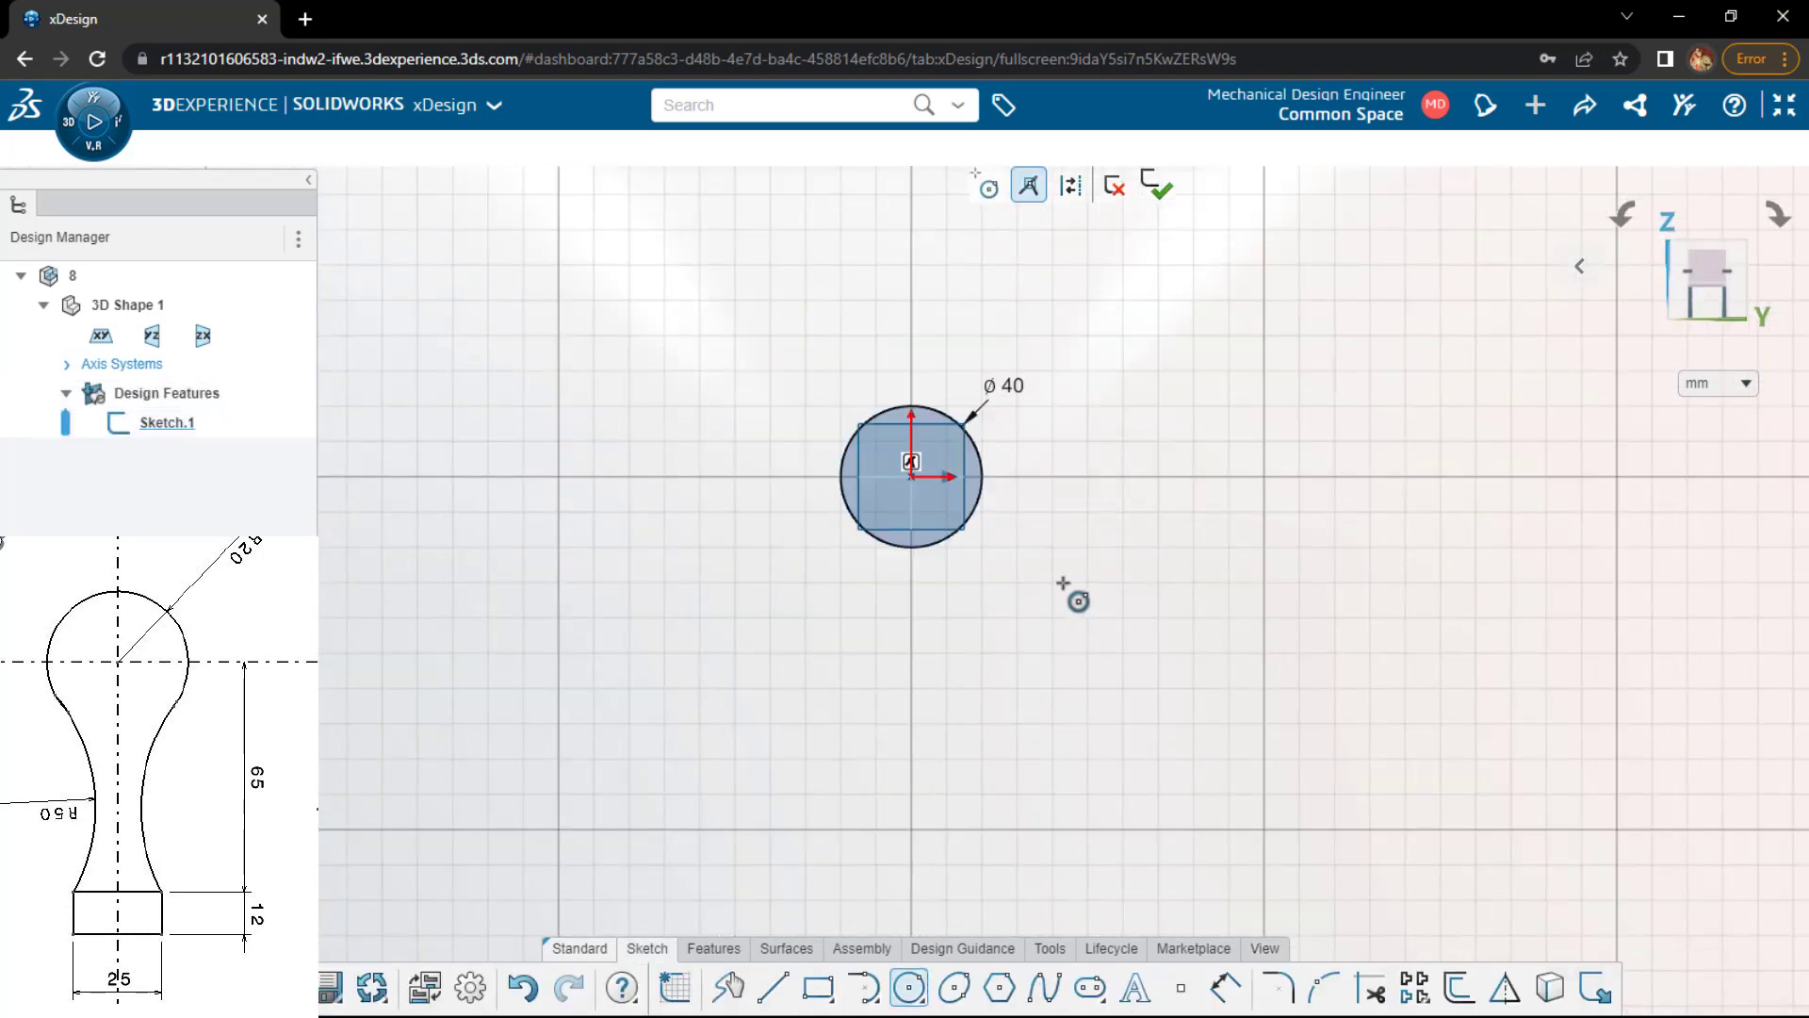
# - Draw a corner rectangle about 42 mm wide and 16 mm high below the circle, spanning the vertical axis
pyautogui.press('s')
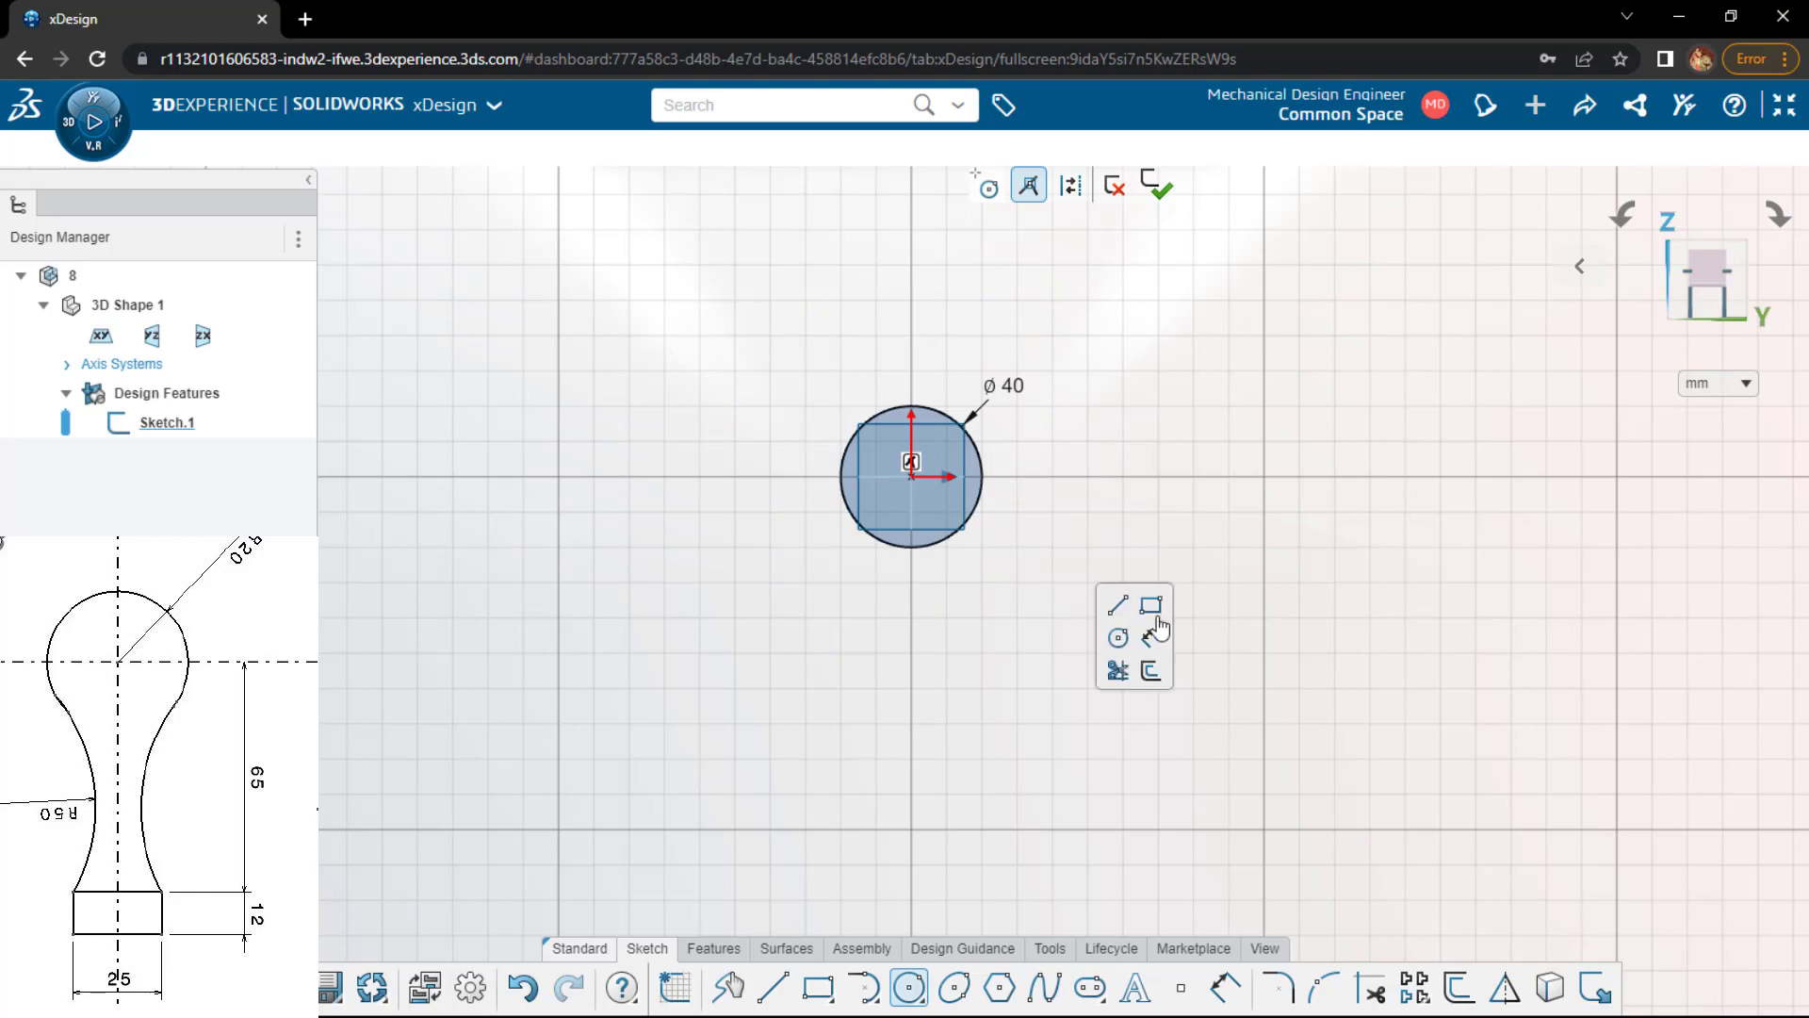
pyautogui.click(1152, 609)
pyautogui.click(913, 716)
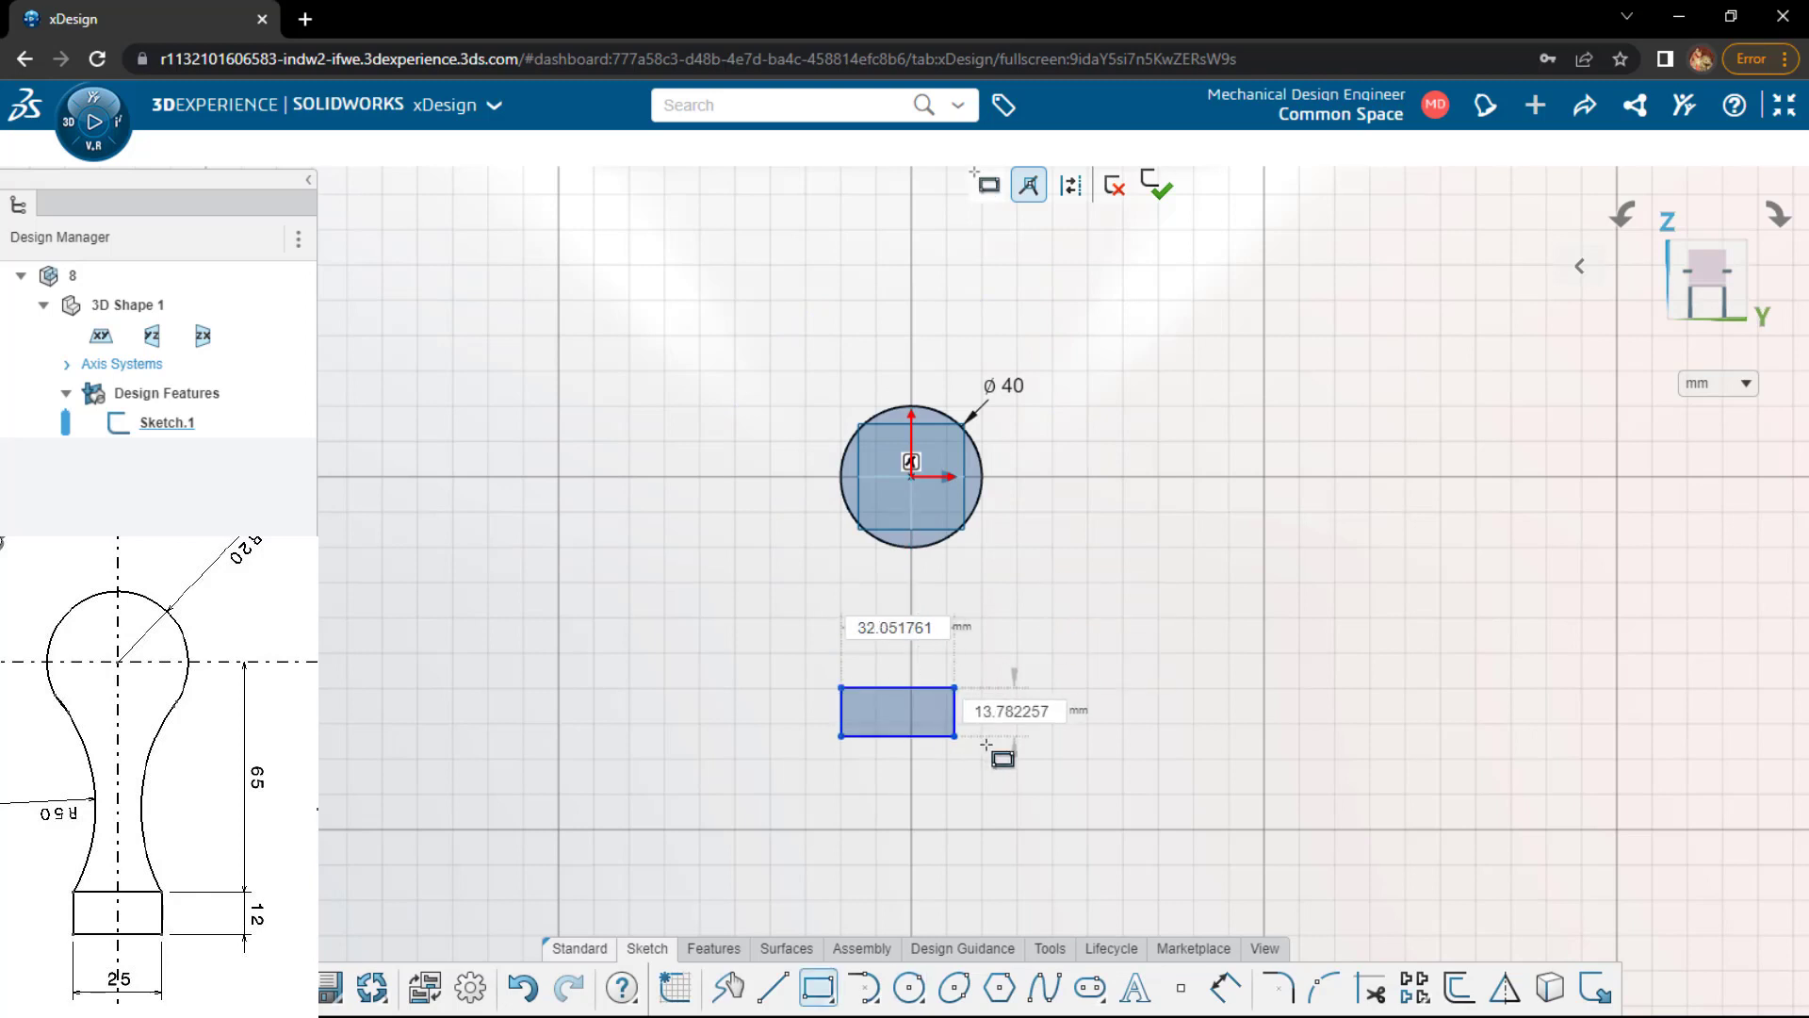
pyautogui.click(987, 744)
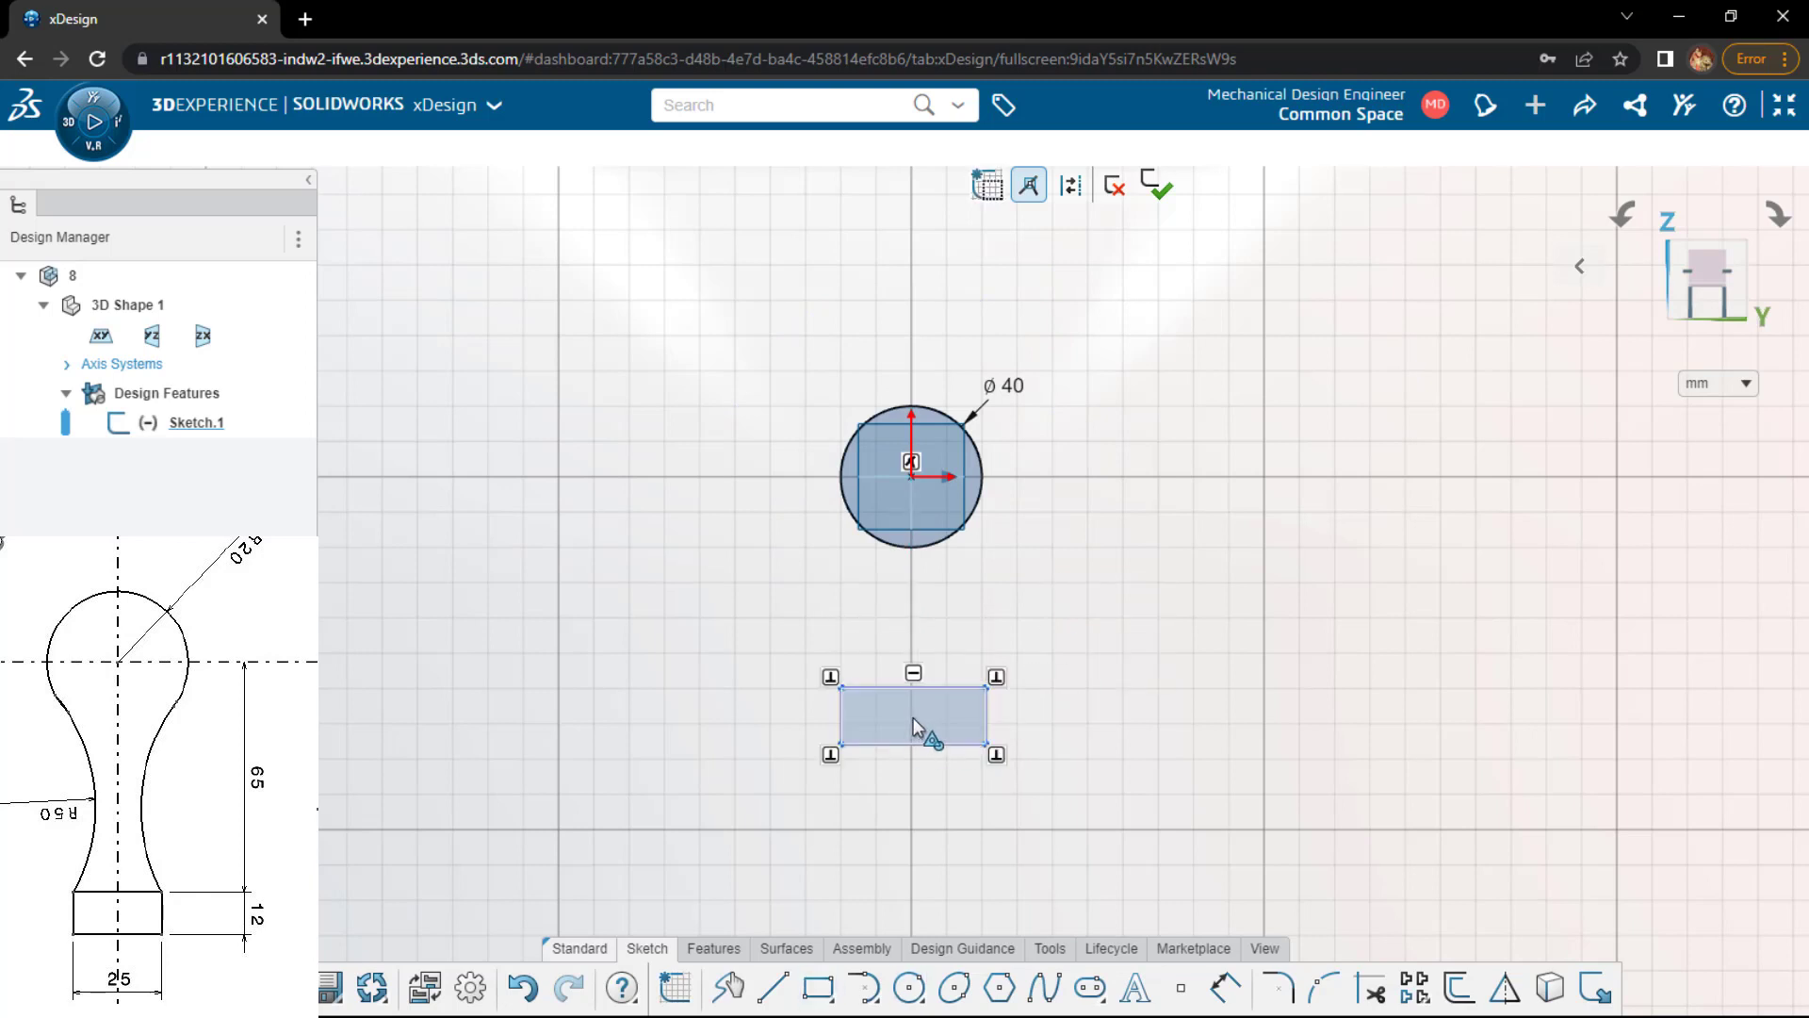
# - Dimension the horizontal distance from the rectangle's right edge to the circle's centre as 25/2 mm
pyautogui.press('d')
pyautogui.click(986, 716)
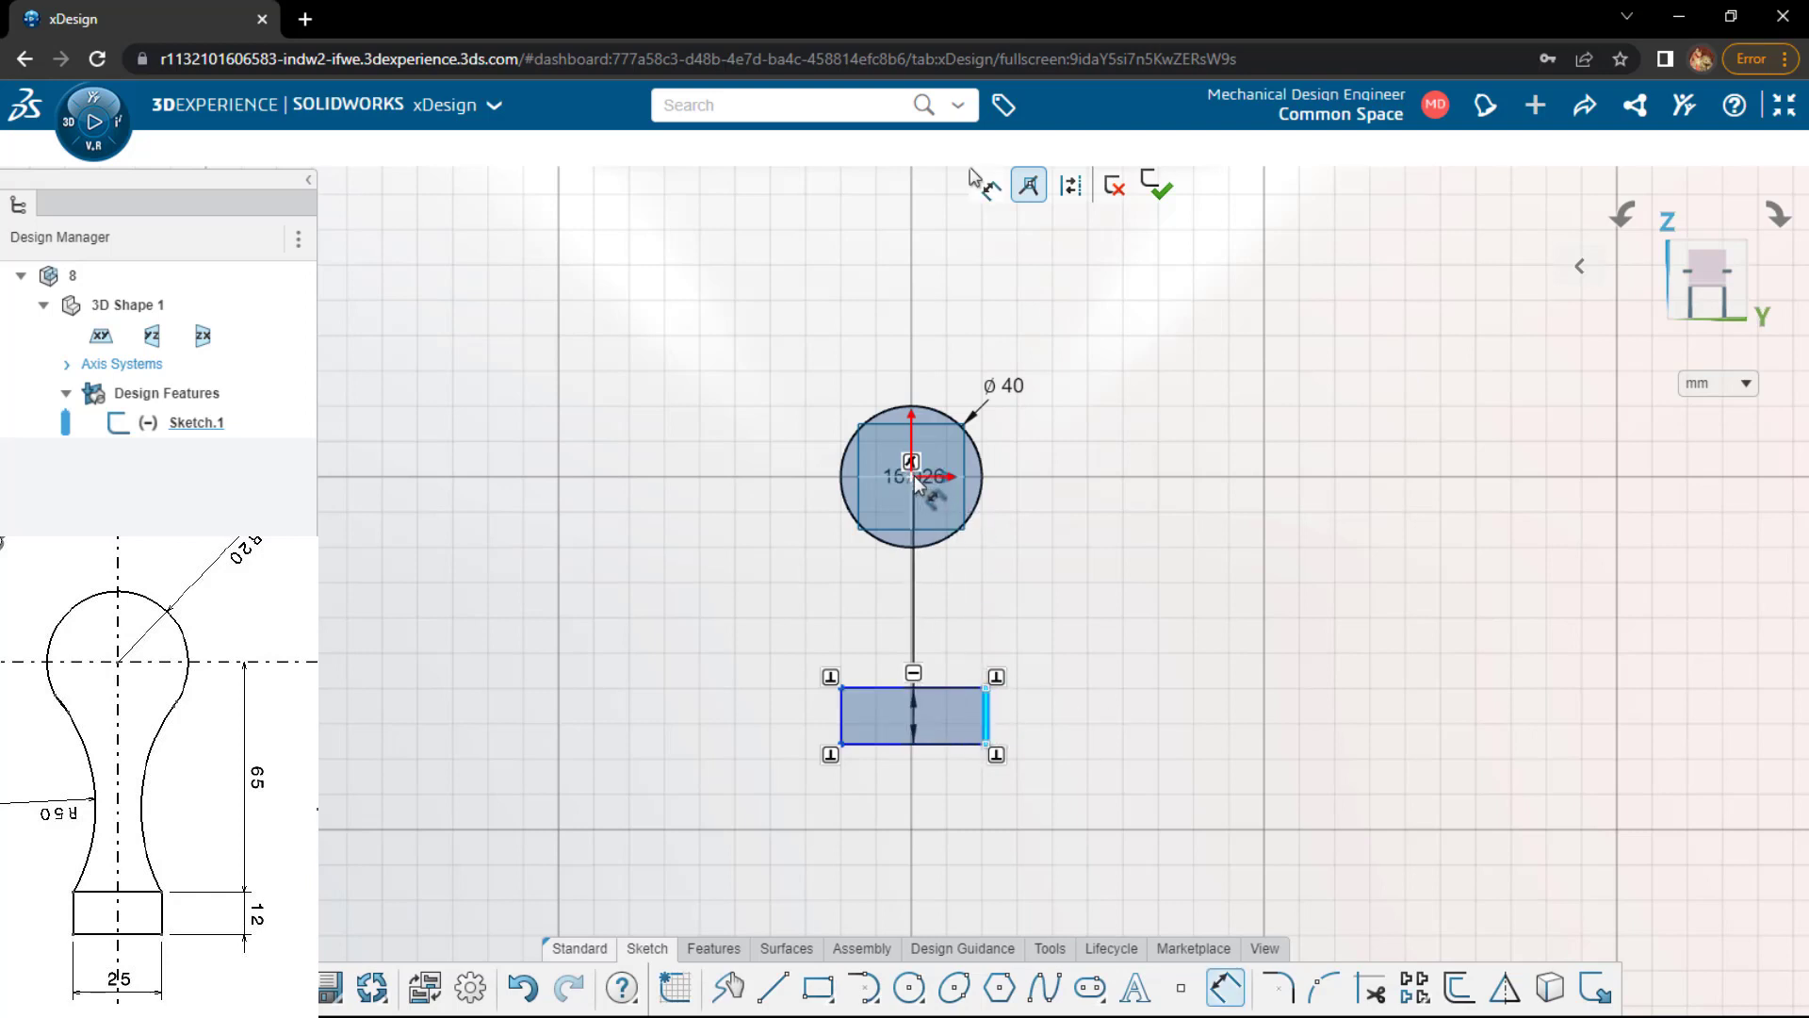
pyautogui.click(947, 801)
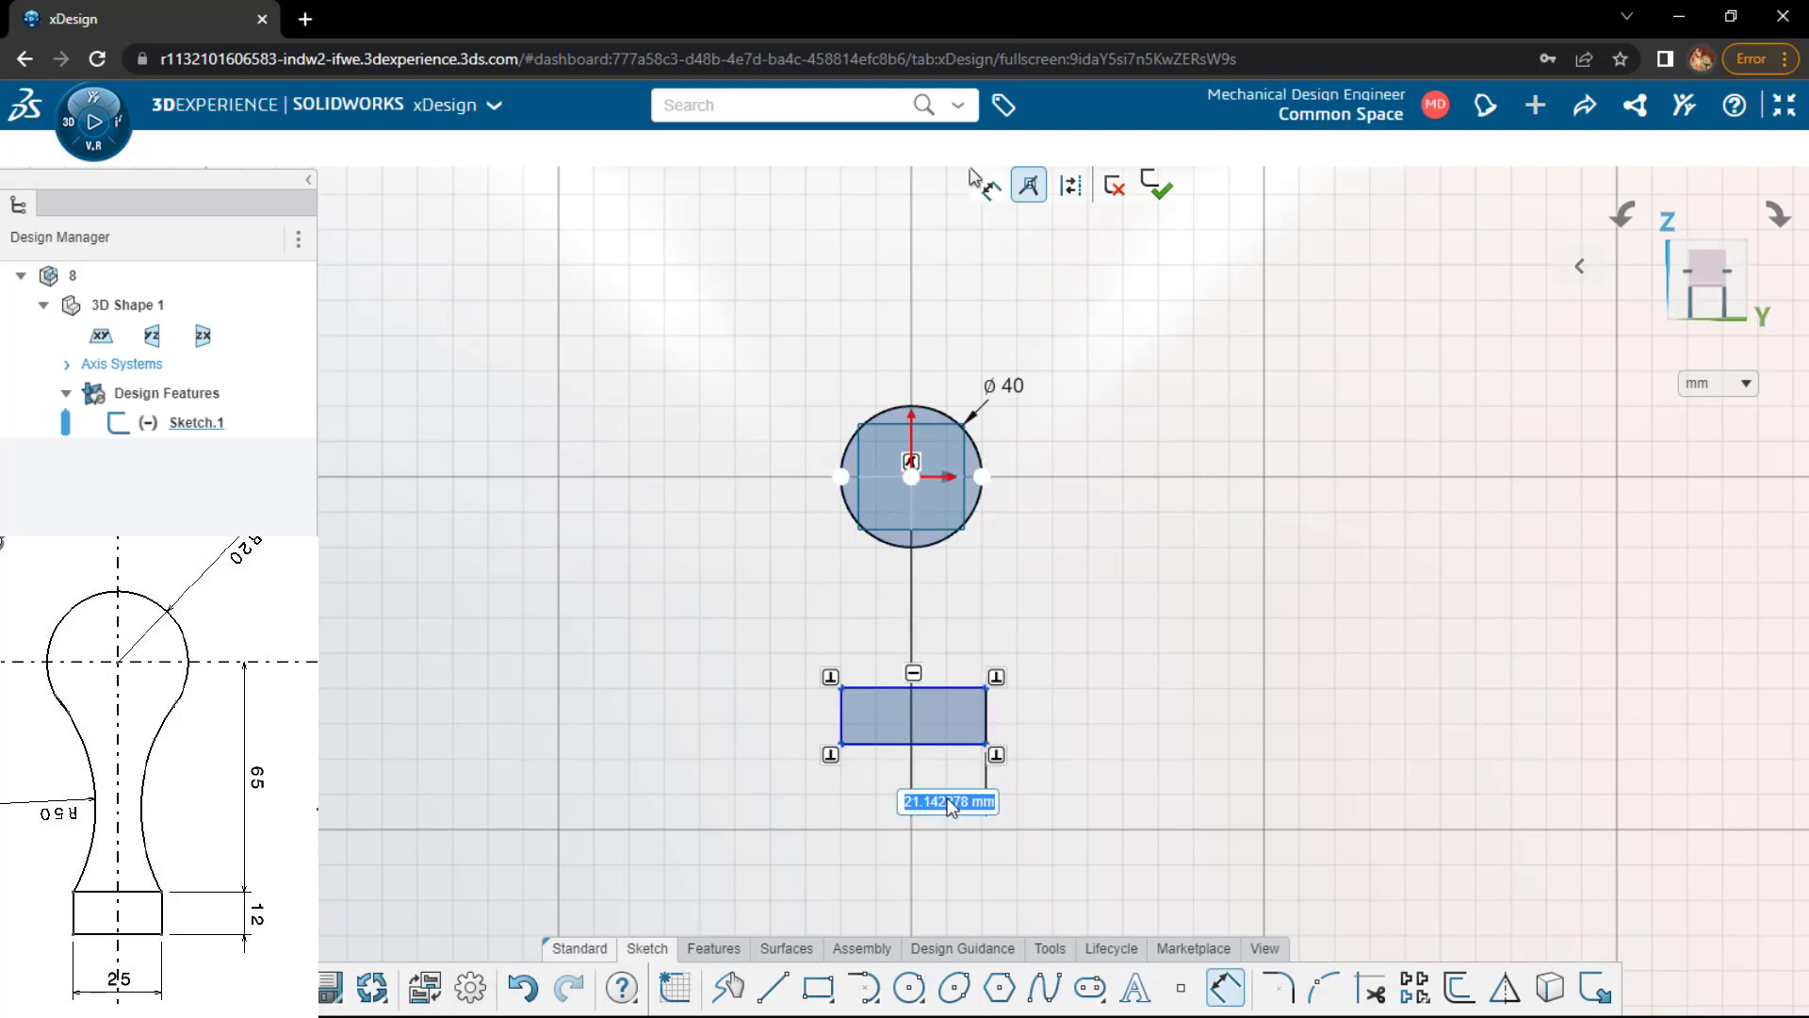
pyautogui.write('25/2')
pyautogui.press('Return')
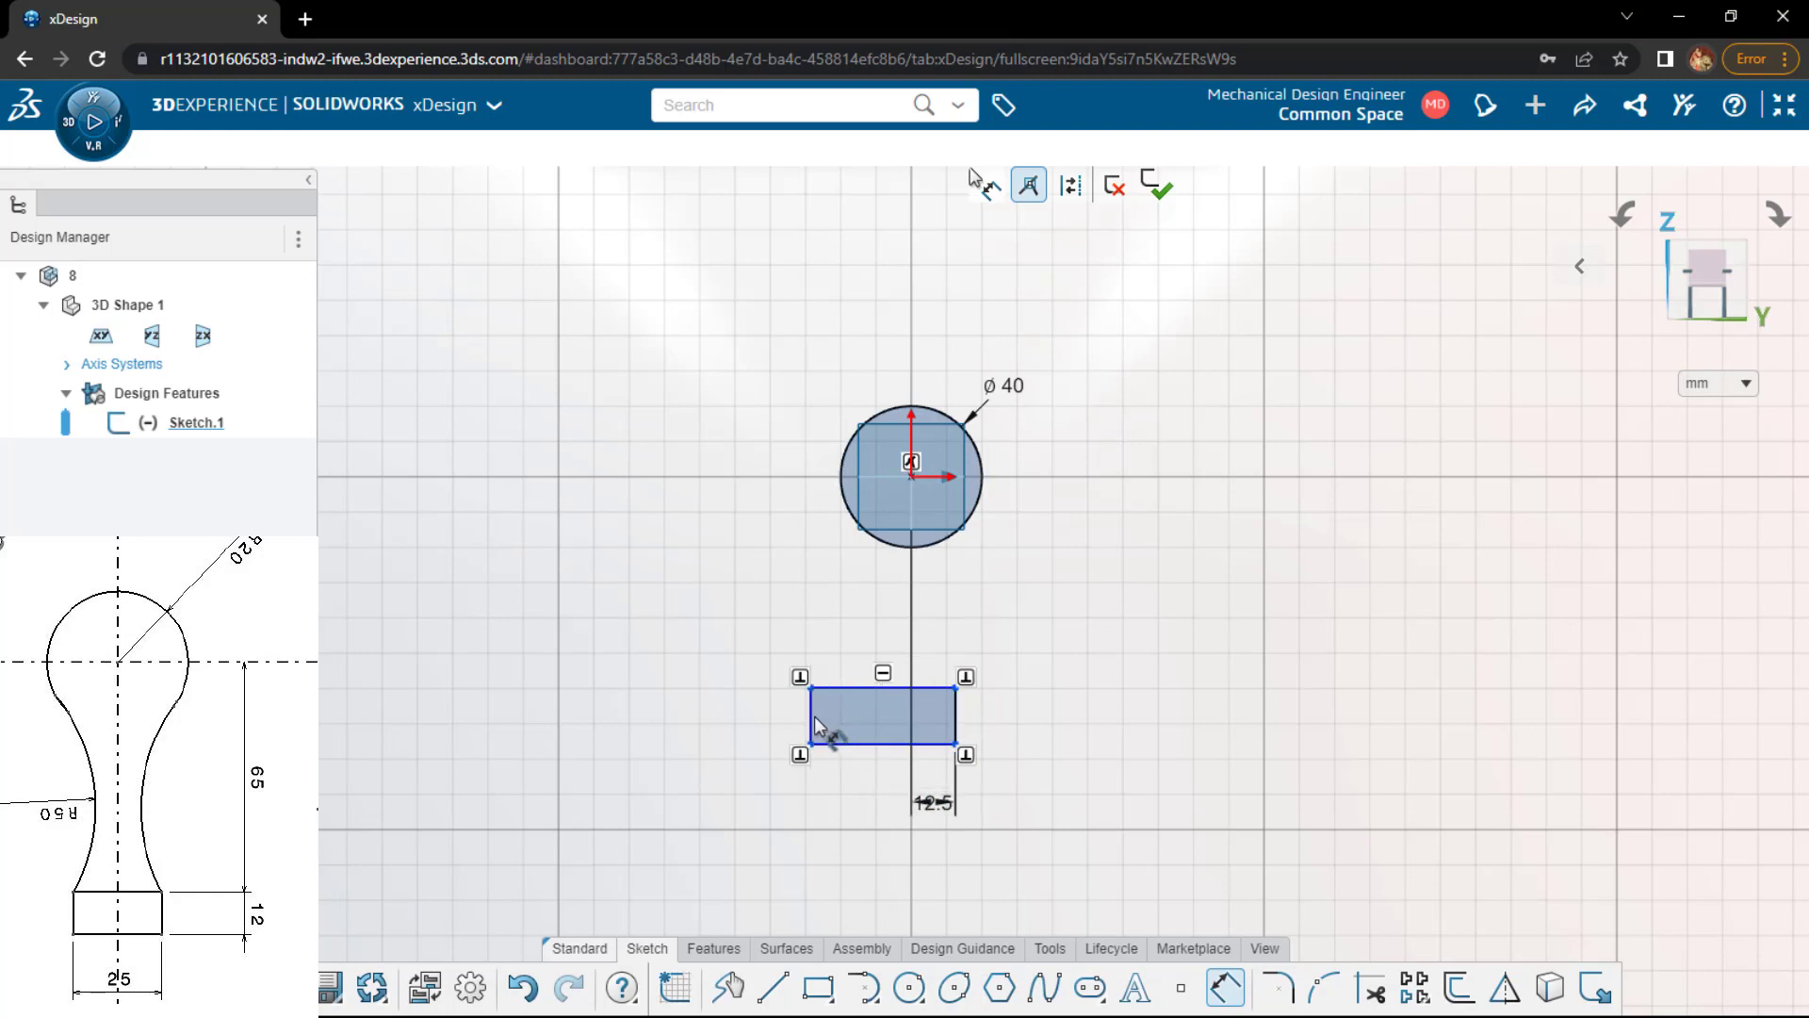
# - Dimension the horizontal distance from the rectangle's left edge to the circle's centre as 12.5 mm
pyautogui.click(810, 714)
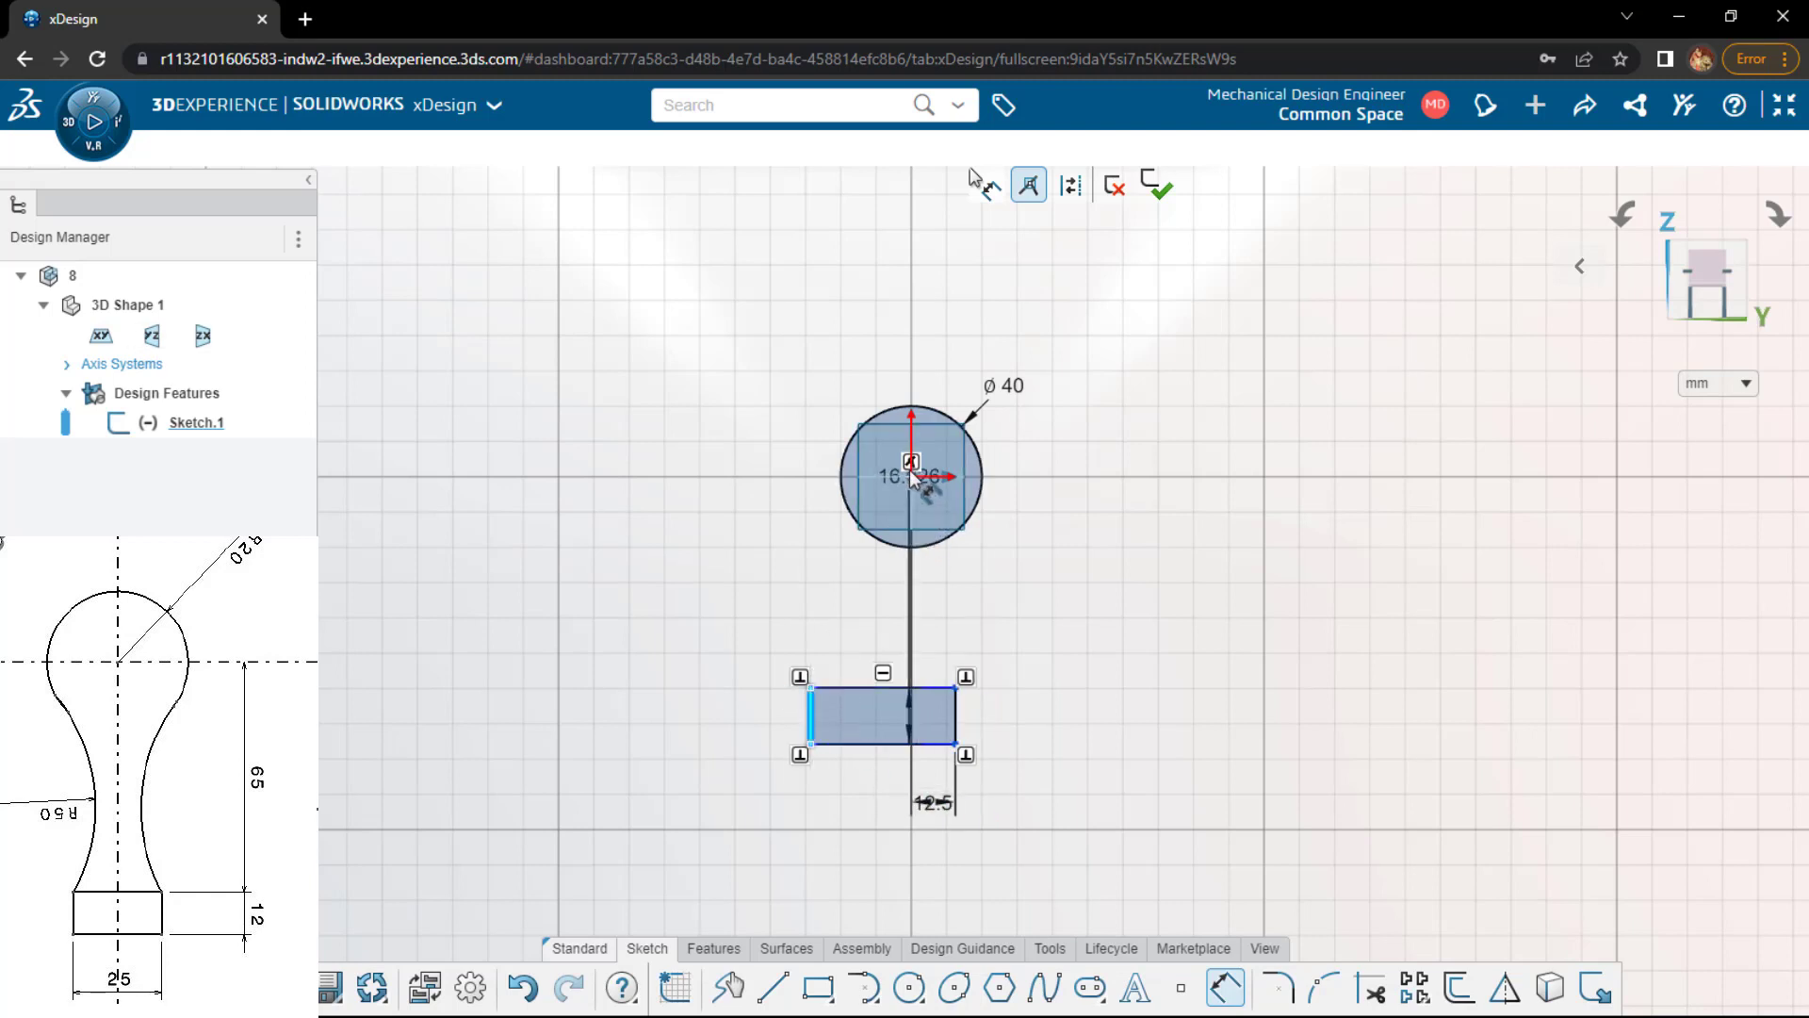
pyautogui.click(912, 476)
pyautogui.click(870, 873)
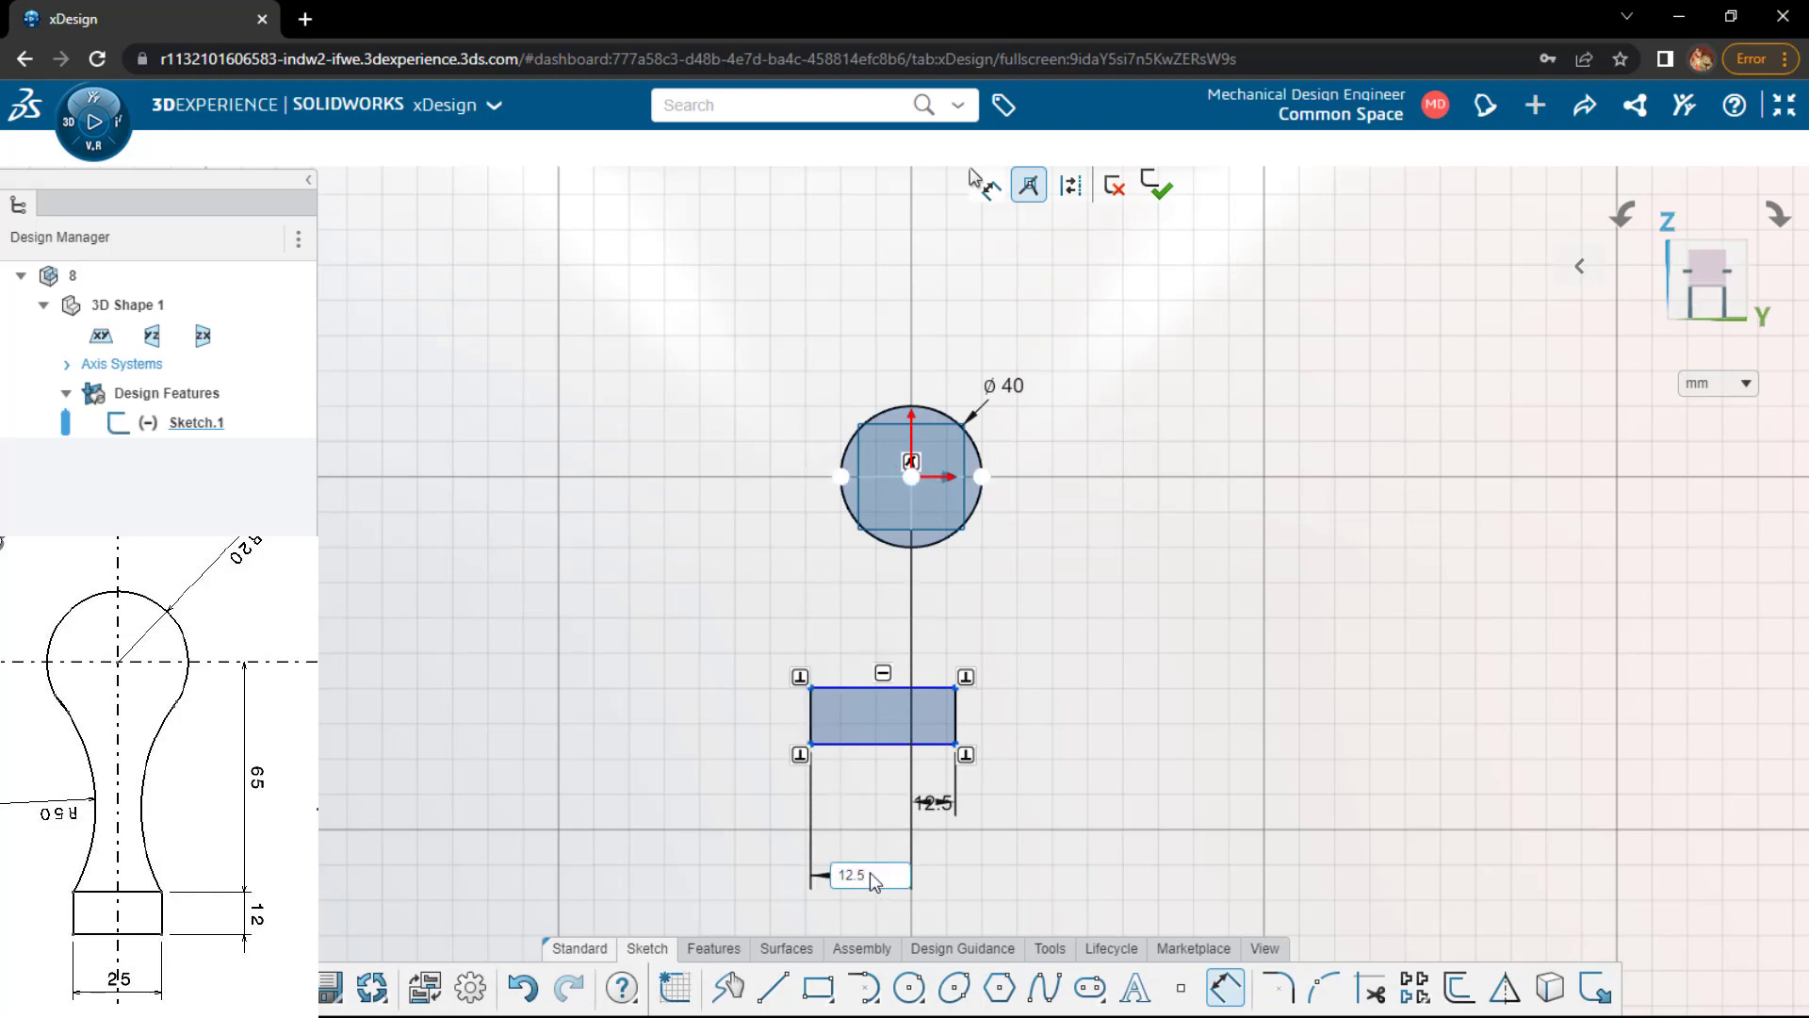
pyautogui.write('12.5')
pyautogui.press('Return')
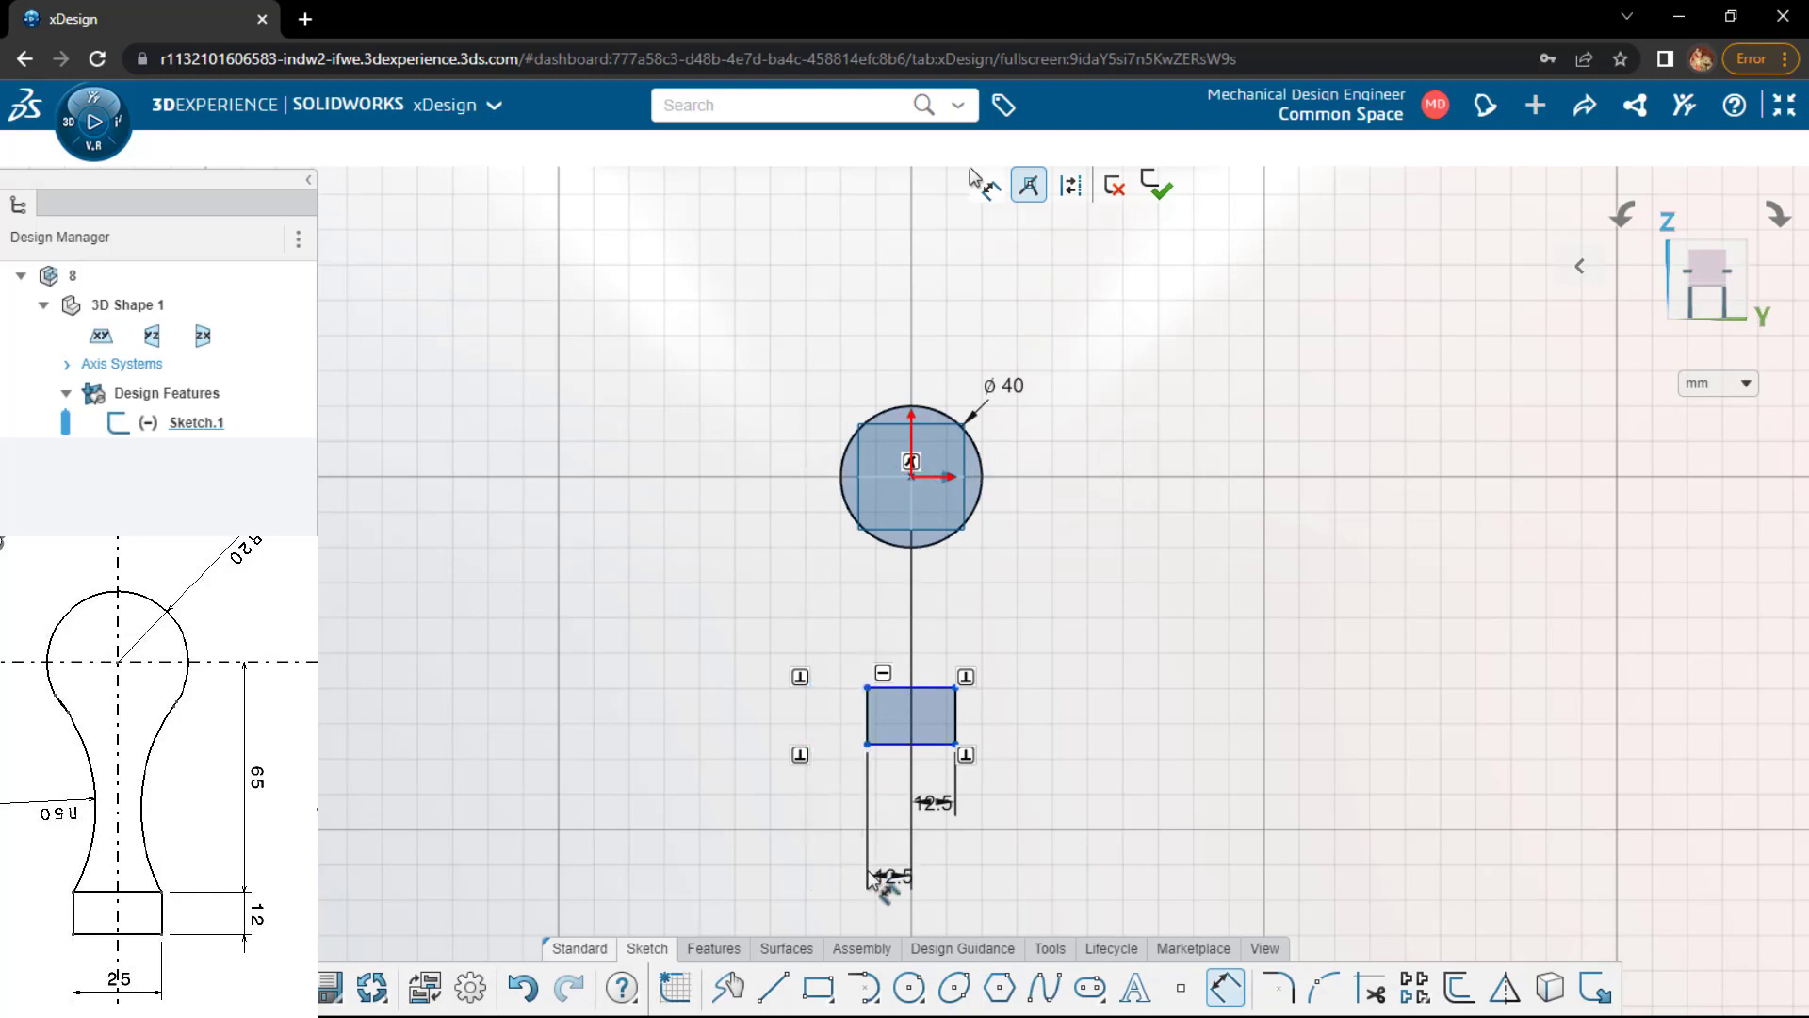
# - Dimension the rectangle's height as 12 mm and the distance from its top edge to the circle's centre as 65 mm
pyautogui.click(867, 718)
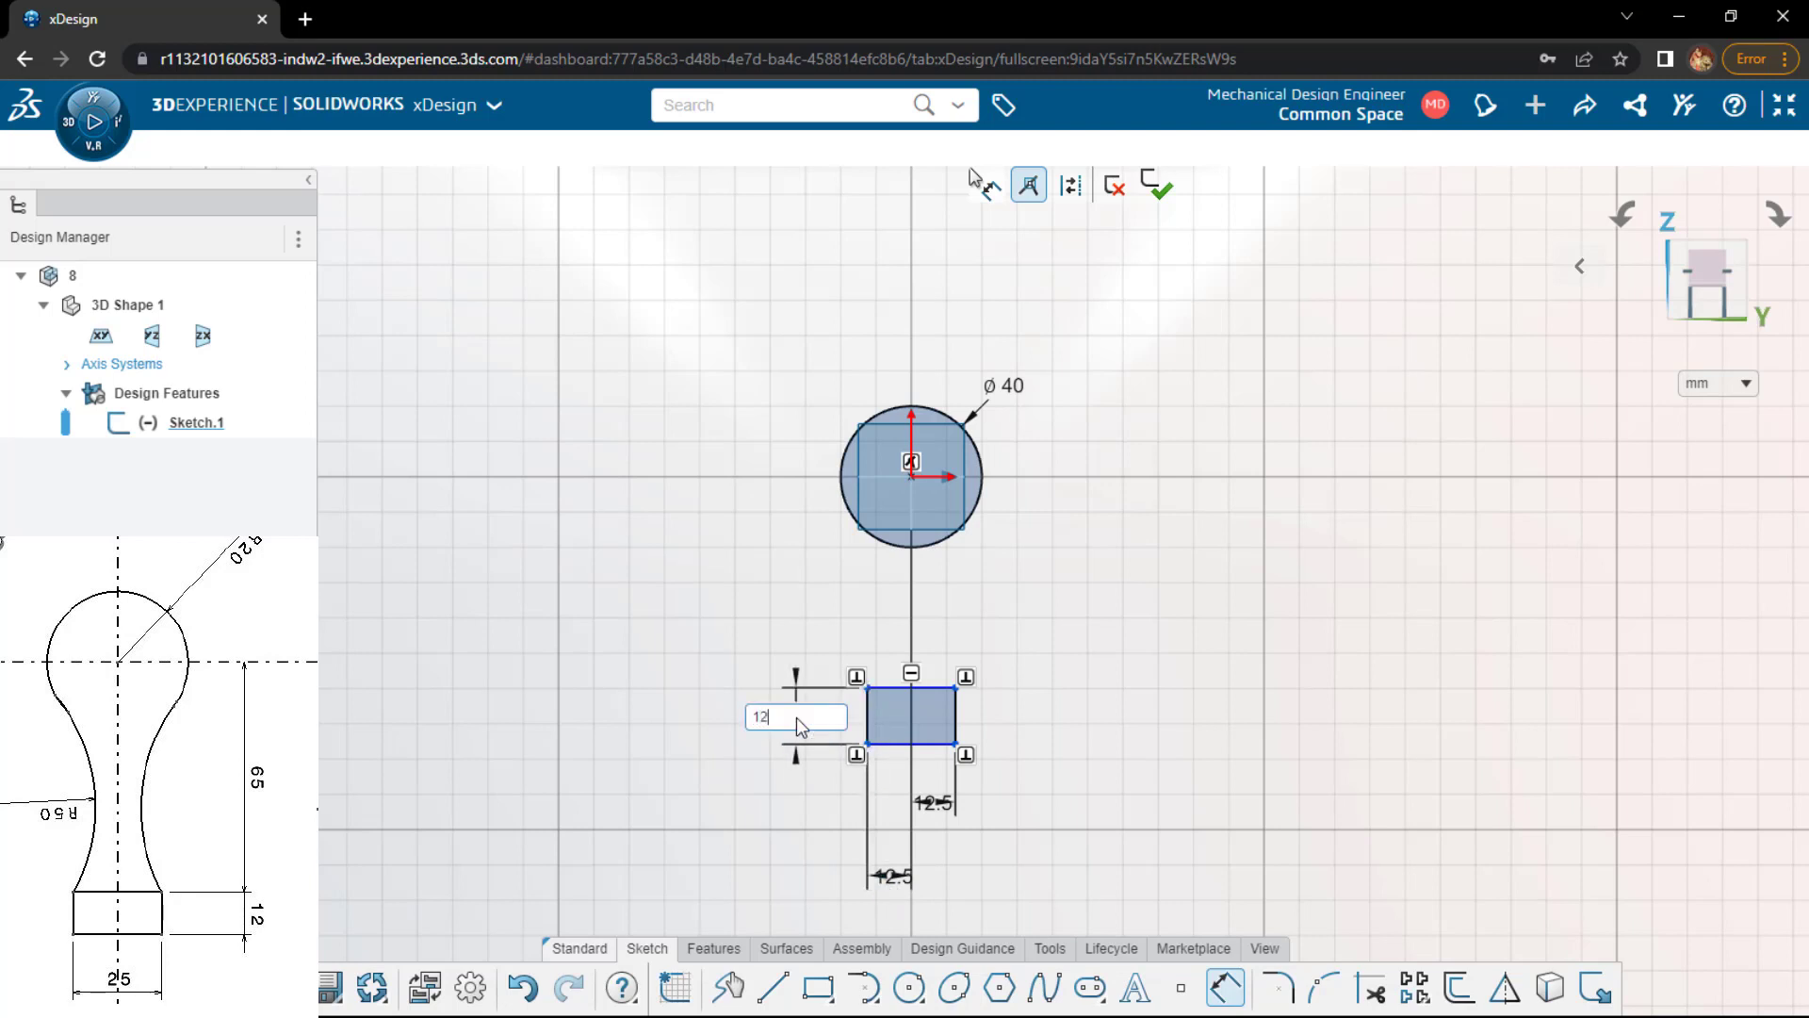
pyautogui.press('Return')
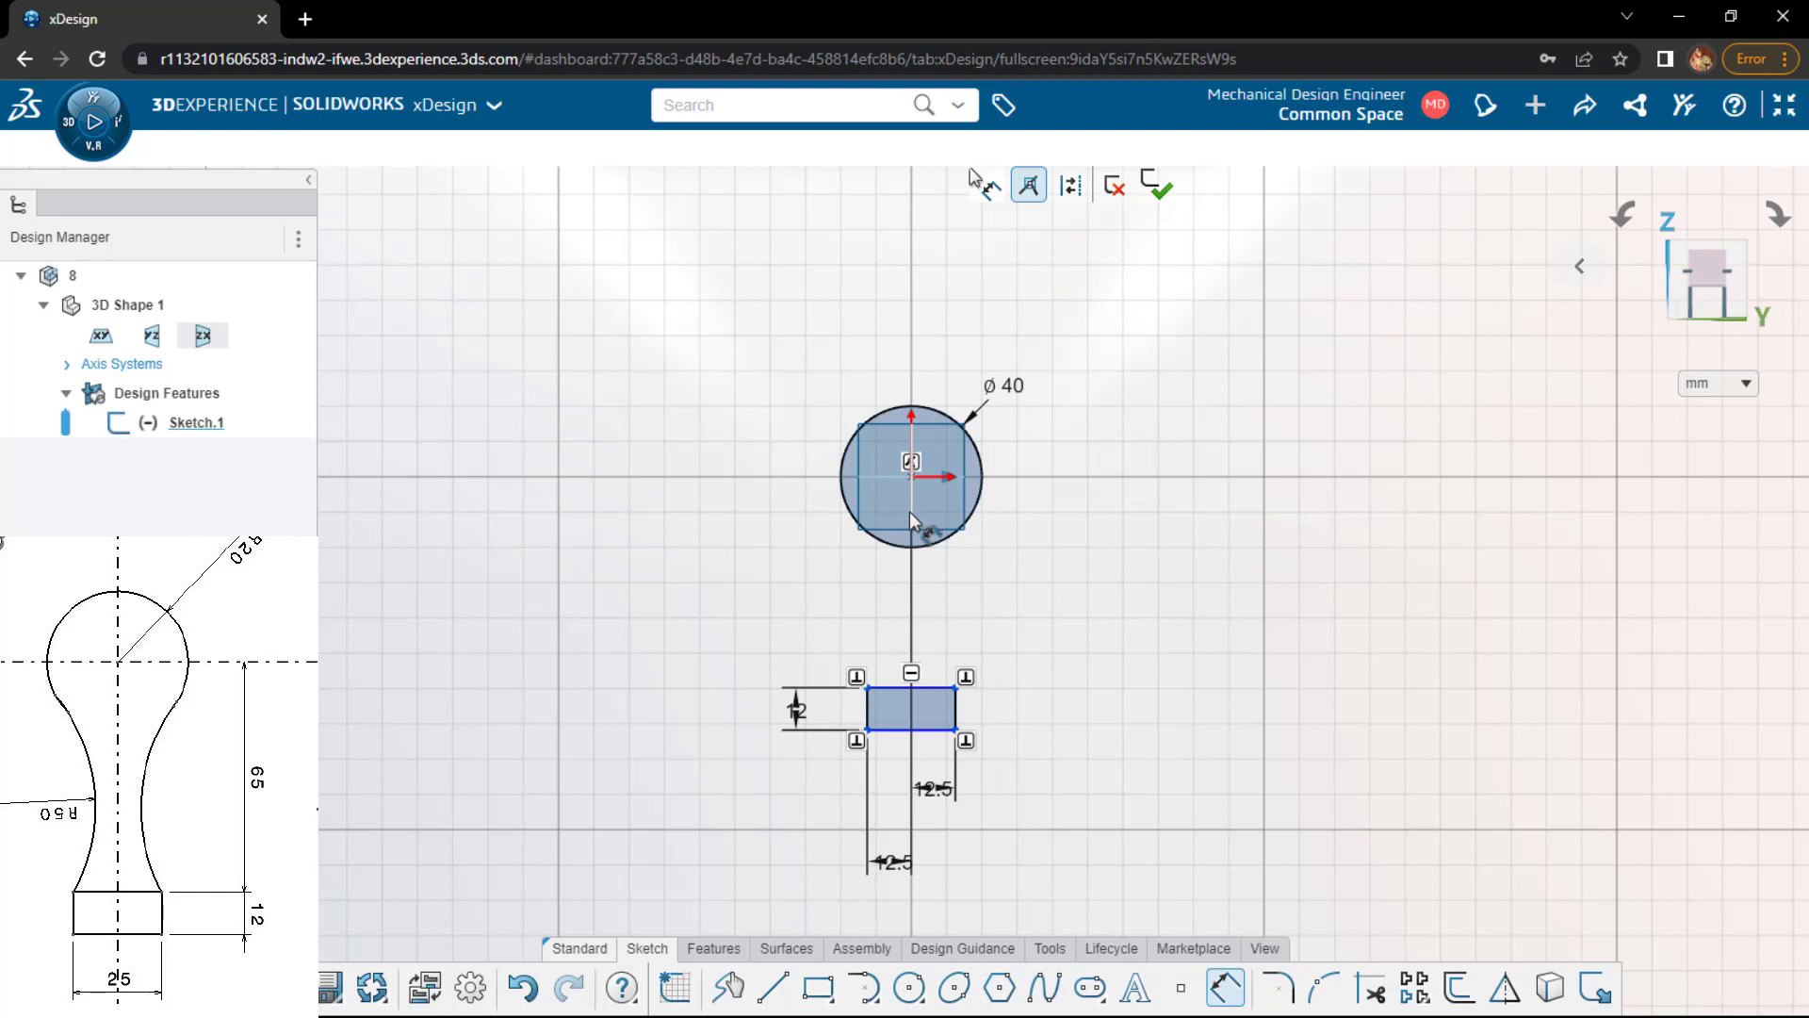
pyautogui.click(898, 698)
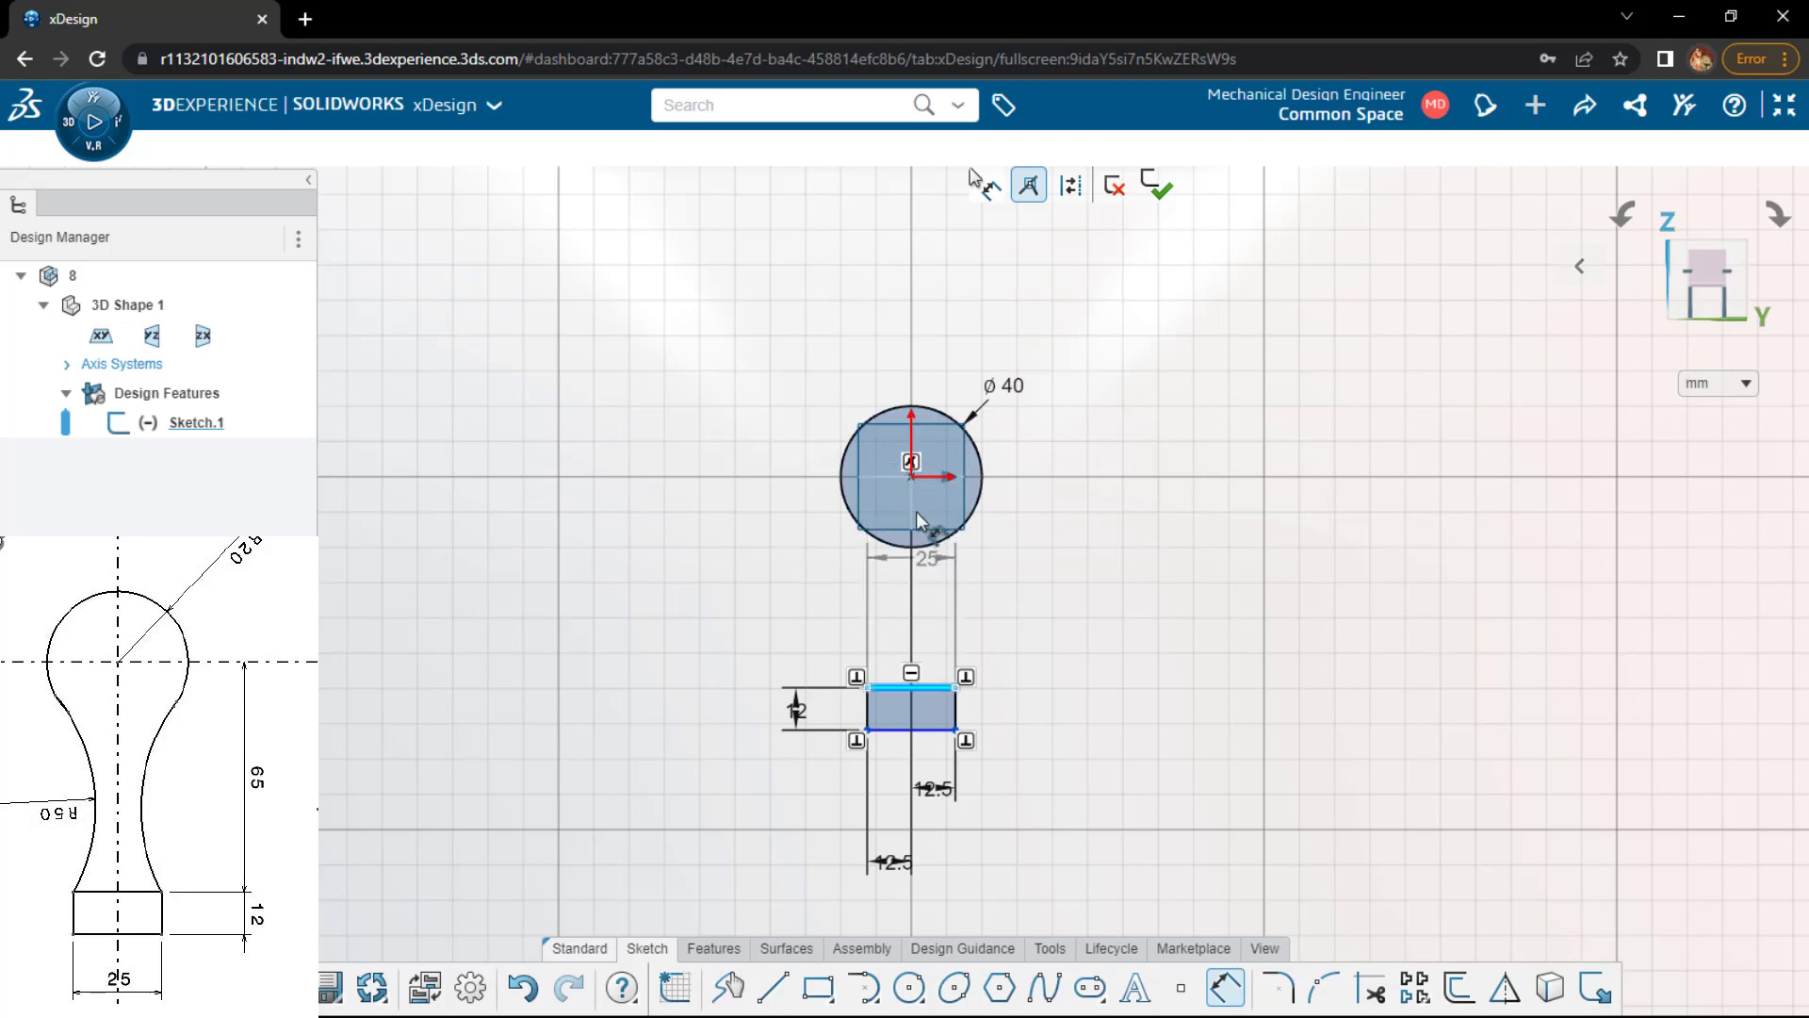
pyautogui.click(911, 477)
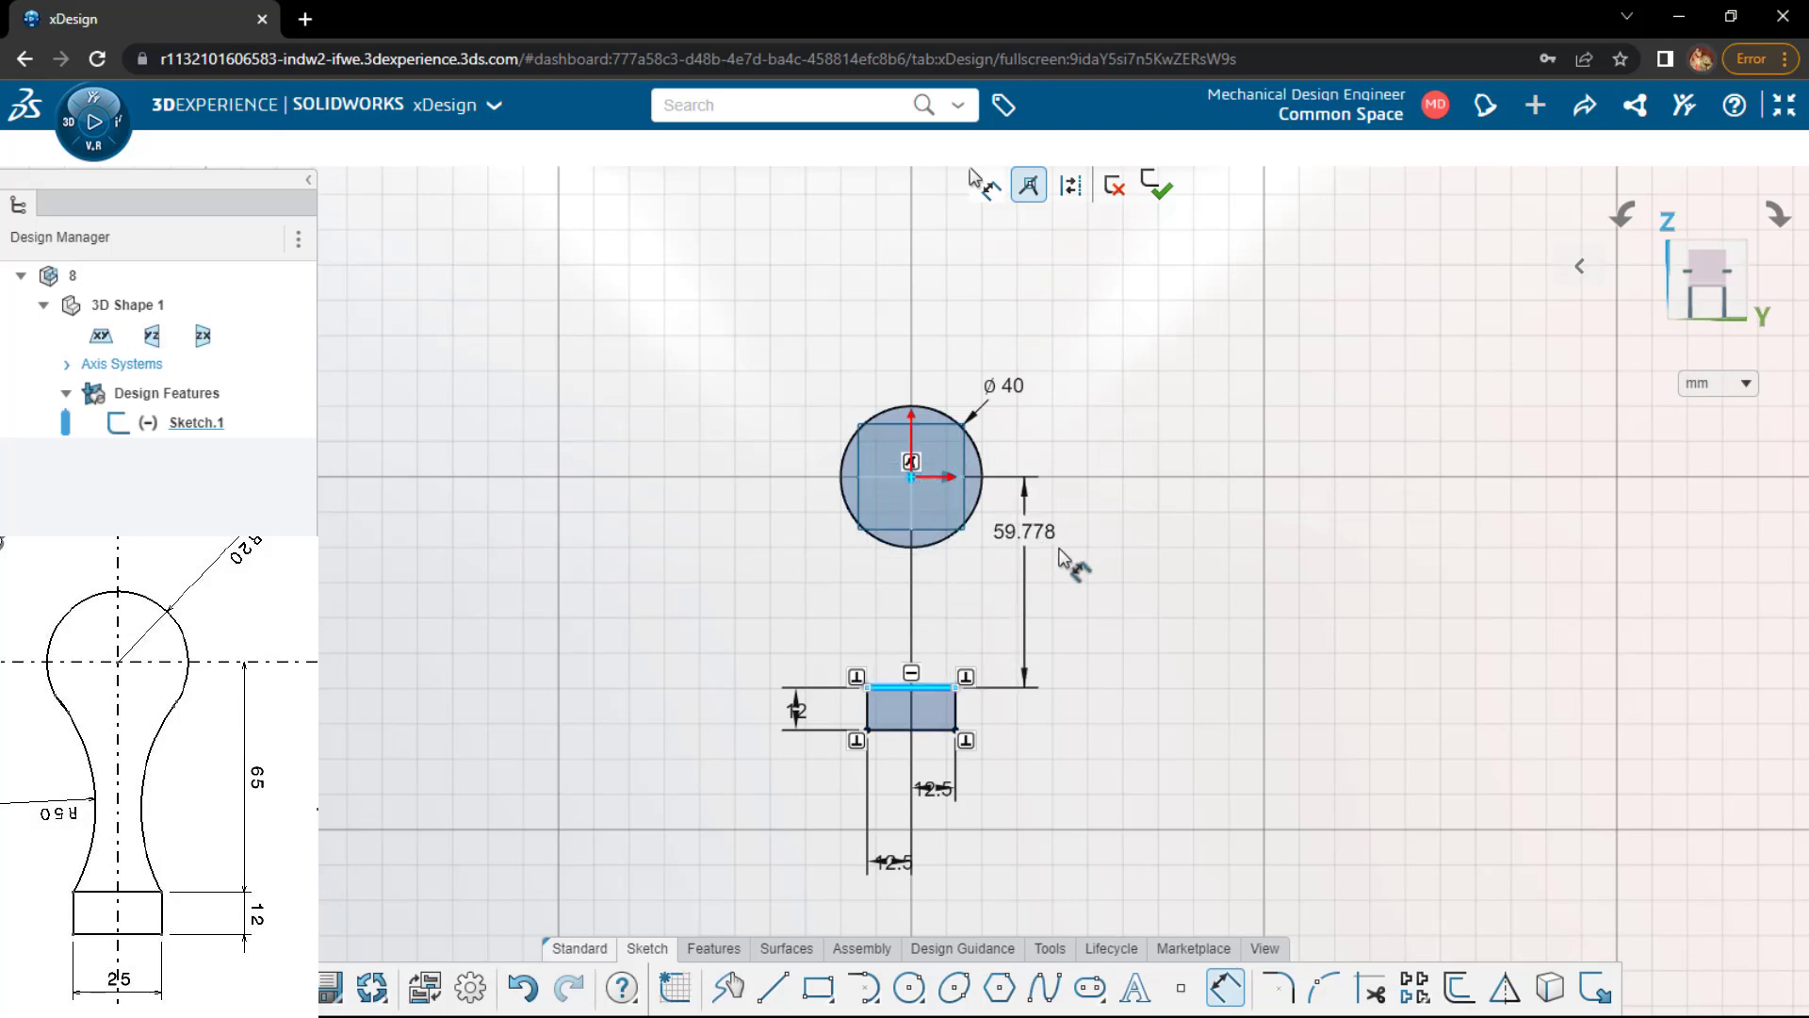
pyautogui.click(1074, 557)
pyautogui.write('65')
pyautogui.press('Return')
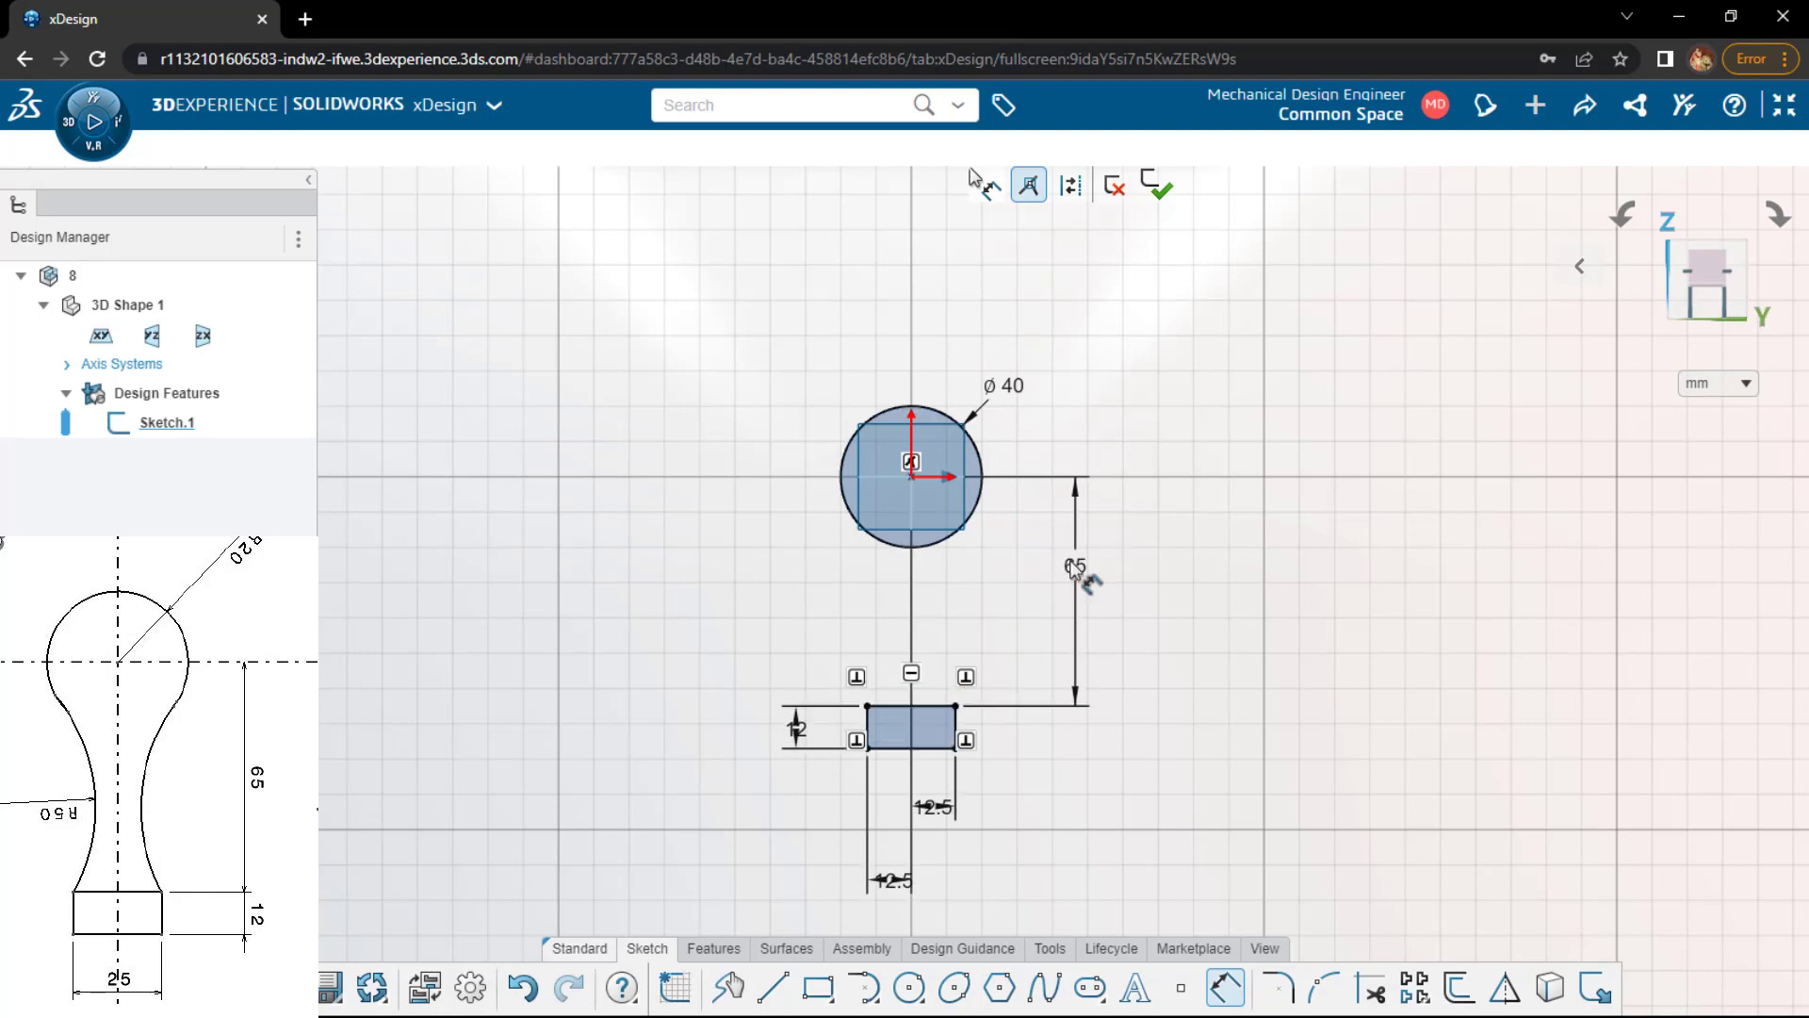
pyautogui.press('Escape')
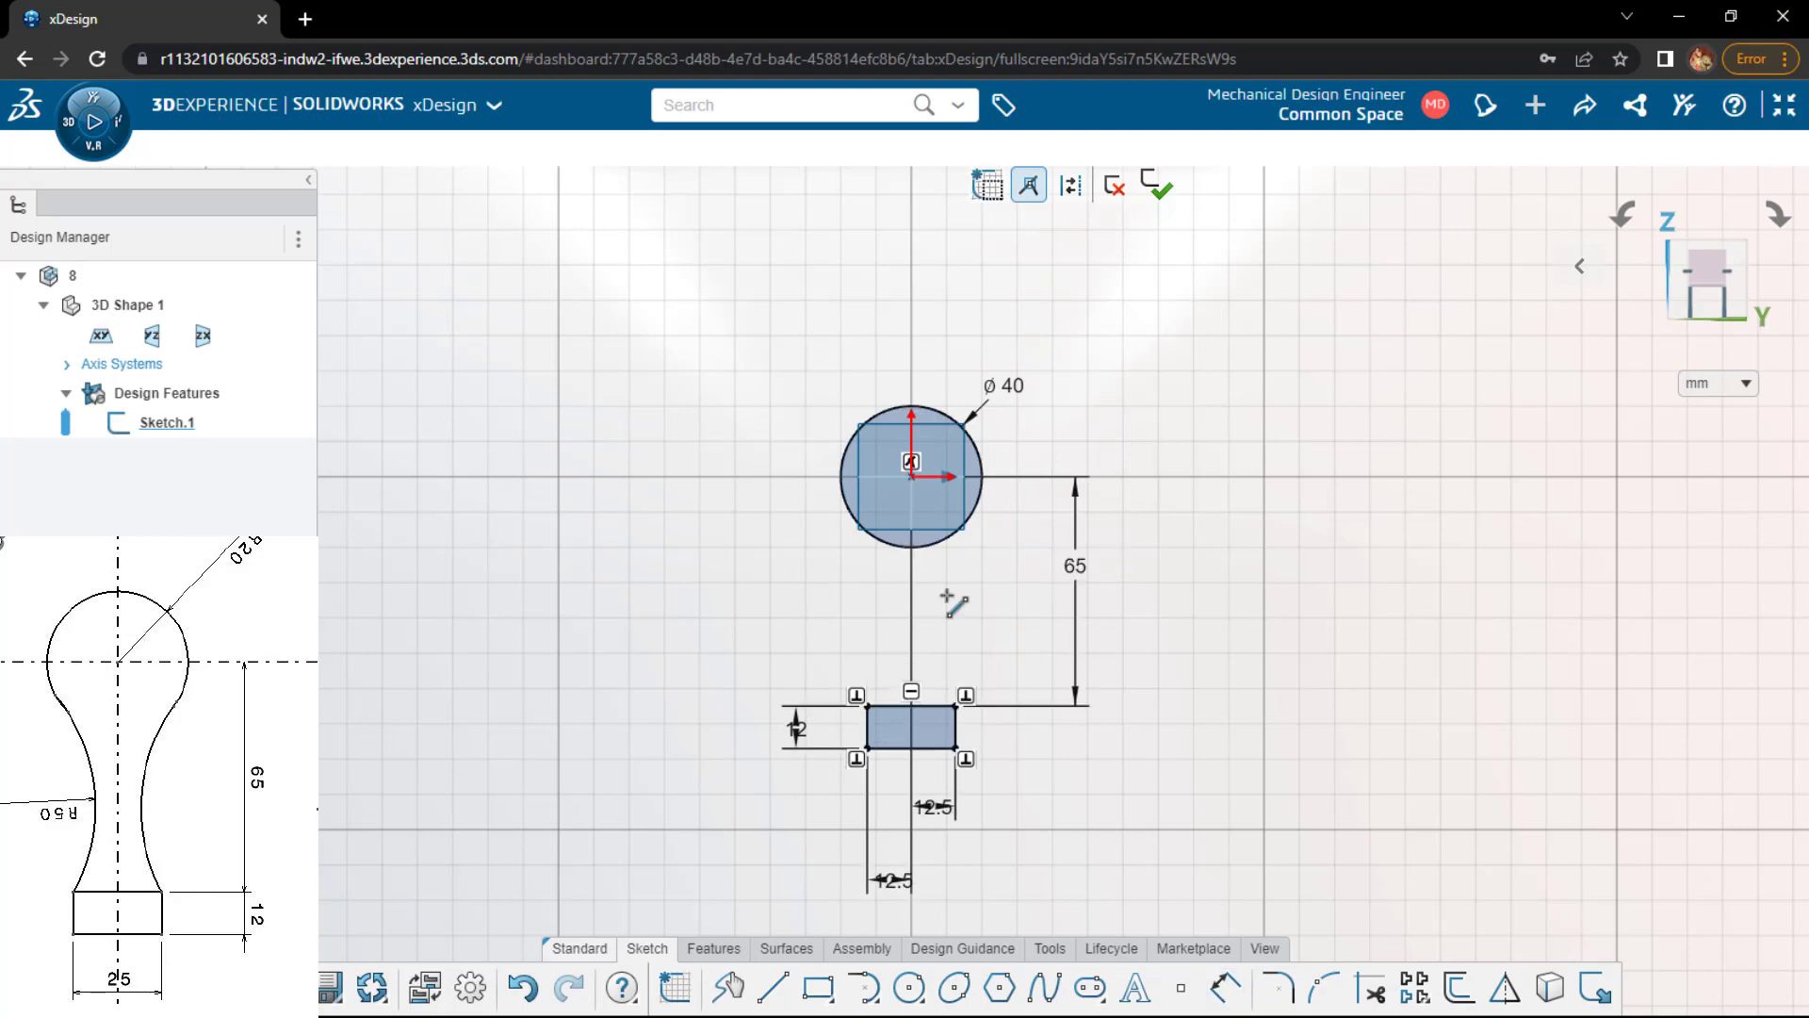
# - Draw a circle about 81 mm in diameter to the right of the vertical axis, between the small circle and the rectangle's heights
pyautogui.press('c')
pyautogui.click(1108, 625)
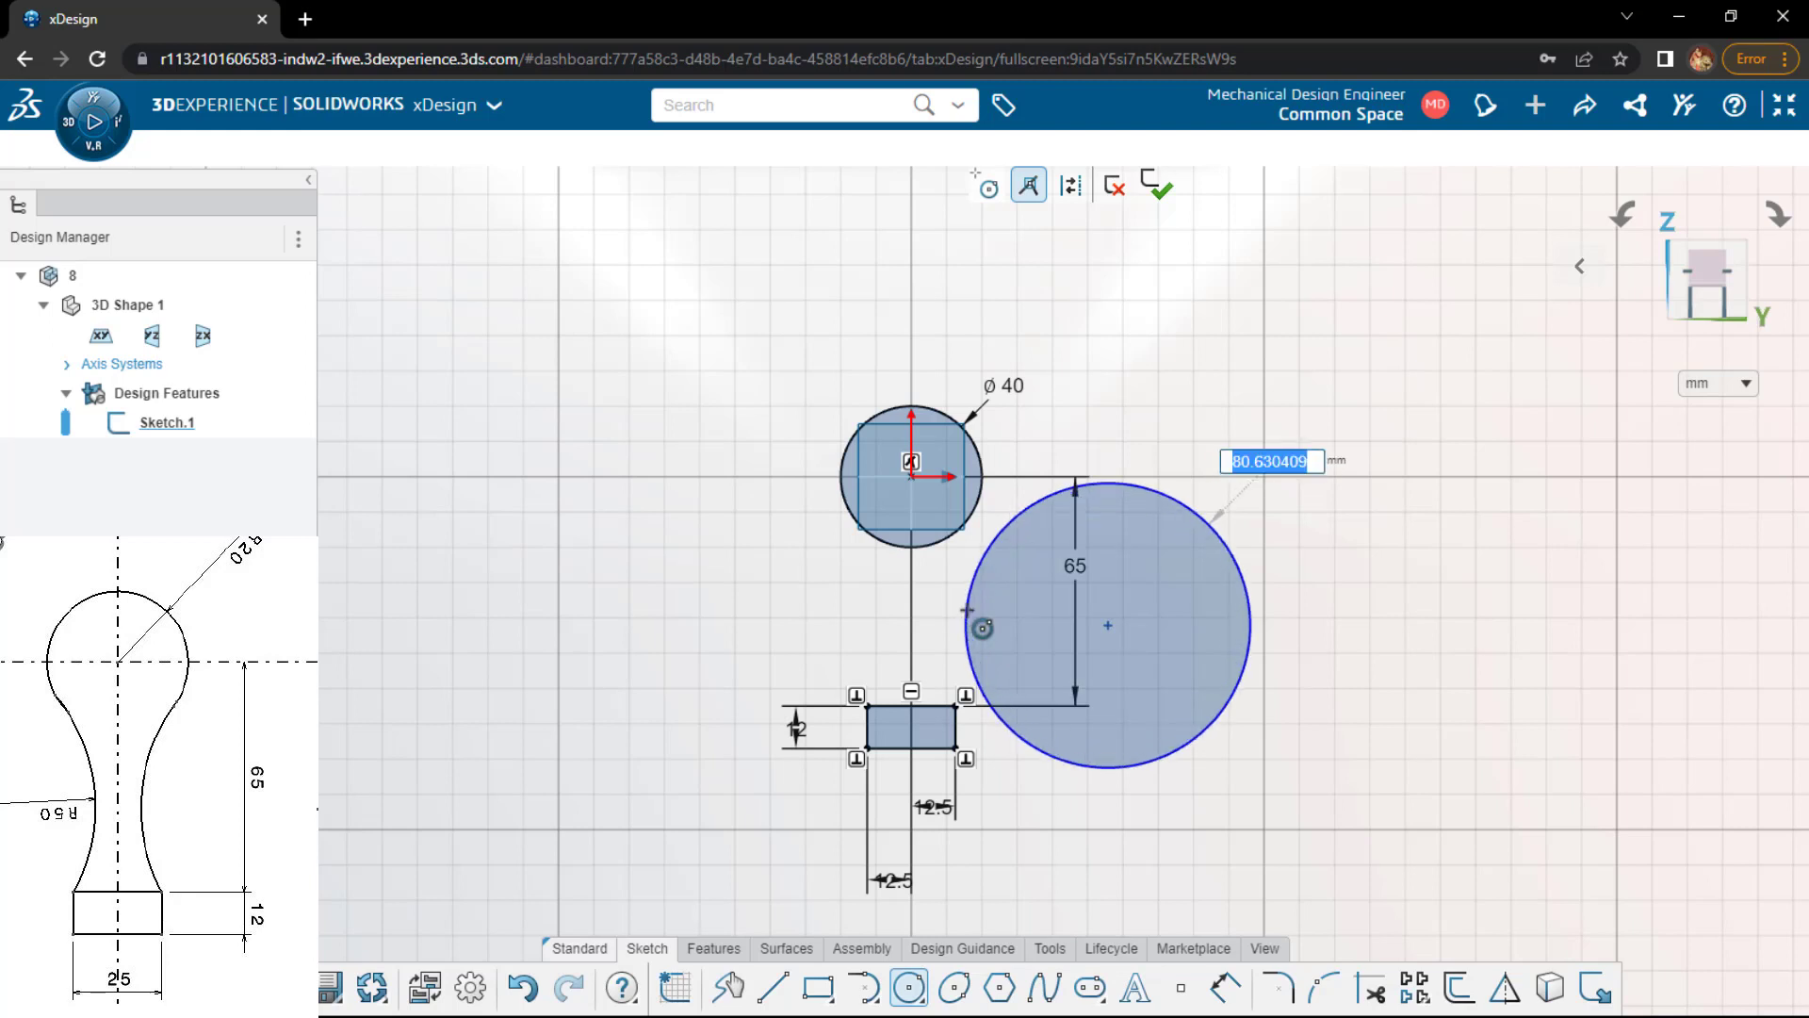
pyautogui.click(968, 611)
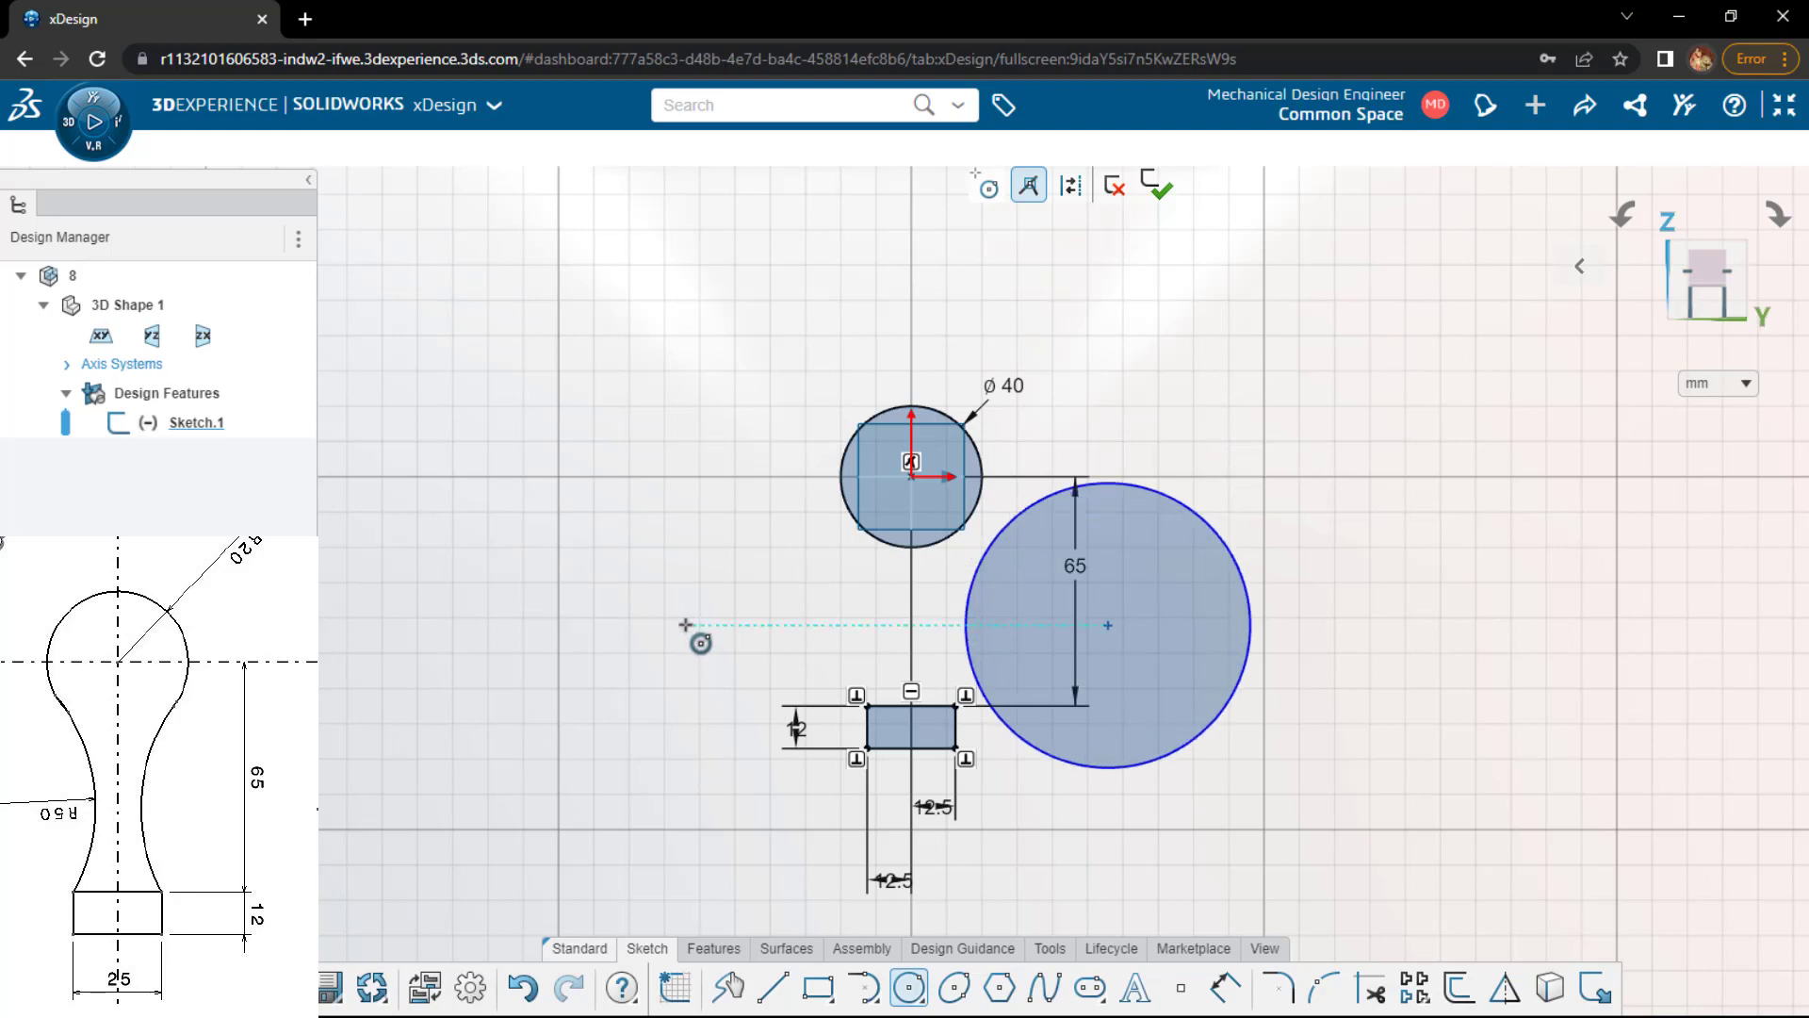
pyautogui.press('Escape')
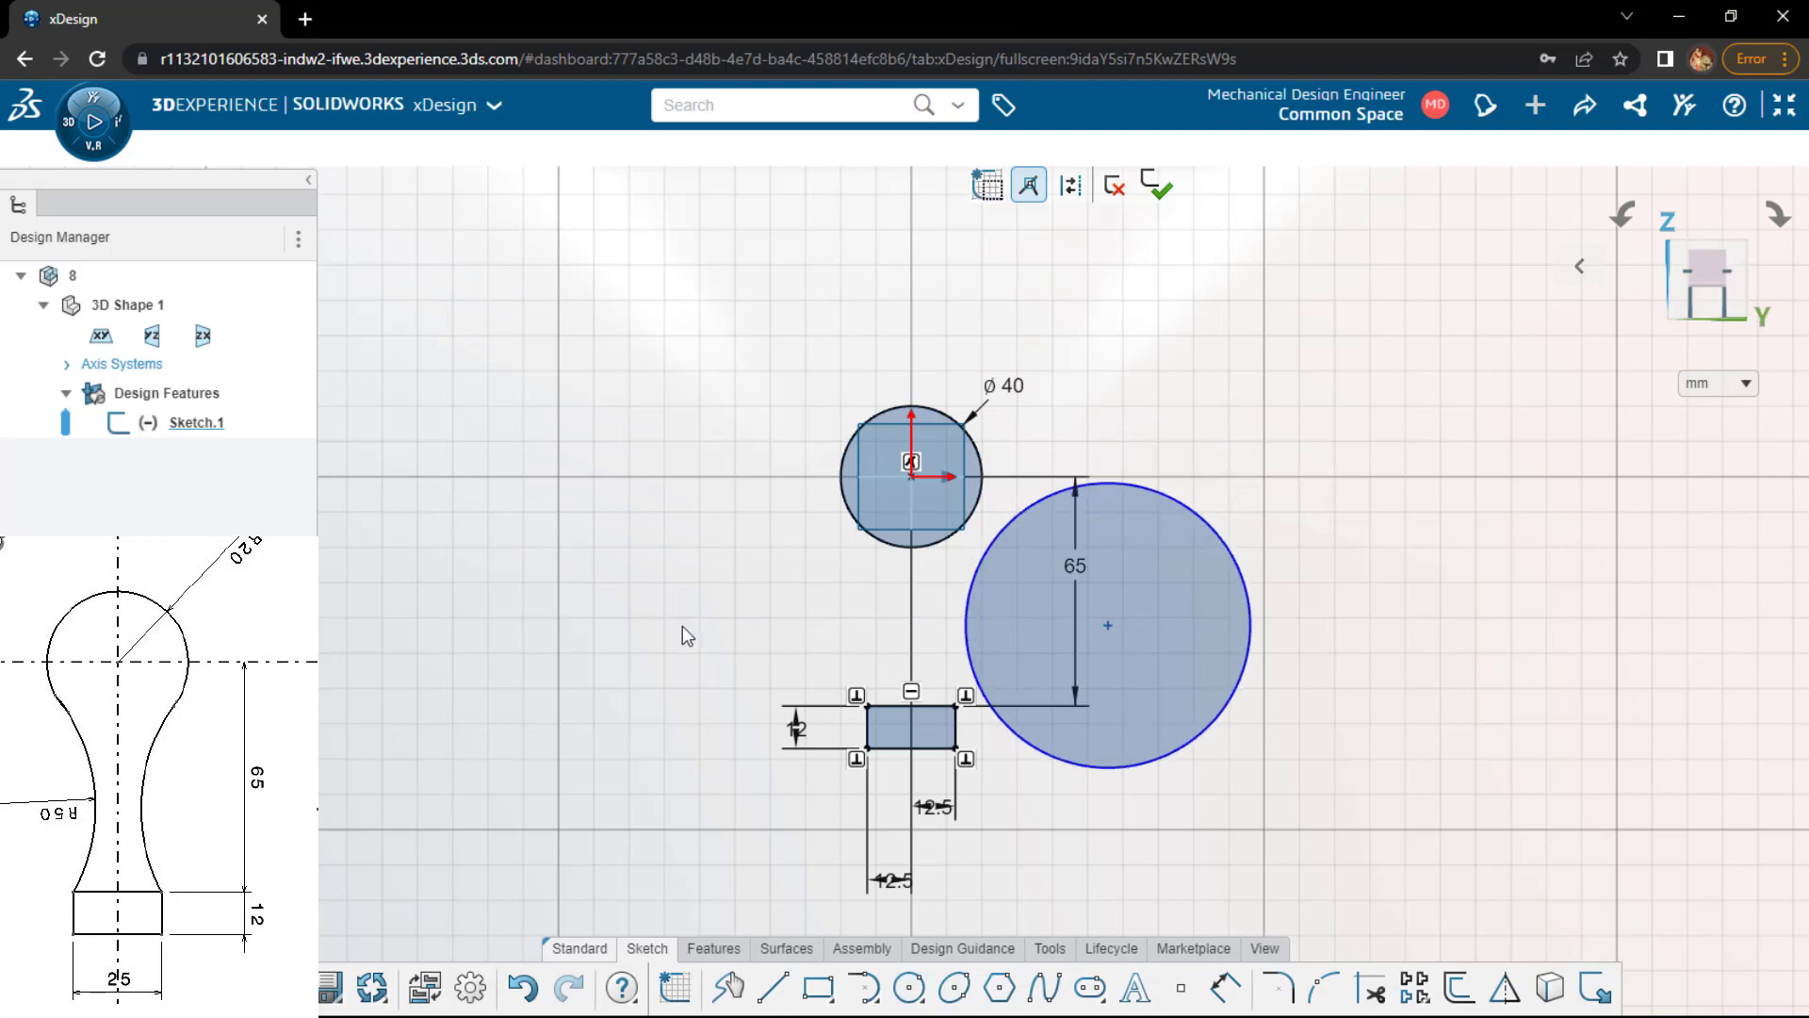
# - Draw a vertical line from the small circle's centre to the midpoint of the rectangle's top edge and make it construction geometry
pyautogui.press('l')
pyautogui.click(911, 477)
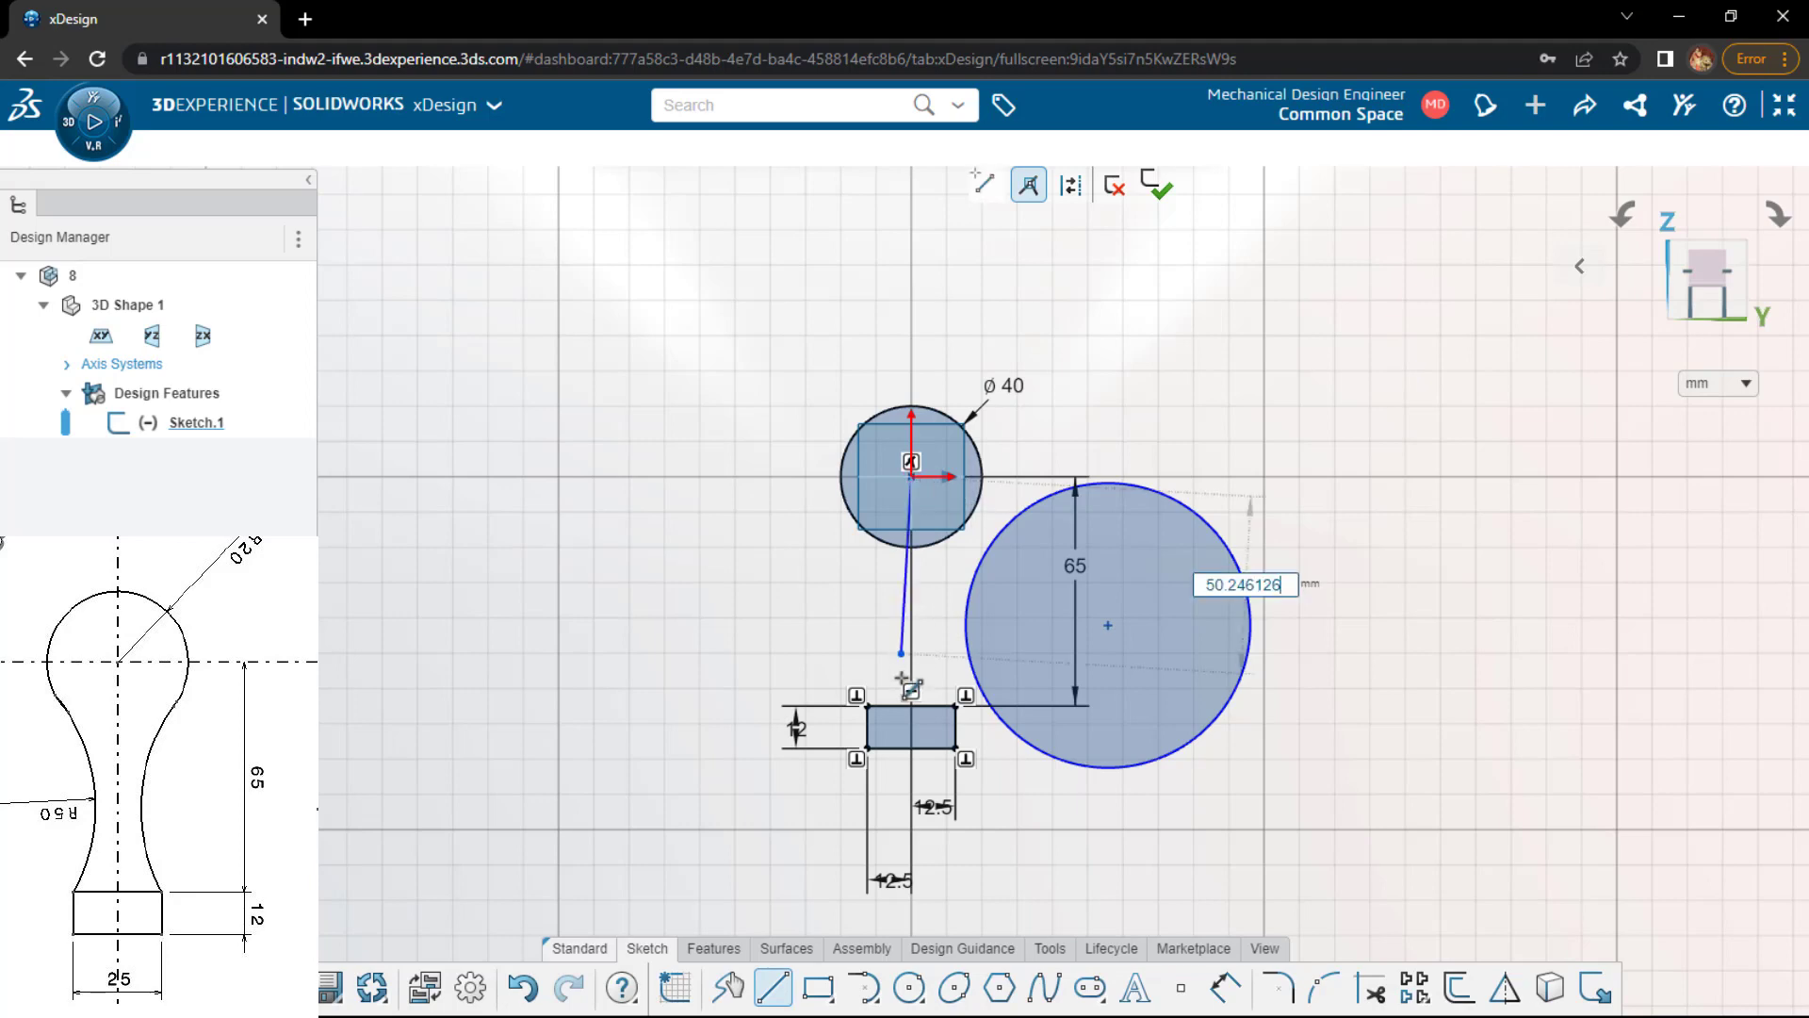
pyautogui.click(911, 705)
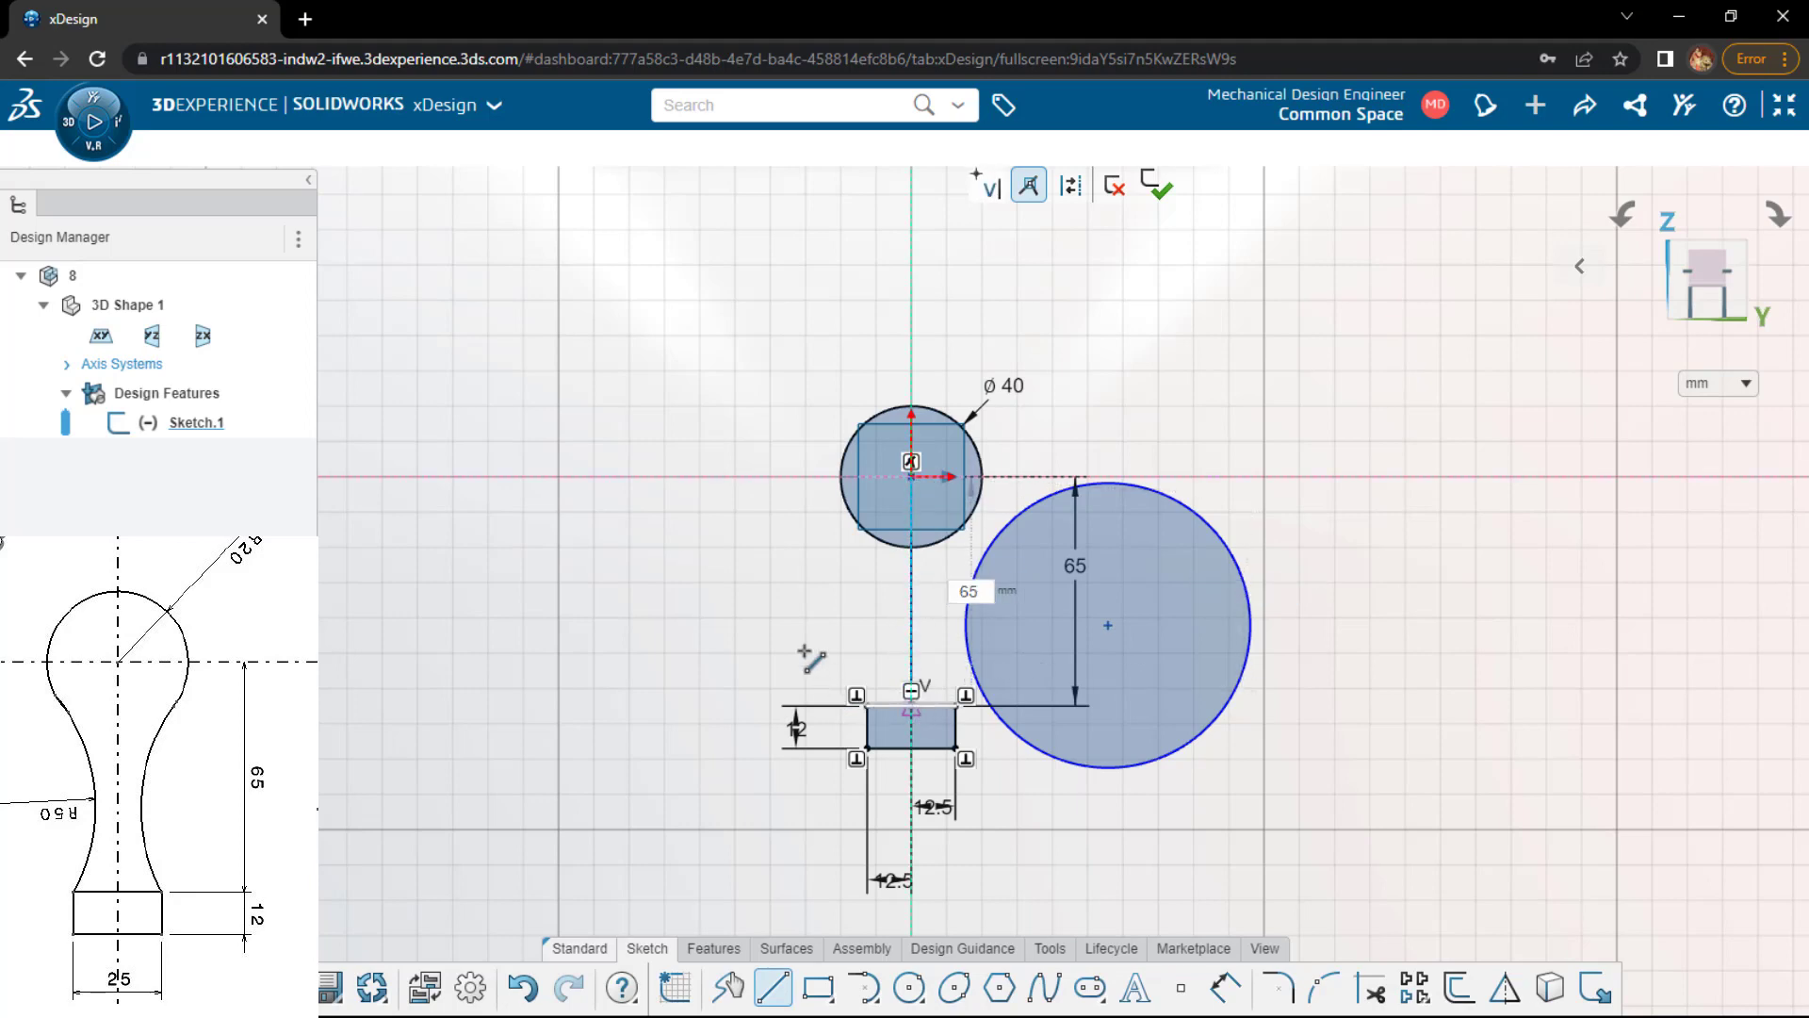
pyautogui.press('Escape')
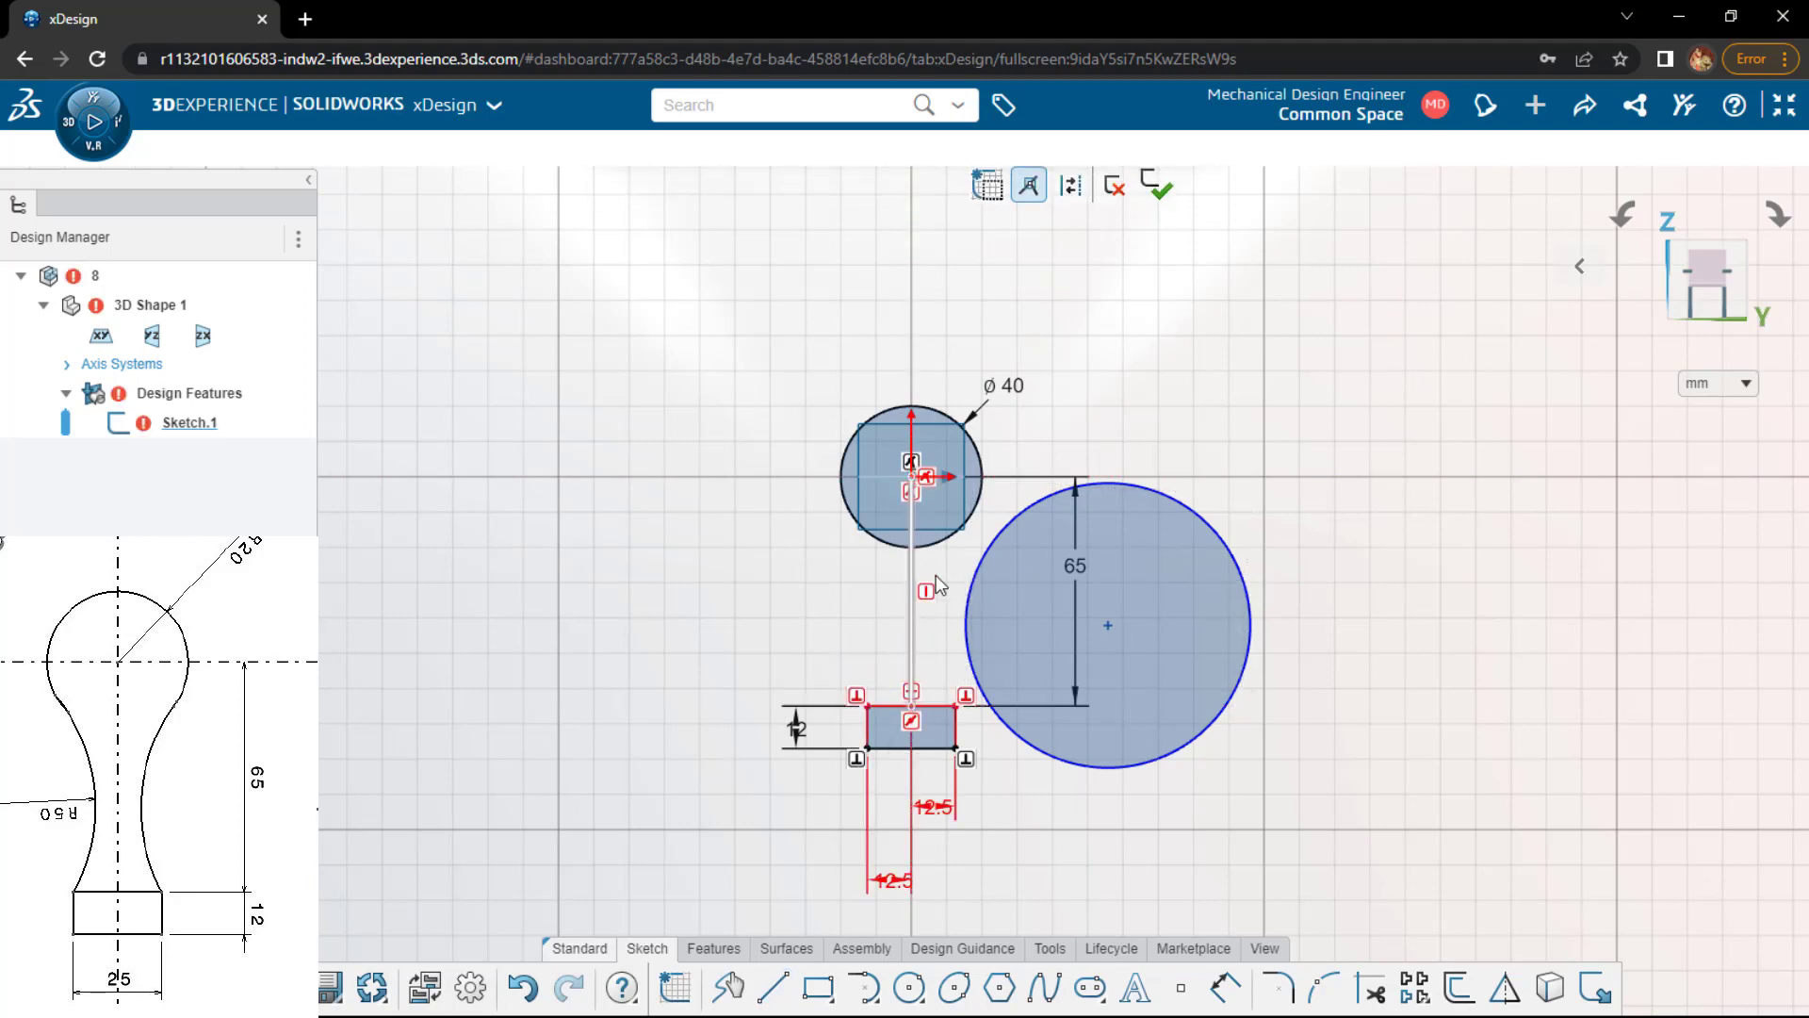
pyautogui.click(911, 612)
pyautogui.click(974, 490)
pyautogui.click(707, 563)
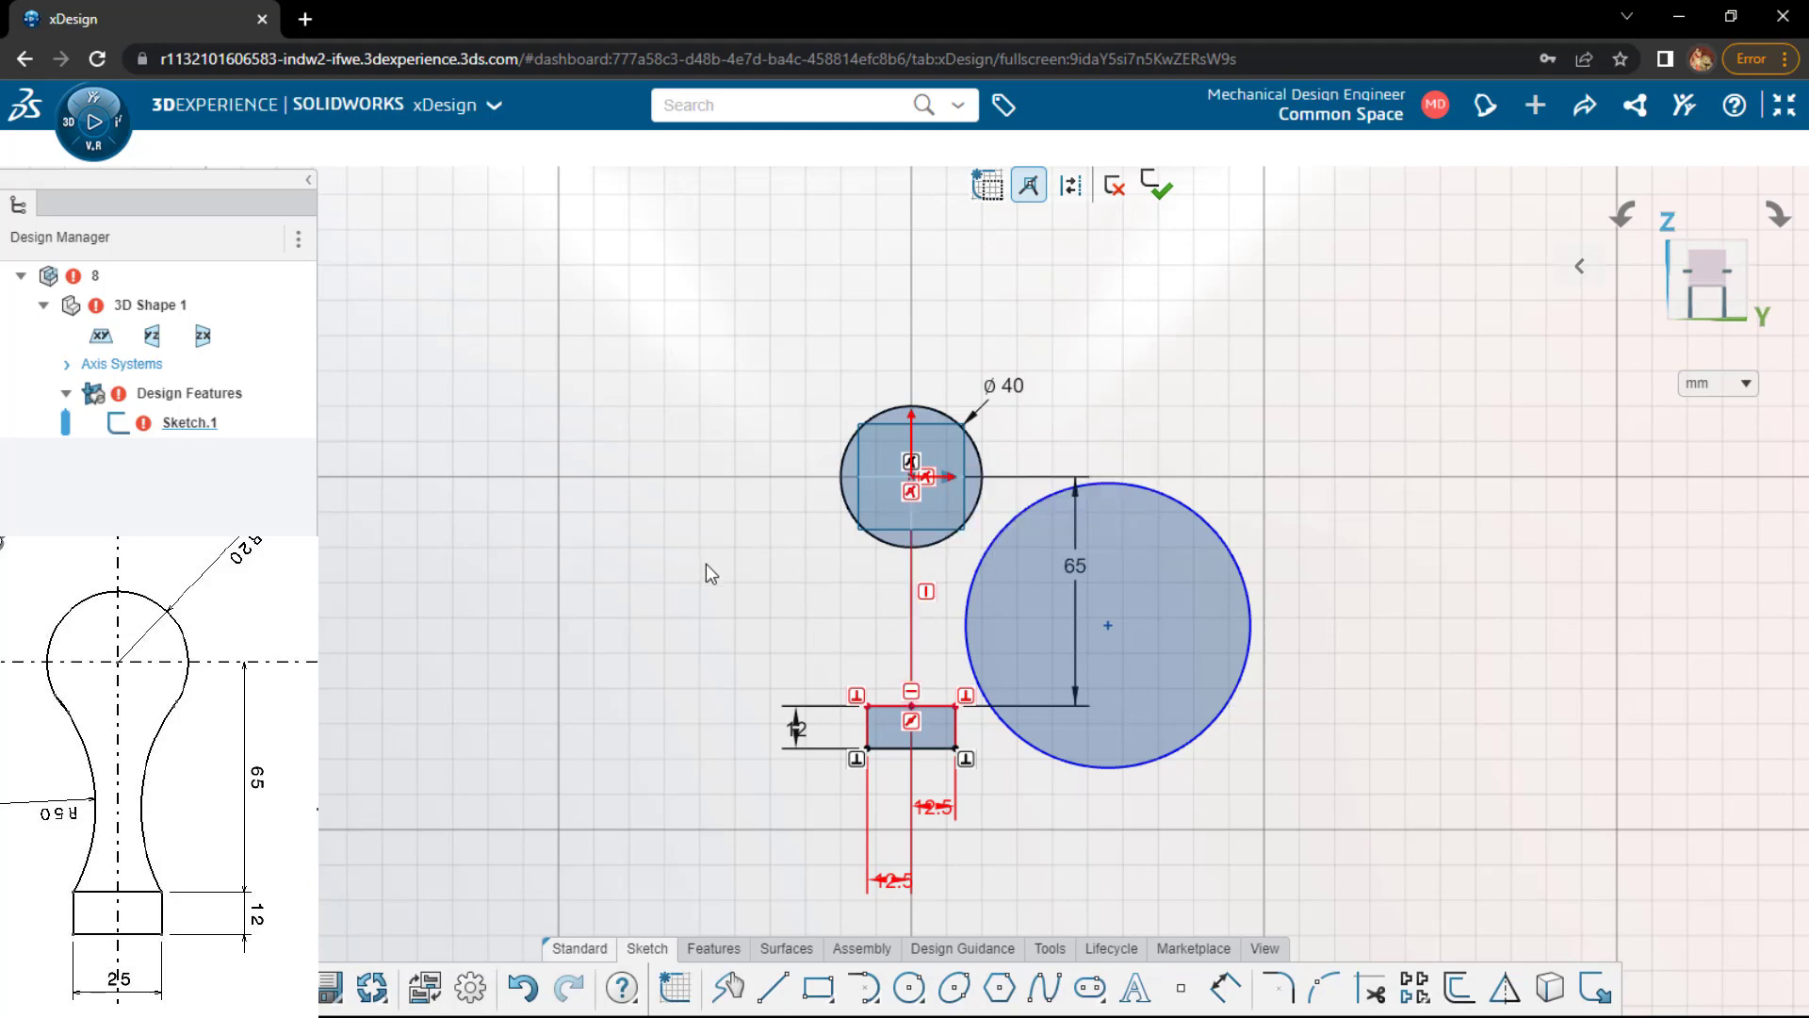
# - Undo the previous centre line and draw a vertical construction line about 104 mm long downward from the small circle's centre
pyautogui.hotkey('ctrl', 'z')
pyautogui.hotkey('ctrl', 'z')
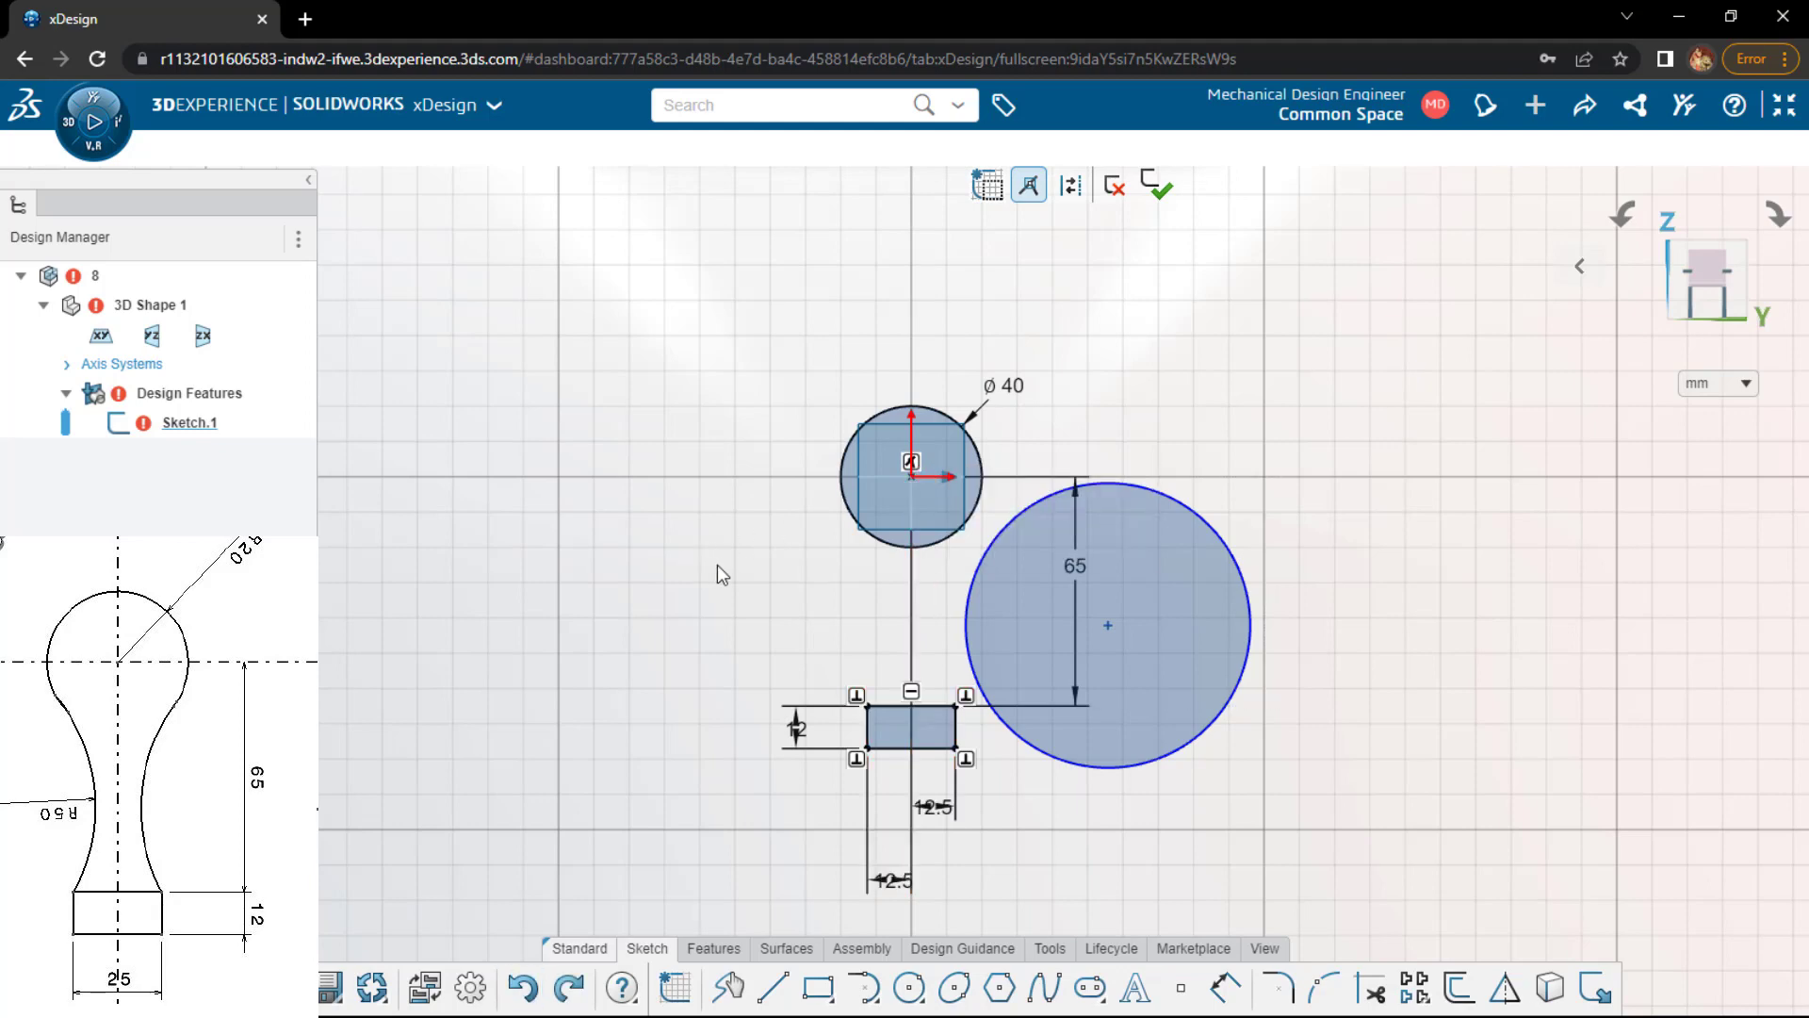
pyautogui.press('l')
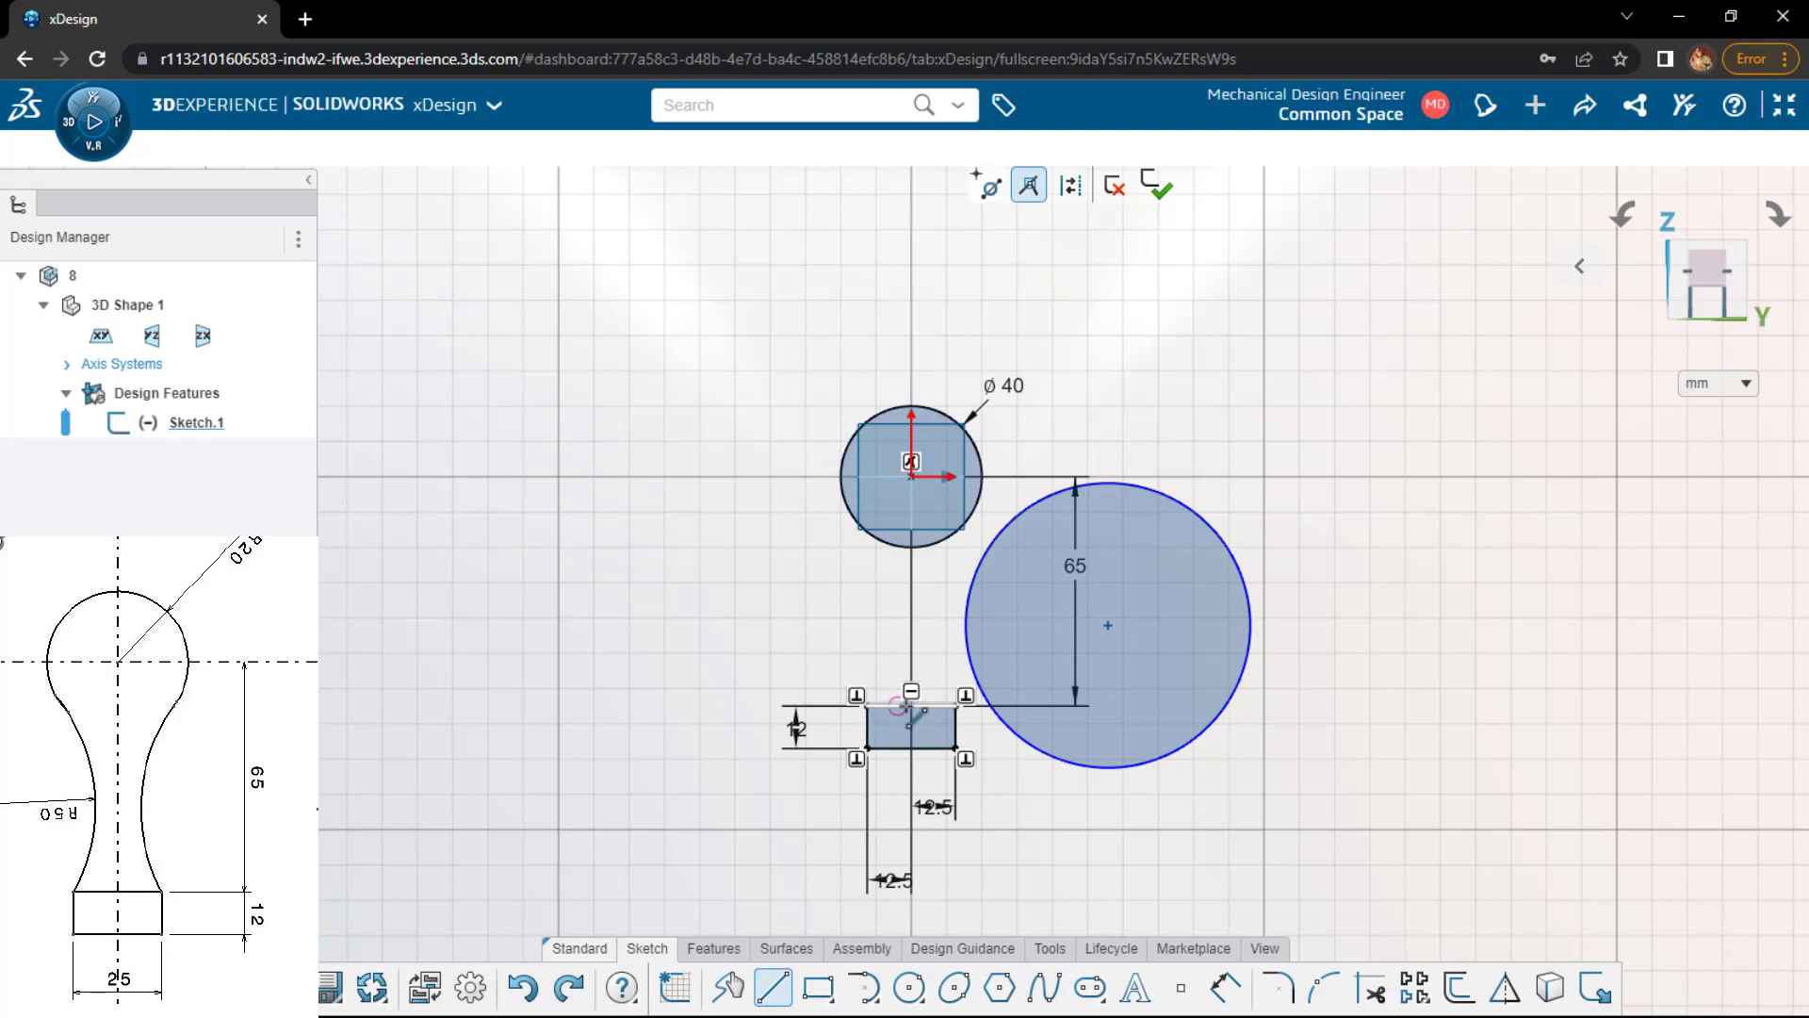
pyautogui.click(912, 744)
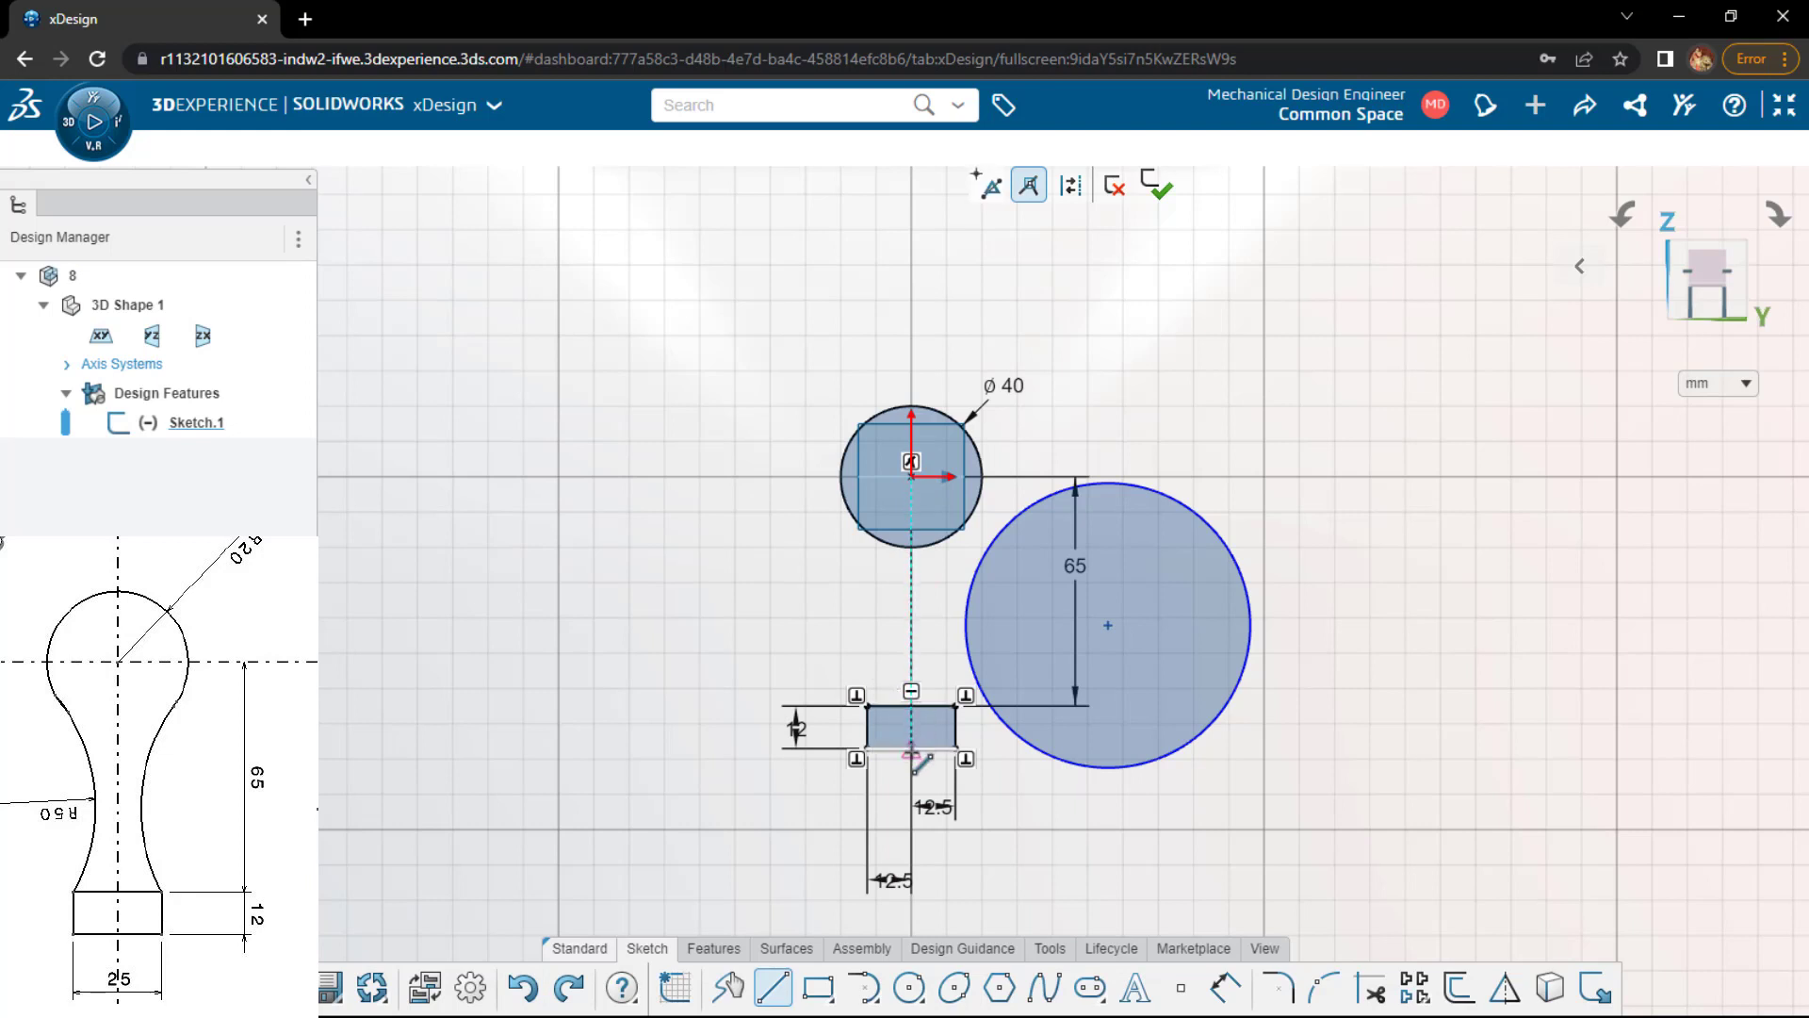
pyautogui.click(911, 477)
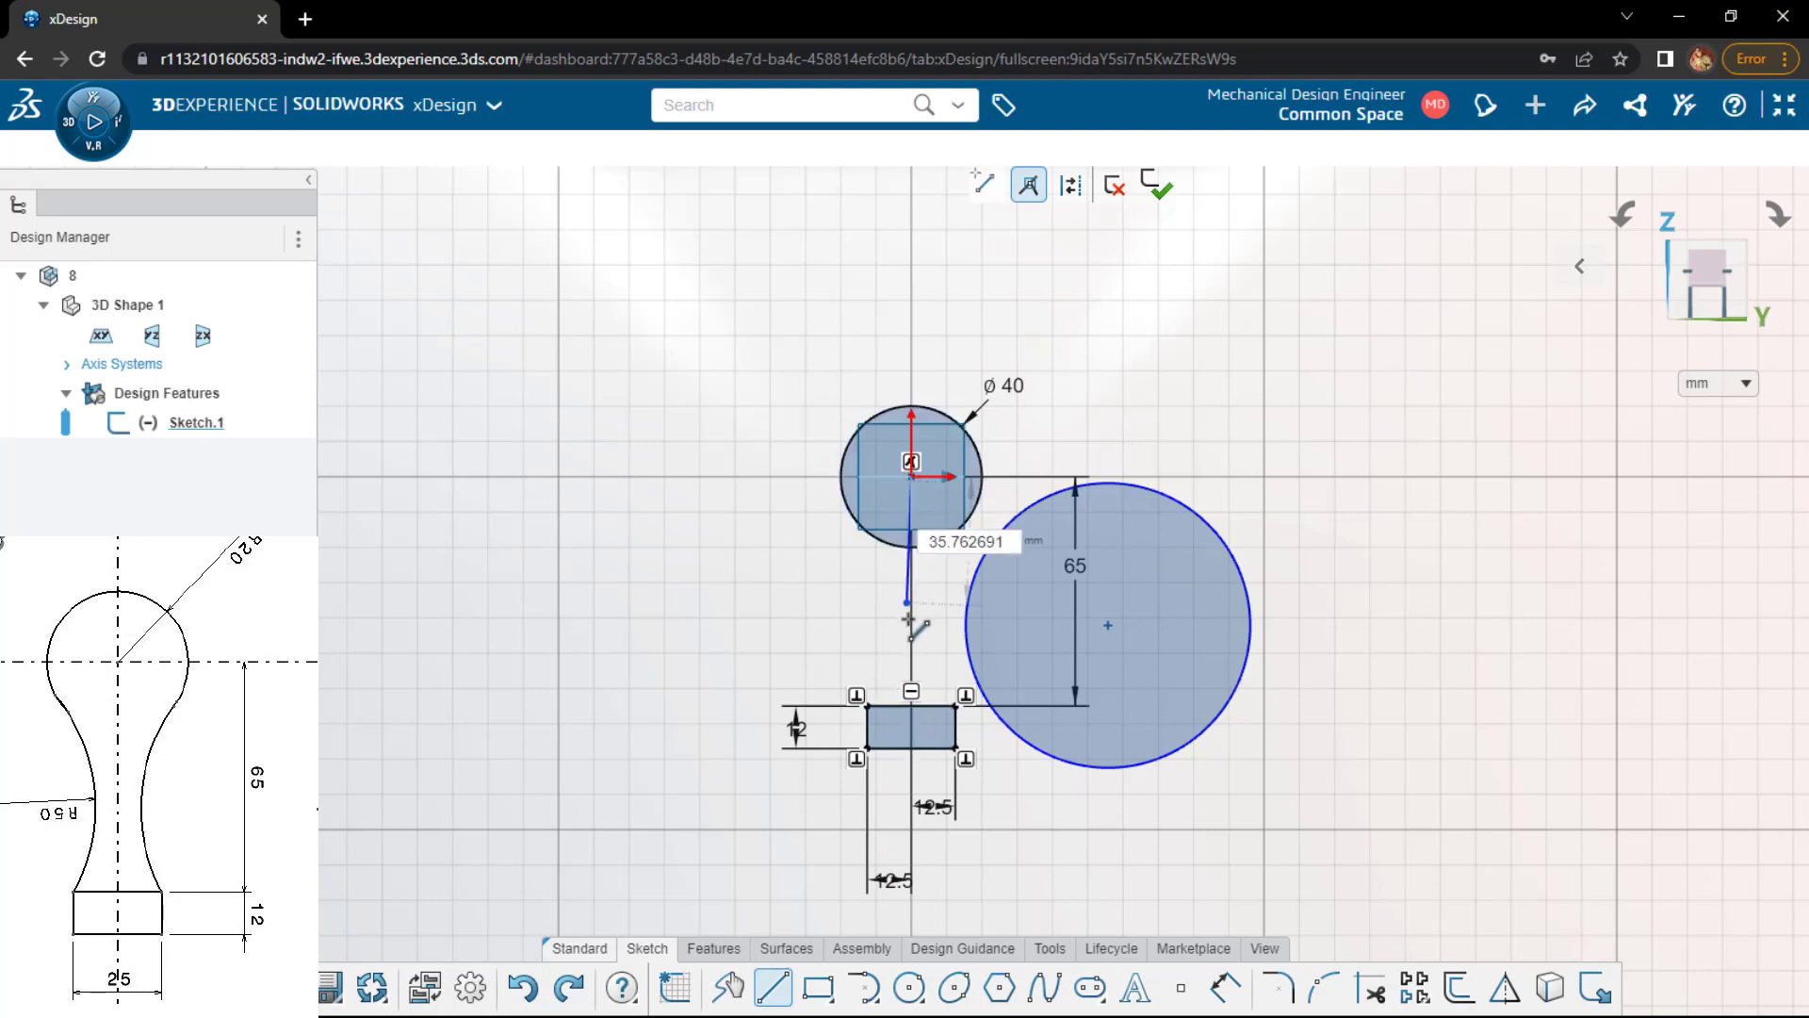
pyautogui.click(910, 841)
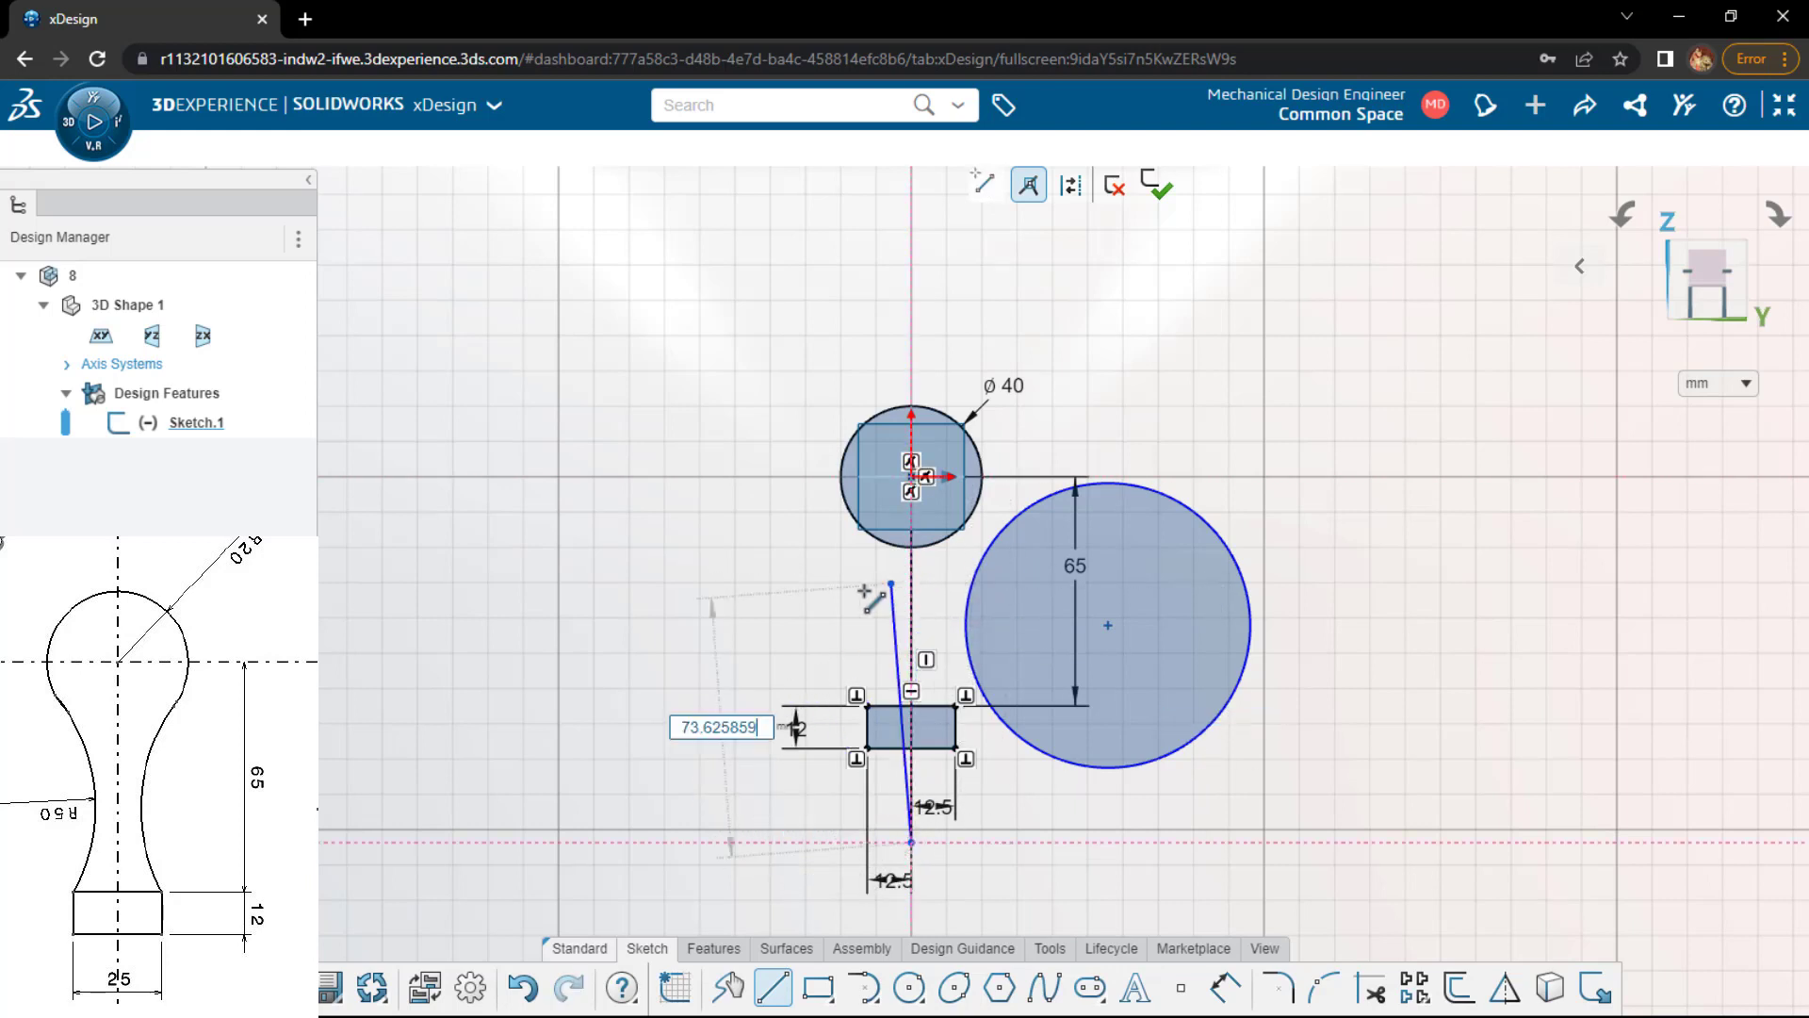
pyautogui.press('Escape')
pyautogui.click(916, 613)
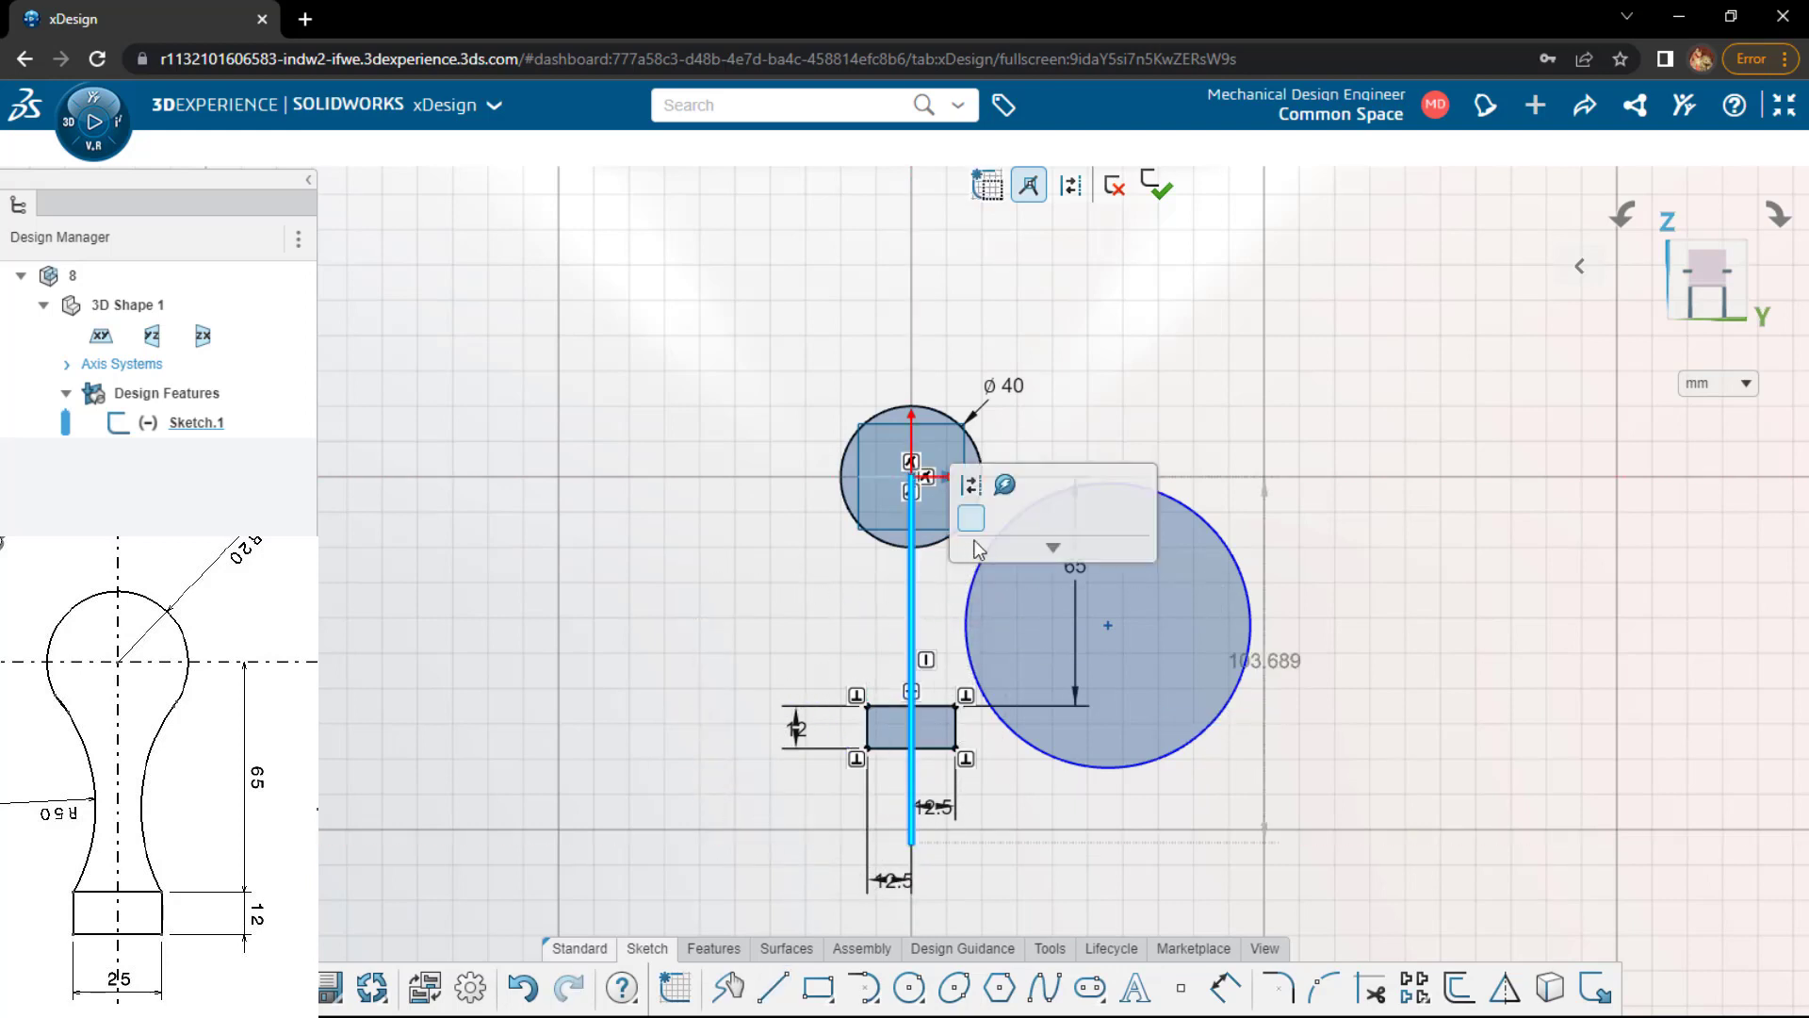
pyautogui.click(657, 506)
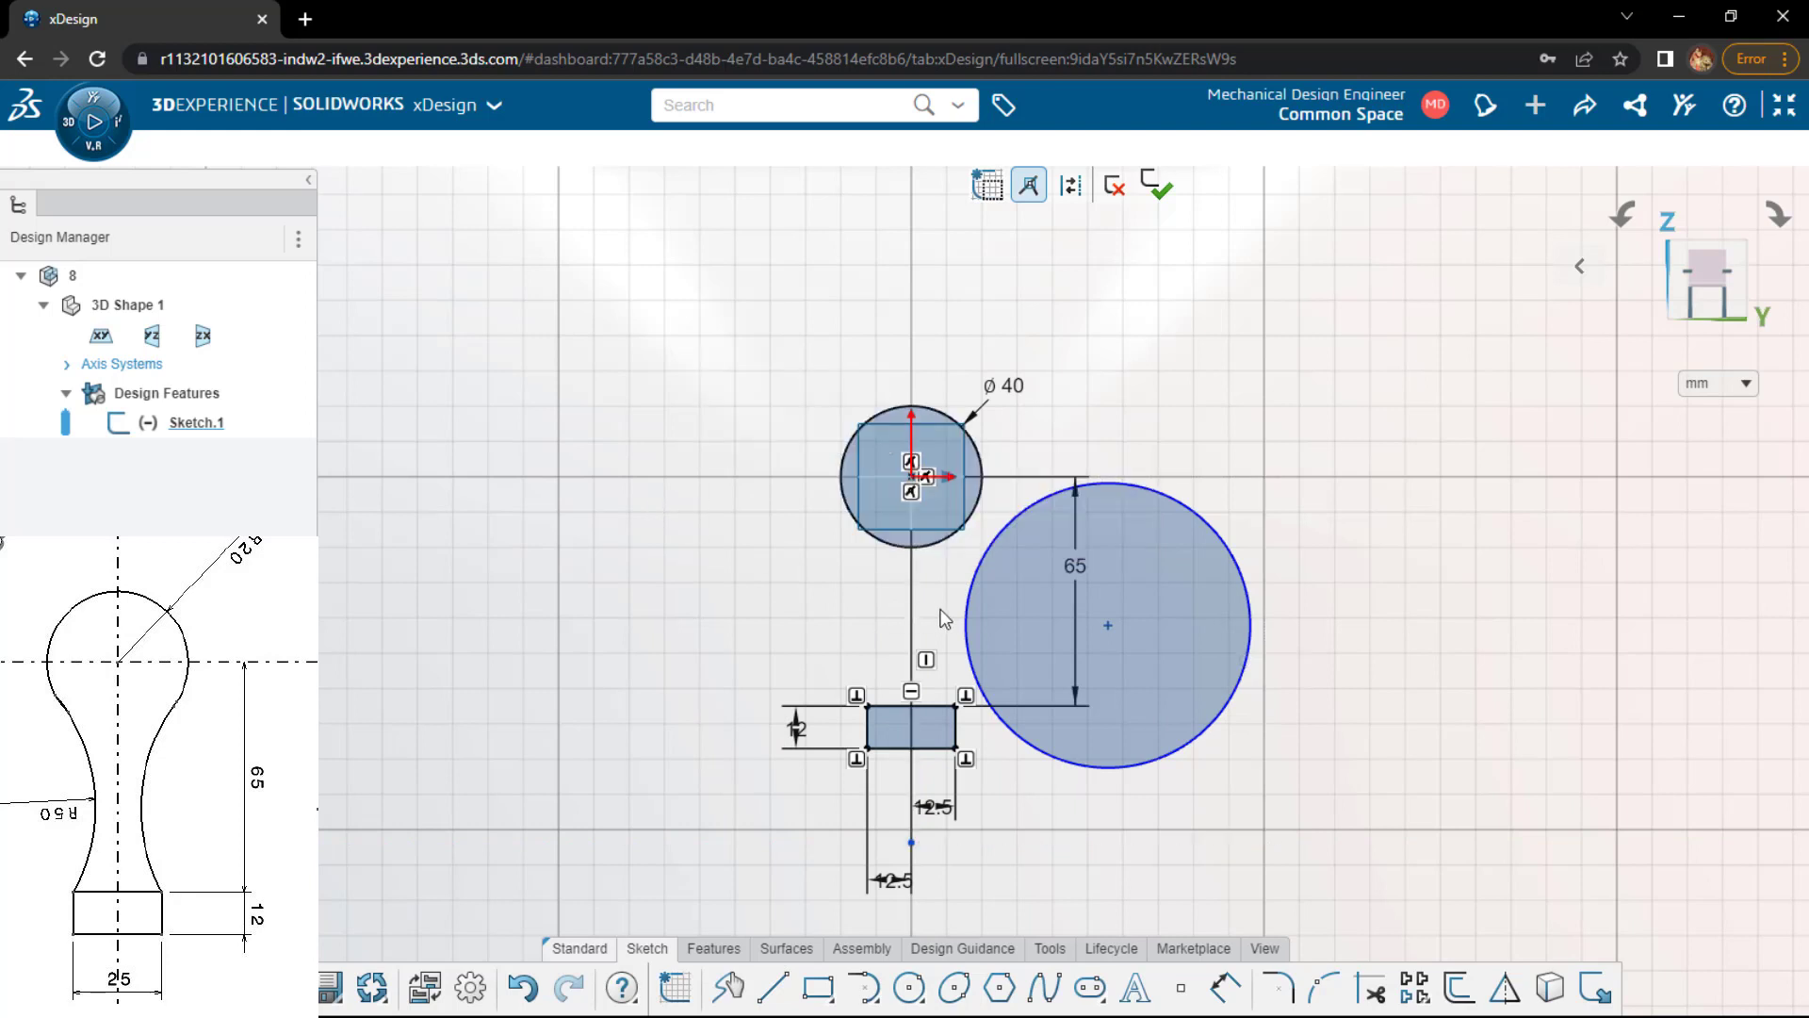
# - Make the large circle coincident with the rectangle's top-right corner
pyautogui.click(1112, 625)
pyautogui.click(970, 637)
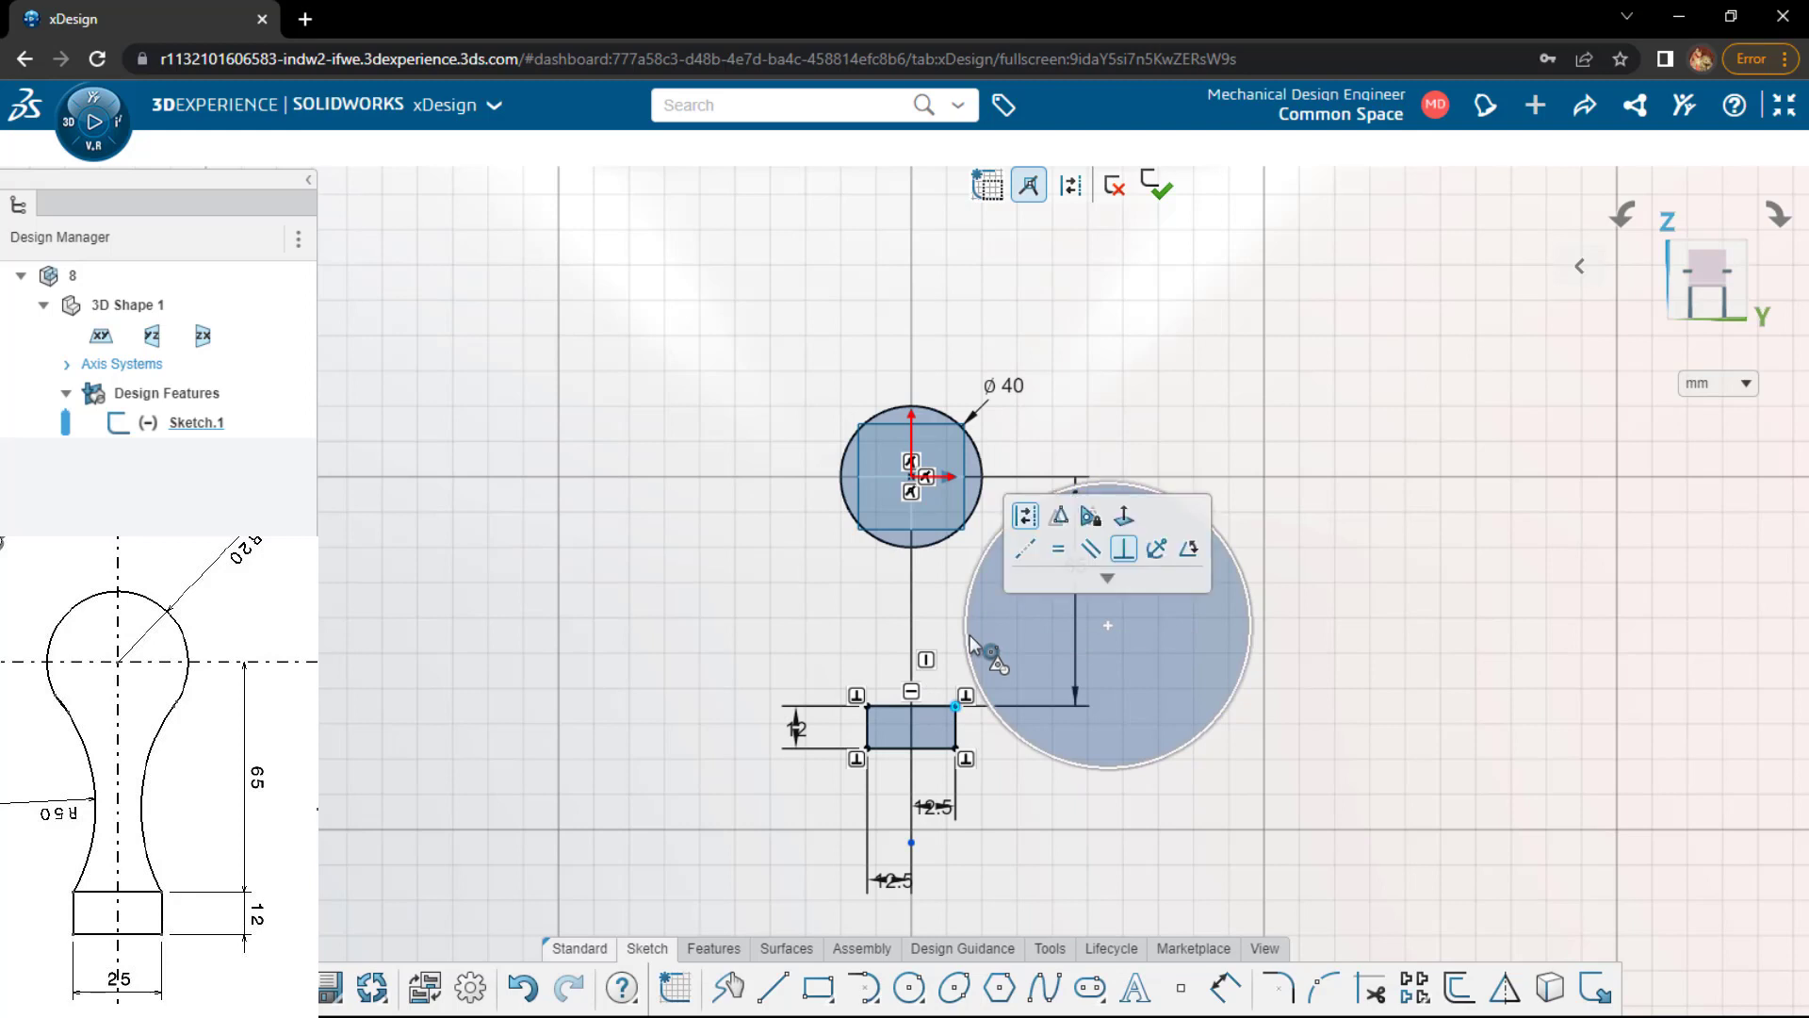
pyautogui.click(969, 637)
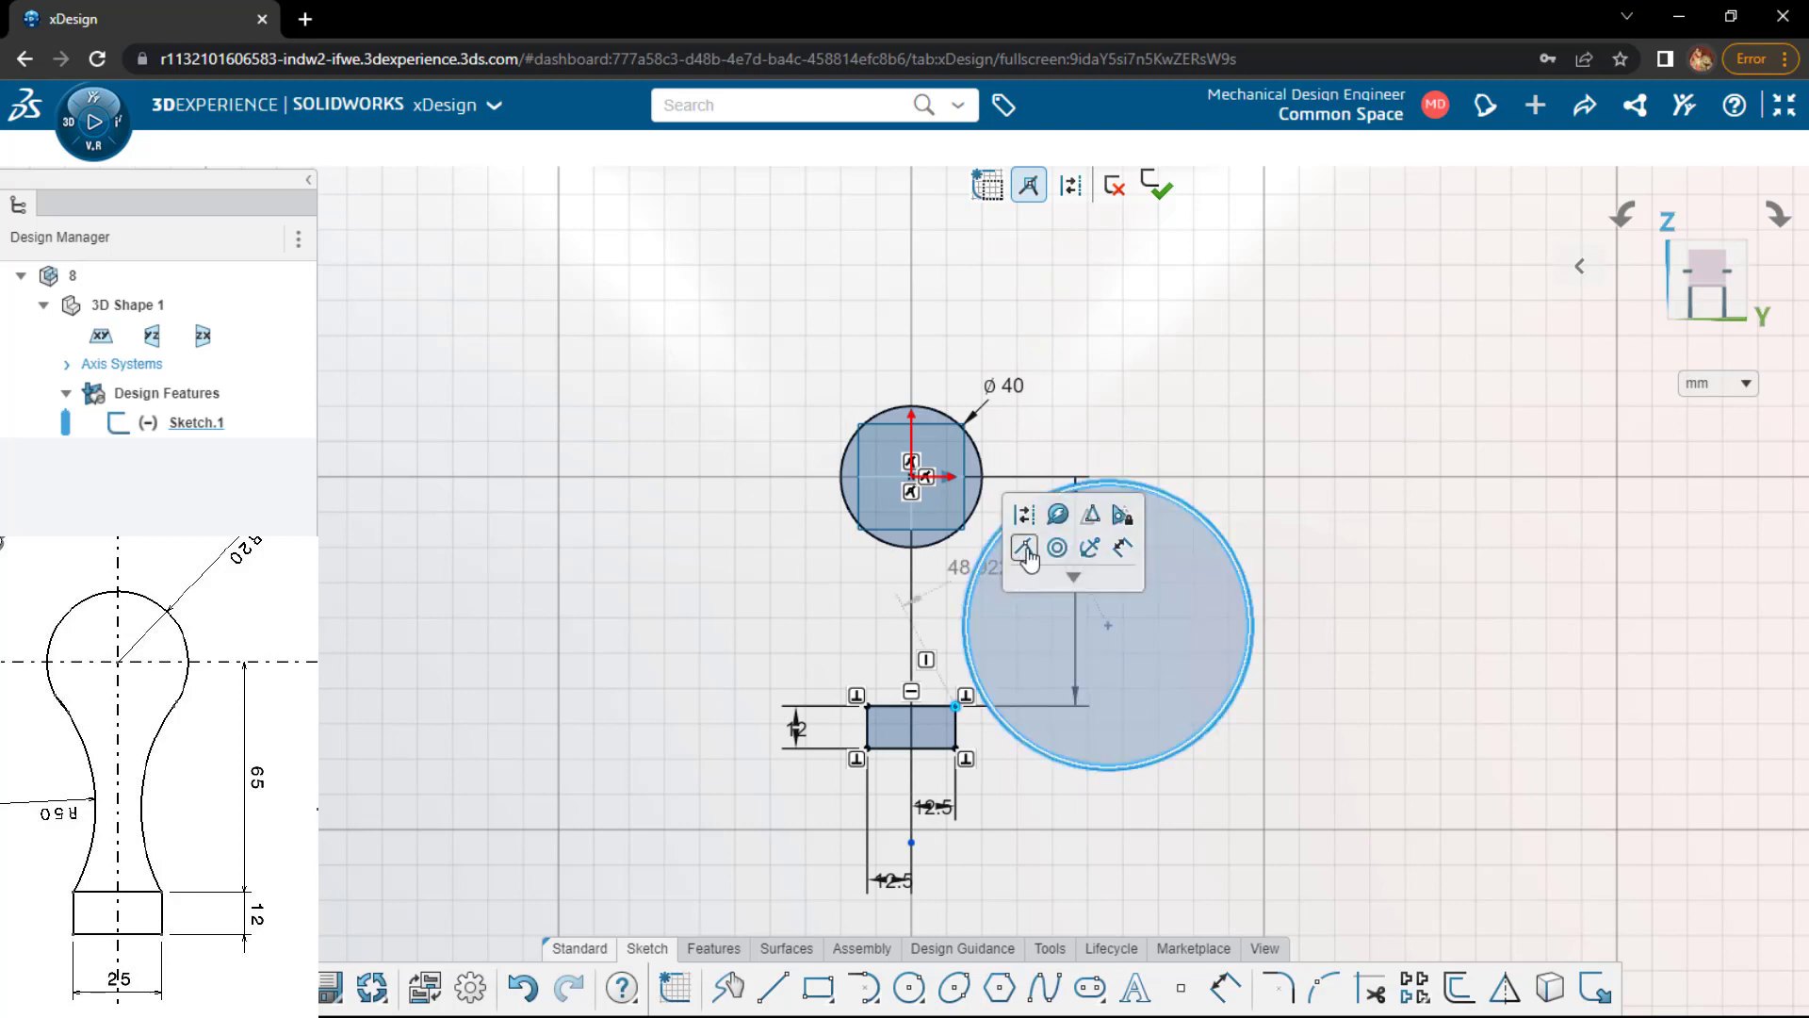
pyautogui.click(1024, 549)
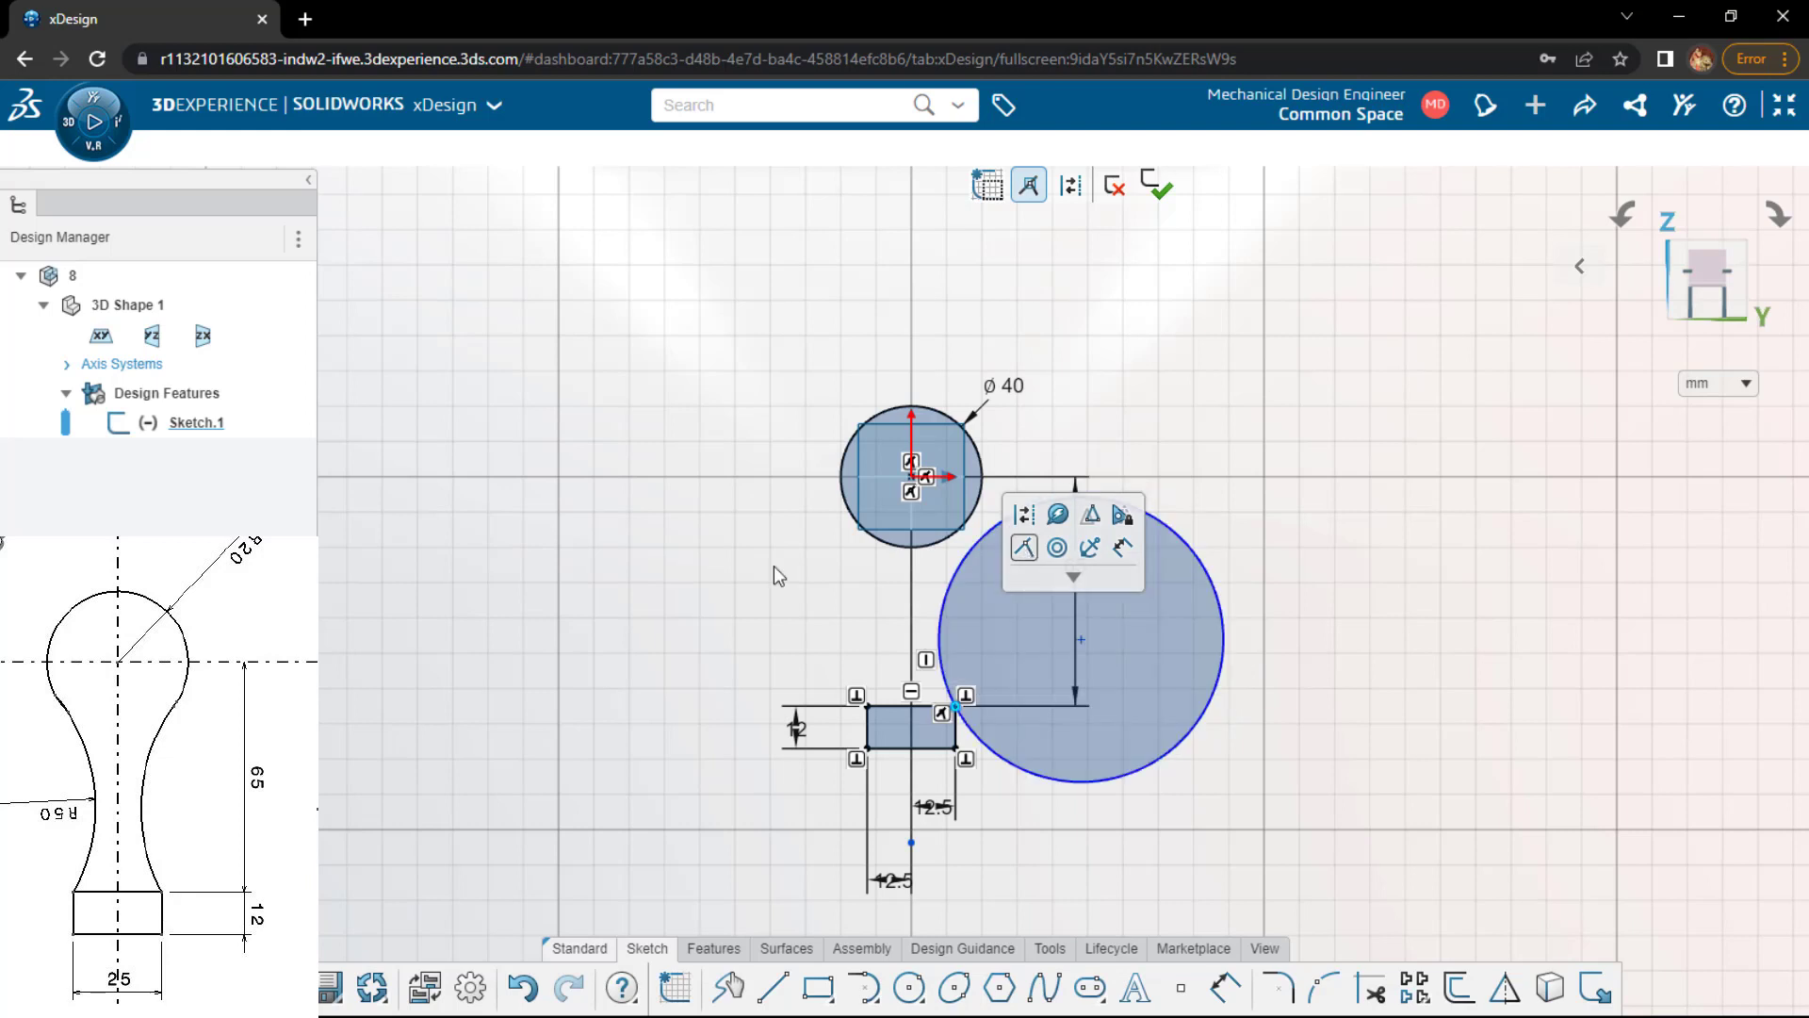
# - Make the large circle tangent to the 40 mm circle
pyautogui.click(935, 546)
pyautogui.click(957, 575)
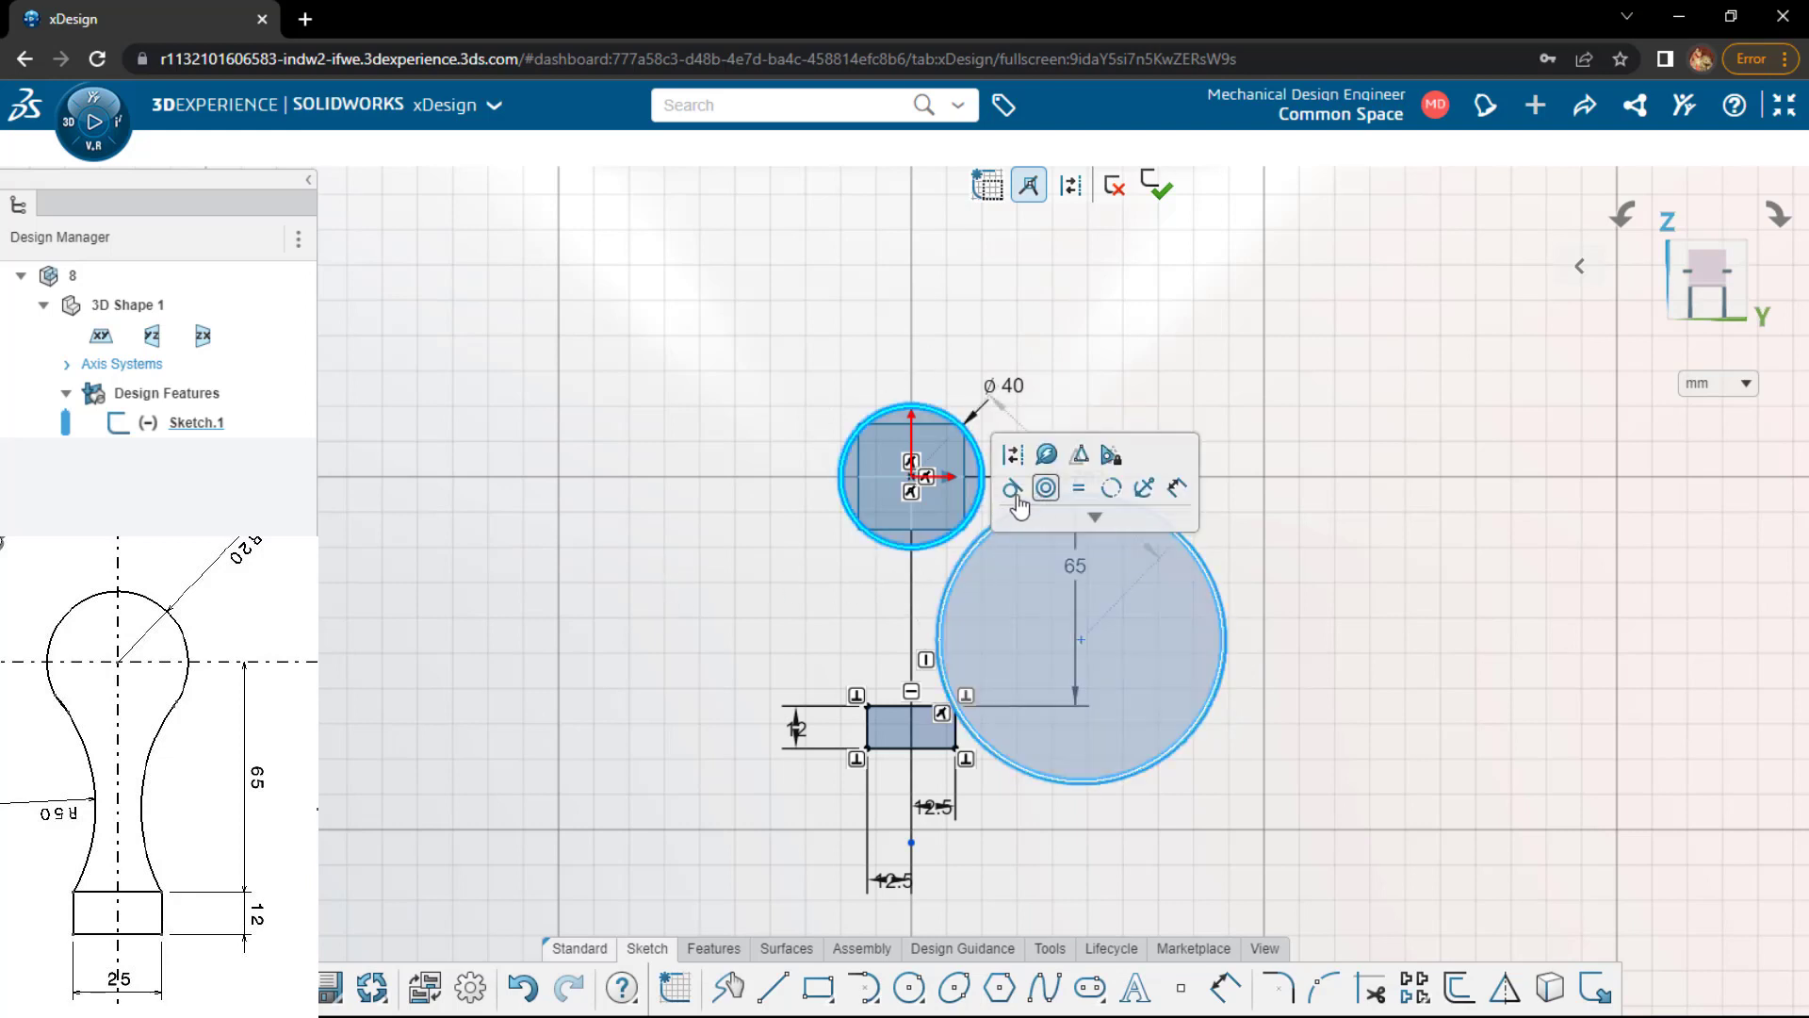
pyautogui.click(1013, 488)
pyautogui.click(642, 490)
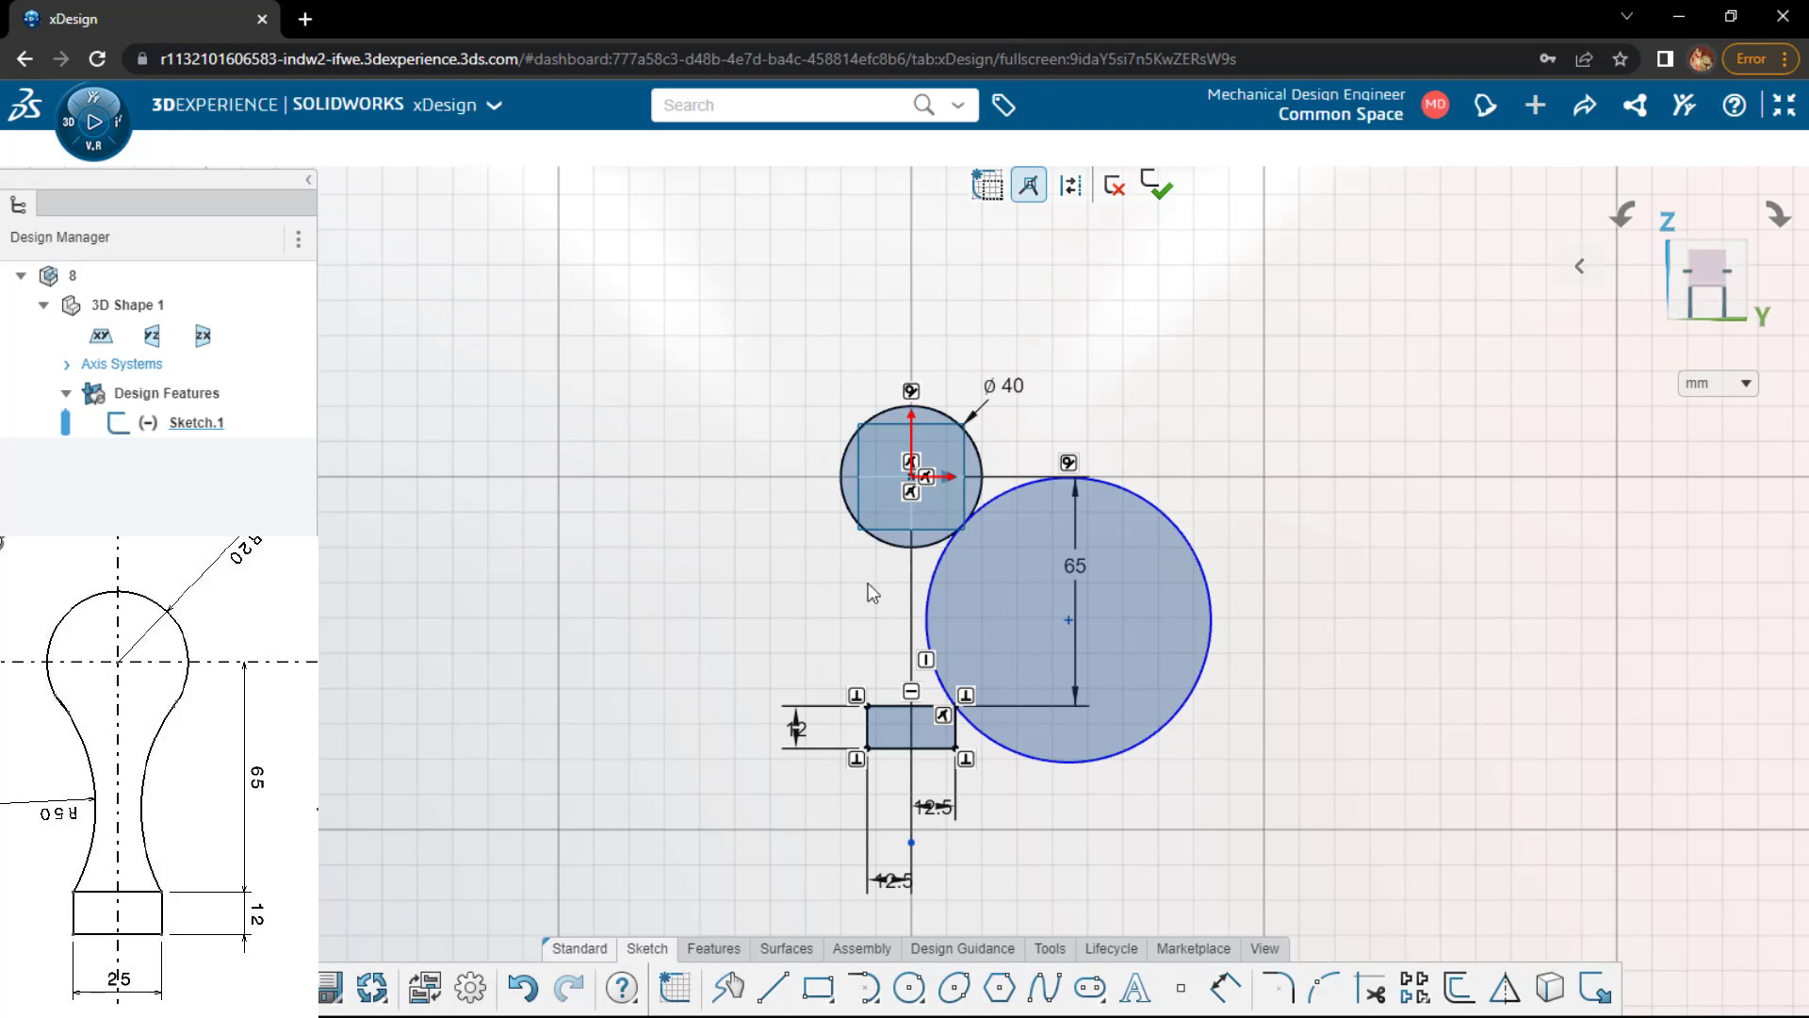
# - Dimension the large circle with a diameter of 45*2 mm and change the dimension to display as a radius
pyautogui.press('d')
pyautogui.click(946, 596)
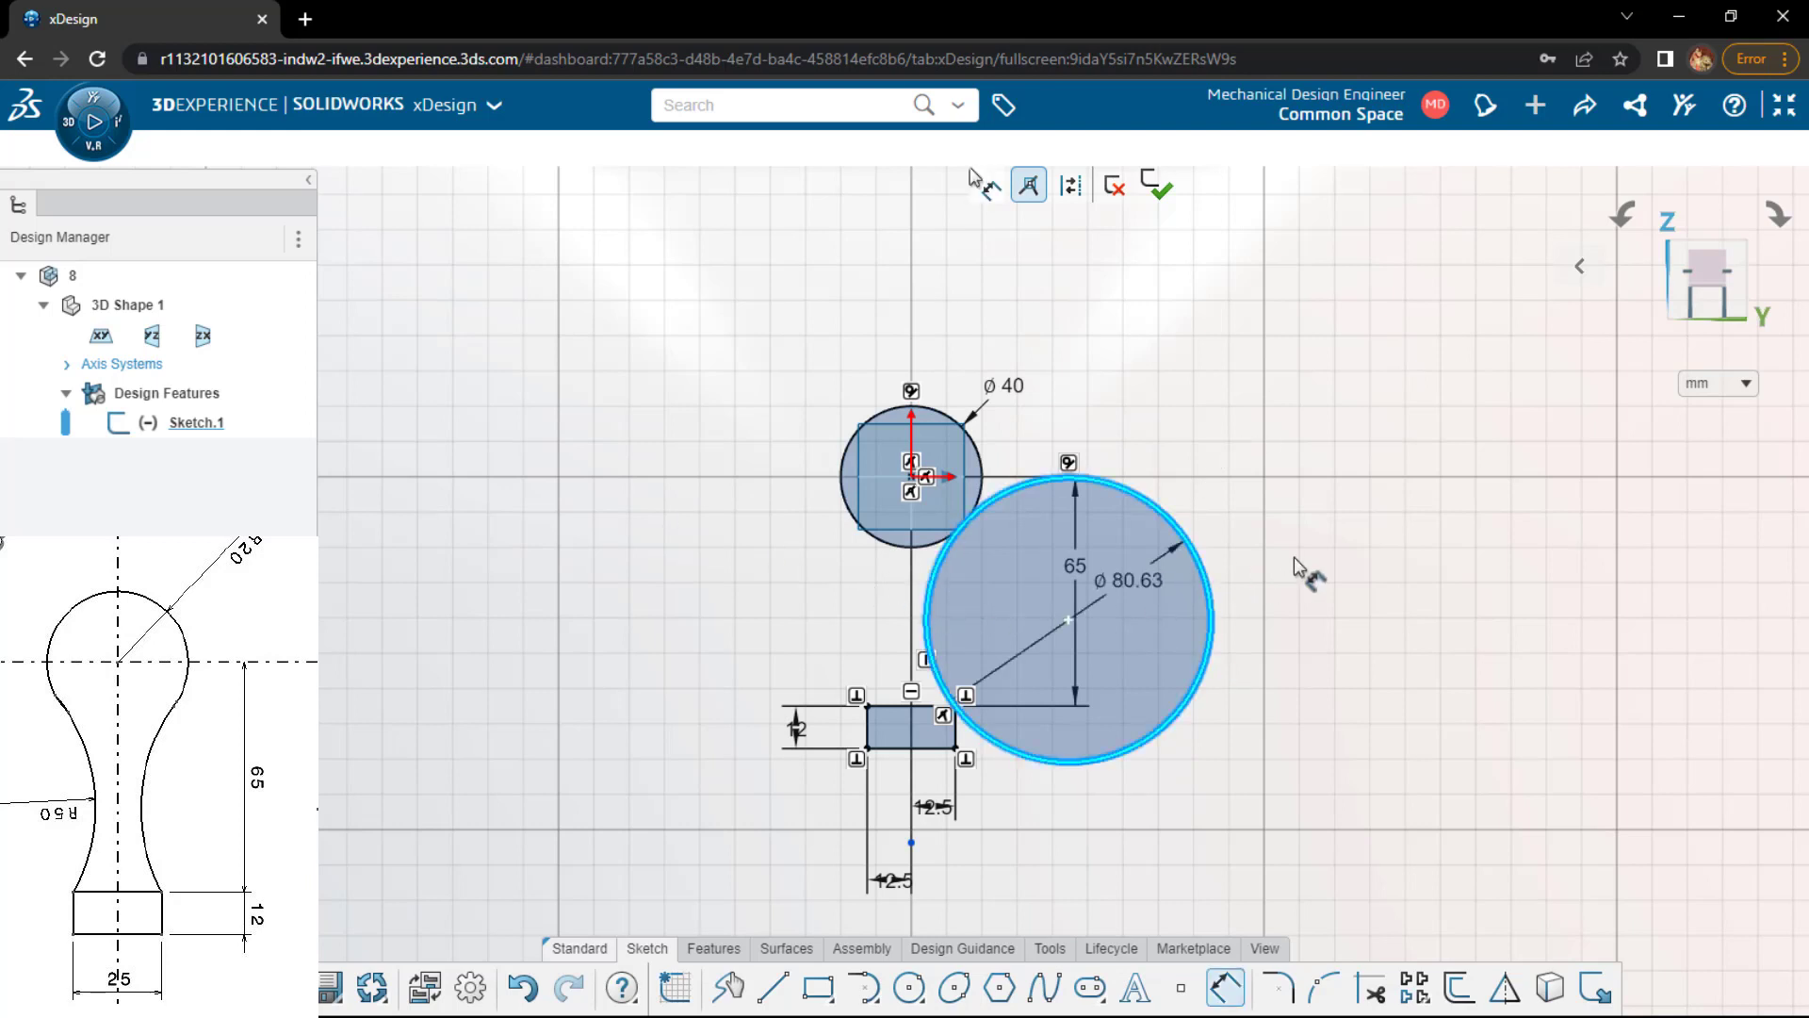
pyautogui.click(1292, 476)
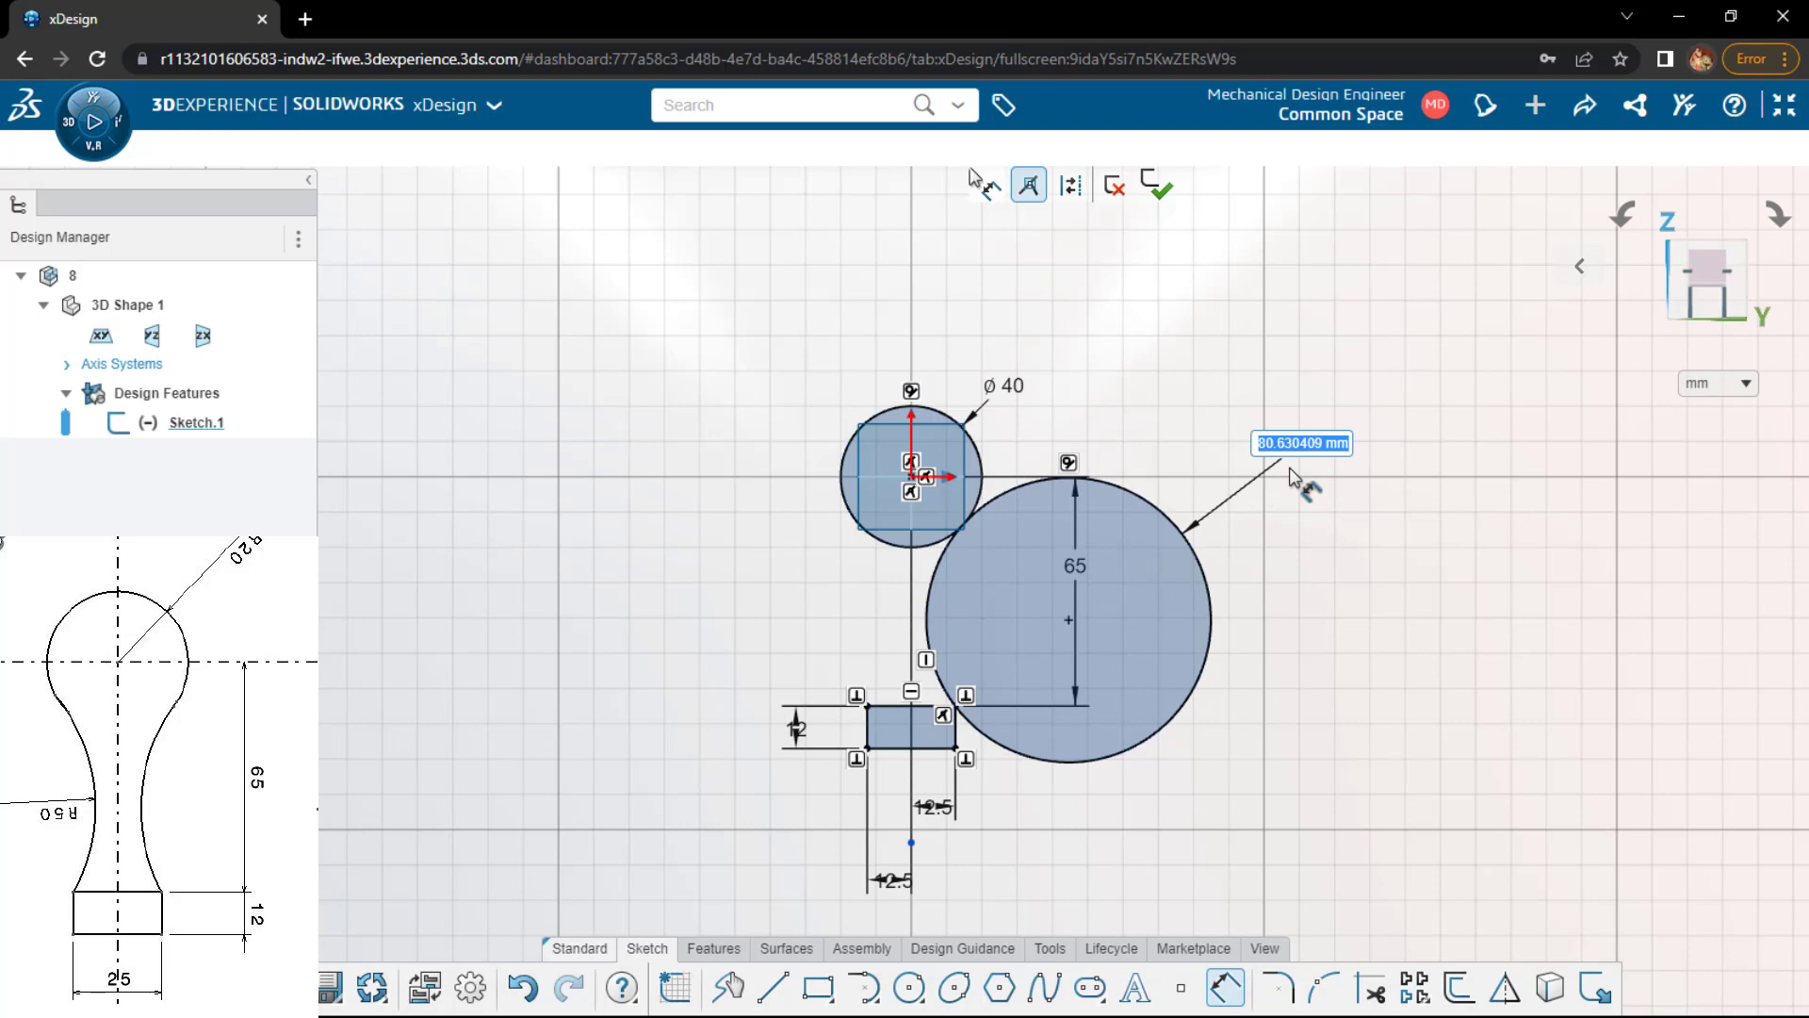
pyautogui.write('45*2')
pyautogui.press('Return')
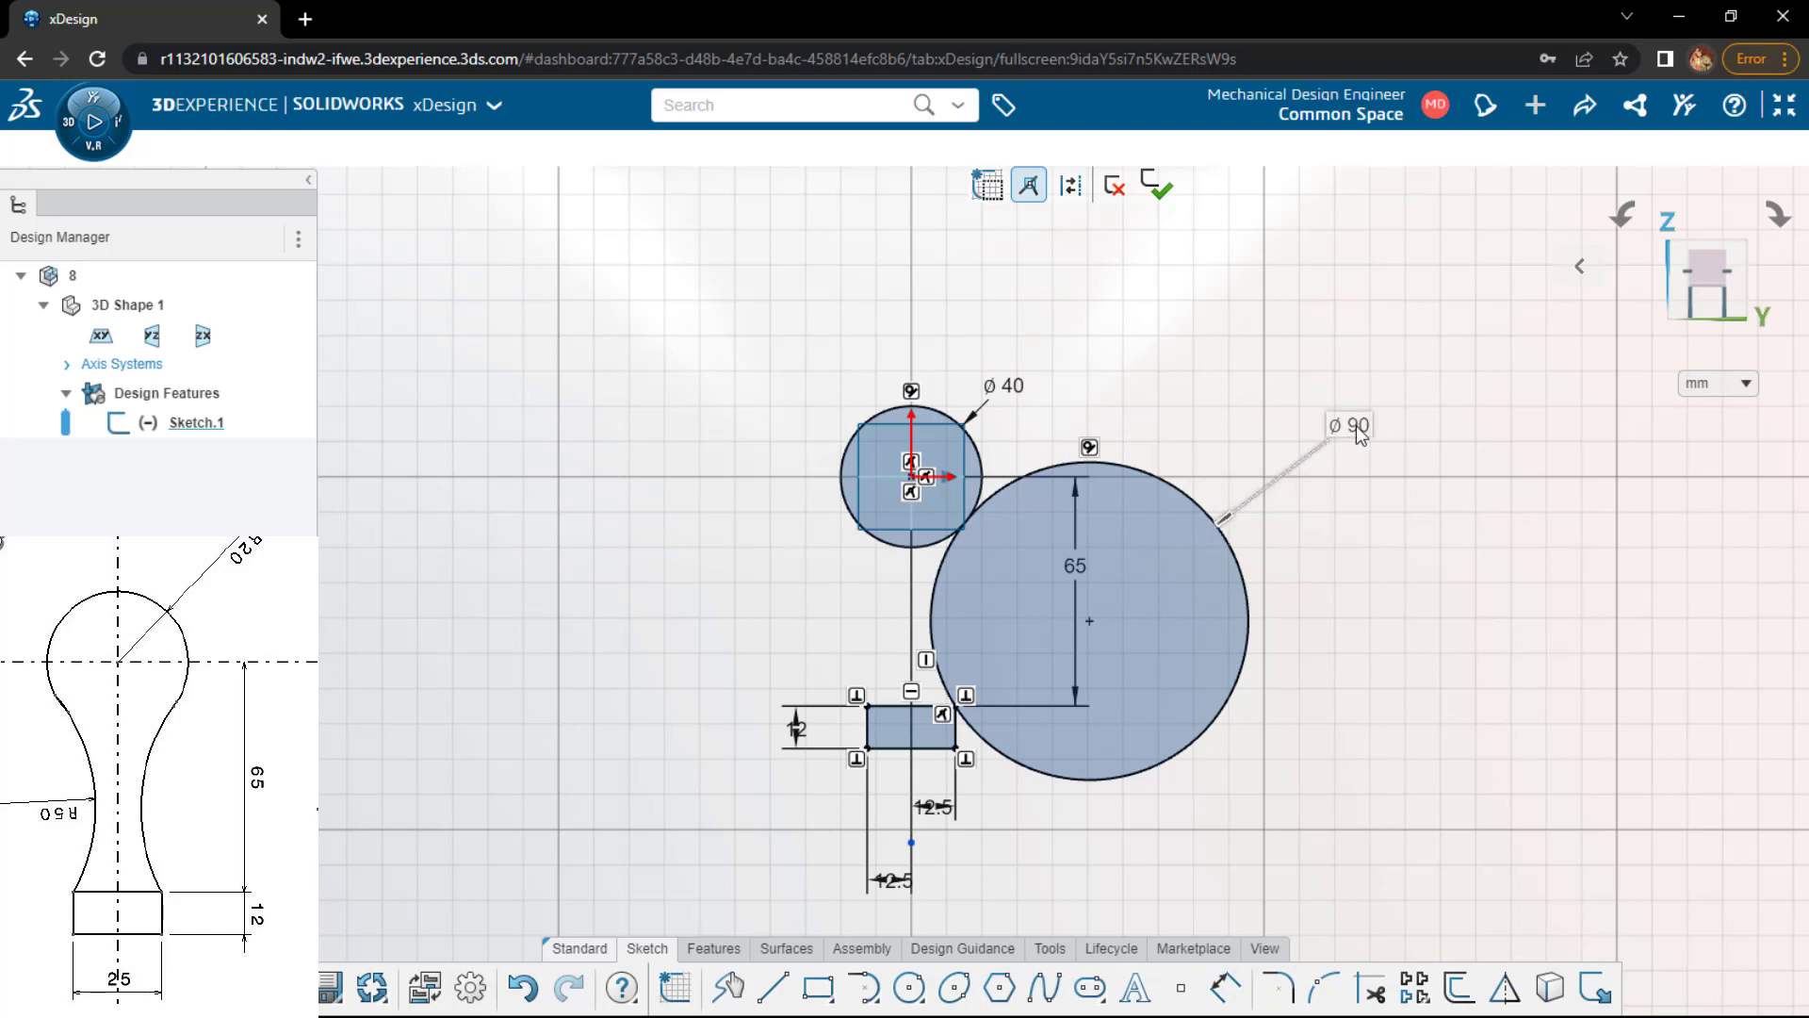
pyautogui.doubleClick(1355, 428)
pyautogui.click(1447, 347)
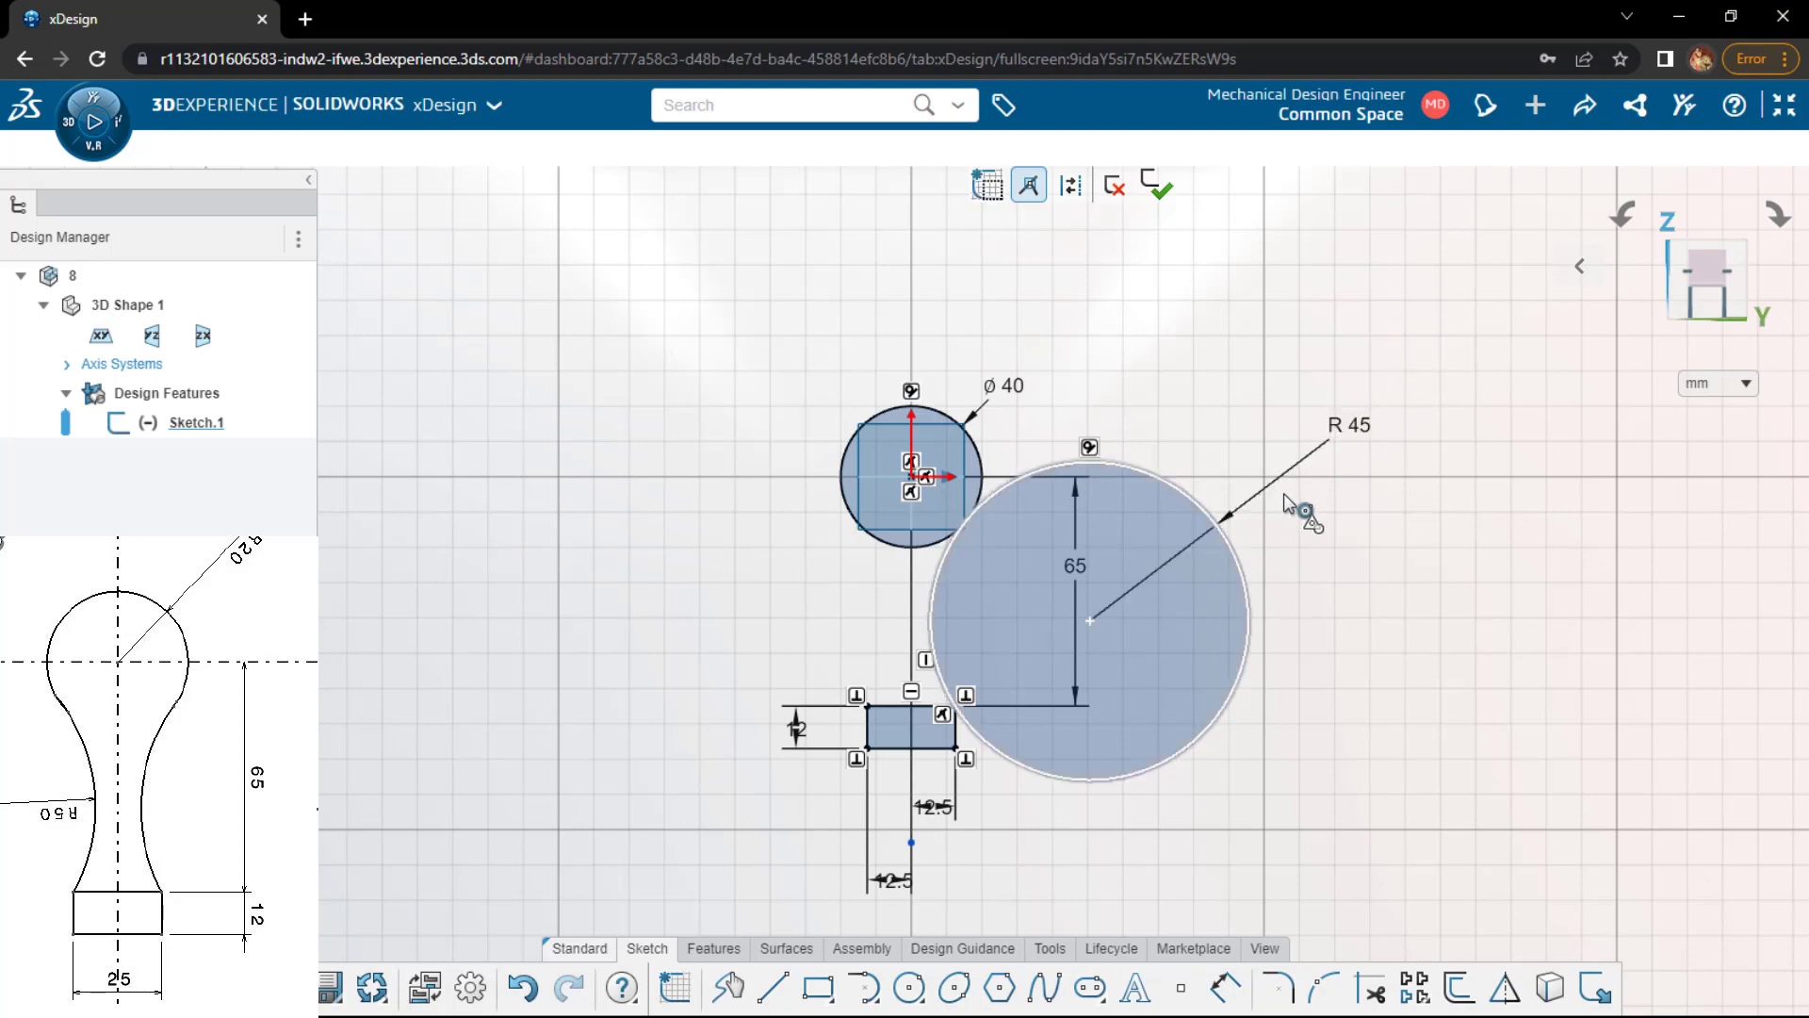
# - Trim the large circle down to the neck arc between the small circle and rectangle, and place its radius dimension beside the arc
pyautogui.press('s')
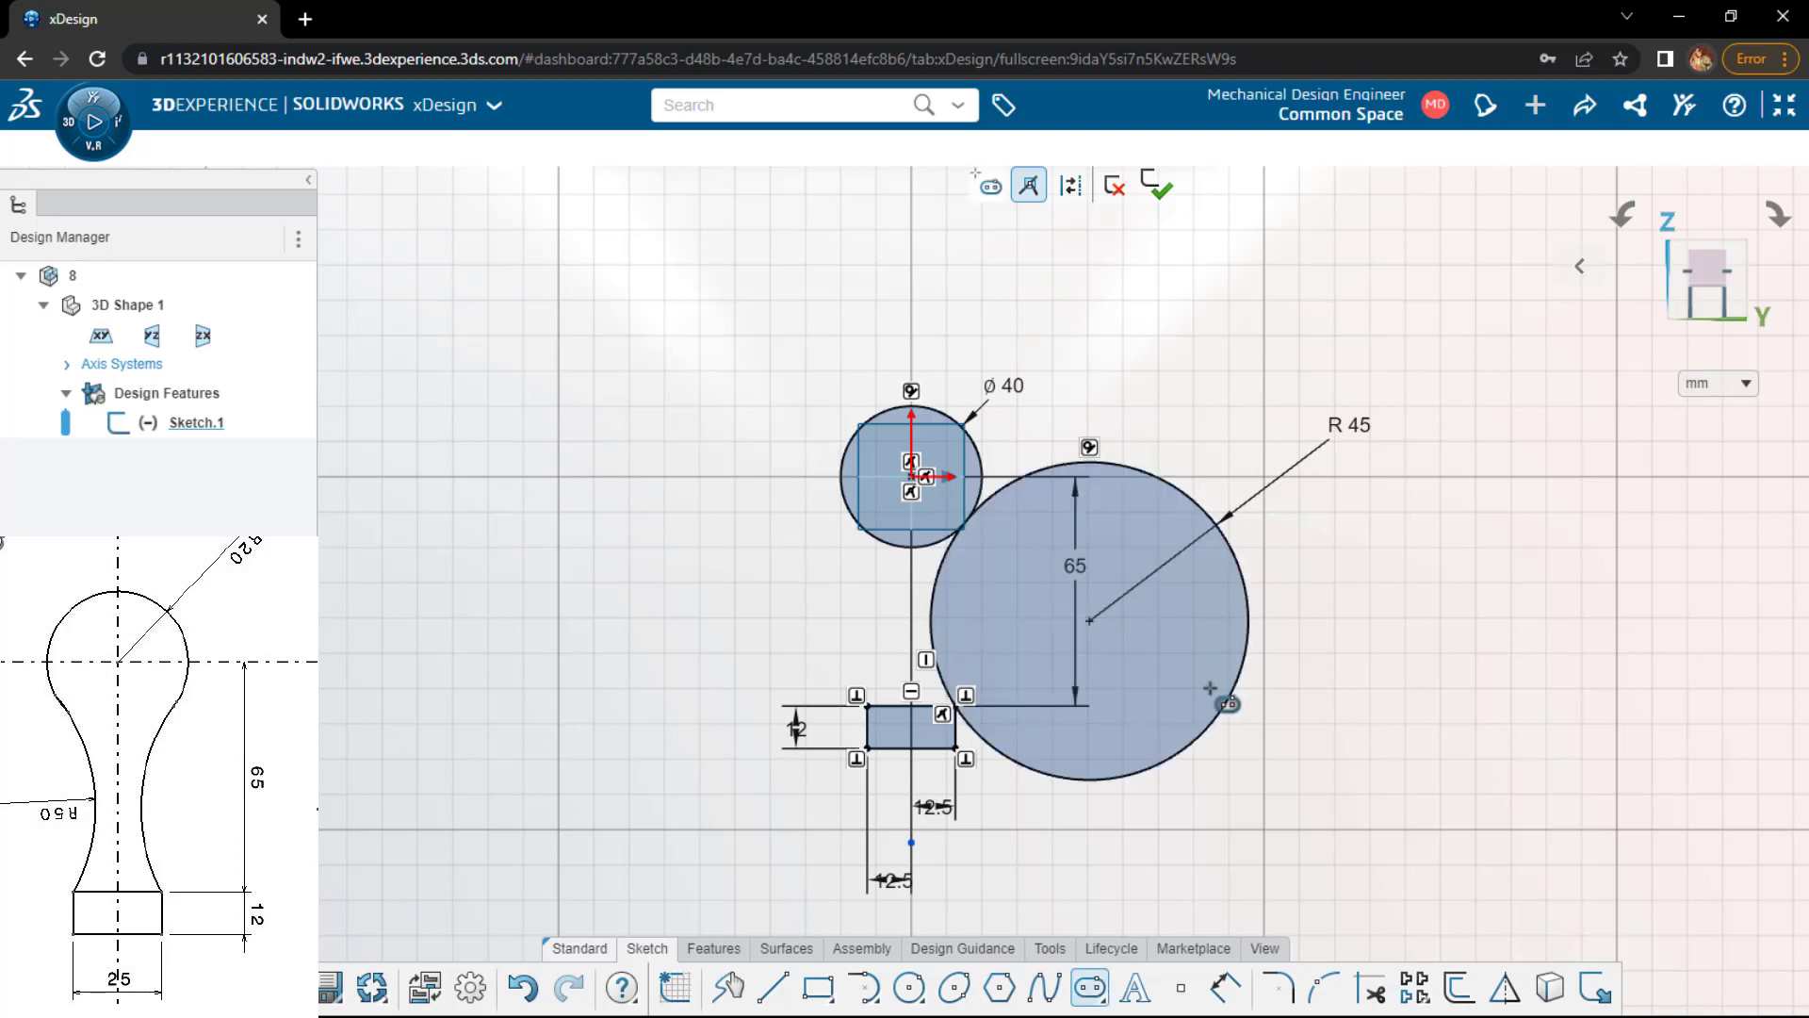
pyautogui.press('Escape')
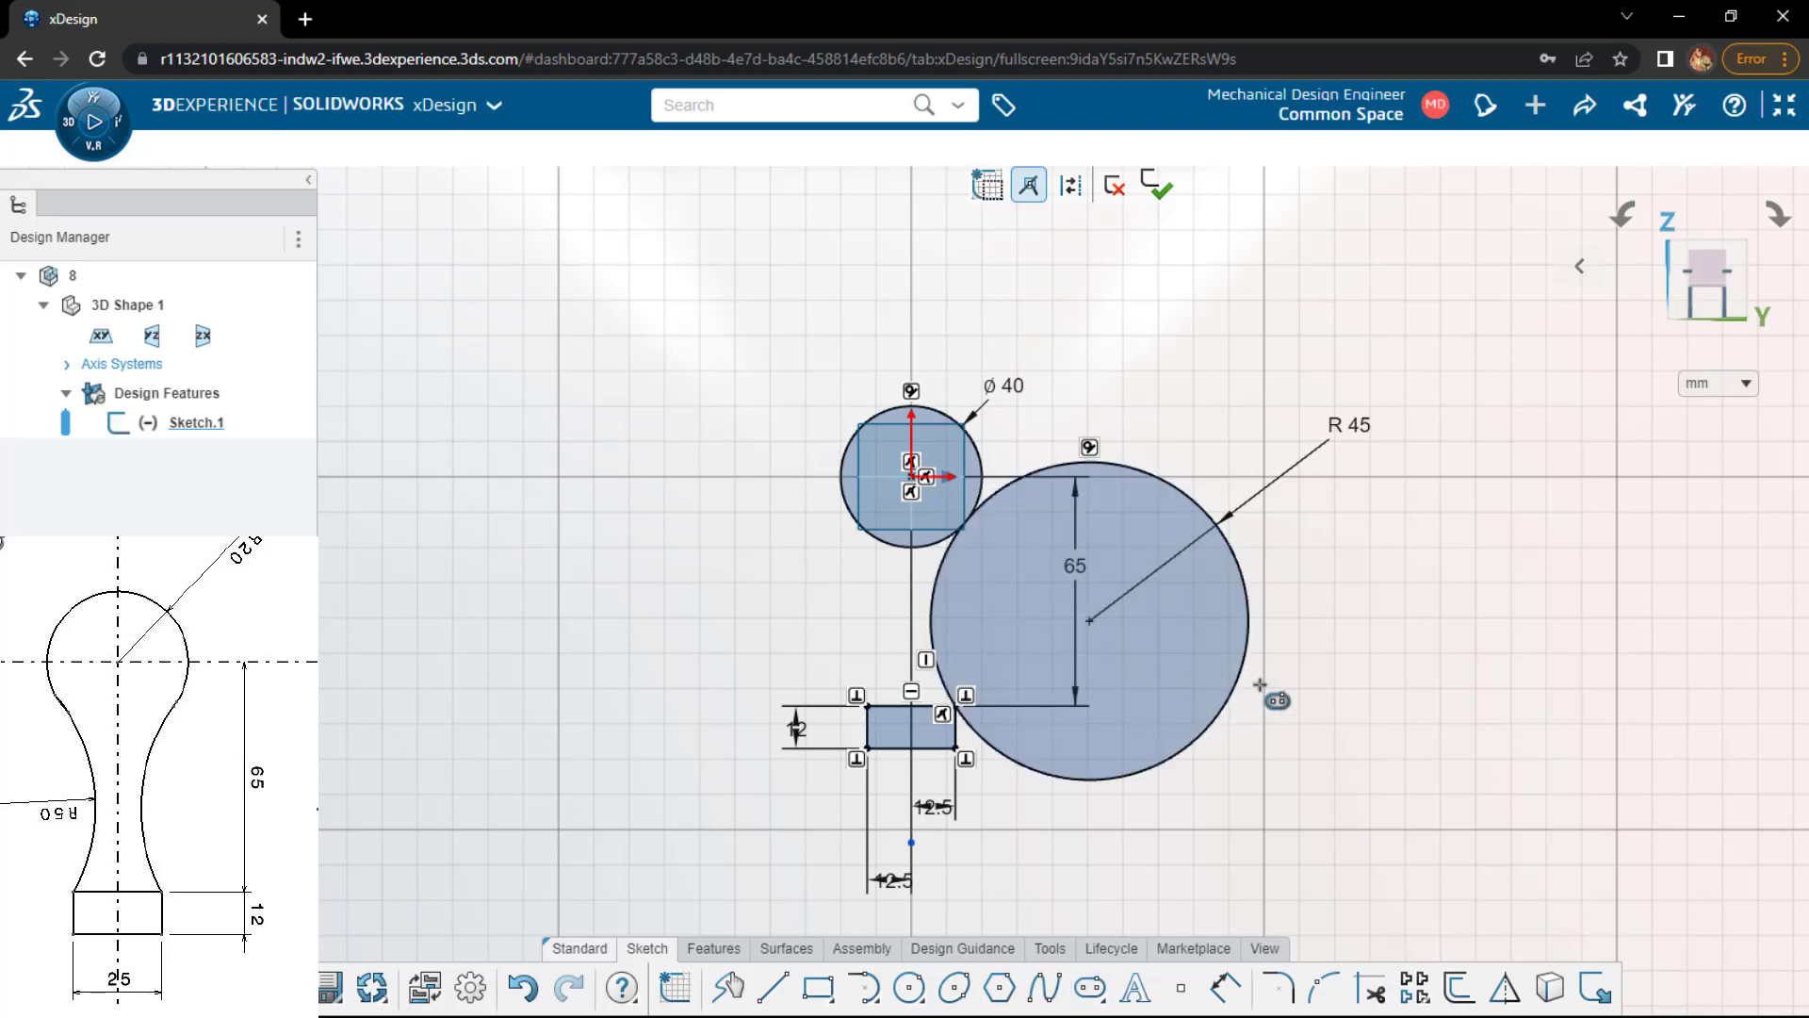
pyautogui.press('s')
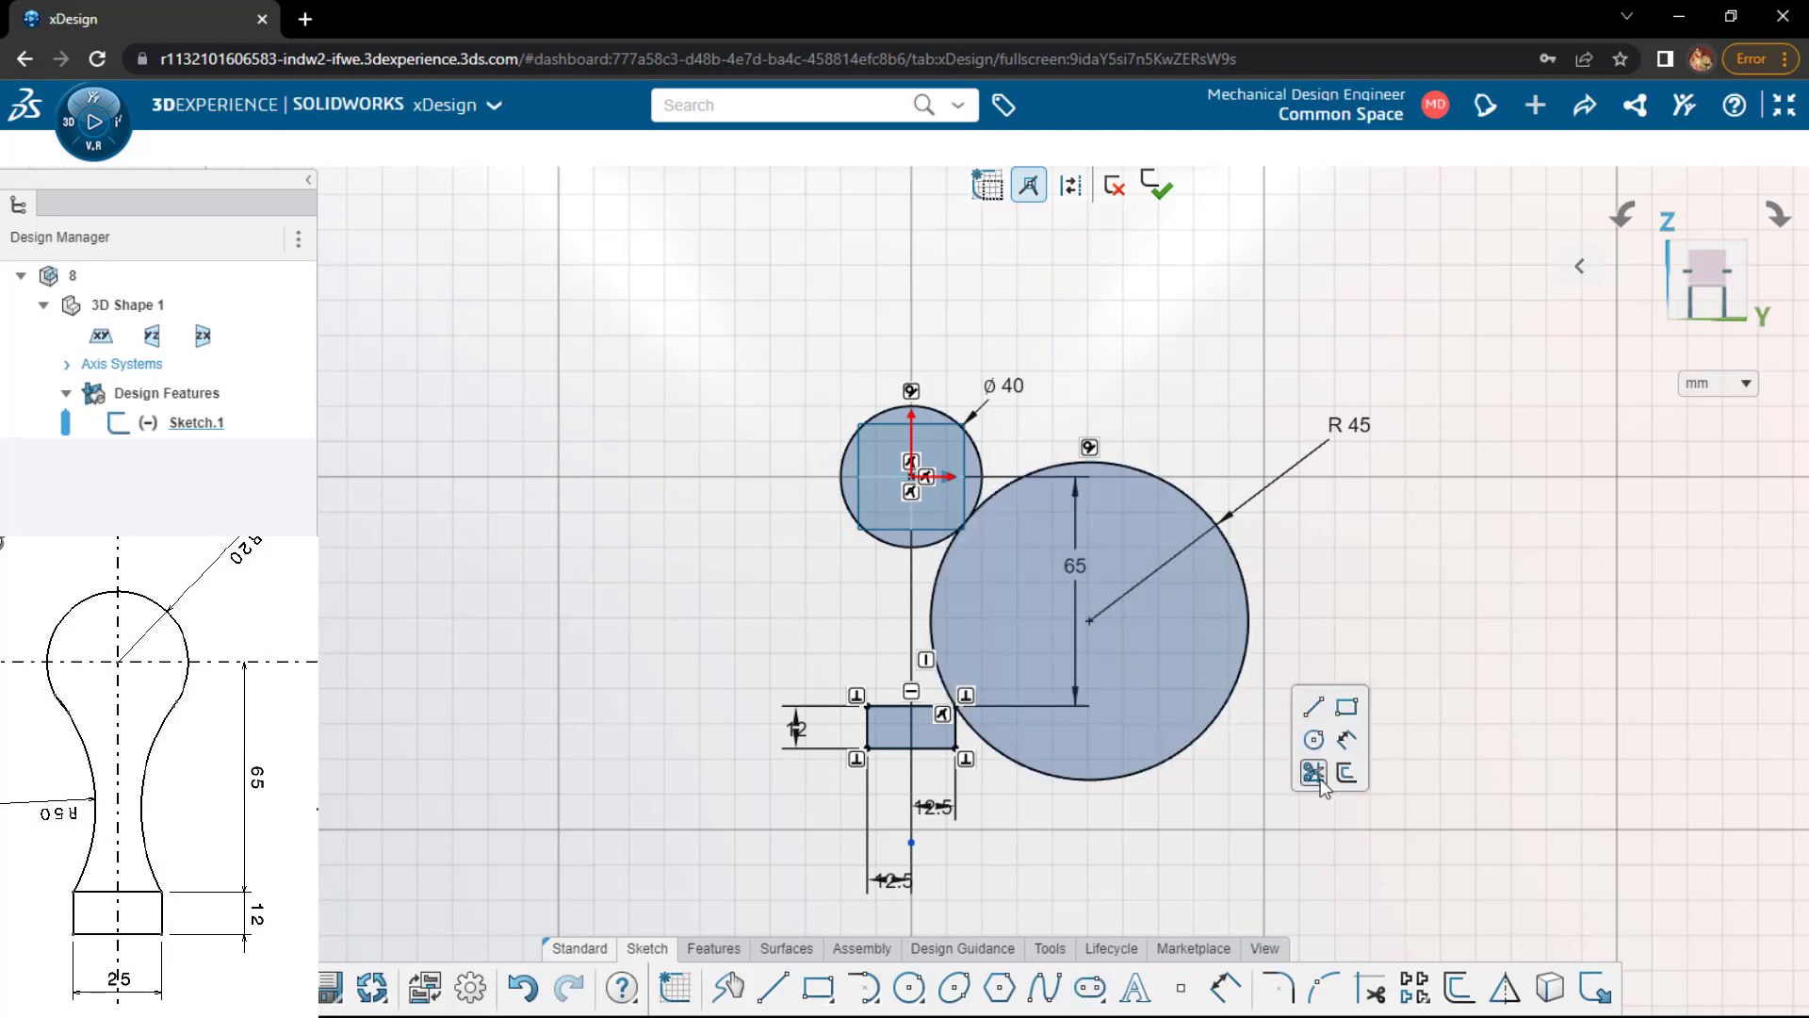
pyautogui.click(1315, 768)
pyautogui.click(1208, 712)
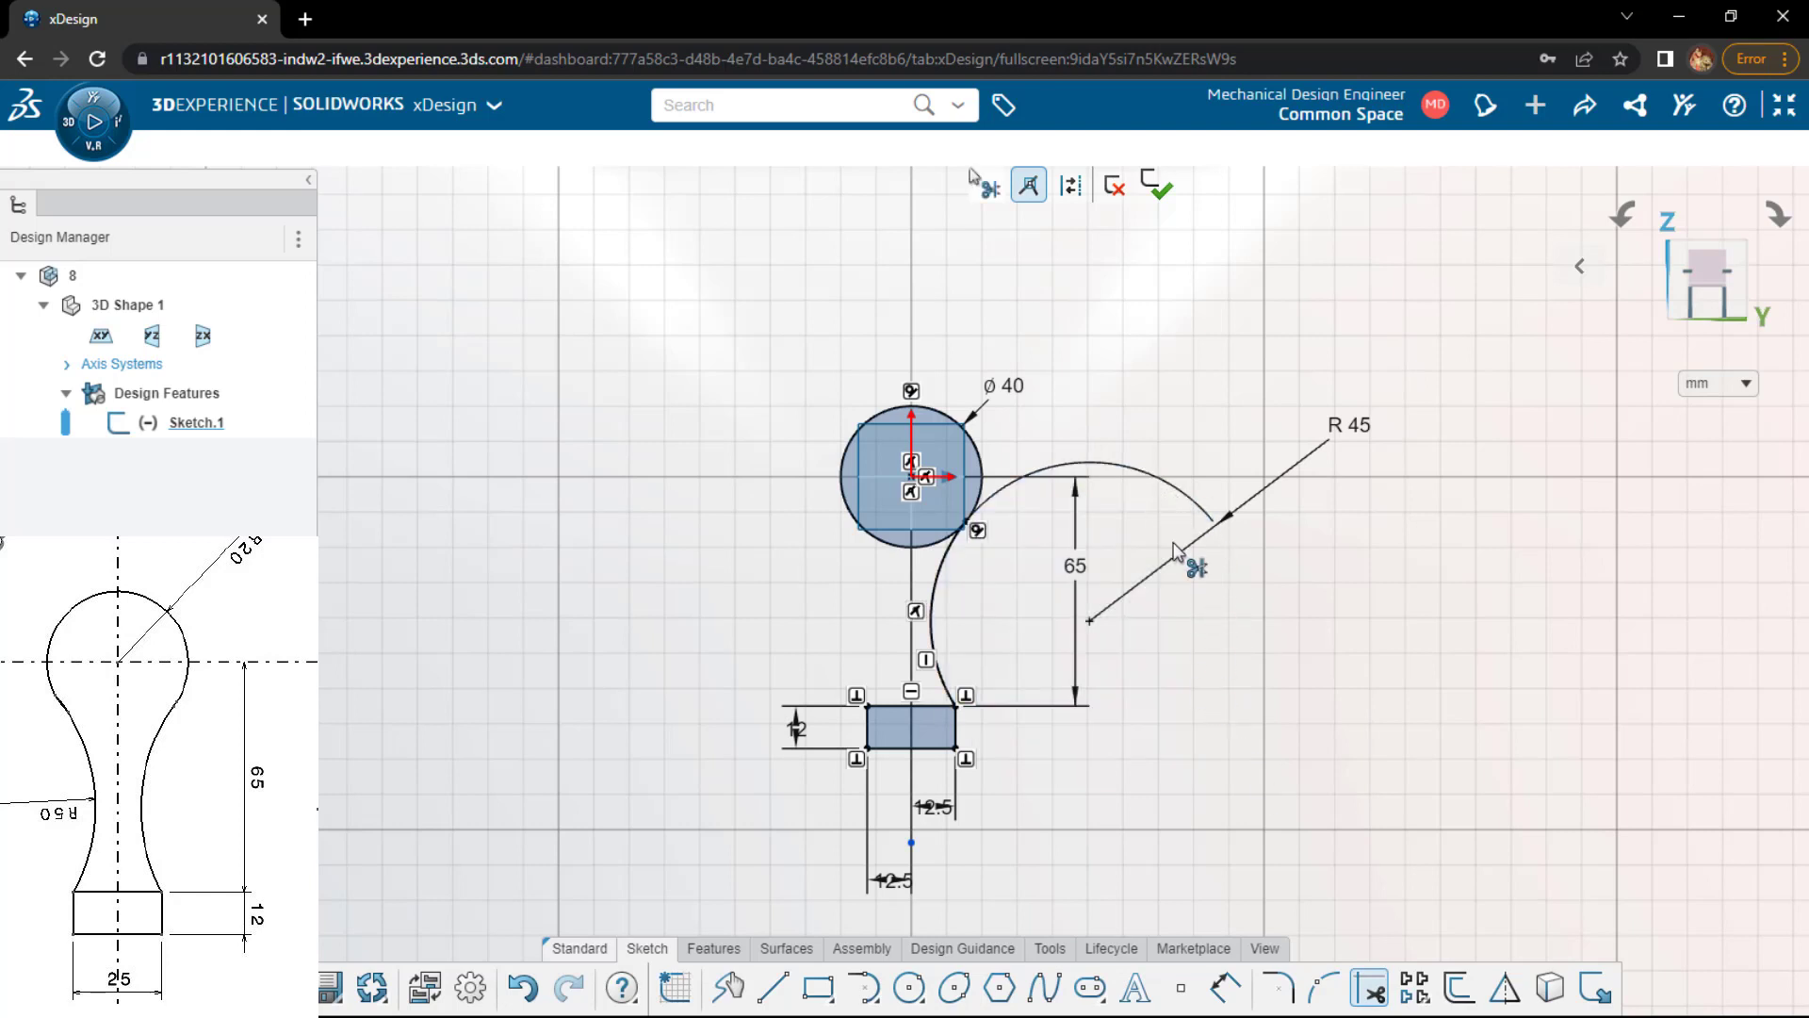
pyautogui.press('Escape')
pyautogui.moveTo(1345, 435); pyautogui.dragTo(991, 608)
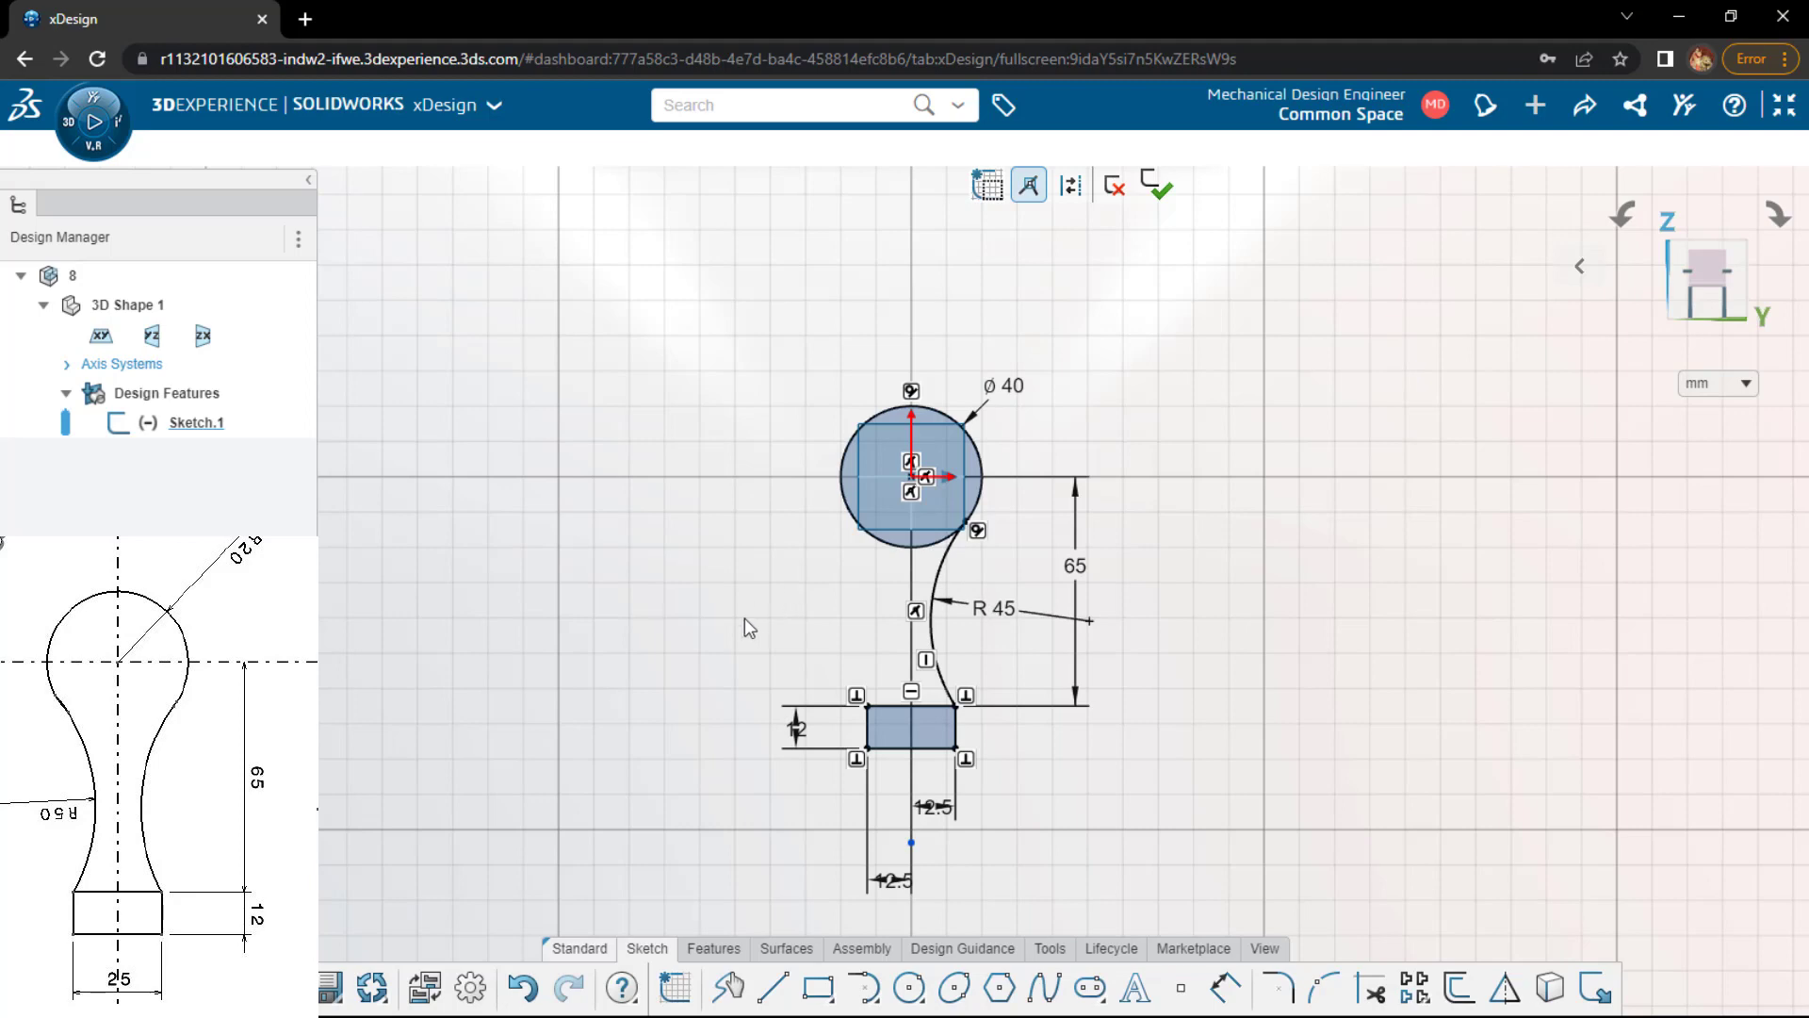
# - Mirror the neck arc about the vertical construction line
pyautogui.scroll(2, 747, 627)
pyautogui.scroll(-2, 805, 685)
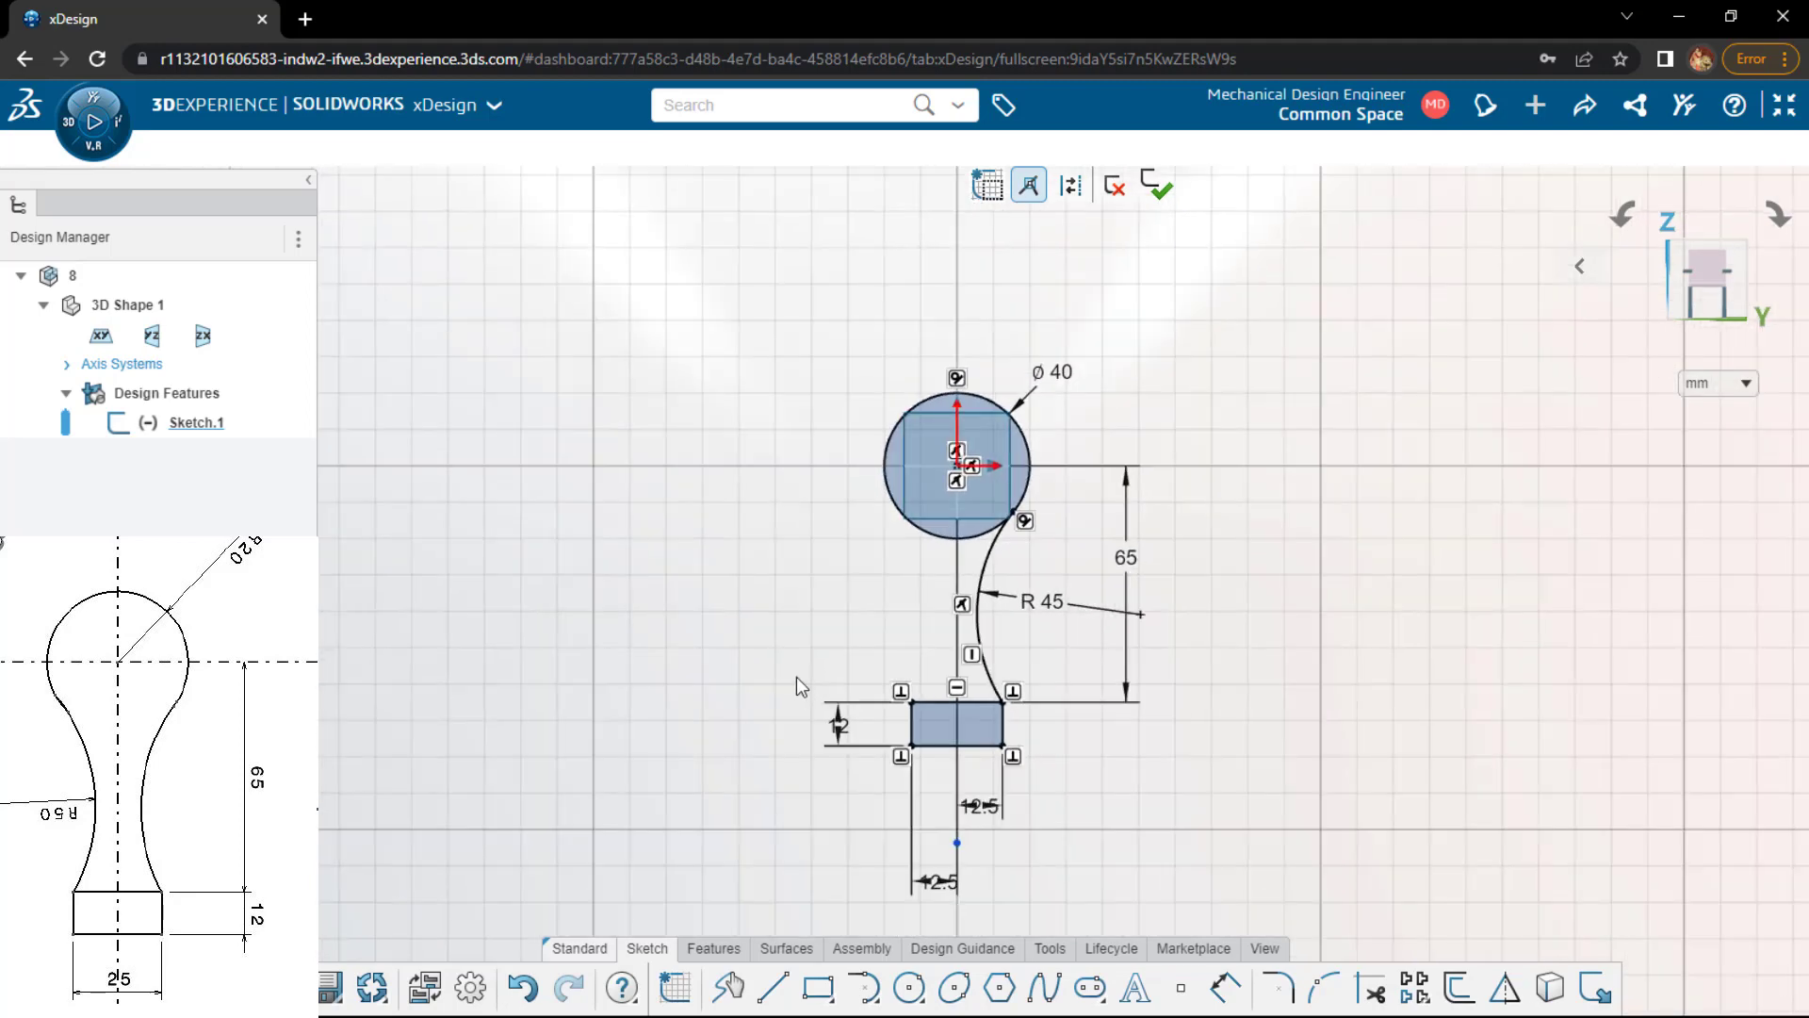
pyautogui.moveTo(887, 541); pyautogui.dragTo(1078, 645)
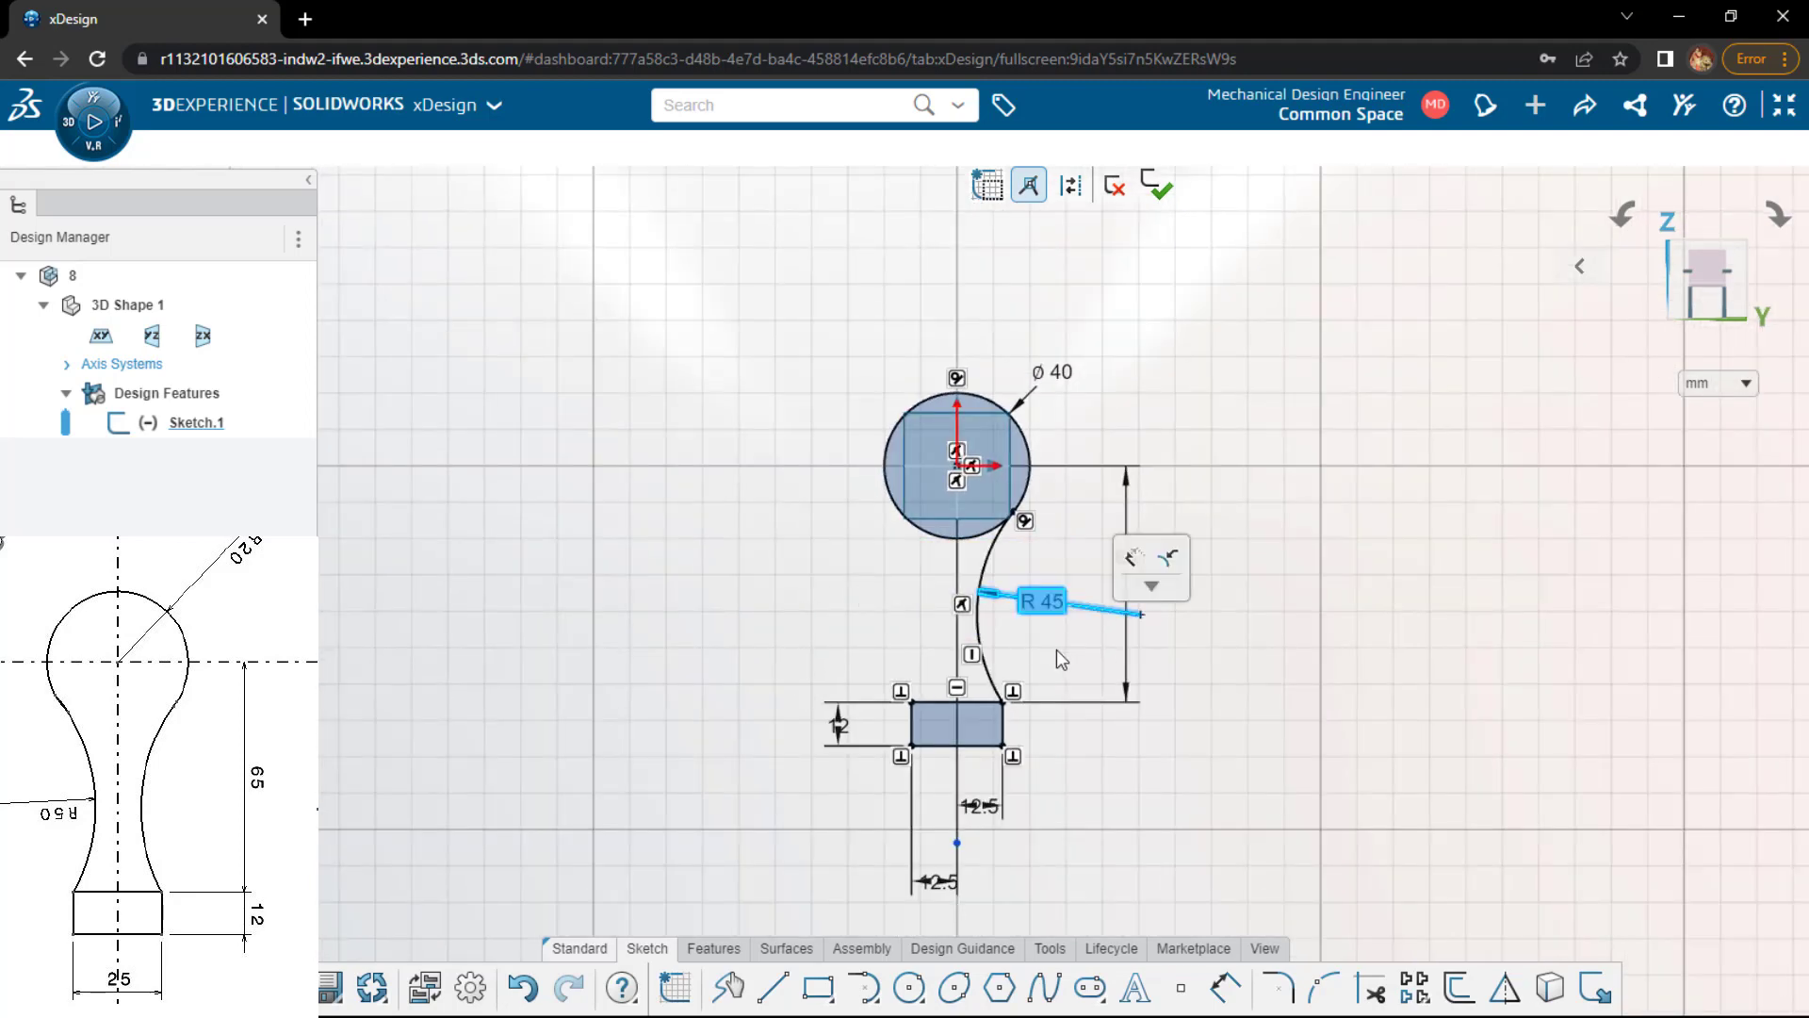
pyautogui.click(1020, 649)
pyautogui.click(986, 629)
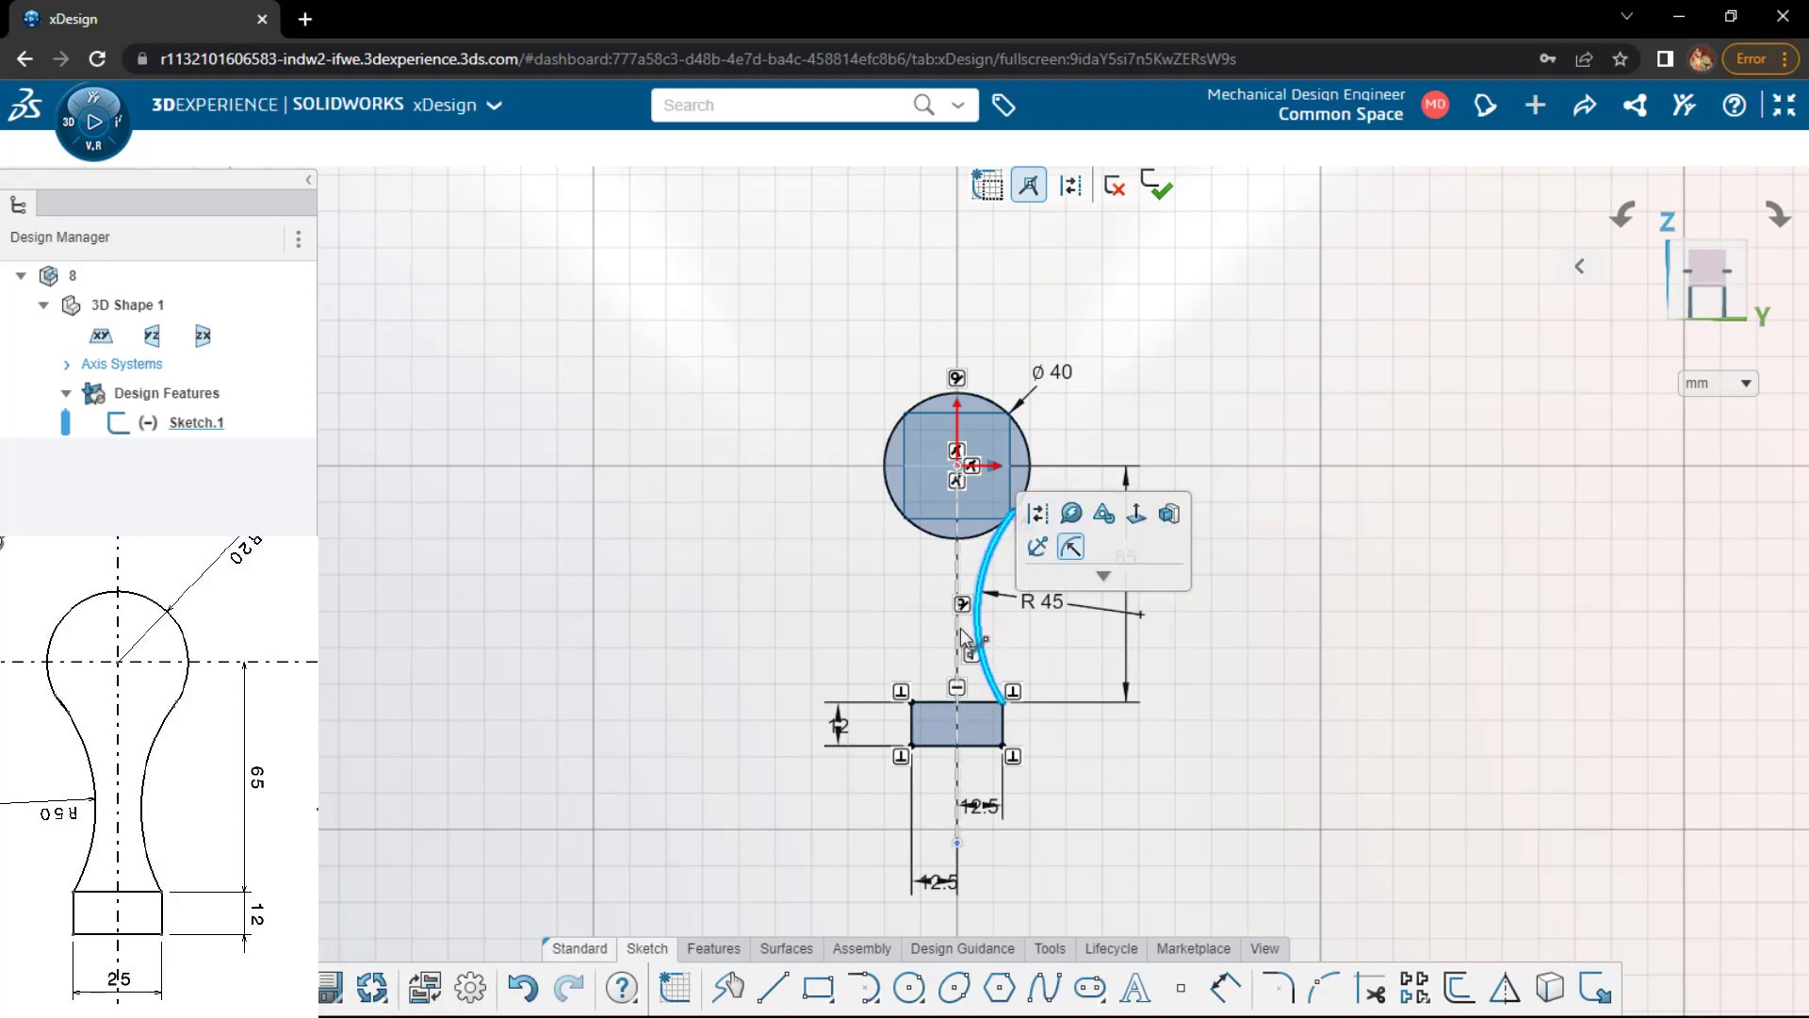
pyautogui.click(970, 628)
pyautogui.click(1081, 512)
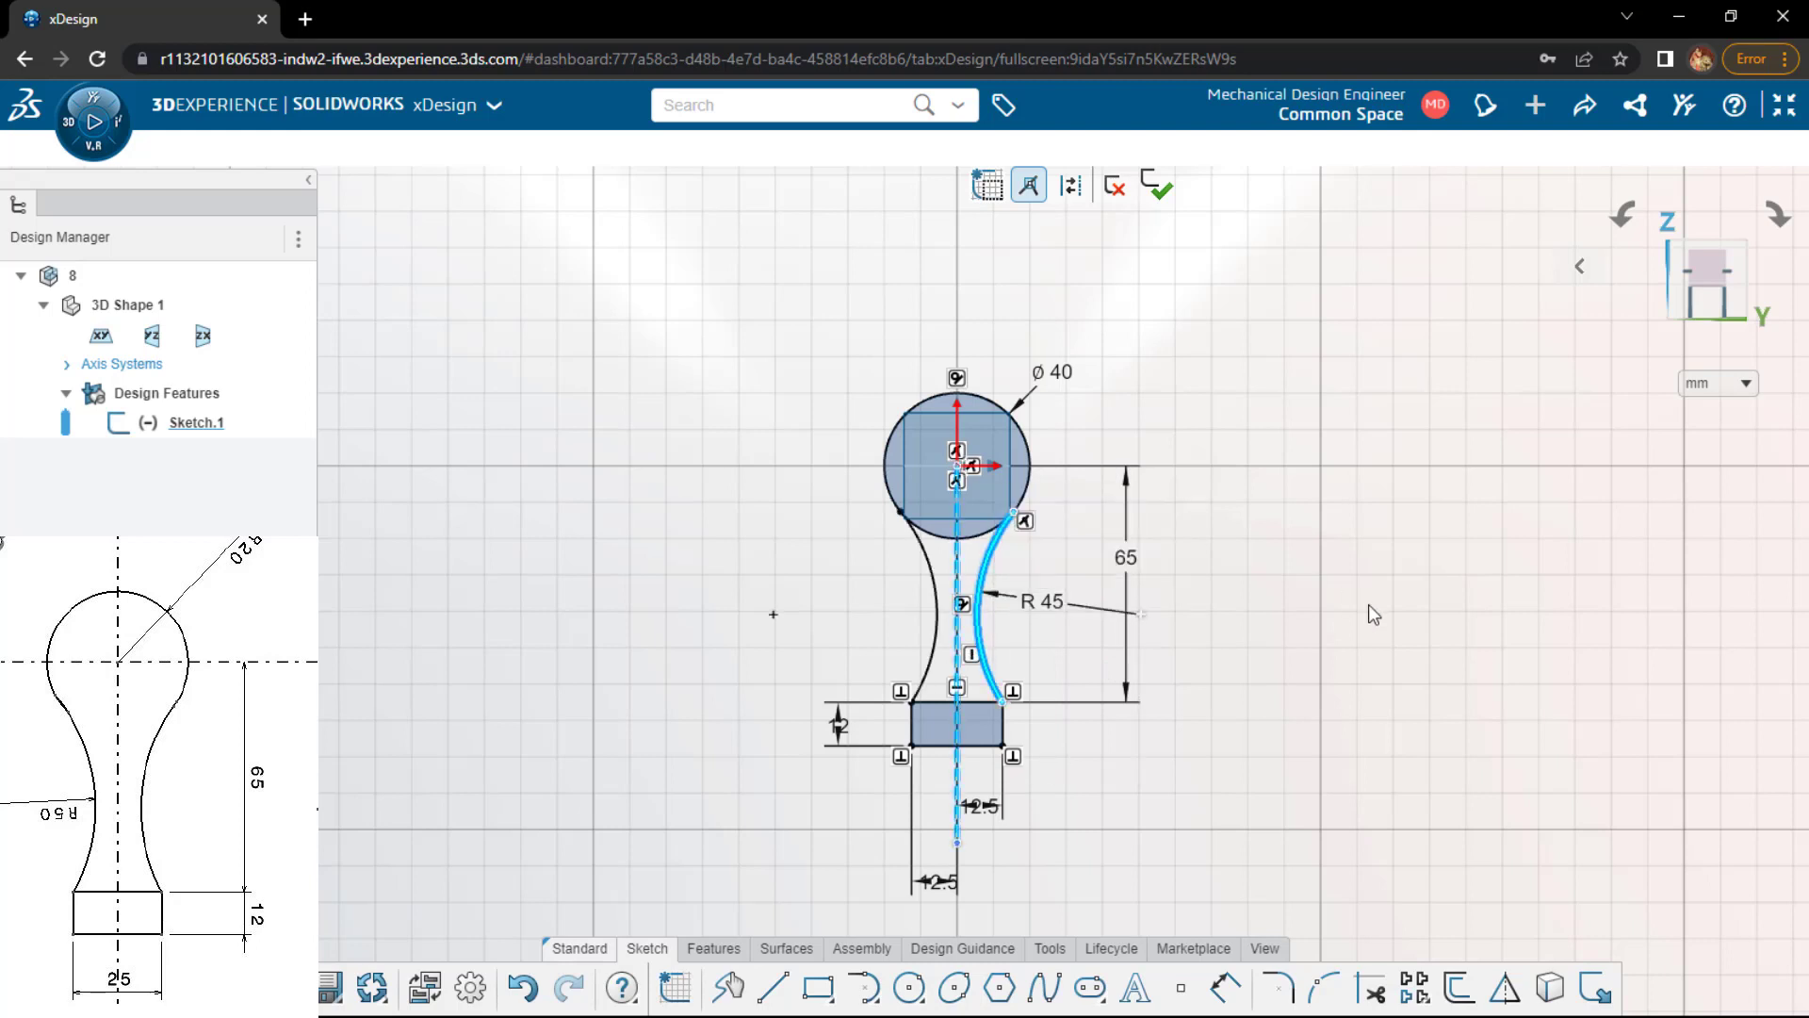
pyautogui.click(1358, 612)
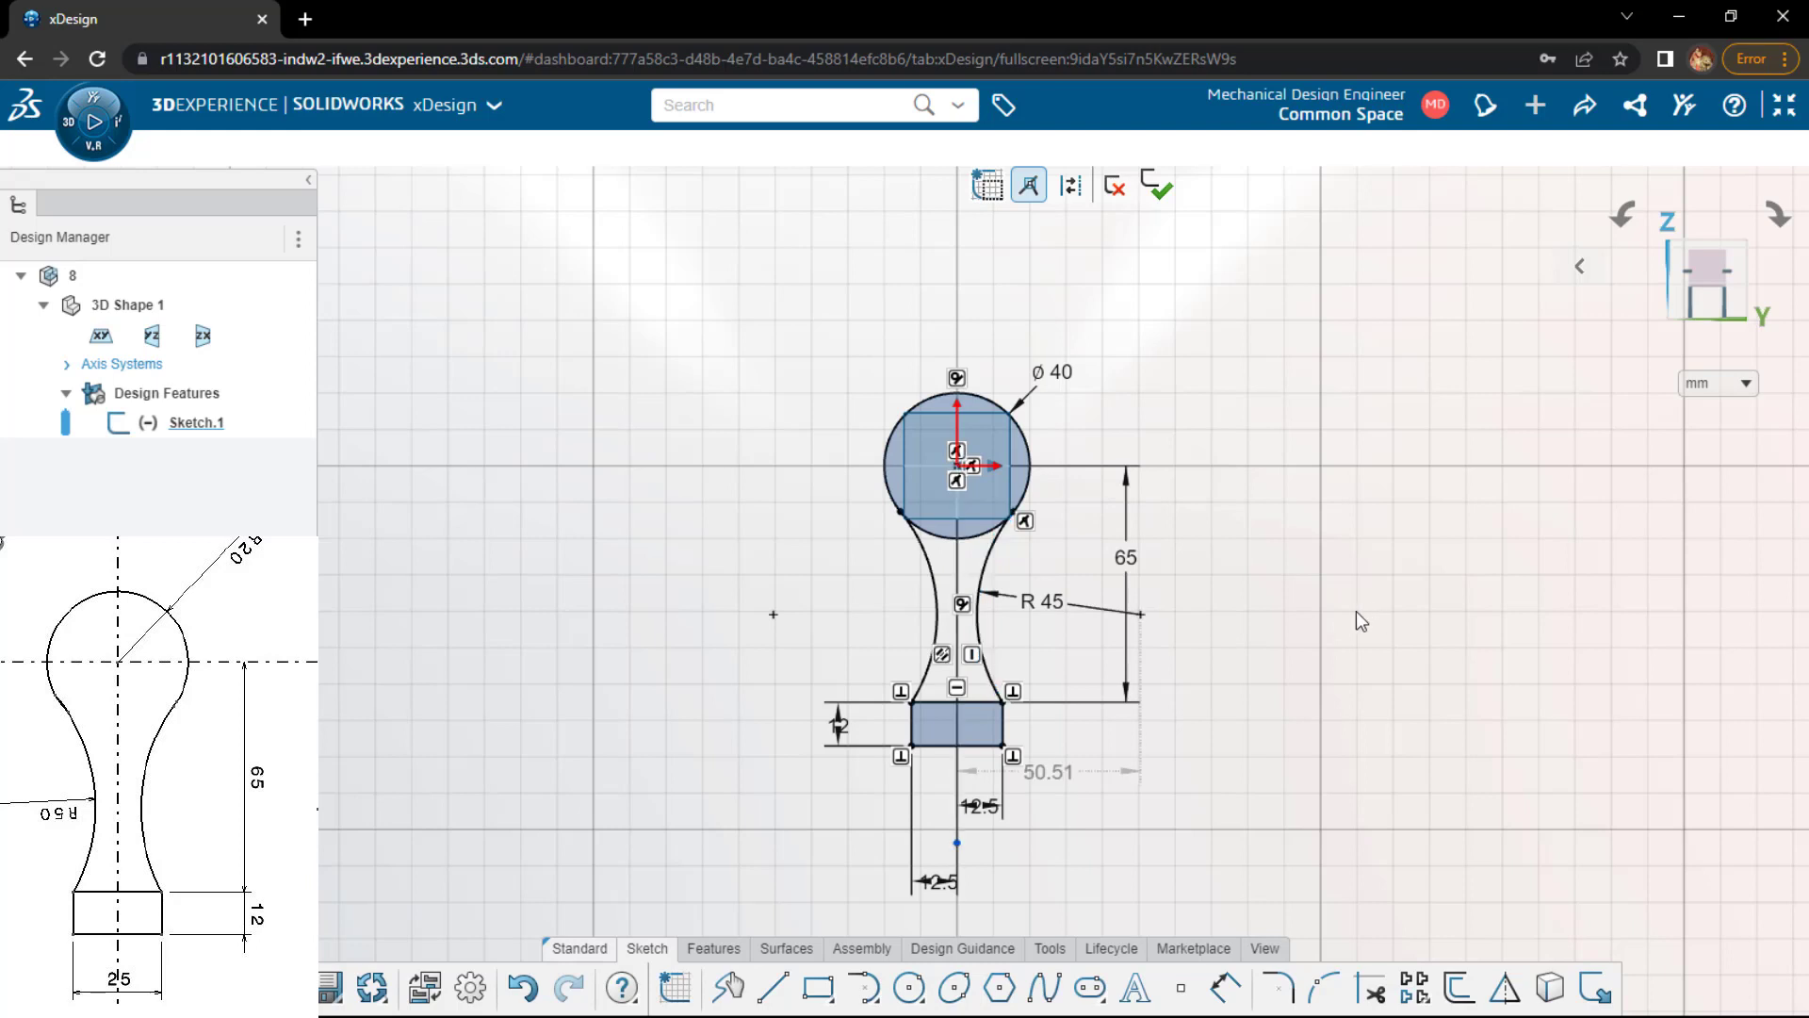
# - Trim away the lower part of the 40 mm circle between the two neck arcs
pyautogui.click(645, 653)
pyautogui.click(704, 741)
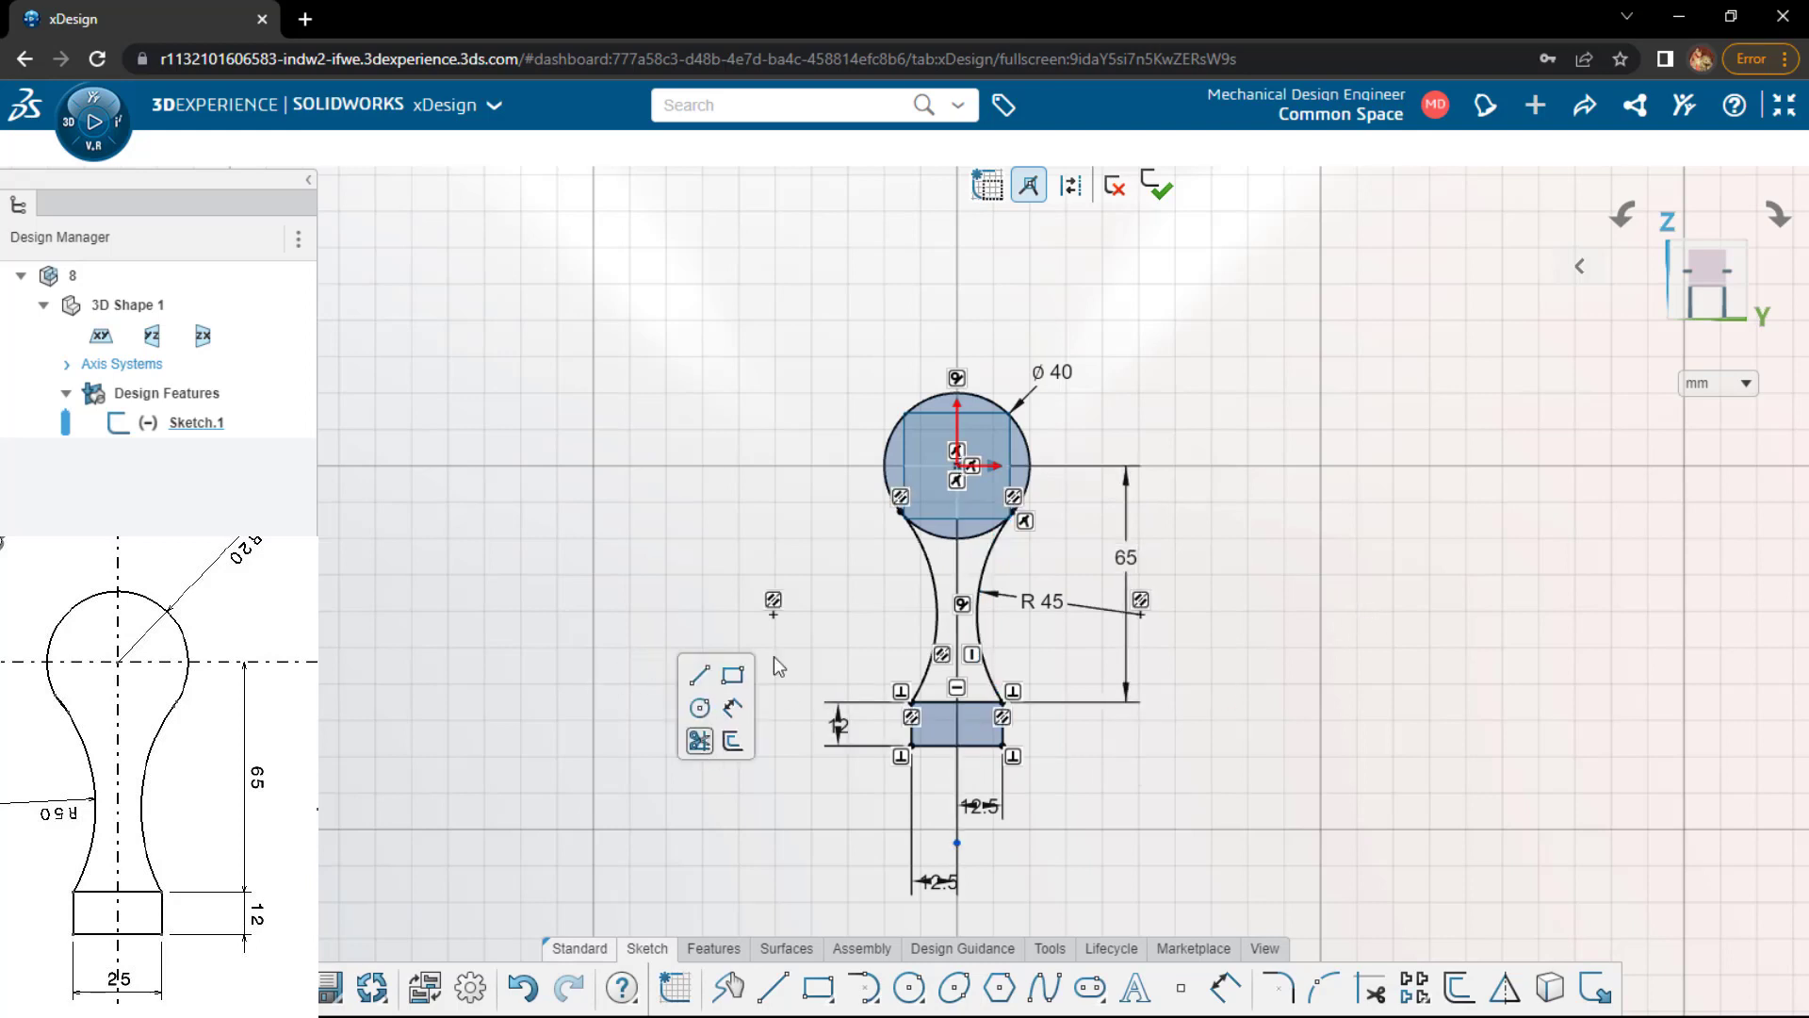
pyautogui.click(945, 538)
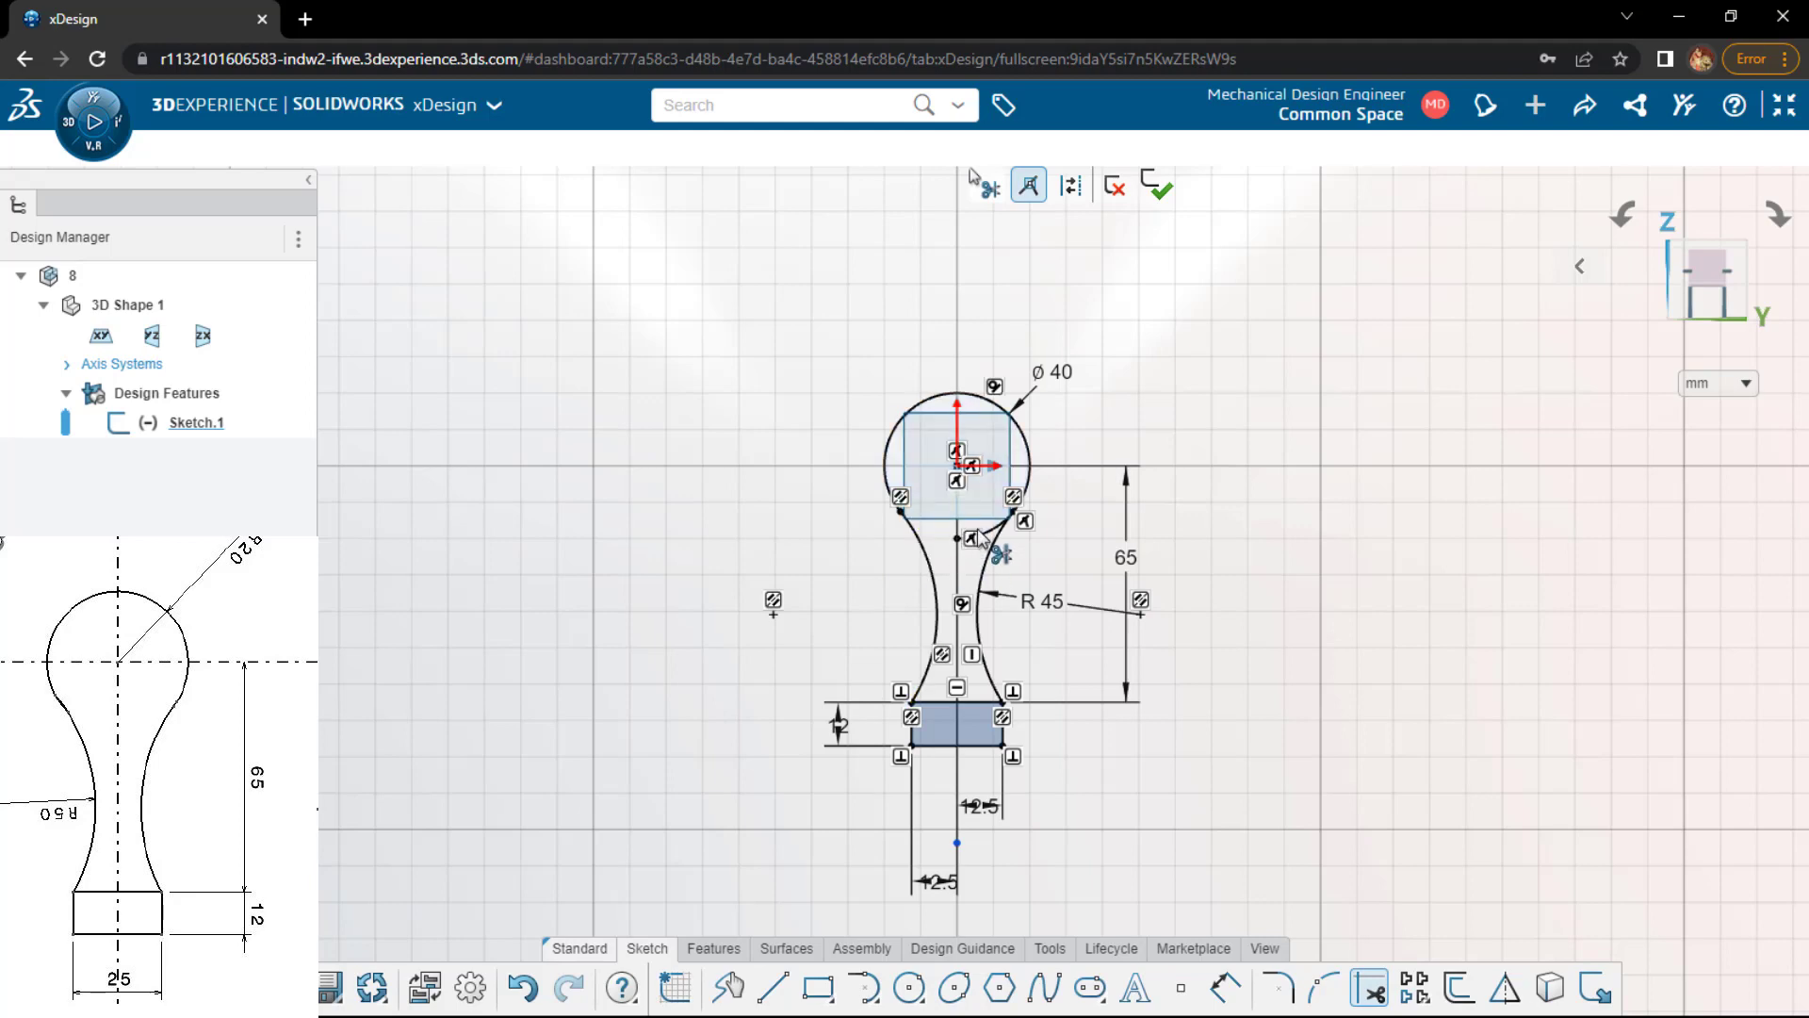
pyautogui.click(982, 533)
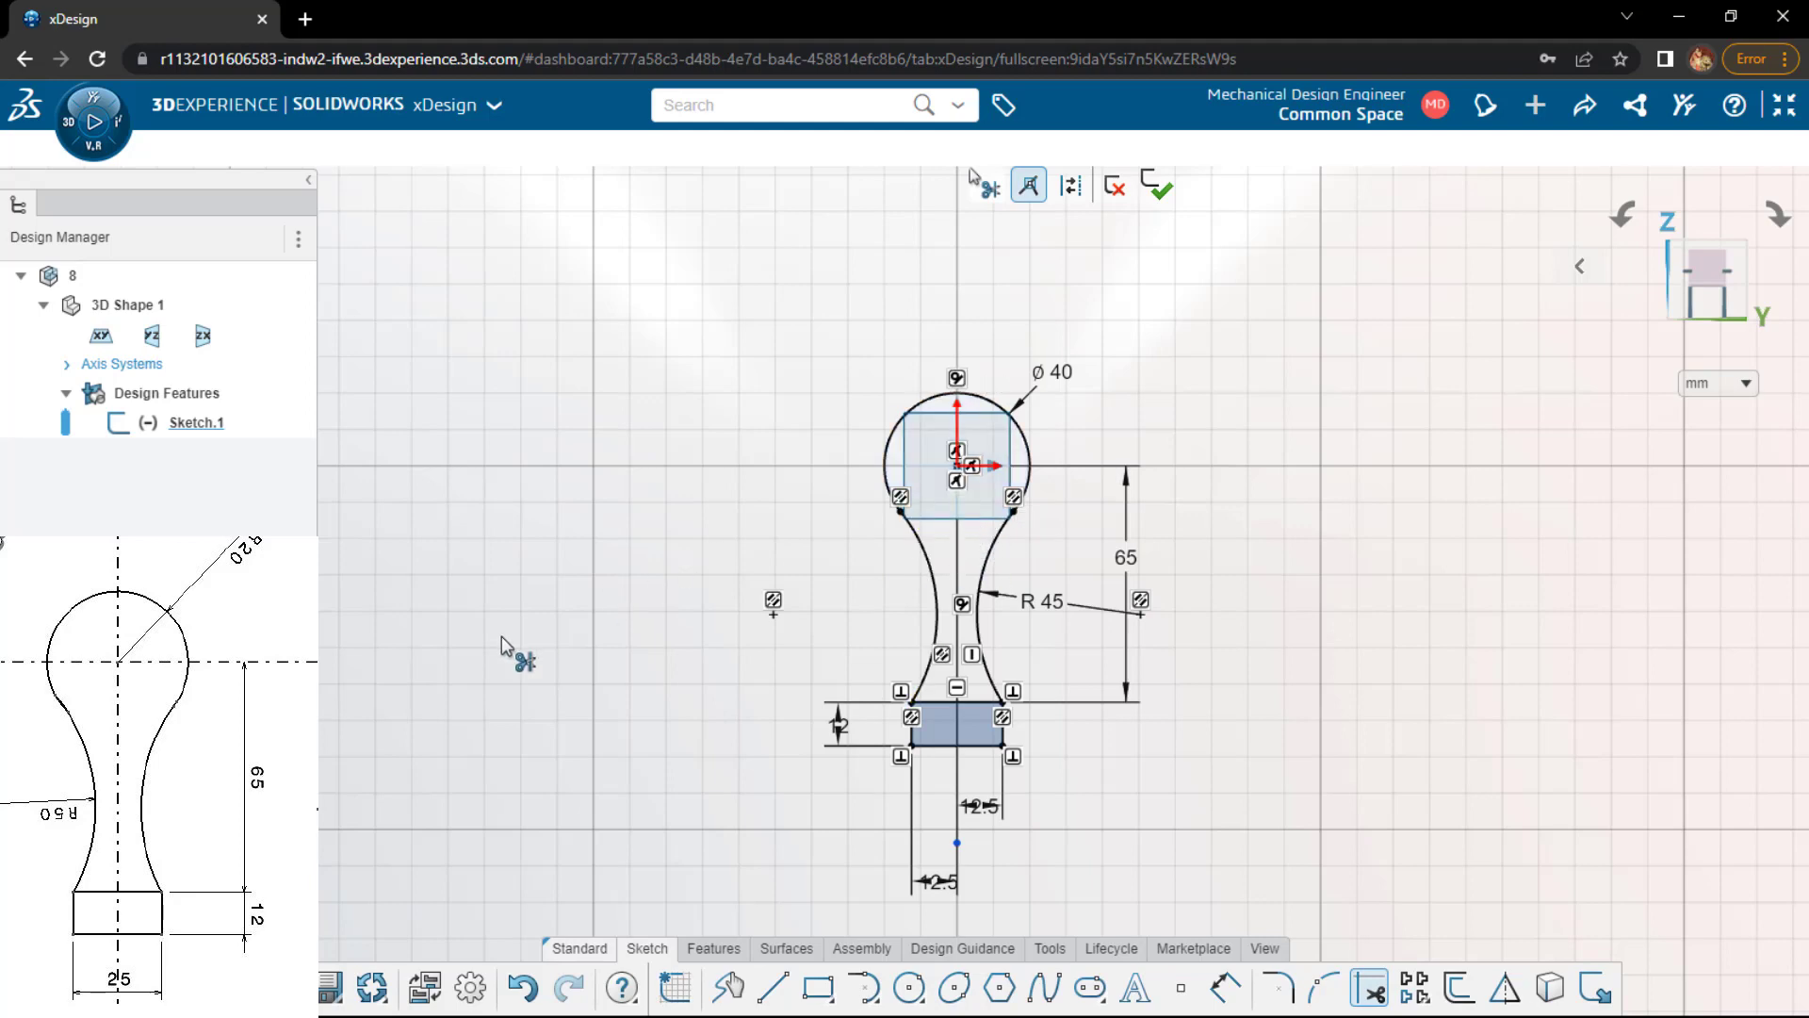
pyautogui.scroll(2, 502, 636)
pyautogui.scroll(-1, 501, 636)
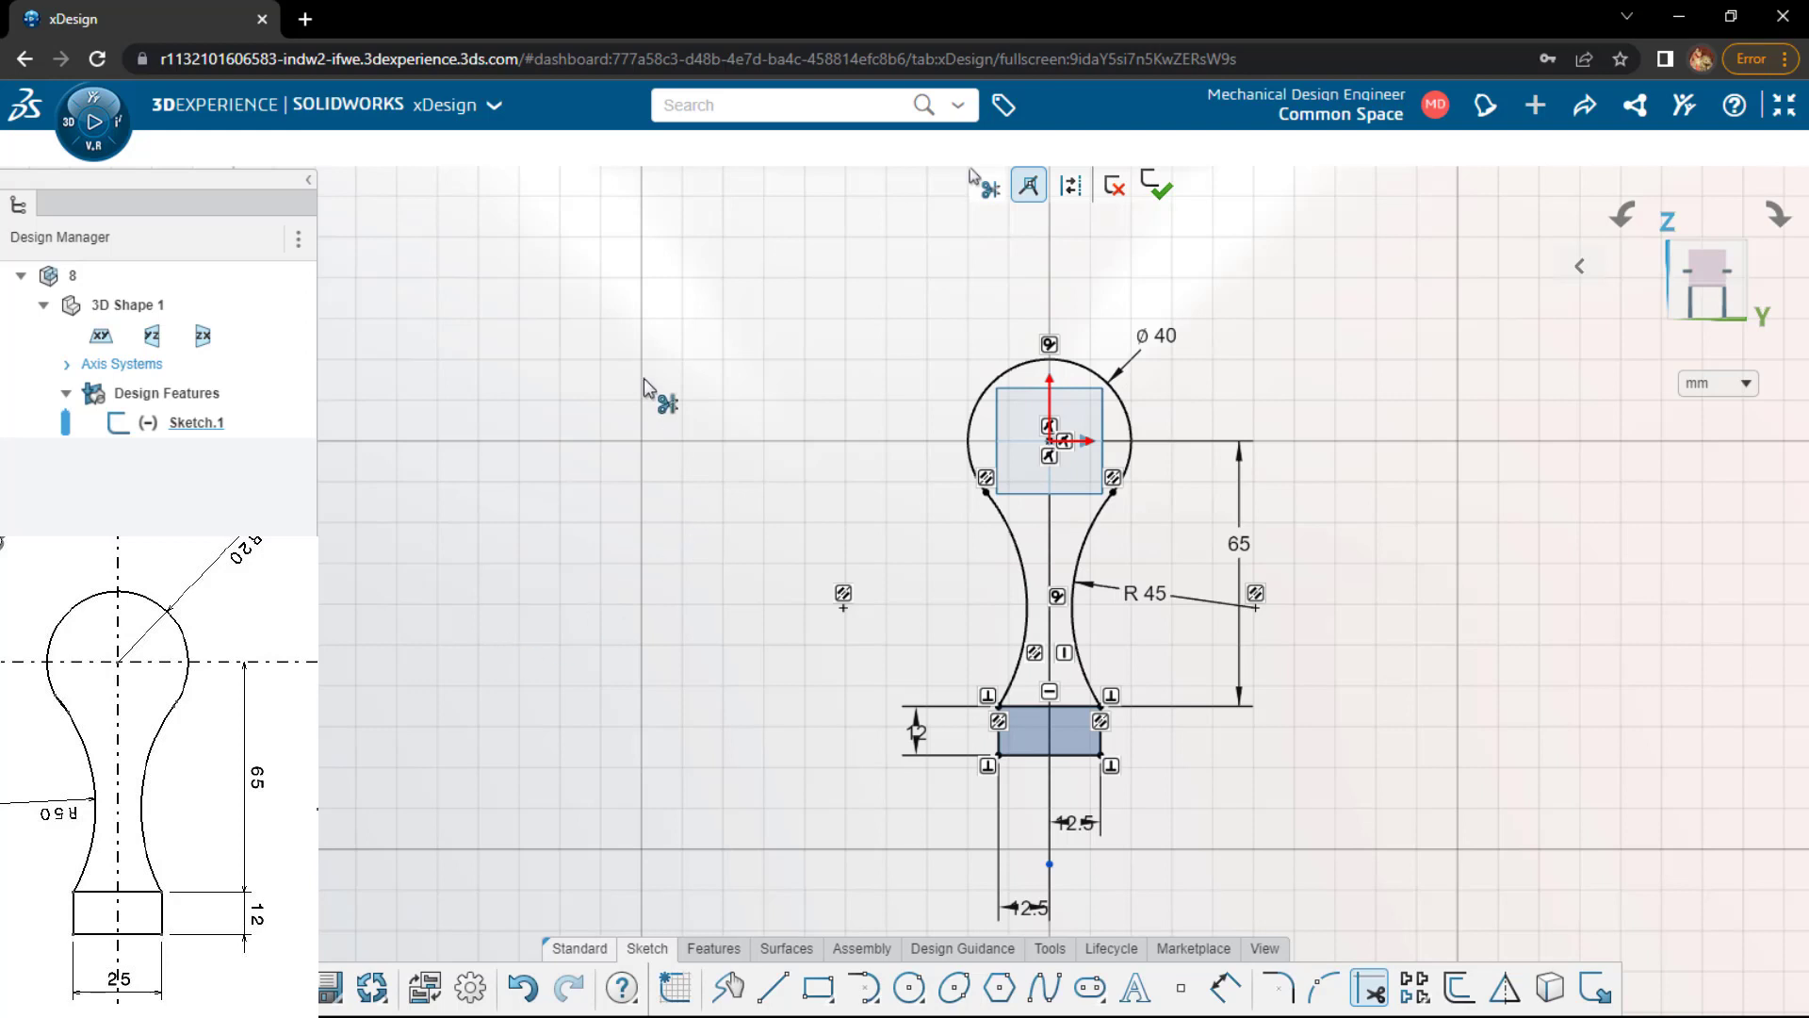
# - Save the knob component and create a new component named 9
pyautogui.click(330, 987)
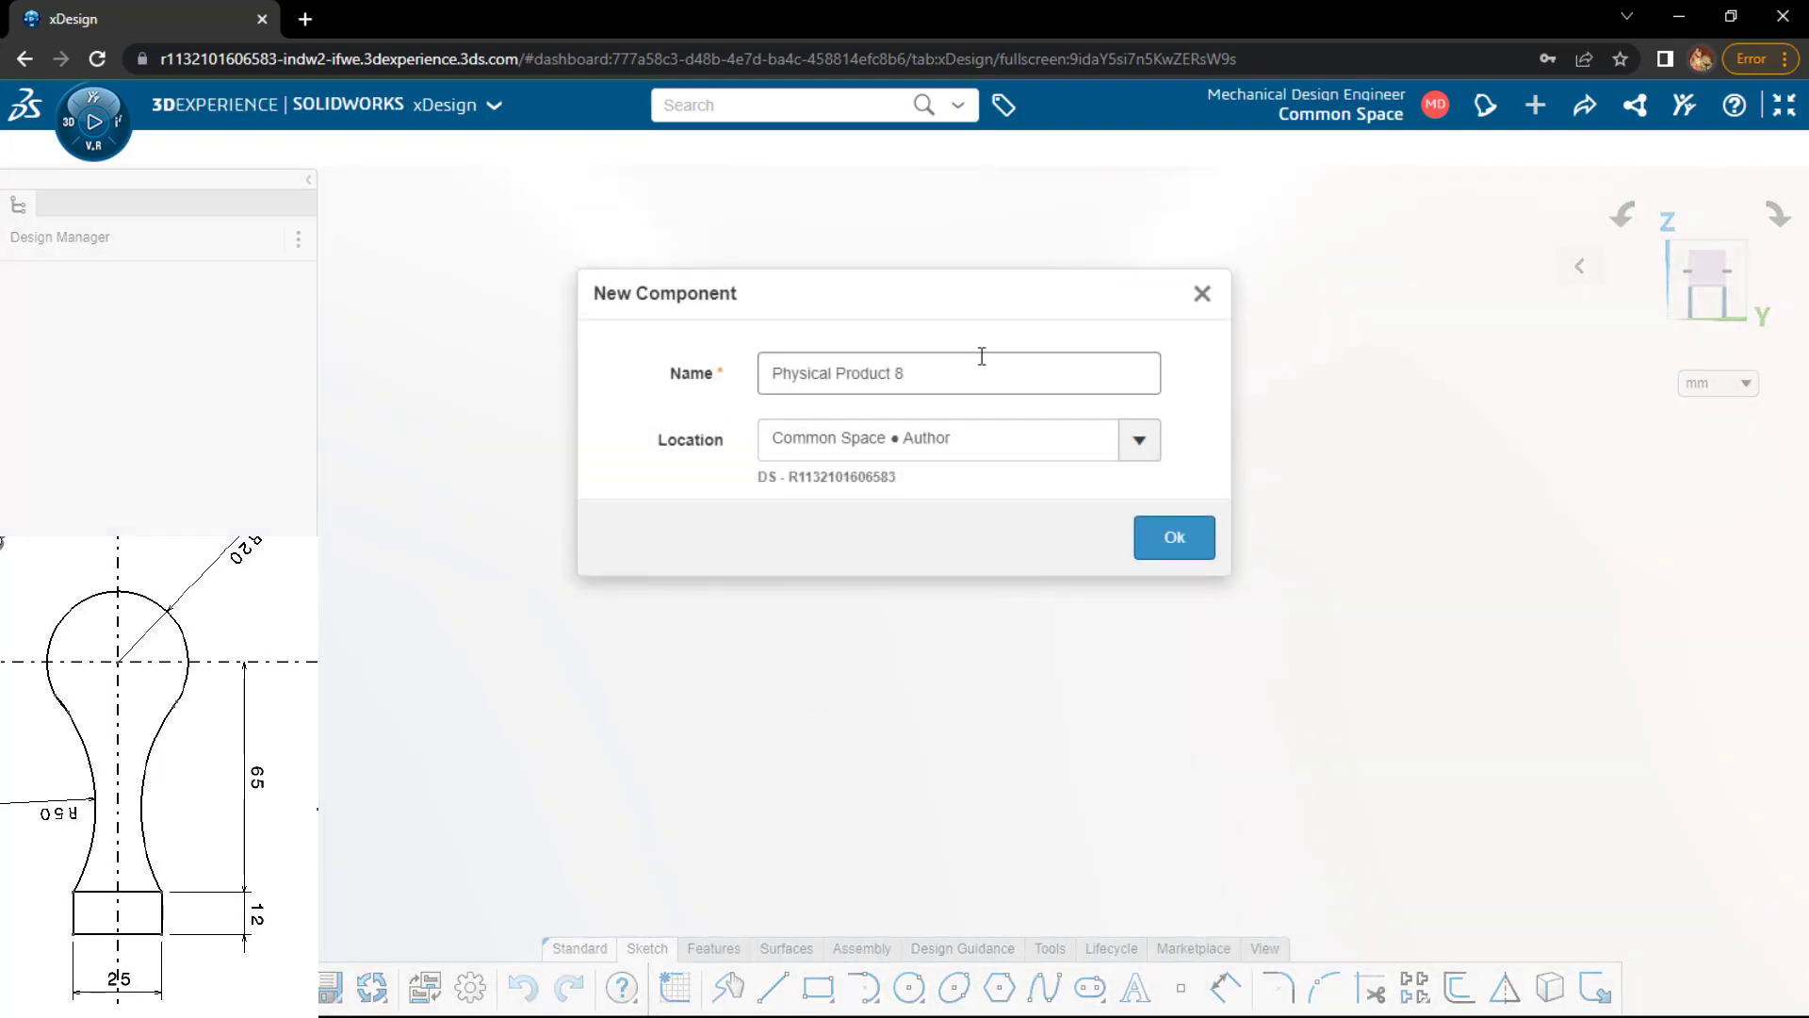
pyautogui.moveTo(981, 373); pyautogui.dragTo(557, 425)
pyautogui.write('B')
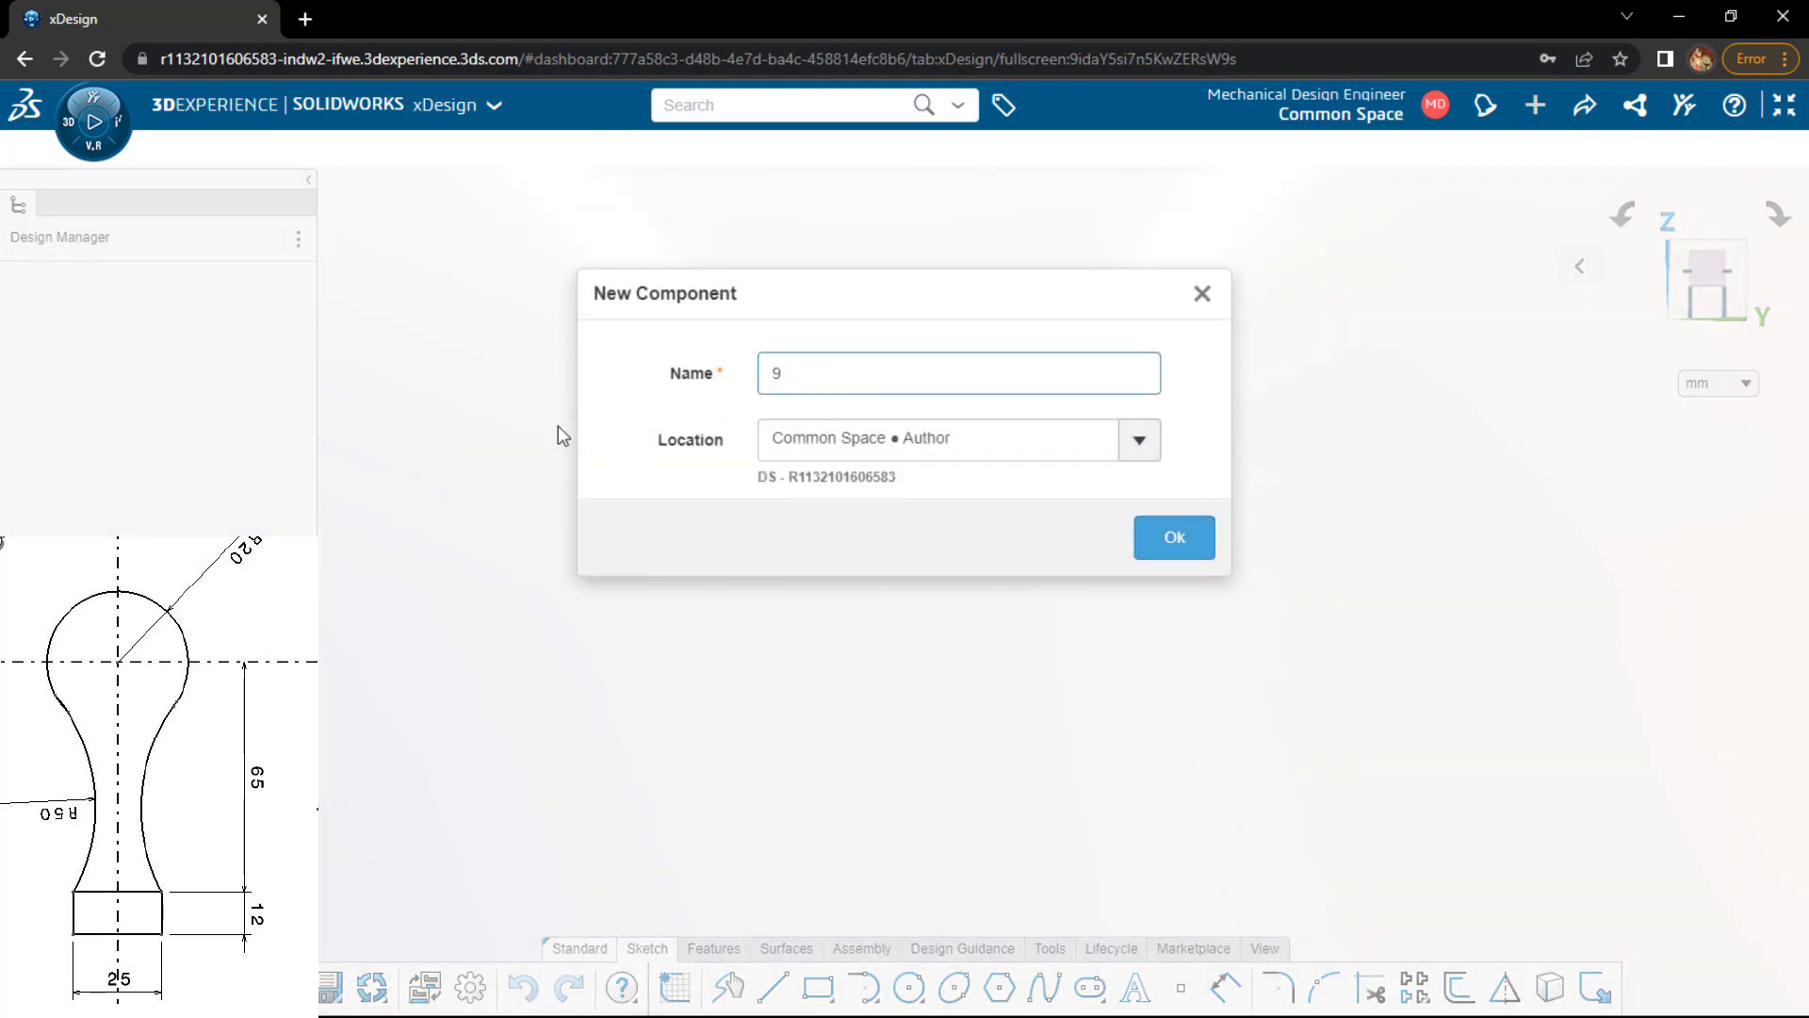
pyautogui.press('Return')
# - Start a new sketch on the yz plane of the new component
pyautogui.click(863, 503)
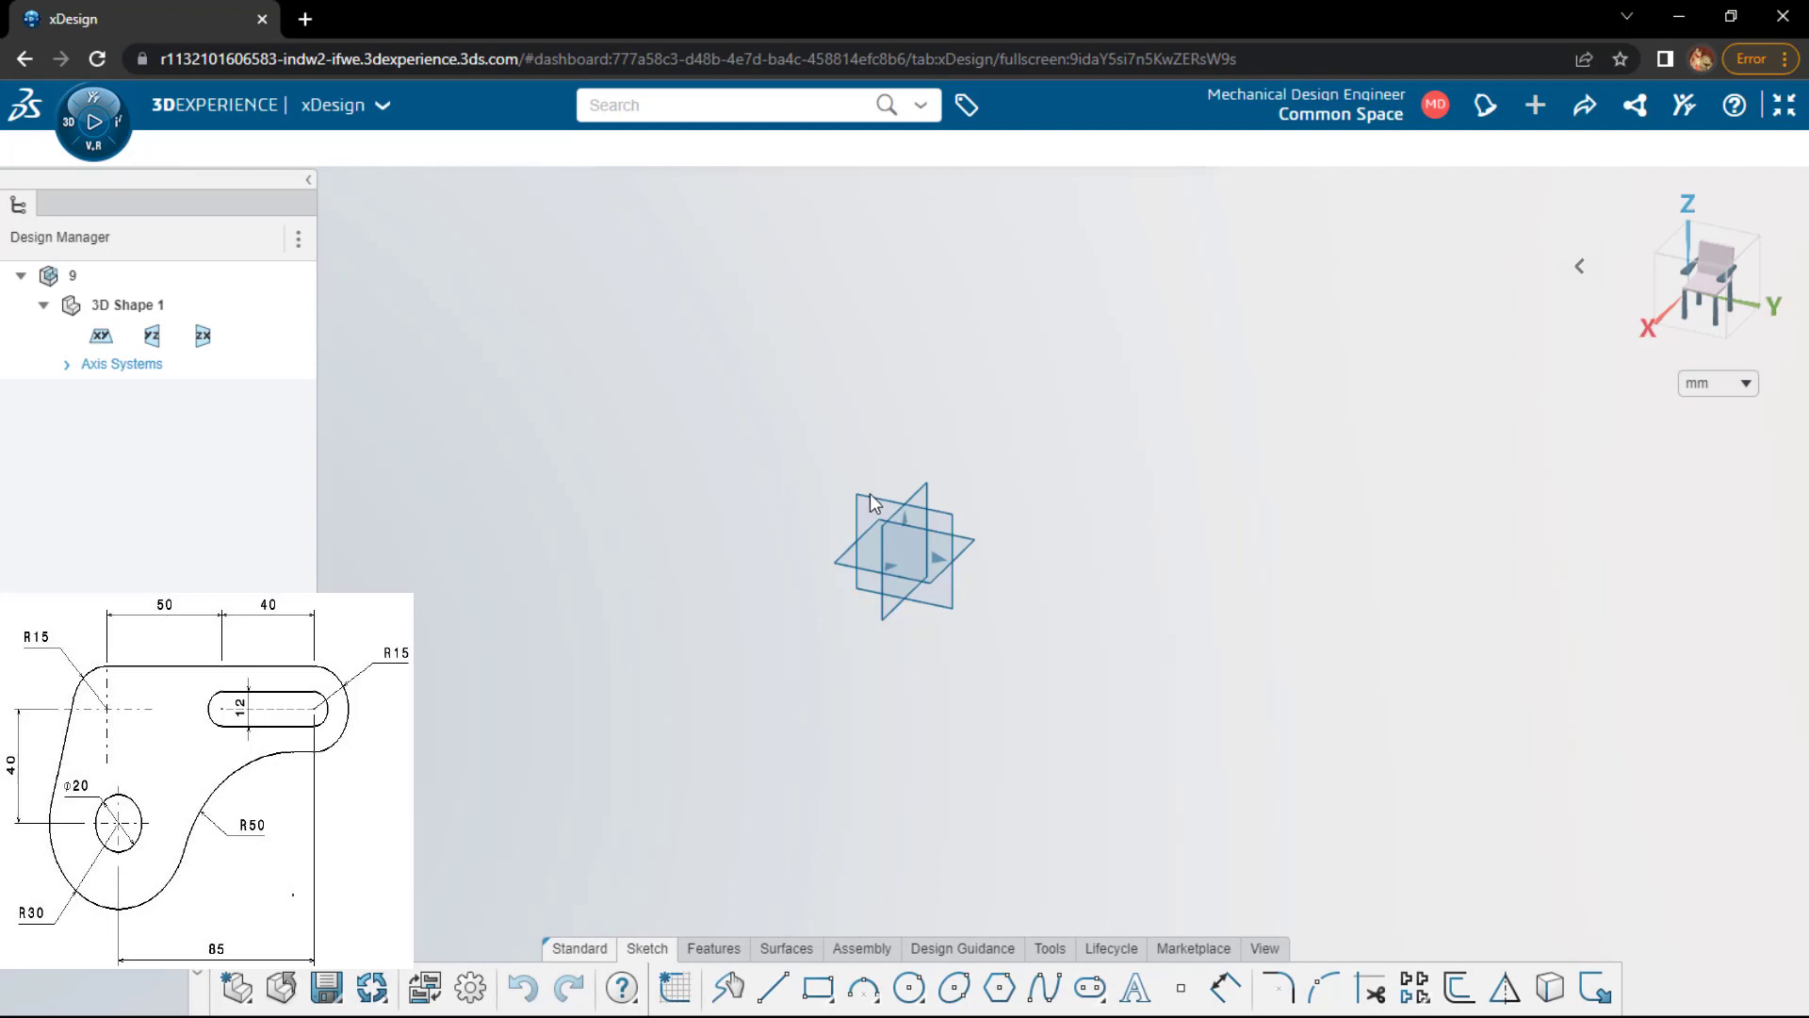
pyautogui.click(871, 502)
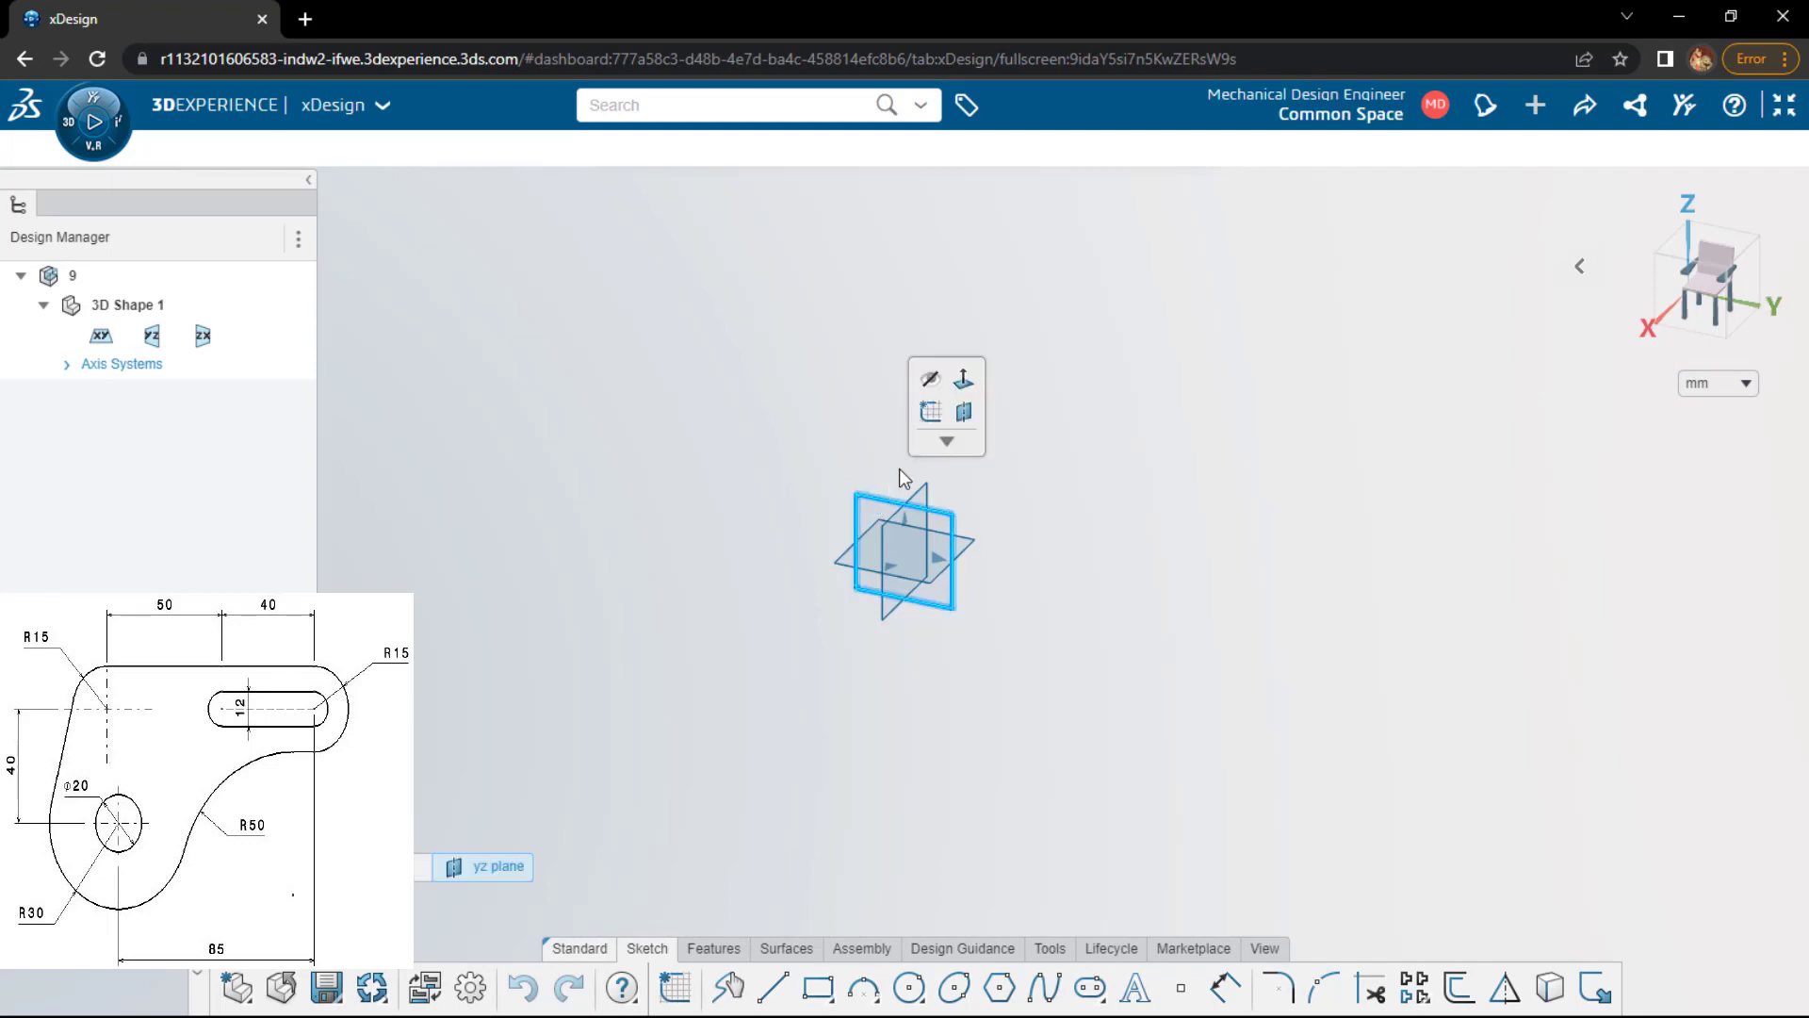
pyautogui.click(931, 416)
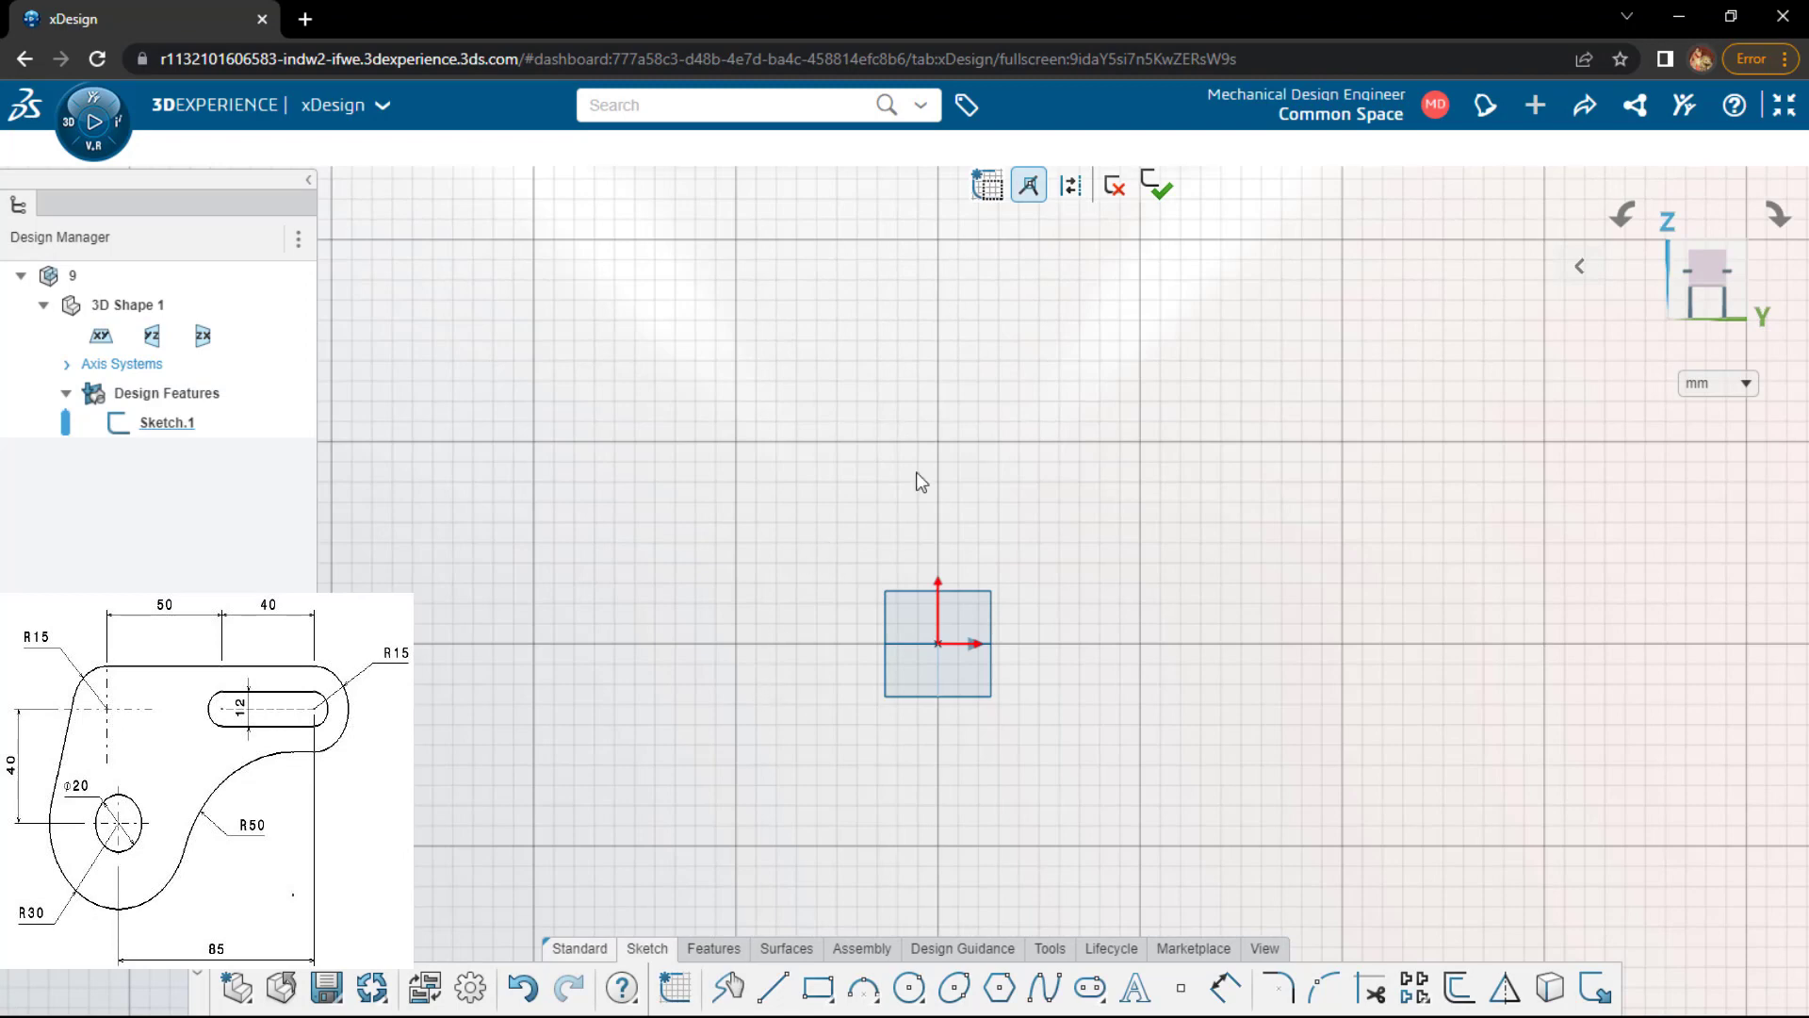
# - Draw a 90 mm horizontal line extending in the negative Y direction from the origin as the plate's upper edge
pyautogui.press('l')
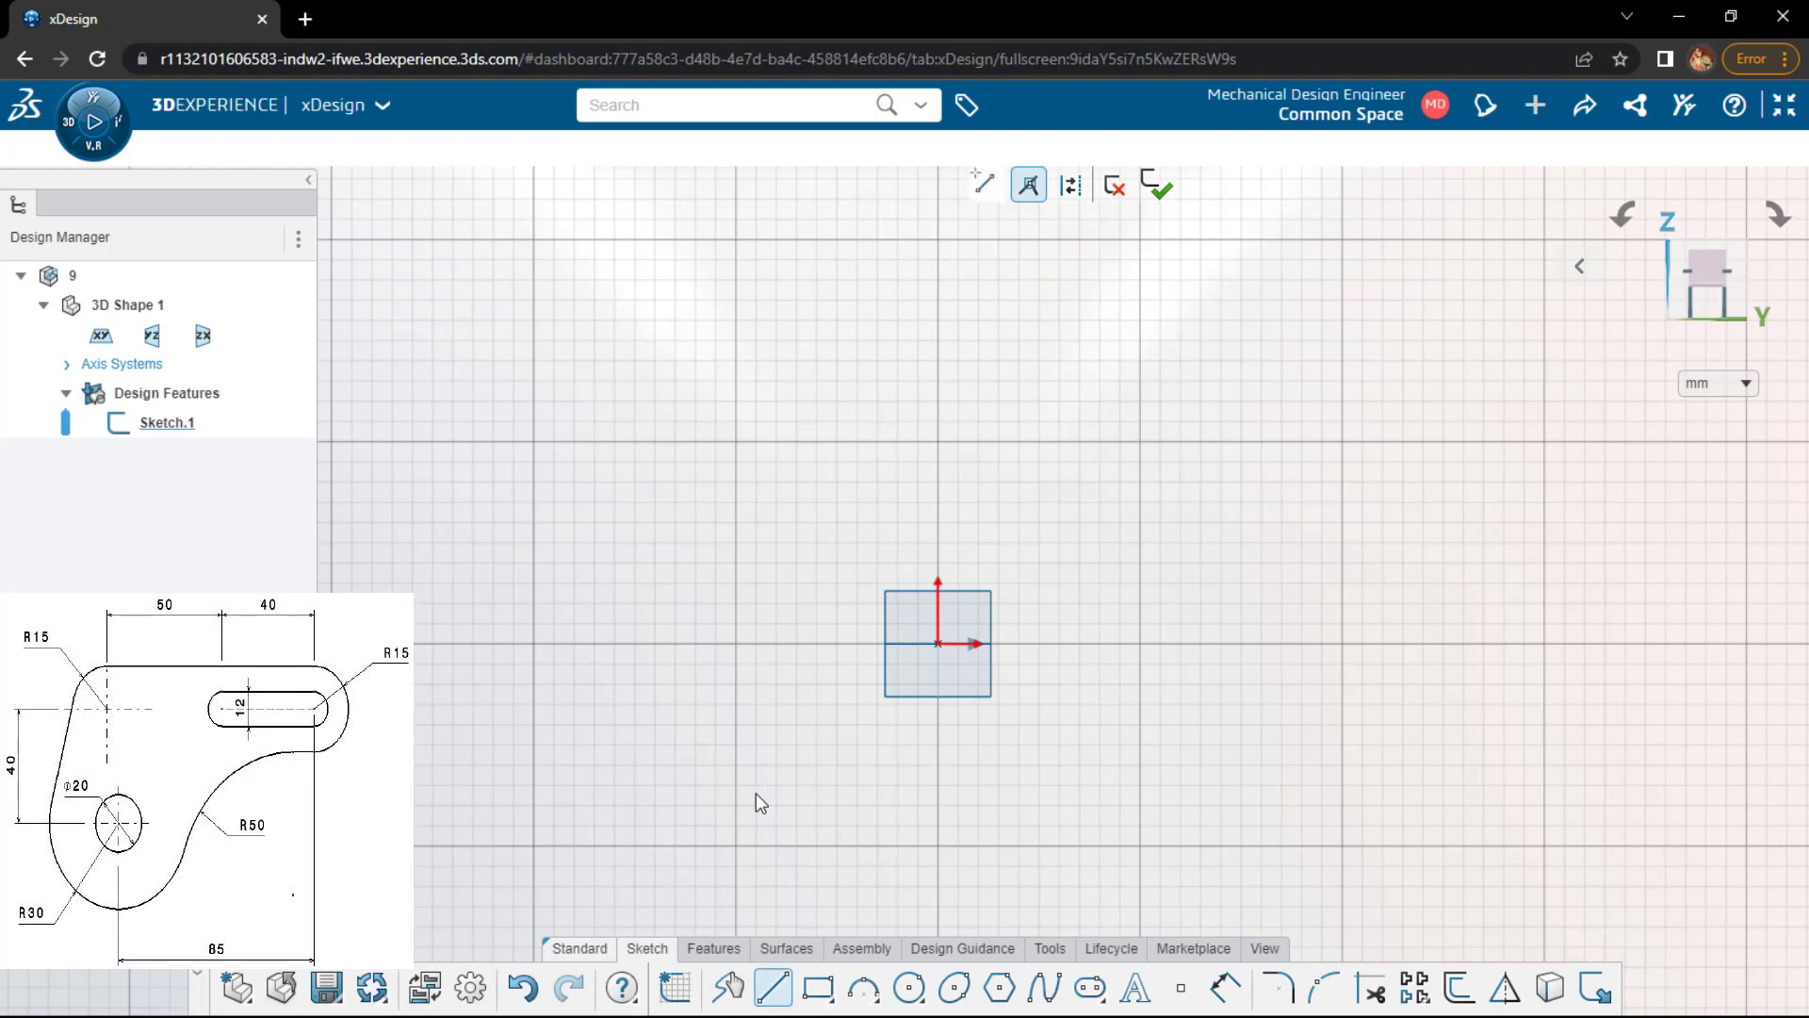
pyautogui.click(938, 645)
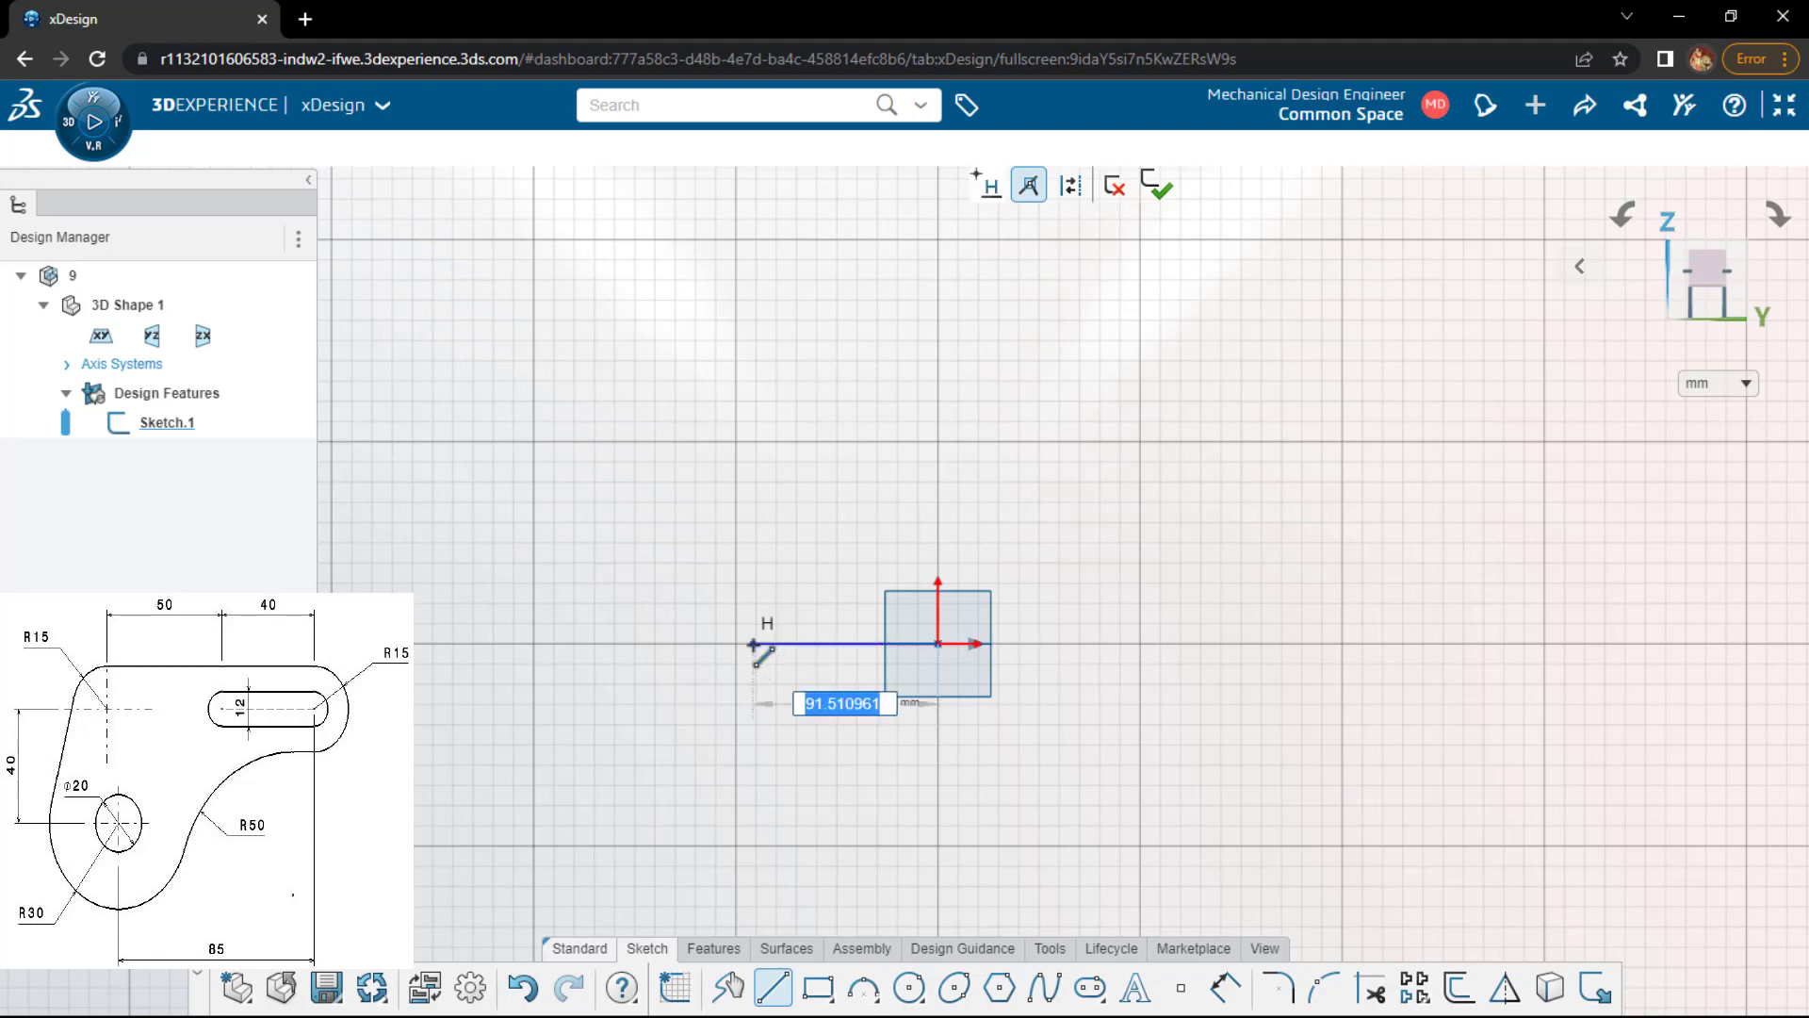
pyautogui.write('90')
pyautogui.press('Return')
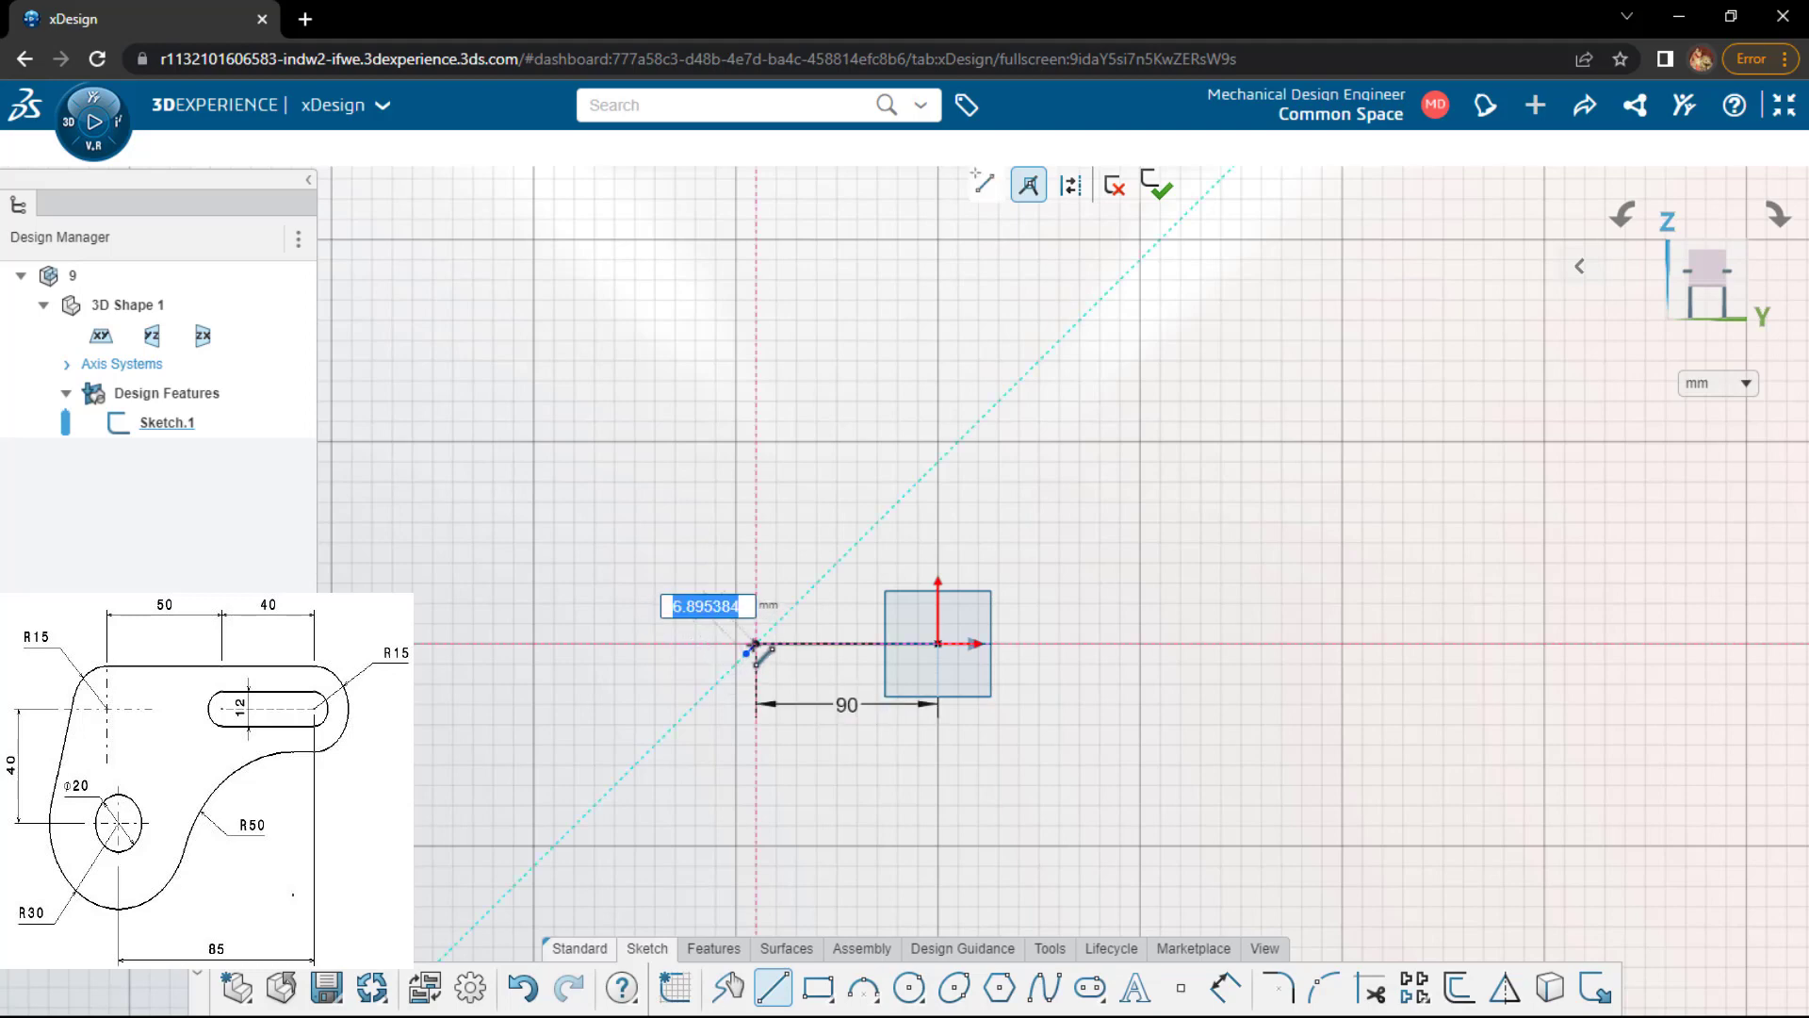
# - Continue the outline with a 15 mm radius tangent corner arc and a slanted line about 64 mm long down the outer side
pyautogui.moveTo(758, 645)
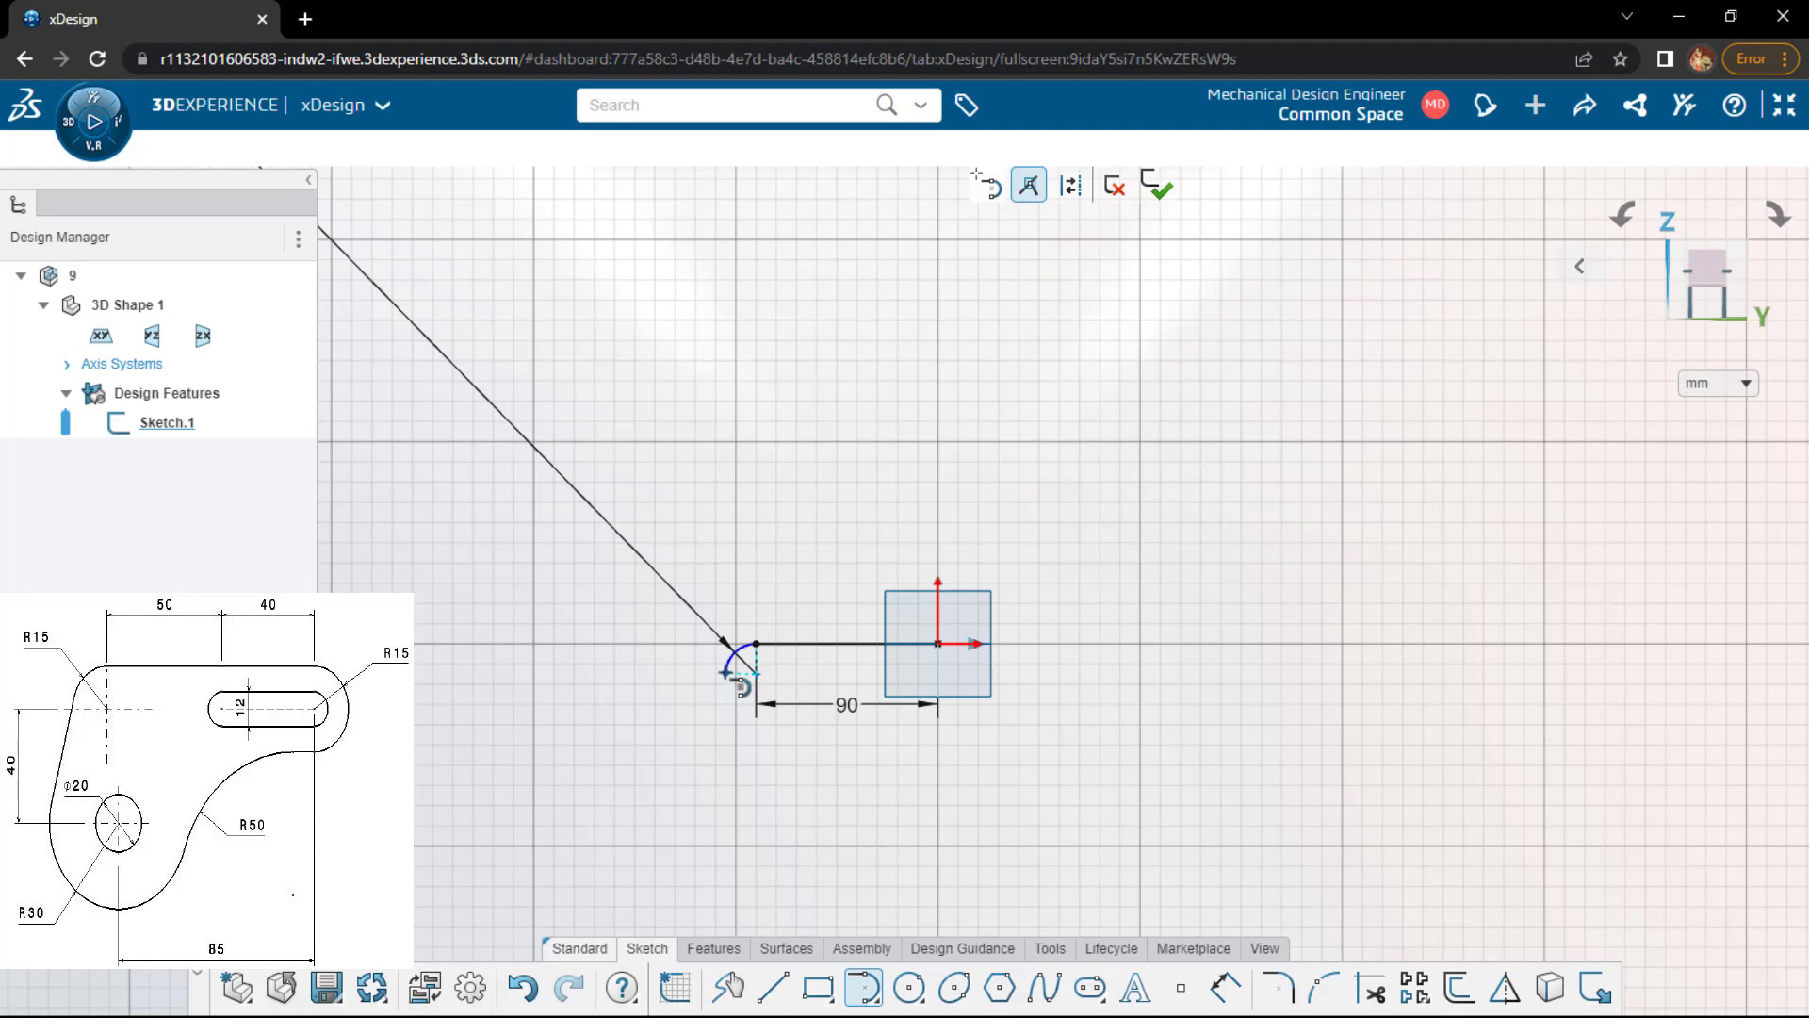
pyautogui.click(725, 668)
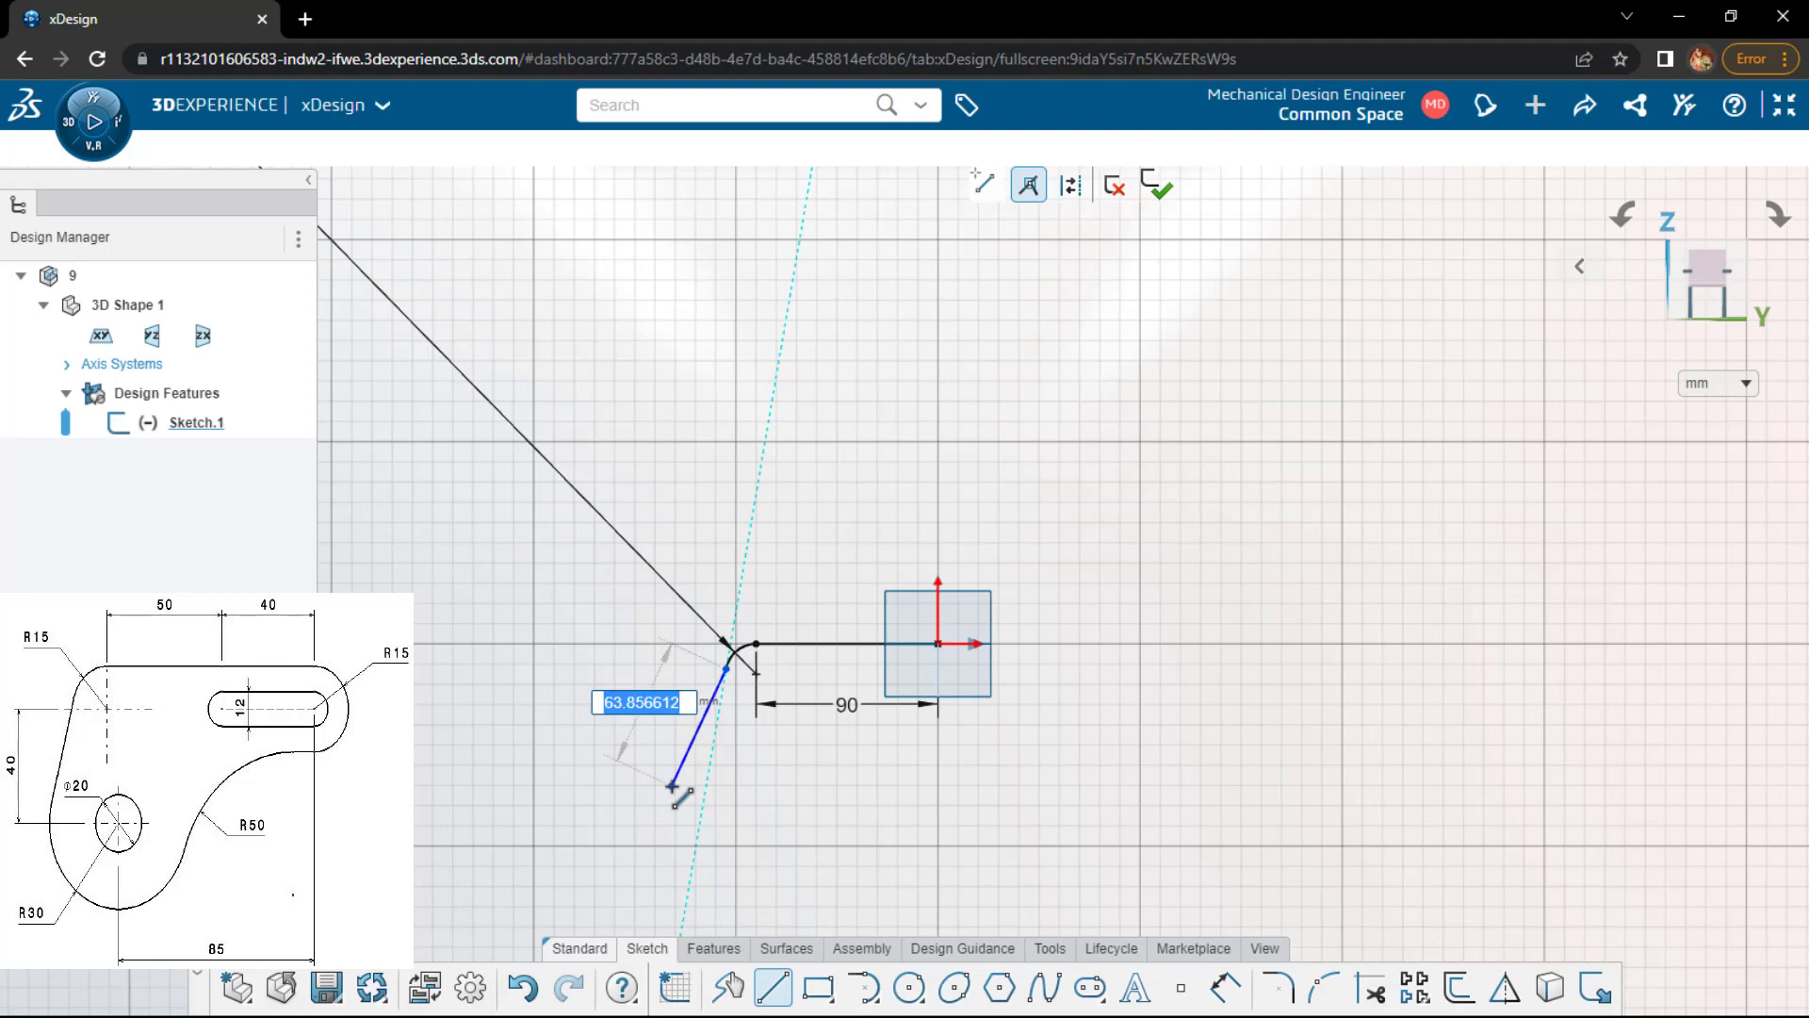
pyautogui.click(672, 784)
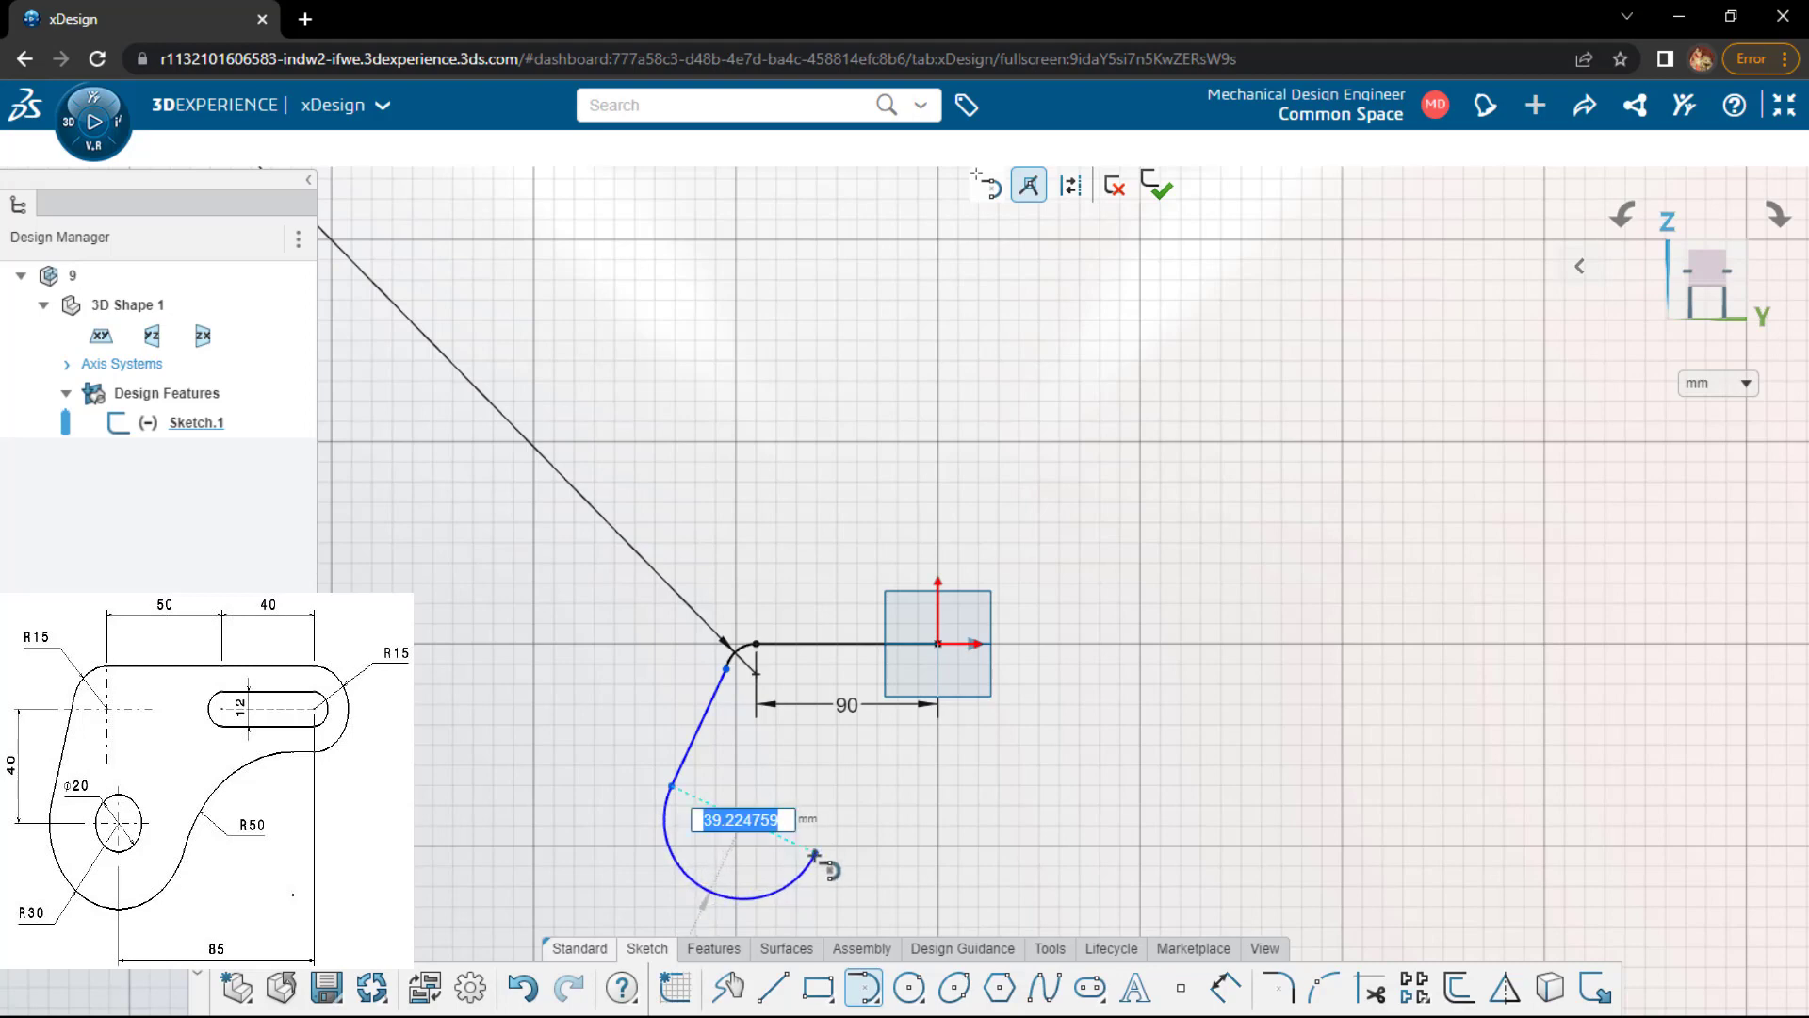
# - Close the outline with a lower lobe arc of about 39 mm radius, a concave arc of about 84 mm and an end arc to the origin
pyautogui.click(815, 852)
pyautogui.press('l')
pyautogui.click(815, 853)
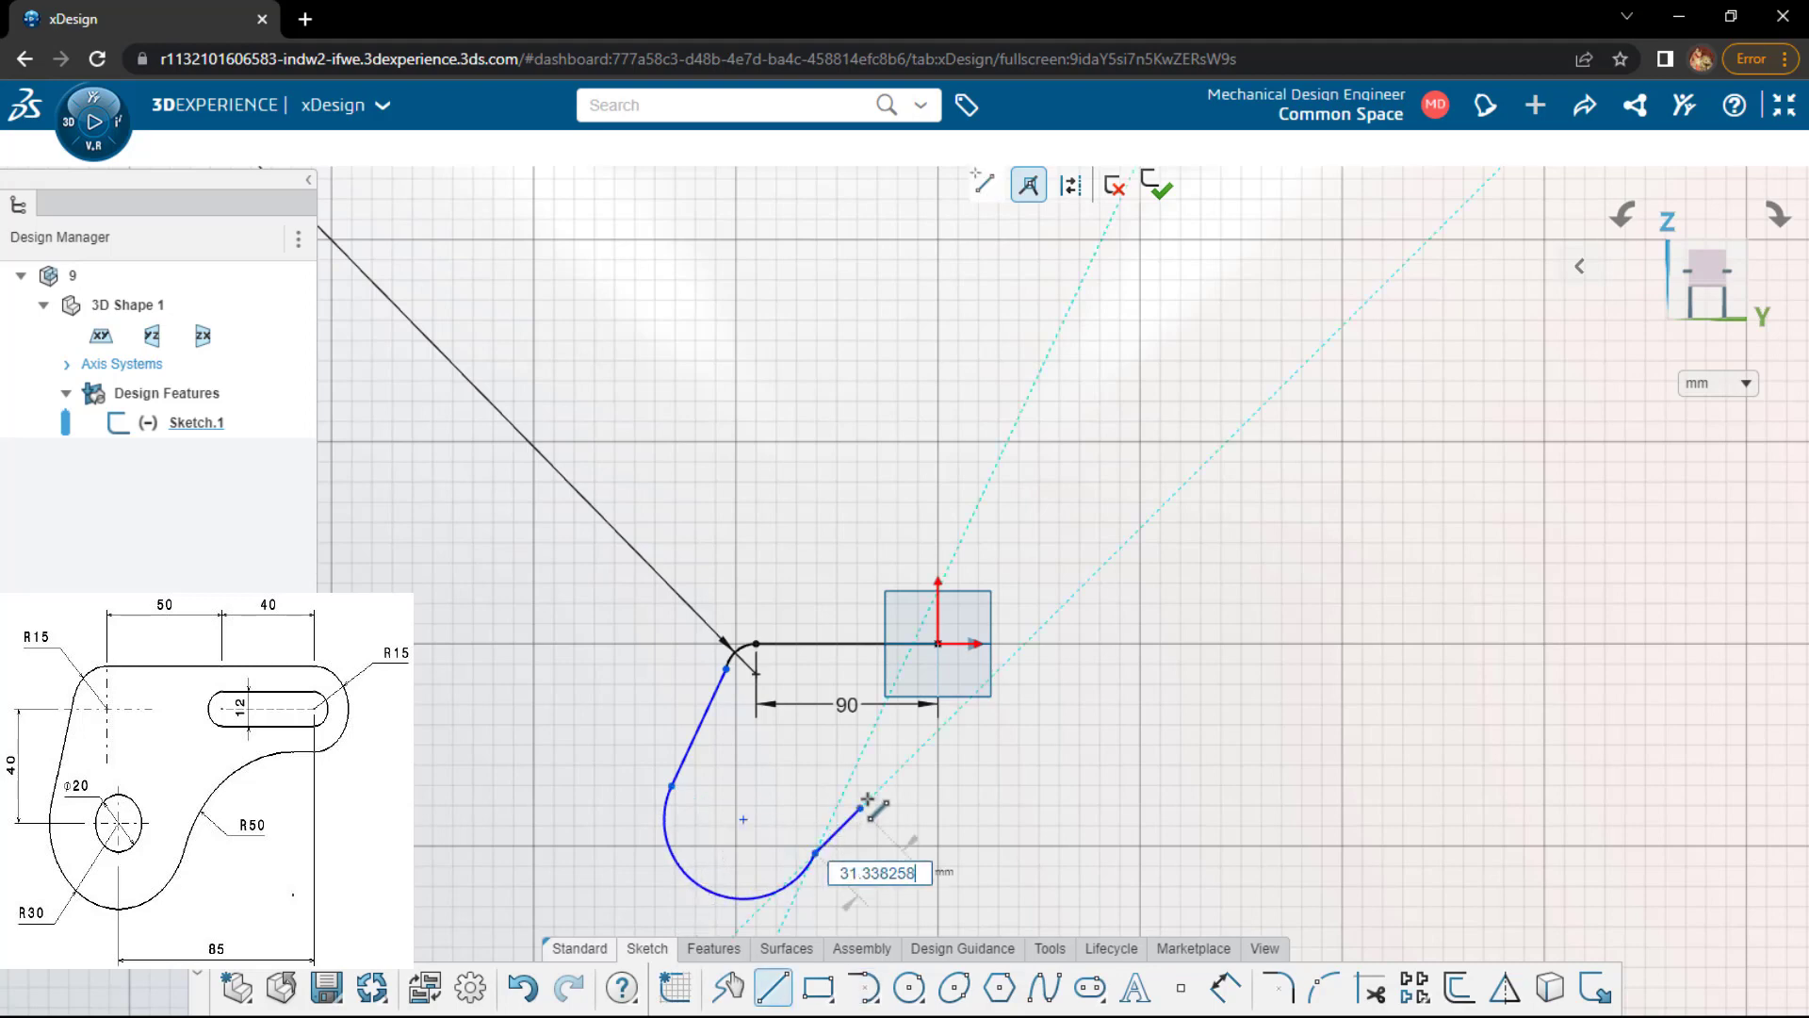
pyautogui.press('a')
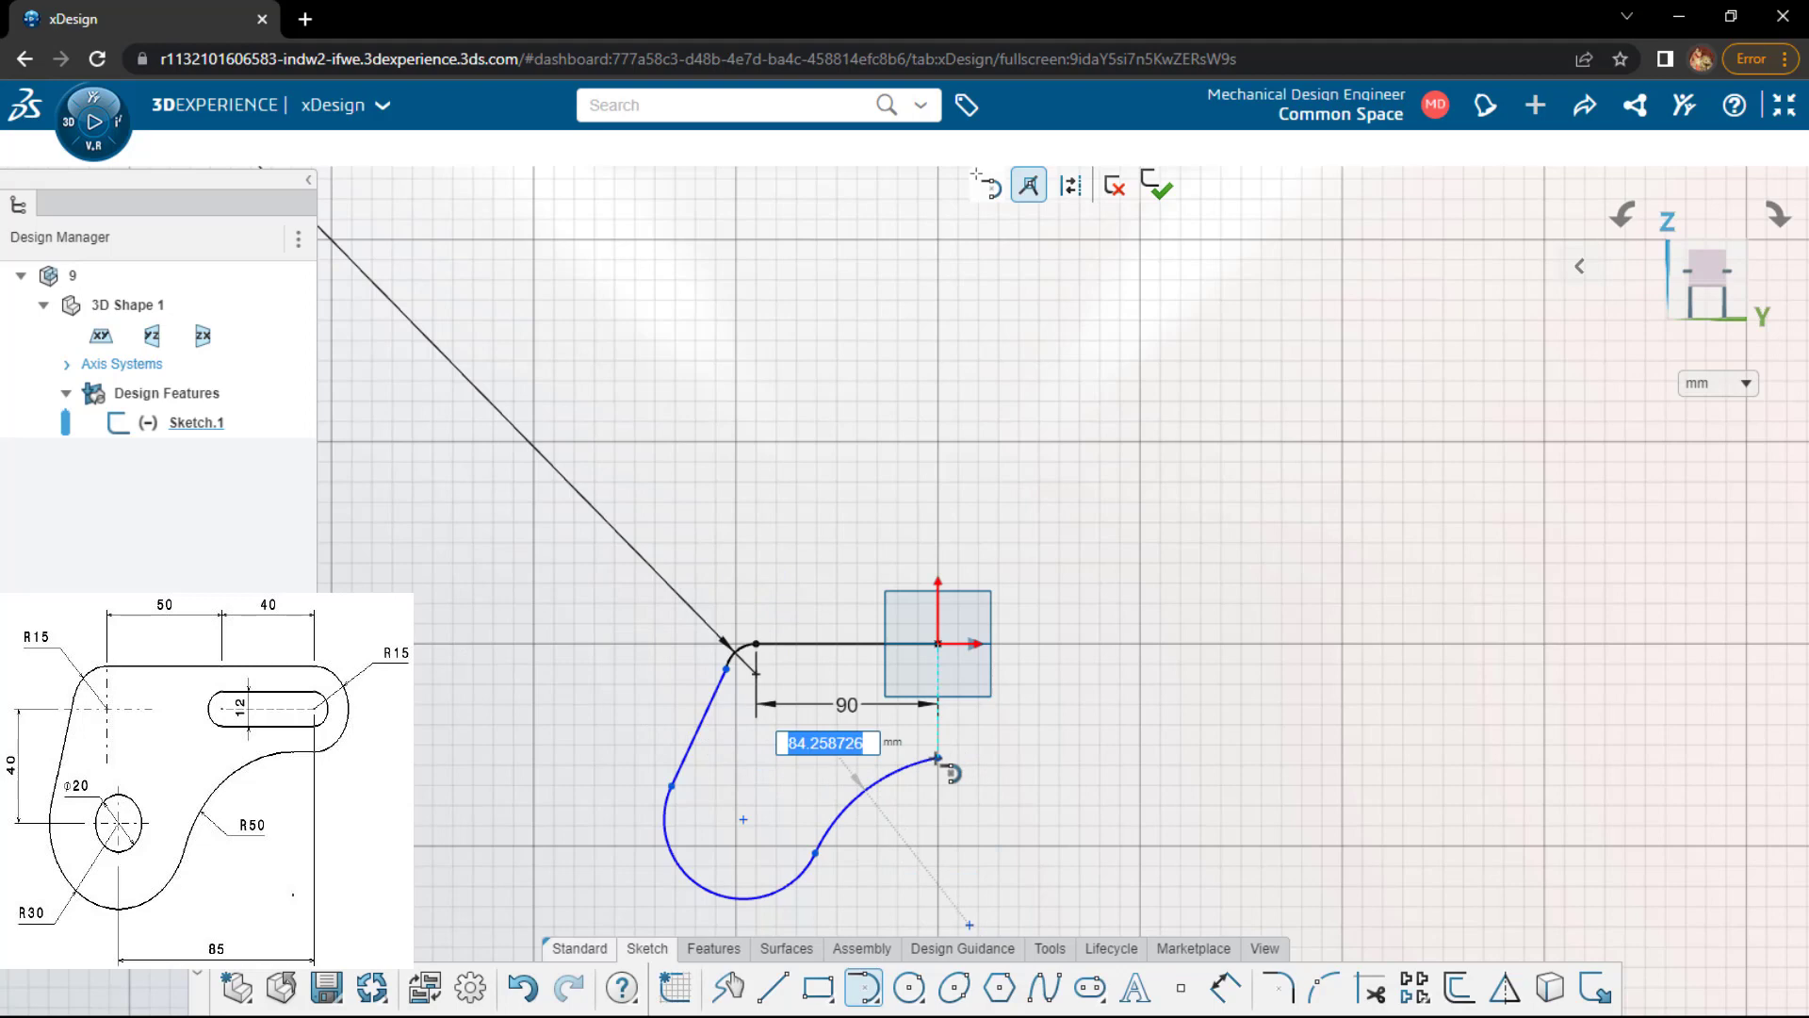
pyautogui.click(939, 758)
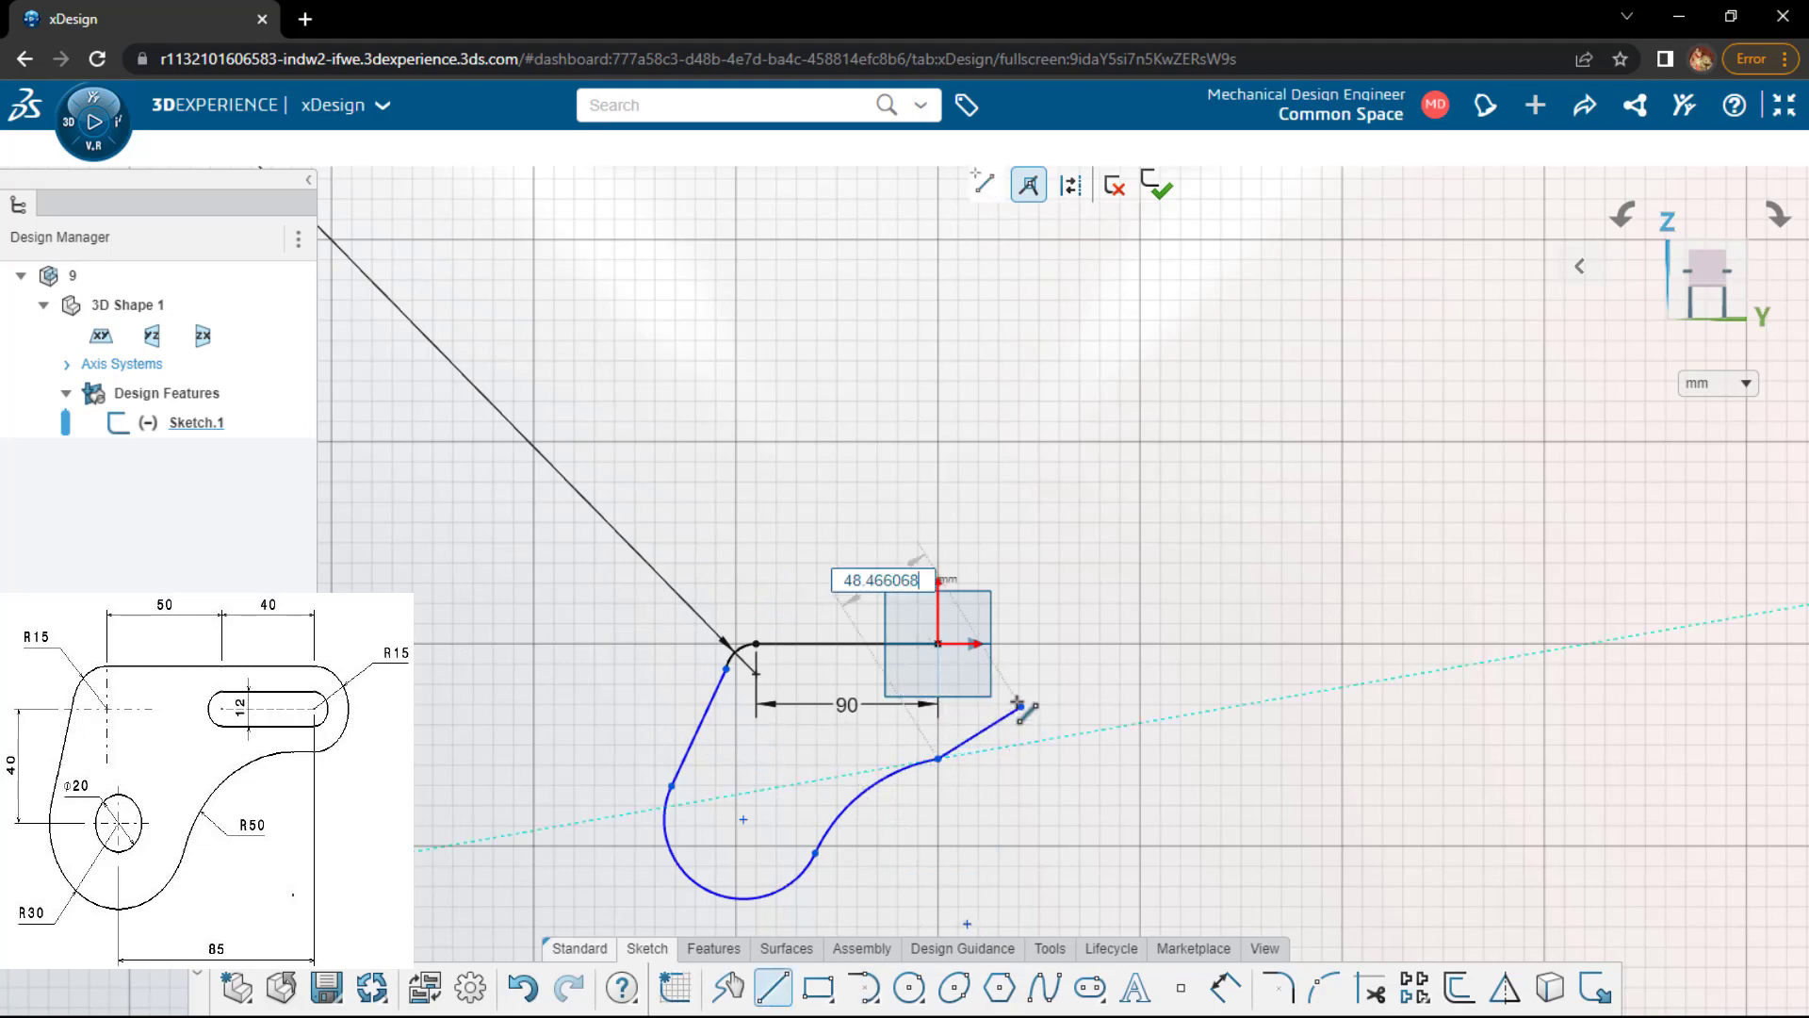
pyautogui.click(939, 645)
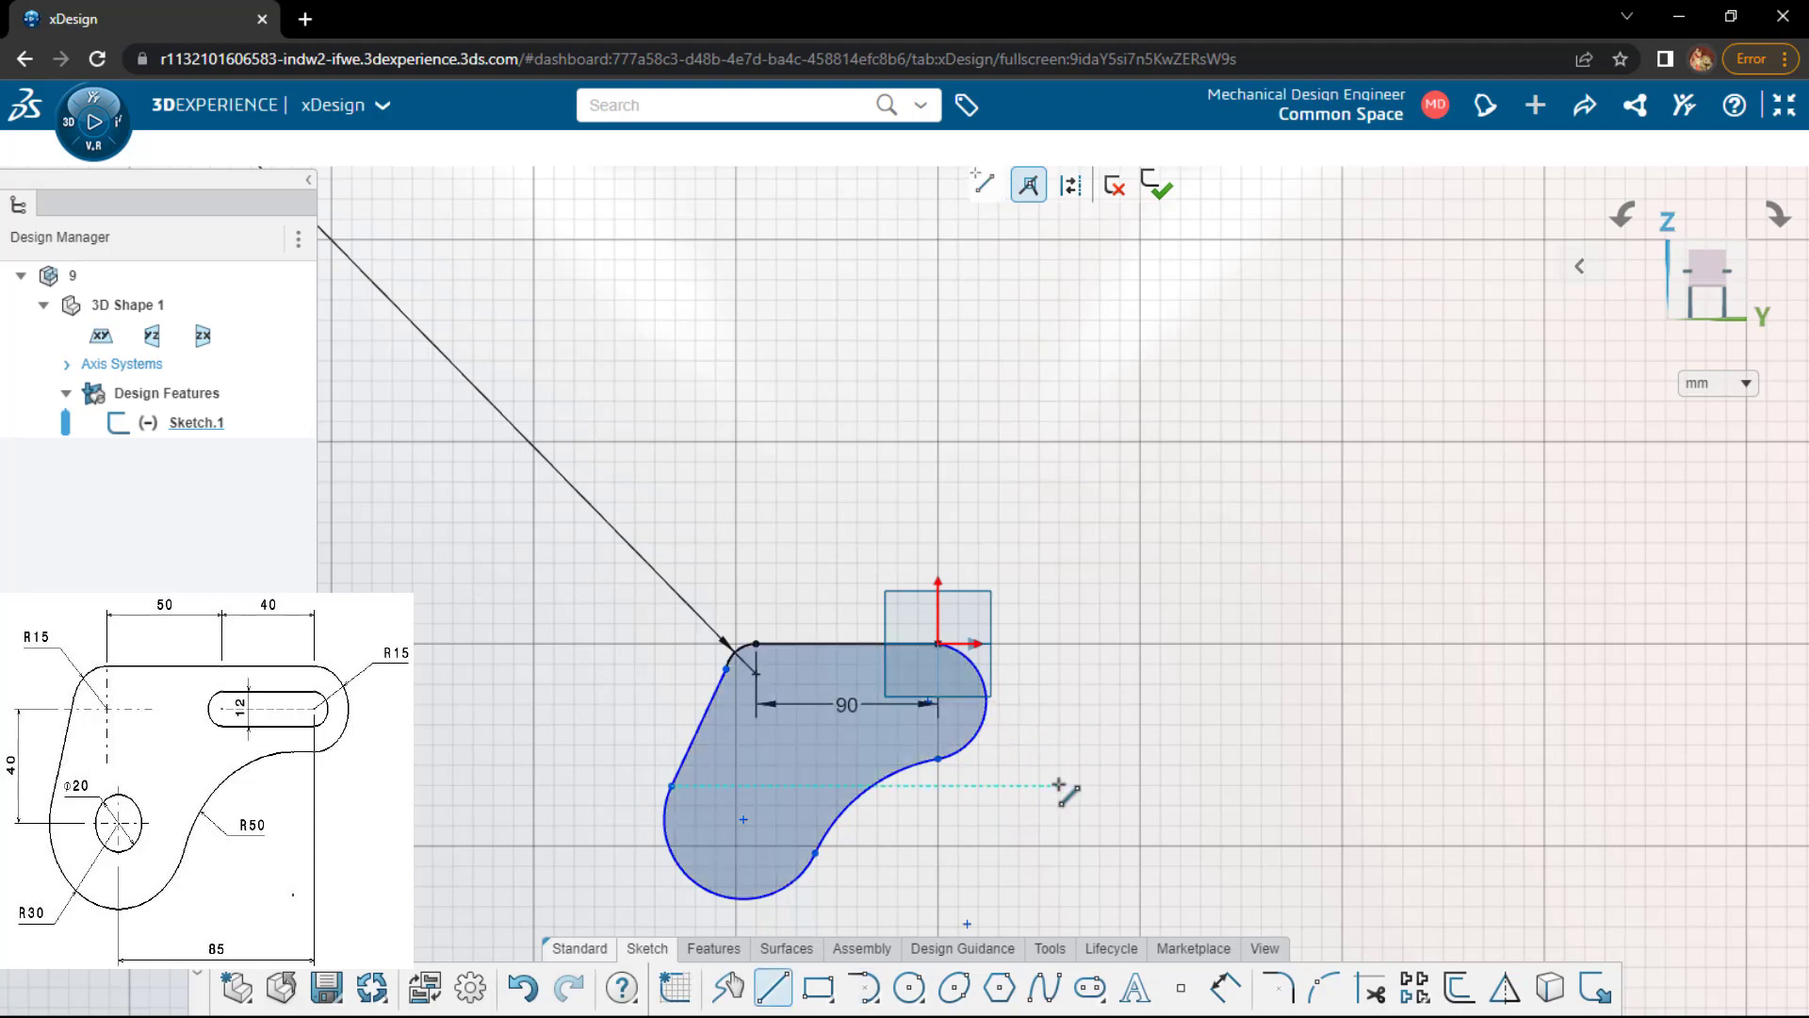
# - Move the R 15 radius dimension label close to the plate's upper corner arc
pyautogui.scroll(-1, 789, 629)
pyautogui.press('Escape')
pyautogui.scroll(-2, 677, 514)
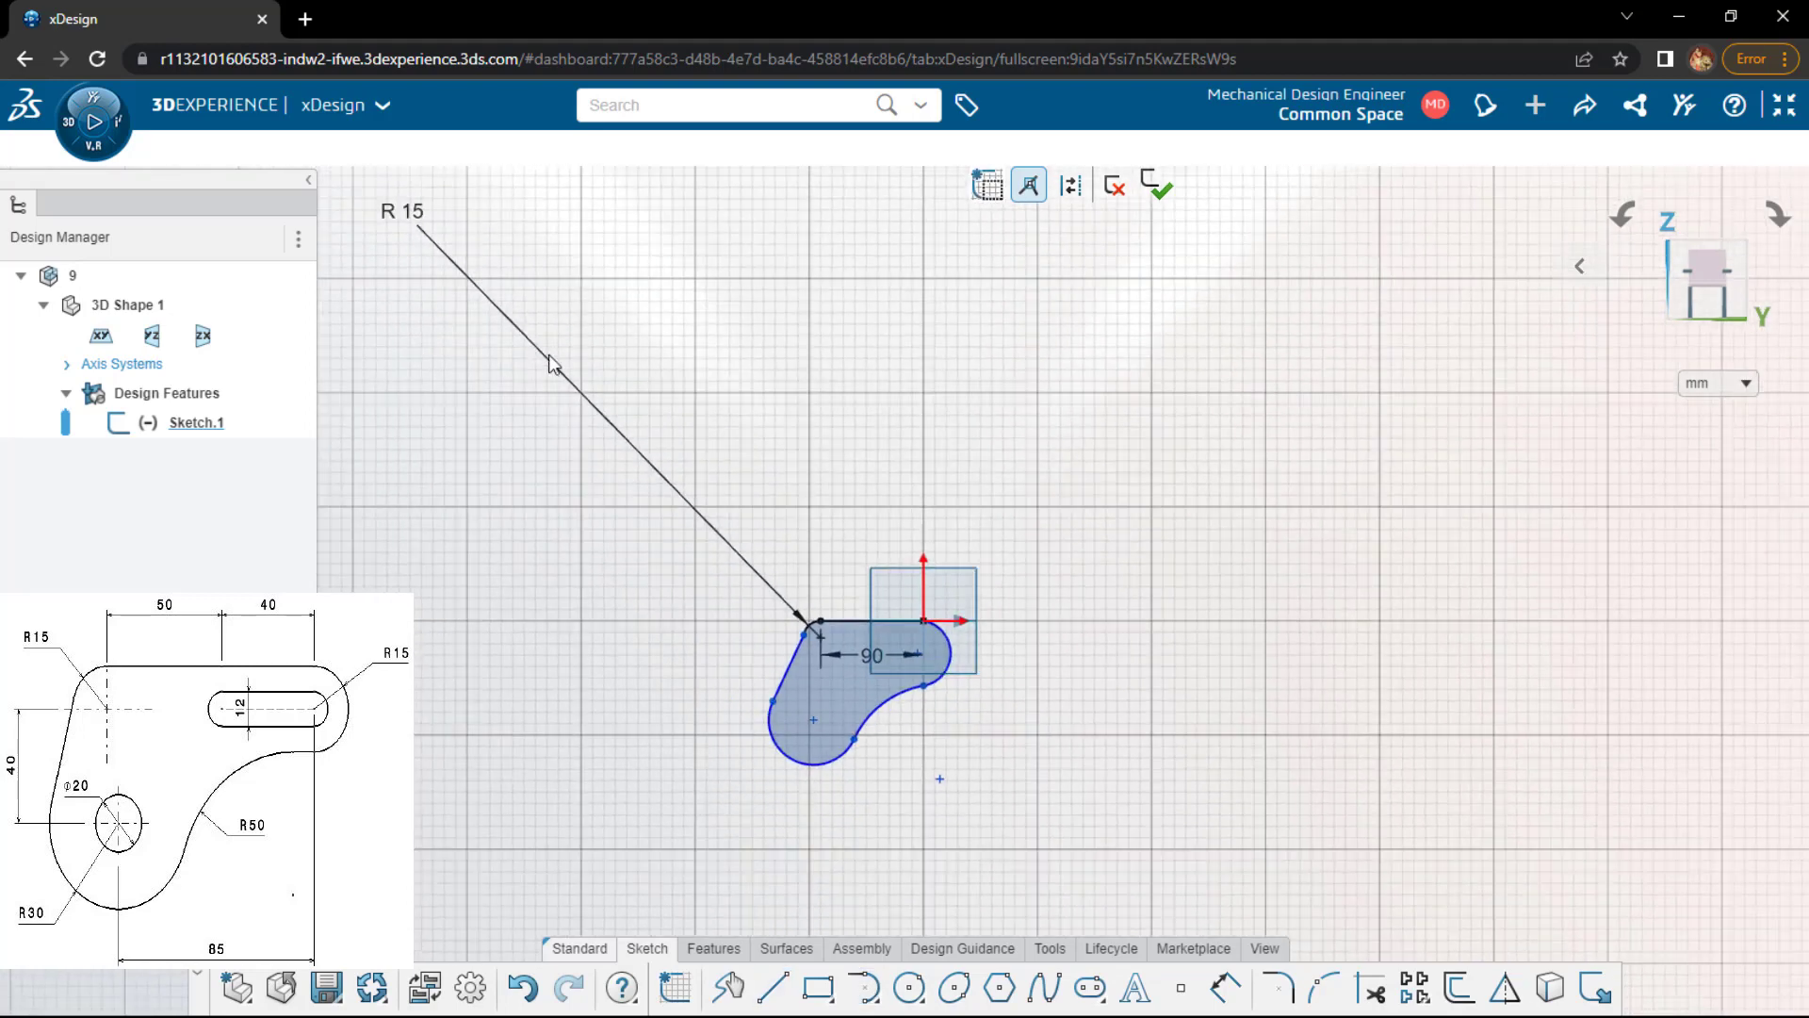
pyautogui.moveTo(400, 212)
pyautogui.mouseDown()
pyautogui.moveTo(719, 505)
pyautogui.moveTo(770, 595)
pyautogui.mouseUp()
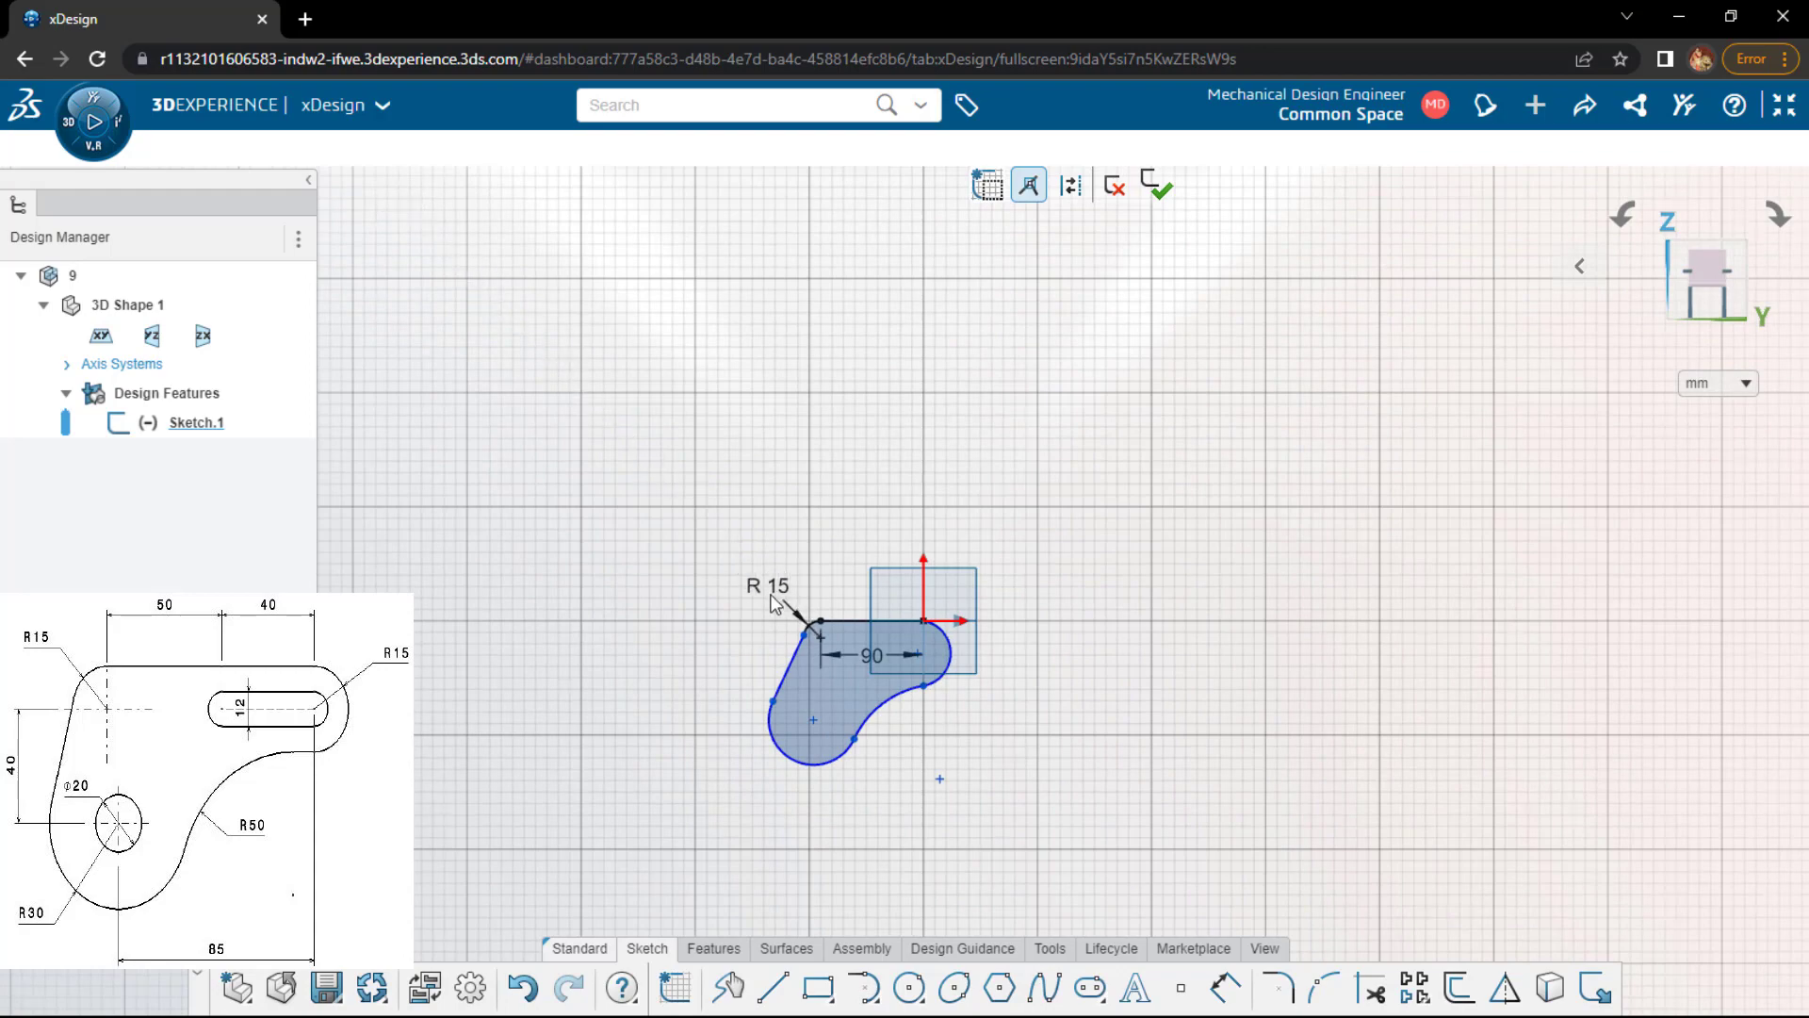
pyautogui.scroll(3, 845, 760)
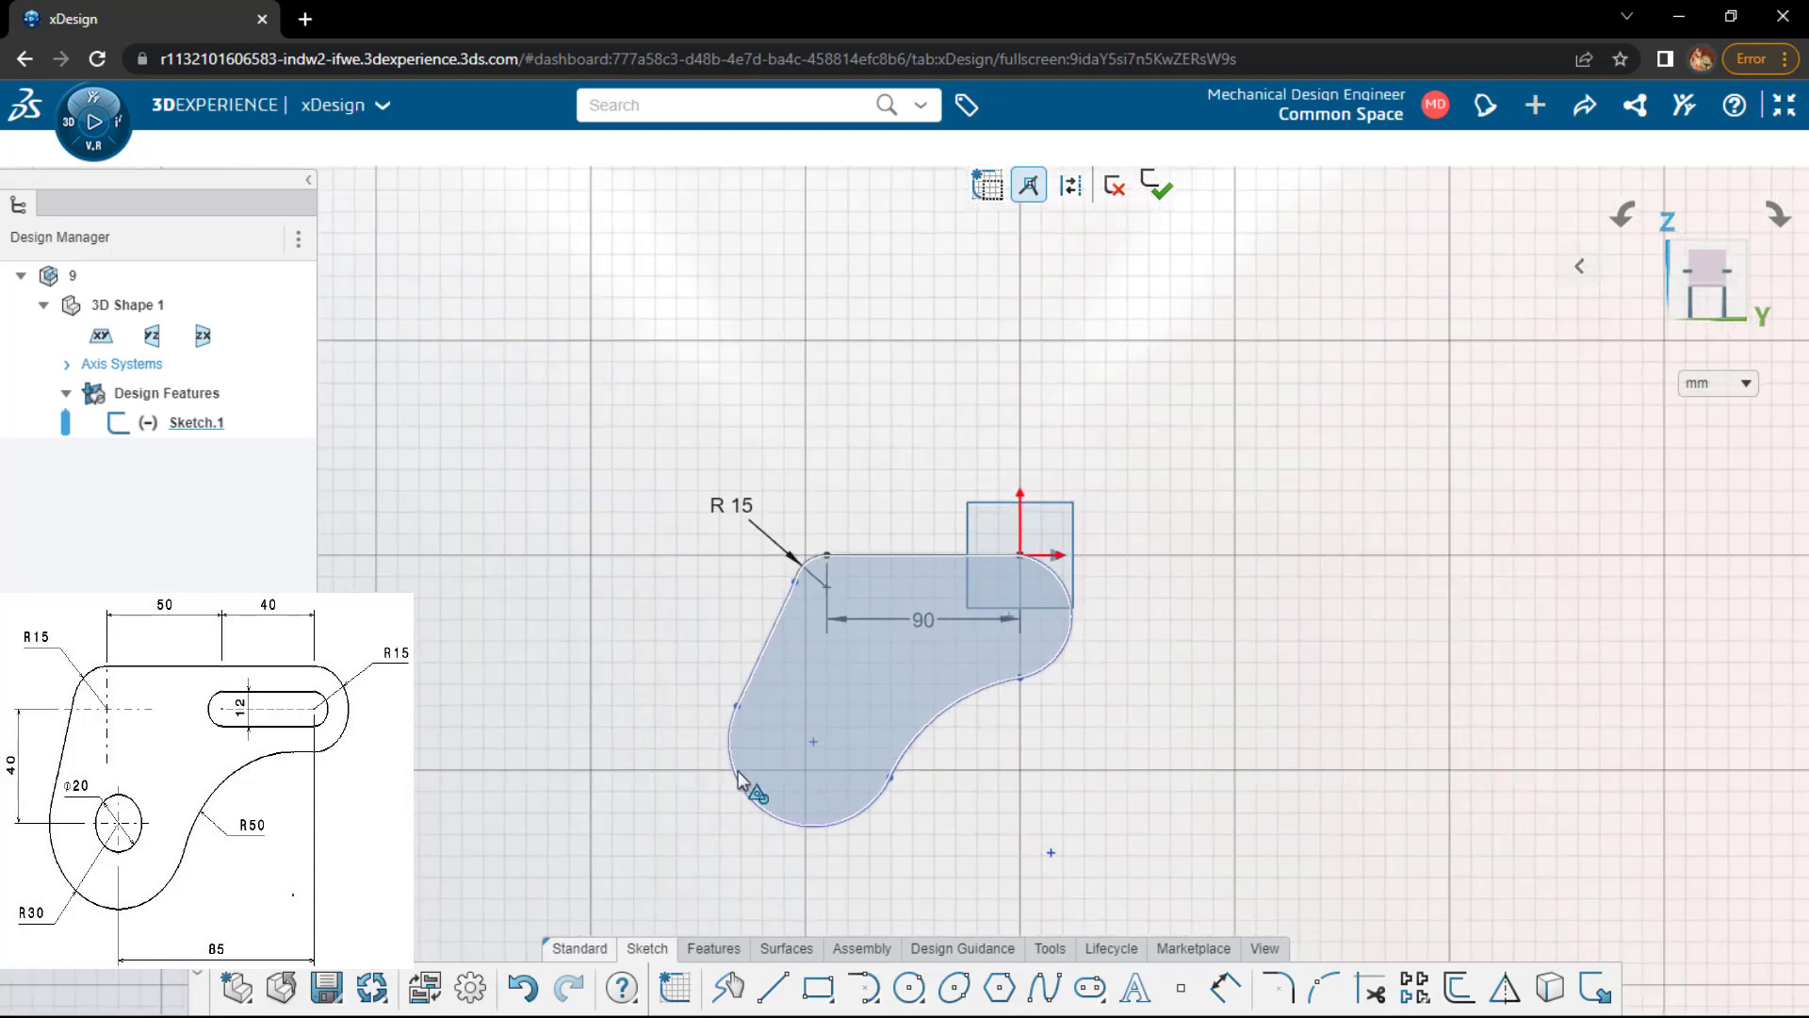
pyautogui.scroll(2, 698, 808)
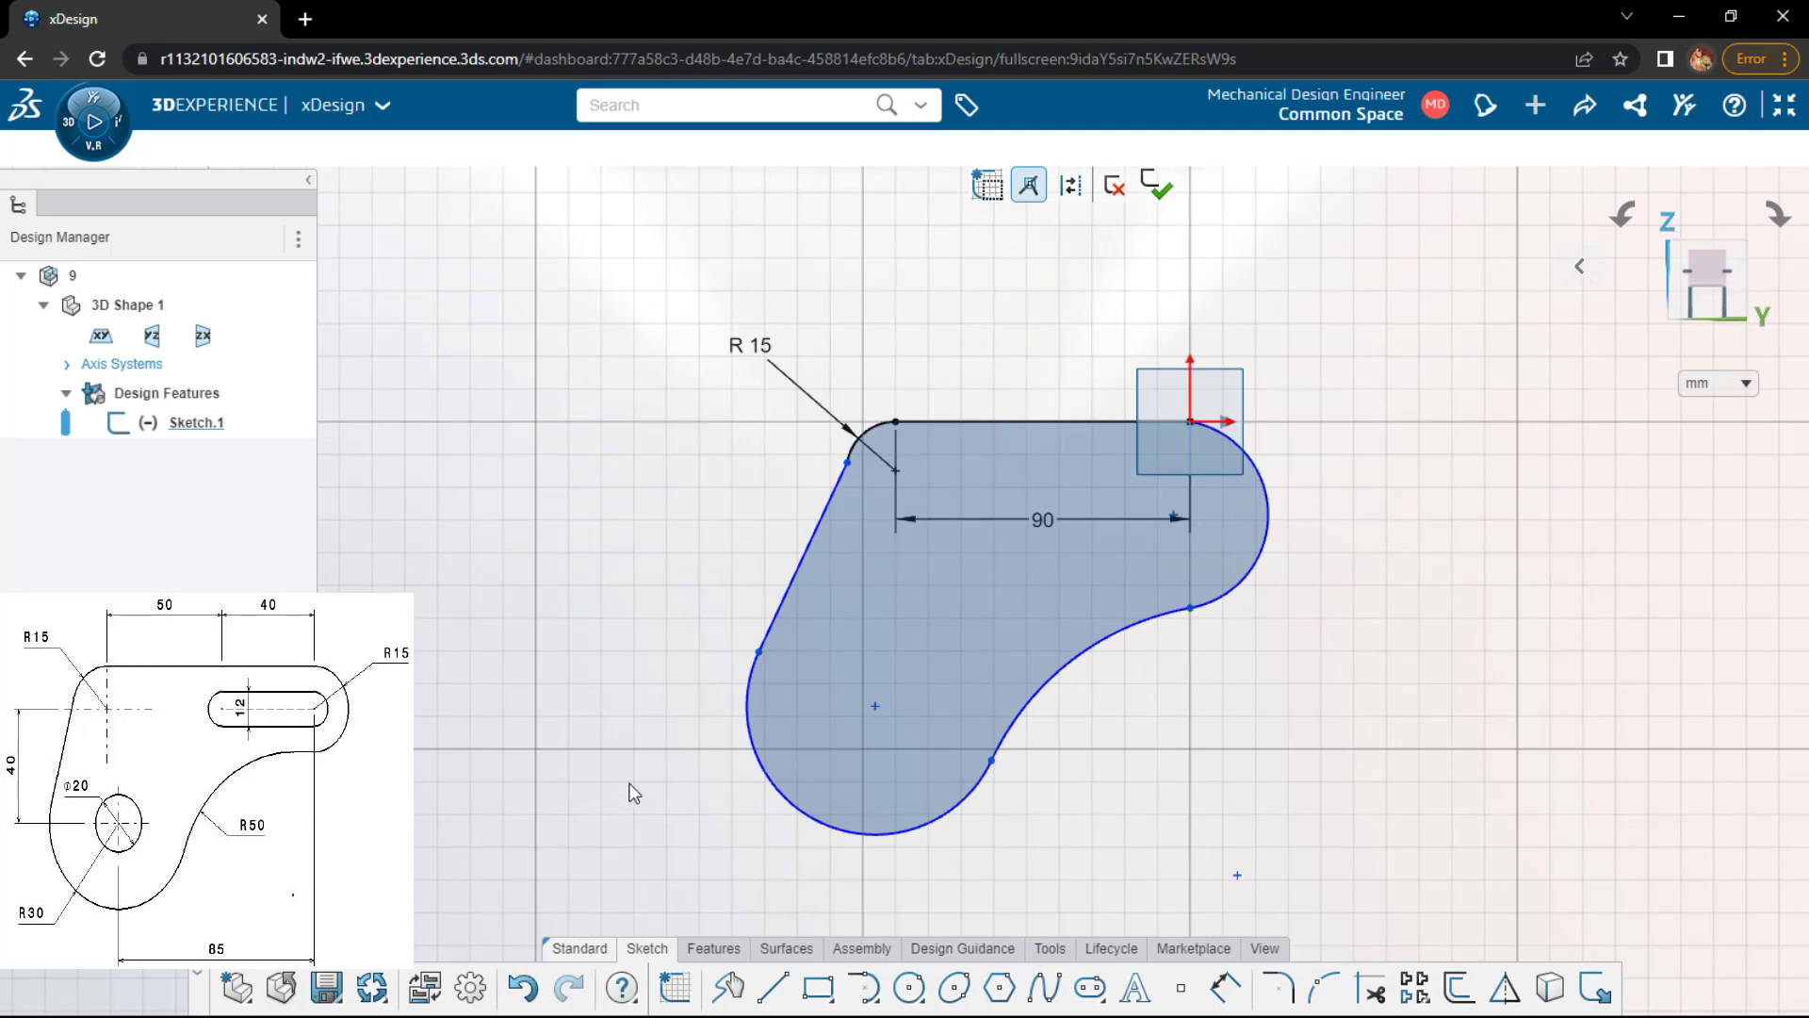
# - Dimension the end arc at the origin with a radius of 15 mm
pyautogui.press('d')
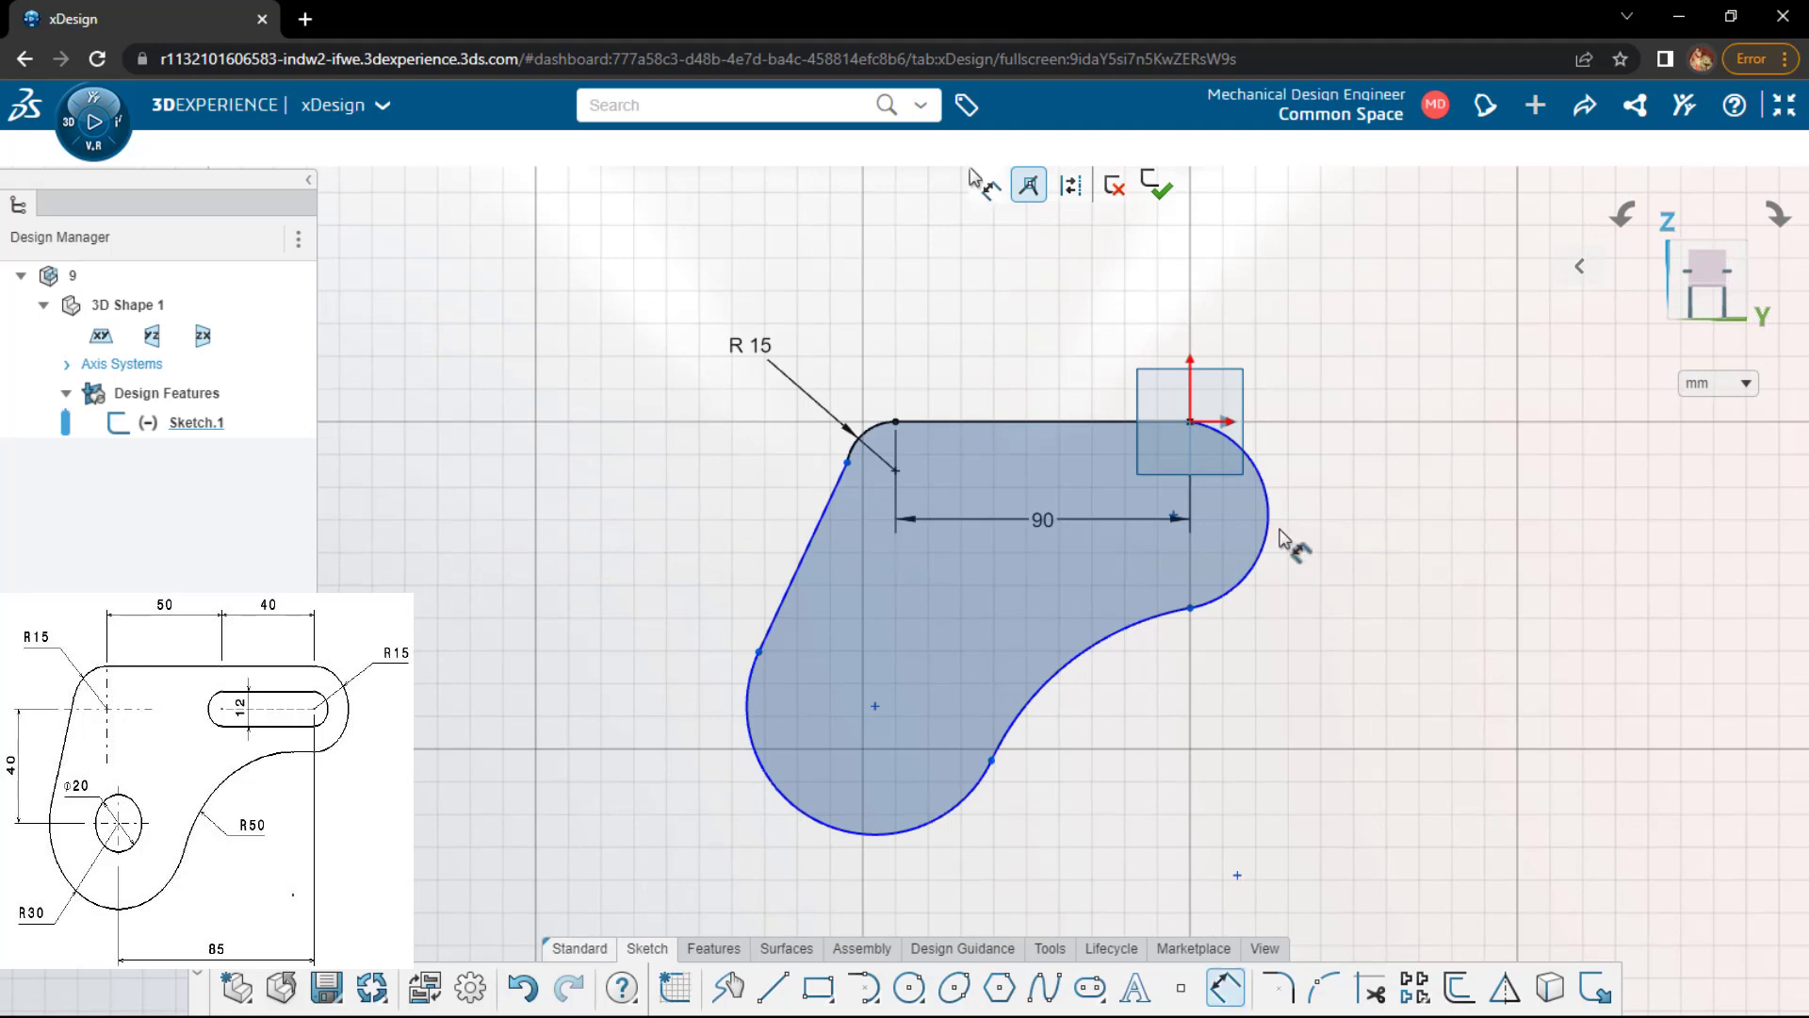
pyautogui.click(1281, 545)
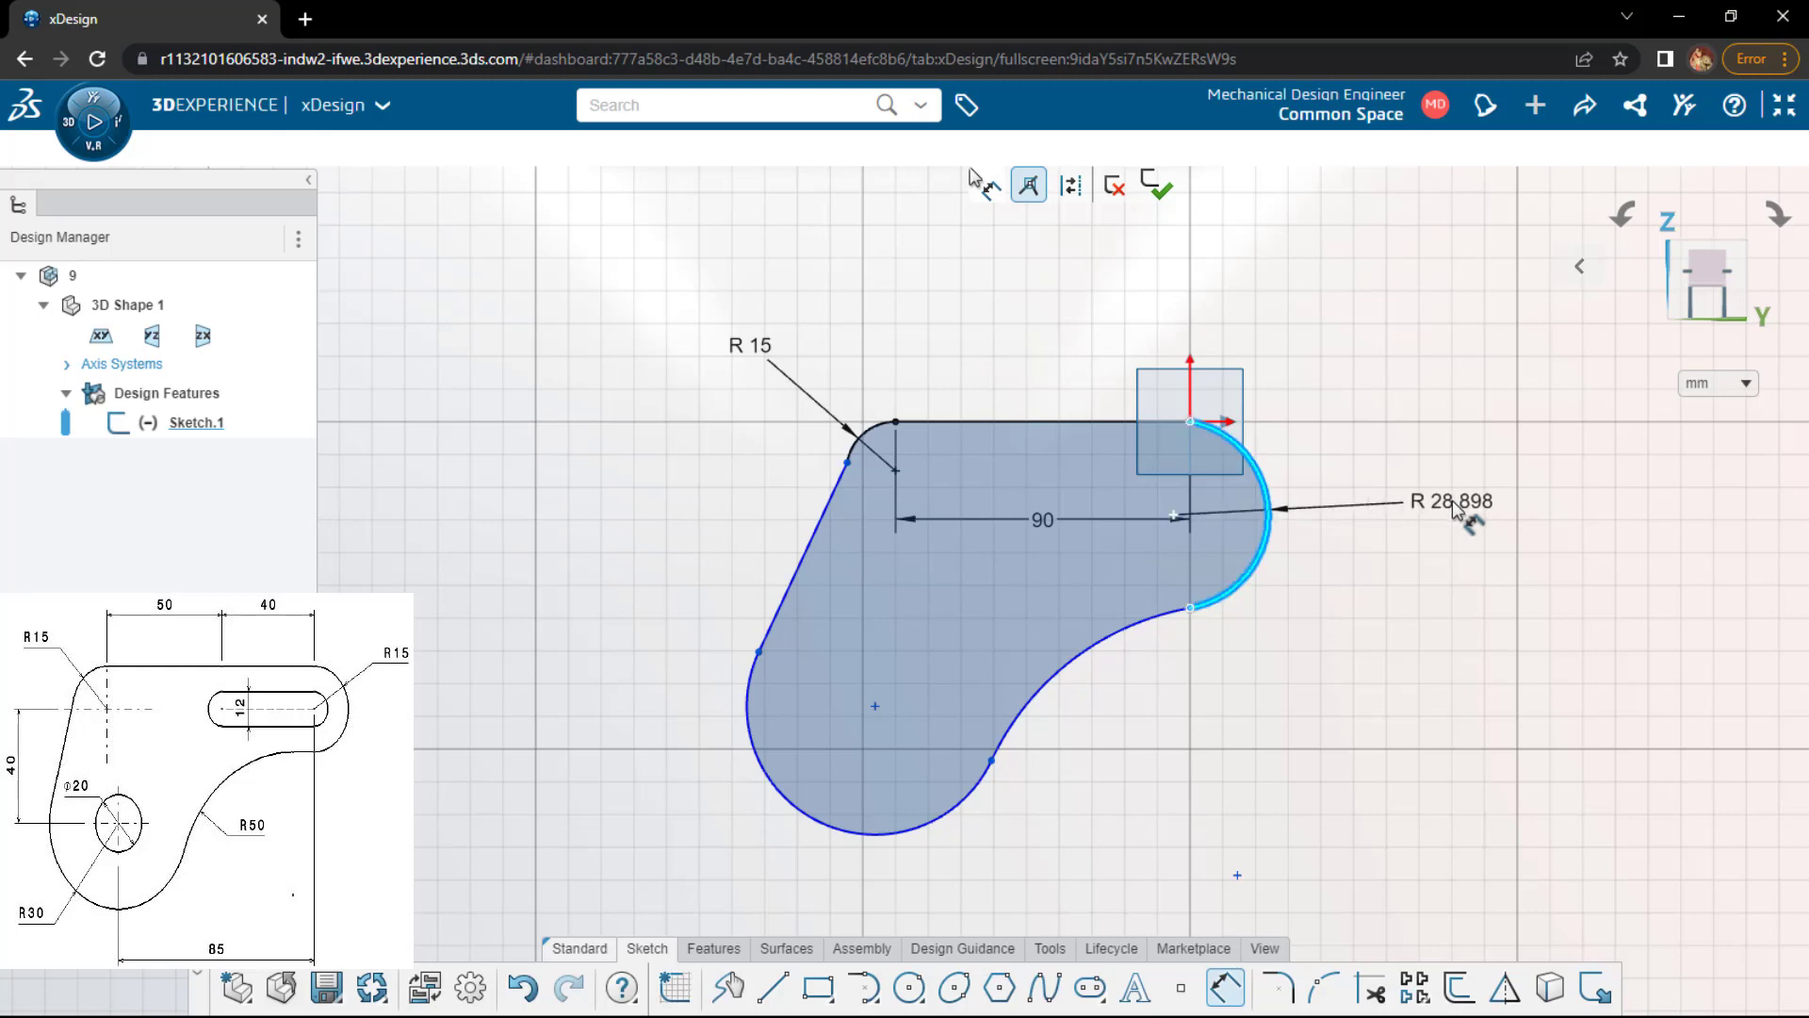
pyautogui.click(1451, 507)
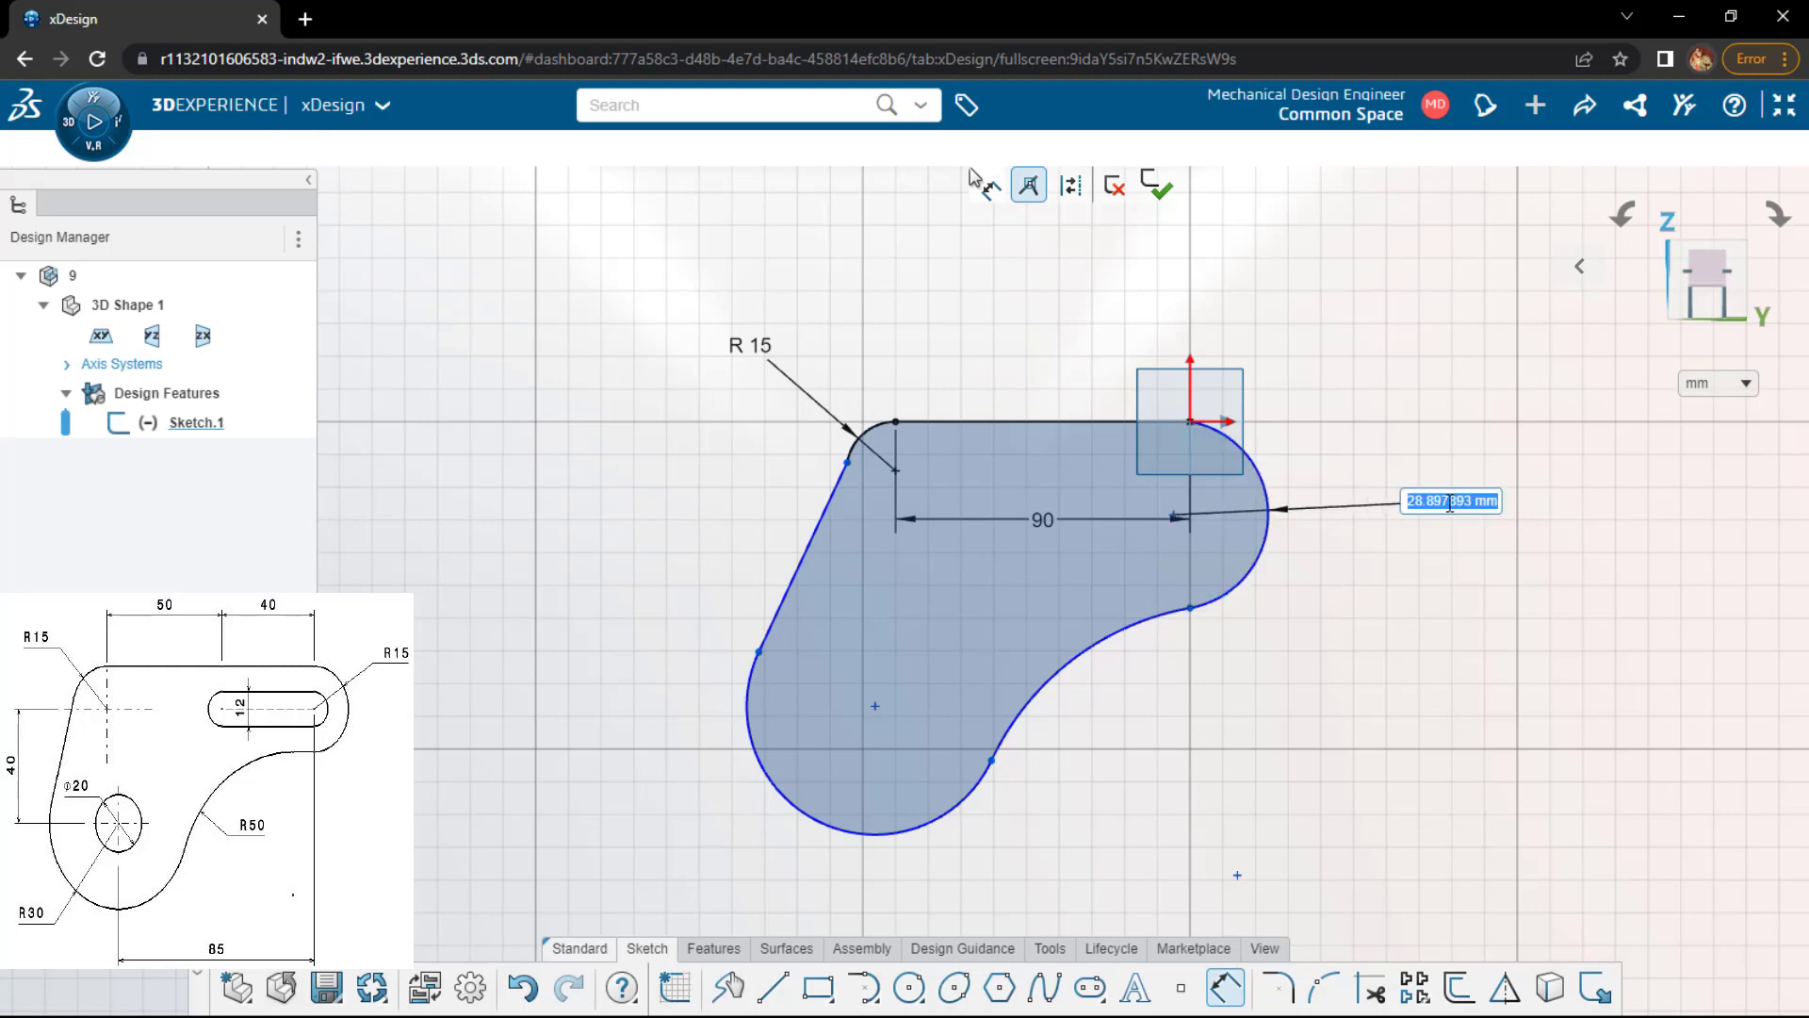
pyautogui.write('15')
pyautogui.press('Return')
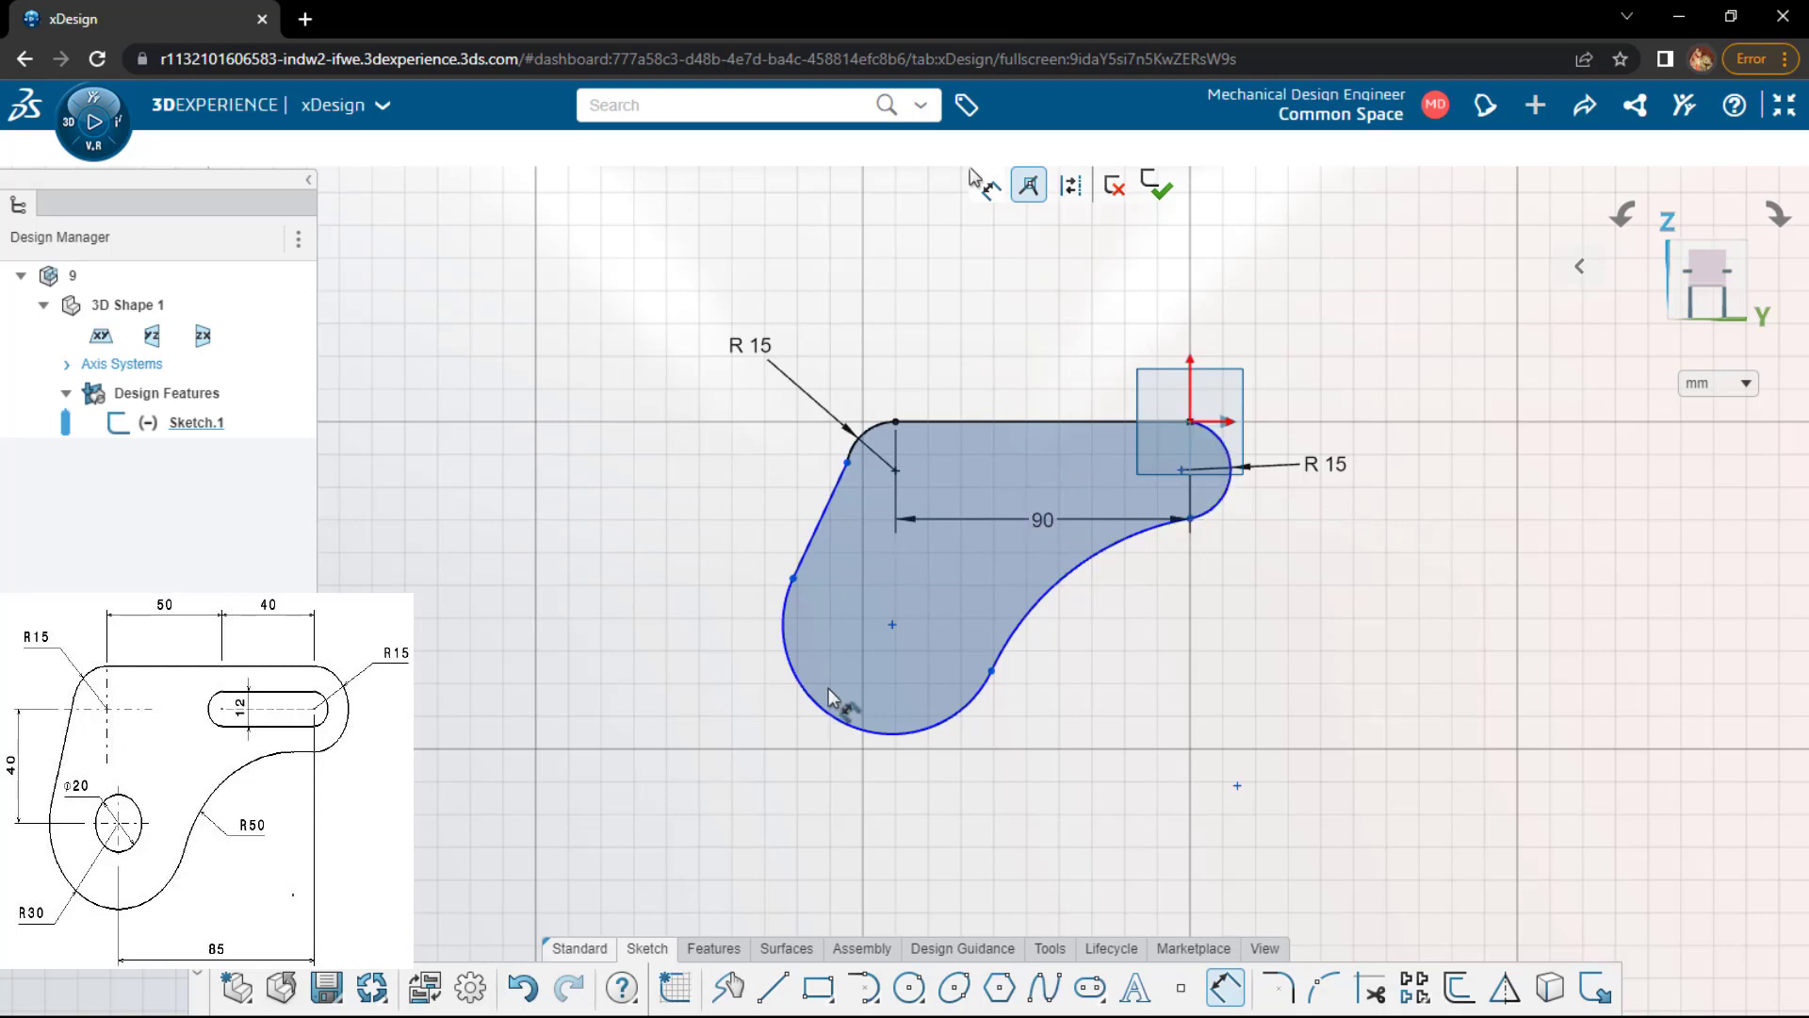
# - Dimension the large lower lobe arc with a radius of 30 mm
pyautogui.click(810, 716)
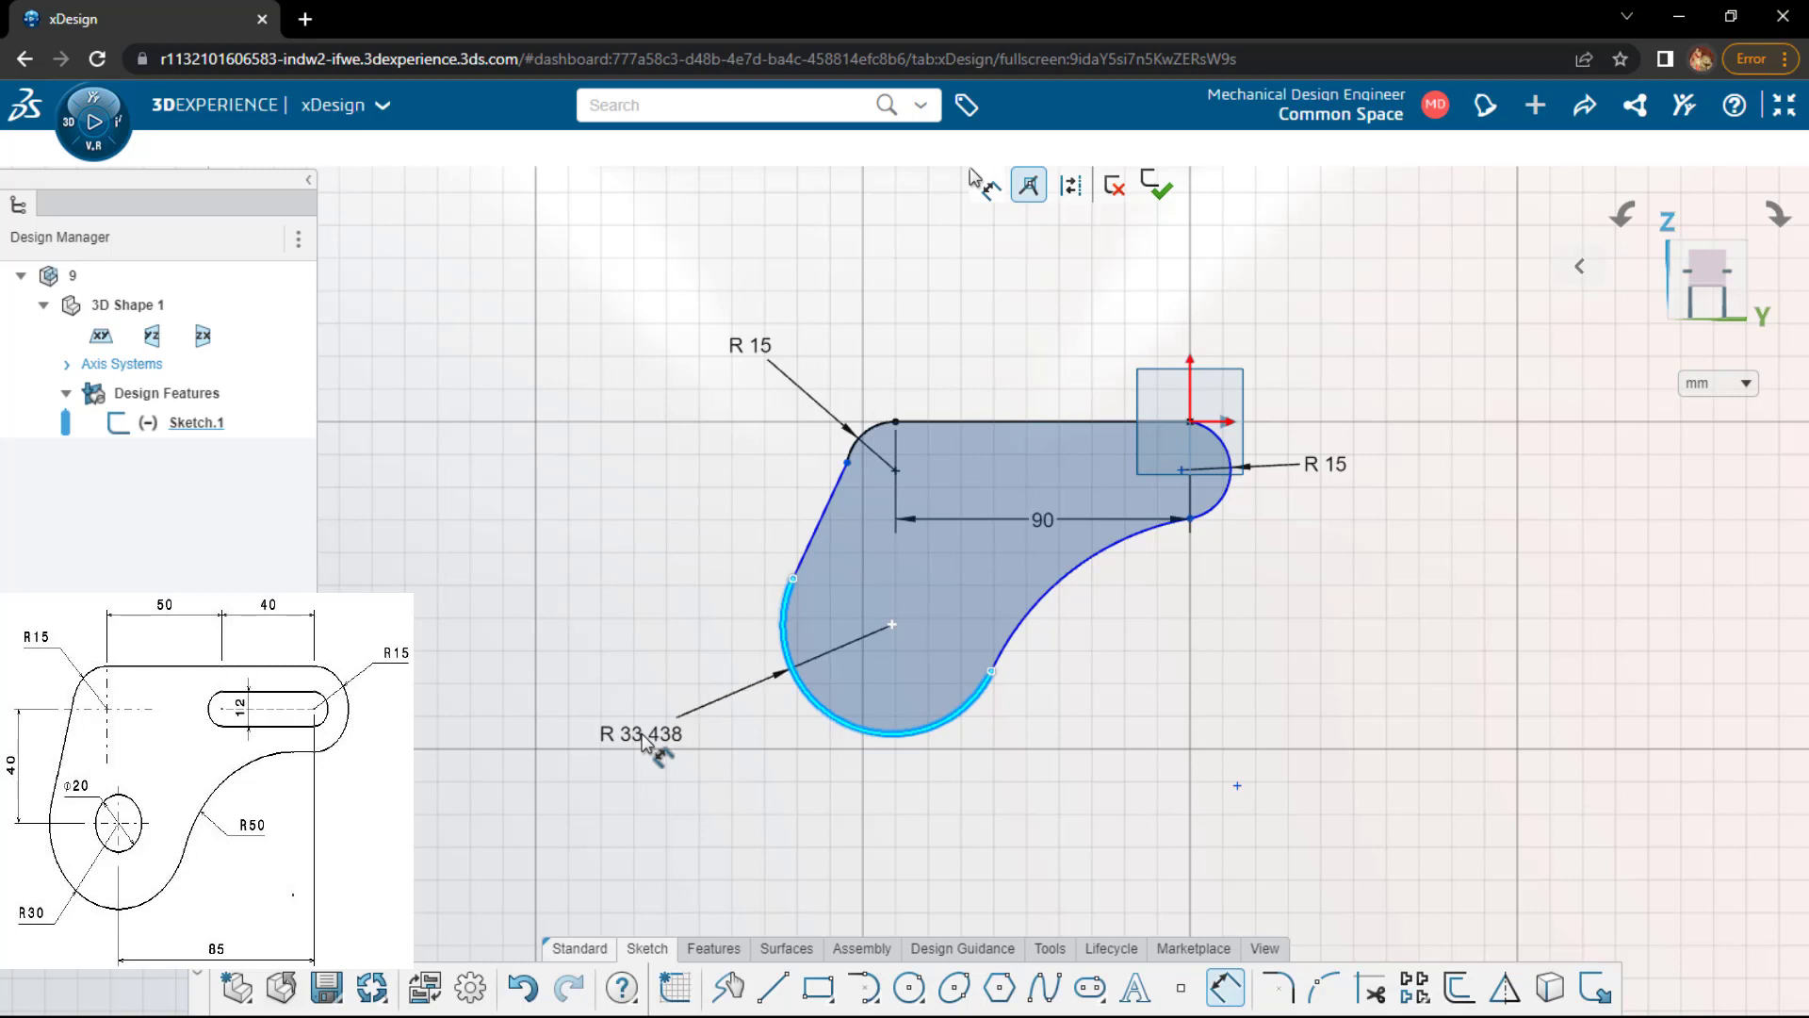
pyautogui.click(641, 733)
pyautogui.write('30')
pyautogui.press('Return')
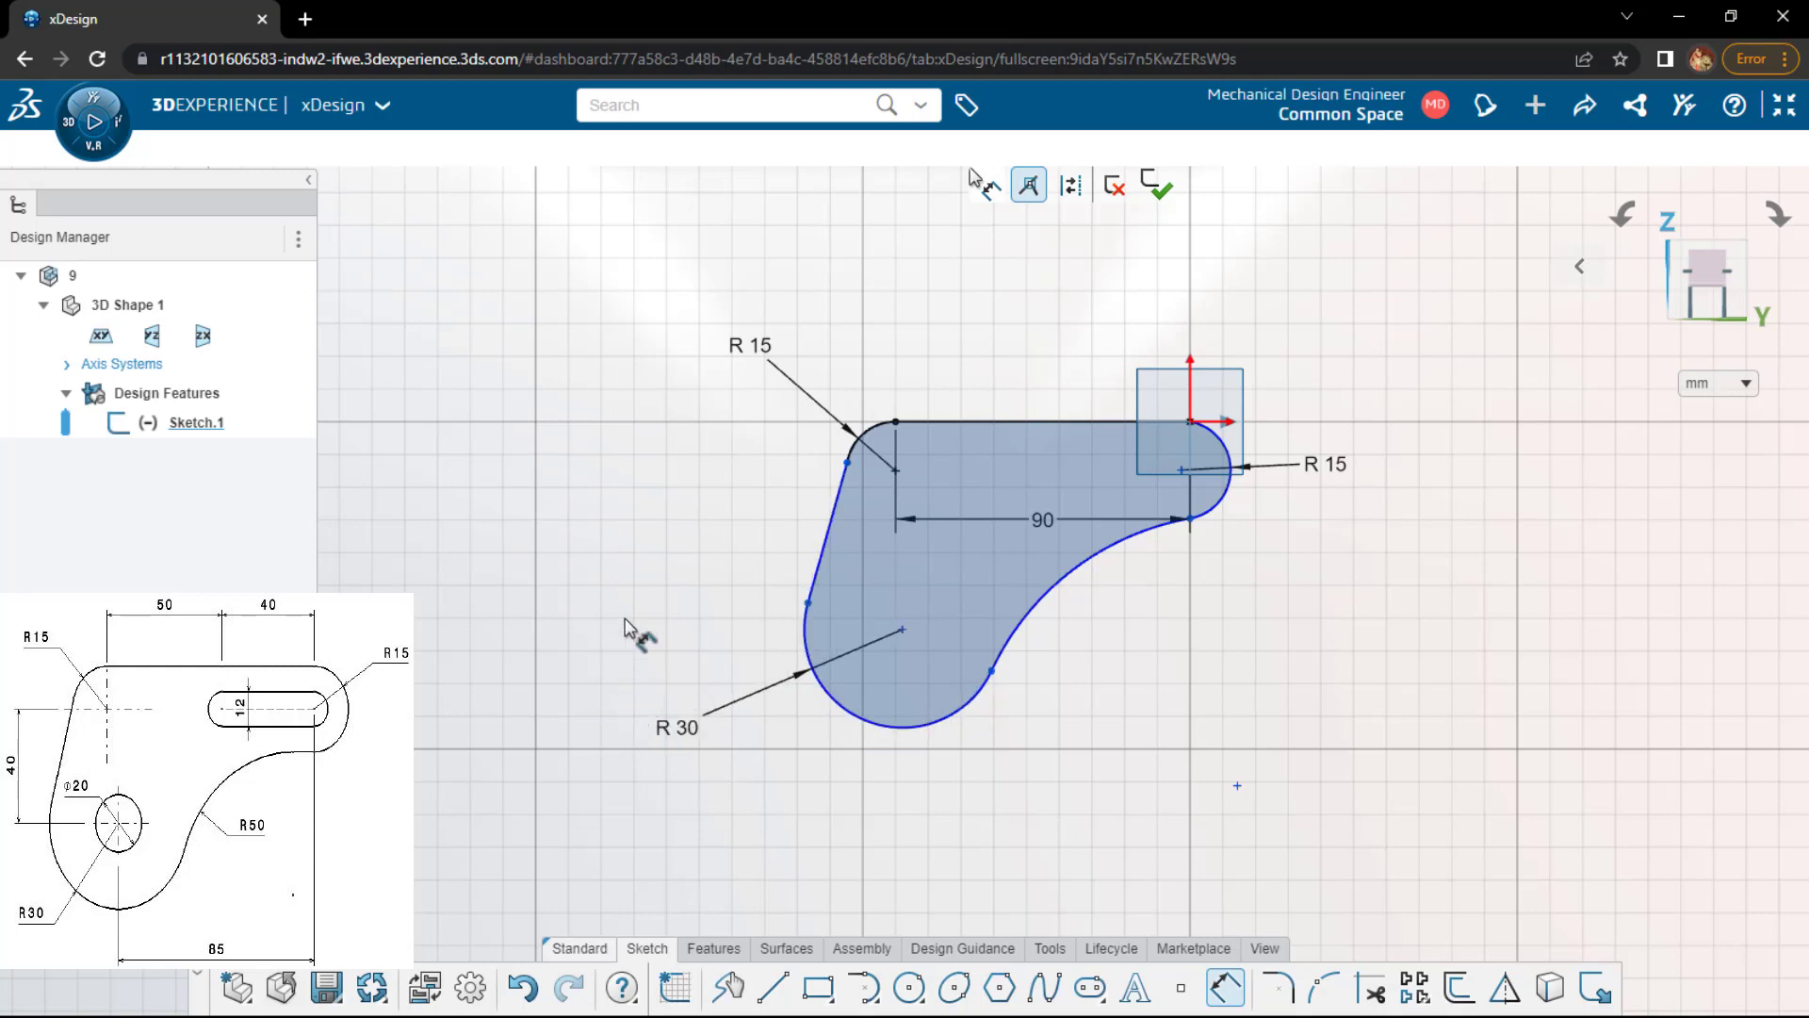
# - Set the vertical distance between the upper corner arc's centre and the lower lobe's centre to 40 mm
pyautogui.click(895, 469)
pyautogui.click(902, 631)
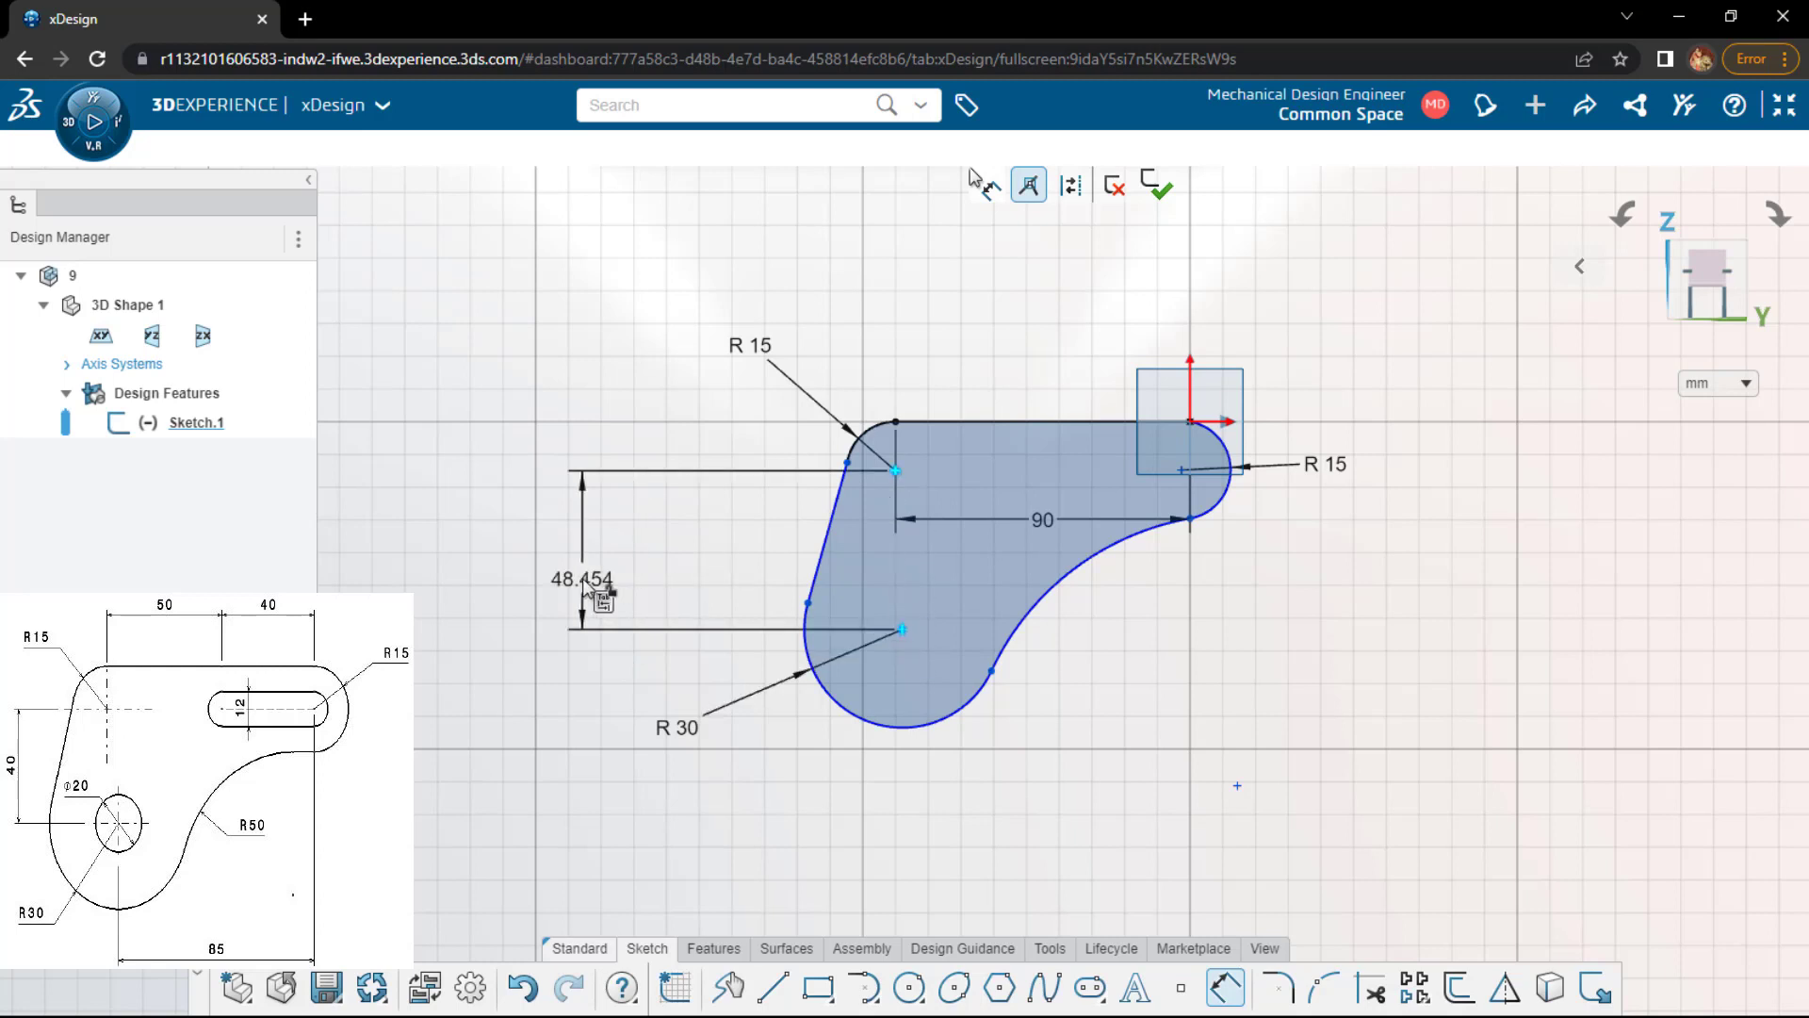
pyautogui.click(582, 579)
pyautogui.write('40')
pyautogui.press('Return')
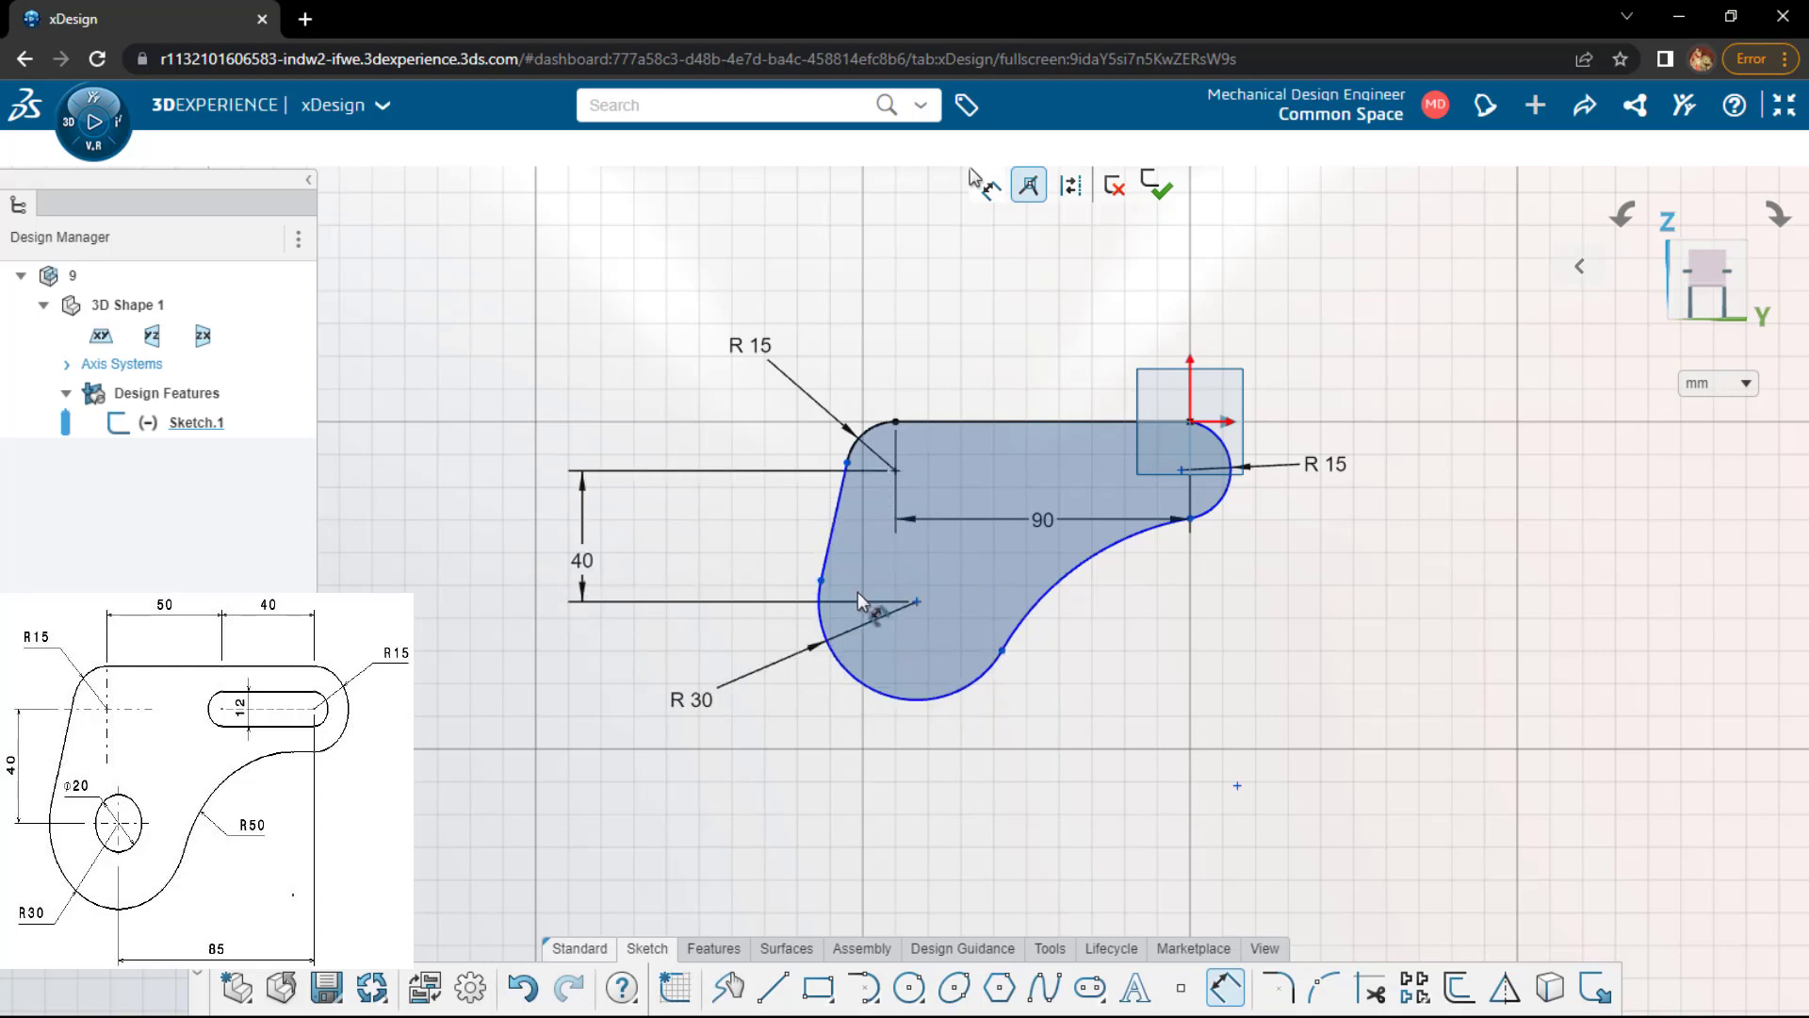
# - Draw a 20 mm diameter circle centred on the lower lobe arc's centre
pyautogui.press('c')
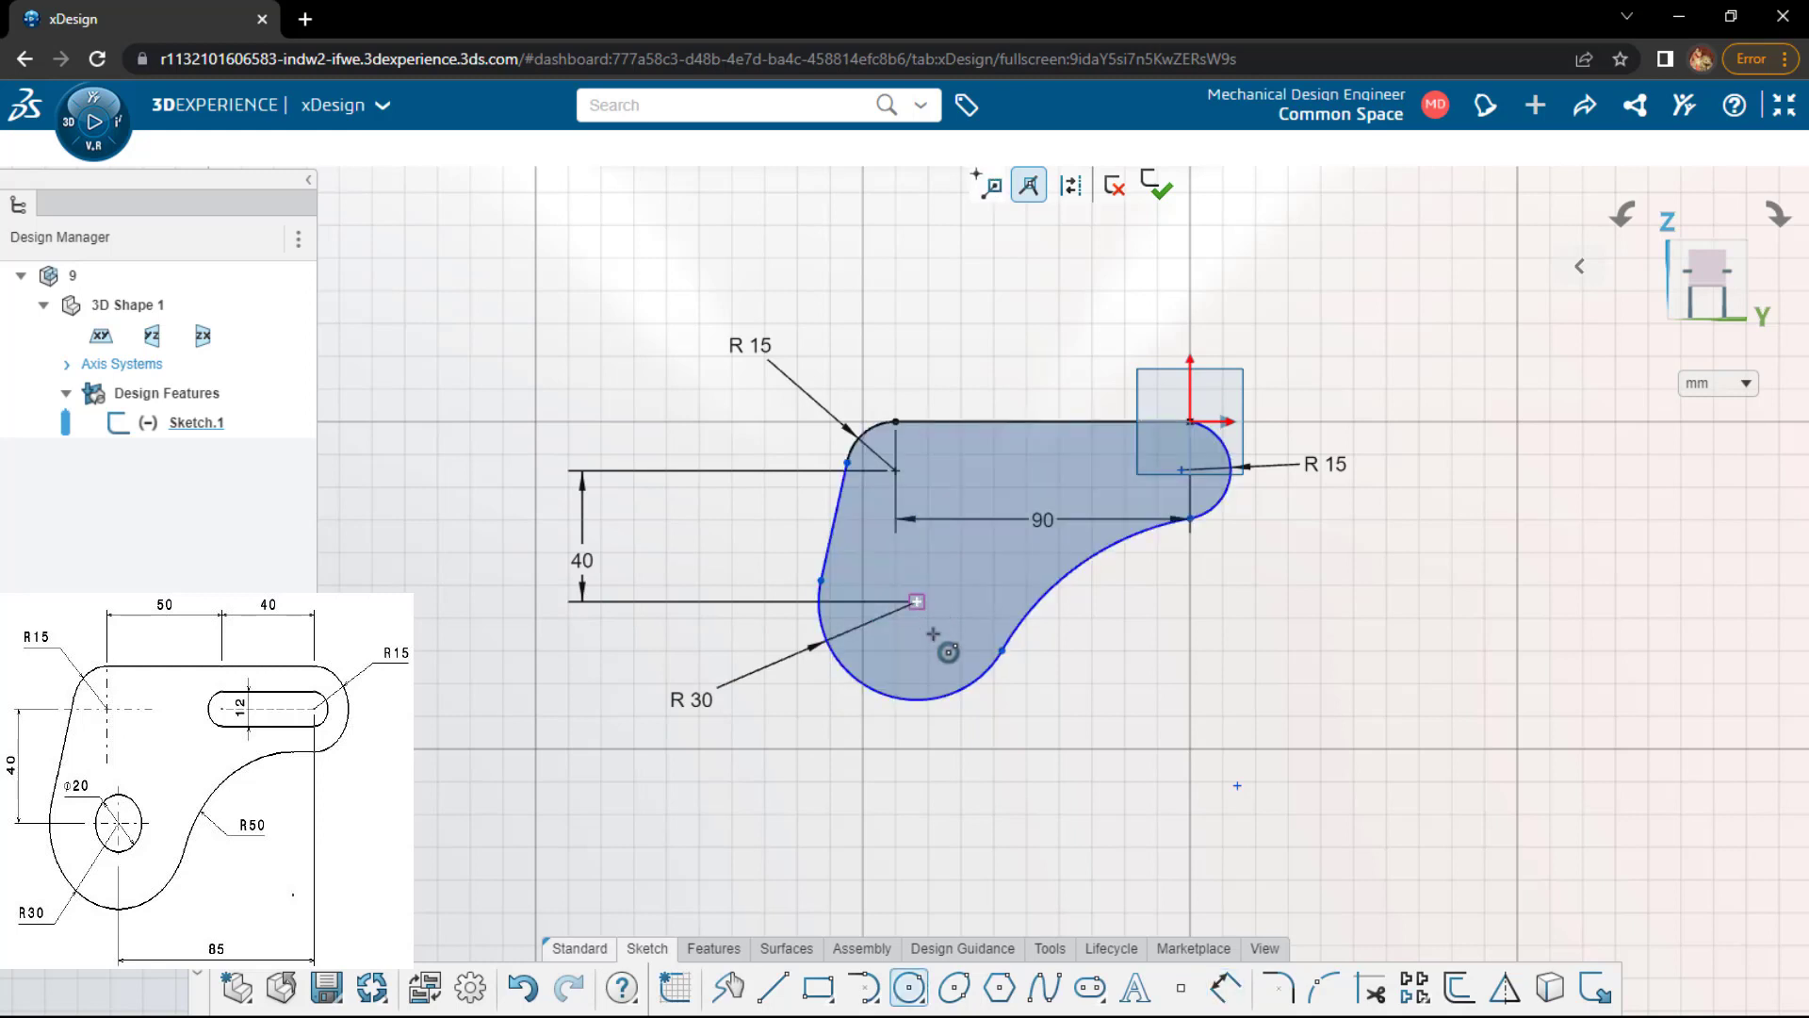
pyautogui.click(933, 634)
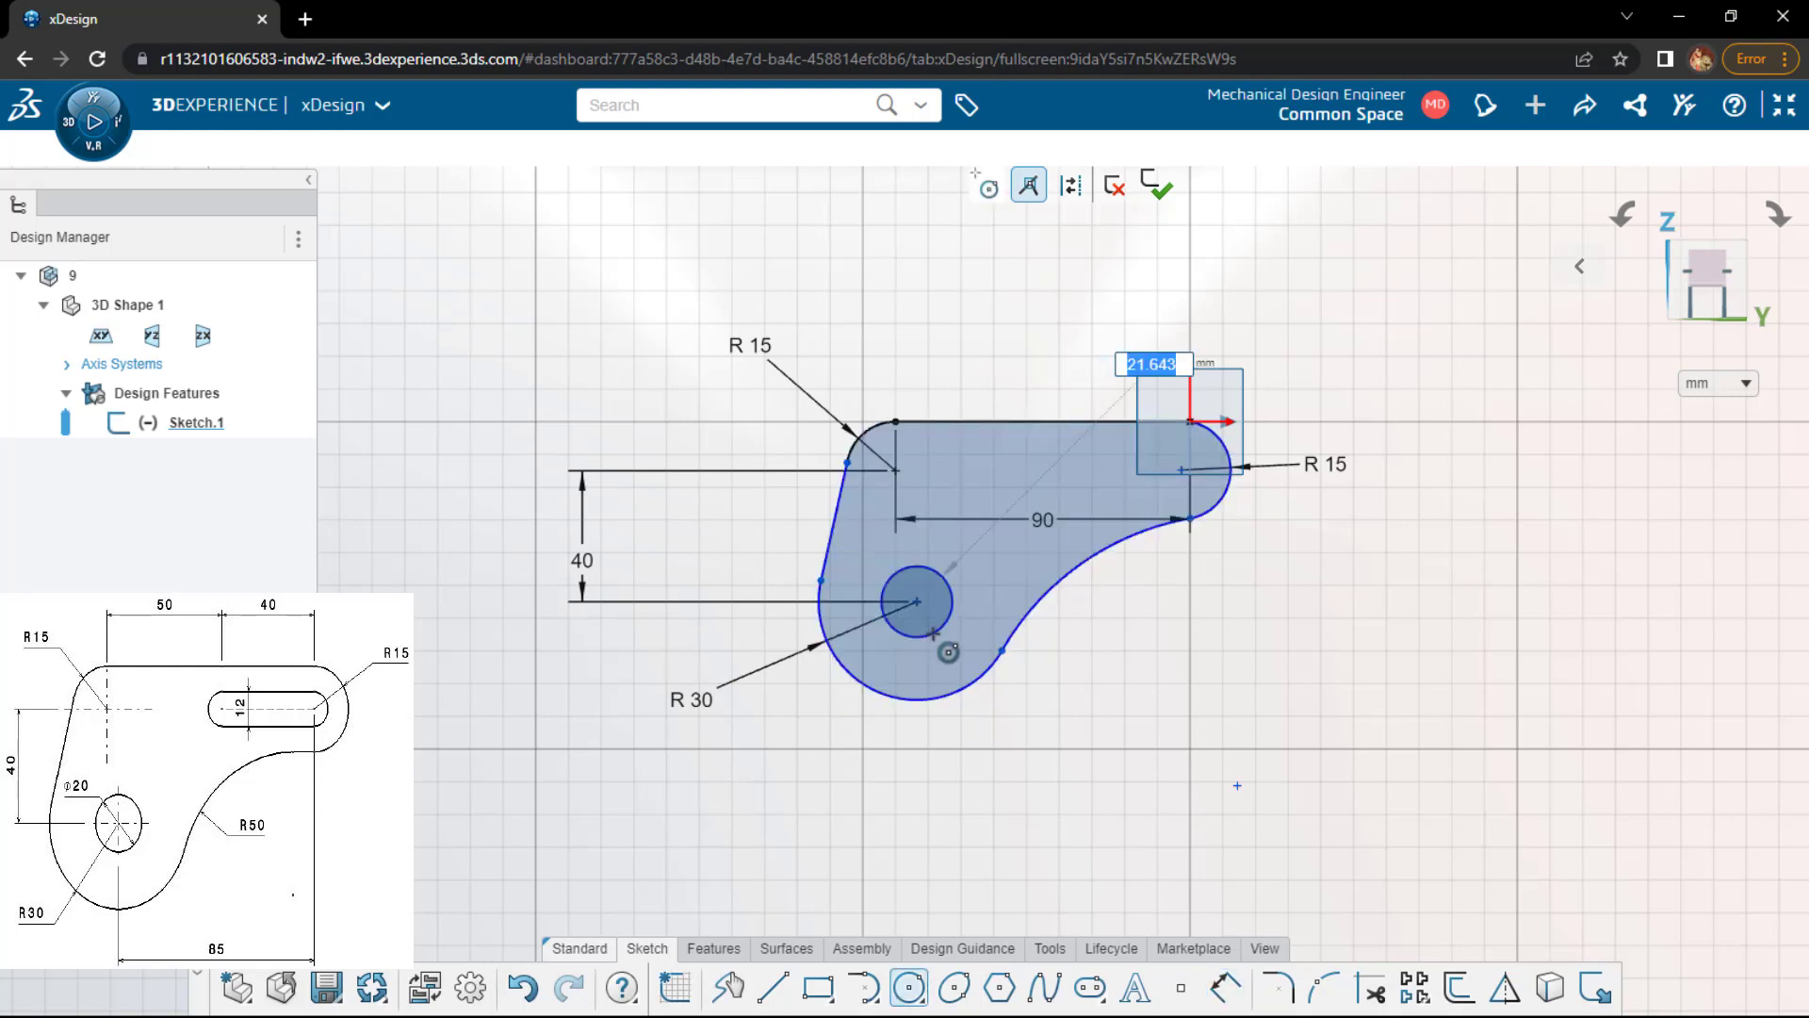
pyautogui.write('20')
pyautogui.press('Return')
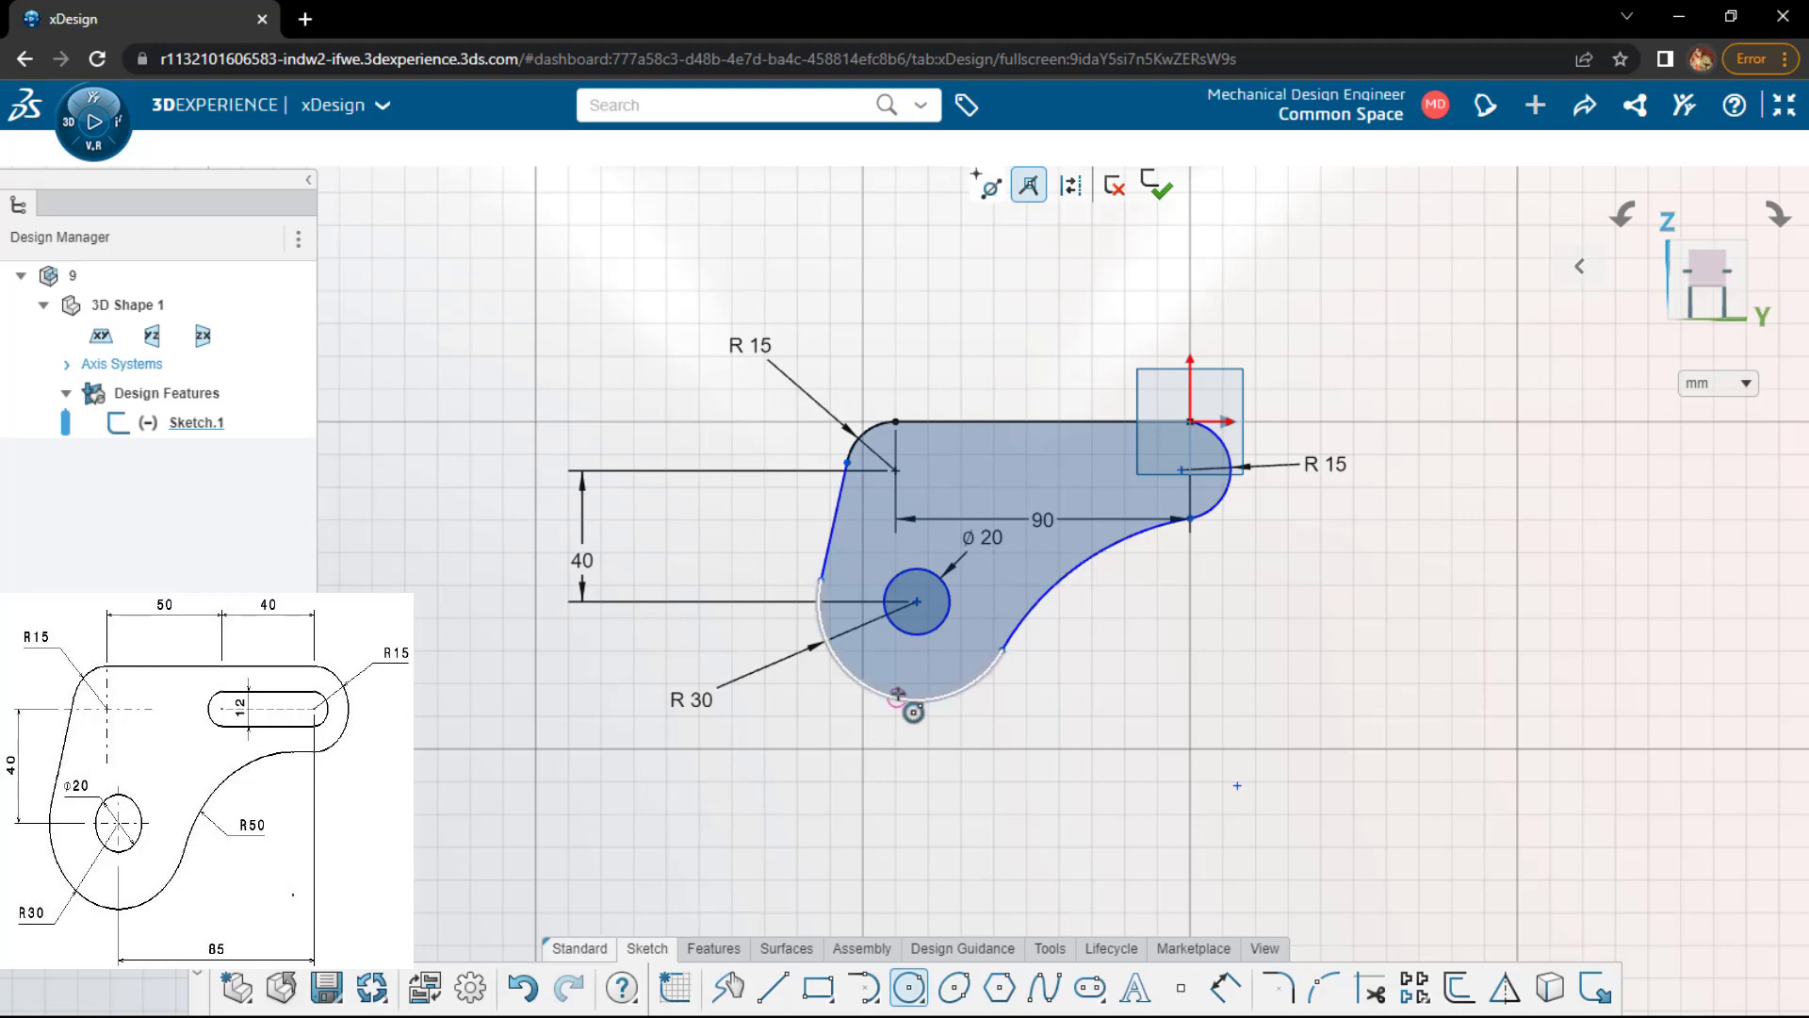
pyautogui.click(917, 601)
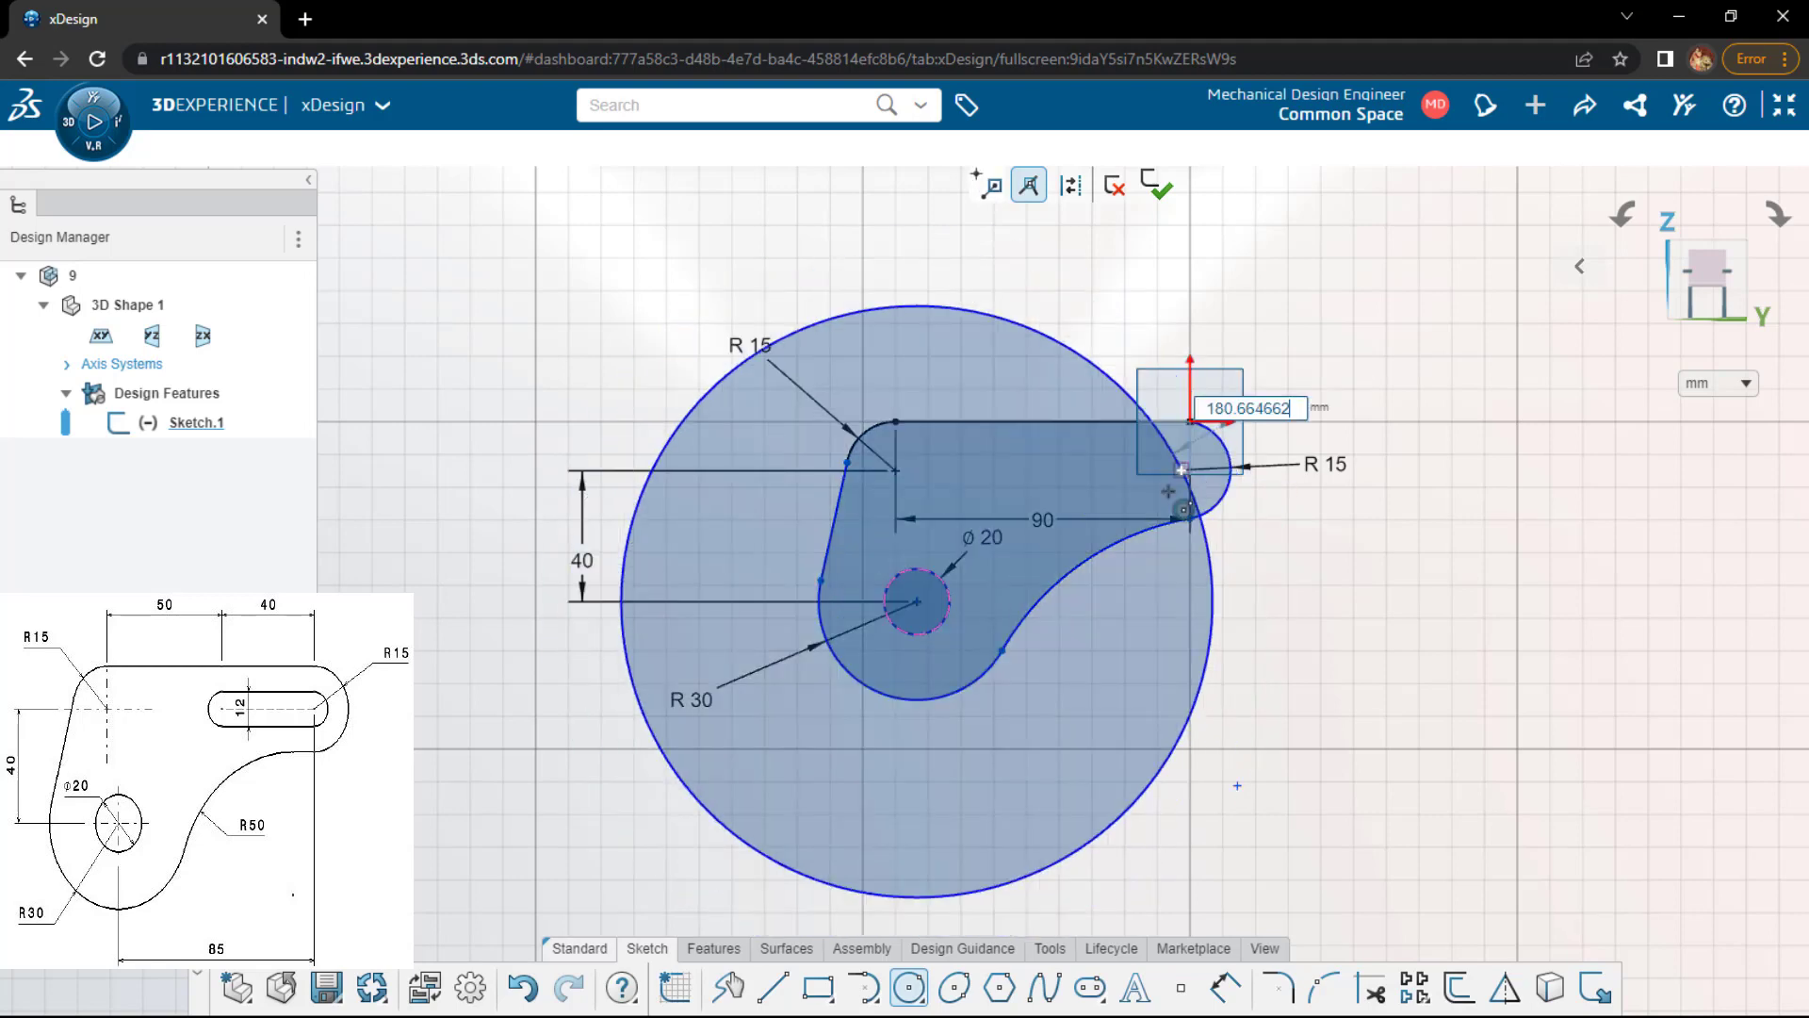
pyautogui.press('Escape')
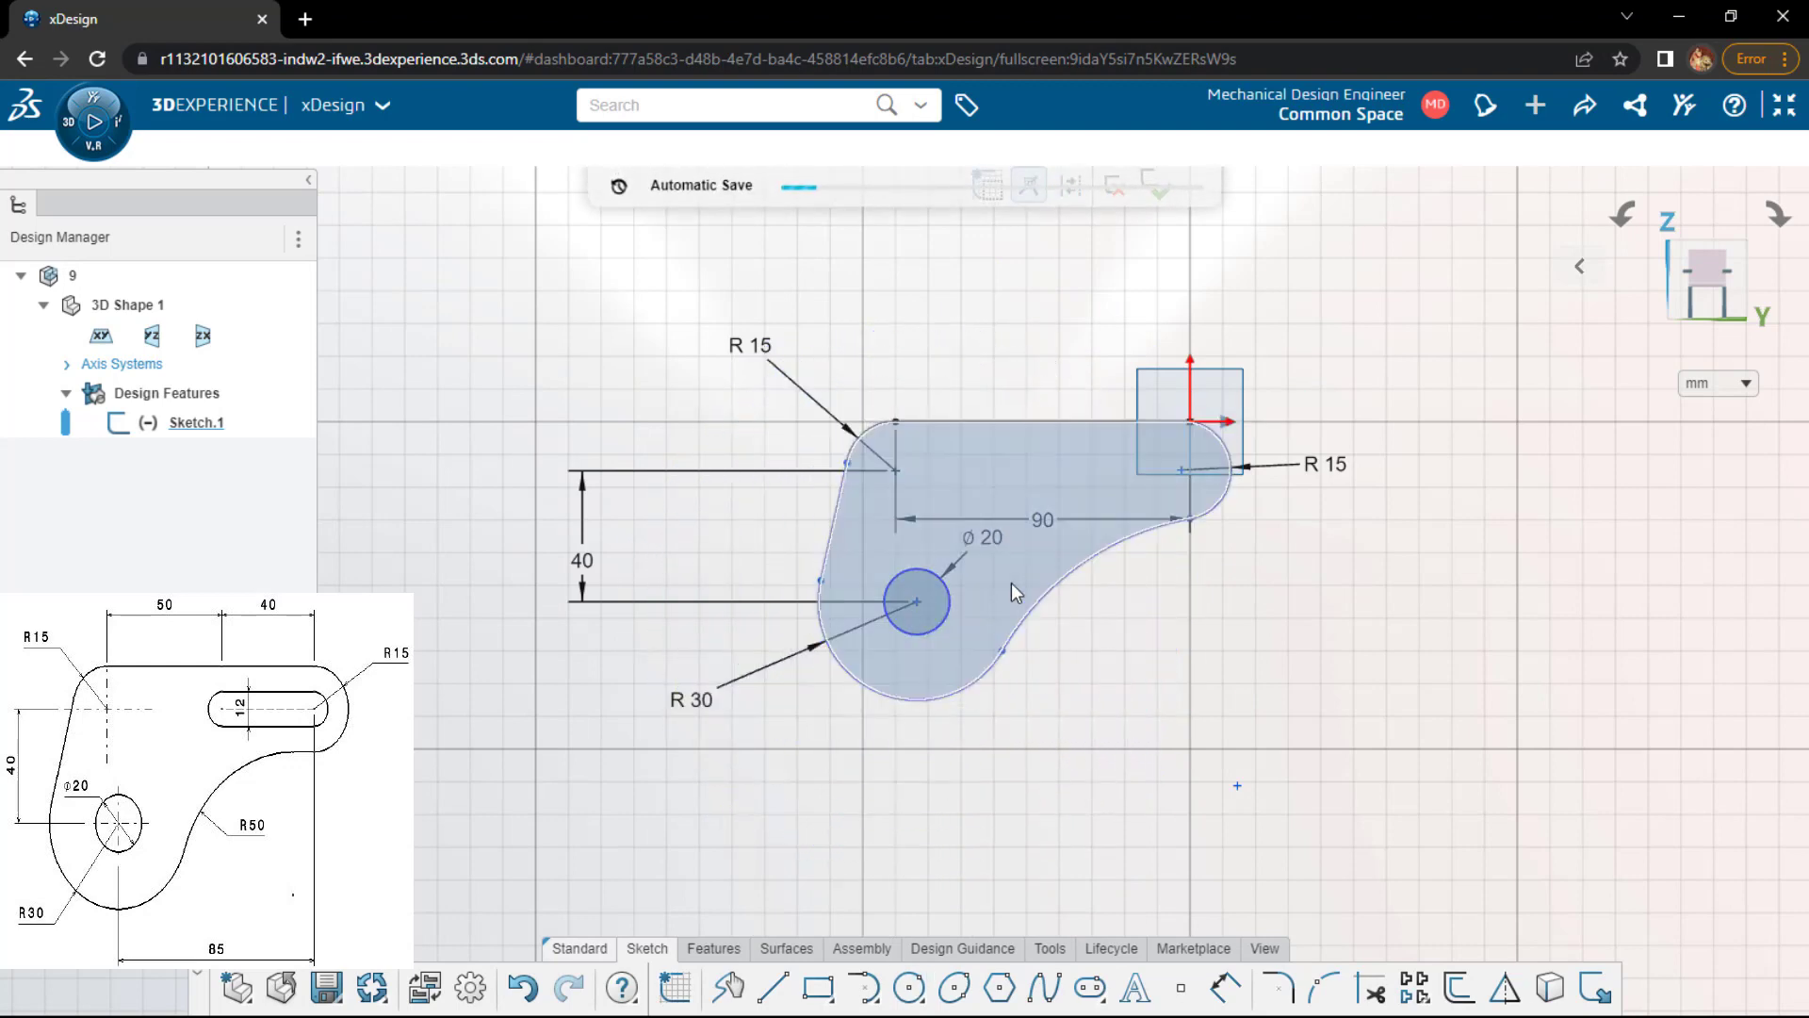
# - Set the horizontal distance between the 20 mm hole's centre and the end arc's centre near the origin to 85 mm
pyautogui.click(916, 602)
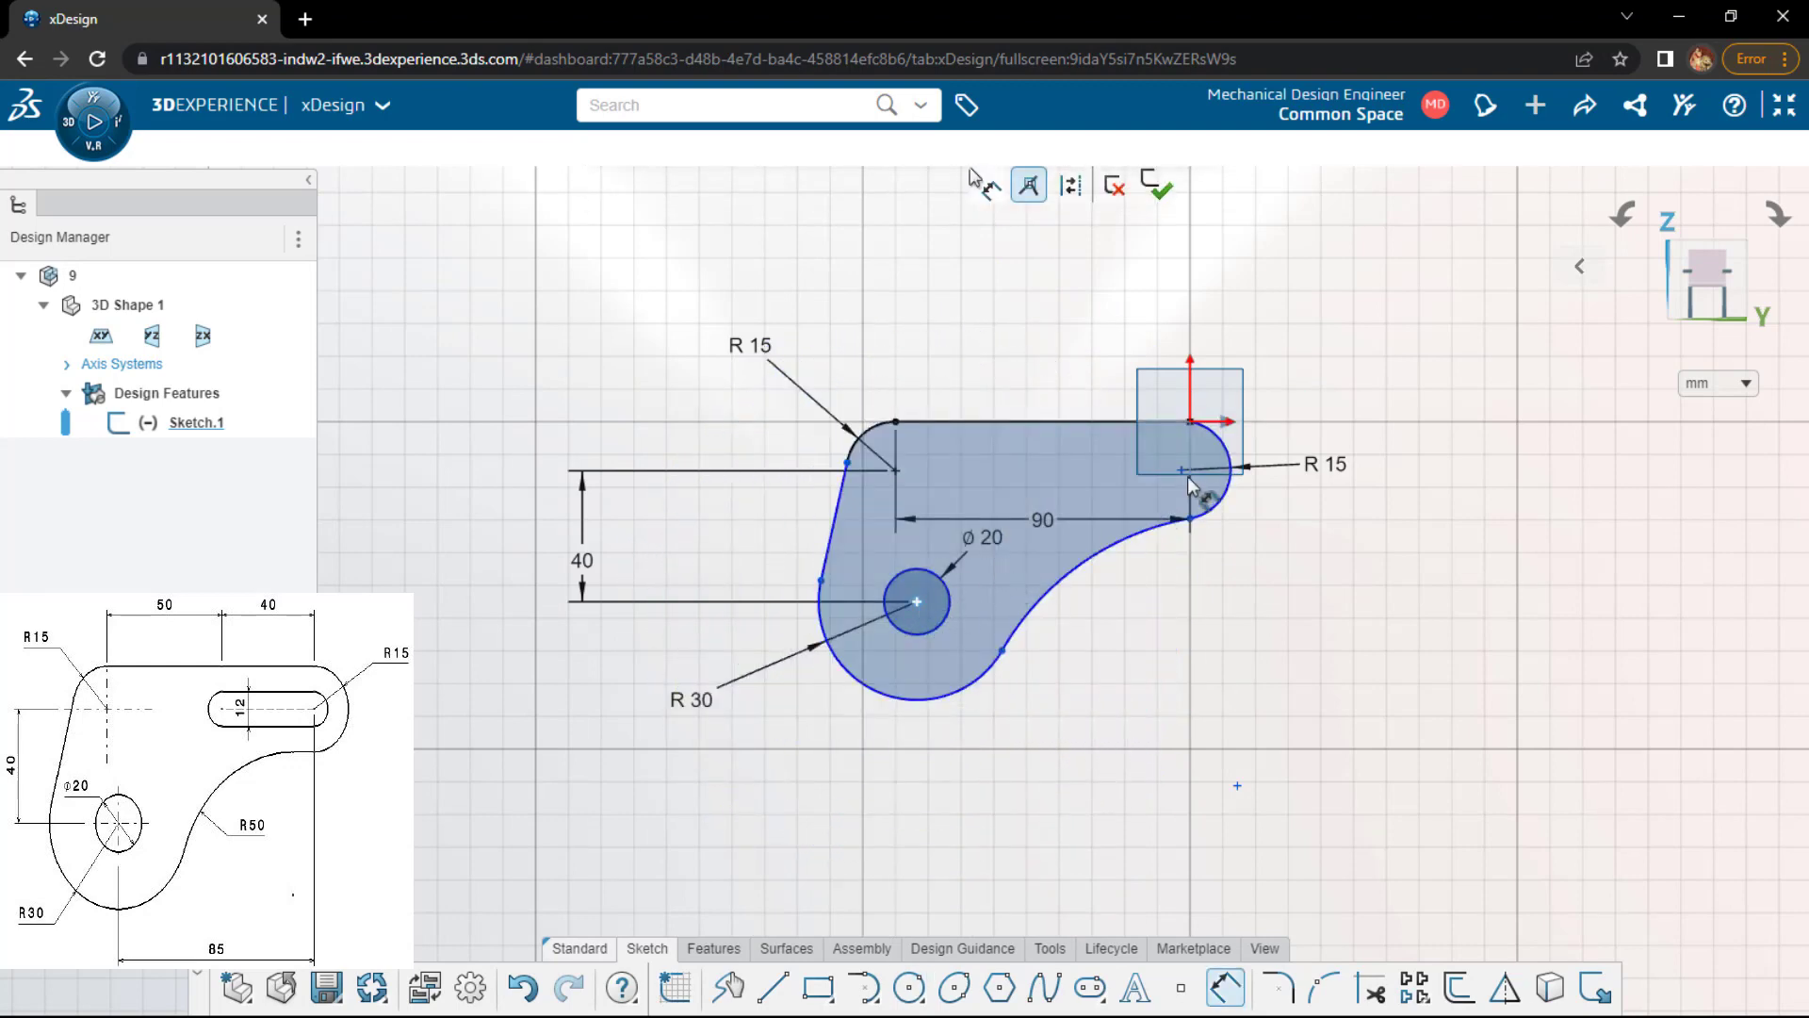
pyautogui.click(1182, 469)
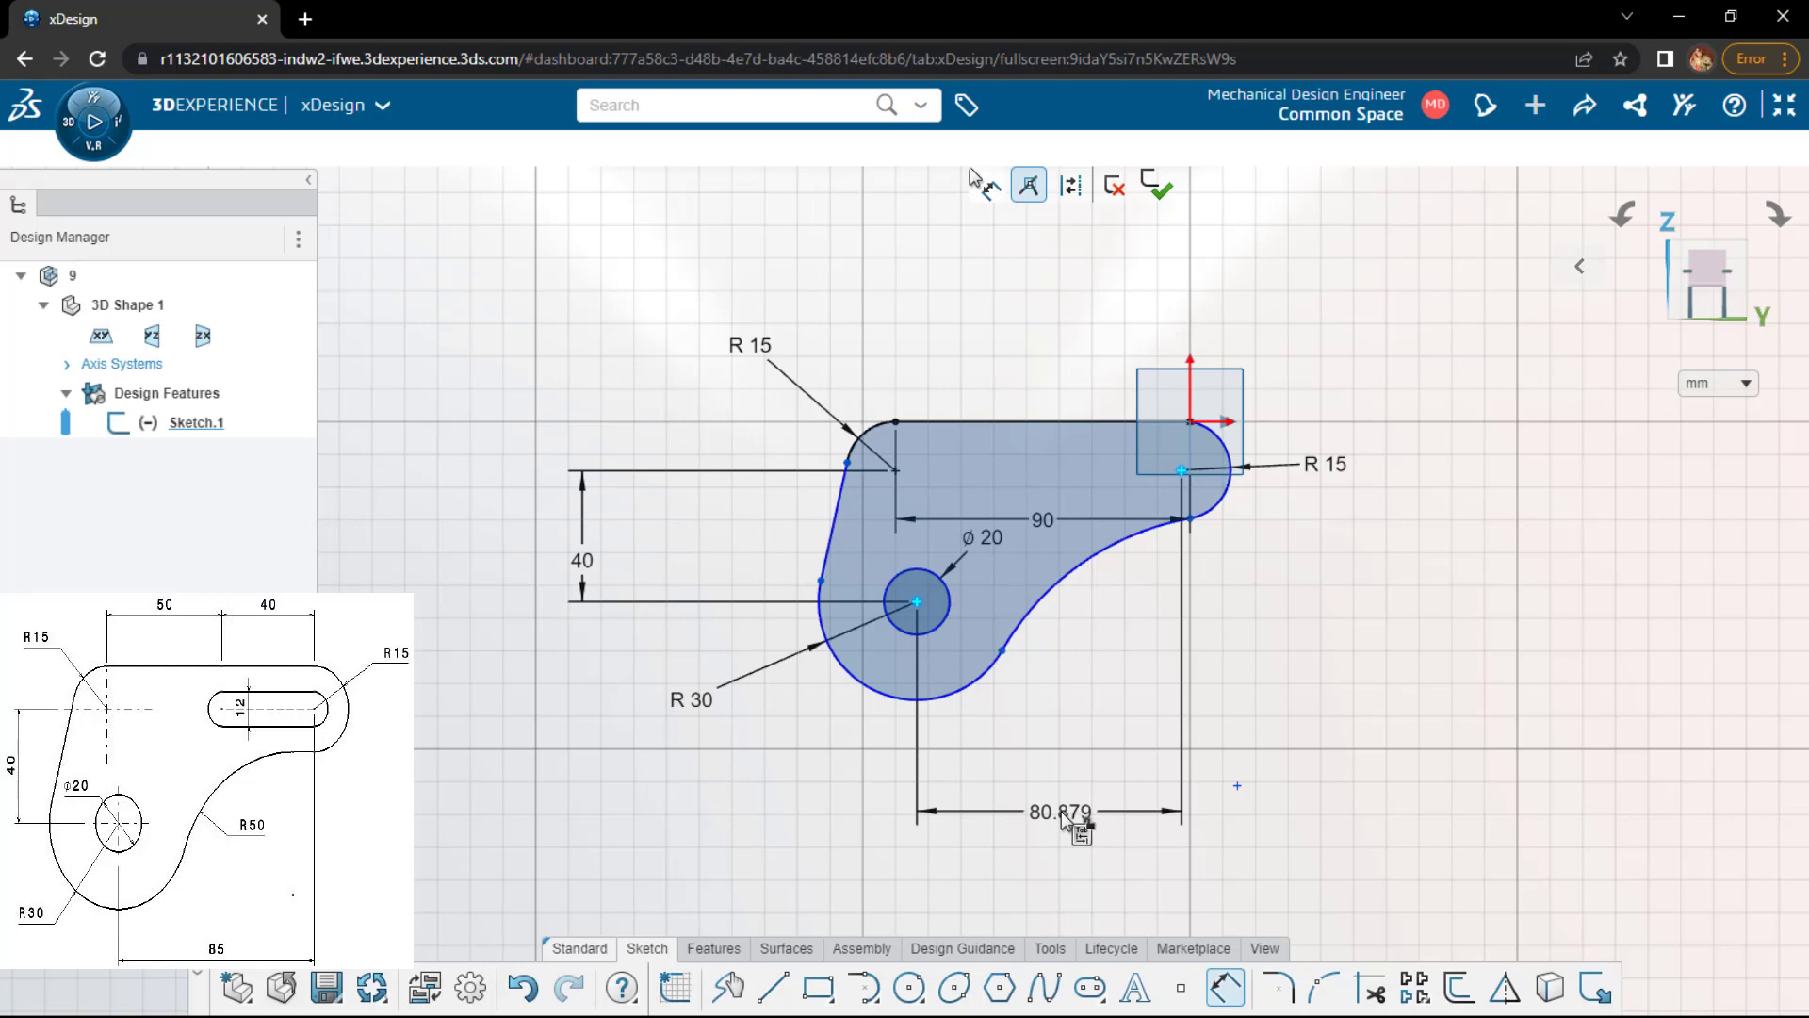
pyautogui.click(1063, 816)
pyautogui.write('85')
pyautogui.press('Return')
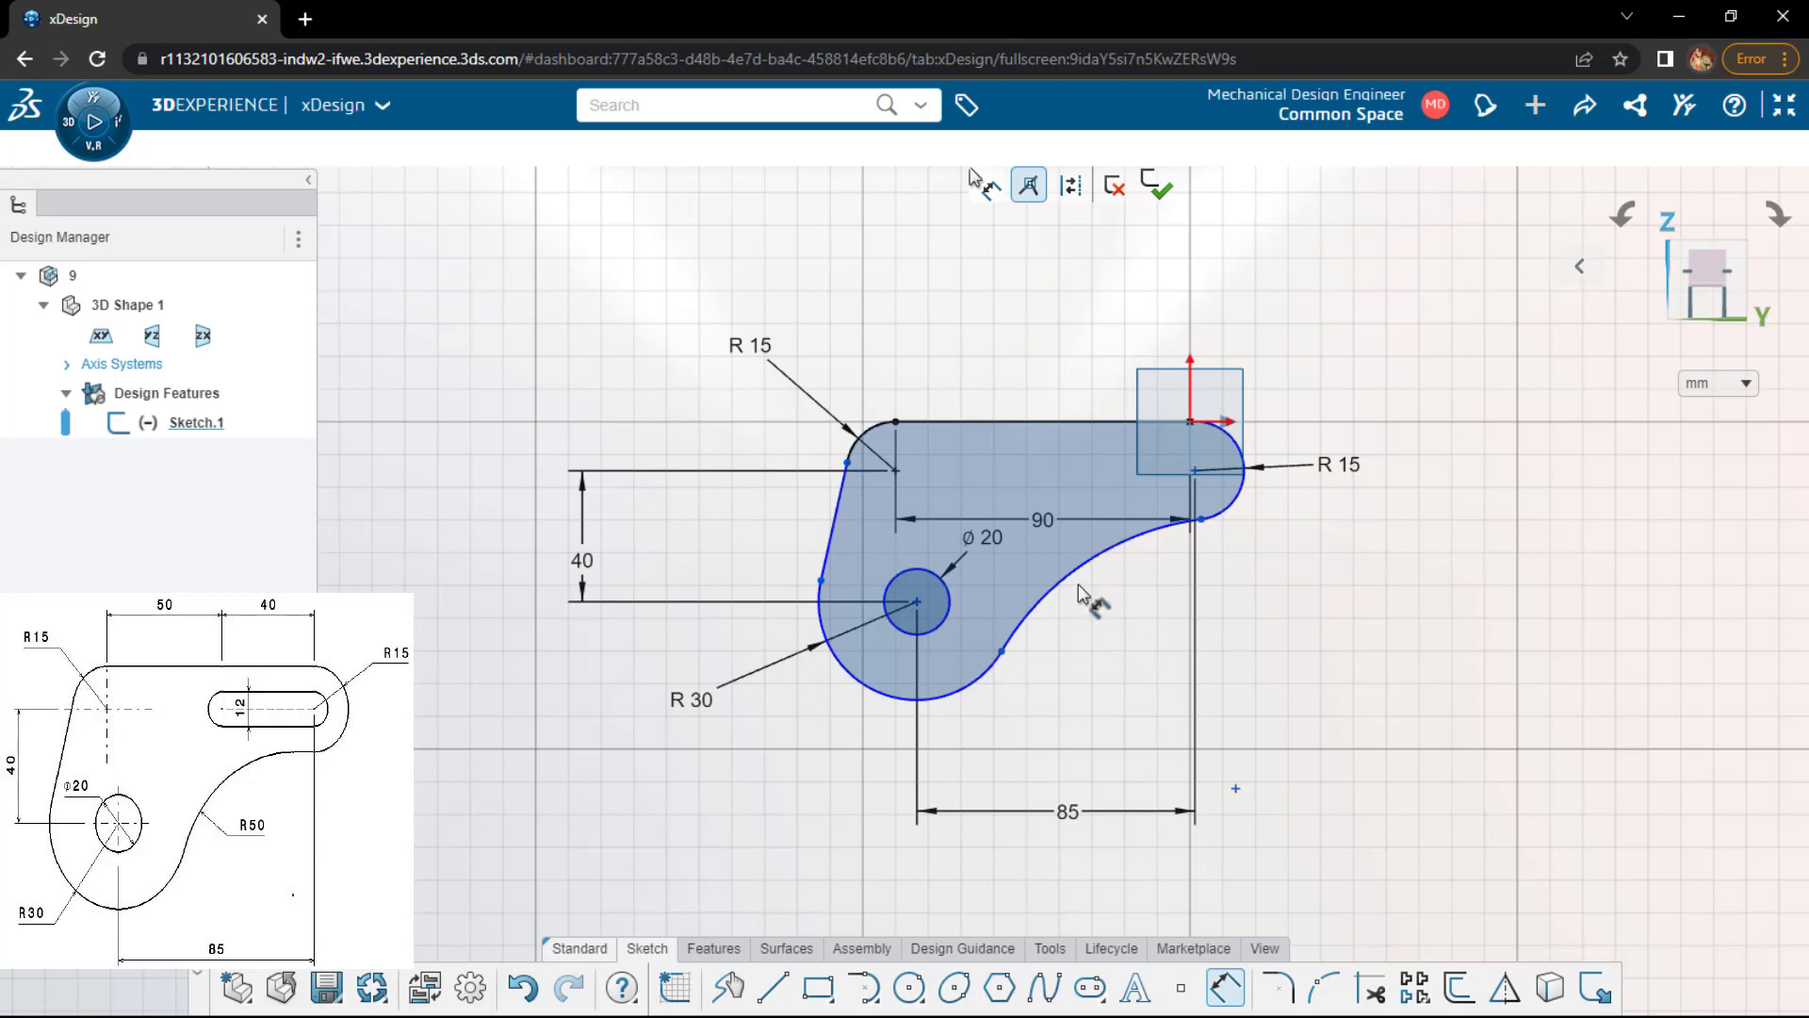
# - Sketch a 12 mm wide horizontal slot from the end arc's centre into the plate, about 59 mm between its centres
pyautogui.click(1090, 987)
pyautogui.click(1195, 471)
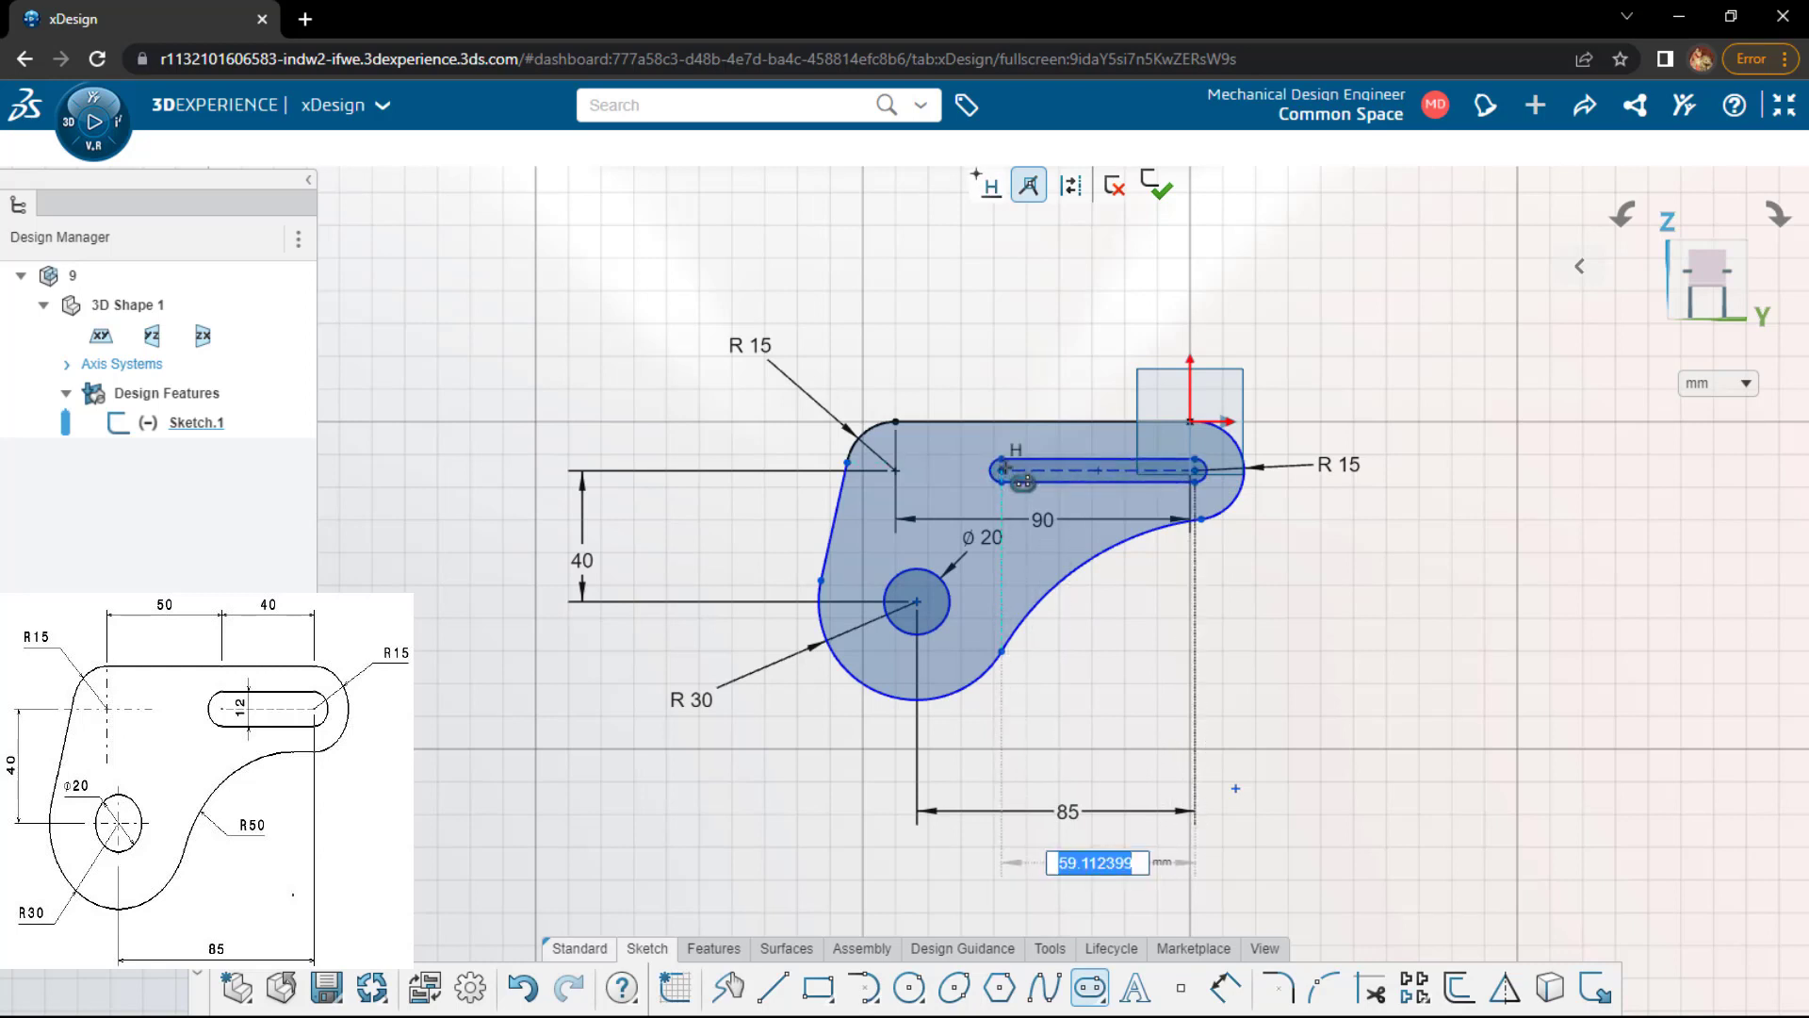
pyautogui.click(1001, 470)
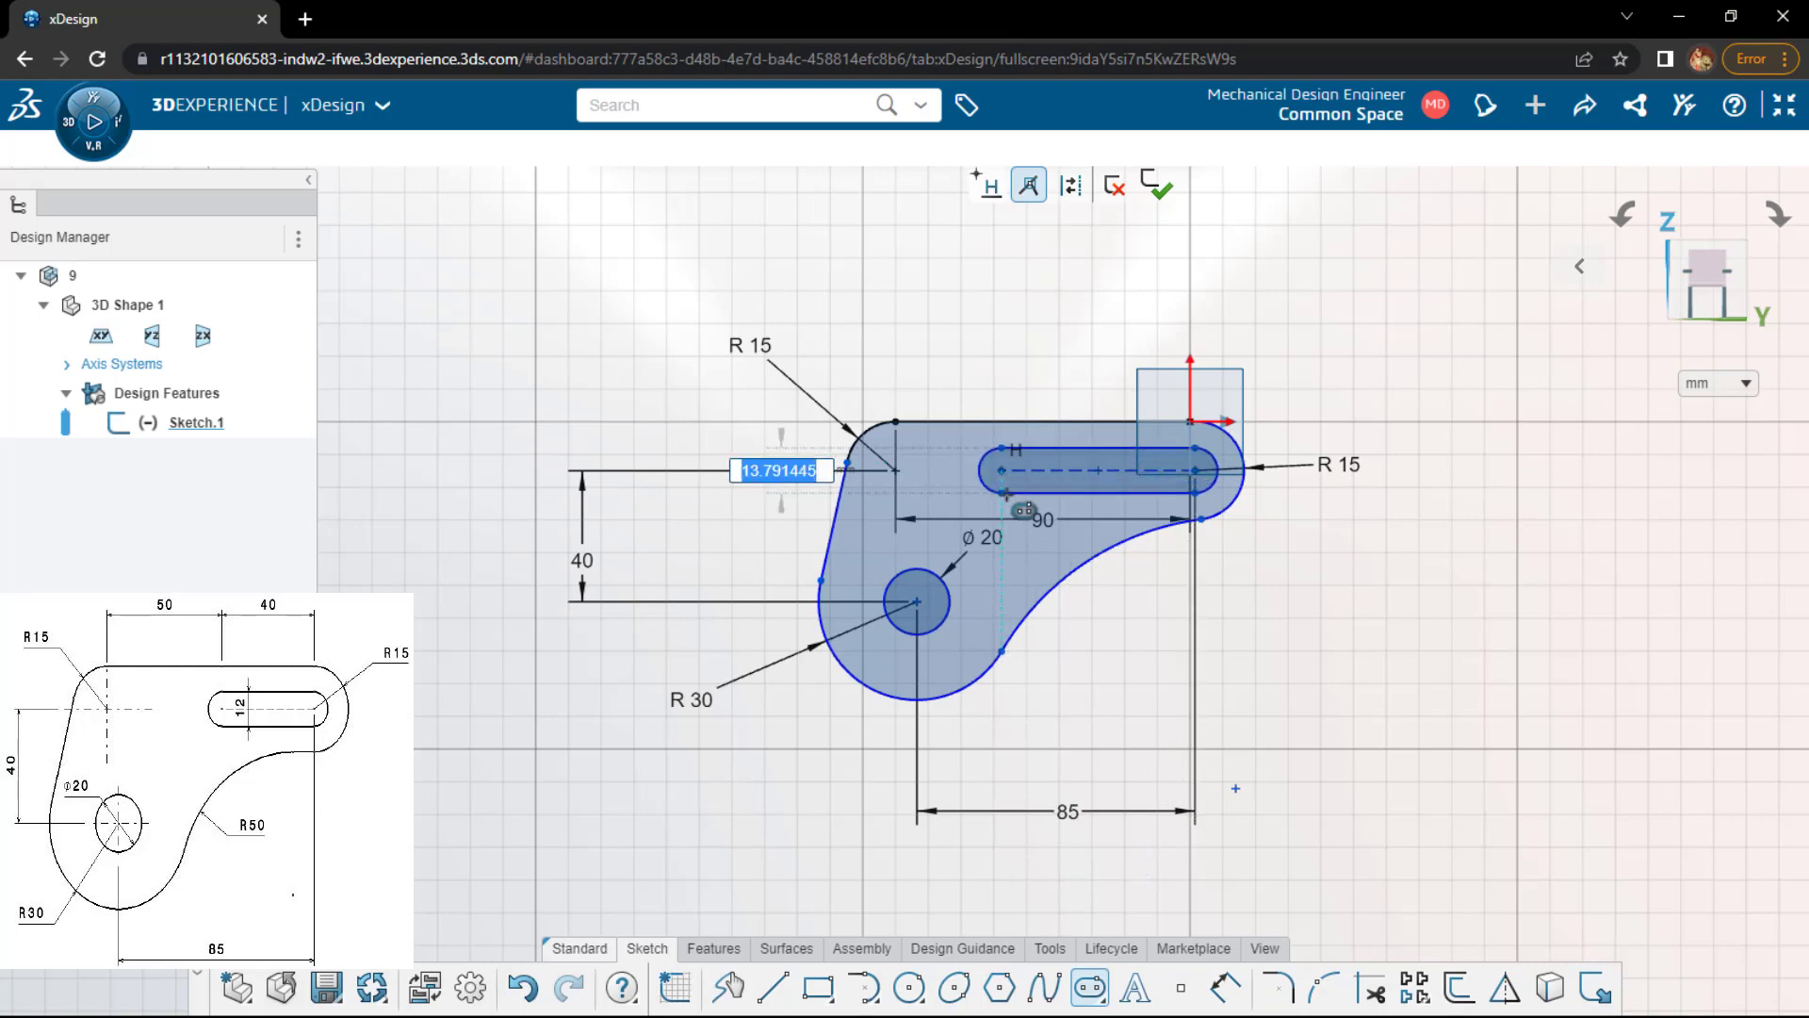
pyautogui.write('12')
pyautogui.press('Return')
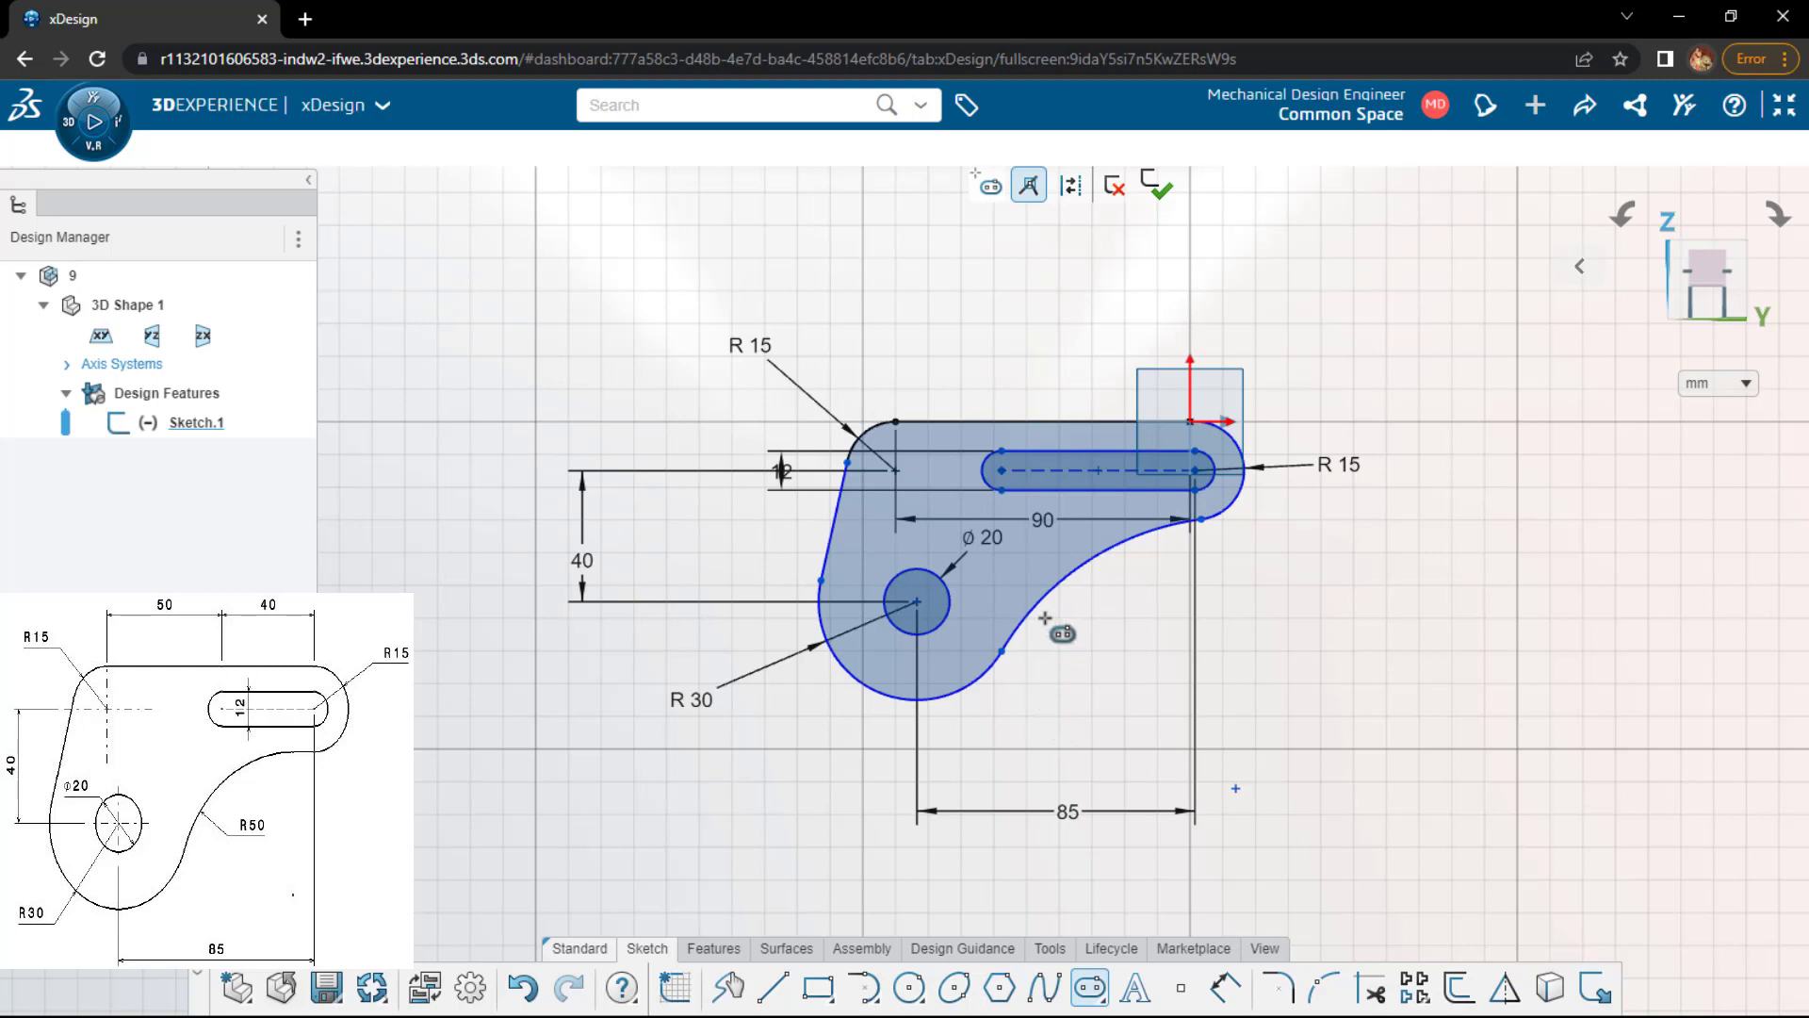
# - Set the radius of the concave arc between the end arc and the lower lobe to 50 mm
pyautogui.press('d')
pyautogui.click(1080, 592)
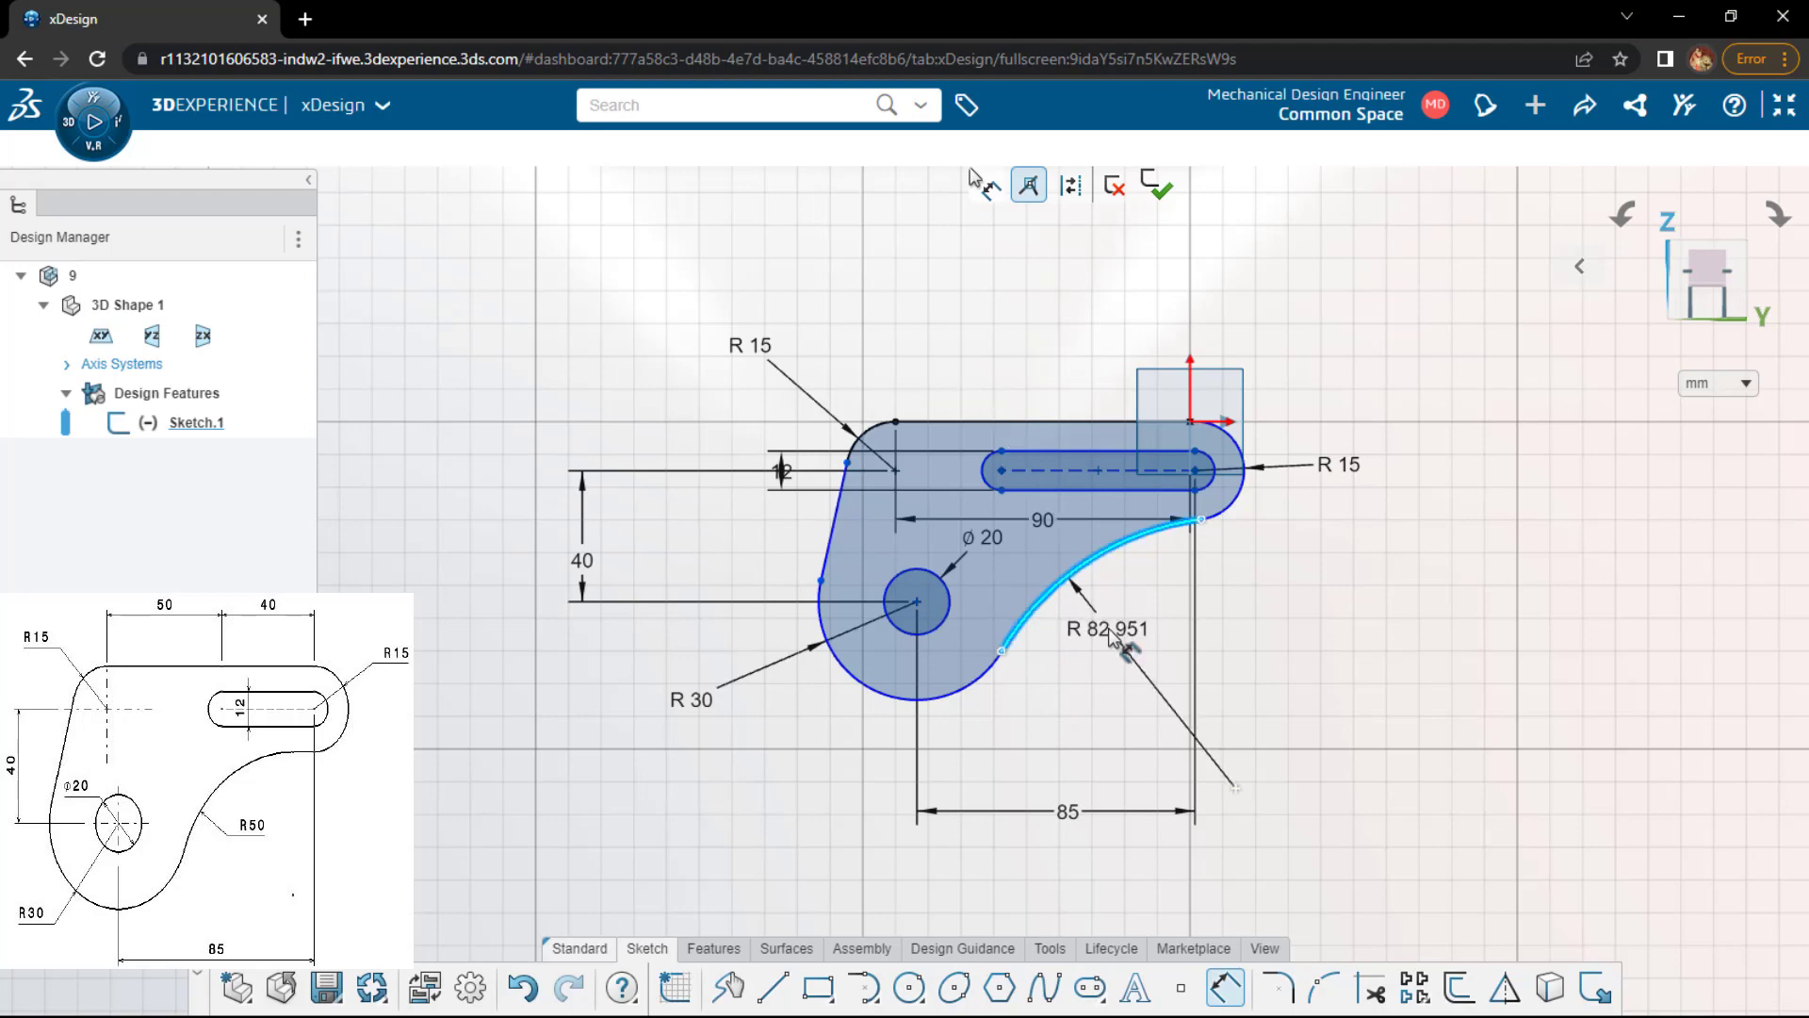
pyautogui.click(1115, 643)
pyautogui.write('50')
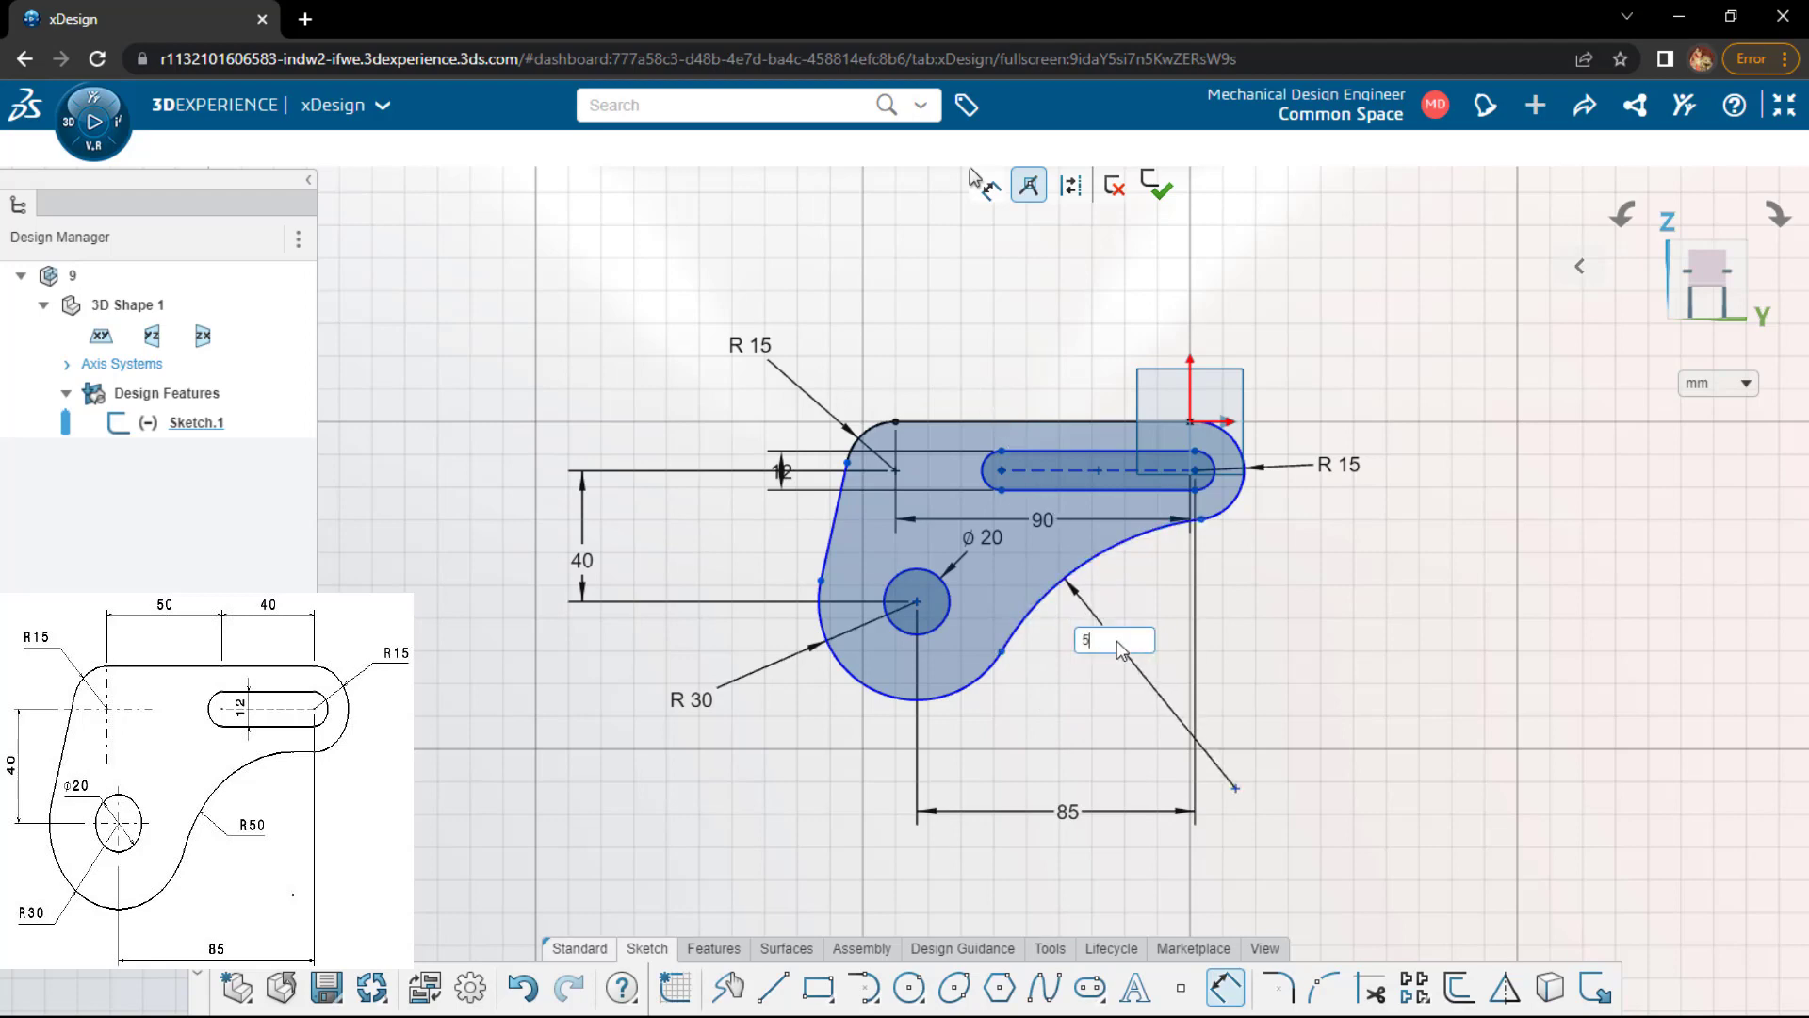
pyautogui.press('Return')
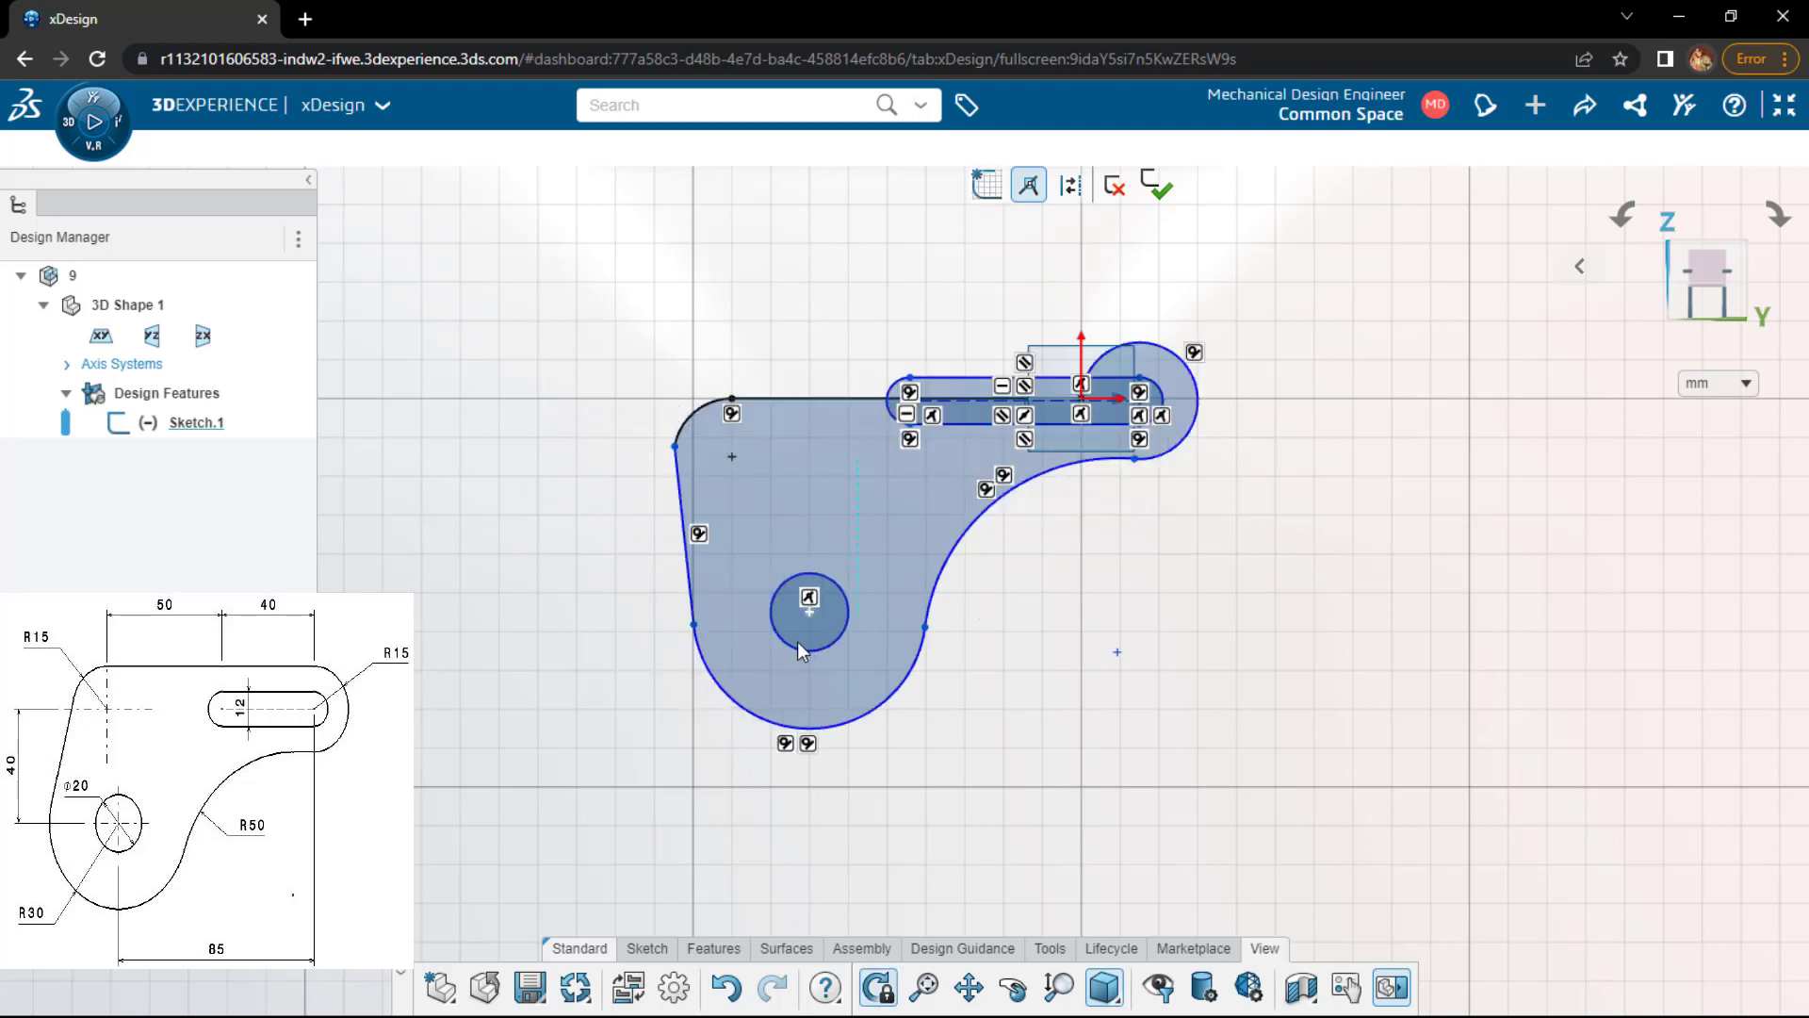
# - Make the end arc near the origin tangent to the plate's straight upper edge
pyautogui.moveTo(746, 641); pyautogui.dragTo(786, 649)
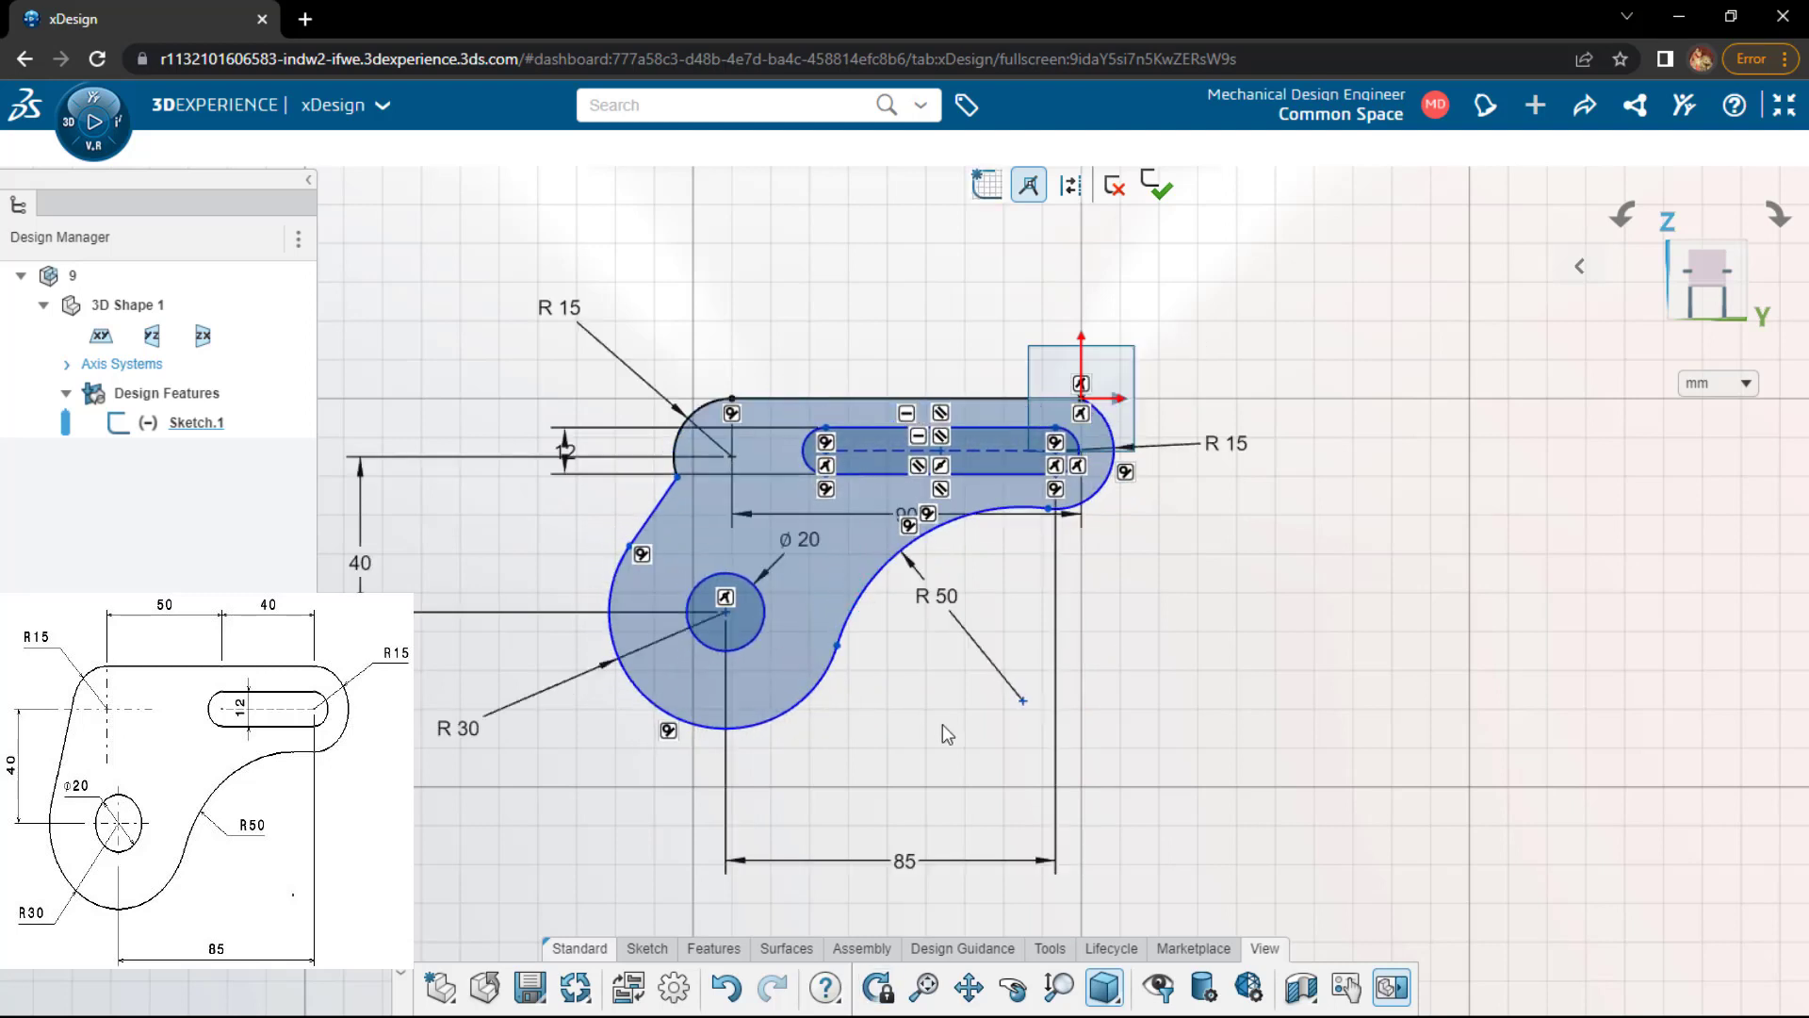
pyautogui.click(1092, 432)
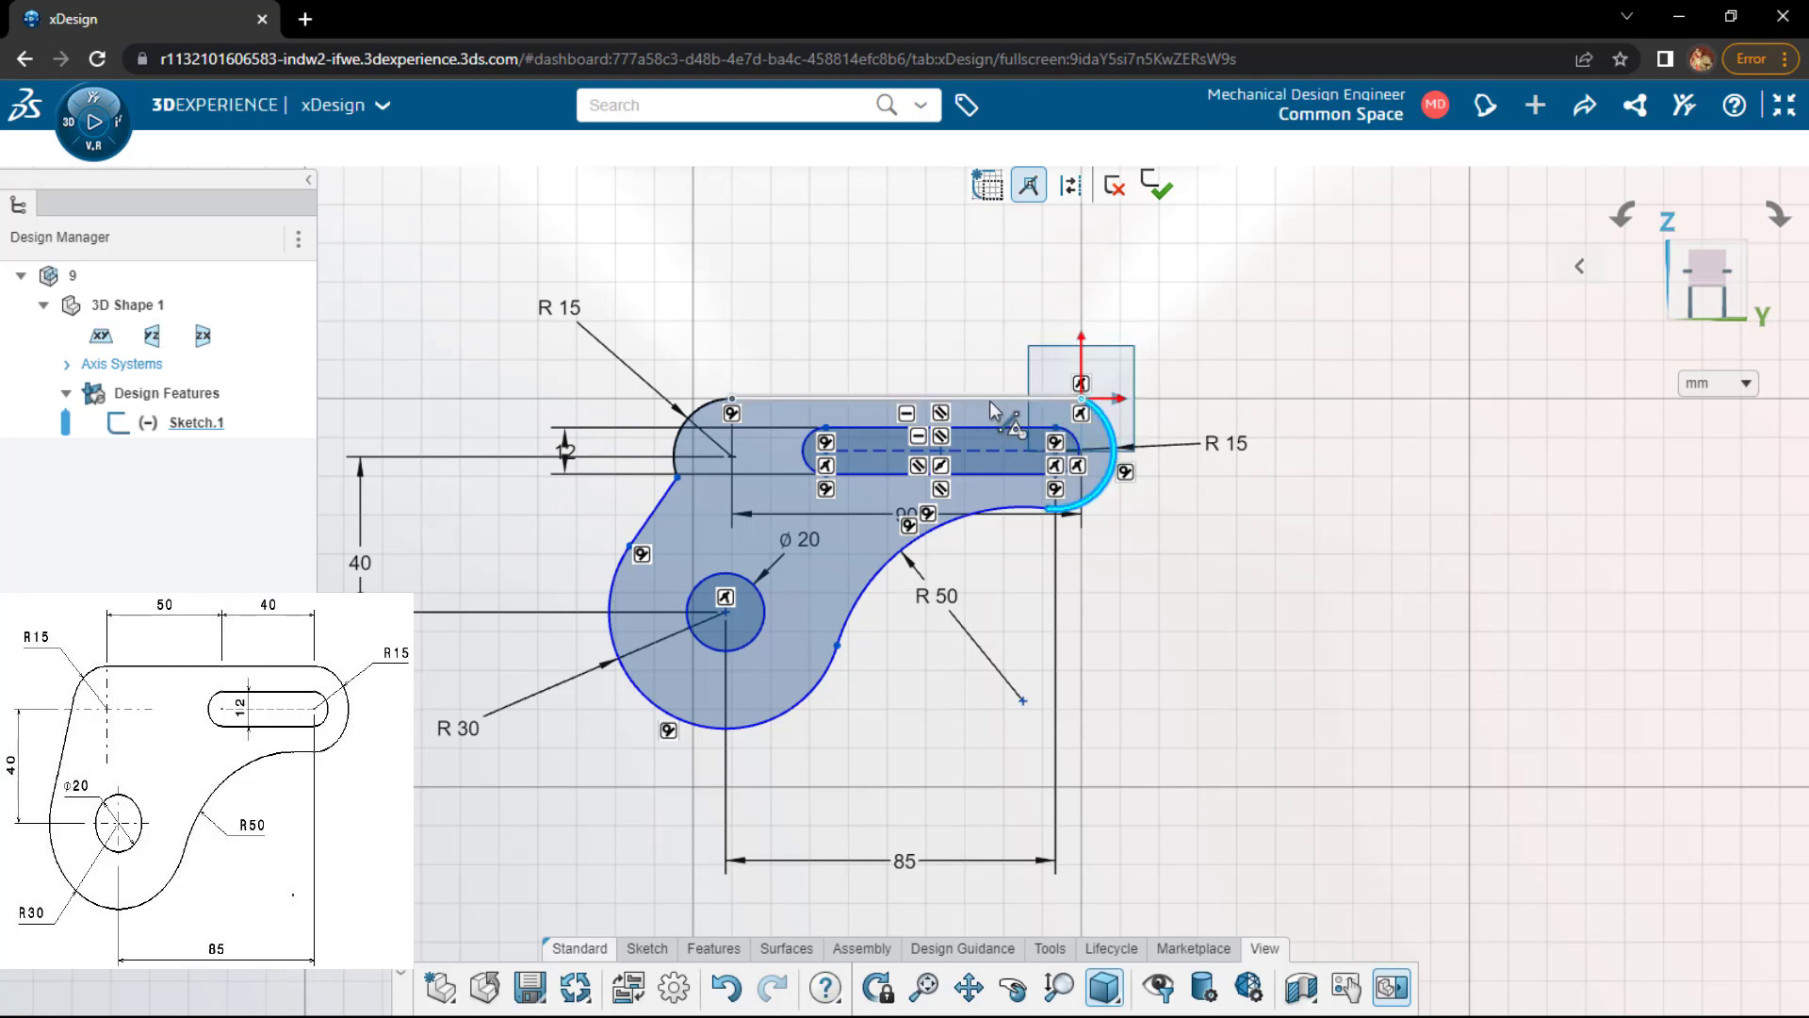
pyautogui.click(1014, 396)
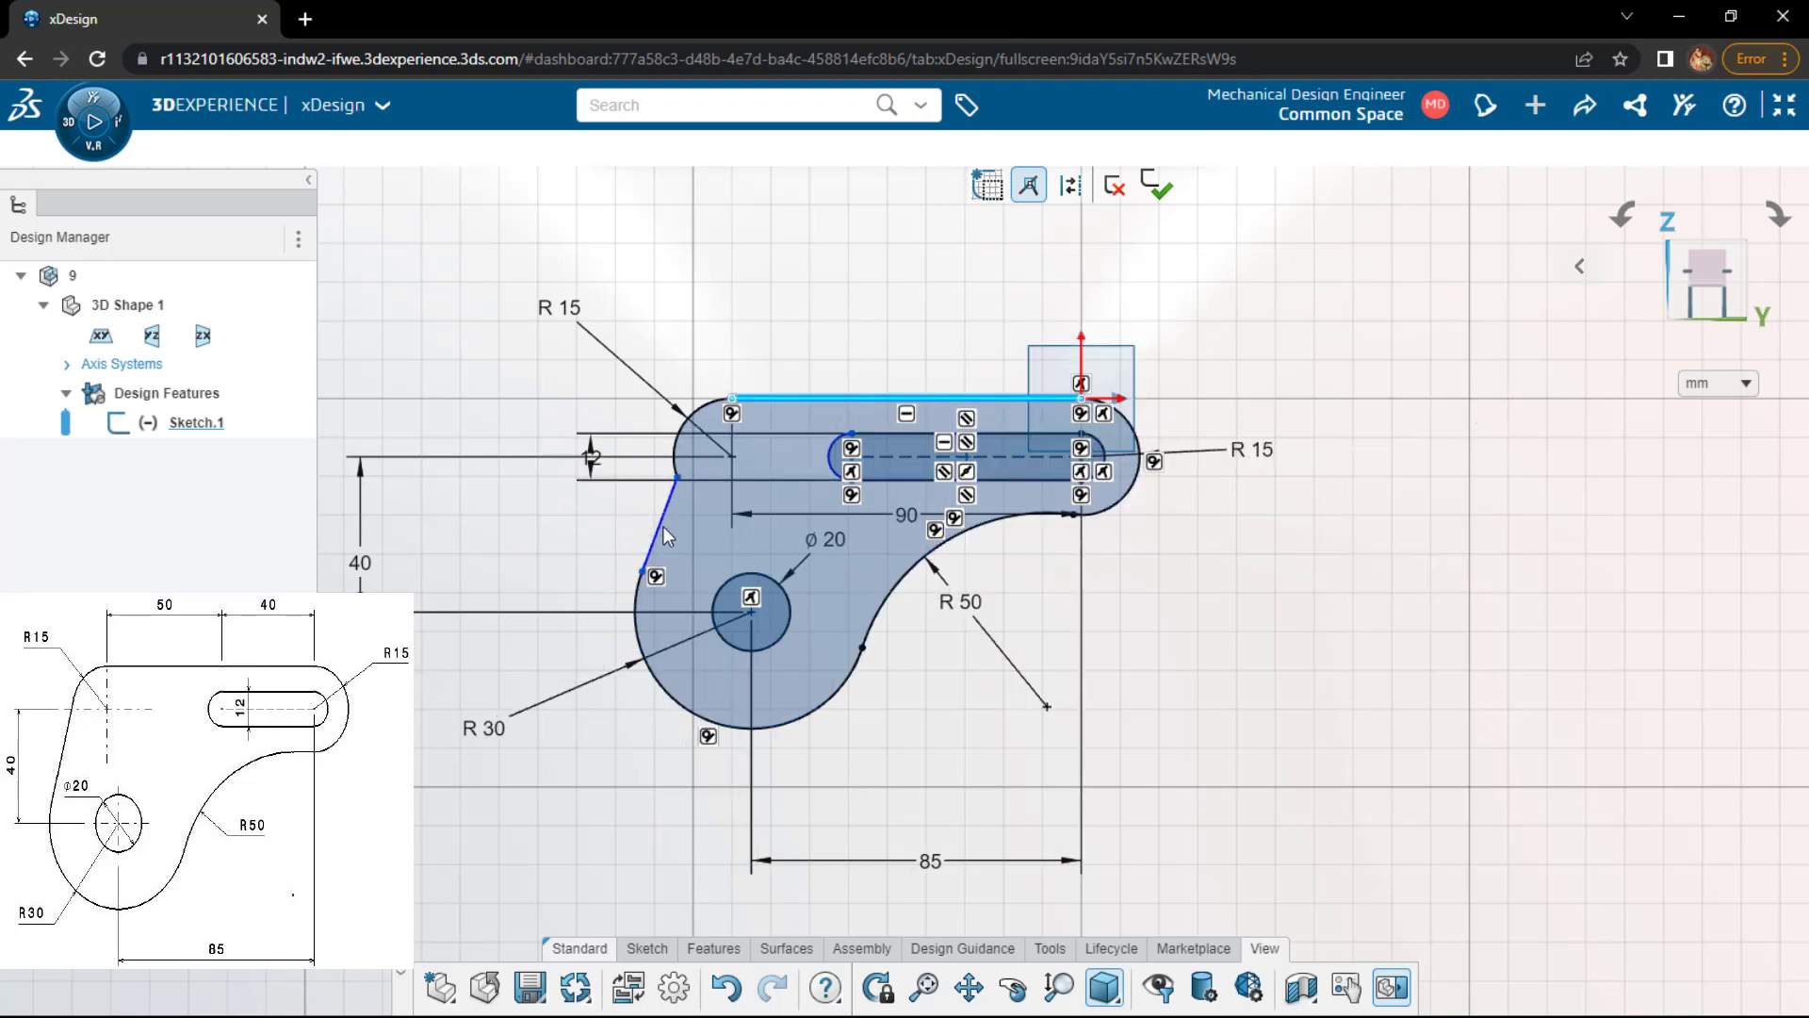
# - Make the slanted side edge tangent to the upper corner arc
pyautogui.click(664, 524)
pyautogui.click(727, 414)
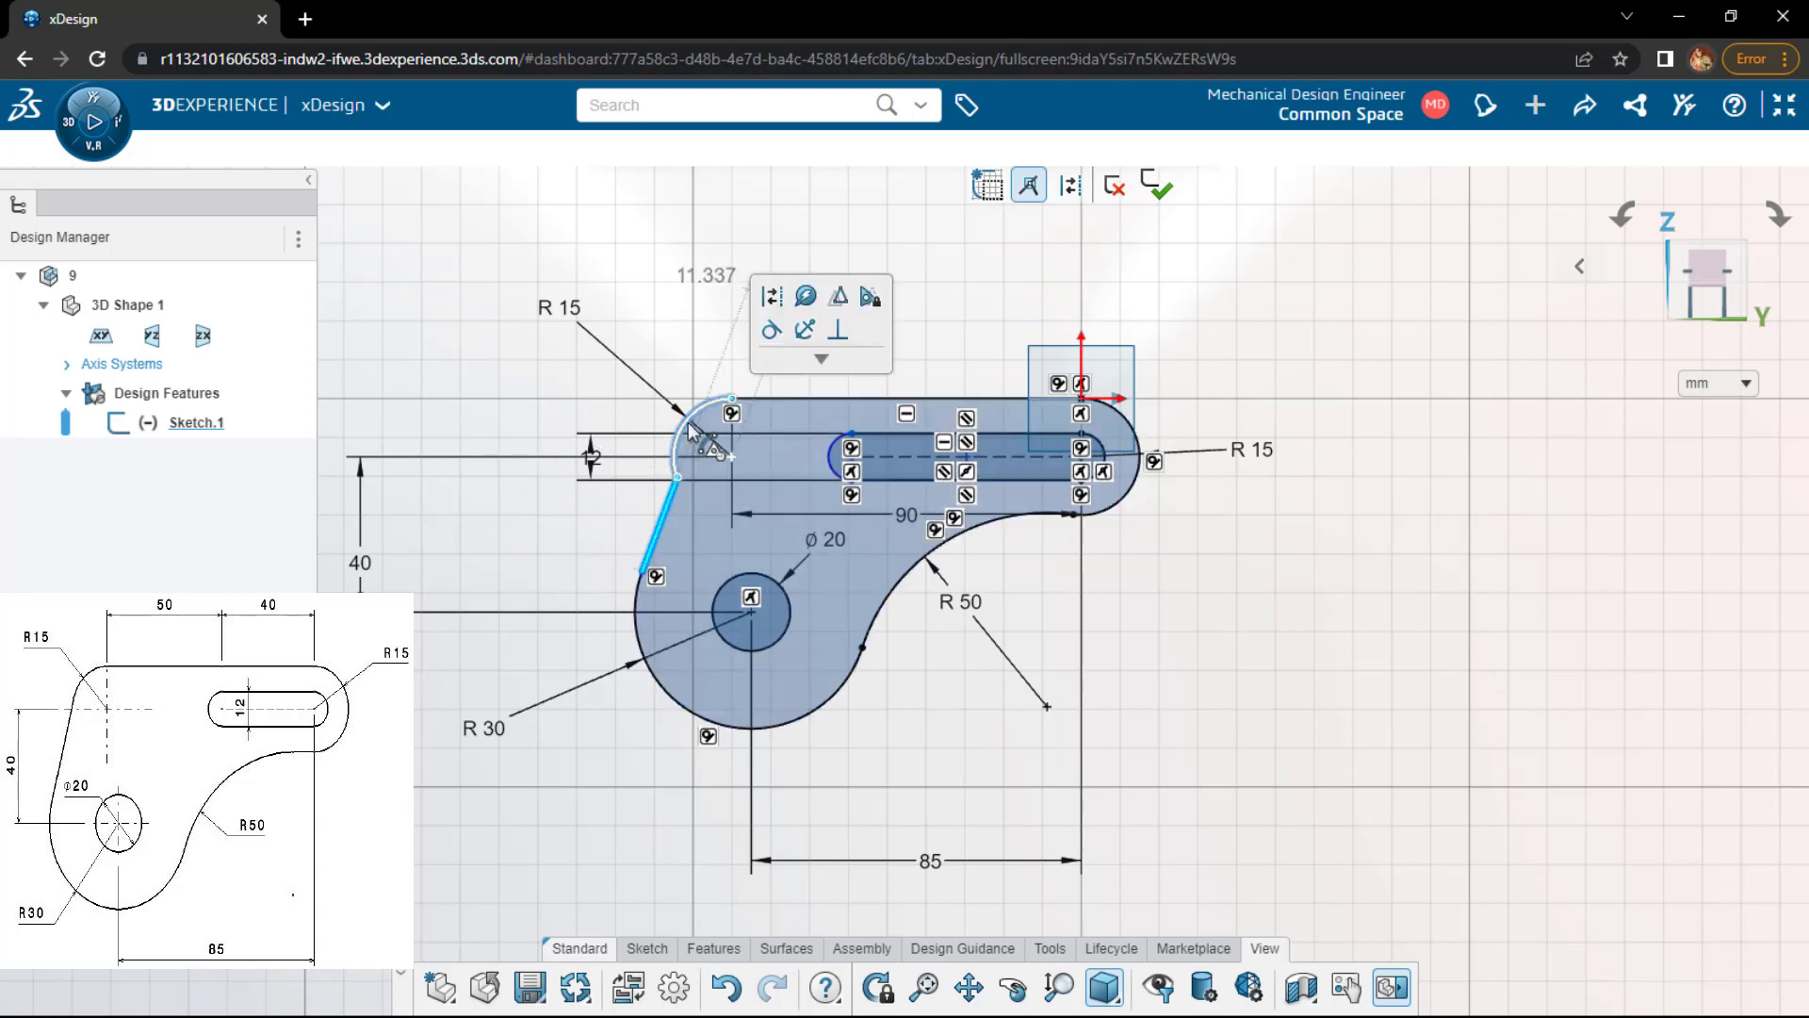
pyautogui.click(772, 329)
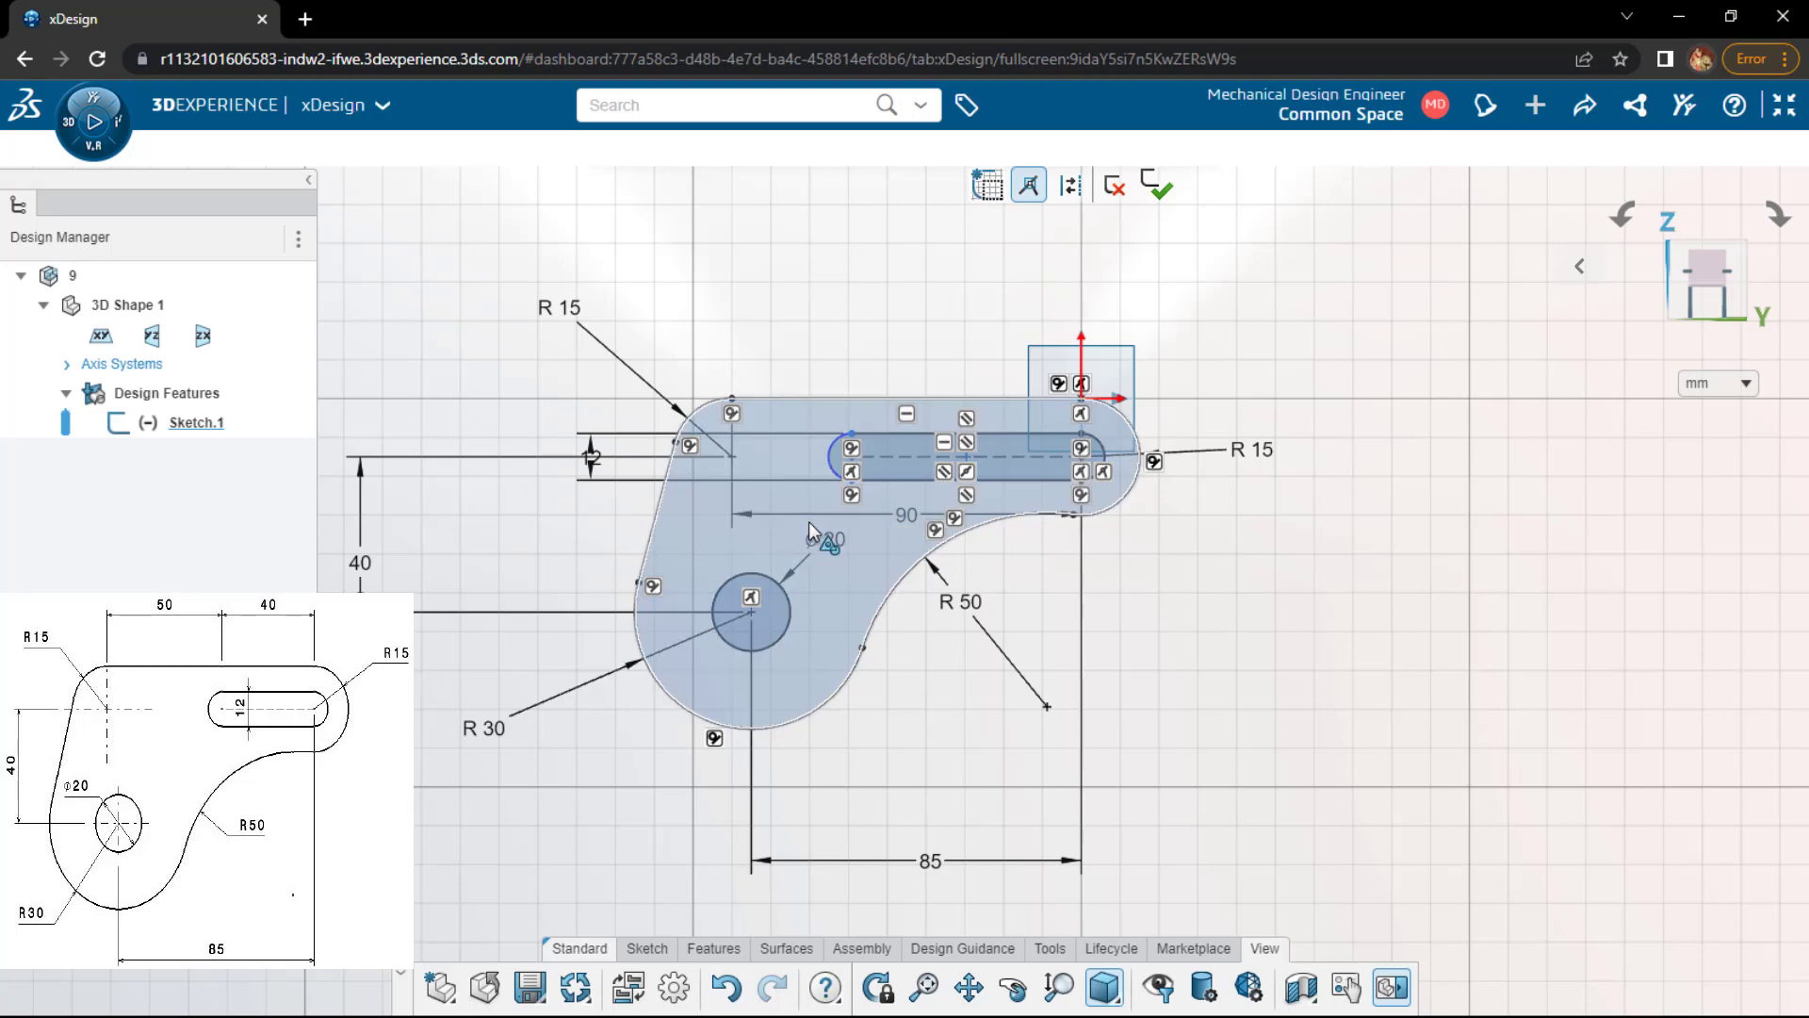
# - Set the slot's centre-to-centre length to 40 mm and move its 12 mm width dimension clear of the profile
pyautogui.press('d')
pyautogui.click(900, 458)
pyautogui.click(900, 309)
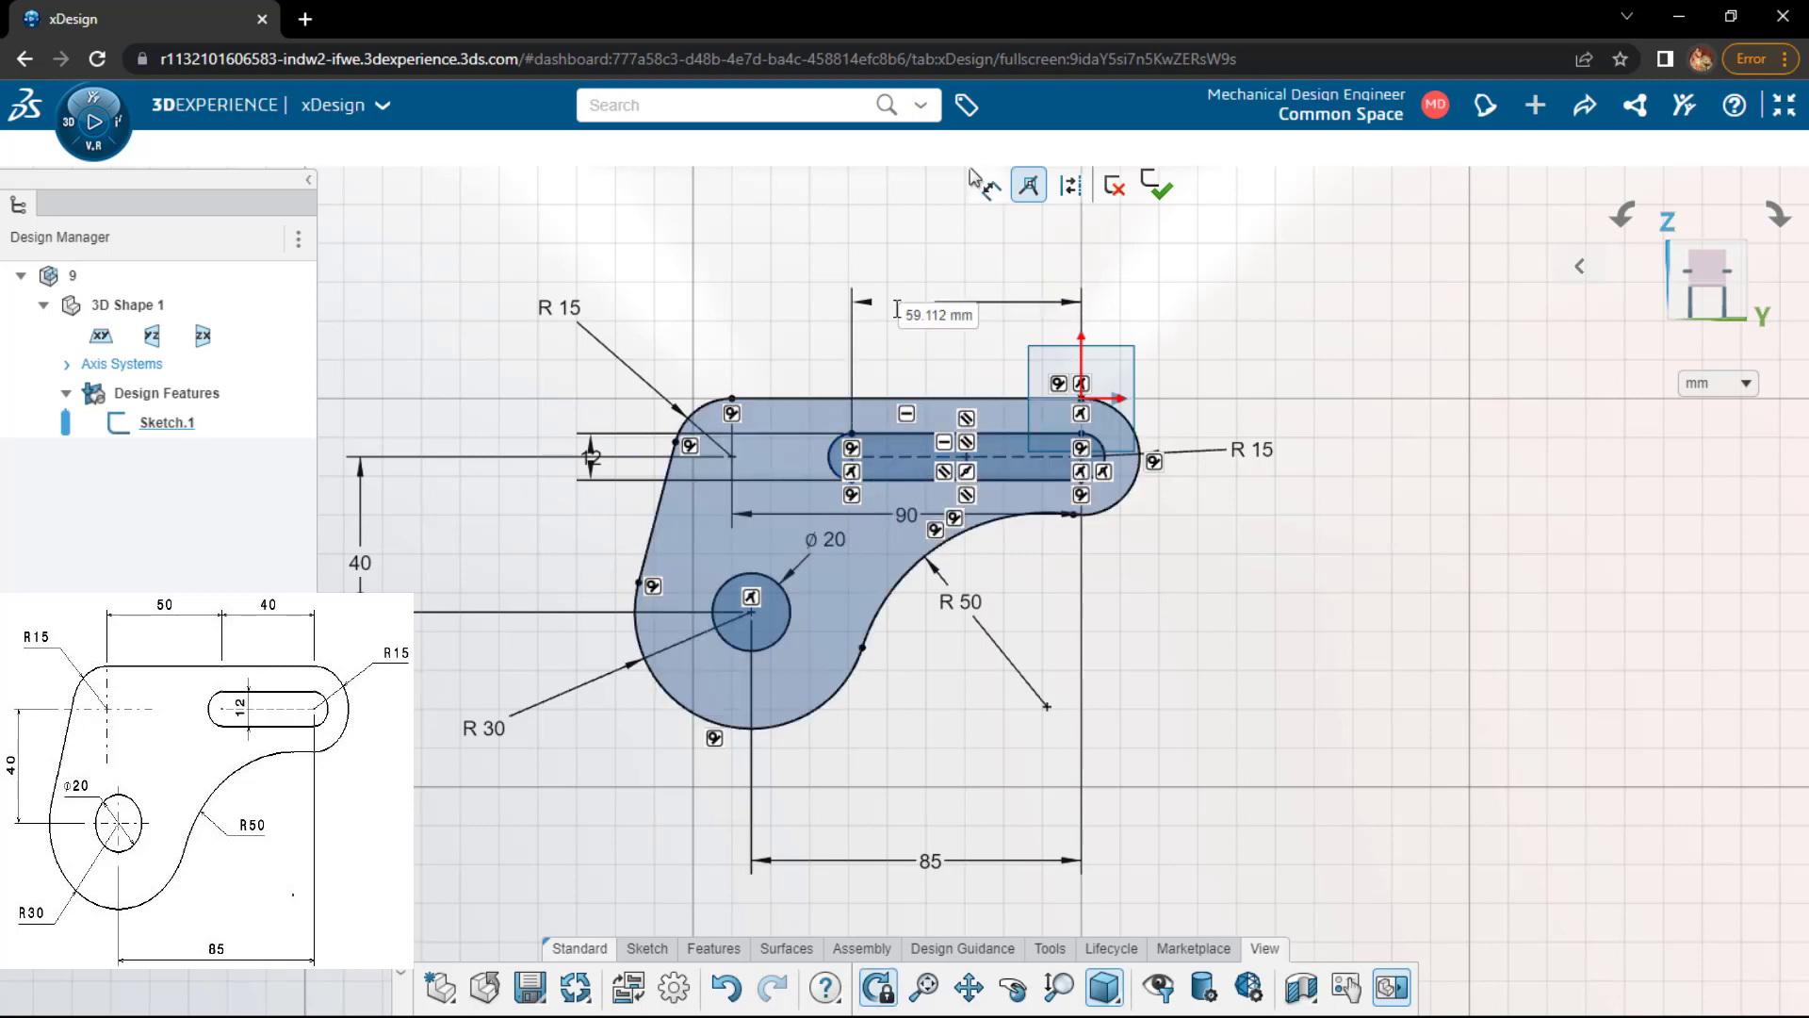
pyautogui.write('40')
pyautogui.press('Return')
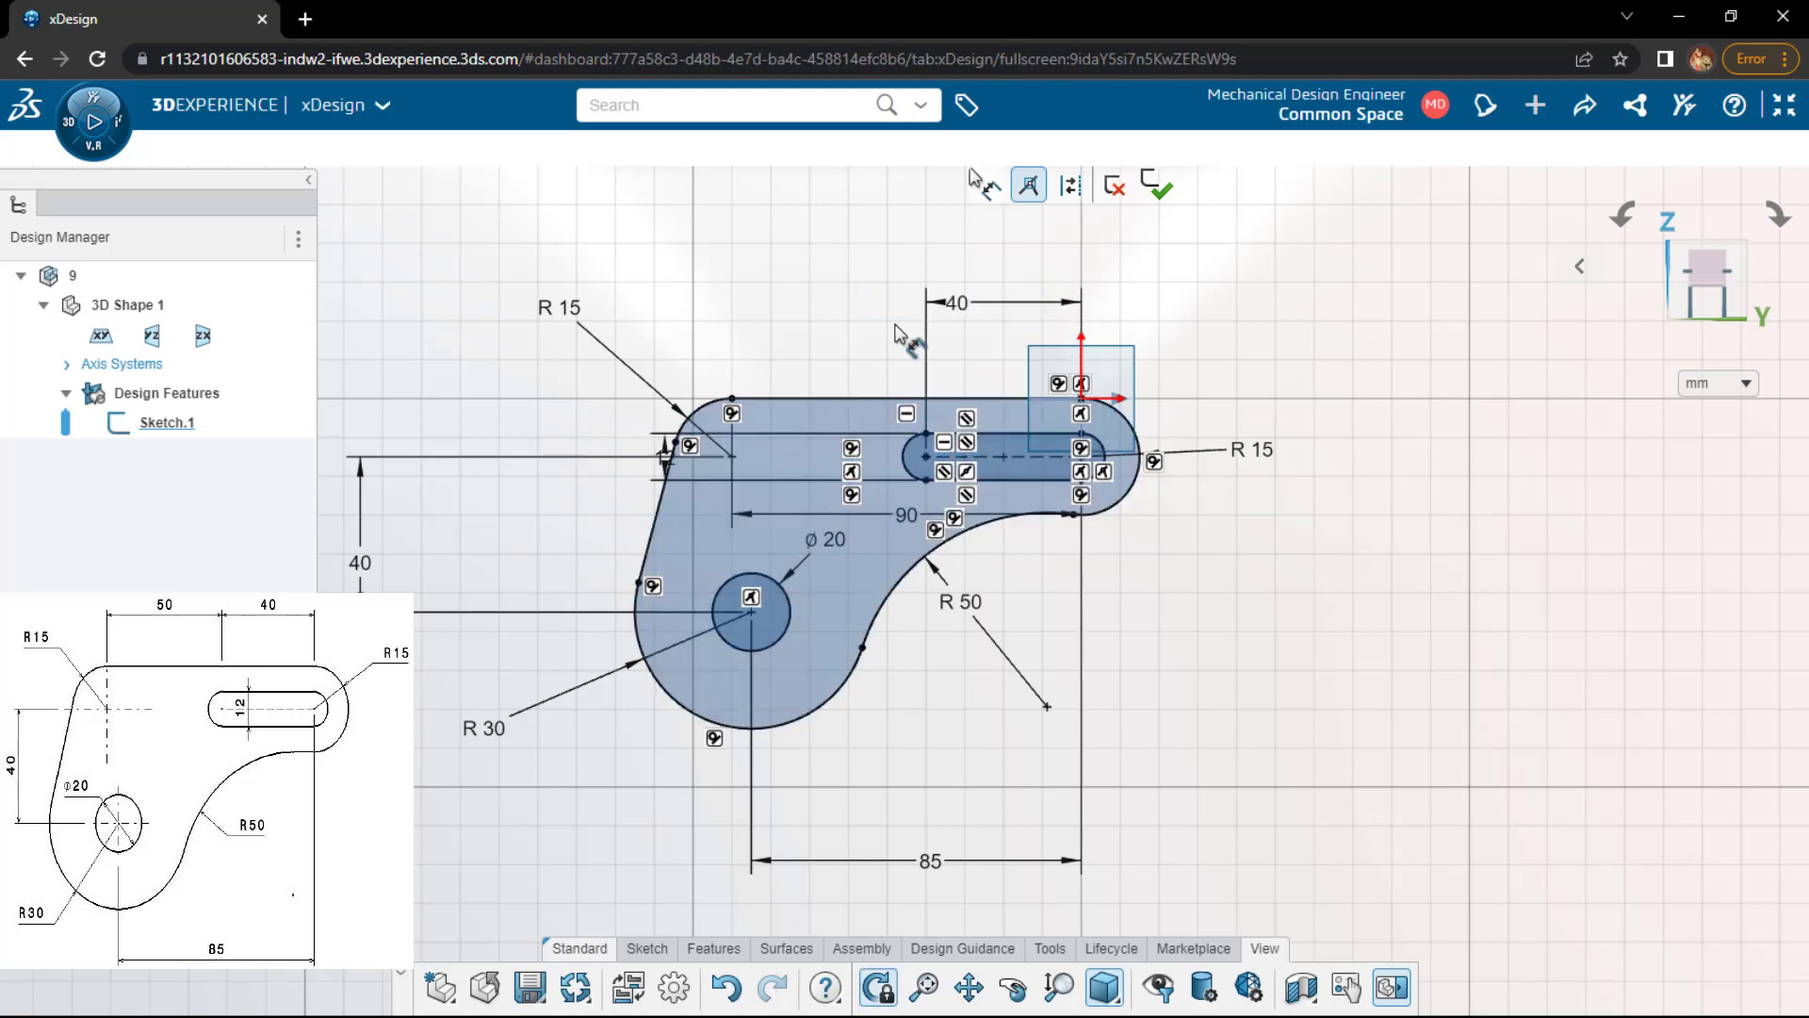
pyautogui.press('Escape')
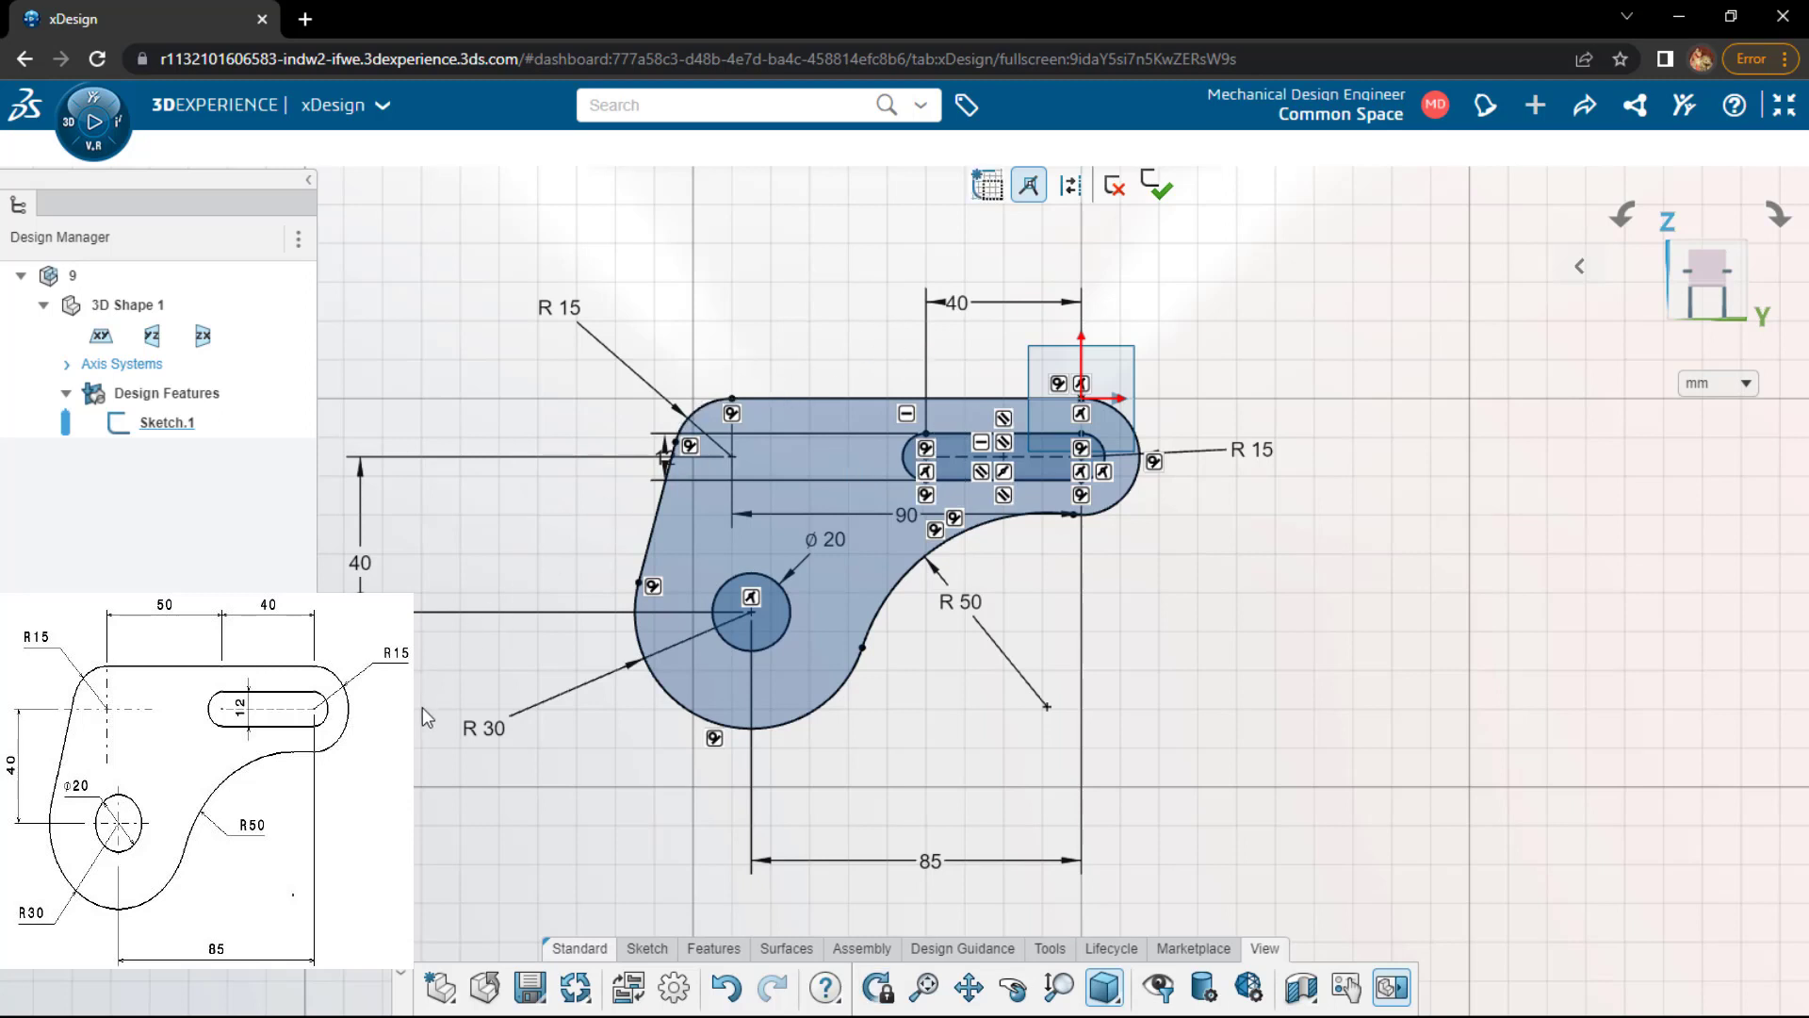
pyautogui.scroll(-1, 422, 708)
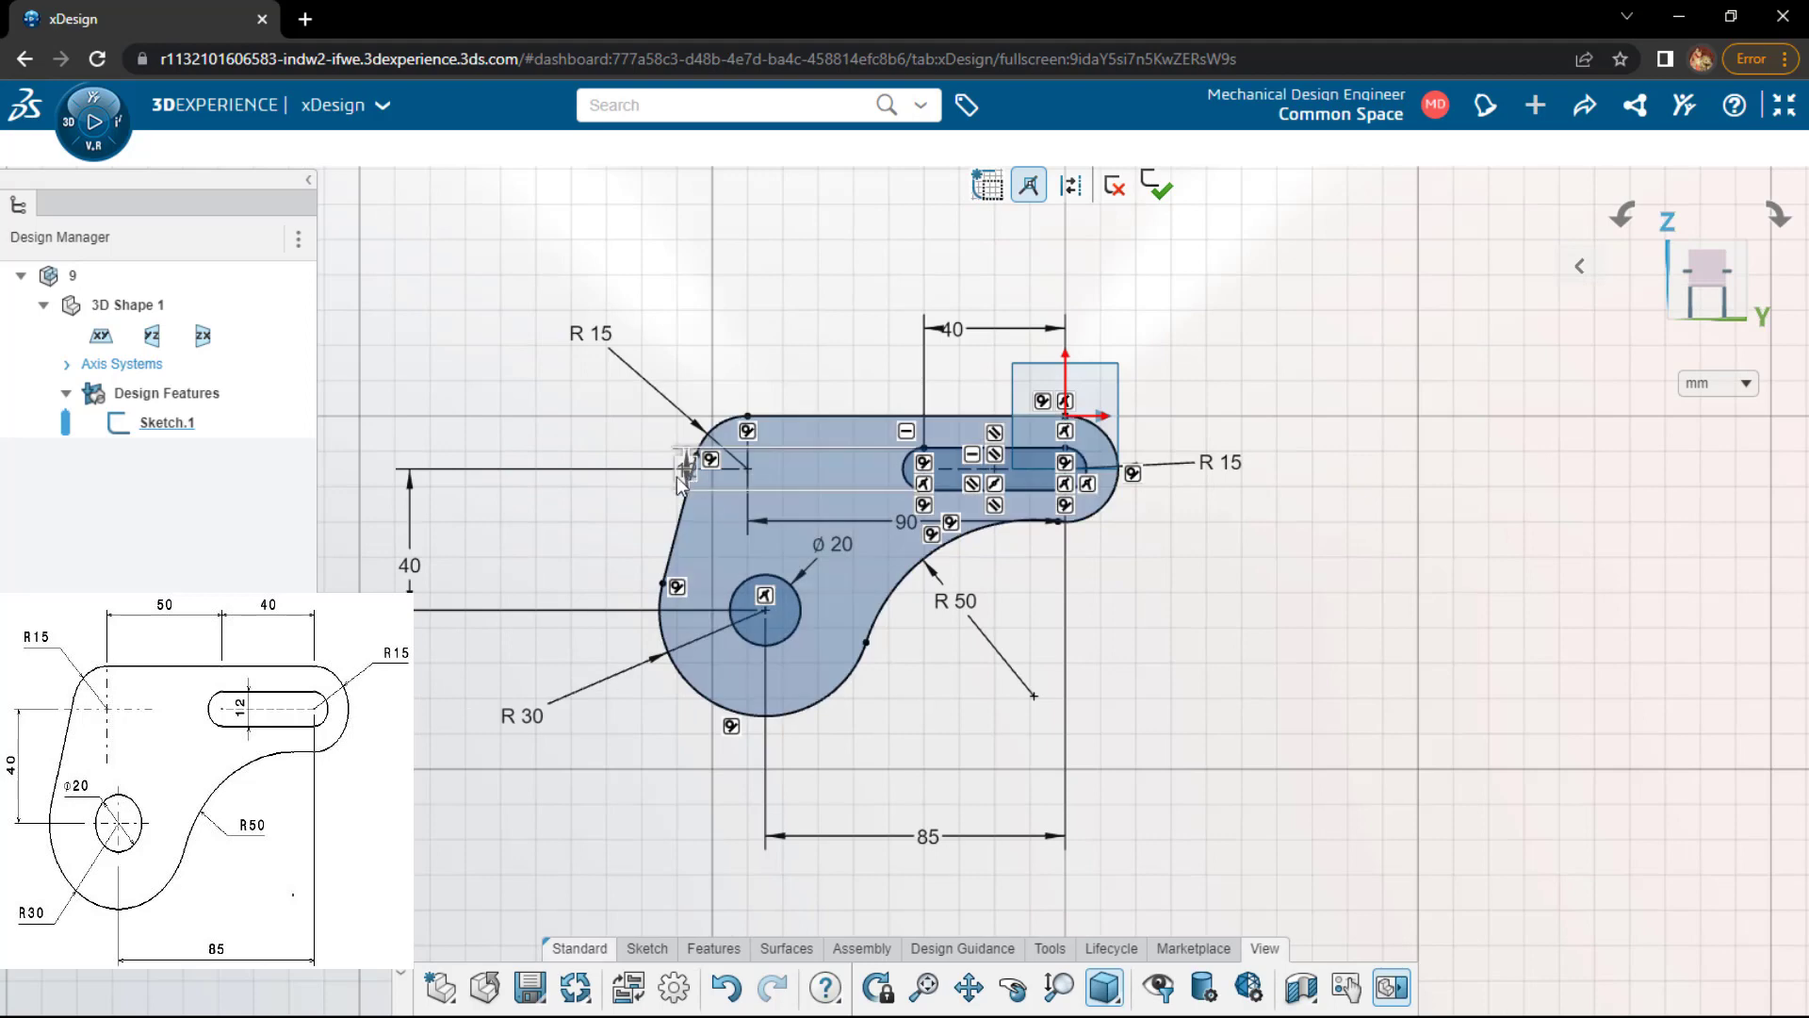
pyautogui.moveTo(686, 469); pyautogui.dragTo(524, 469)
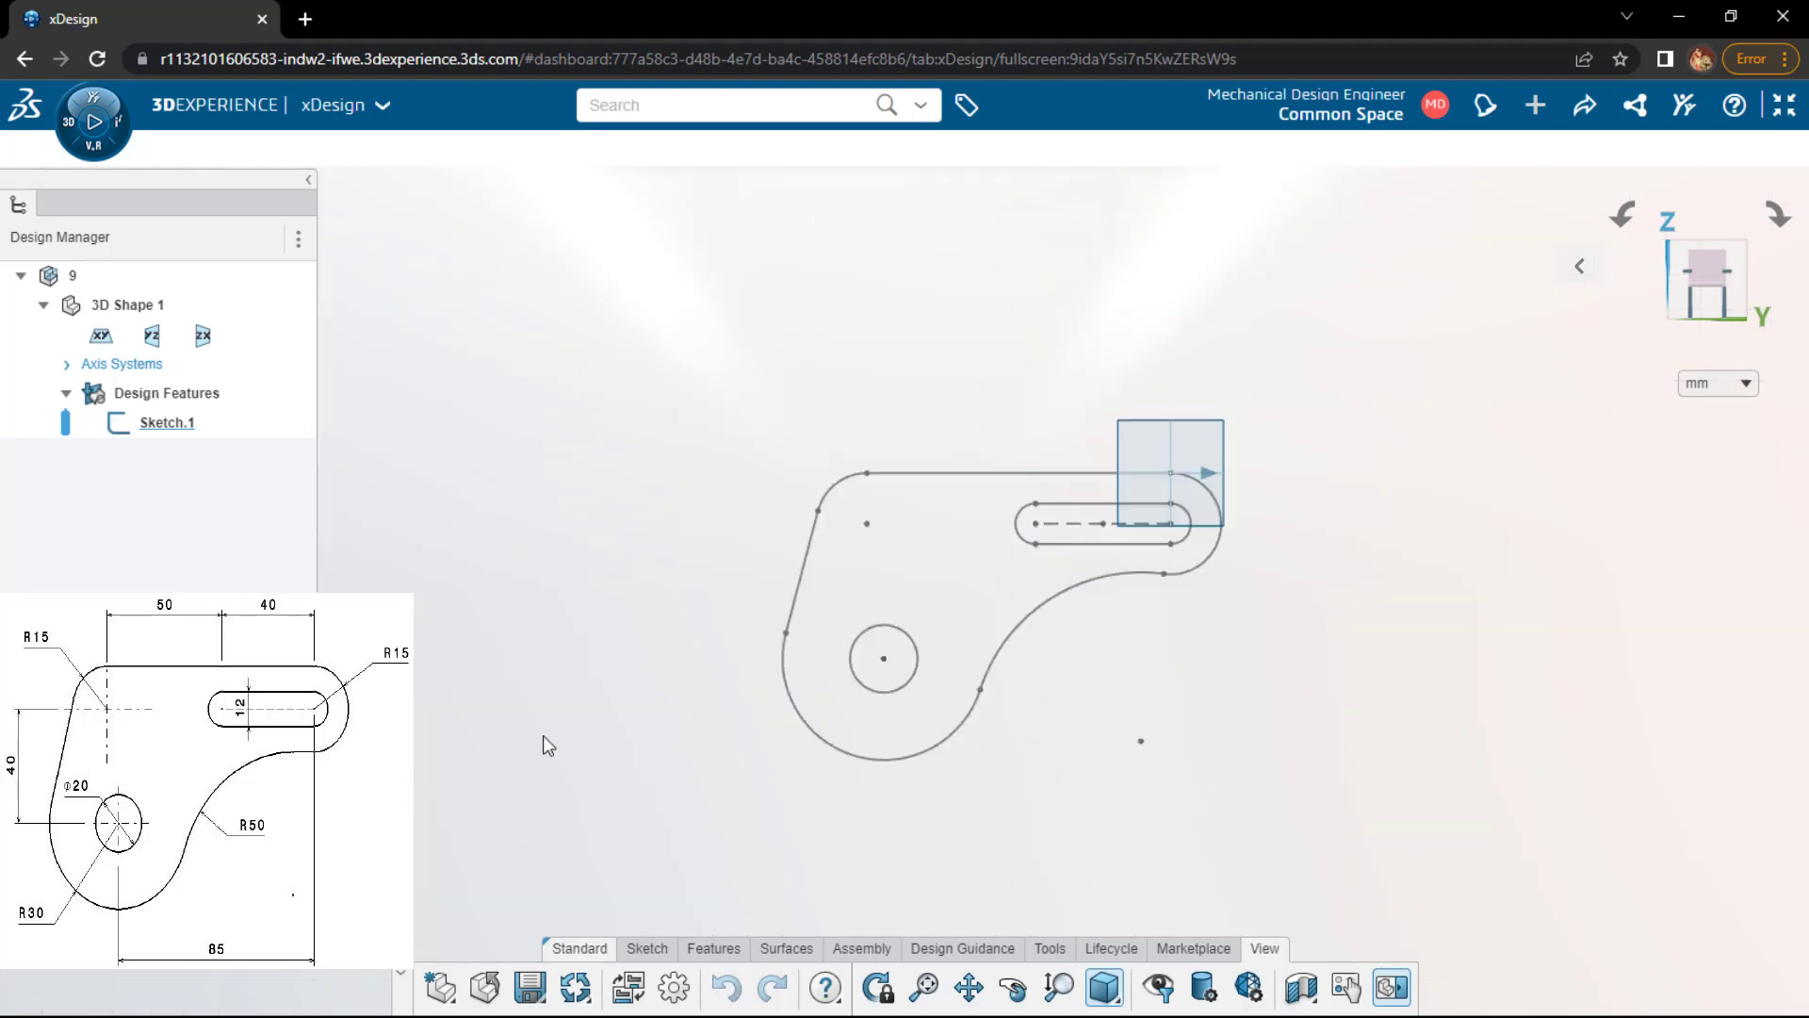
# - Create a new component named 10 and start a sketch on its yz plane
pyautogui.click(440, 987)
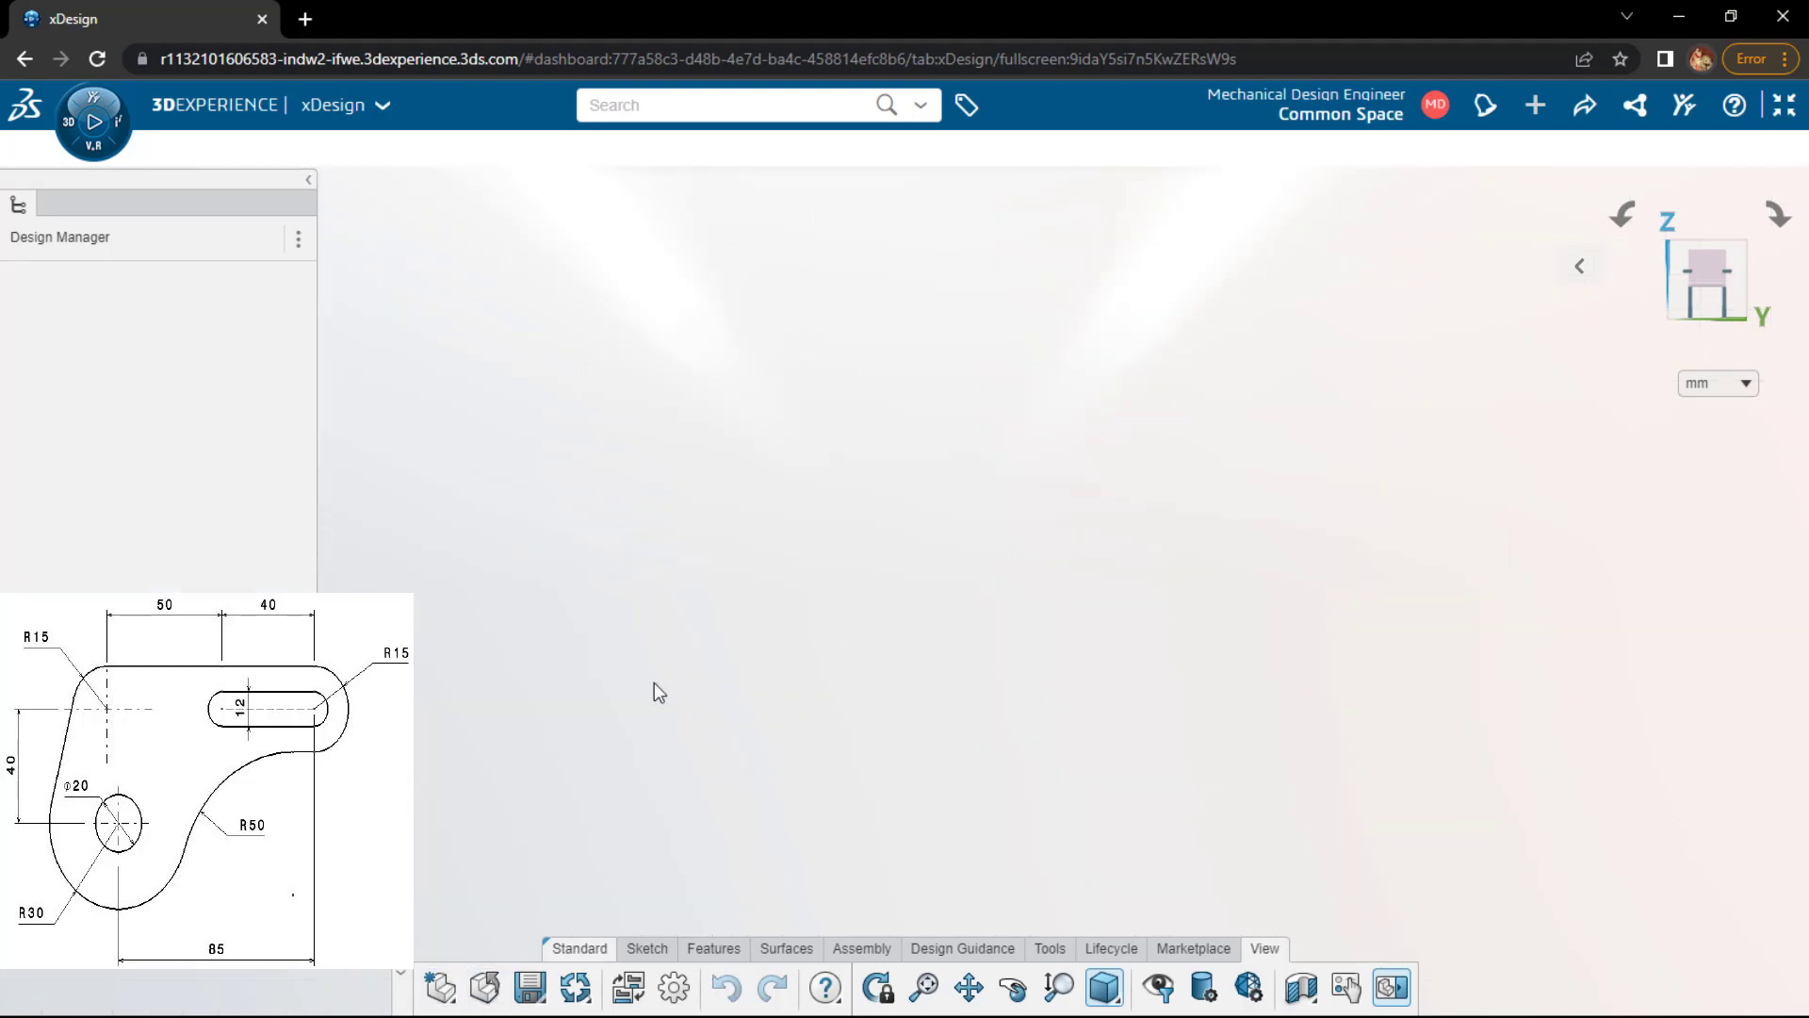
pyautogui.click(907, 373)
pyautogui.moveTo(847, 382); pyautogui.dragTo(335, 390)
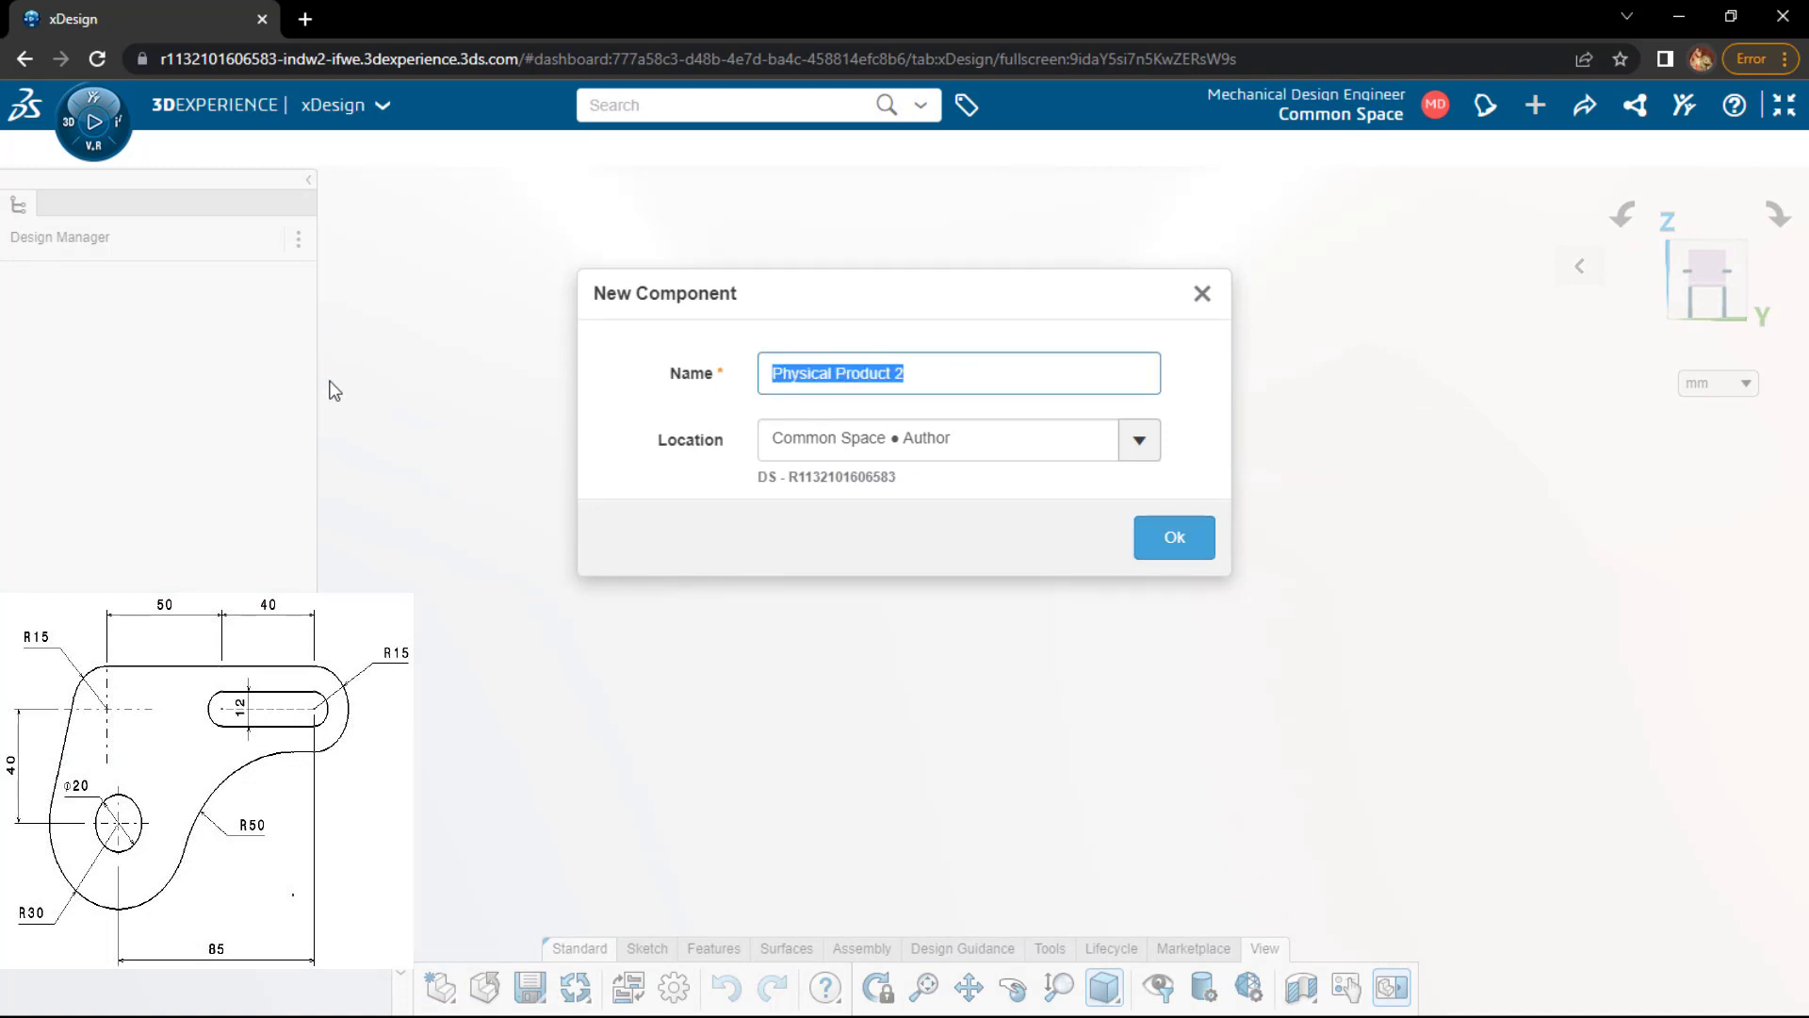
pyautogui.write('10')
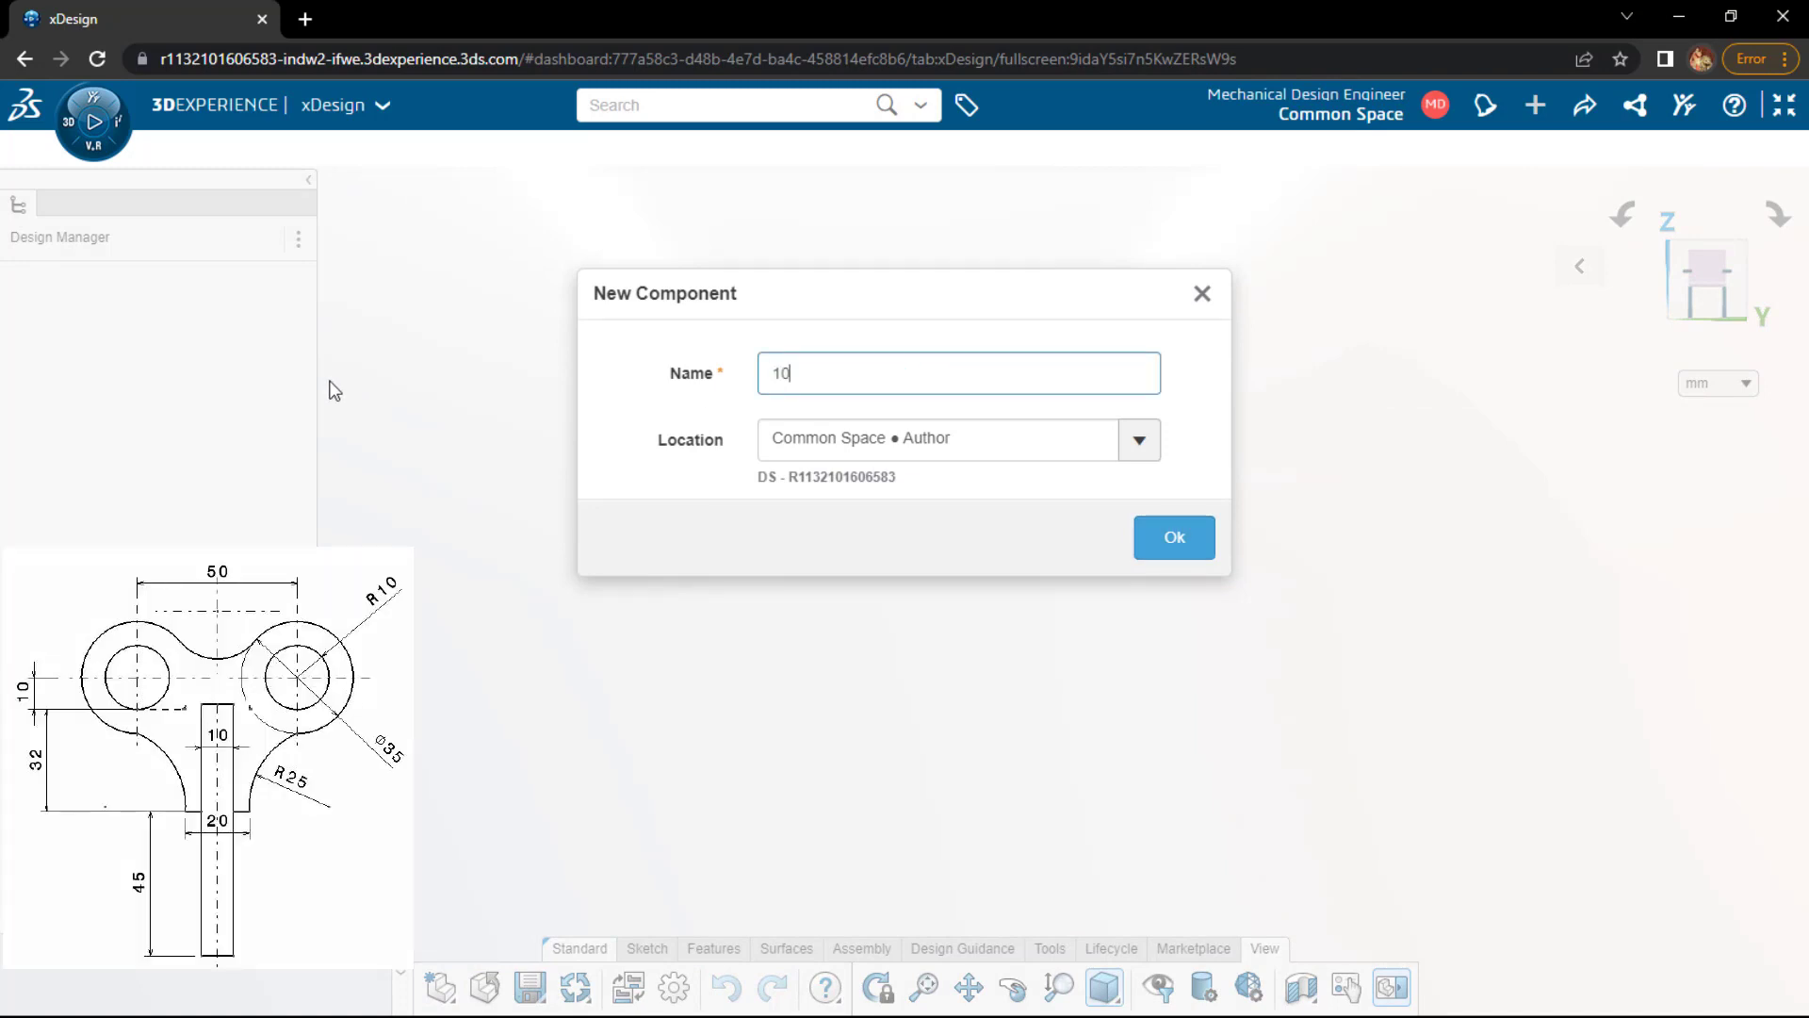
pyautogui.press('Return')
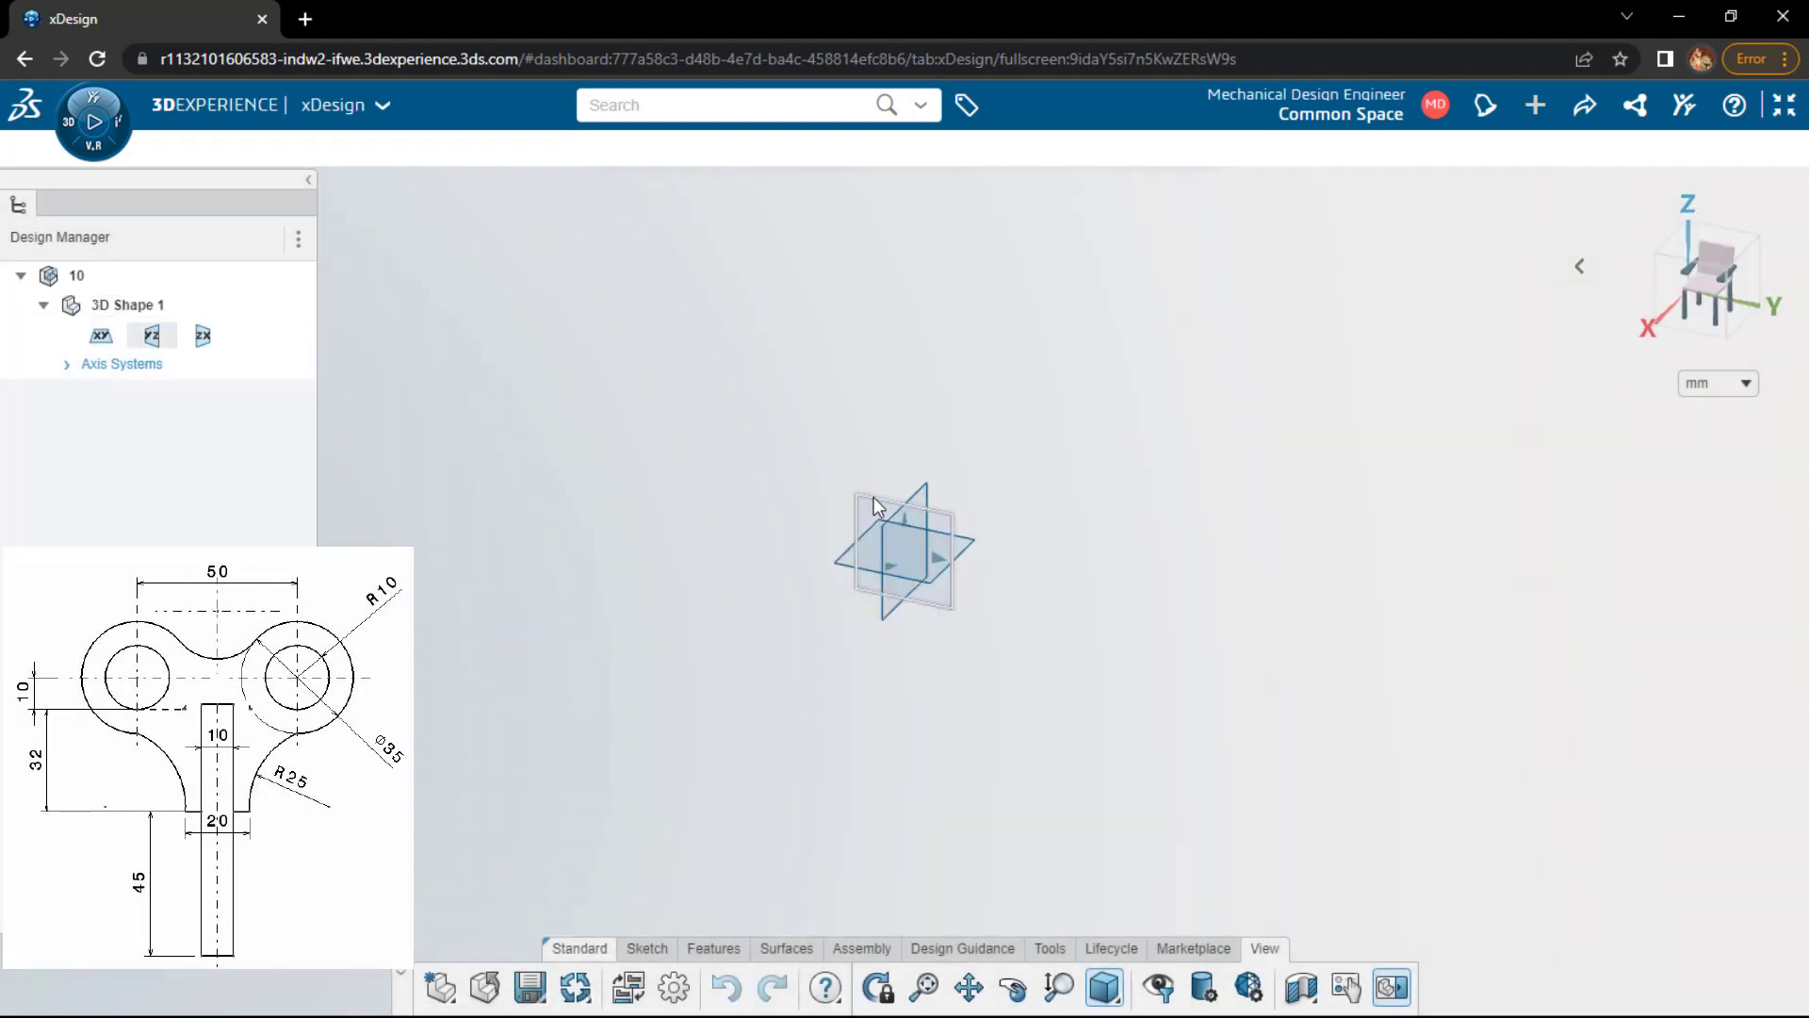
pyautogui.click(873, 496)
pyautogui.click(930, 415)
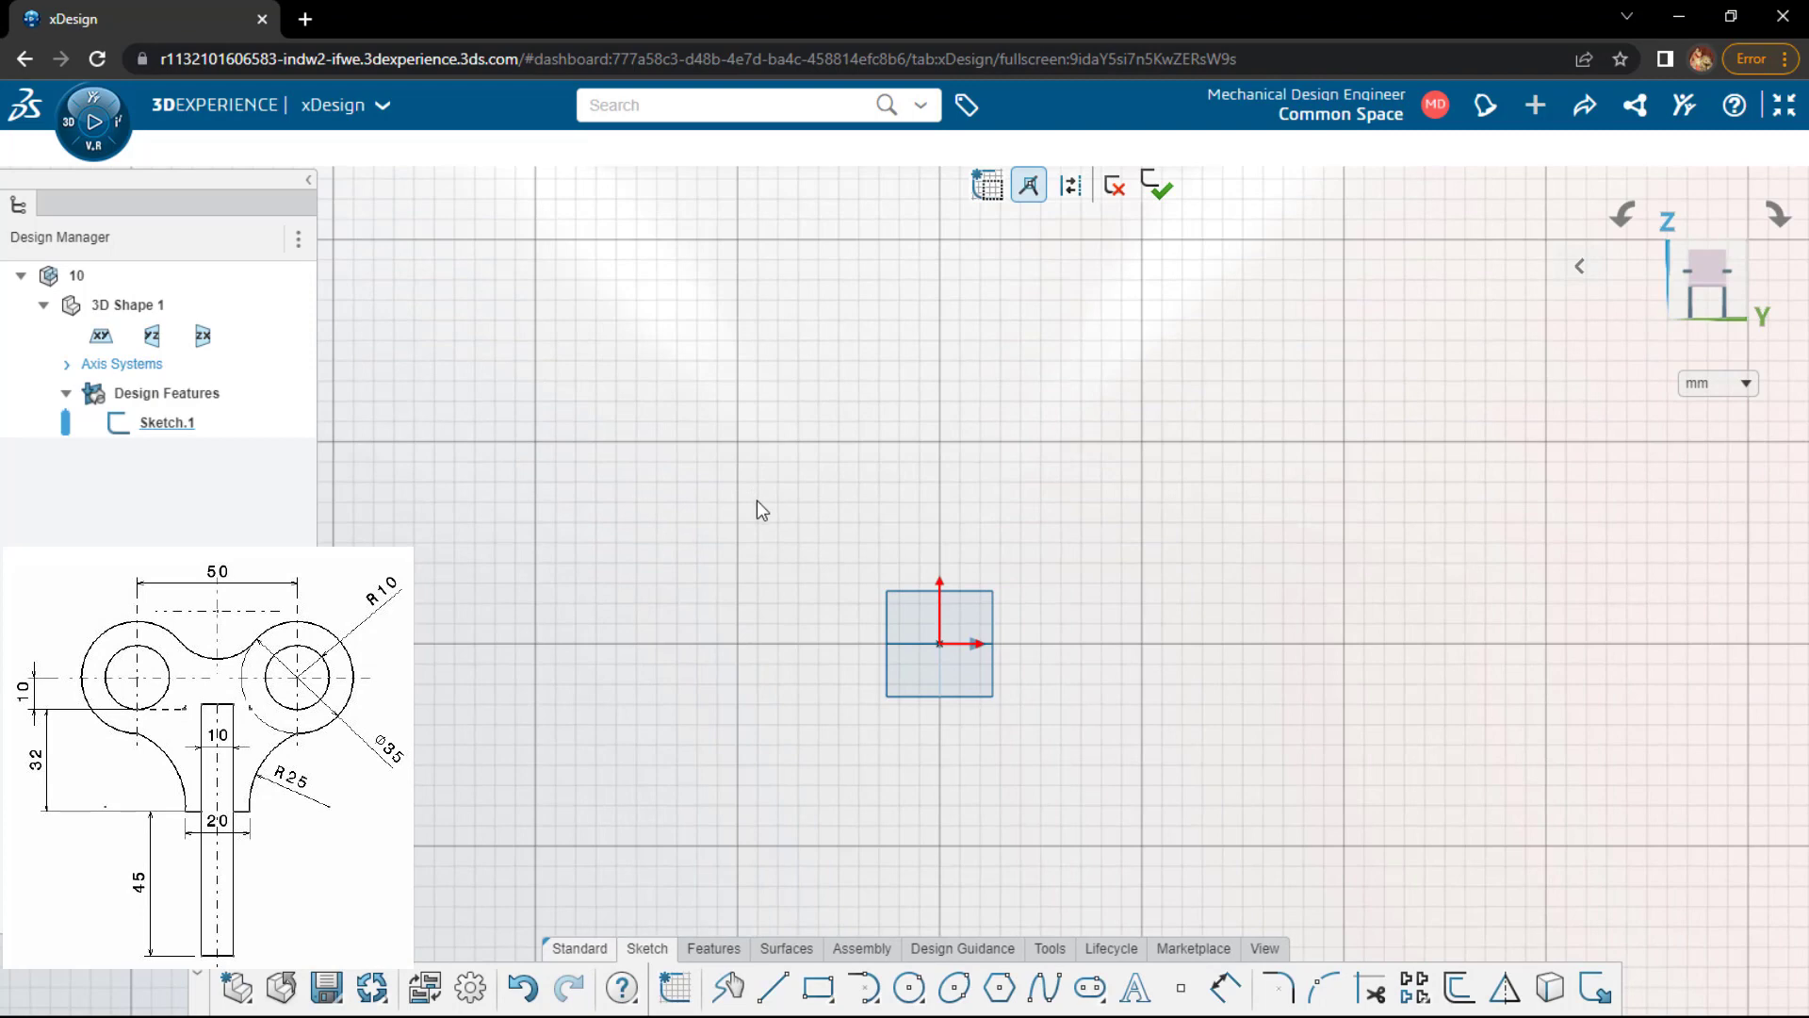
# - Draw two concentric circles on the horizontal axis on the +Y side of the origin, the outer about 133 mm in diameter
pyautogui.press('c')
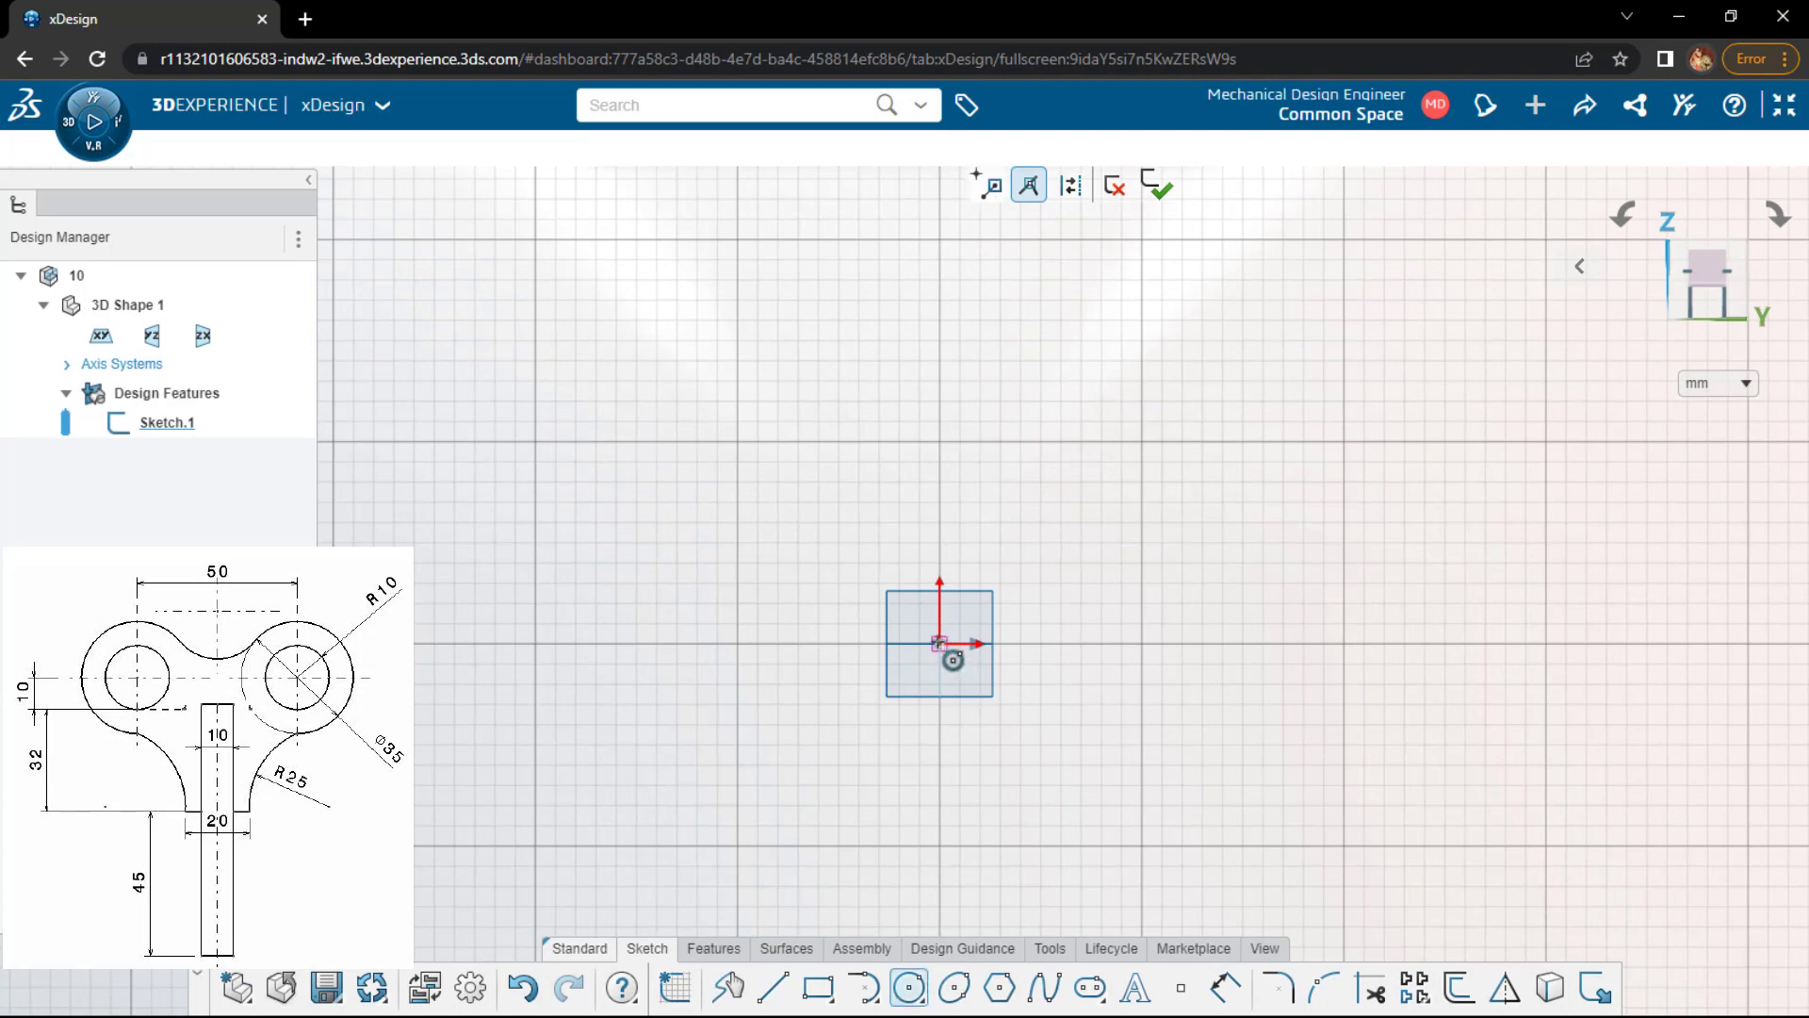
pyautogui.click(1115, 643)
pyautogui.click(1149, 711)
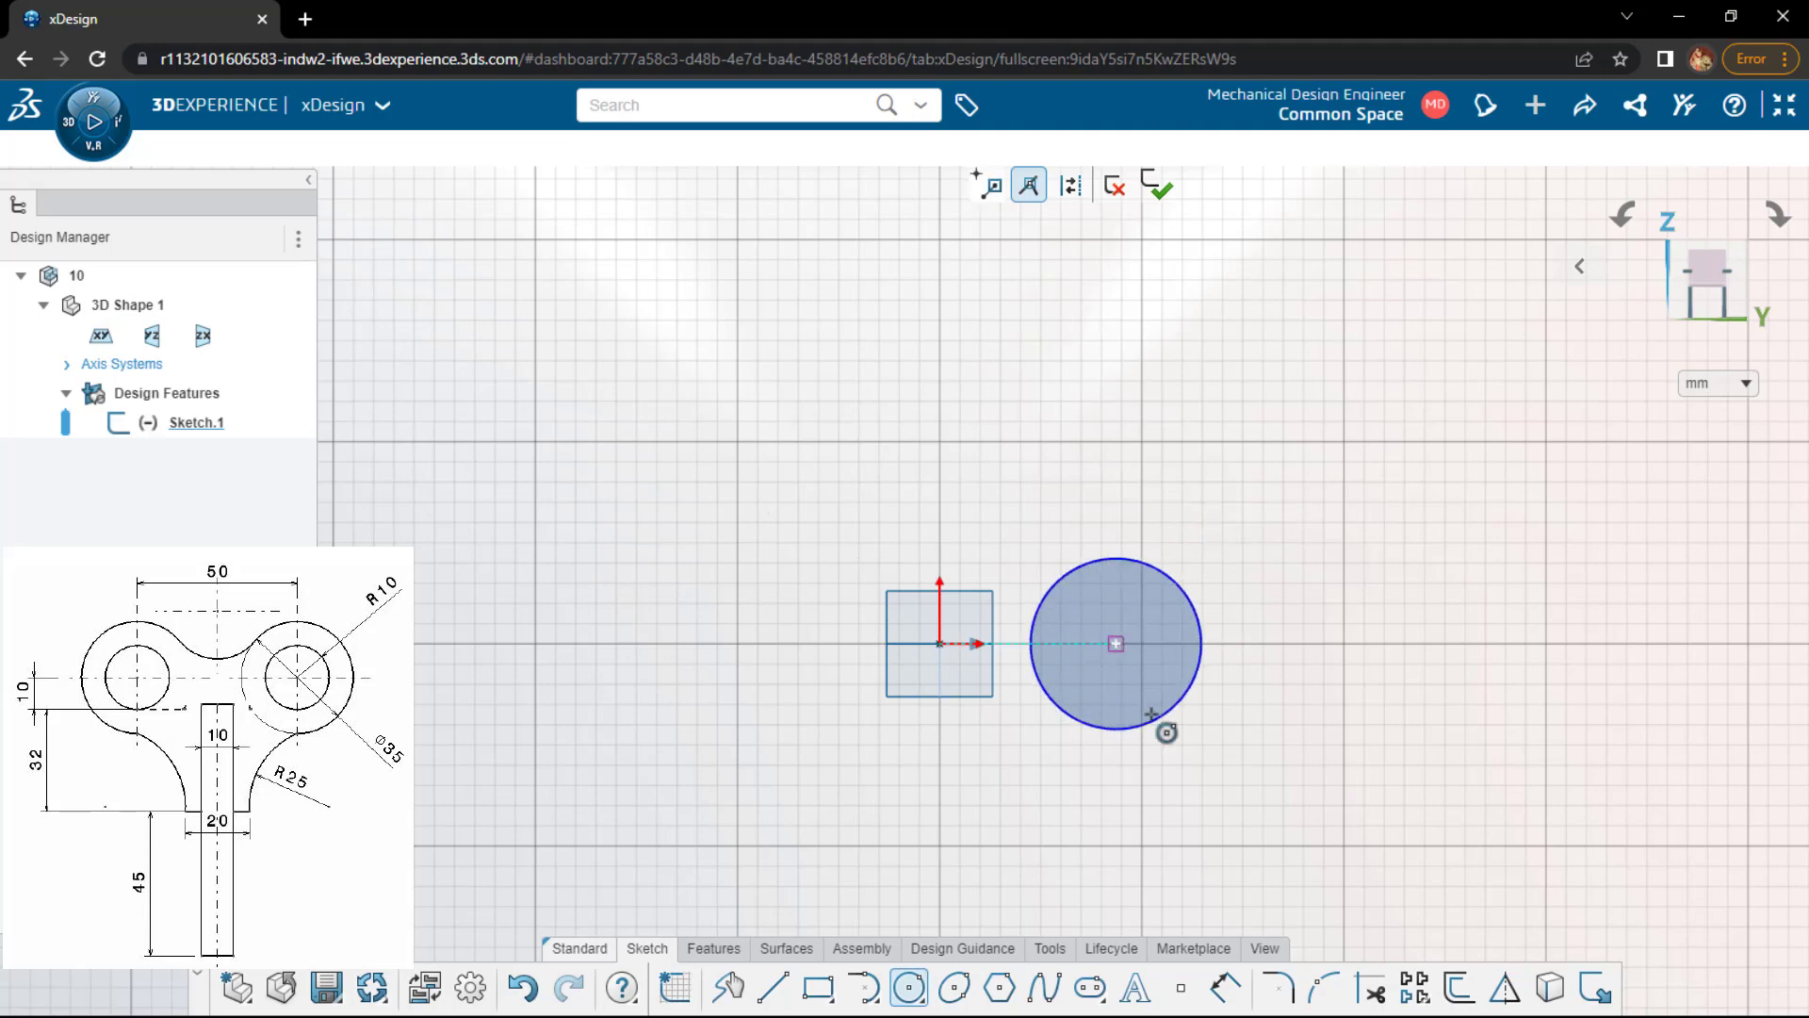
pyautogui.click(1115, 644)
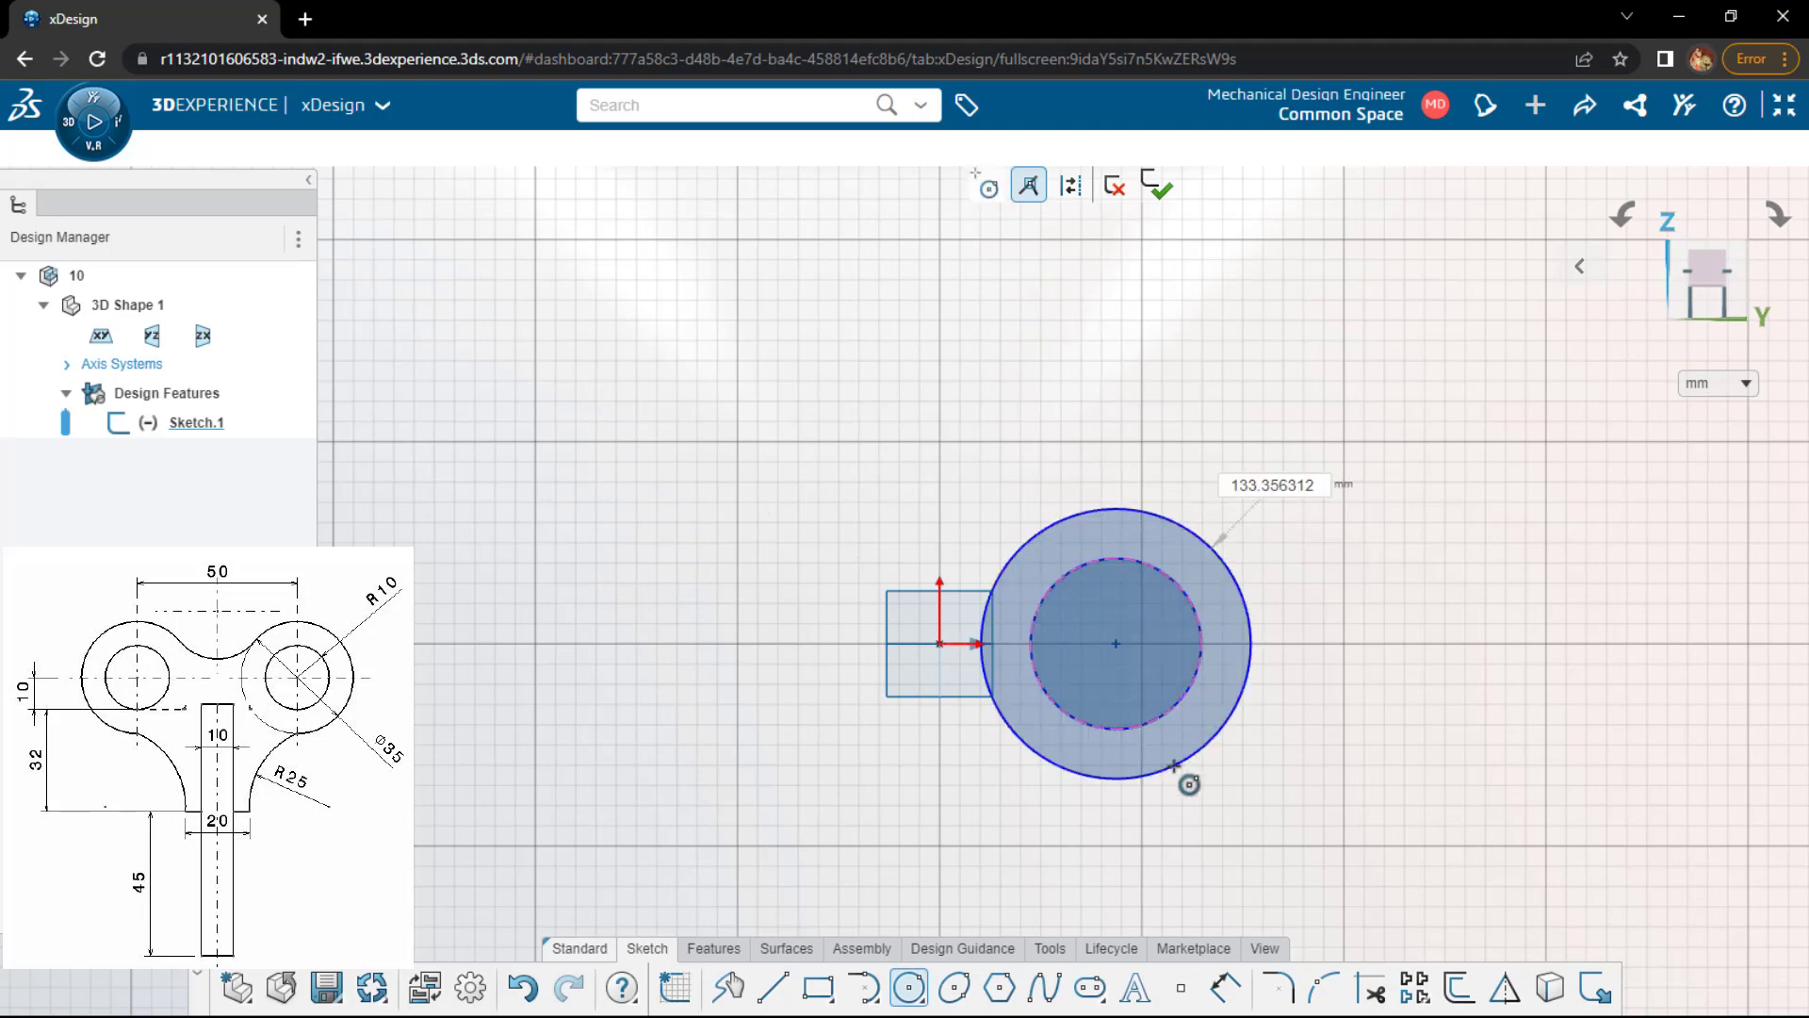
pyautogui.click(1174, 765)
pyautogui.scroll(-1, 948, 754)
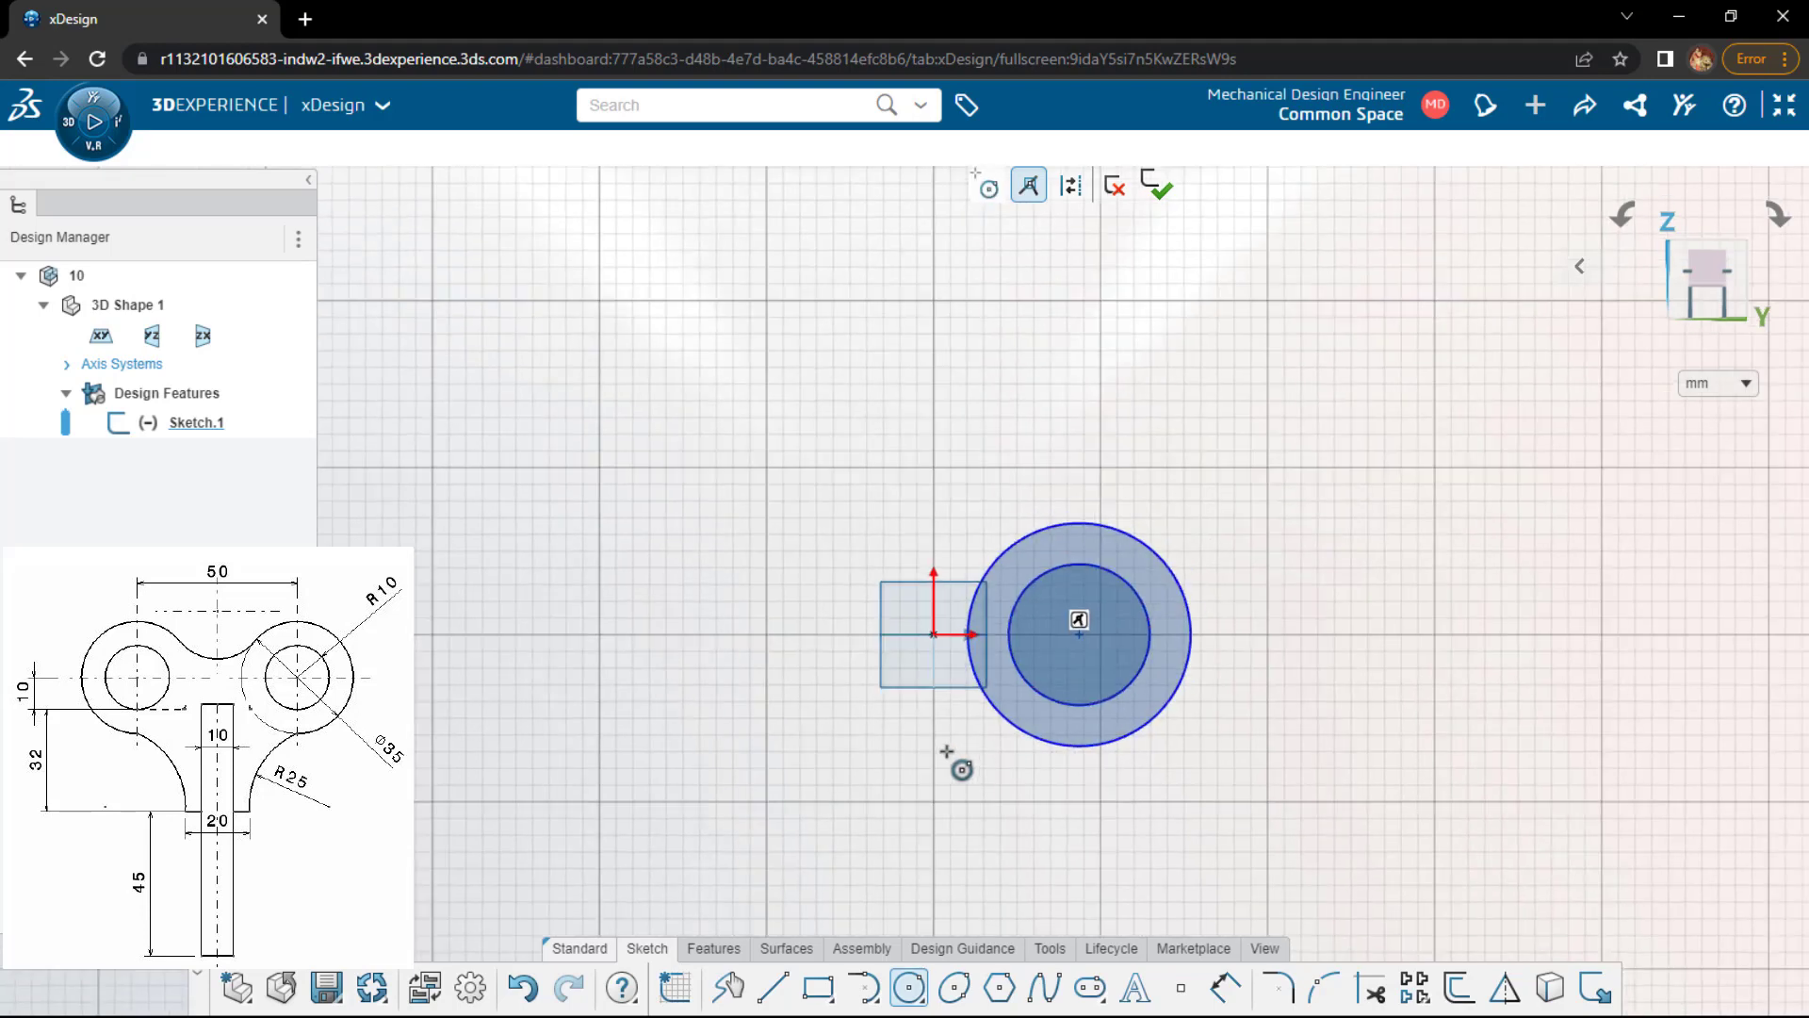
# - Draw a narrow vertical centre rectangle about 169 mm high for the stem, centred directly below the origin
pyautogui.rightClick(947, 750)
pyautogui.click(1036, 770)
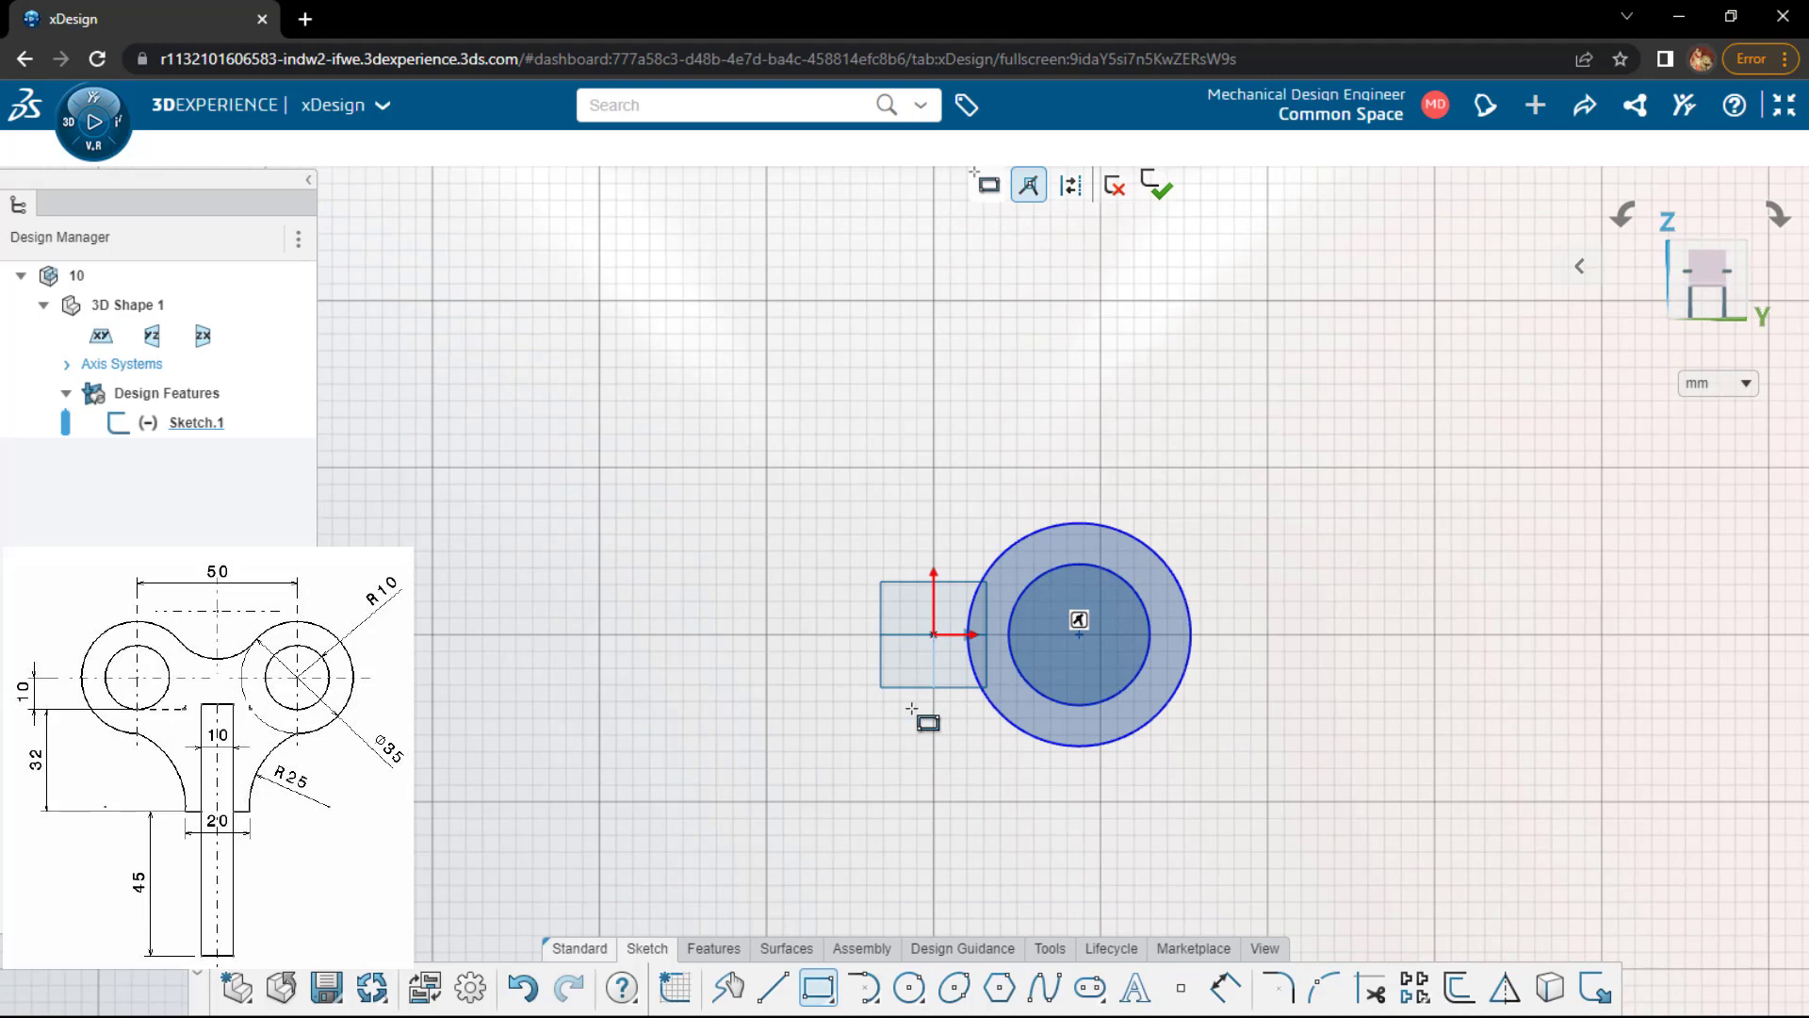
pyautogui.click(833, 1000)
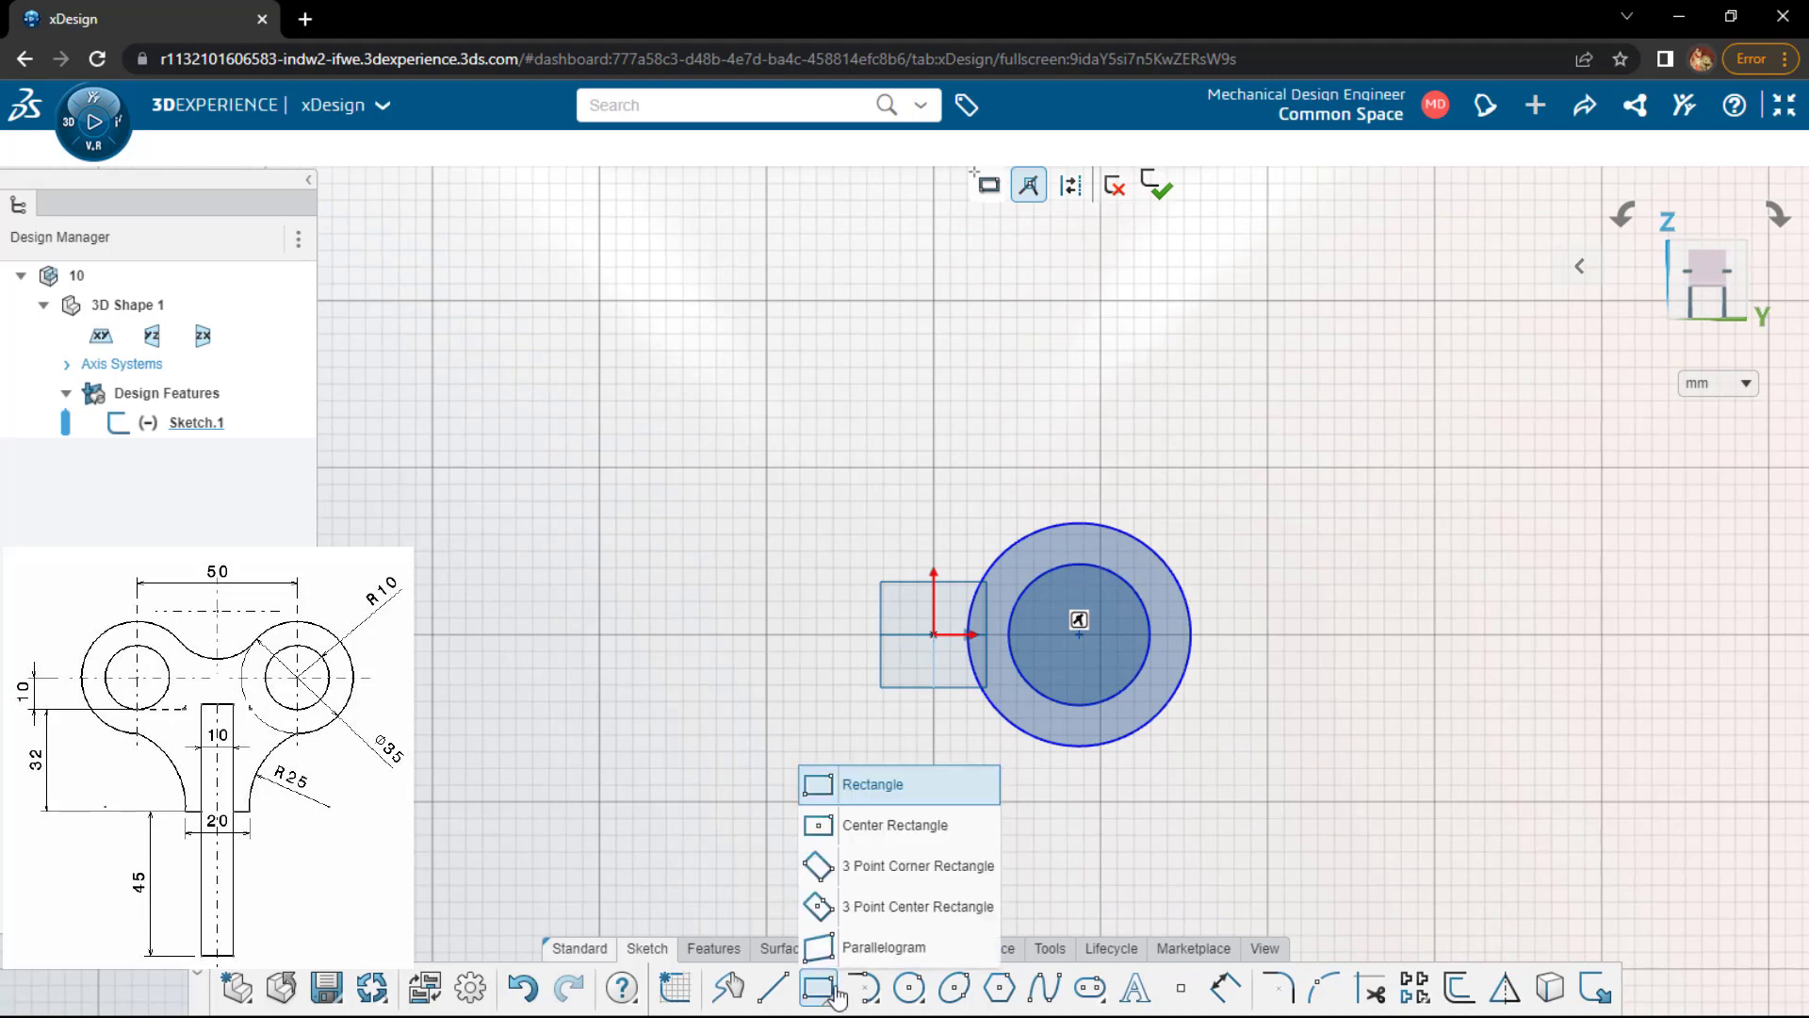
pyautogui.click(851, 829)
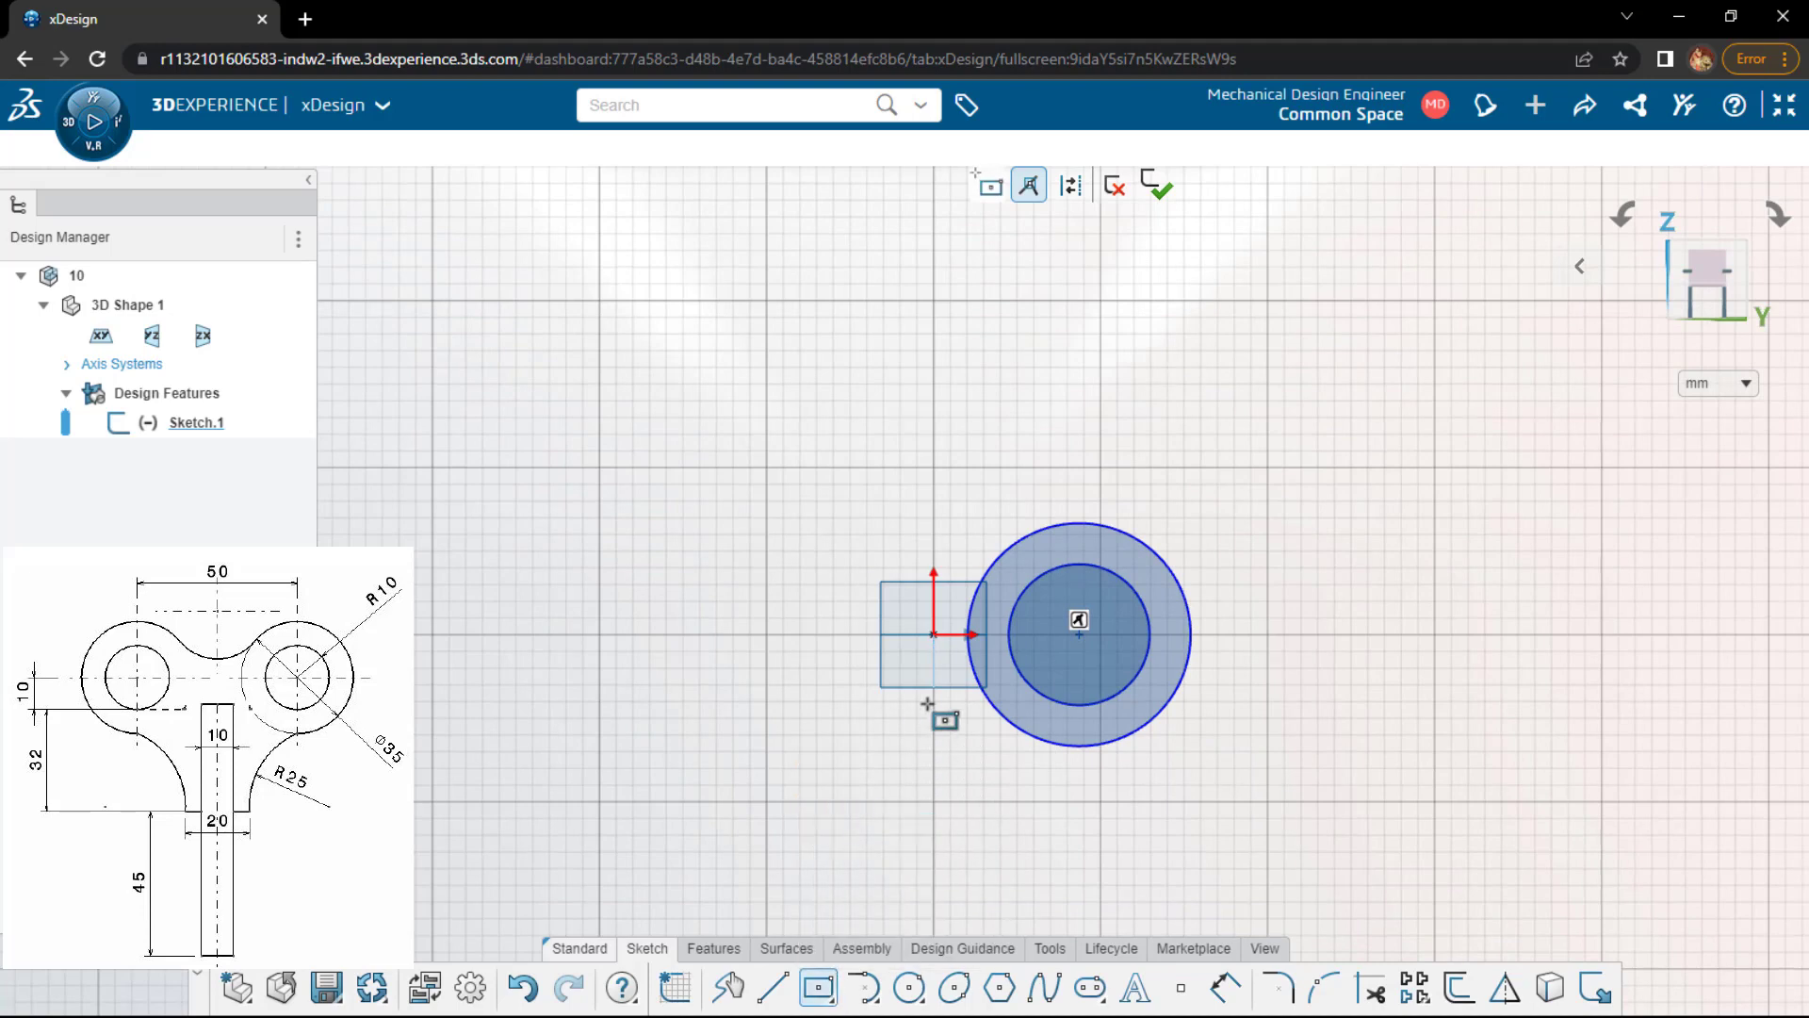
pyautogui.click(934, 839)
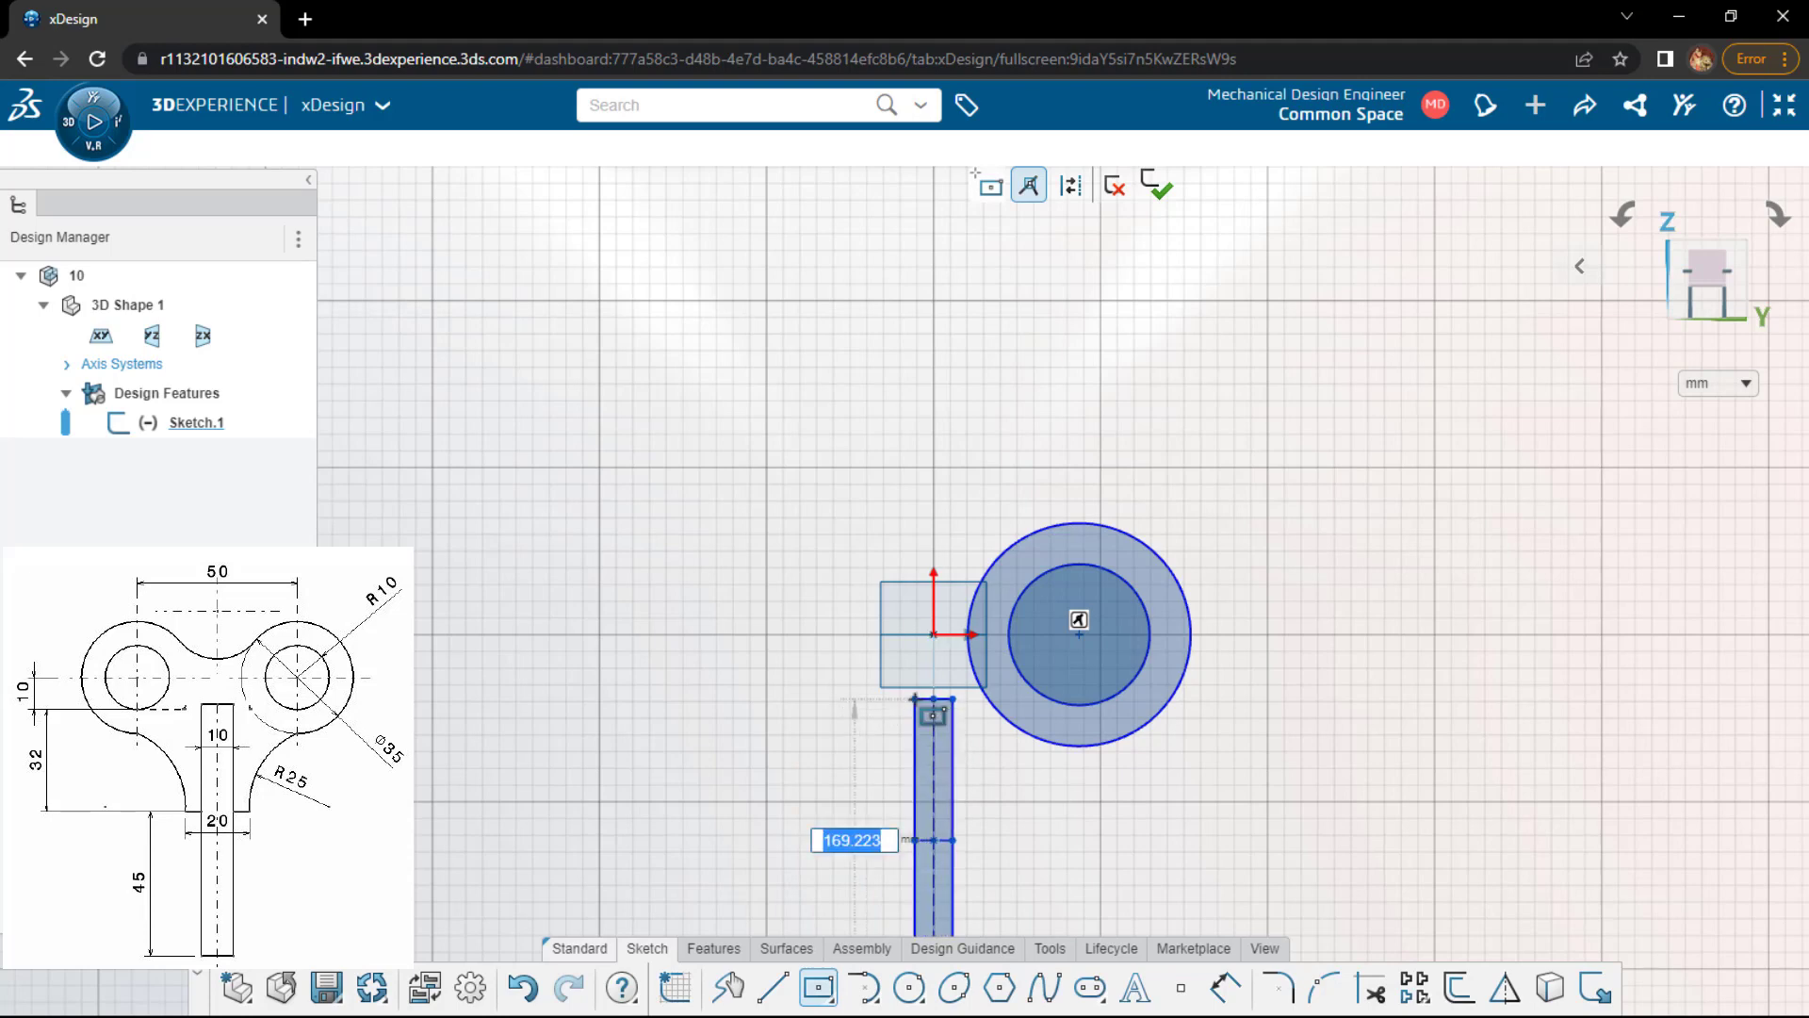
pyautogui.click(914, 698)
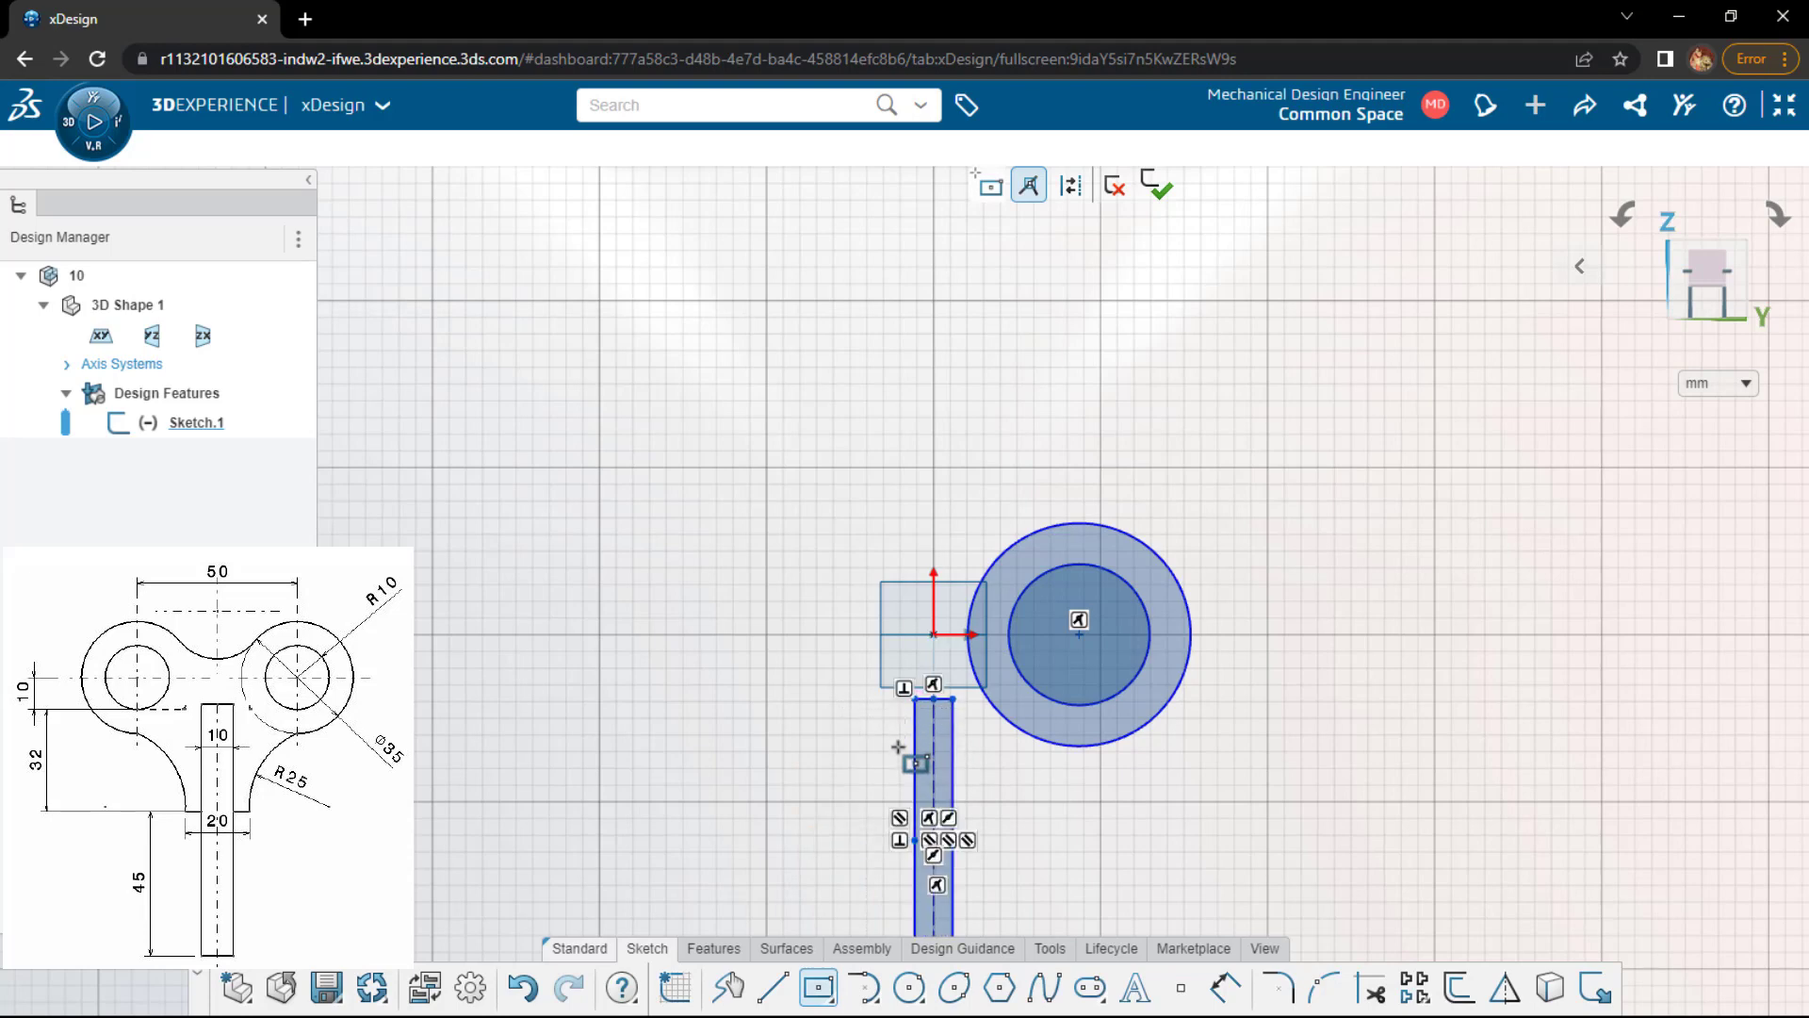
# - Set the inner circle's diameter to 20 mm
pyautogui.press('d')
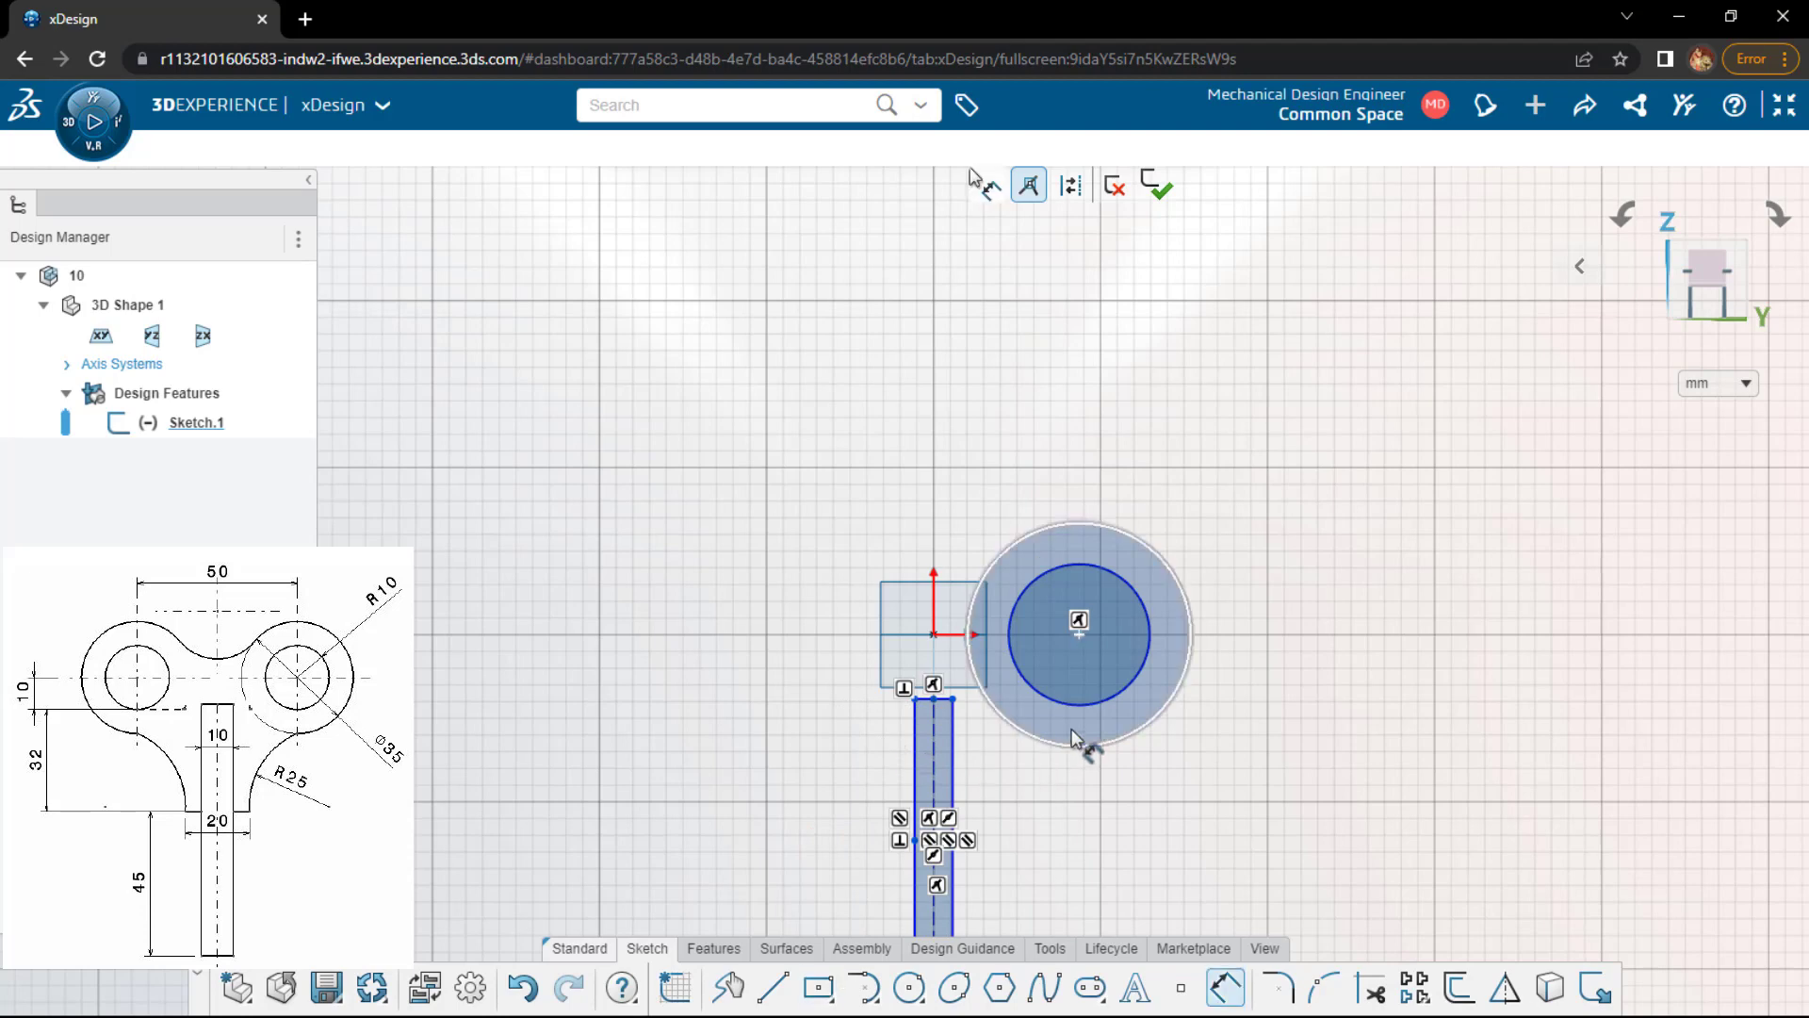
pyautogui.click(1148, 620)
pyautogui.click(1266, 539)
pyautogui.write('1')
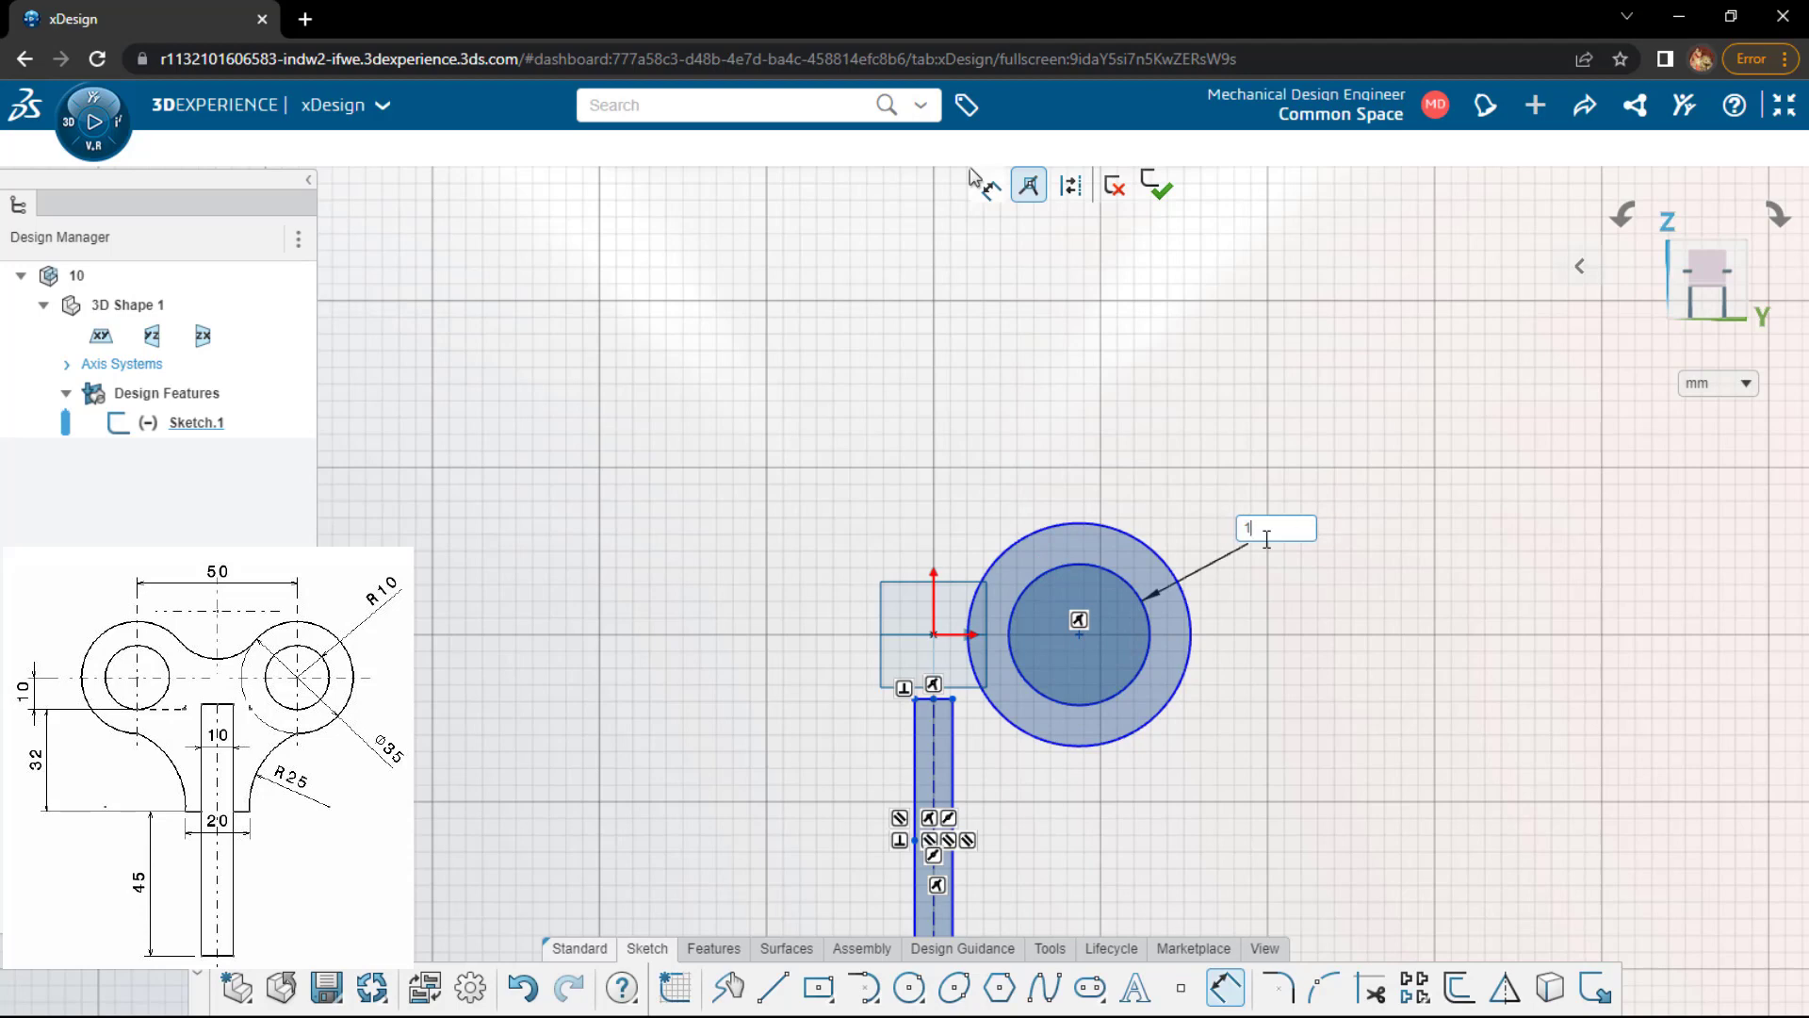
pyautogui.press('Return')
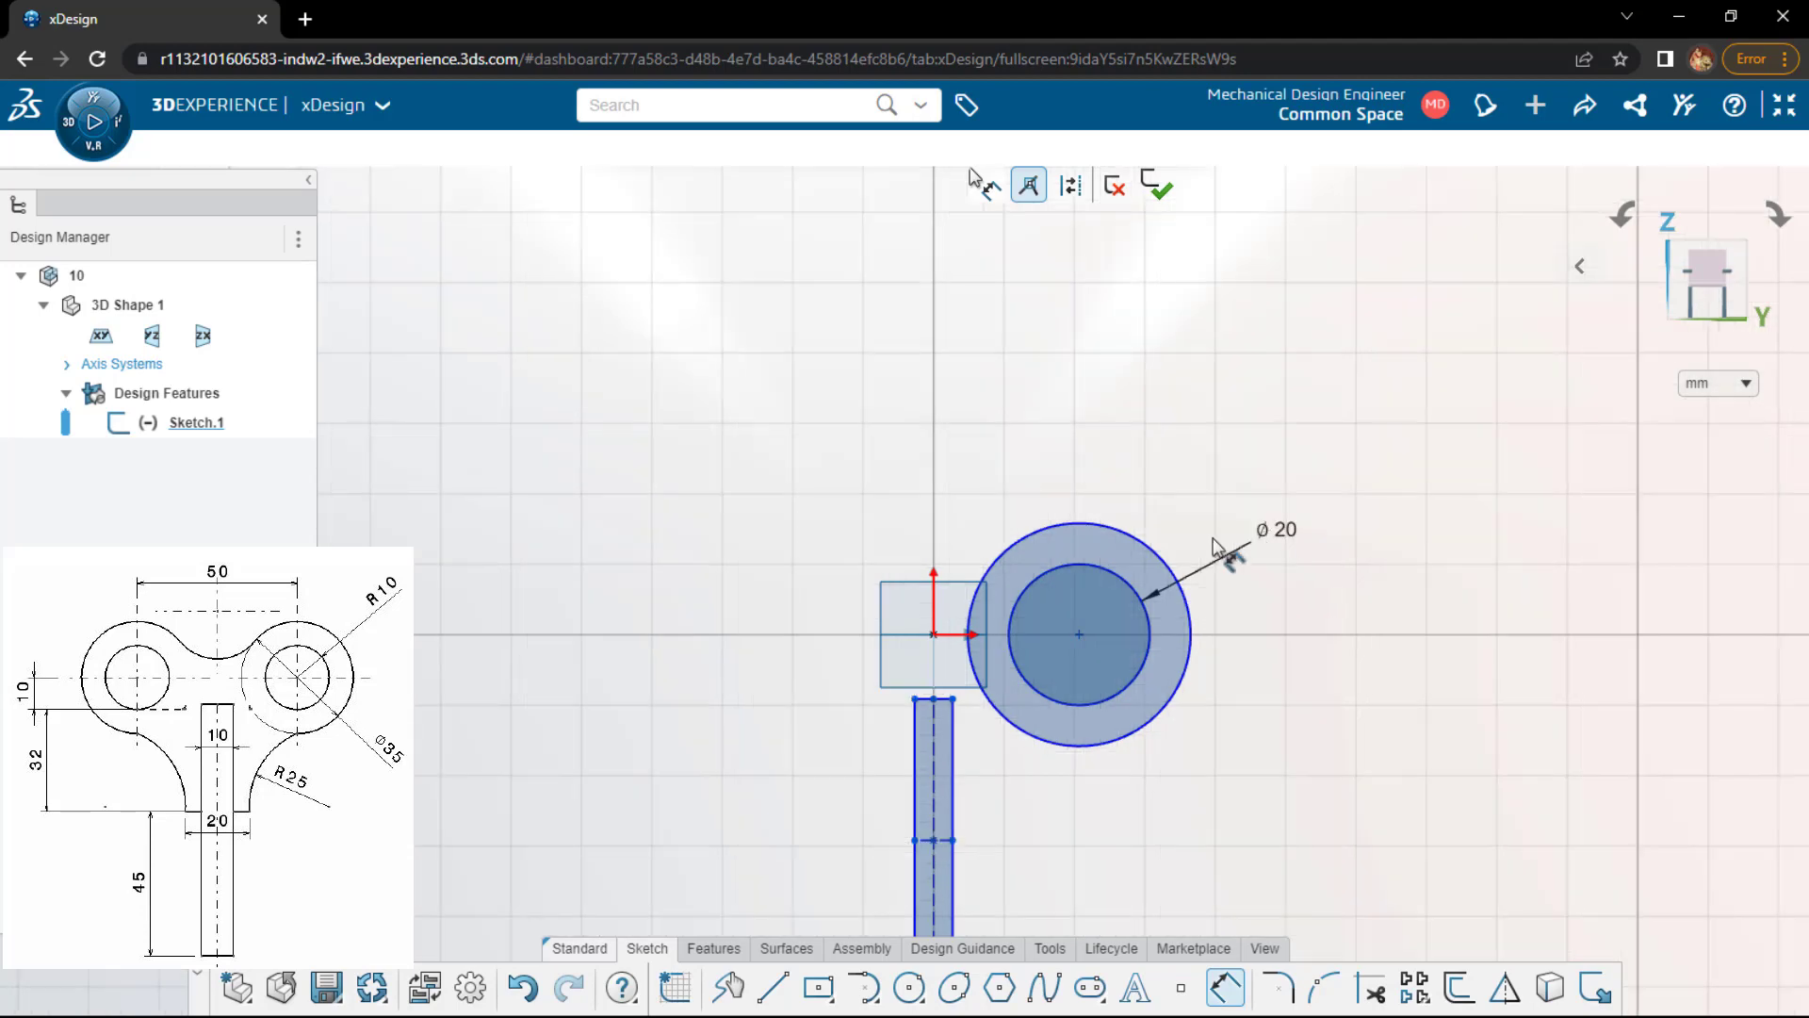
# - Set the outer circle's diameter to 35 mm
pyautogui.click(1173, 571)
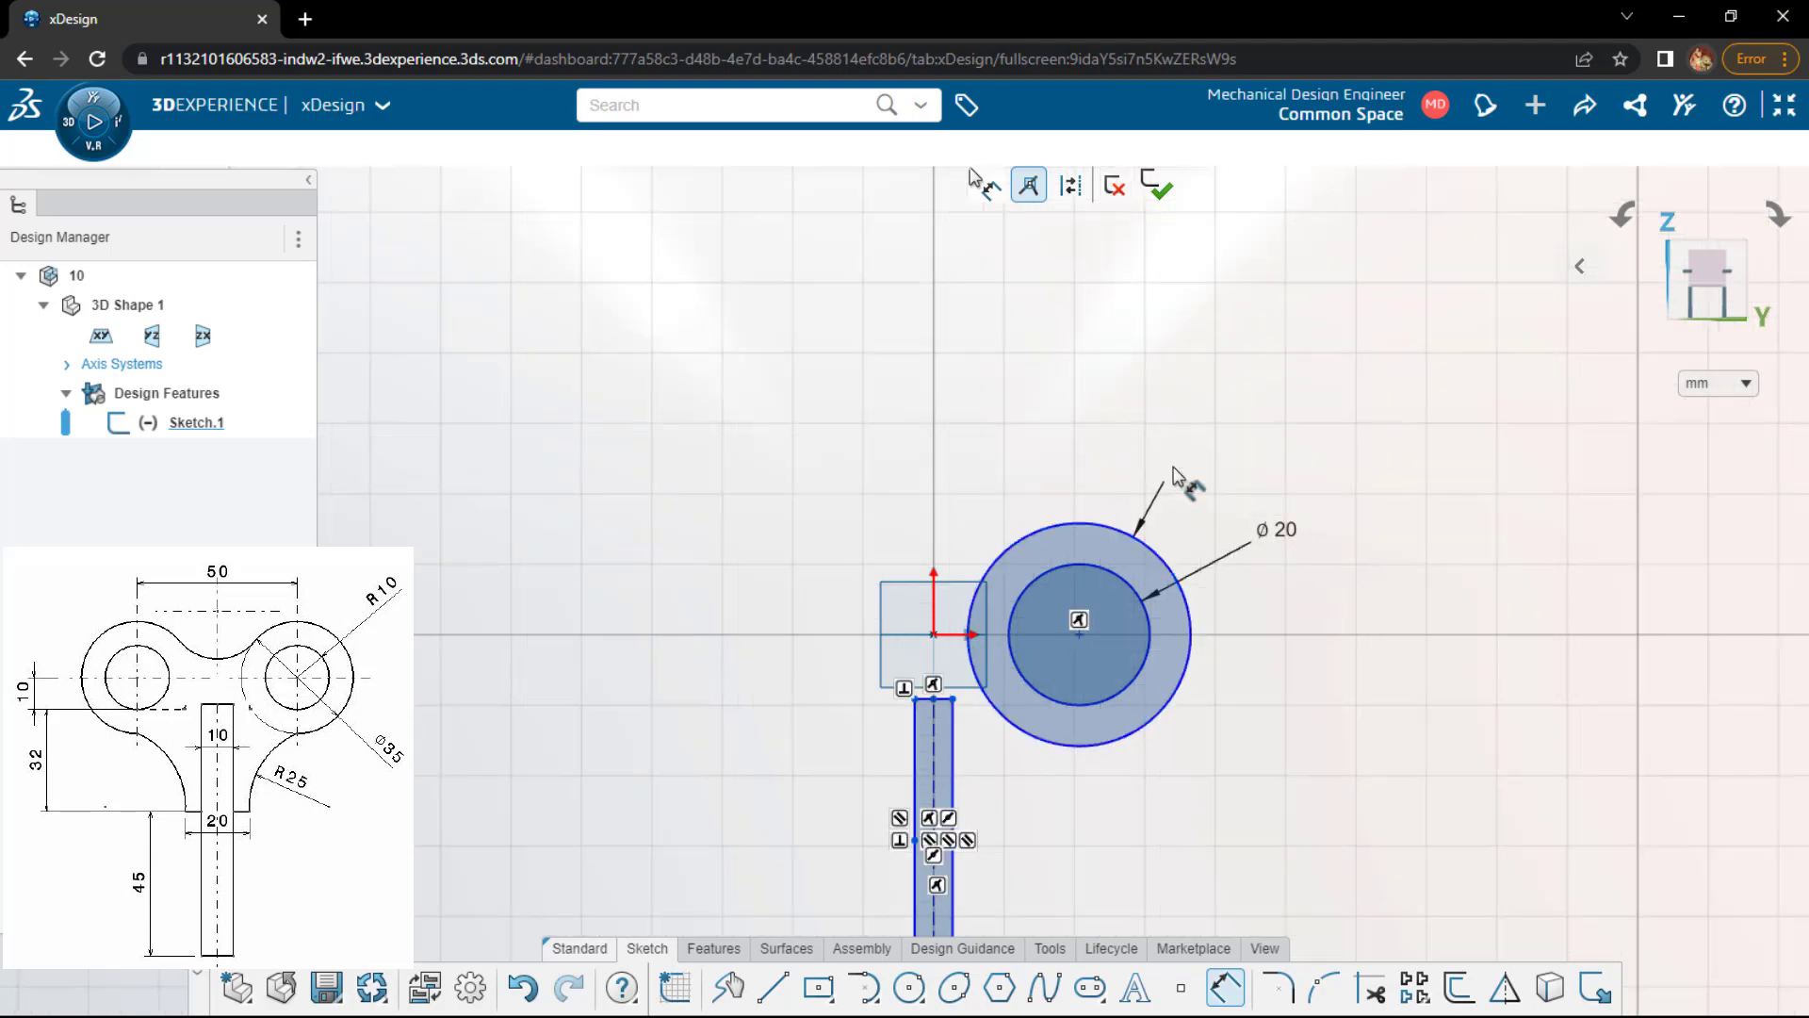
pyautogui.click(1174, 476)
pyautogui.write('35')
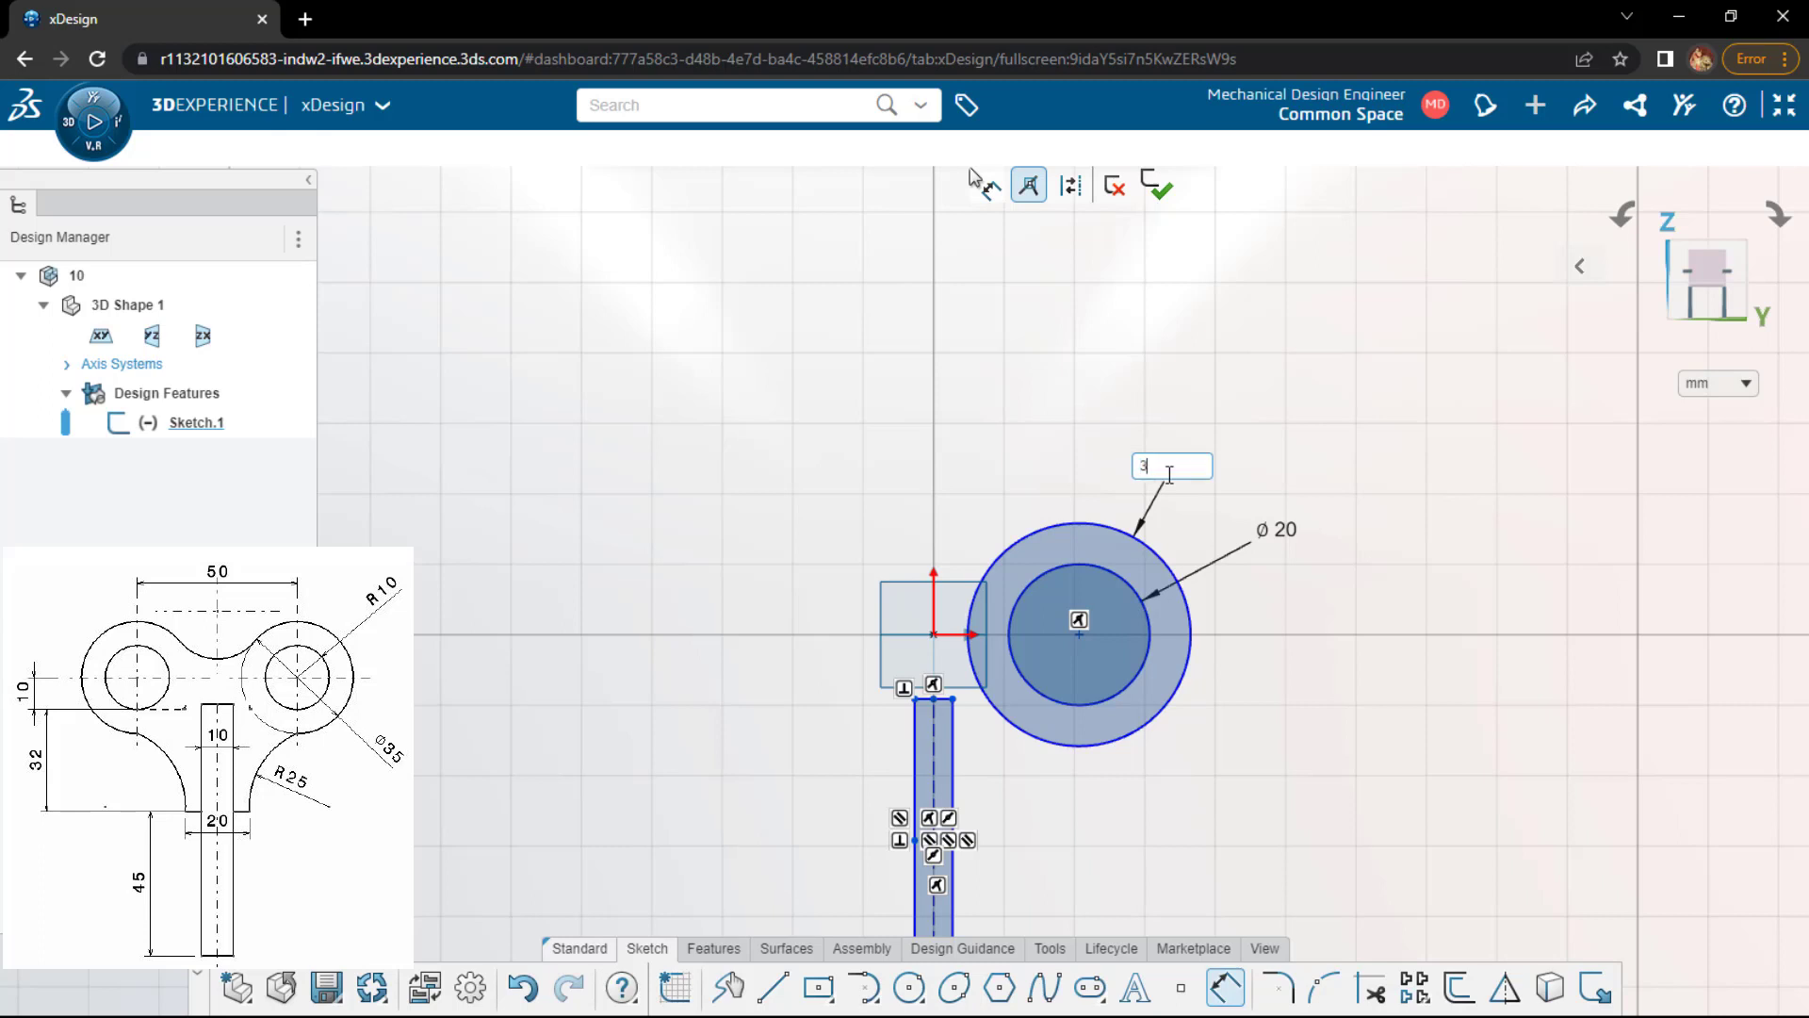
pyautogui.press('Return')
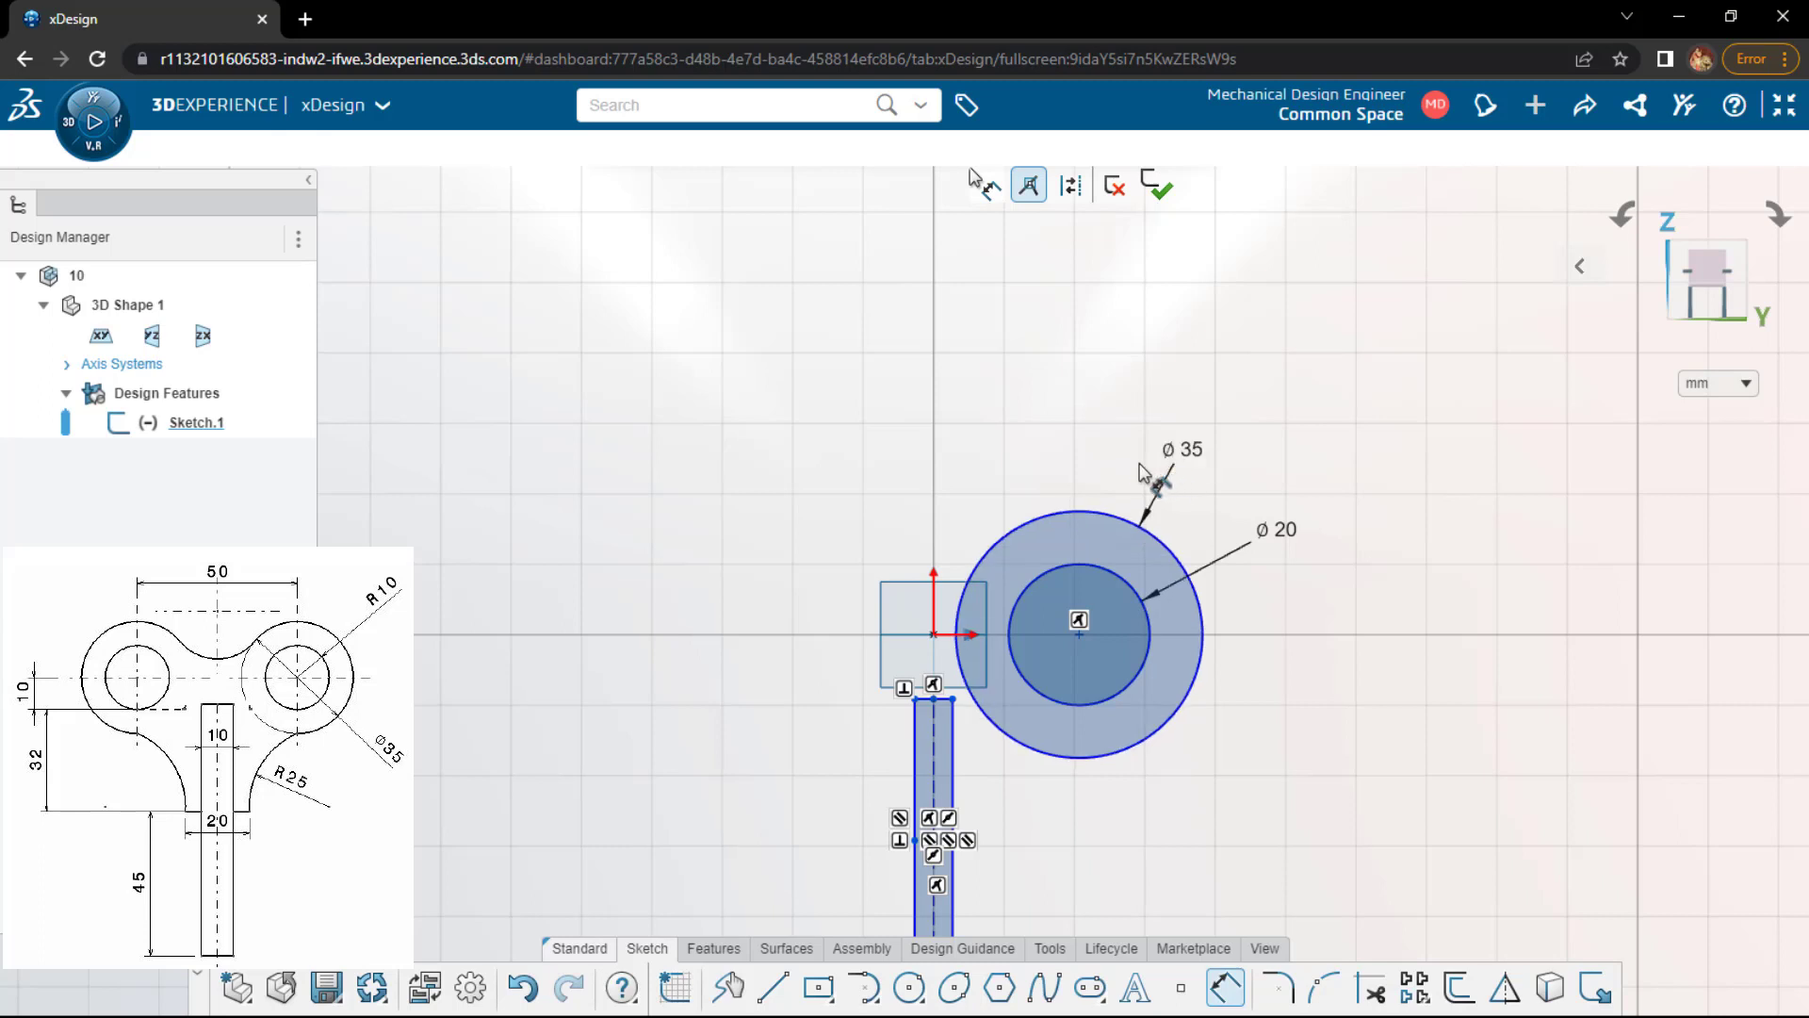
# - Dimension the ring centre symmetrically about the stem's vertical centreline and set the ring spacing to 50 mm
pyautogui.click(1079, 634)
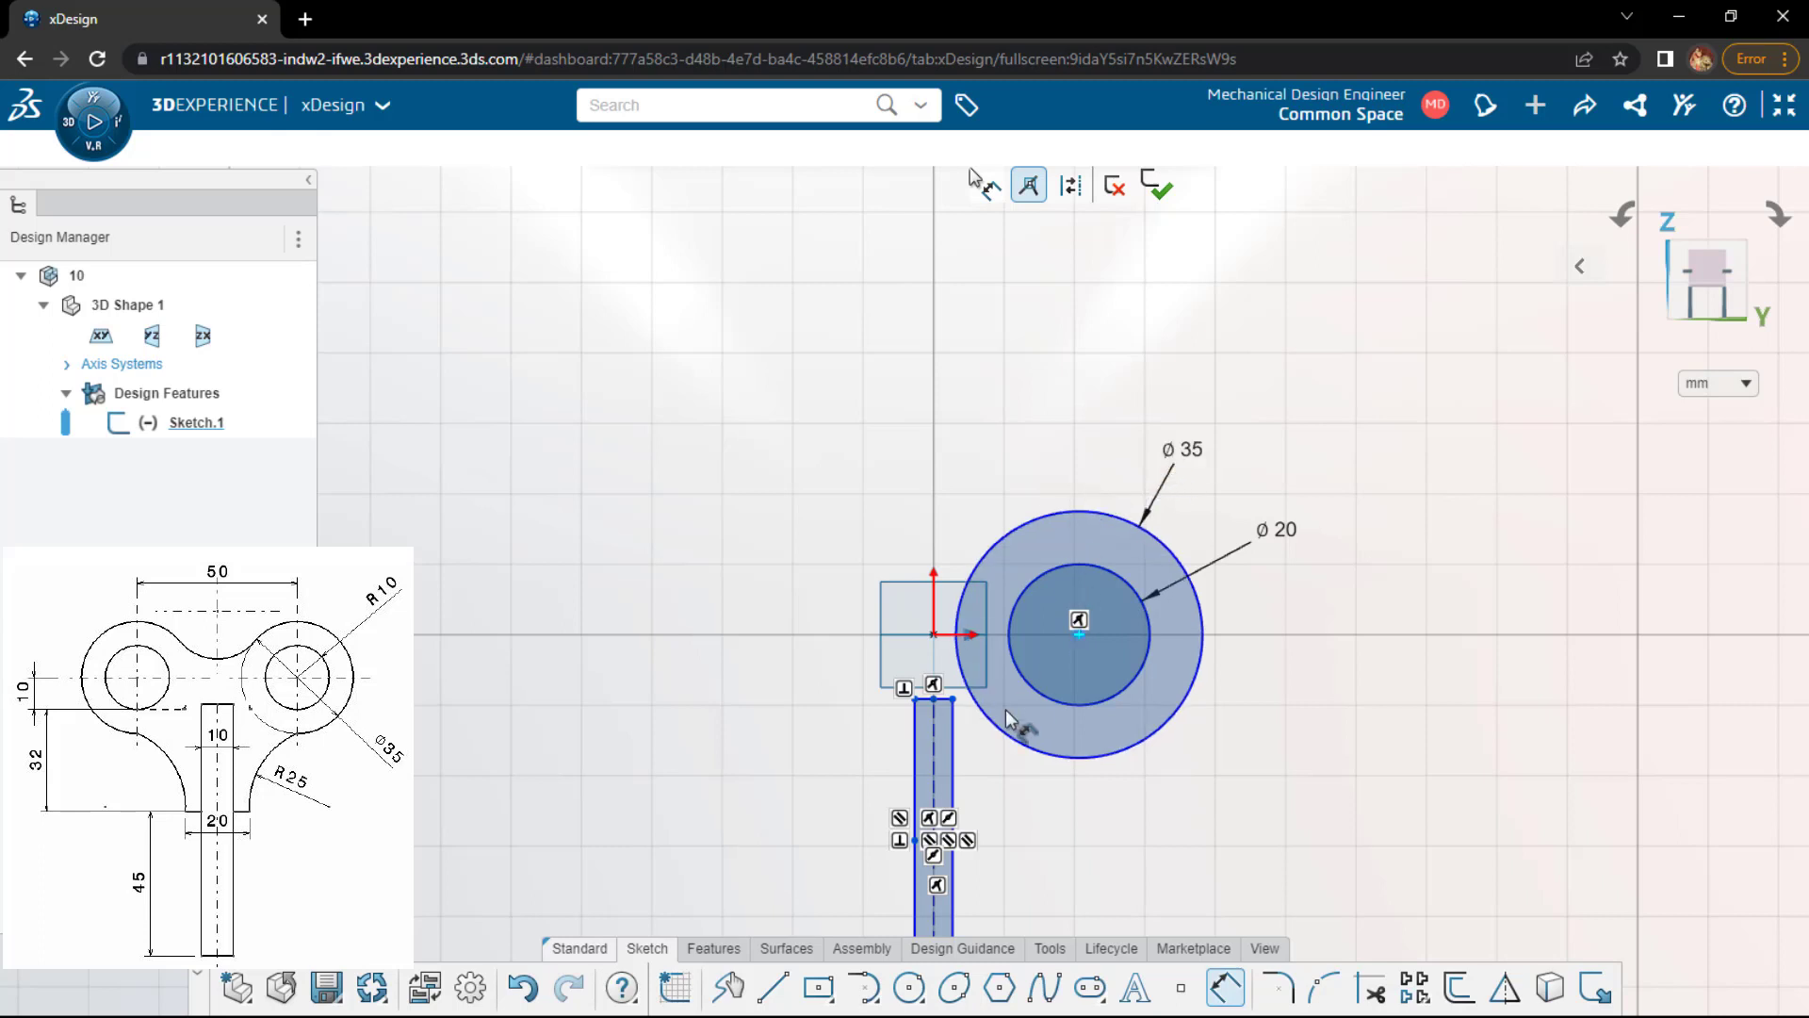
pyautogui.click(934, 764)
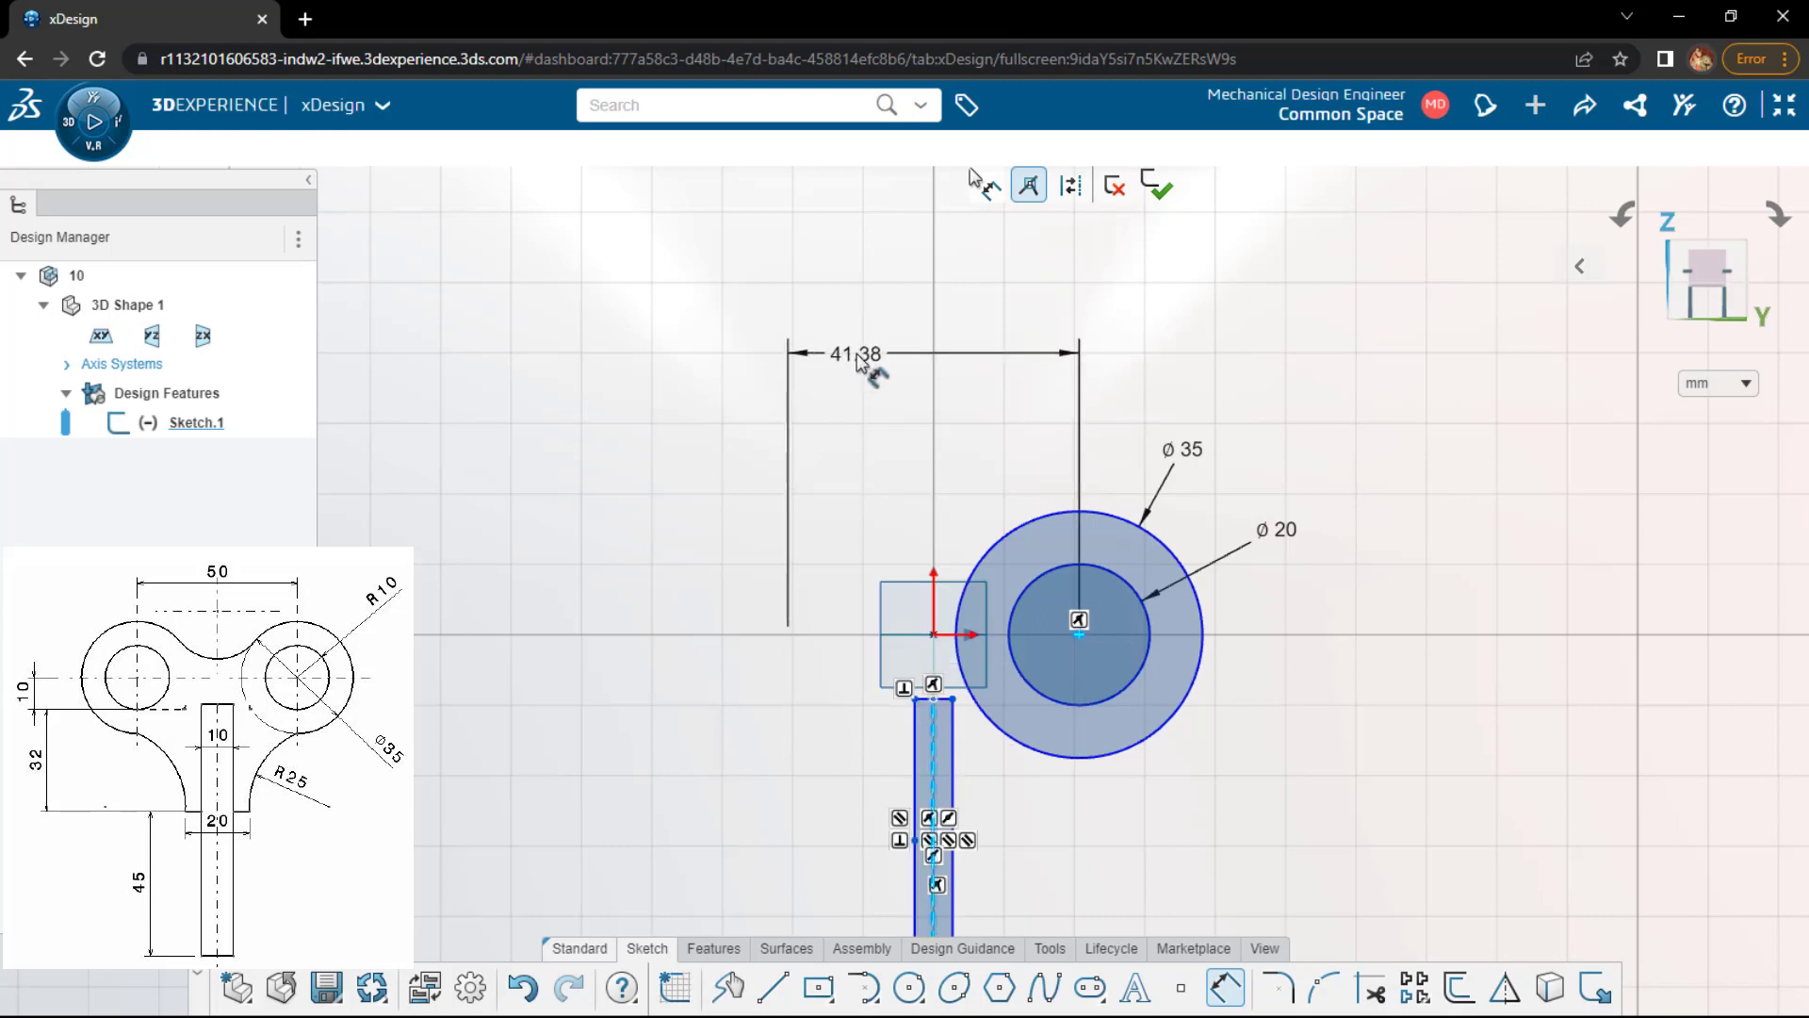
pyautogui.click(856, 358)
pyautogui.write('50')
pyautogui.press('Return')
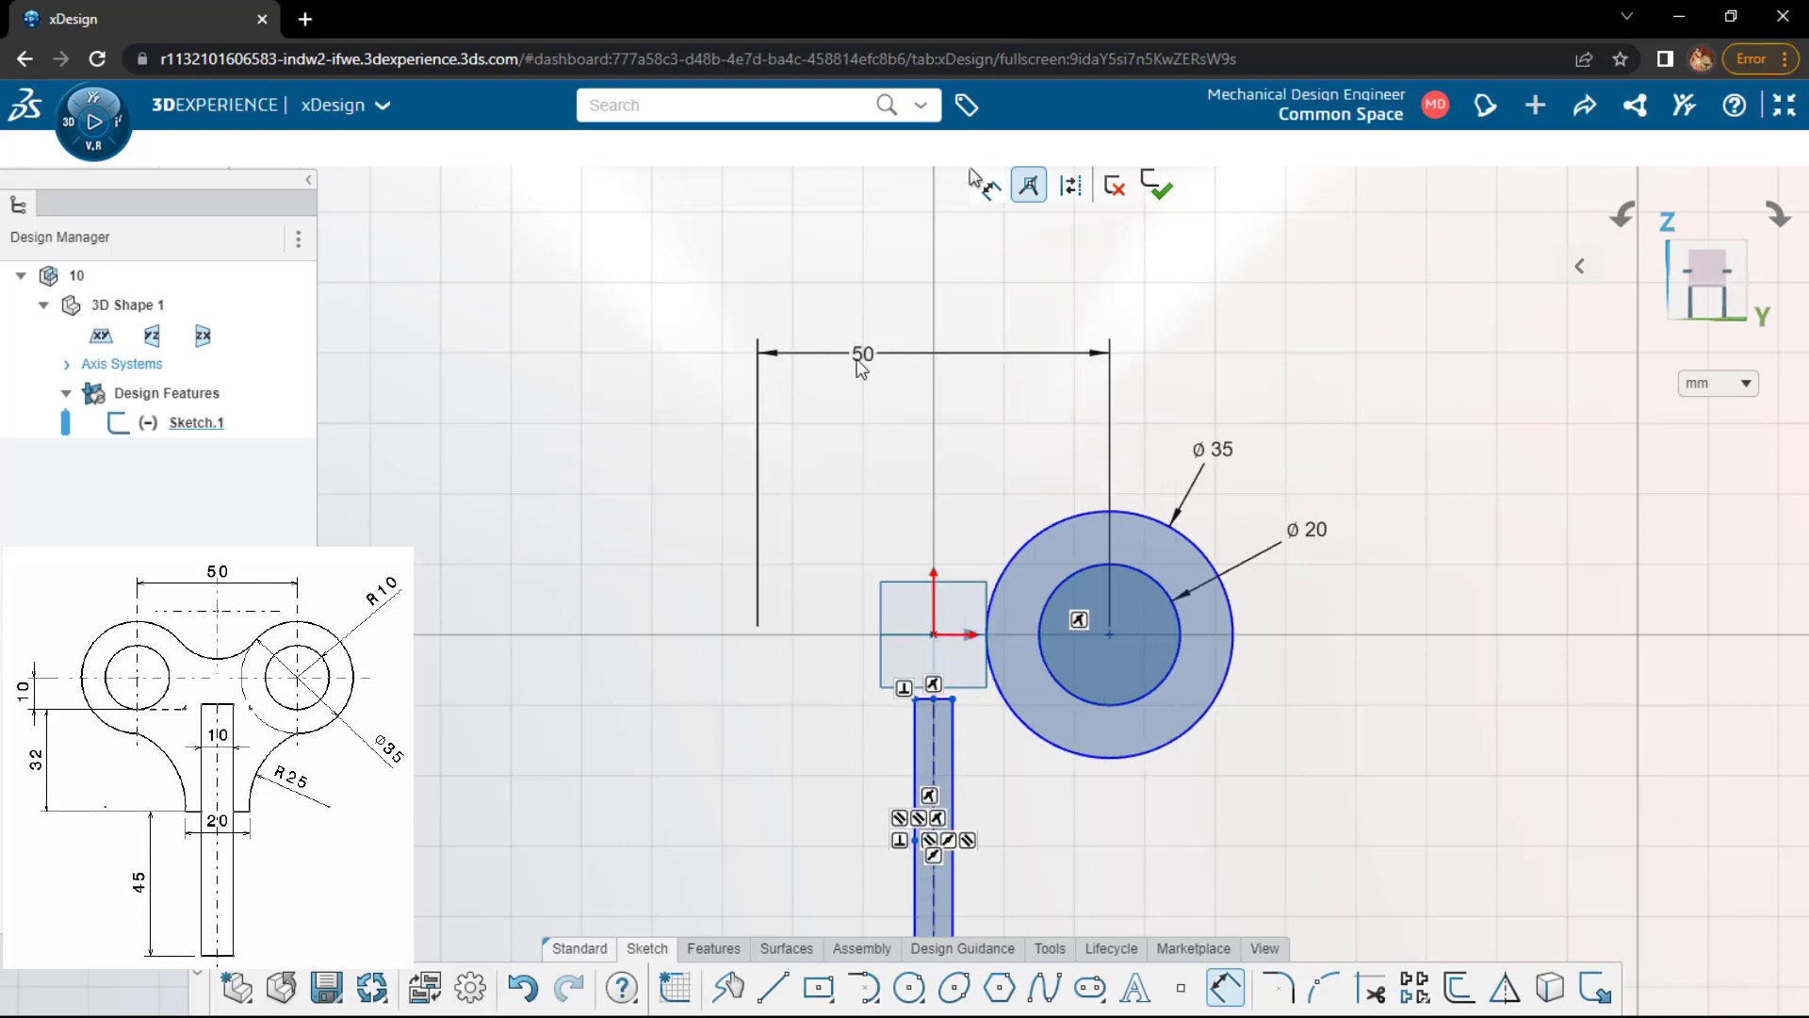
# - Dimension the stem rectangle's width between its two vertical sides and set it to 10 mm
pyautogui.click(914, 754)
pyautogui.click(951, 761)
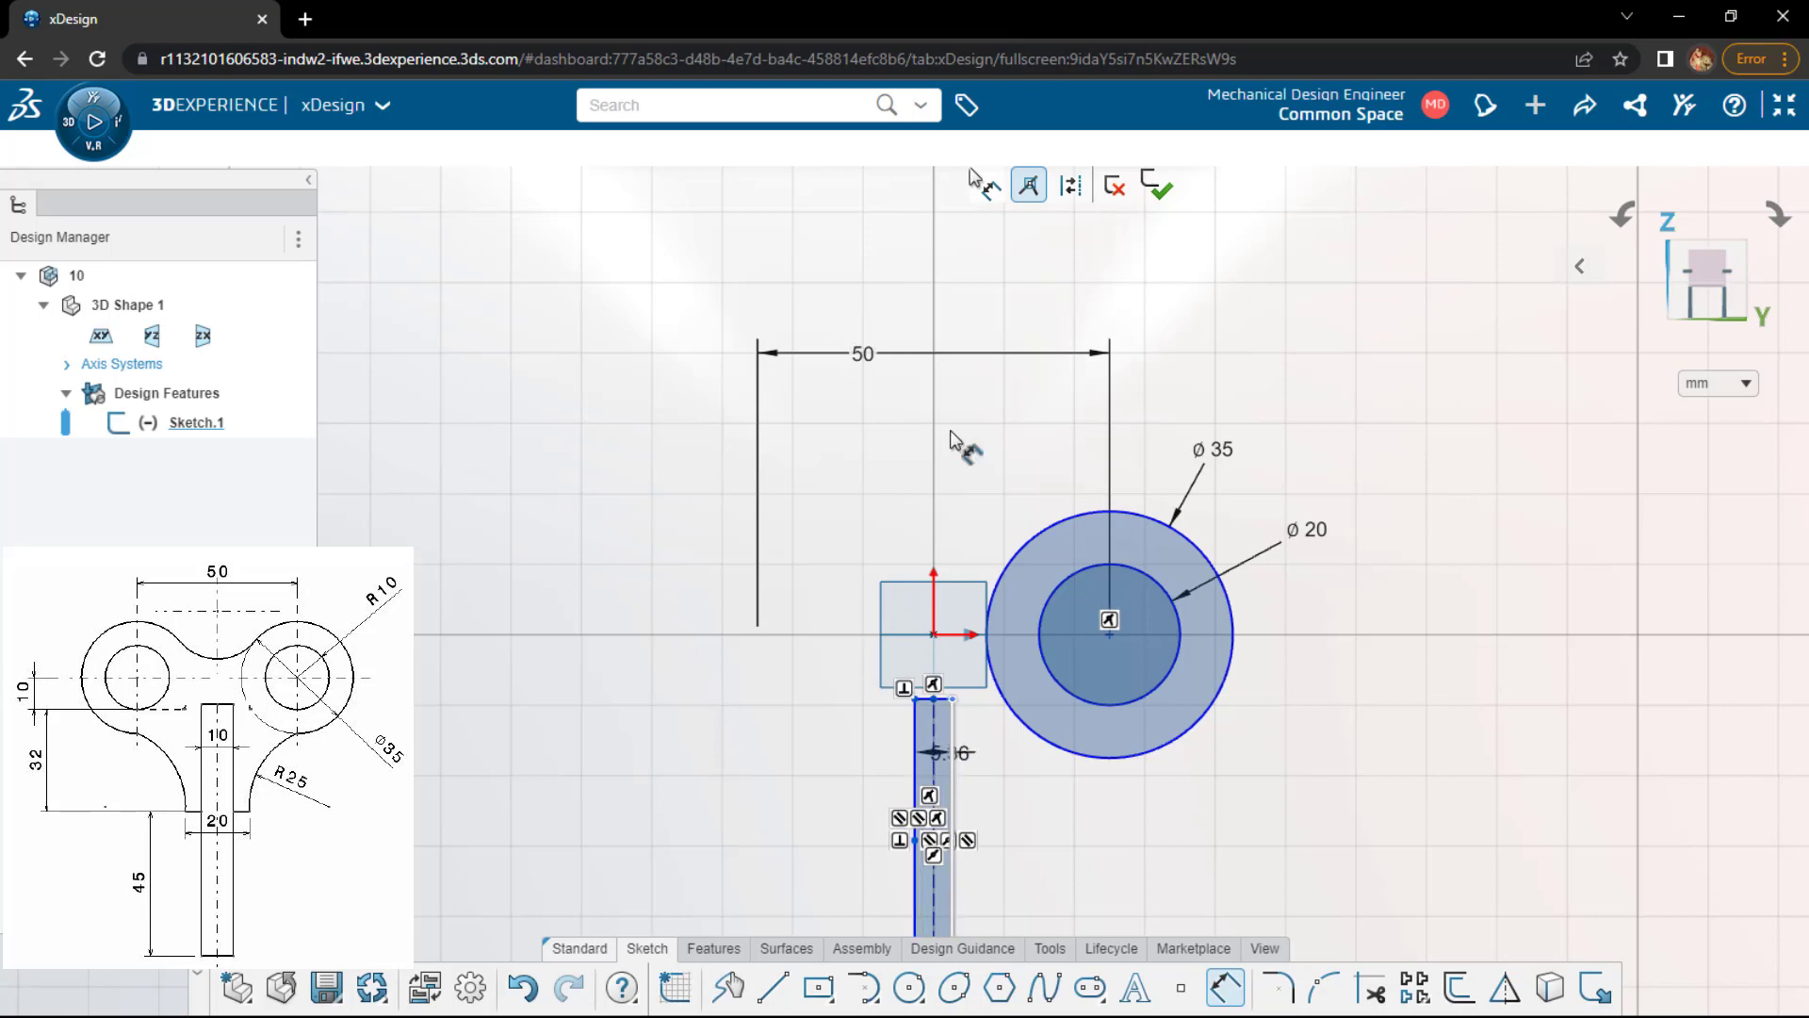
pyautogui.click(936, 479)
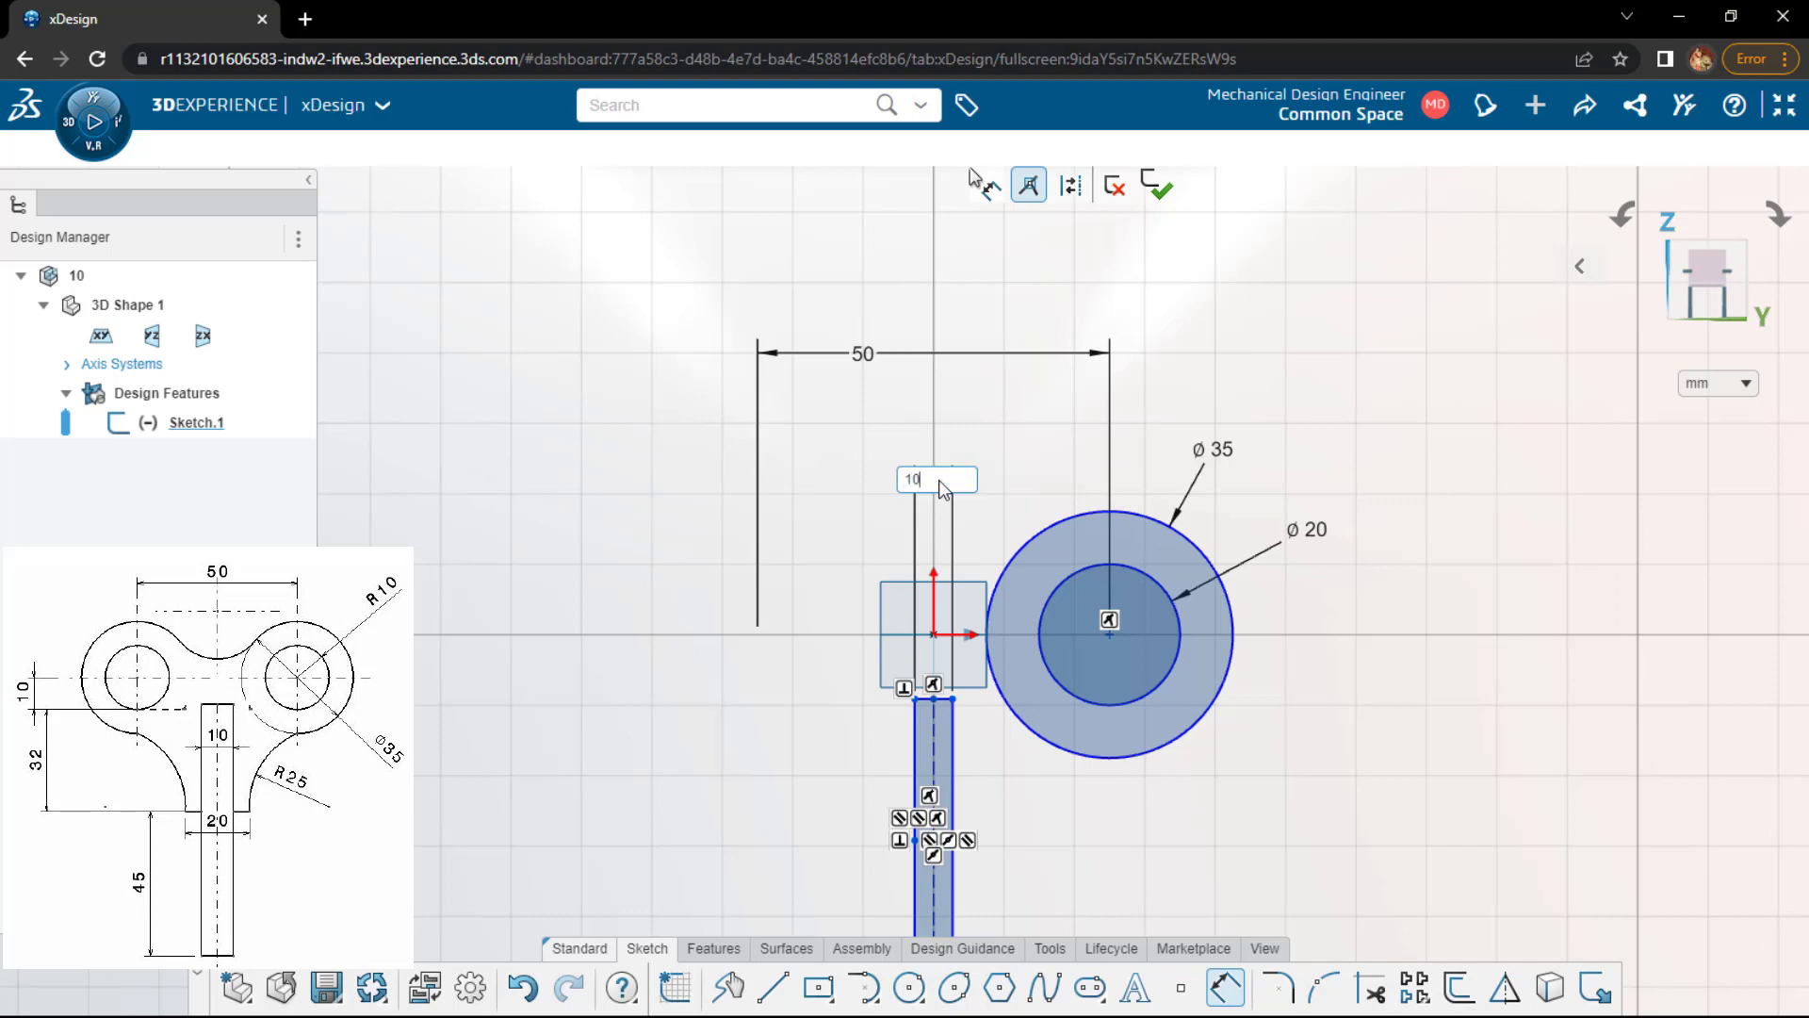
pyautogui.press('Return')
pyautogui.scroll(-4, 931, 532)
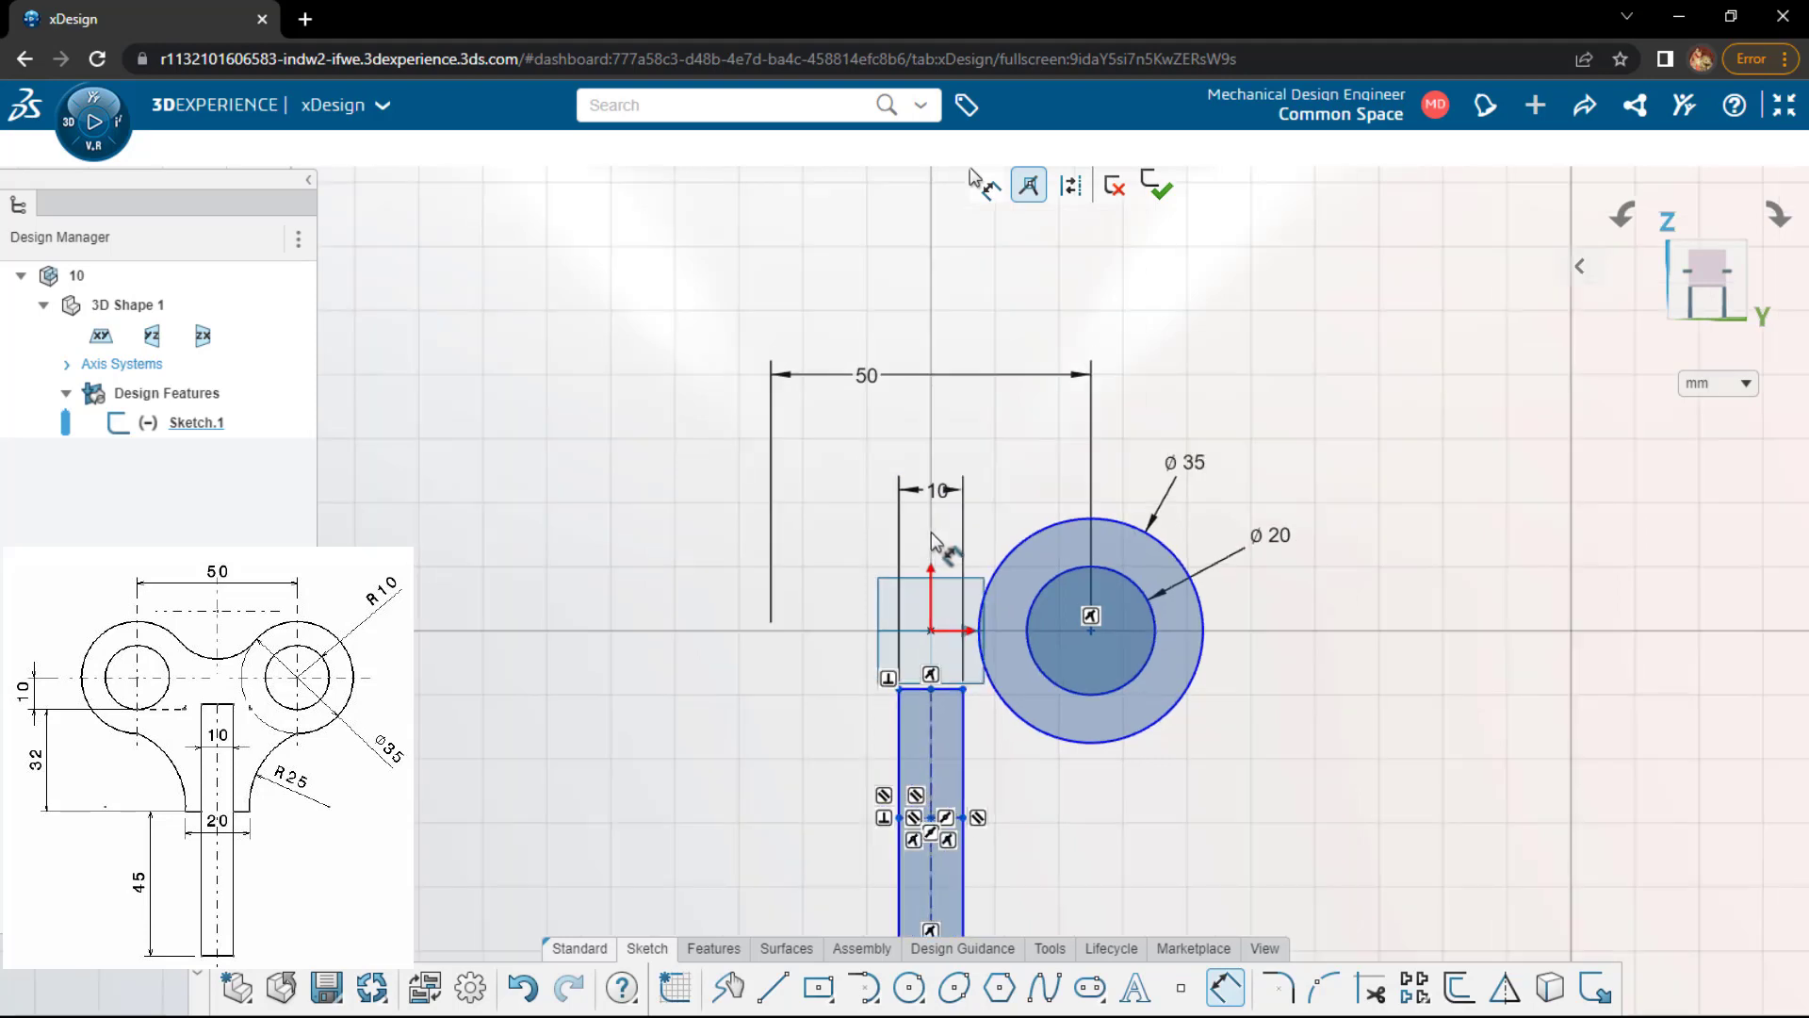
pyautogui.scroll(3, 895, 856)
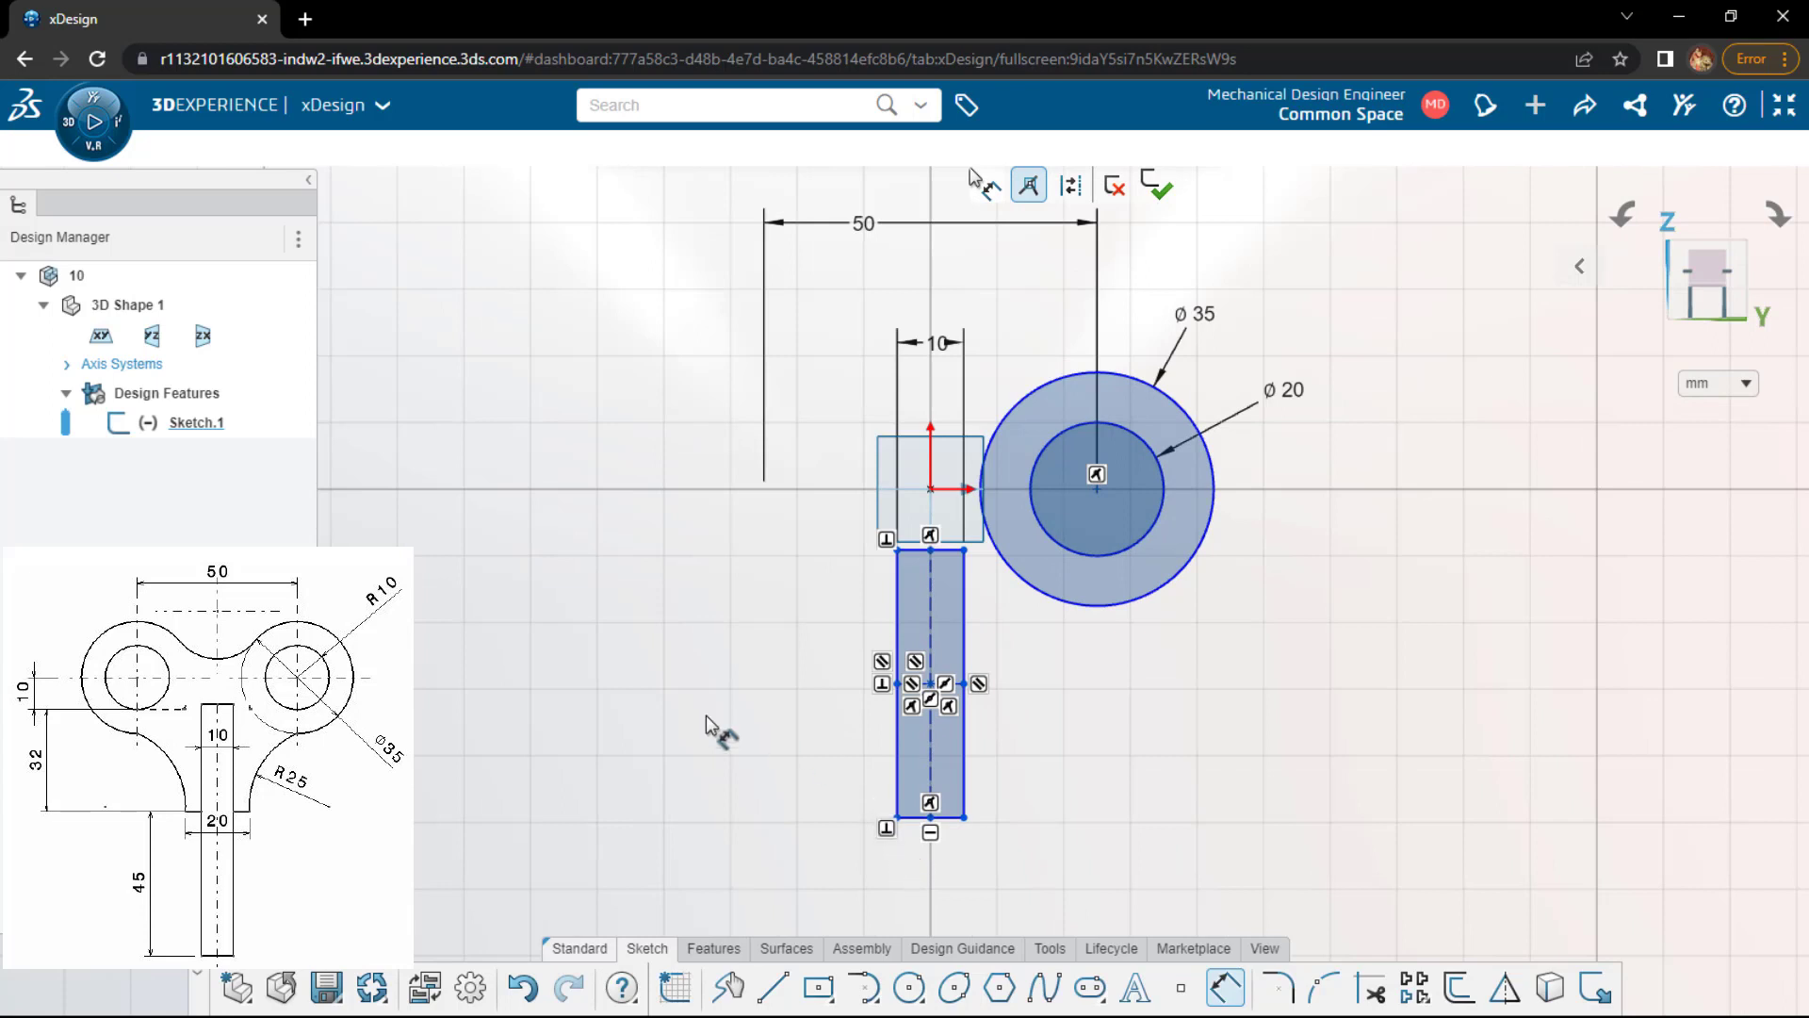
pyautogui.press('Escape')
# - Draw a horizontal shoulder line about 4 mm long outward from the stem's +Y side, and an arc from its end up to the outer ring circle
pyautogui.press('l')
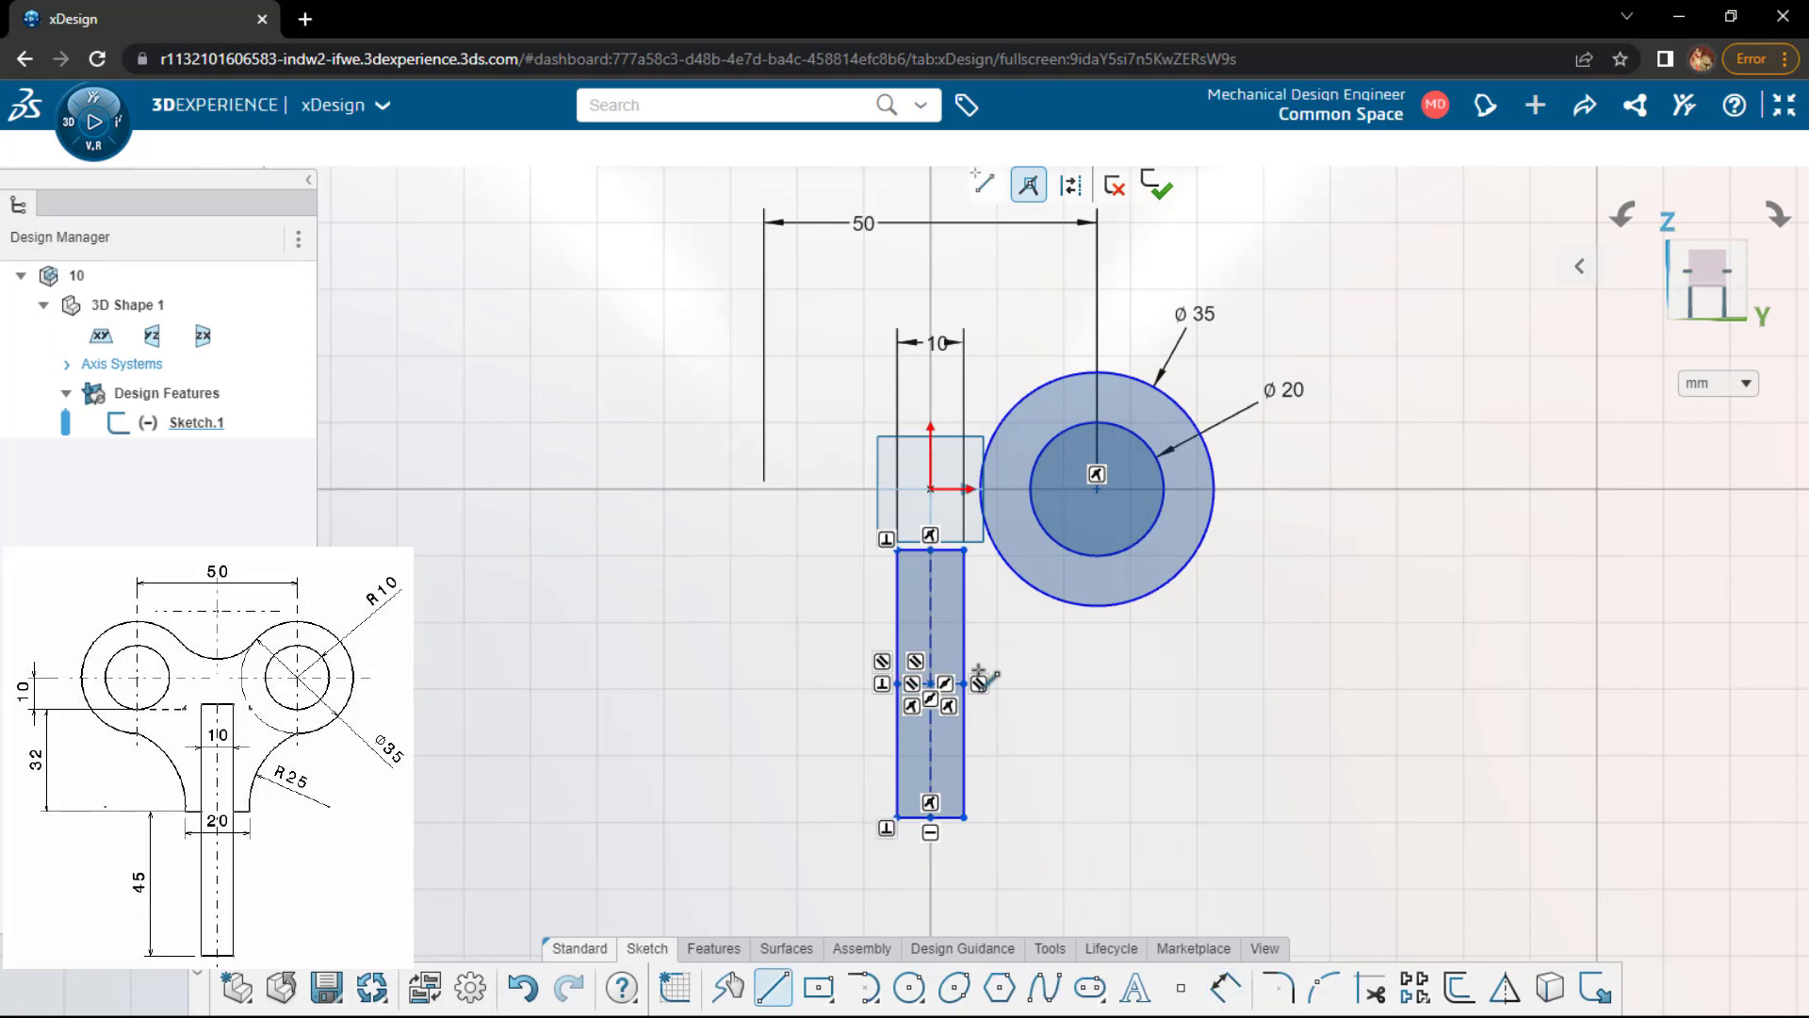
pyautogui.click(967, 733)
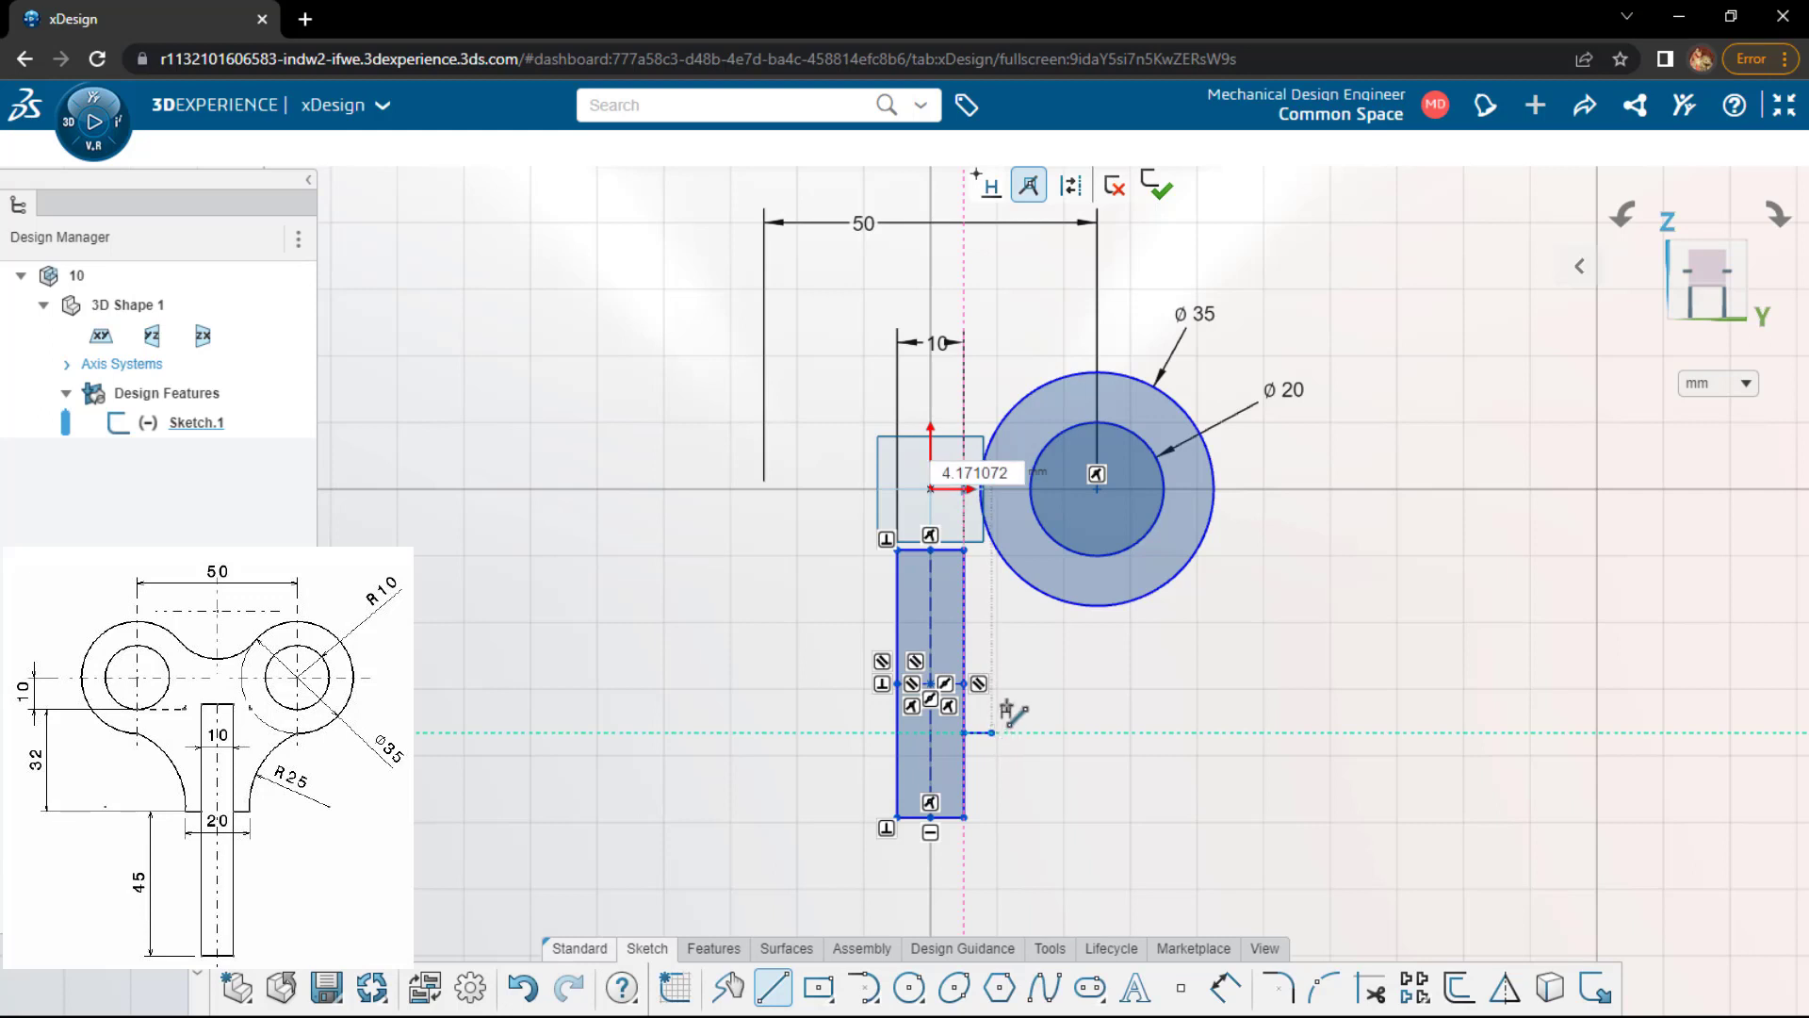
pyautogui.click(993, 732)
pyautogui.press('a')
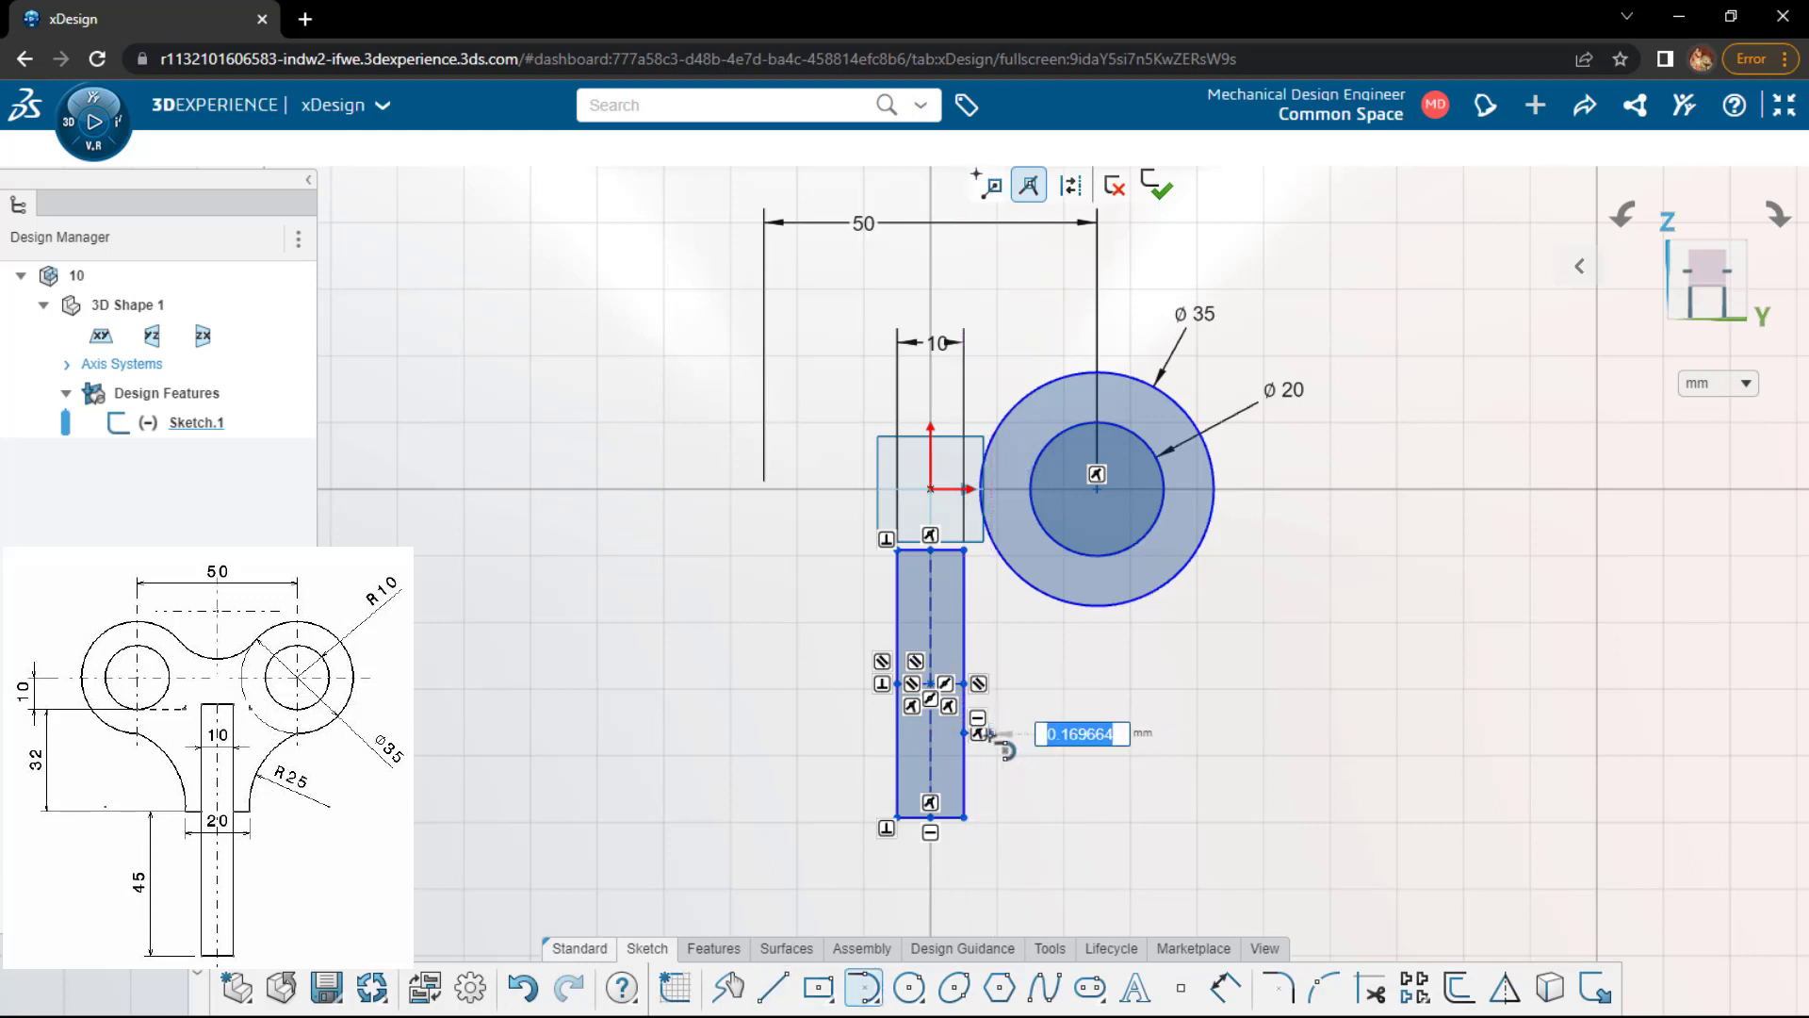
pyautogui.click(992, 732)
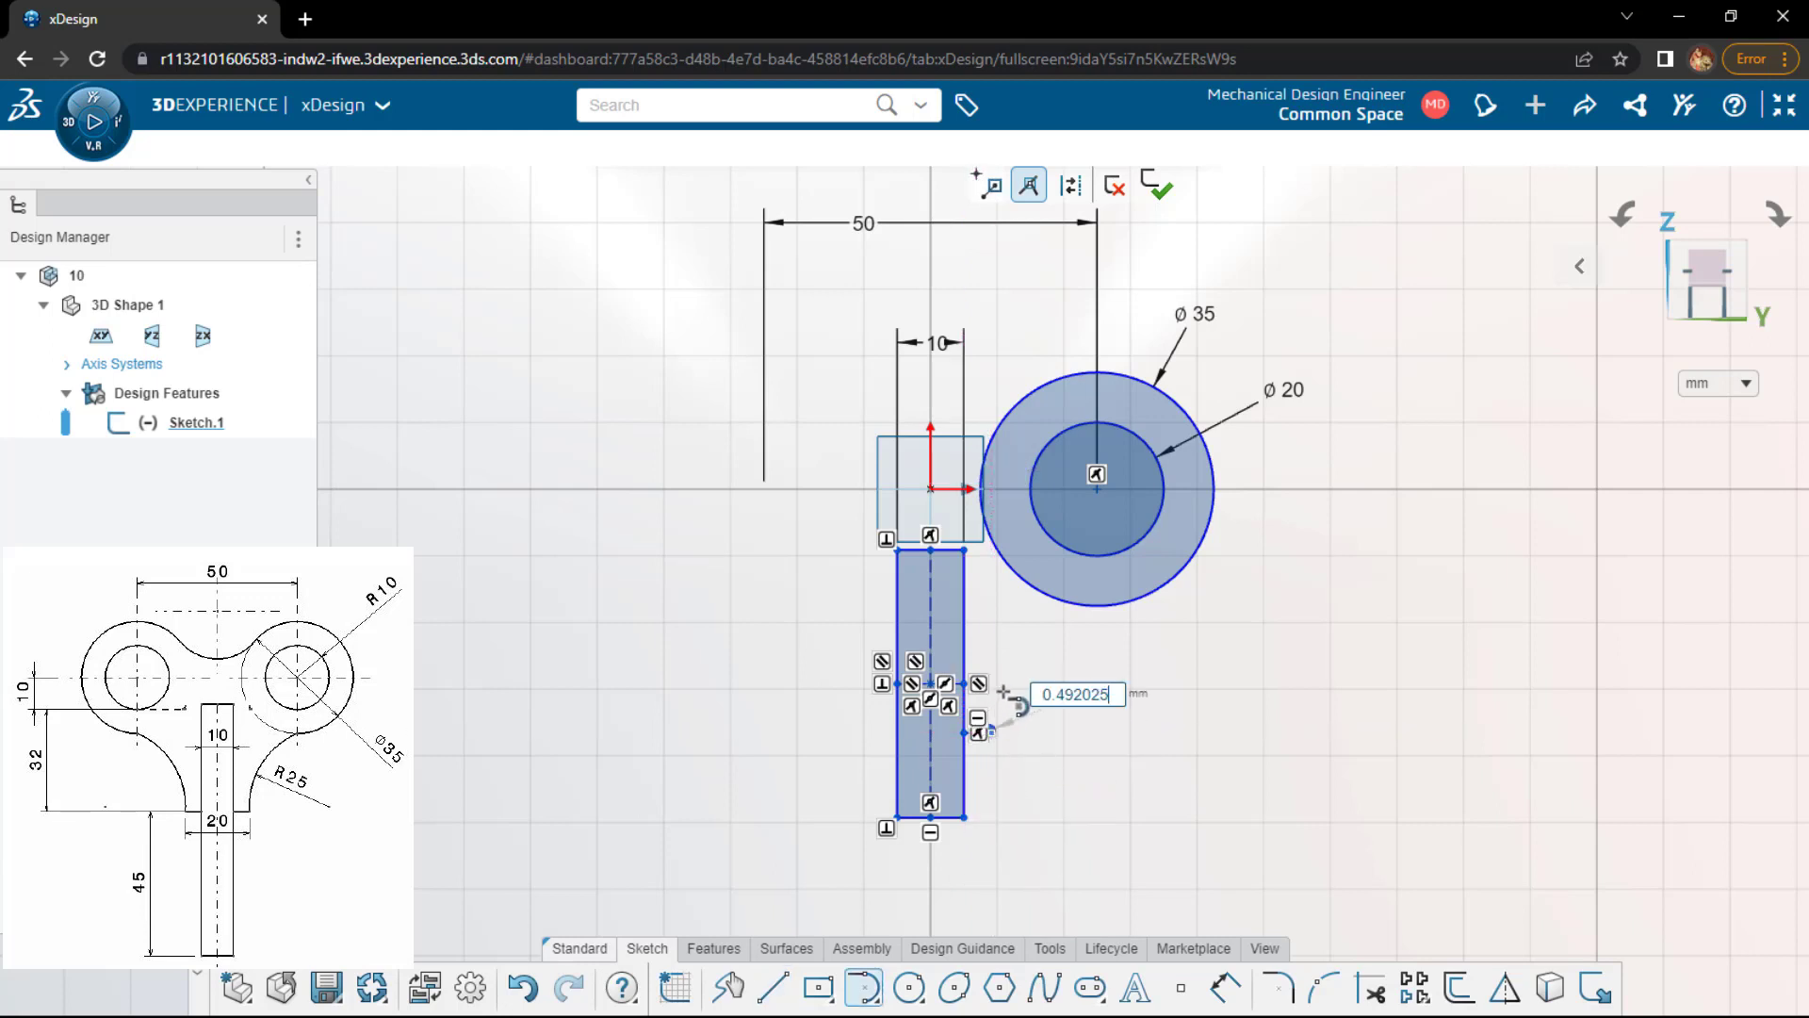
pyautogui.click(1075, 626)
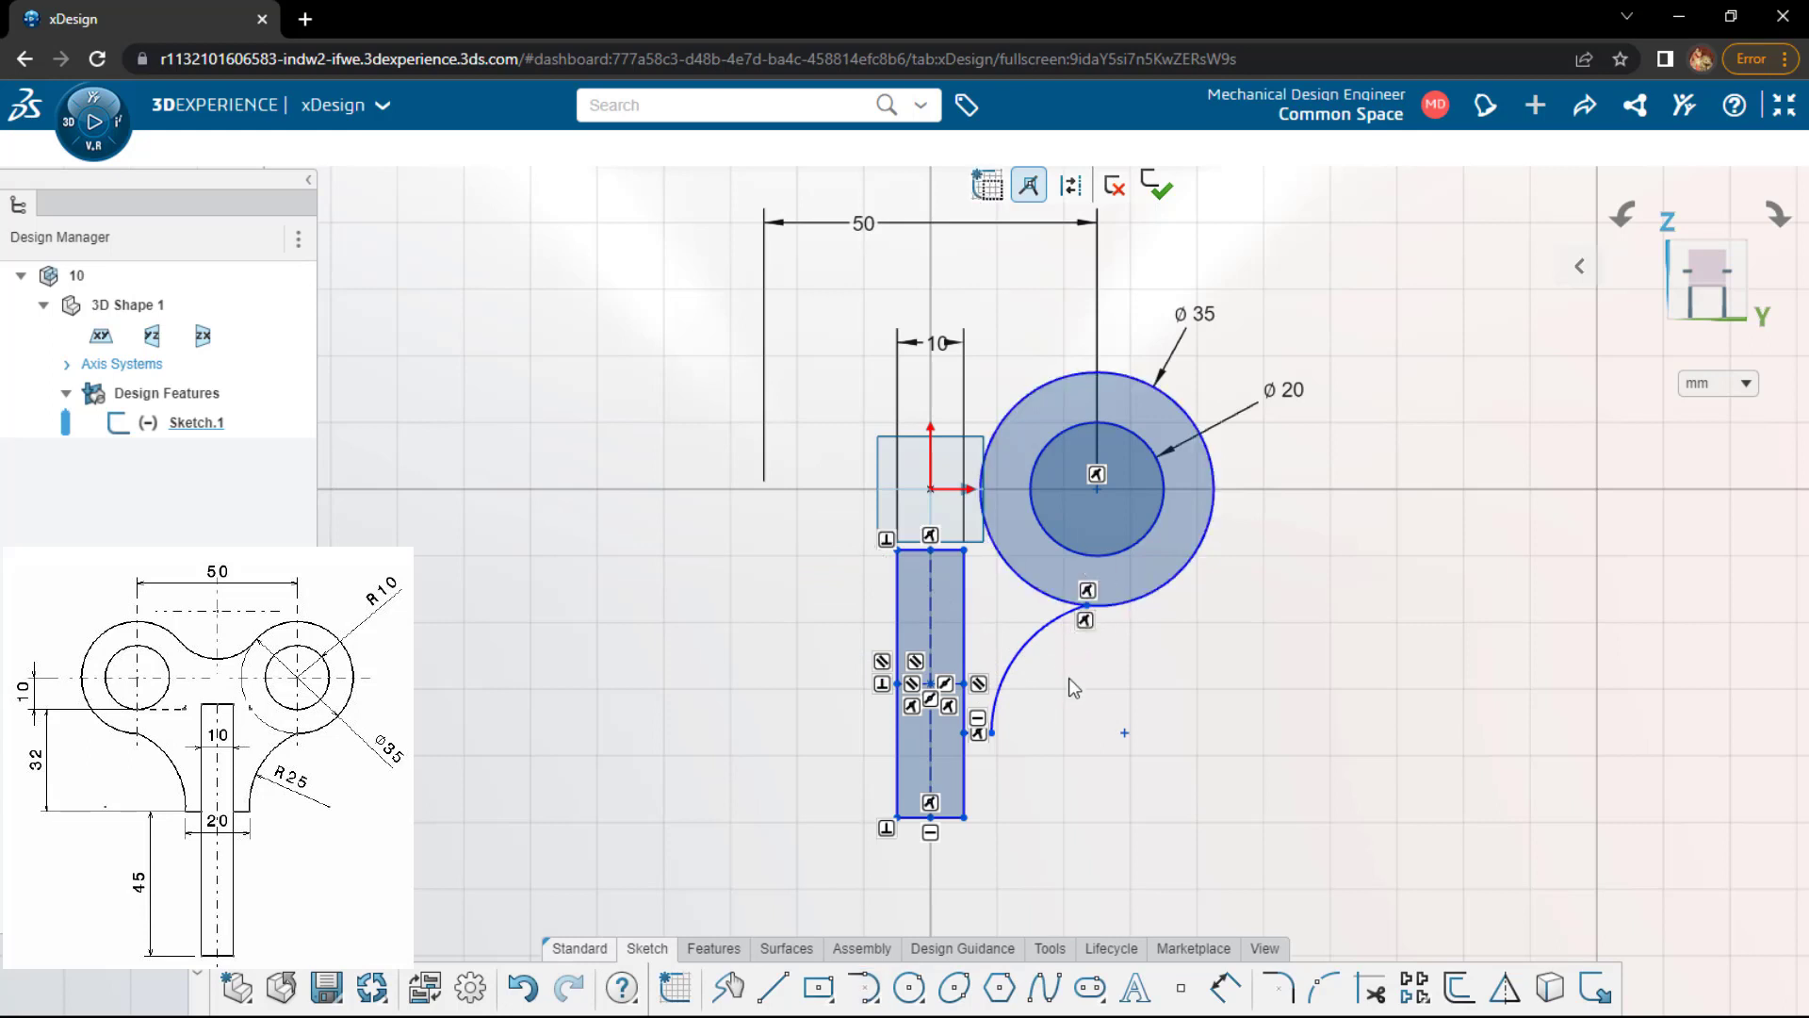
# - Make the shoulder arc tangent to the ring's 35 mm outer circle
pyautogui.keyDown('ctrl'); pyautogui.click(1052, 598); pyautogui.keyUp('ctrl')
pyautogui.keyDown('ctrl'); pyautogui.click(1049, 623); pyautogui.keyUp('ctrl')
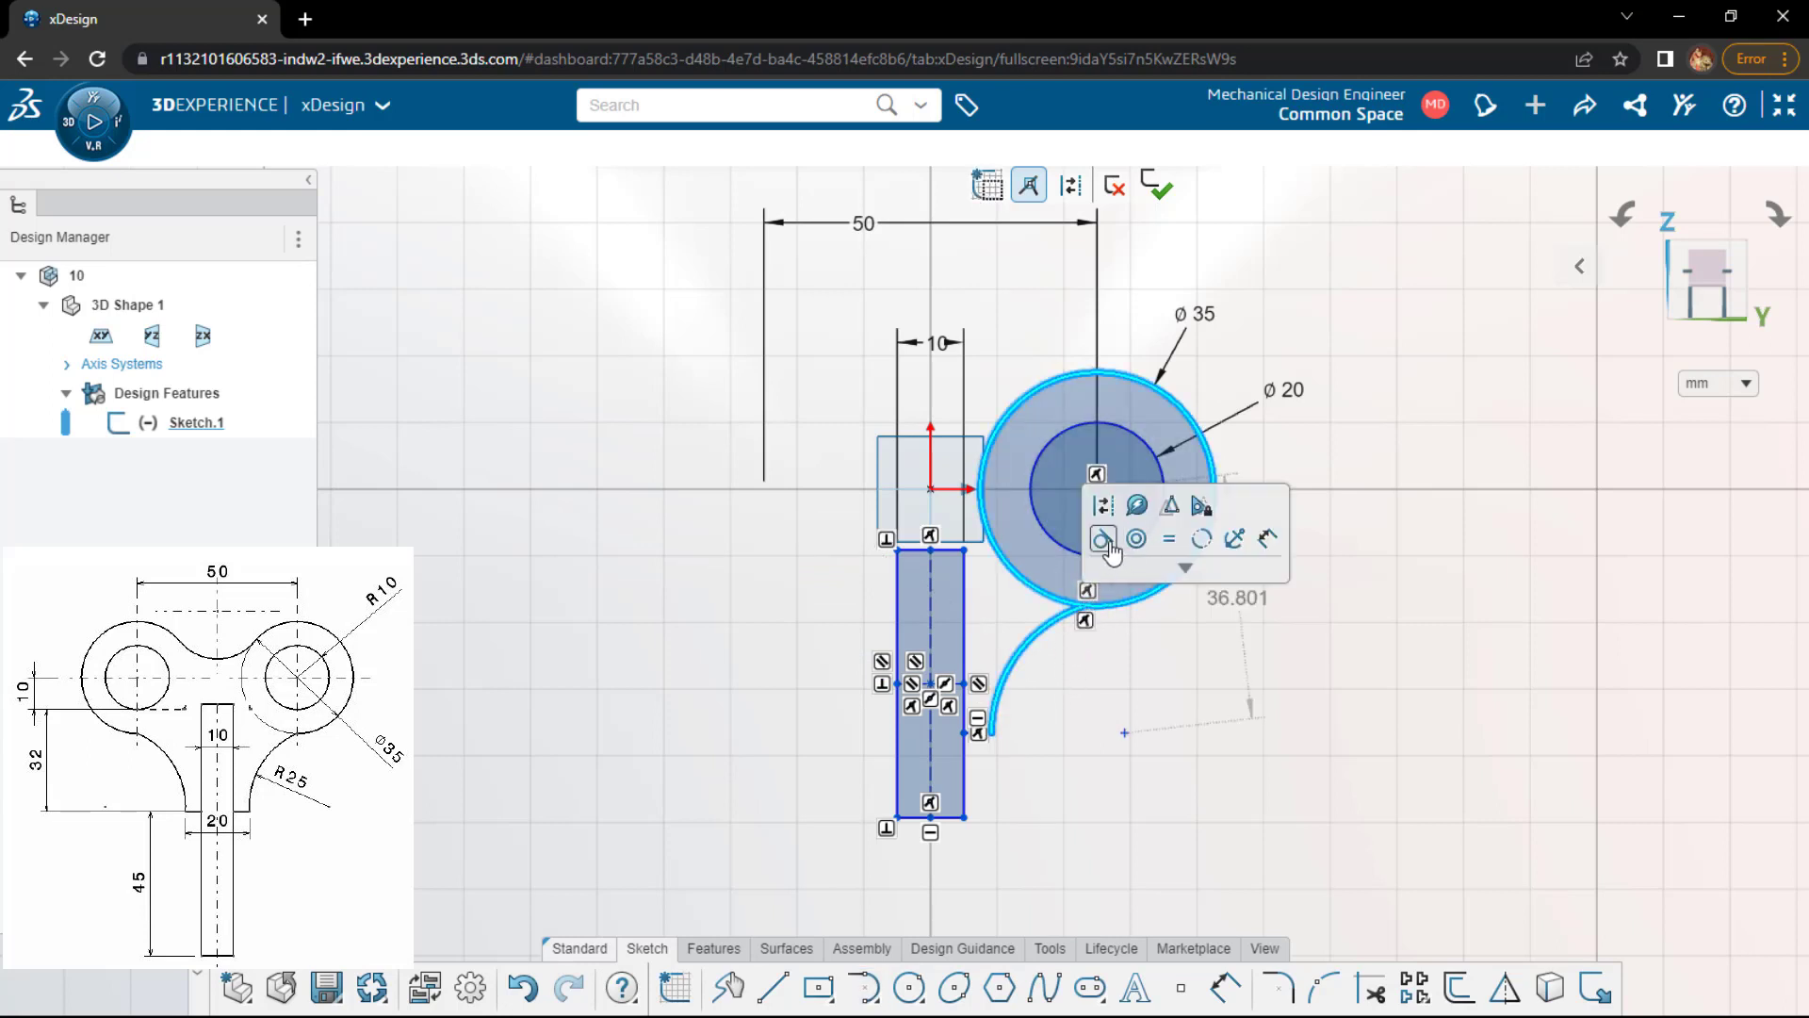
pyautogui.click(1102, 540)
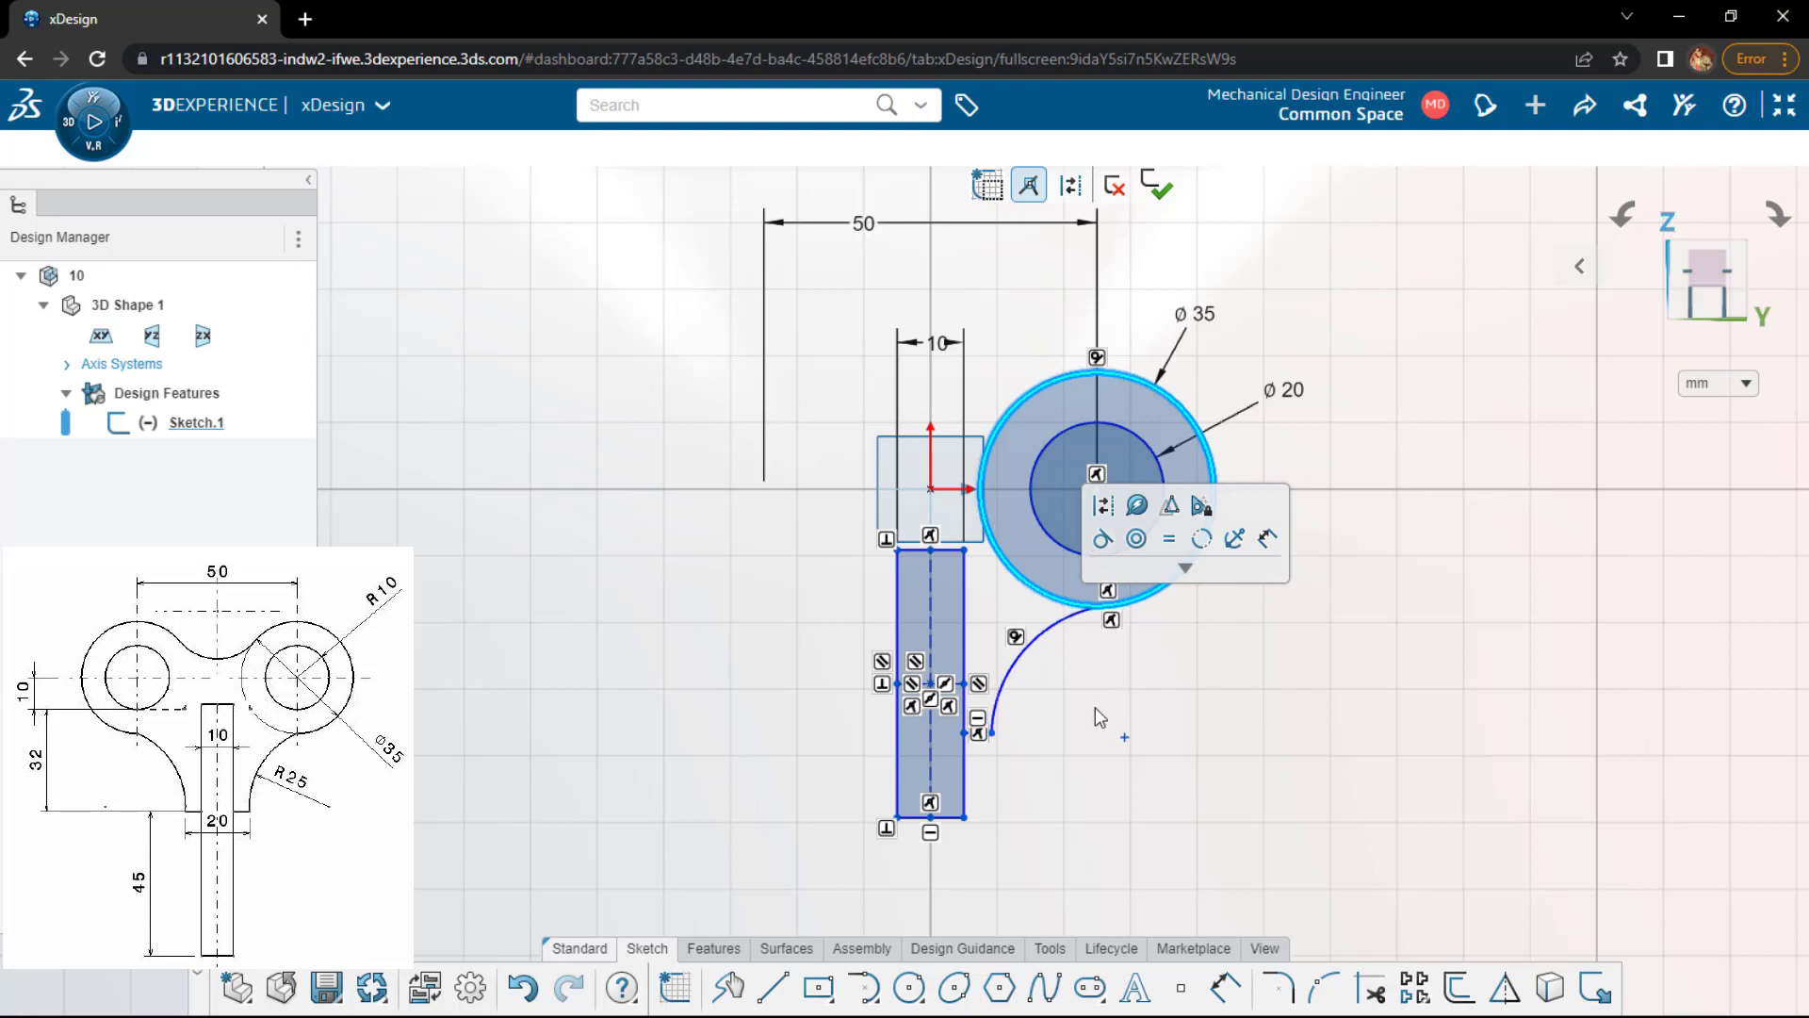
pyautogui.click(993, 793)
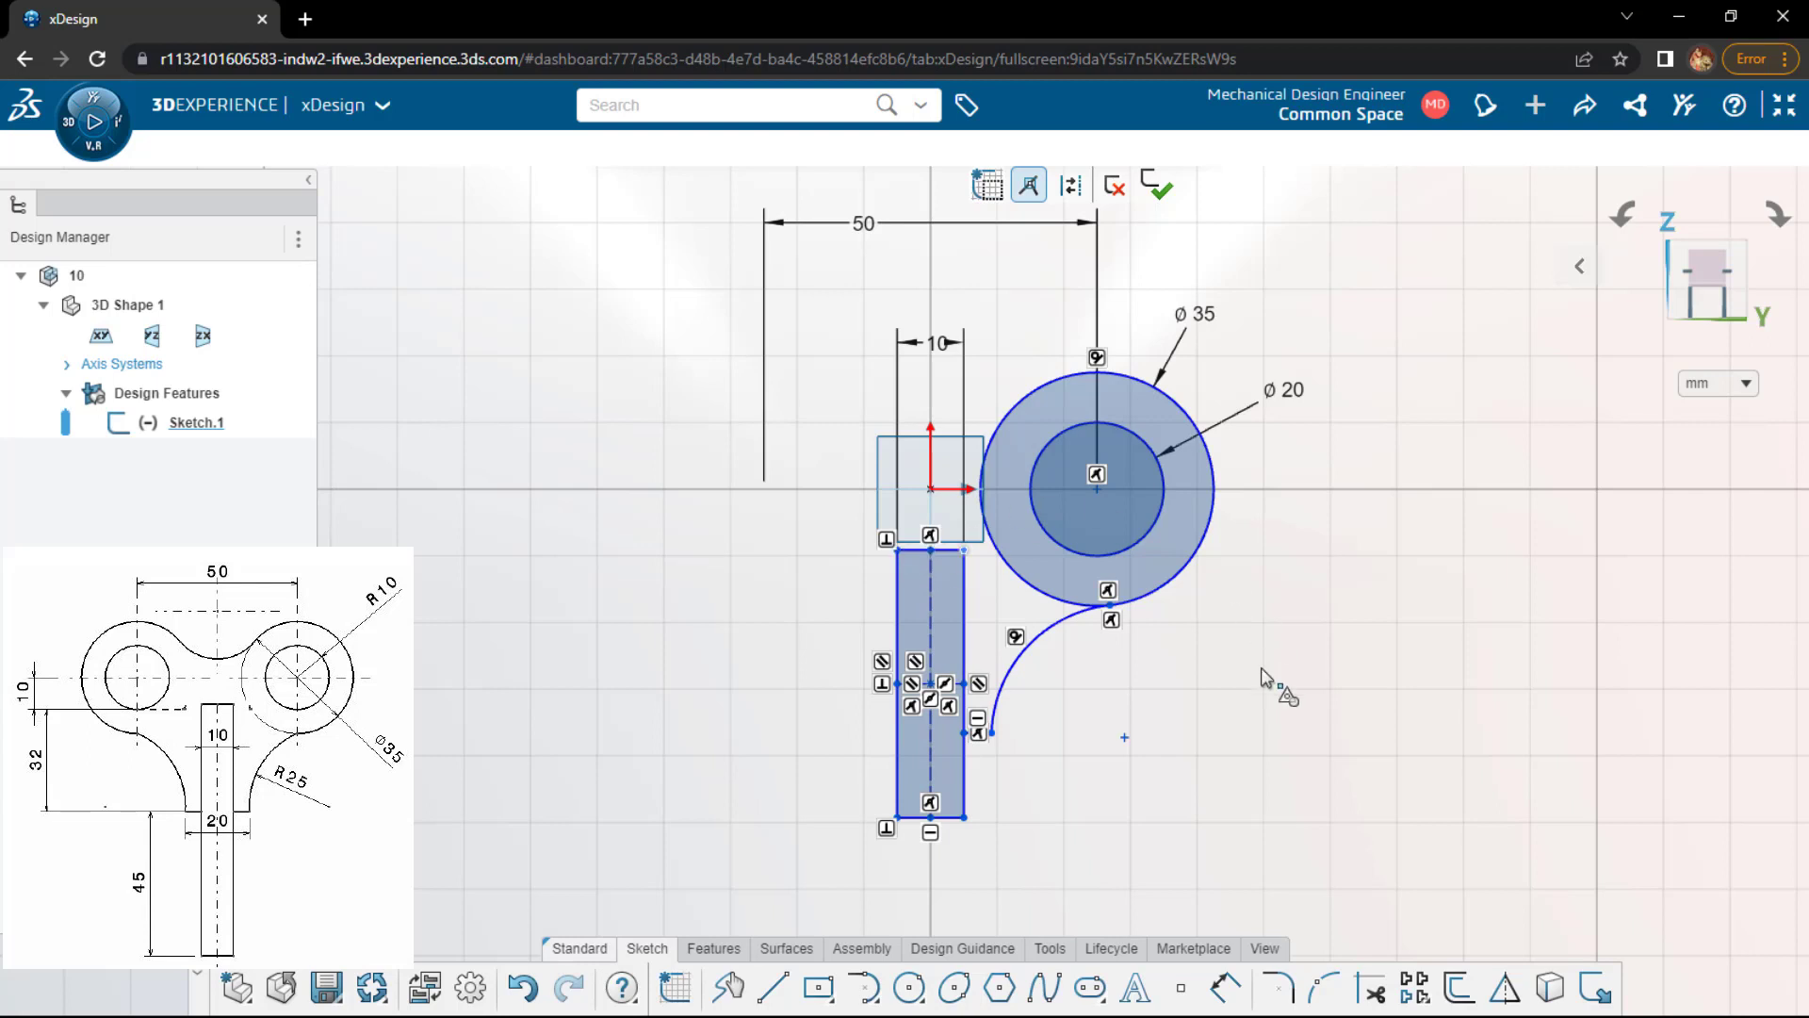
# - Mirror the ring circles, the arc and the short shoulder line about the stem's vertical centreline
pyautogui.moveTo(1242, 804); pyautogui.dragTo(938, 283)
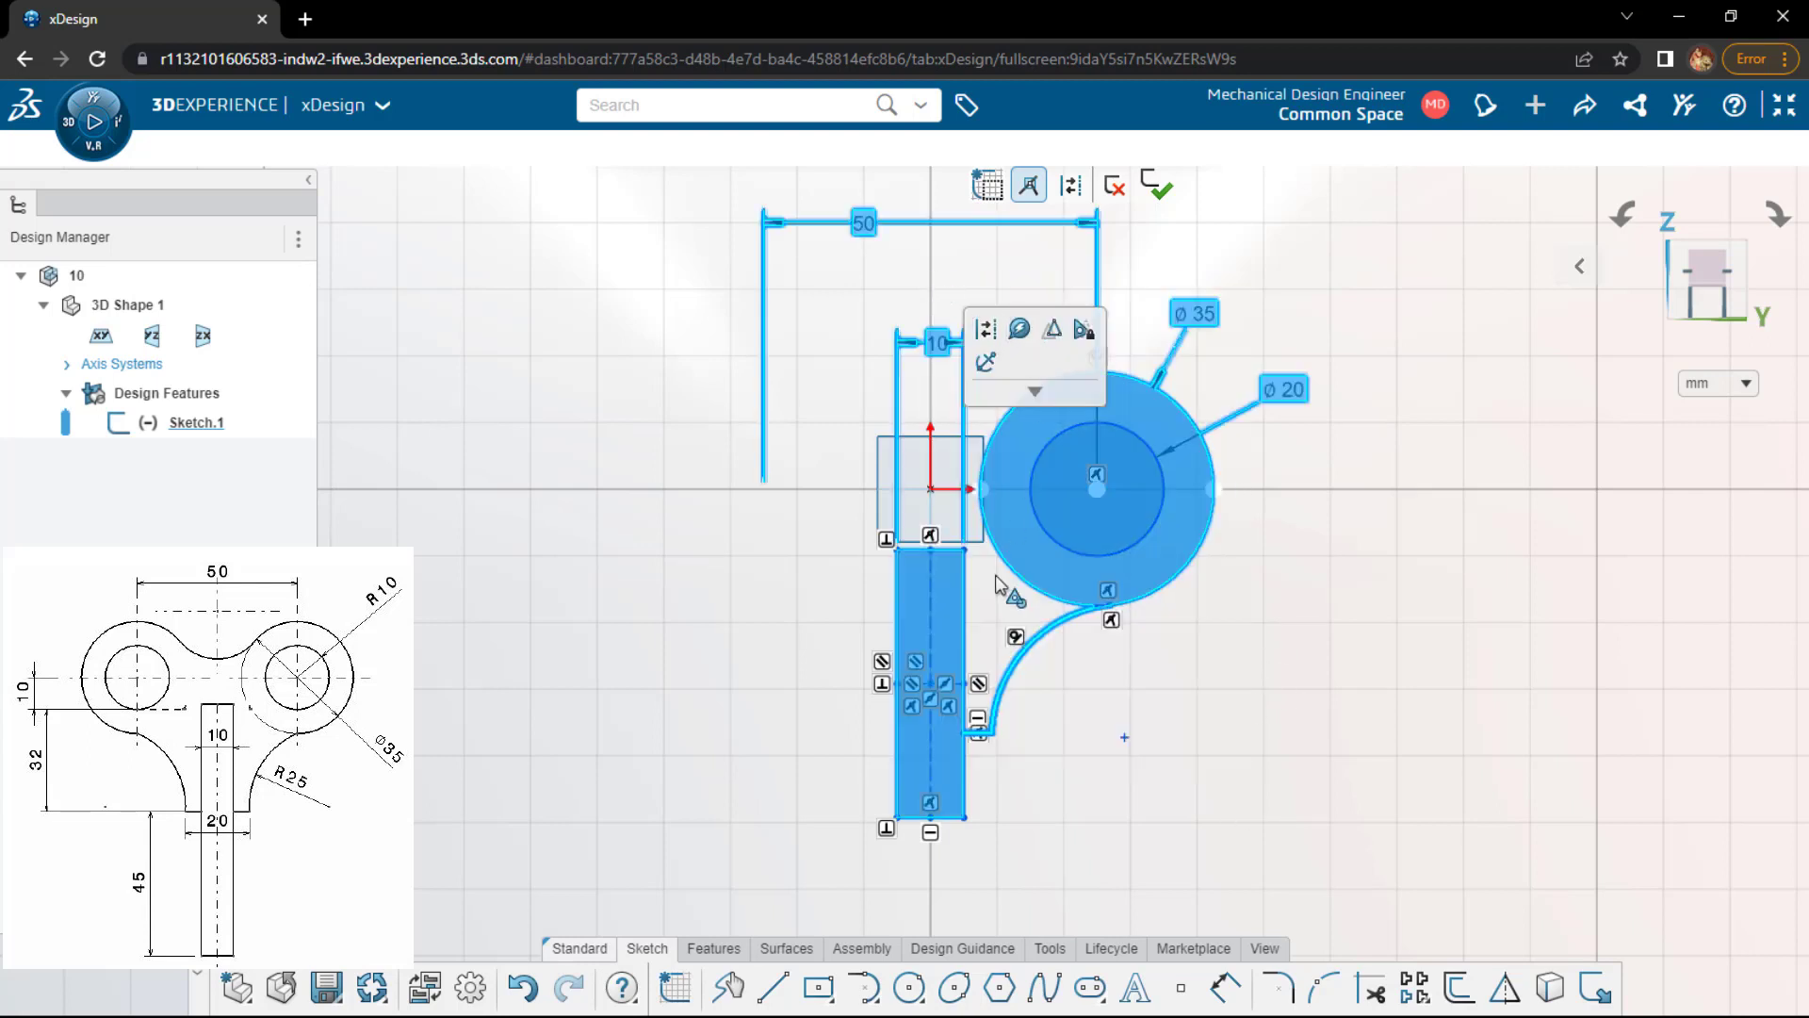
pyautogui.click(1055, 800)
pyautogui.moveTo(1259, 828); pyautogui.dragTo(1040, 232)
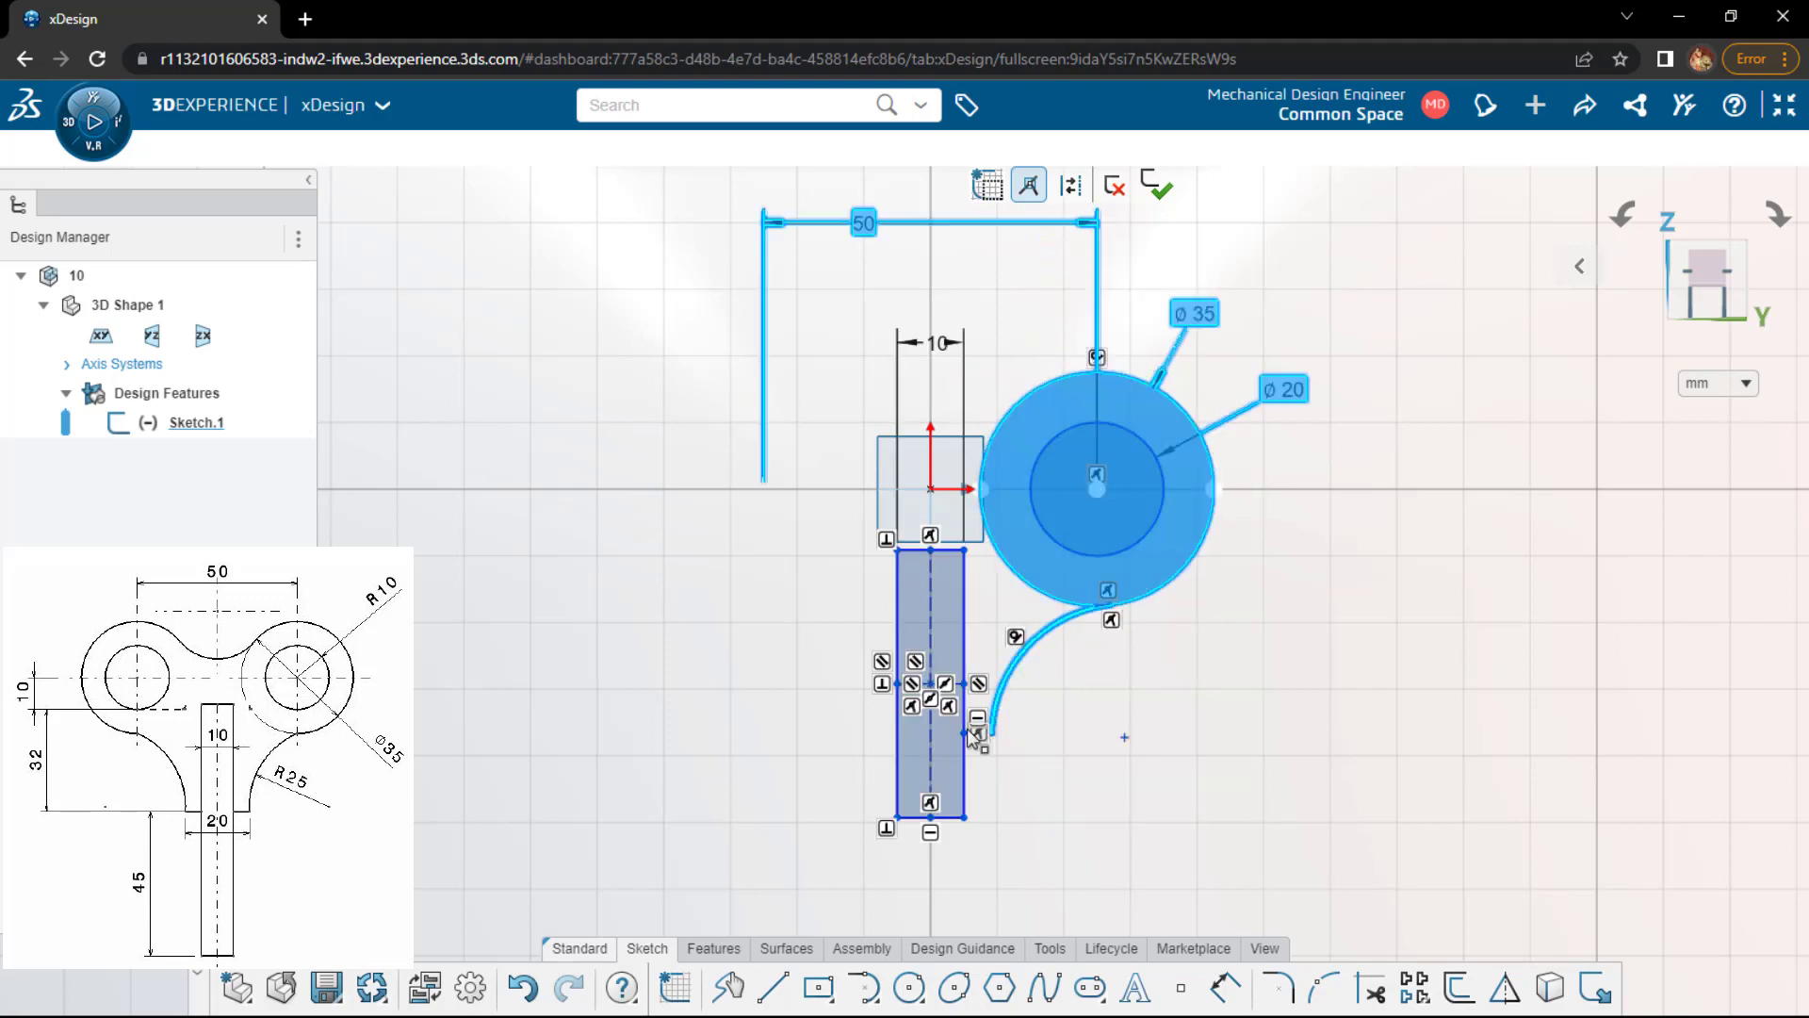
pyautogui.scroll(5, 971, 727)
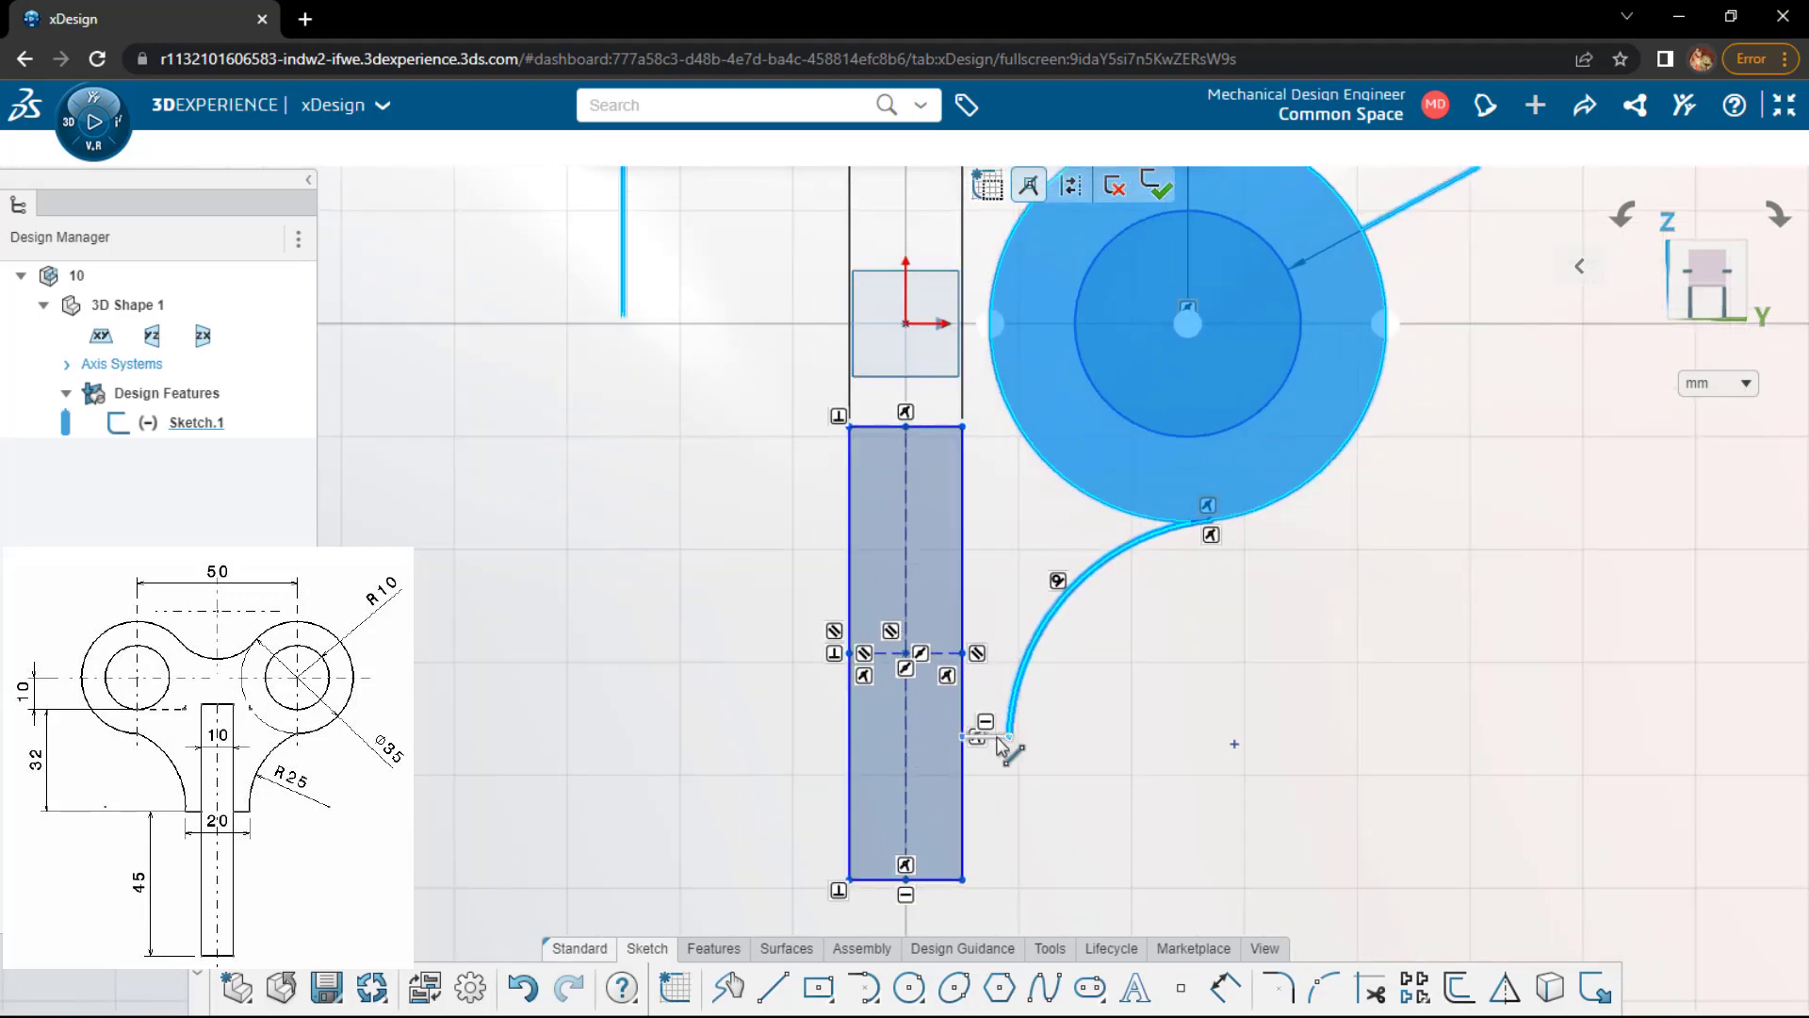
pyautogui.click(997, 739)
pyautogui.click(904, 731)
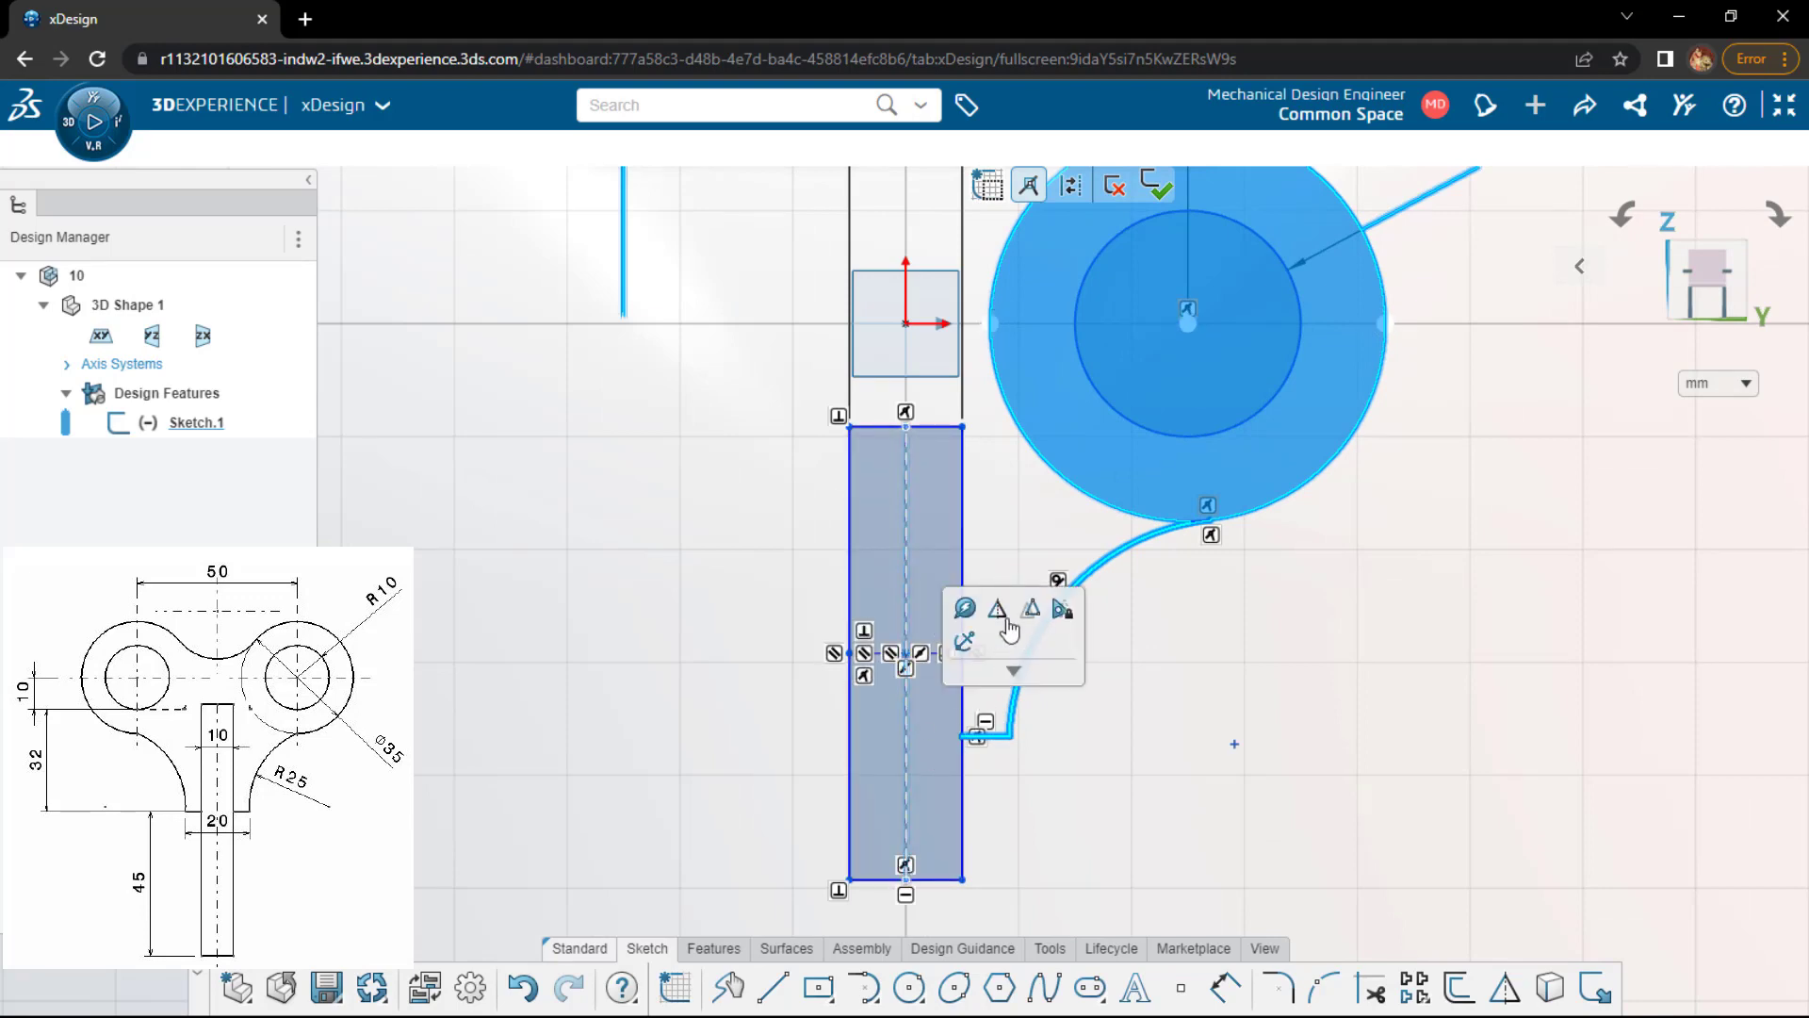
pyautogui.click(1004, 618)
pyautogui.scroll(-4, 1188, 686)
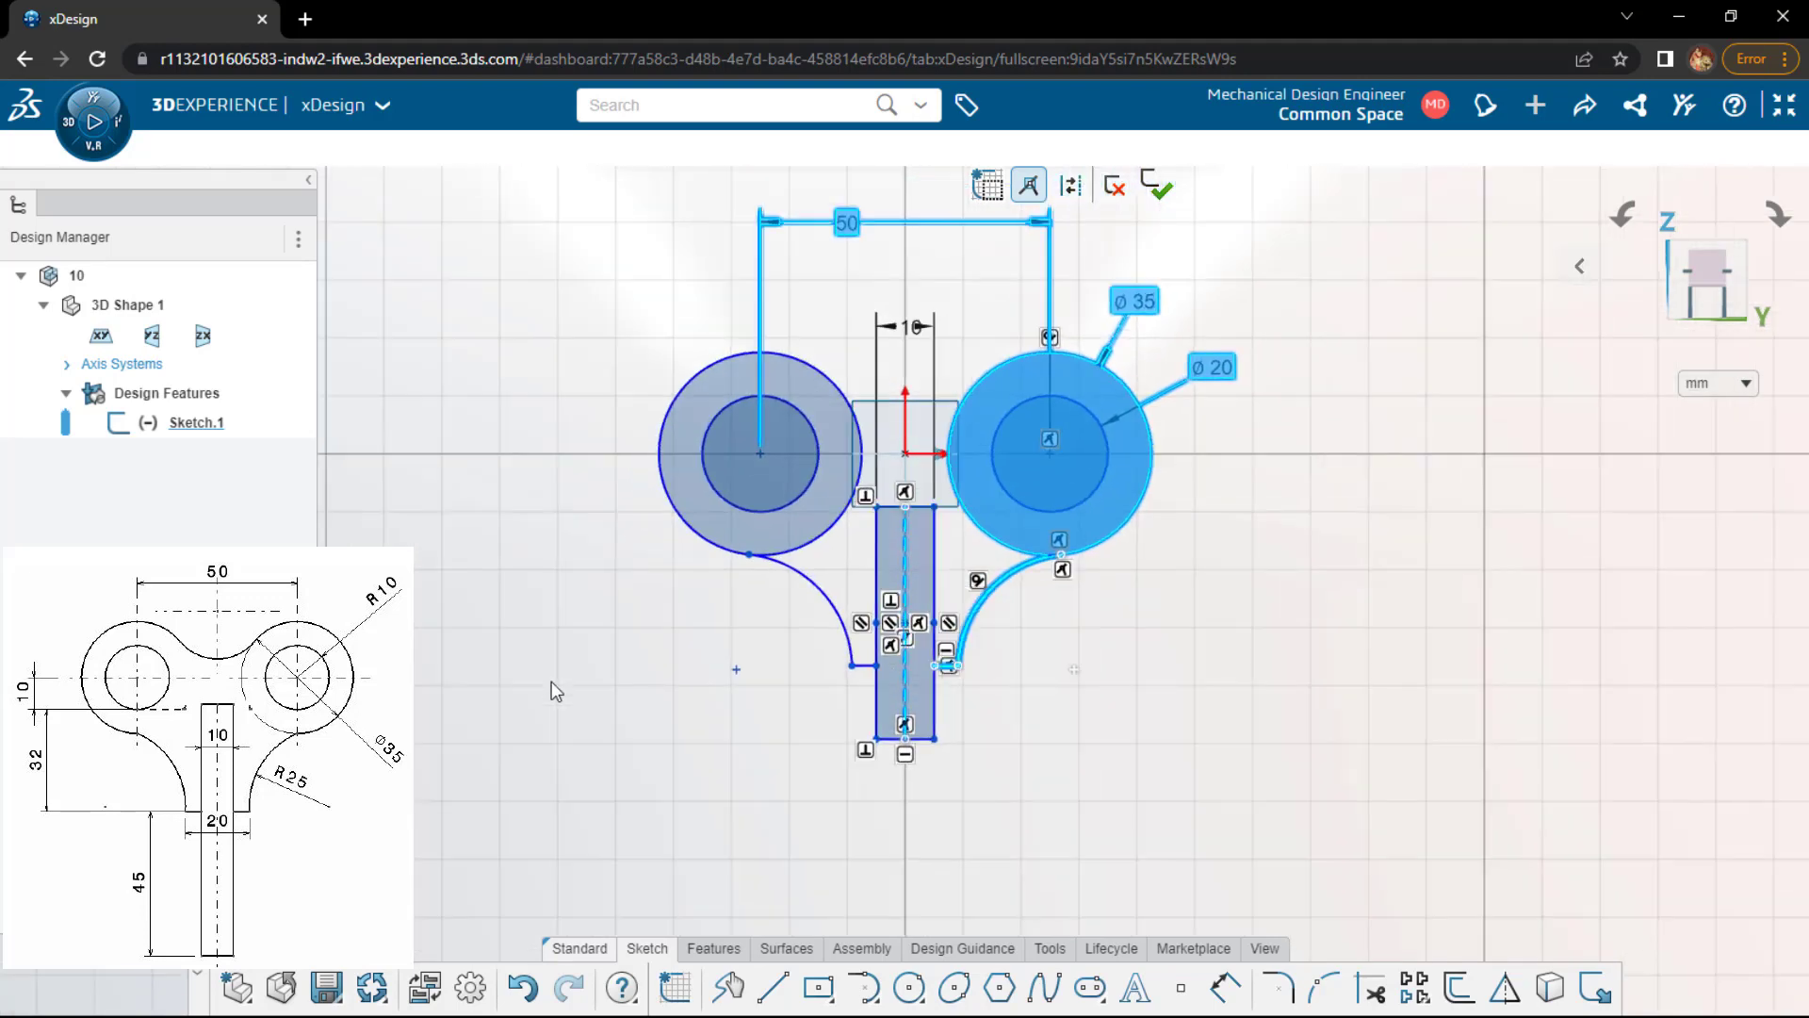
pyautogui.click(551, 681)
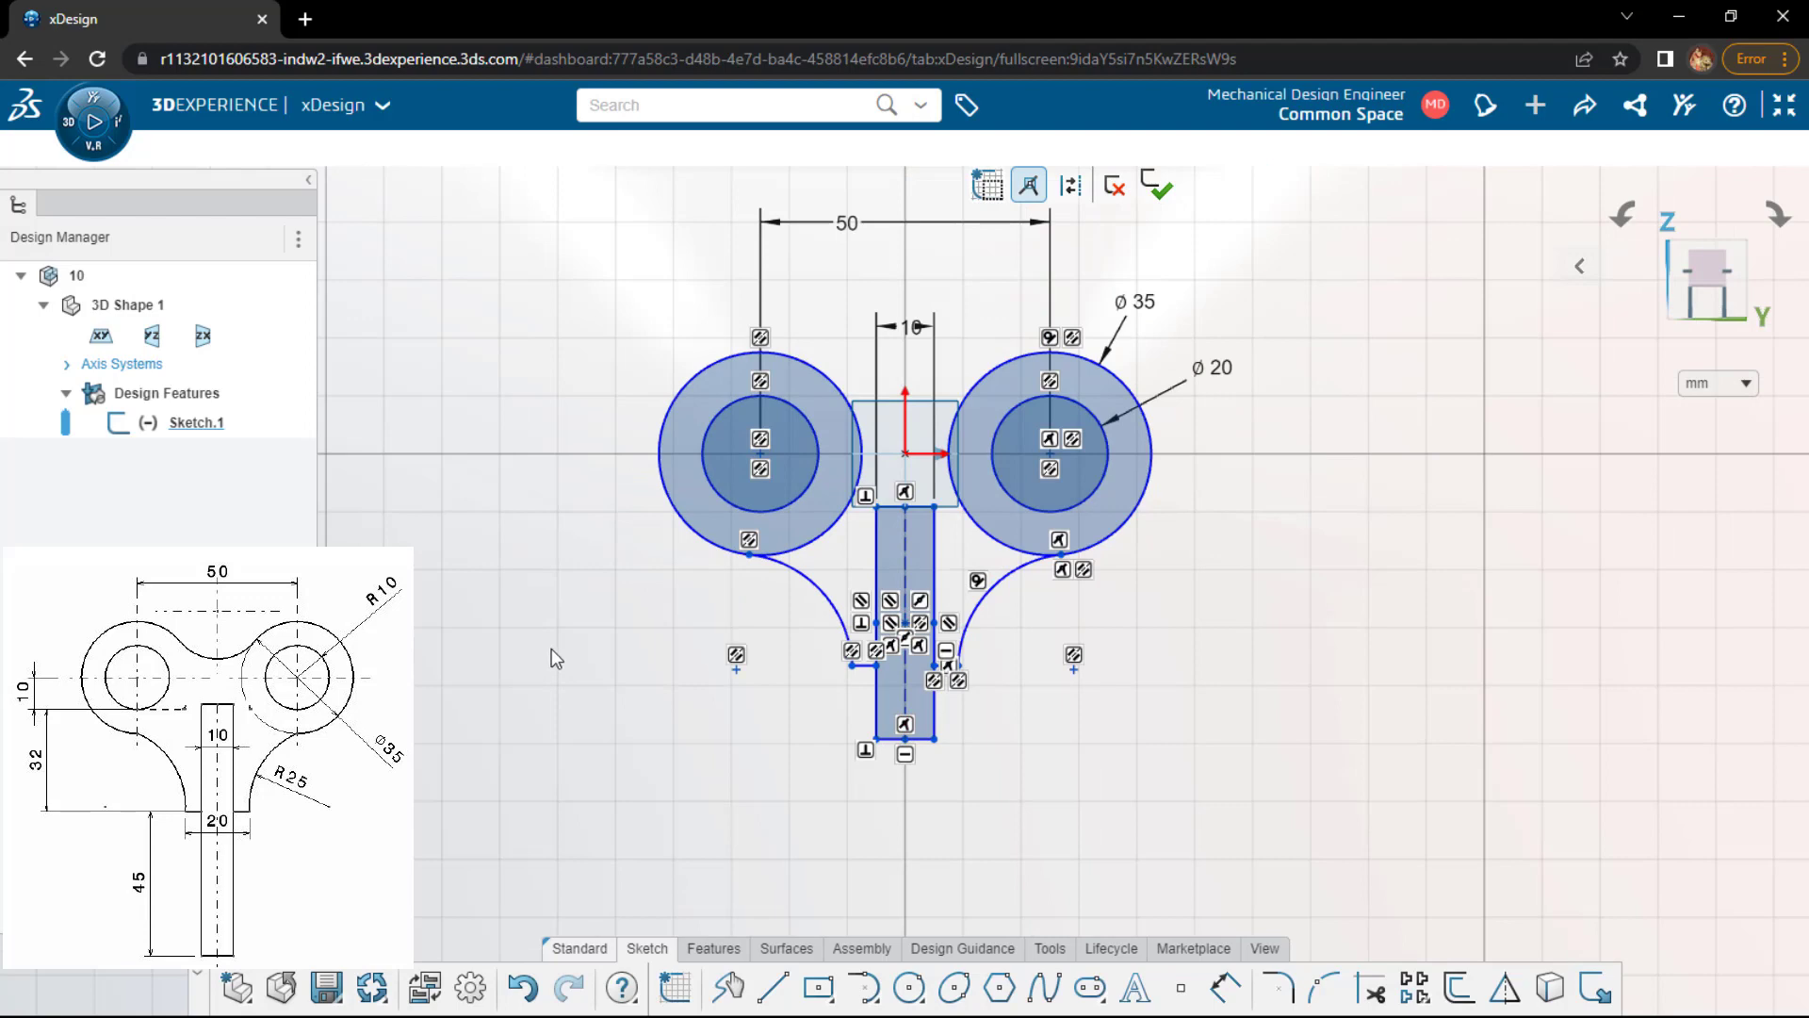
# - Draw a circle about 39 mm in diameter on the vertical axis above the origin, touching the outer circles of both rings
pyautogui.press('c')
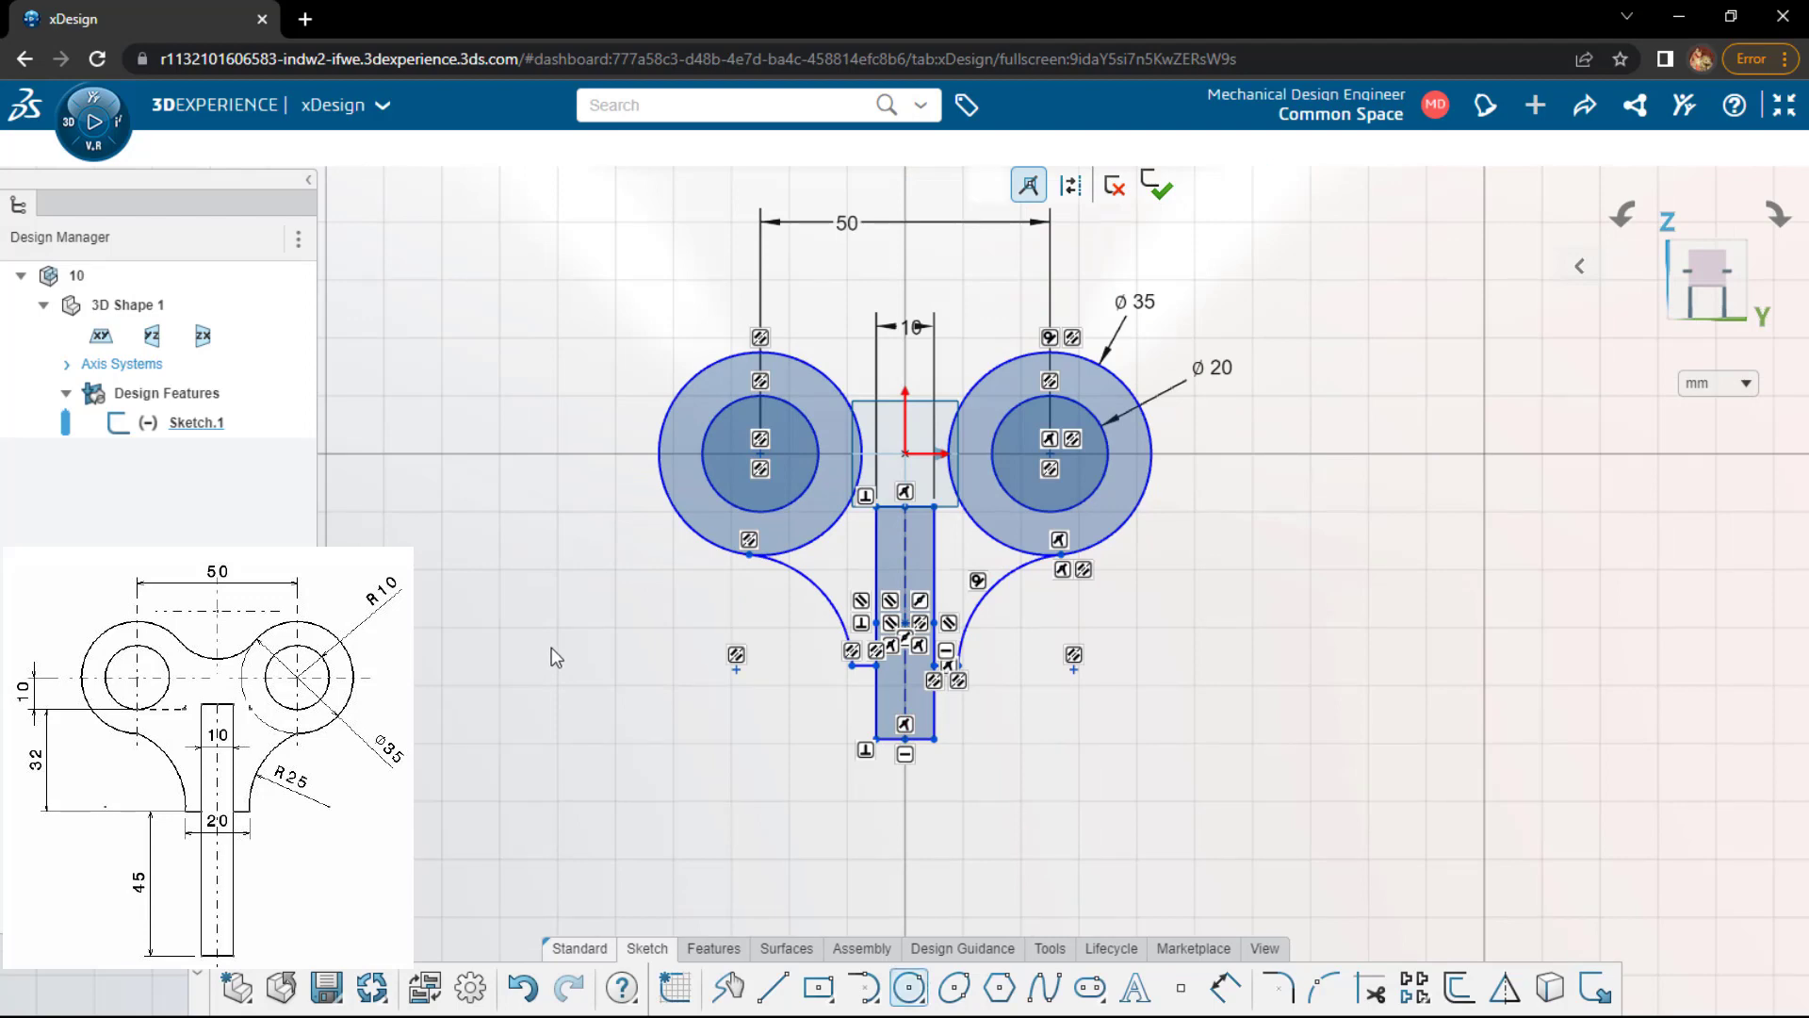
pyautogui.click(906, 295)
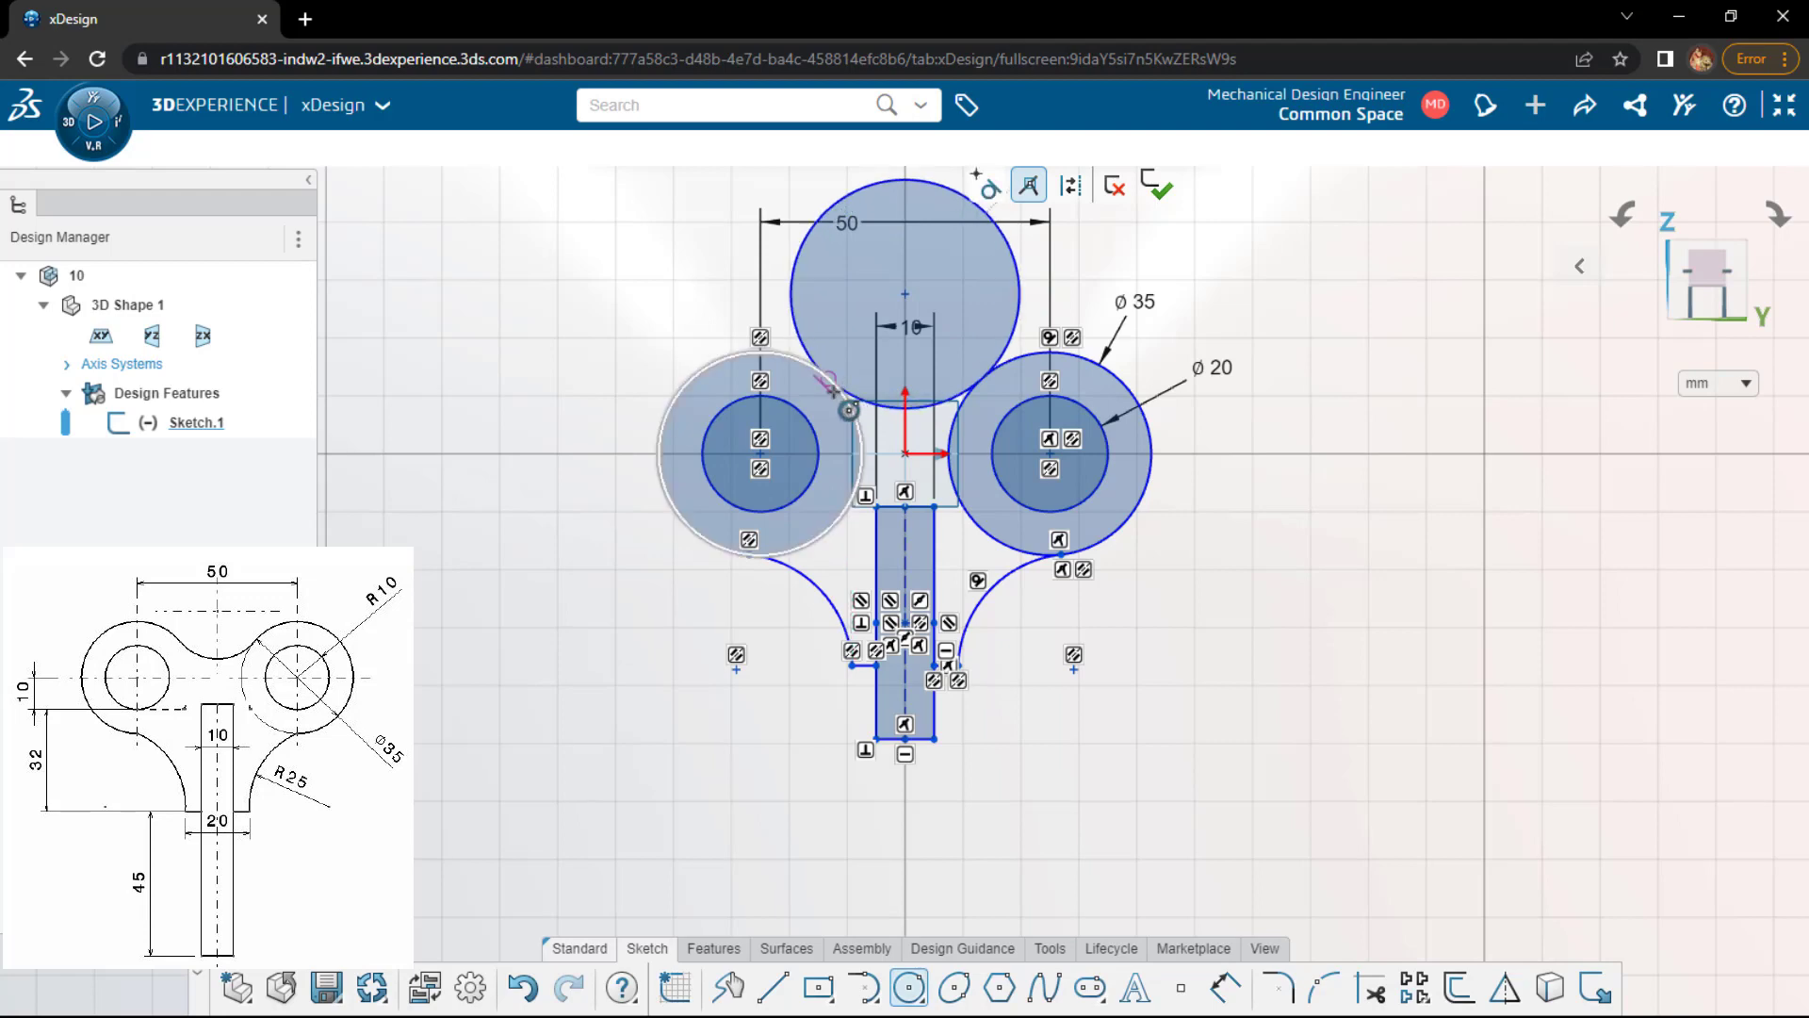
pyautogui.click(835, 389)
pyautogui.press('Escape')
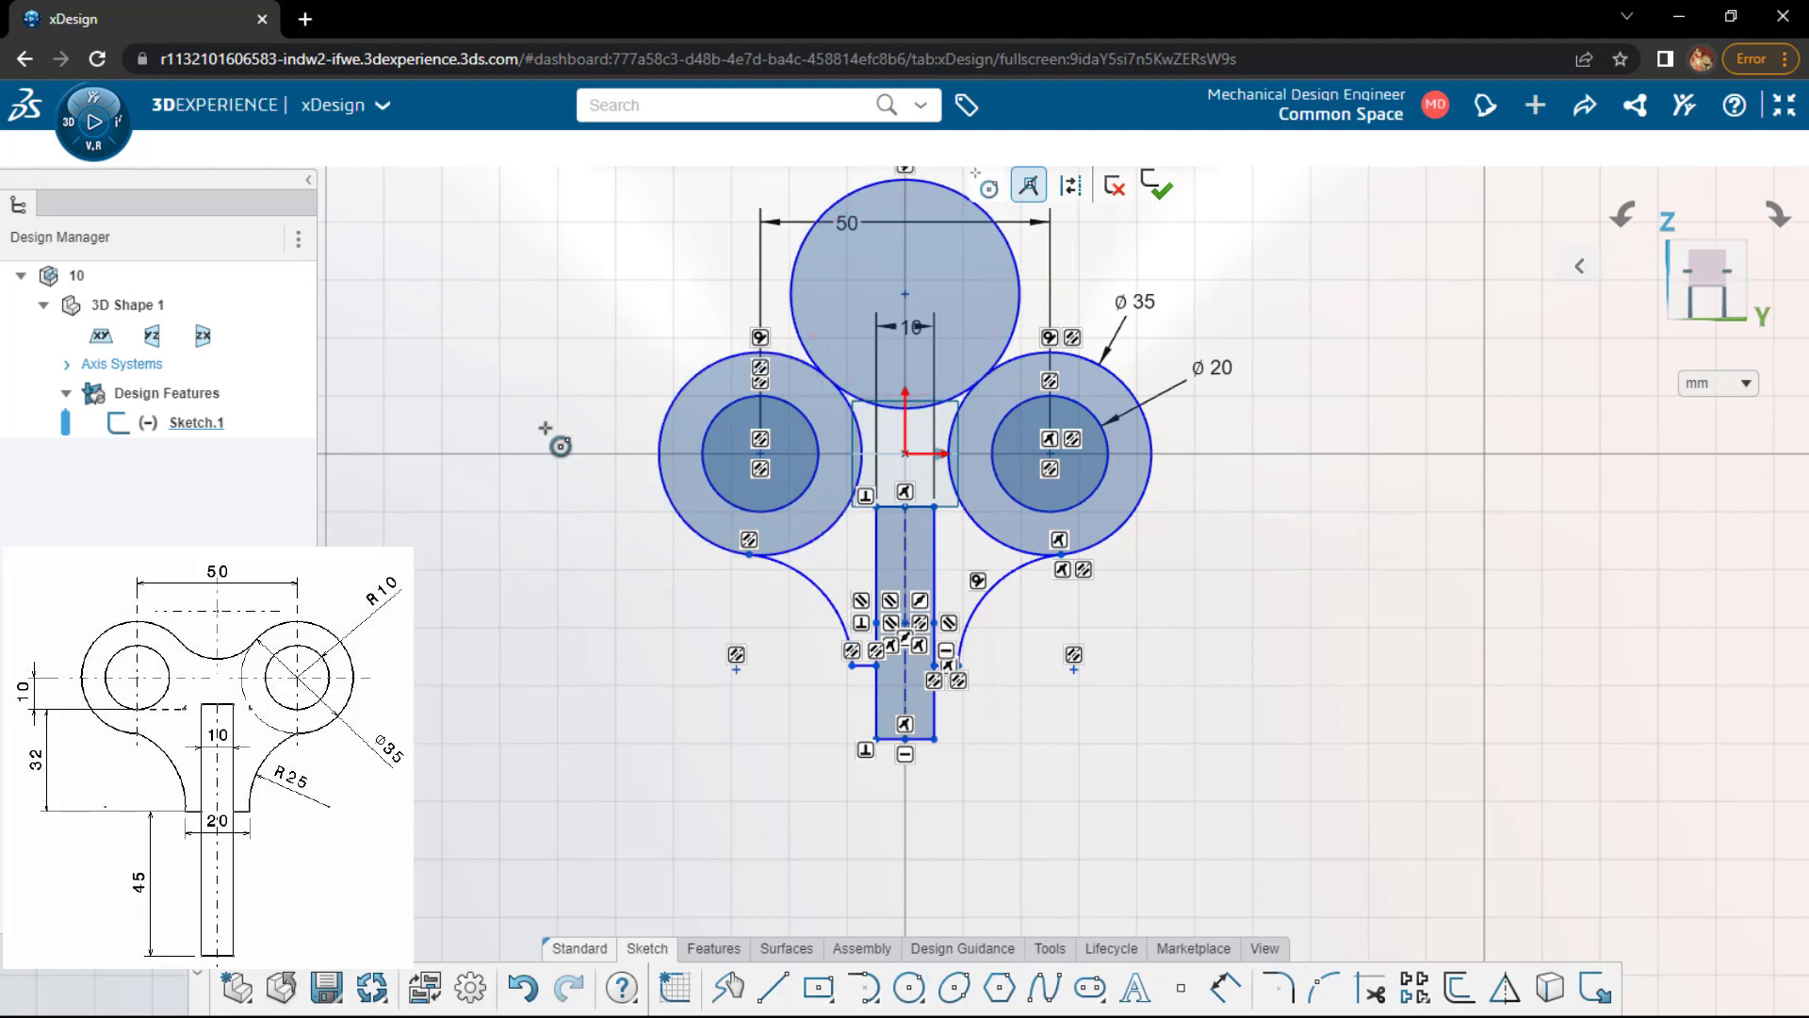
# - Try to make the upper circle tangent to the outer circle of the ring on the −Y side
pyautogui.click(814, 351)
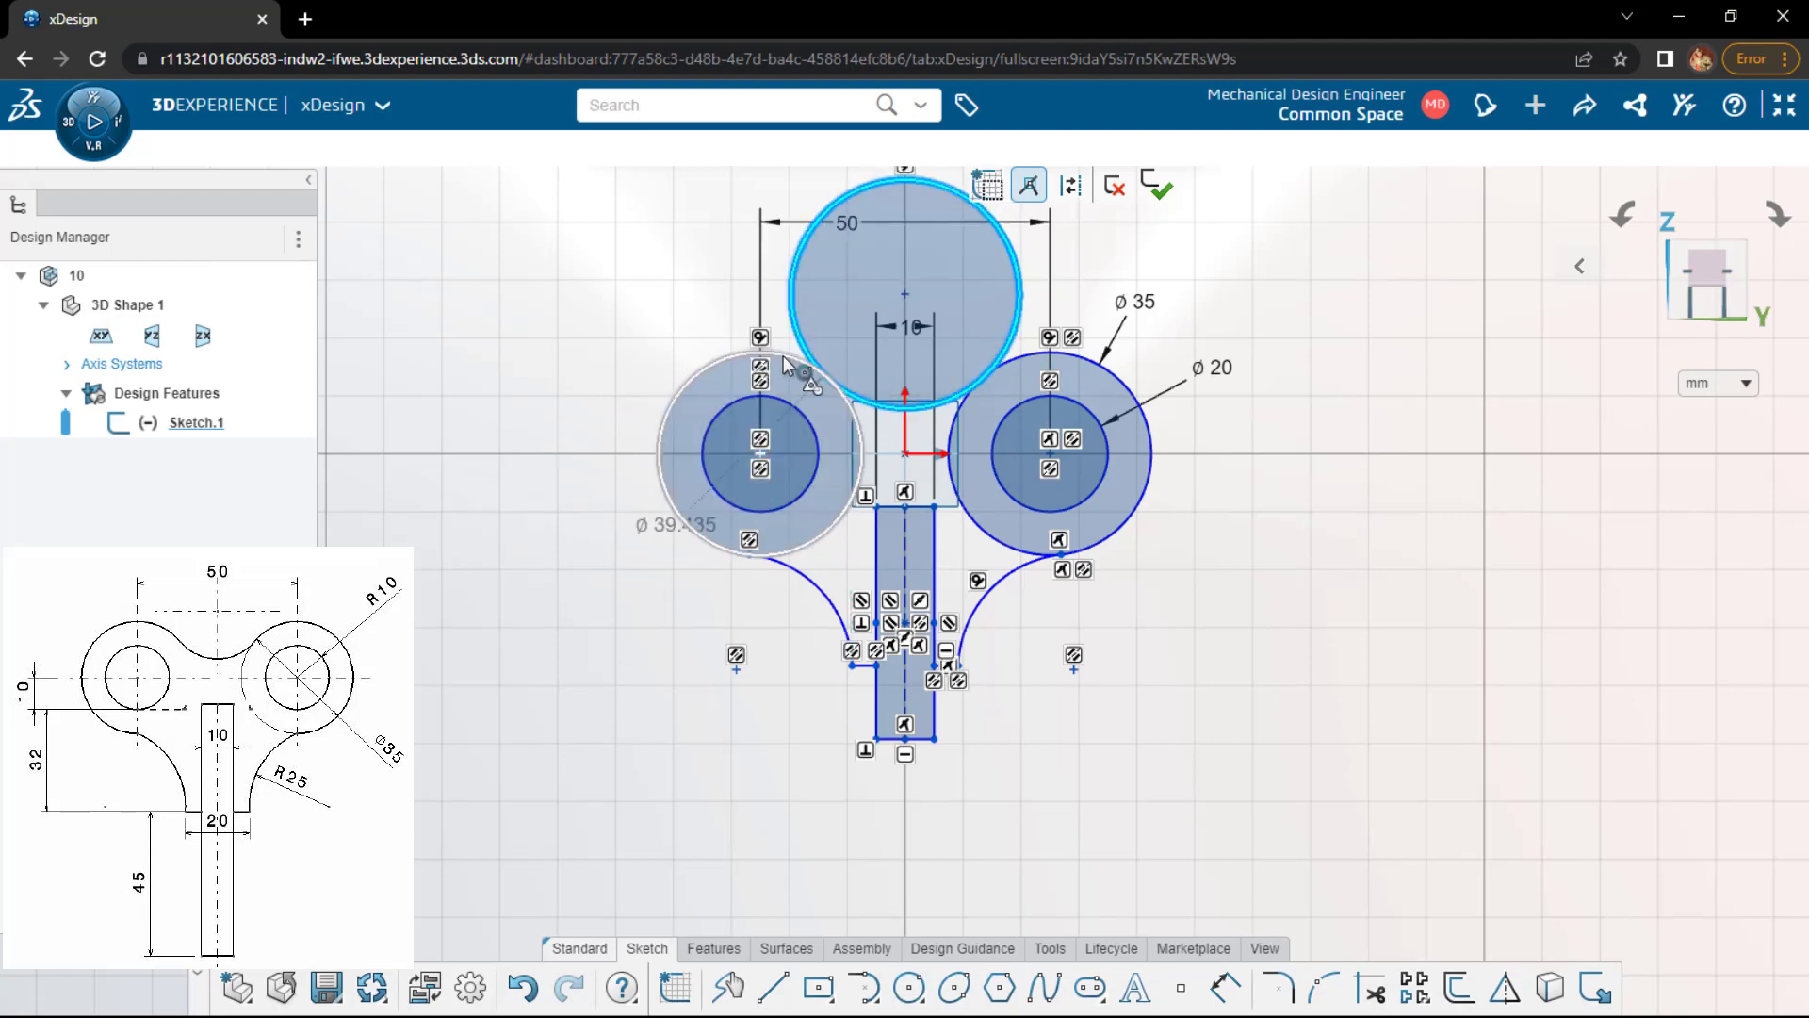
pyautogui.click(789, 367)
pyautogui.click(843, 270)
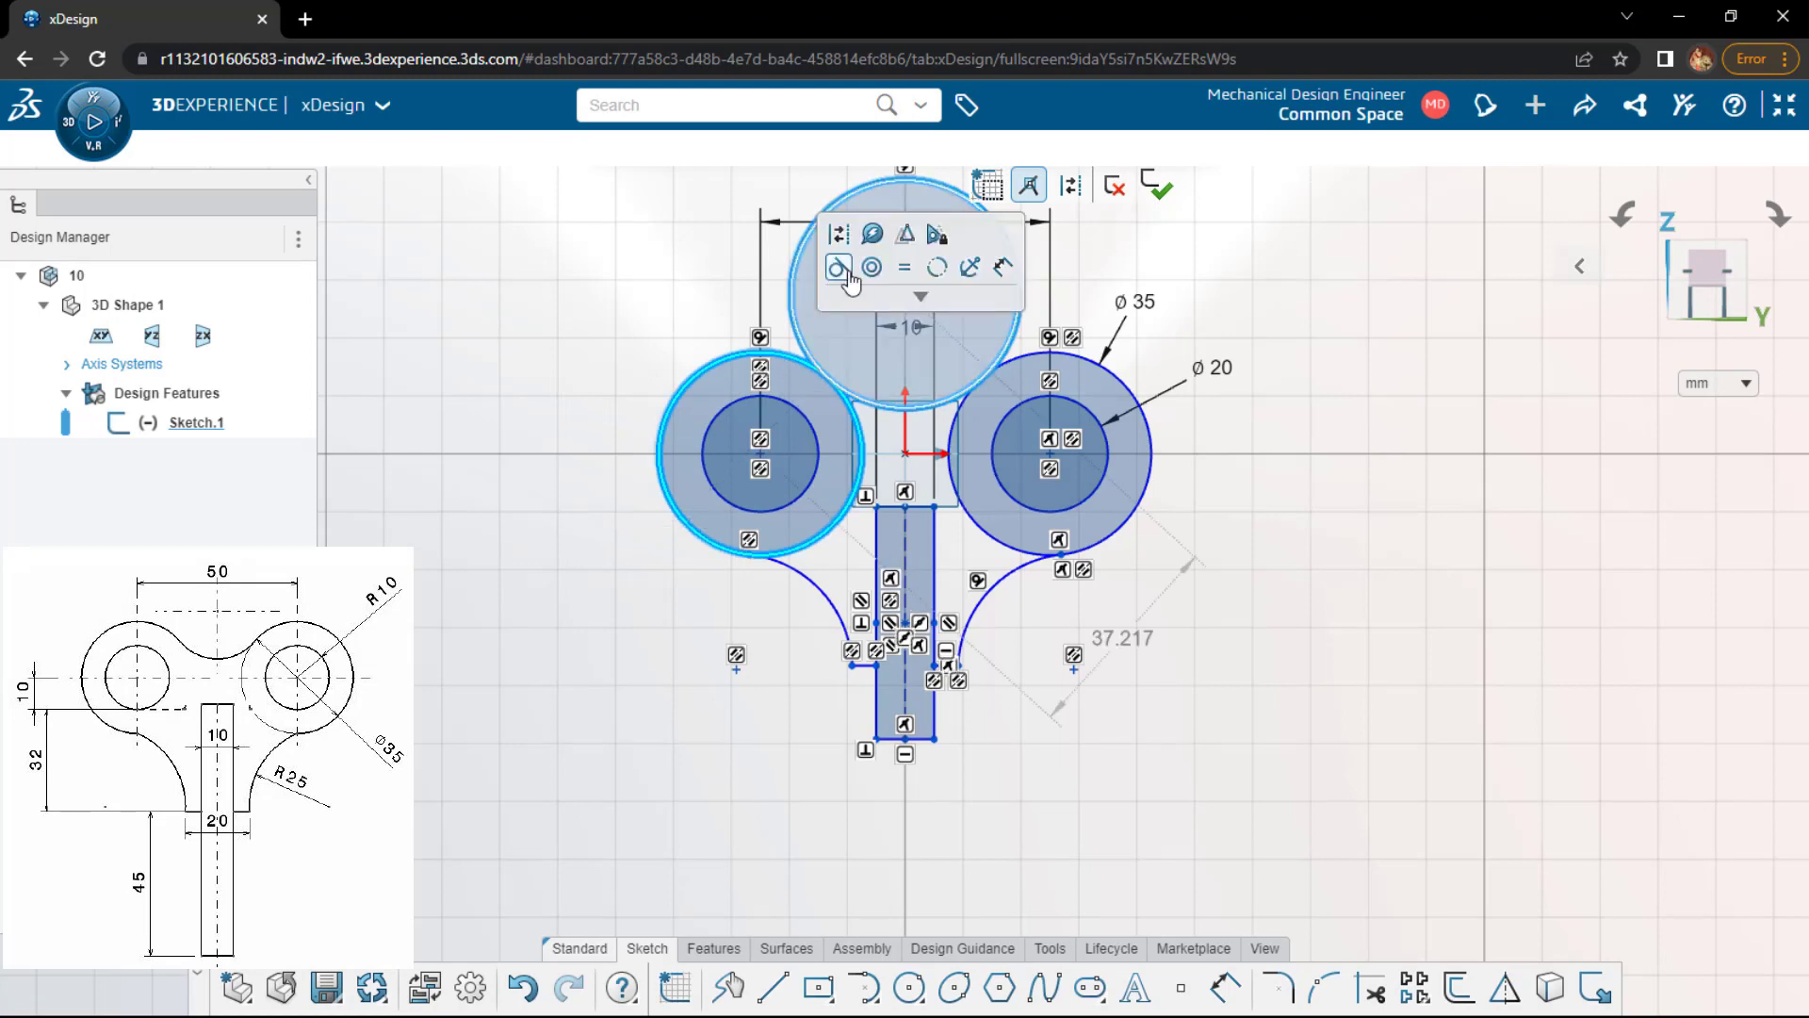
pyautogui.click(552, 309)
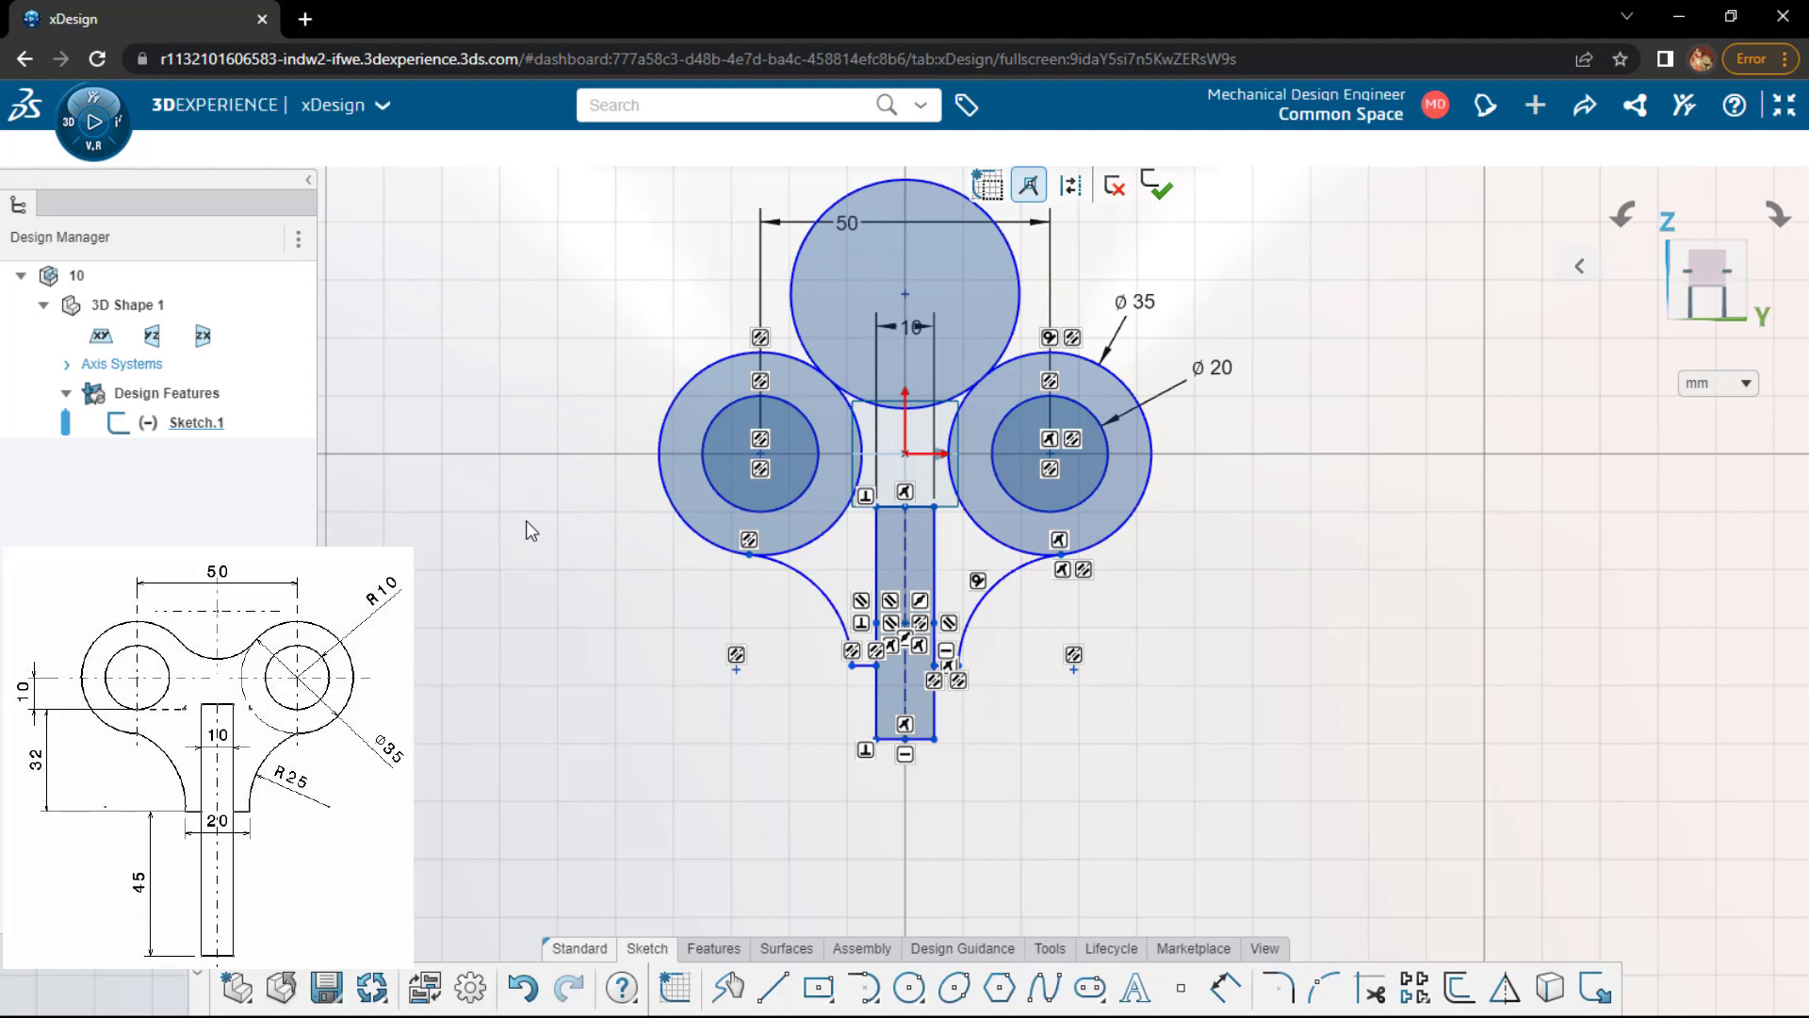
pyautogui.press('s')
pyautogui.click(814, 294)
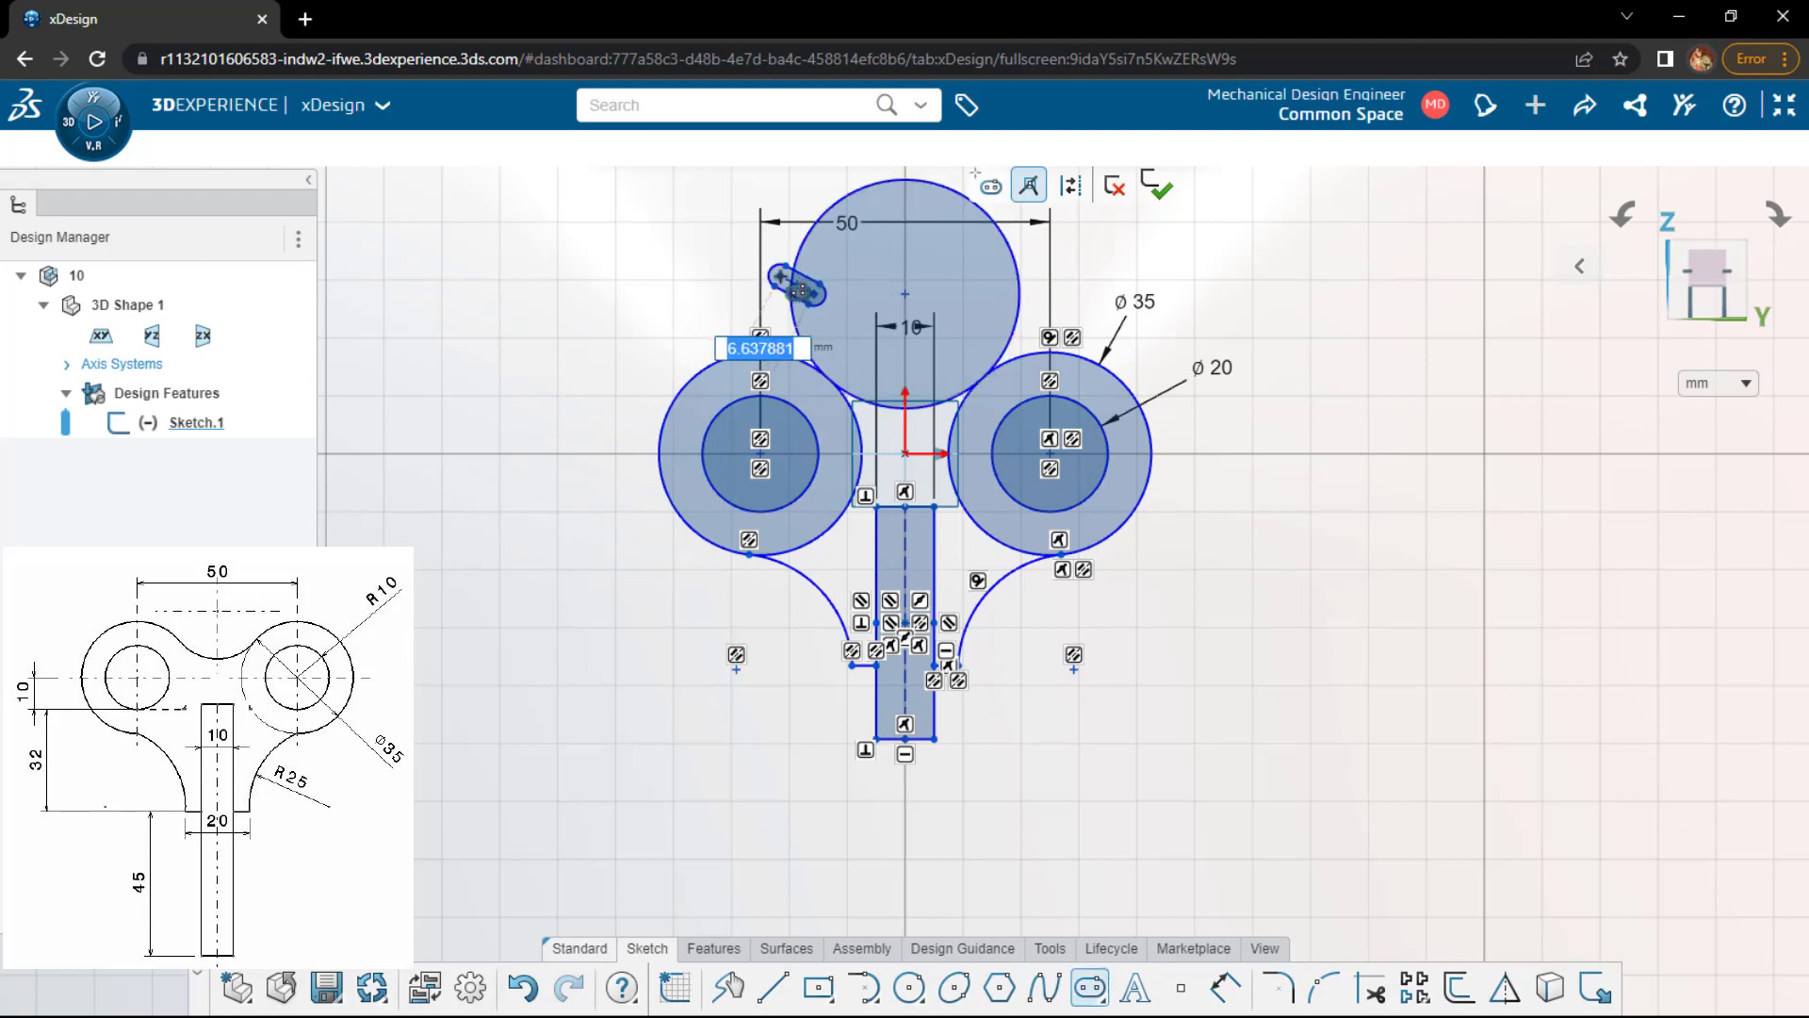
pyautogui.press('Escape')
# - Trim the upper circle, keeping only its lower arc between the two rings
pyautogui.rightClick(812, 290)
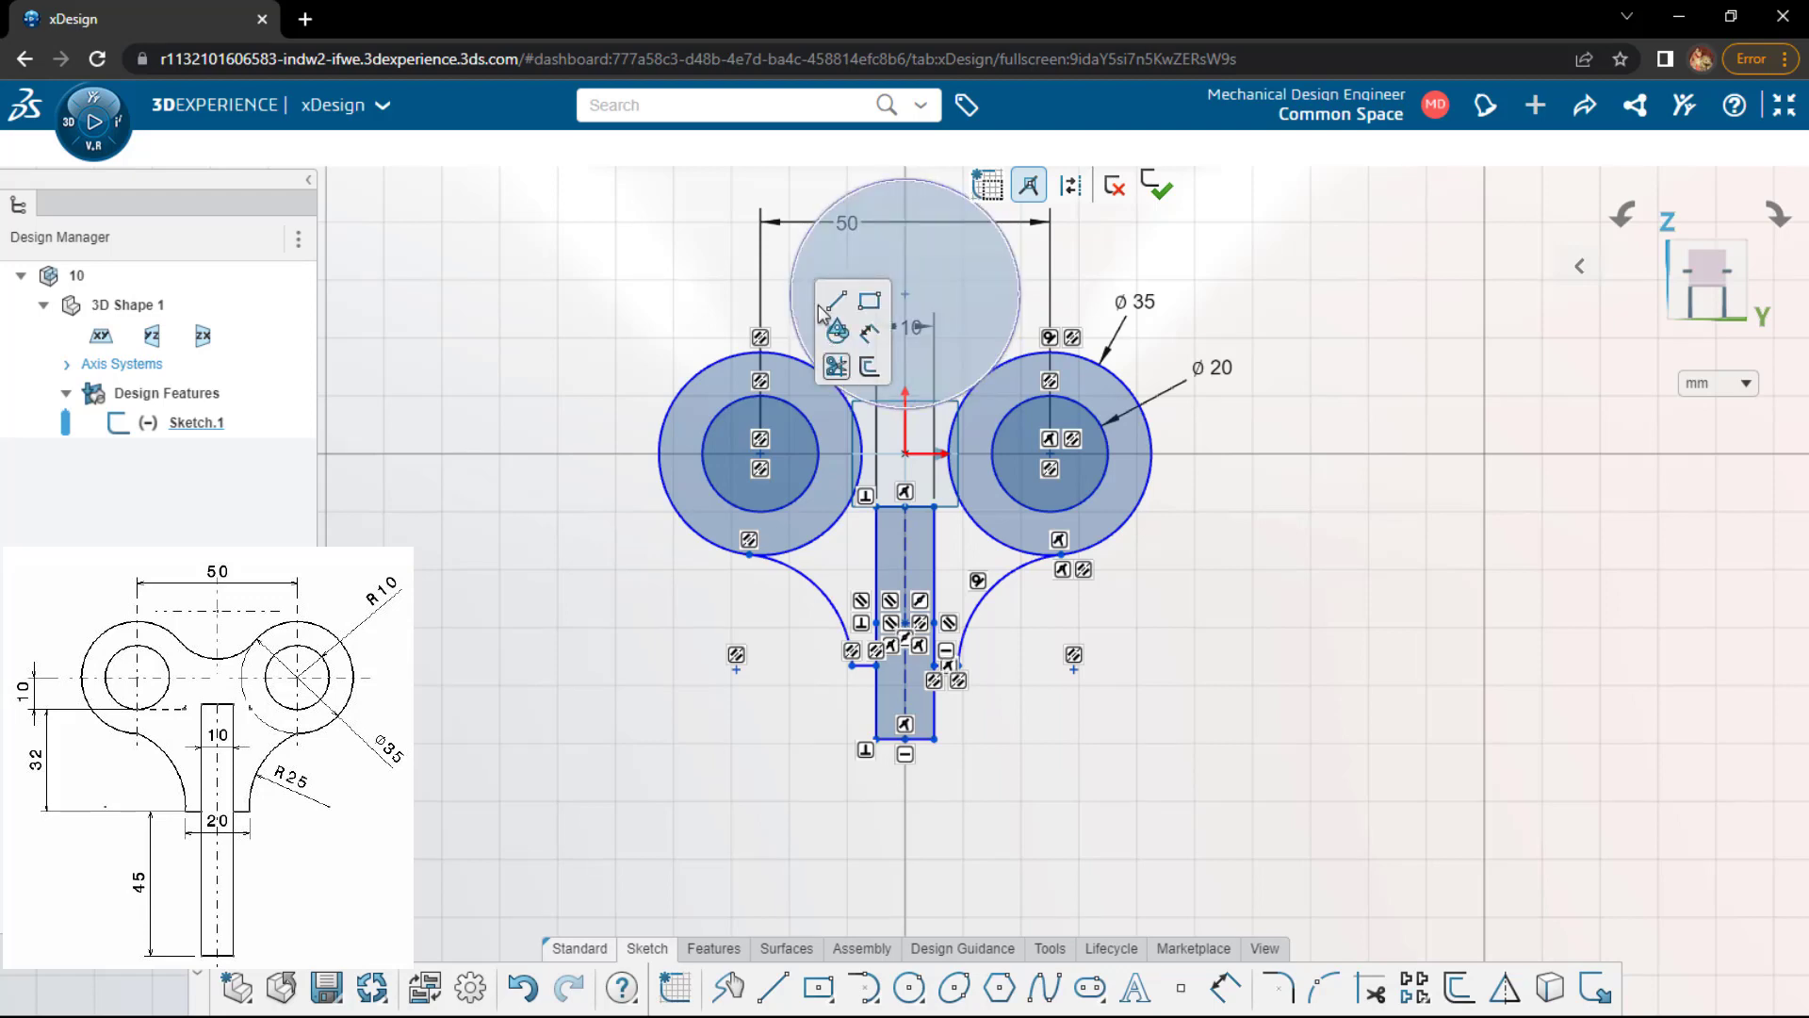
pyautogui.click(838, 369)
pyautogui.moveTo(811, 293); pyautogui.dragTo(786, 269)
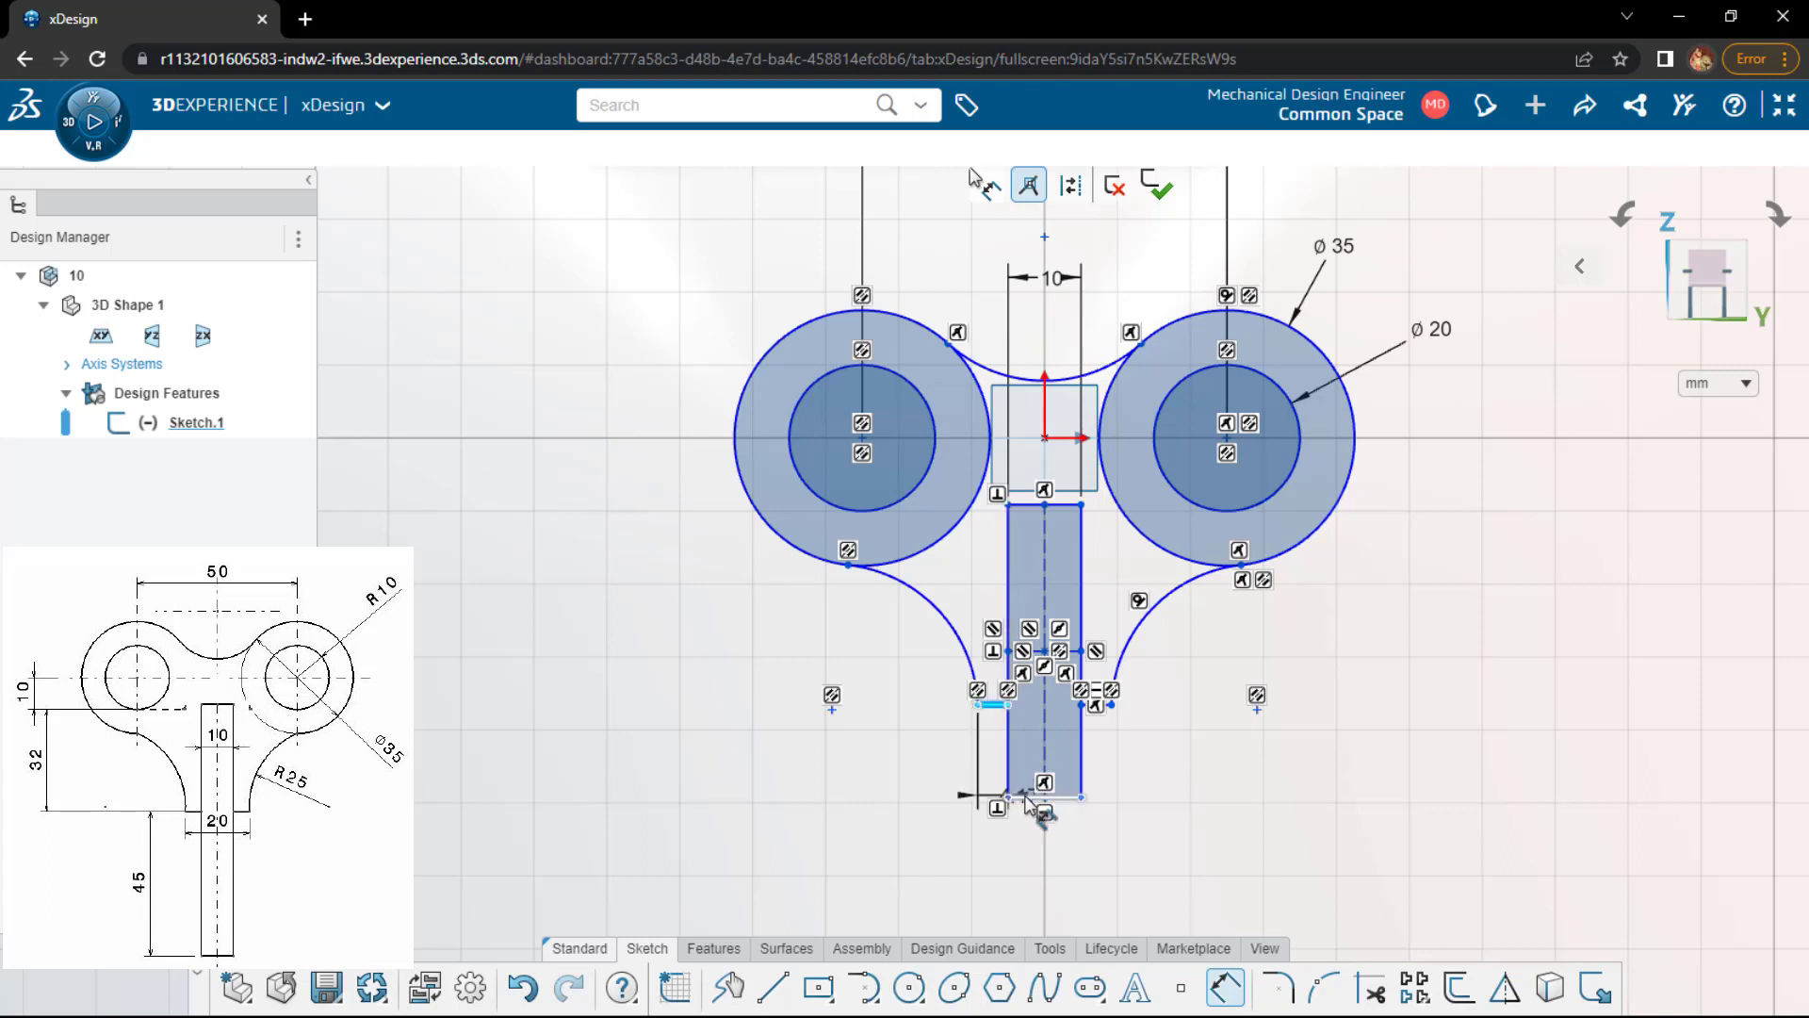
# - Dimension the height from the shoulder line to the stem's bottom edge, and set the stem's top edge to shoulder distance to 32 mm
pyautogui.click(1022, 797)
pyautogui.click(780, 756)
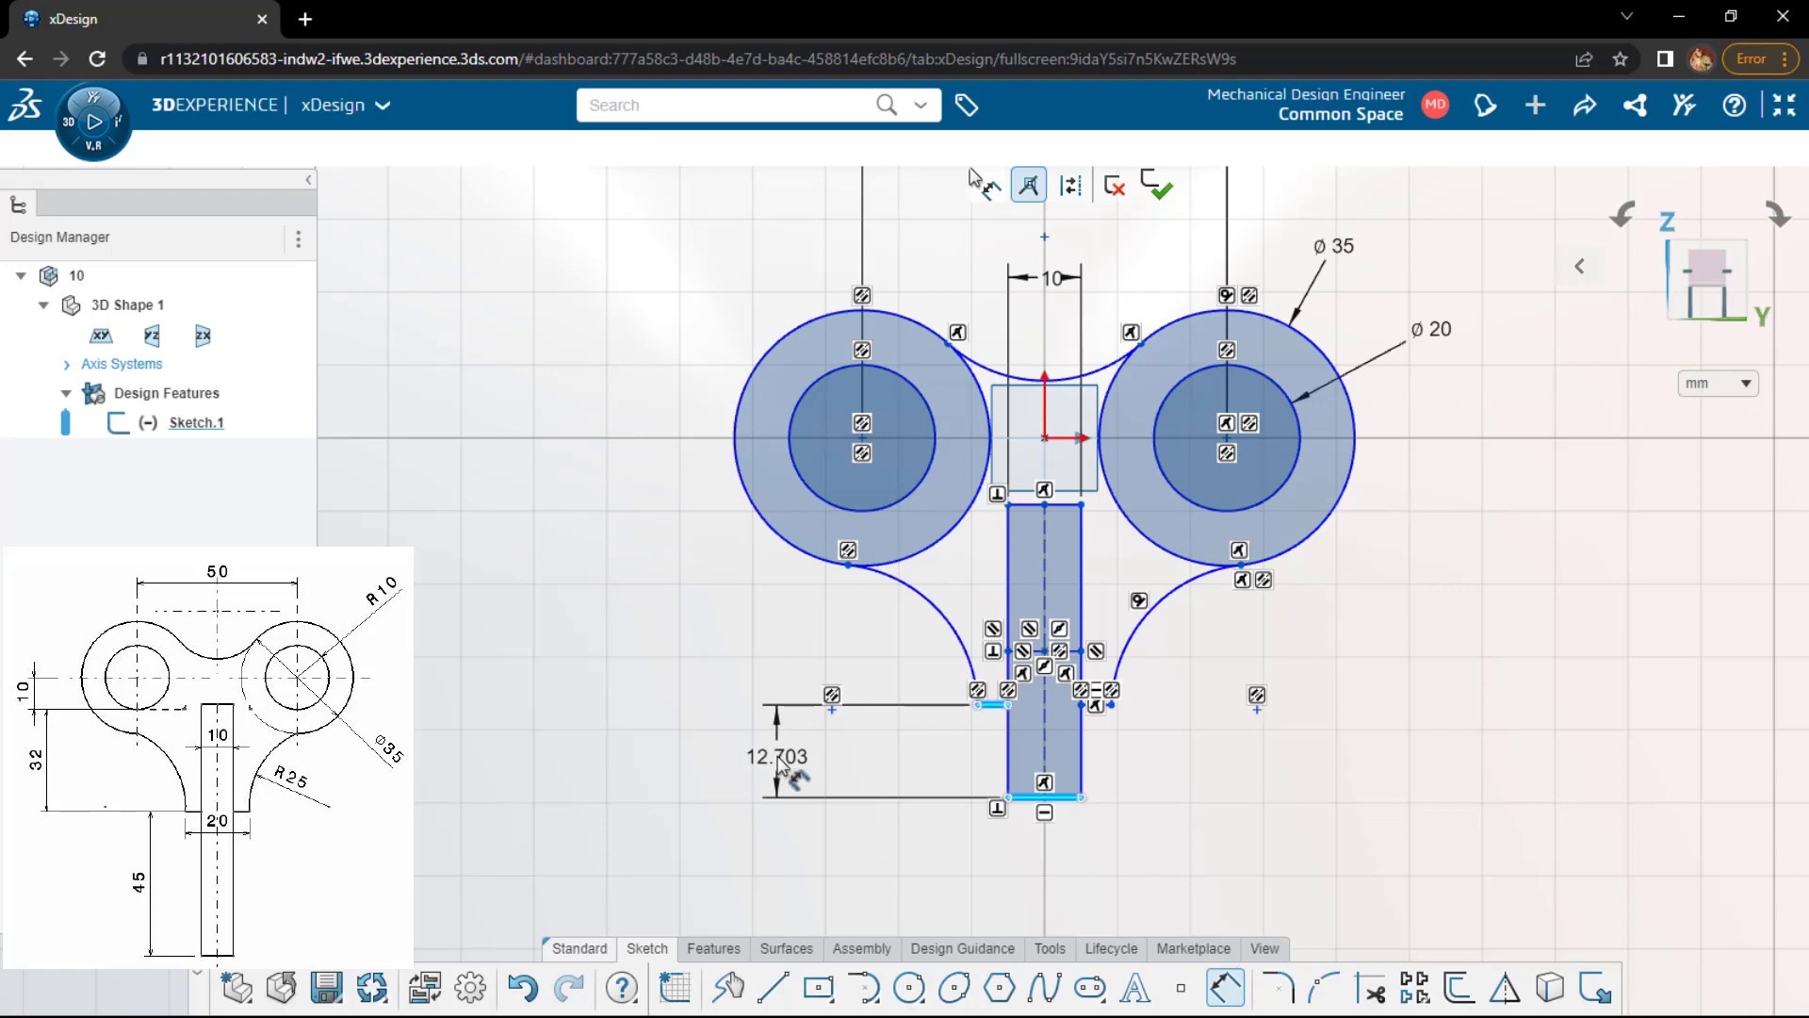
pyautogui.click(1027, 506)
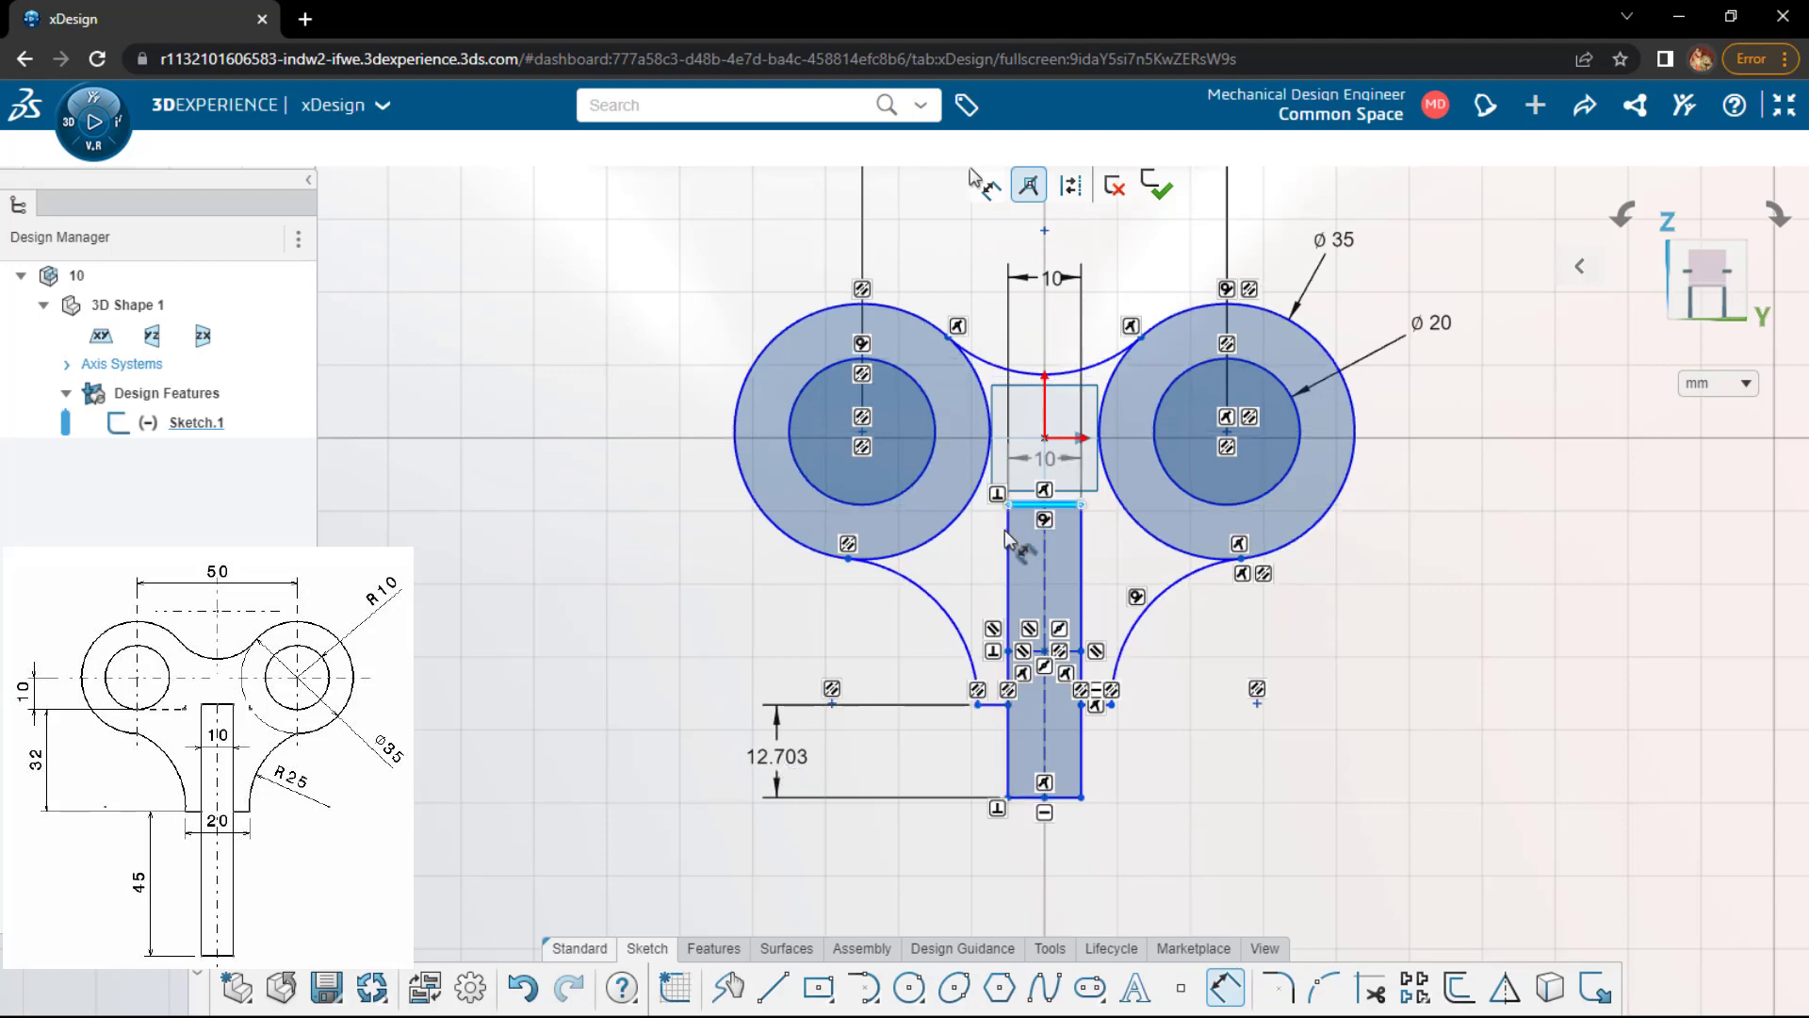
pyautogui.click(994, 705)
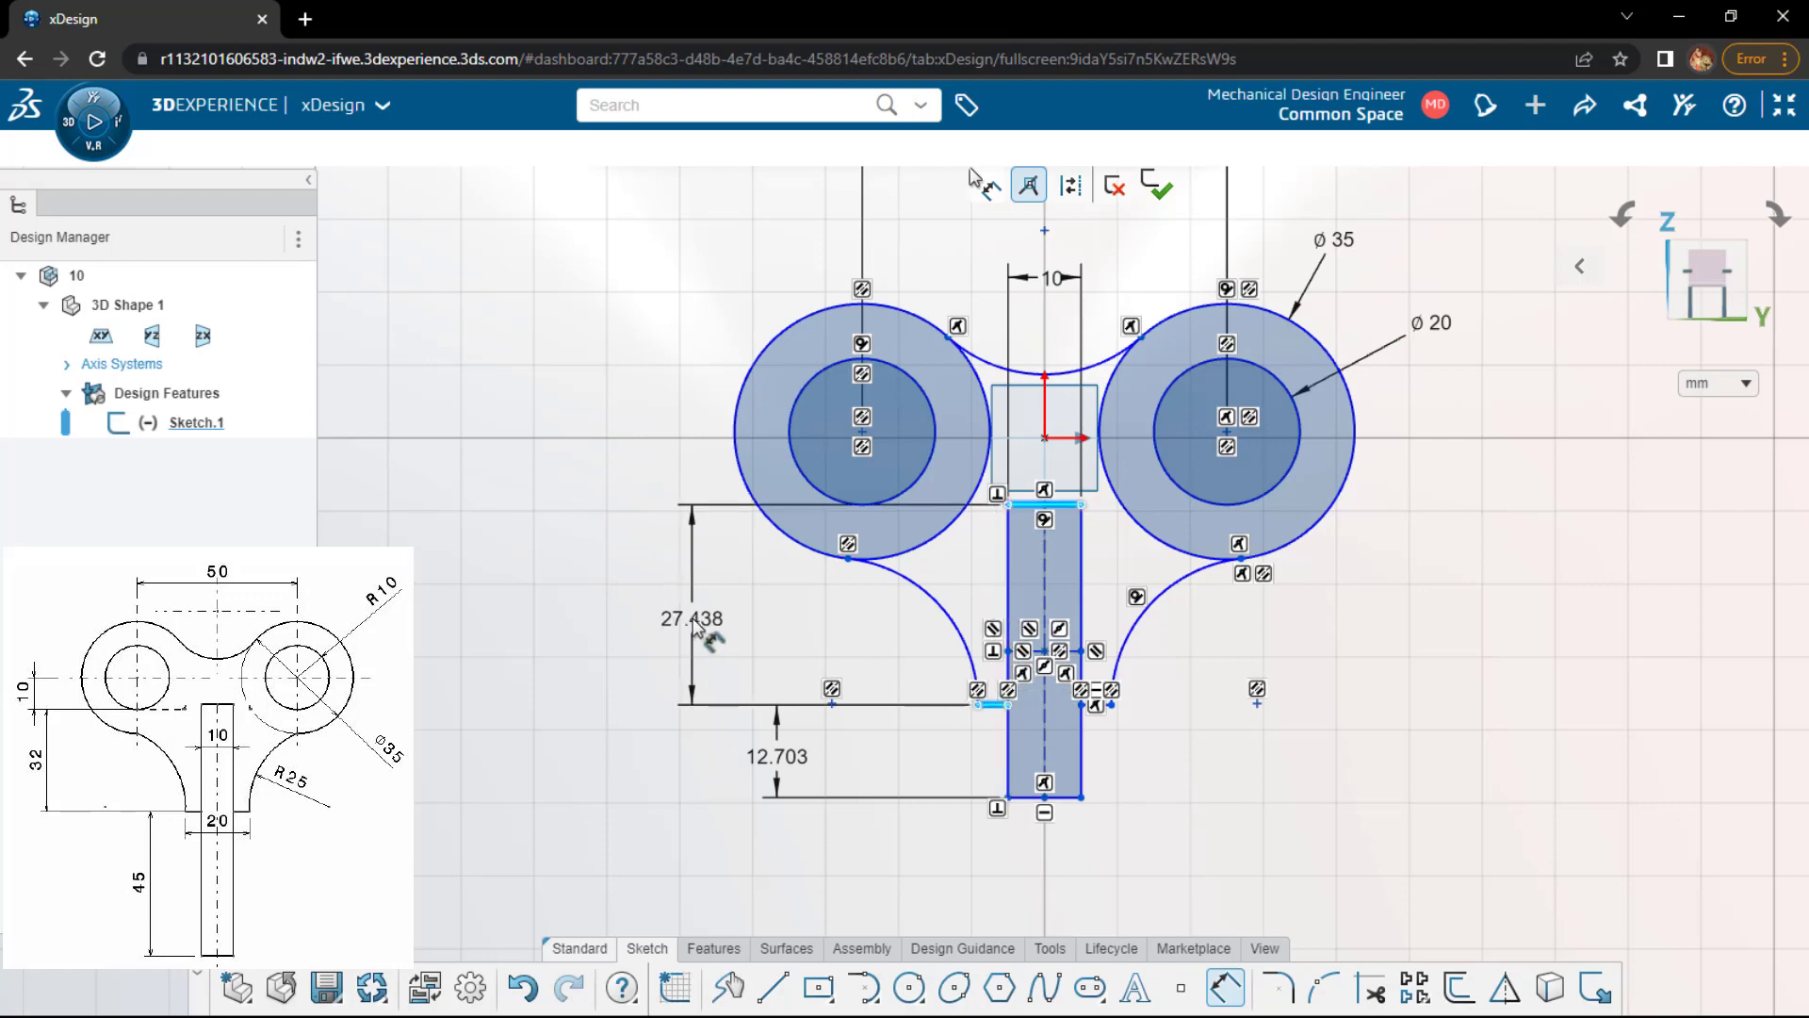
pyautogui.click(667, 623)
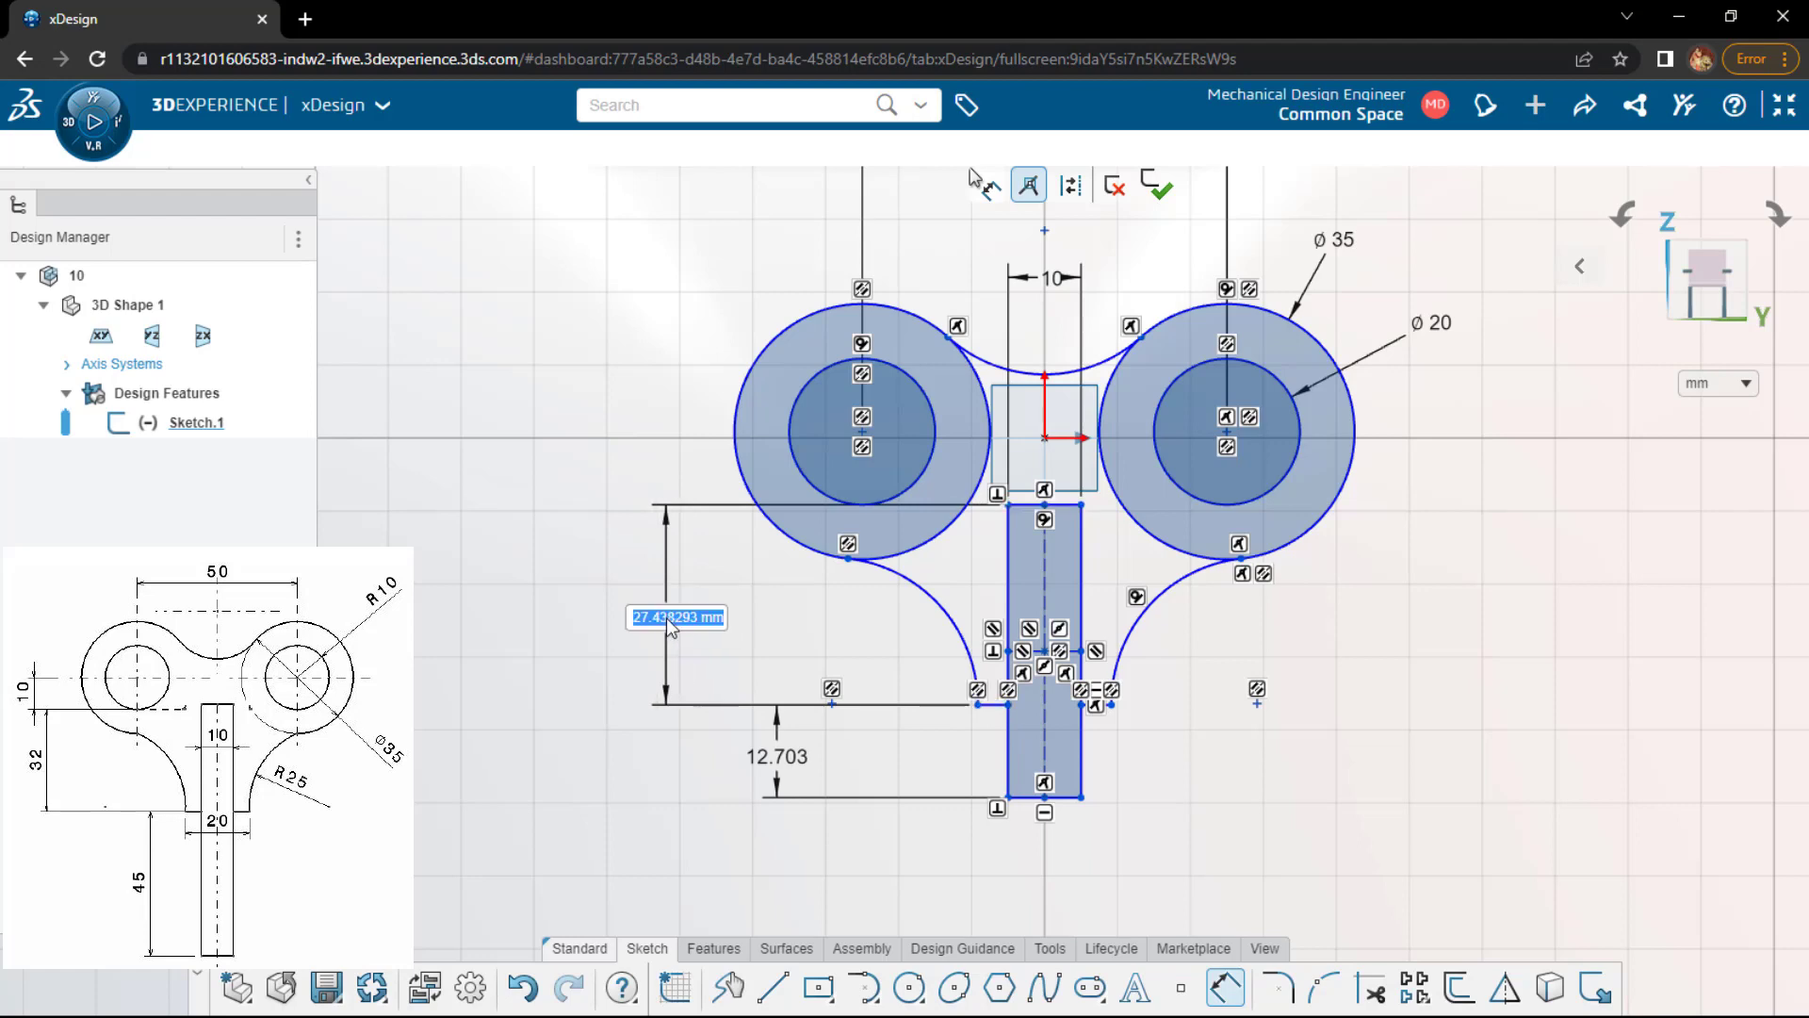
pyautogui.write('32')
pyautogui.press('Return')
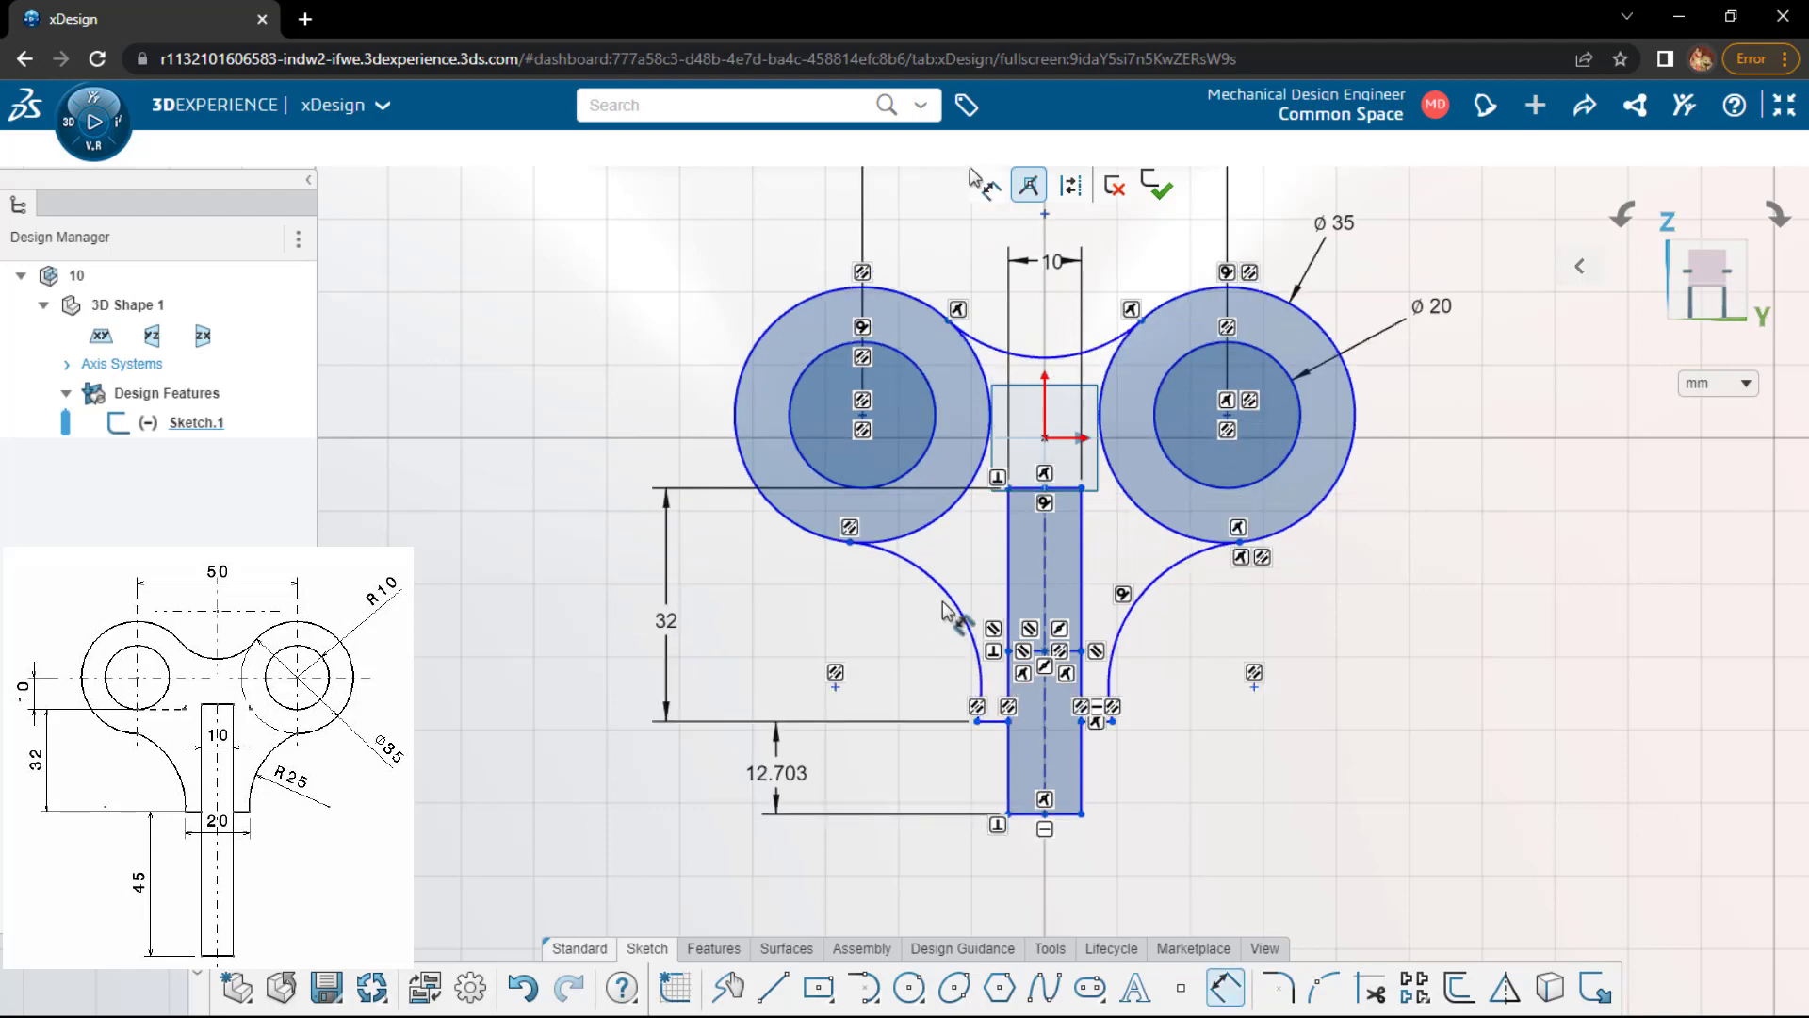
# - Dimension the radius of the side arc between the −Y ring and the shoulder line as 25 mm
pyautogui.click(965, 622)
pyautogui.click(905, 631)
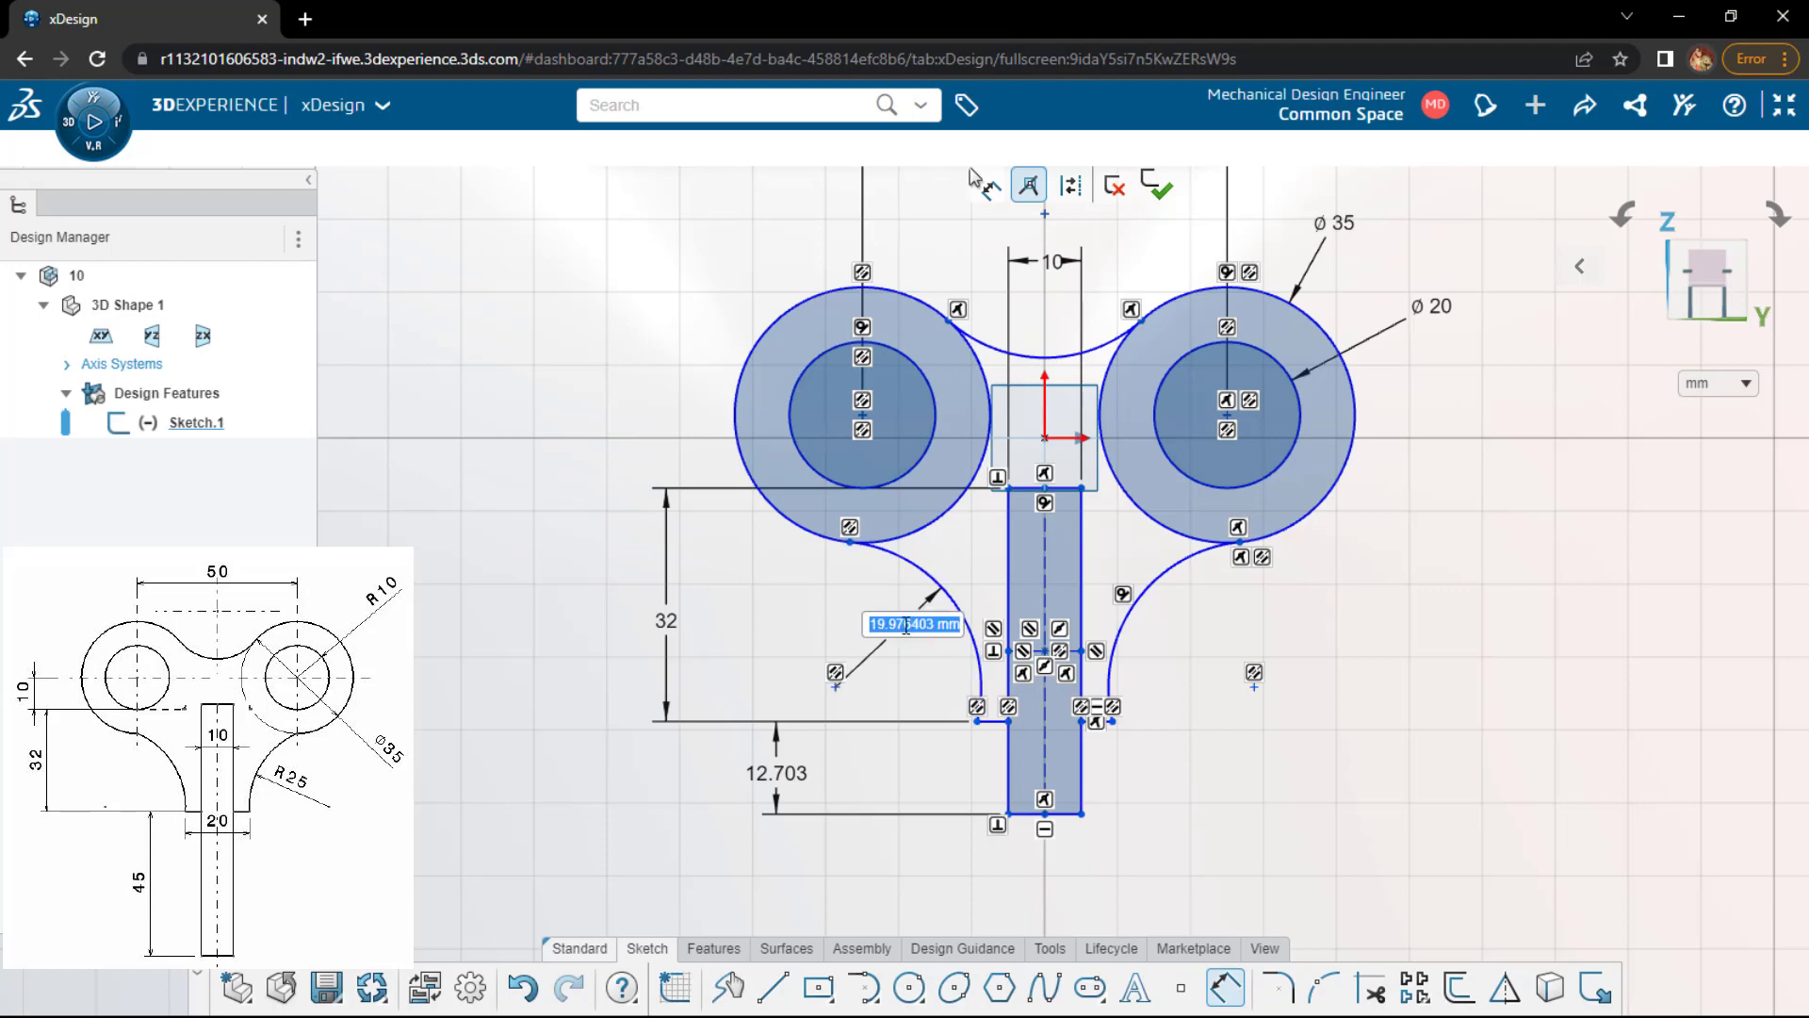
pyautogui.write('25')
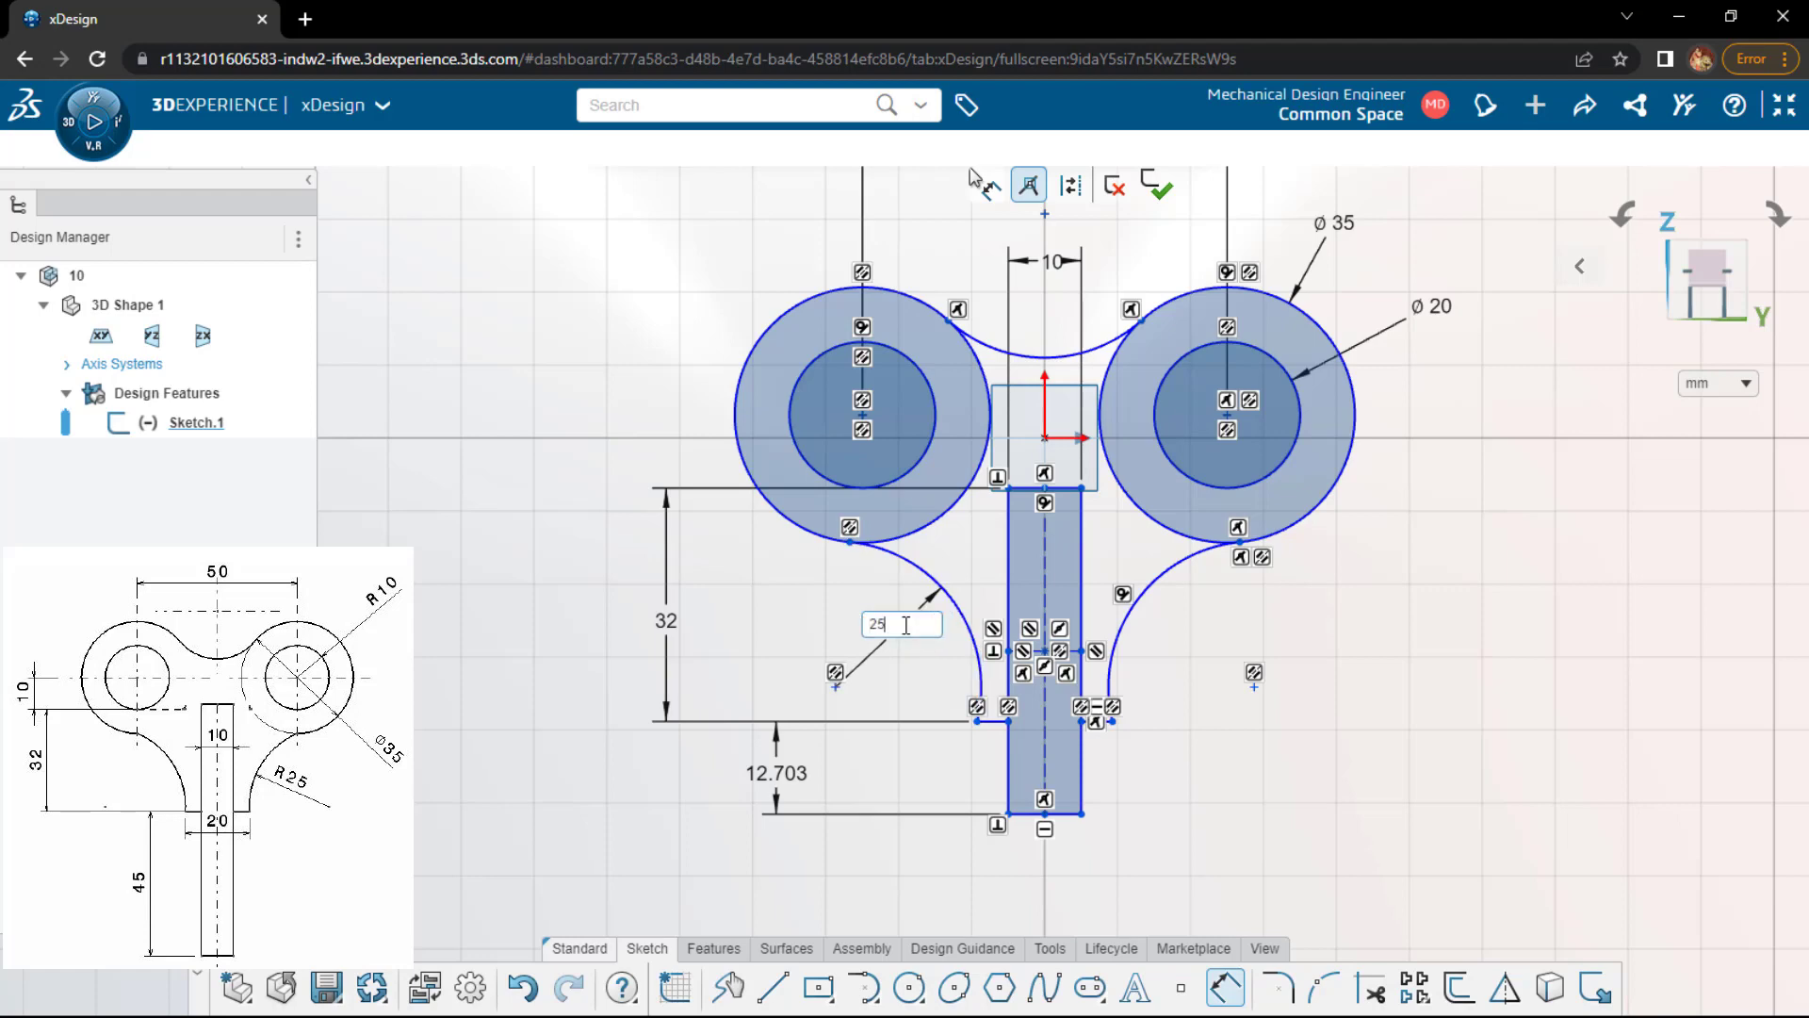
pyautogui.press('Return')
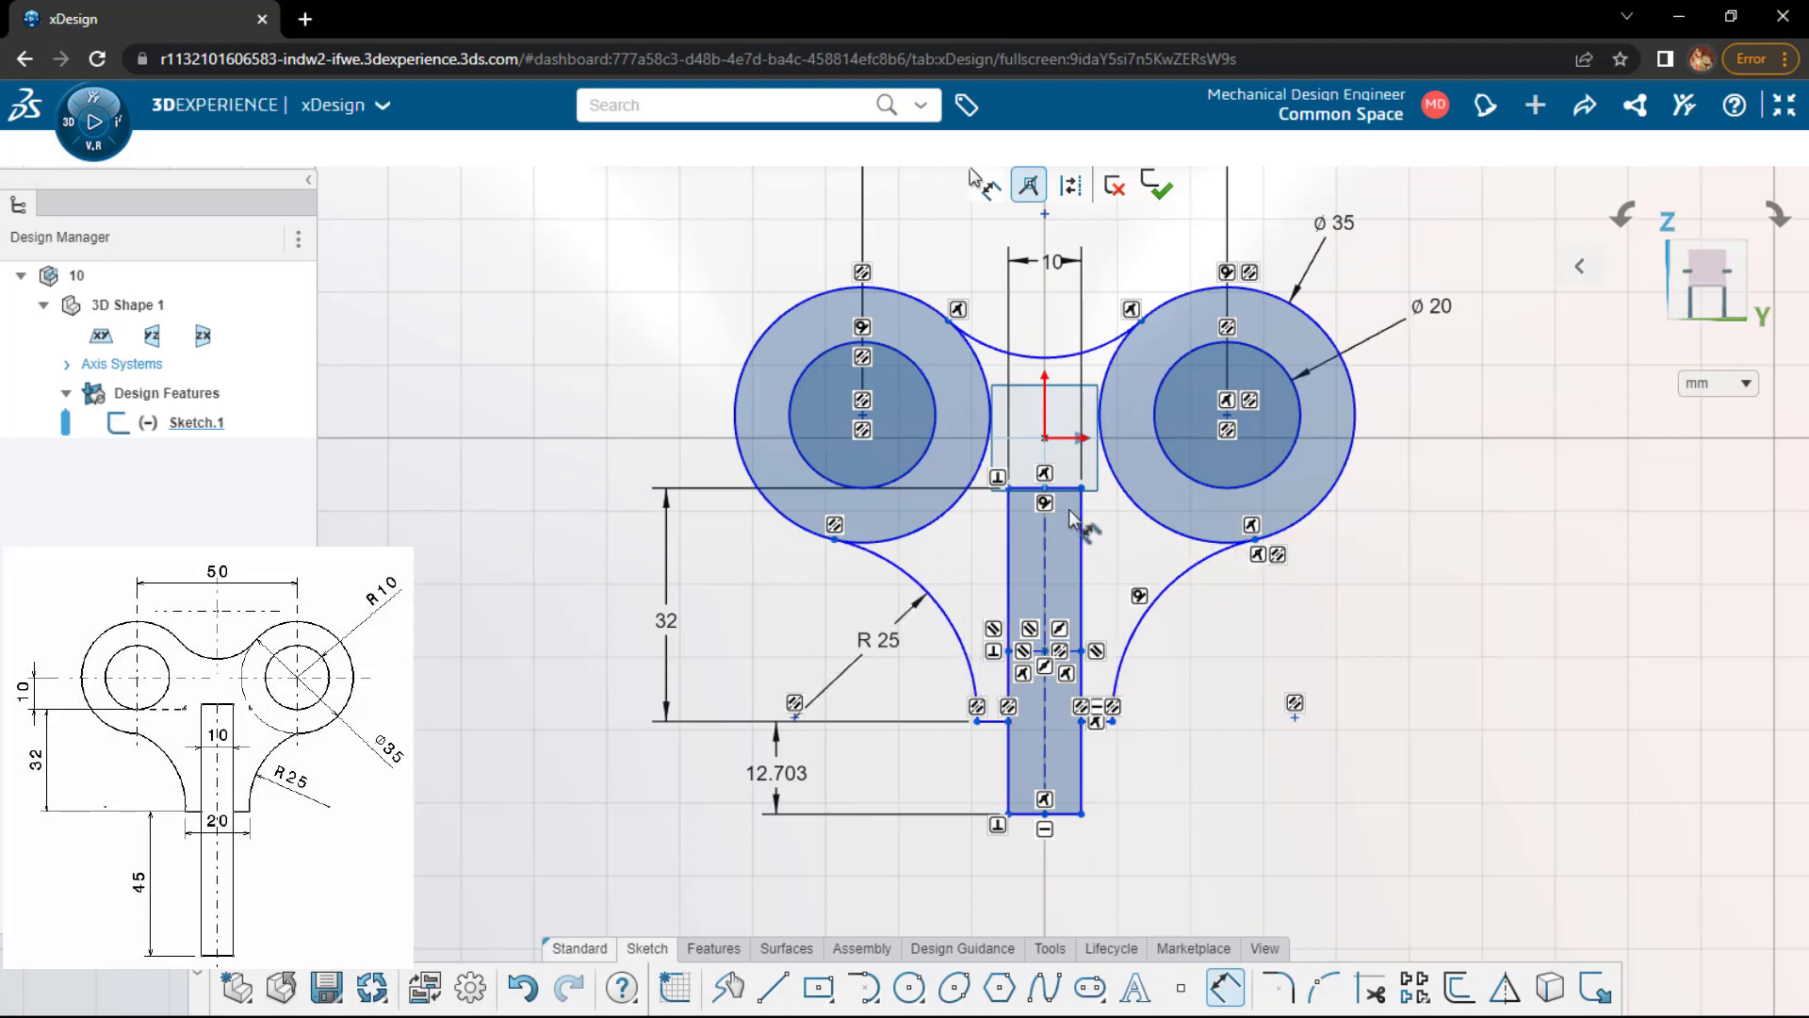
# - Constrain the centre of the +Y ring to be horizontally aligned with the origin
pyautogui.click(1045, 440)
pyautogui.click(1239, 410)
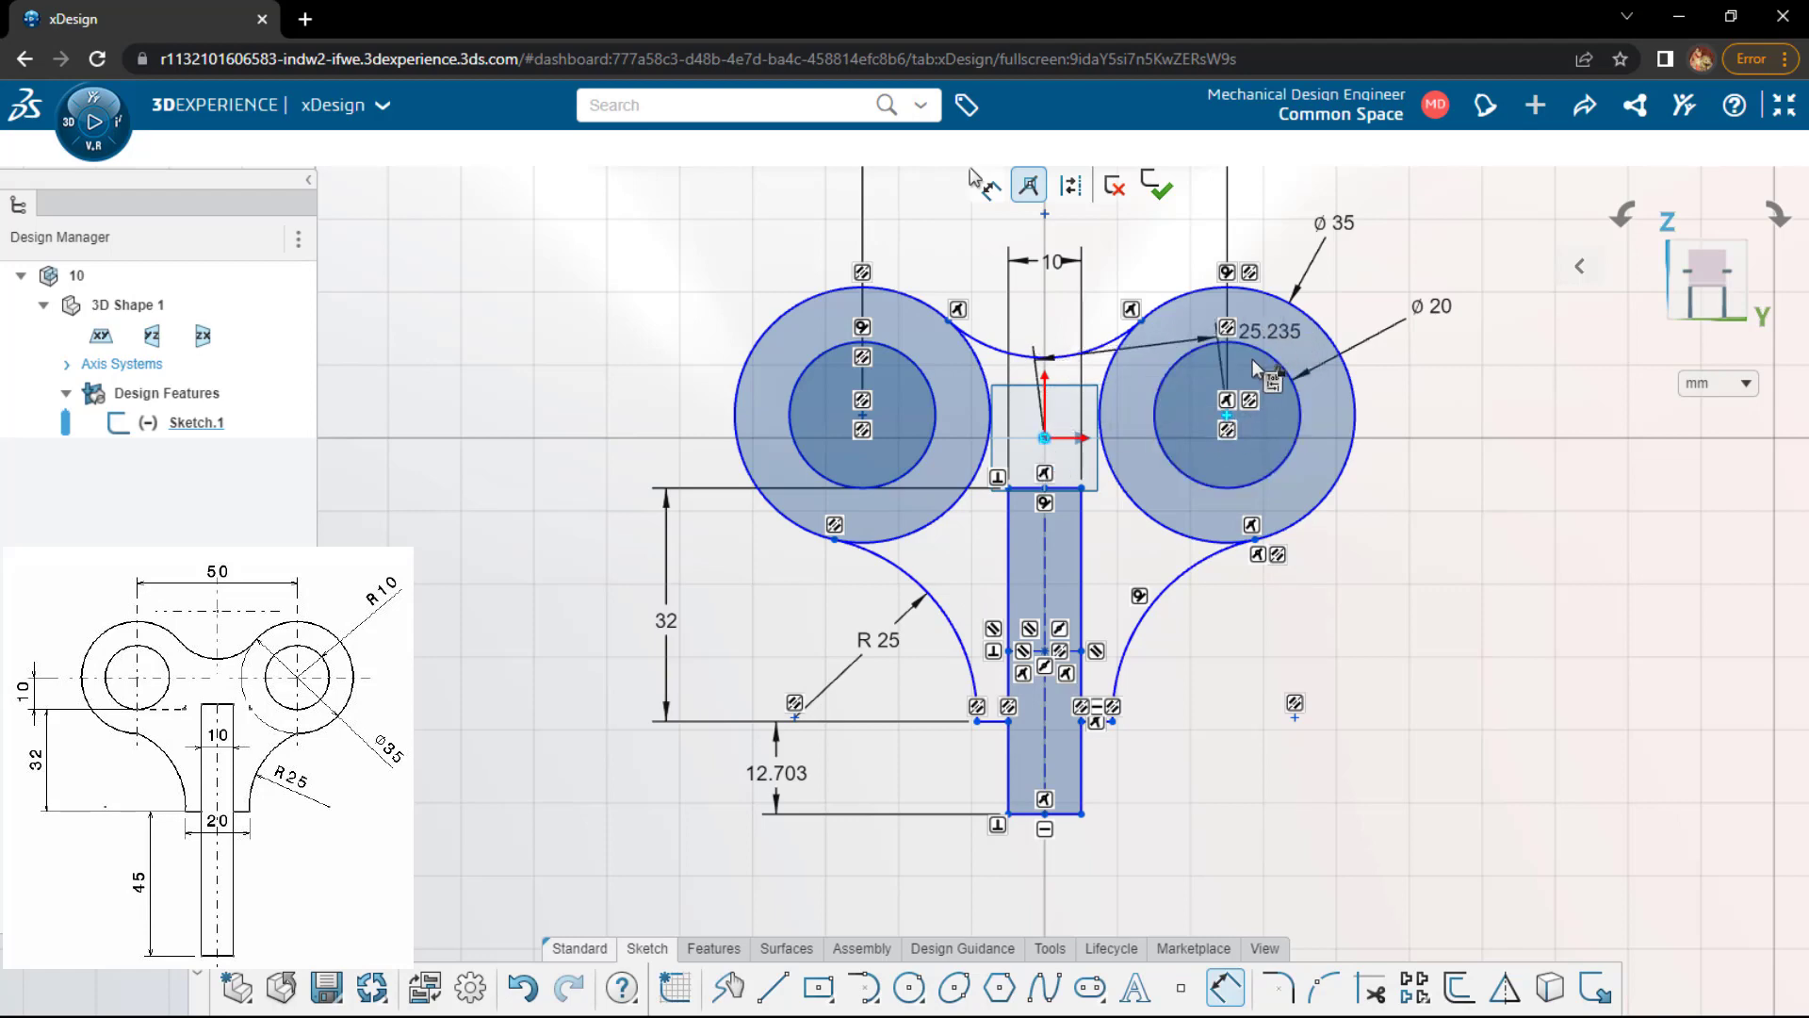
pyautogui.press('Escape')
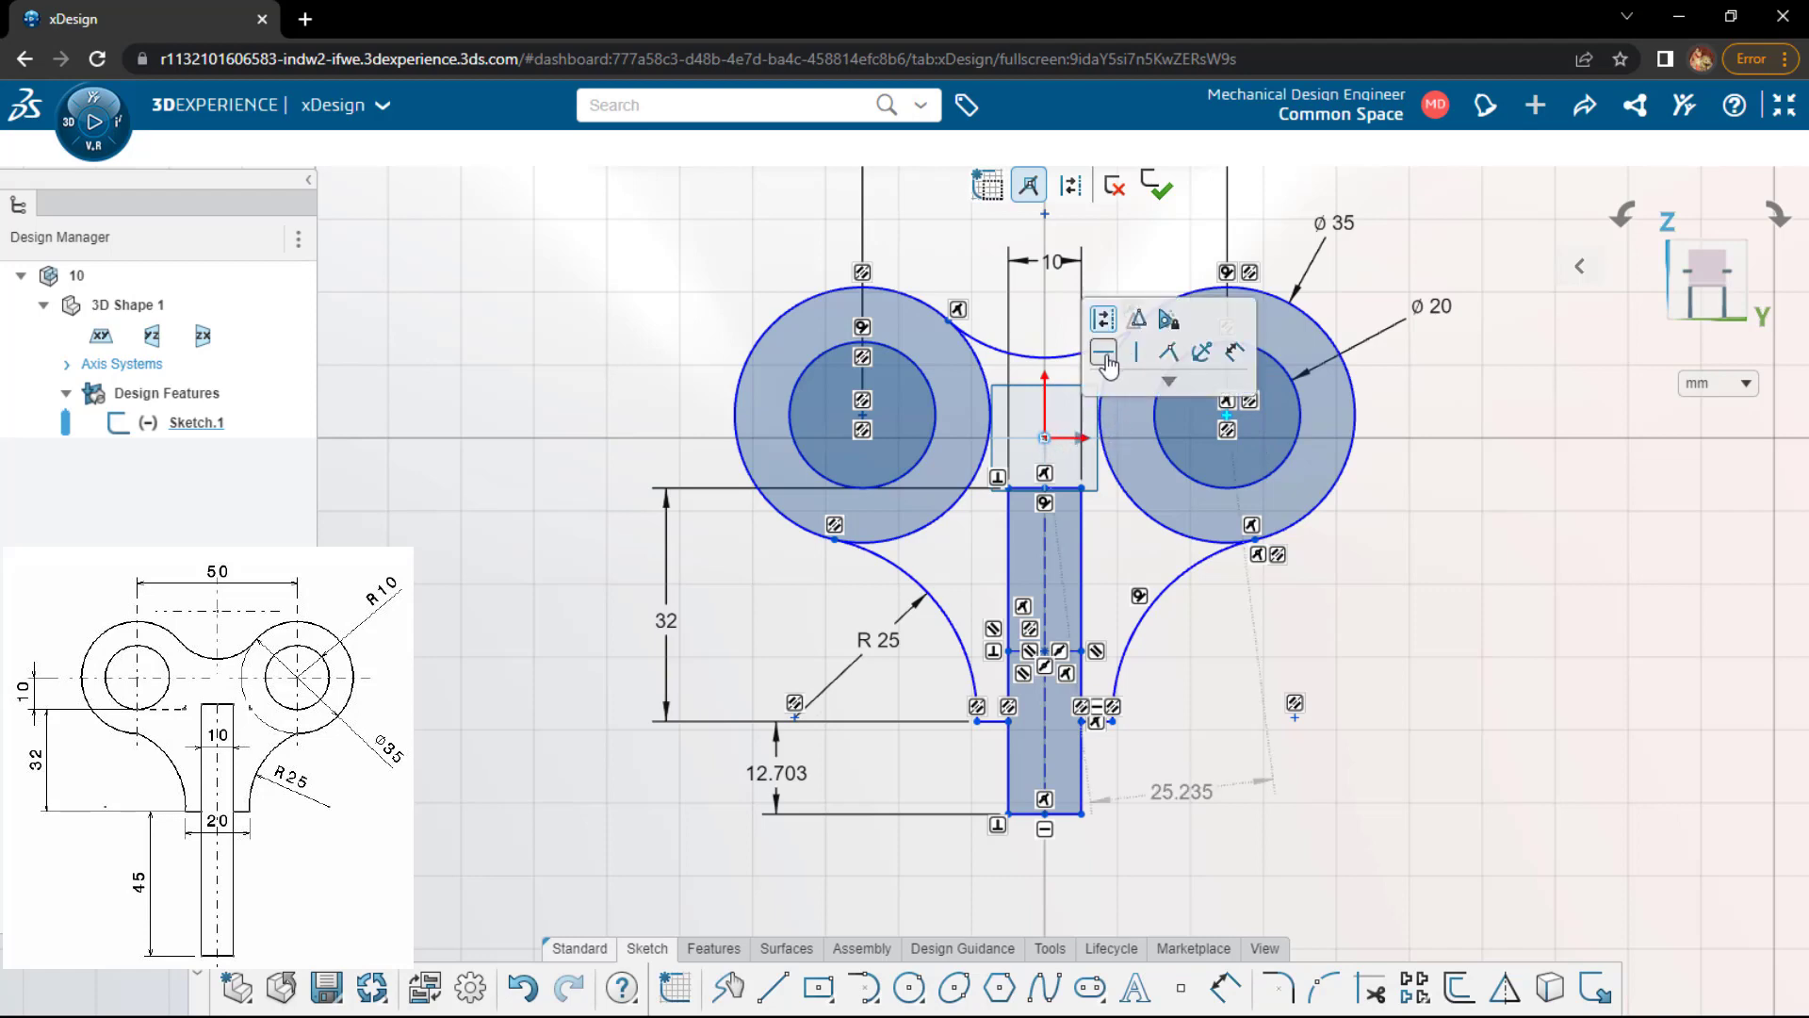
pyautogui.click(1103, 354)
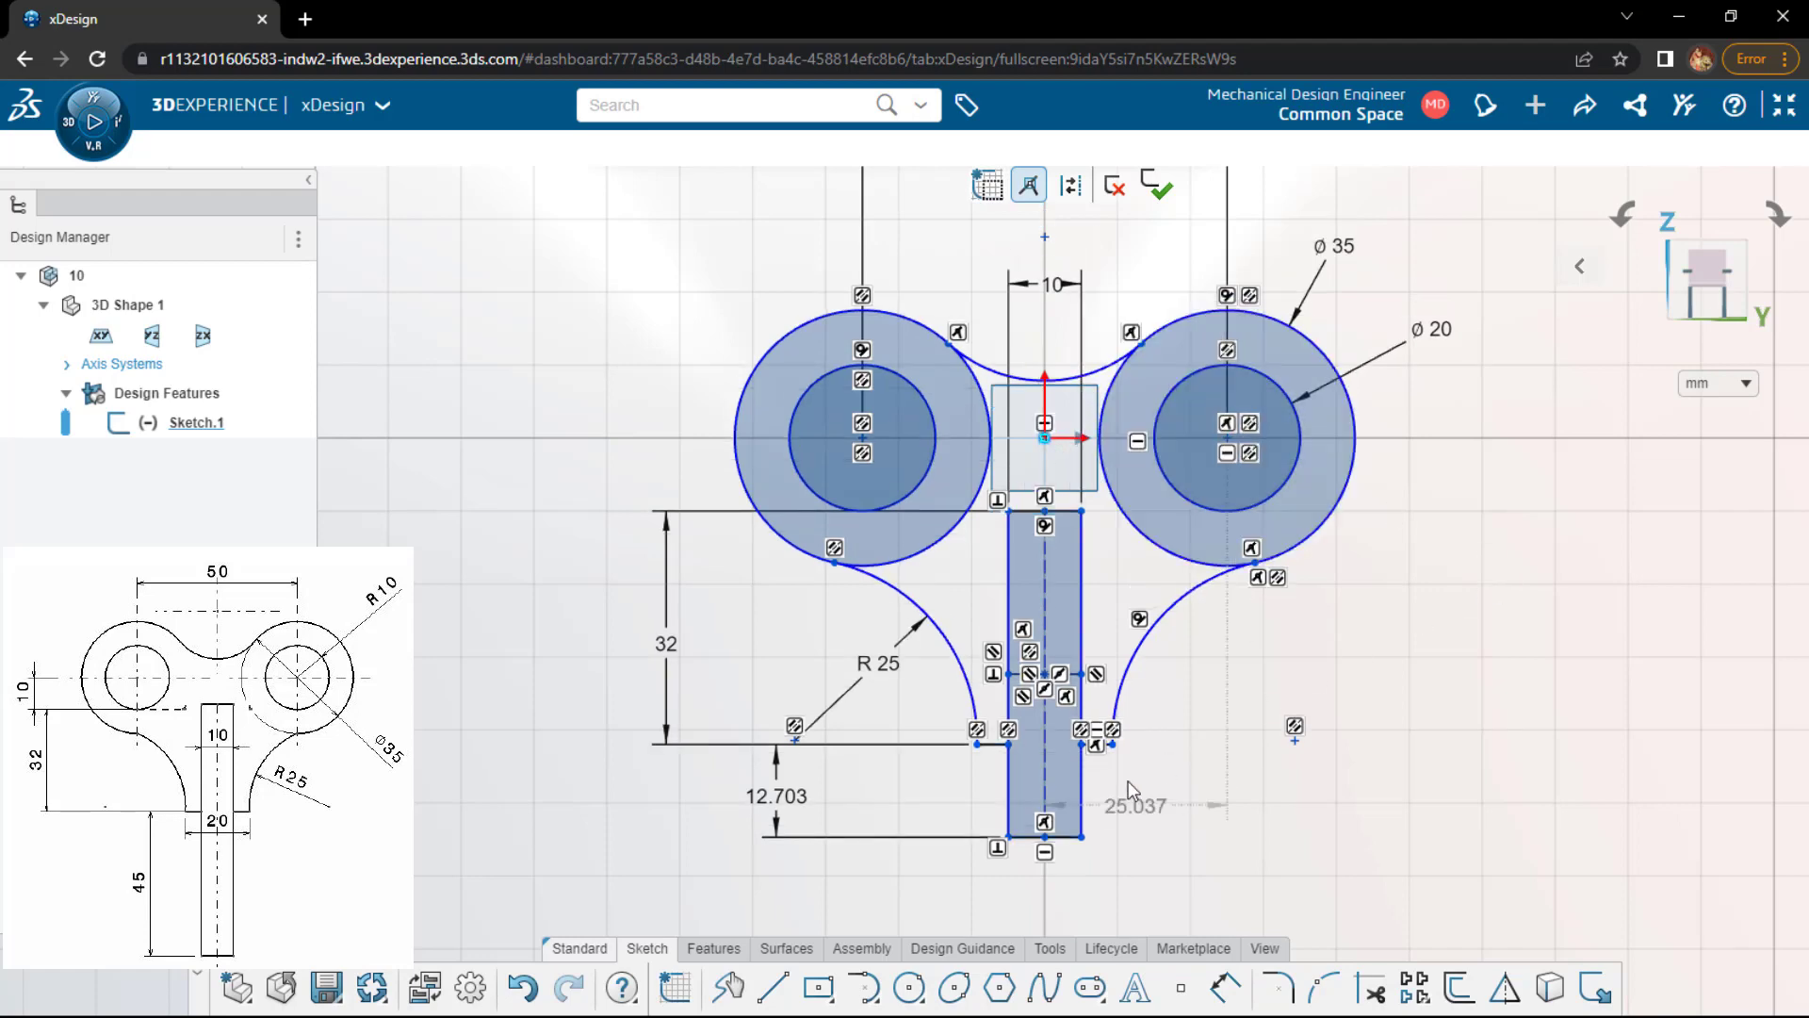
# - Set the distance from the shoulder line to the stem's bottom edge to 45 mm
pyautogui.click(784, 796)
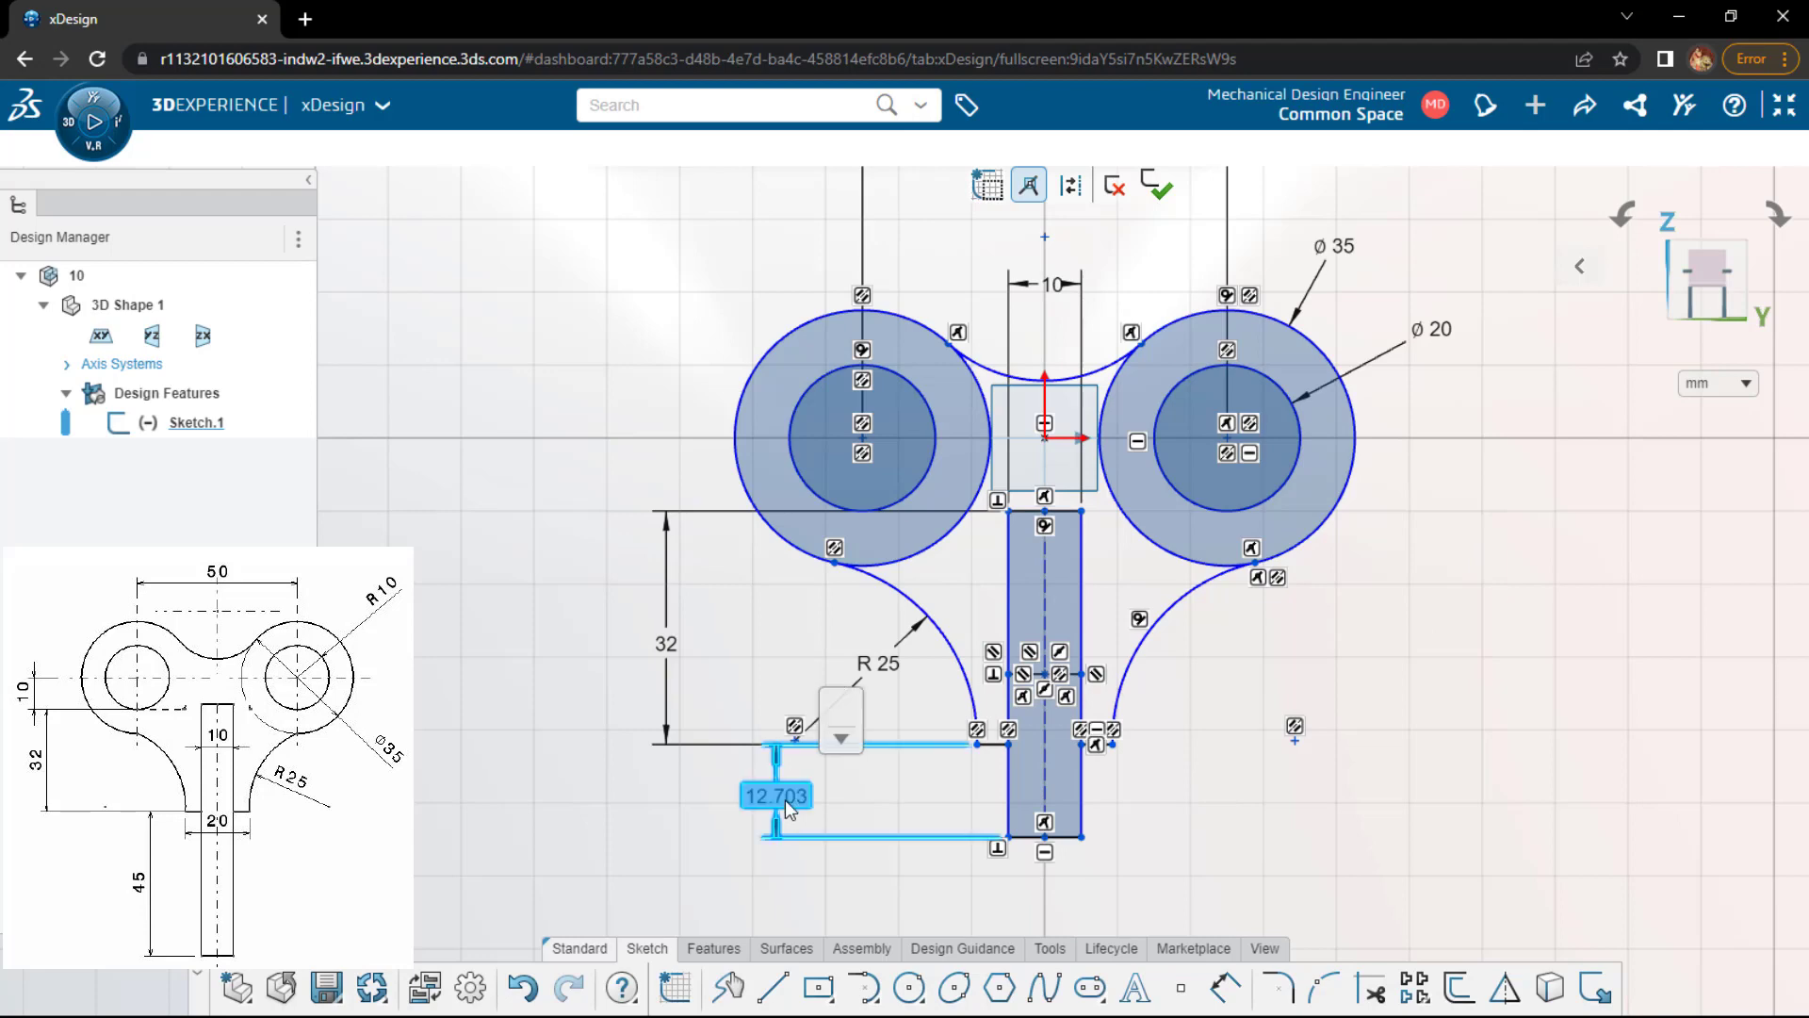
pyautogui.doubleClick(784, 799)
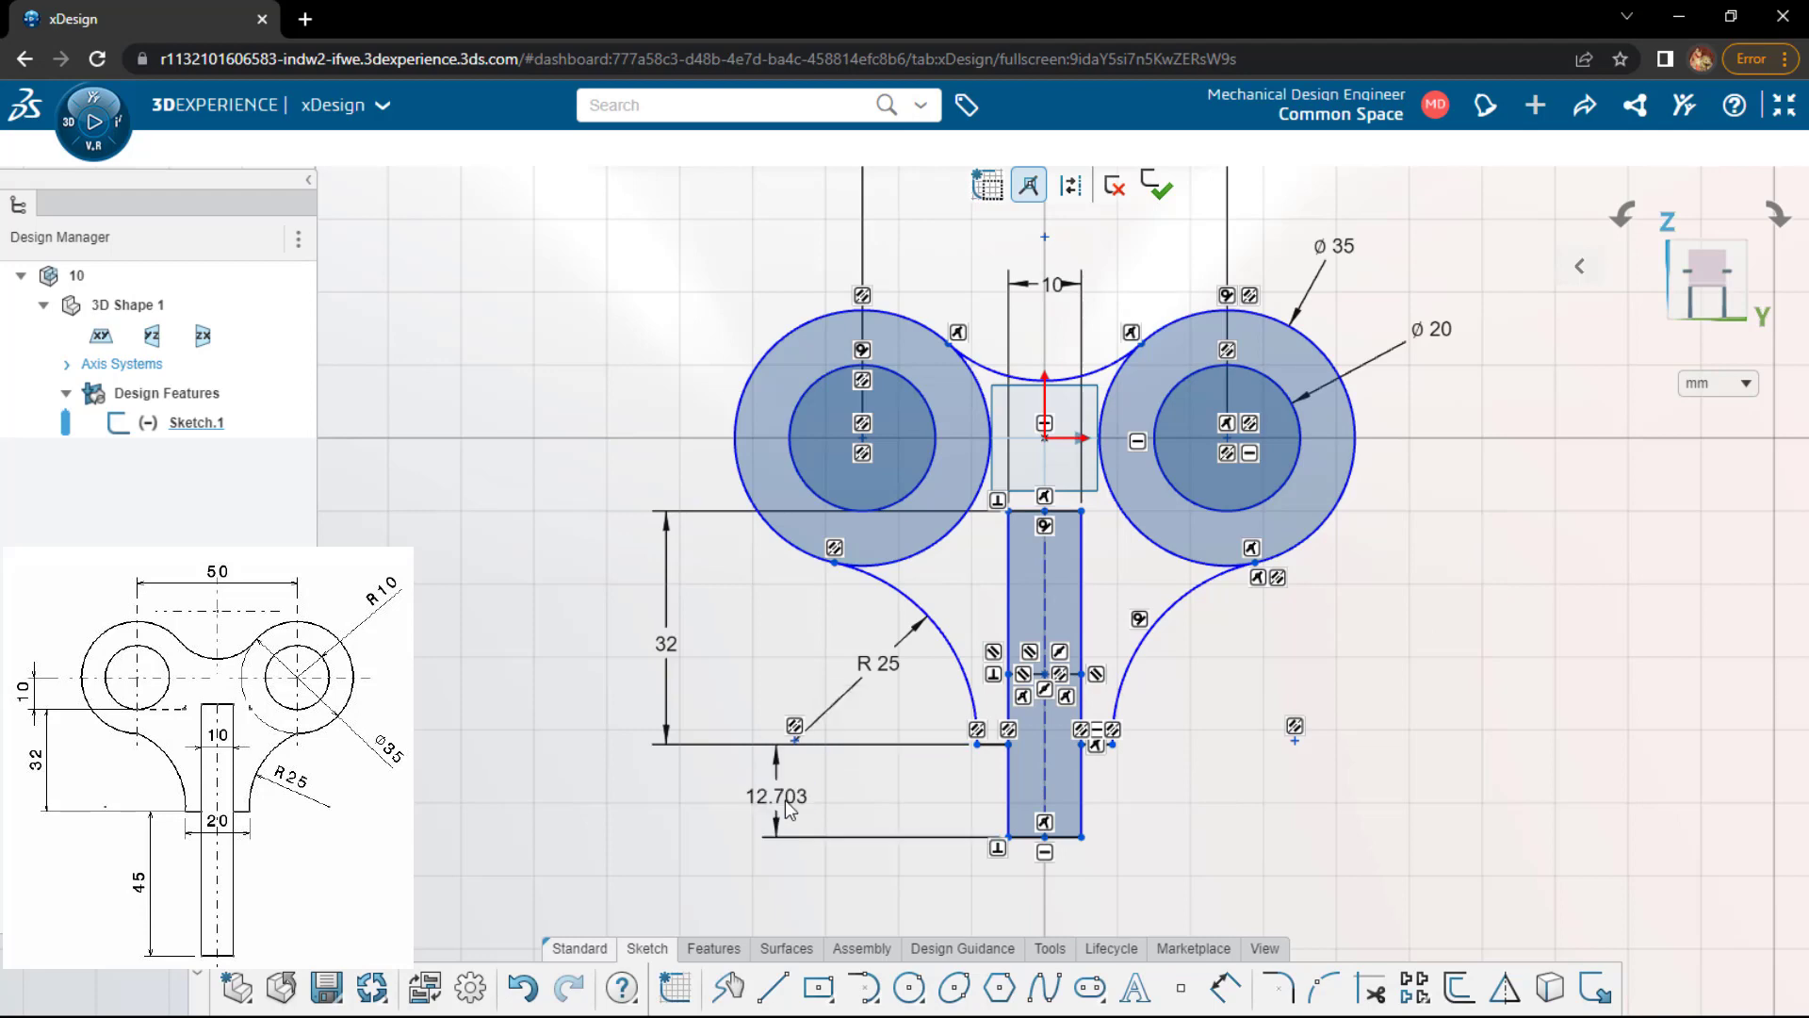
pyautogui.doubleClick(765, 799)
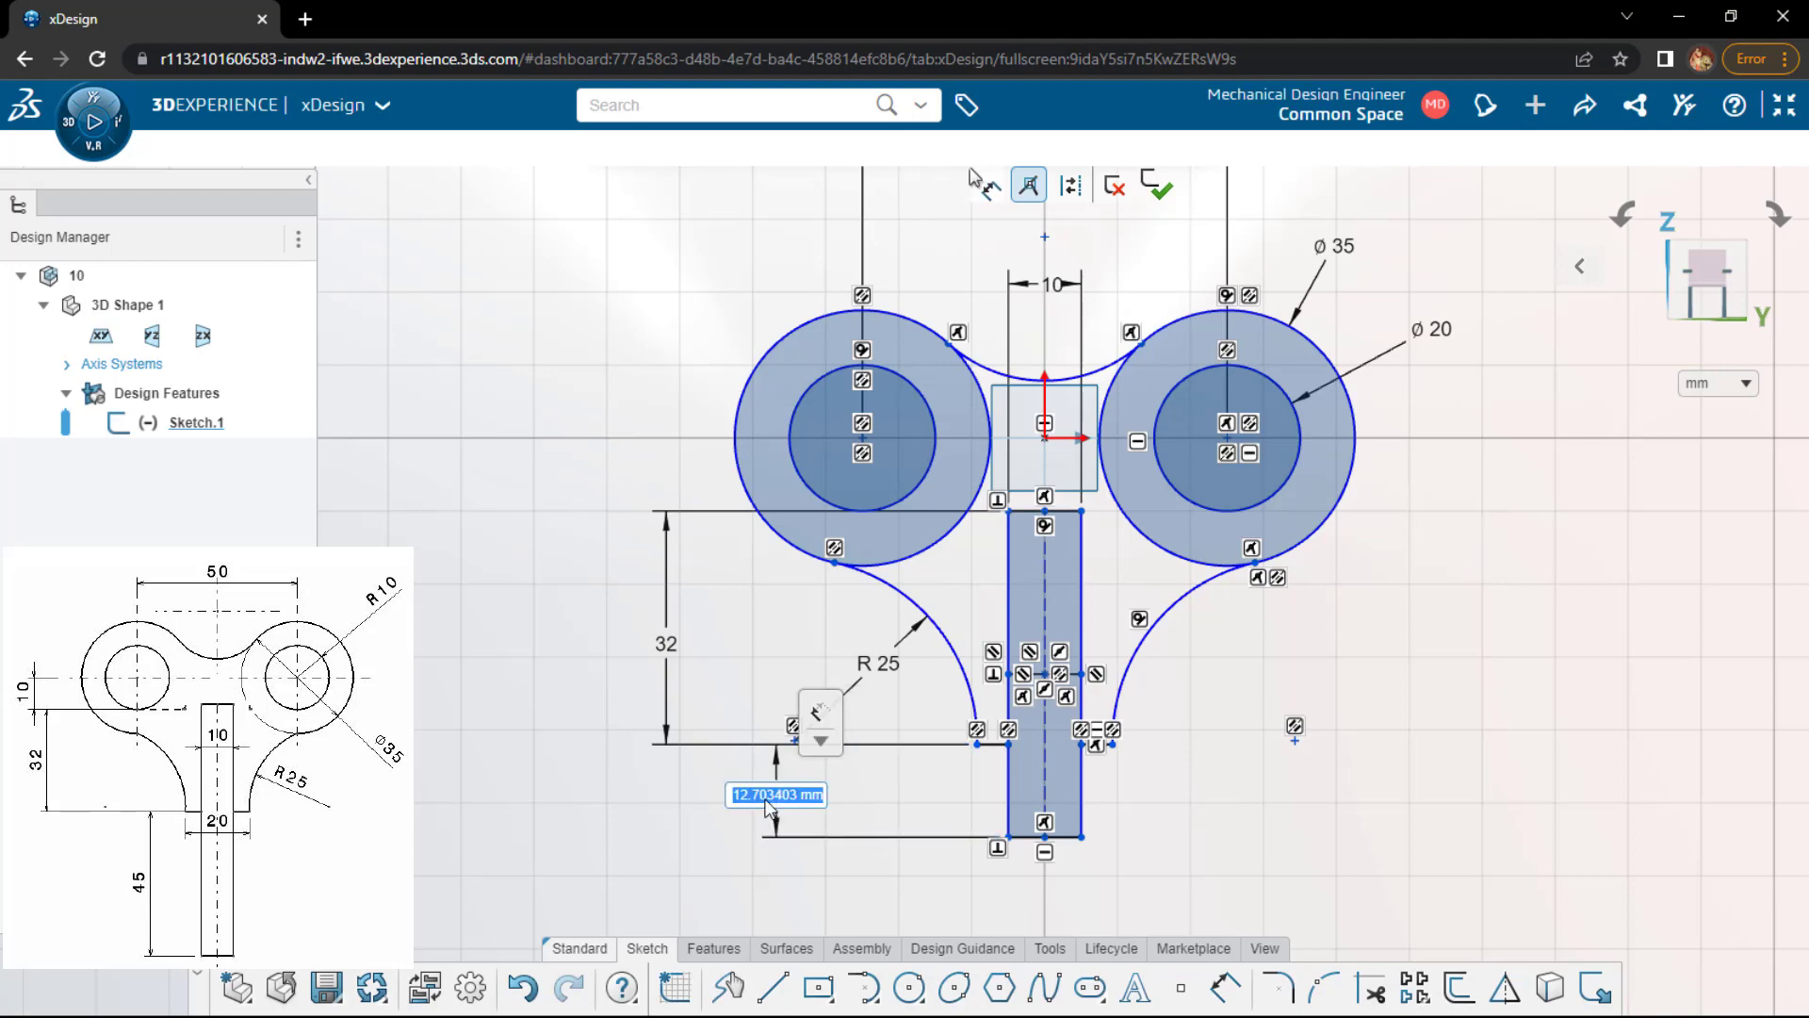
pyautogui.write('45')
pyautogui.press('Return')
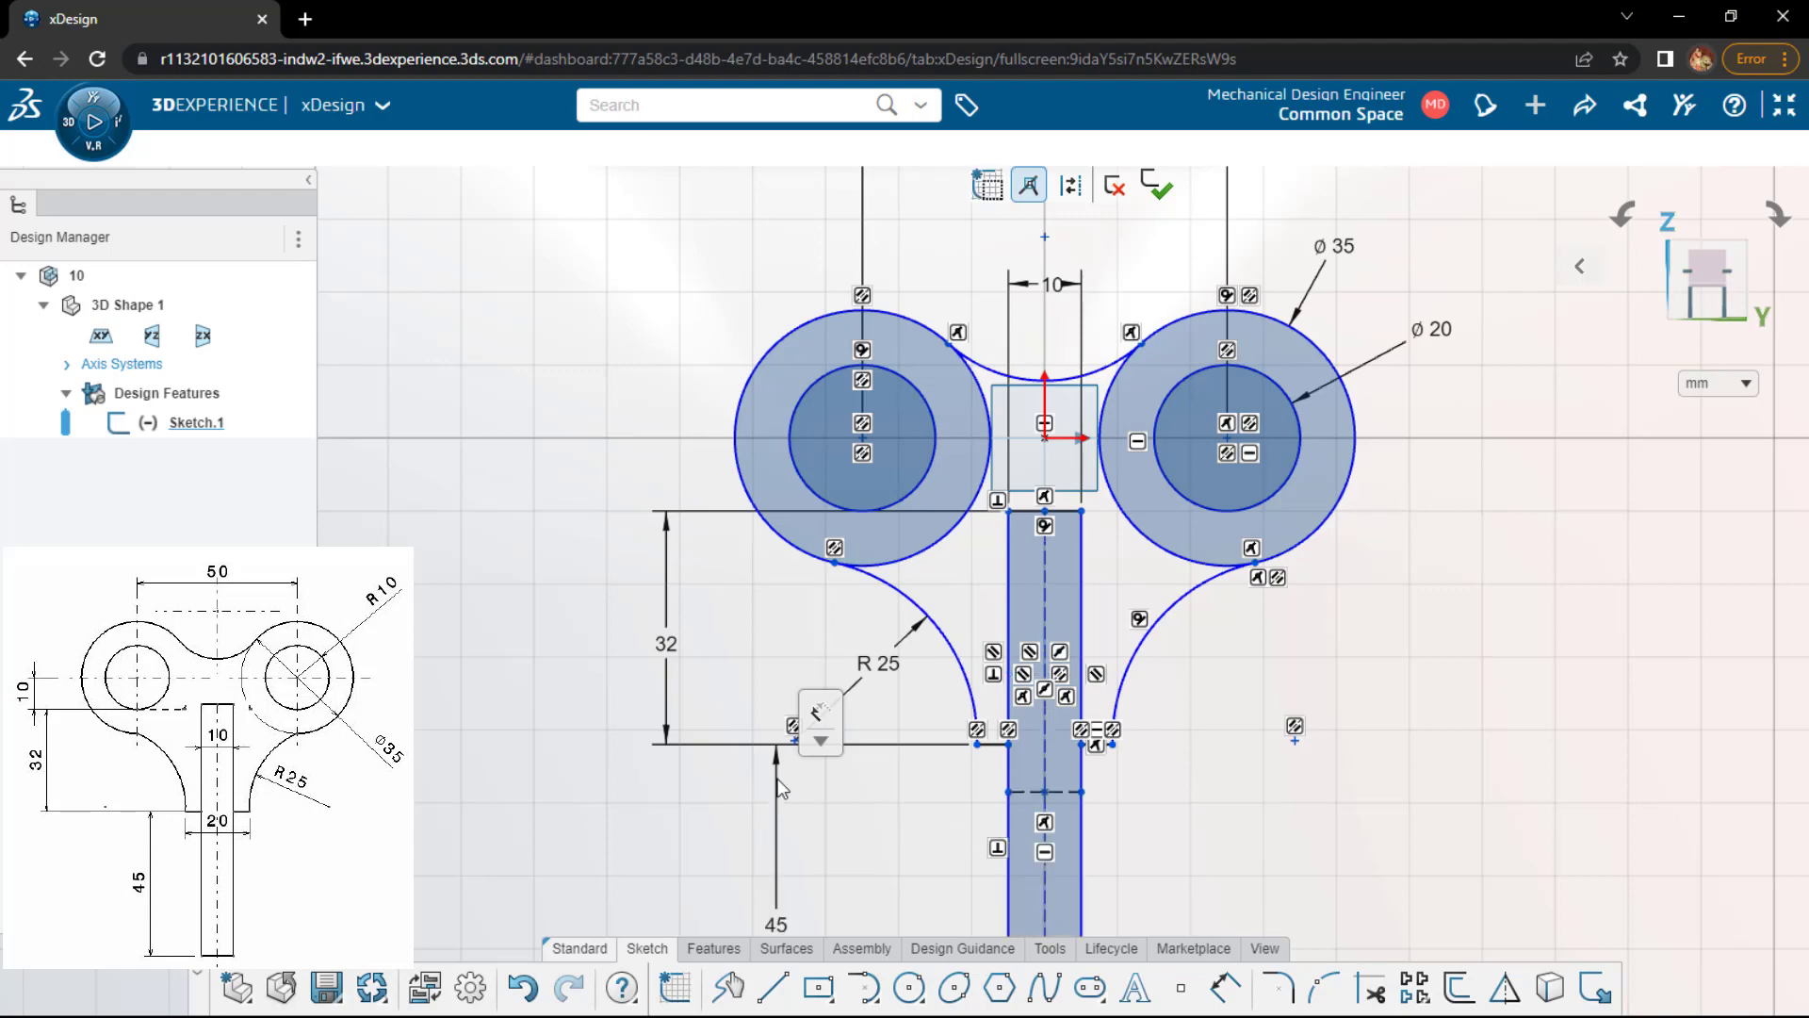
# - Test the profile's remaining sideways freedom, and make the stem's dashed centreline coincident with the origin
pyautogui.scroll(-3, 965, 814)
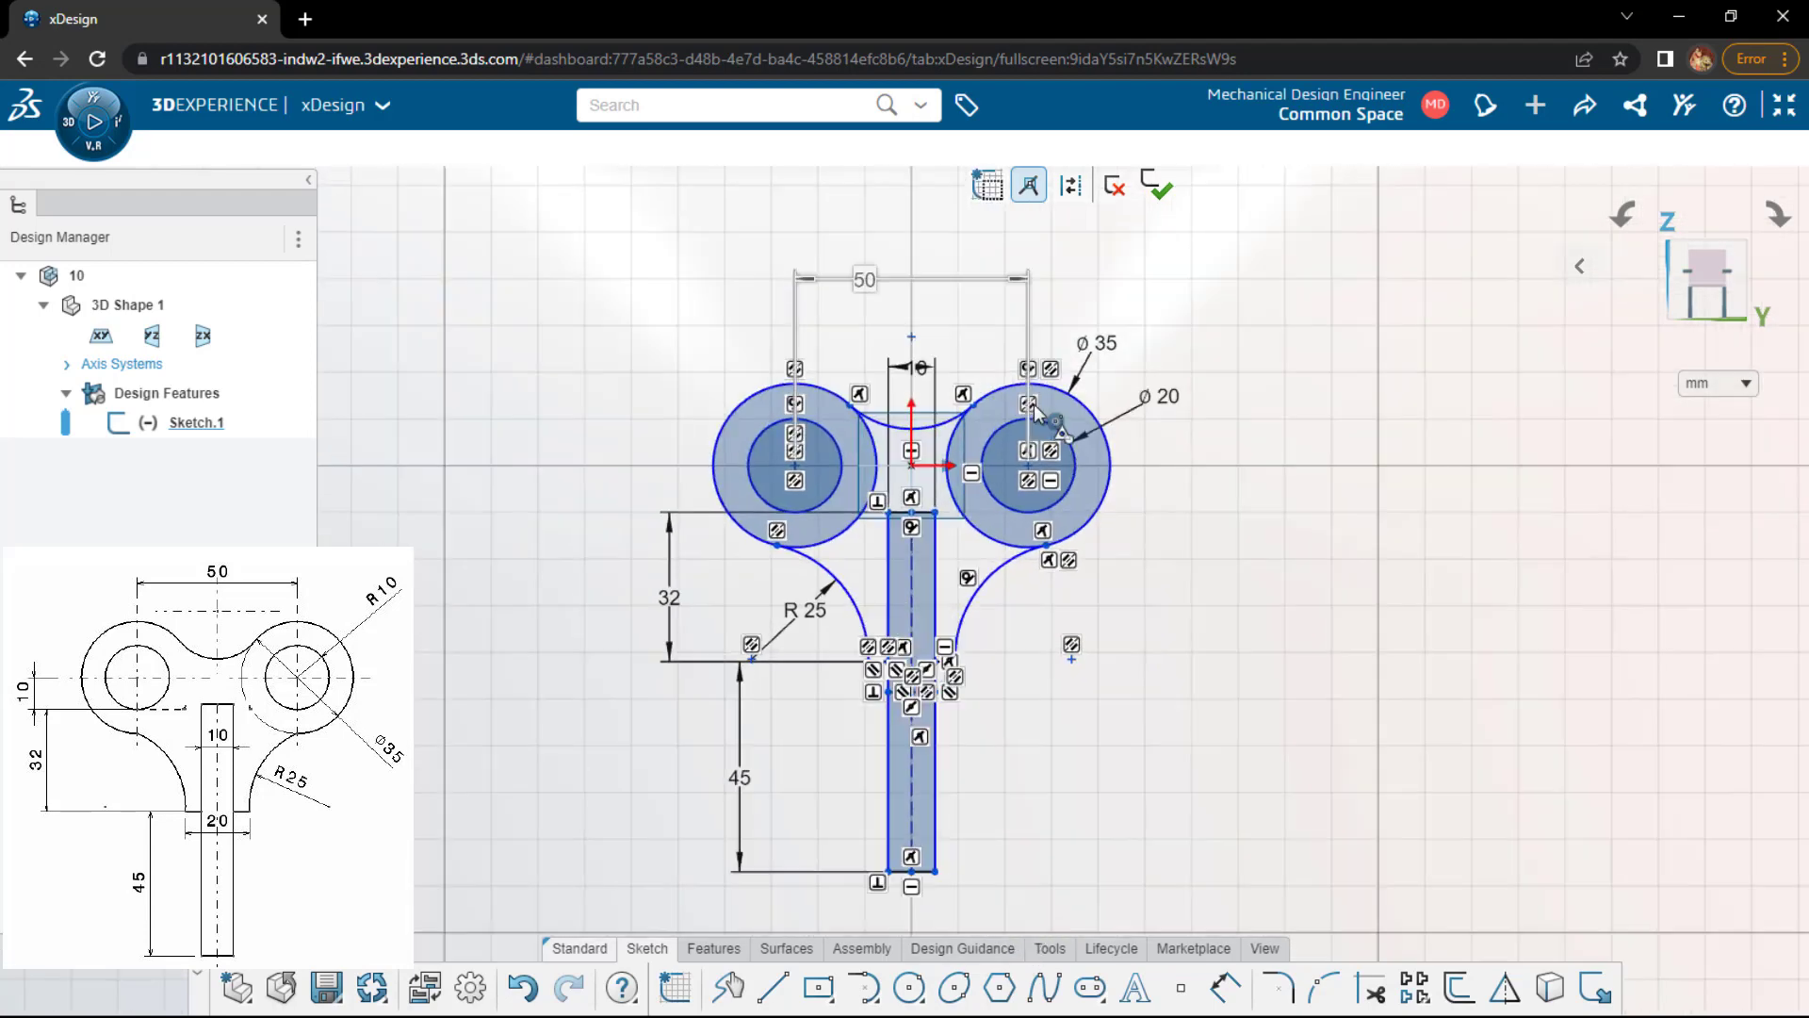
pyautogui.moveTo(1035, 383)
pyautogui.mouseDown()
pyautogui.moveTo(1045, 365)
pyautogui.moveTo(1025, 371)
pyautogui.mouseUp()
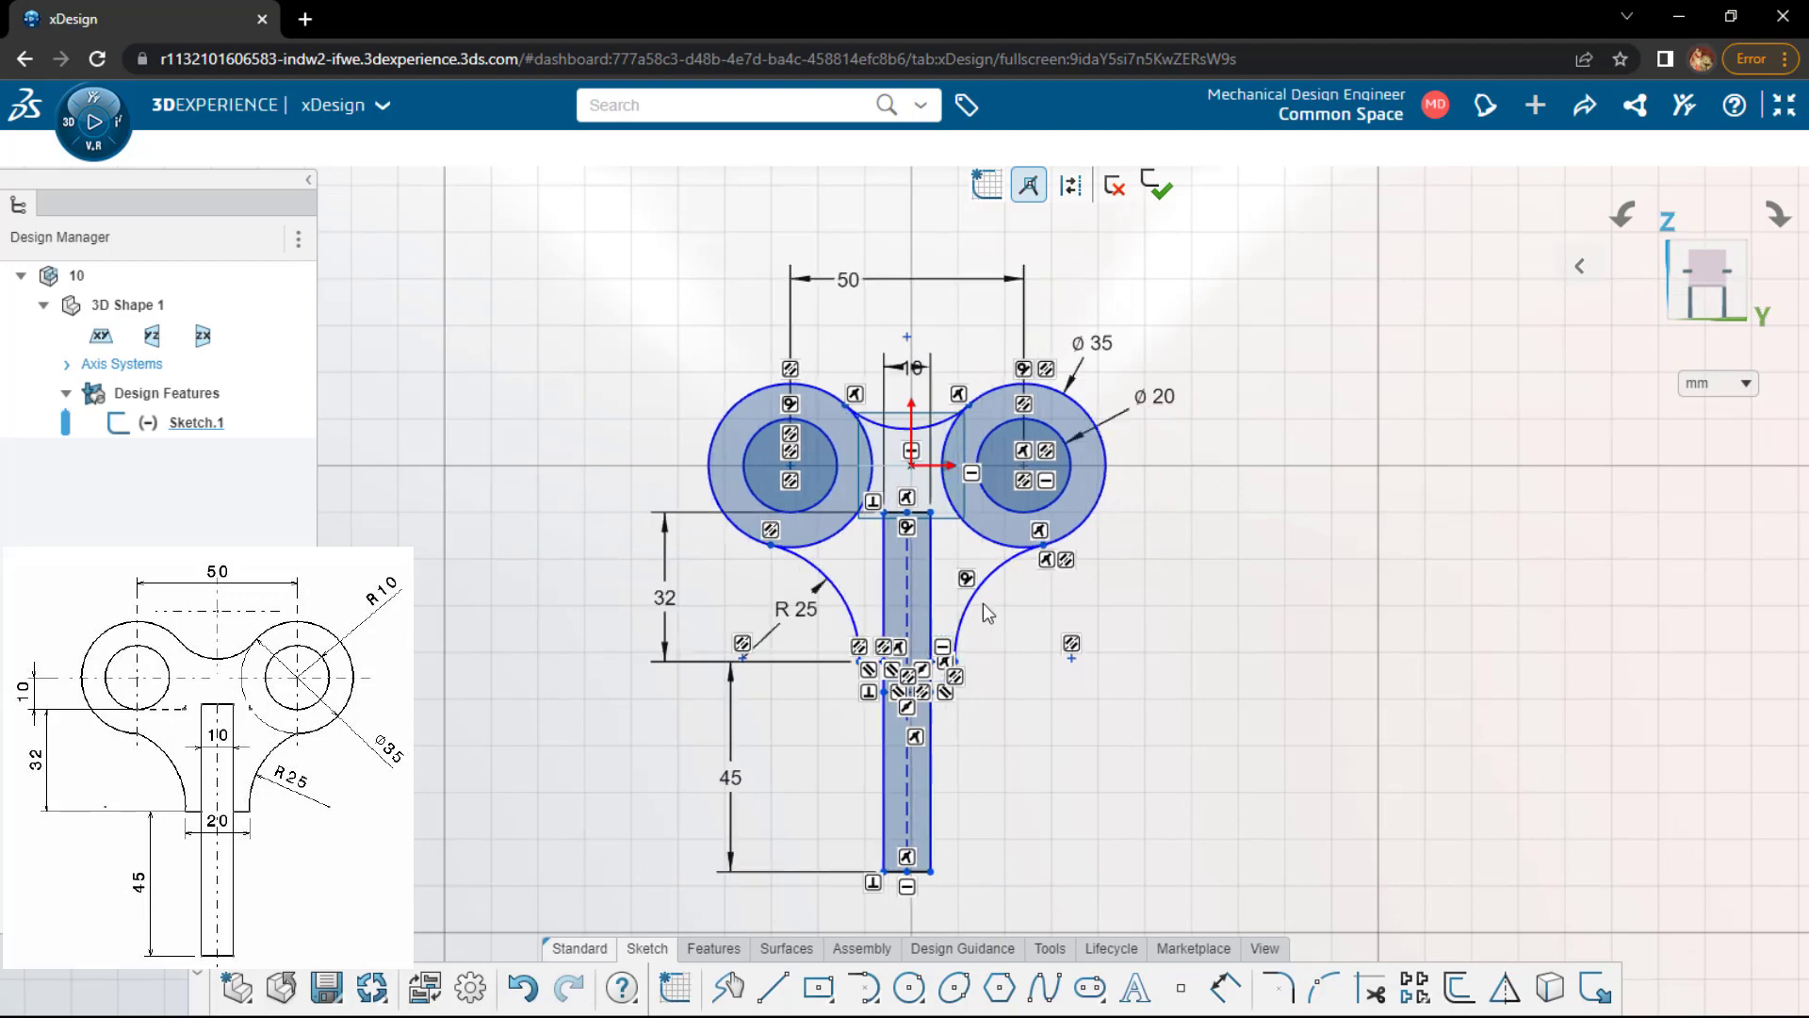
pyautogui.click(906, 565)
pyautogui.click(986, 390)
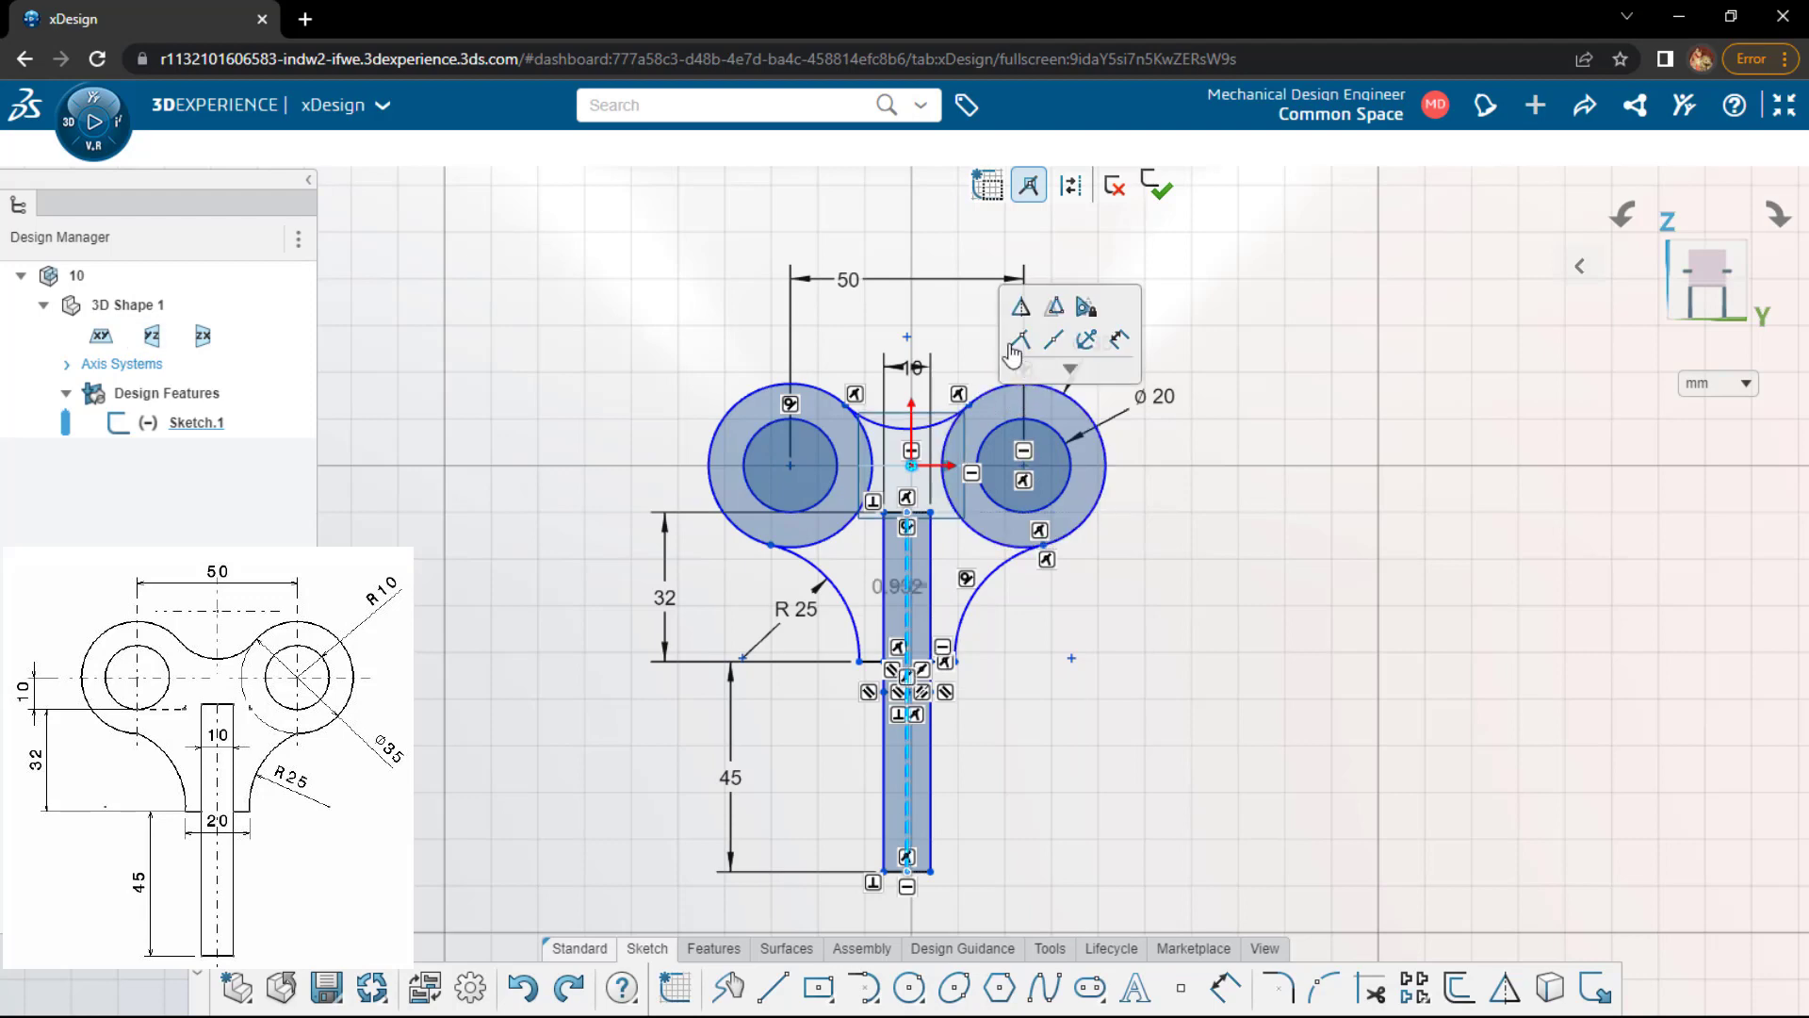
pyautogui.click(1270, 600)
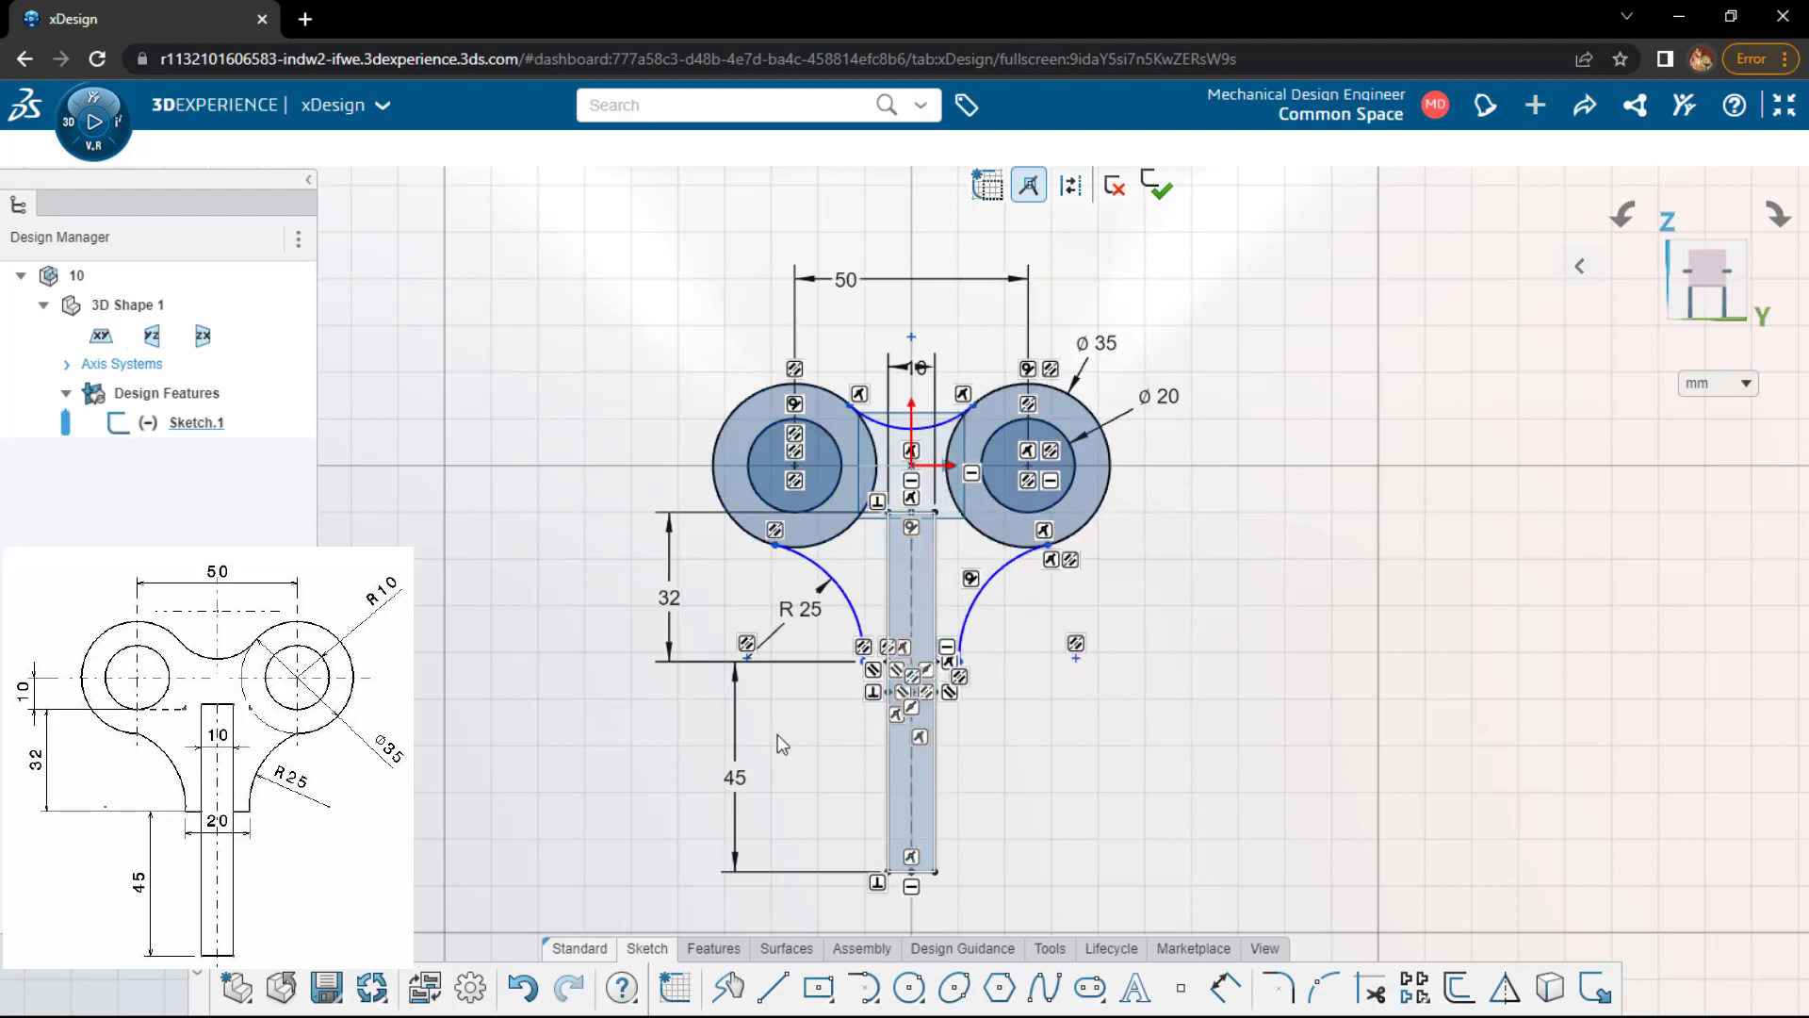
# - Dimension the radius of the upper arc between the two rings as 20 mm
pyautogui.scroll(1, 588, 507)
pyautogui.scroll(1, 588, 507)
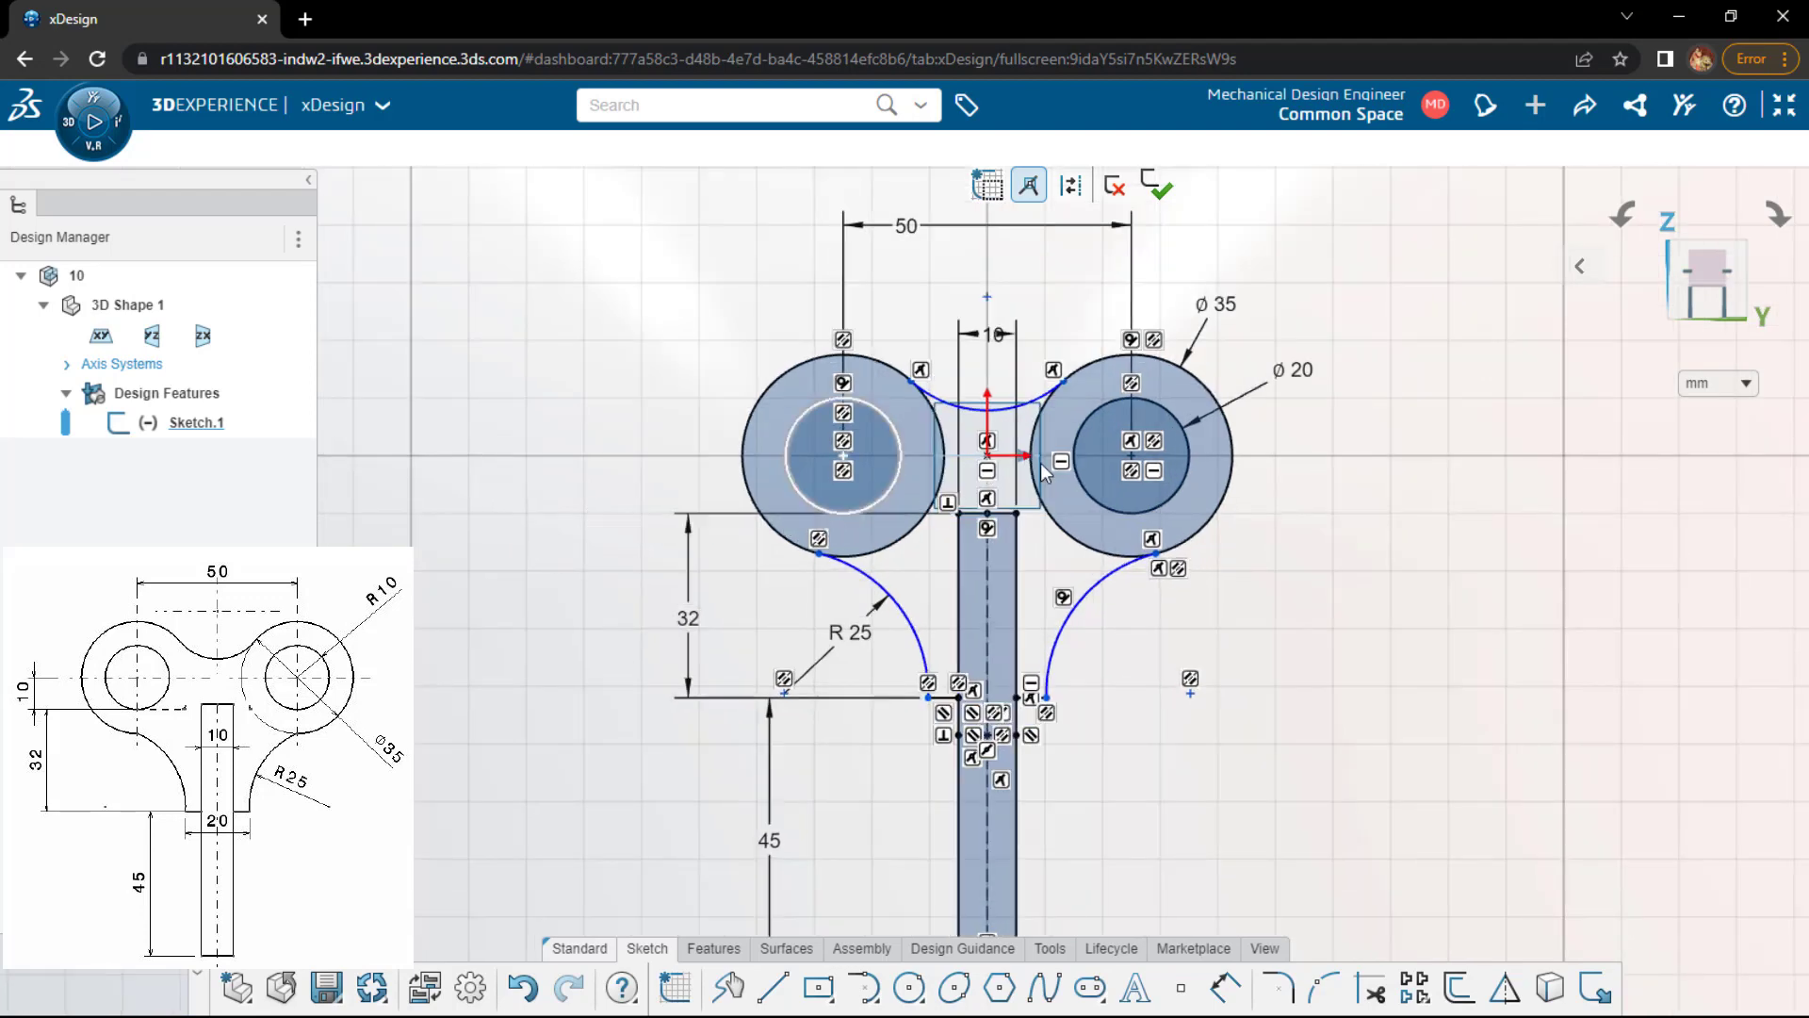
pyautogui.click(1225, 988)
pyautogui.click(1026, 400)
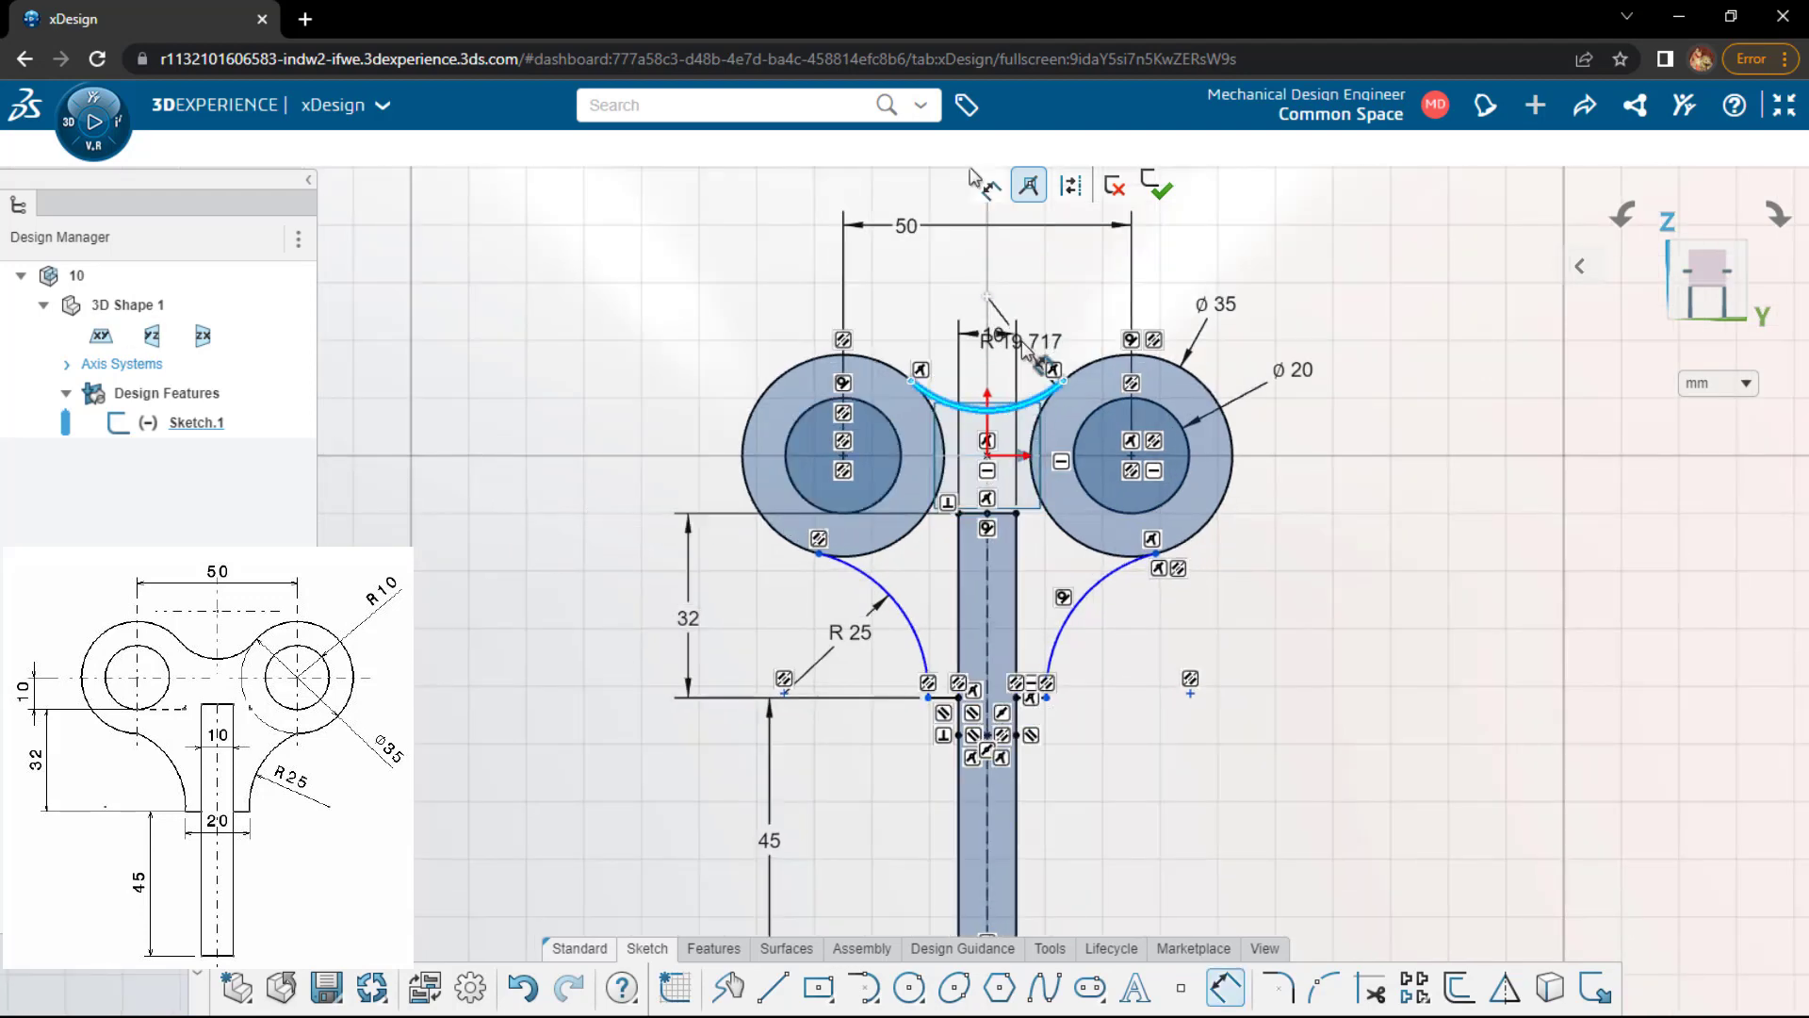
pyautogui.click(1023, 345)
pyautogui.write('20')
pyautogui.press('Return')
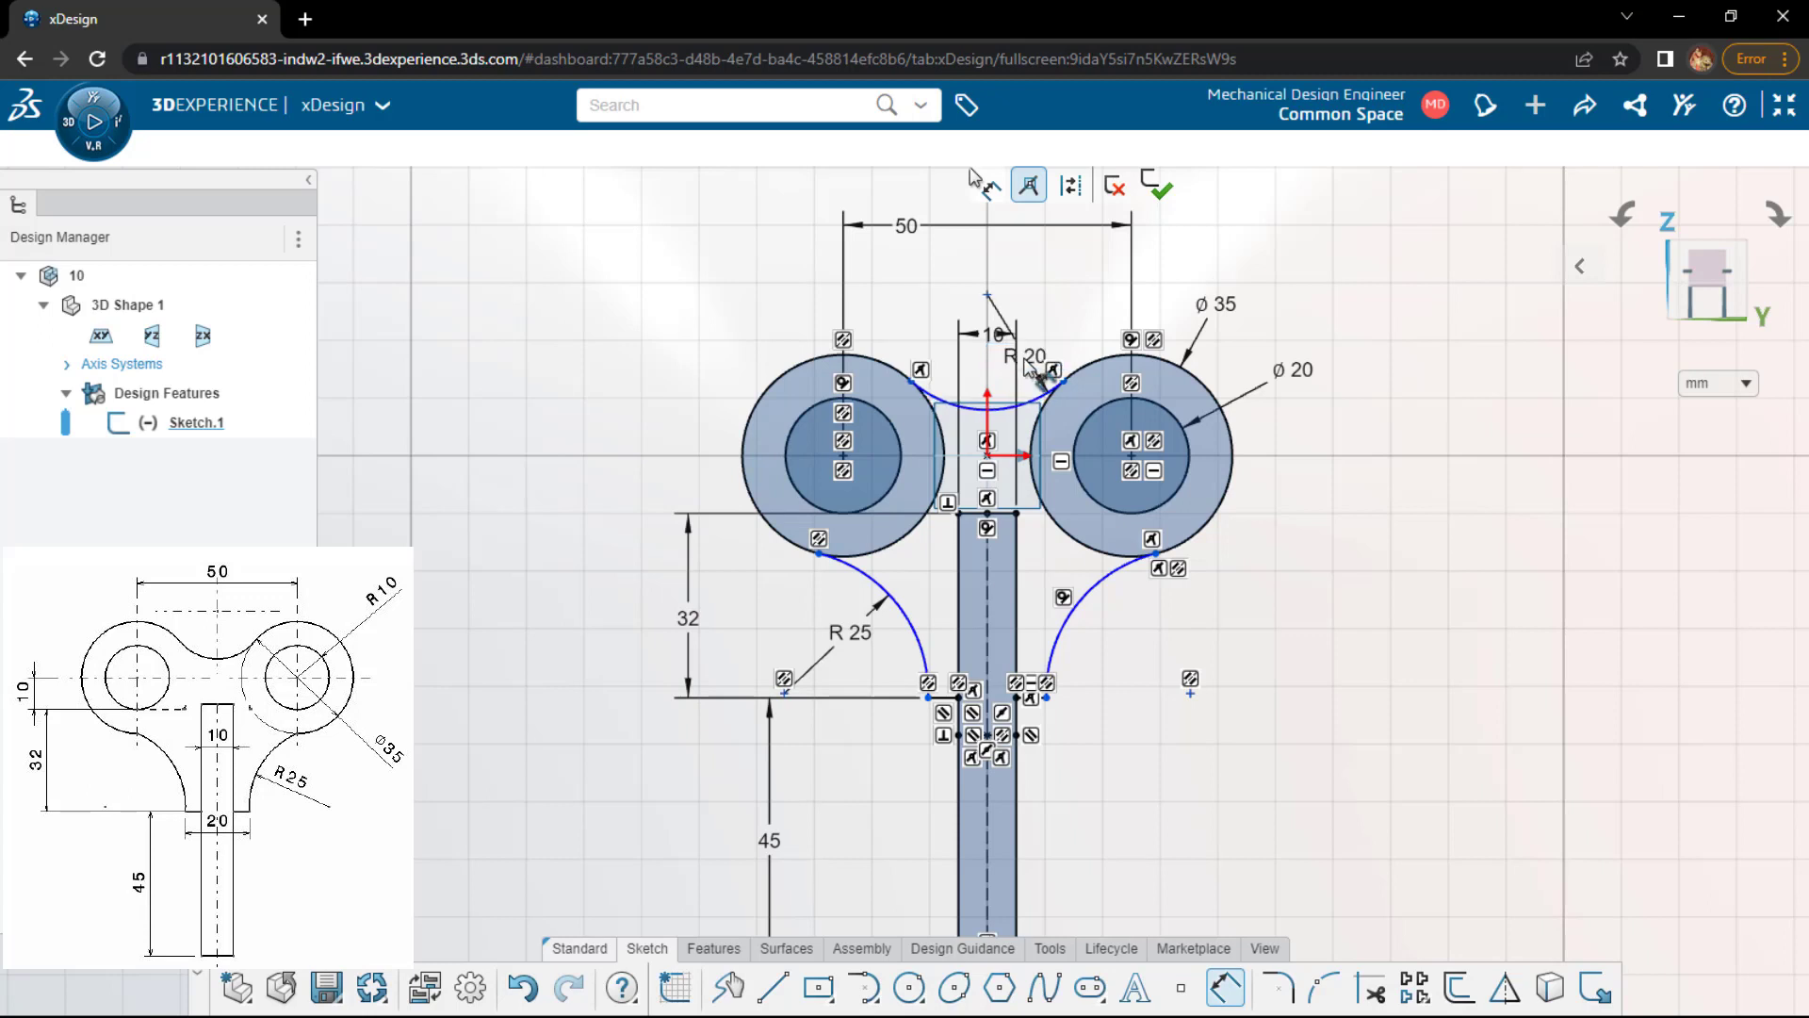
# - Make the upper arc tangent to the outer circles of both rings
pyautogui.press('Escape')
pyautogui.click(943, 407)
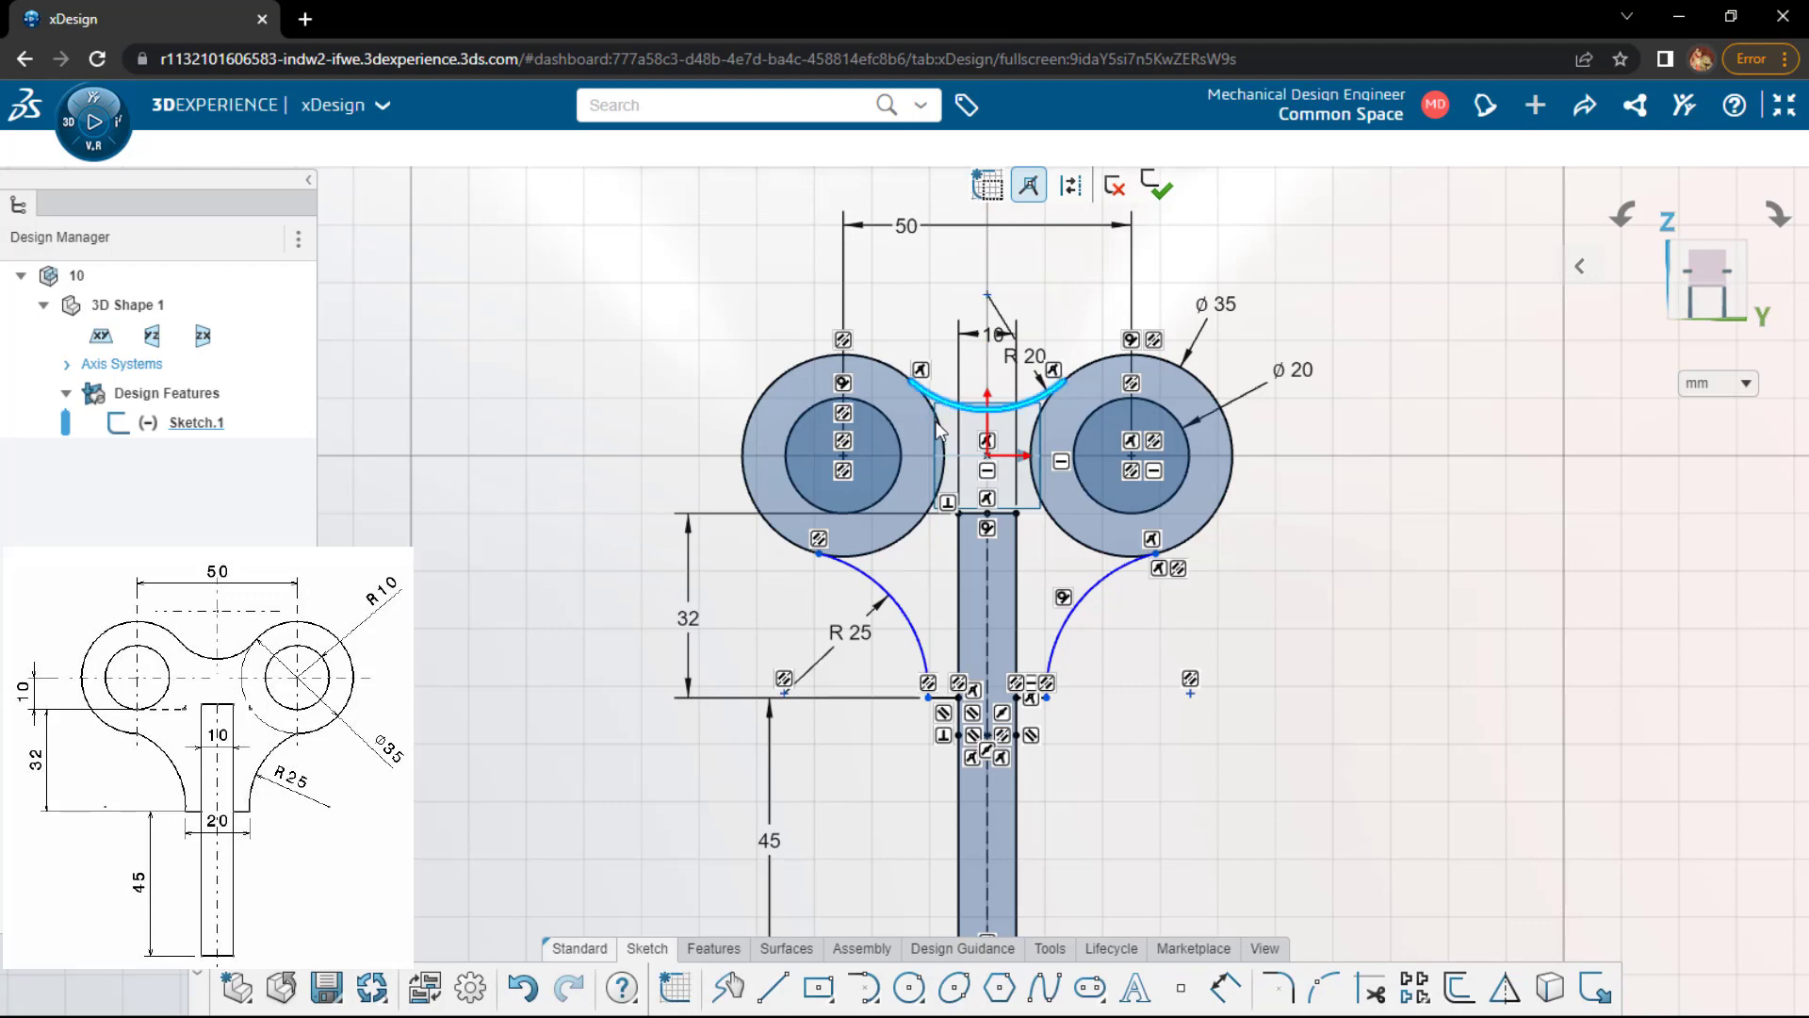
pyautogui.click(940, 424)
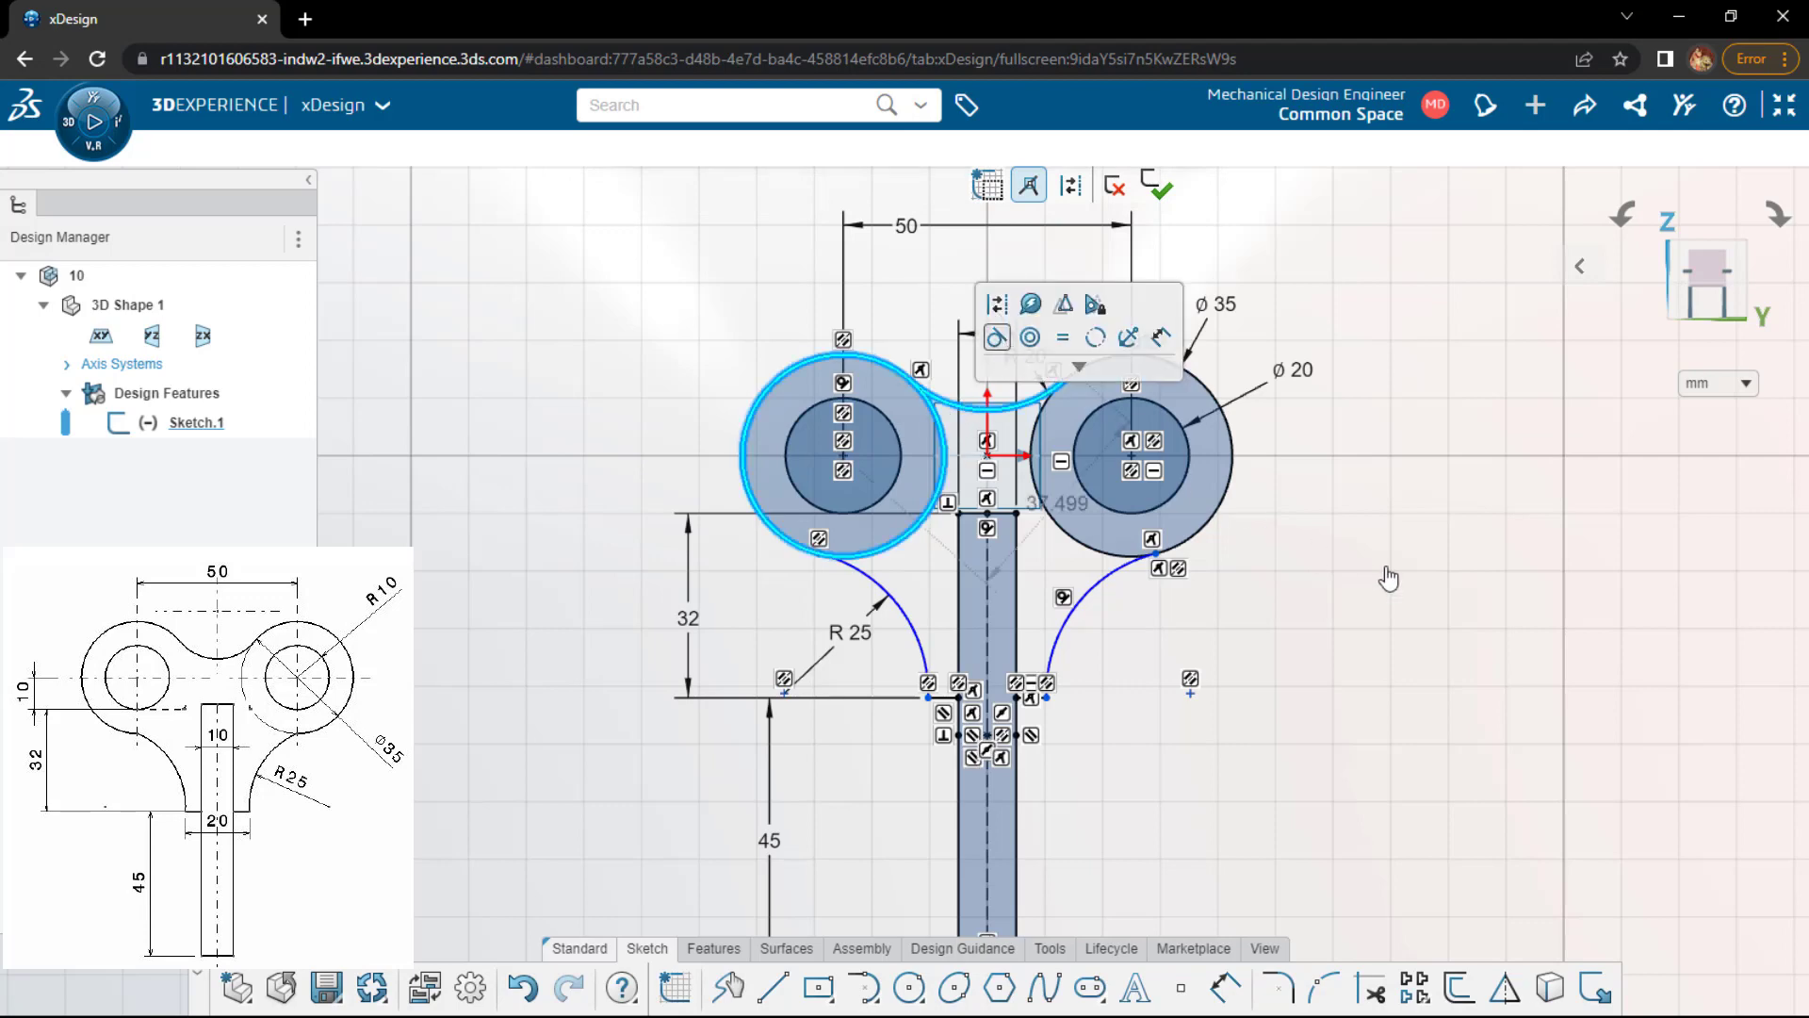
pyautogui.click(1000, 345)
pyautogui.click(1044, 404)
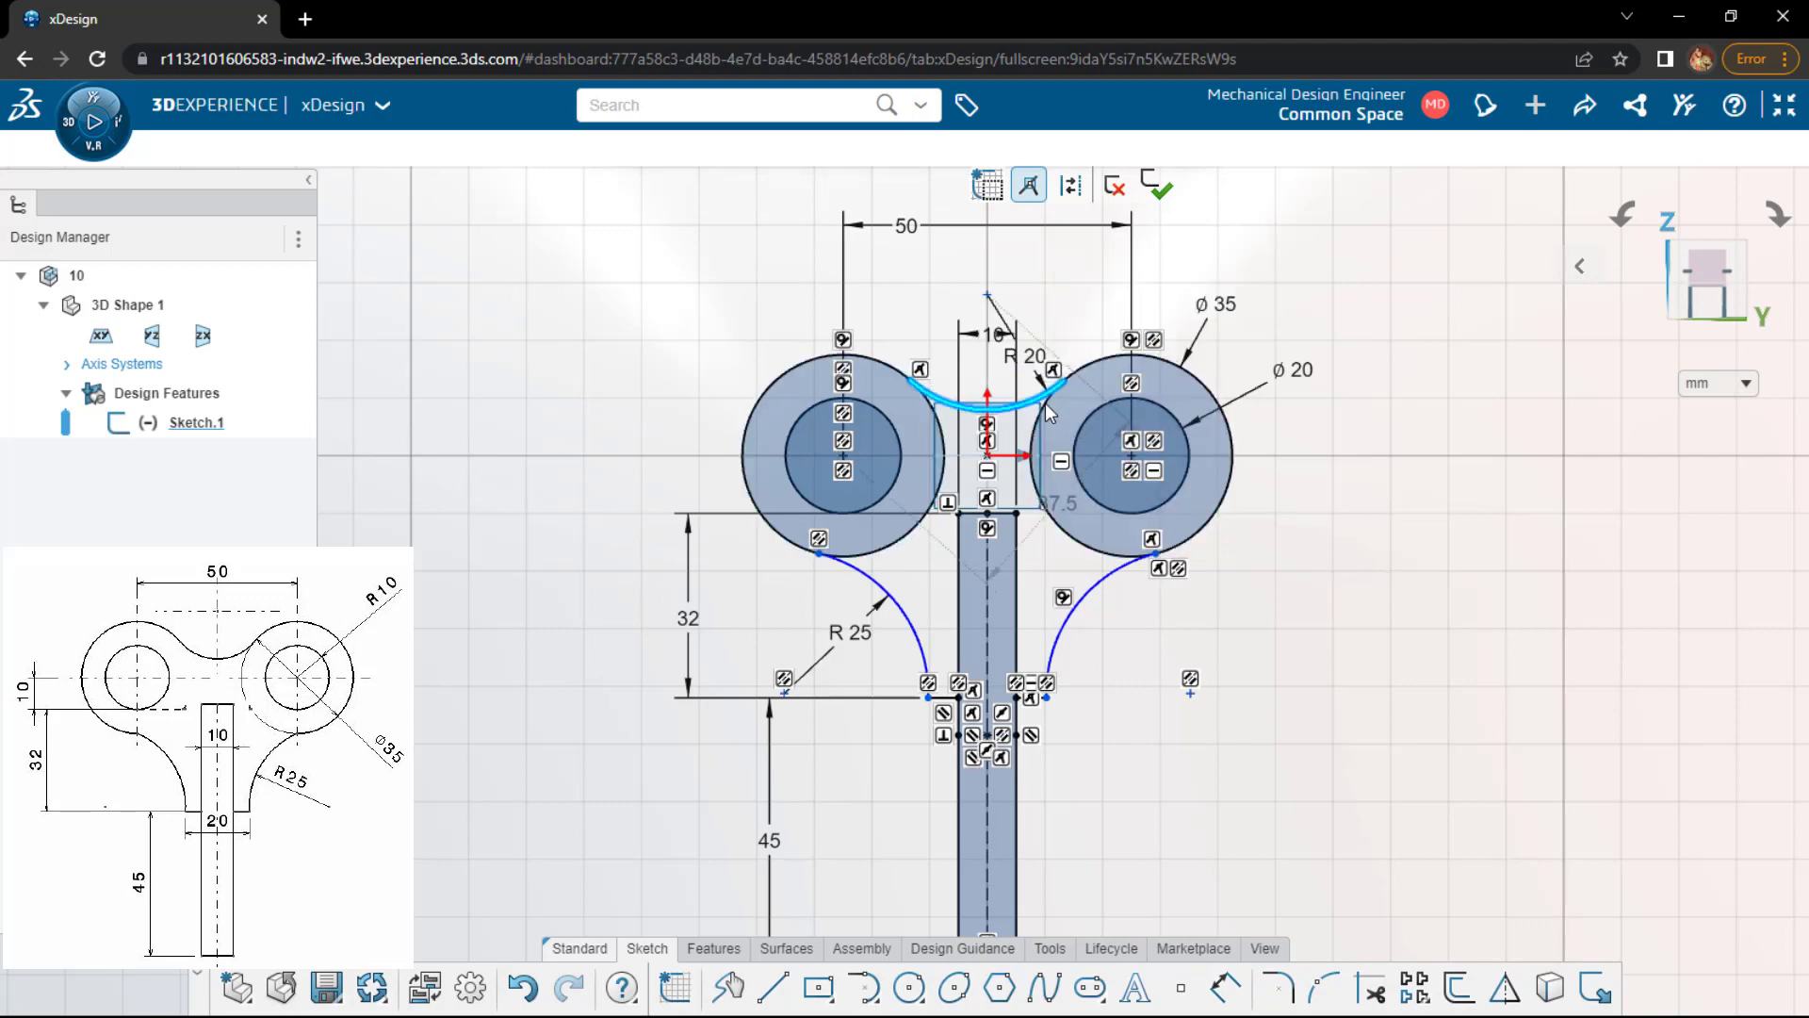
pyautogui.click(1085, 388)
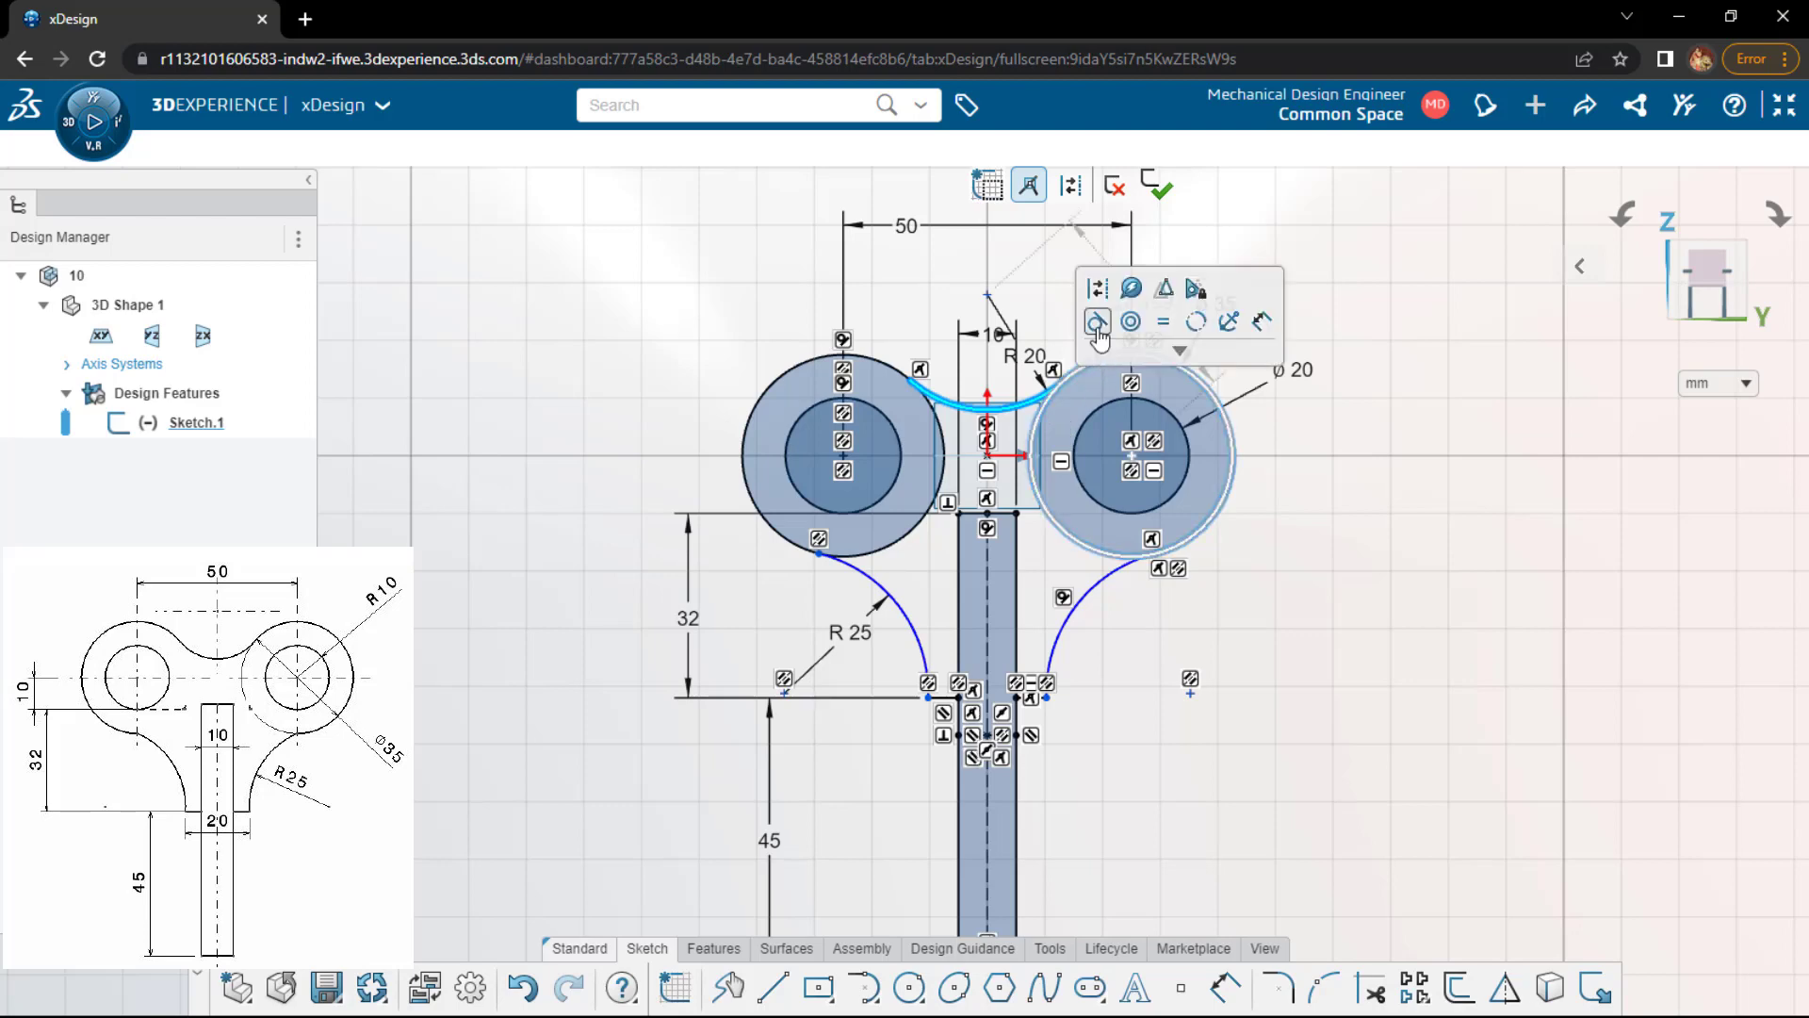
pyautogui.click(1098, 330)
pyautogui.click(1459, 577)
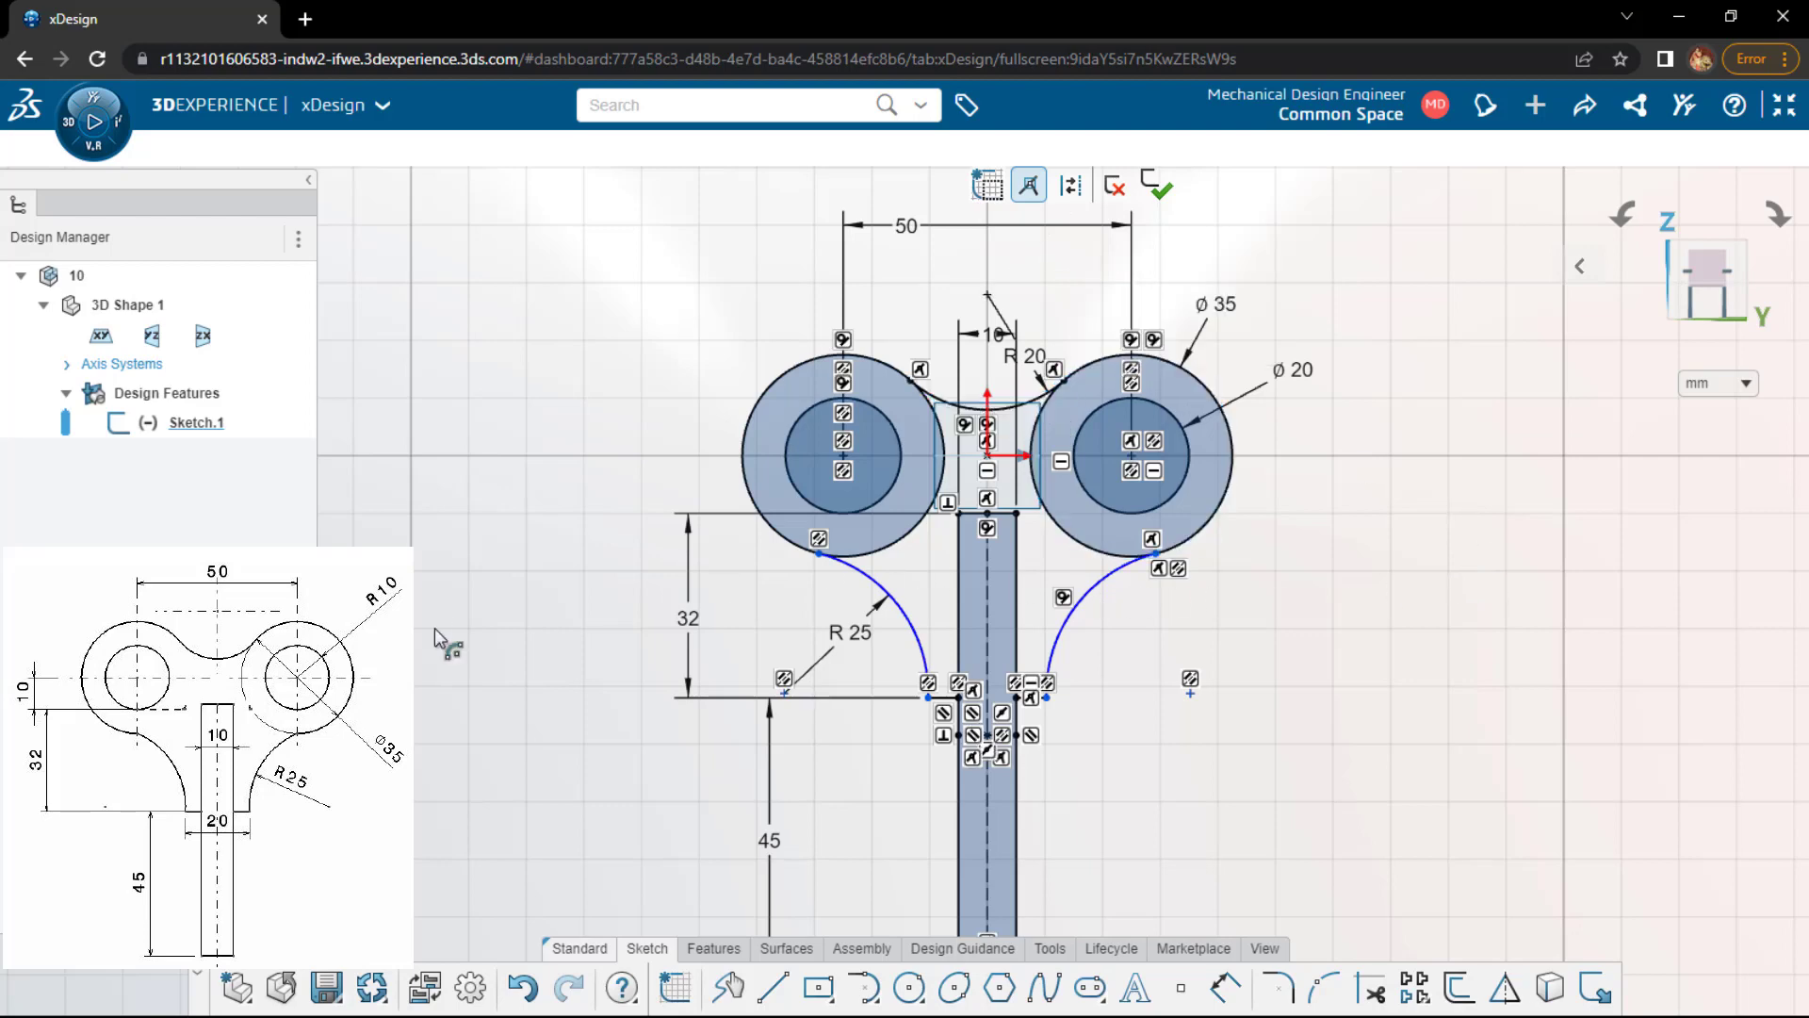
# - Dimension the width between the outer ends of the two shoulder lines as 20 mm
pyautogui.scroll(1, 506, 694)
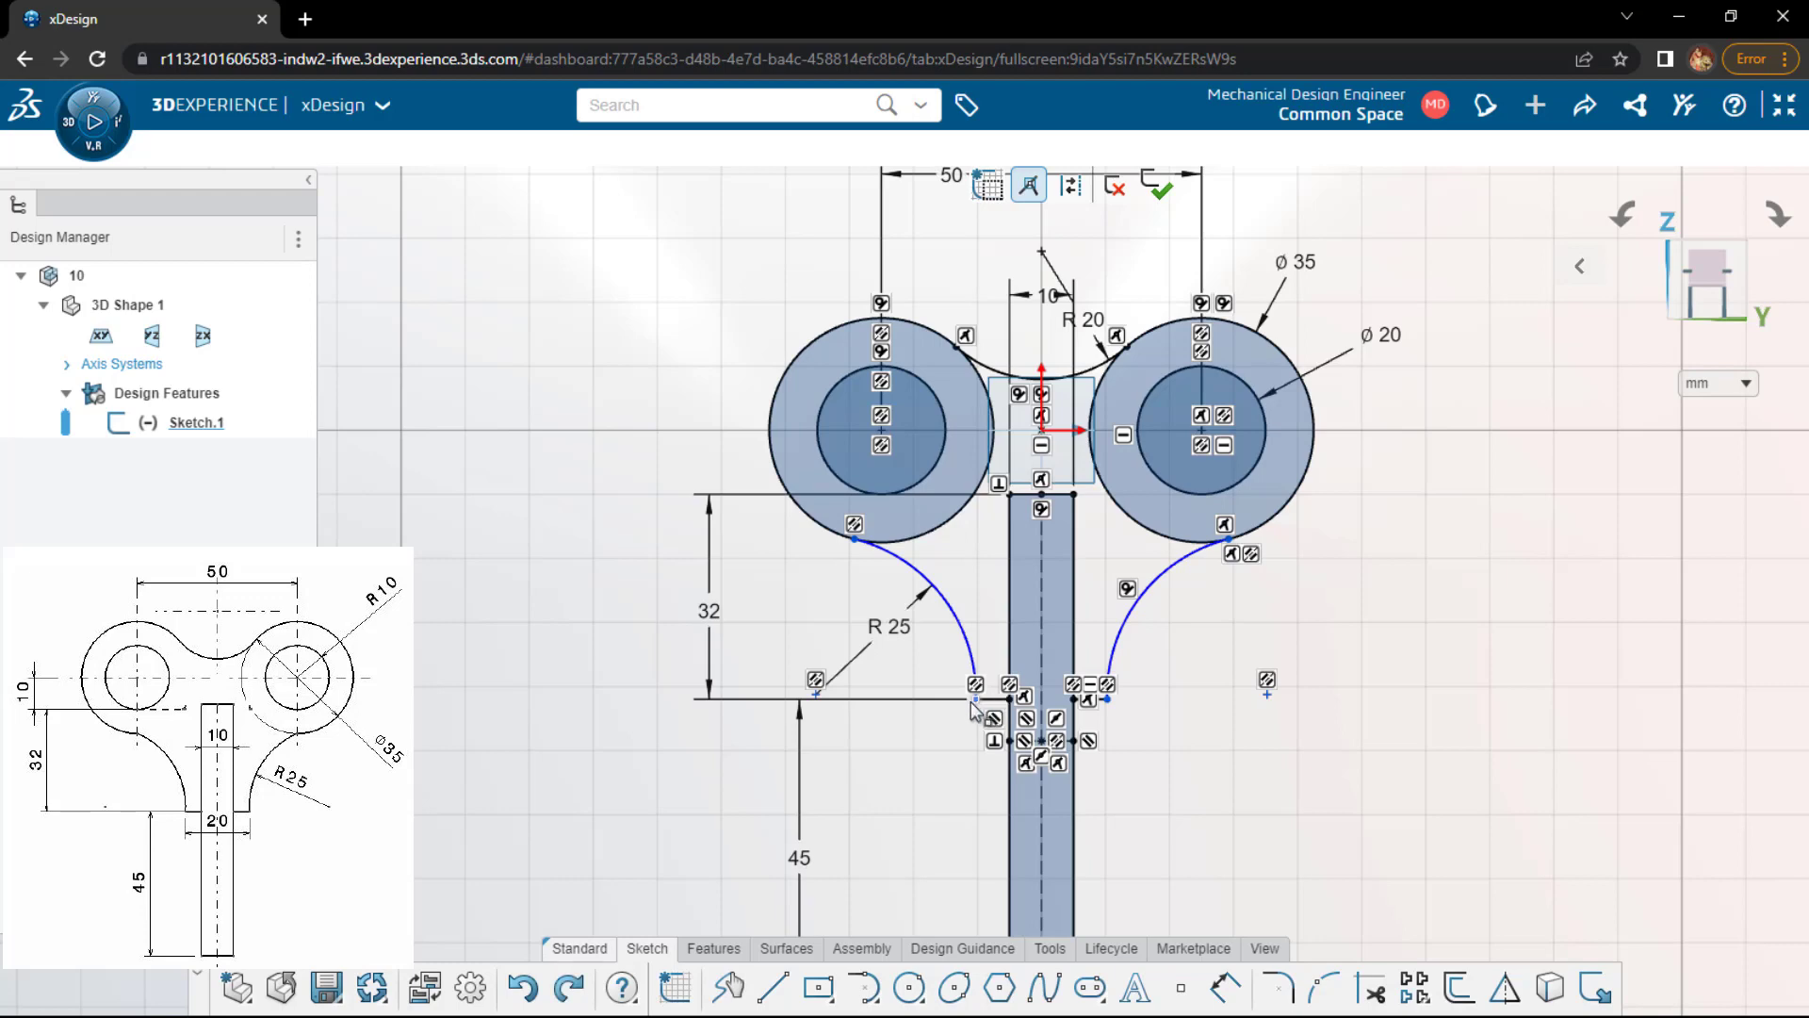
pyautogui.click(974, 701)
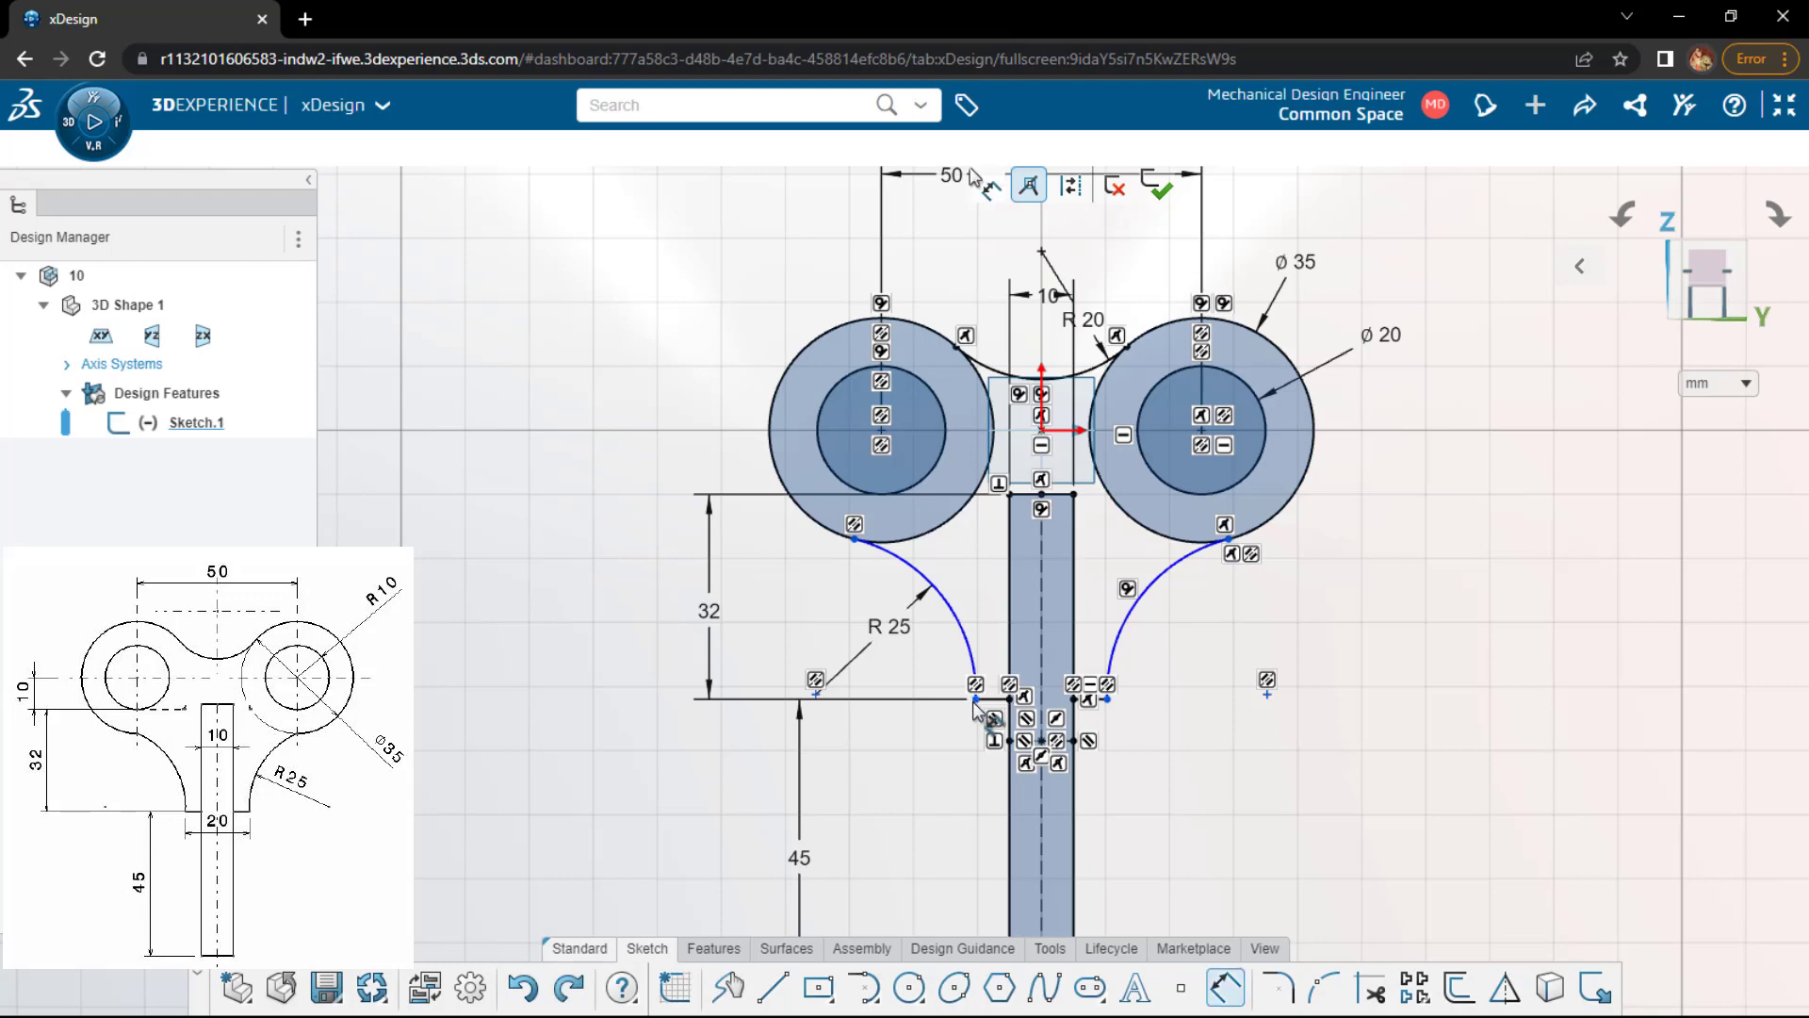
pyautogui.click(1108, 700)
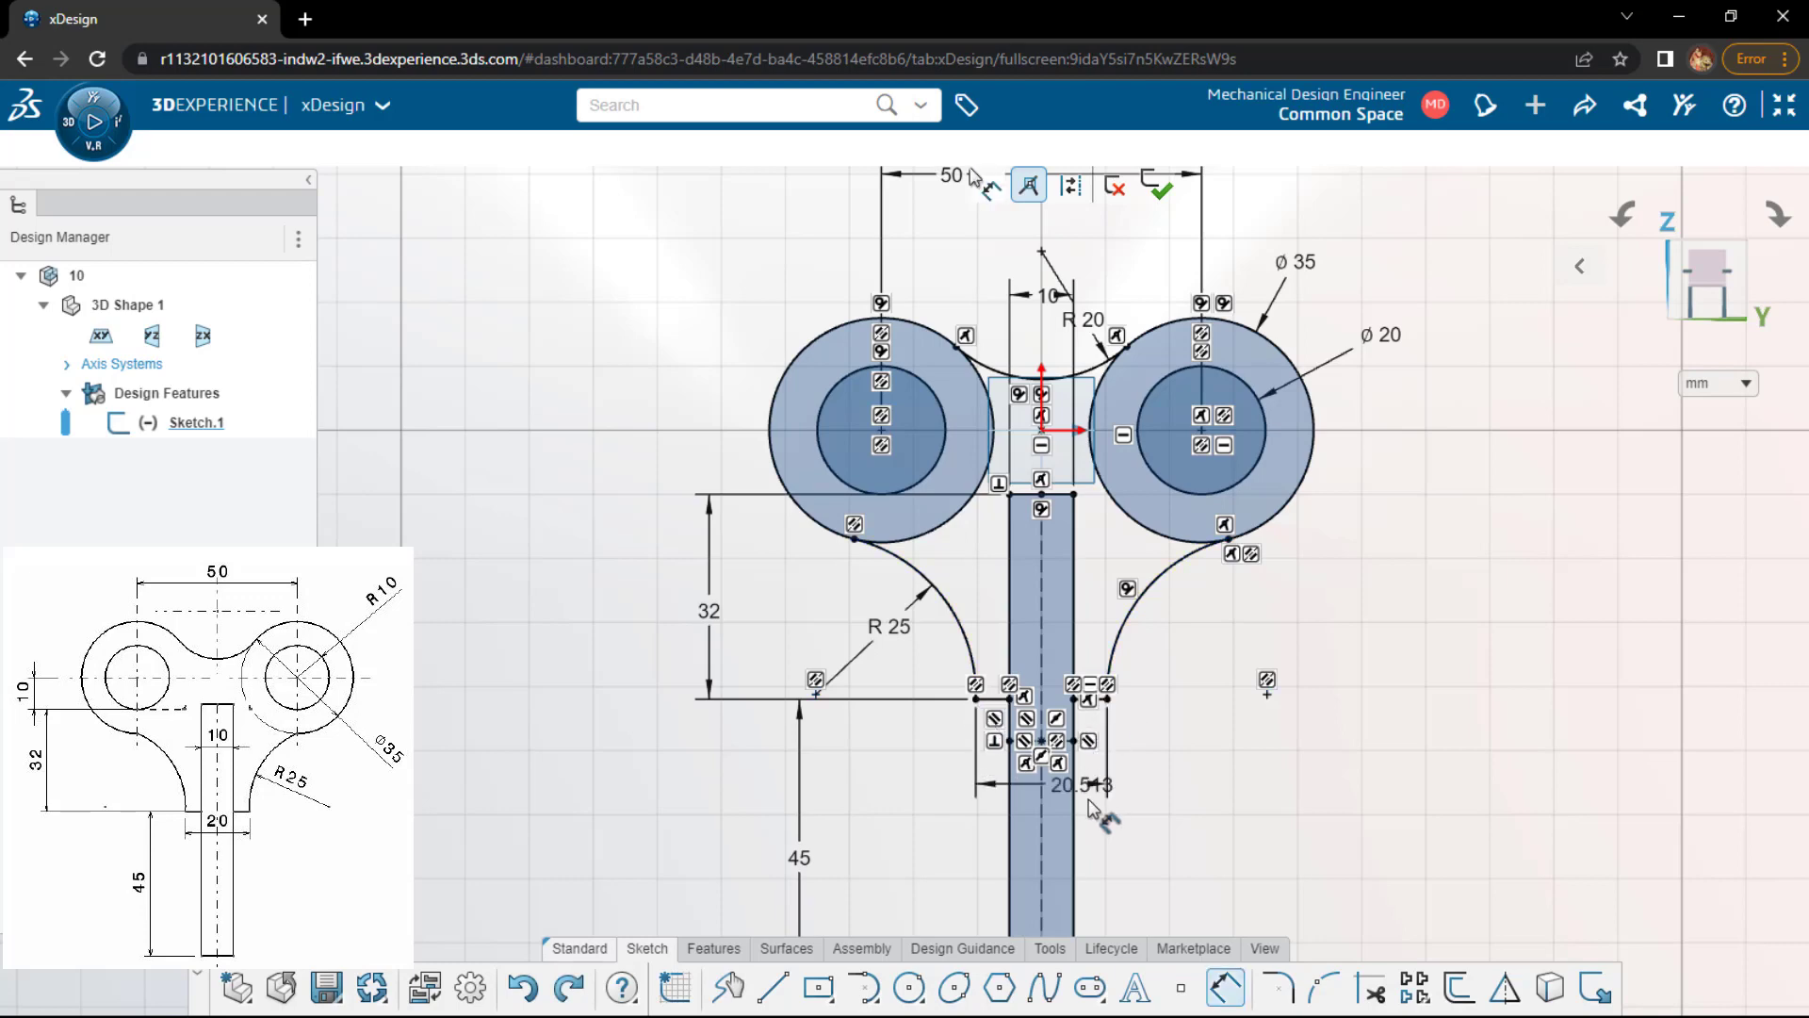
pyautogui.click(1160, 887)
pyautogui.press('Return')
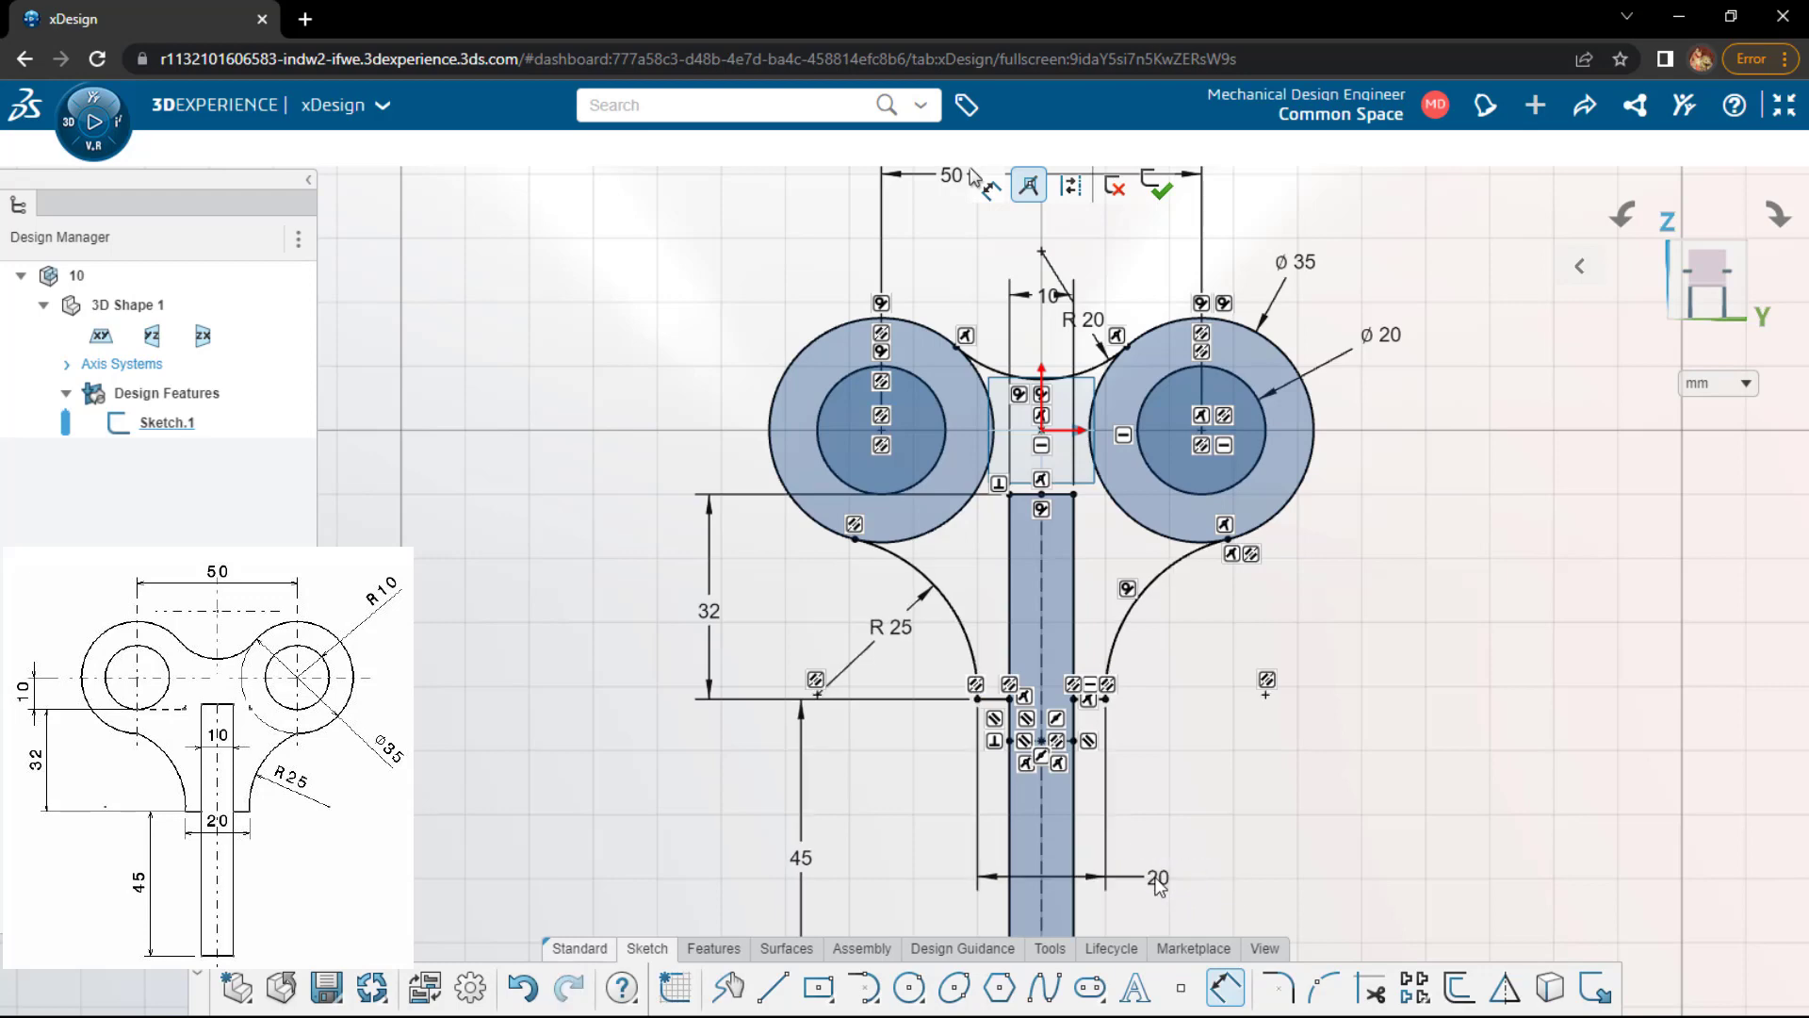
# - Trim the inner portions of both rings' outer circles between the upper arc and the side arcs
pyautogui.moveTo(582, 693); pyautogui.dragTo(694, 658, button='middle')
pyautogui.rightClick(695, 820)
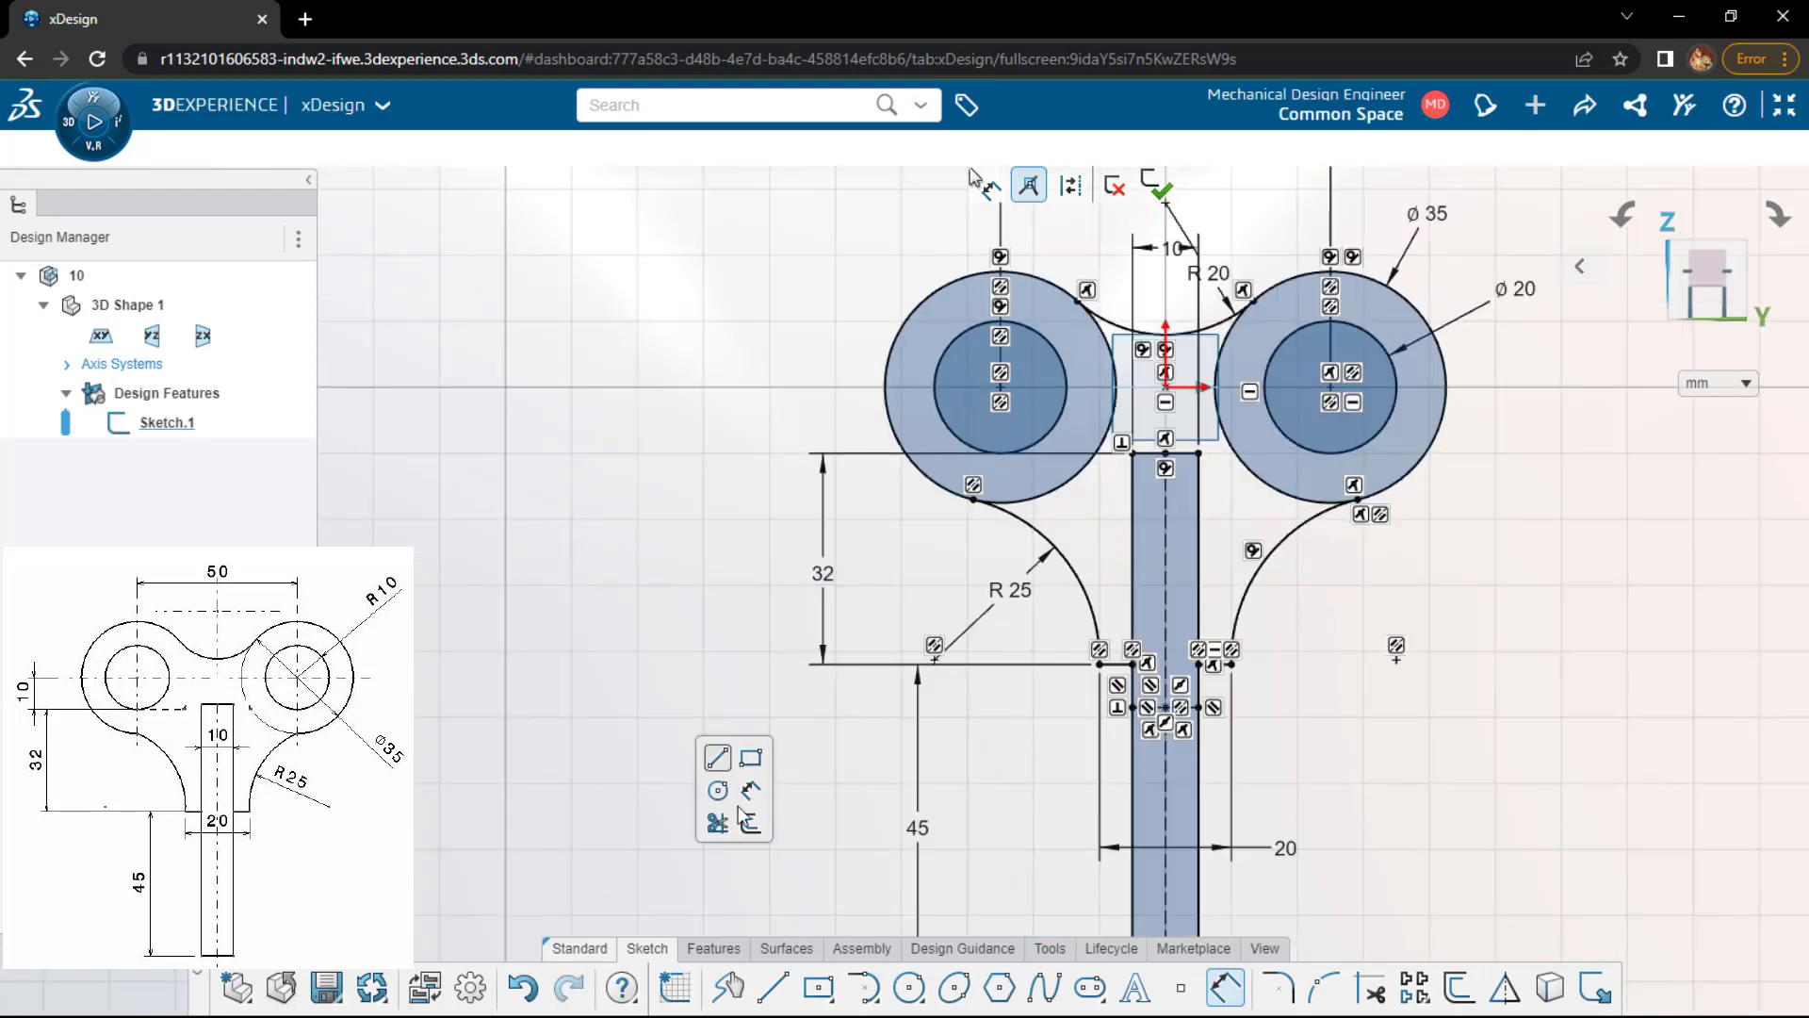
pyautogui.click(717, 823)
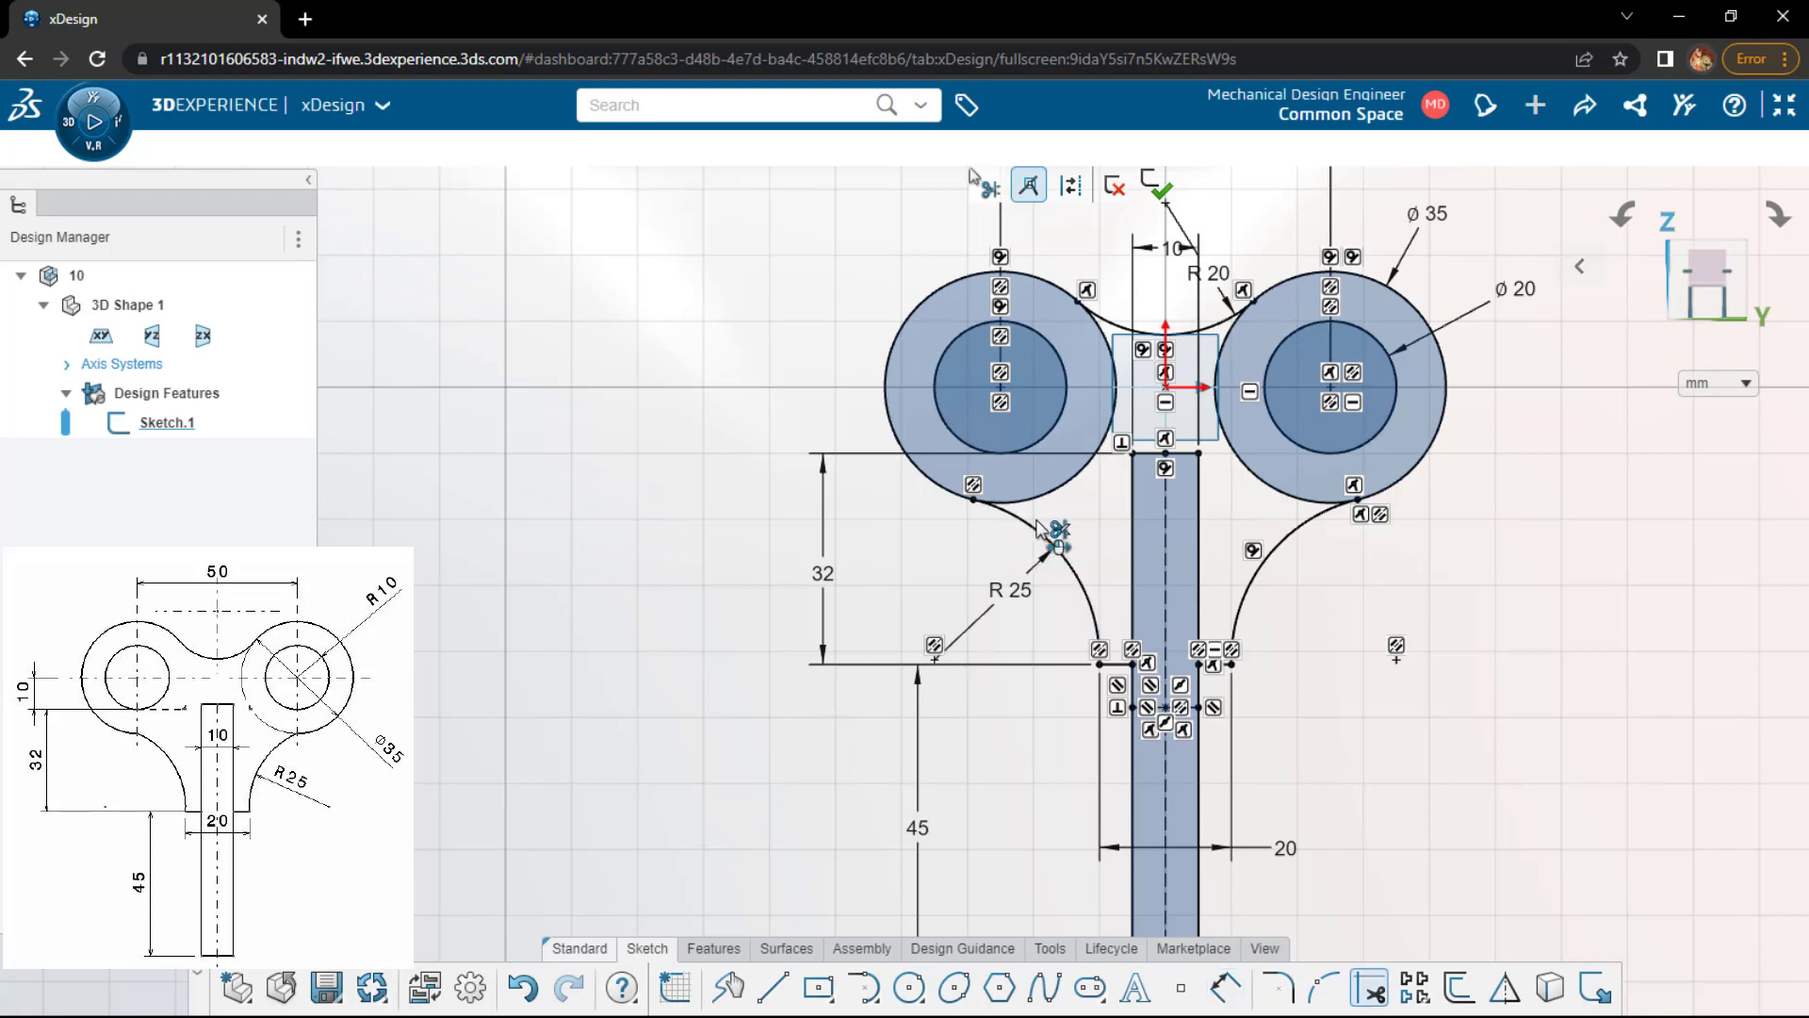
pyautogui.scroll(-2, 1041, 521)
pyautogui.click(1038, 489)
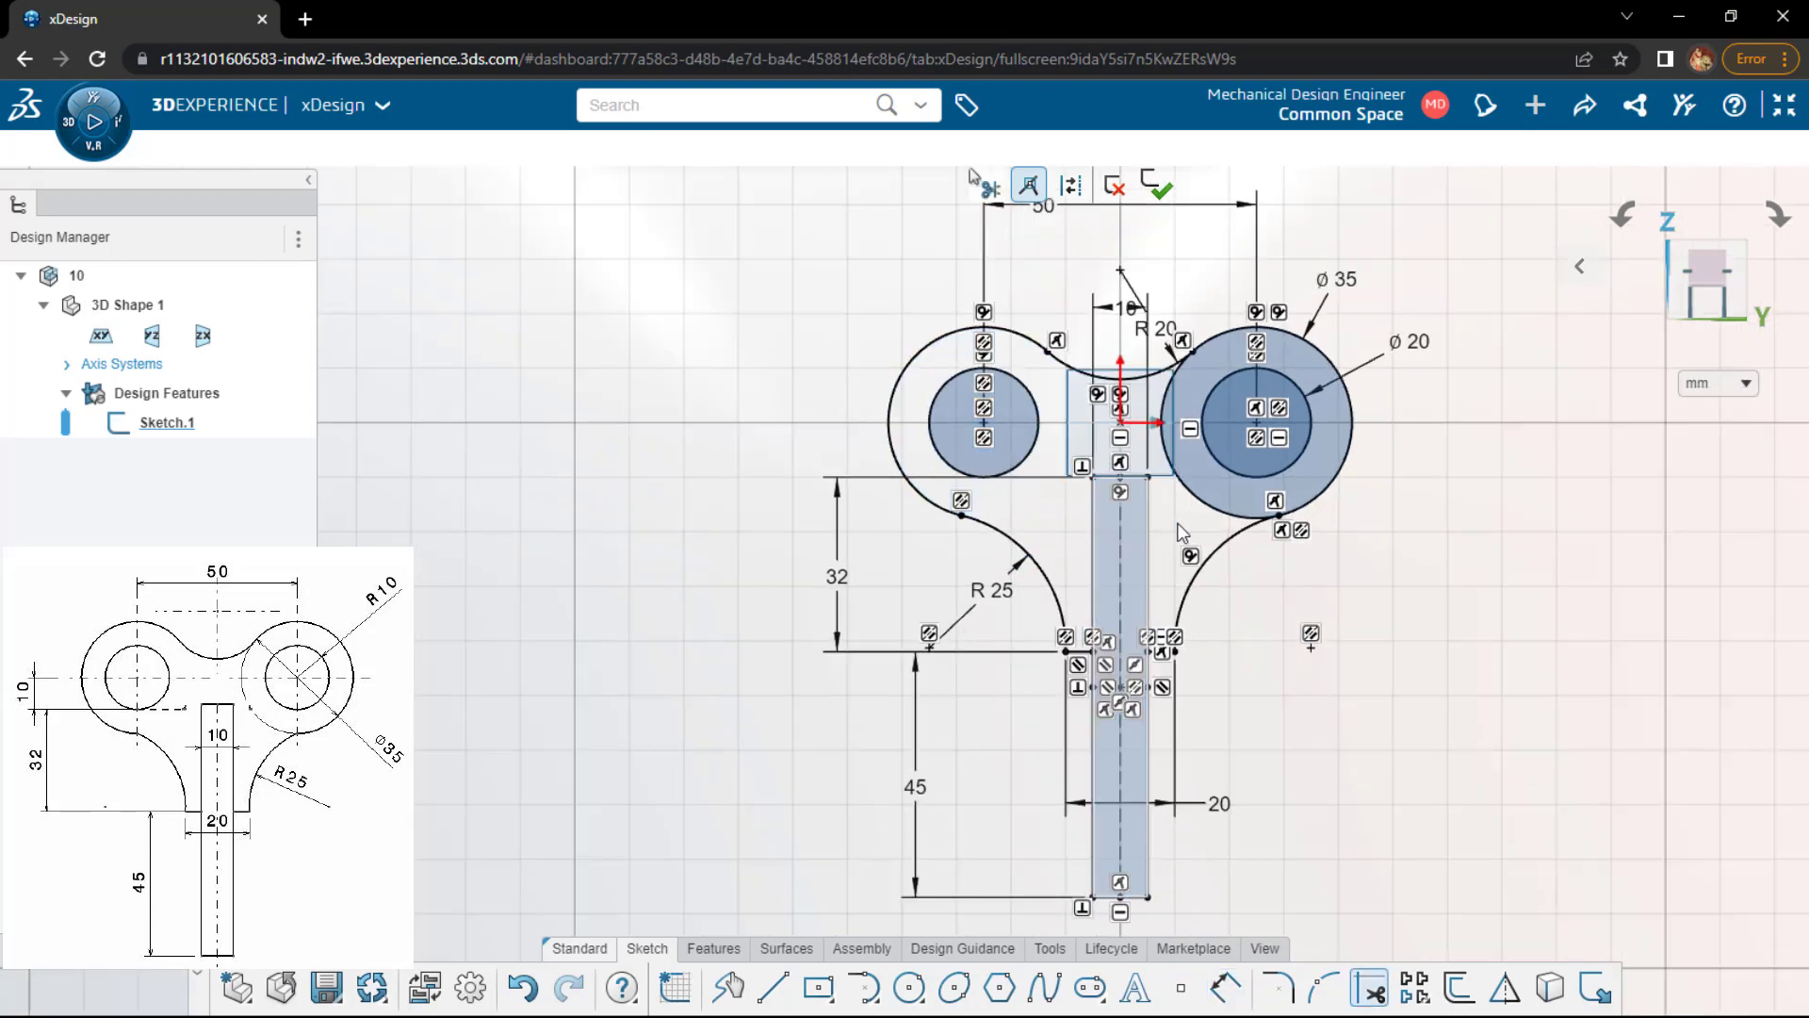
pyautogui.click(1196, 481)
pyautogui.scroll(-1, 772, 666)
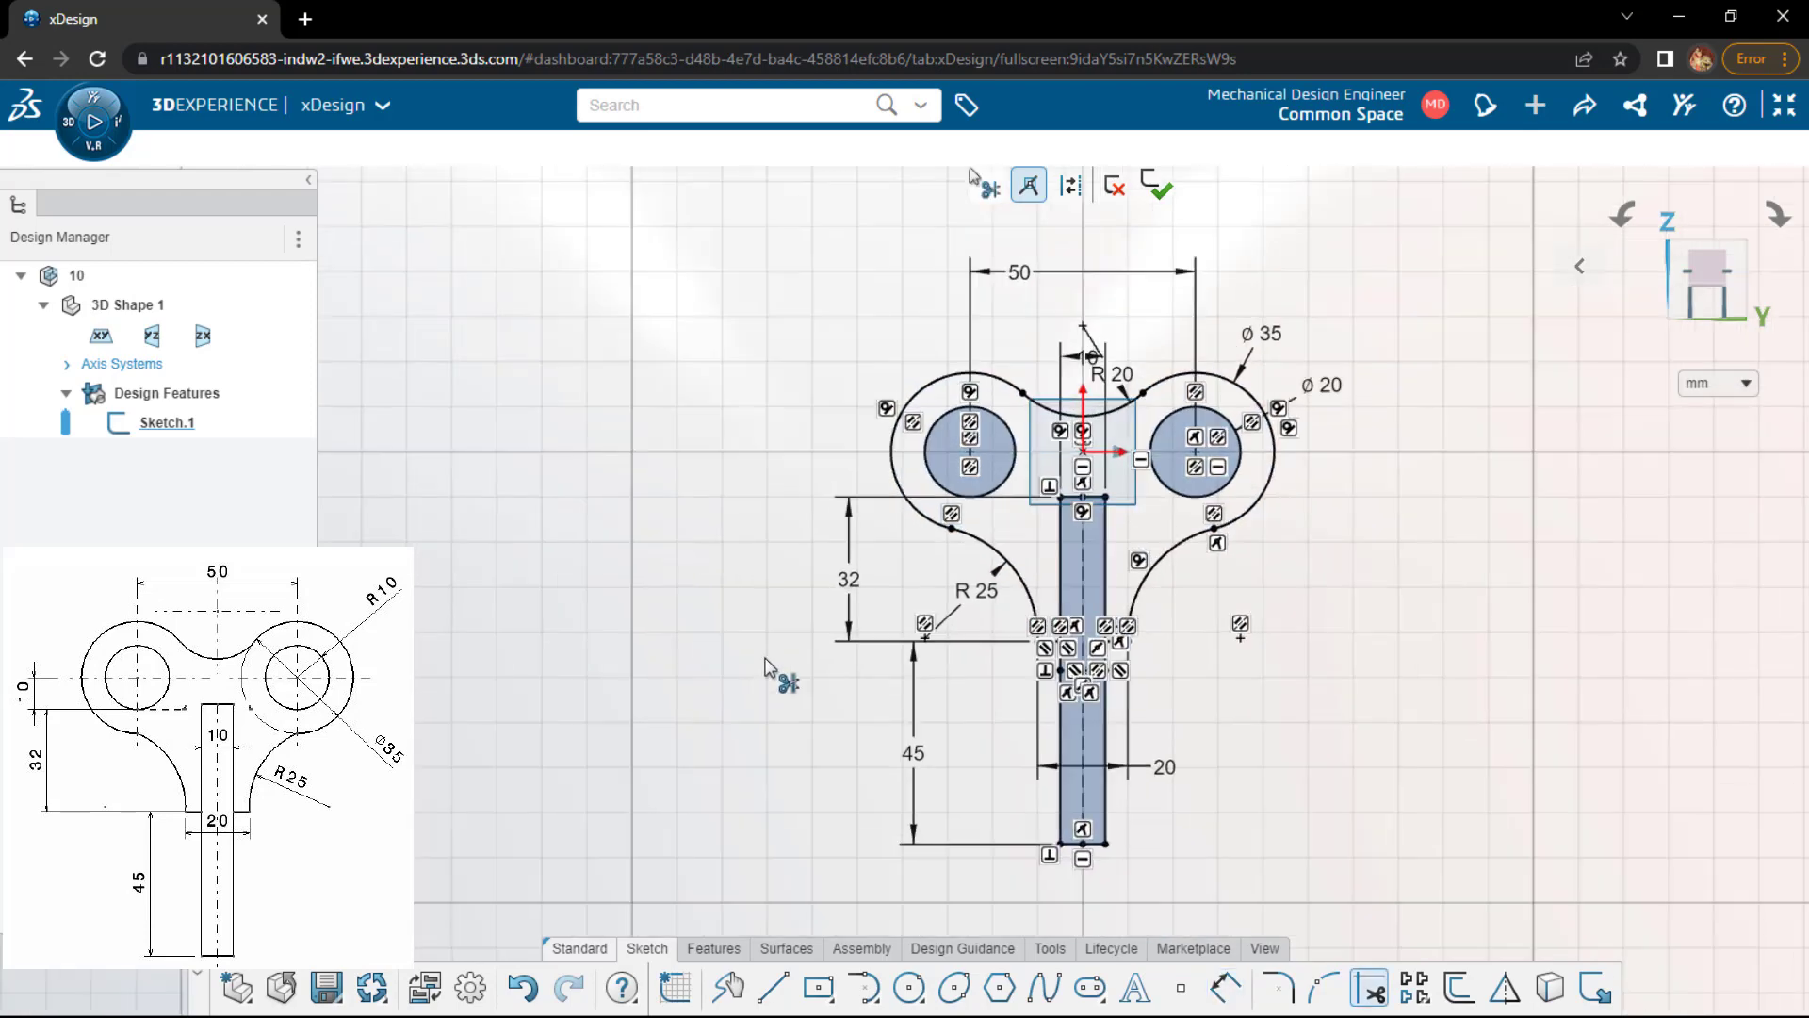
pyautogui.scroll(-1, 765, 662)
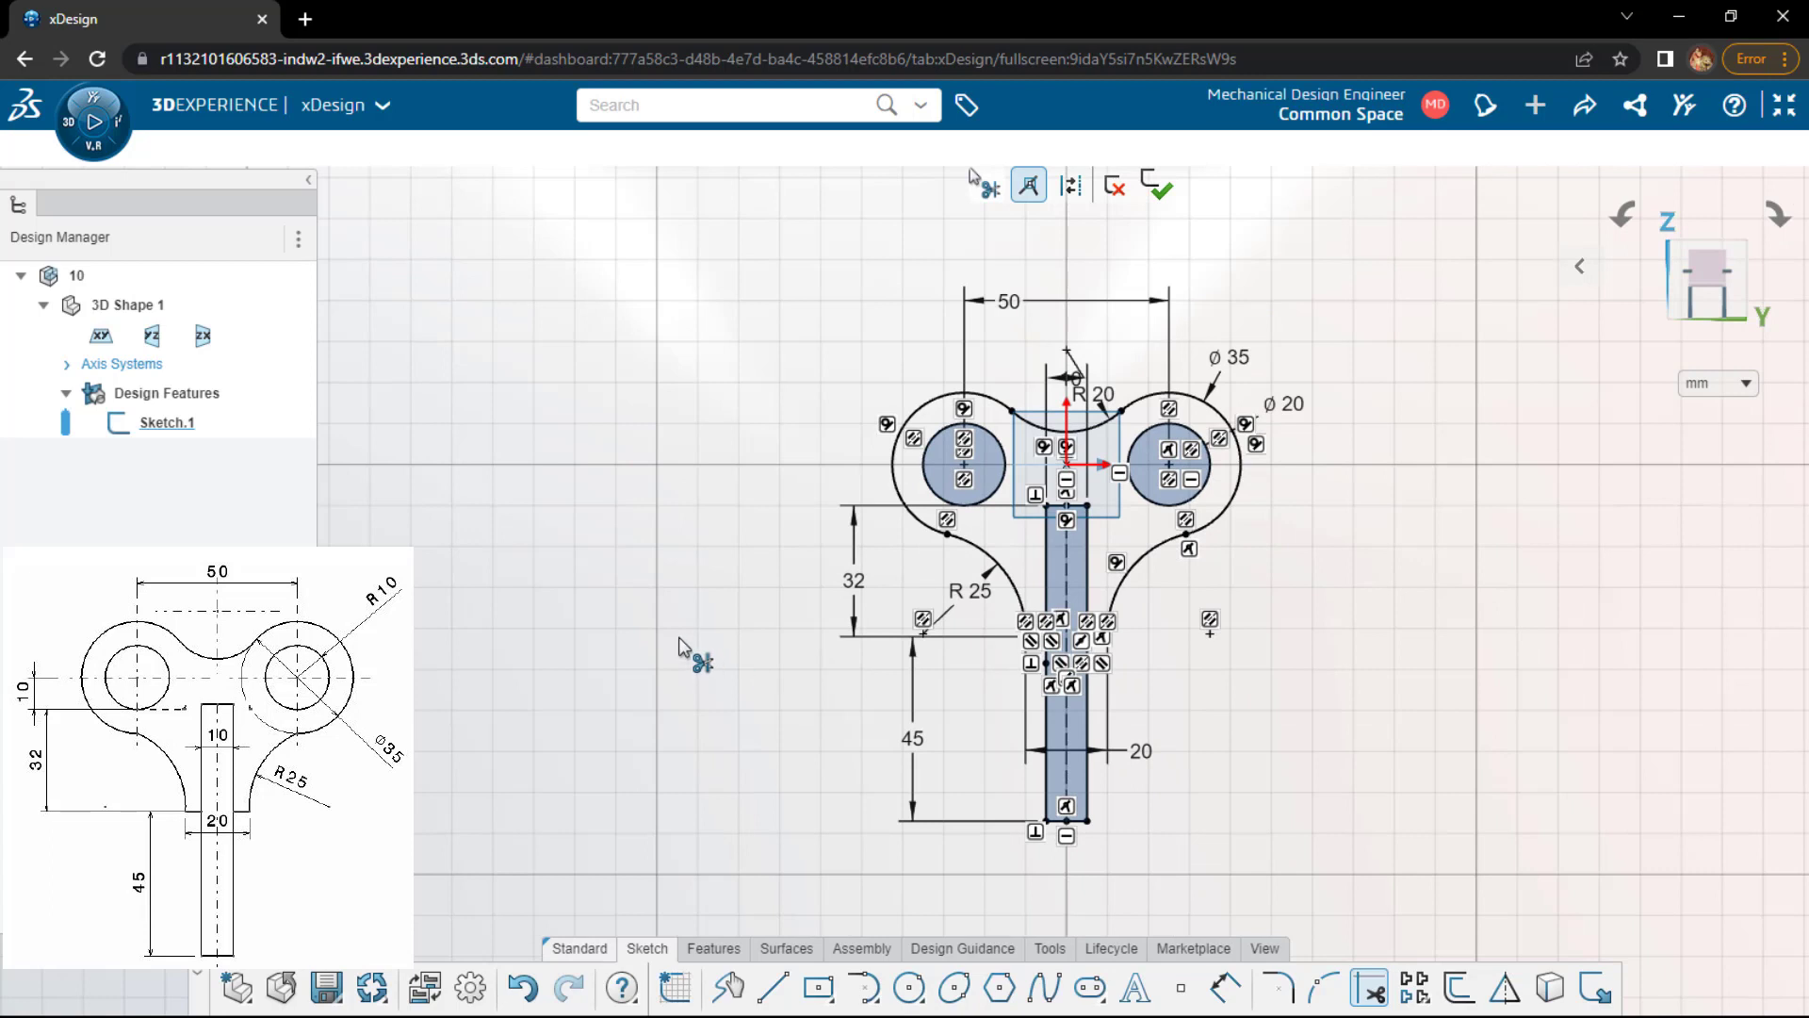